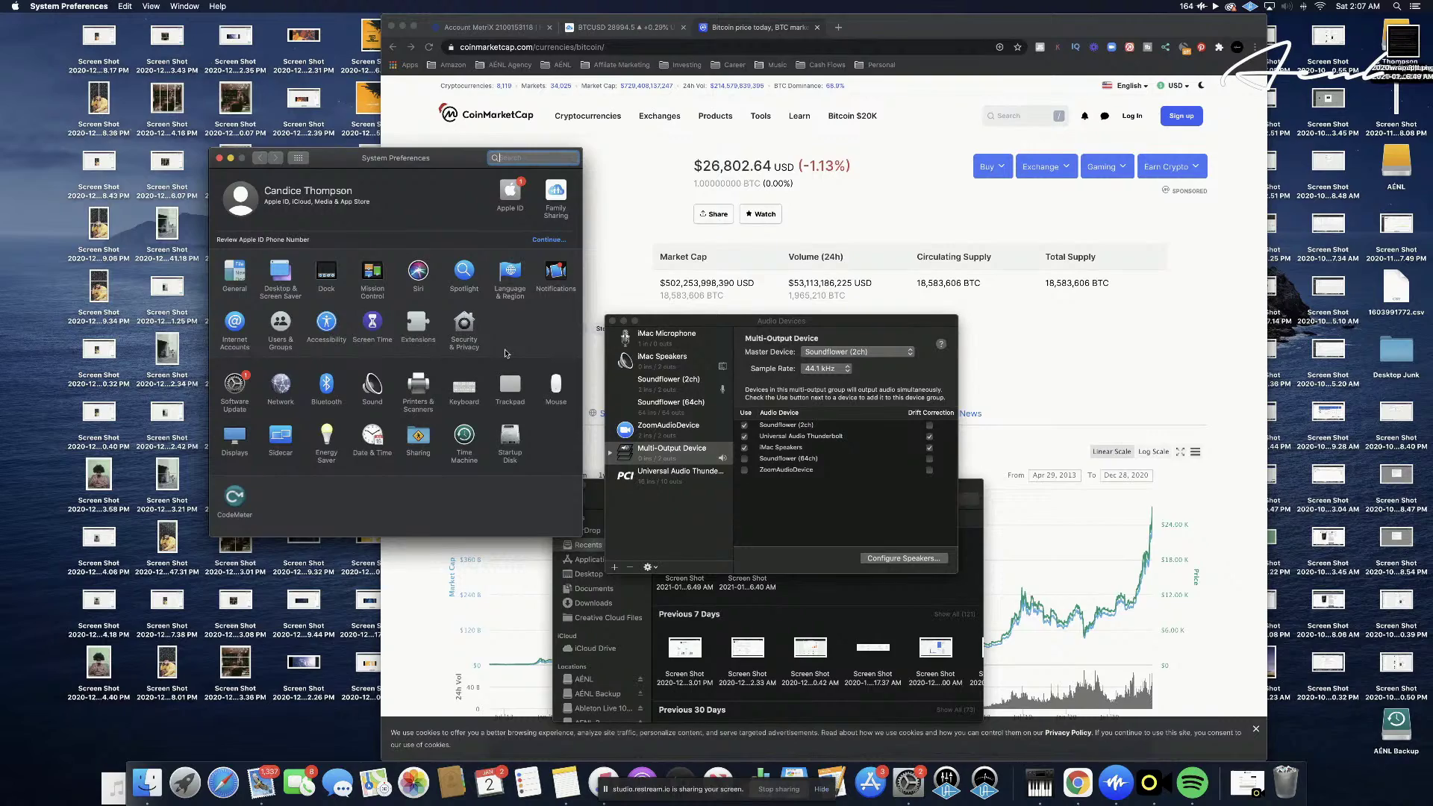
- Check the sound output and input devices in the Mac's Sound preferences and the audio settings in the Restream studio
left_click(371, 385)
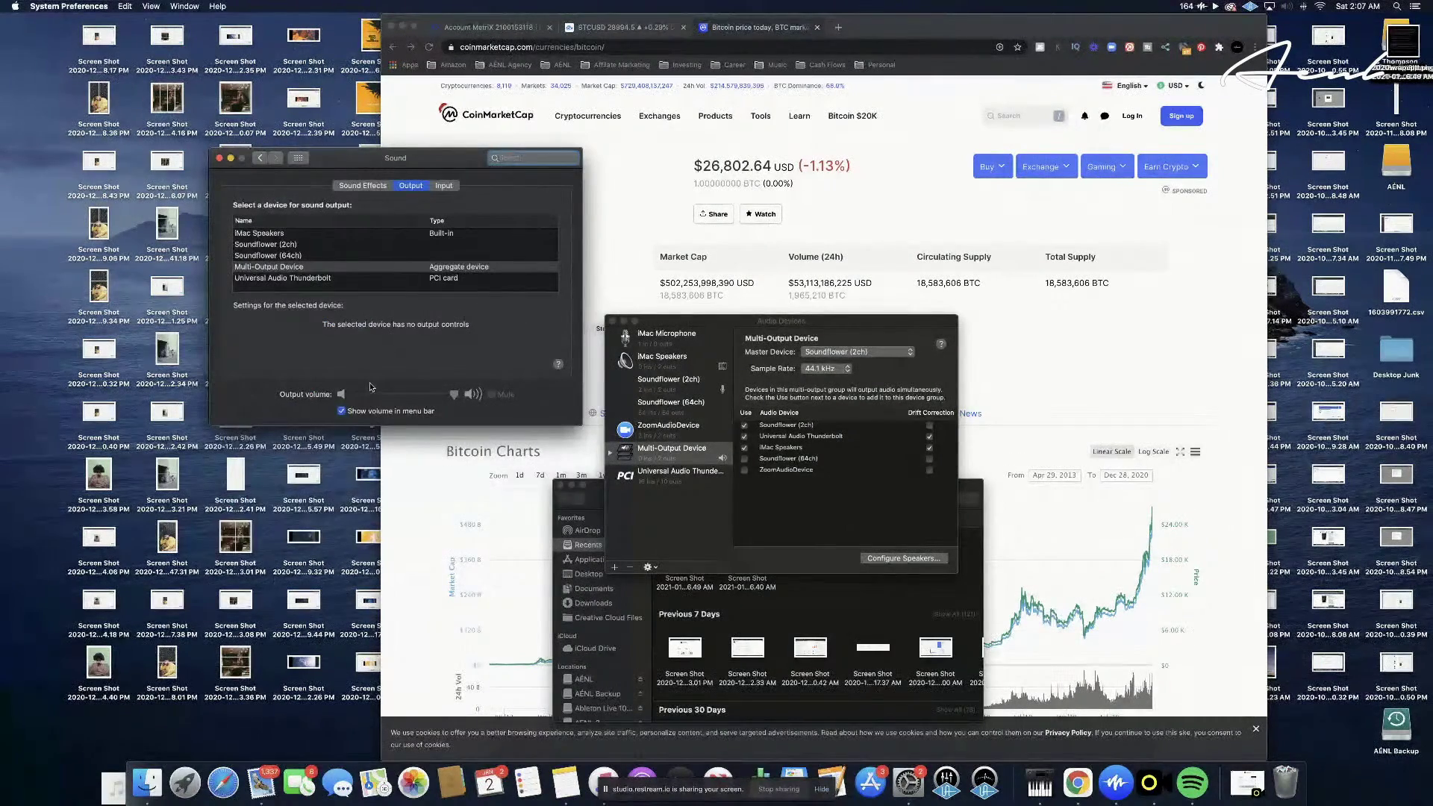
left_click(444, 185)
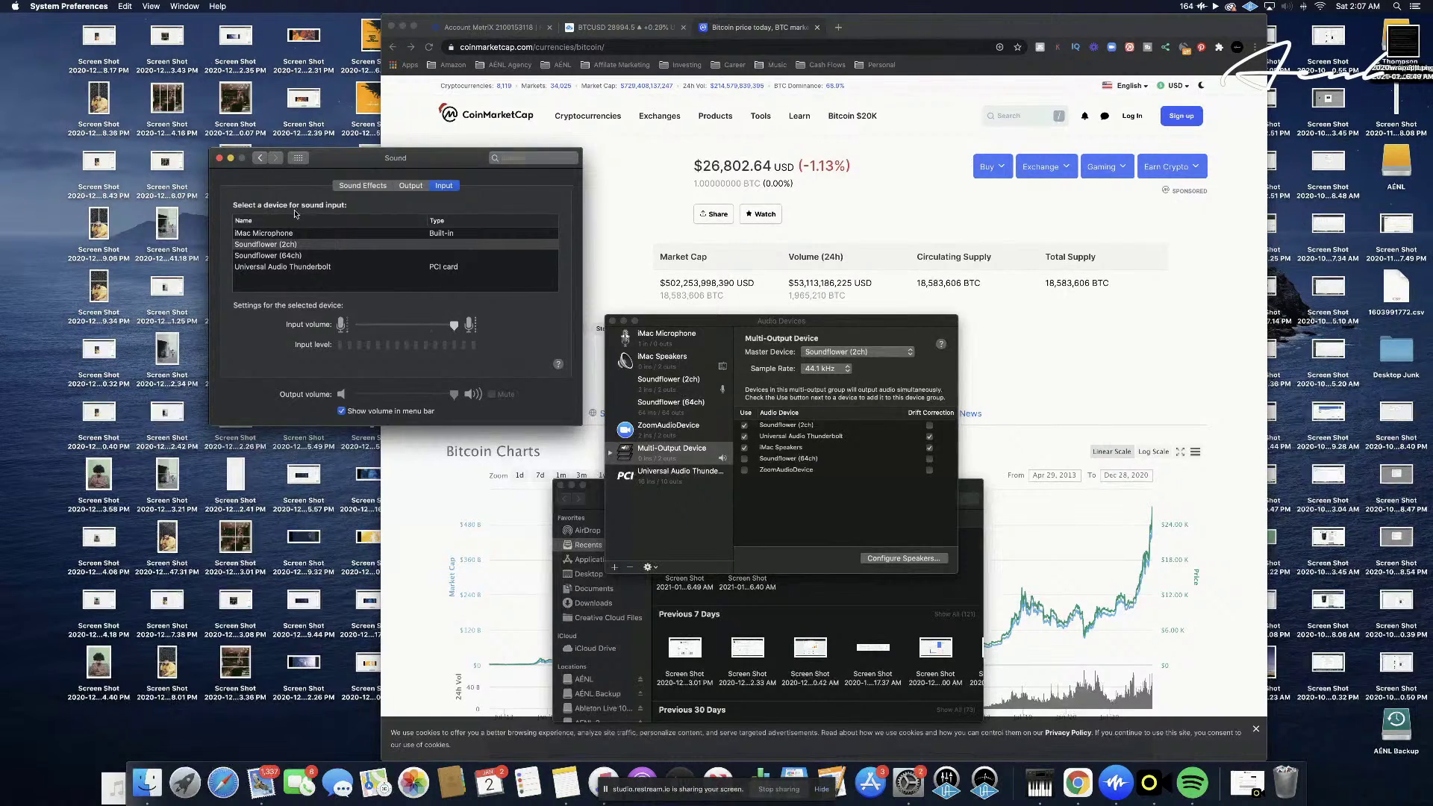
key("ctrl+Right")
key("ctrl+Right")
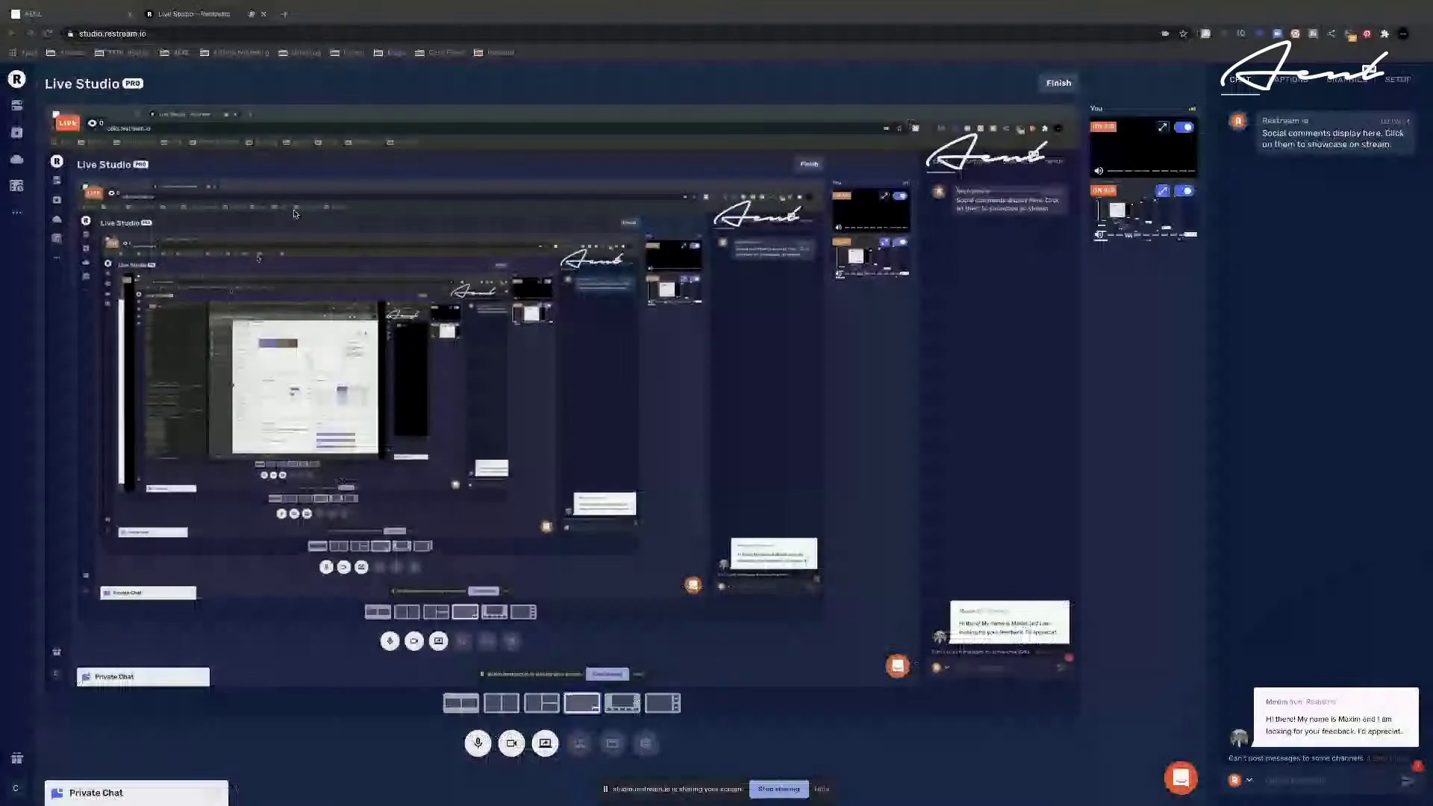
left_click(646, 744)
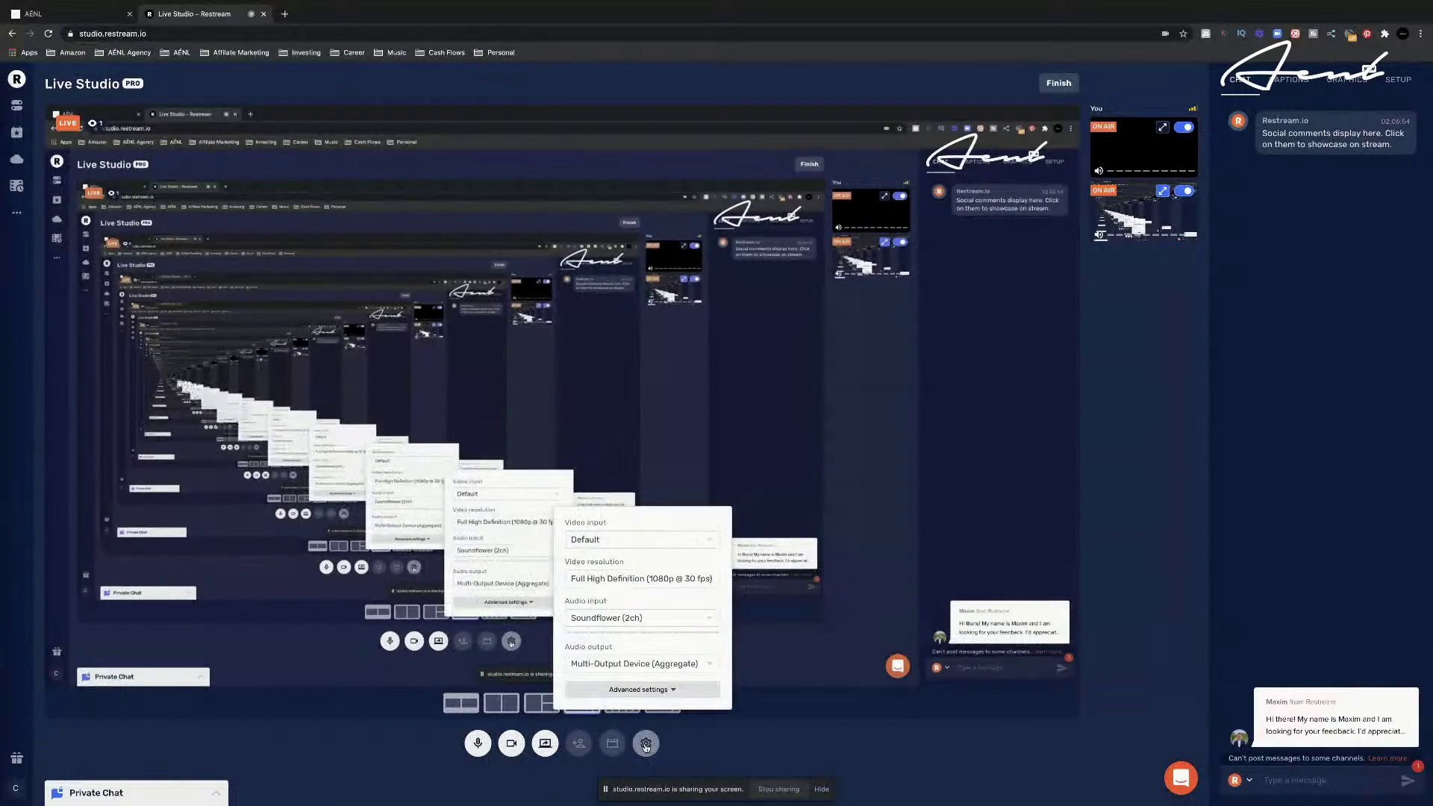
left_click(645, 744)
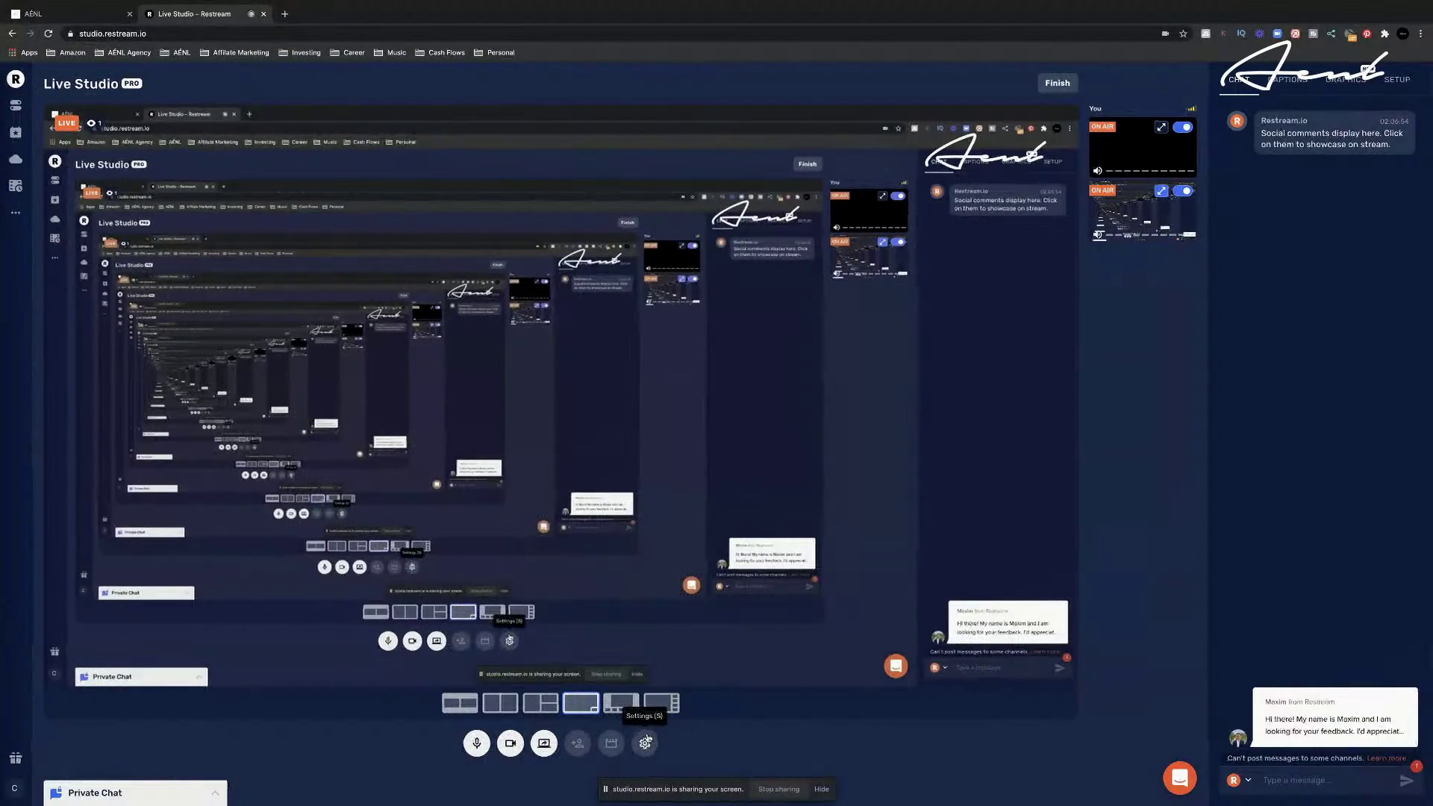
key("ctrl+Left")
key("ctrl+Left")
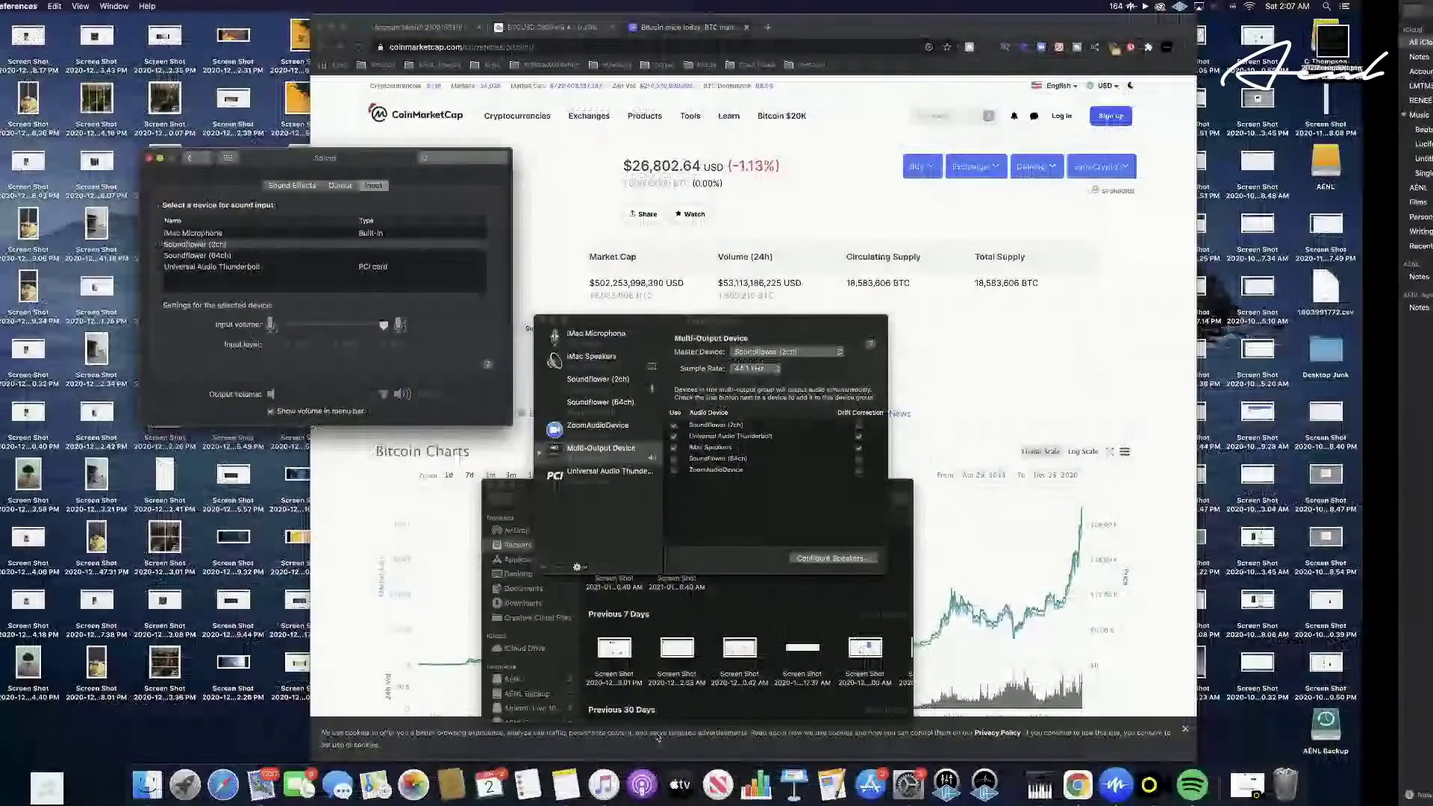
- Launch Ableton Live 10 Trial
left_click(185, 785)
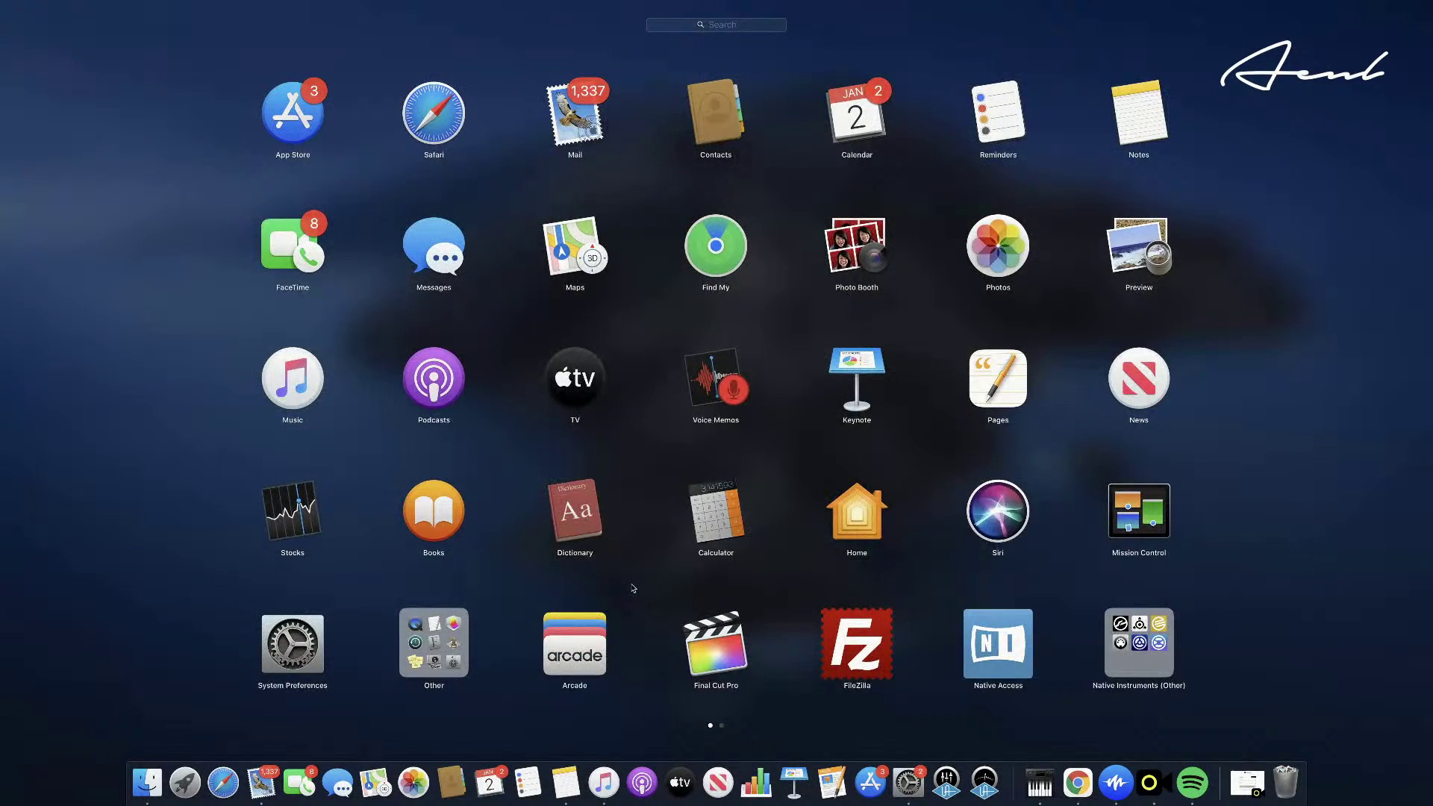
scroll(633, 588, "right", 3)
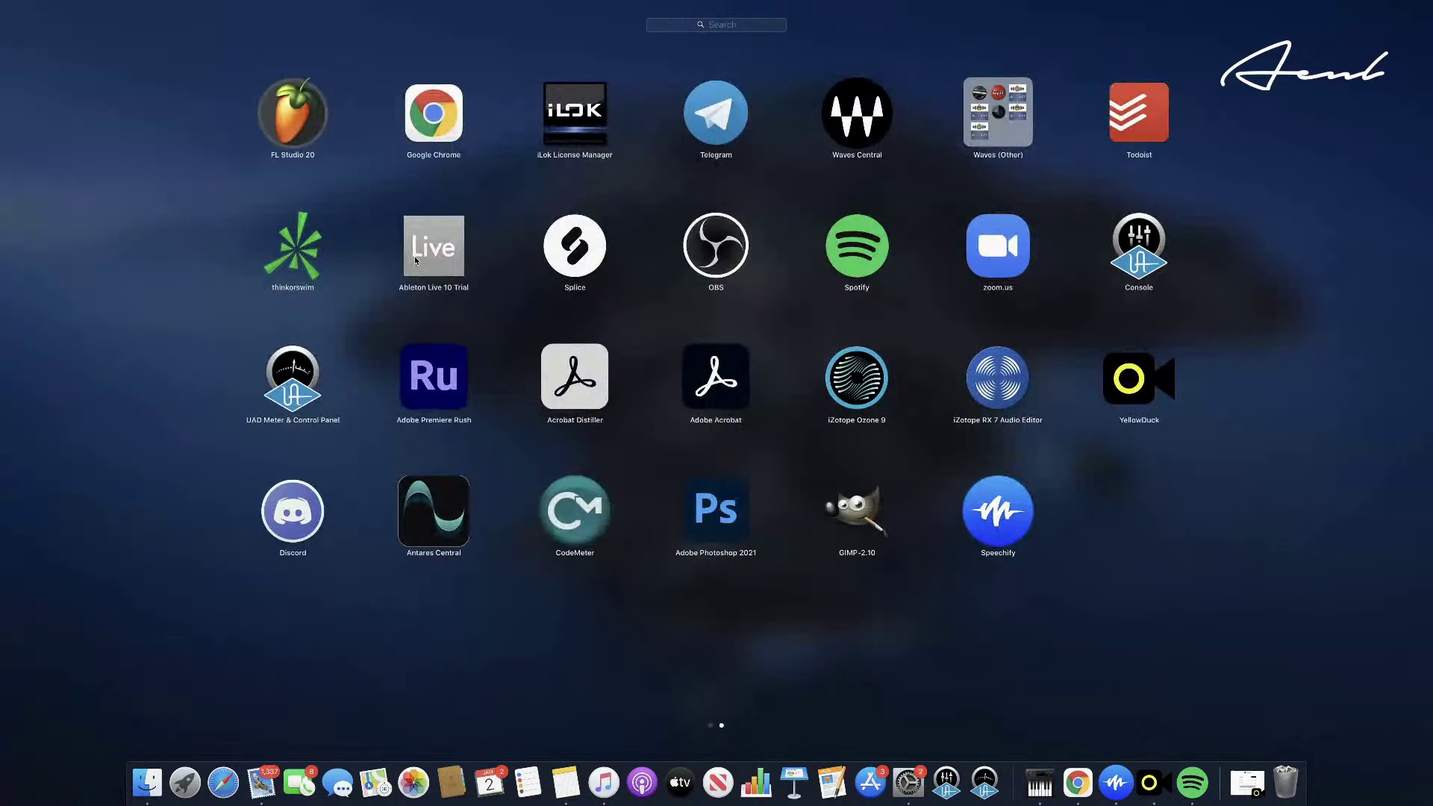
left_click(418, 261)
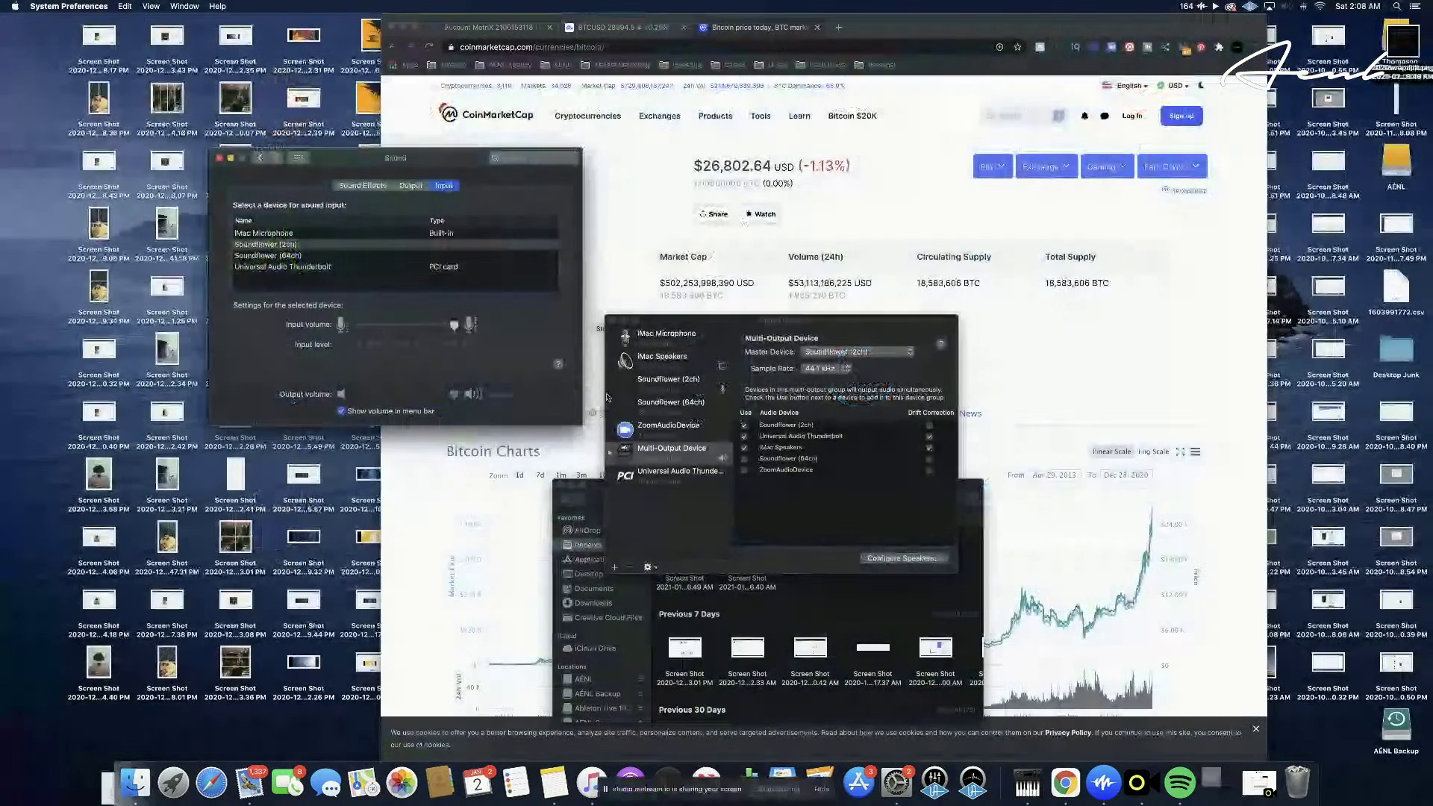
- Quit Spotify, Notes and Mail while Live loads
right_click(1177, 789)
left_click(1181, 743)
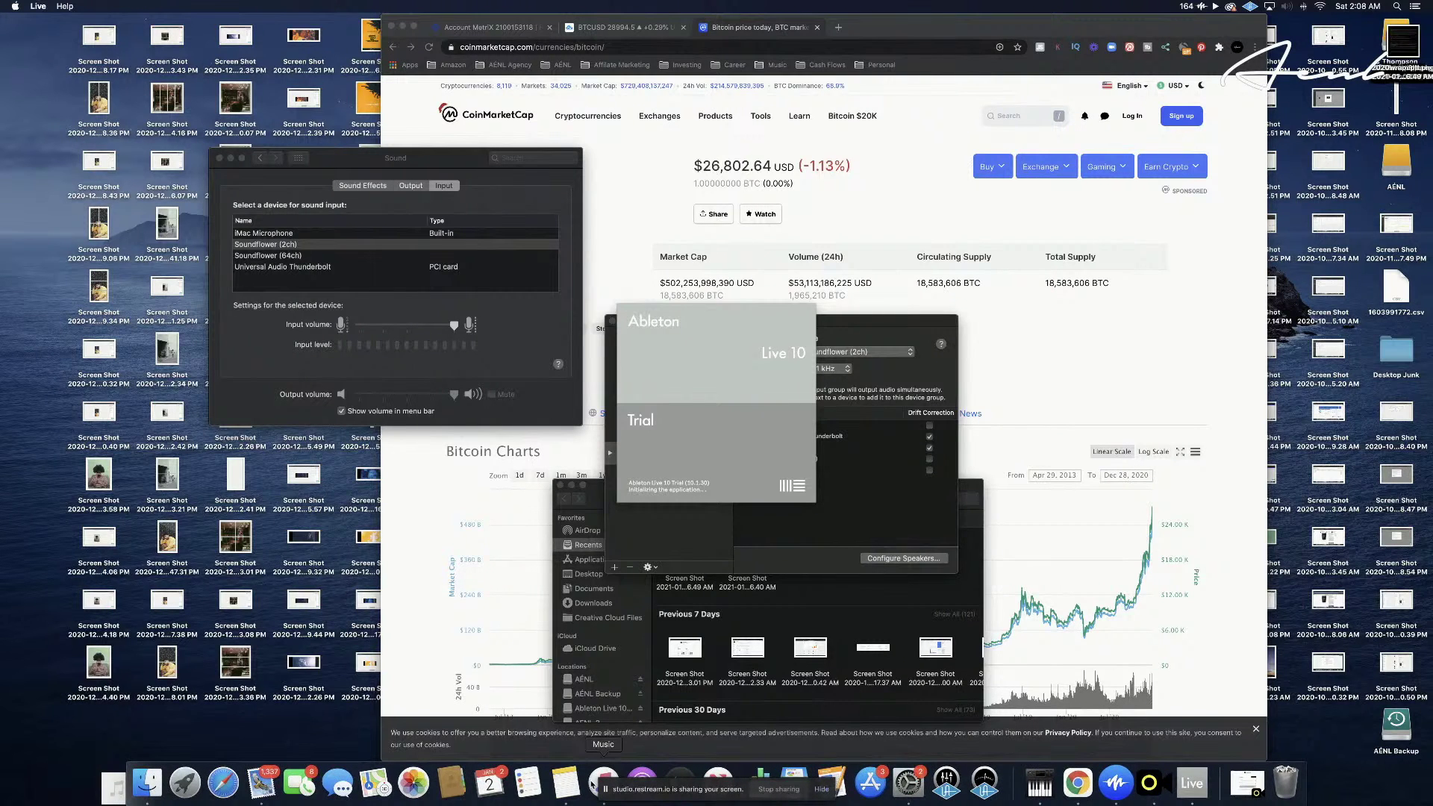
right_click(565, 785)
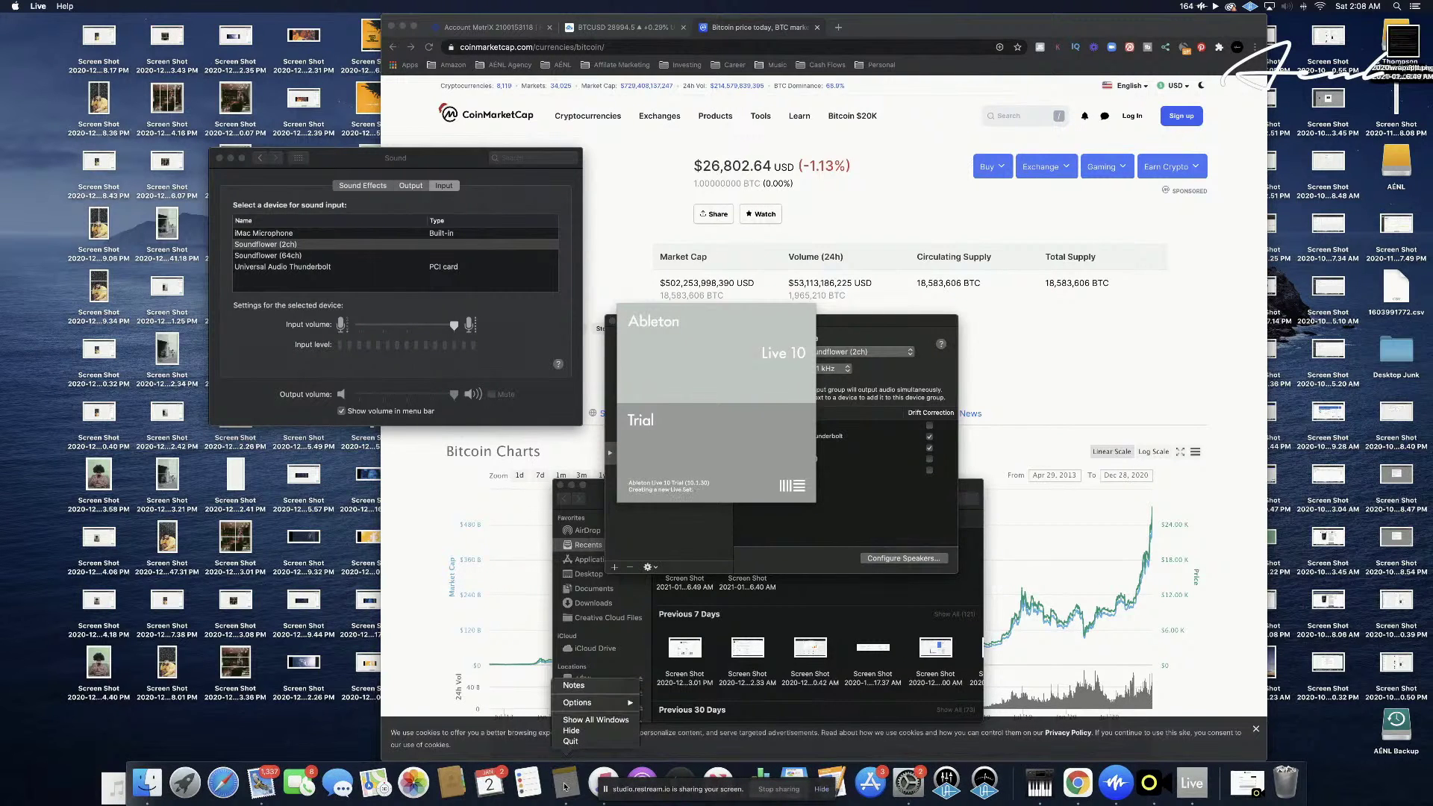
left_click(573, 741)
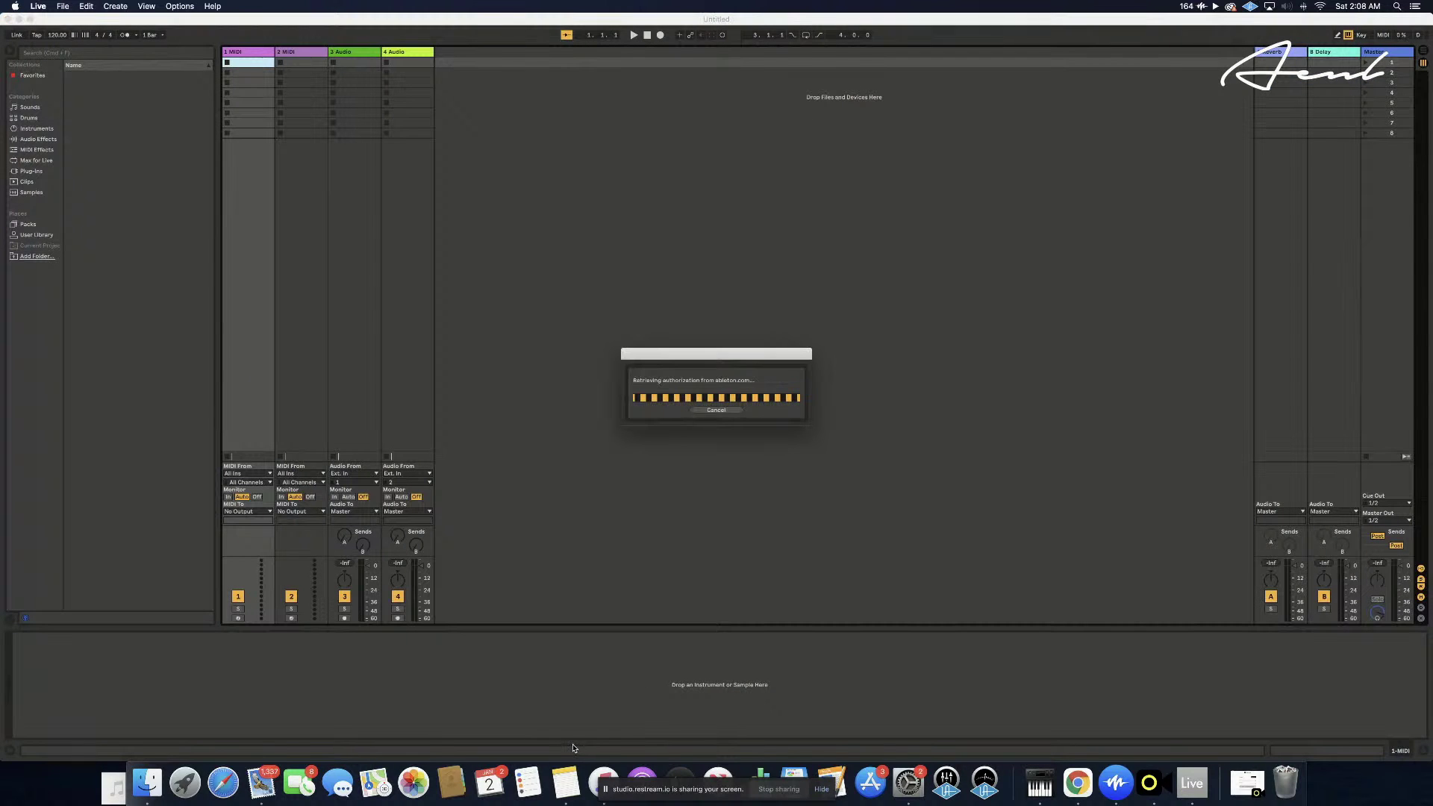
left_click(806, 412)
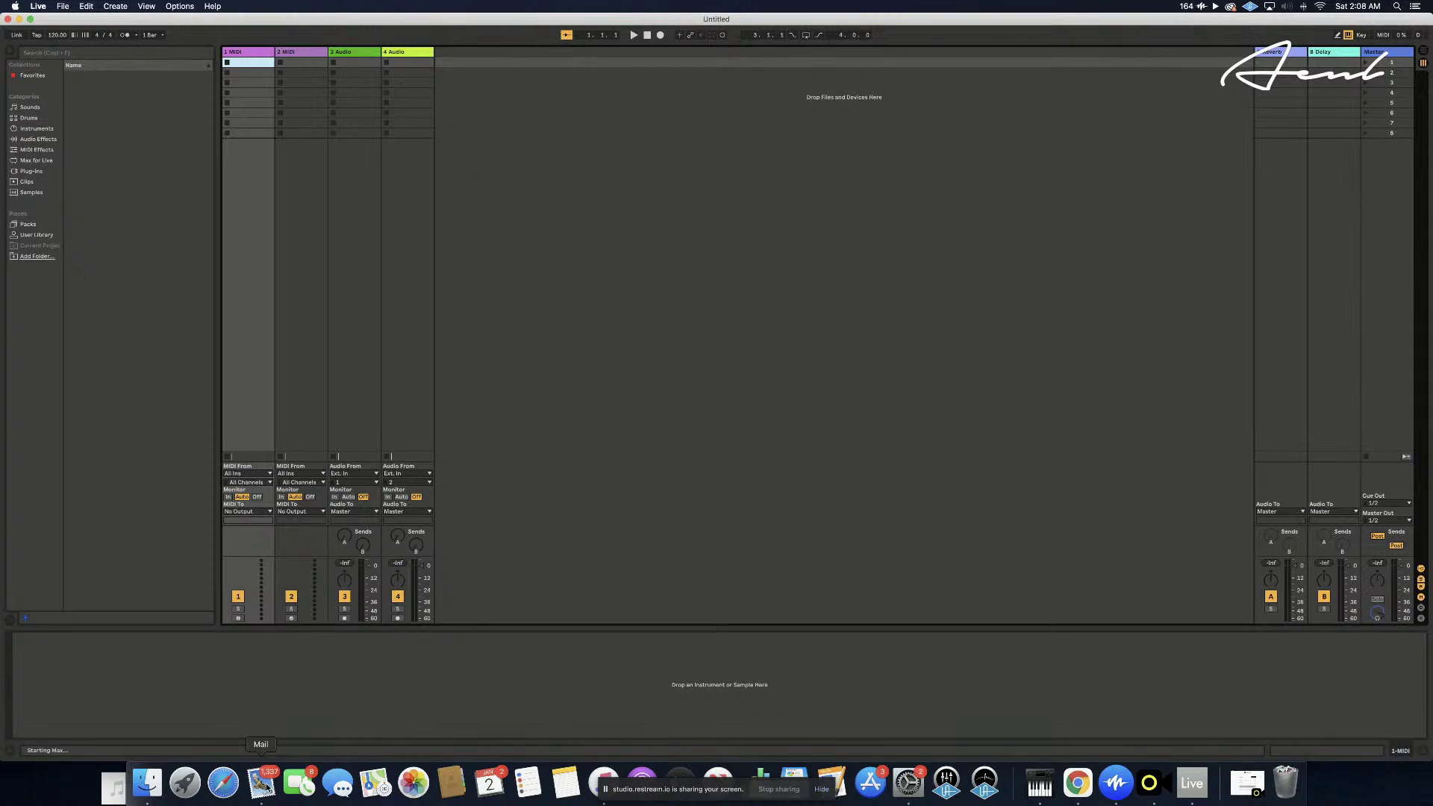
right_click(270, 789)
left_click(271, 741)
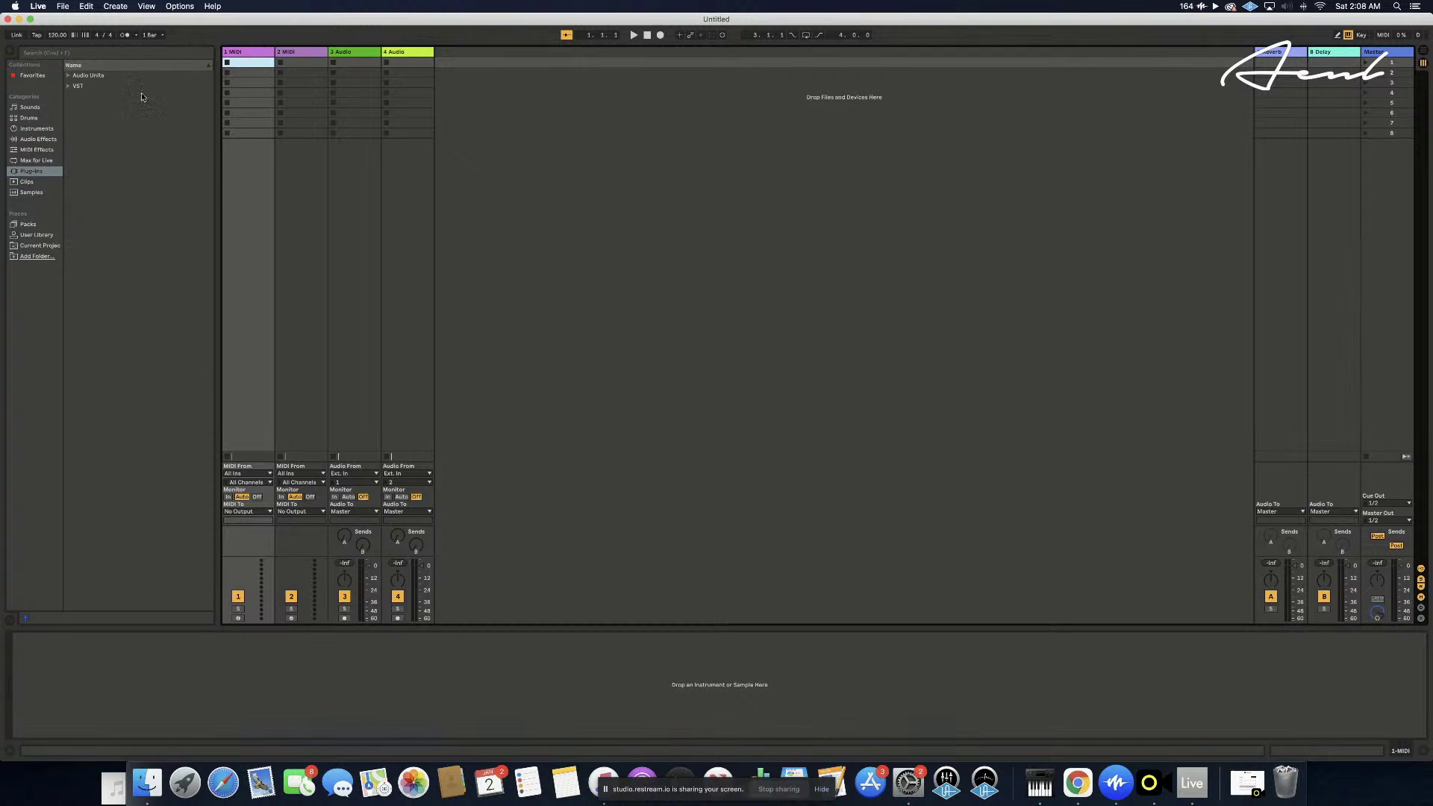
- Review Live's audio driver, input and output devices, sample rate and buffer size in its preferences, and close them
left_click(37, 7)
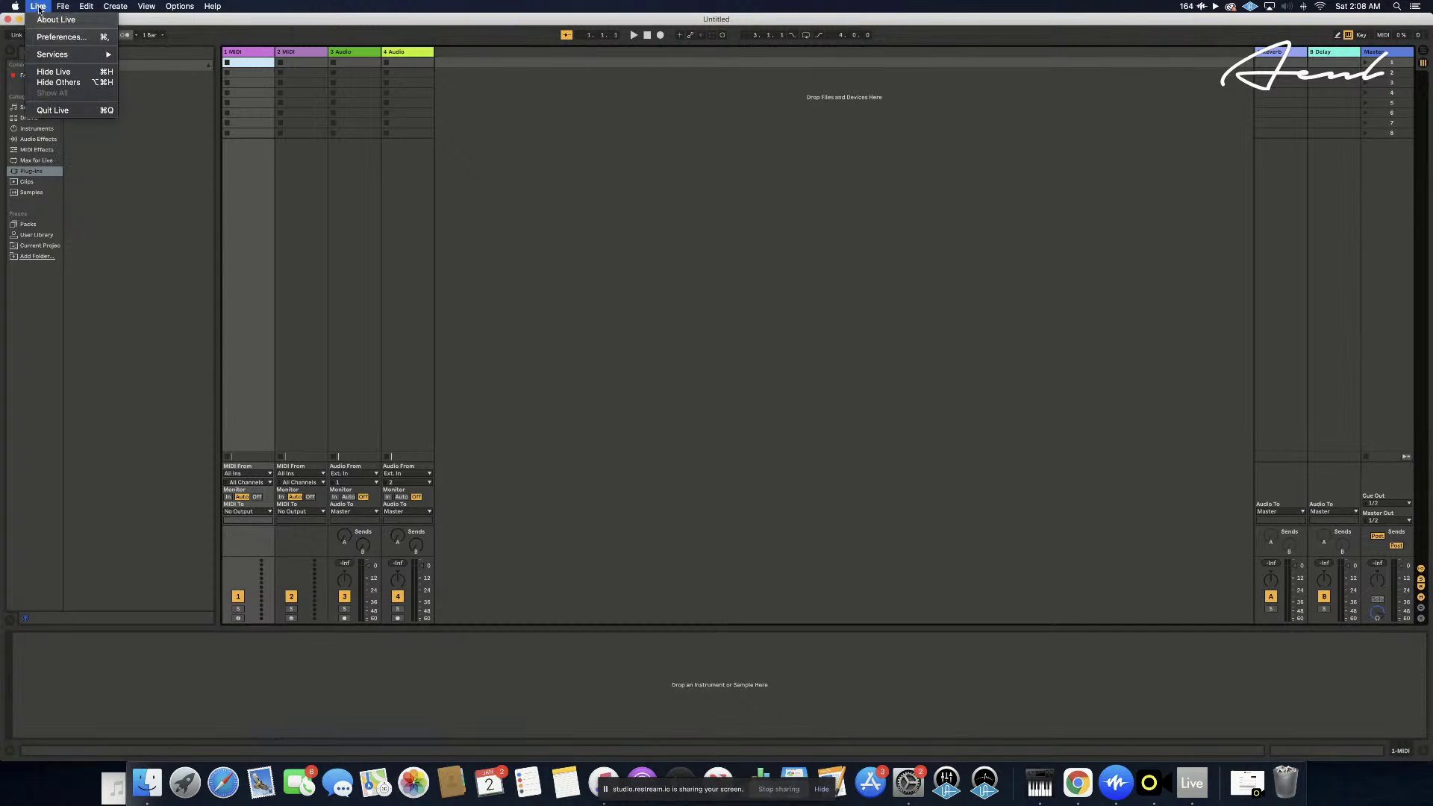
left_click(39, 37)
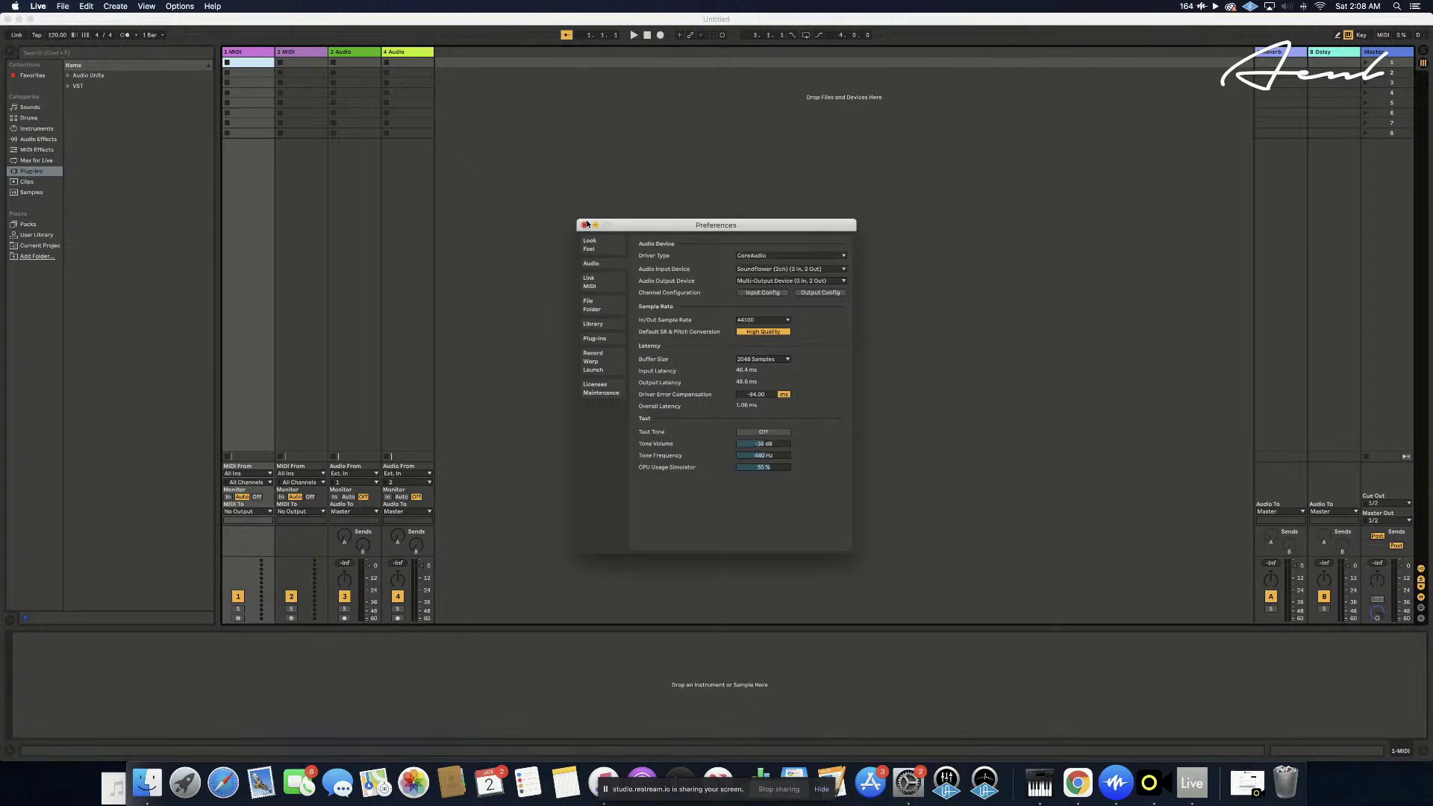
left_click(586, 224)
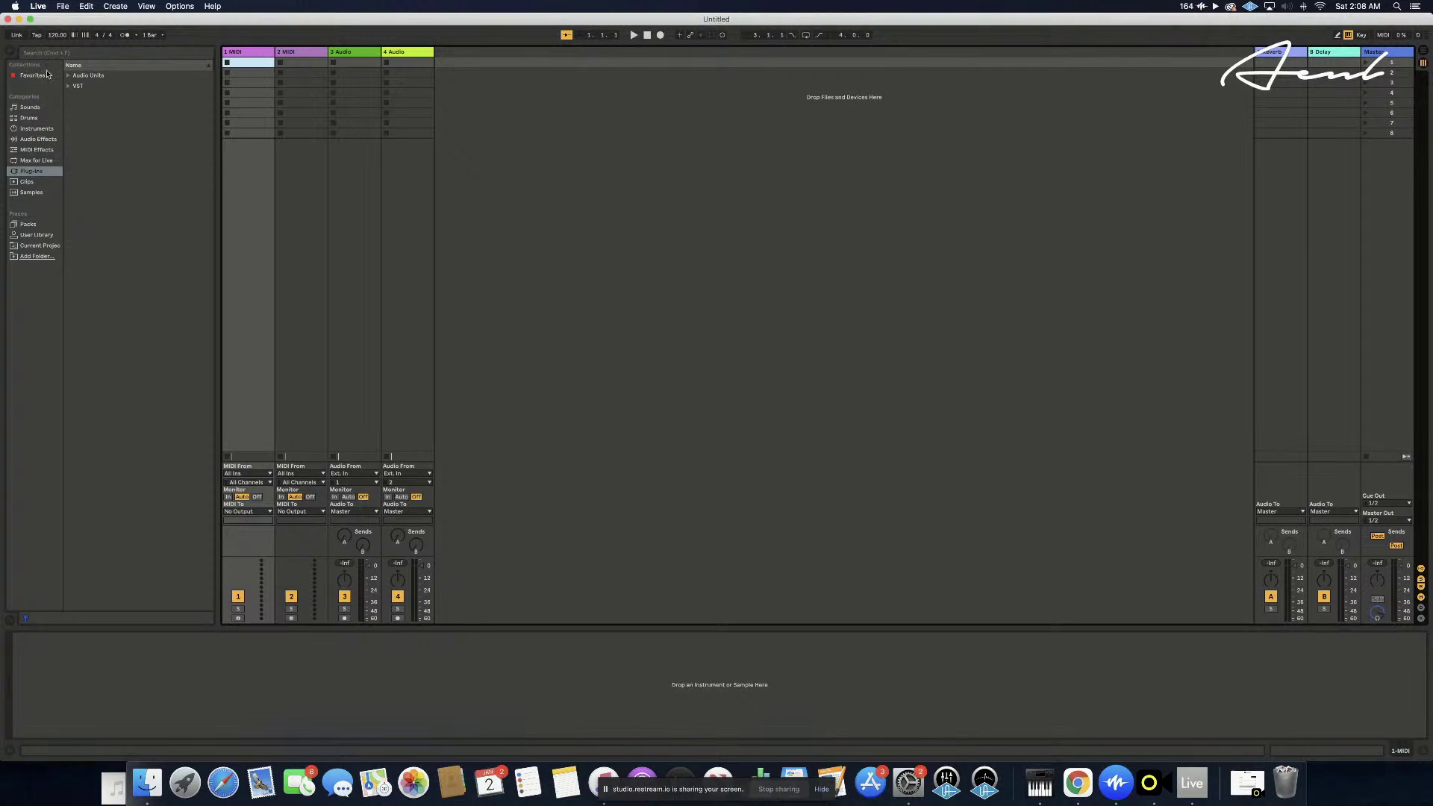
- Open the recent set Risk.als, skipping all unlicensed plug-ins and dismissing the plug-in loading report
left_click(65, 8)
mouse_move(97, 42)
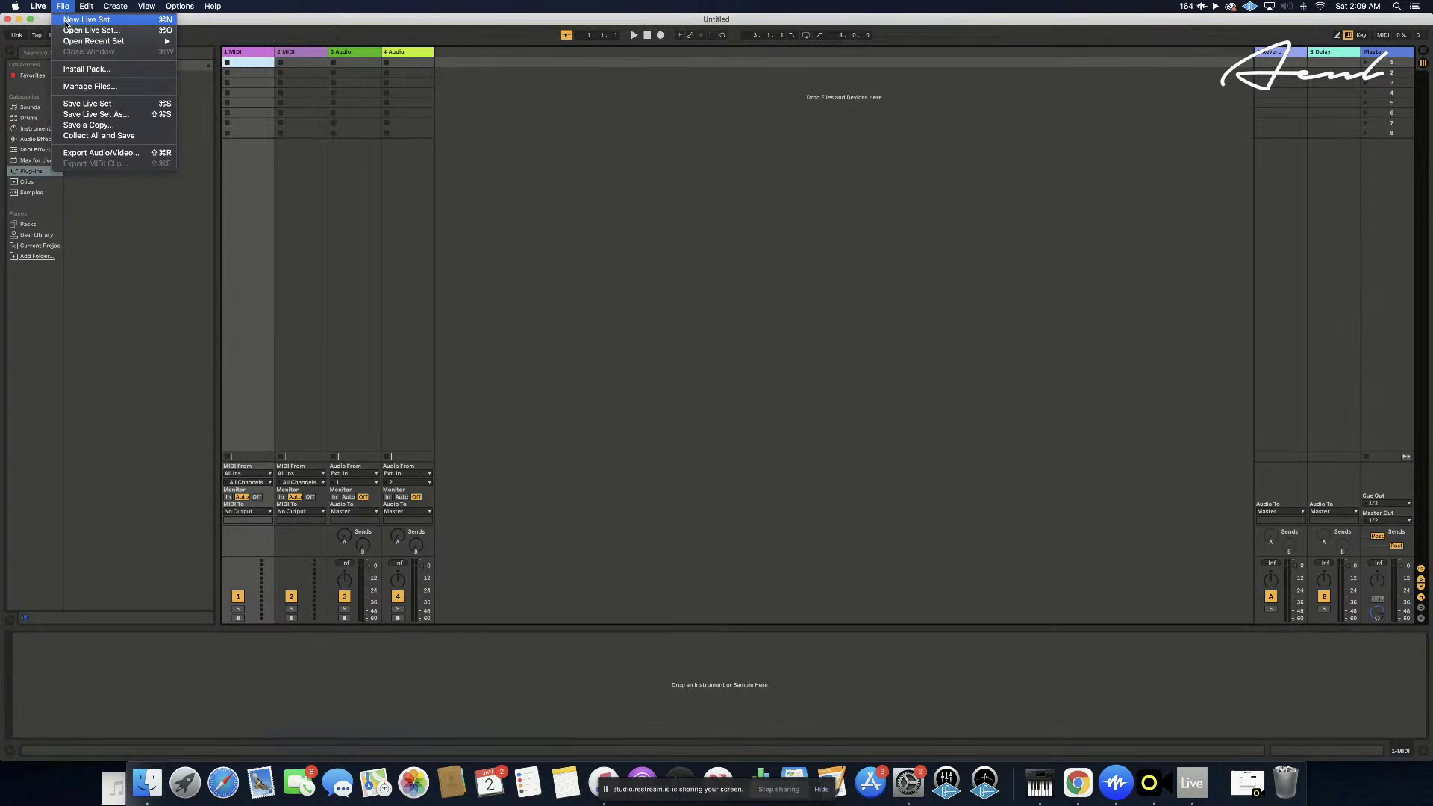
mouse_move(93, 41)
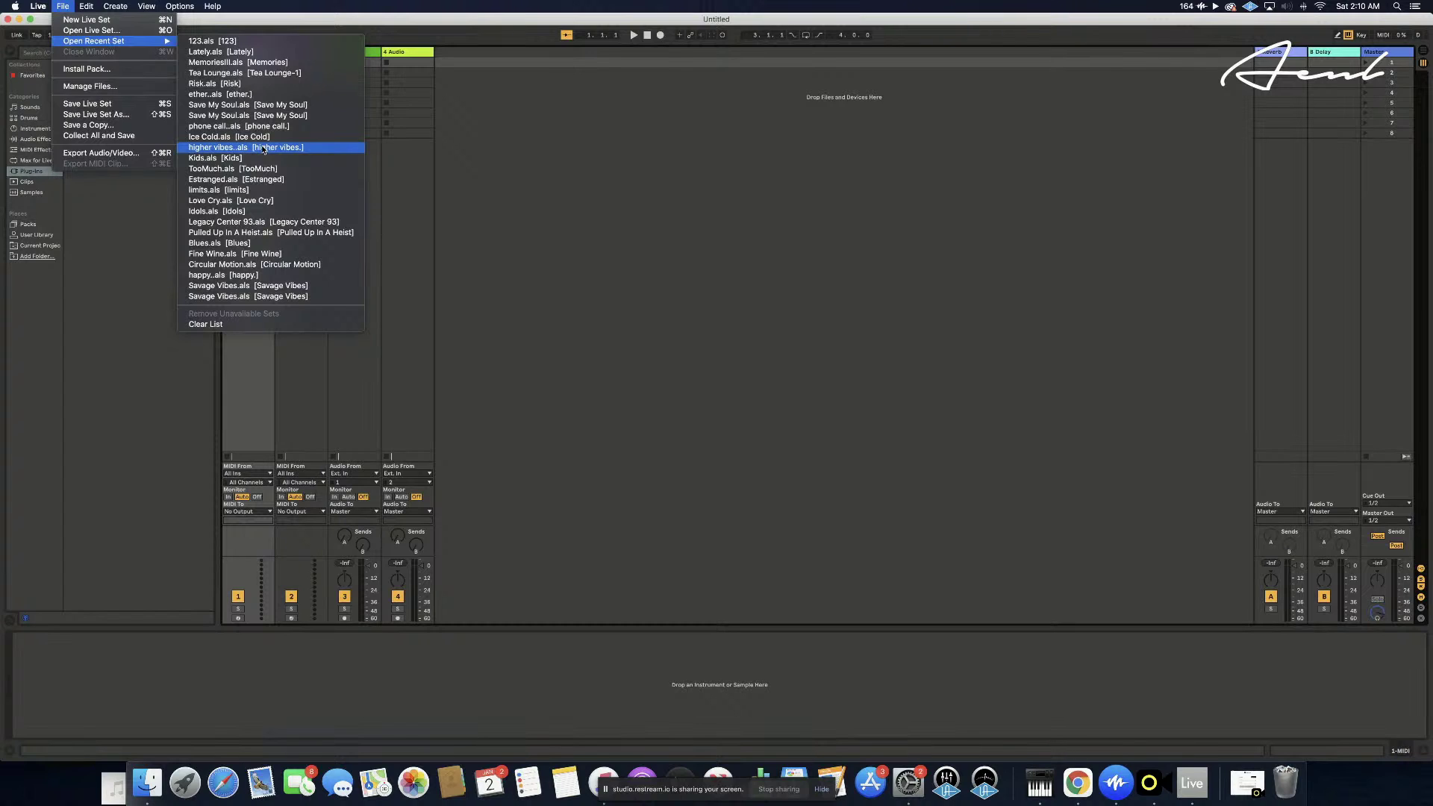
left_click(198, 86)
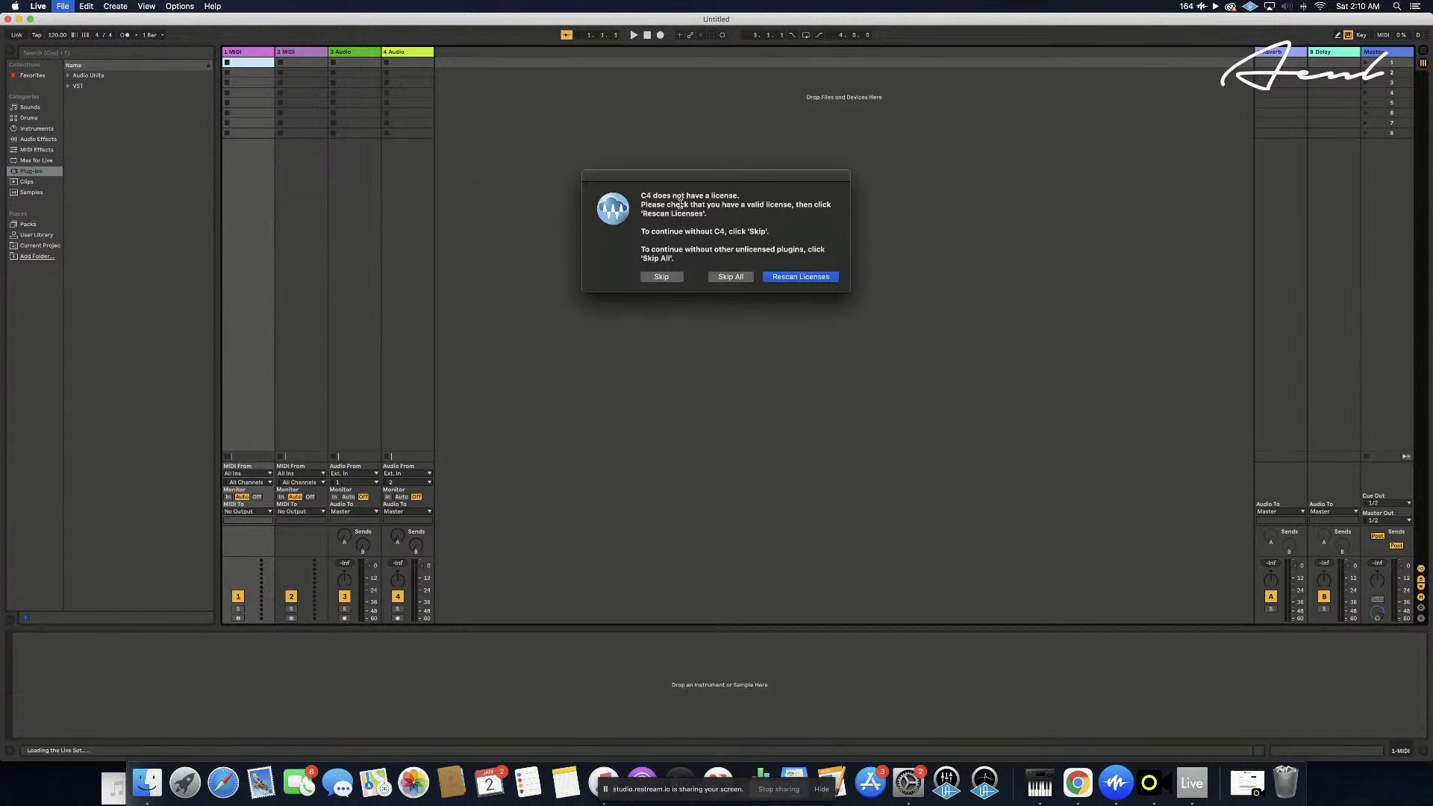
left_click(784, 277)
left_click(728, 277)
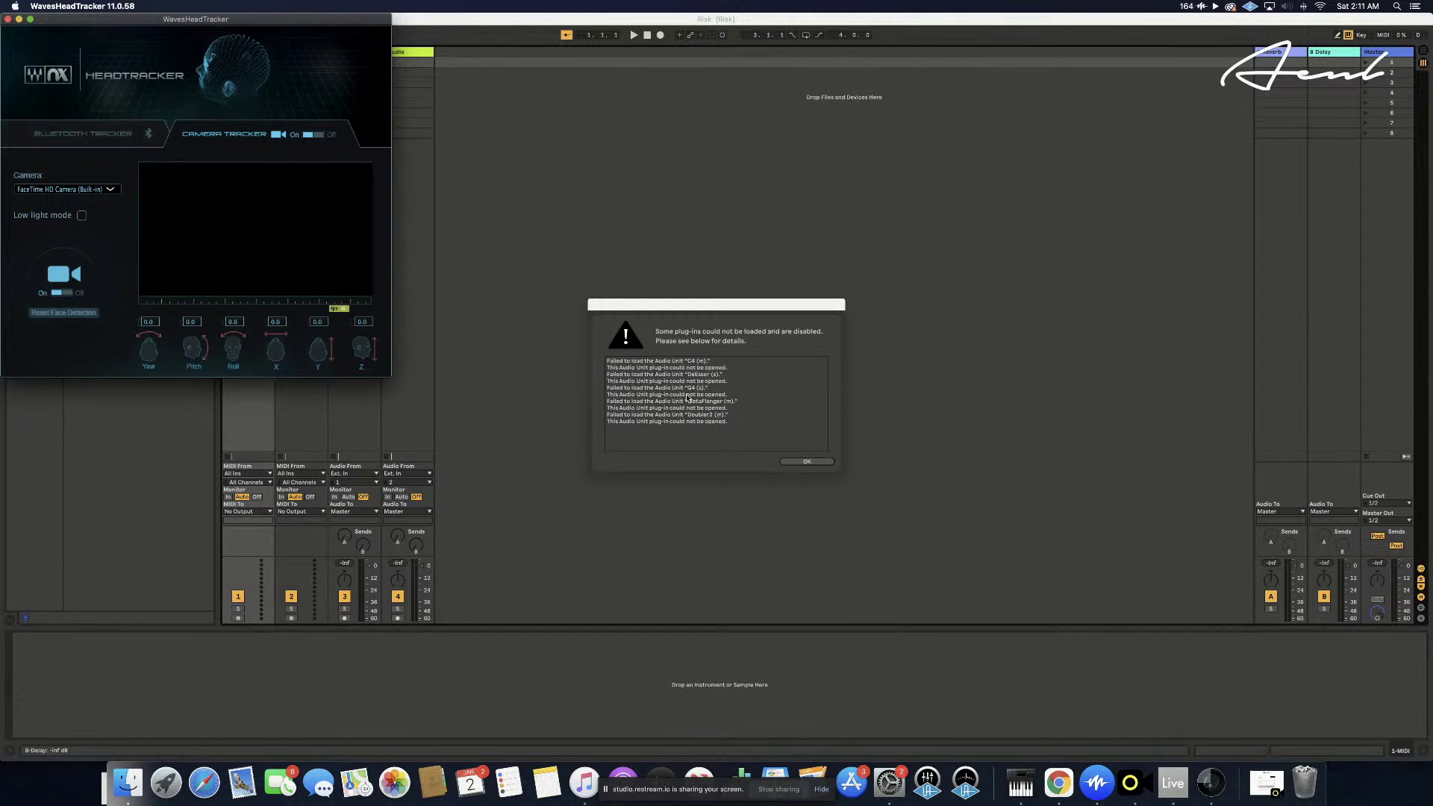
left_click(805, 461)
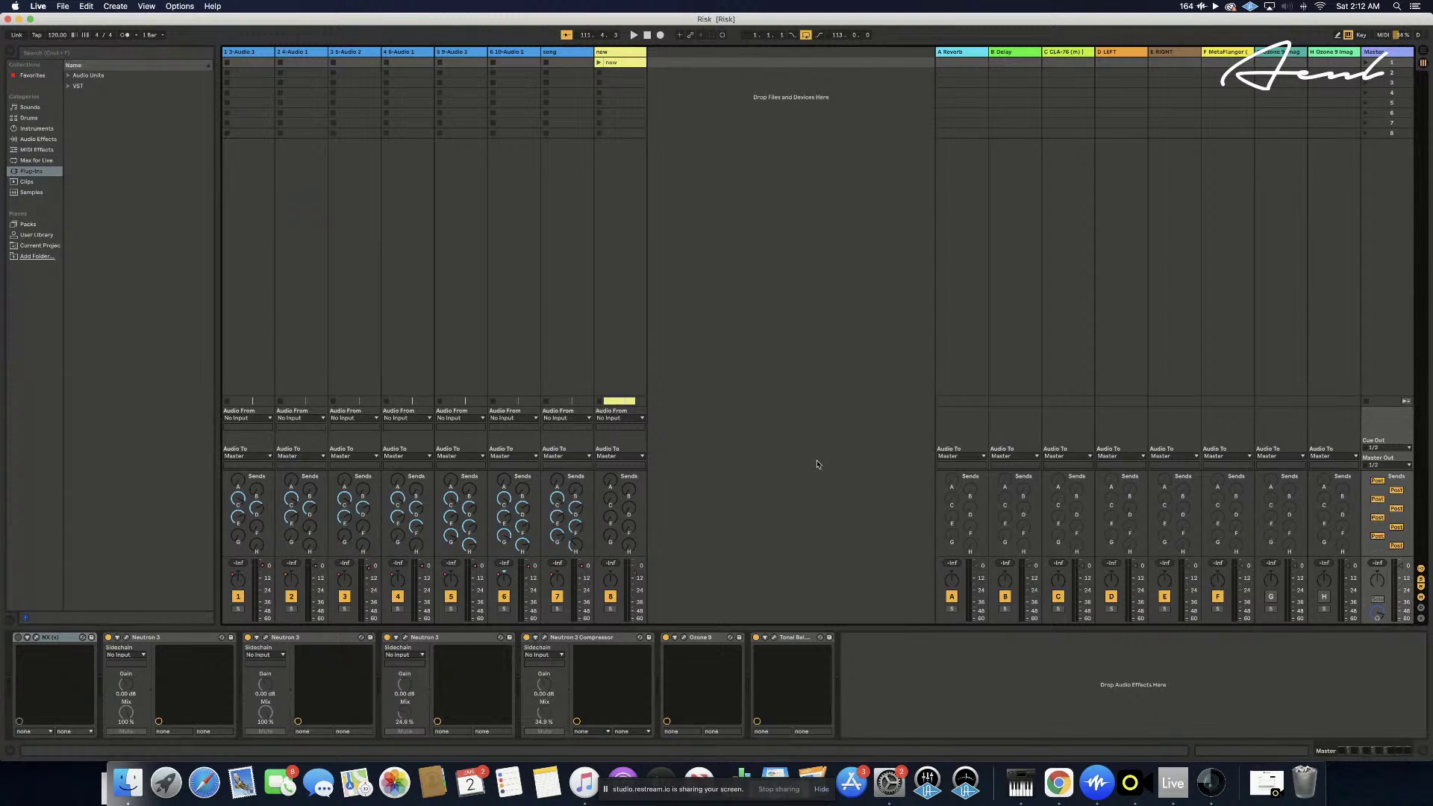
- Examine the installed Audio Units, including the Waves folder, and the custom VST plug-ins in the browser, collapsing both lists again
left_click(68, 75)
left_click(76, 150)
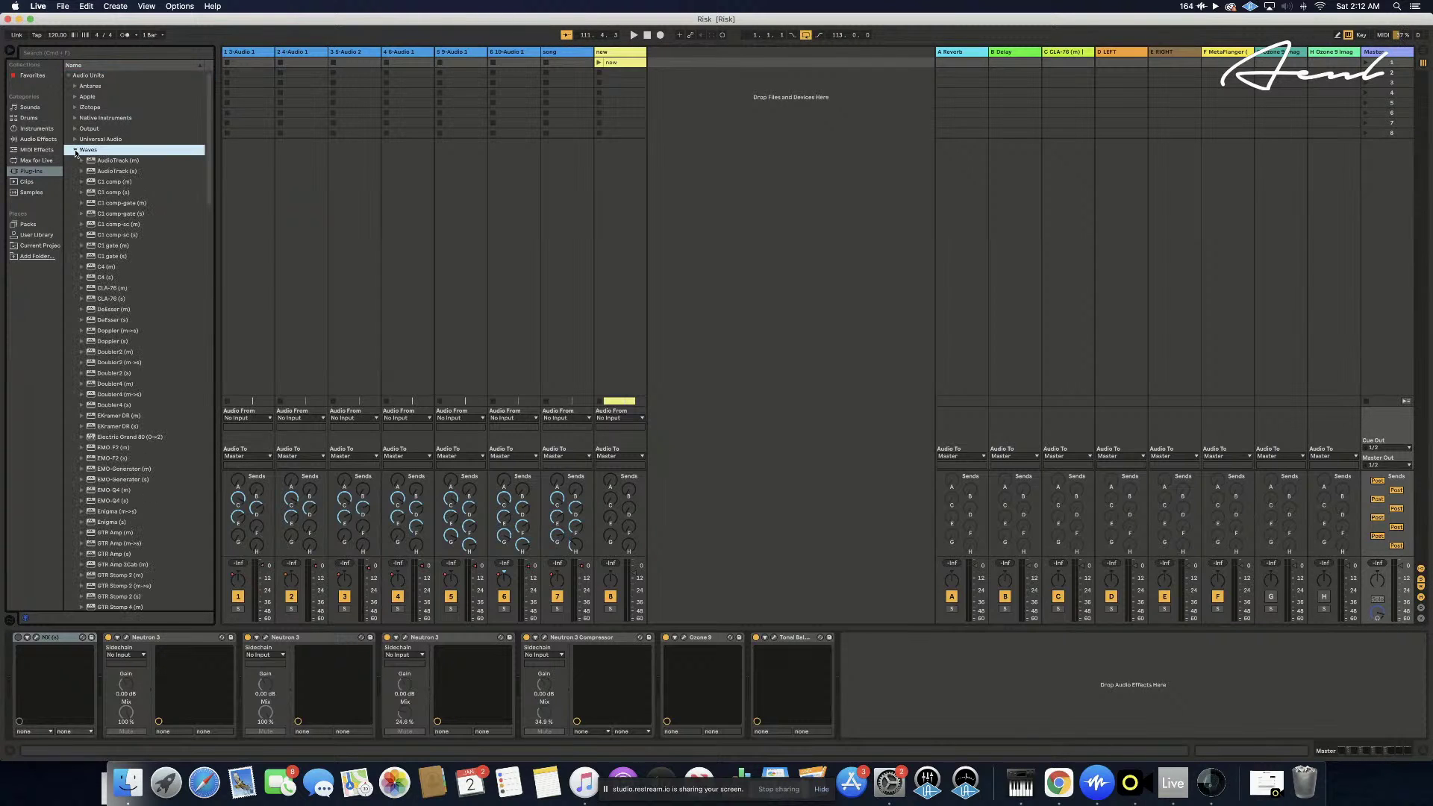
left_click(76, 150)
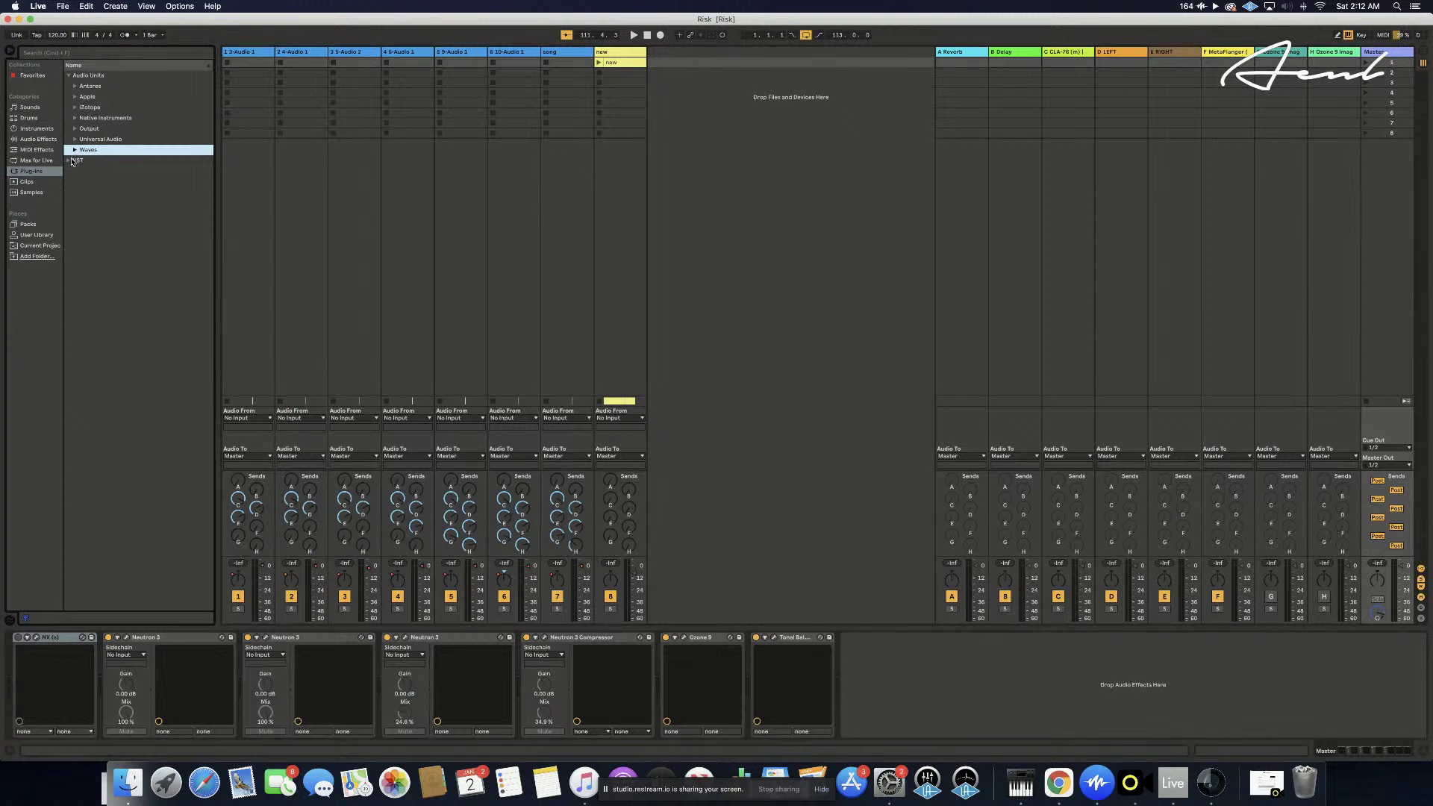
left_click(70, 161)
left_click(75, 97)
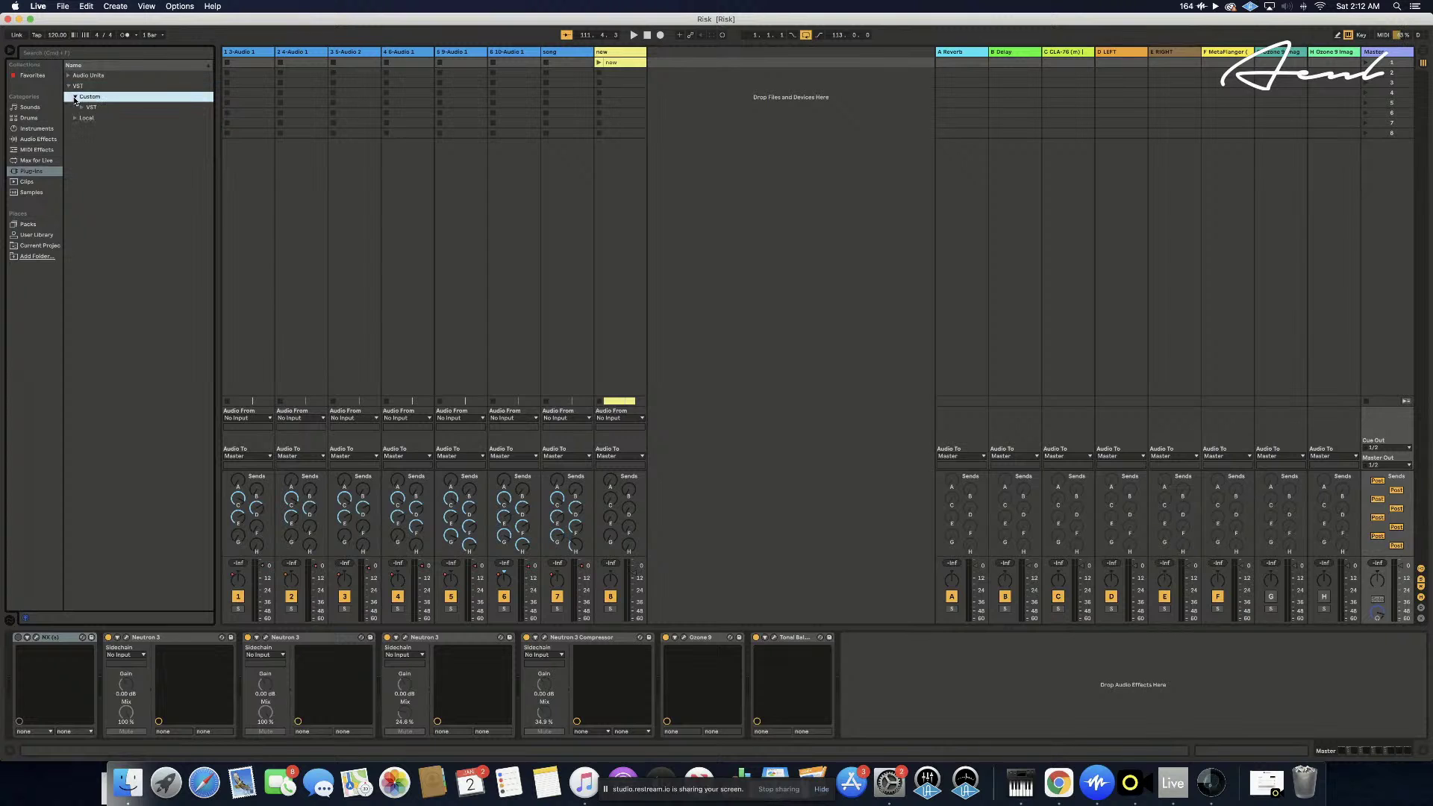
left_click(82, 108)
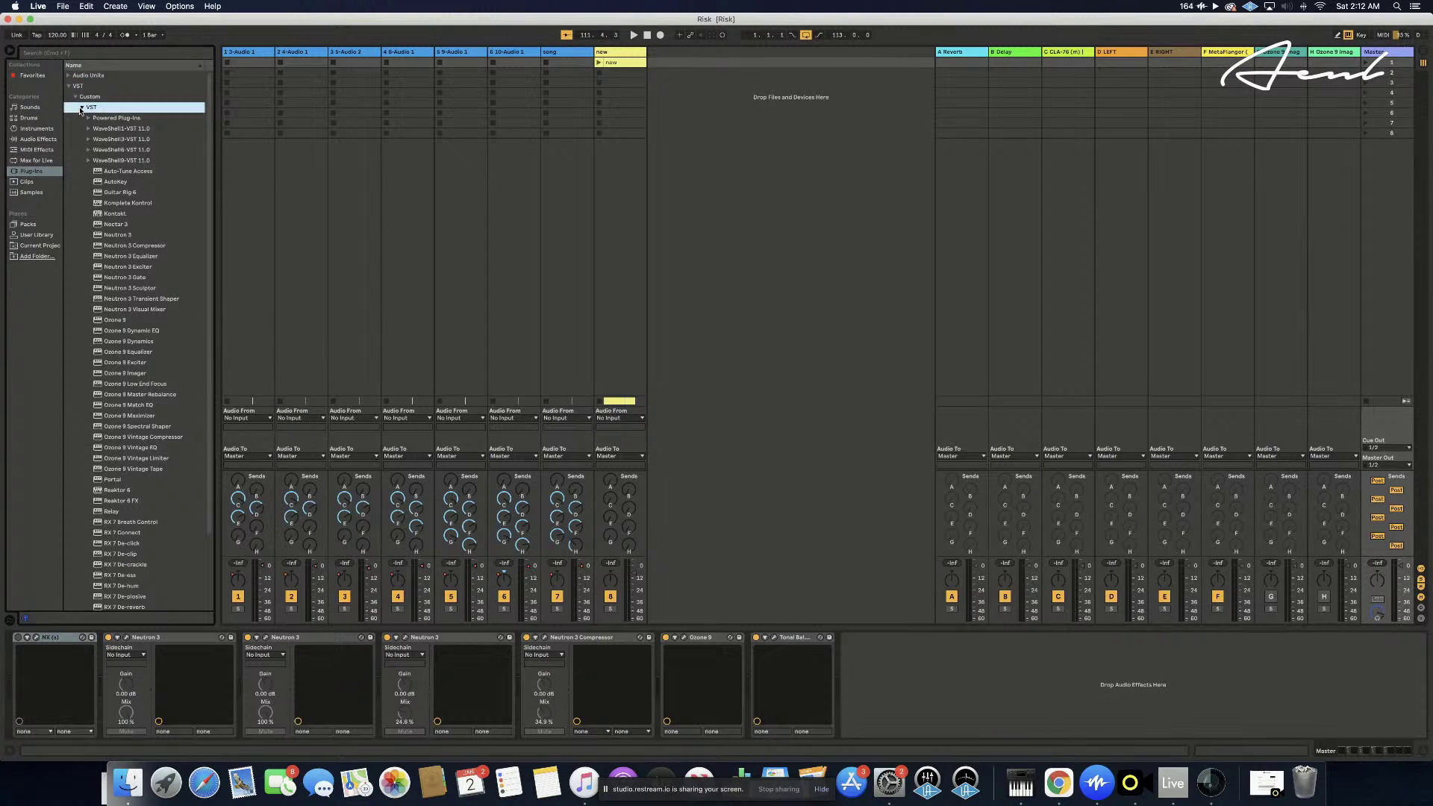
scroll(138, 169, "down", 3)
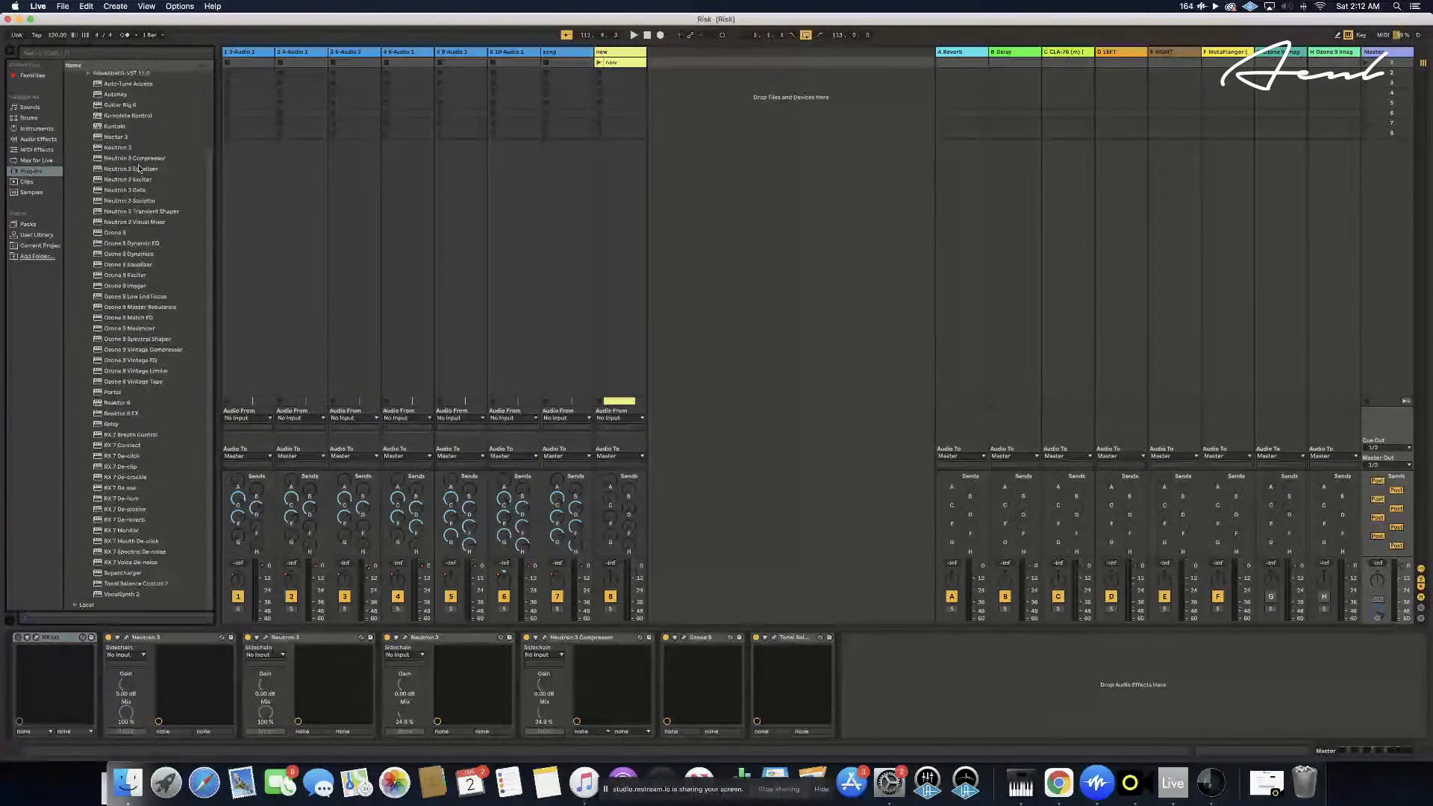
scroll(138, 168, "up", 3)
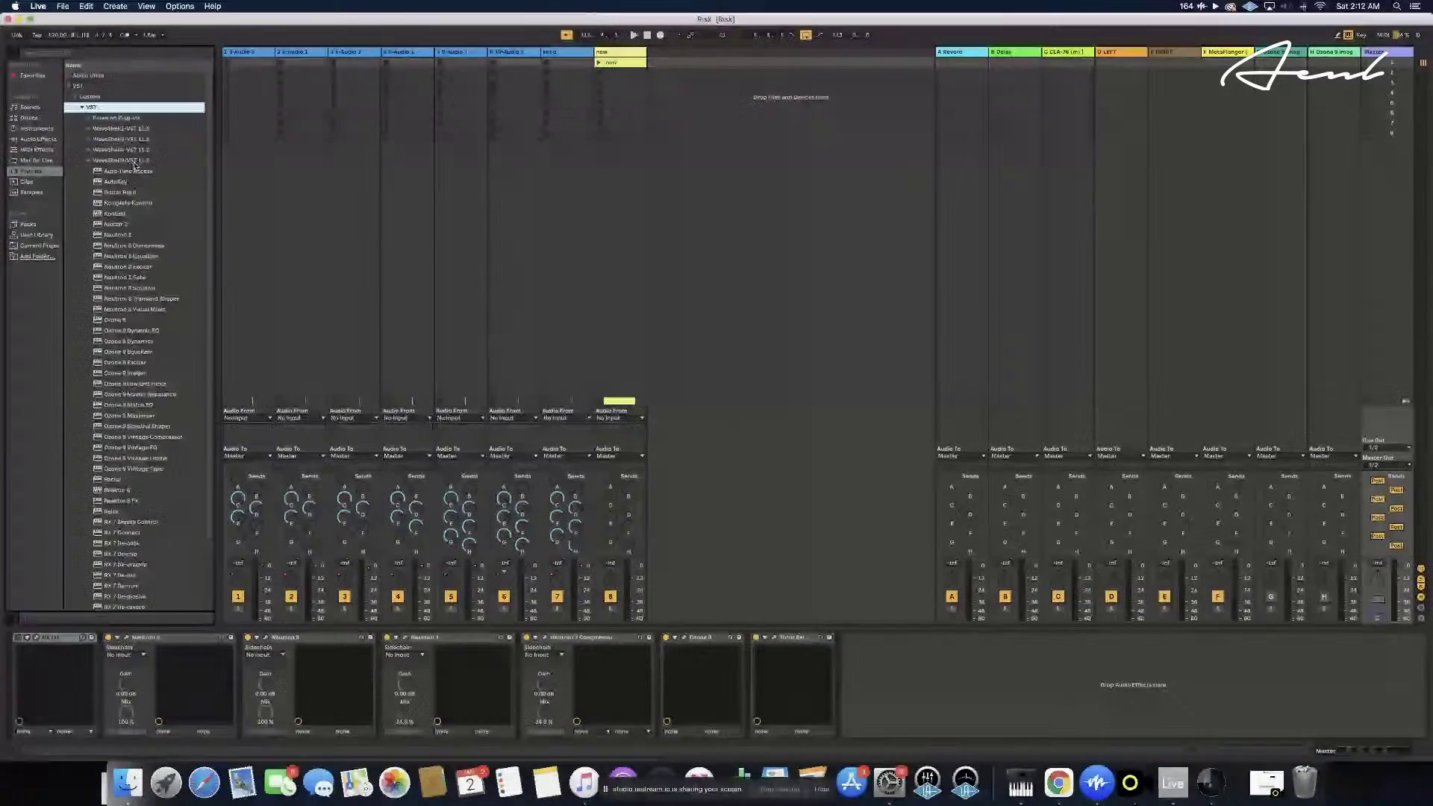
left_click(68, 87)
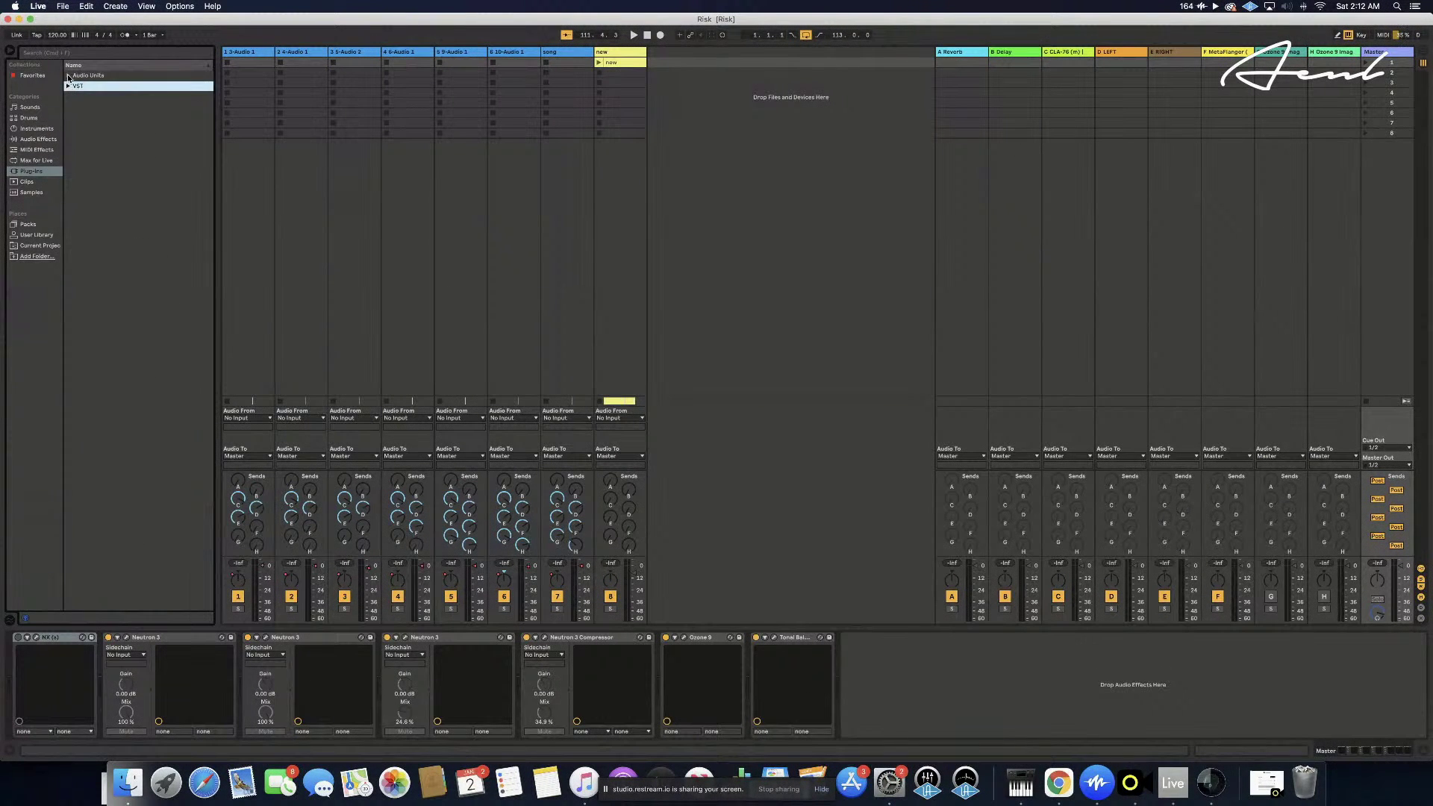
left_click(69, 76)
left_click(69, 76)
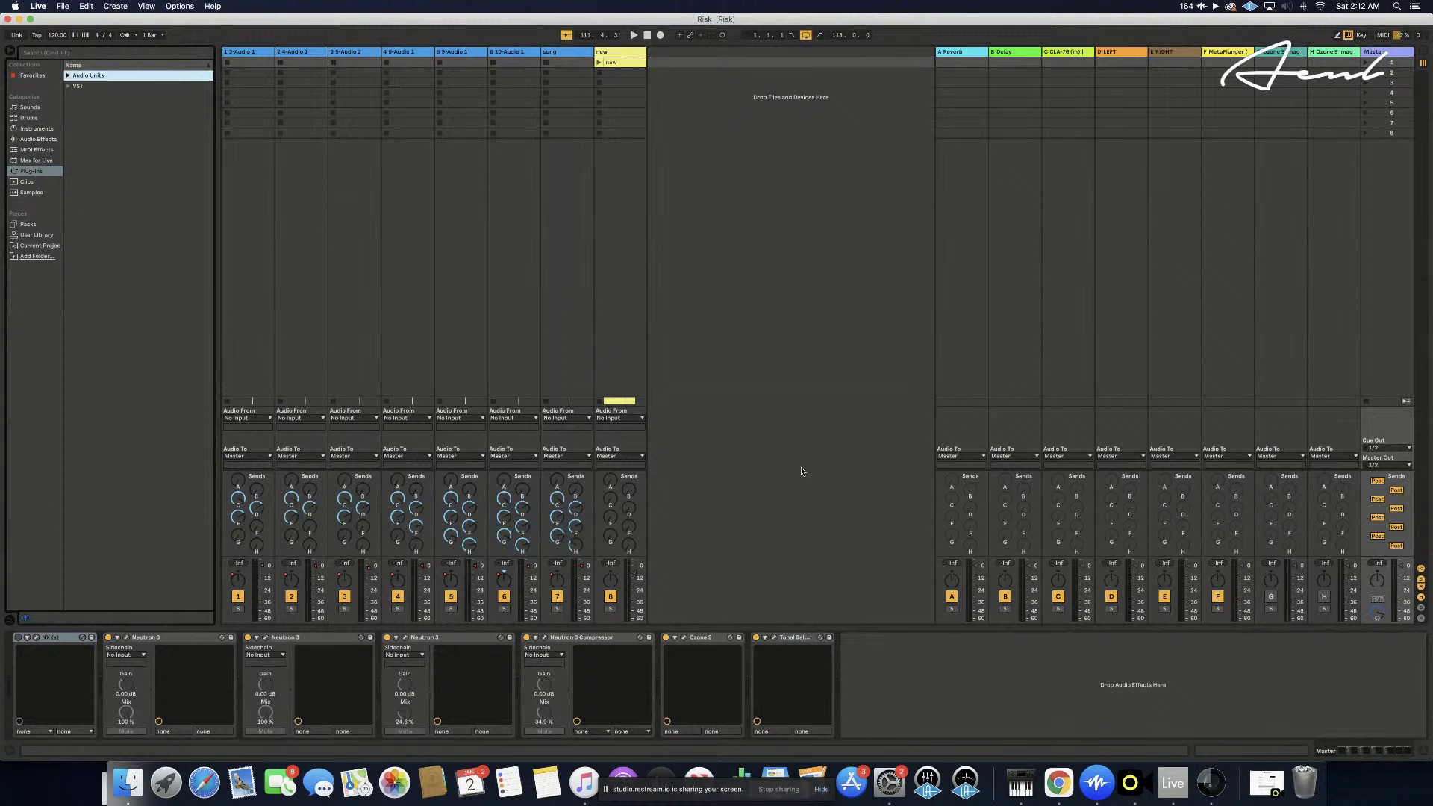
- Switch the set to Arrangement View and place the insert marker at 1.1.1 on the "new" track
left_click(1422, 54)
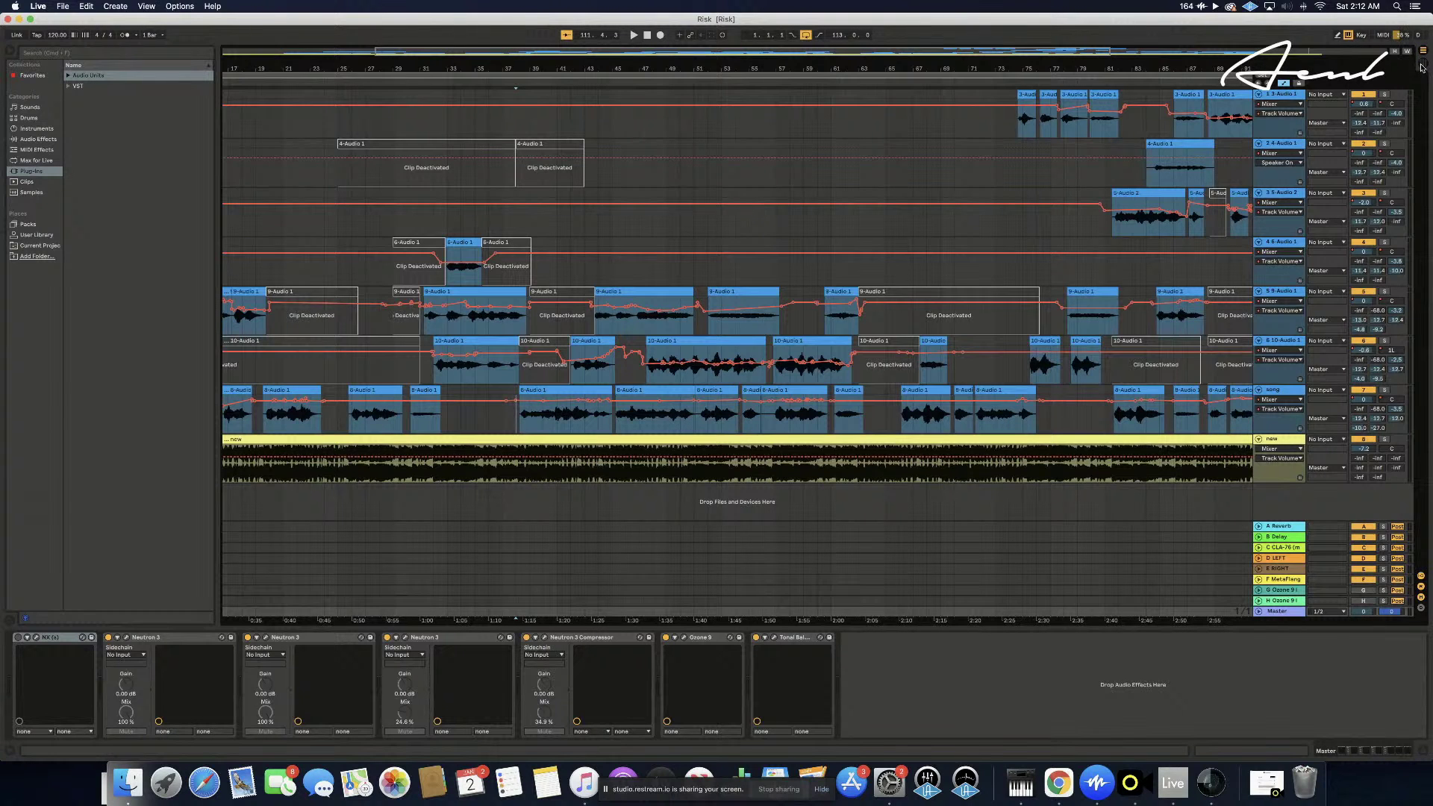
left_click(1422, 65)
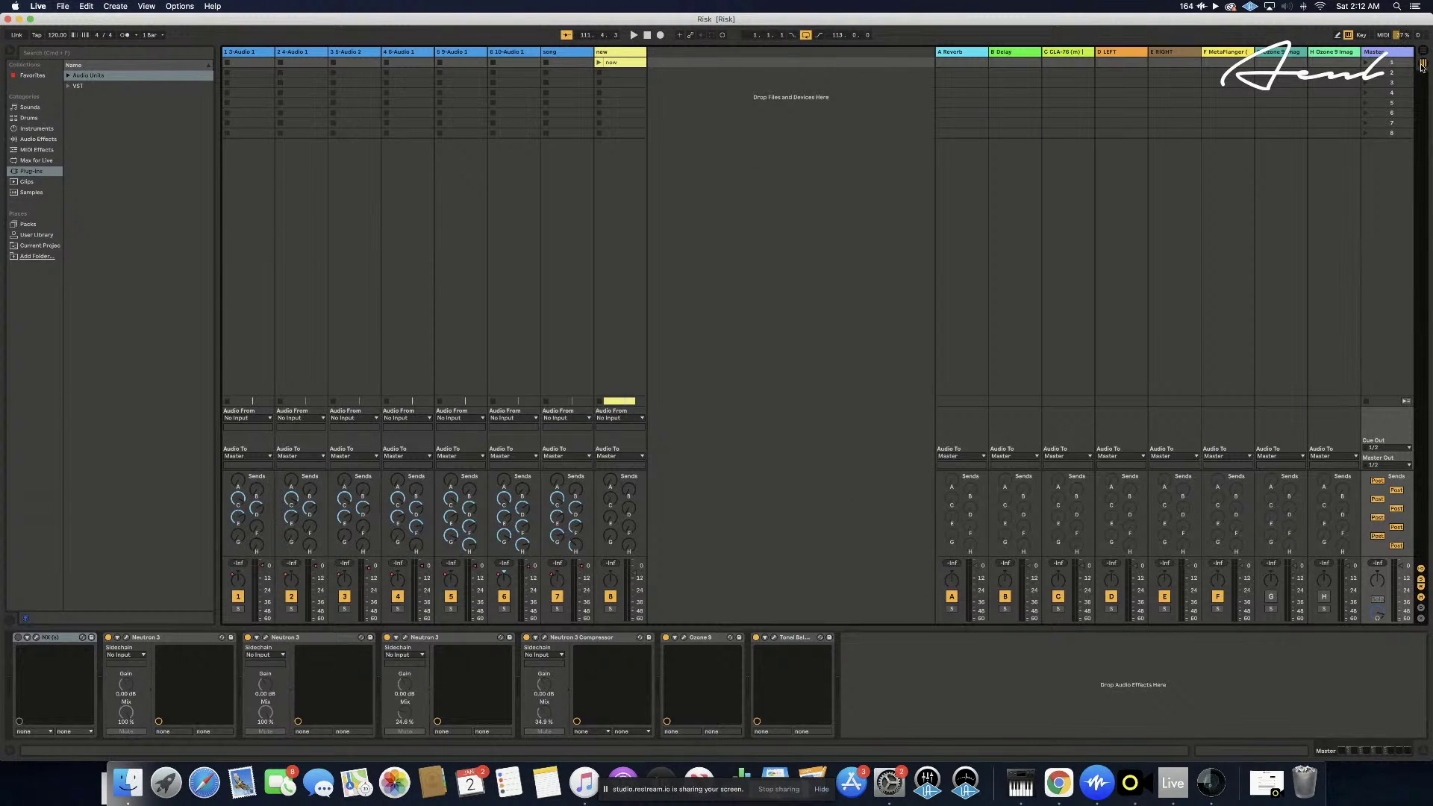
left_click(1422, 65)
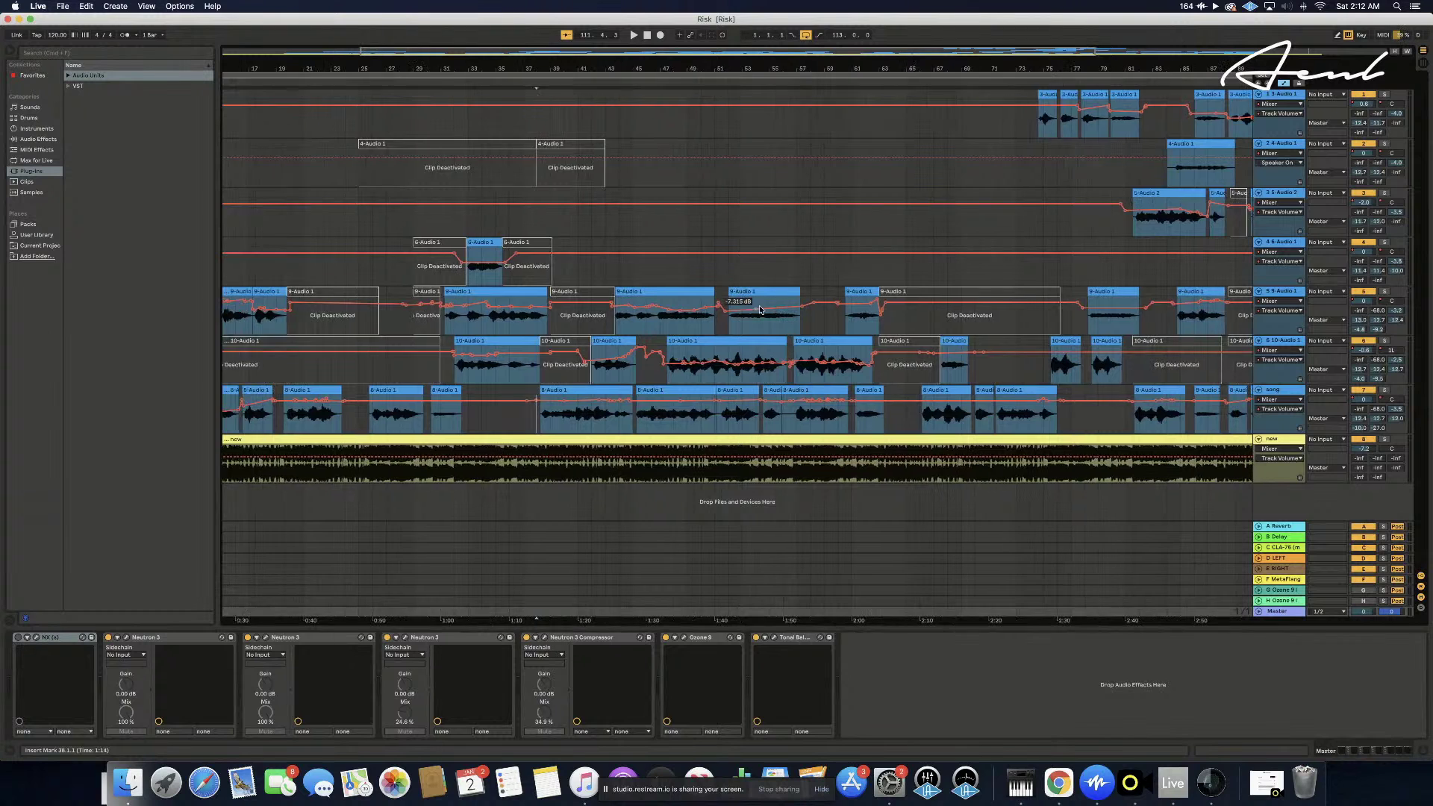
scroll(759, 309, "left", 8)
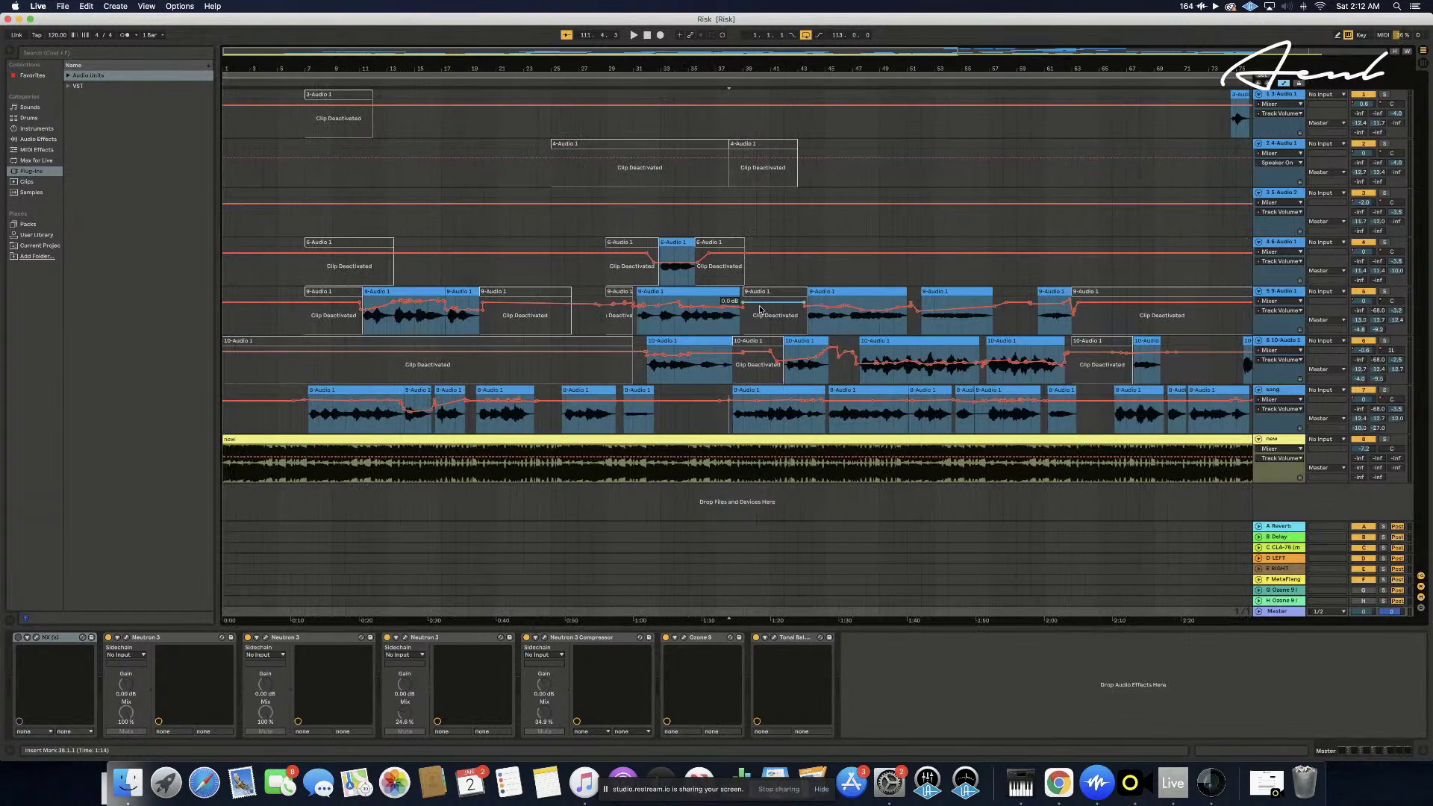
left_click(226, 476)
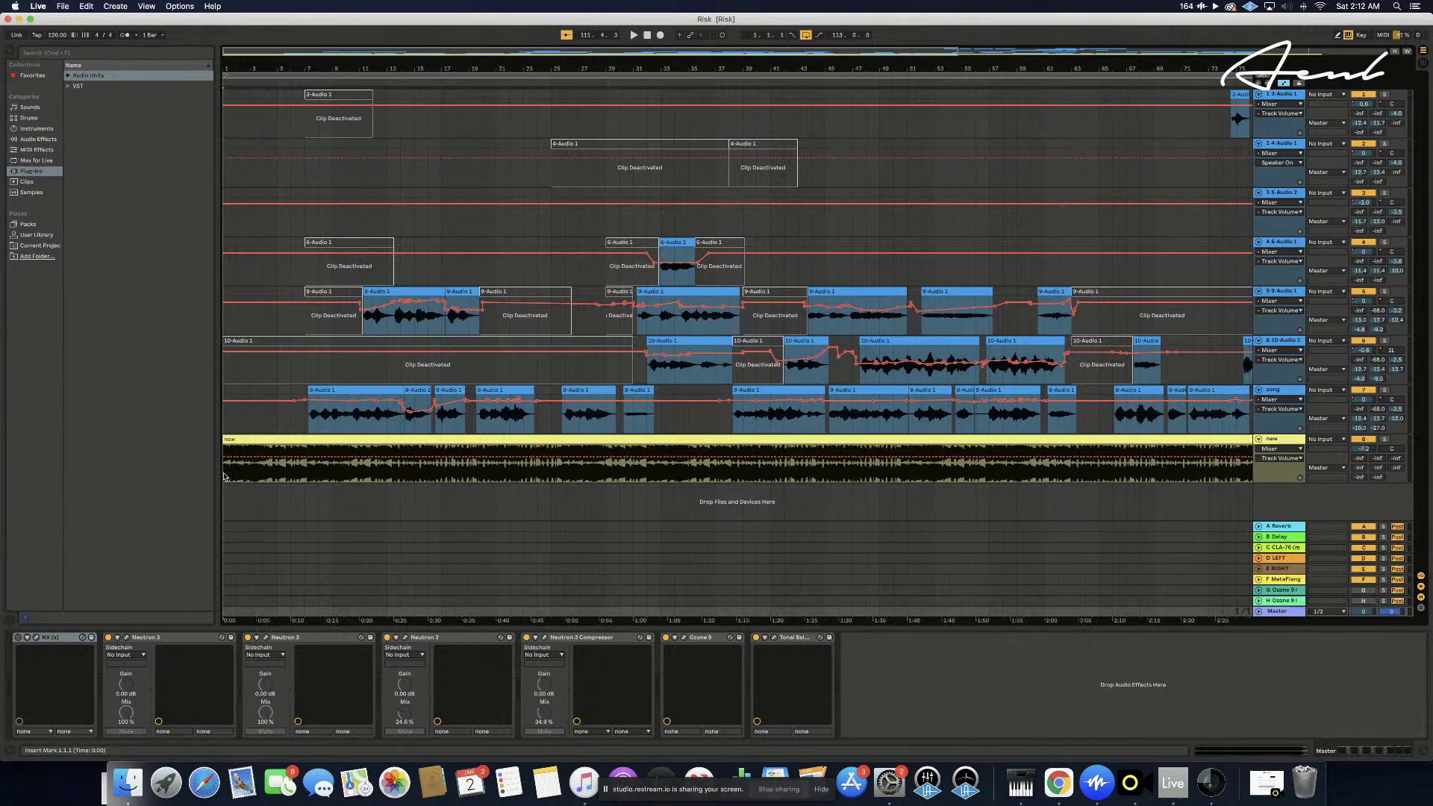
- Inspect the disabled plug-ins at the end of the song track's device chain, folding and unfolding C4 (m) in the audio effect rack
left_click(226, 423)
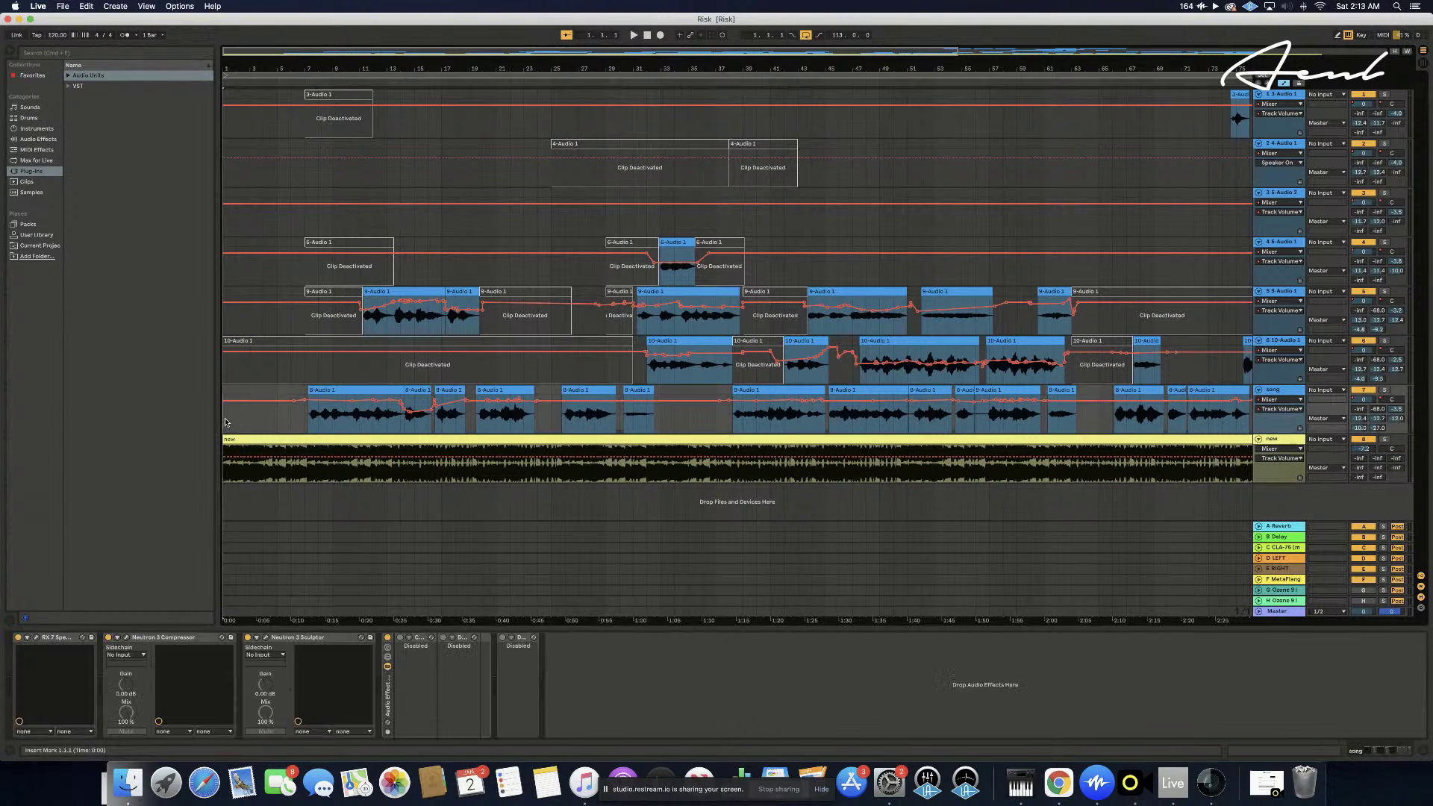
double_click(420, 639)
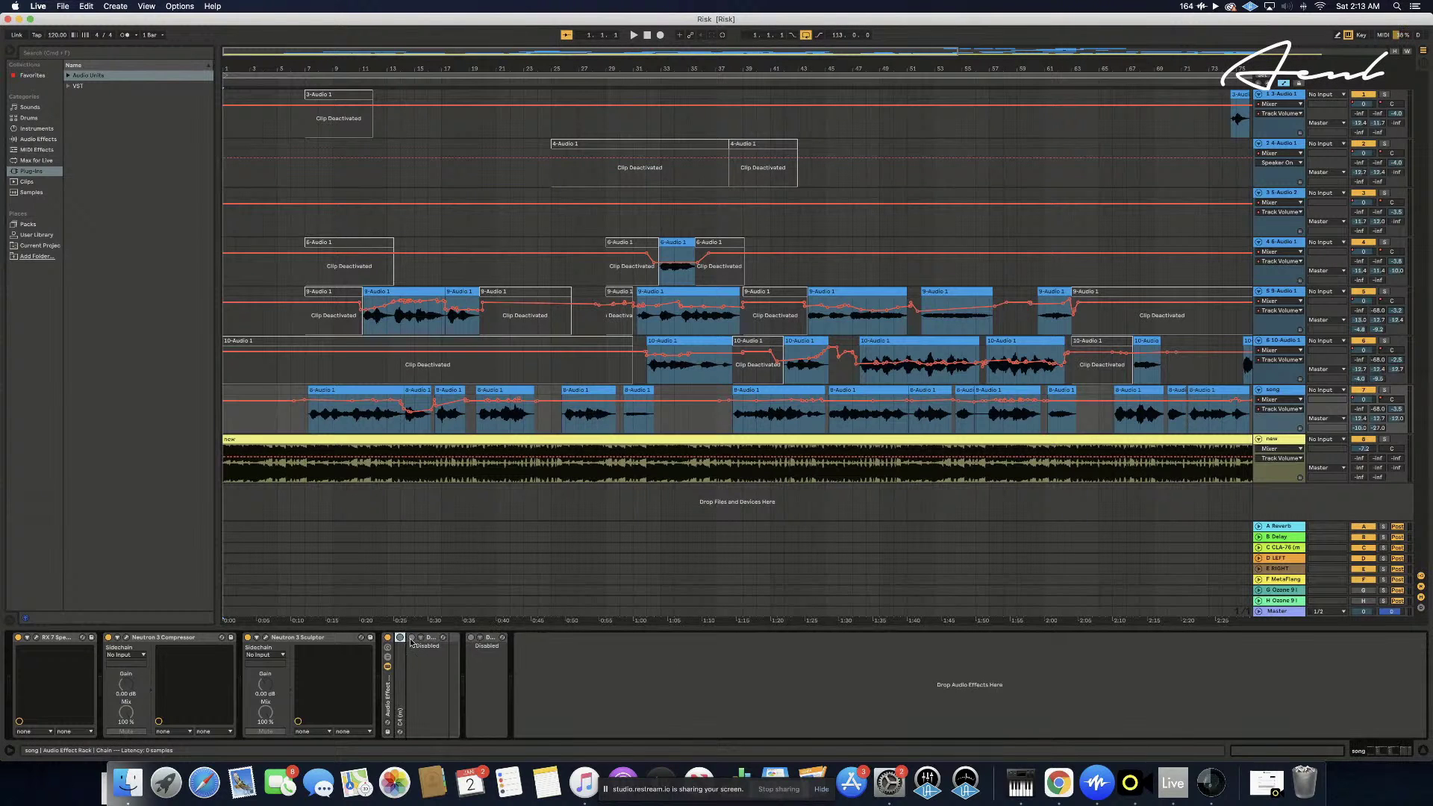
double_click(400, 666)
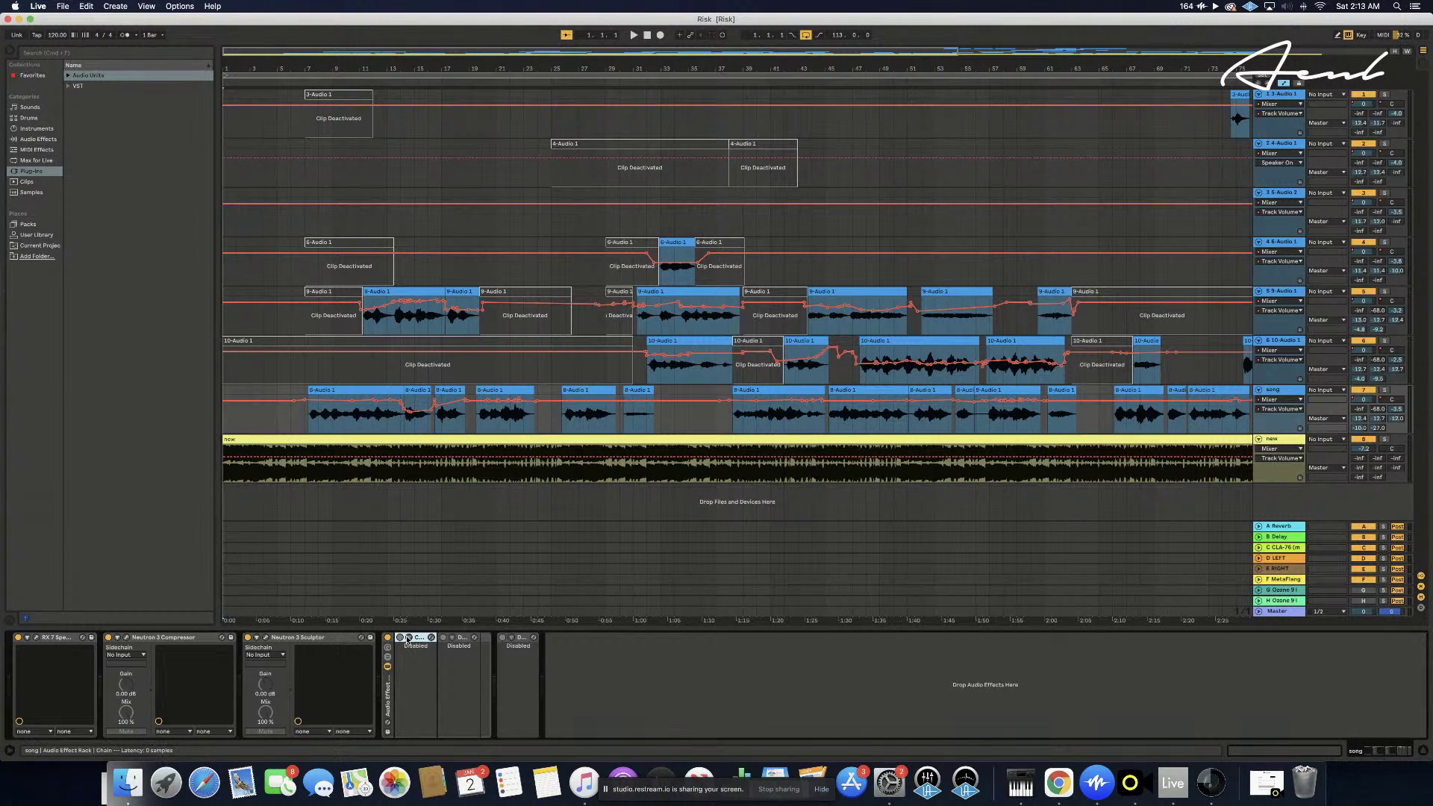
left_click(399, 638)
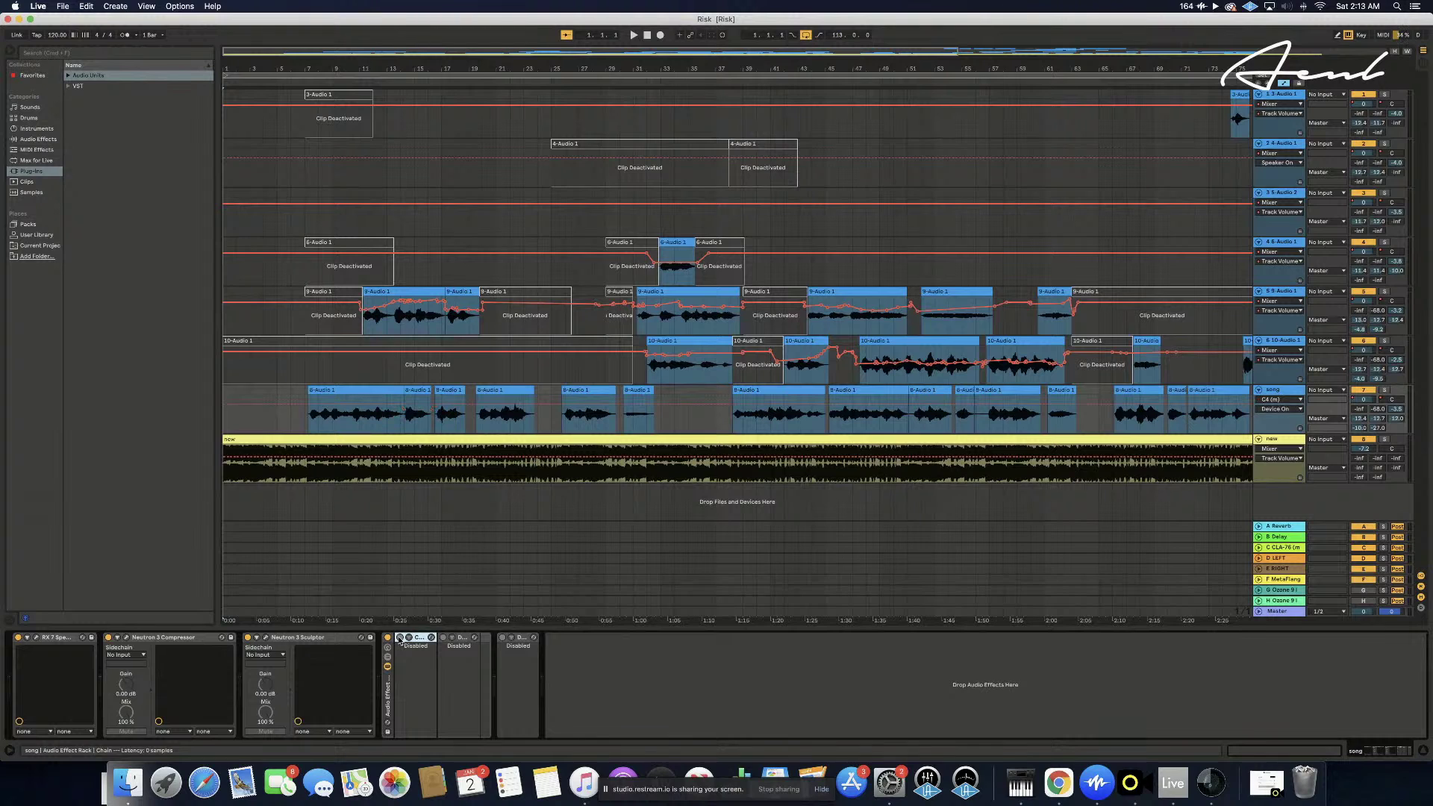
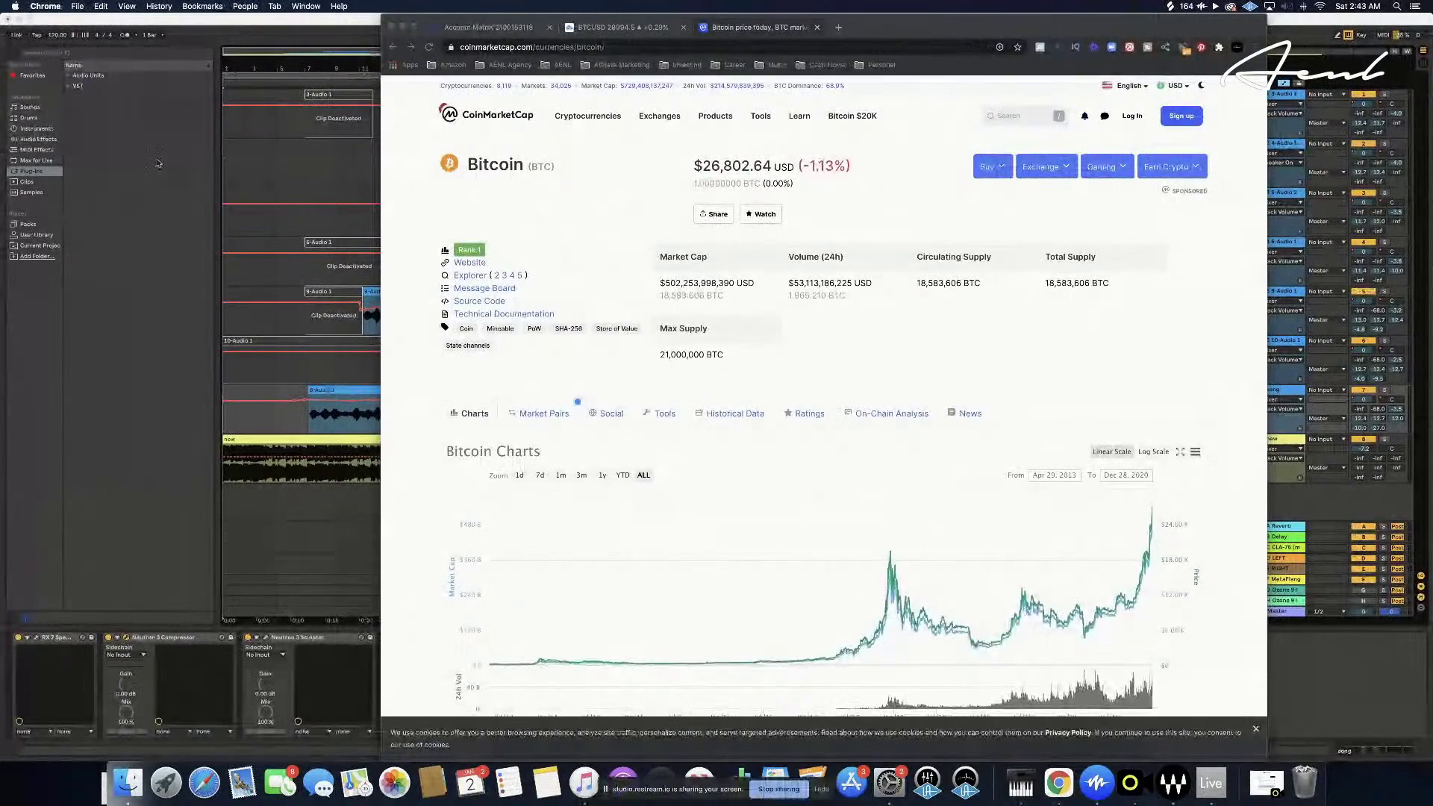
- Return to the Live set and view the song track's Neutron 3 Compressor, moving its window clear of the device chain before closing it
left_click(290, 270)
left_click(800, 316)
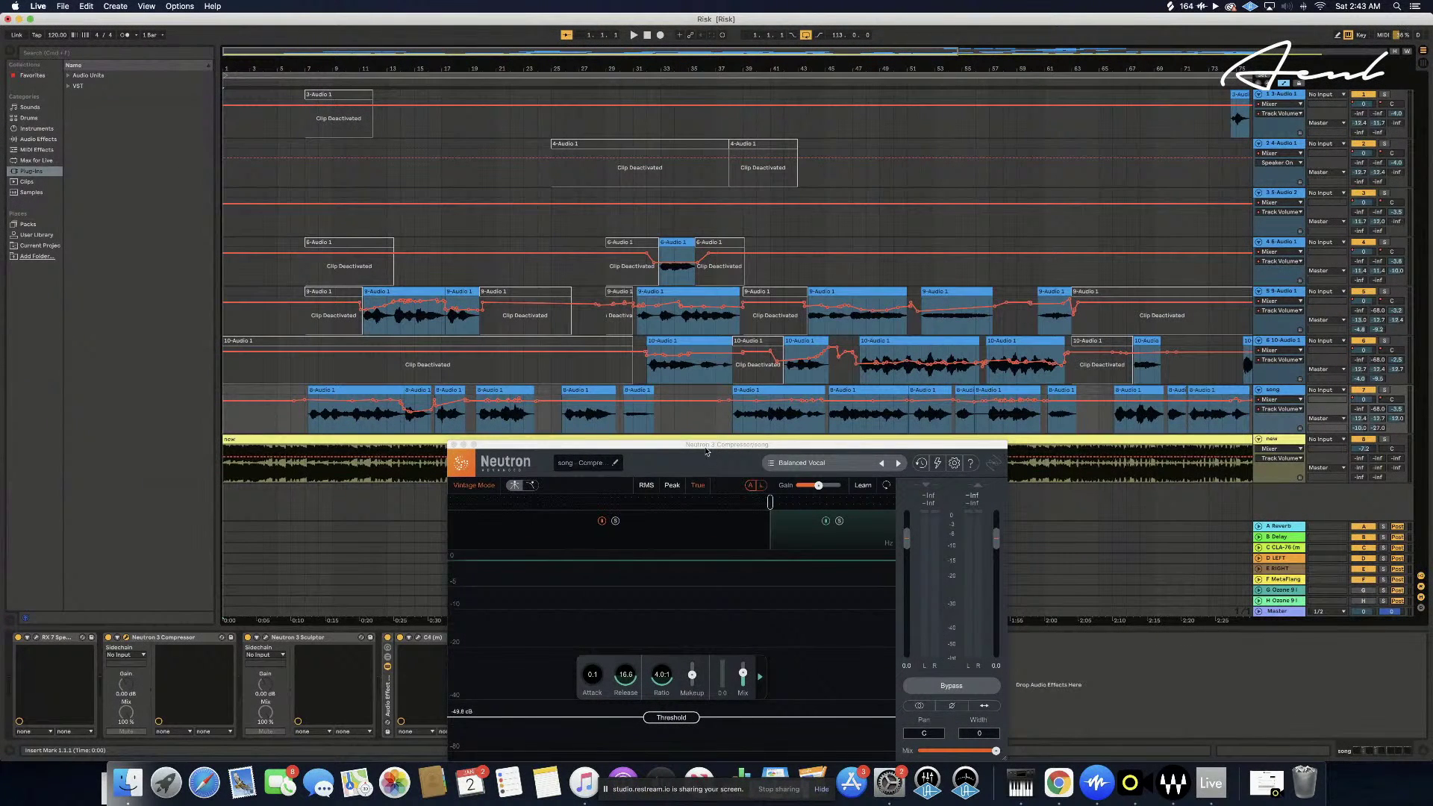
left_click_drag(707, 445, 697, 383)
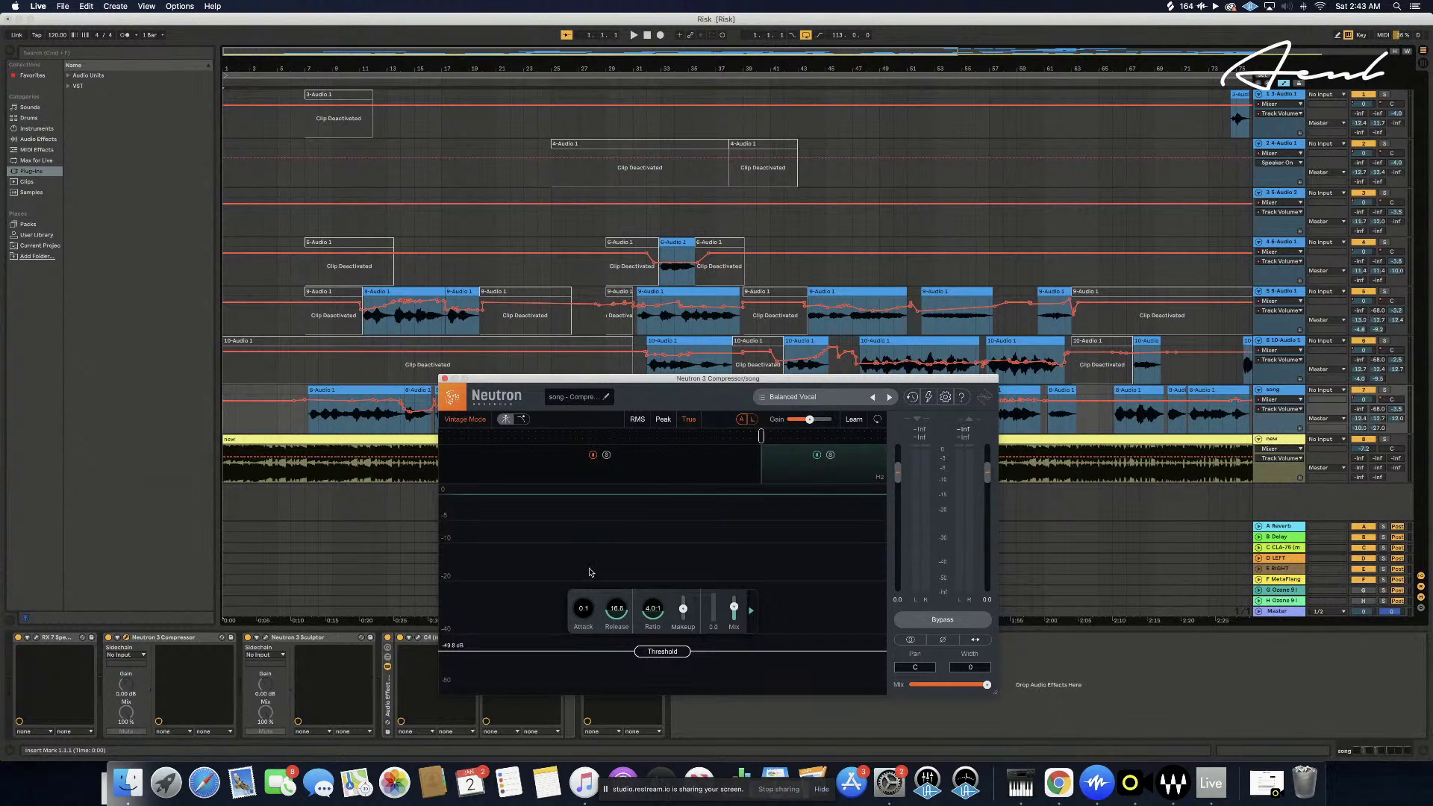
left_click(1060, 656)
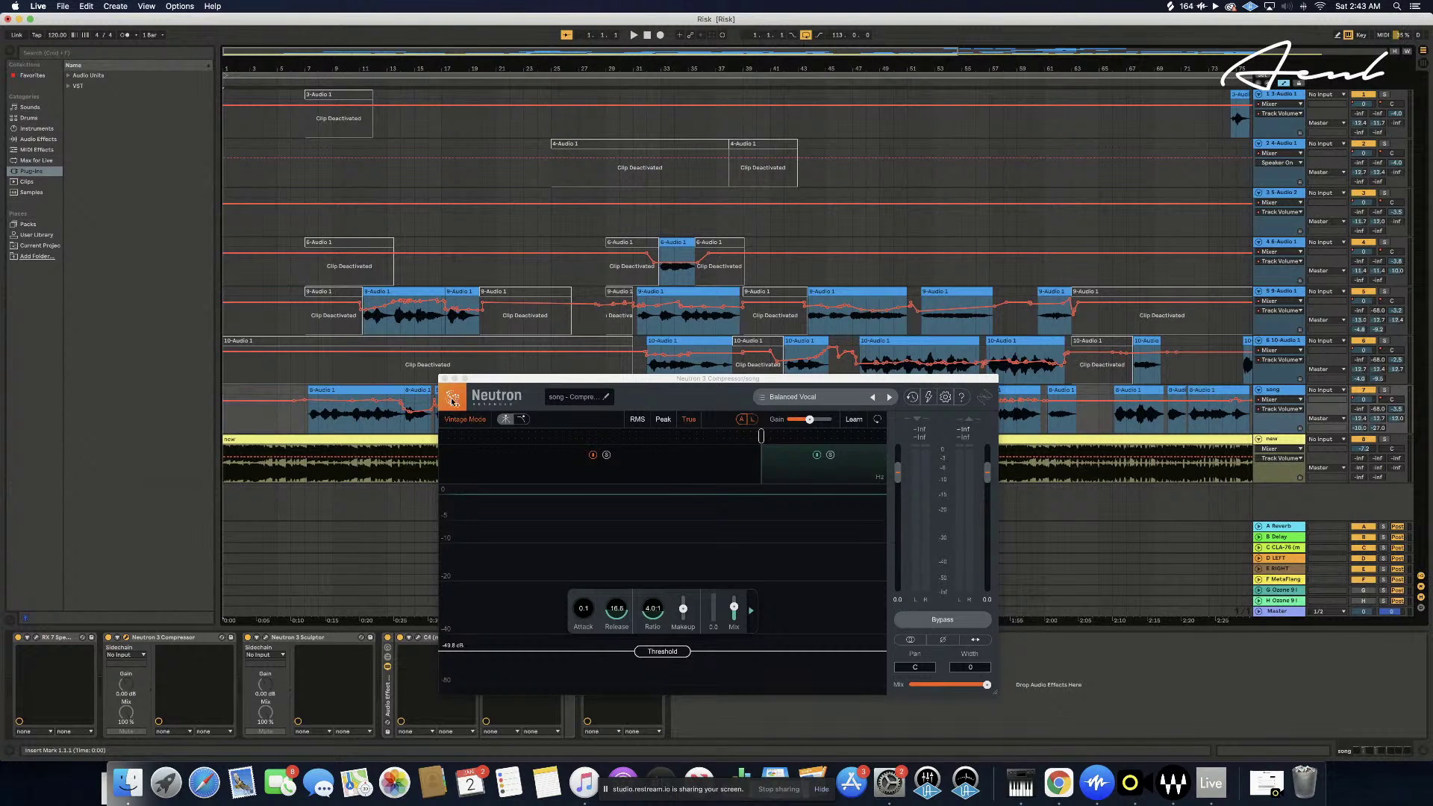
left_click(444, 378)
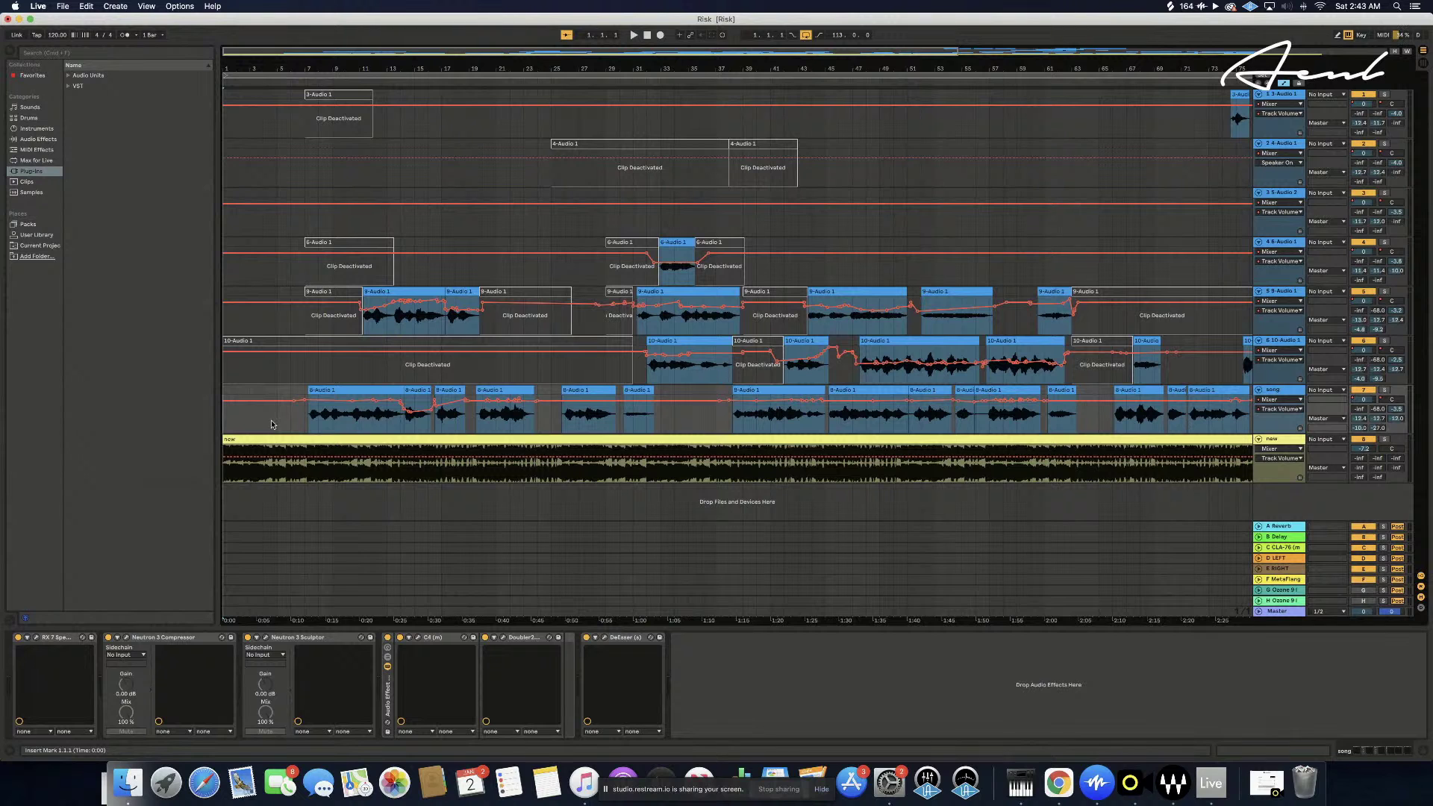
- Hide and reshow Live's browser, and quit Waves Central
left_click(11, 54)
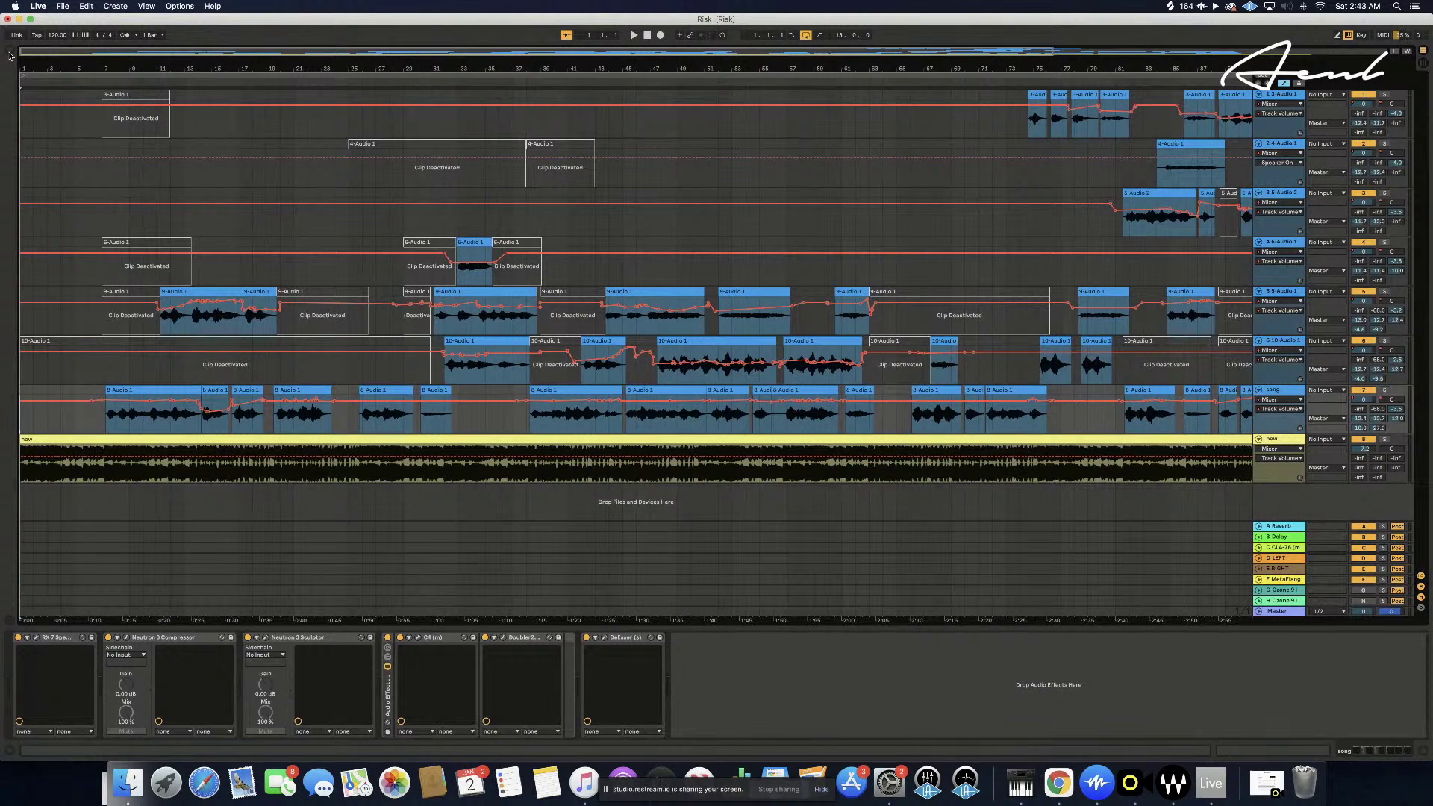
left_click(10, 54)
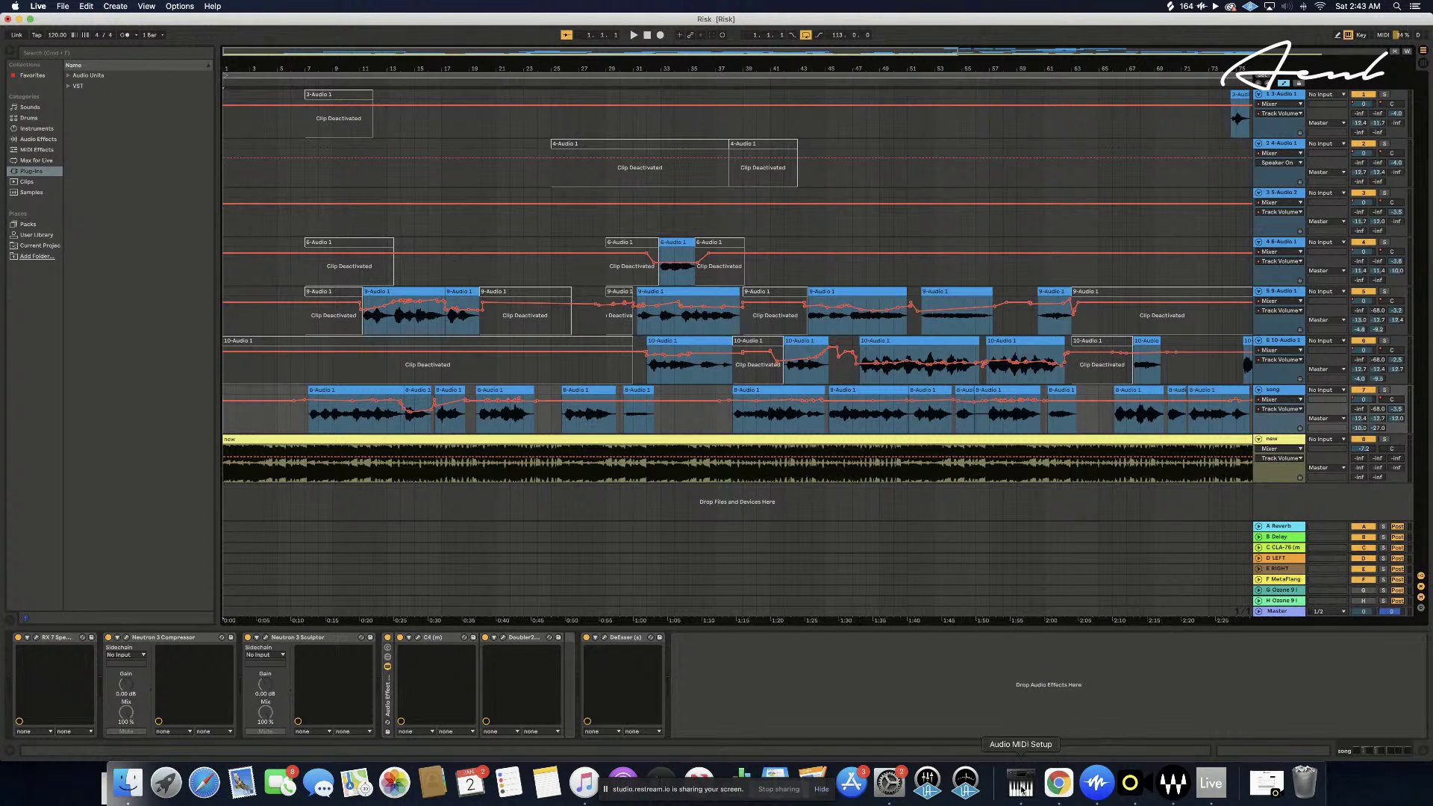
right_click(1173, 785)
left_click(1180, 742)
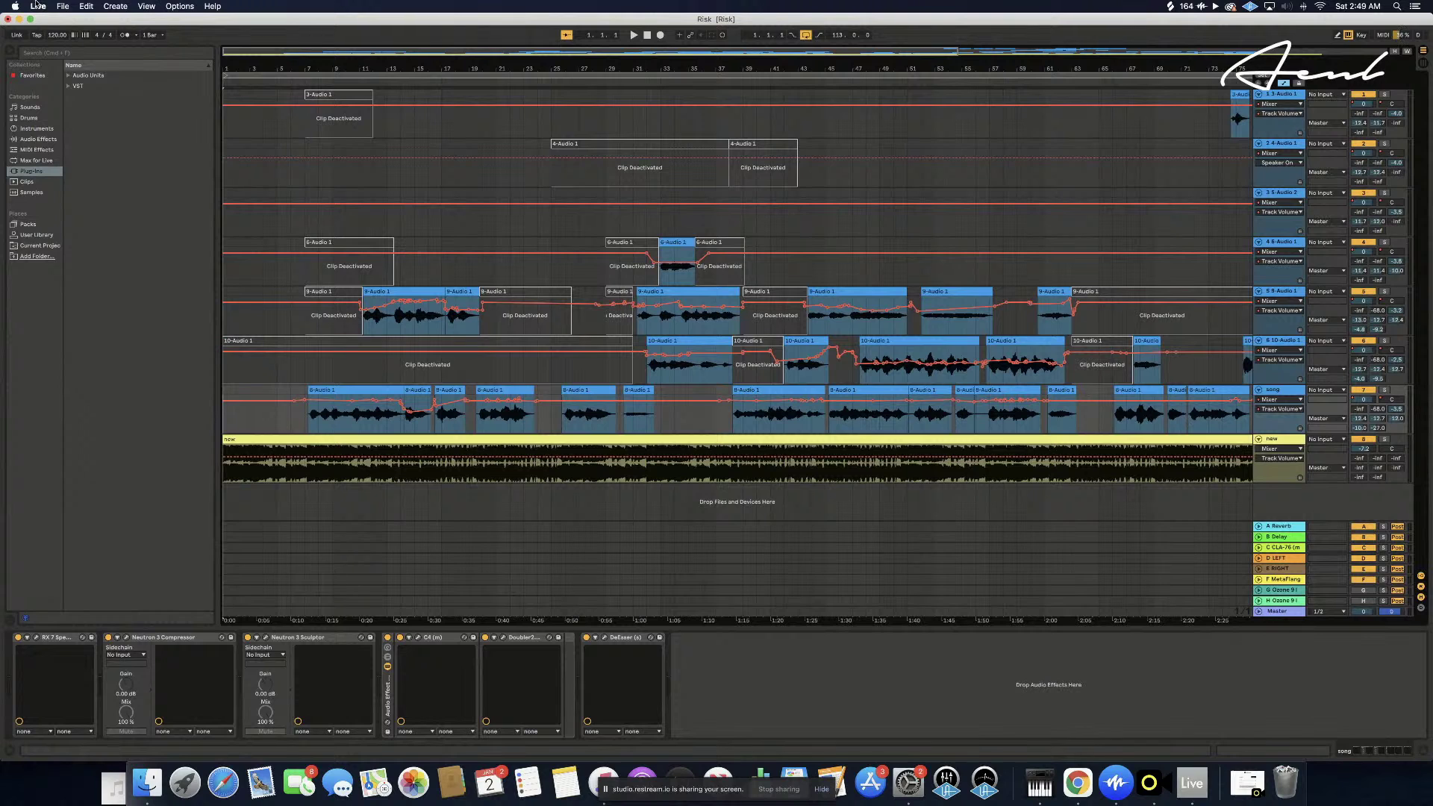
- Review Live's audio input and output devices, sample rate and buffer size in the preferences again, and close them
left_click(68, 9)
mouse_move(87, 46)
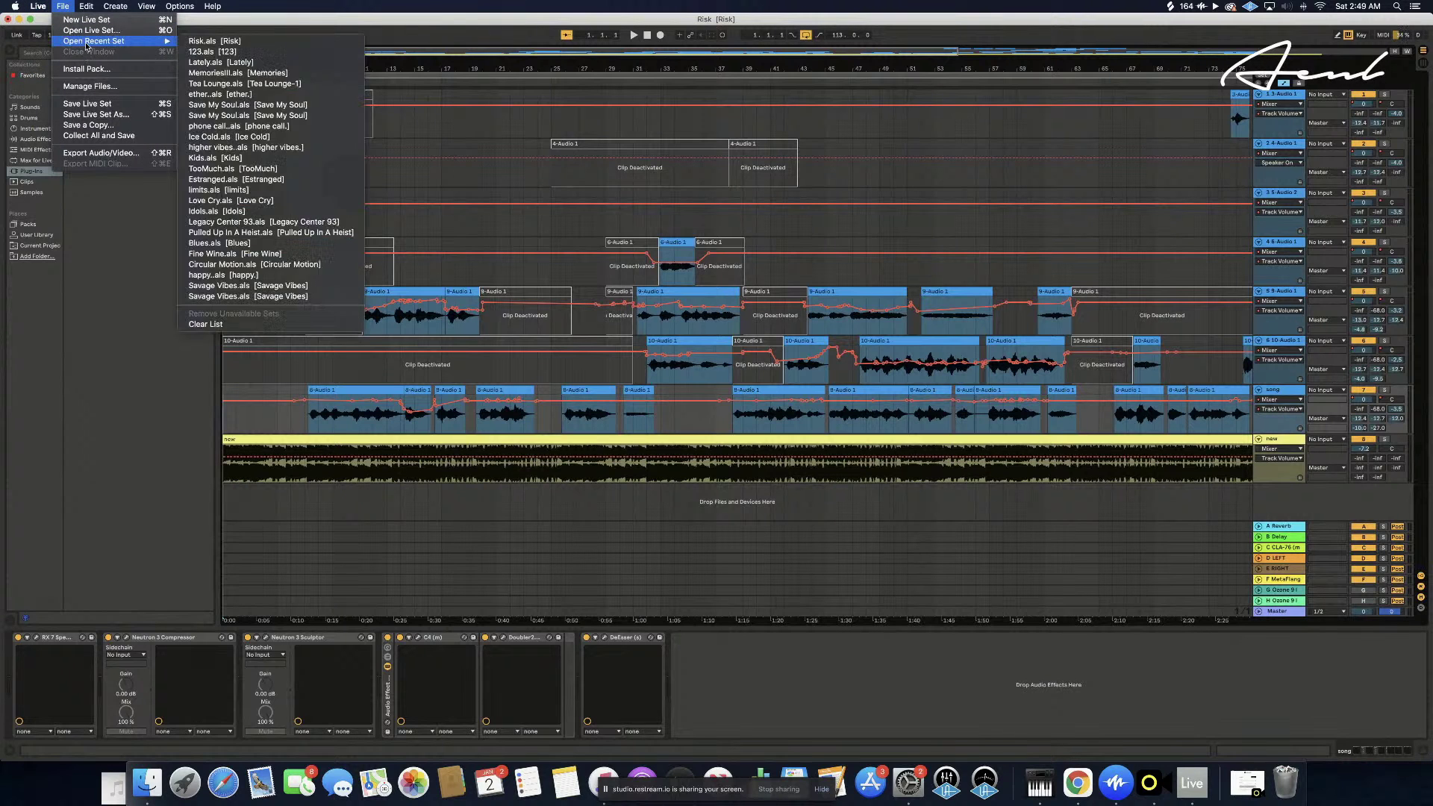
mouse_move(39, 8)
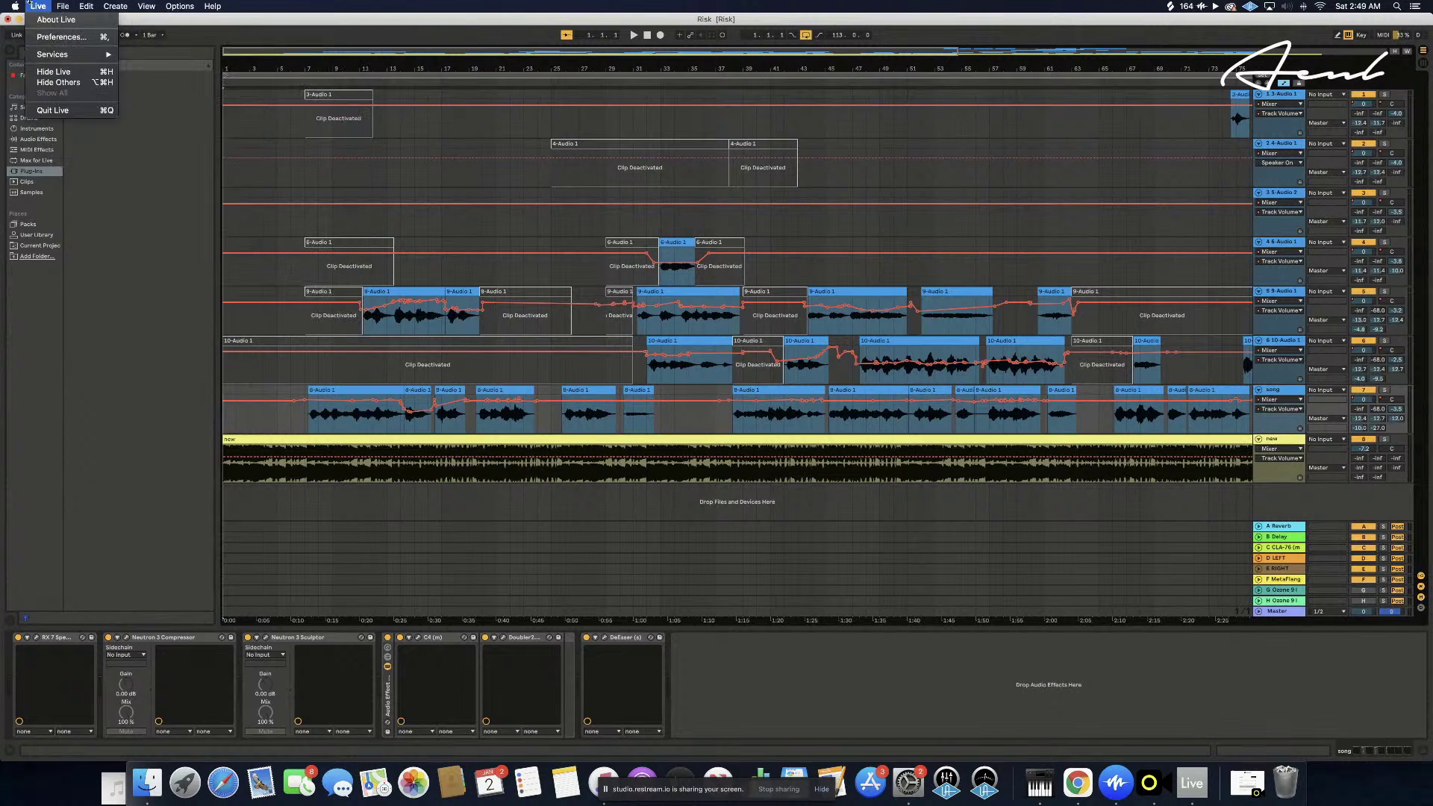
left_click(60, 39)
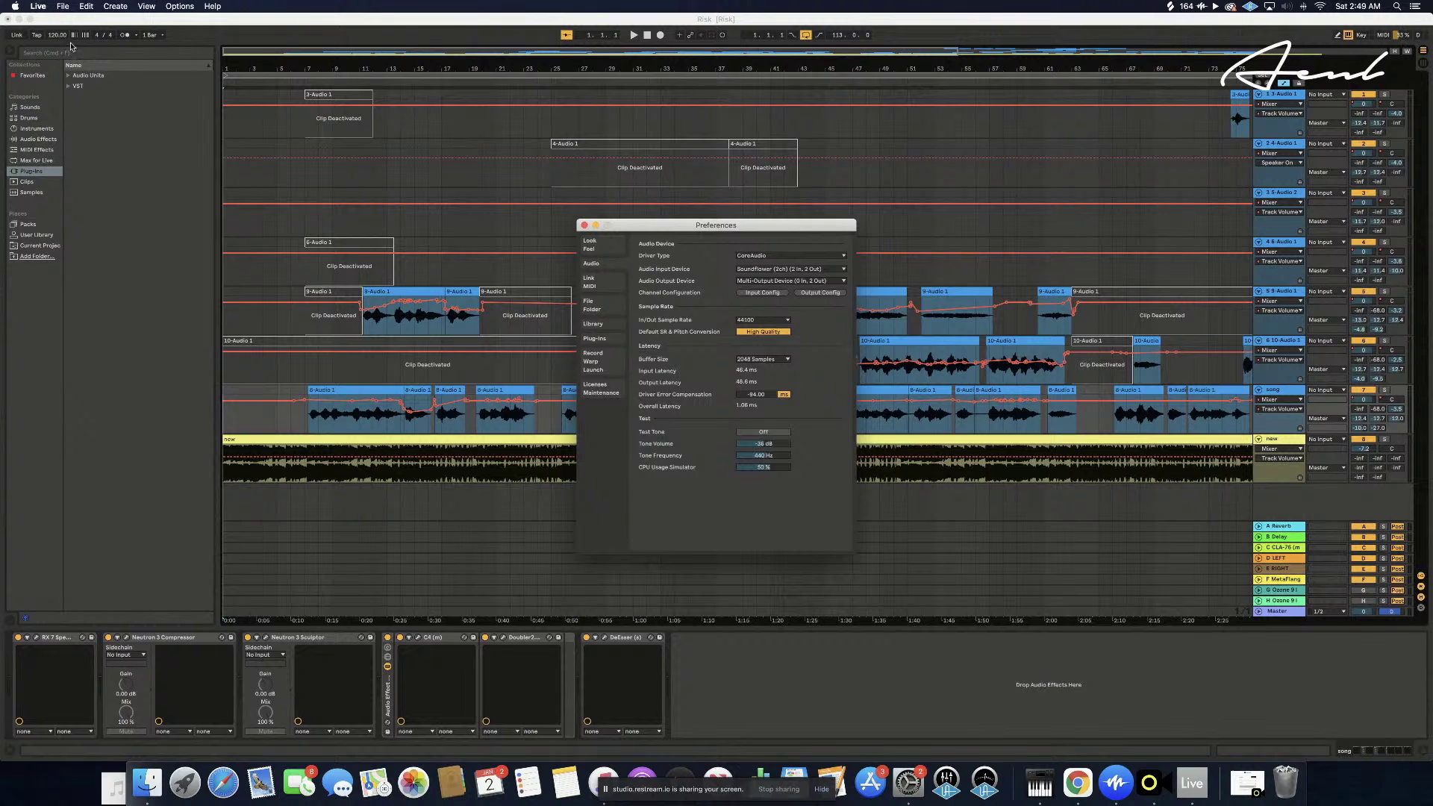
left_click(584, 225)
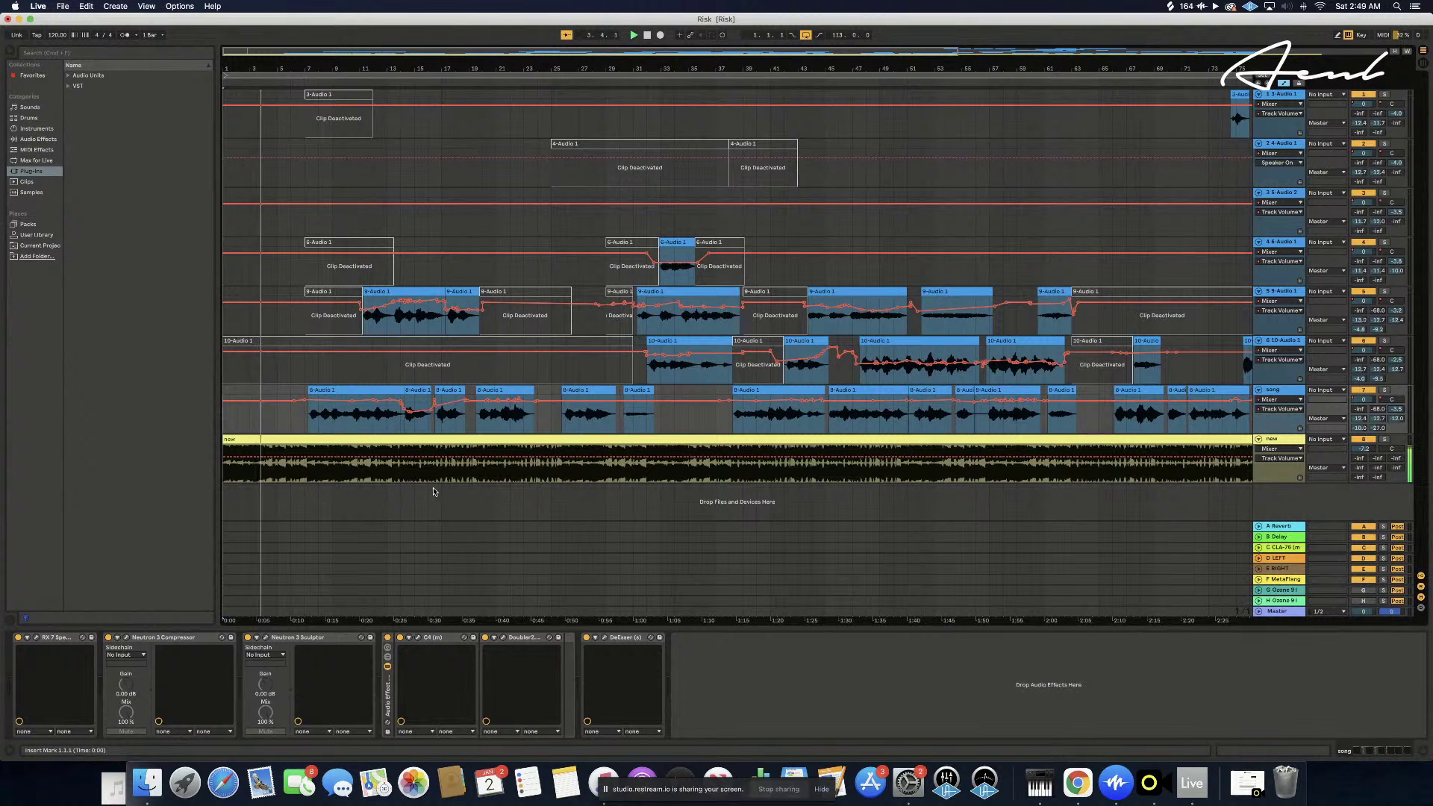
- Review the Multi-Output Device in Audio MIDI Setup, close its window, and test the set's playback in Live
left_click(191, 792)
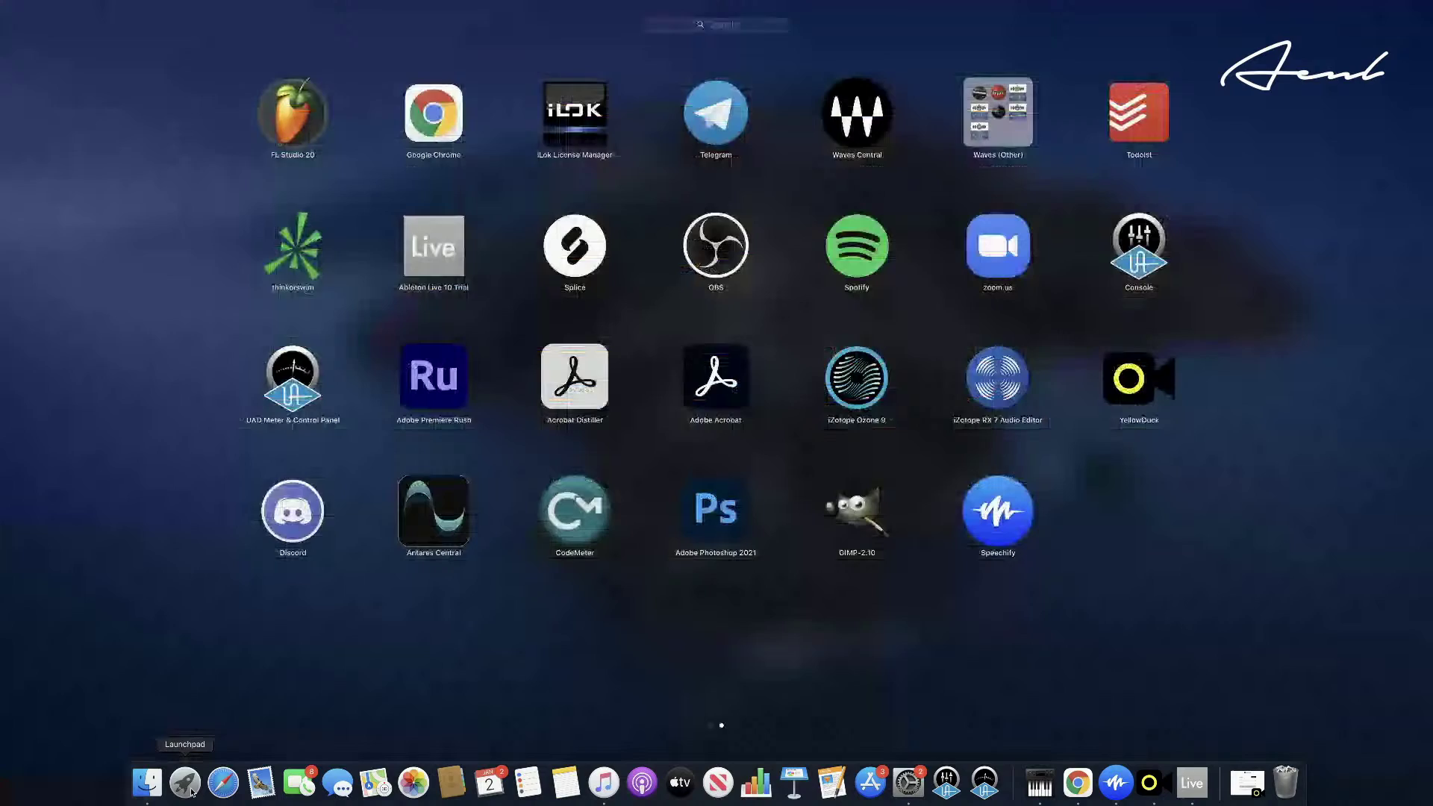
left_click(1039, 782)
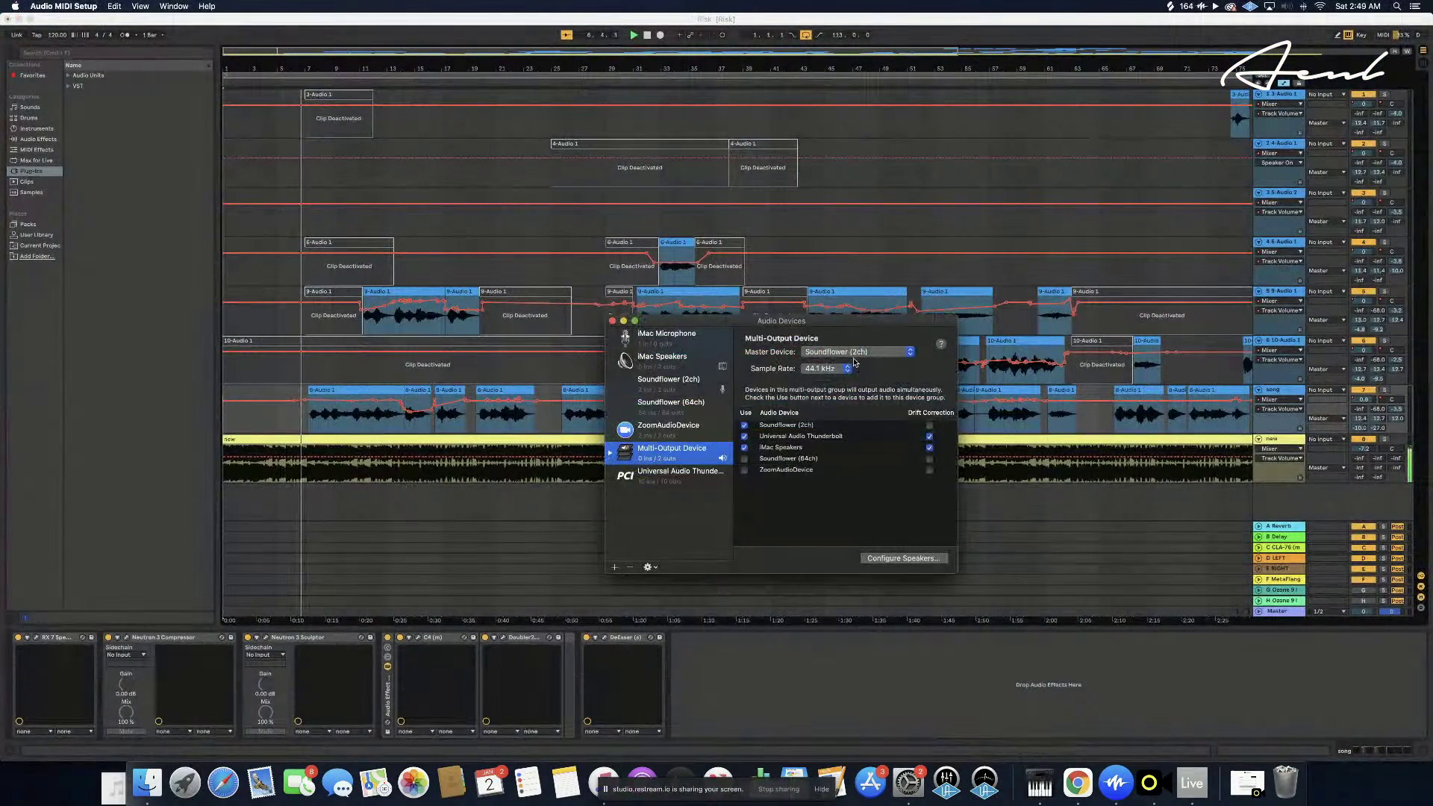
left_click(611, 321)
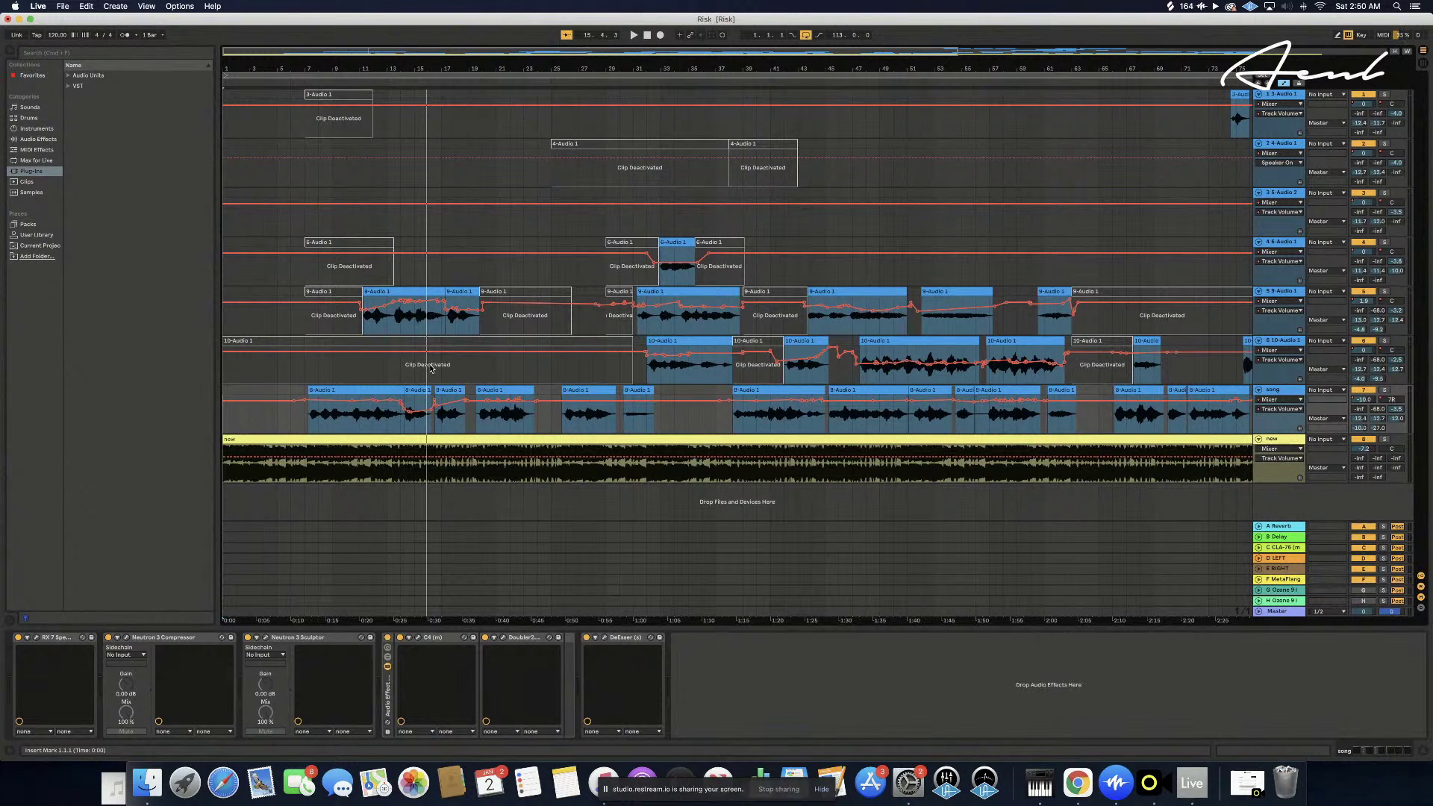
key("space")
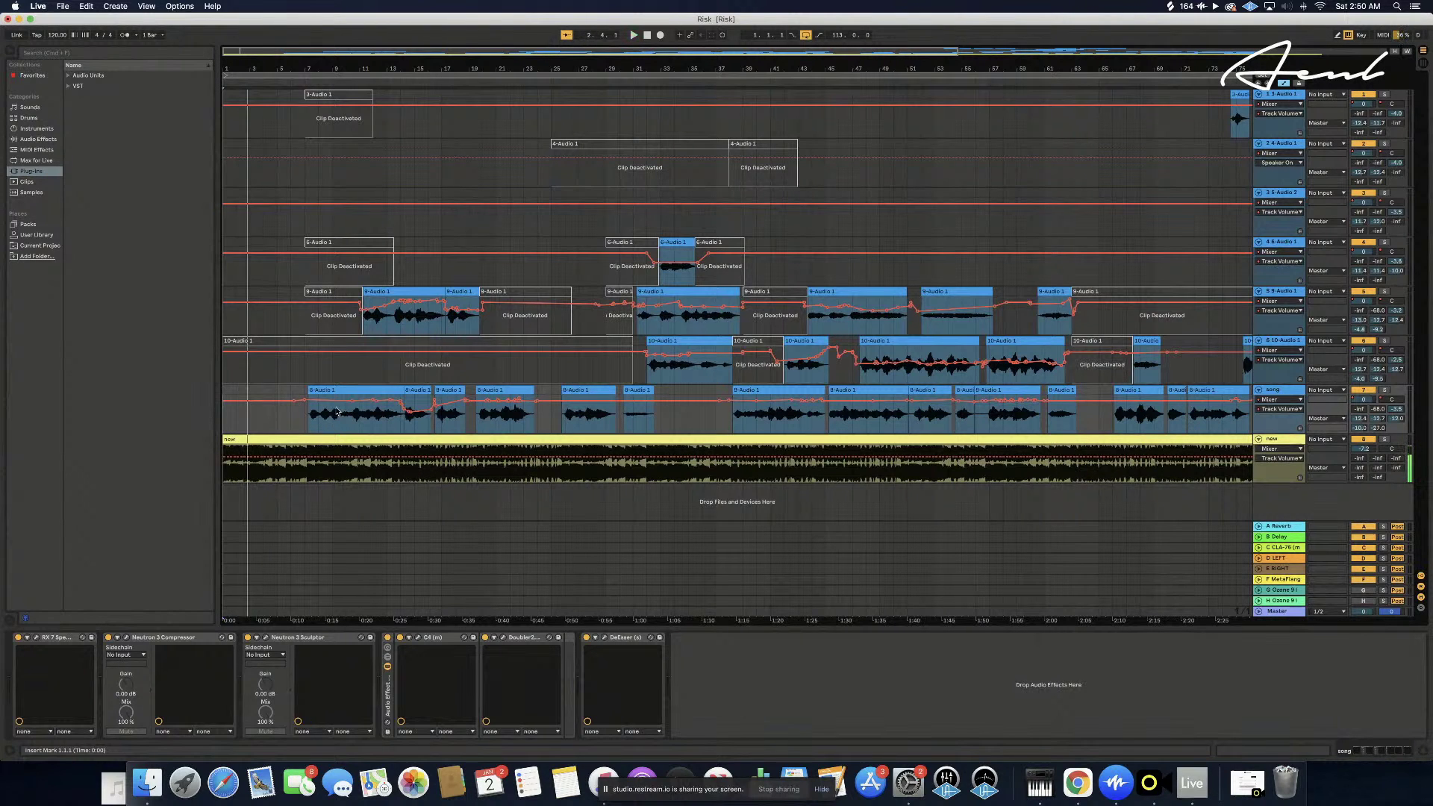
- Reset Live's audio input by switching it to No Device and back to Soundflower (2ch), and play the set from the start
left_click(35, 6)
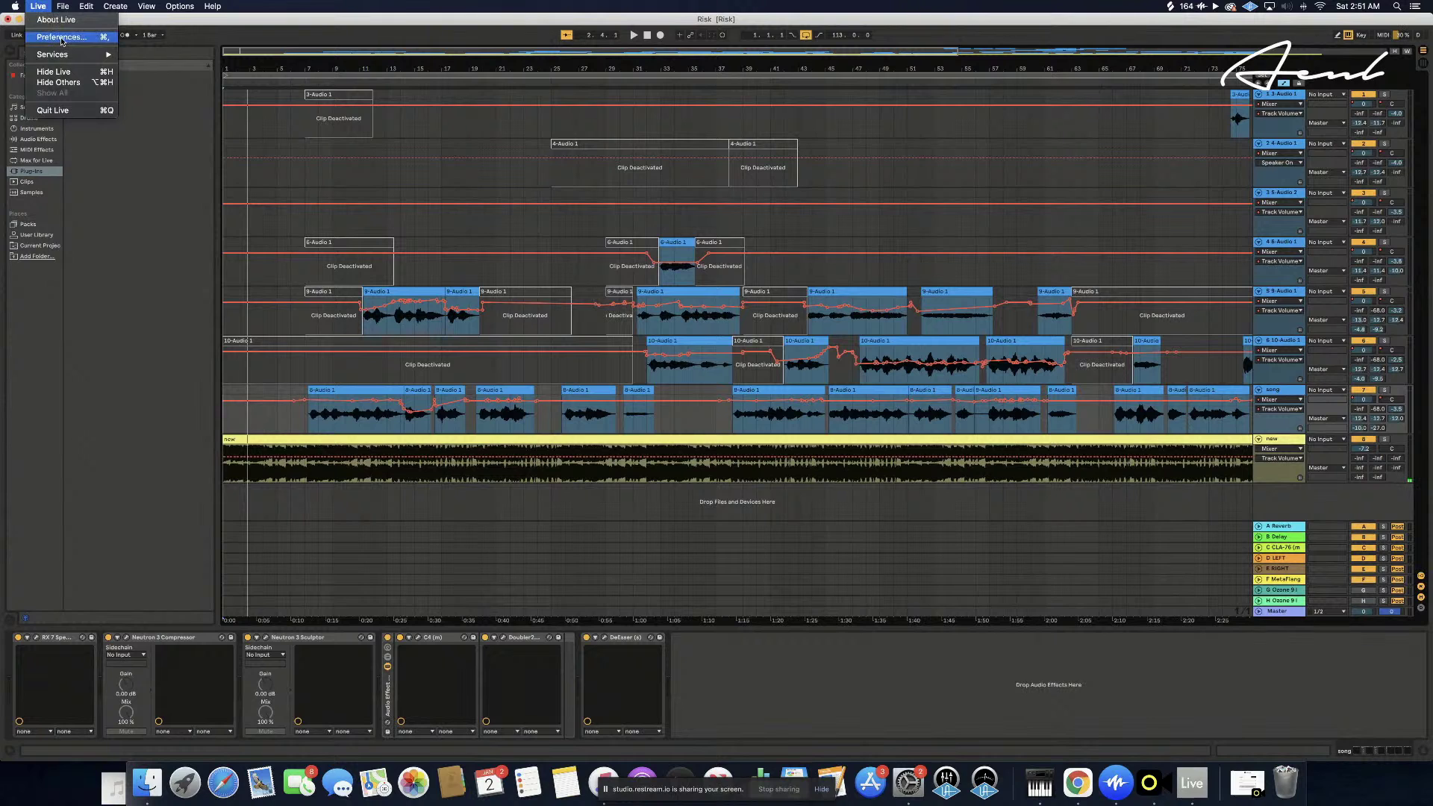
left_click(62, 41)
left_click(793, 271)
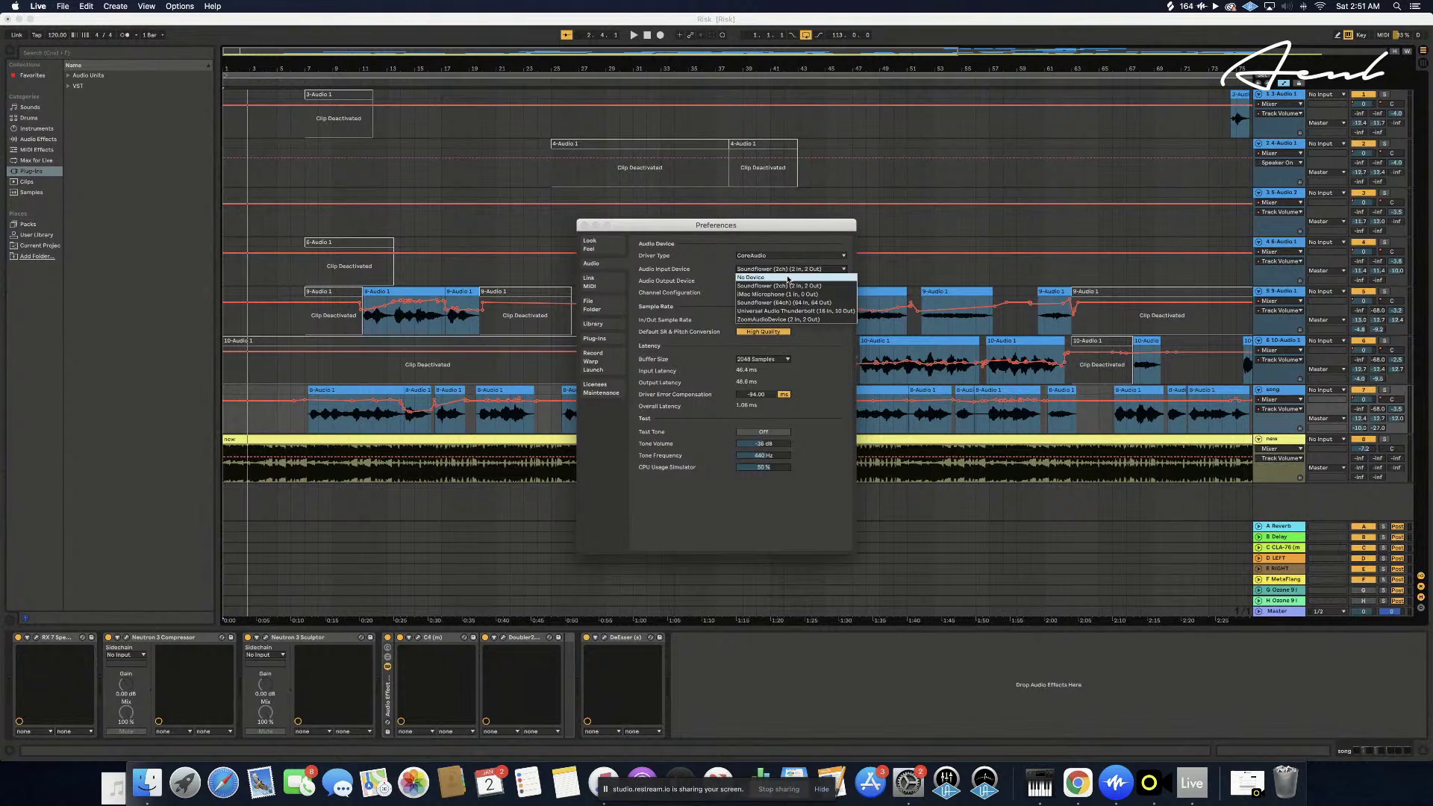
left_click(788, 278)
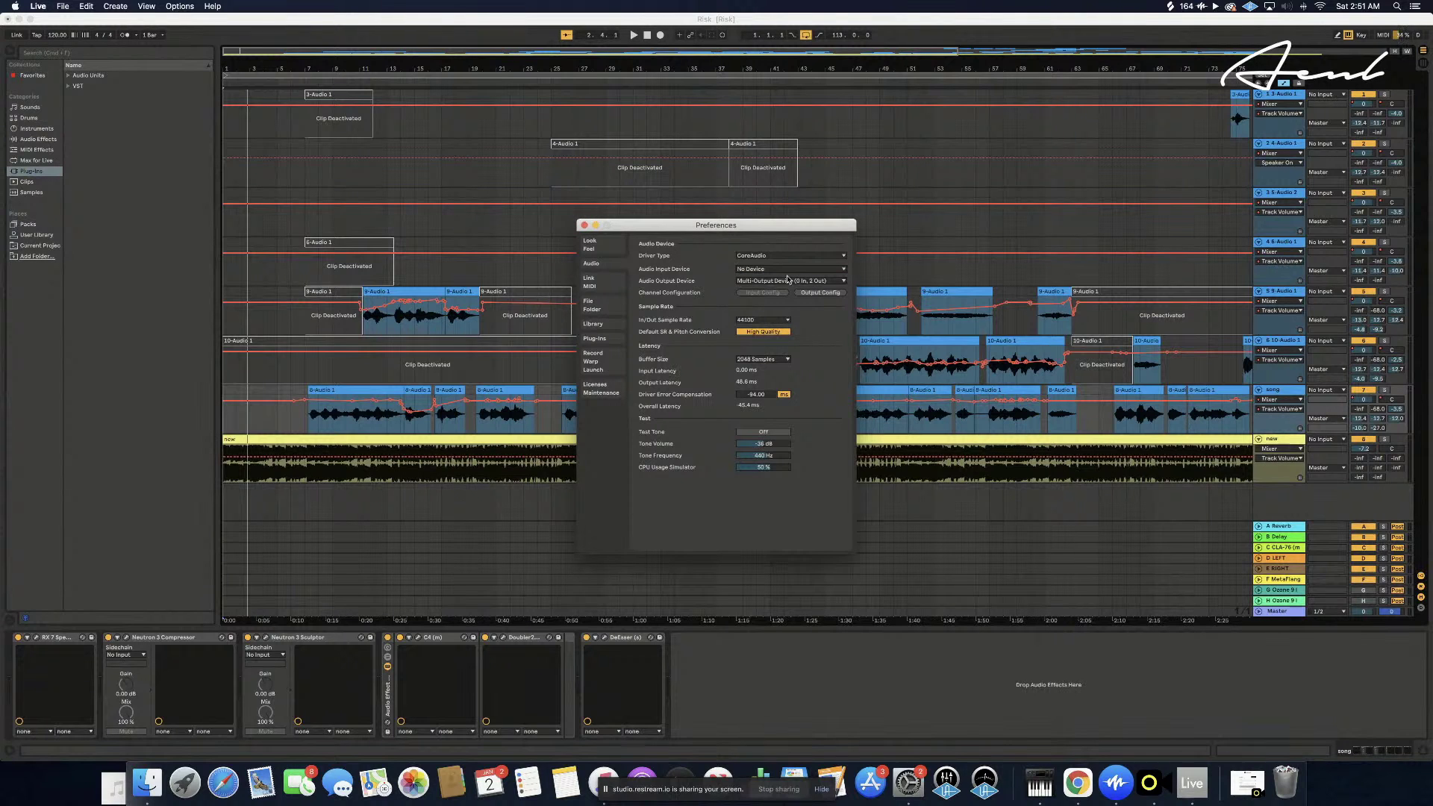
left_click(789, 269)
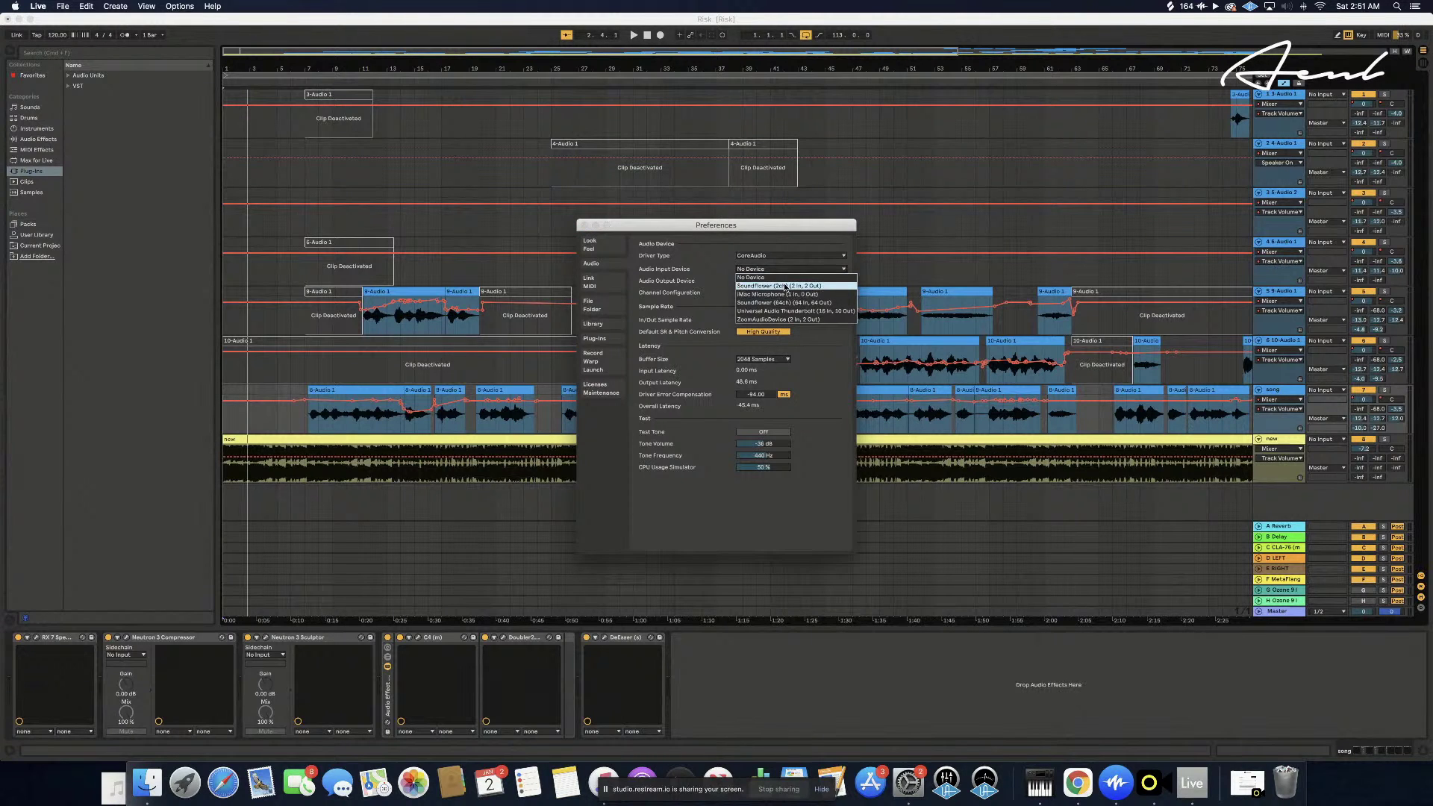
left_click(784, 285)
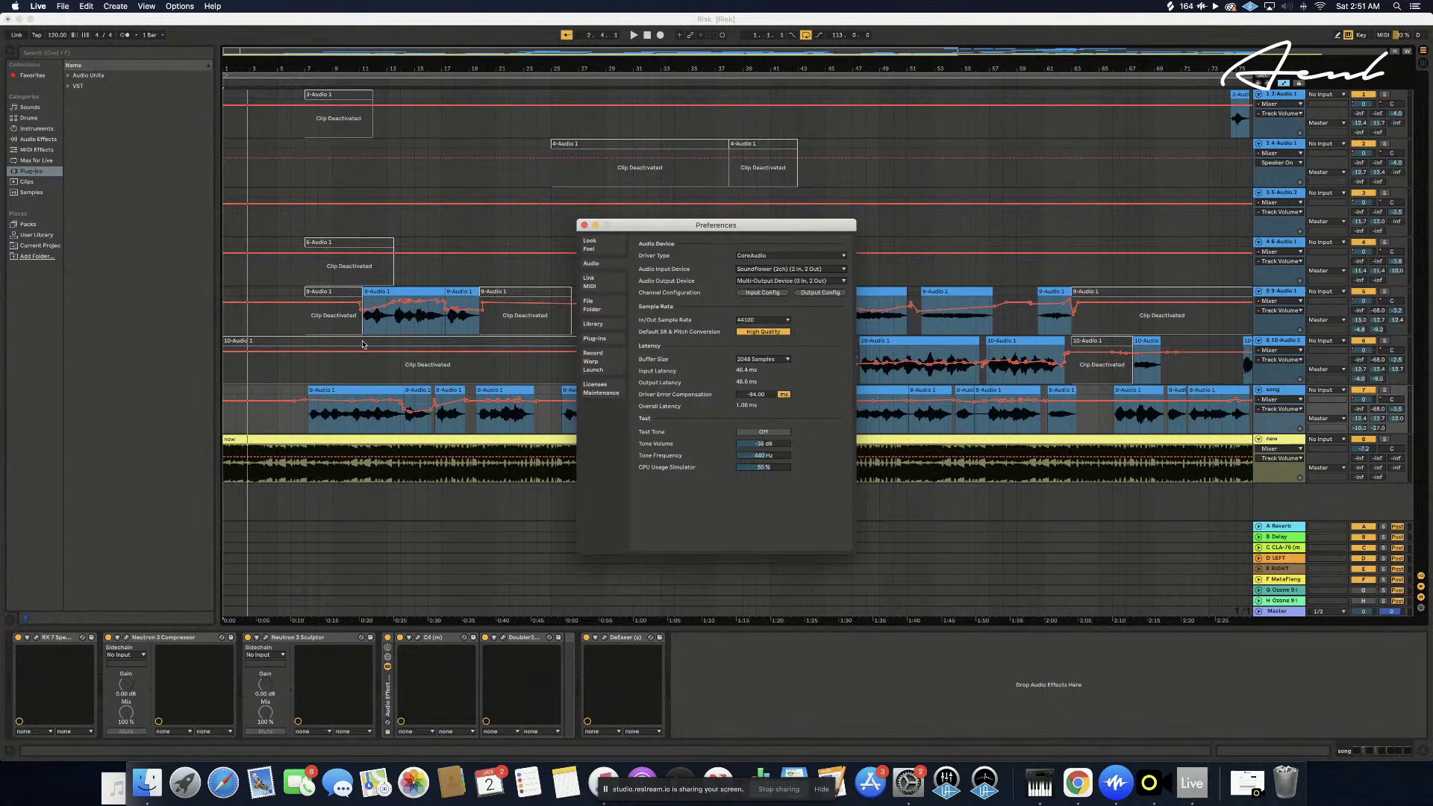
left_click(247, 423)
key("space")
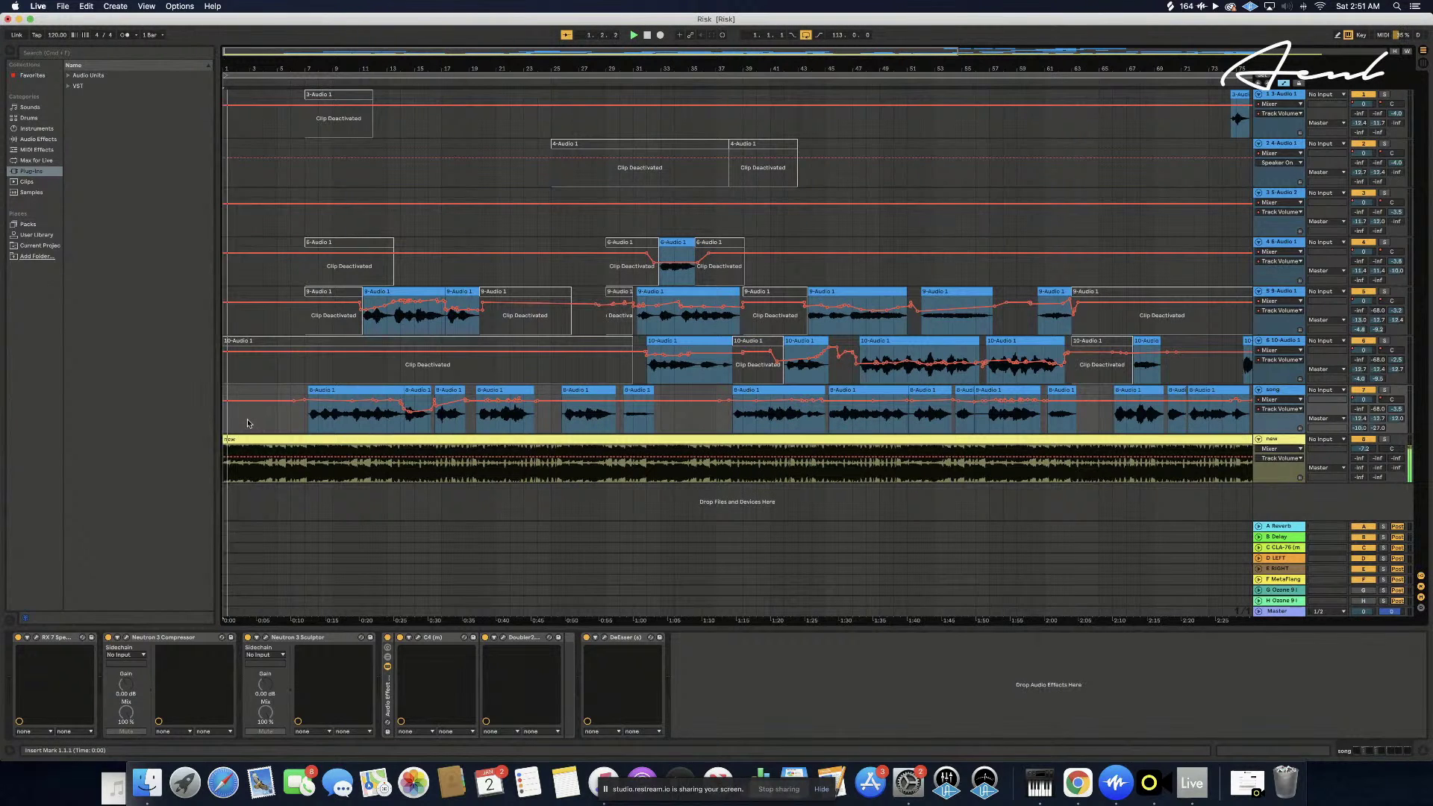
left_click(185, 777)
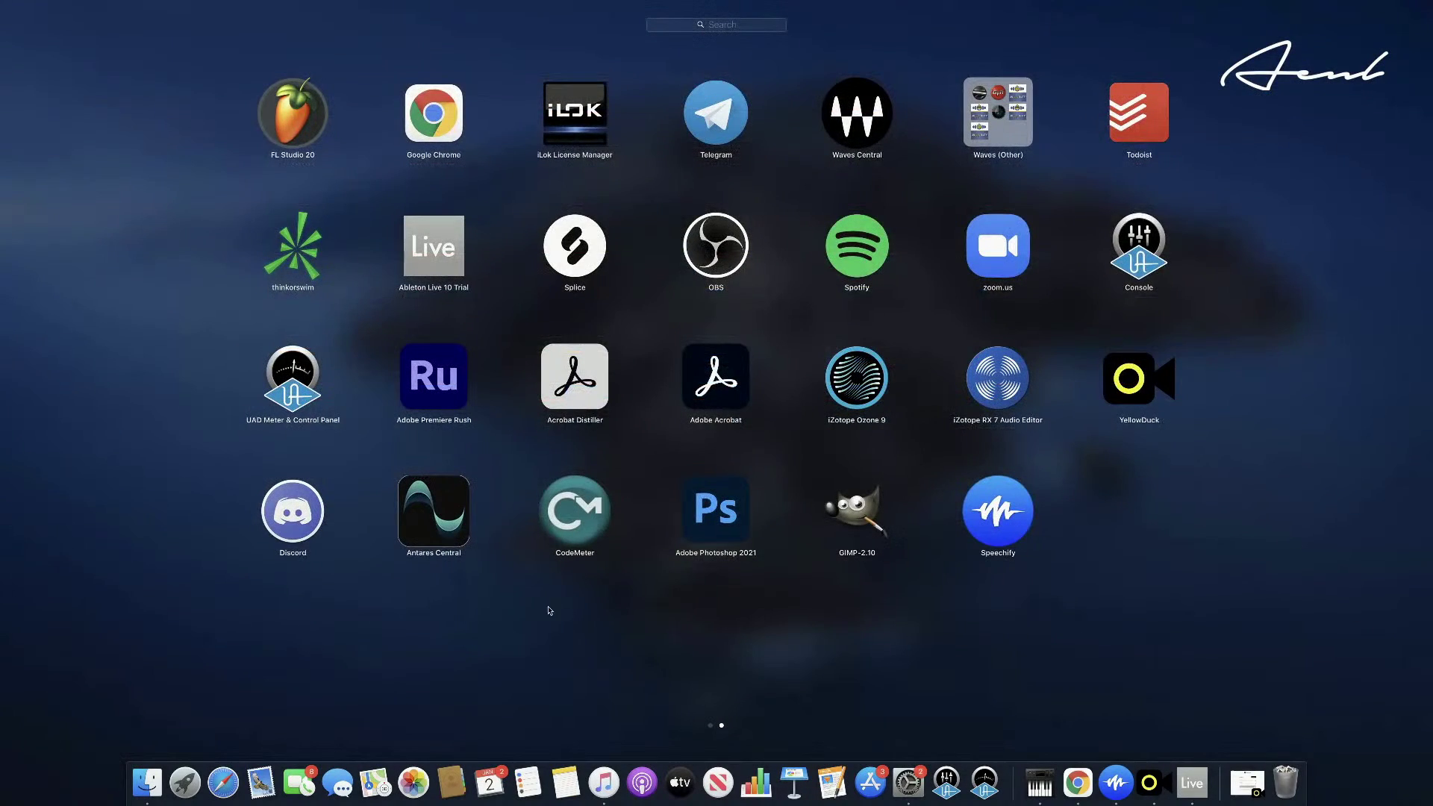
scroll(533, 613, "left", 3)
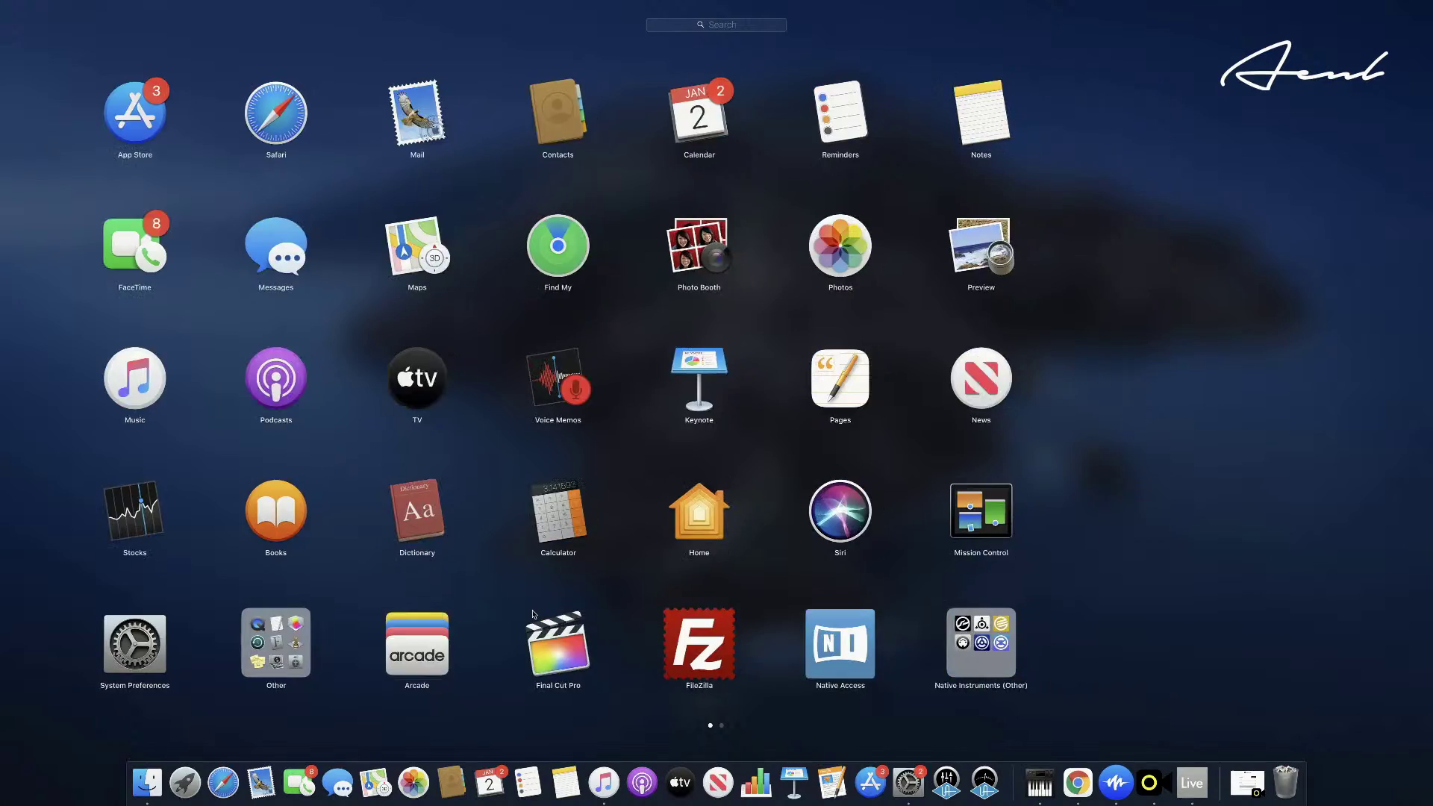
scroll(533, 613, "down", 2)
scroll(534, 613, "up", 2)
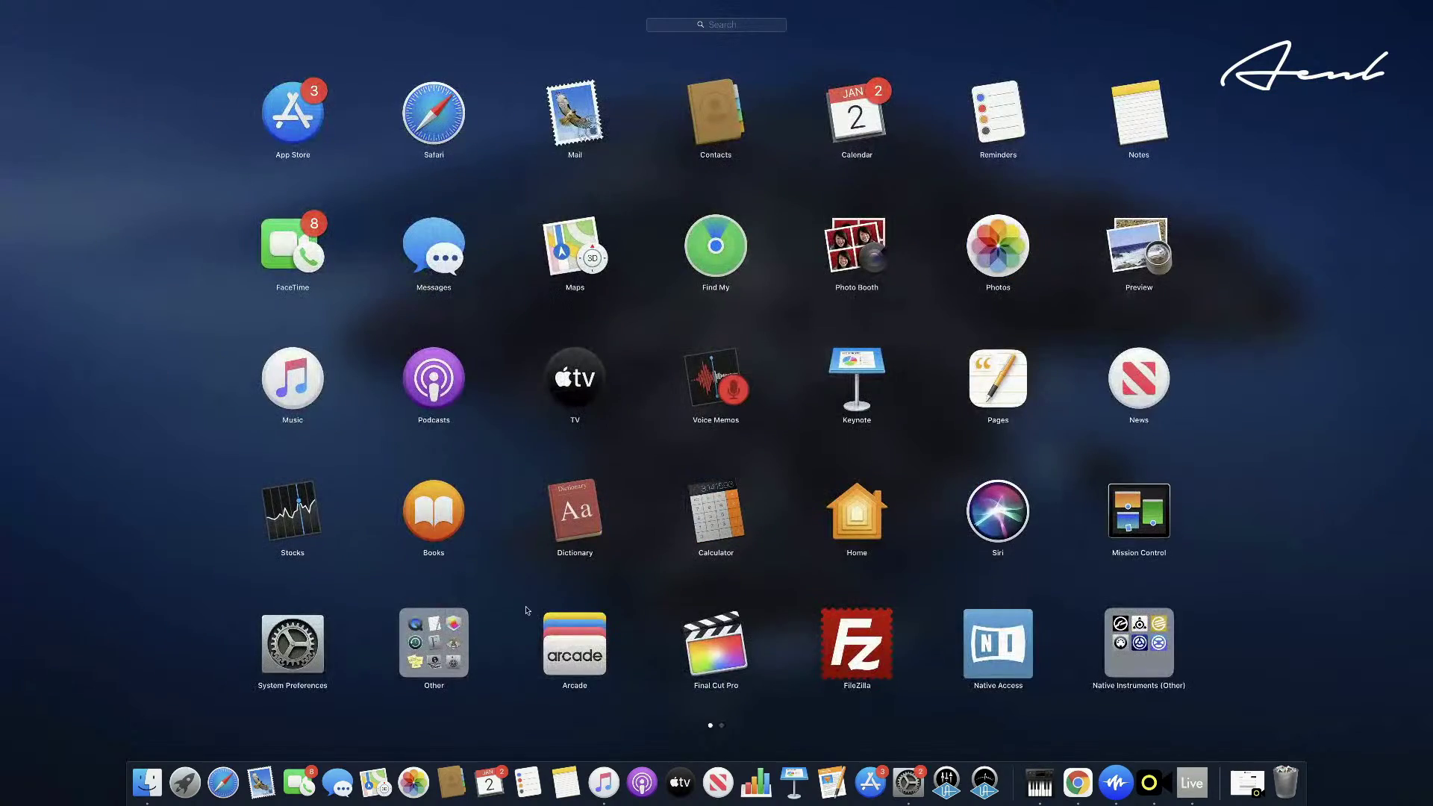
left_click(515, 603)
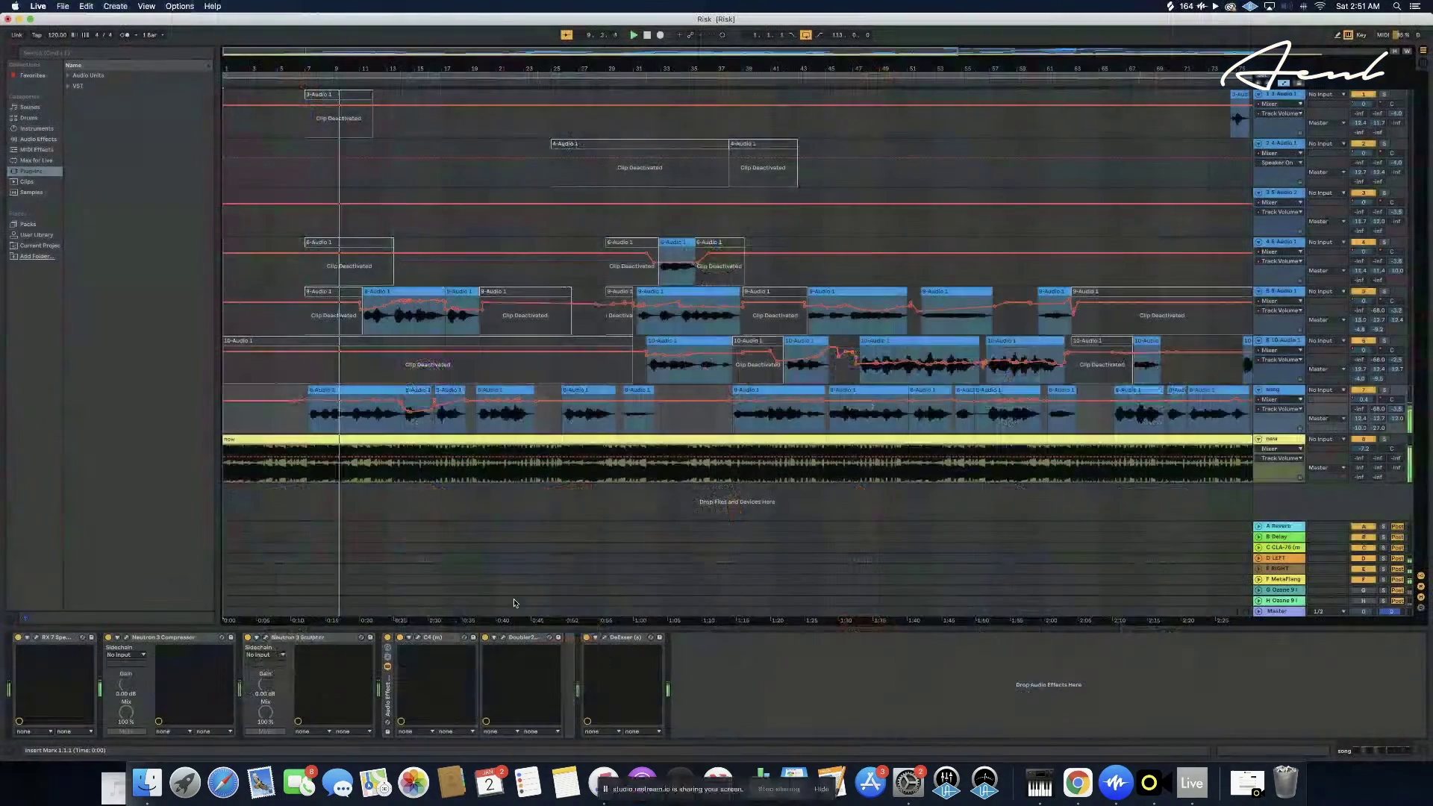
- Open Audio MIDI Setup and remove Universal Audio Thunderbolt from the Multi-Output Device, adding it back after iMac Speakers
left_click(189, 787)
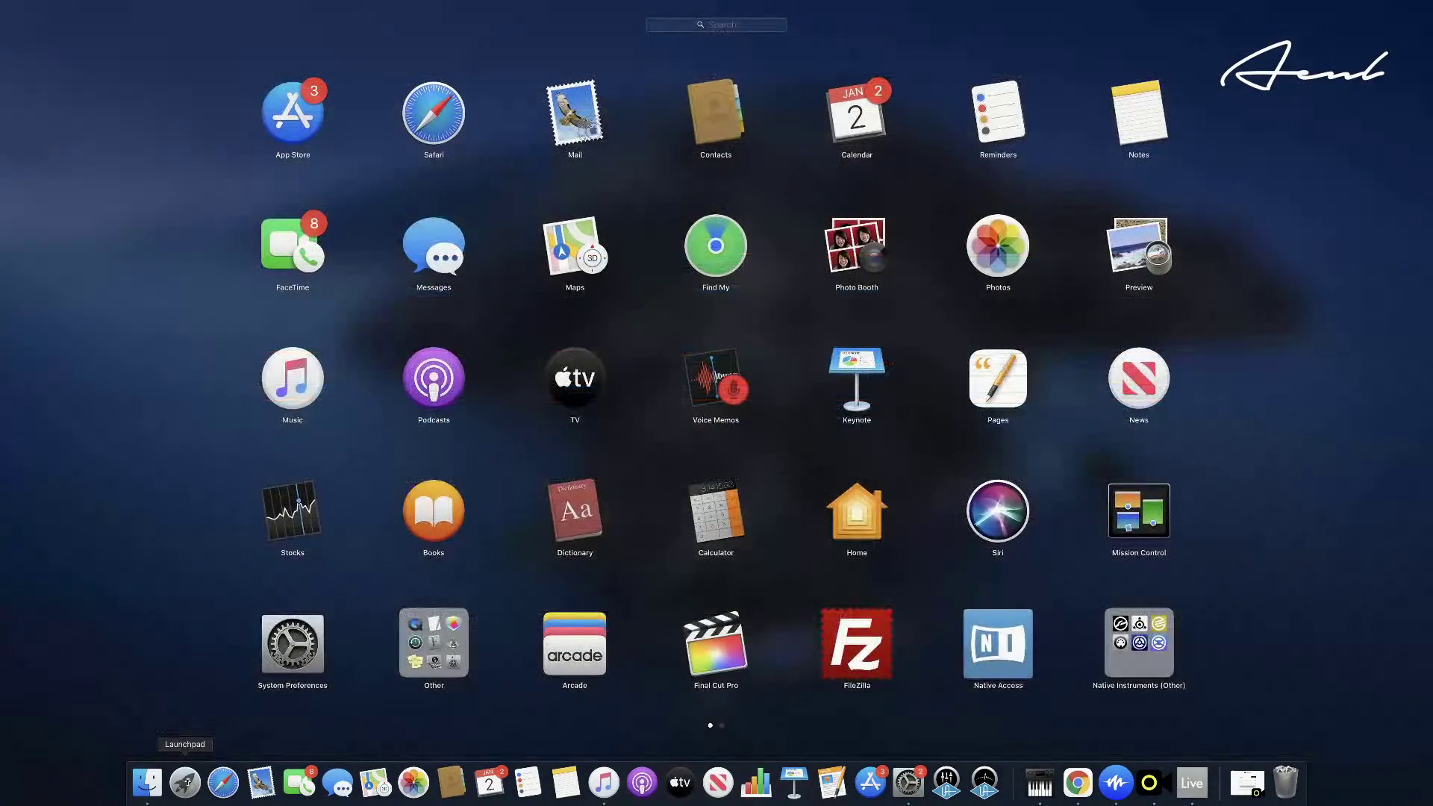
left_click(437, 646)
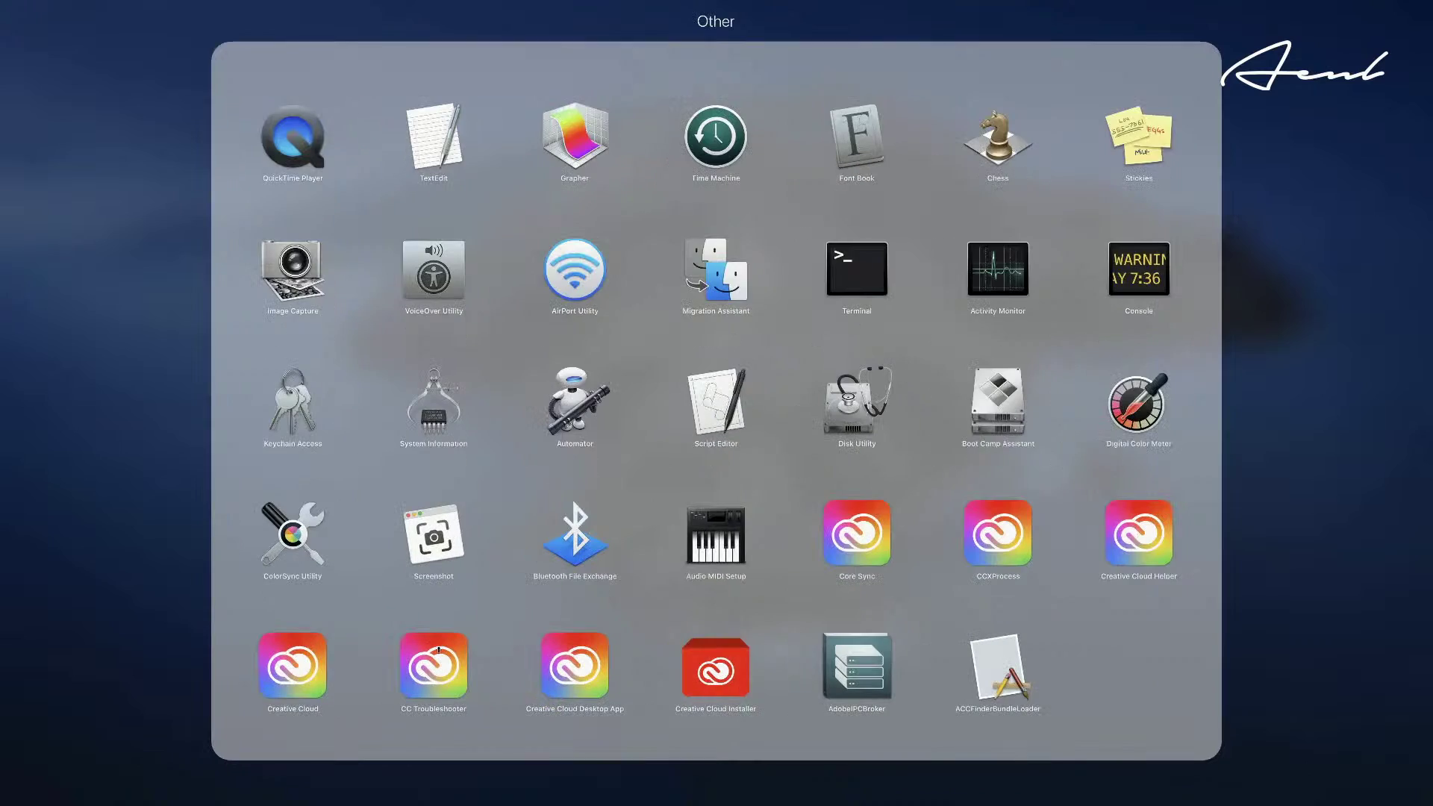
left_click(714, 556)
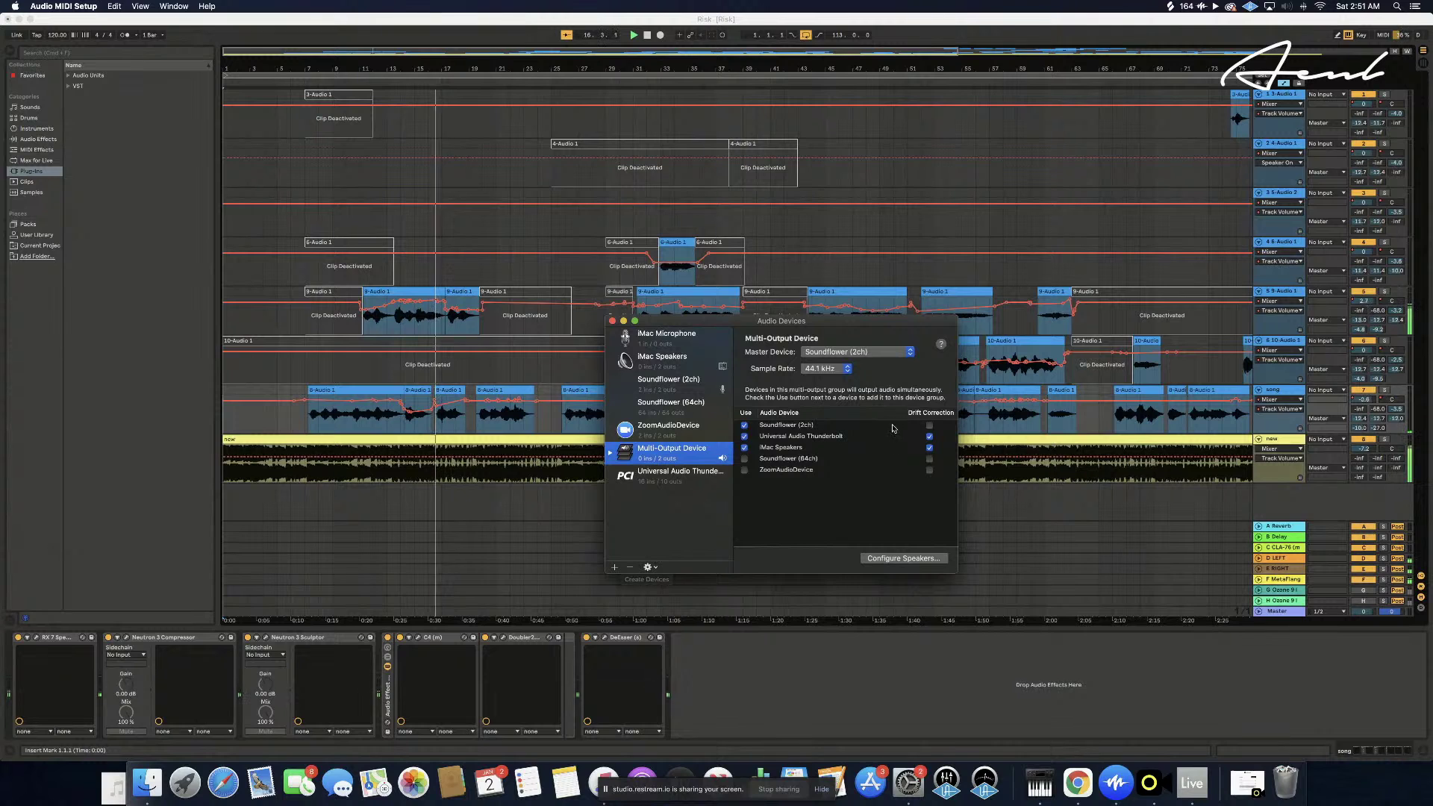
left_click(744, 437)
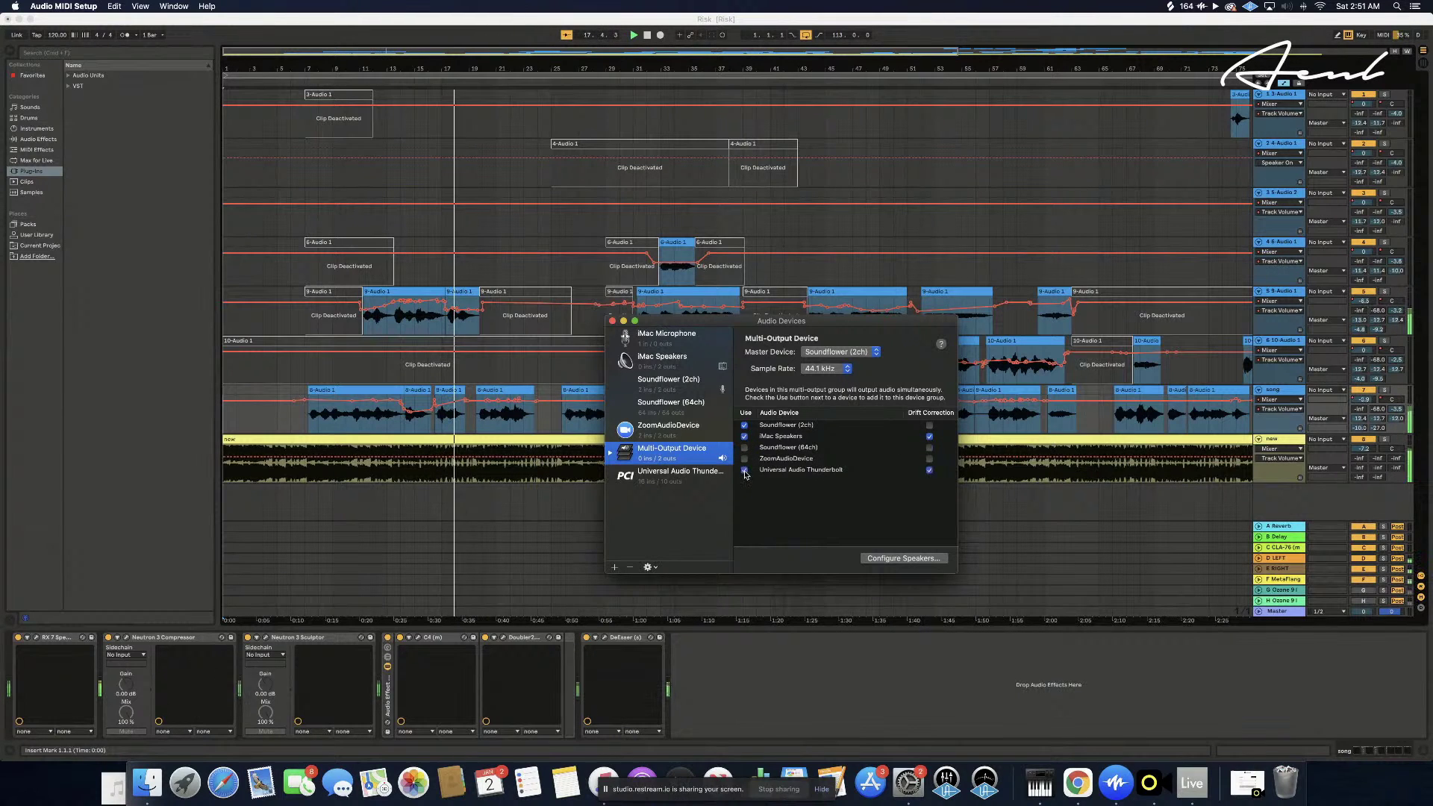
left_click(744, 469)
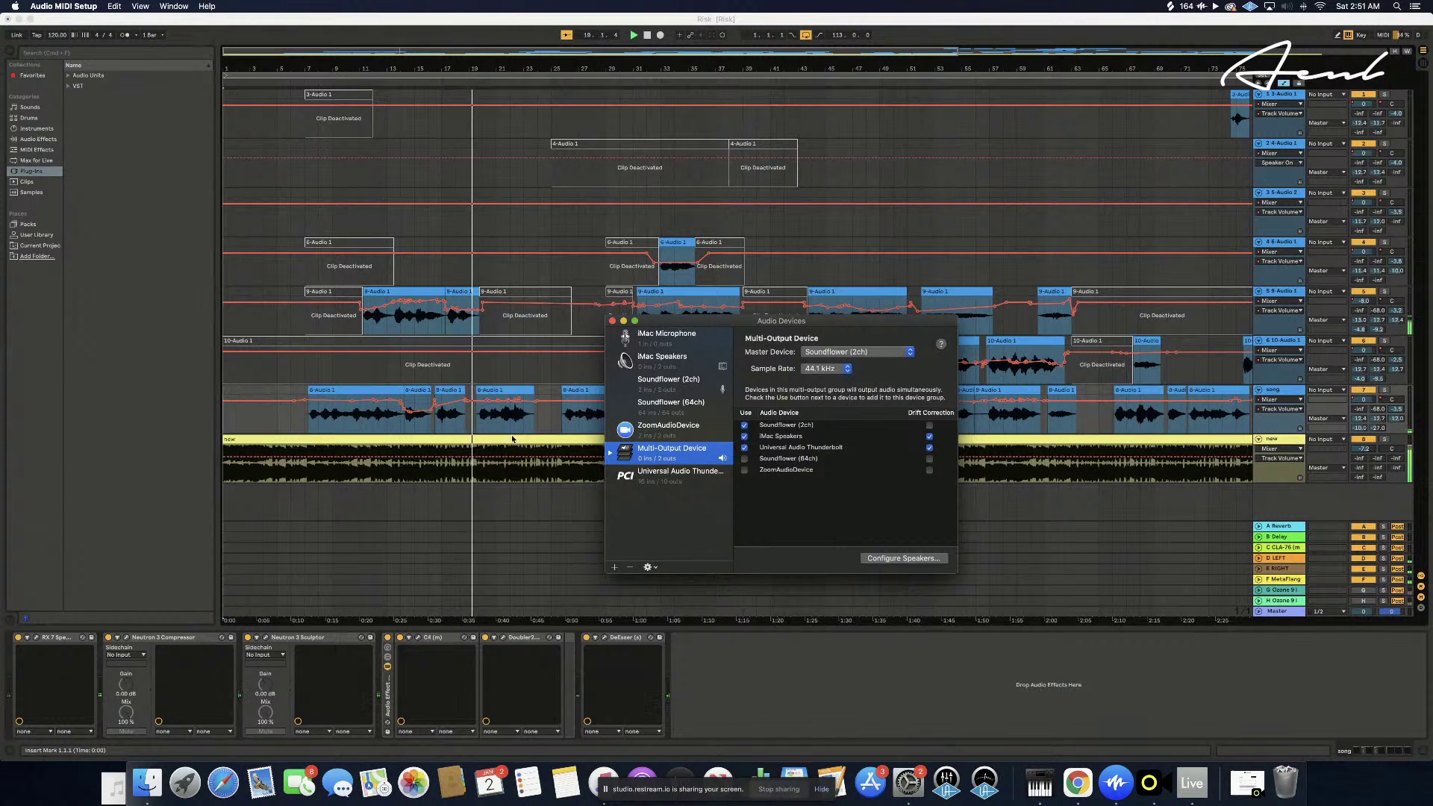
- Return to Live, stop playback, review the audio driver type and device settings in the preferences, and close them
left_click(446, 498)
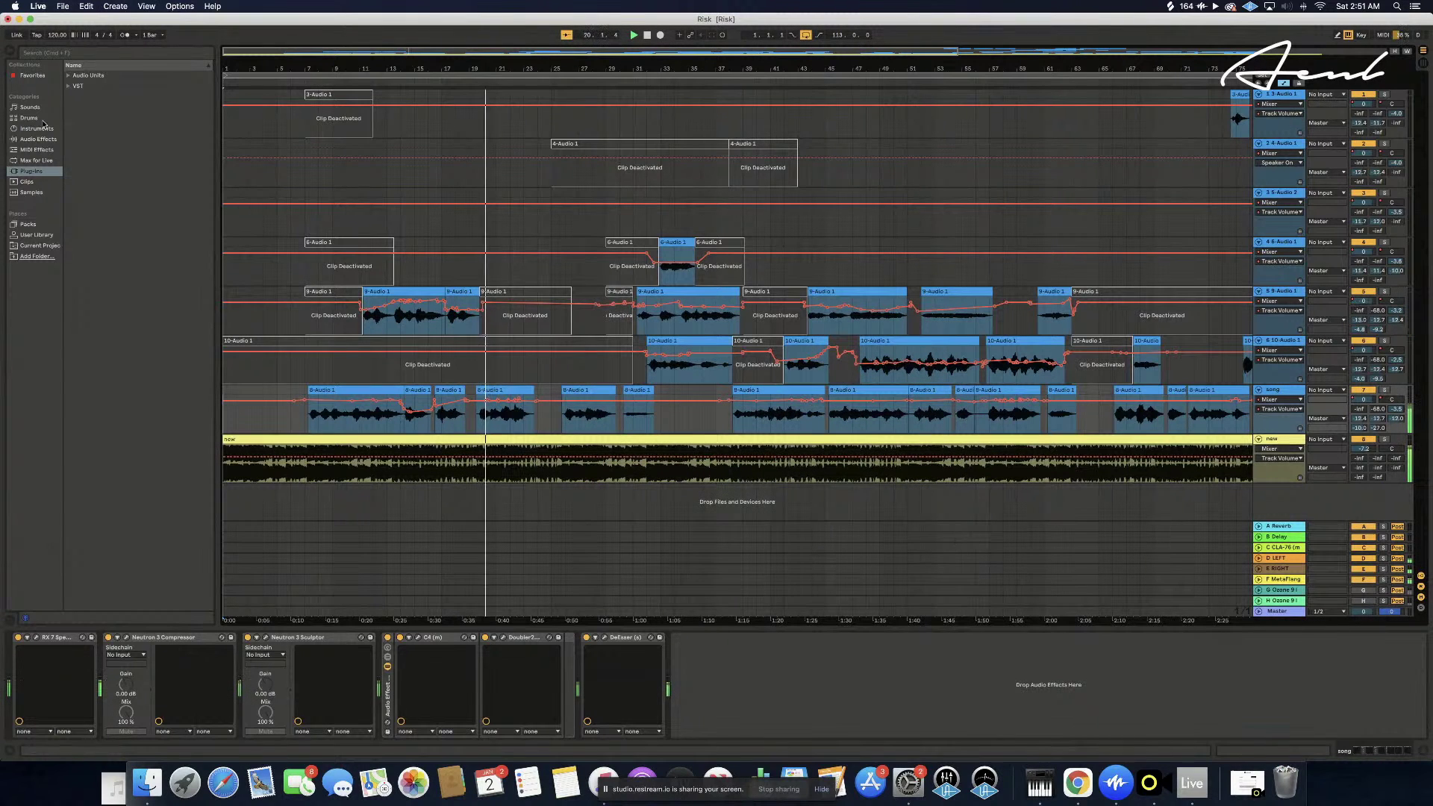
left_click(63, 6)
left_click(62, 5)
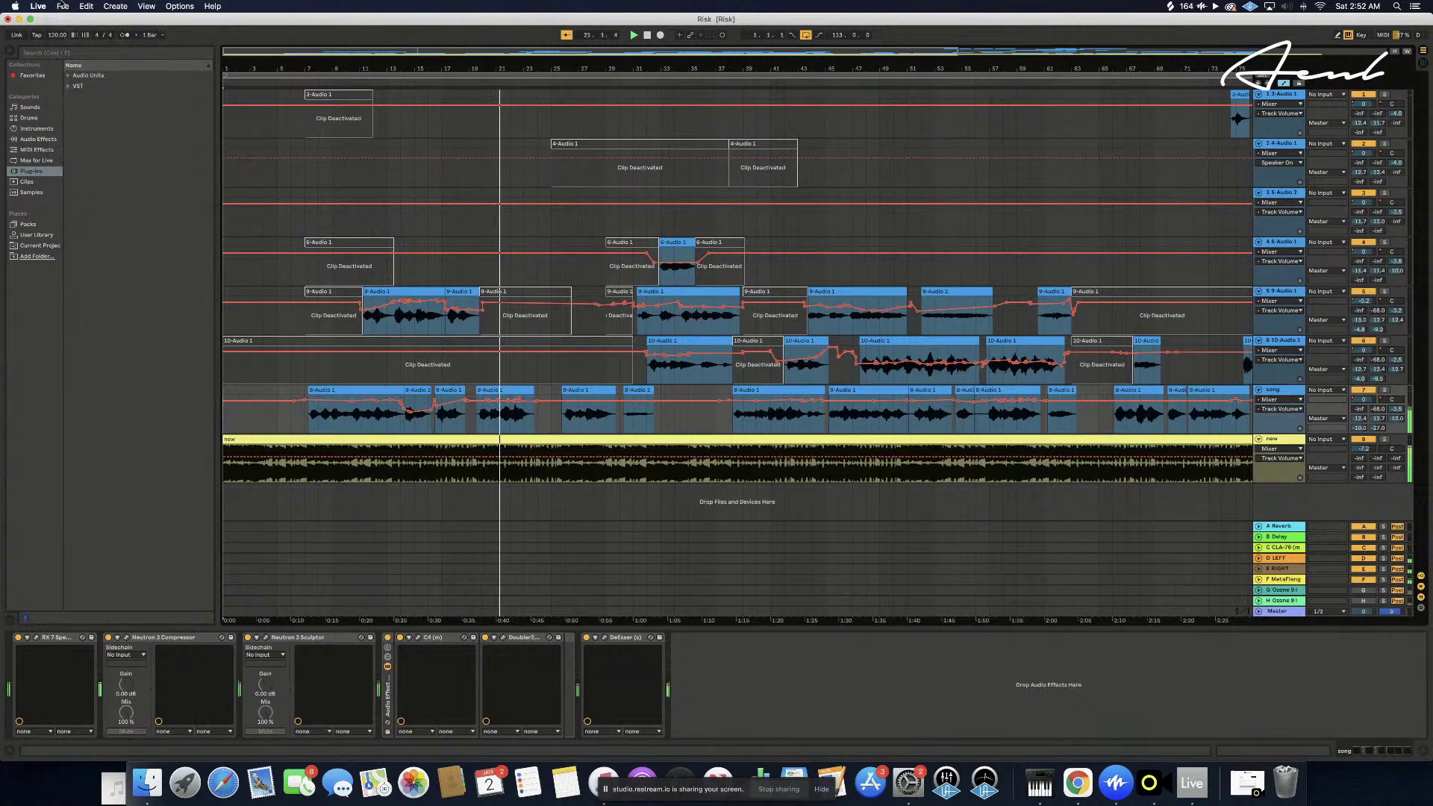
left_click(35, 7)
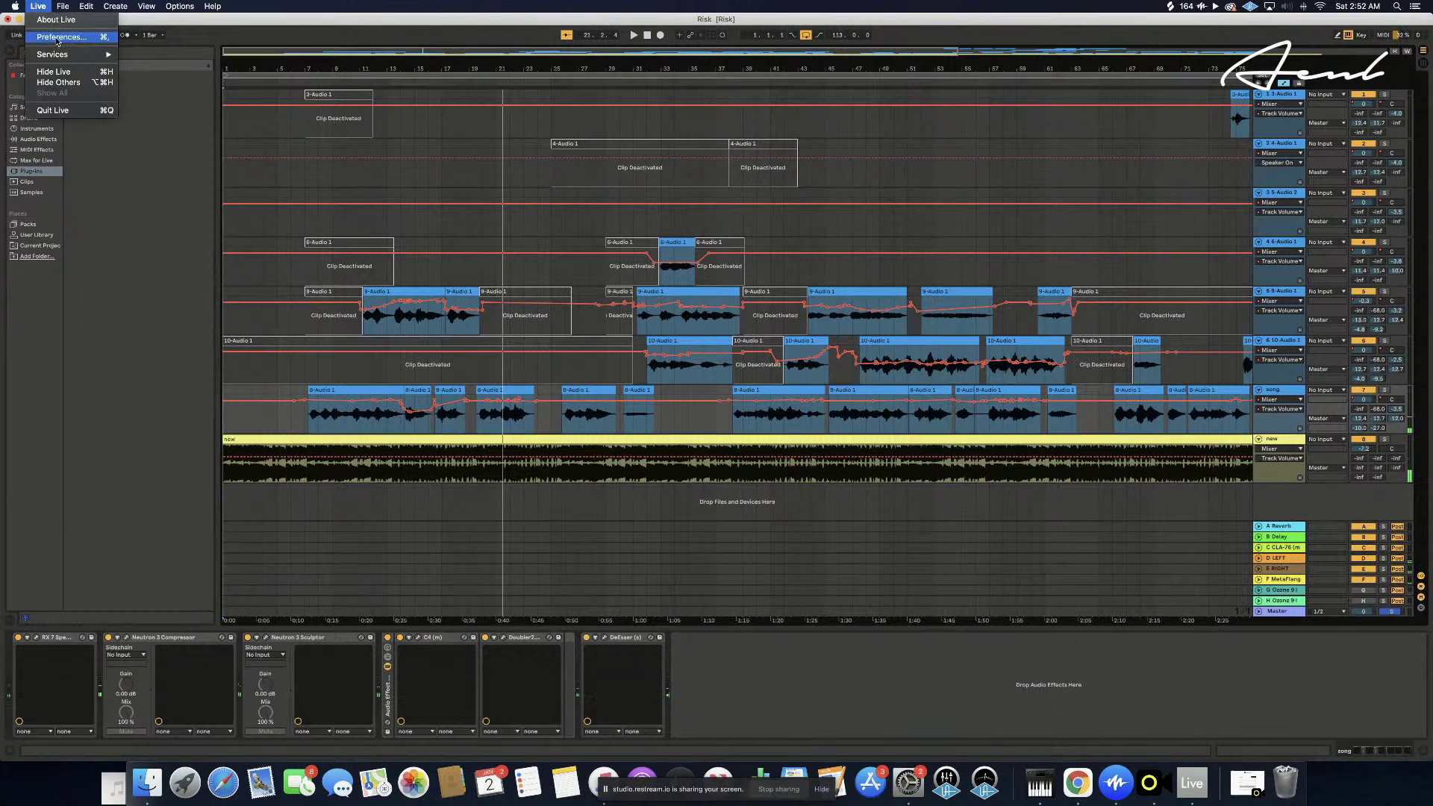
left_click(58, 38)
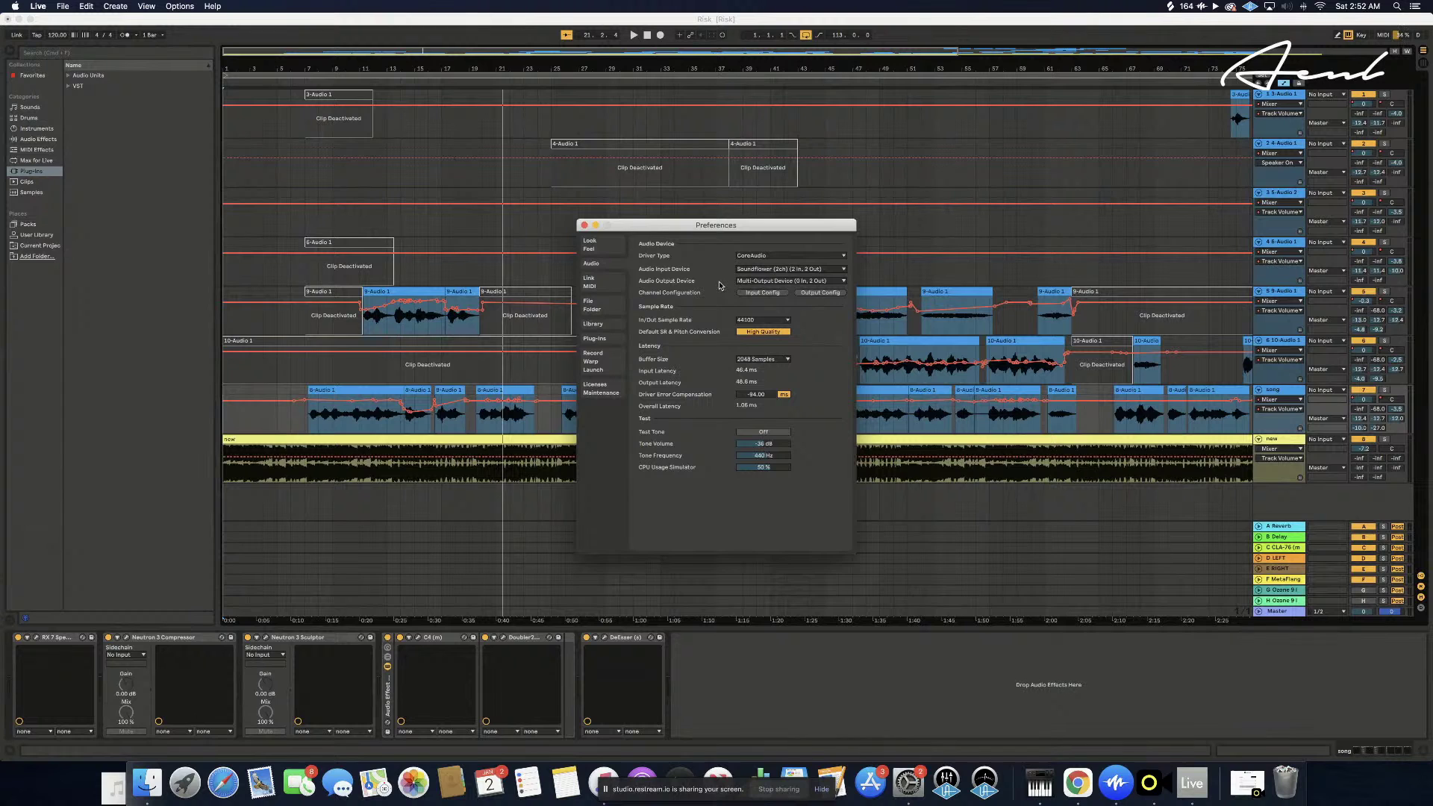
left_click(794, 257)
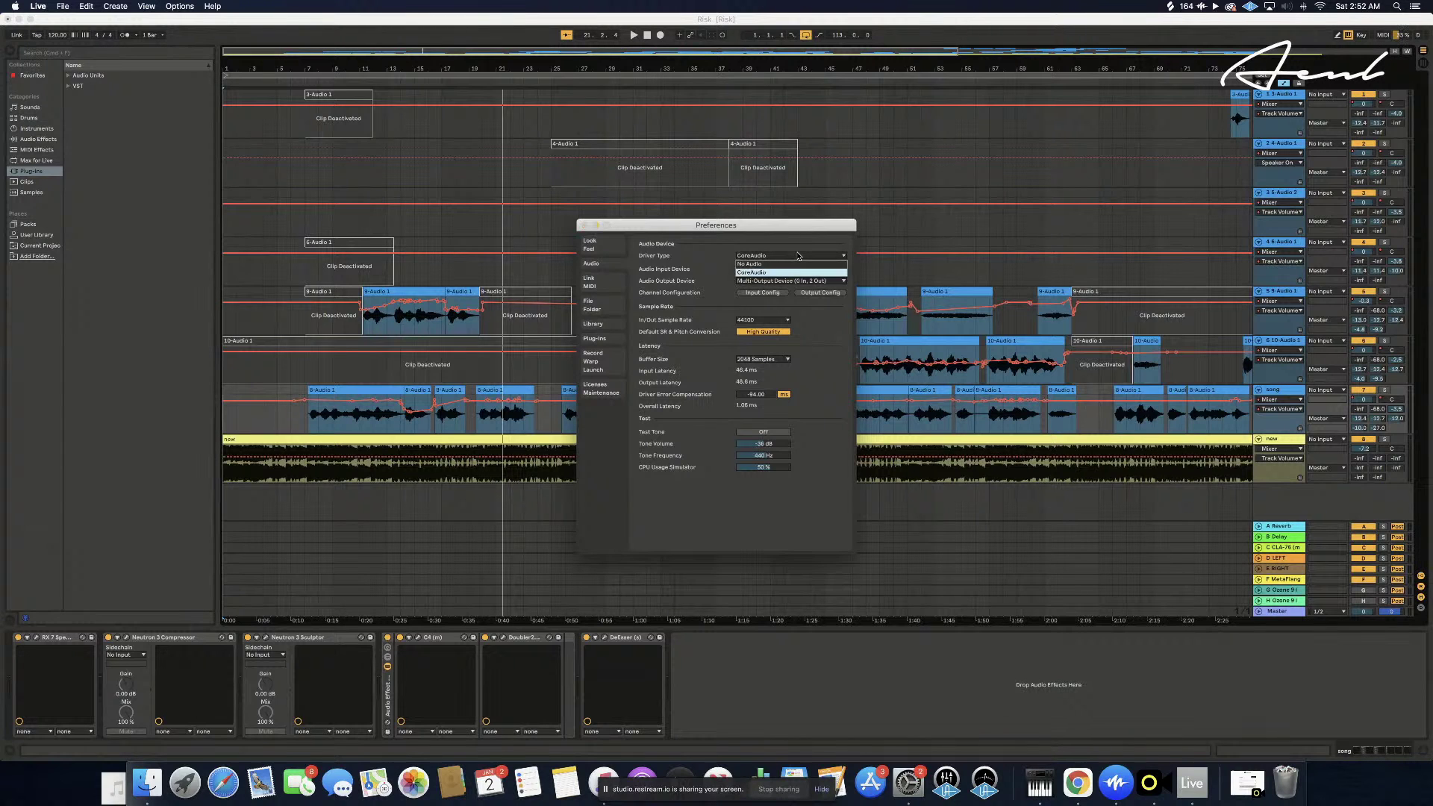
left_click(793, 258)
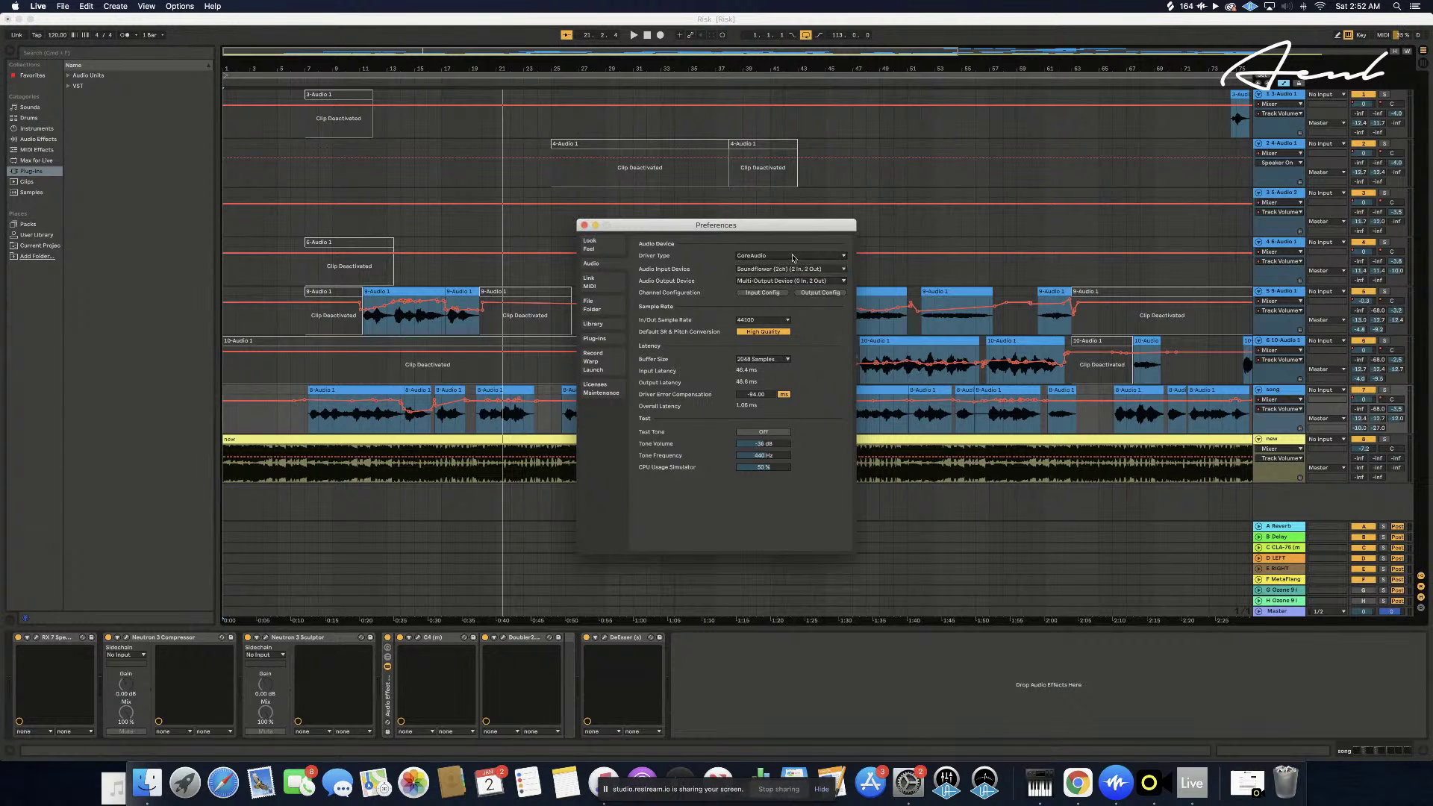
left_click(585, 225)
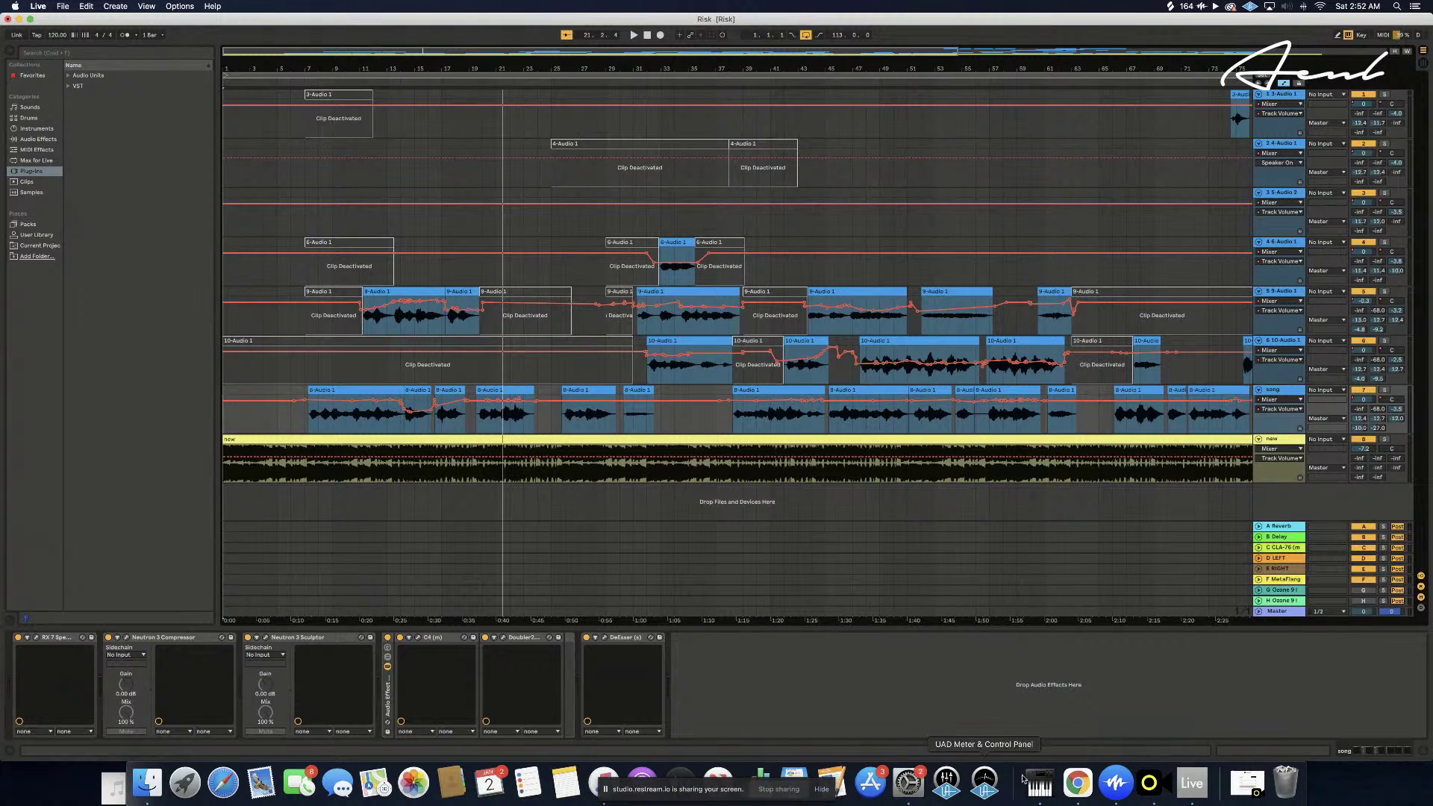
- Quit Live without saving the changes to the Risk set
right_click(1191, 785)
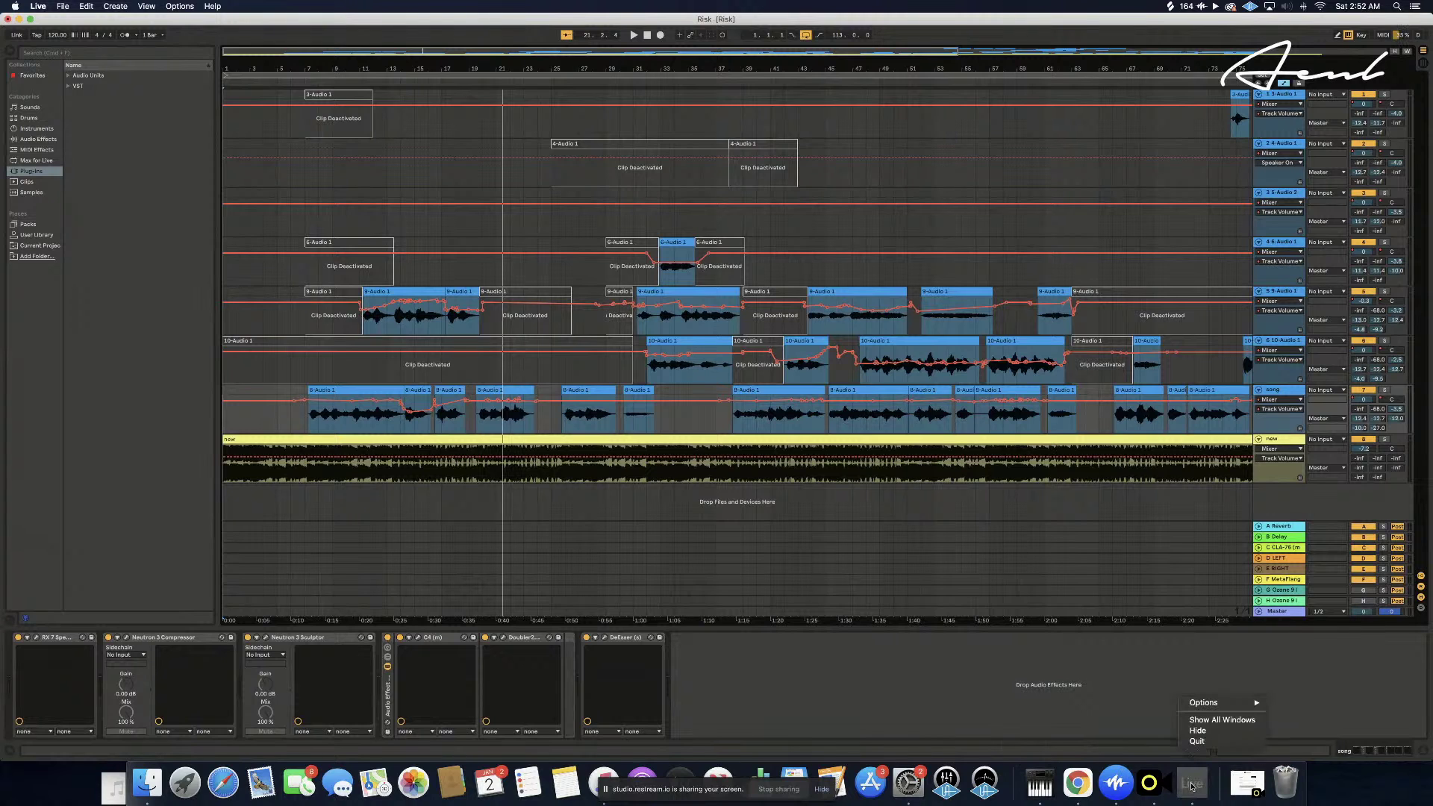
left_click(1205, 740)
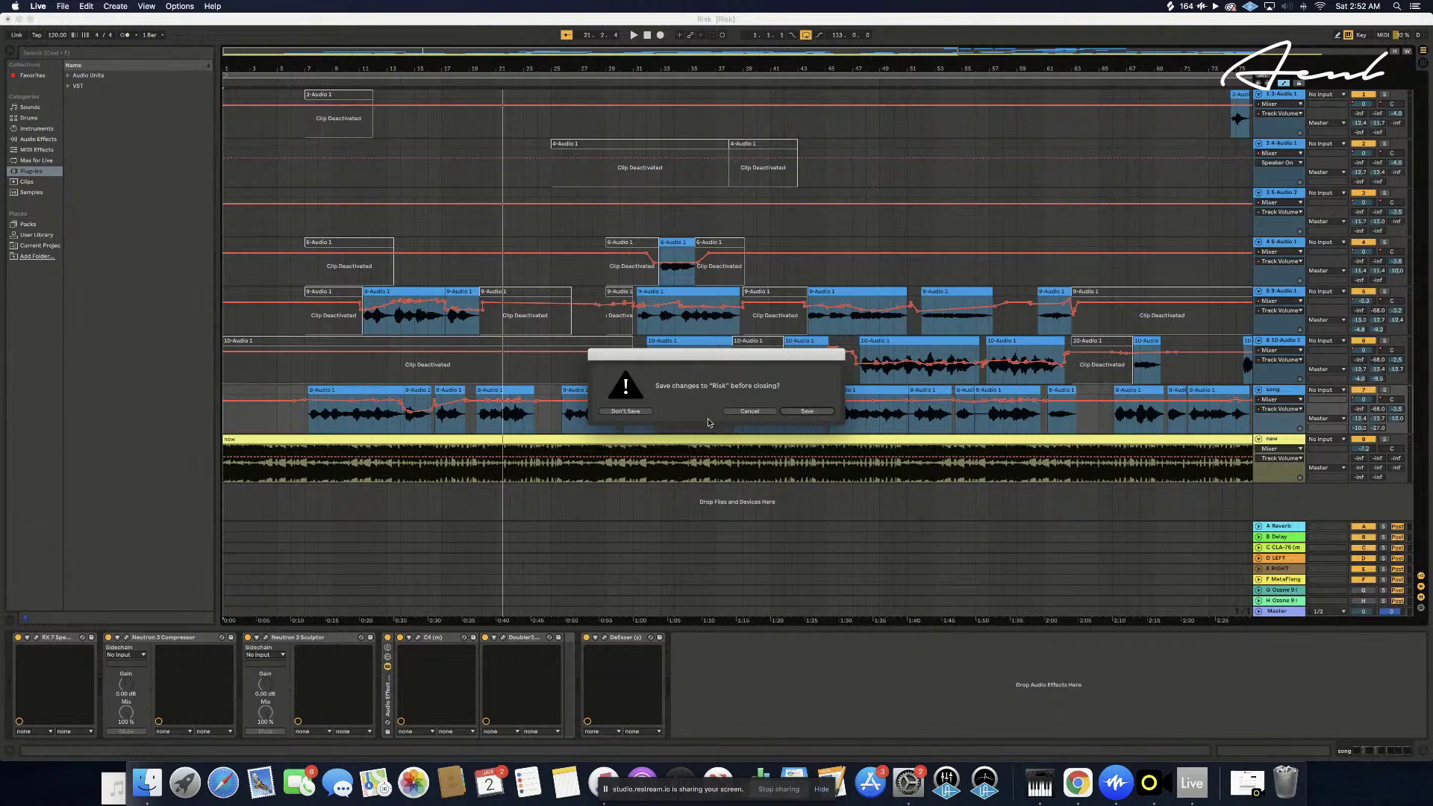
left_click(625, 411)
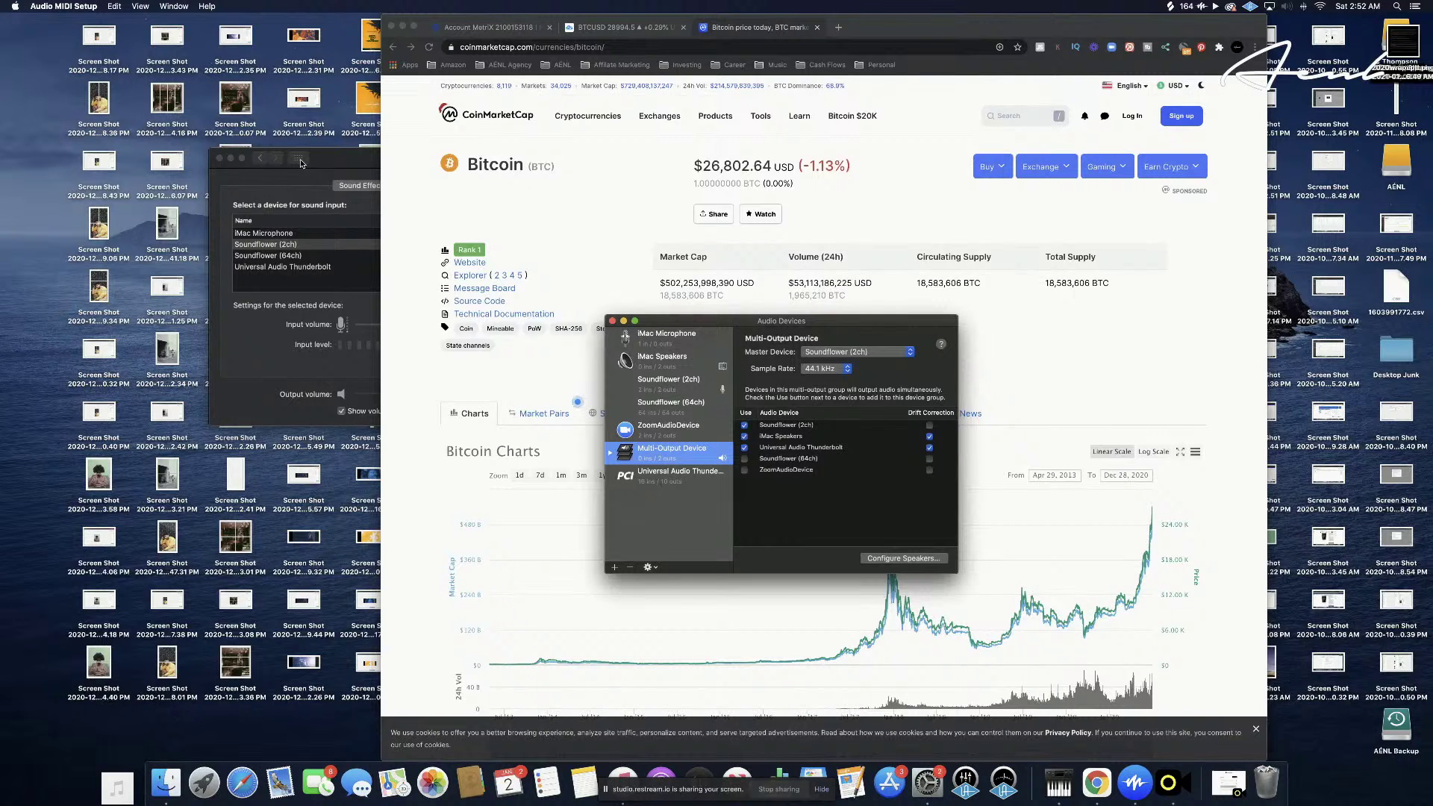
- Review the system's sound output and input devices, and check the audio input and output in Restream Live Studio's settings
left_click(344, 160)
left_click(406, 185)
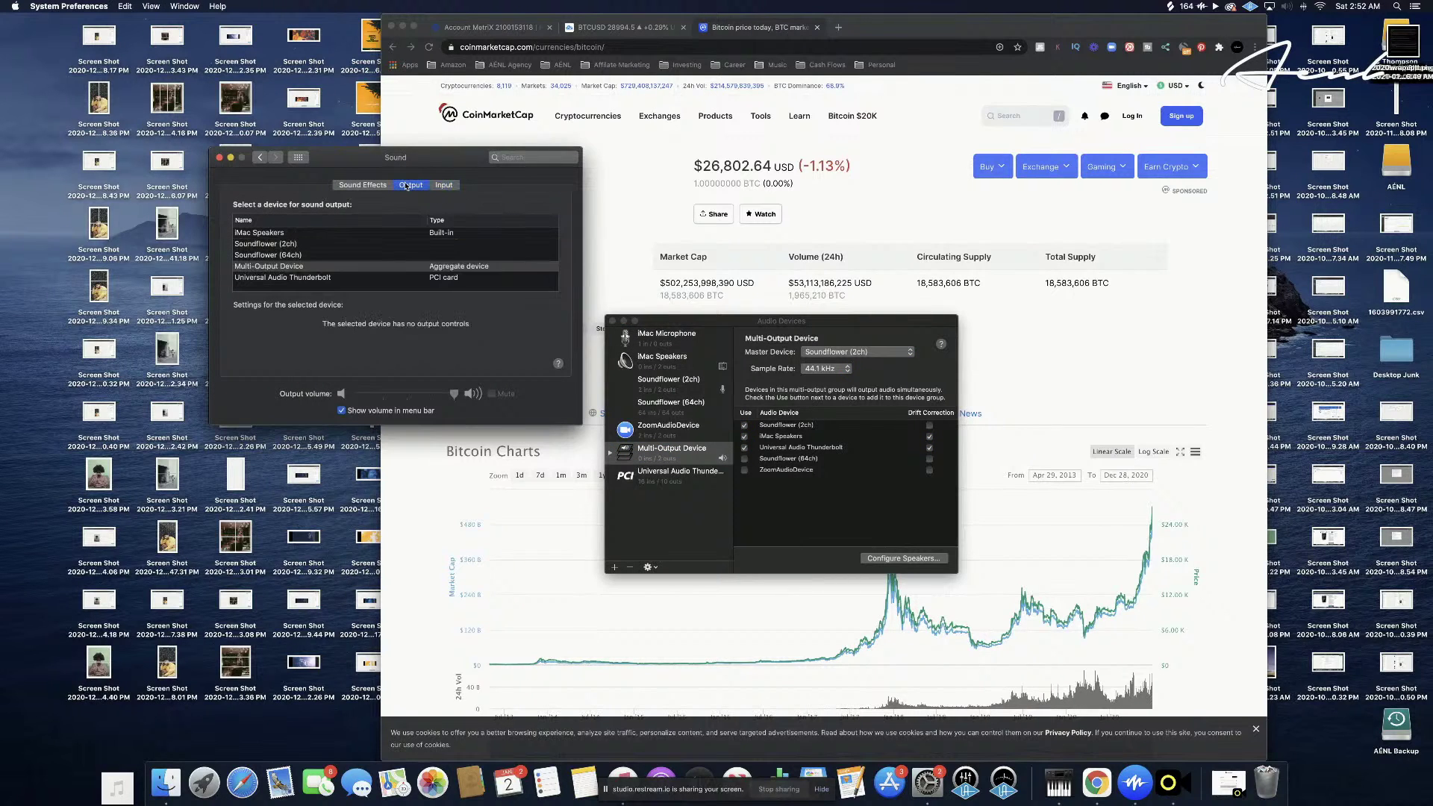
left_click(443, 186)
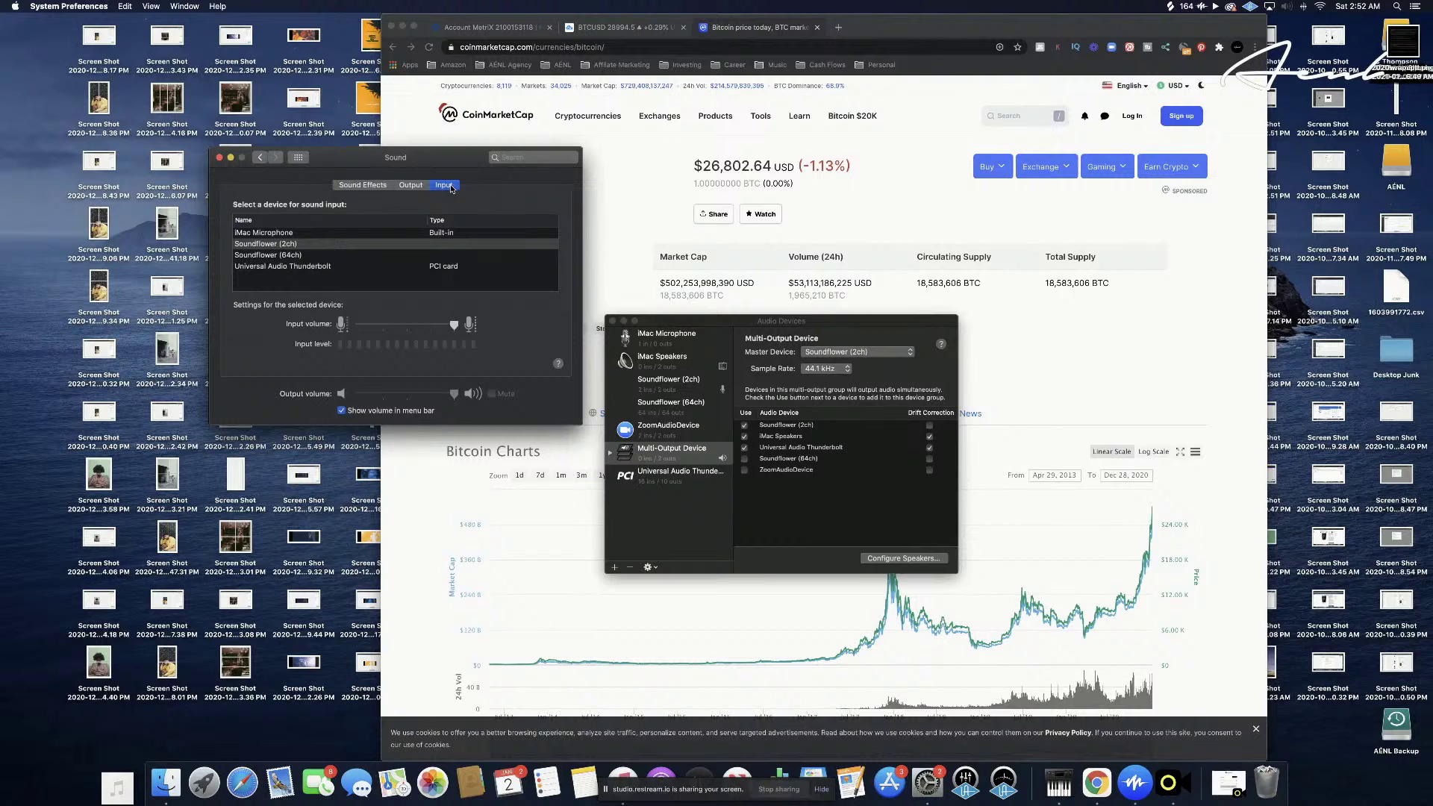
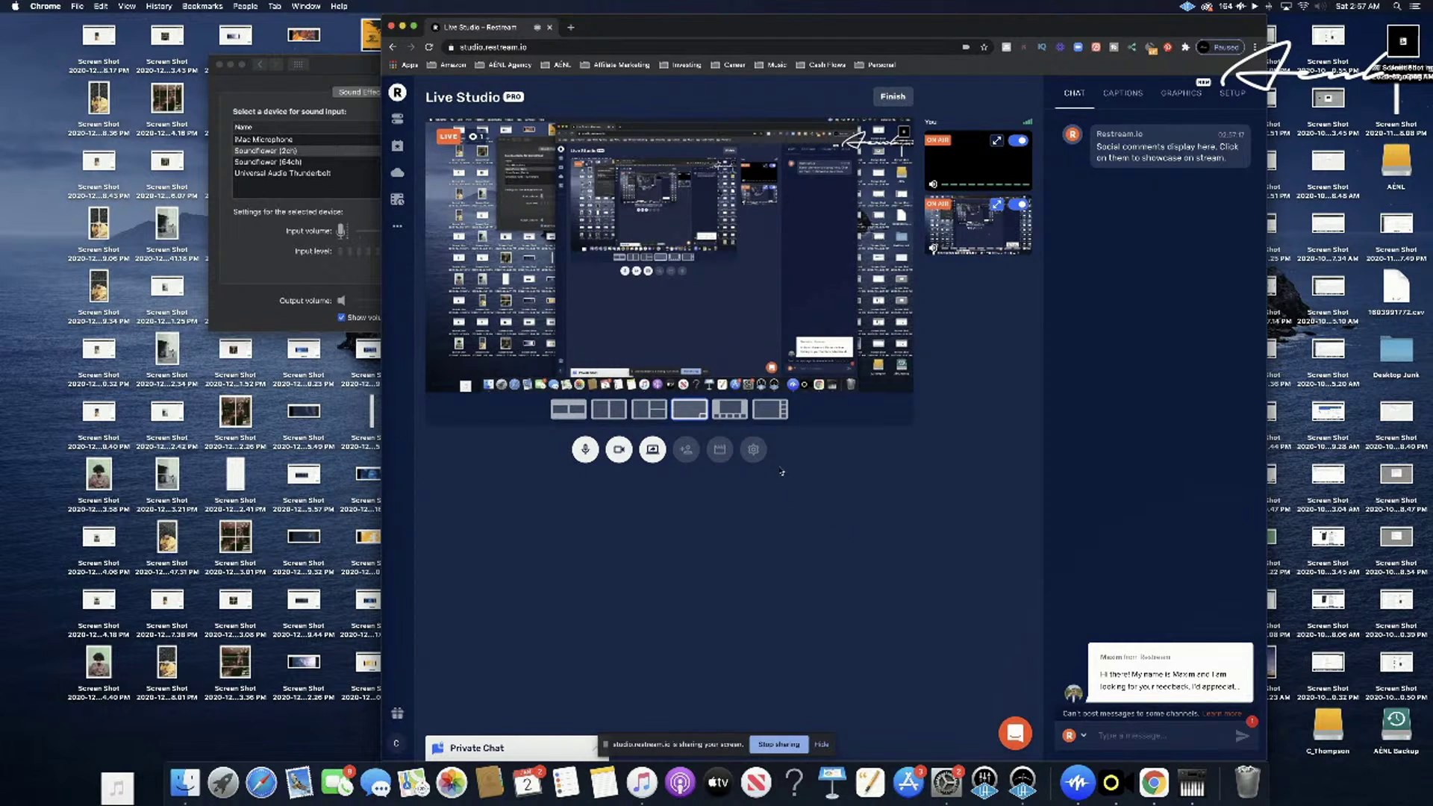
left_click(752, 450)
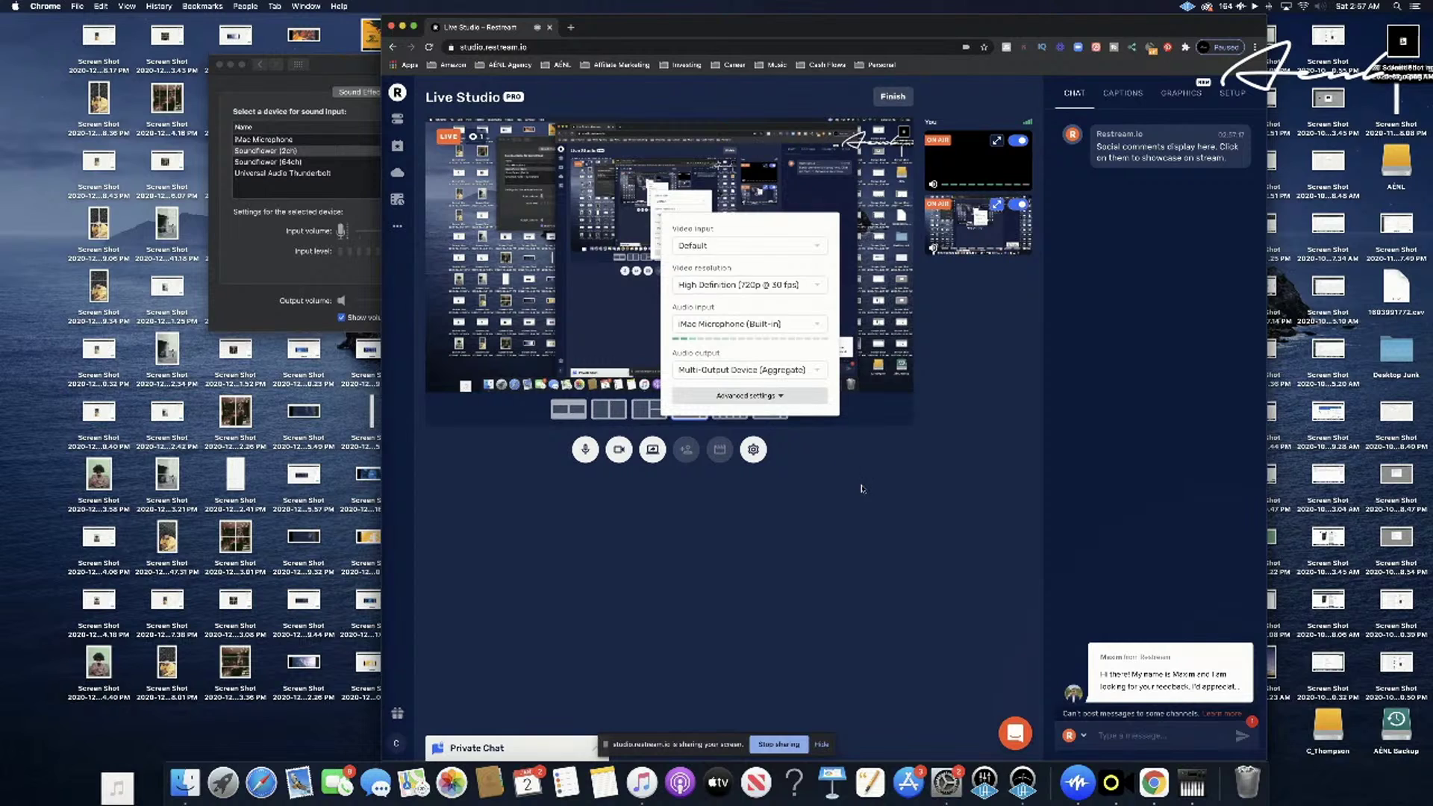
left_click(859, 533)
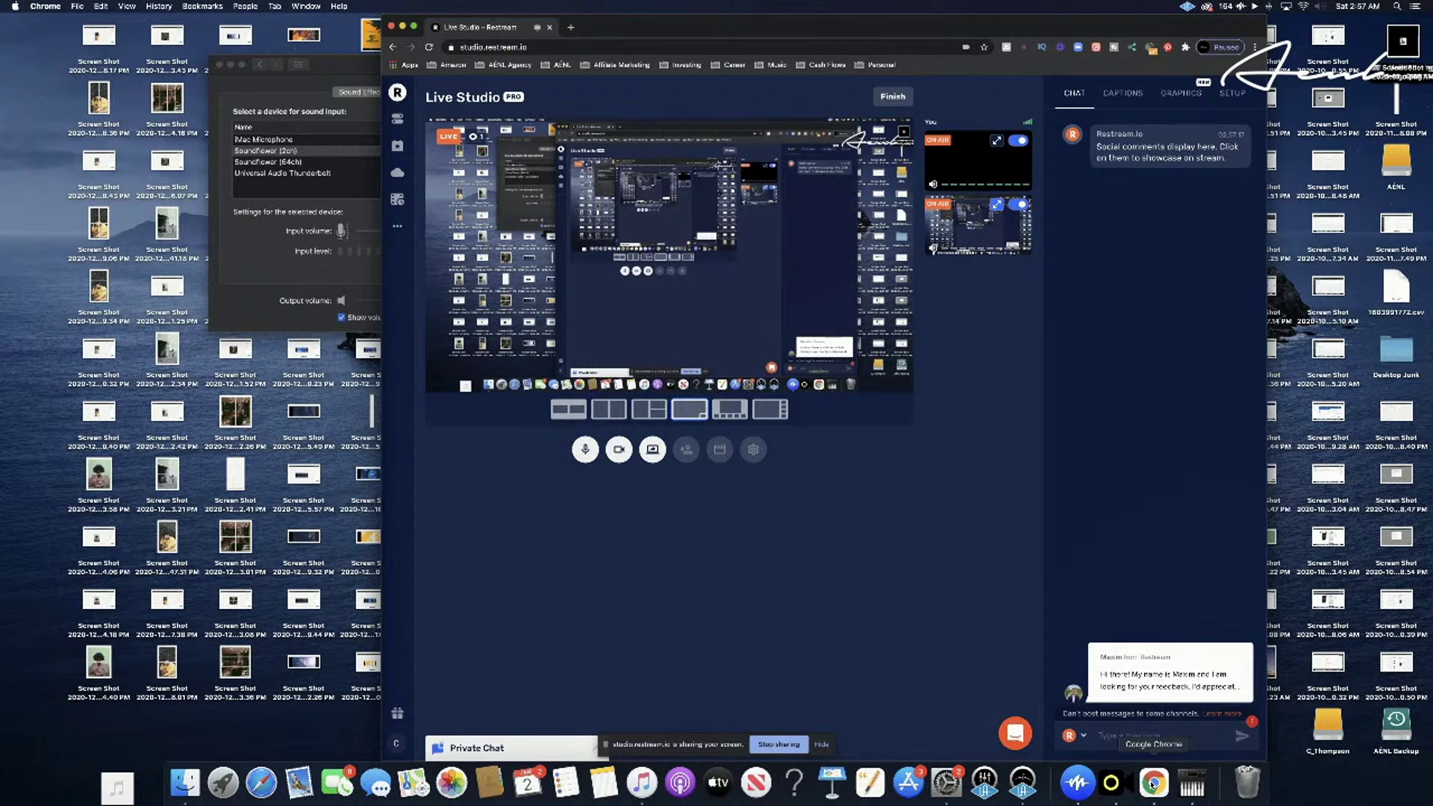
- Relaunch Ableton Live from Launchpad and dismiss its startup dialog
left_click(222, 776)
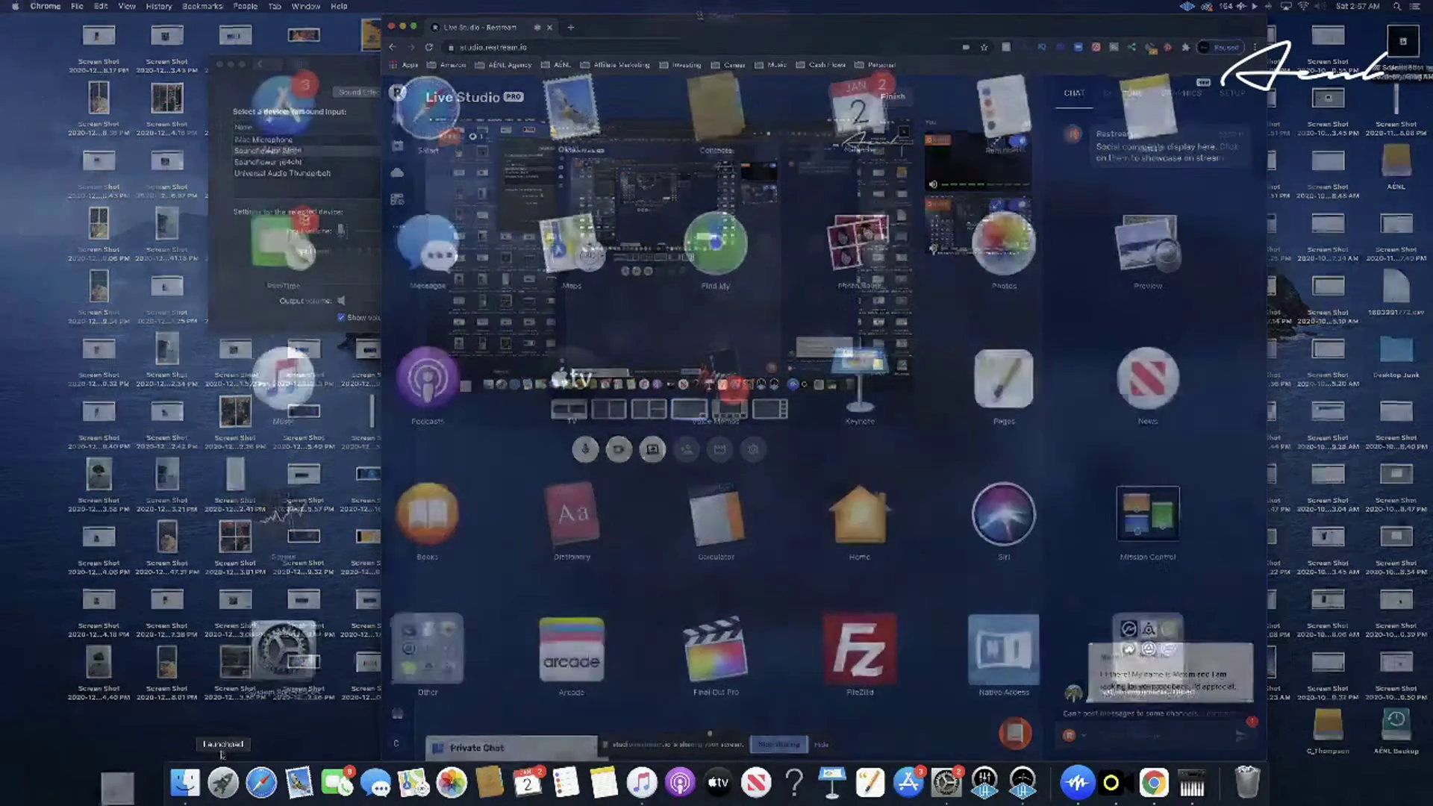
scroll(634, 421, "right", 5)
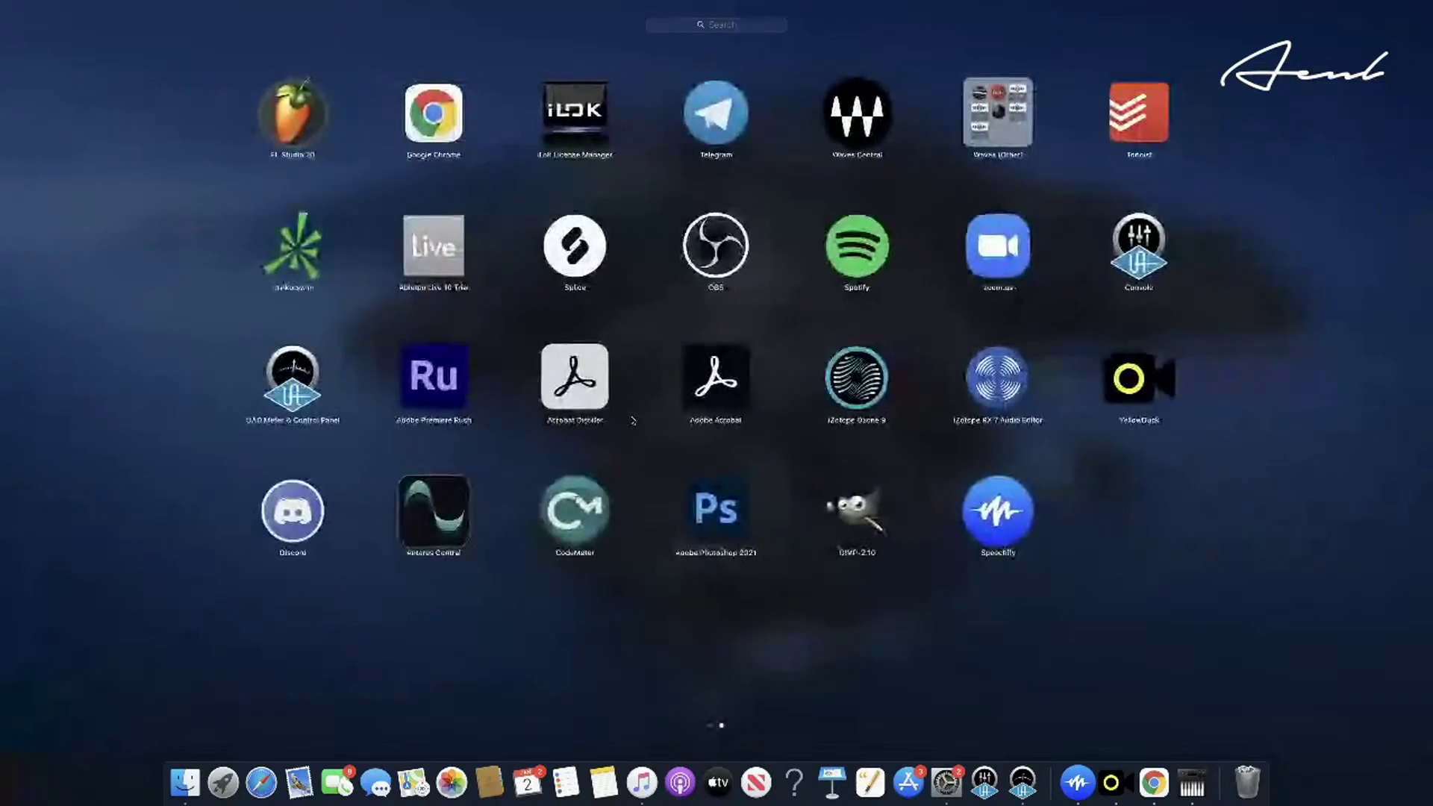
left_click(427, 251)
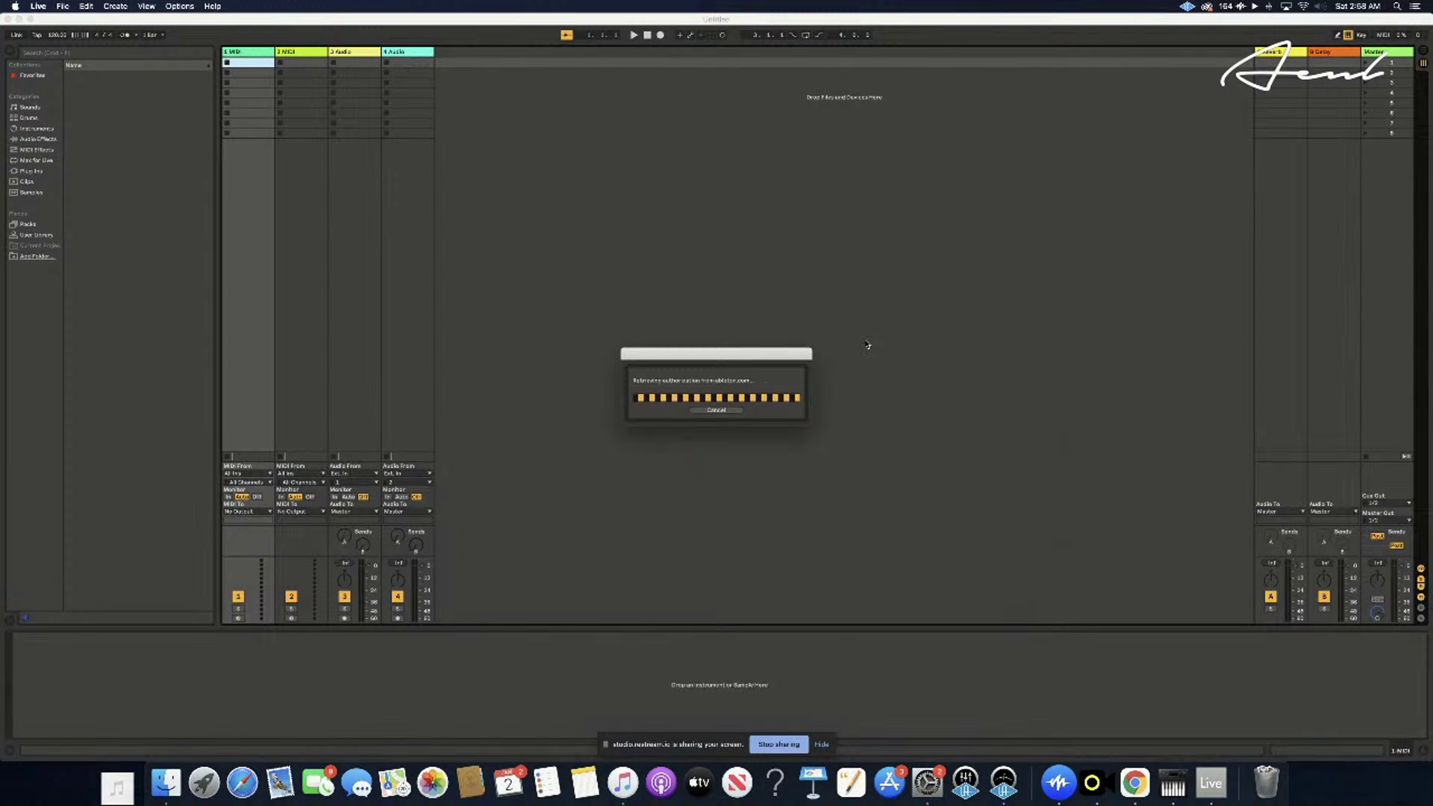
left_click(807, 411)
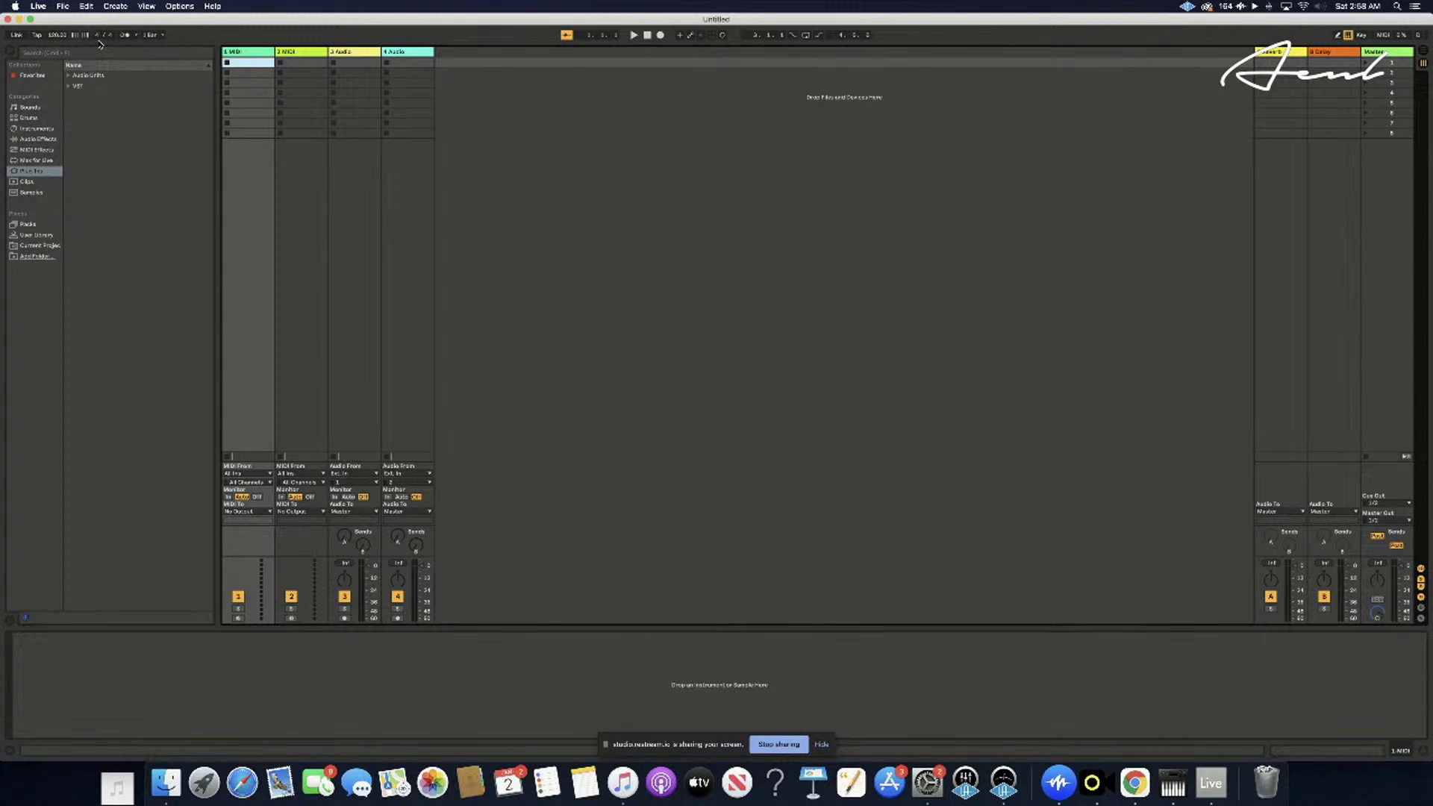
- Open the recent set Risk.als and quit the WavesHeadTracker application while the set loads
left_click(64, 7)
mouse_move(79, 44)
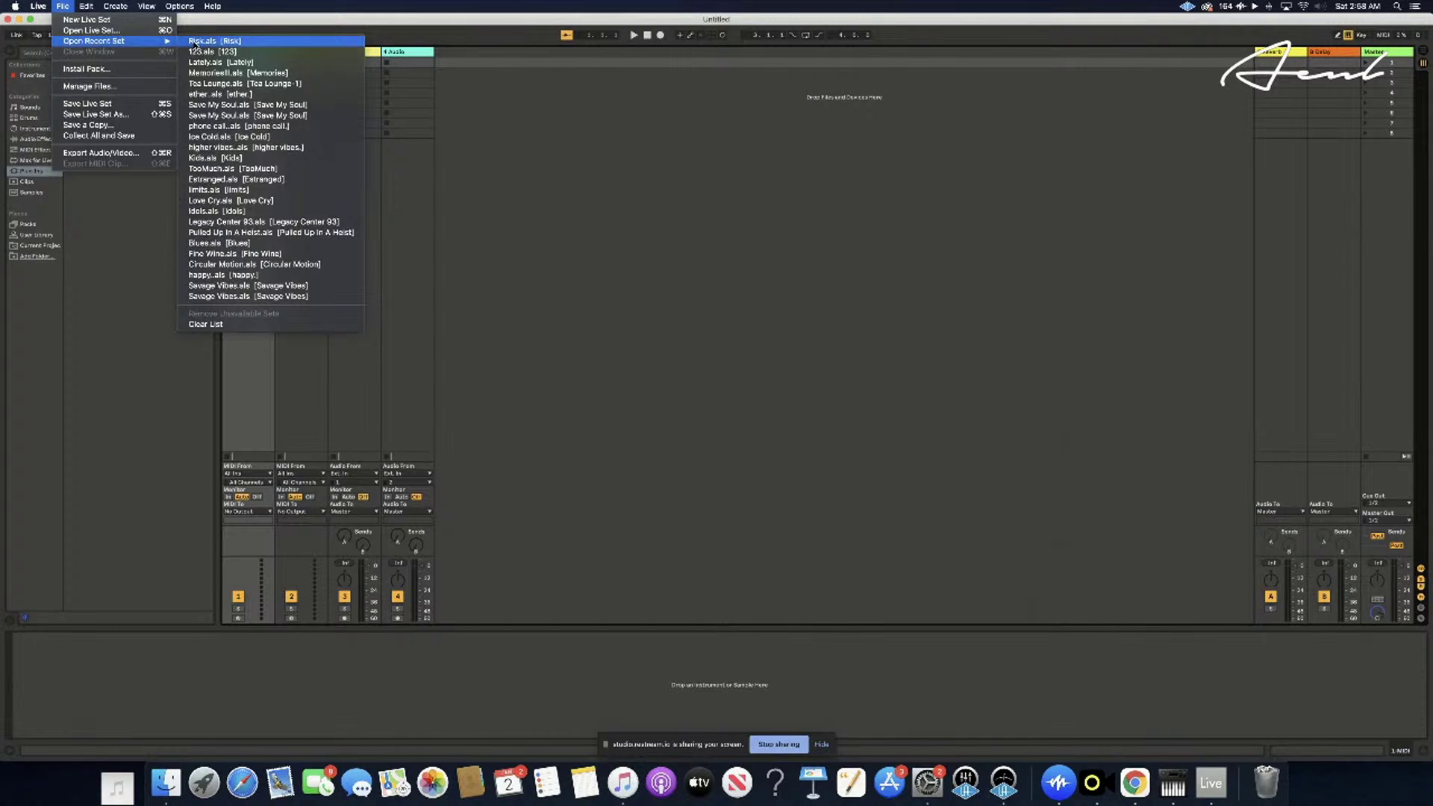
left_click(194, 41)
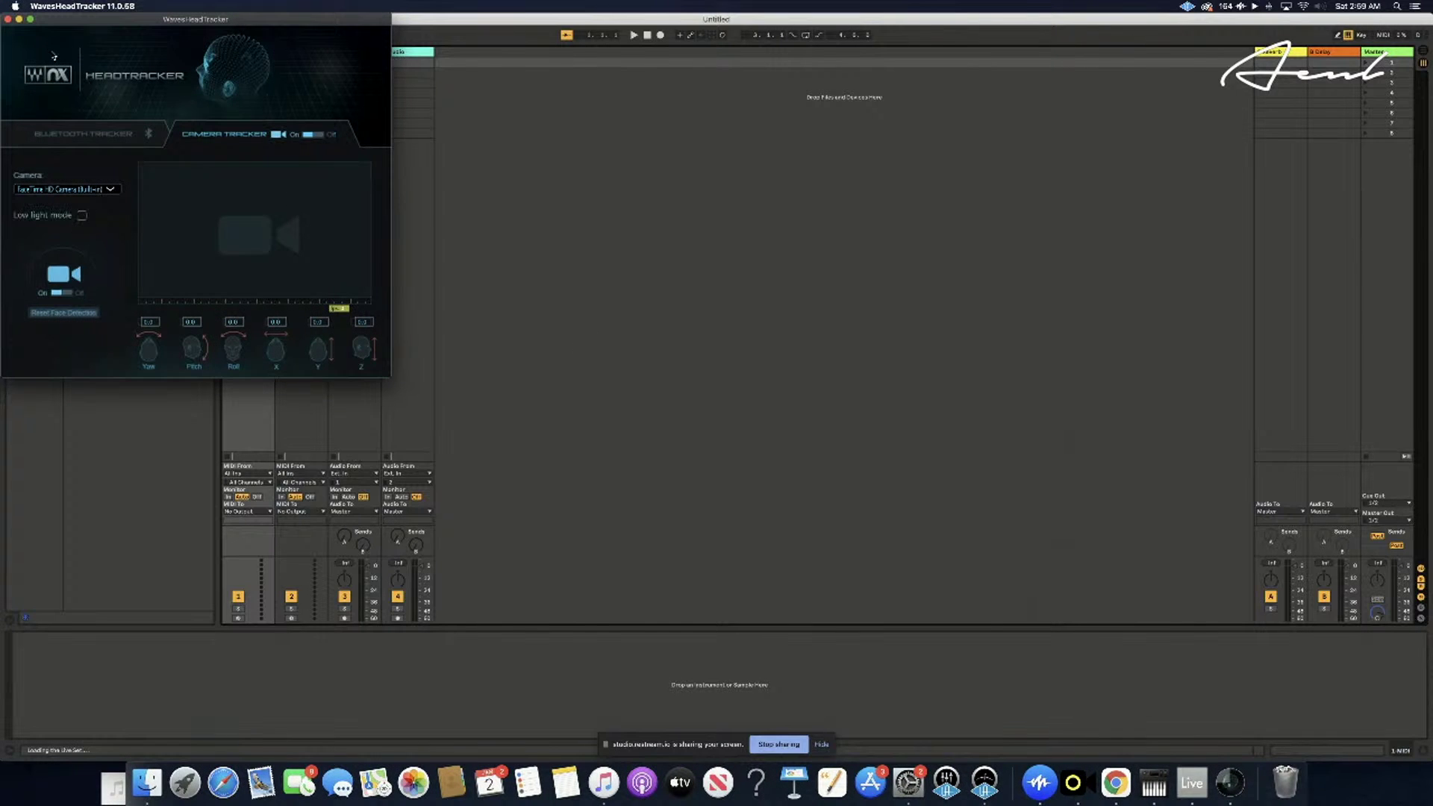
left_click(9, 19)
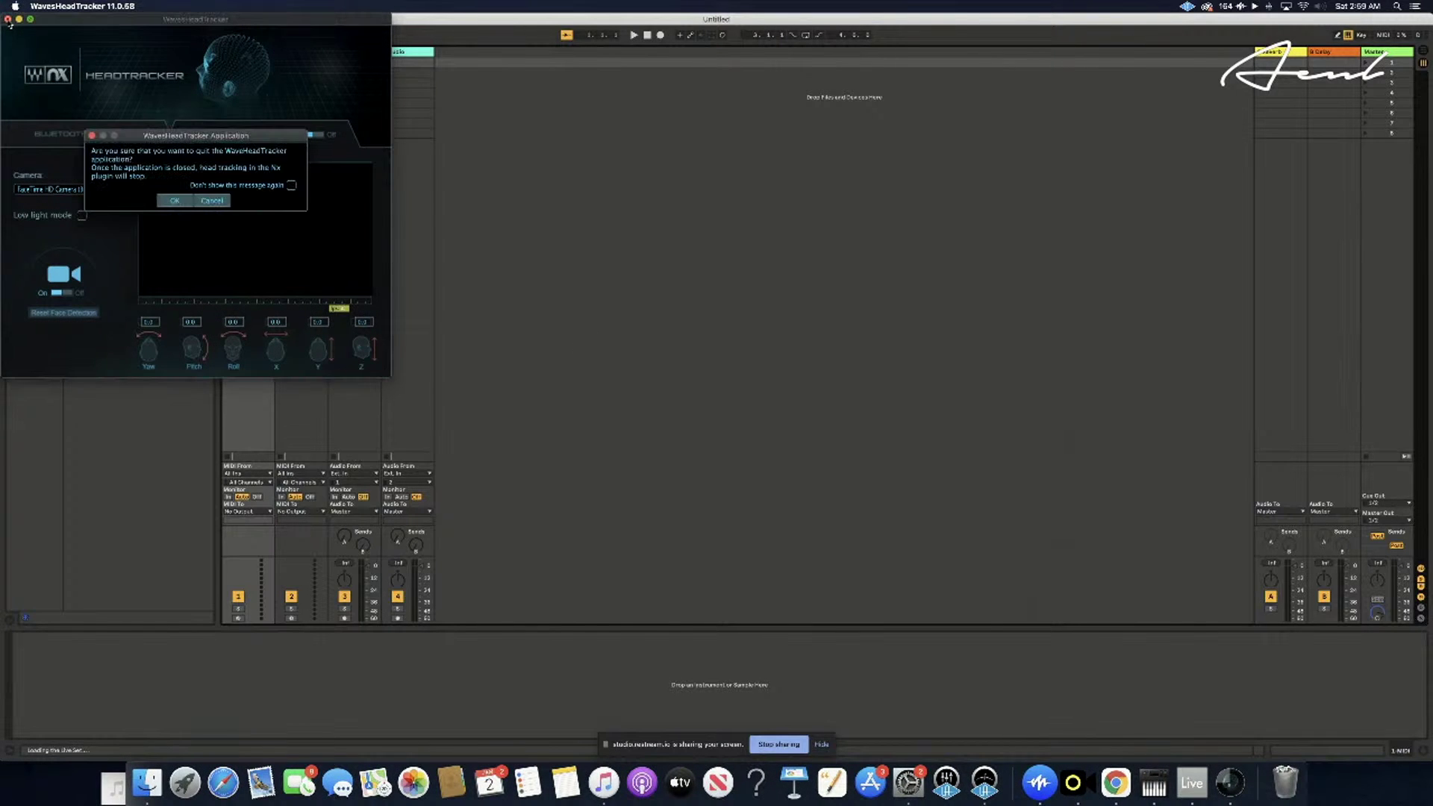
left_click(172, 200)
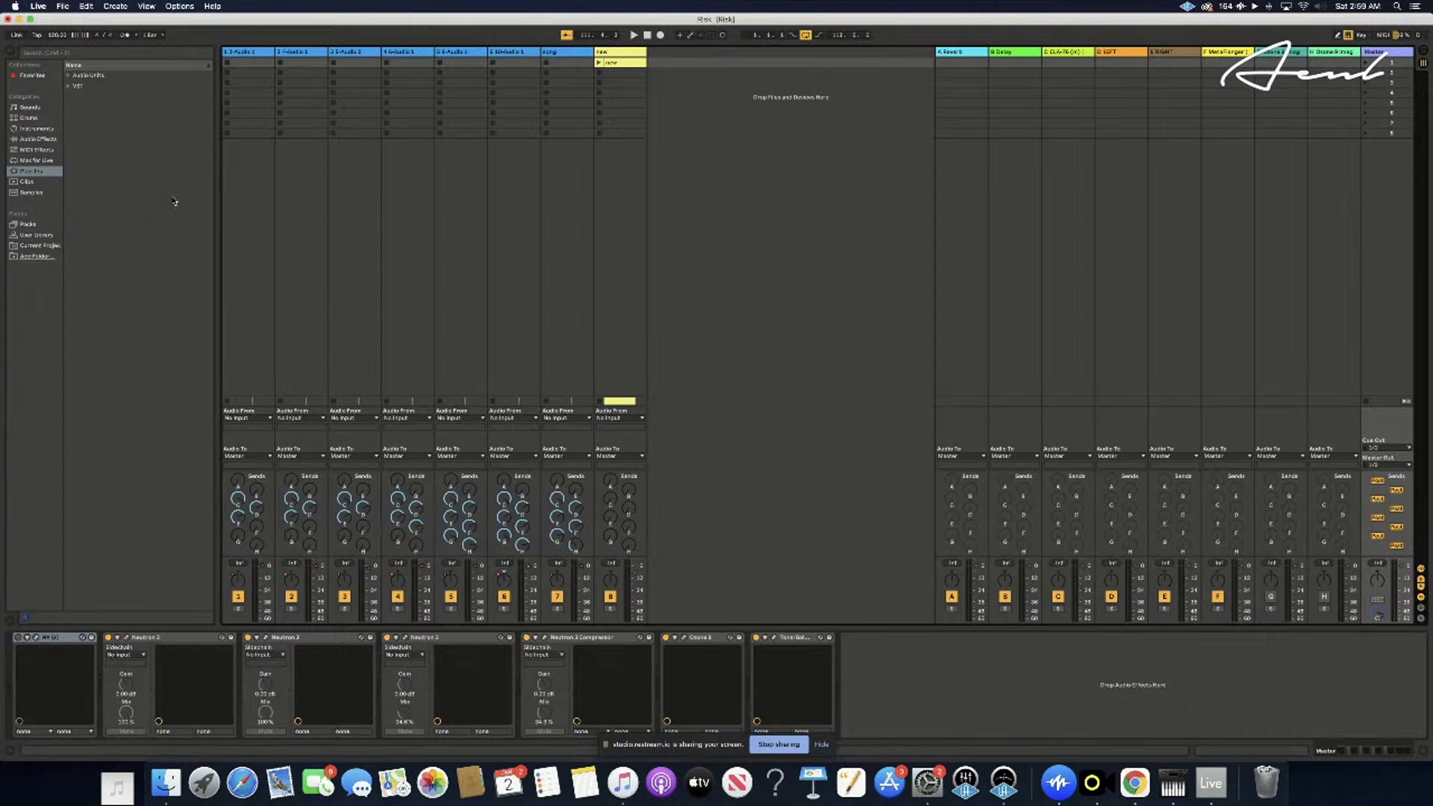
- Switch to Chrome, check Restream Live Studio's audio input and output settings again, and return to Live
left_click(1136, 782)
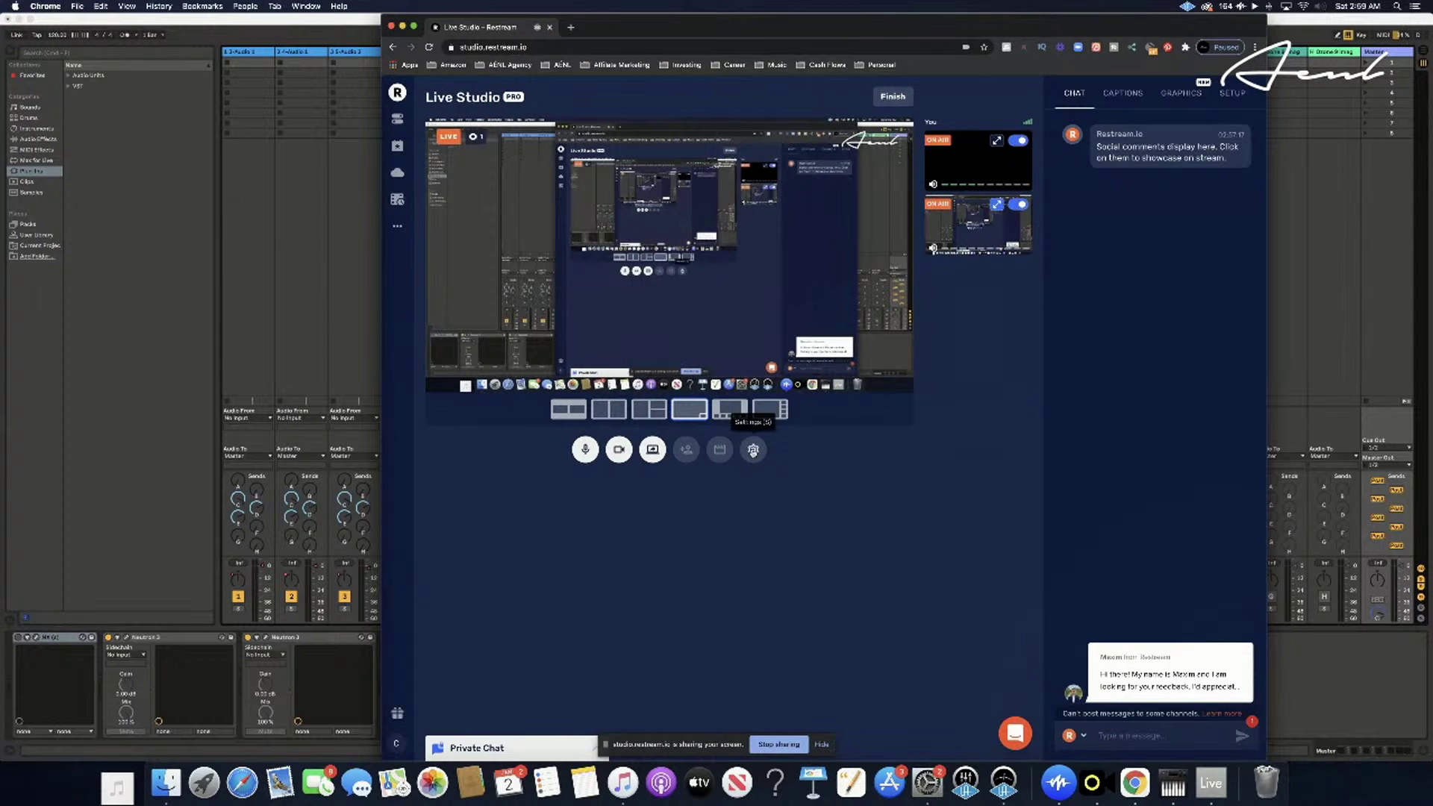
left_click(753, 449)
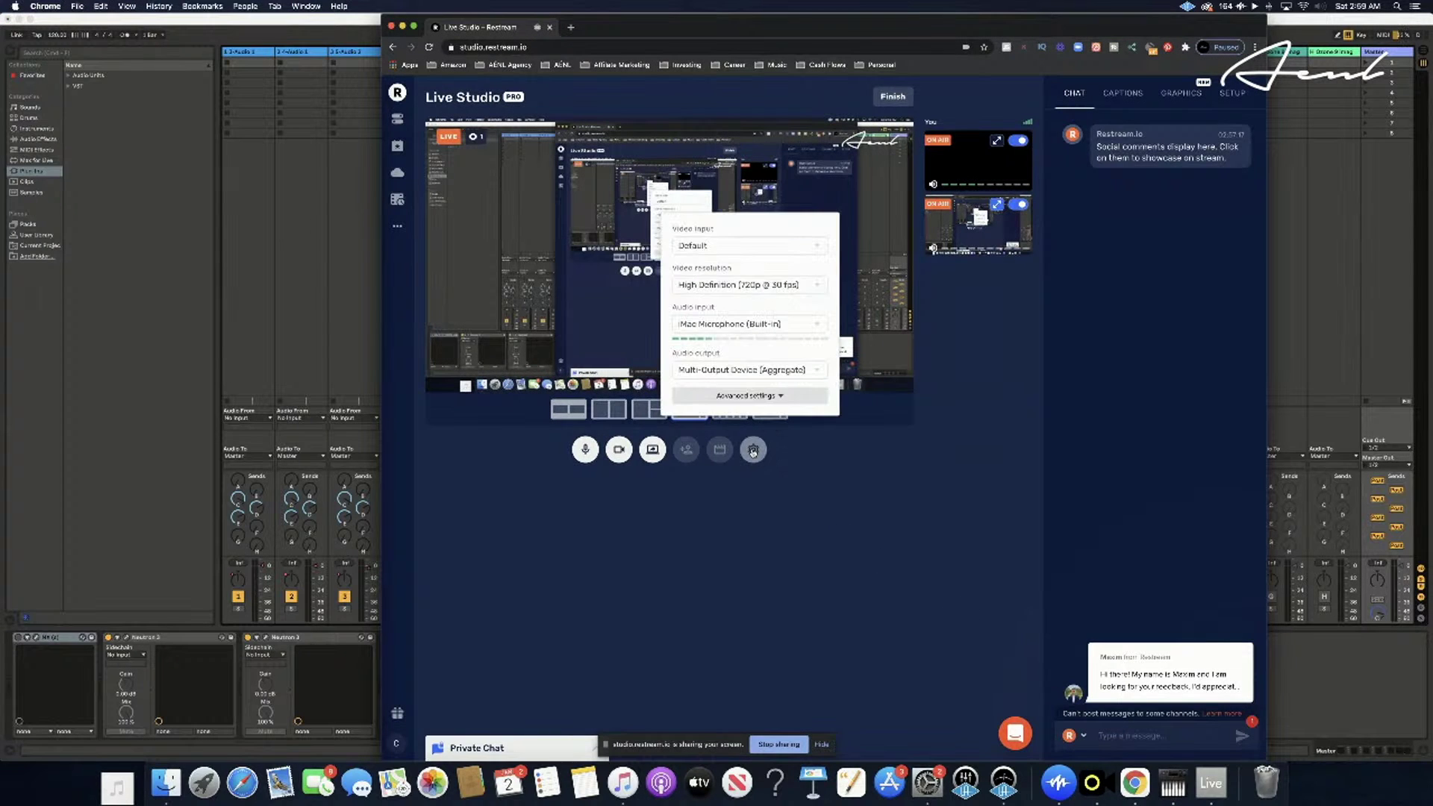
left_click(162, 295)
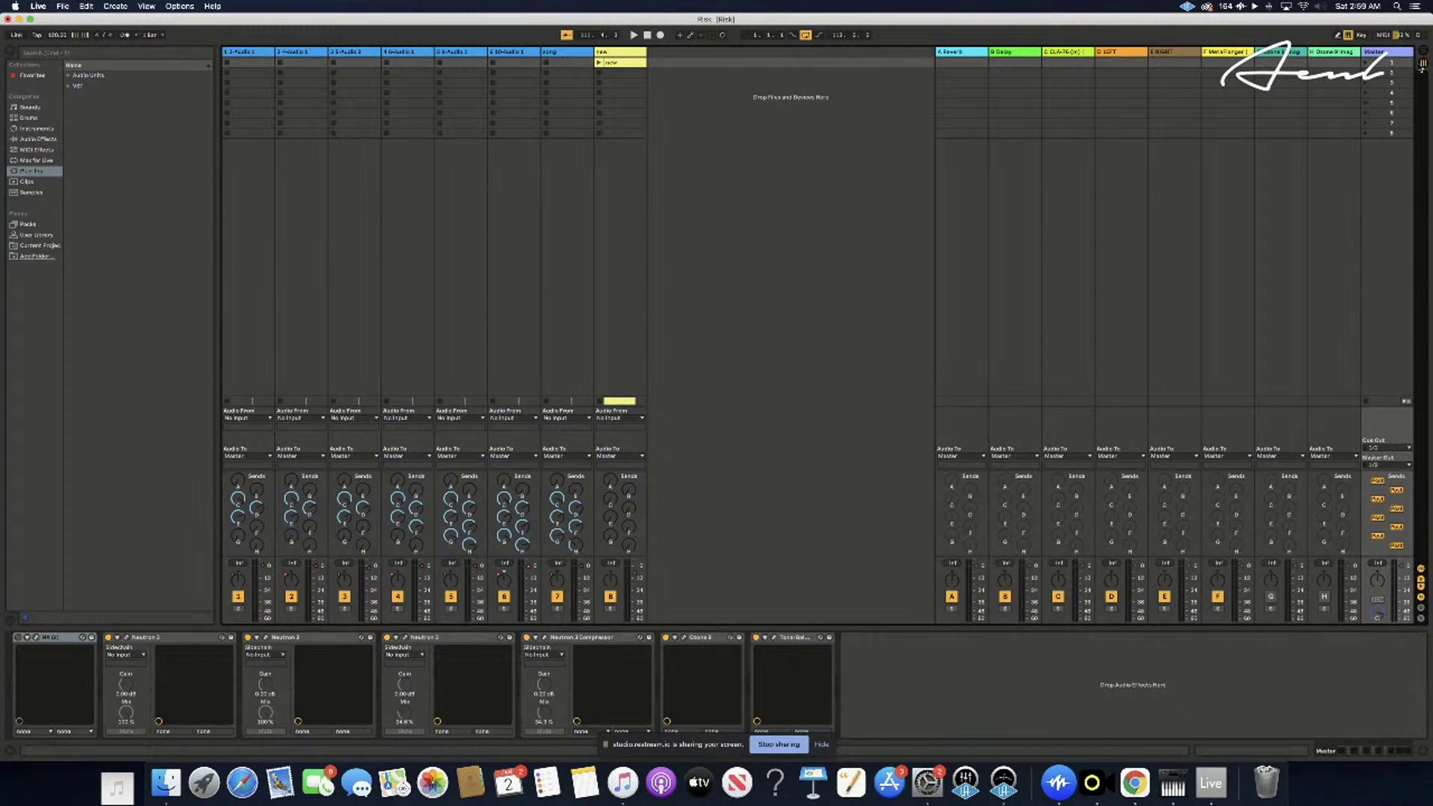
- Switch the Risk set to Arrangement View and play it from the start
left_click(1423, 60)
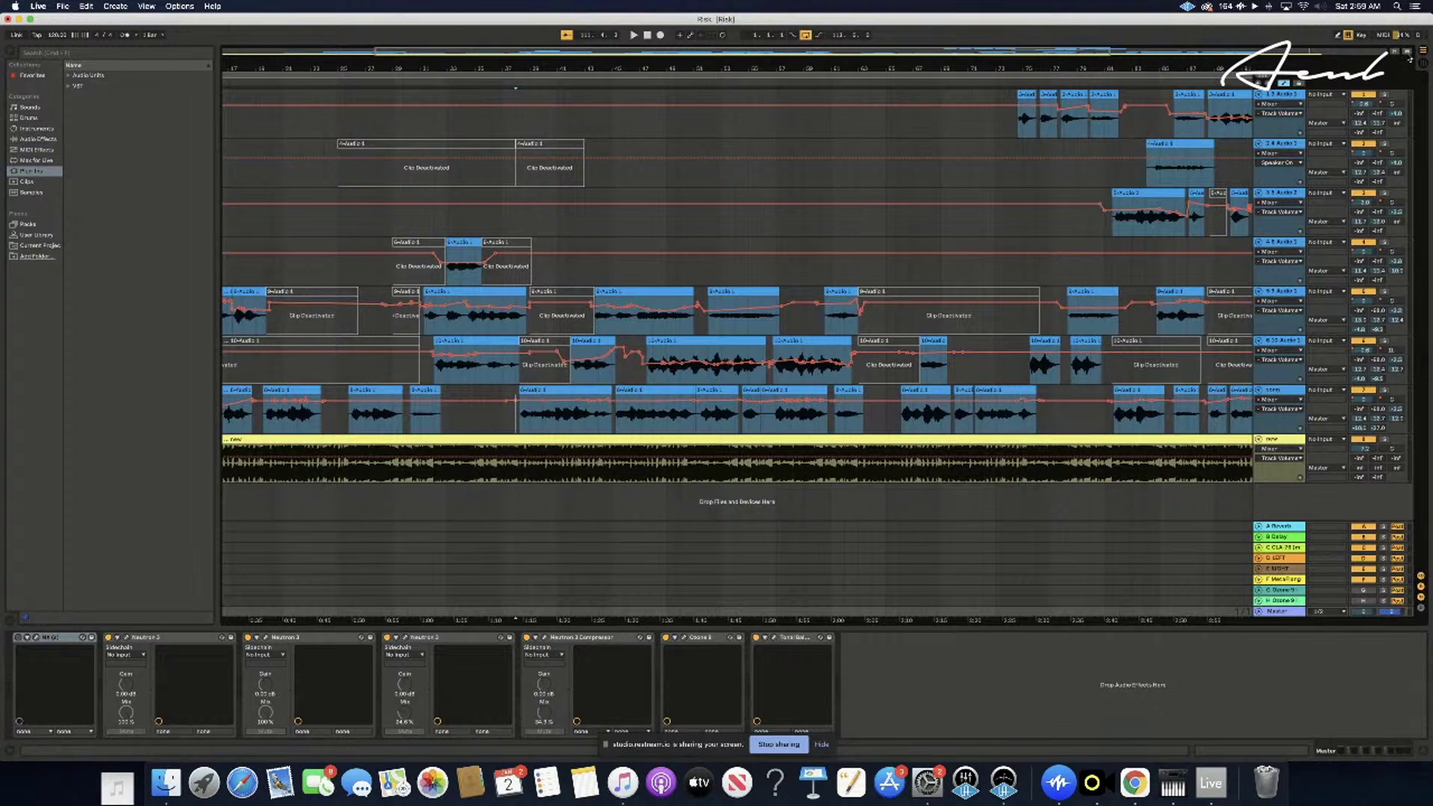
scroll(513, 407, "left", 8)
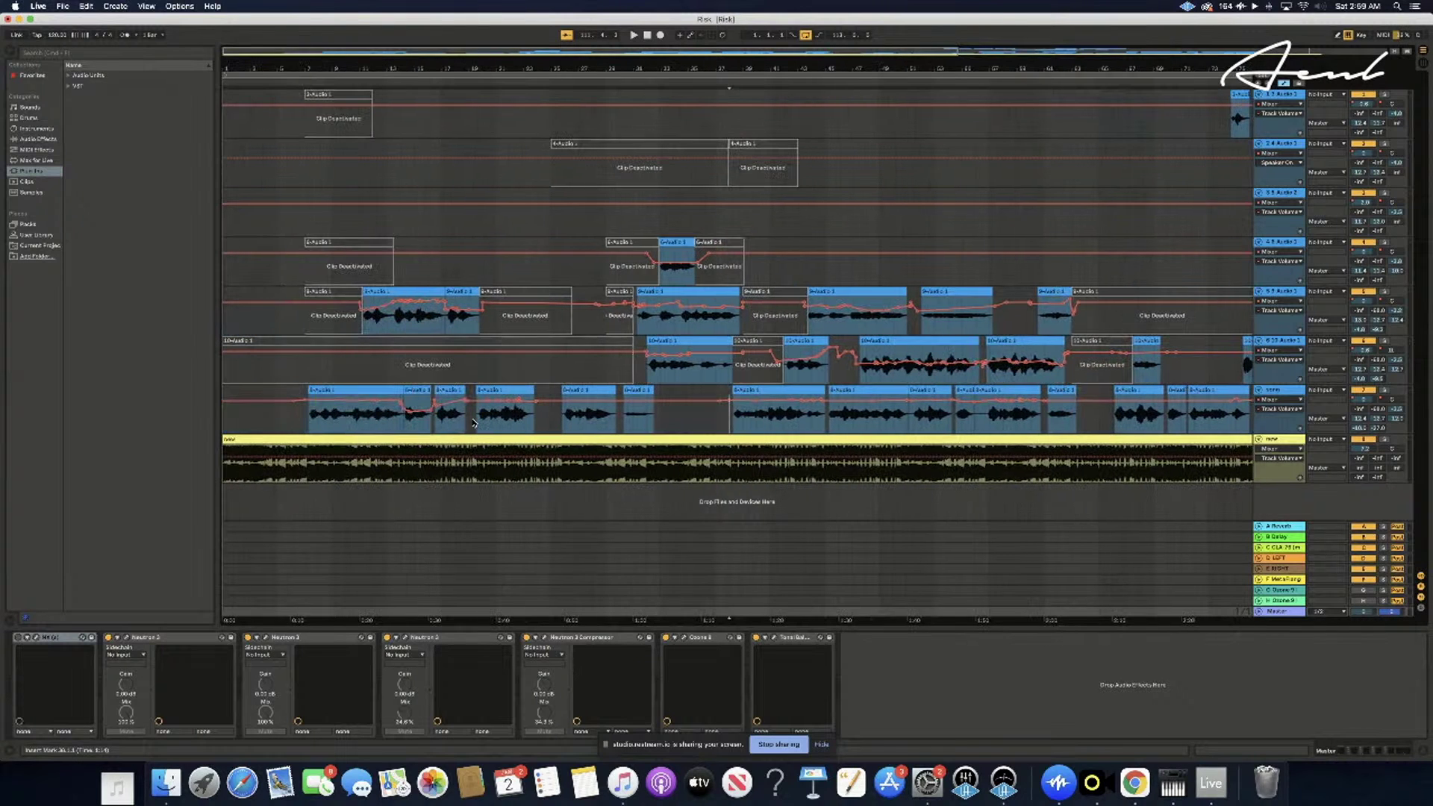
left_click(226, 427)
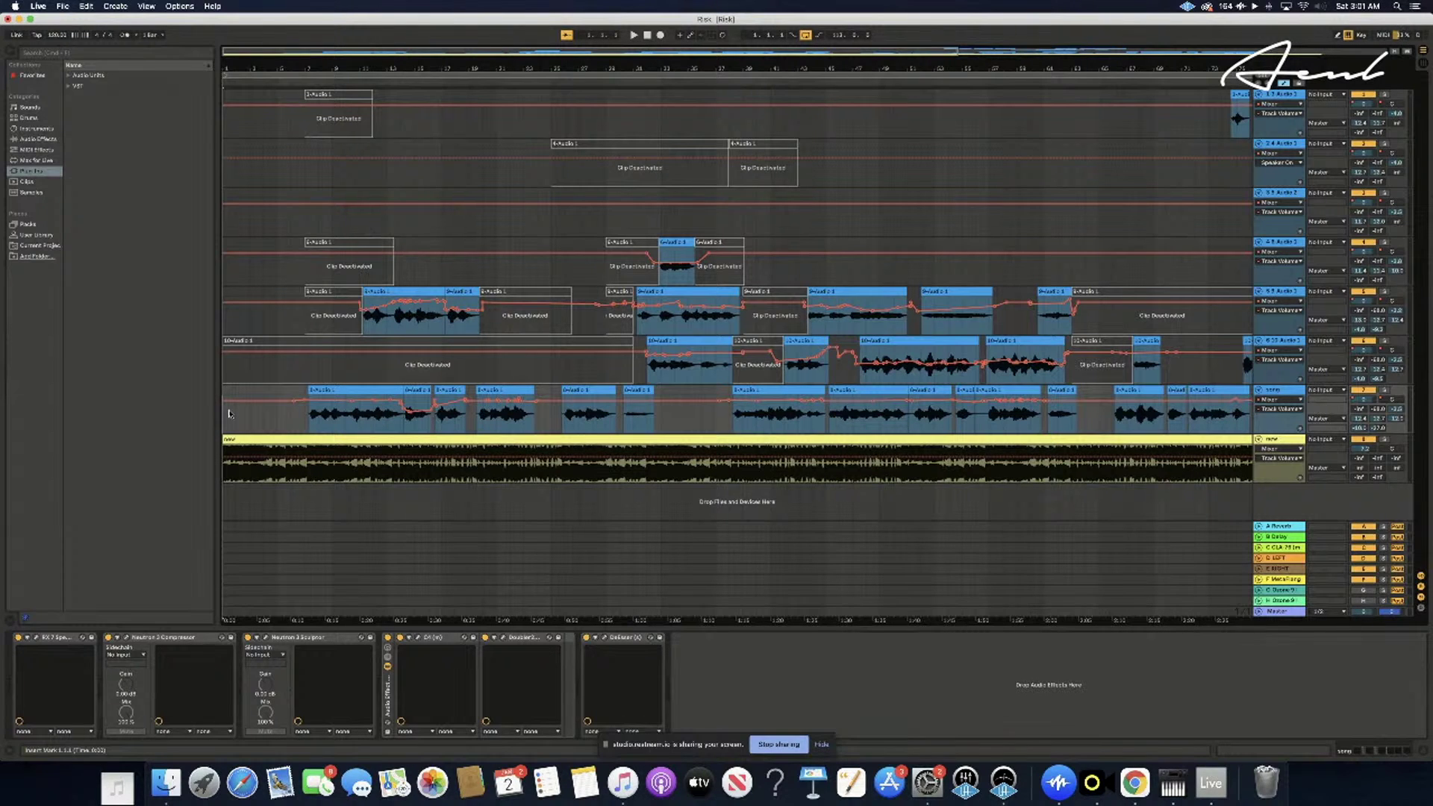
key("space")
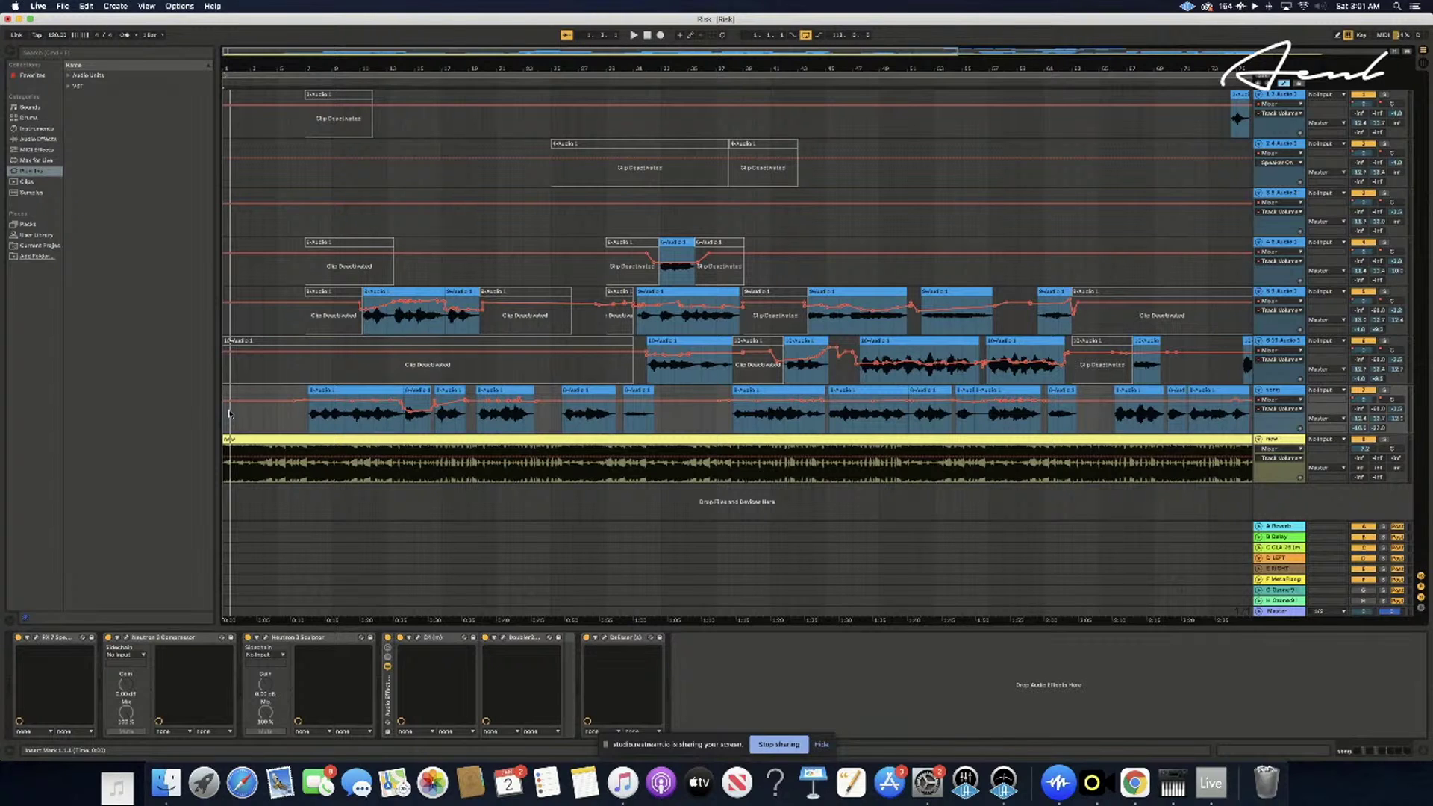
key("space")
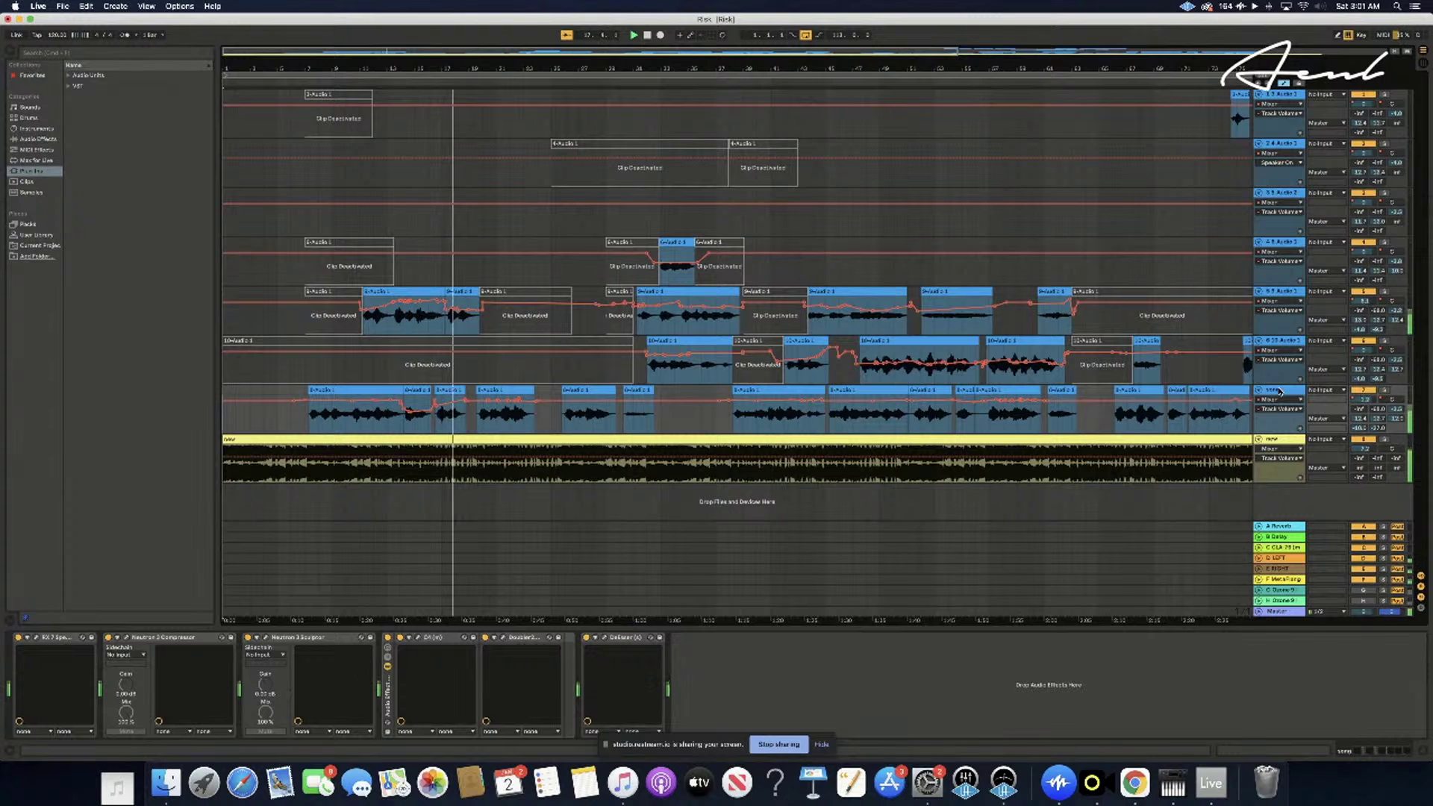
- Show the plug-in chains of the yellow audio track, the Master and return C during playback, and open return C's second CLA-76 plug-in window
left_click(1285, 443)
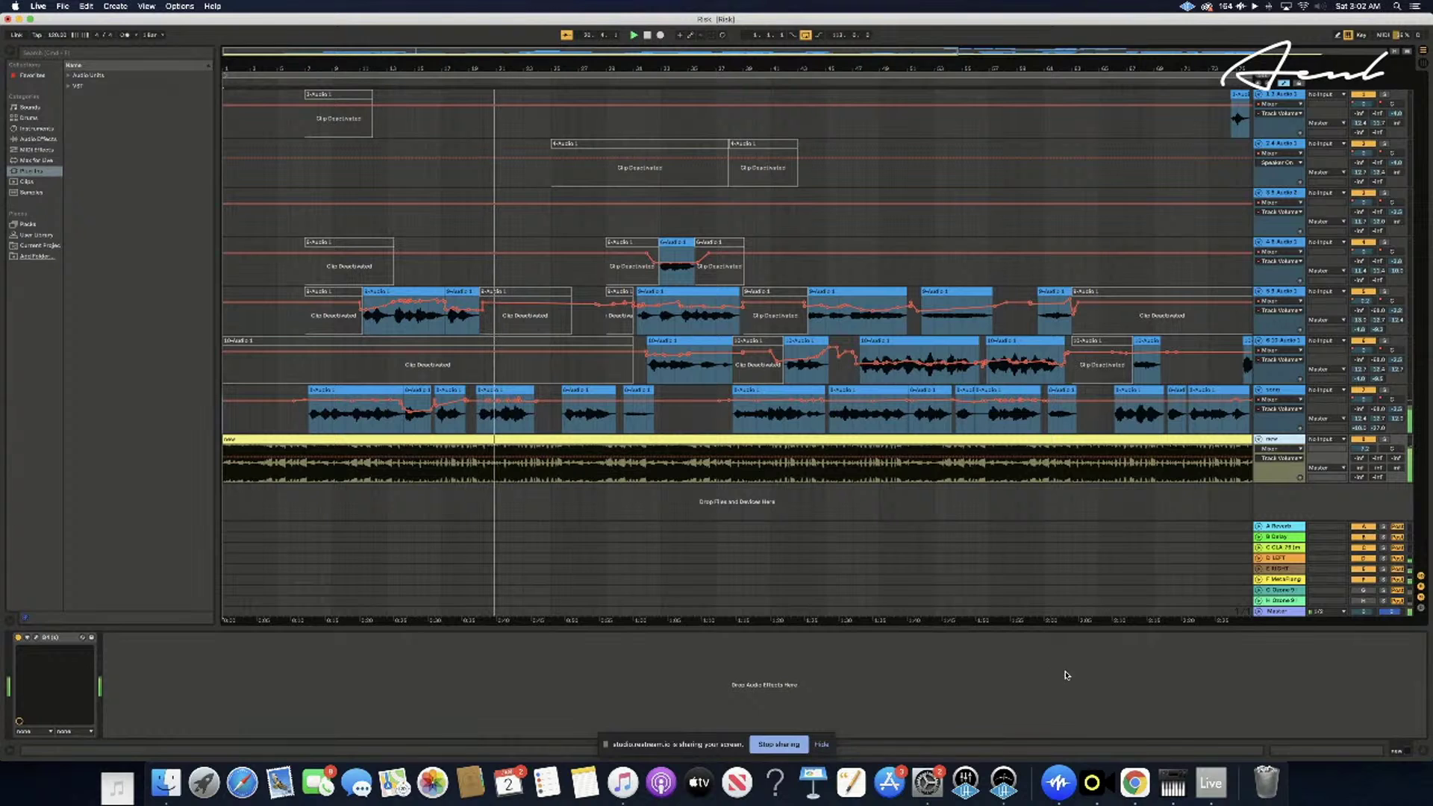
left_click(1277, 612)
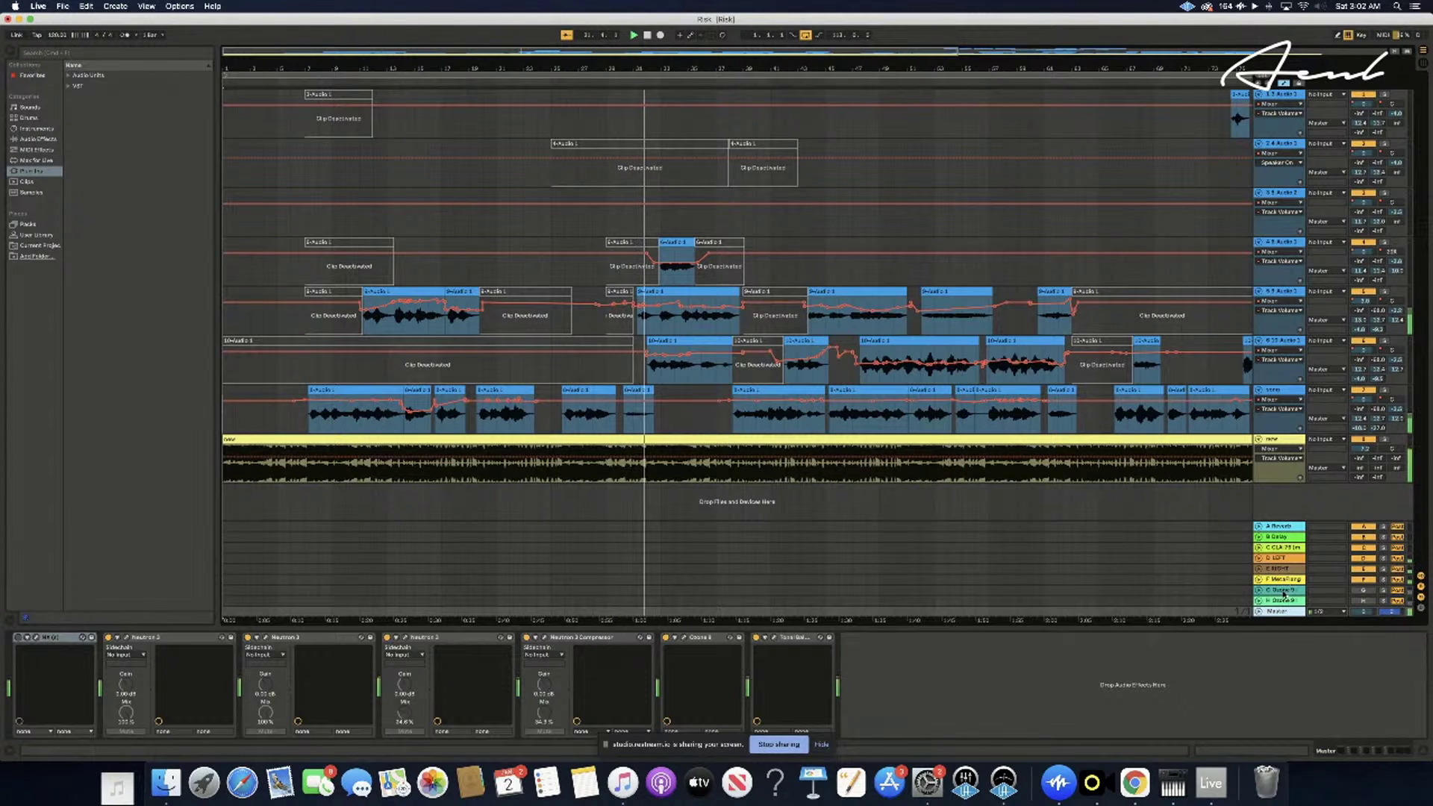
left_click(1280, 547)
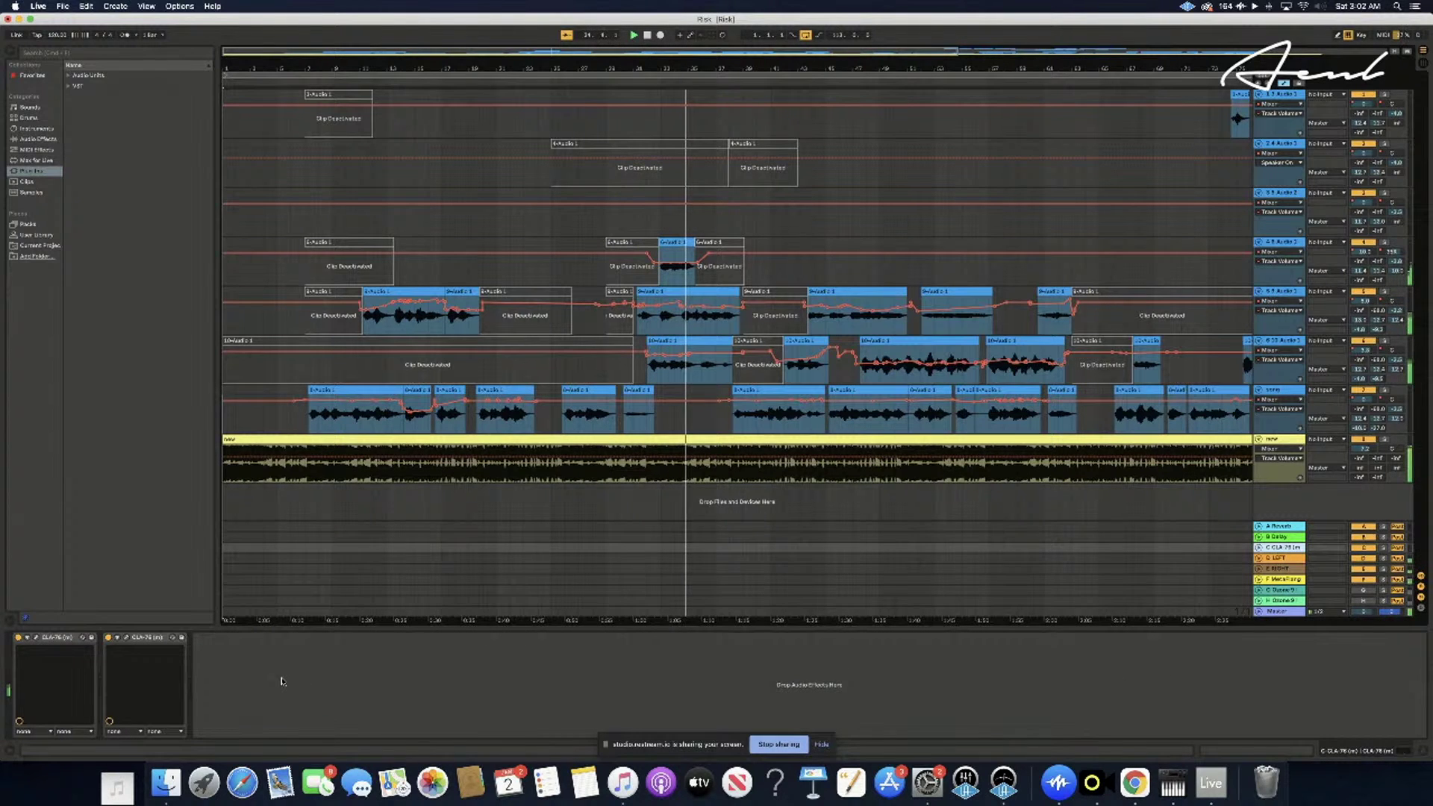
left_click(127, 638)
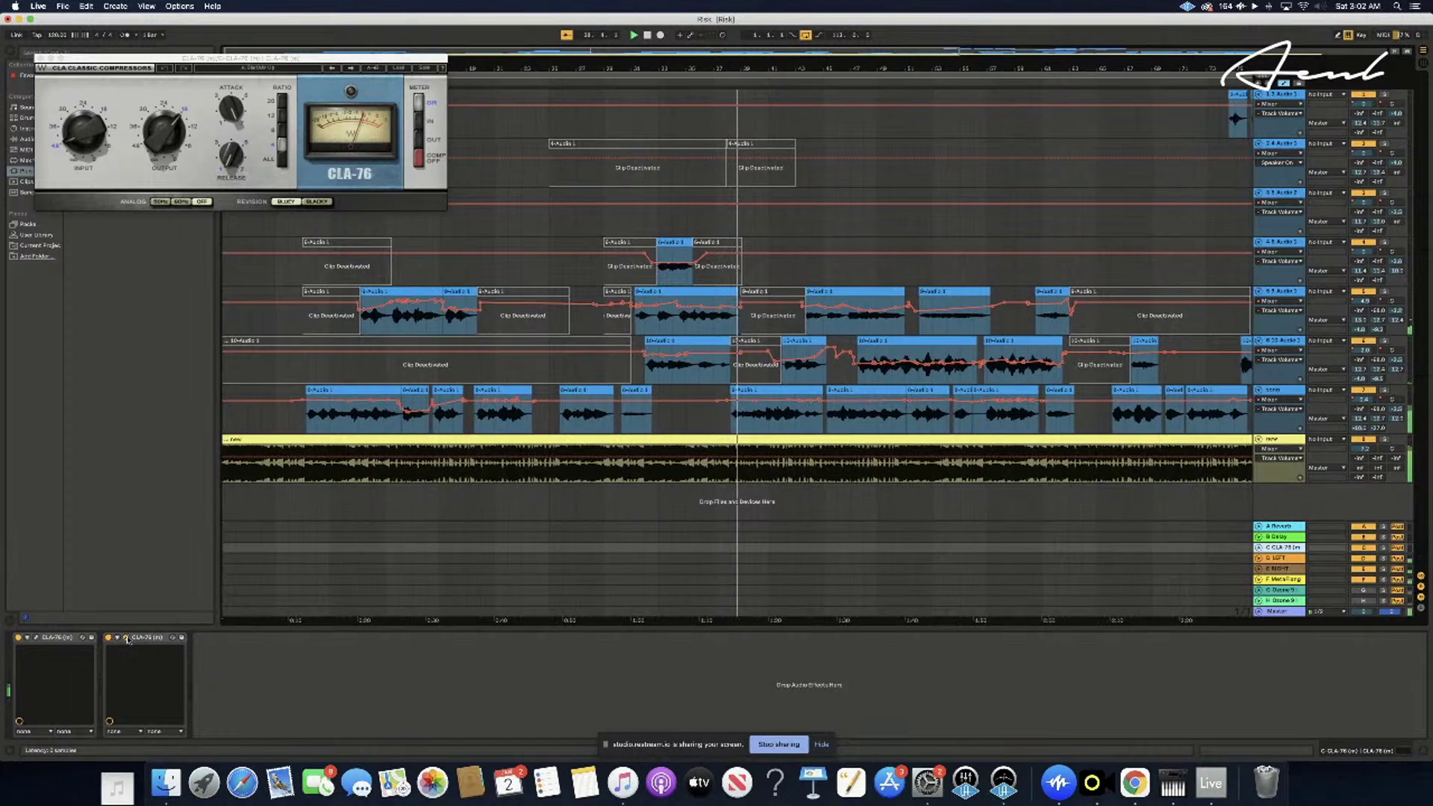
- Show both CLA-76 compressor windows of return C in turn and change the ratio in the second one
left_click(37, 638)
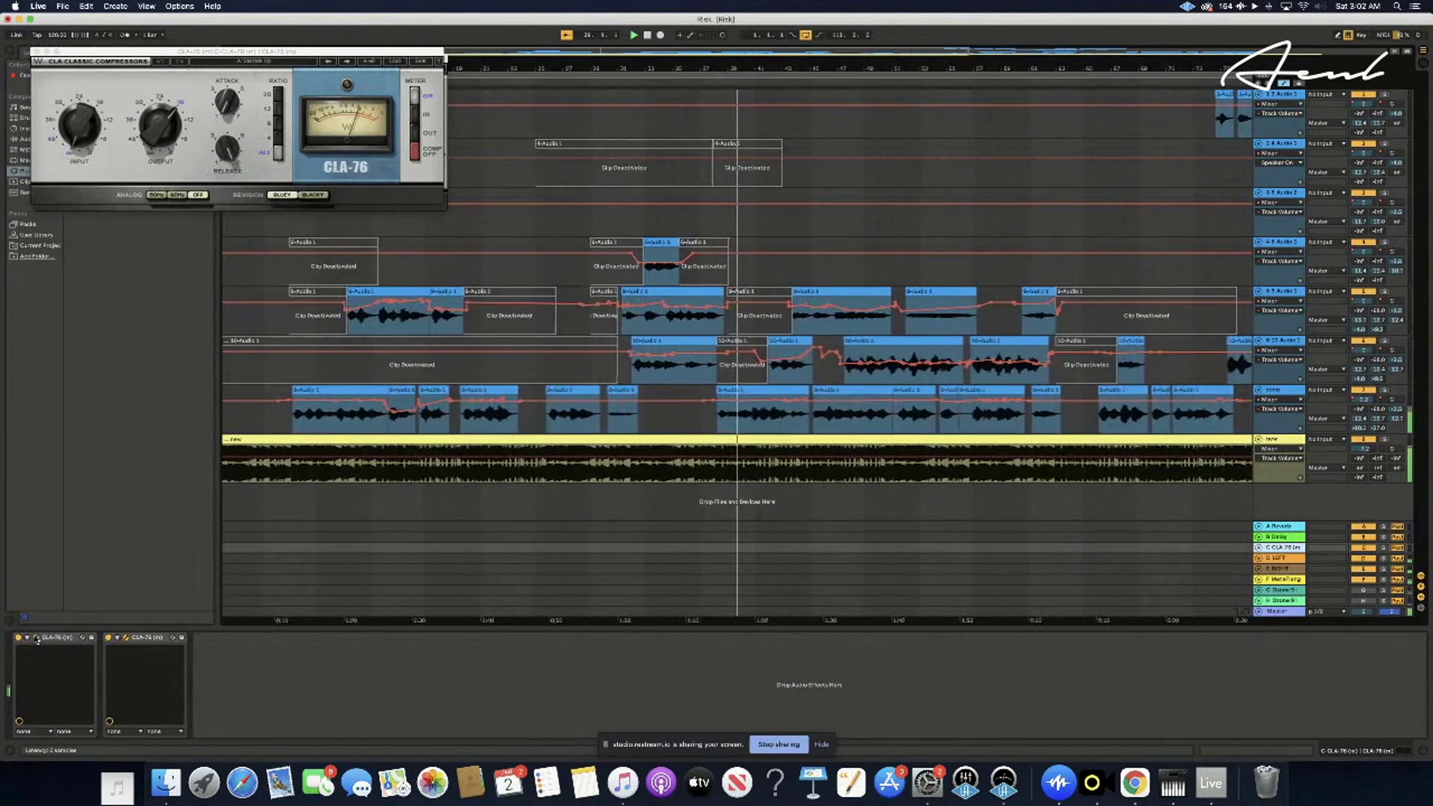
left_click(126, 638)
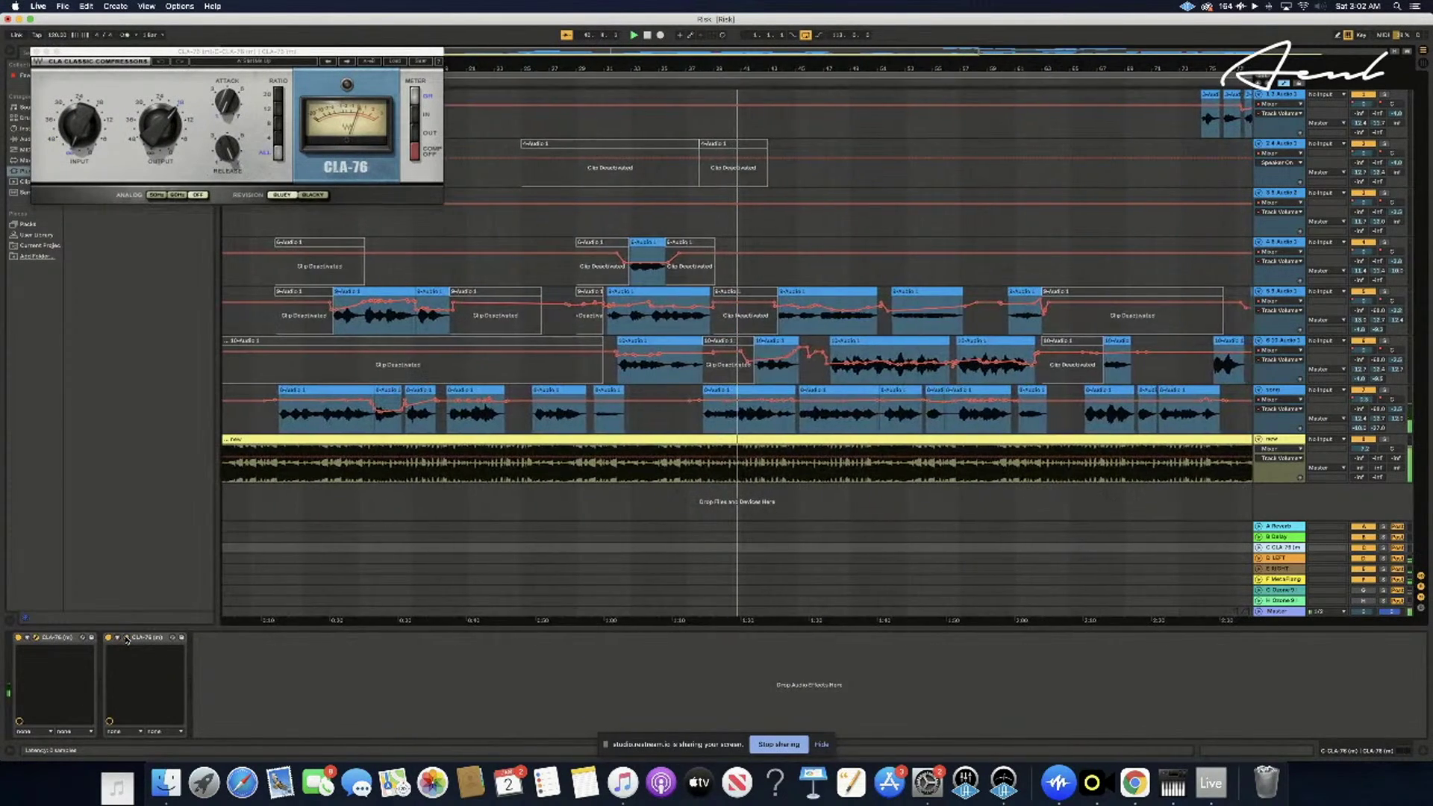
left_click(126, 638)
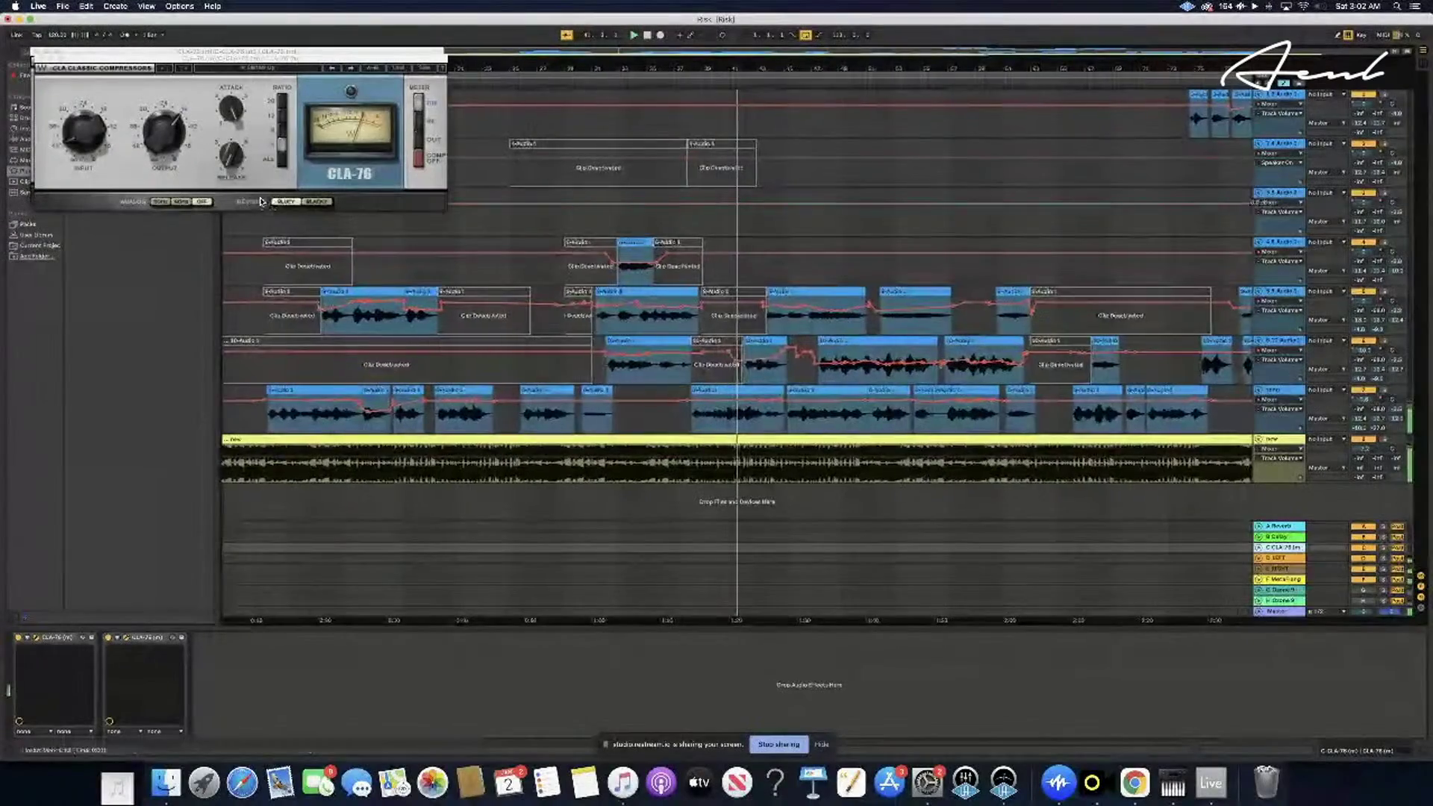
left_click(282, 132)
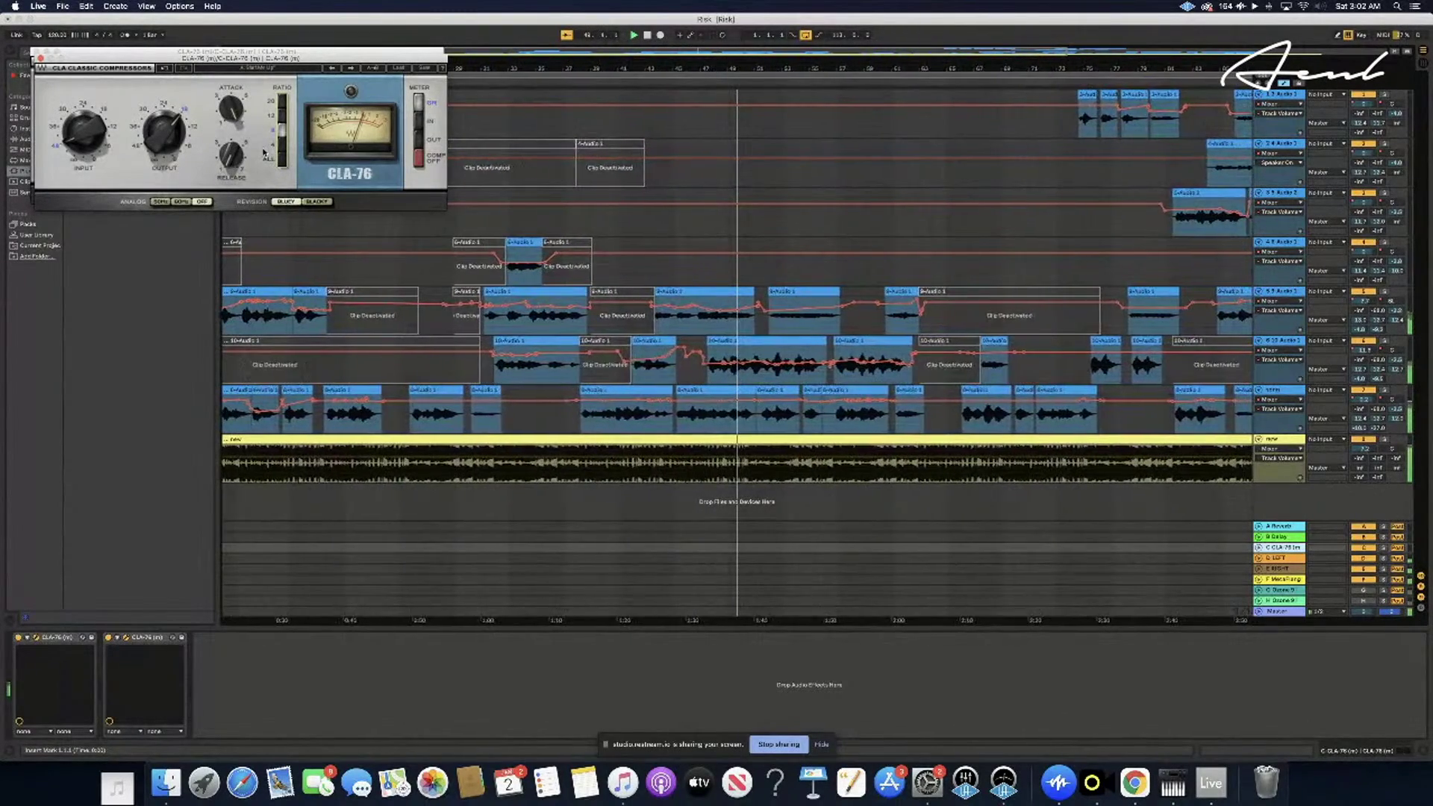
- Show the Mac's system overview and installed memory details, and close the information window
left_click(15, 6)
left_click(29, 20)
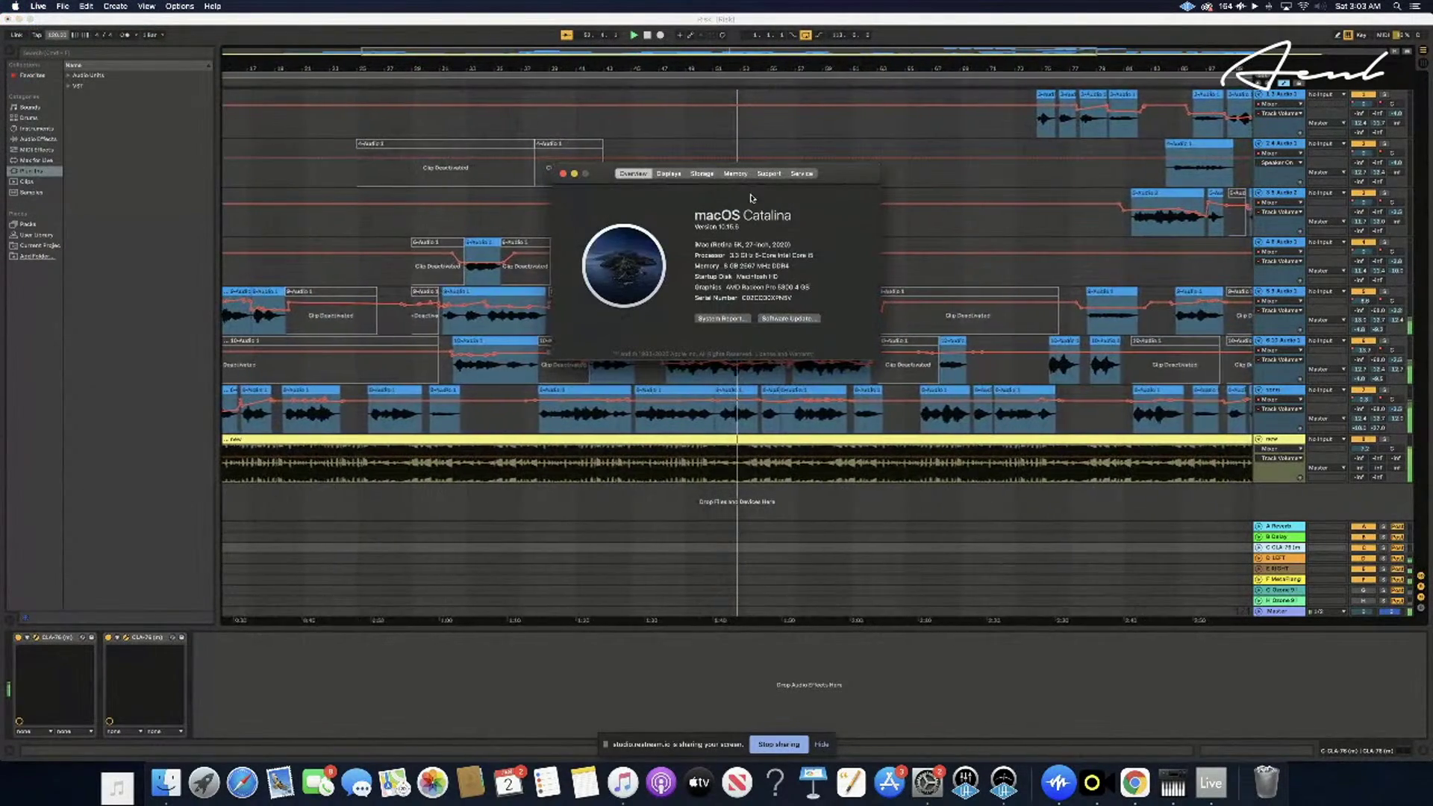
left_click(734, 173)
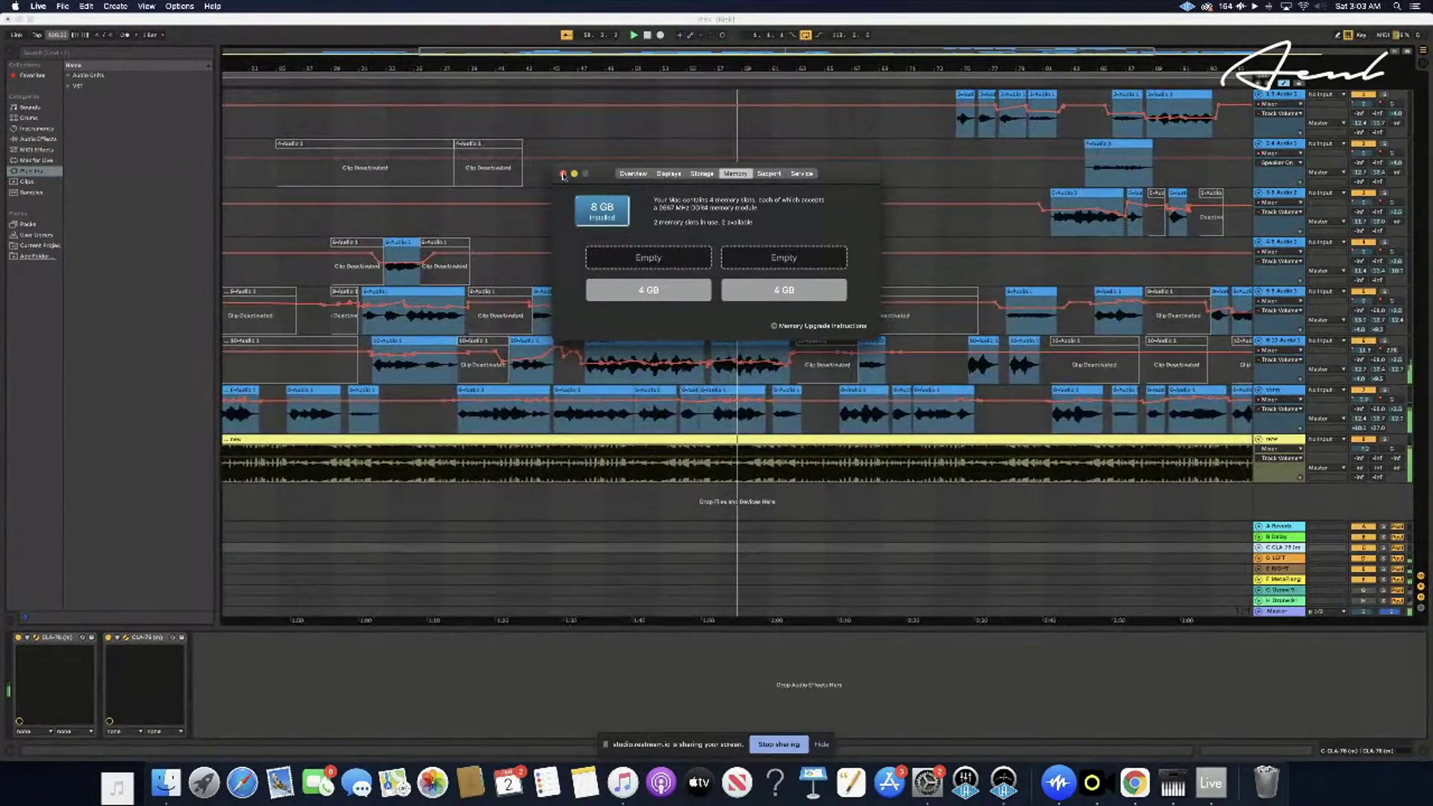
left_click(564, 173)
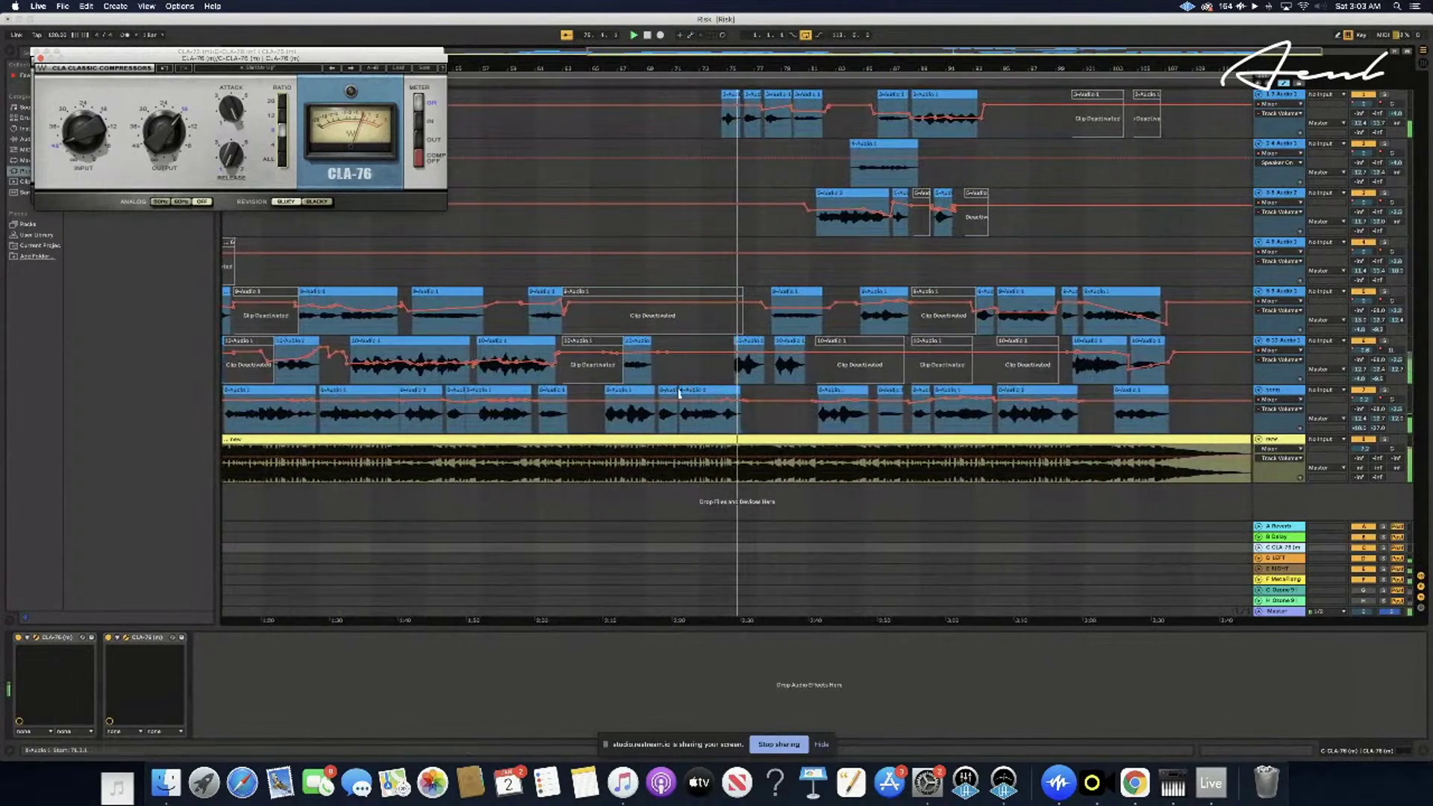
- Show the comp vocal track's plug-in chain, highlight its clips before the gap near bar 77, and clear the highlight
scroll(673, 401, "left", 3)
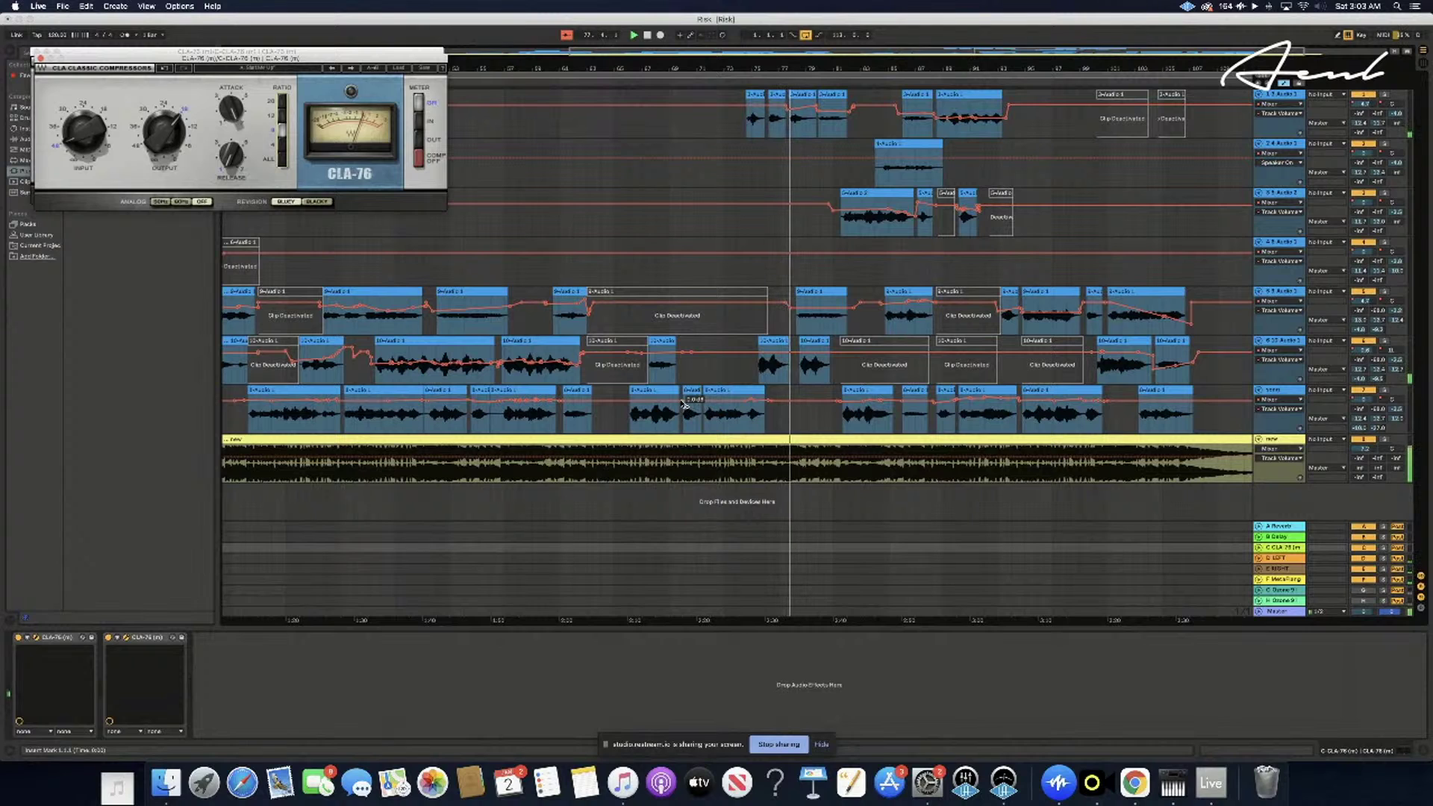
left_click(792, 408)
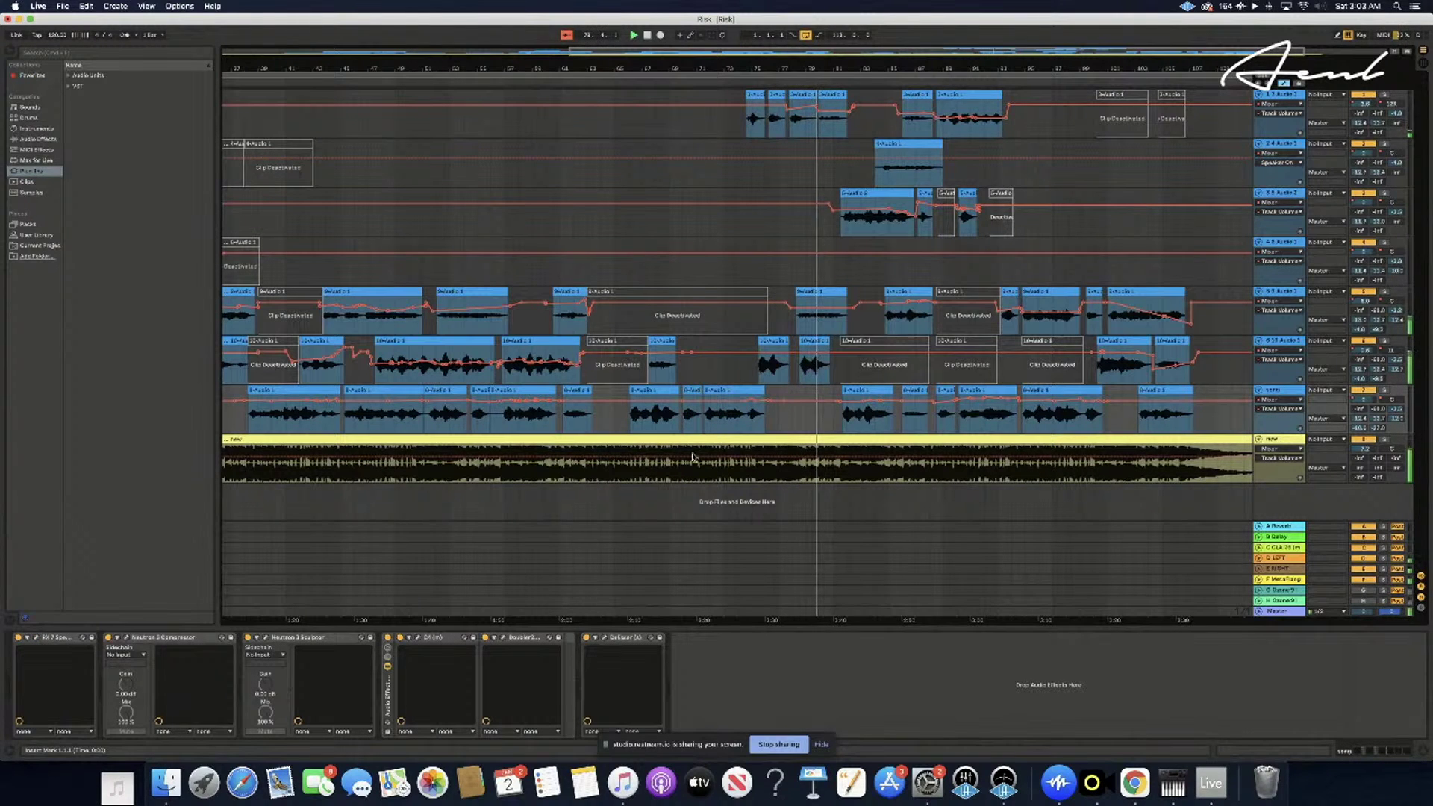
left_click_drag(682, 418, 783, 417)
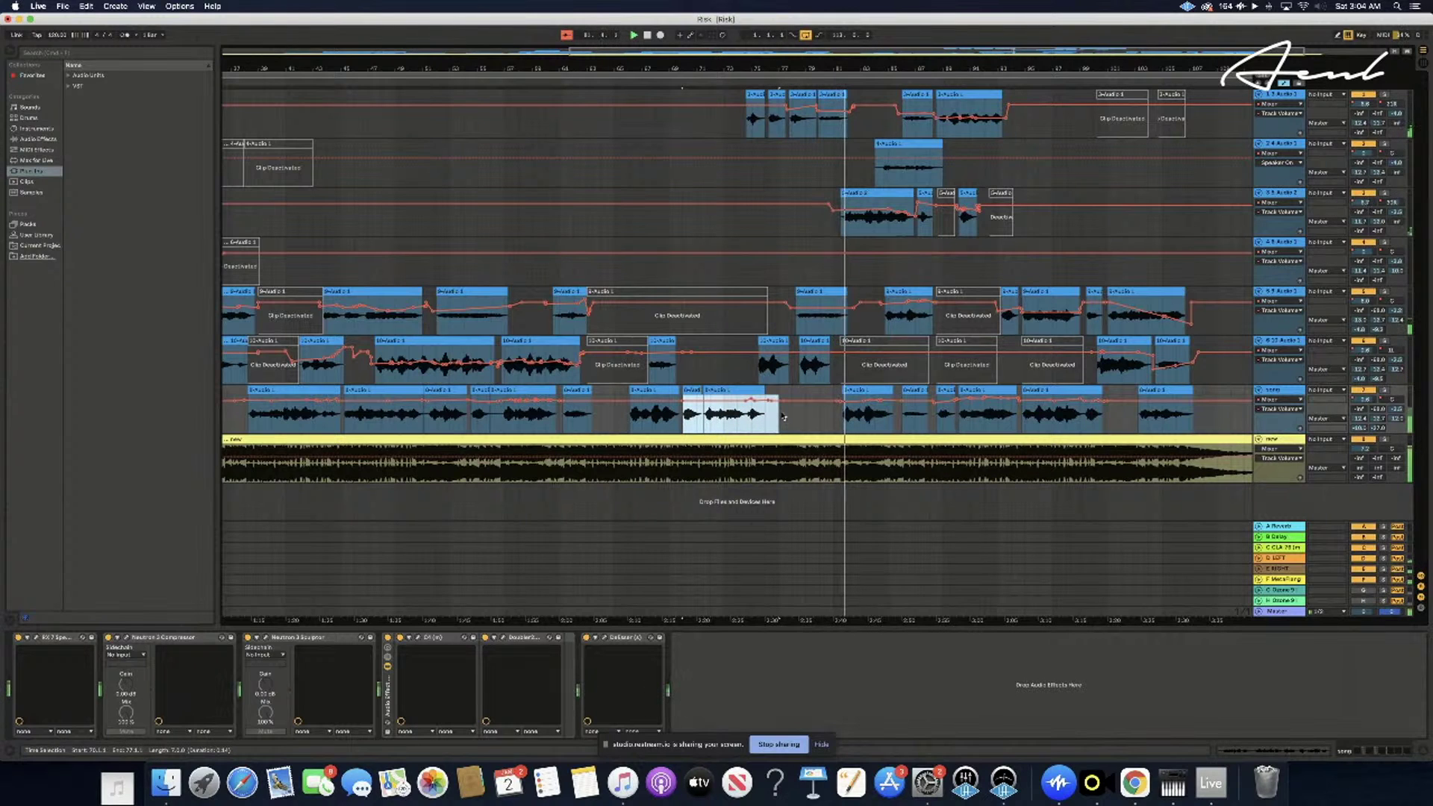
left_click_drag(783, 417, 792, 415)
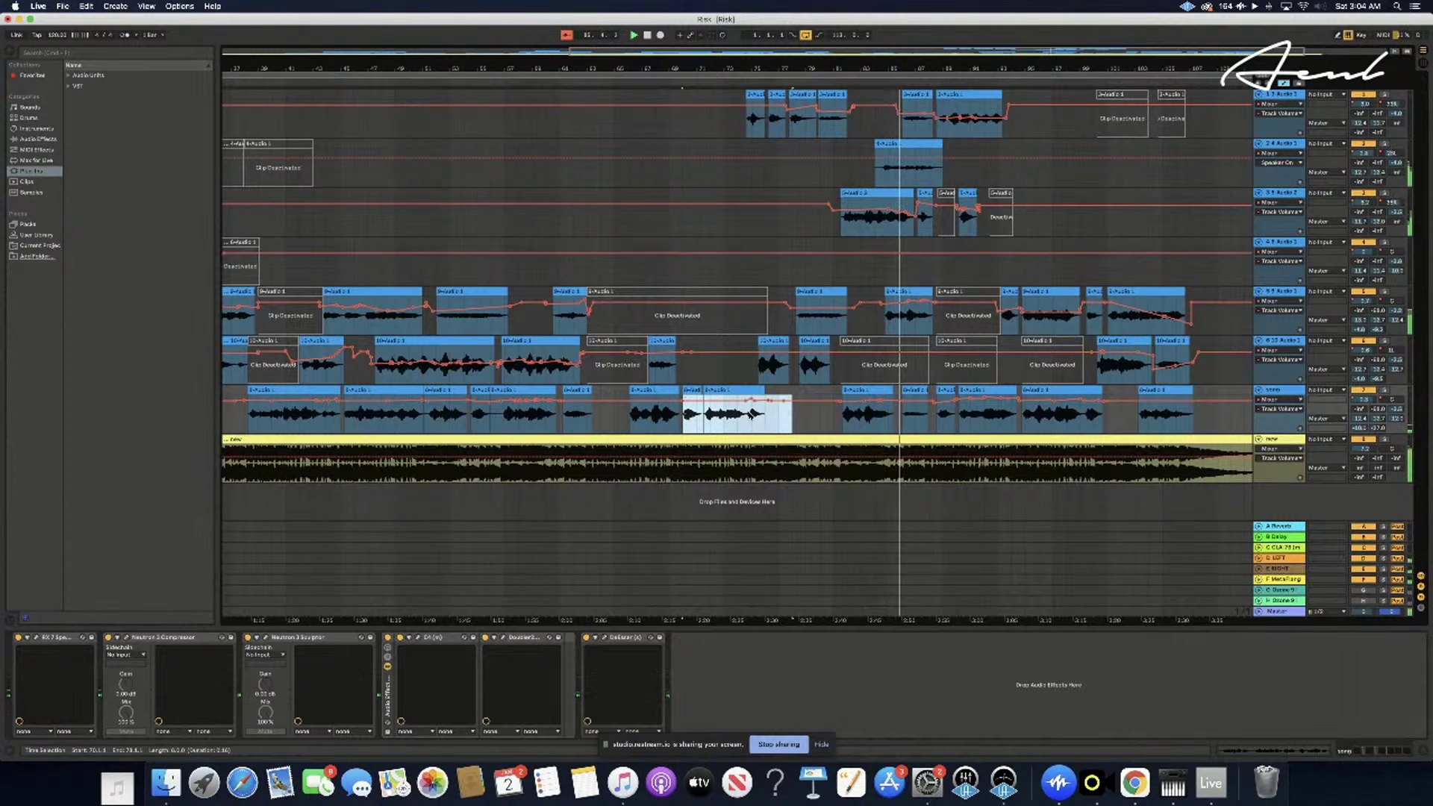
left_click(804, 415)
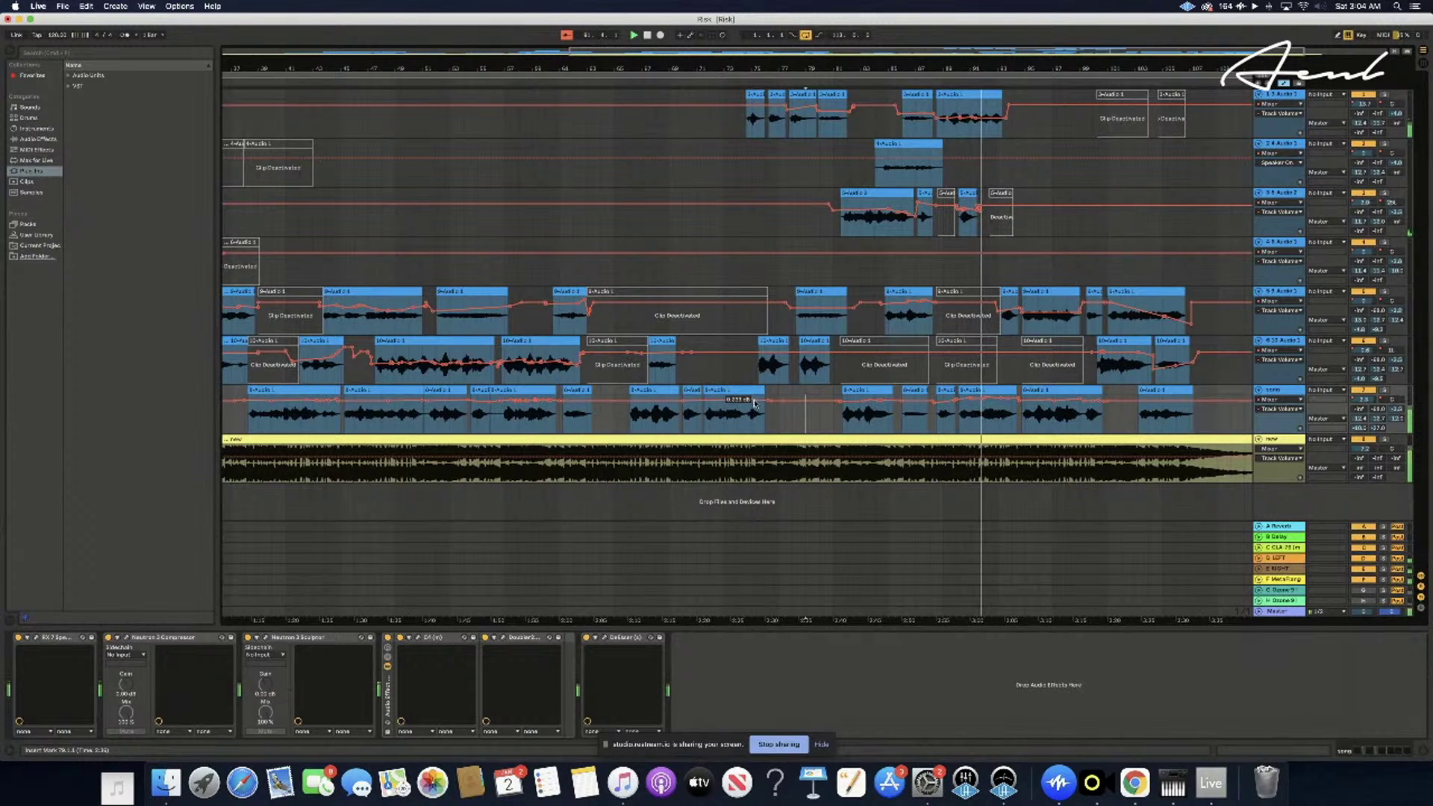
- Place the playback start in the short gap before the comp track's last two clips ahead of bar 77, and restart playback there
left_click(742, 416)
key("plus")
key("plus")
key("plus")
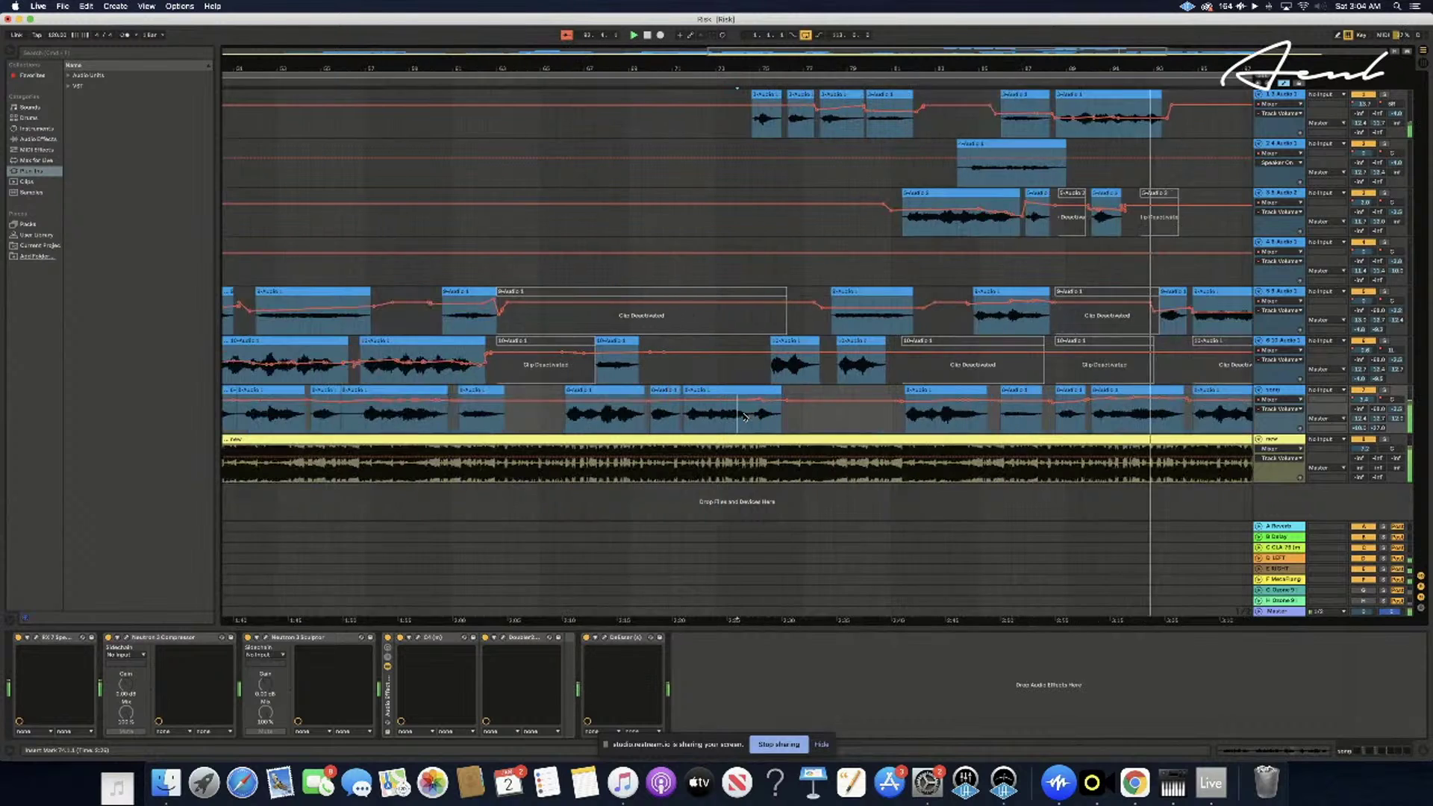
scroll(769, 415, "right", 5)
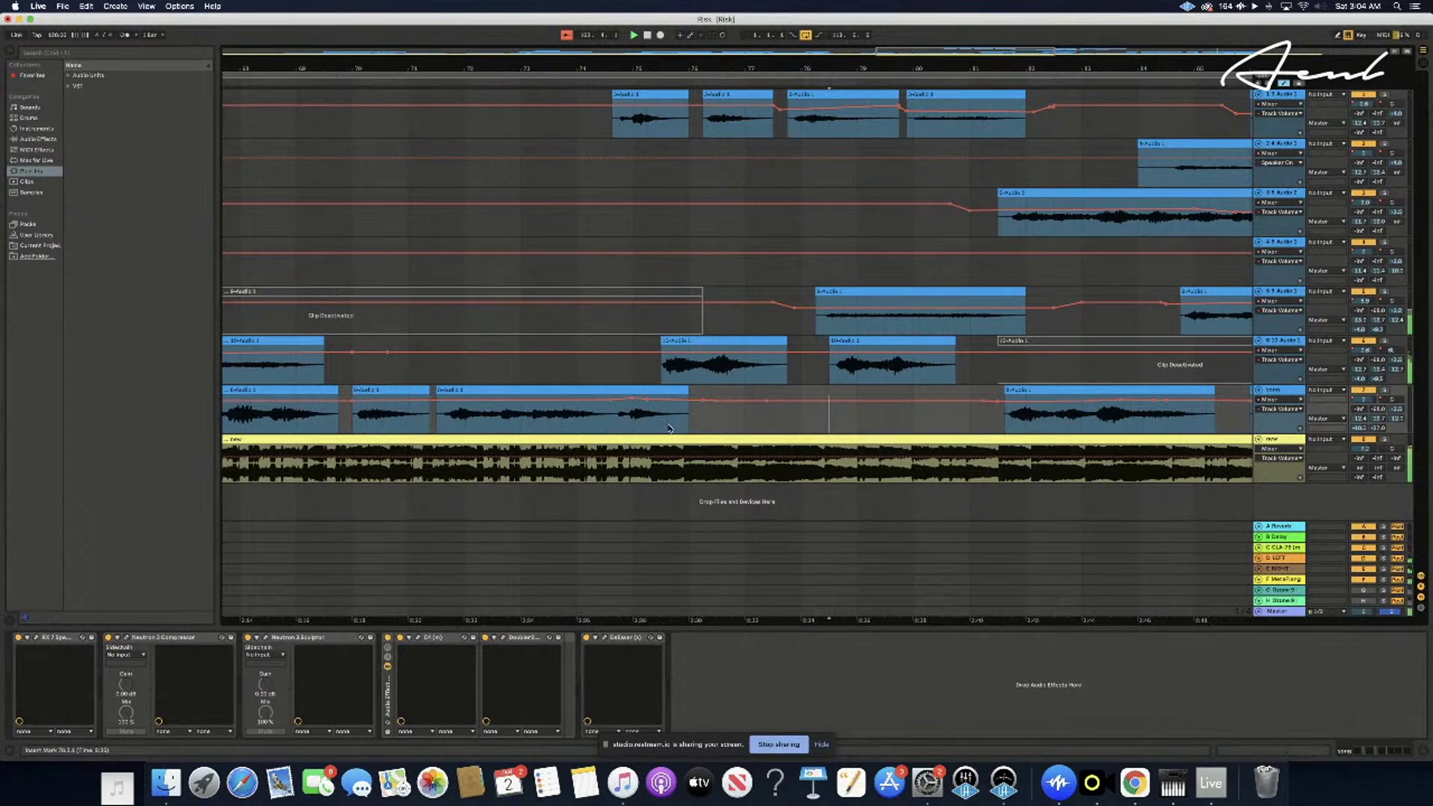
scroll(388, 425, "left", 2)
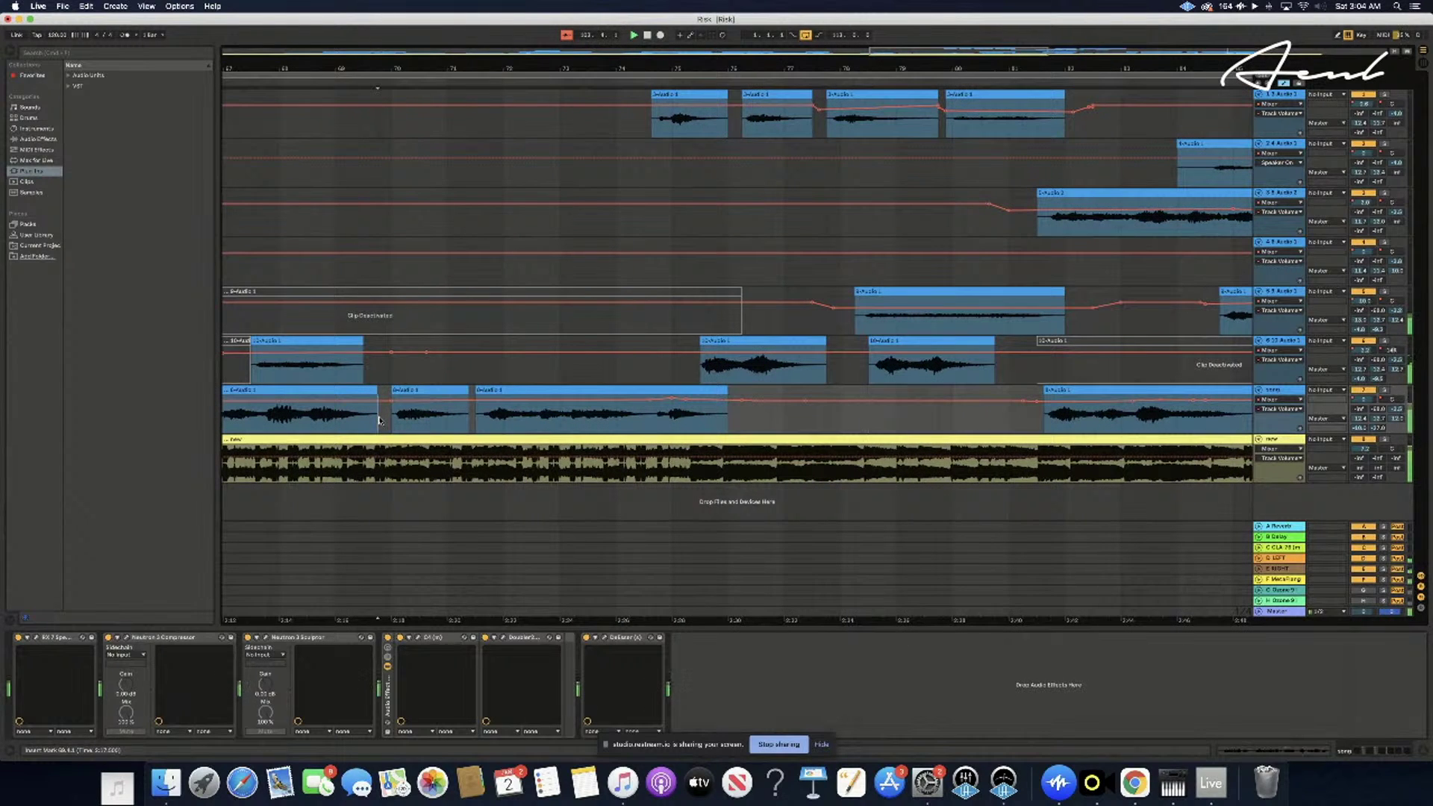
key("minus")
key("minus")
key("minus")
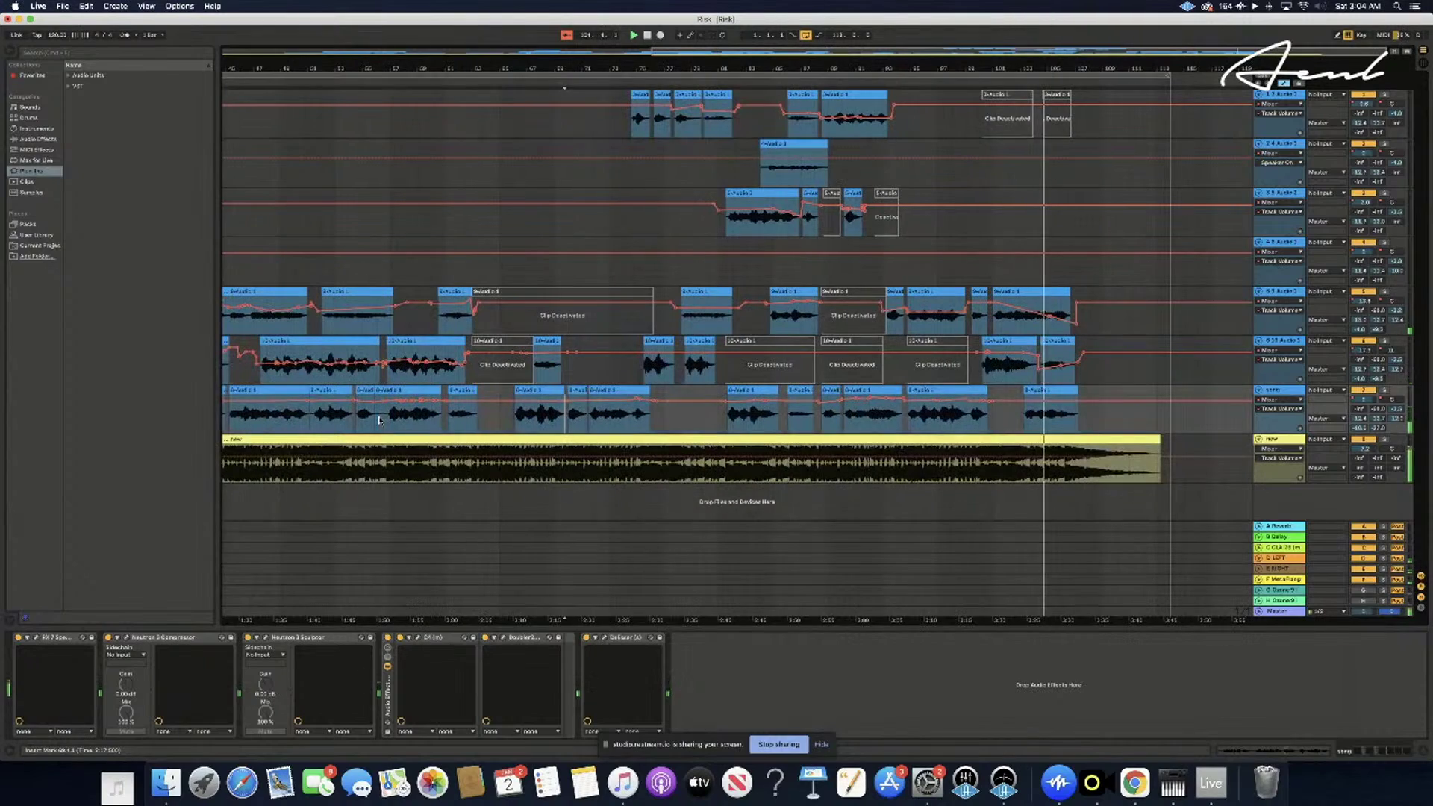
scroll(379, 421, "left", 3)
key("space")
key("space")
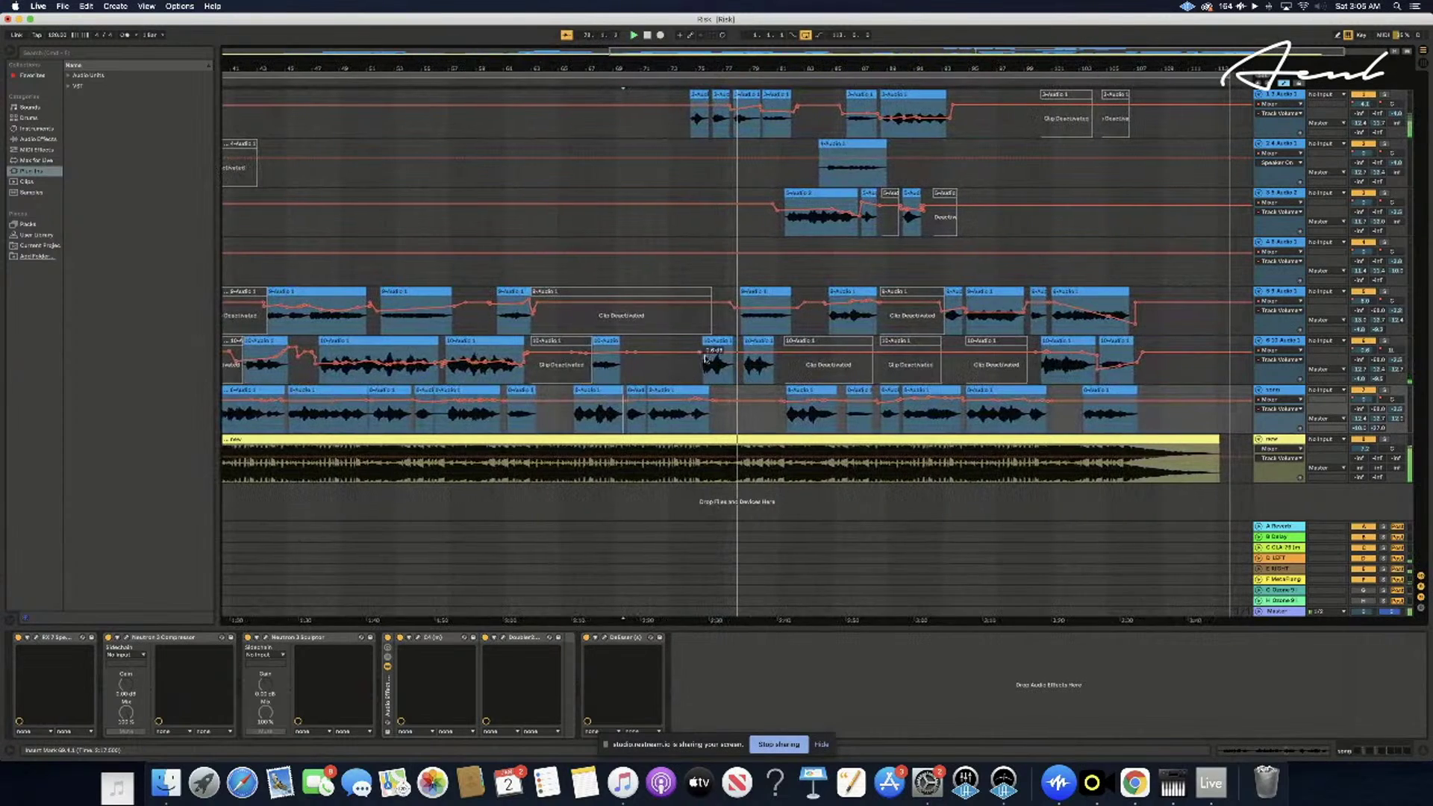
- Set playback to start just before the sixth track's paired clips near bar 75 and examine the top track's volume automation
scroll(711, 368, "right", 1)
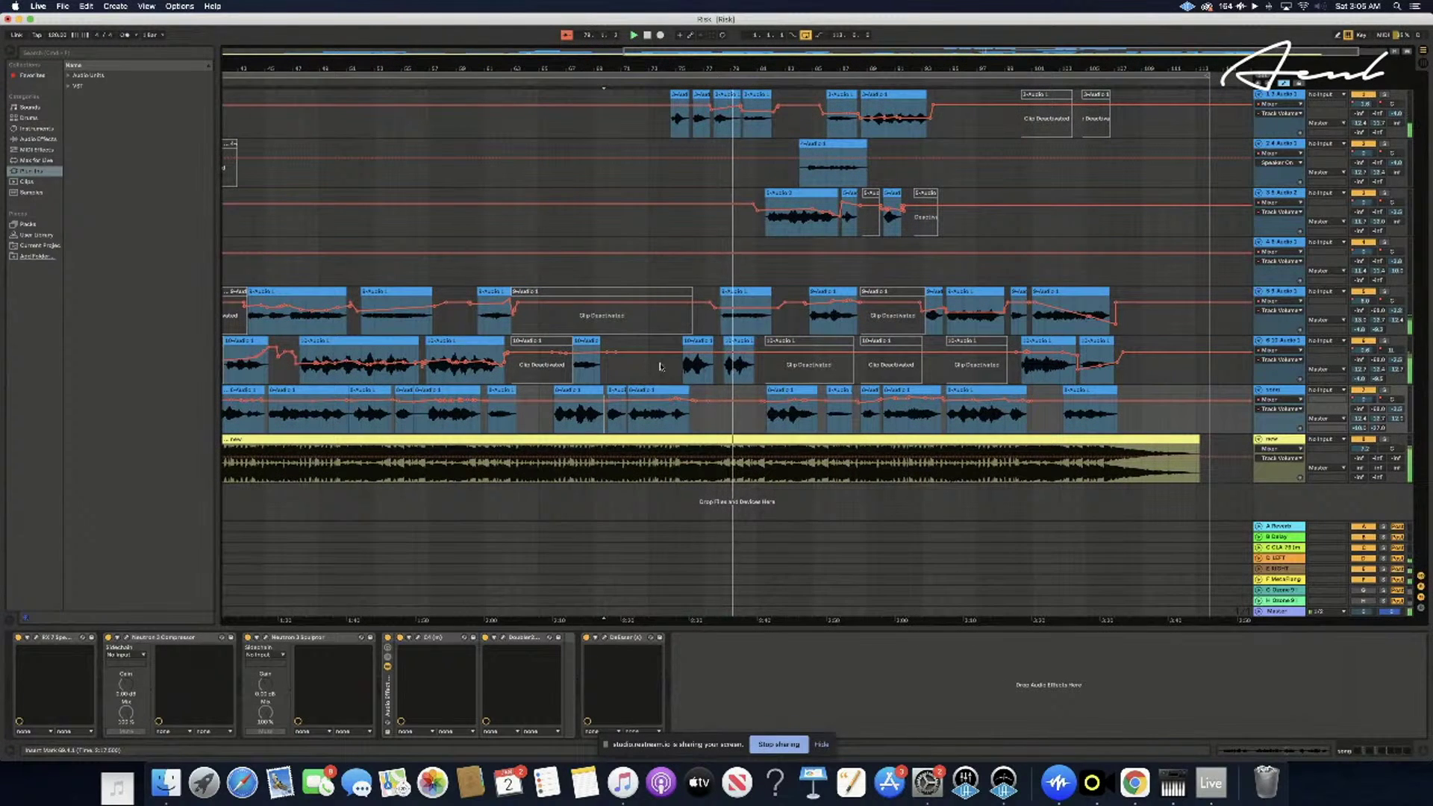
left_click(662, 367)
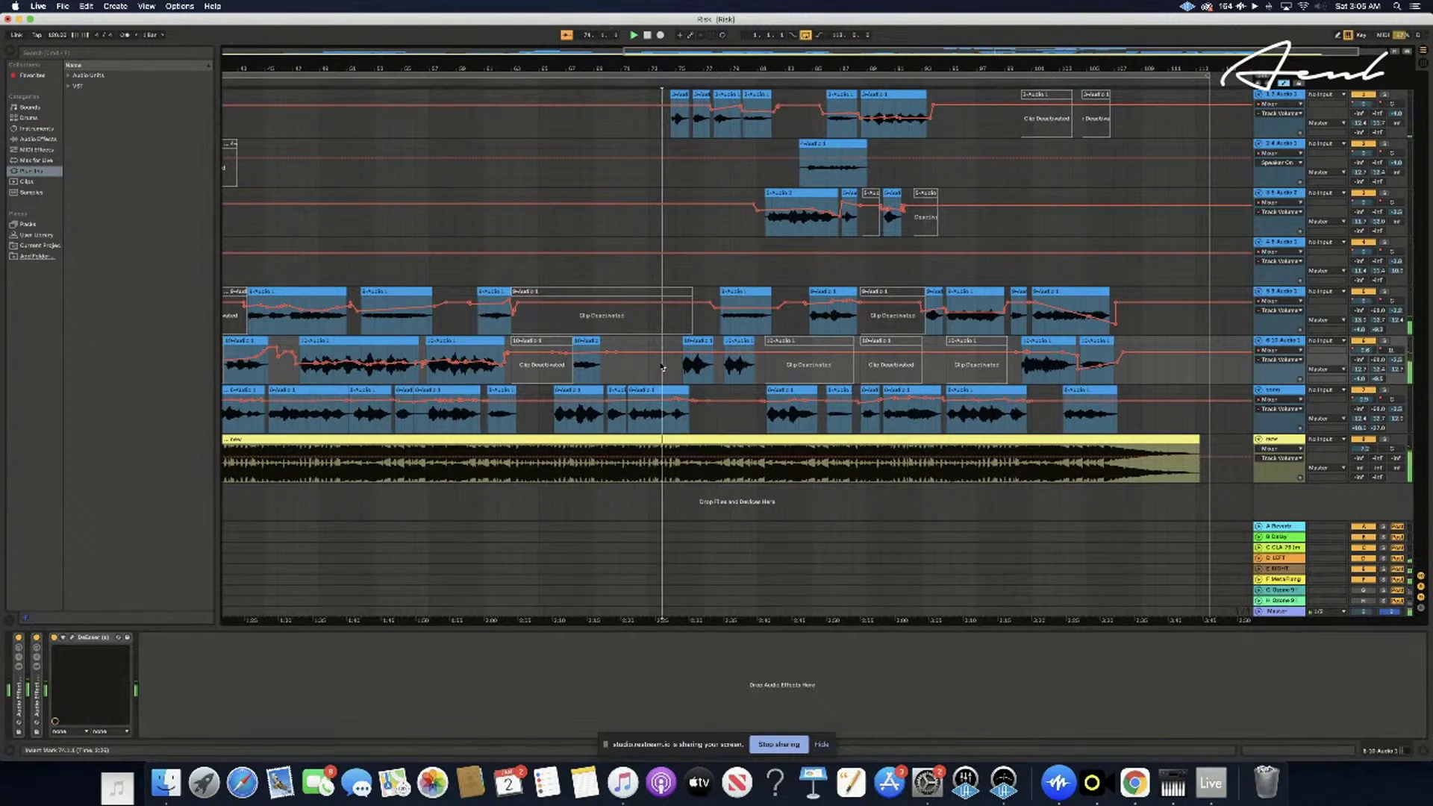
scroll(663, 368, "left", 4)
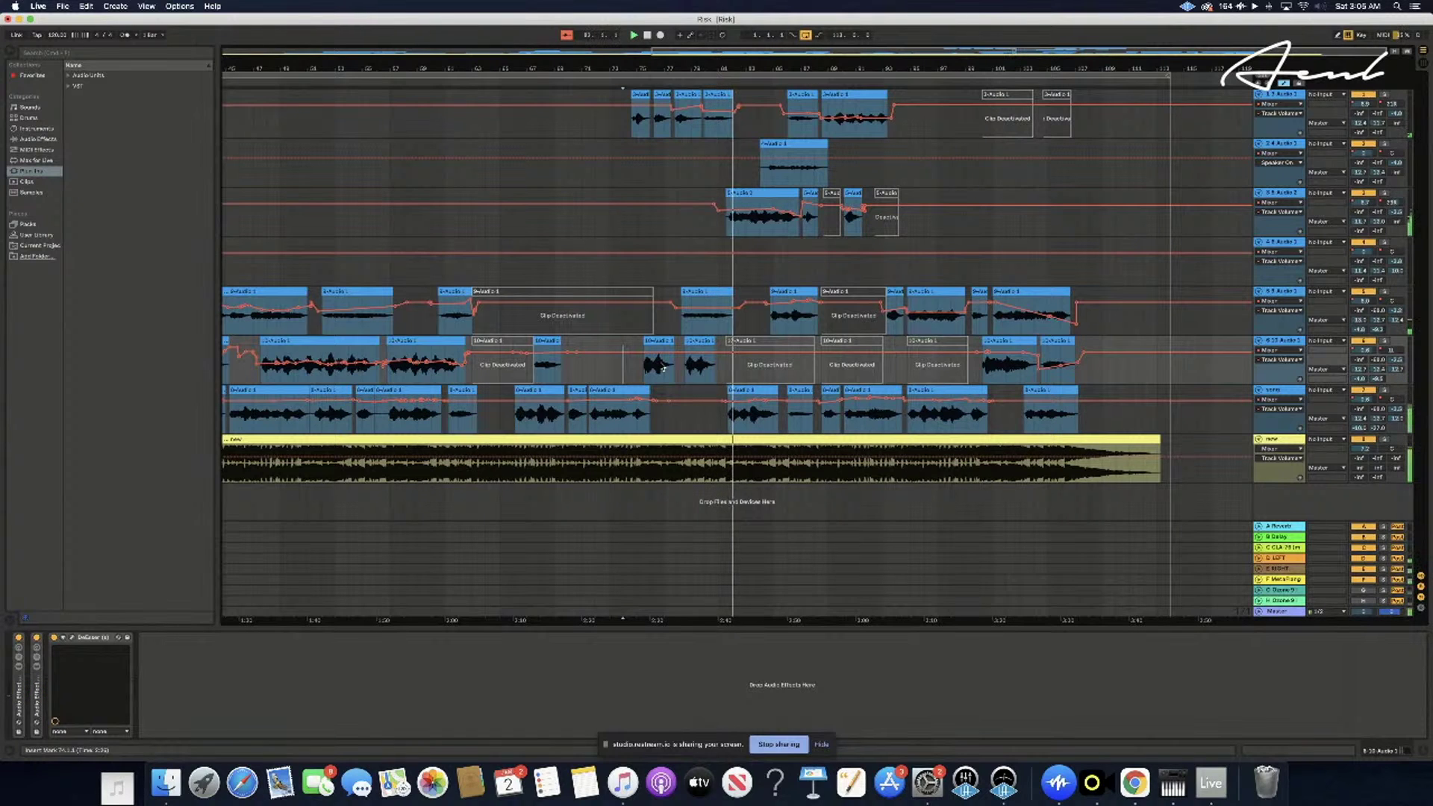
left_click(673, 112)
left_click_drag(673, 113, 675, 116)
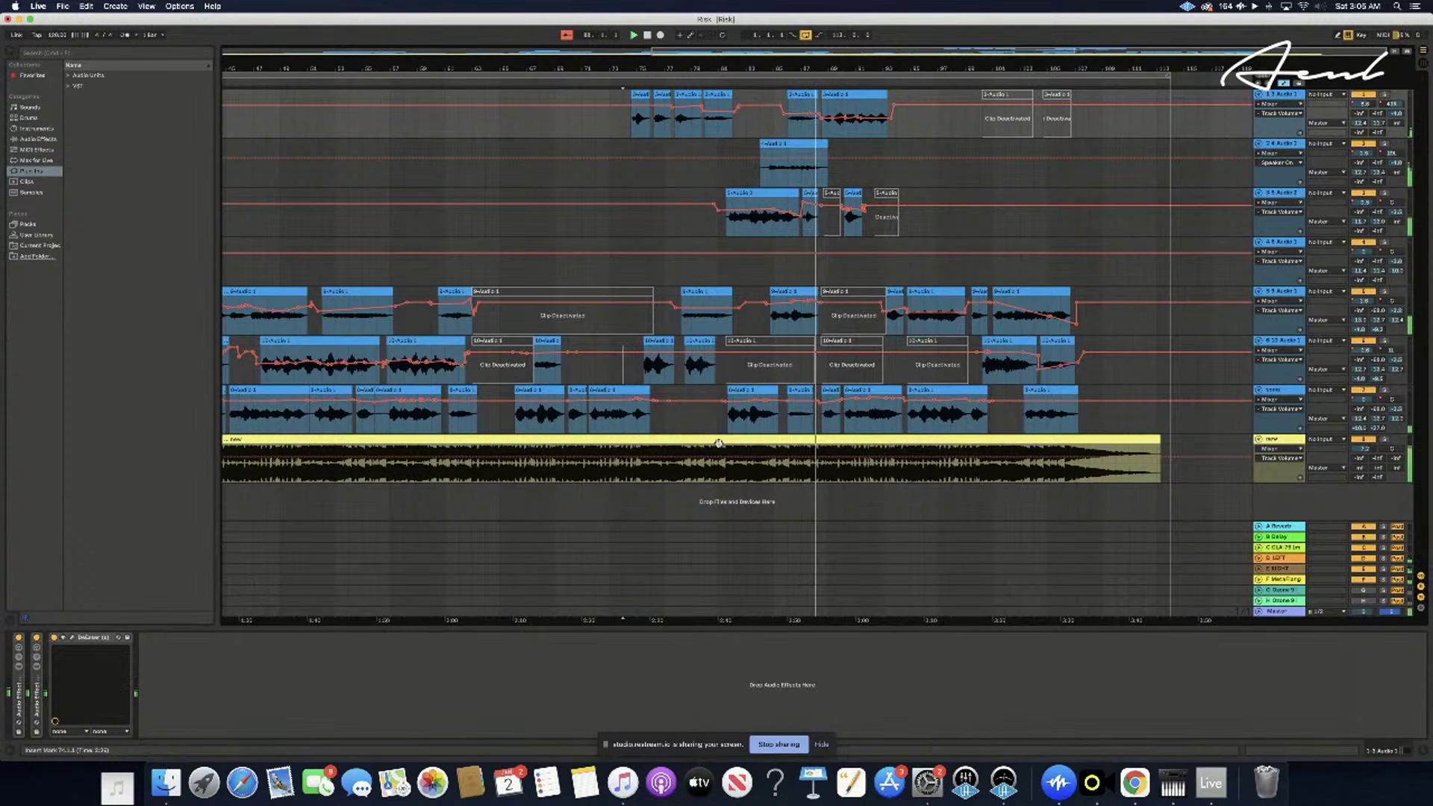
- Place the playback start in the comp track's empty gap near bar 78 and restart playback from there
left_click(704, 415)
left_click(691, 420)
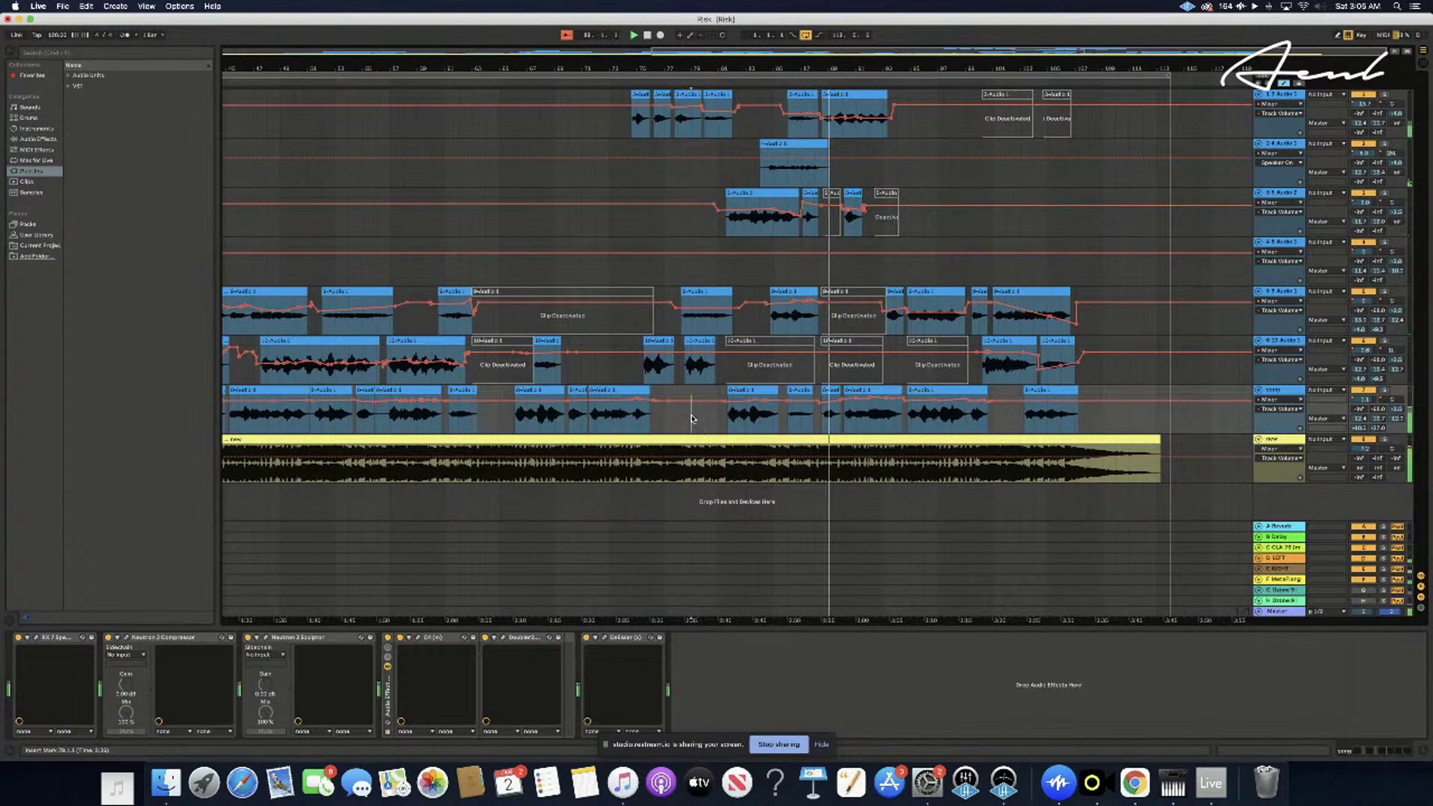
key("space")
key("space")
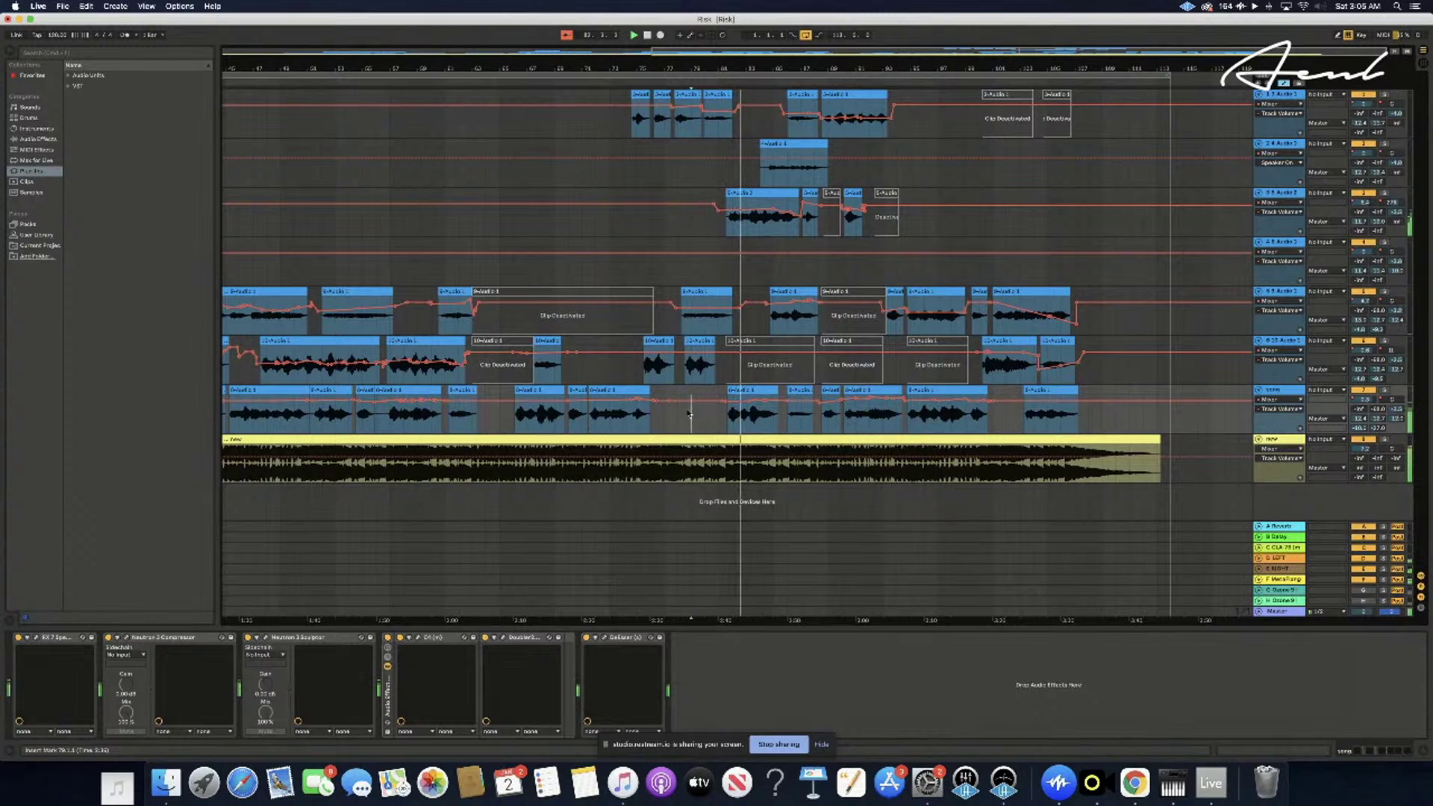
- Check the Multi-Output Device settings in Audio MIDI Setup, return to Live, and replay the passage from the start marker
left_click(1172, 782)
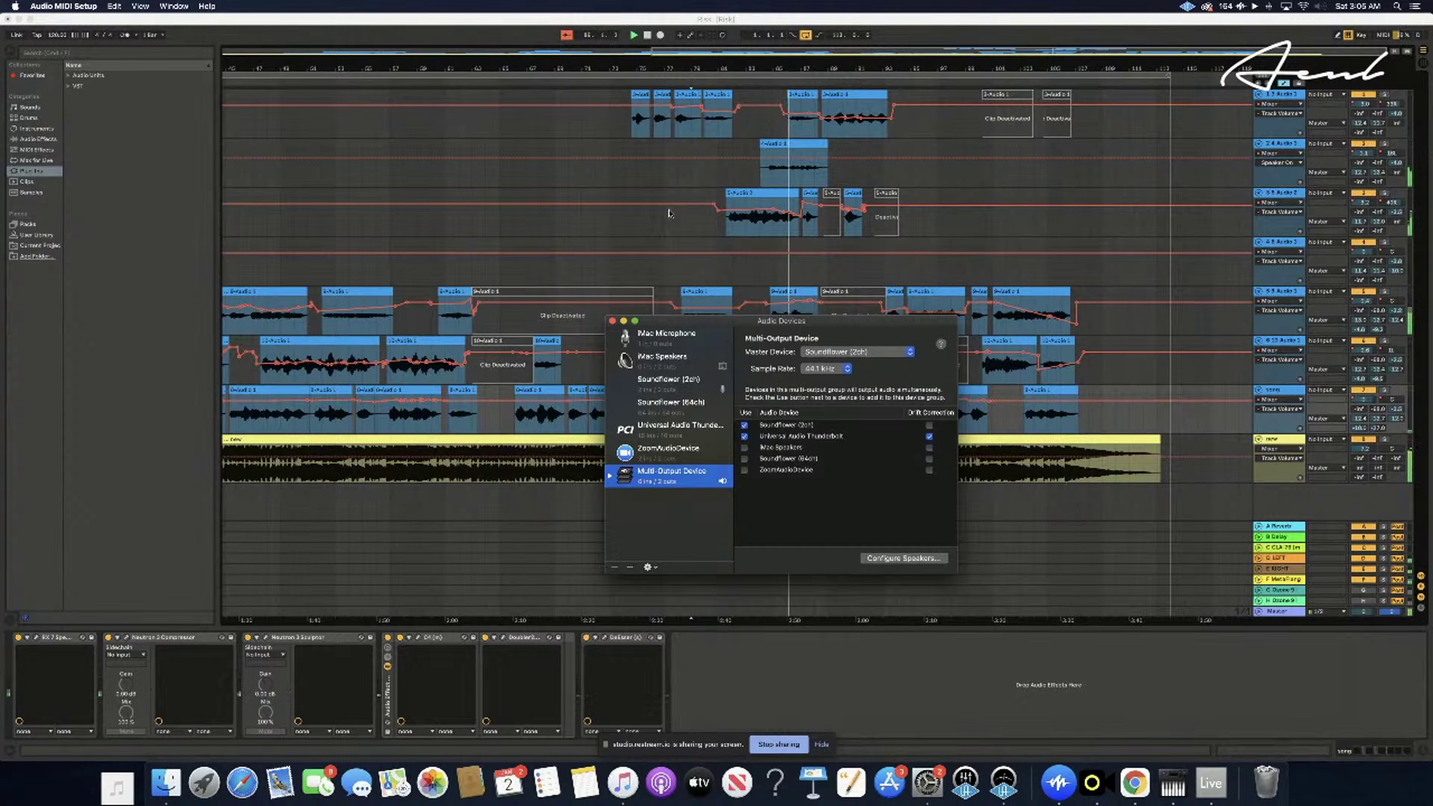
left_click(697, 228)
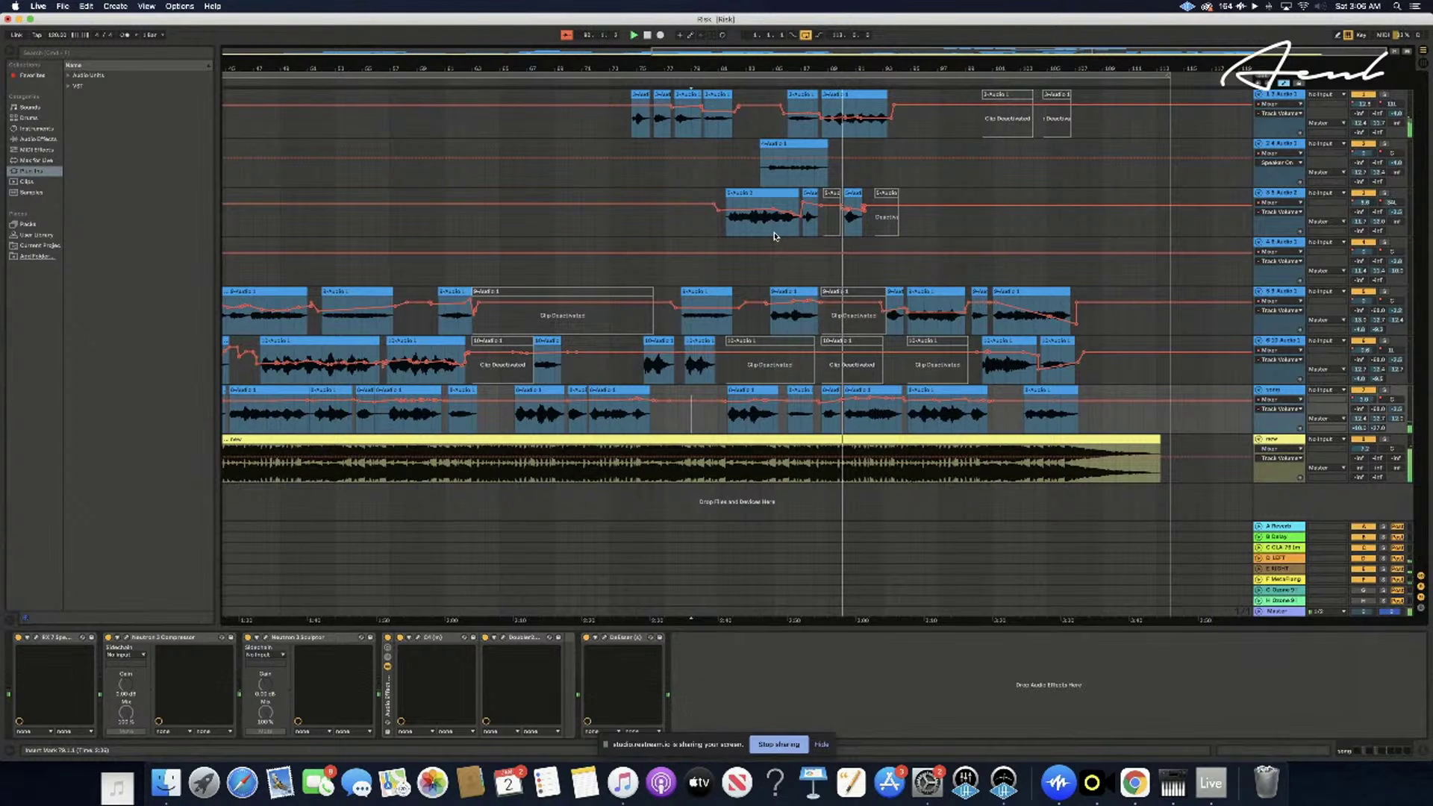
key("space")
key("space")
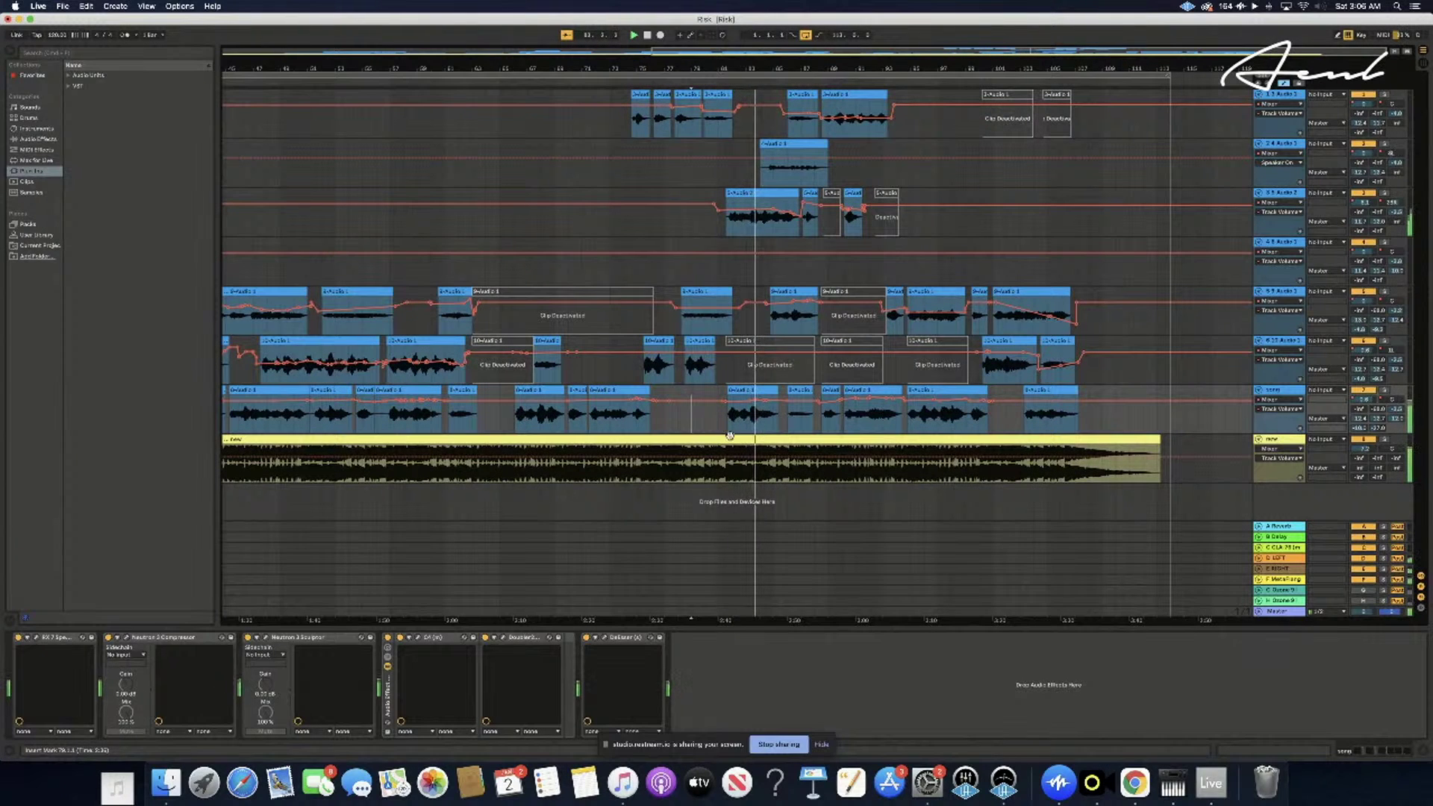
- Replay from just before the comp track's clip near bar 81 and examine the volume automation dip at its start up close
left_click_drag(725, 401, 726, 404)
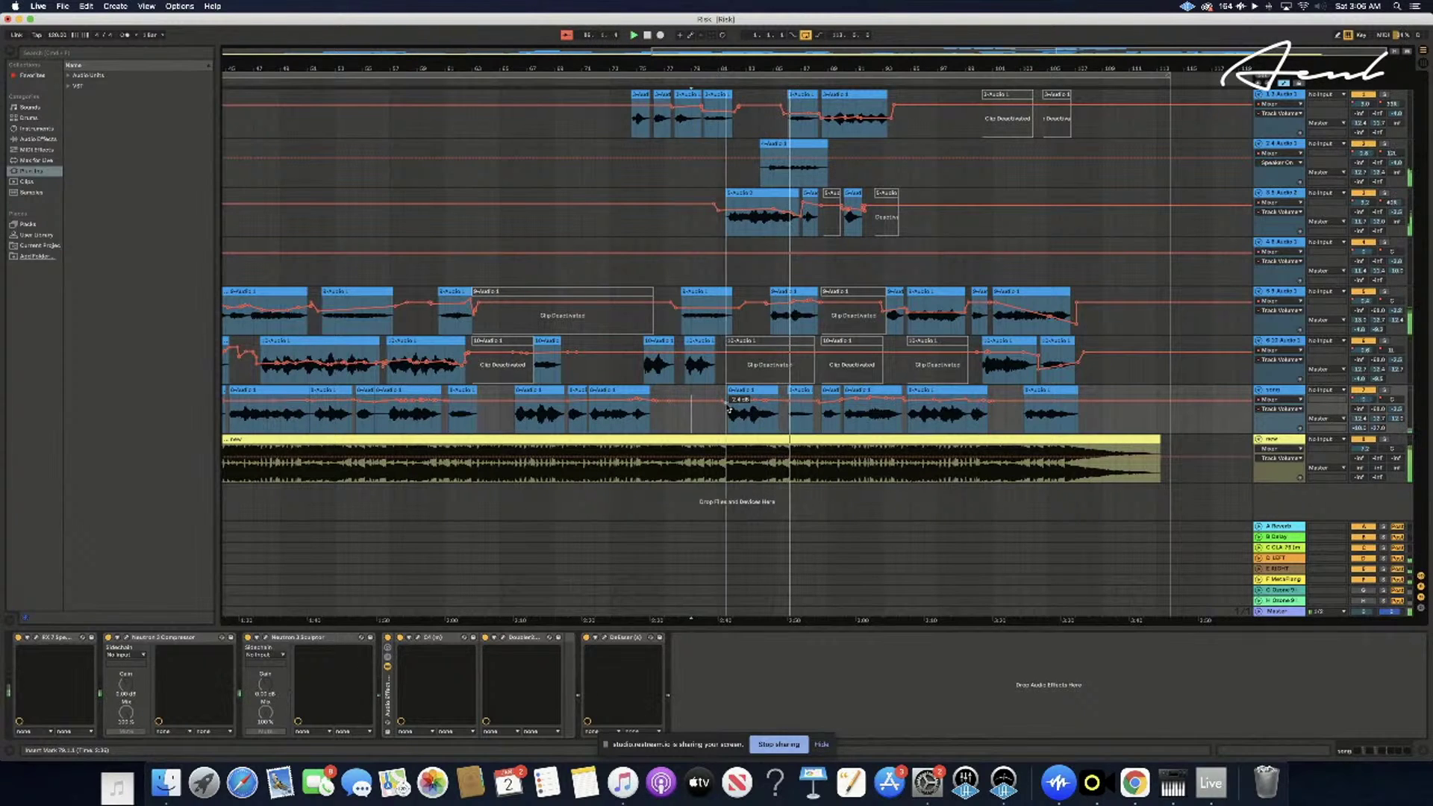
key("space")
key("space")
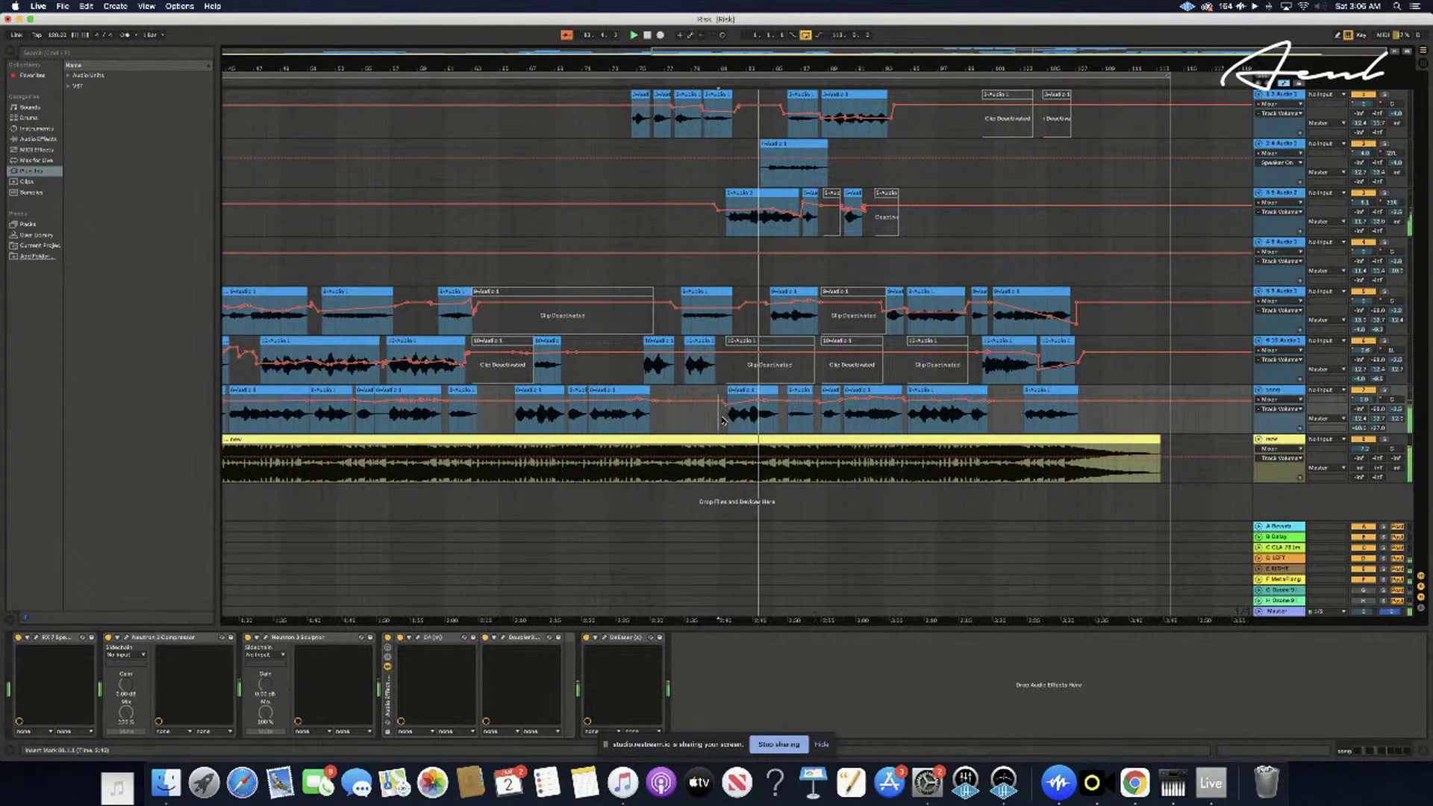
scroll(722, 420, "up", 6)
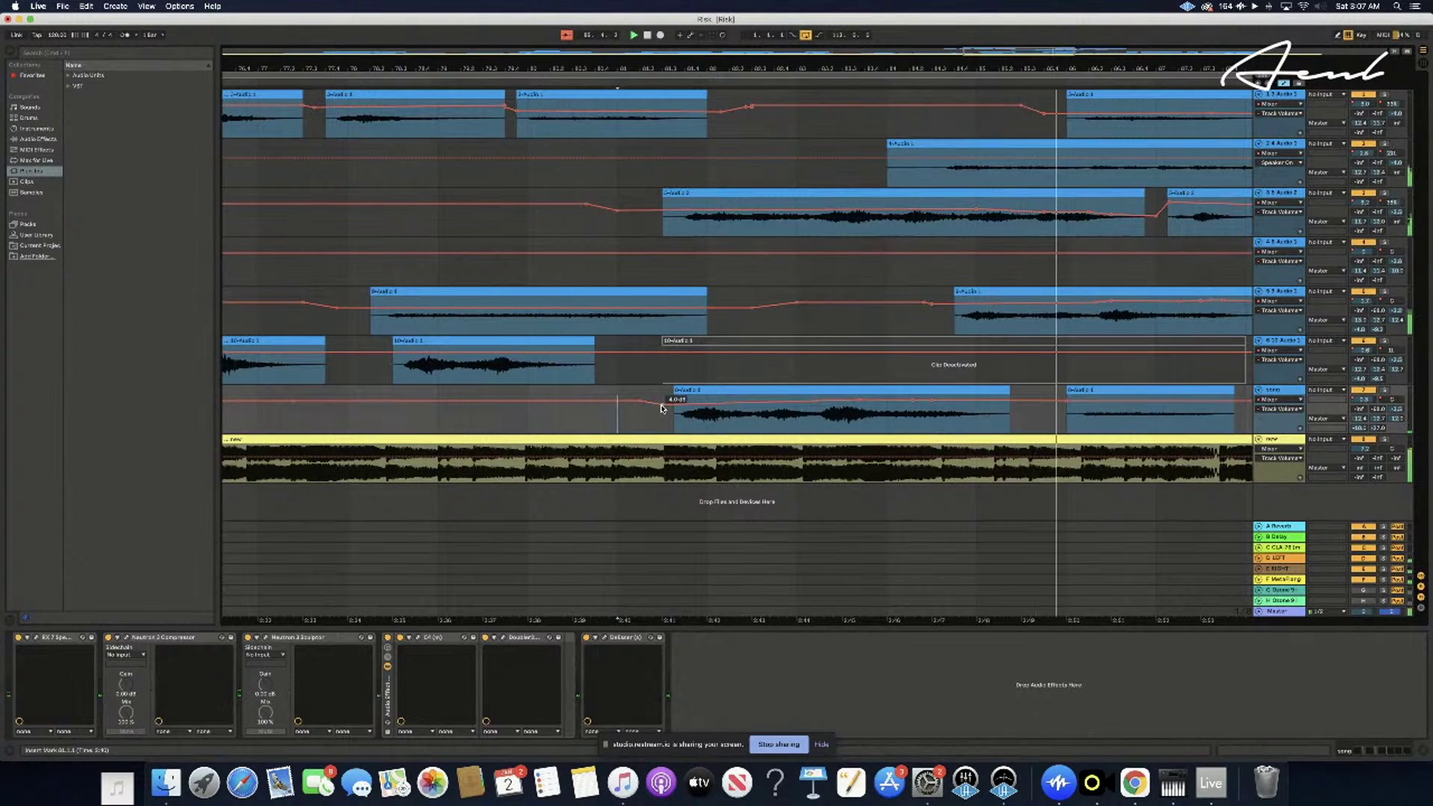
mouse_move(662, 409)
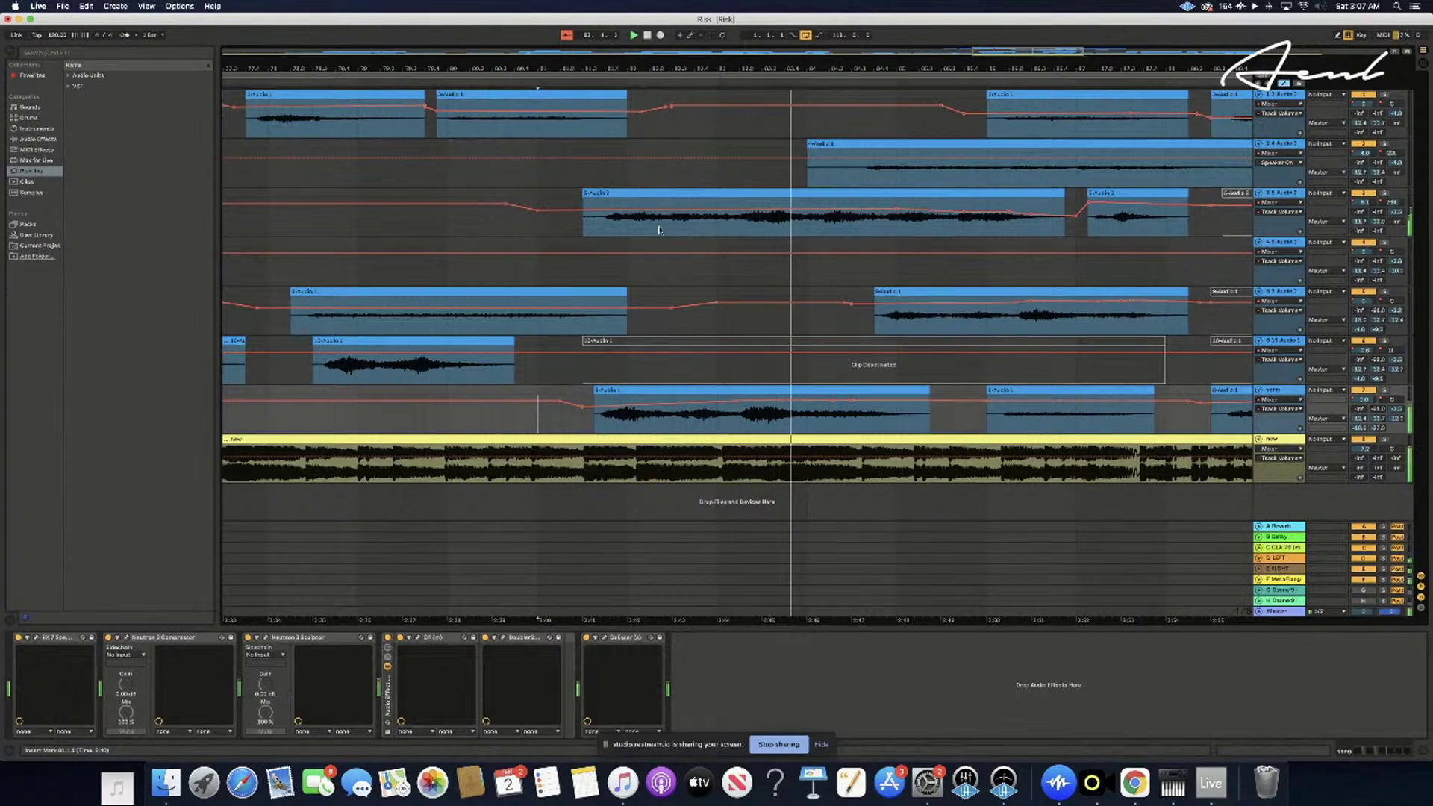
- Examine the volume automation and plug-in chains of the third, fifth and comp vocal tracks around bars 80 to 90 during playback
left_click(537, 215)
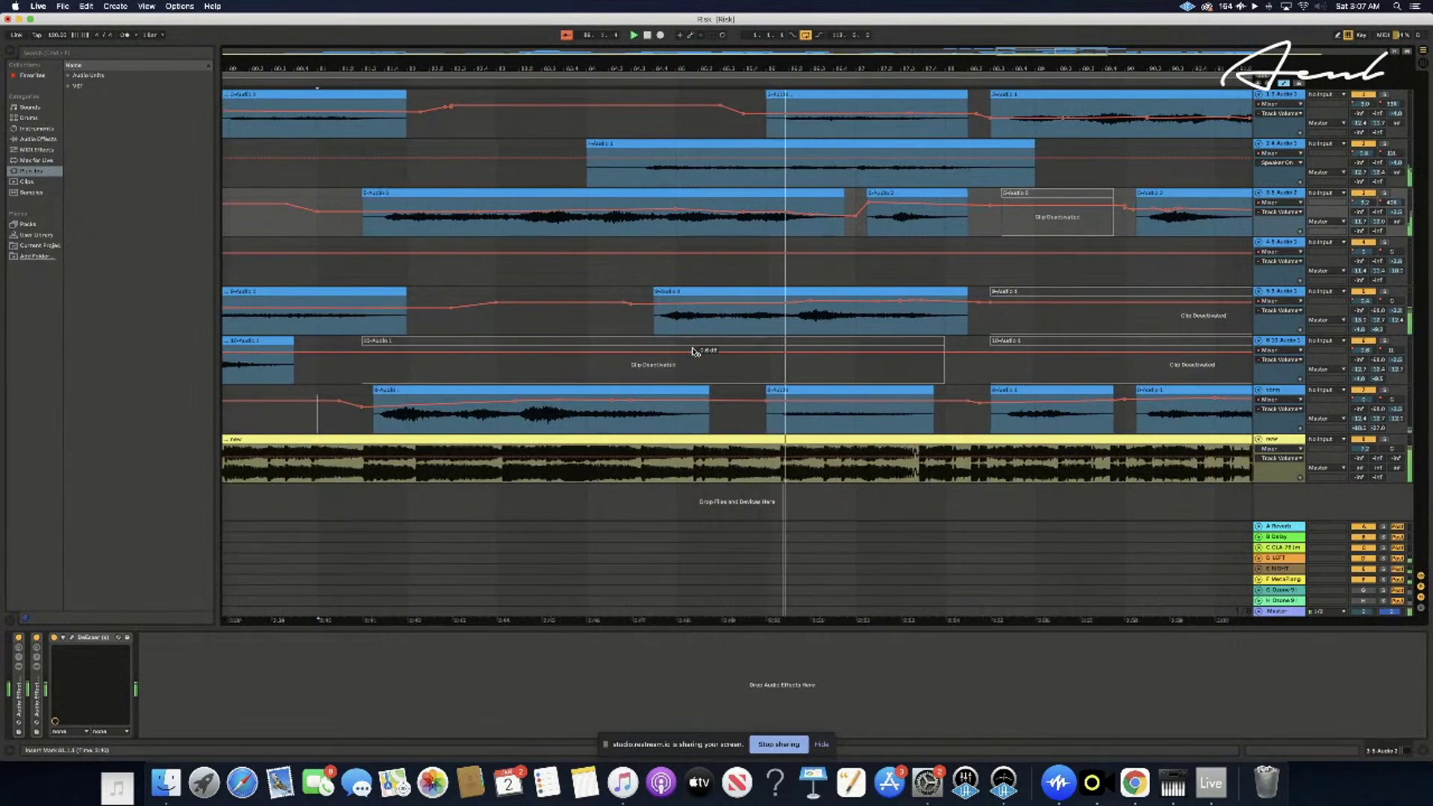
left_click(685, 304)
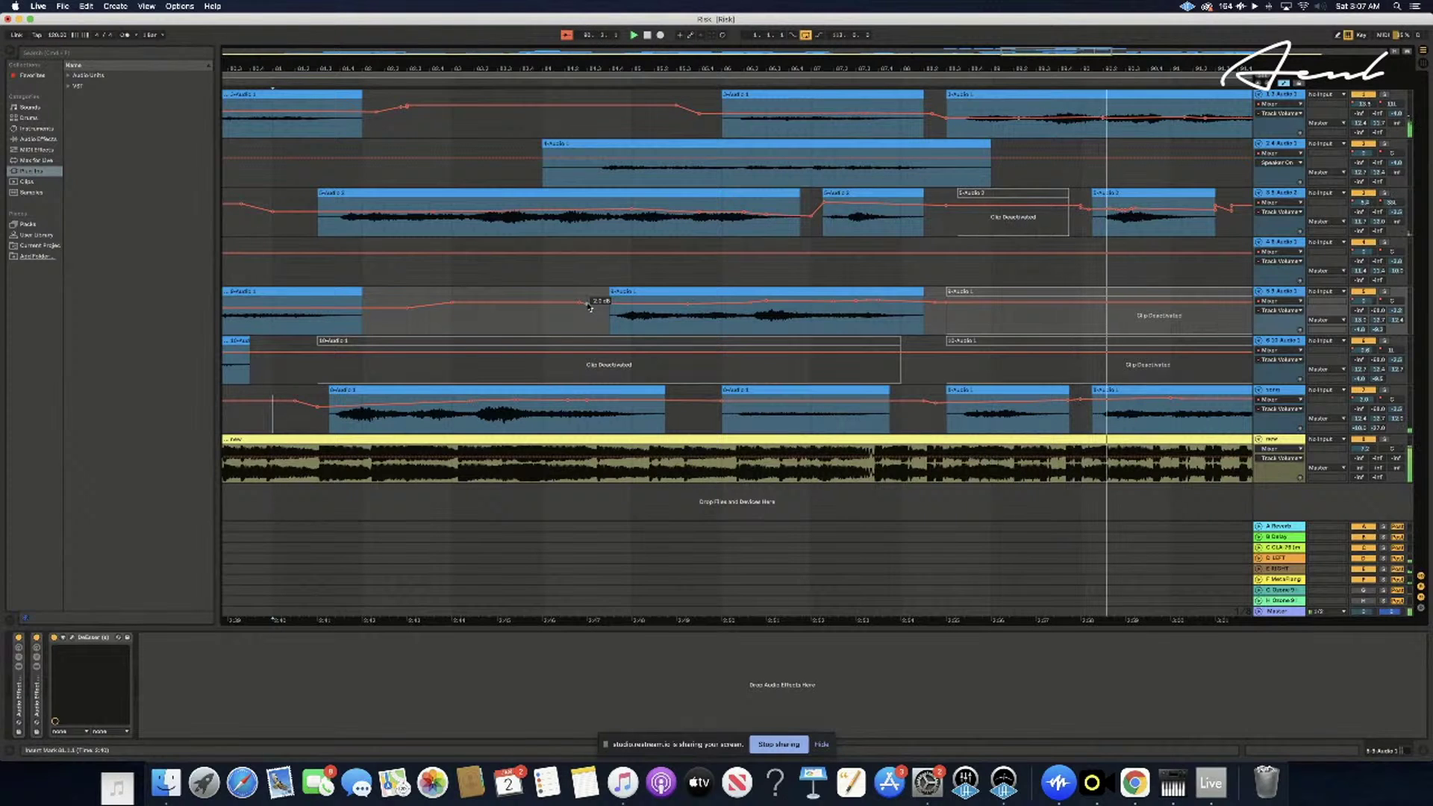
left_click_drag(588, 304, 588, 307)
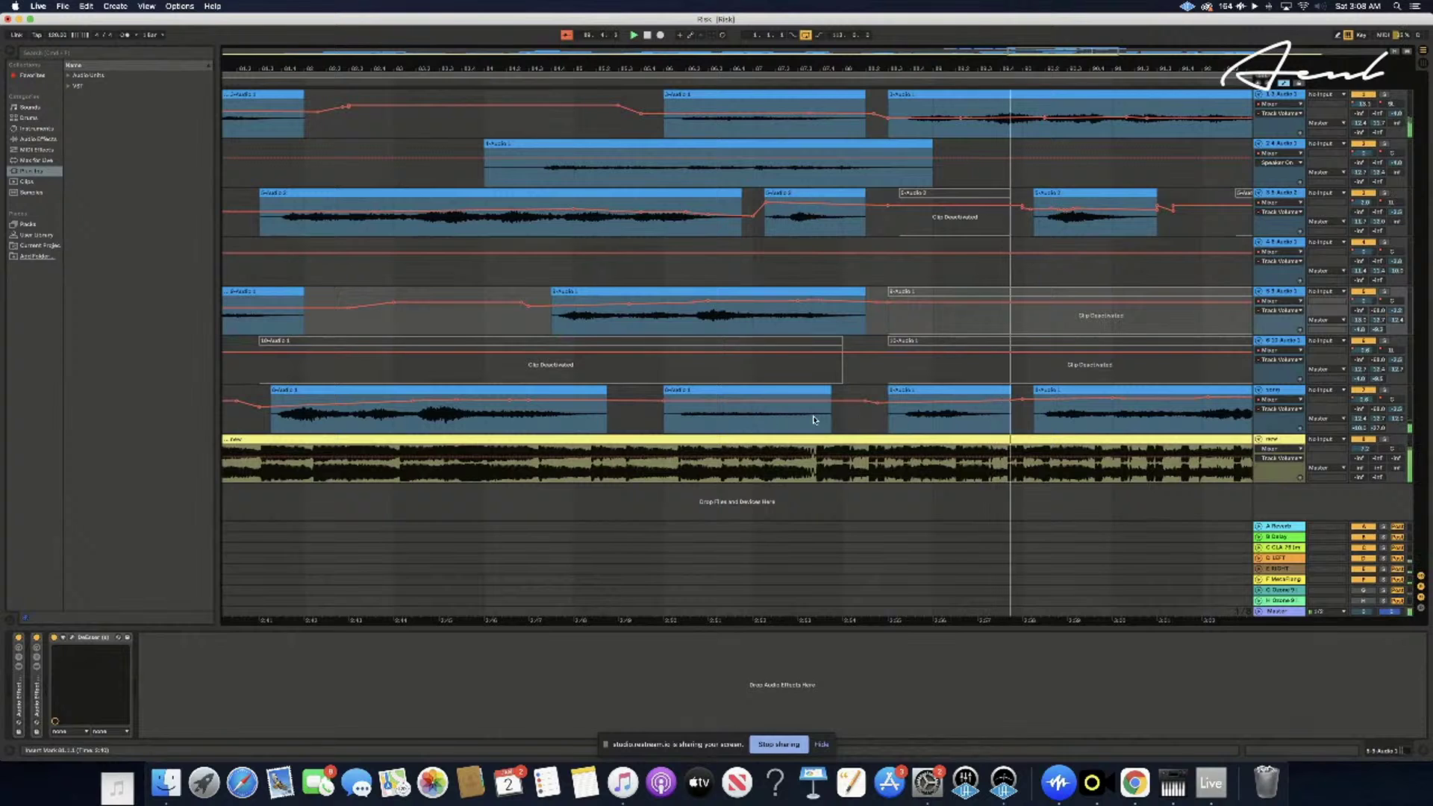
left_click(761, 402)
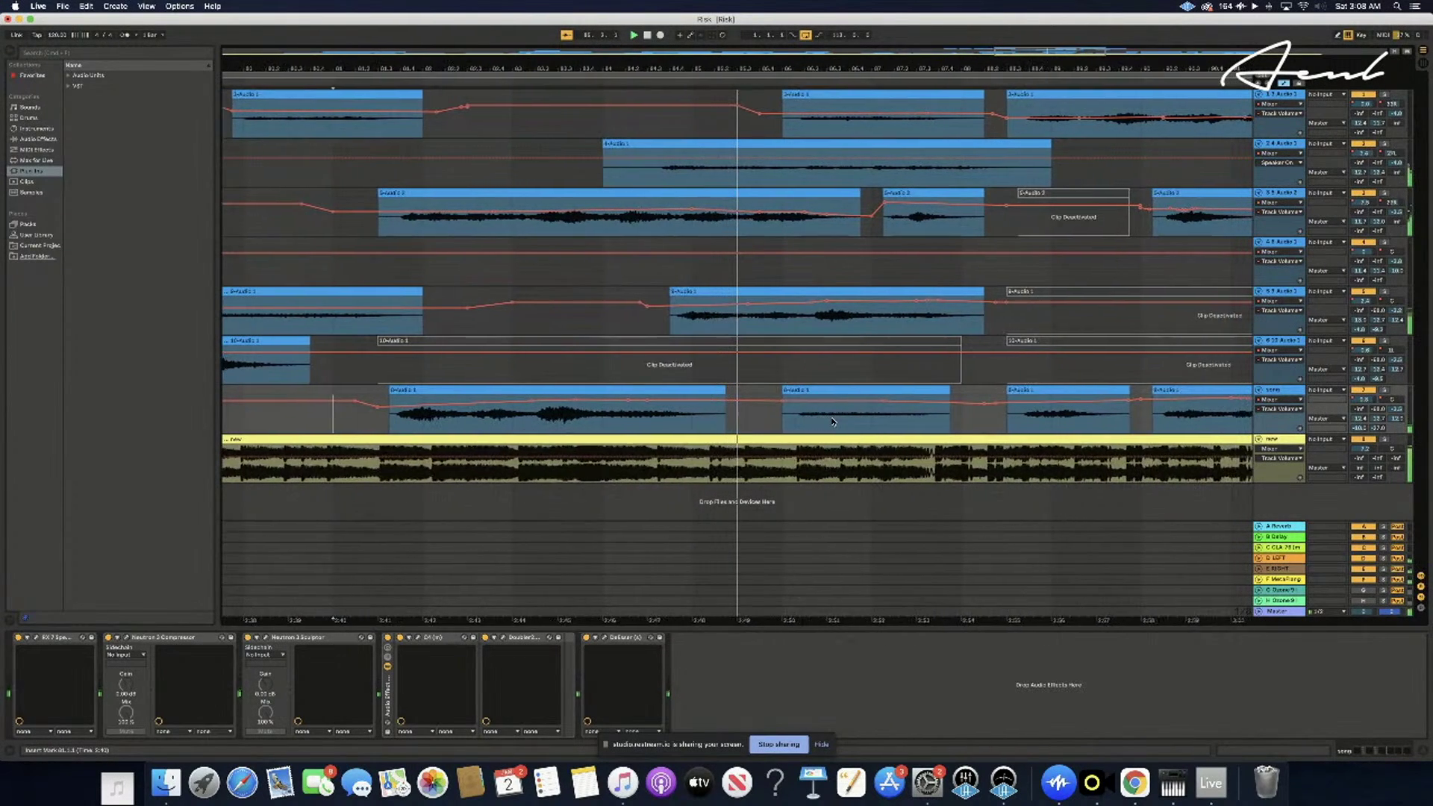
scroll(834, 421, "left", 3)
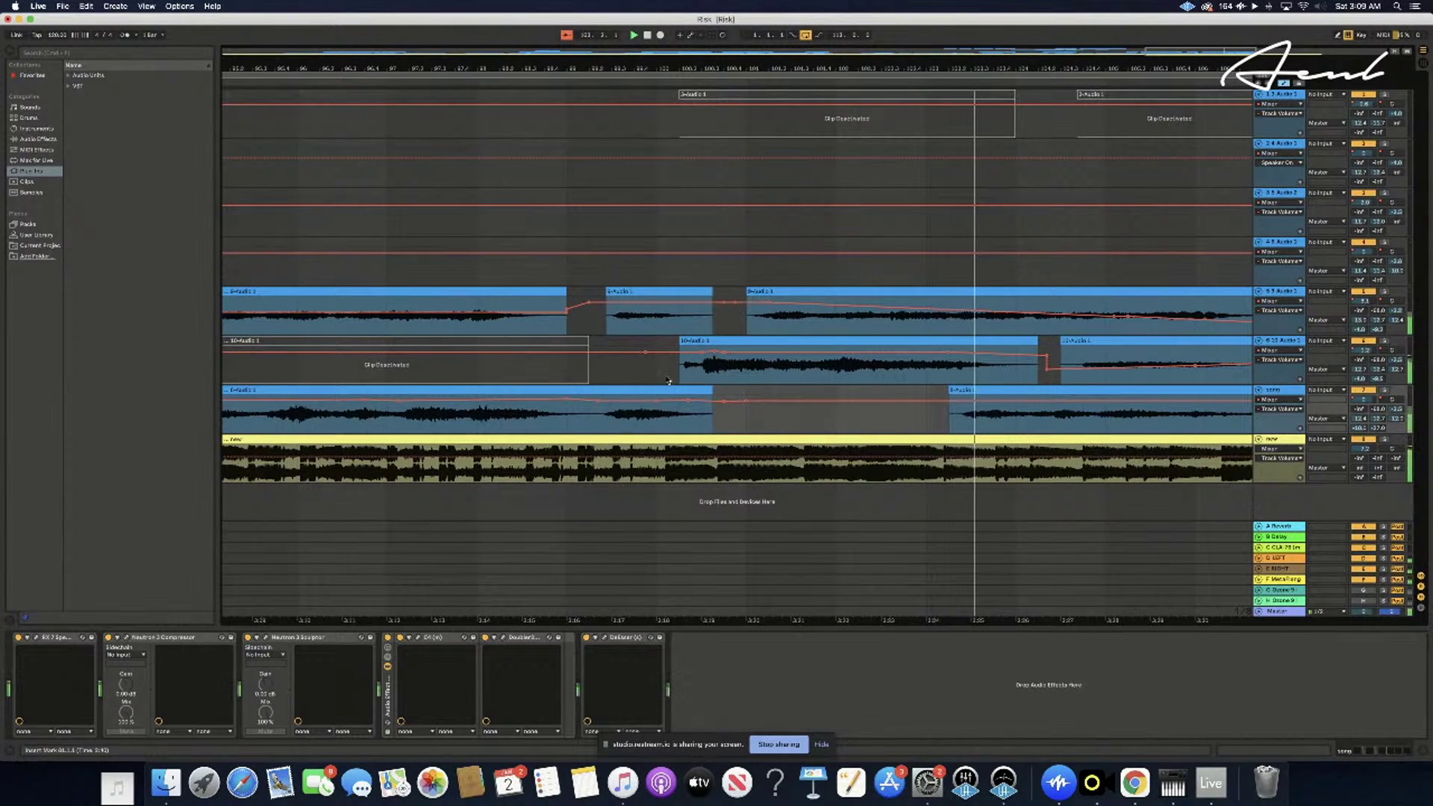
- Highlight the volume automation fade across the fifth vocal track's last clip, from just before the clip to the end of the fade
left_click(601, 375)
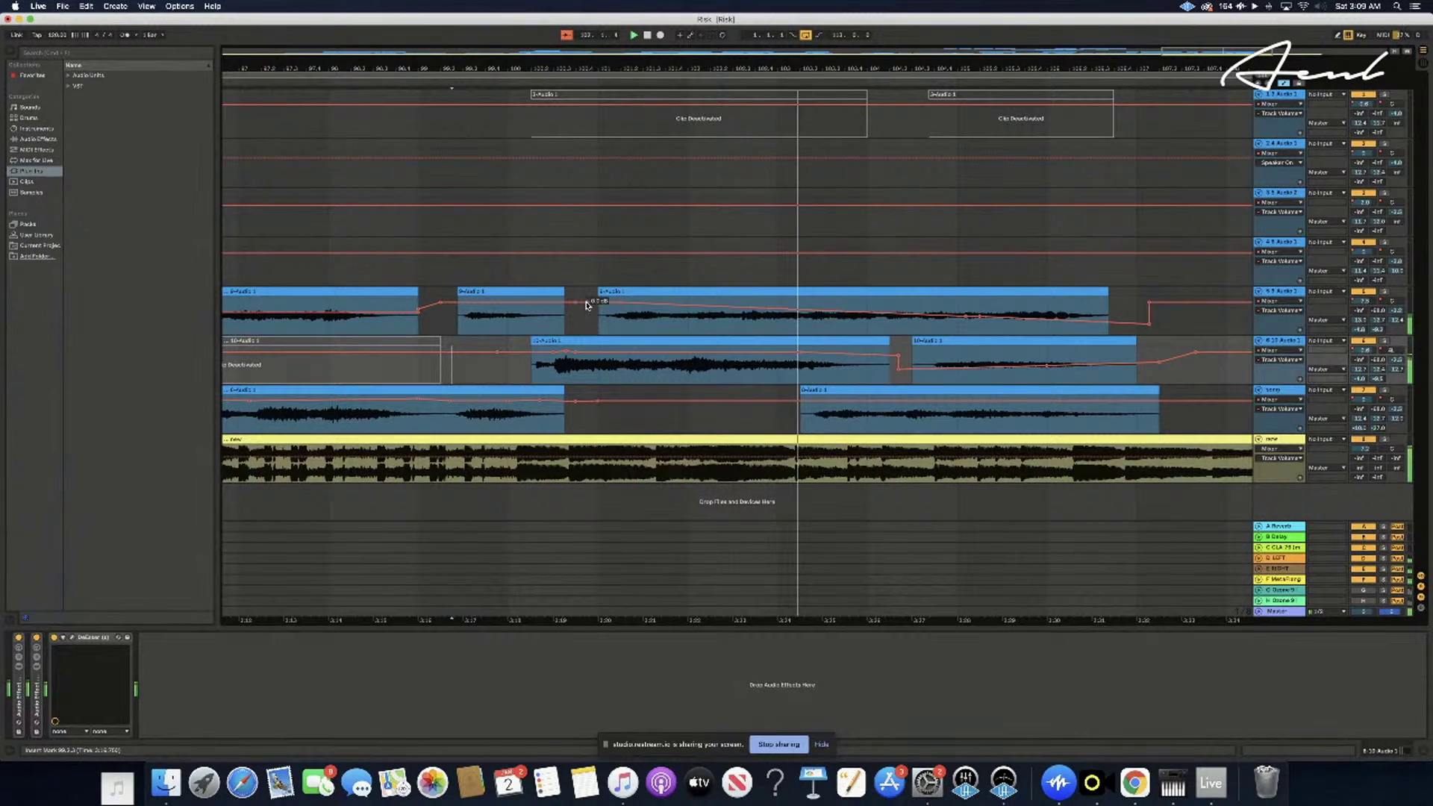
left_click(587, 305)
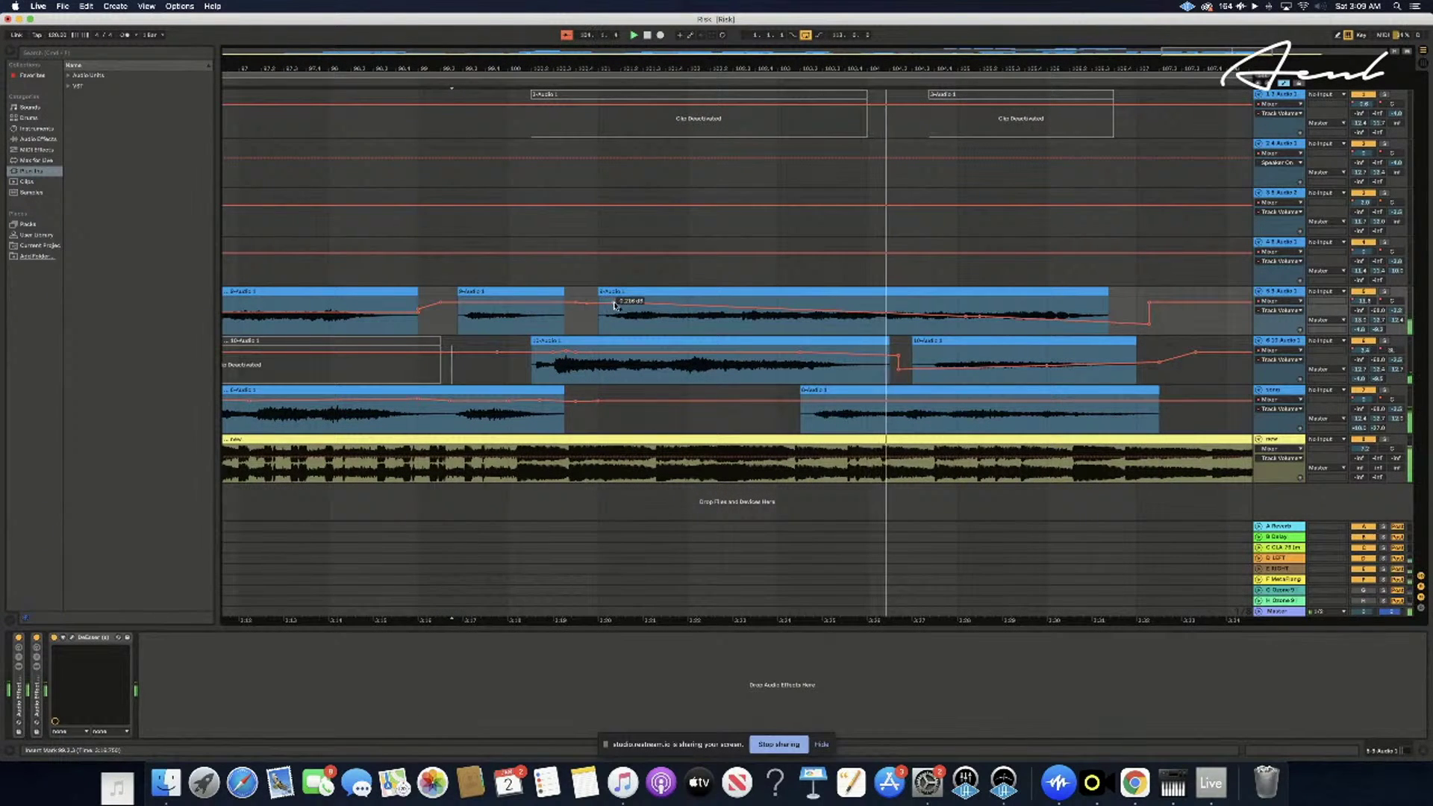
left_click_drag(586, 325, 1164, 324)
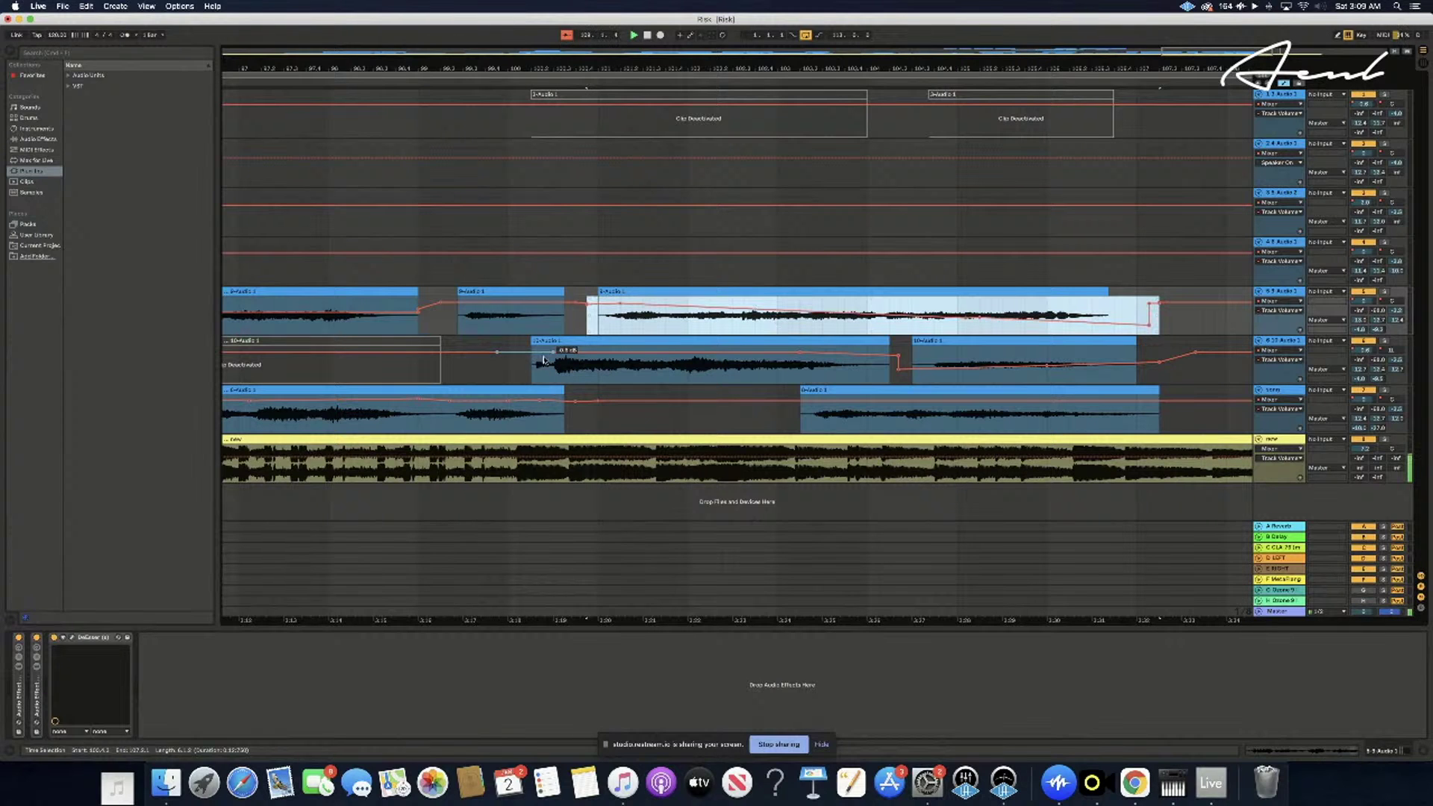
- Replay from just before the fifth vocal track's last clip, then from the gap after the sixth track's deactivated clip
left_click(588, 329)
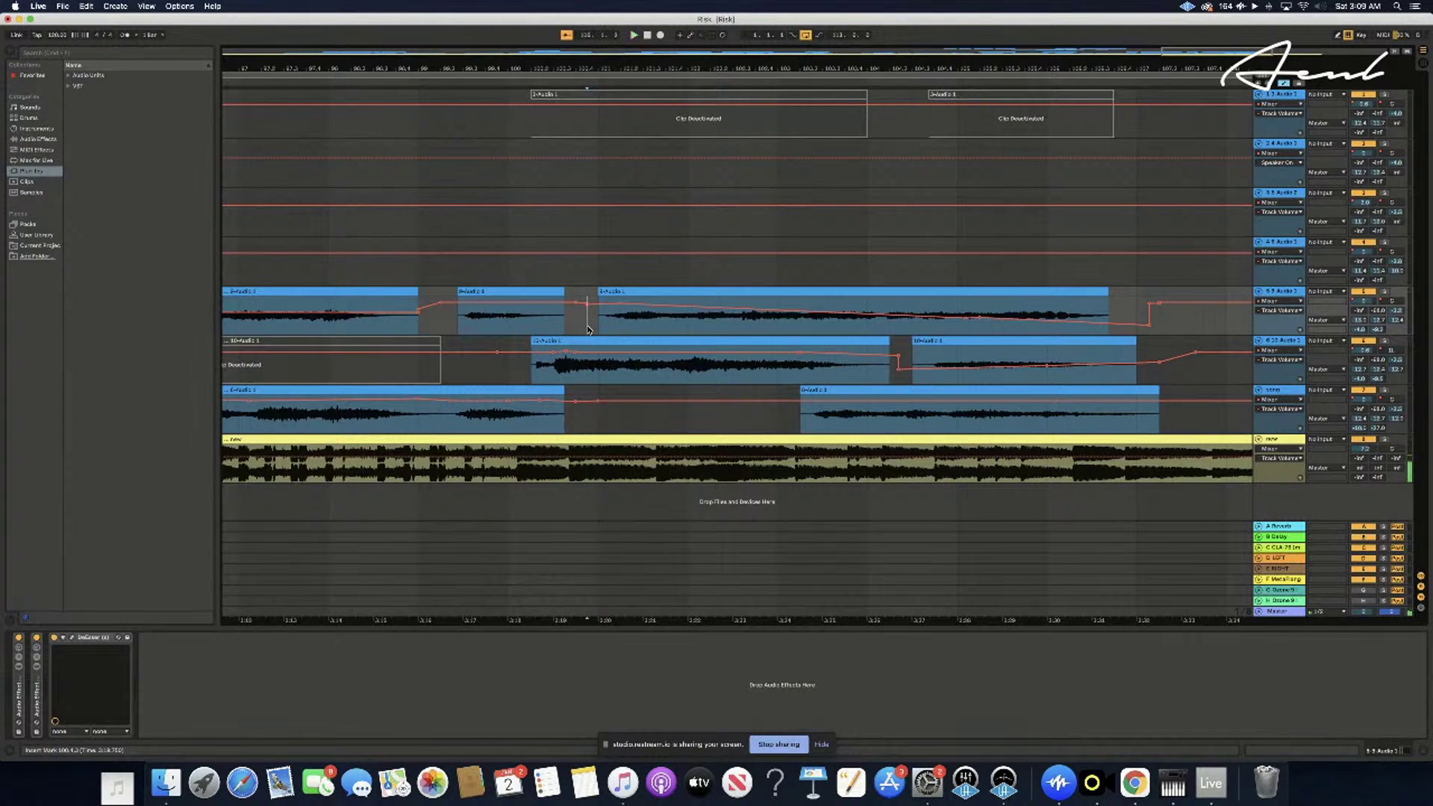
key("space")
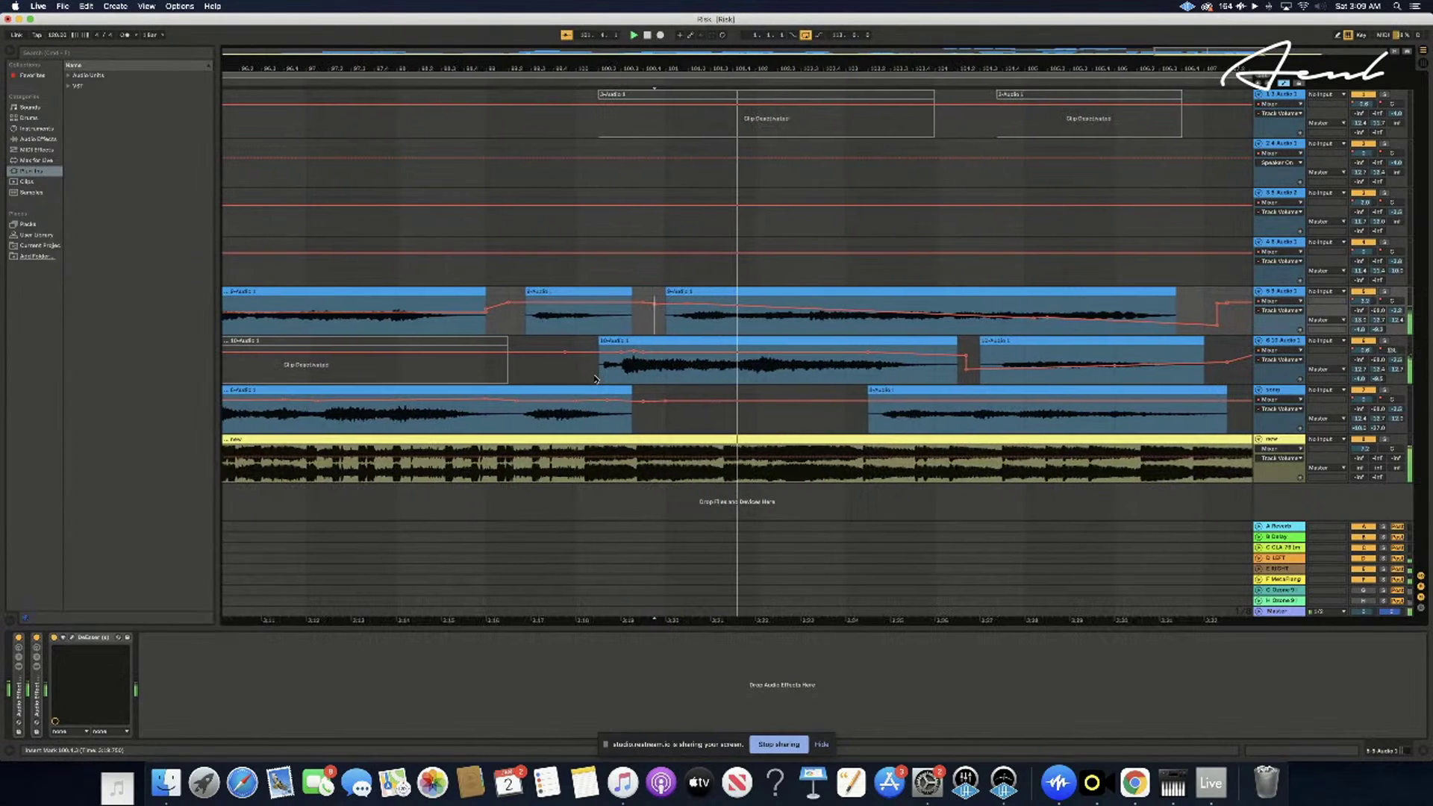
left_click(588, 364)
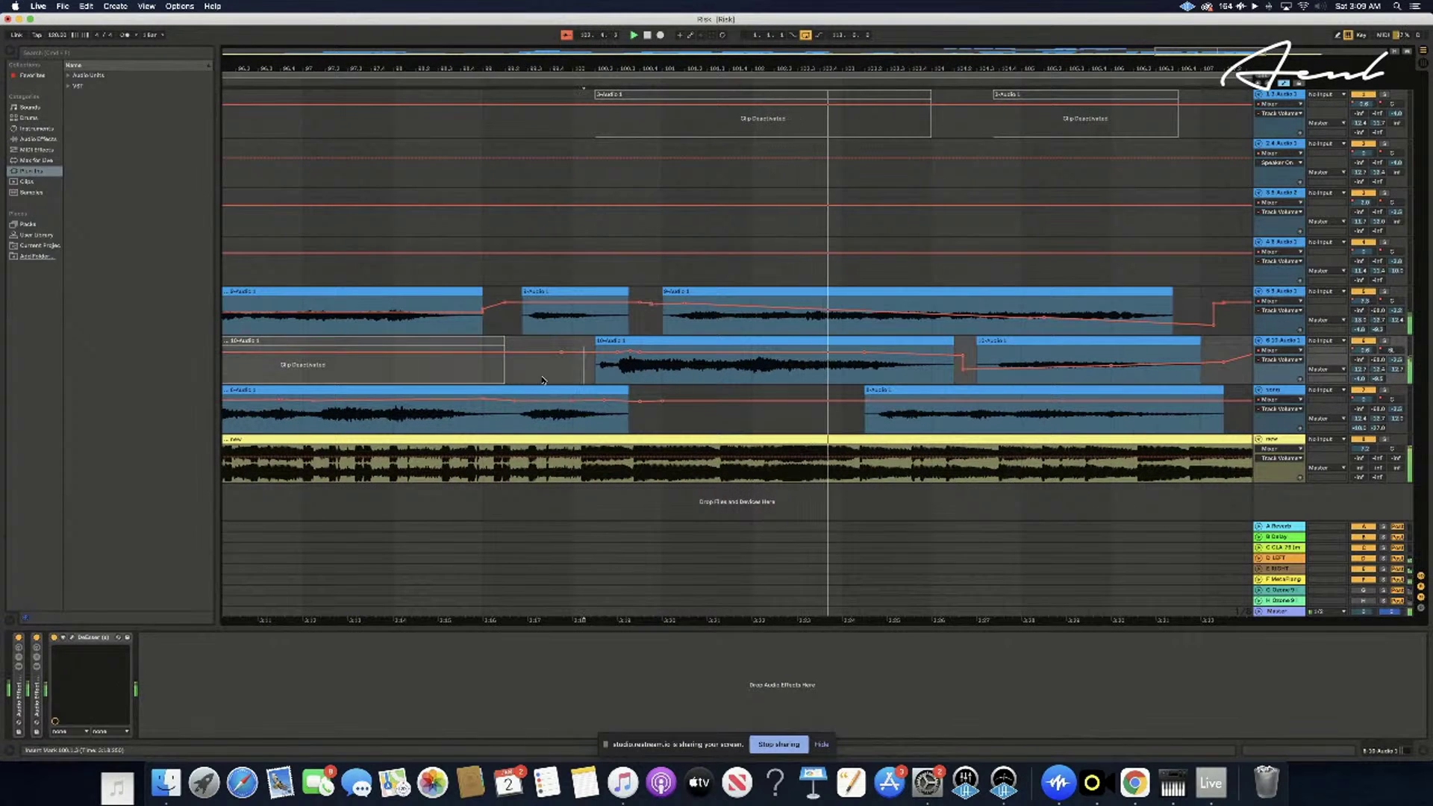
left_click(515, 371)
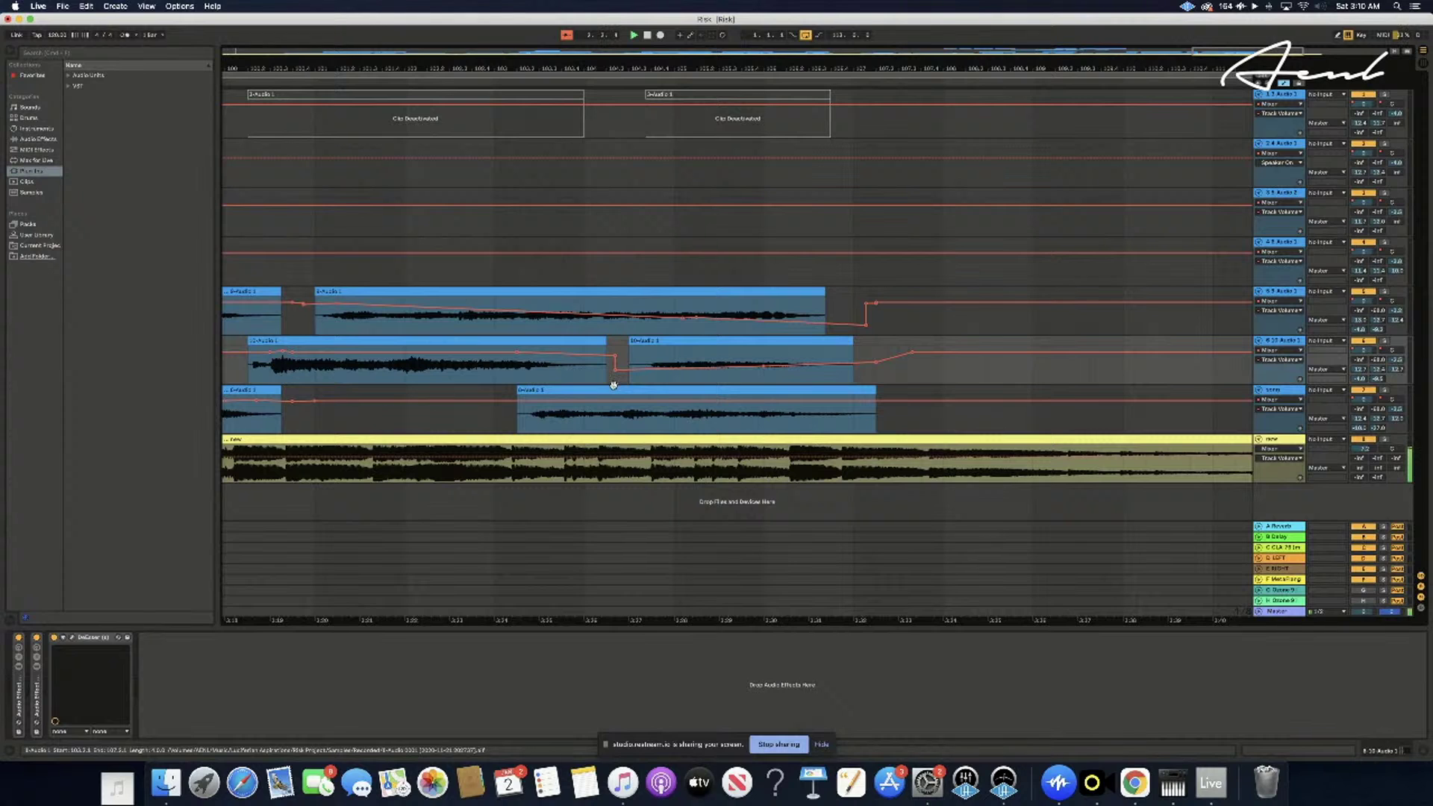
- Stop playback in the comp track's last clip, return to the song's beginning and check the Multi-Output Device in Audio MIDI Setup
left_click(685, 424)
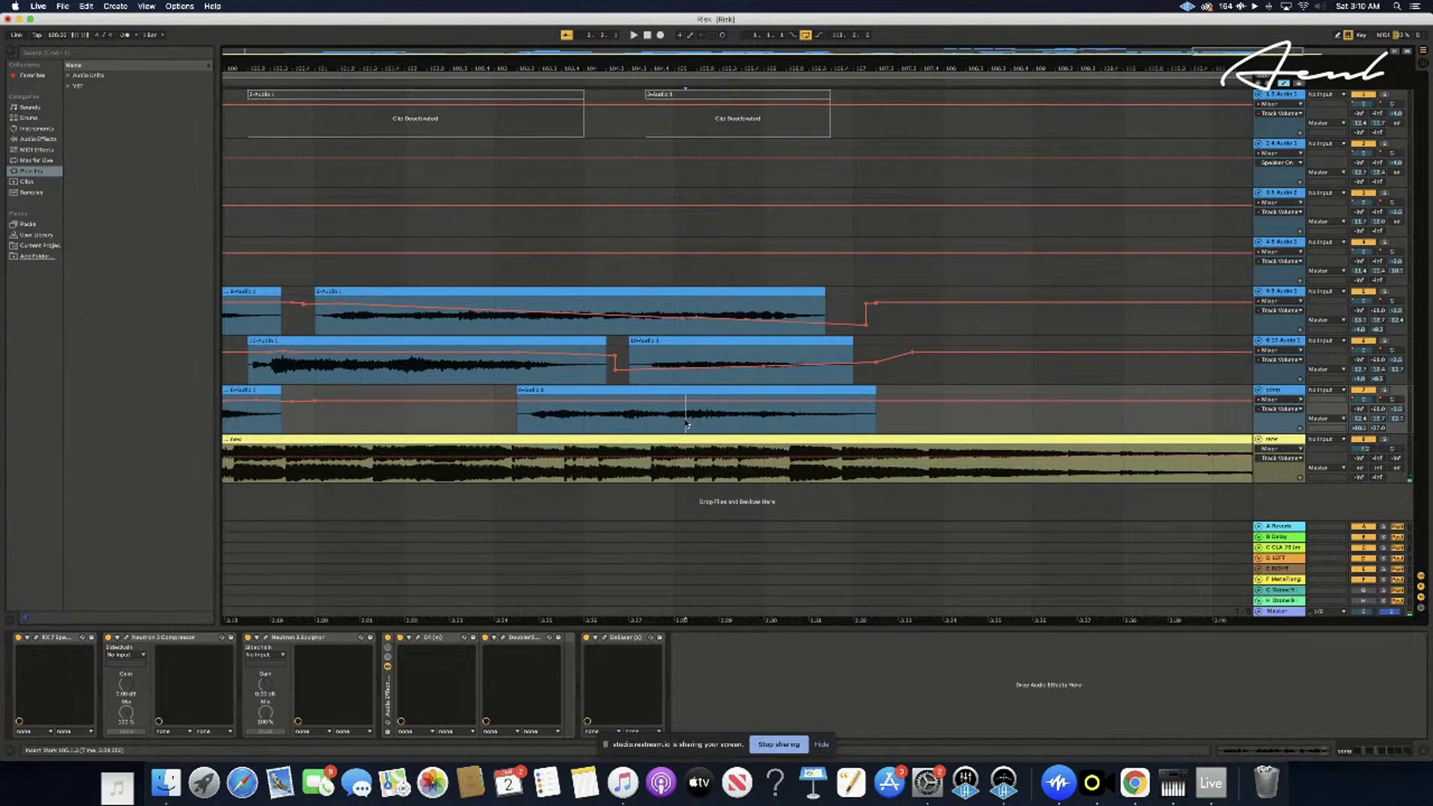
scroll(686, 424, "left", 15)
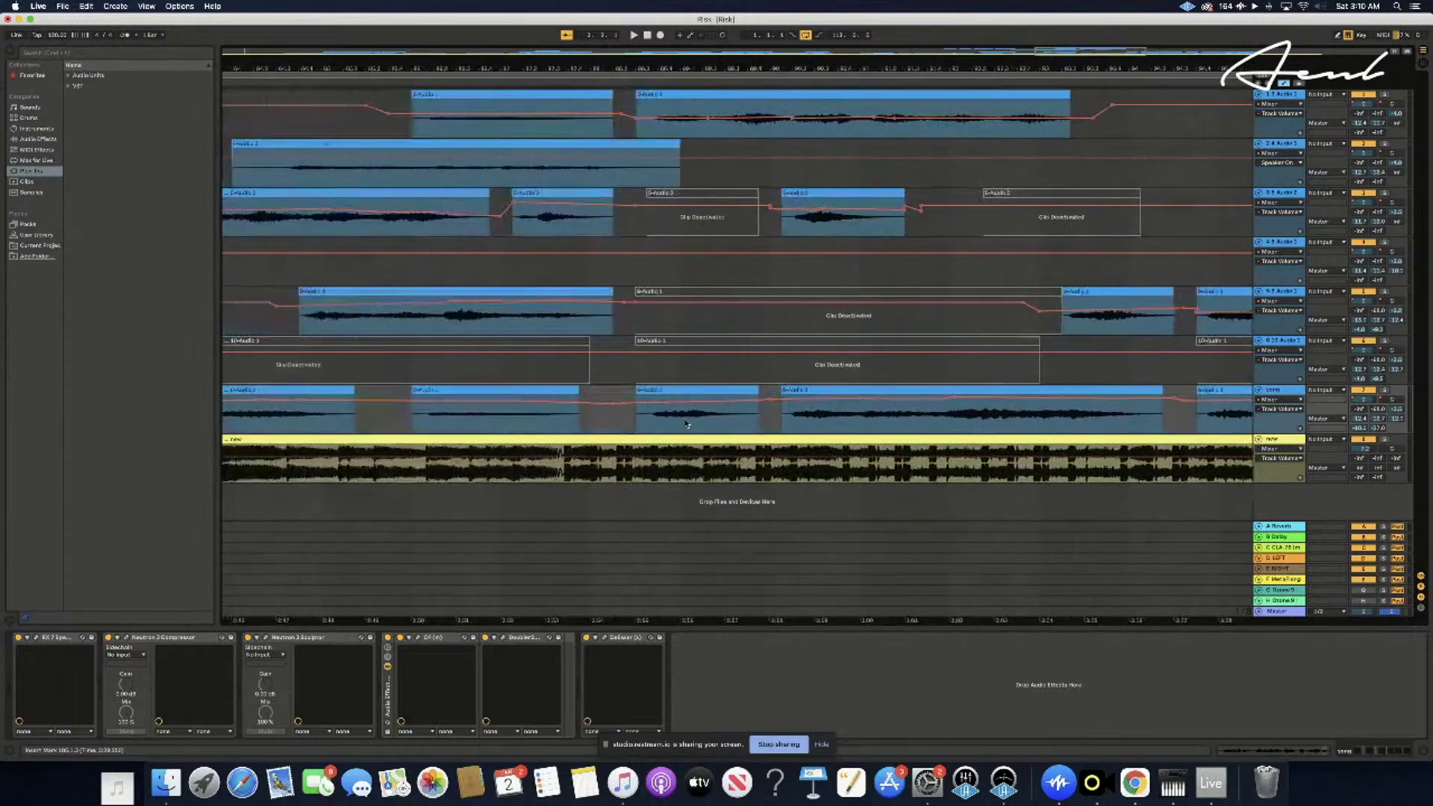
scroll(685, 424, "left", 20)
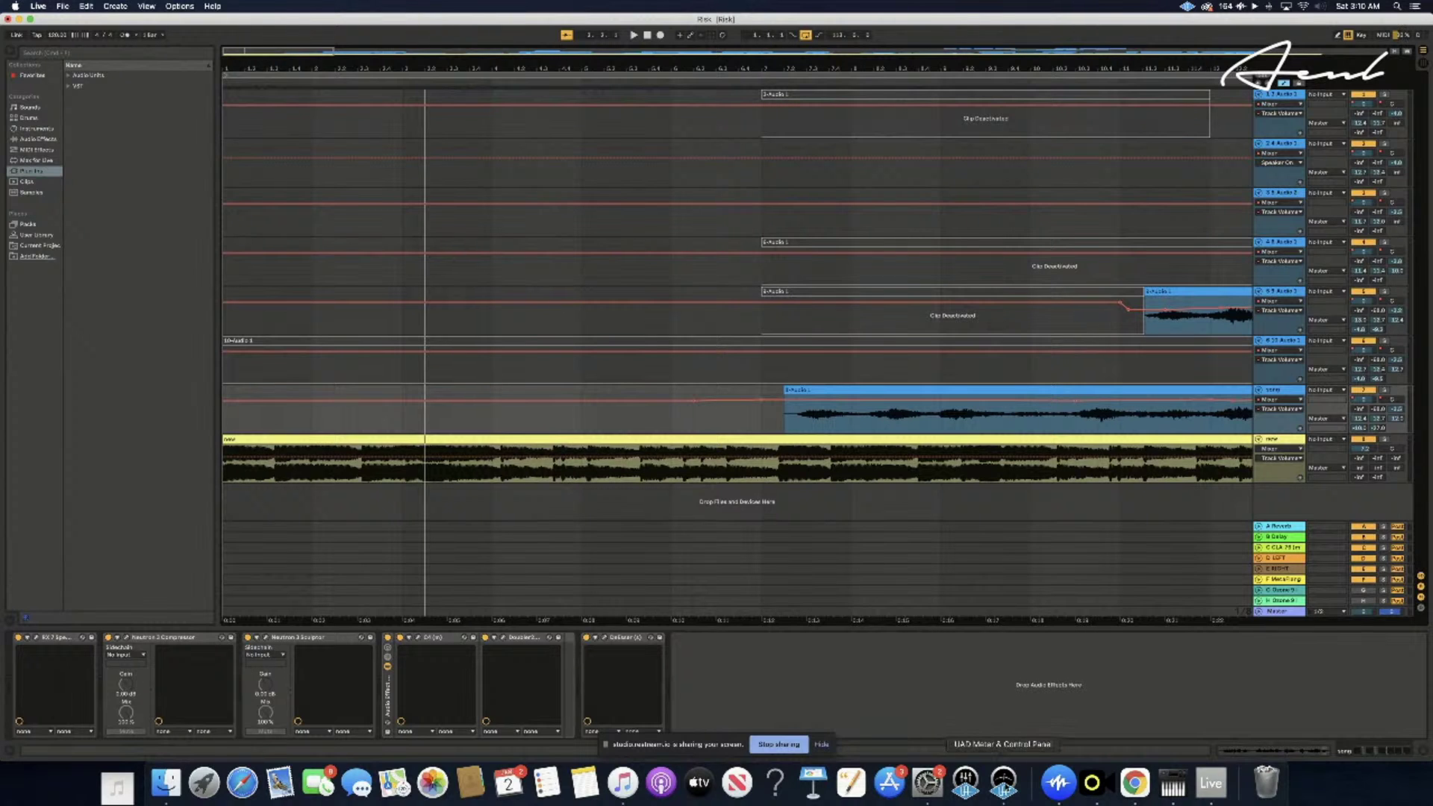
left_click(1172, 782)
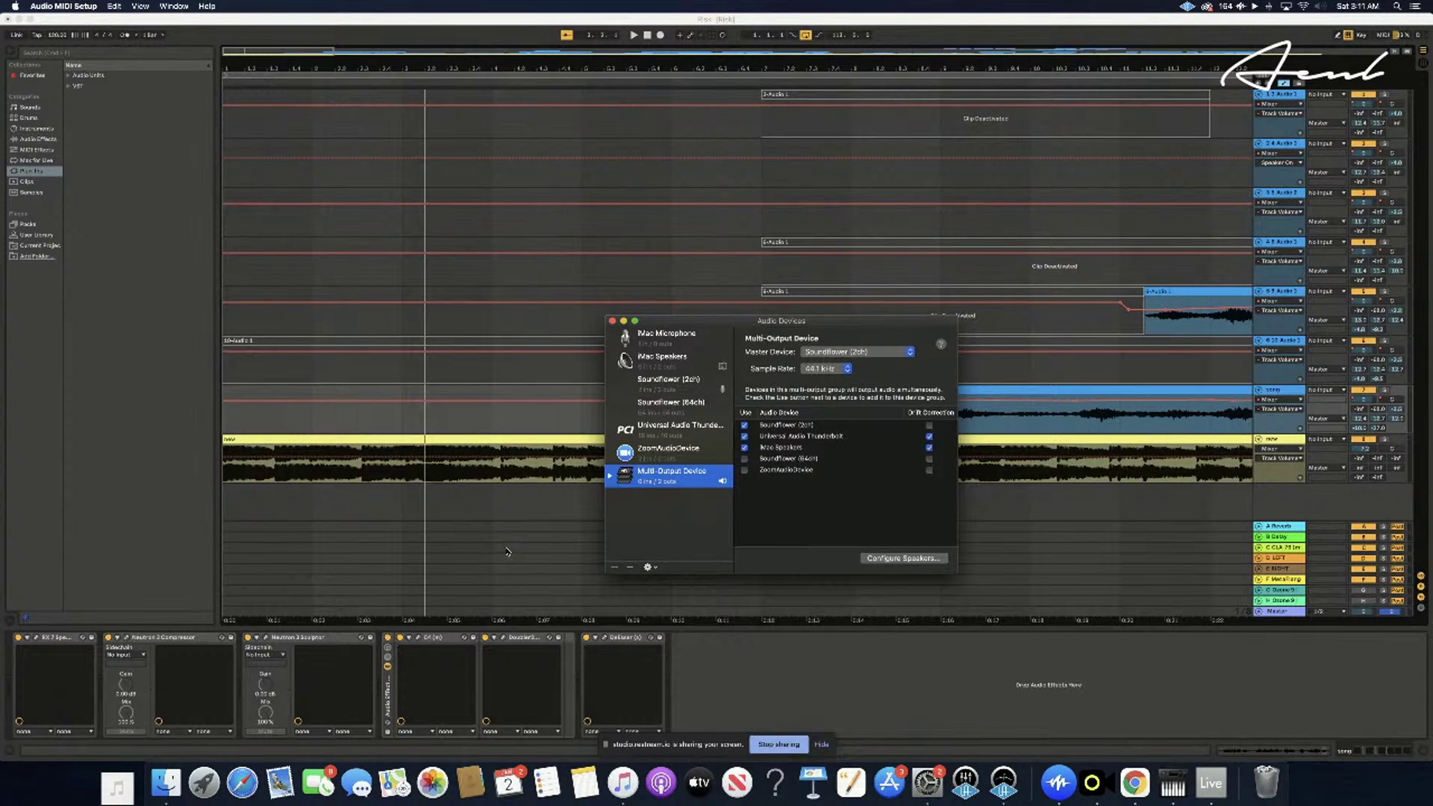
left_click(384, 500)
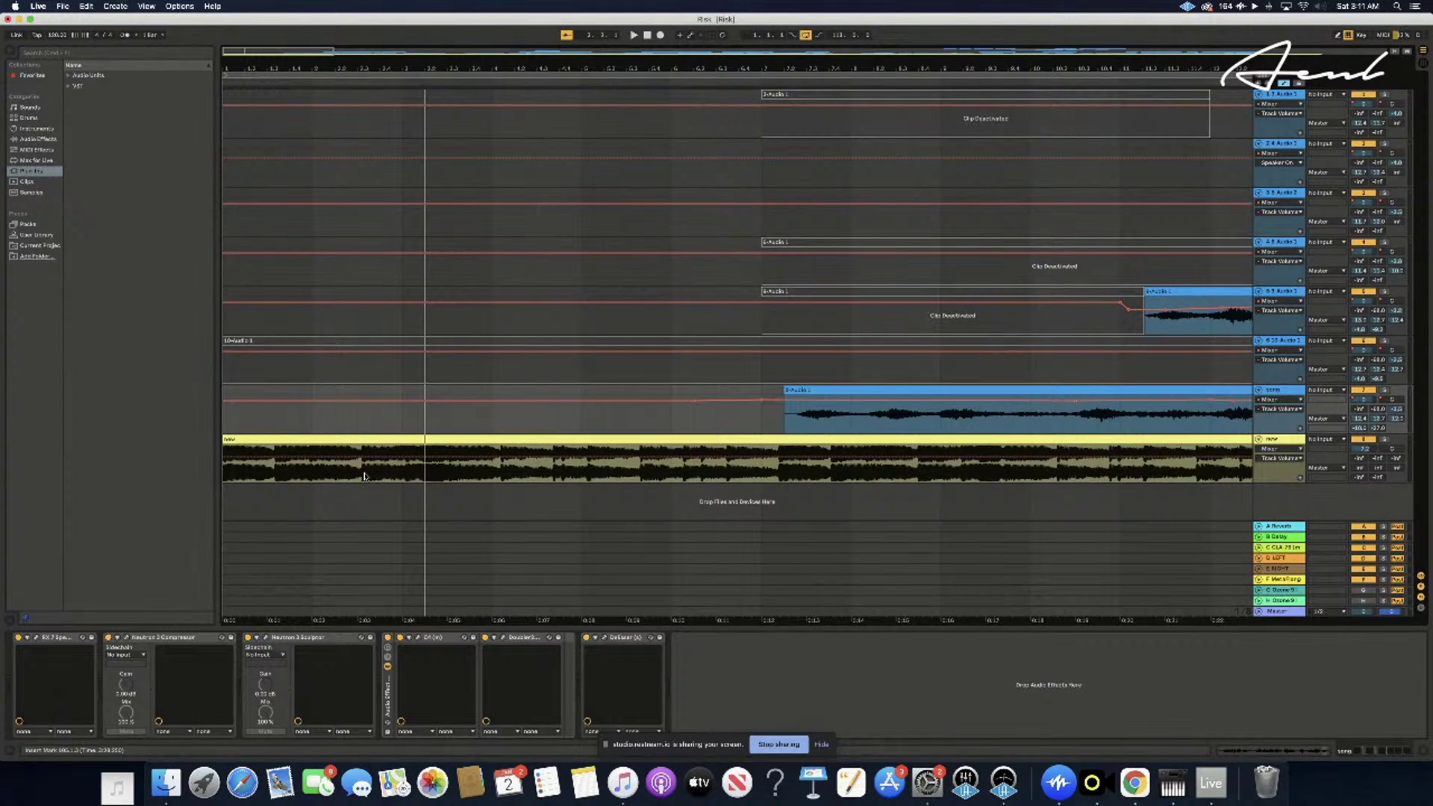
- Play the song from the very beginning, then restart playback from just before the comp track's first clip
left_click(226, 420)
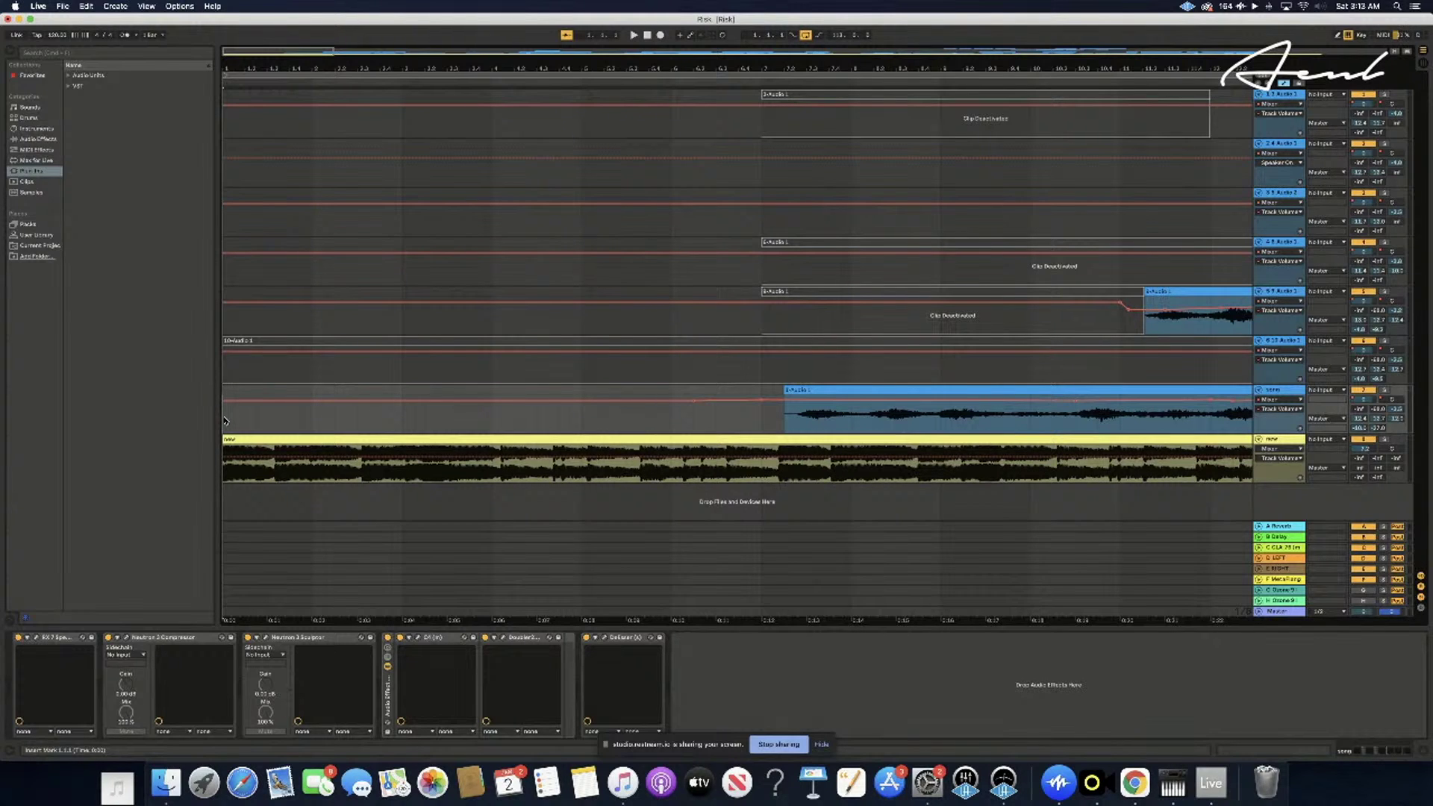
key("space")
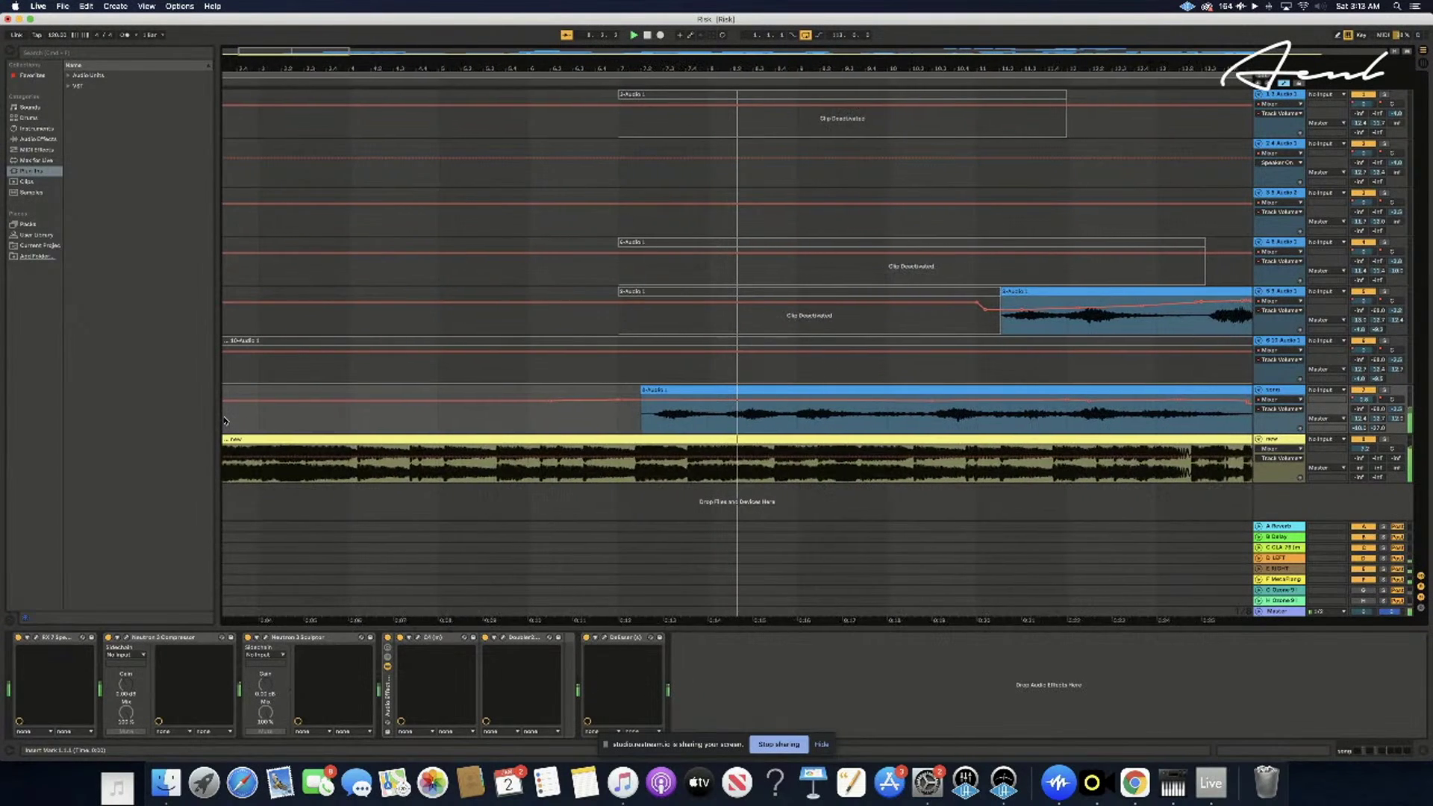
left_click(738, 424)
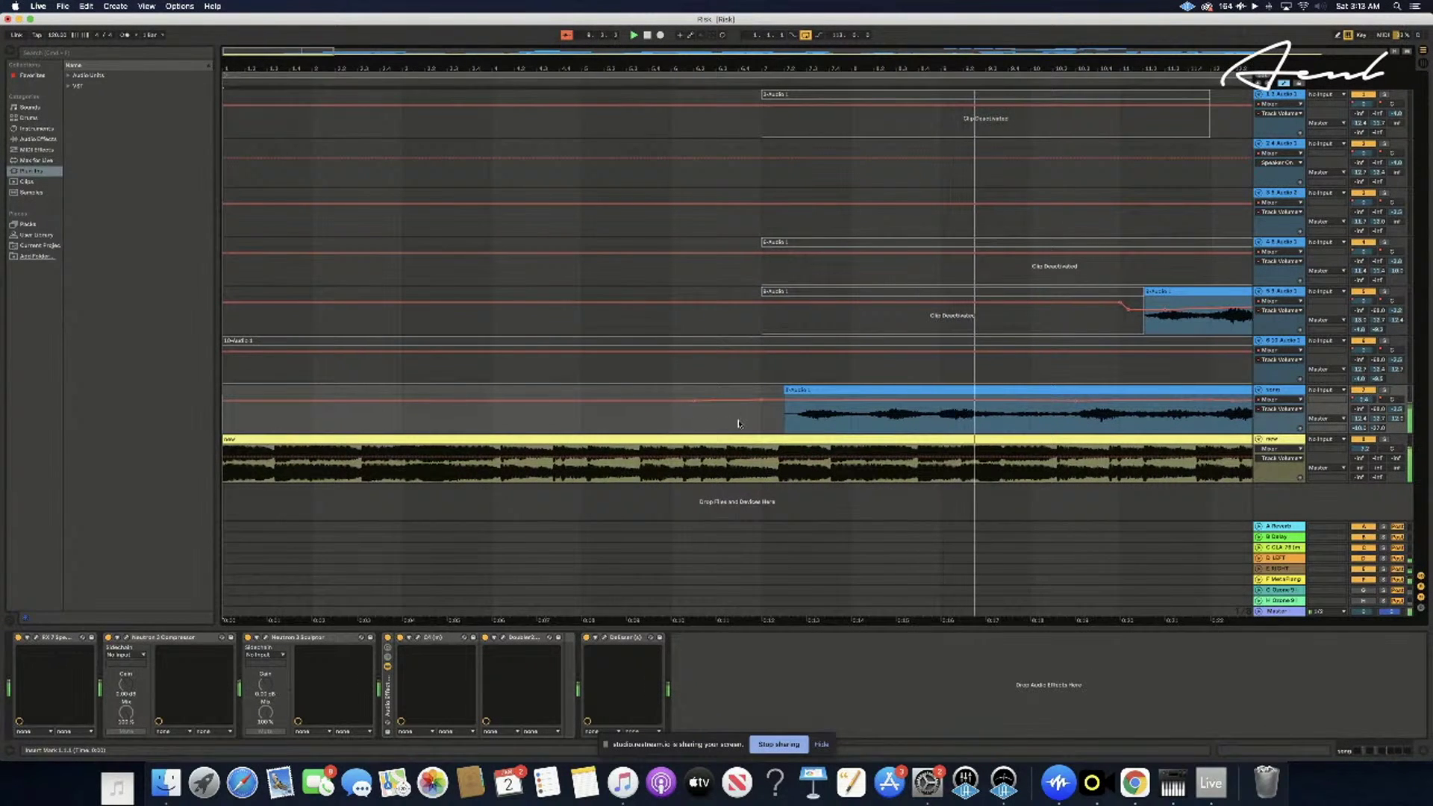
key("space")
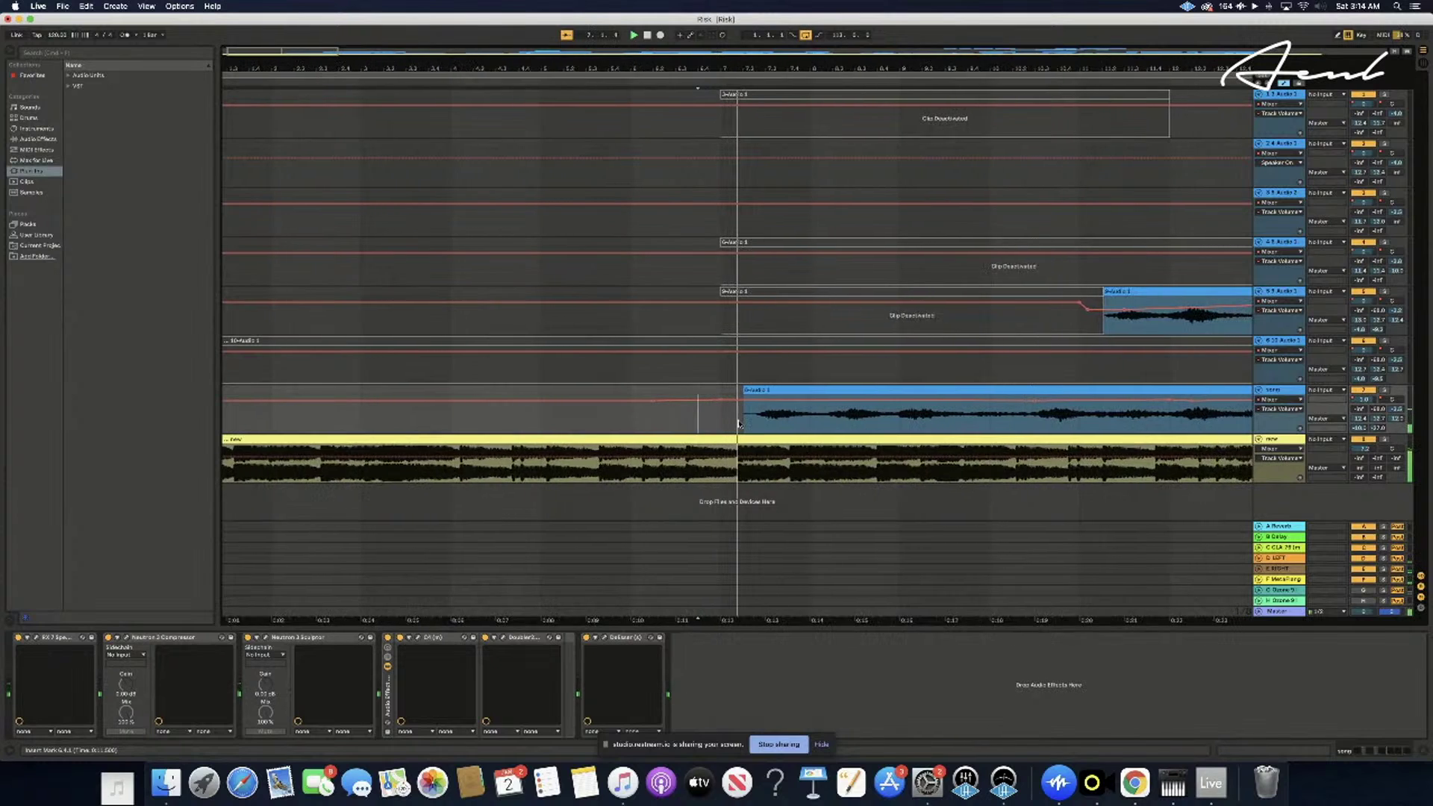
- Remove iMac Speakers from the Multi-Output Device in Audio MIDI Setup and switch back to Live
left_click(1172, 782)
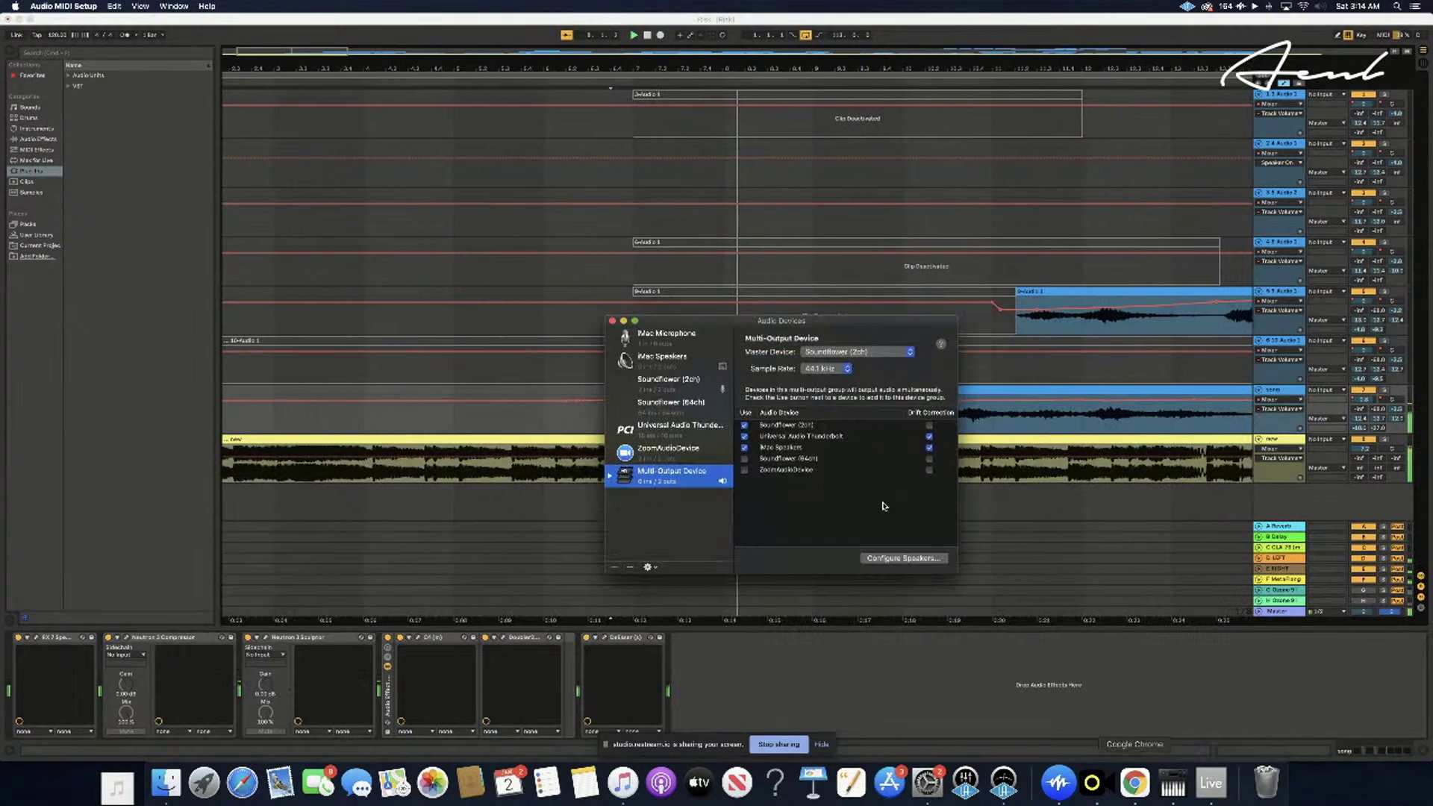
left_click(744, 447)
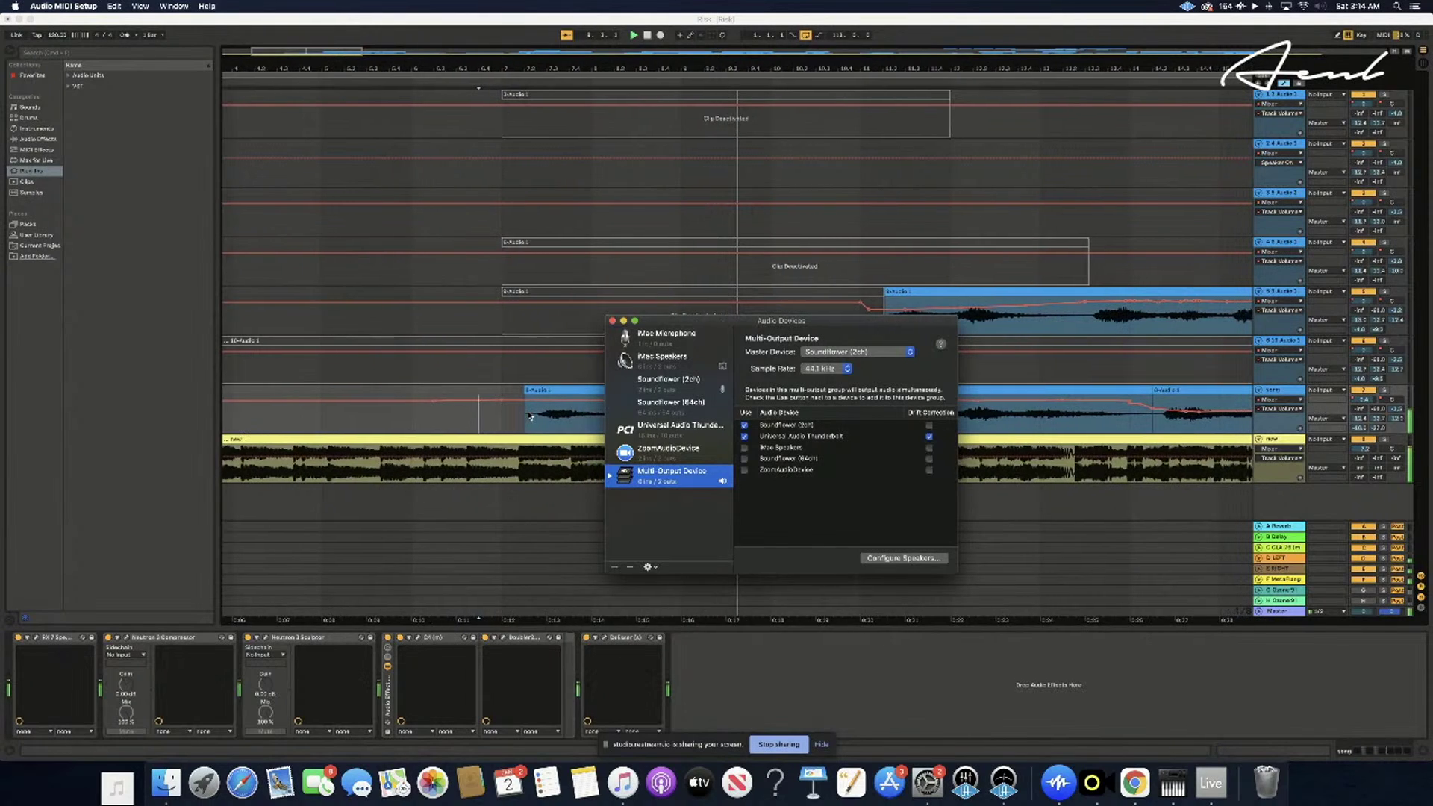
left_click(524, 420)
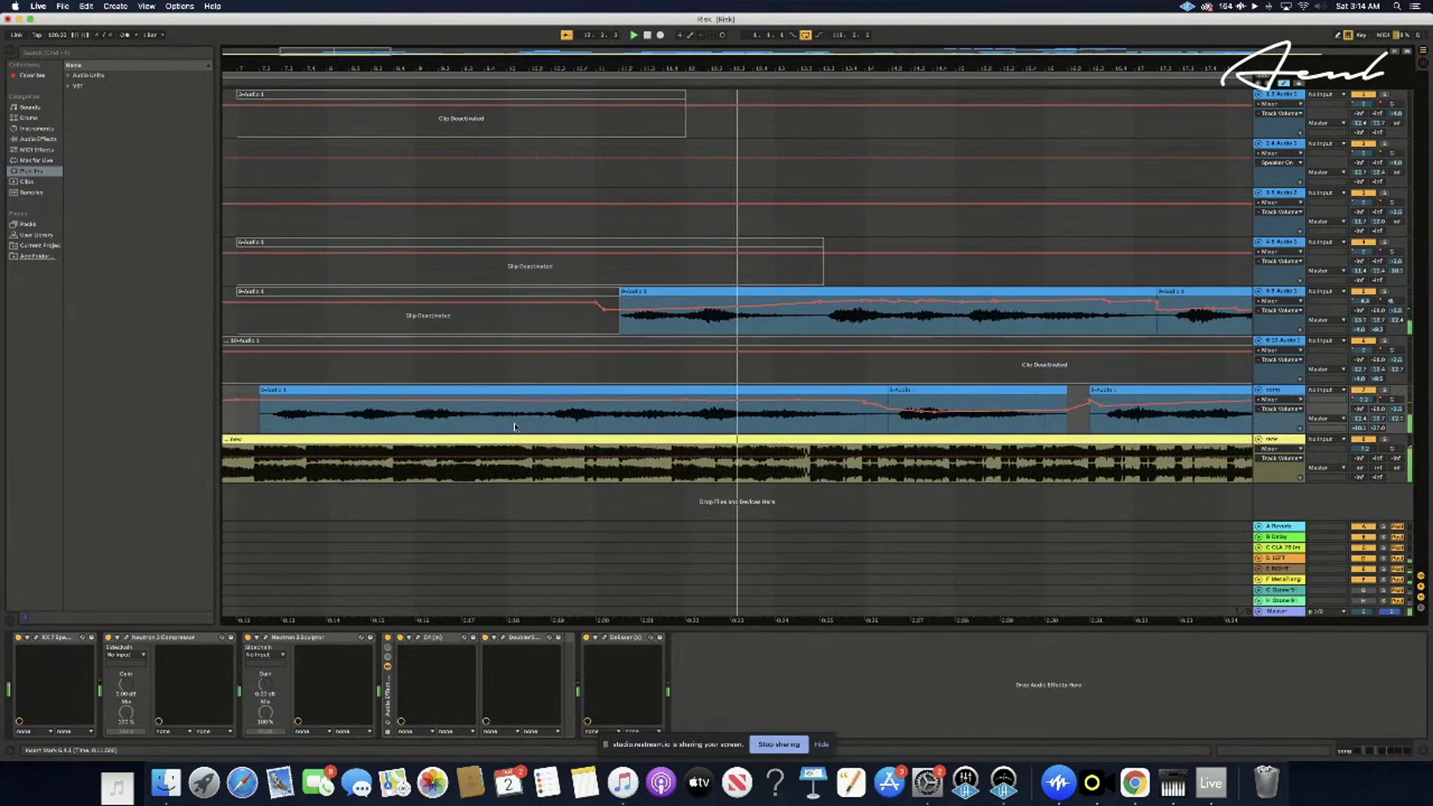
- Move the playback start into the comp track's first clip and restart playback from there
scroll(515, 427, "left", 3)
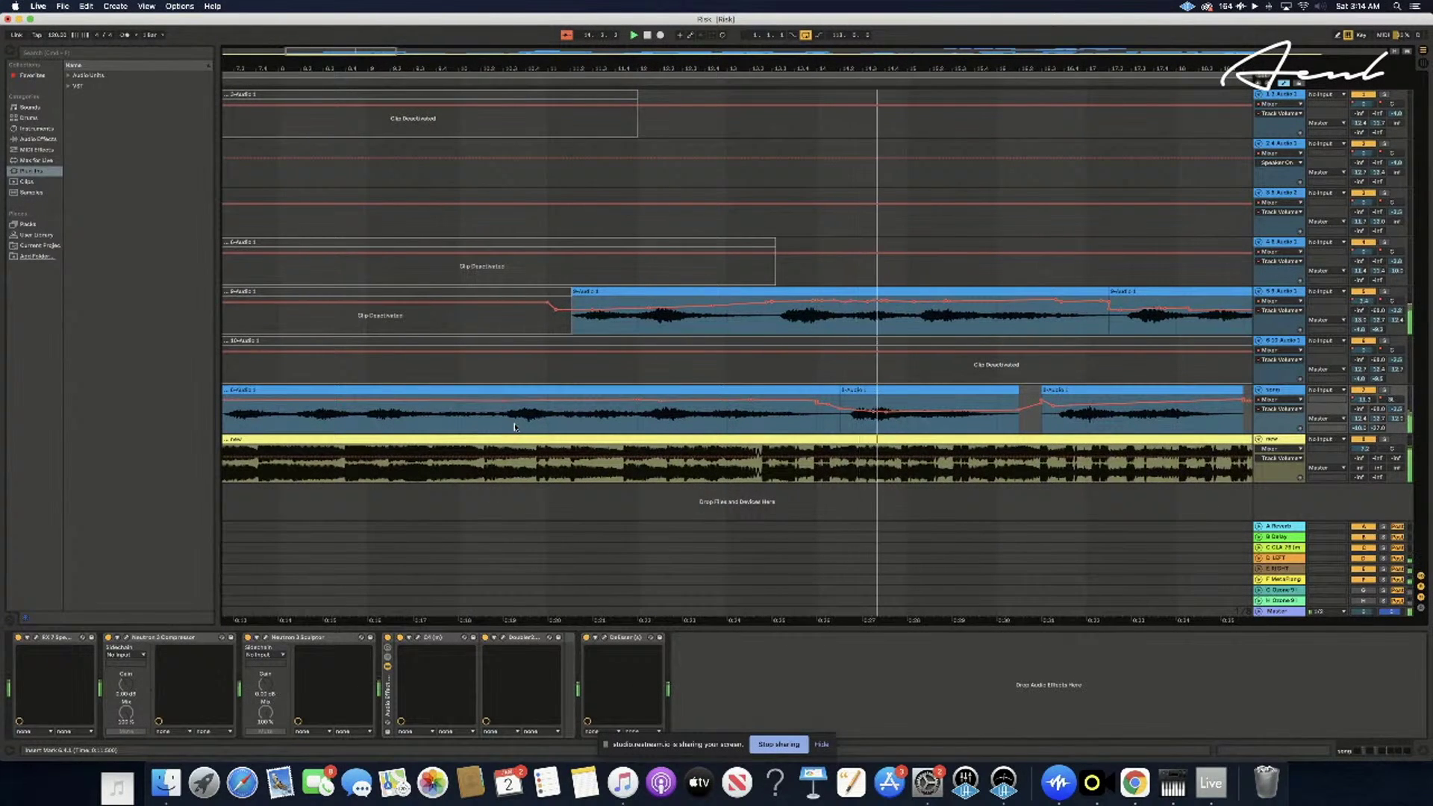
left_click(464, 422)
key("space")
key("space")
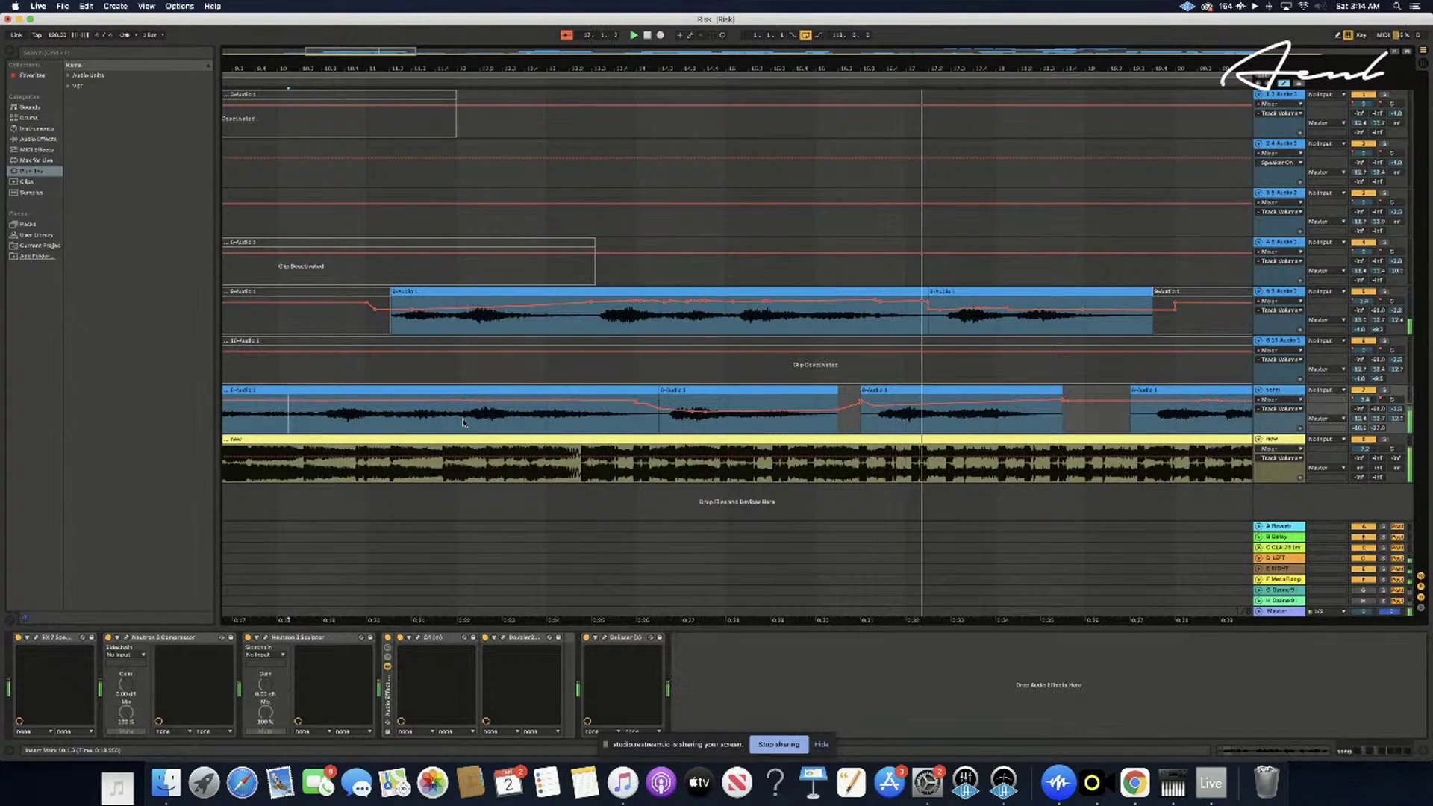
- Show the CLA-76 compressor on return track C and set its ratio to 12
left_click(1279, 547)
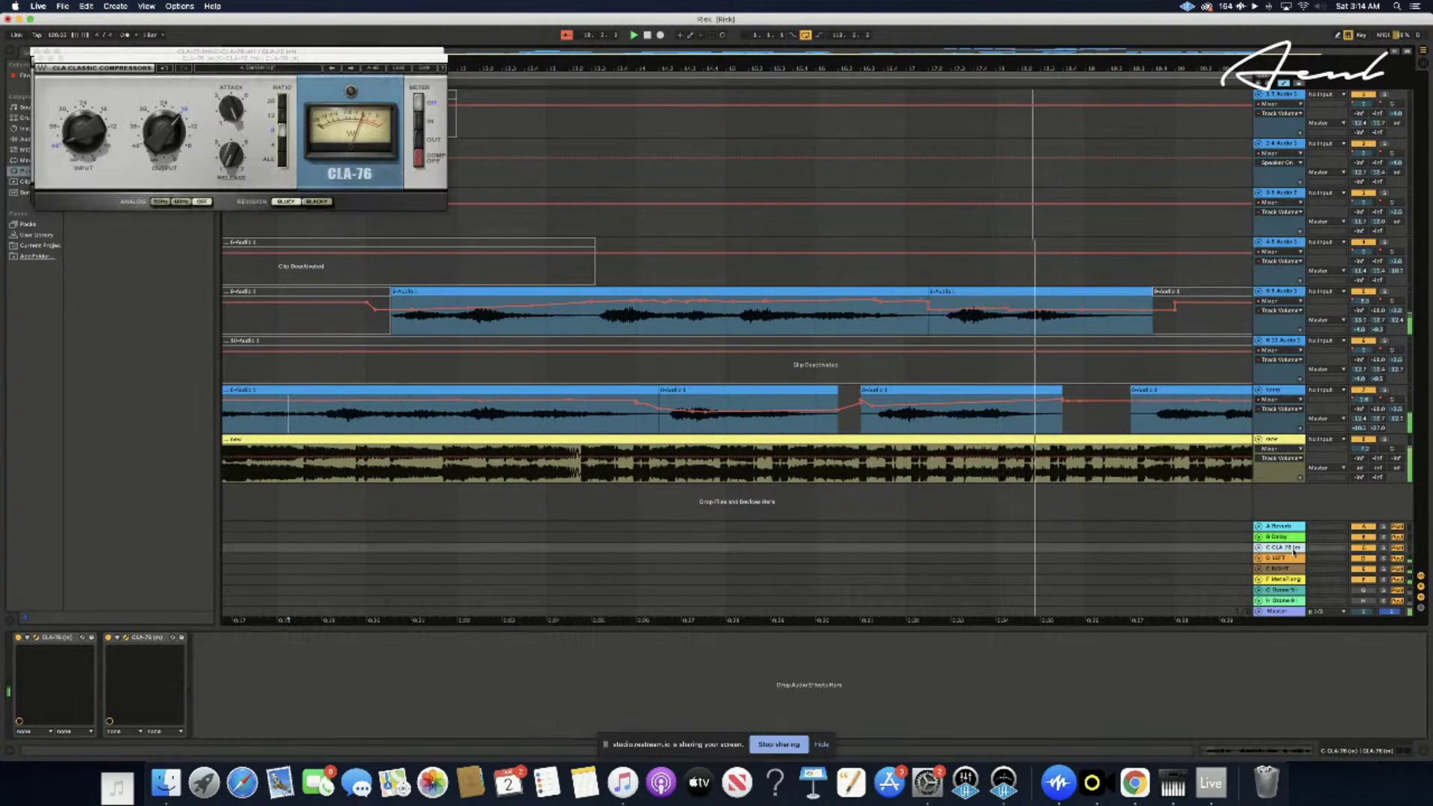
left_click(282, 116)
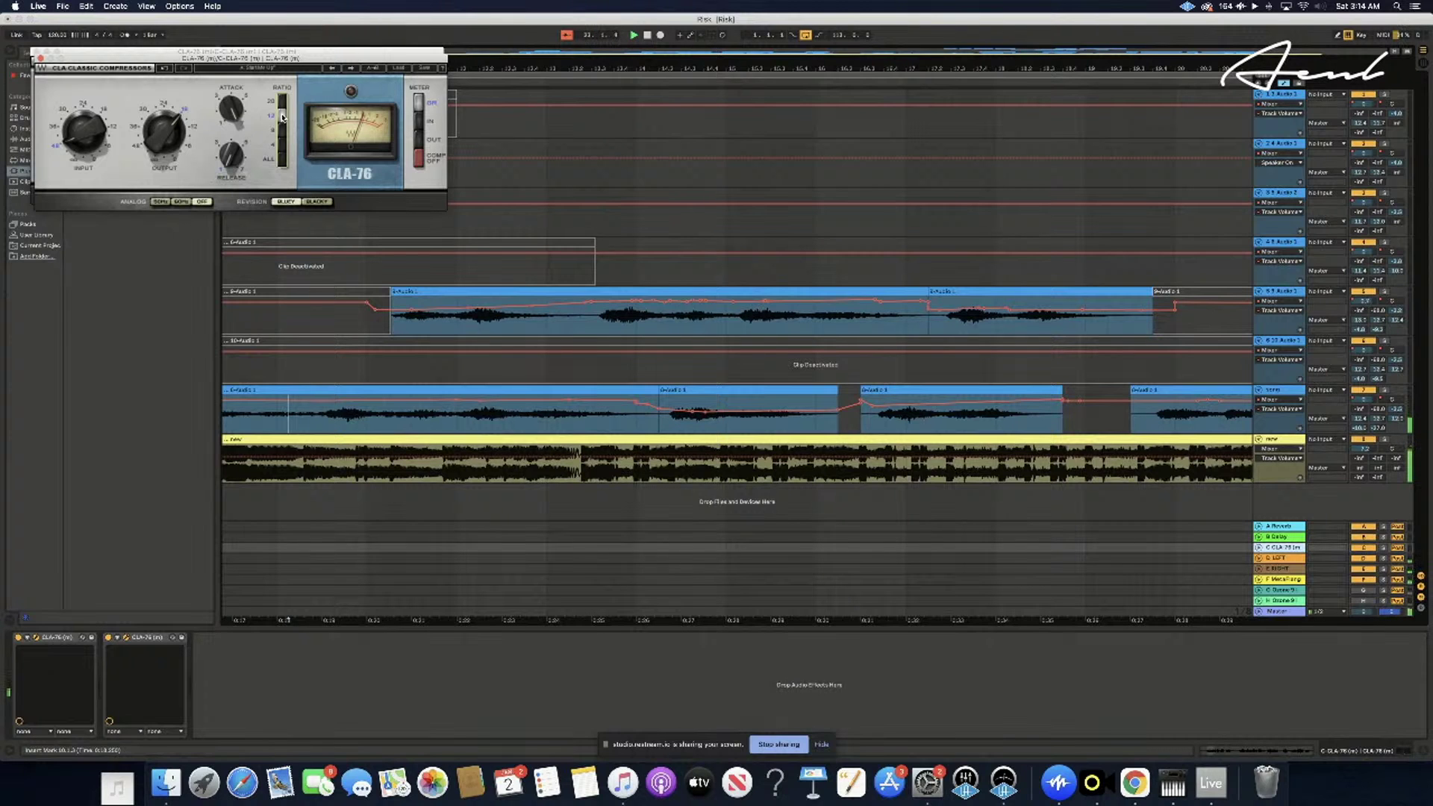
- Examine the comp track's clips and the entry of the layered vocals during playback with the CLA-76 compressor in view
scroll(931, 438, "right", 12)
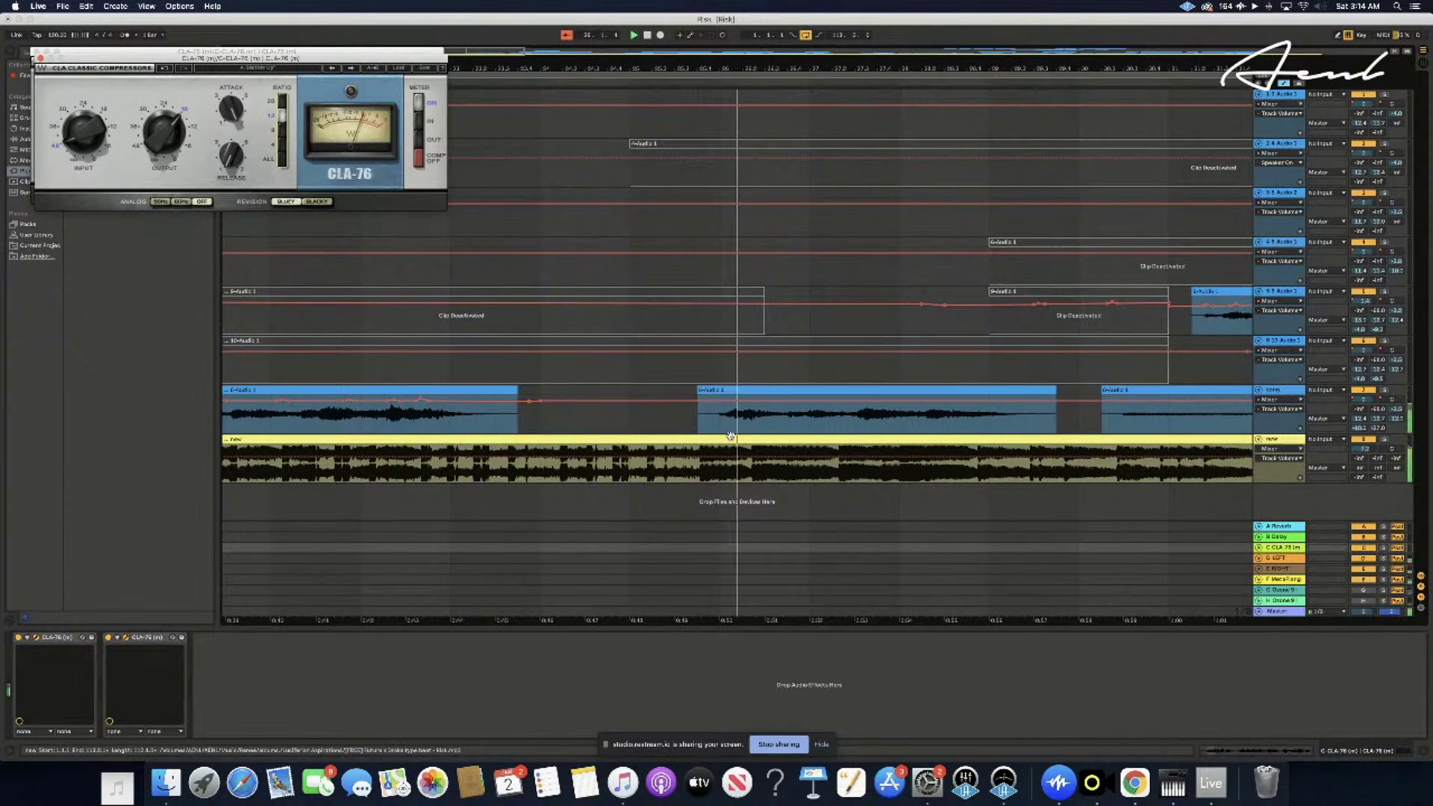
scroll(782, 452, "left", 5)
scroll(729, 435, "right", 3)
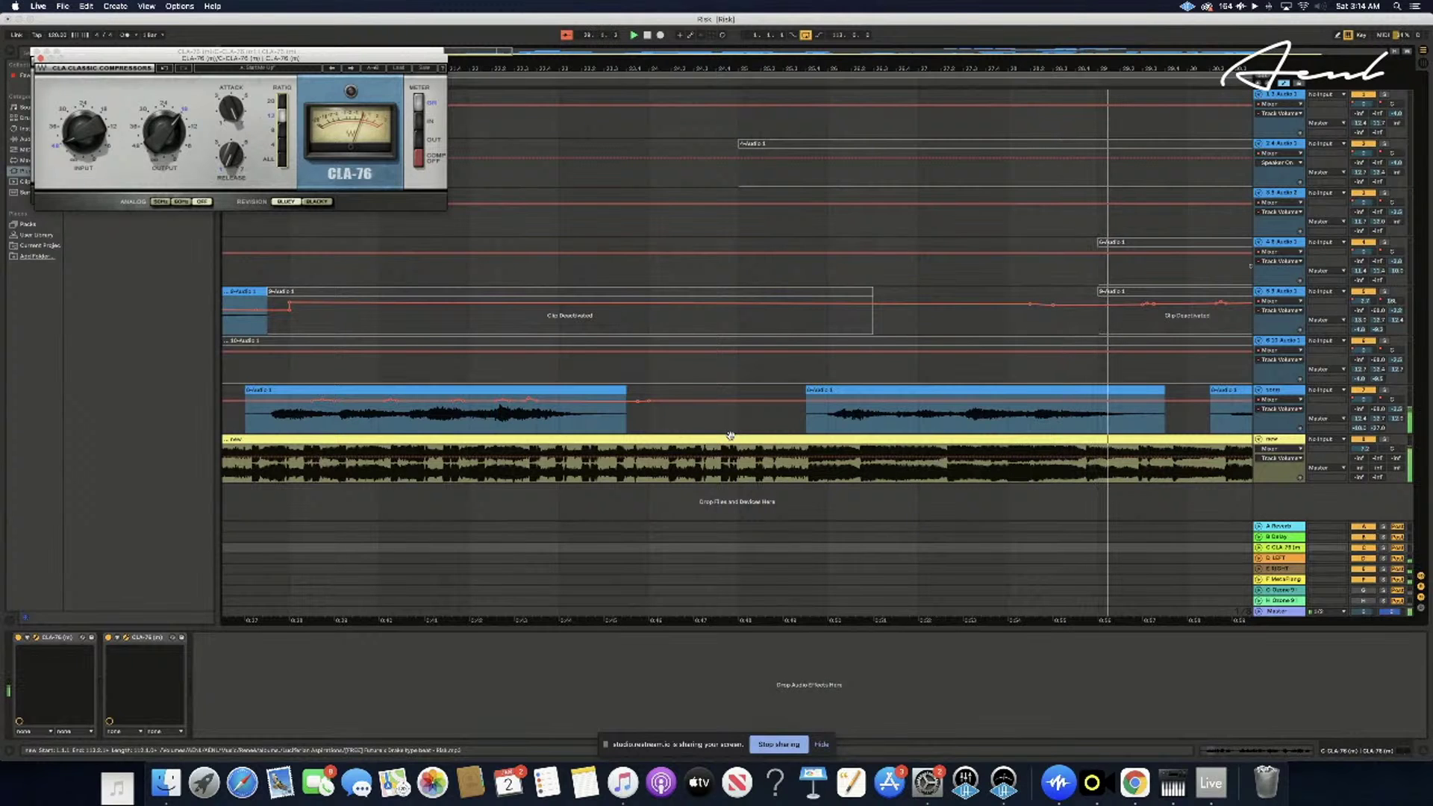
scroll(730, 434, "right", 2)
scroll(730, 435, "right", 3)
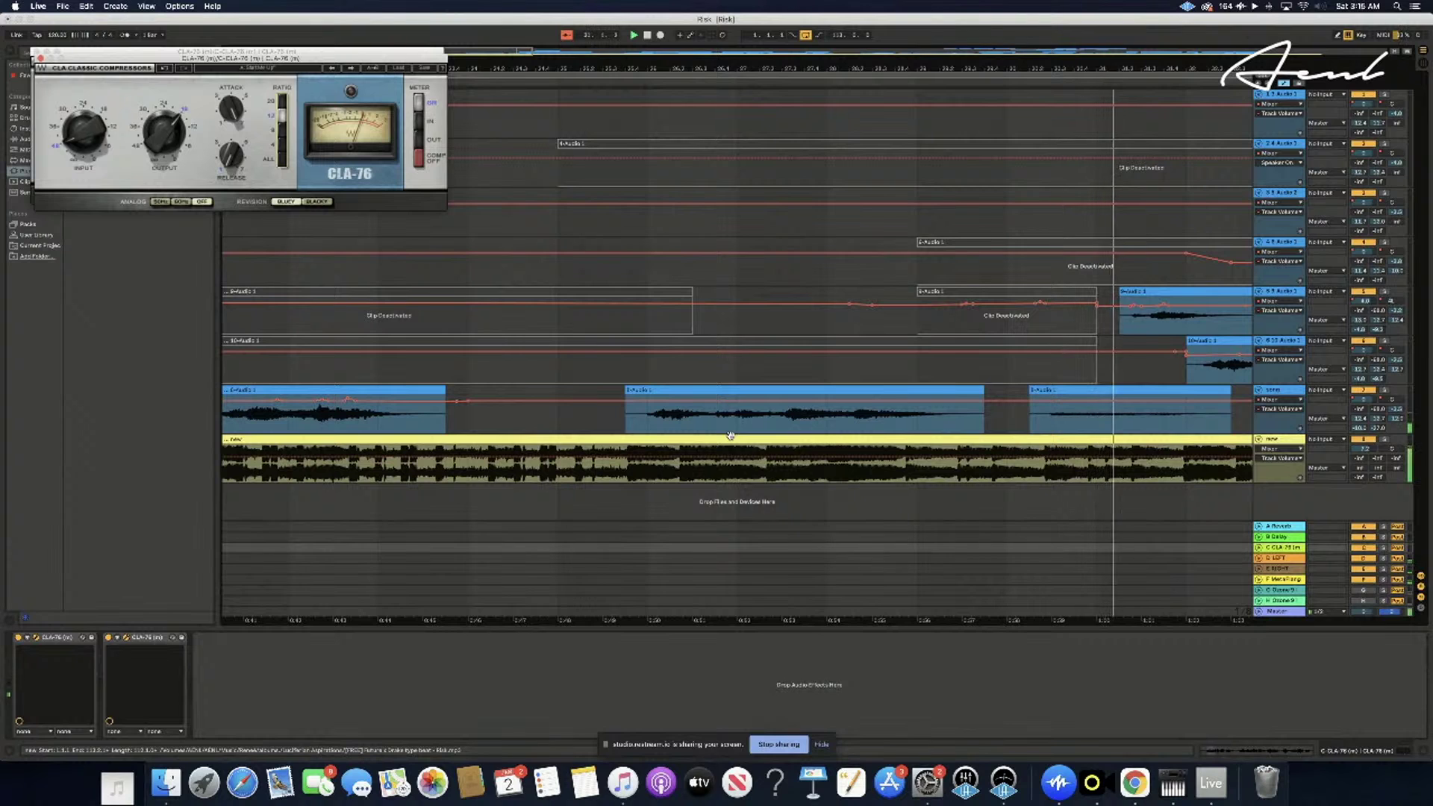
scroll(862, 426, "right", 3)
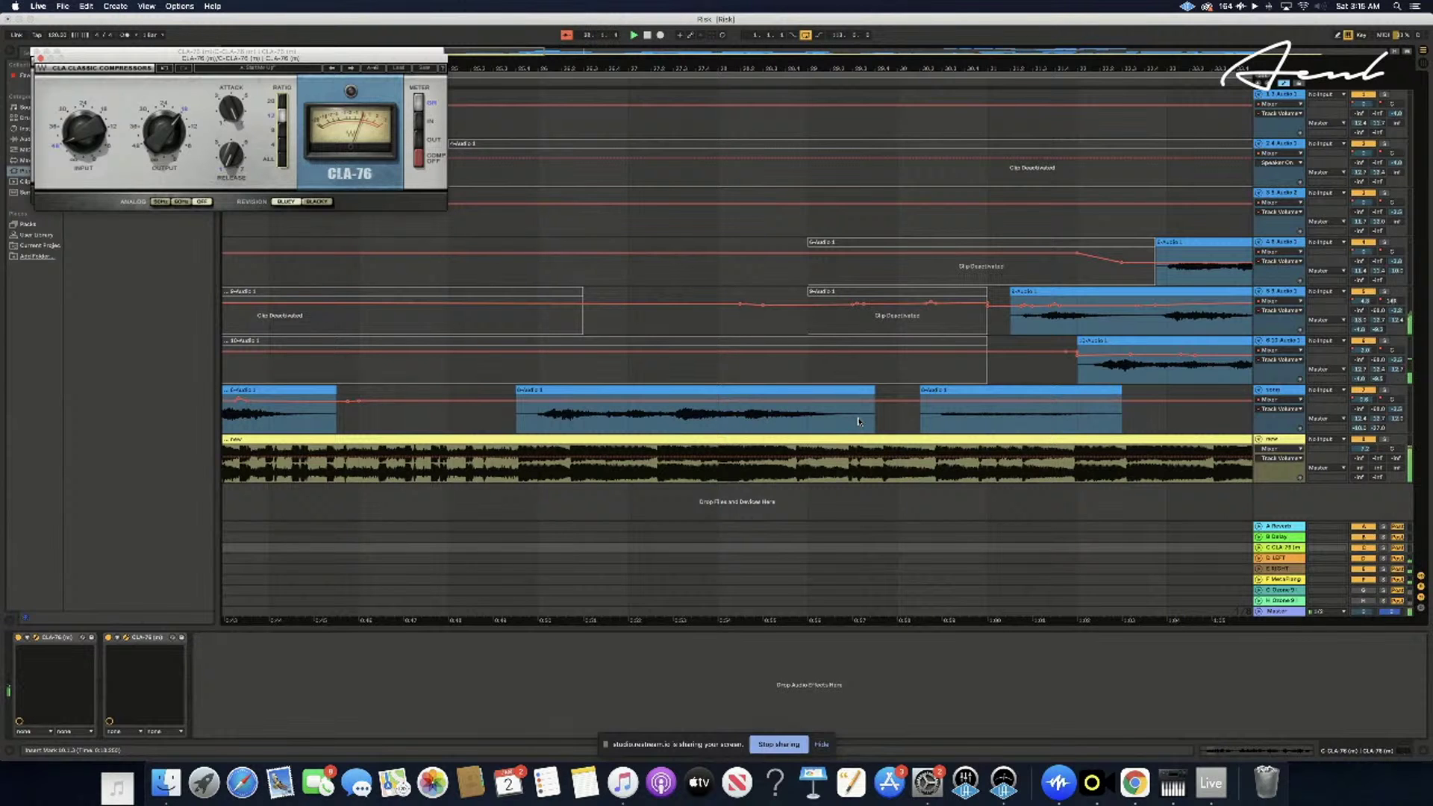
scroll(864, 422, "left", 3)
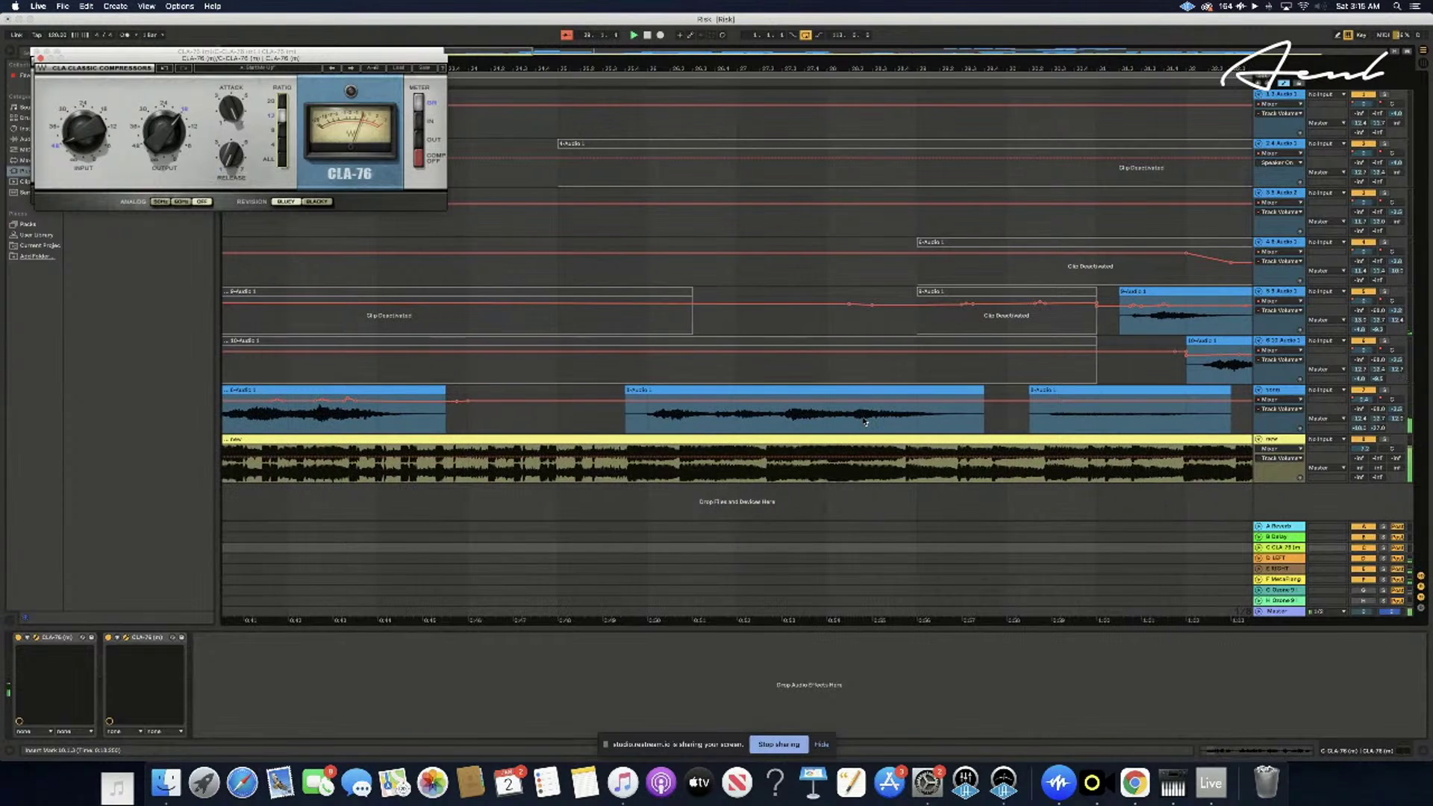
- Play from just before the comp track's first clip, then replay from the gap before the comp clips leading into the layered vocals
scroll(864, 422, "left", 20)
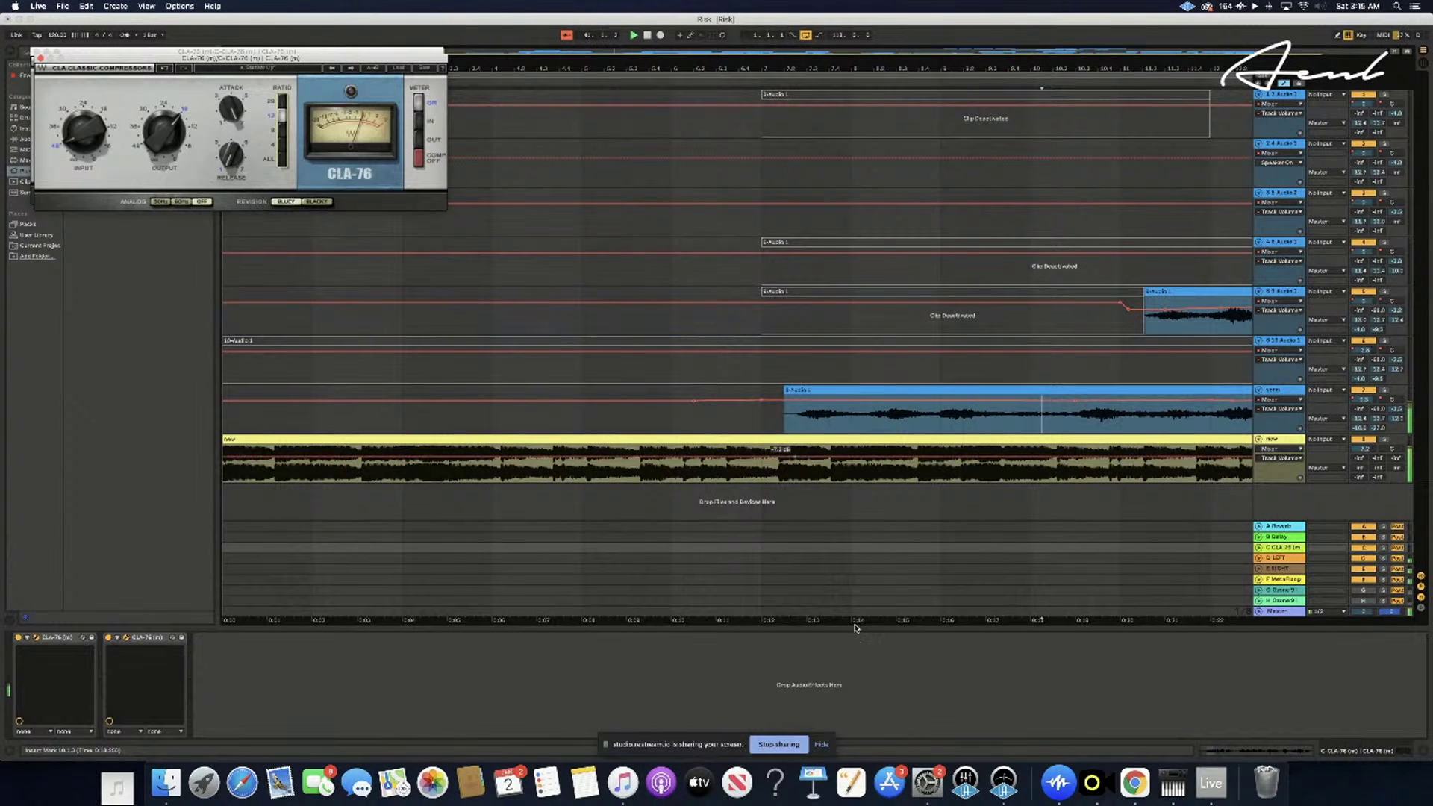
left_click(750, 420)
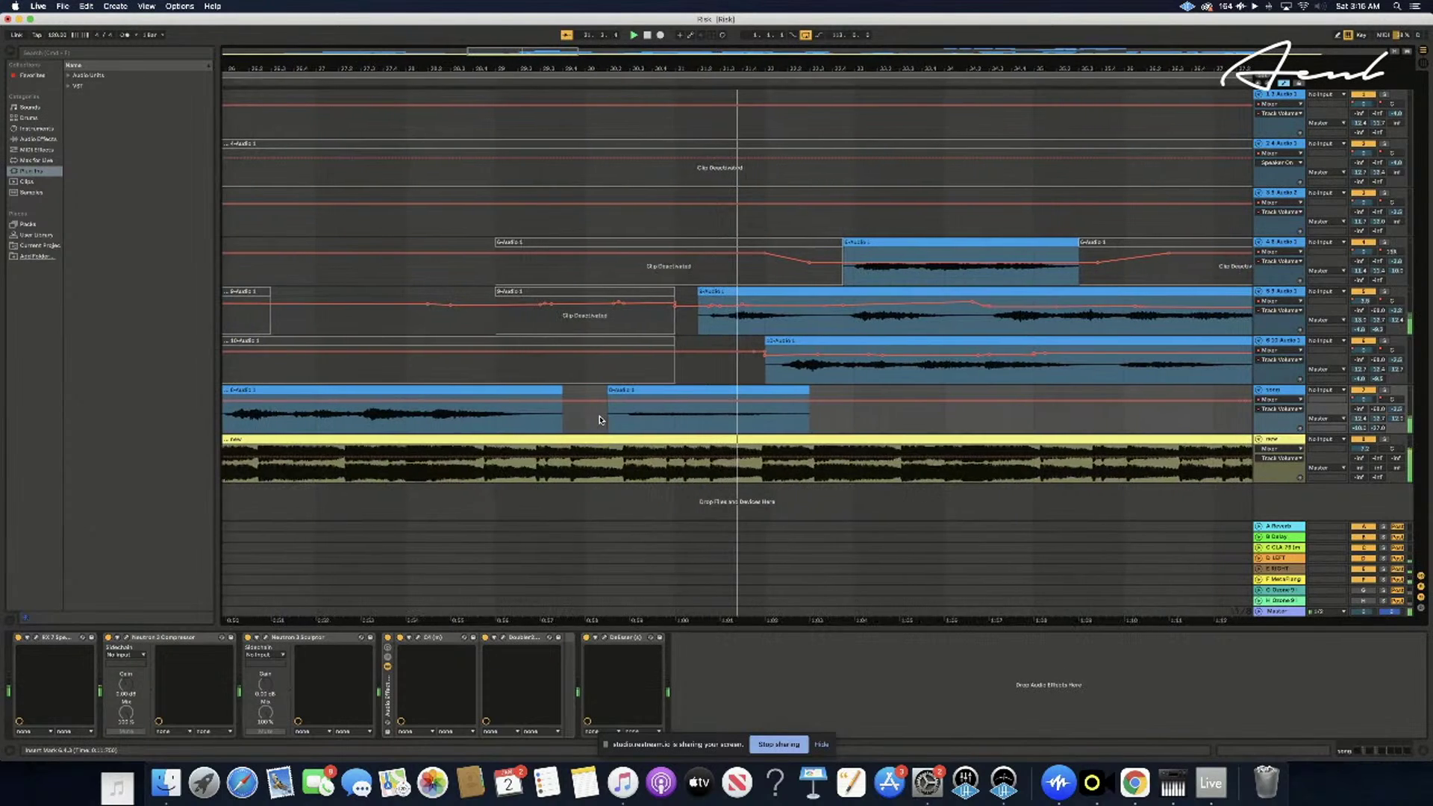
scroll(599, 419, "left", 2)
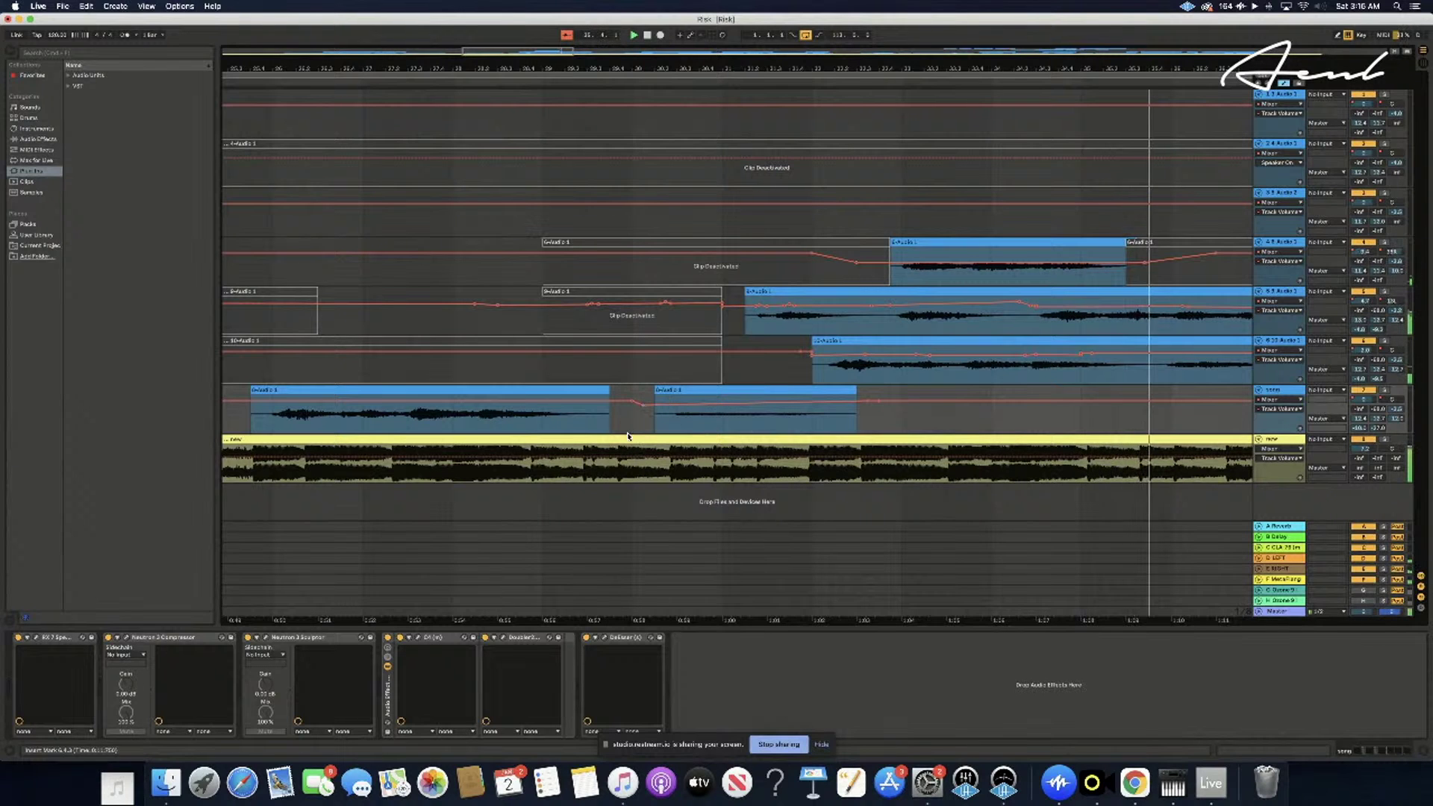
scroll(626, 436, "left", 4)
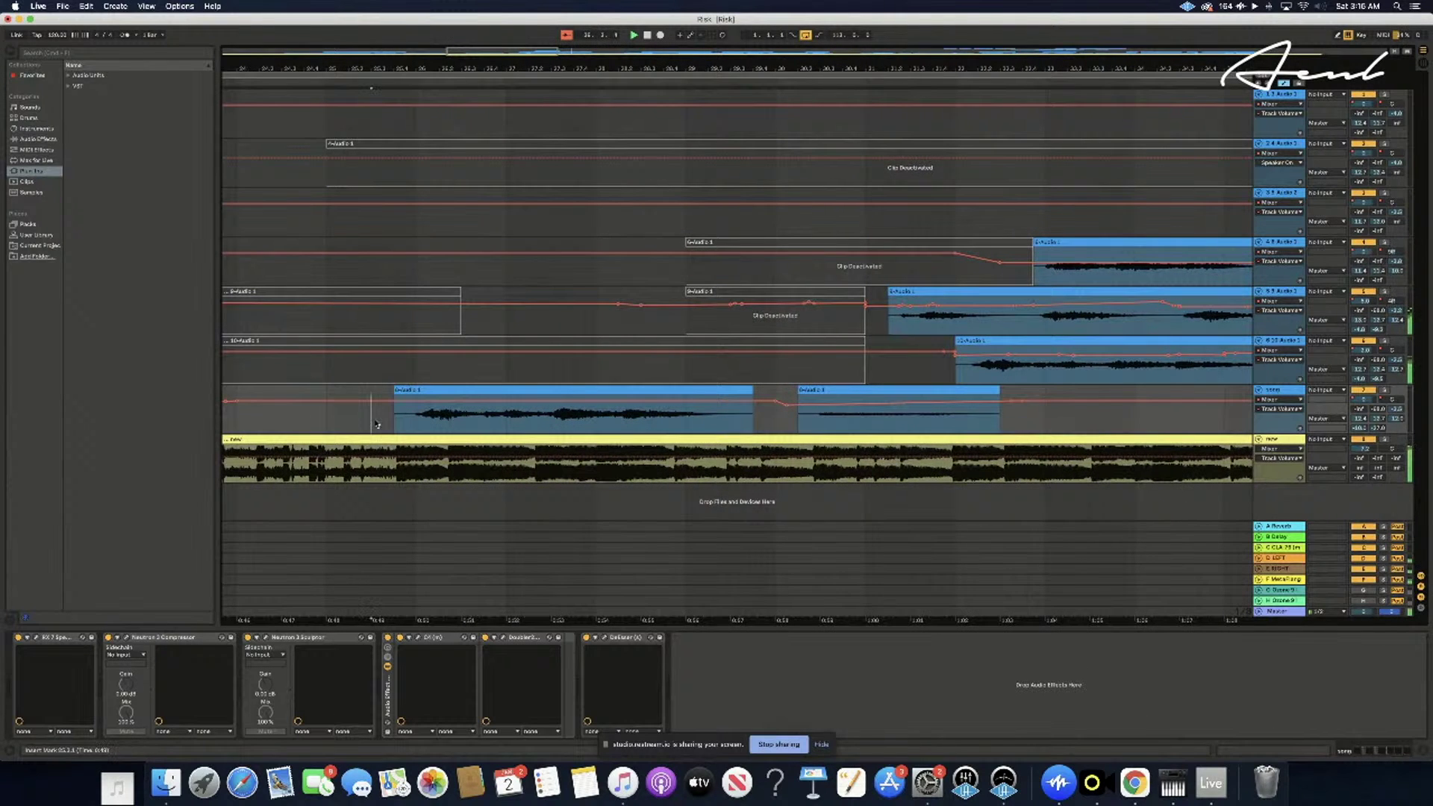
key("space")
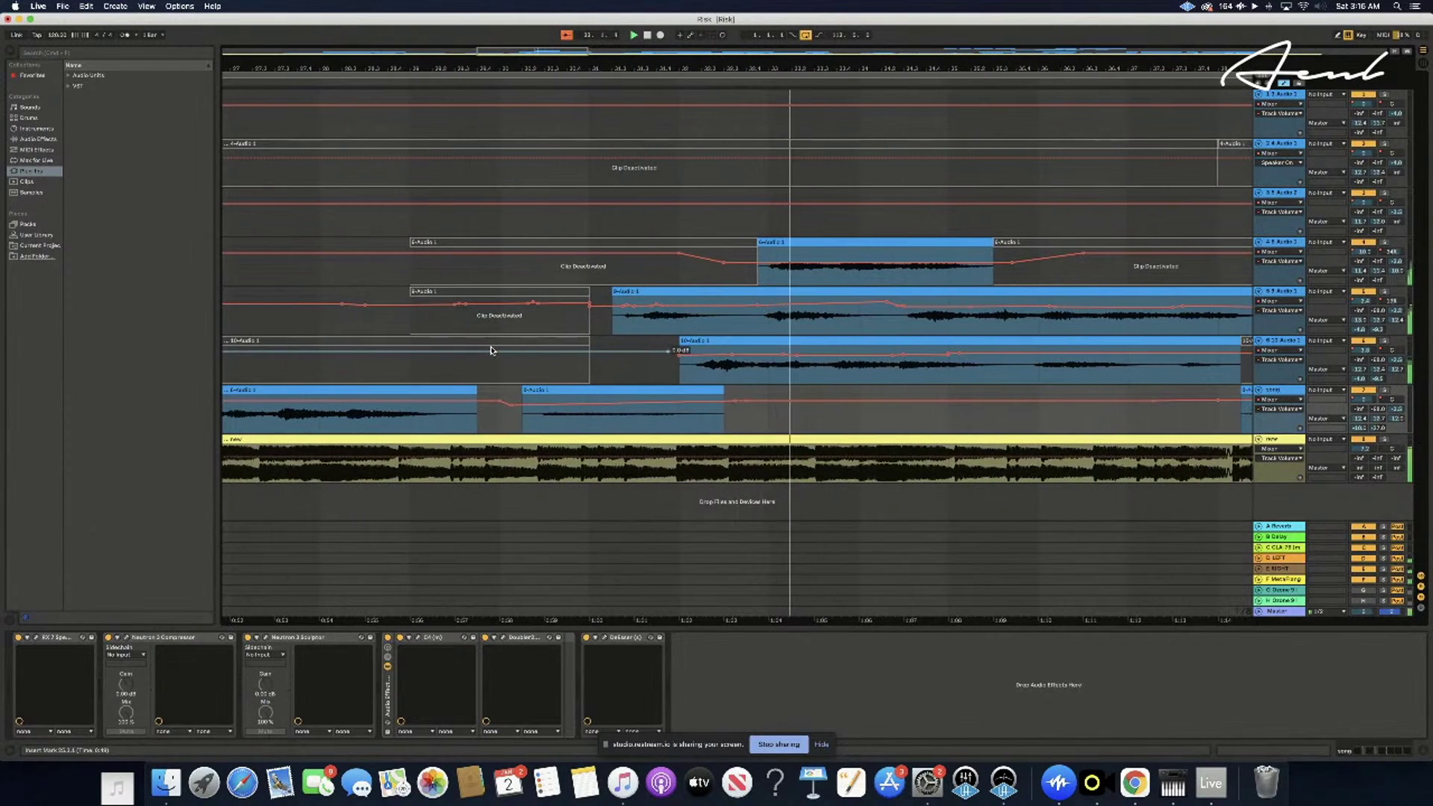
- Highlight the volume automation over the opening phrase of the fifth vocal track's clip where the layered vocals enter
left_click_drag(591, 319, 737, 314)
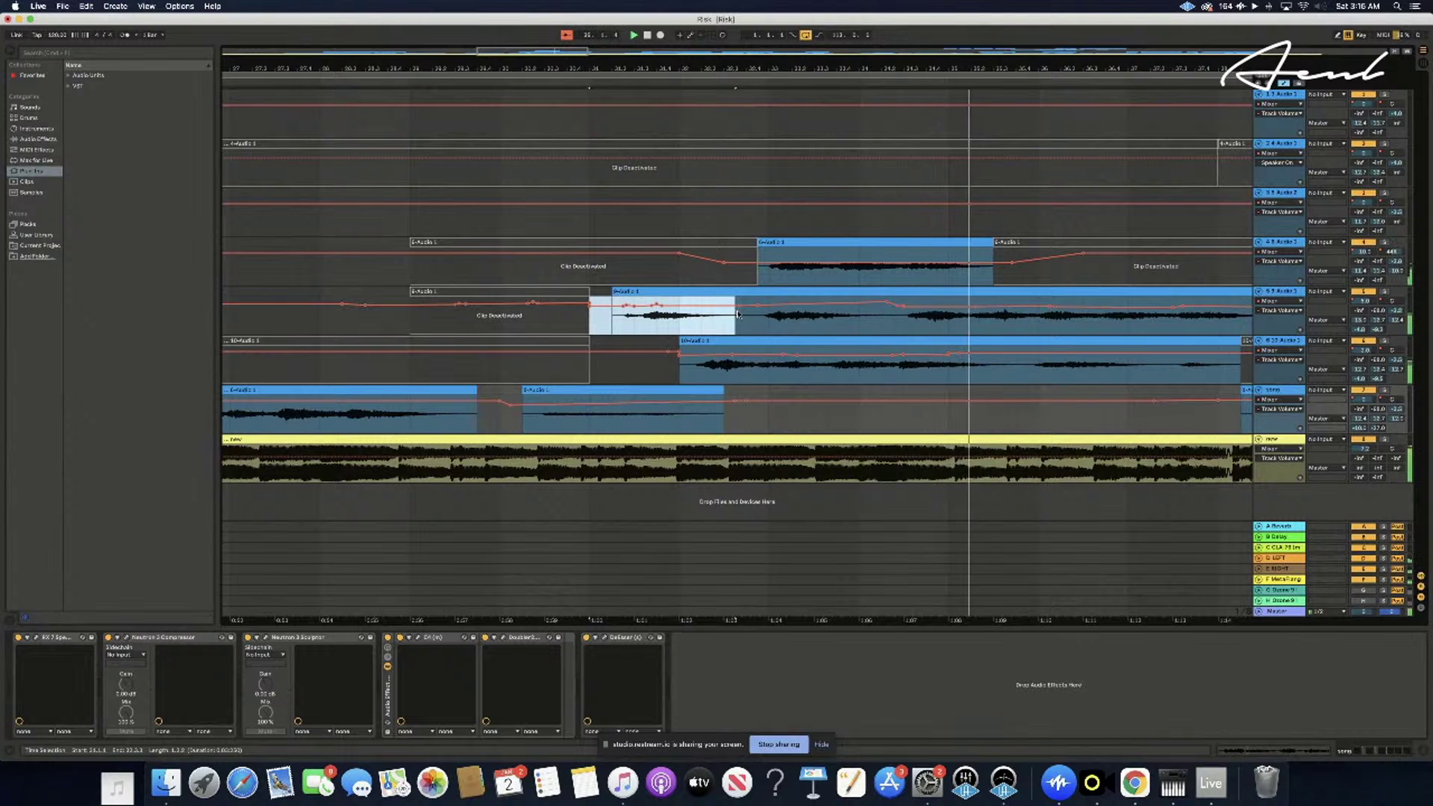
left_click(699, 316)
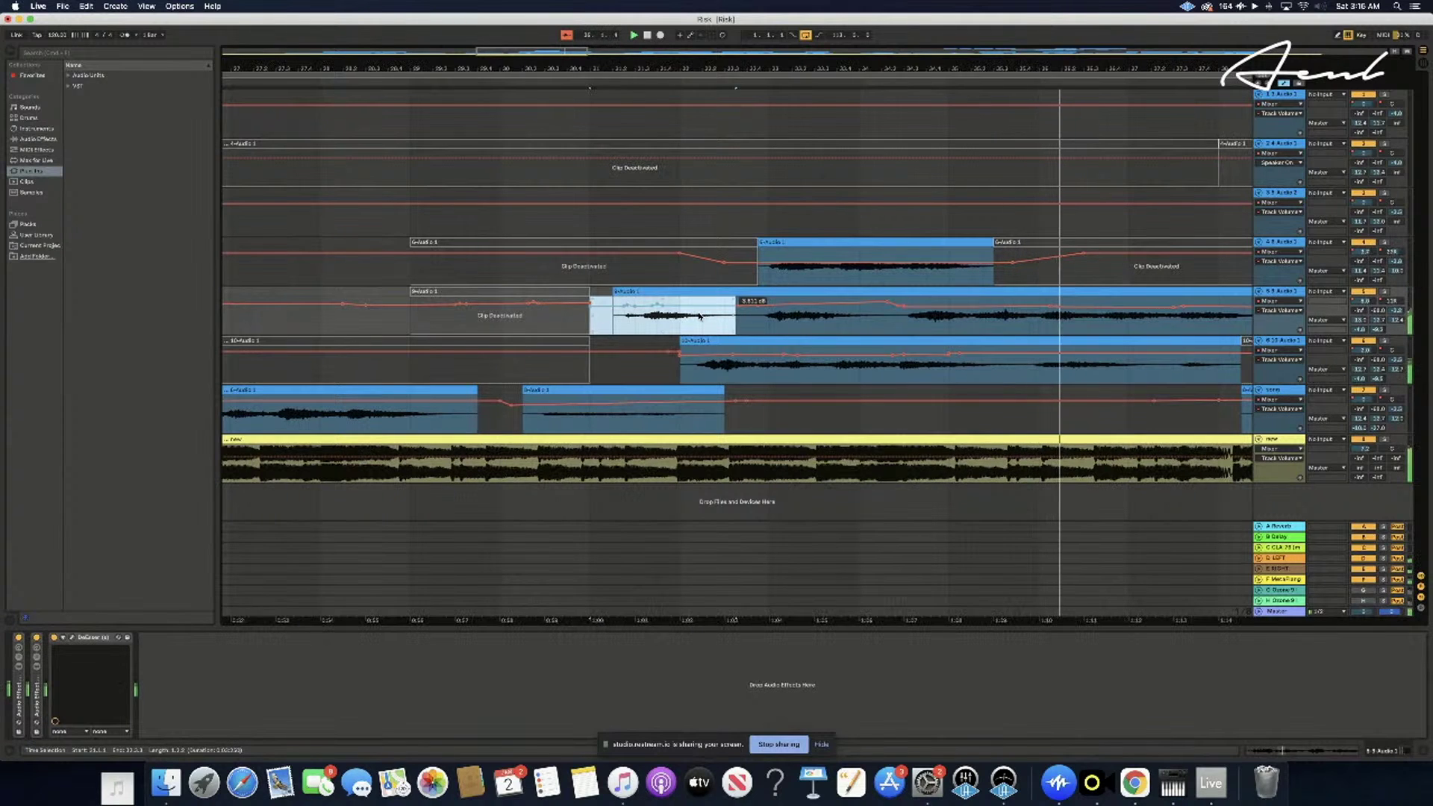
- Reselect the volume automation over the opening phrase of the fifth vocal track's clip, then replay from the gap between the comp clips
left_click(592, 323)
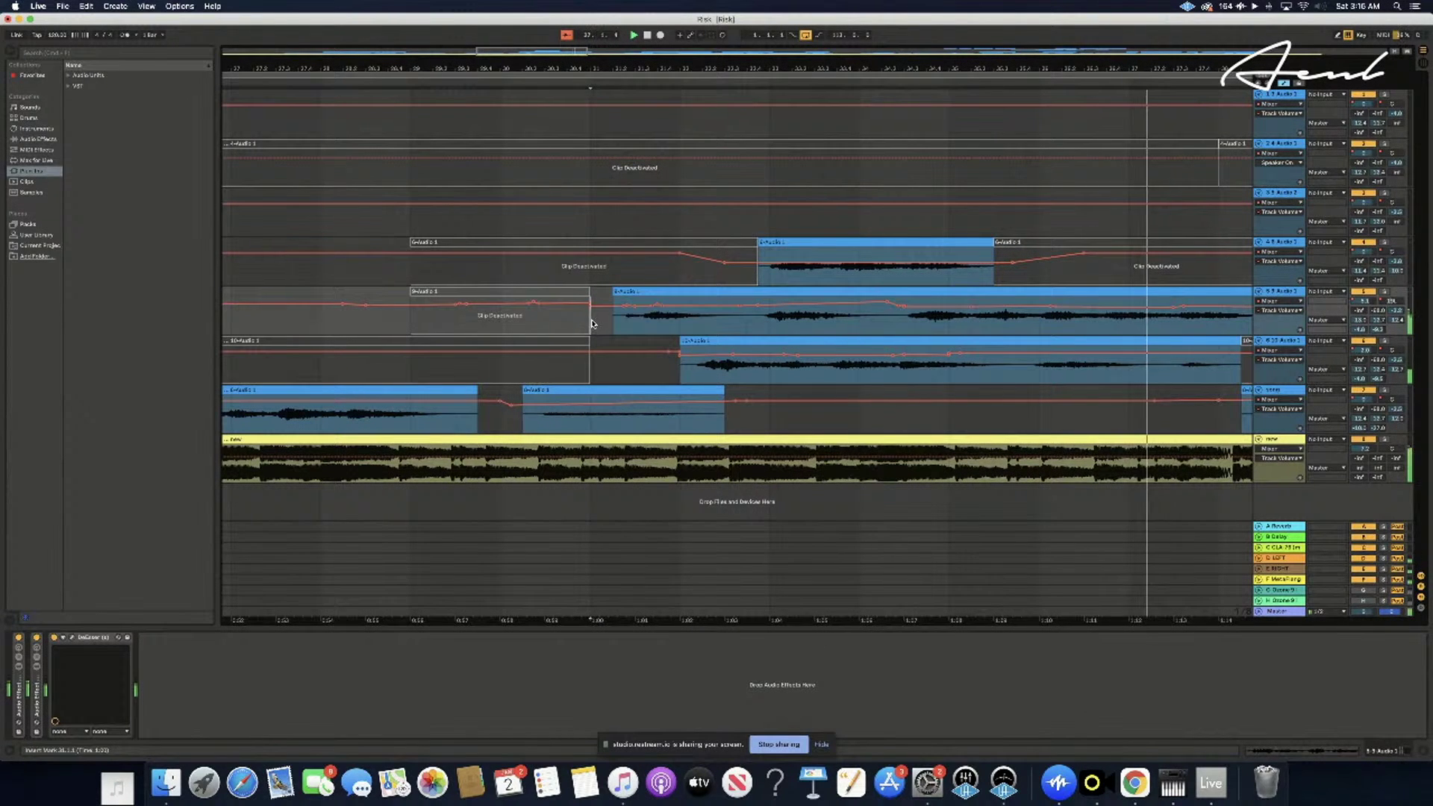
left_click_drag(591, 323, 739, 319)
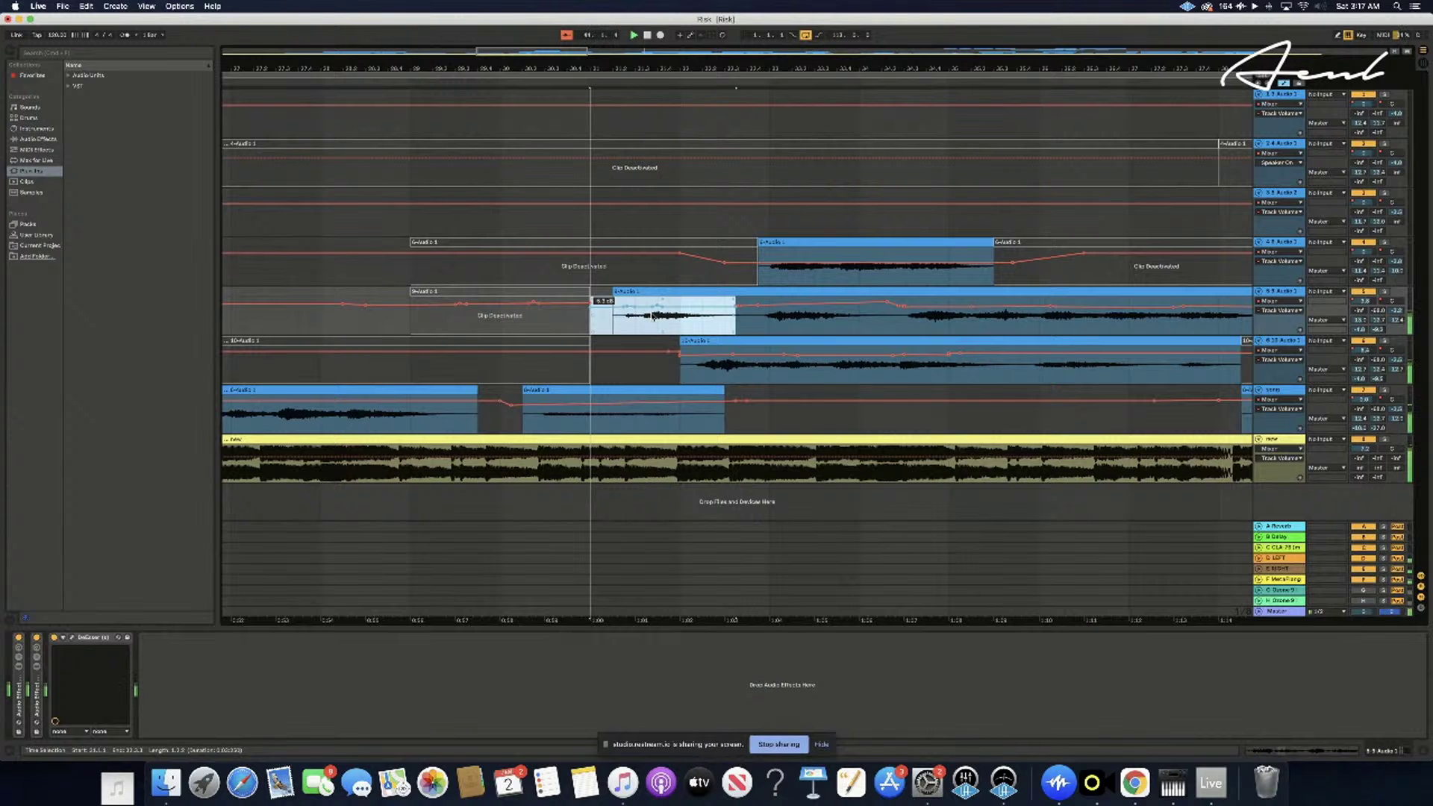
left_click(587, 336)
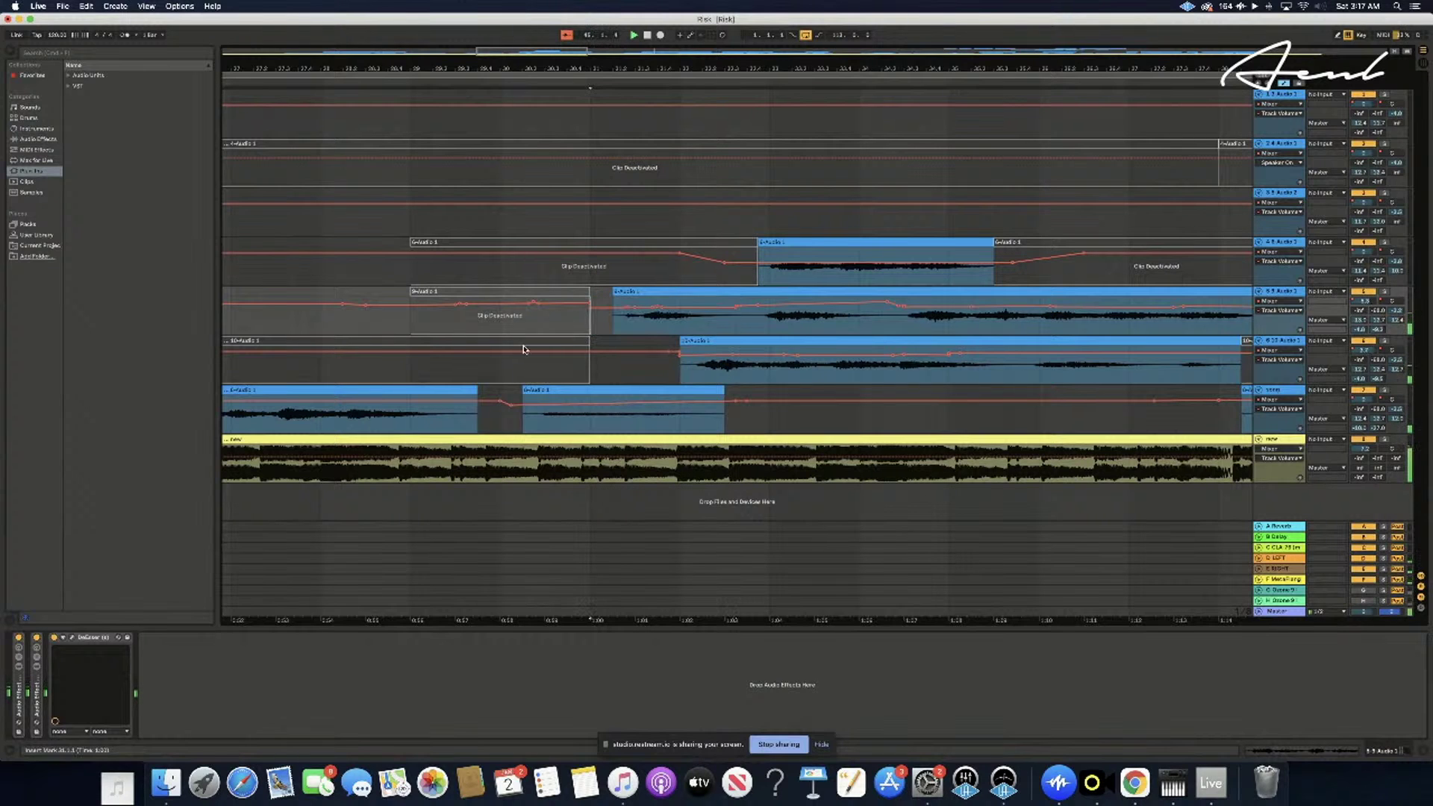
left_click(491, 423)
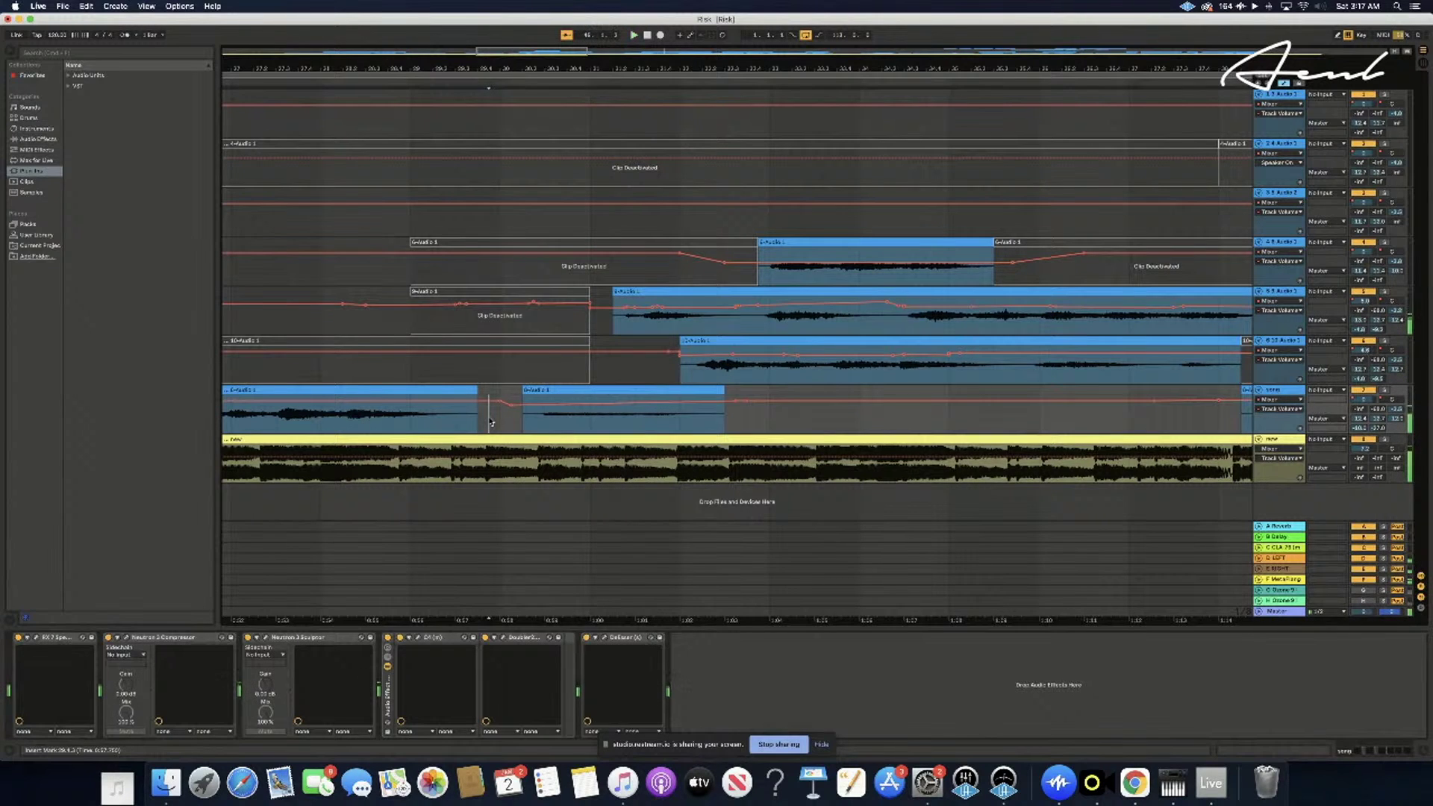
key("space")
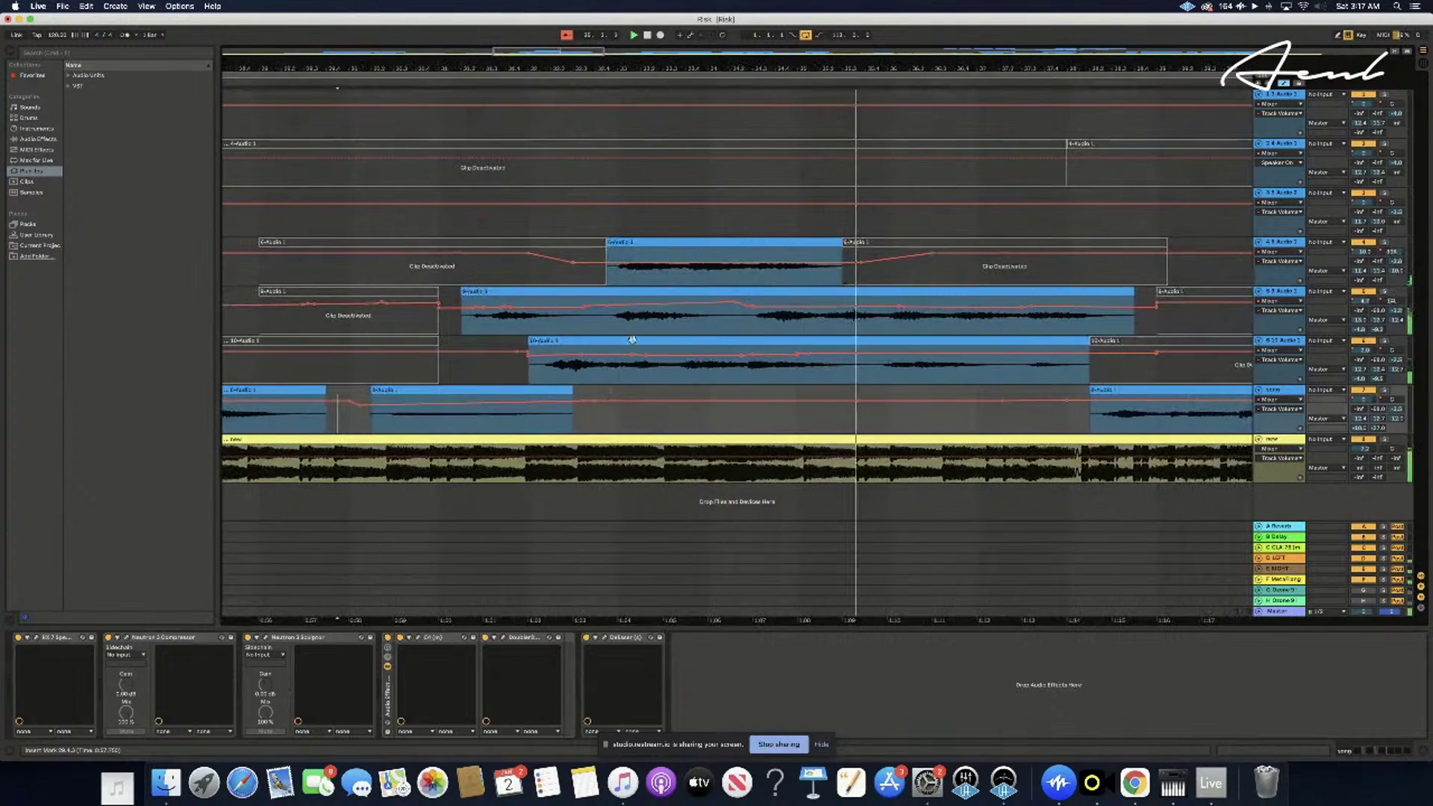
- Adjust the volume automation on the first phrase of the sixth vocal track's clip, checking the fifth track's curve, and replay the section
left_click(606, 308)
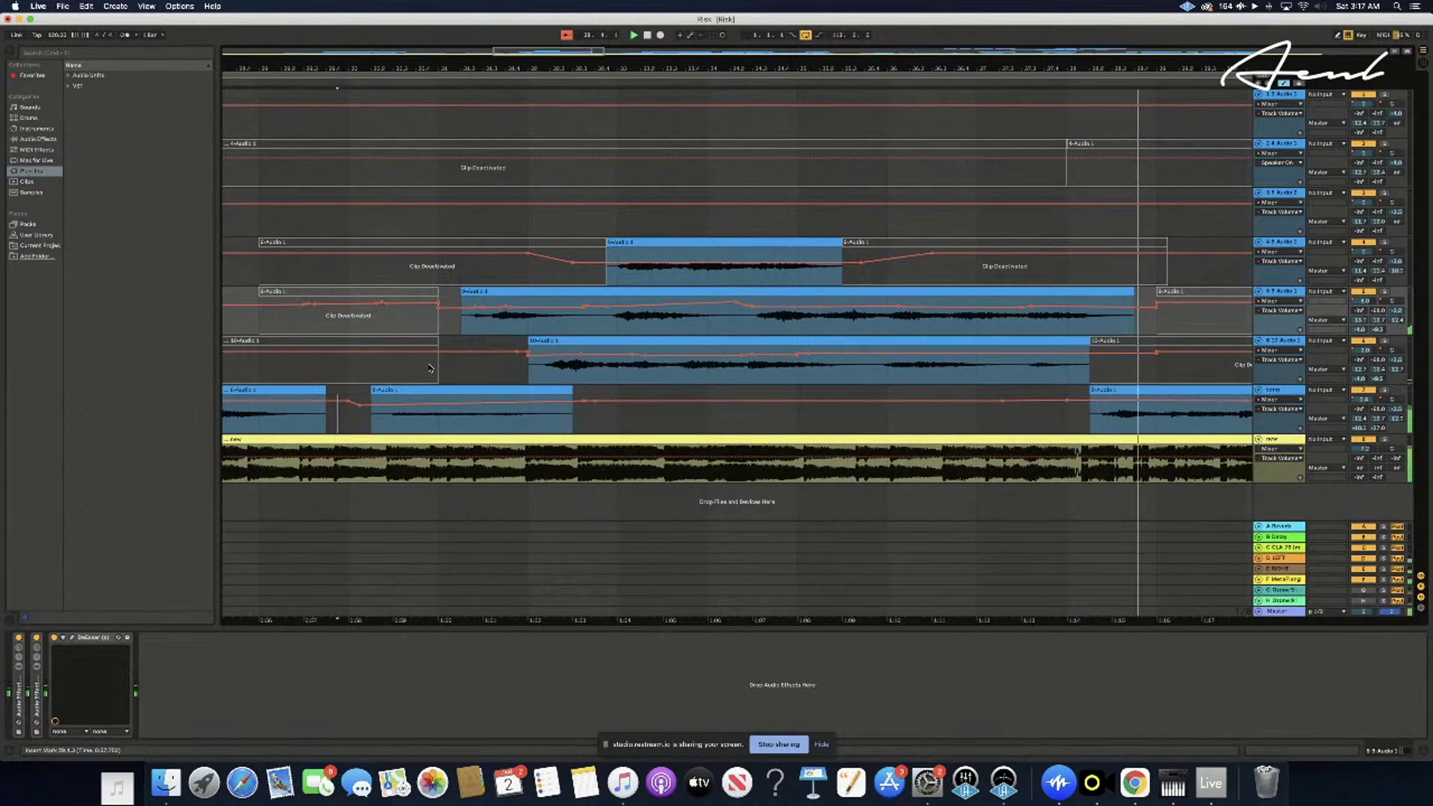
scroll(430, 368, "left", 5)
scroll(431, 368, "left", 6)
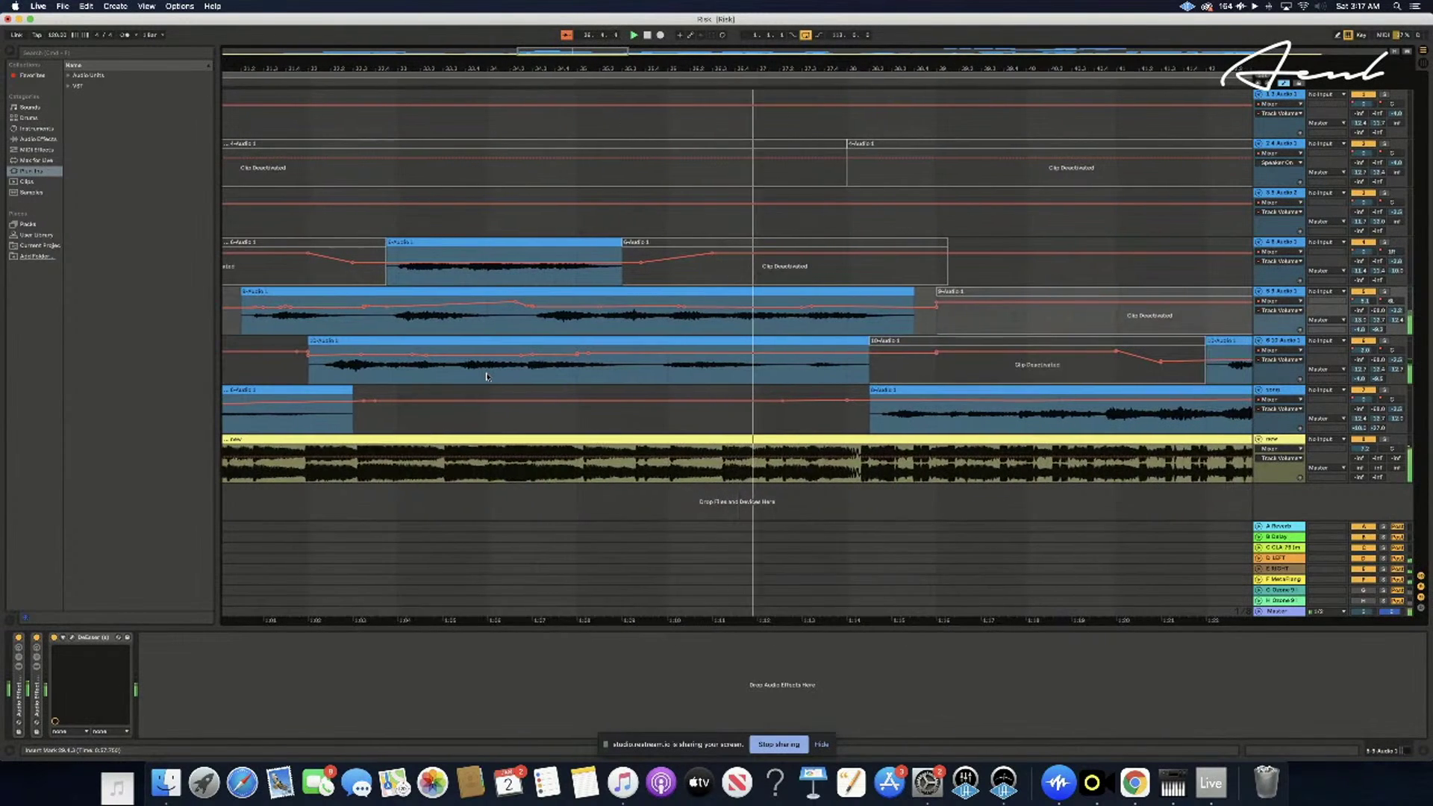
scroll(485, 377, "left", 2)
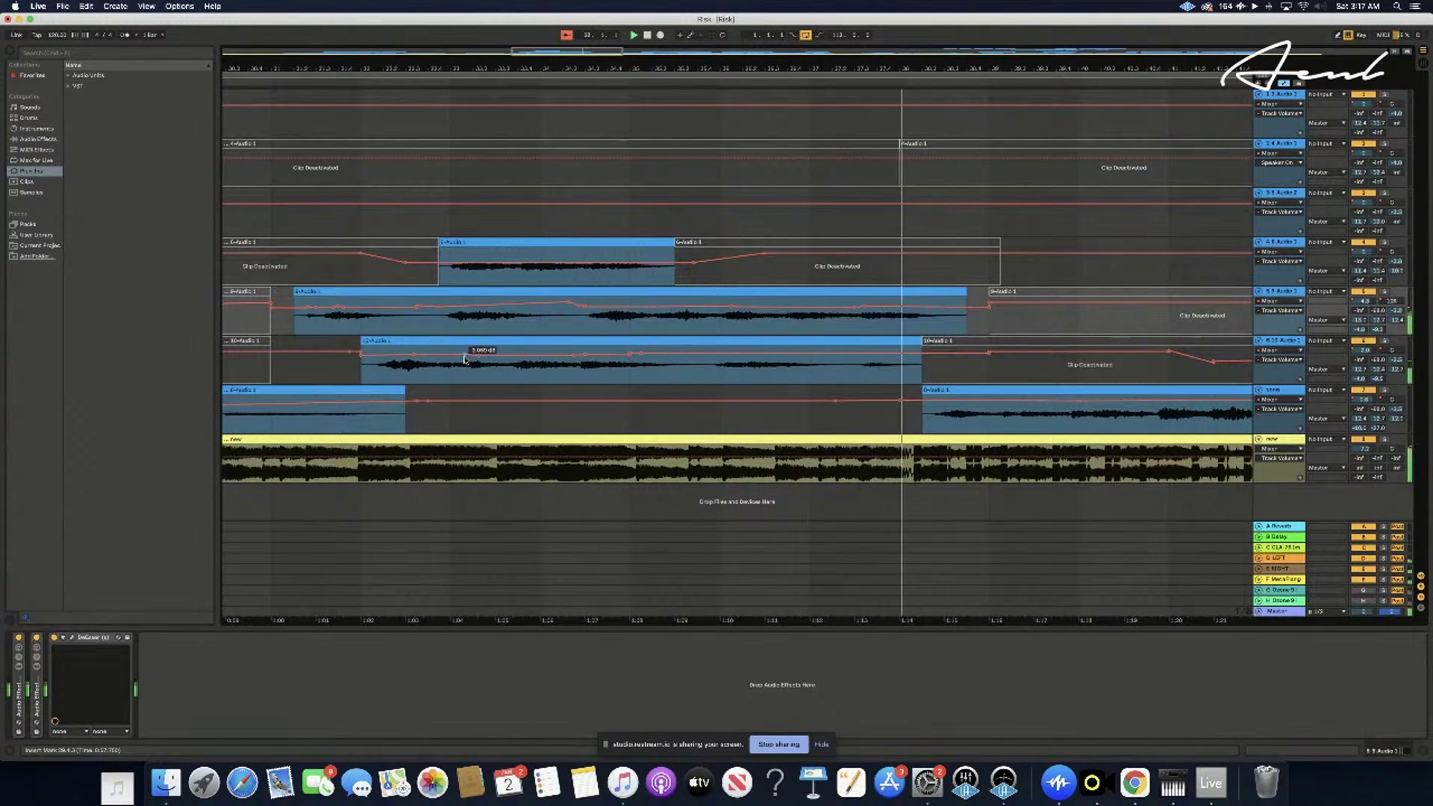
left_click(464, 358)
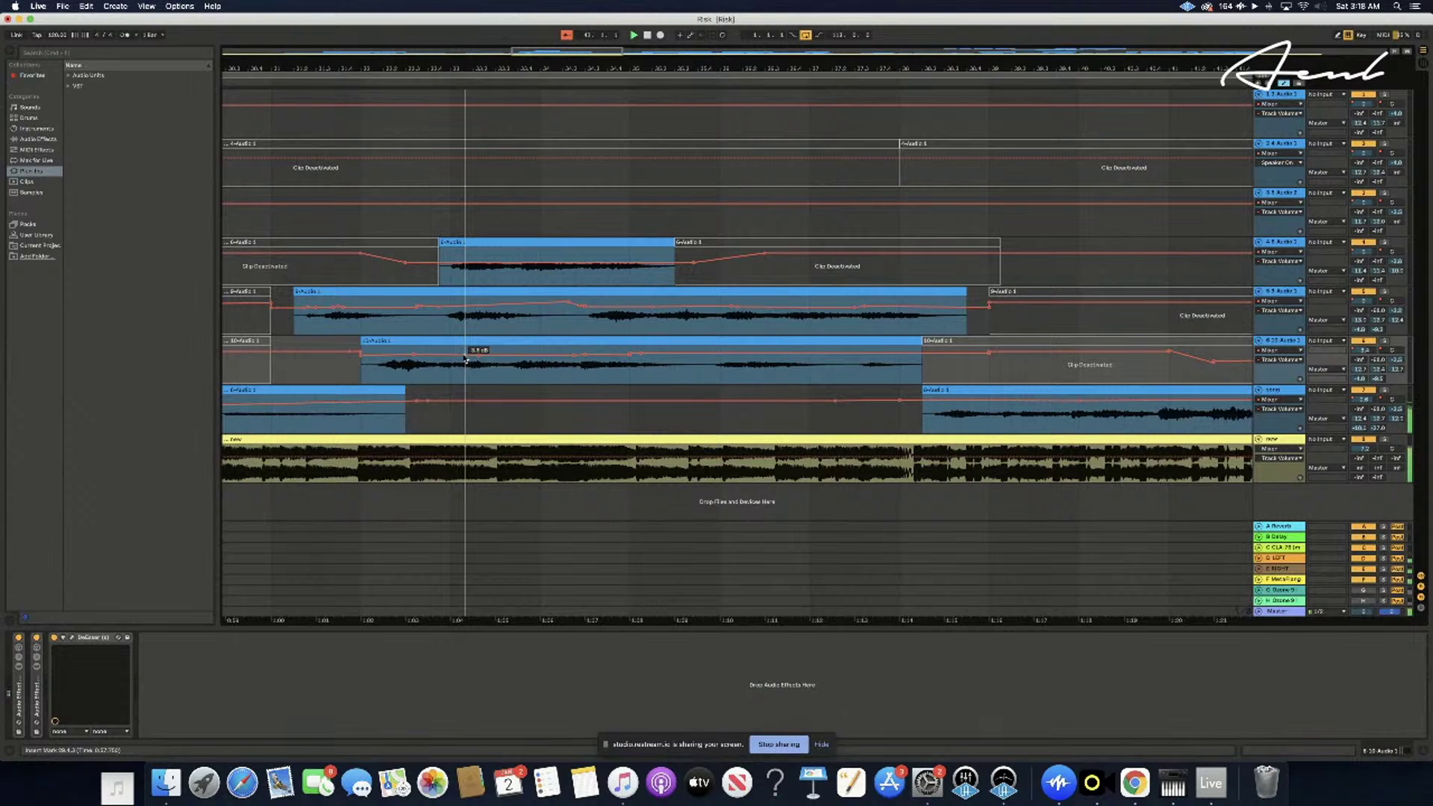
scroll(456, 379, "left", 5)
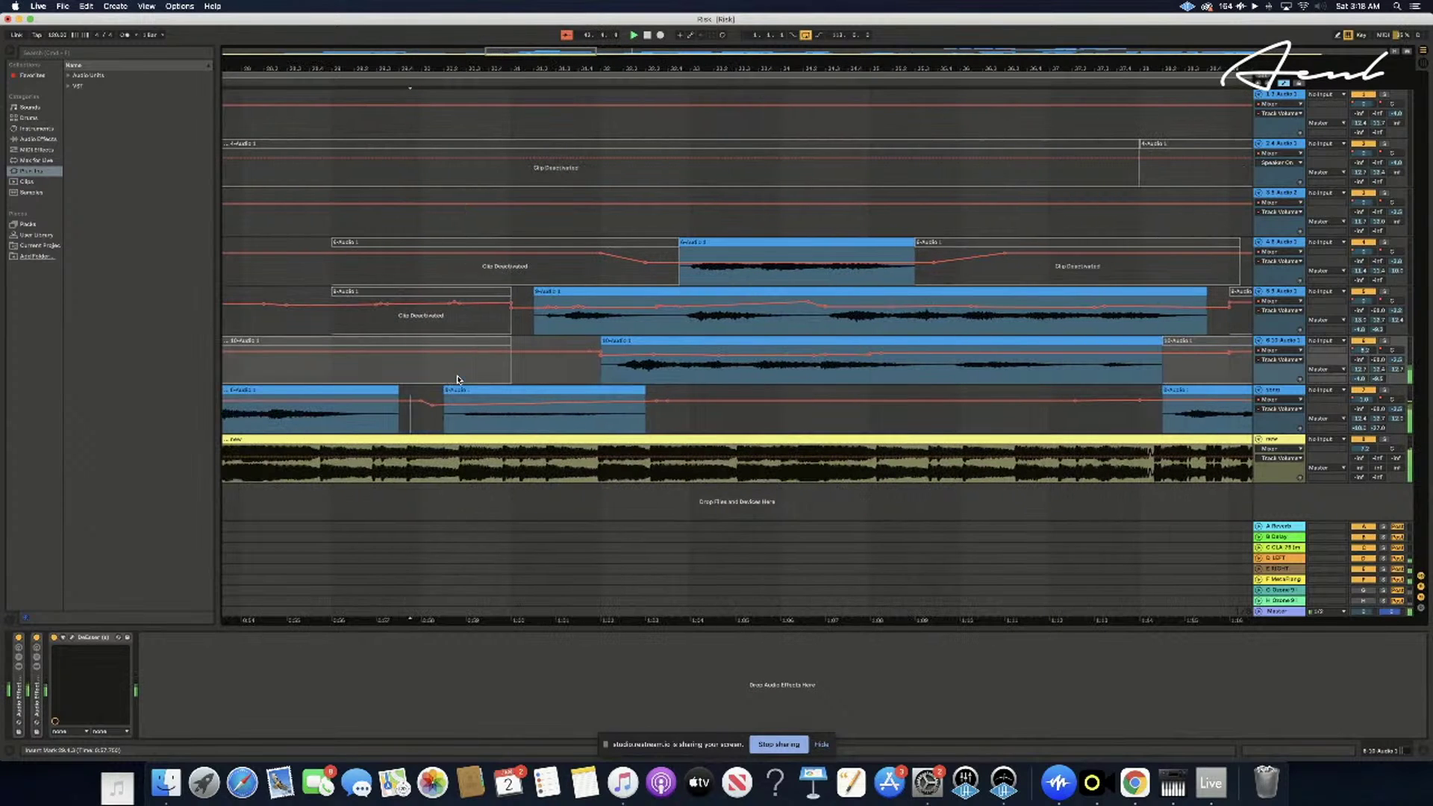
key("space")
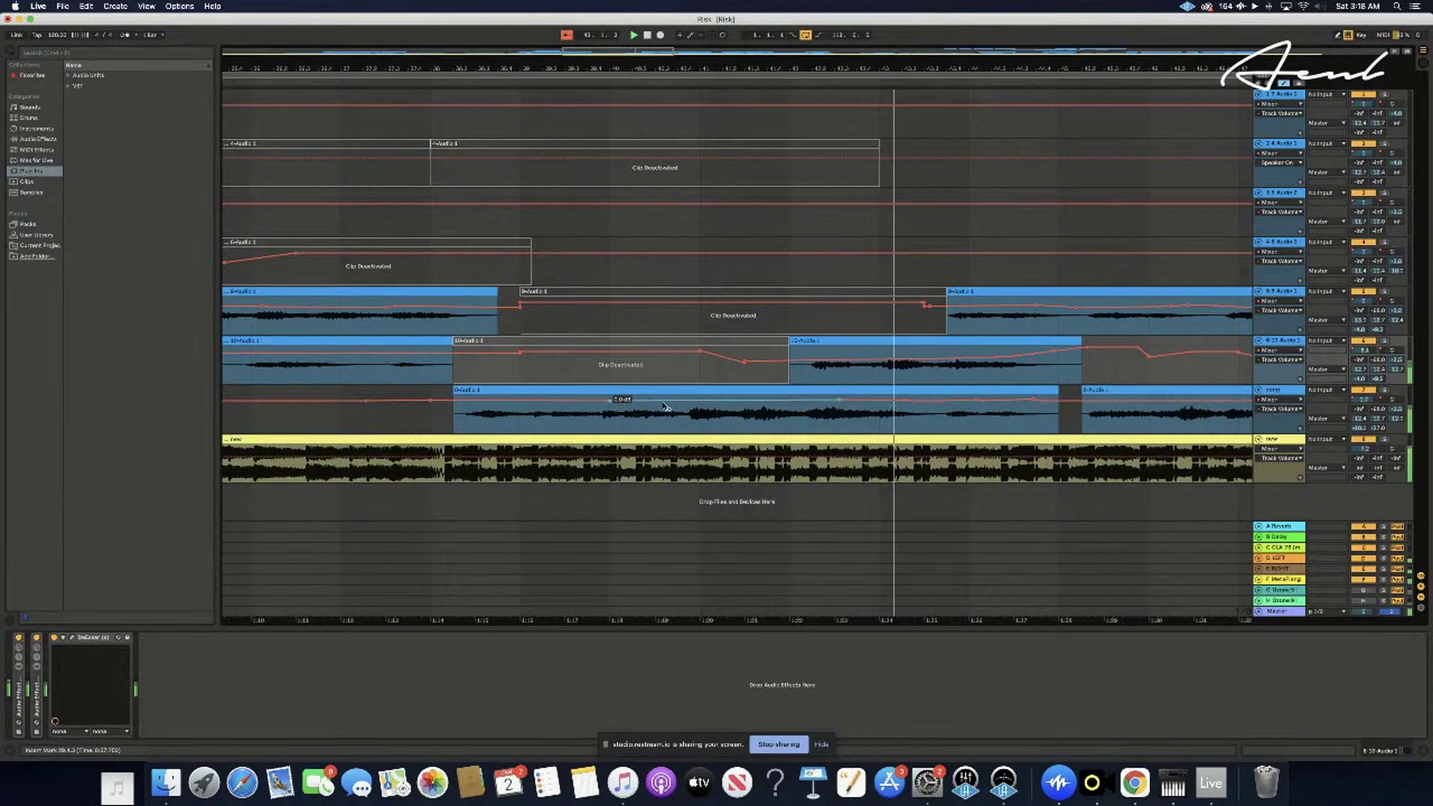
- Shape a slight dip in the comp track's volume automation early in its clip after bar 38, replaying to refine it
left_click(646, 403)
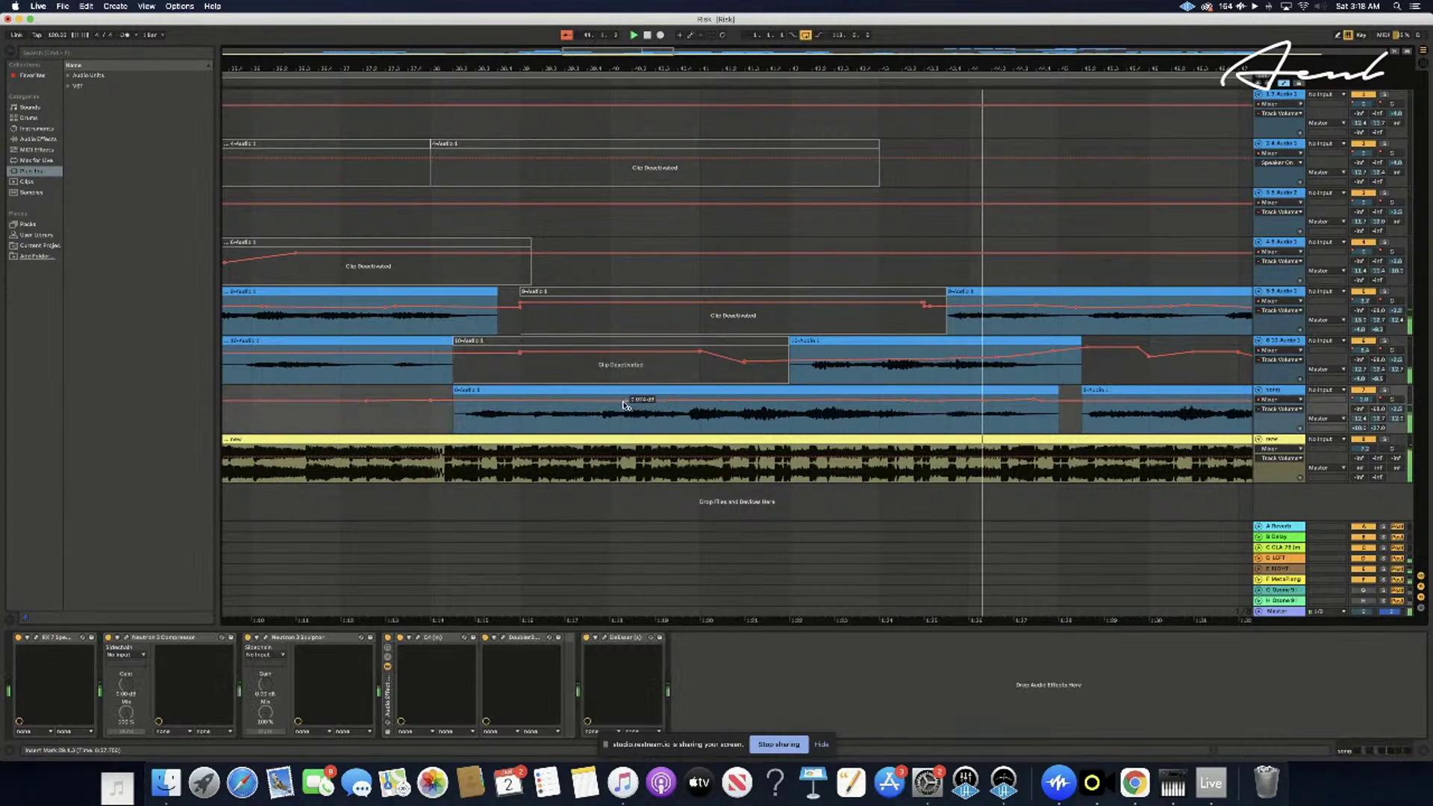
left_click(620, 403)
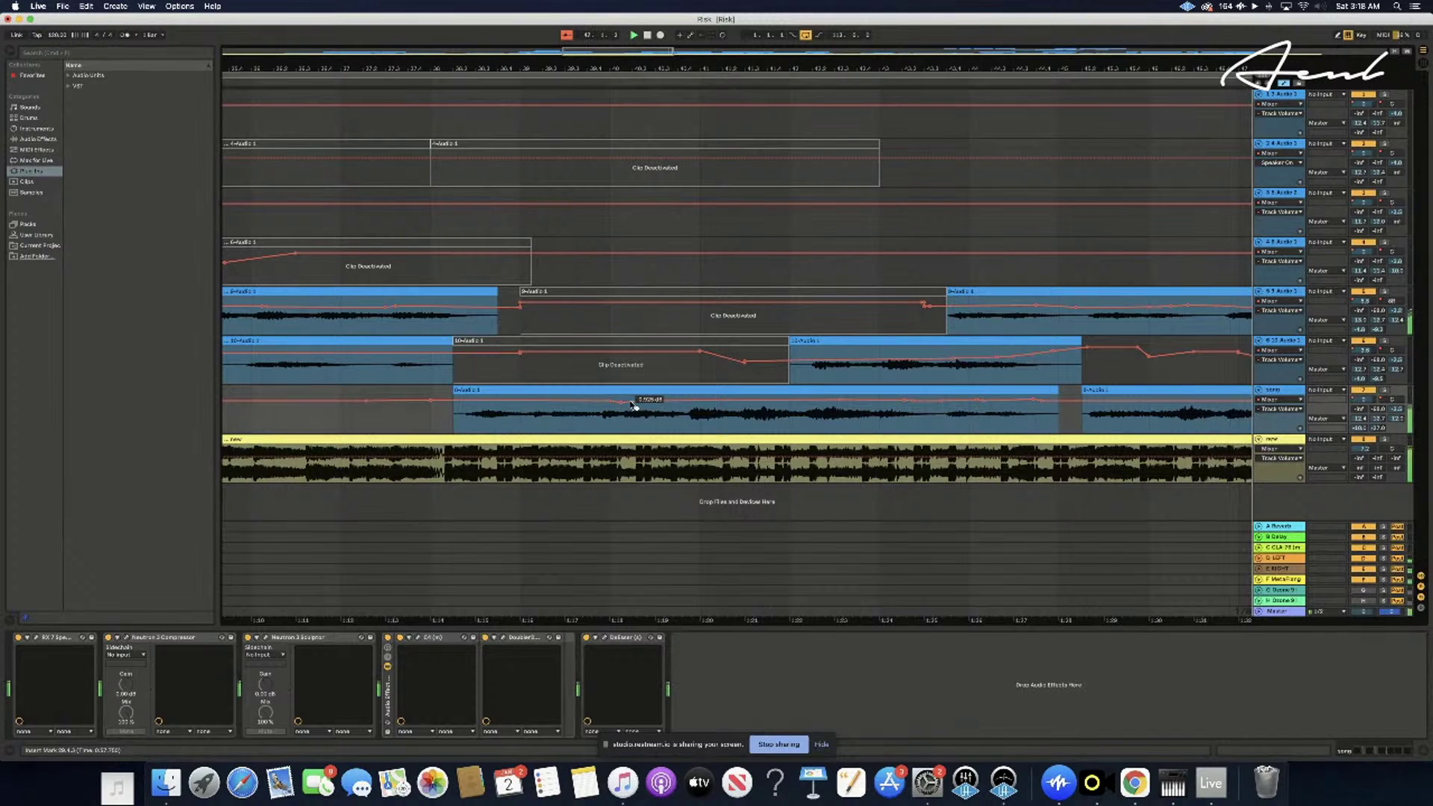
left_click(632, 405)
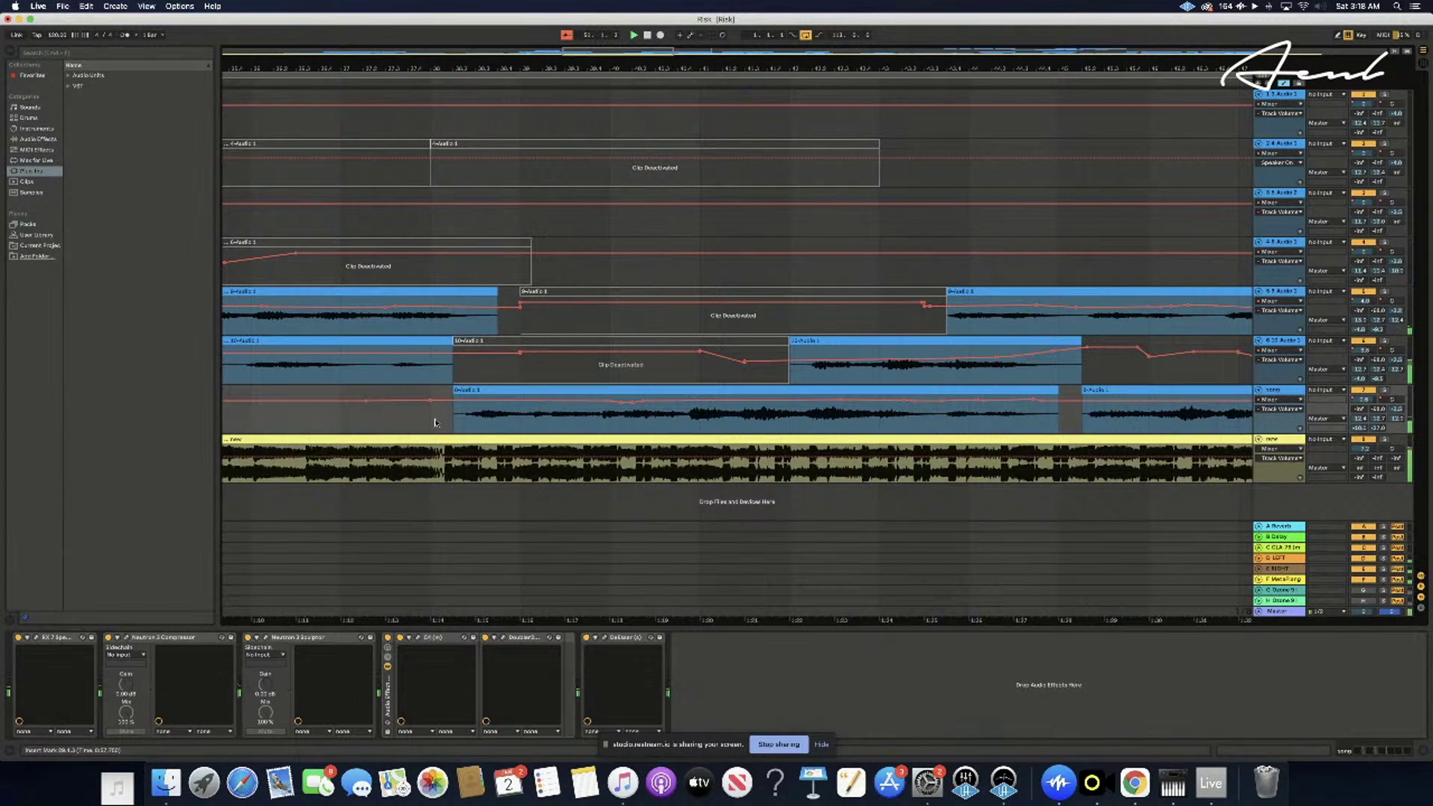
key("space")
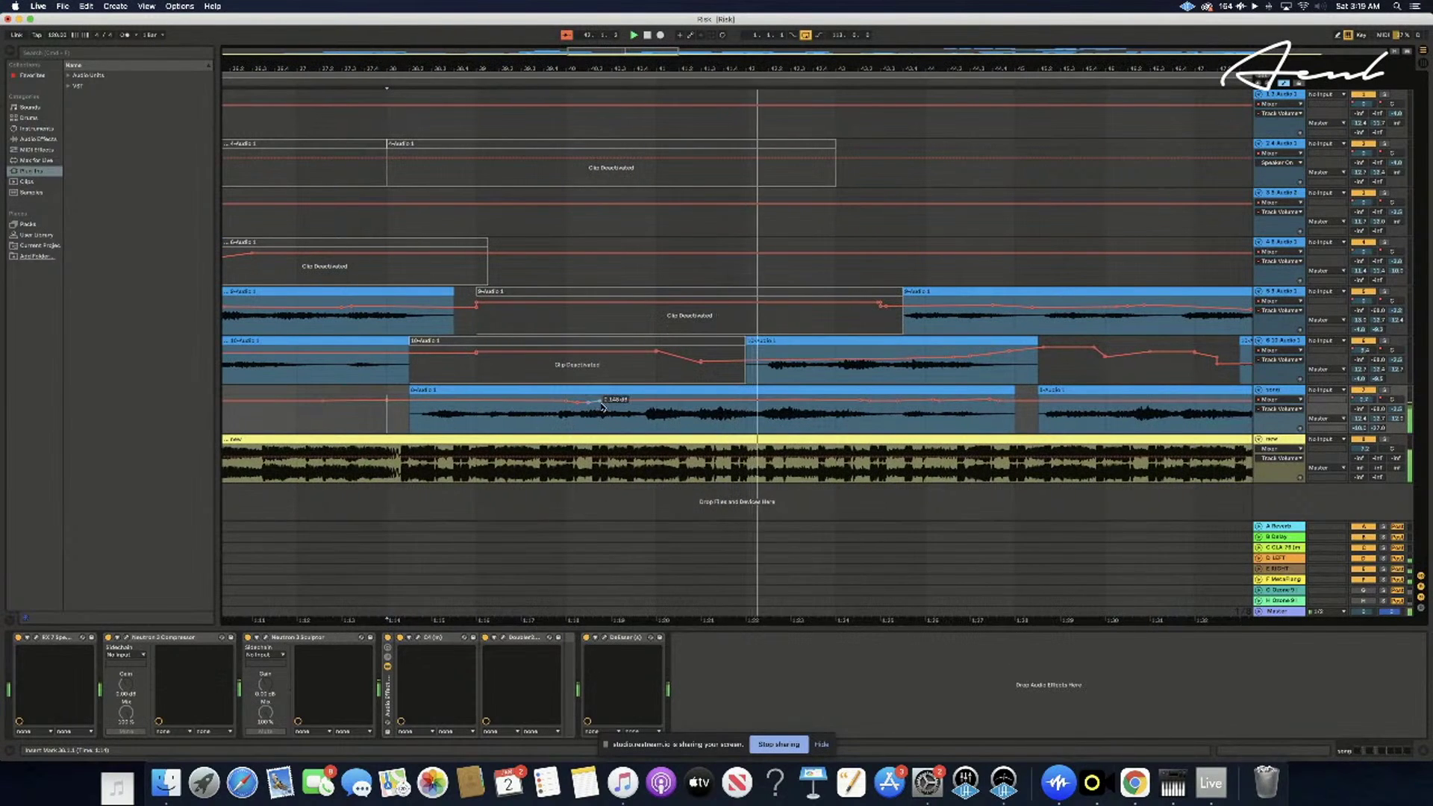
left_click_drag(599, 403, 599, 405)
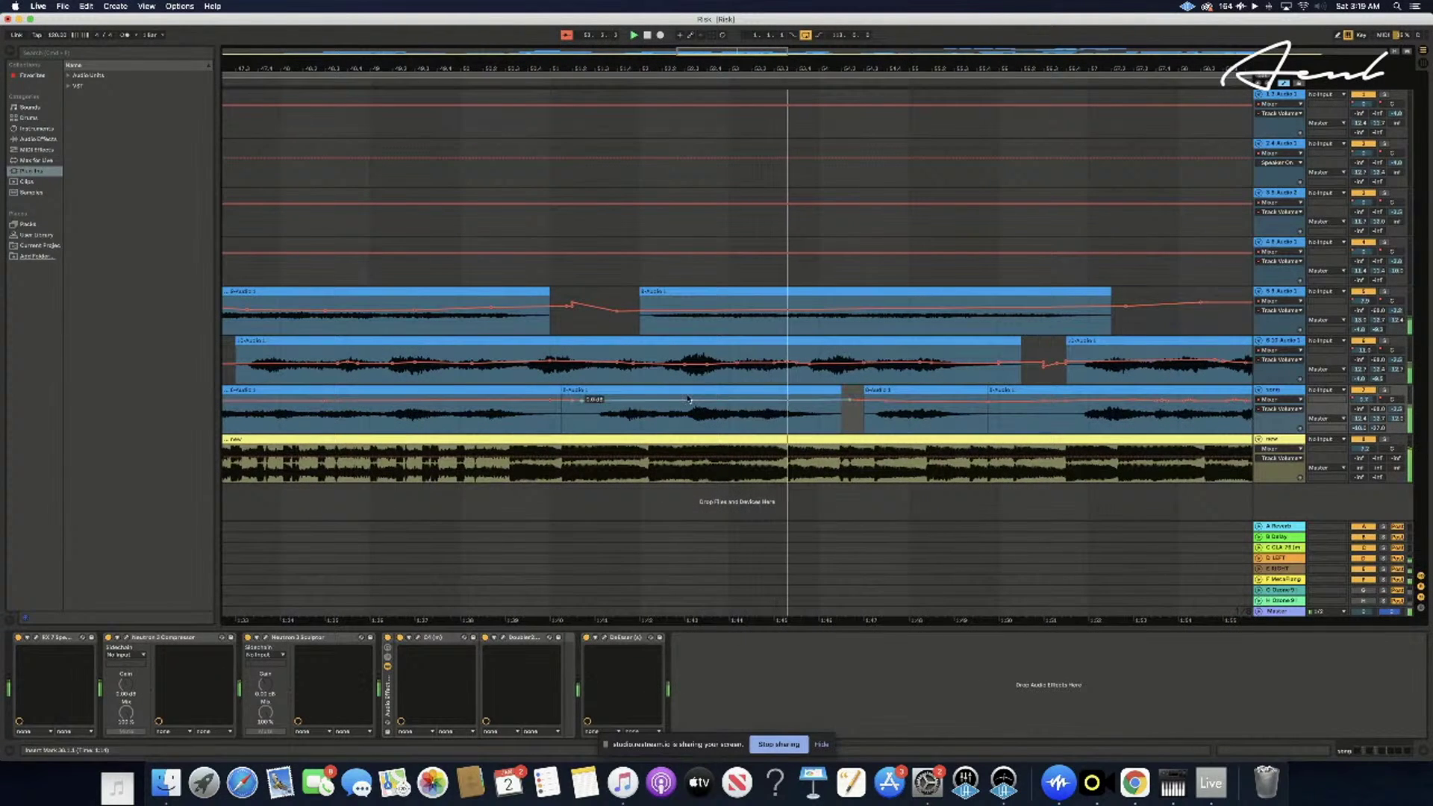
- Adjust the sixth vocal track's volume automation within its long clip, then replay from just before the comp clip after bar 38
left_click(651, 367)
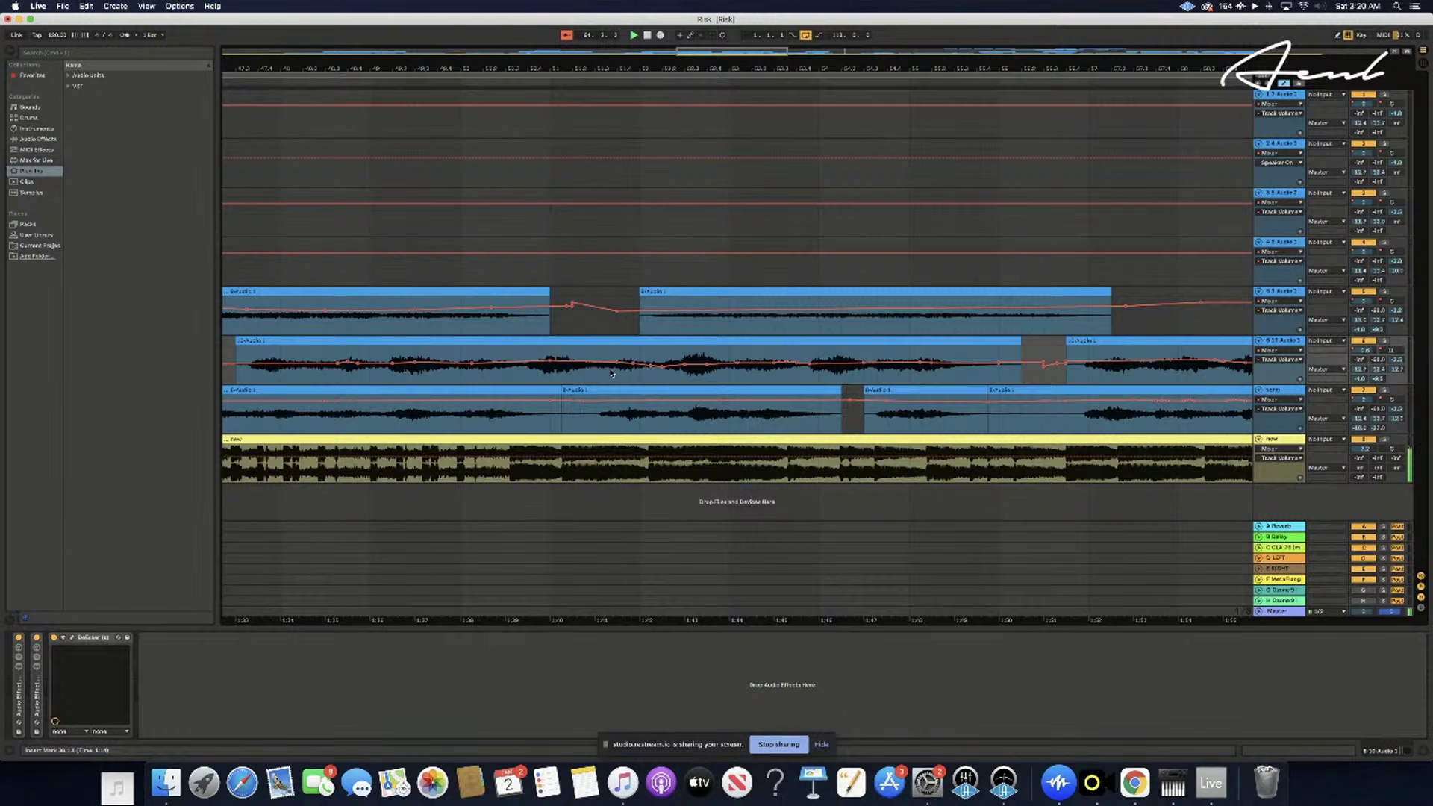
scroll(612, 373, "left", 10)
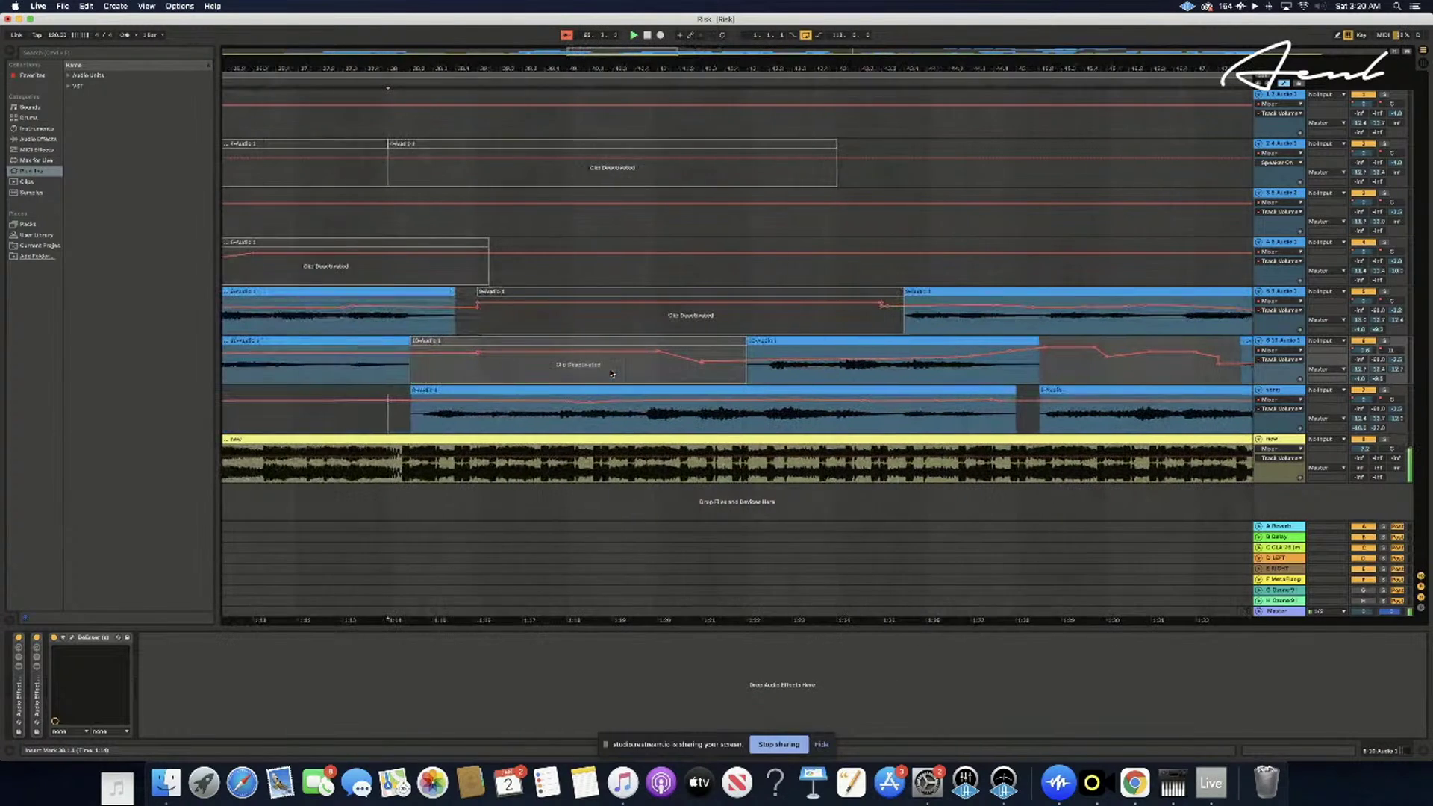
left_click(400, 417)
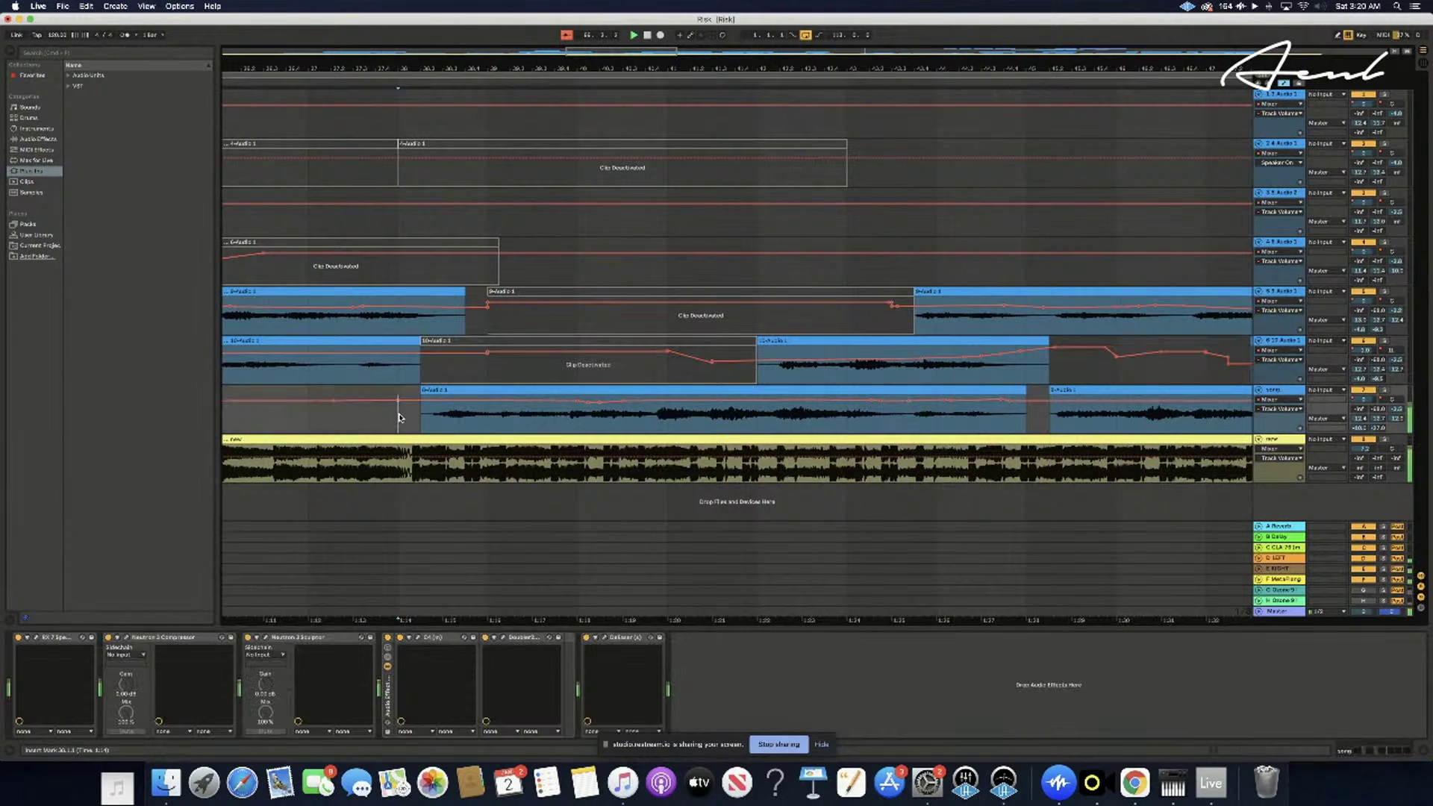
scroll(399, 418, "left", 5)
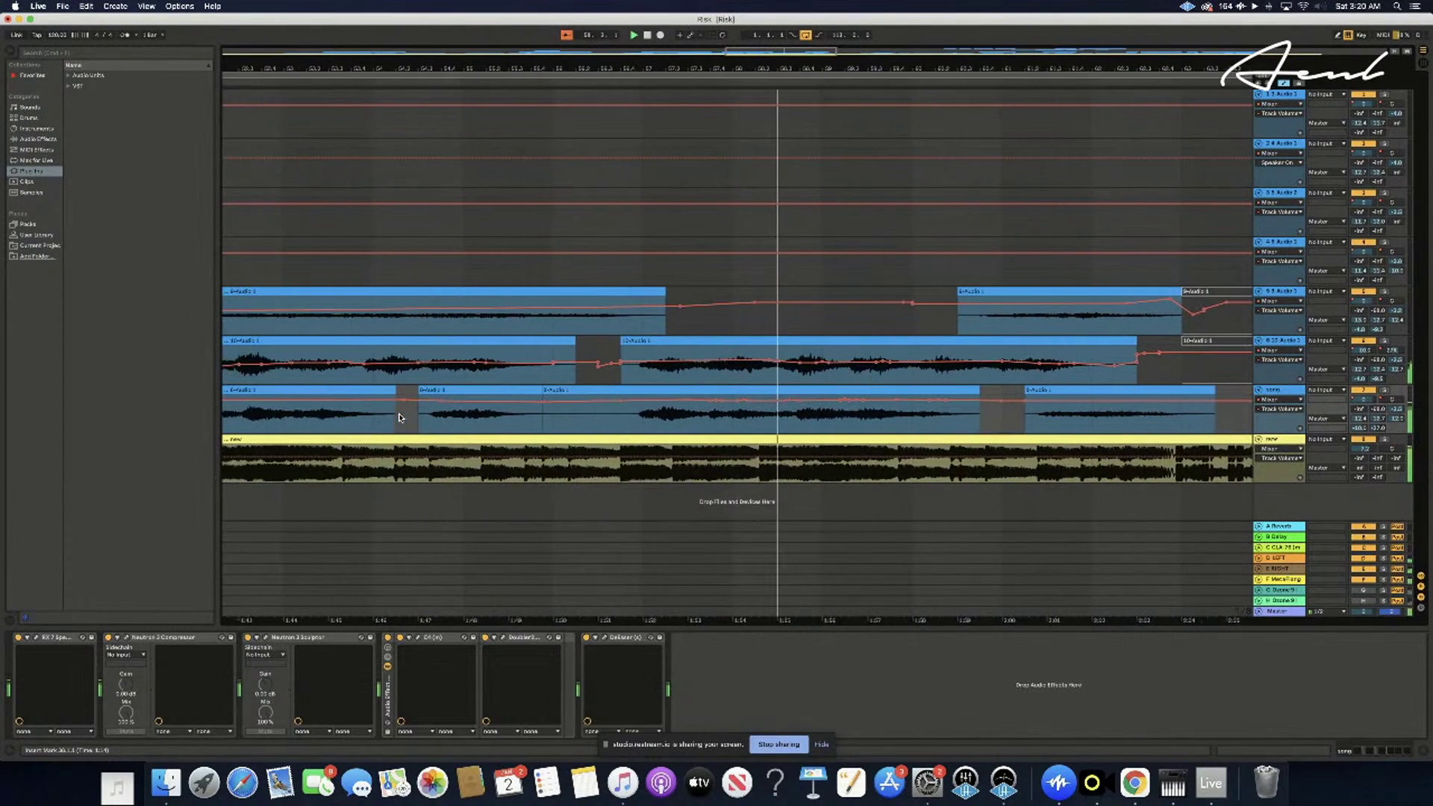
- Touch up the sixth vocal track's volume automation at the end of its long clip, then play the comp section again
left_click(500, 365)
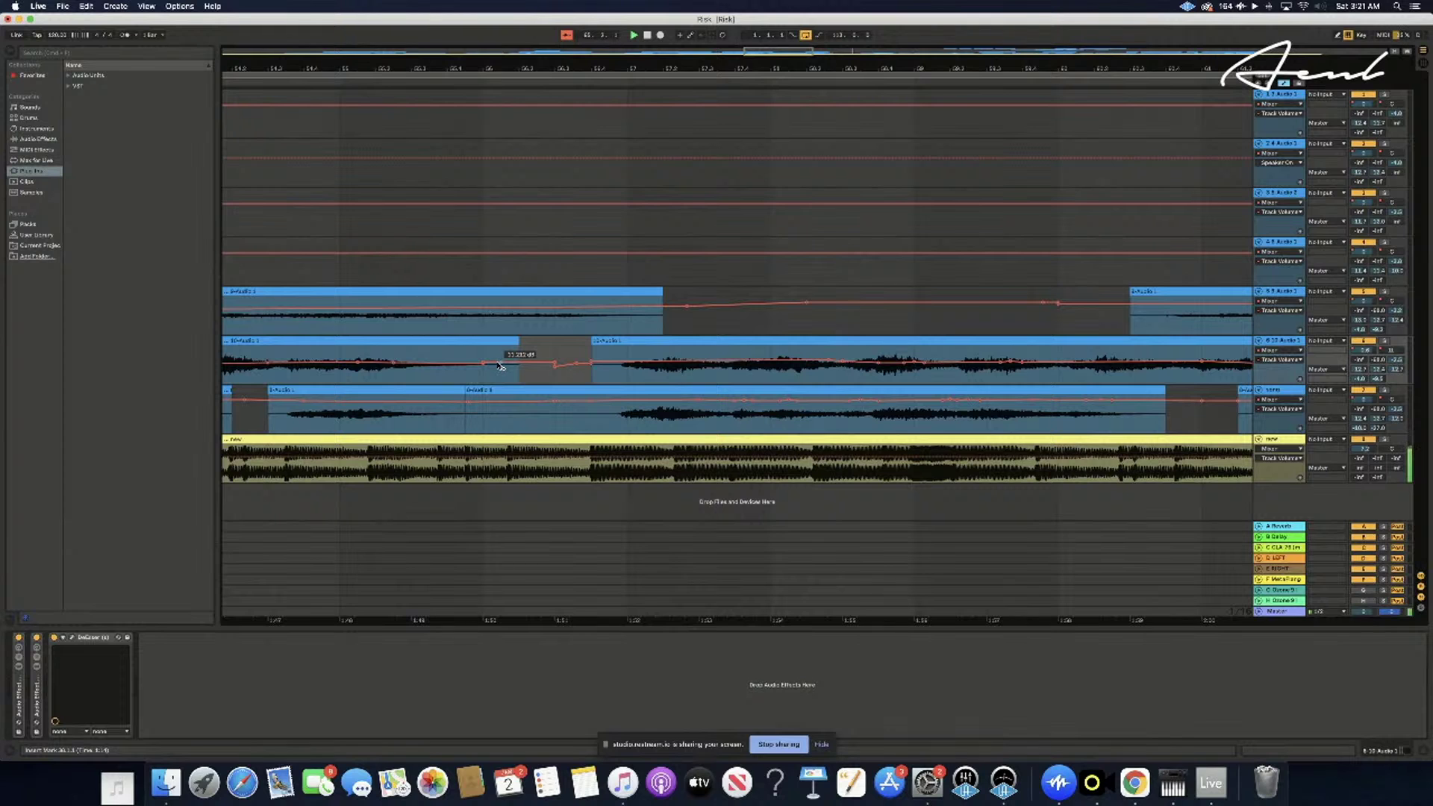
scroll(429, 373, "left", 2)
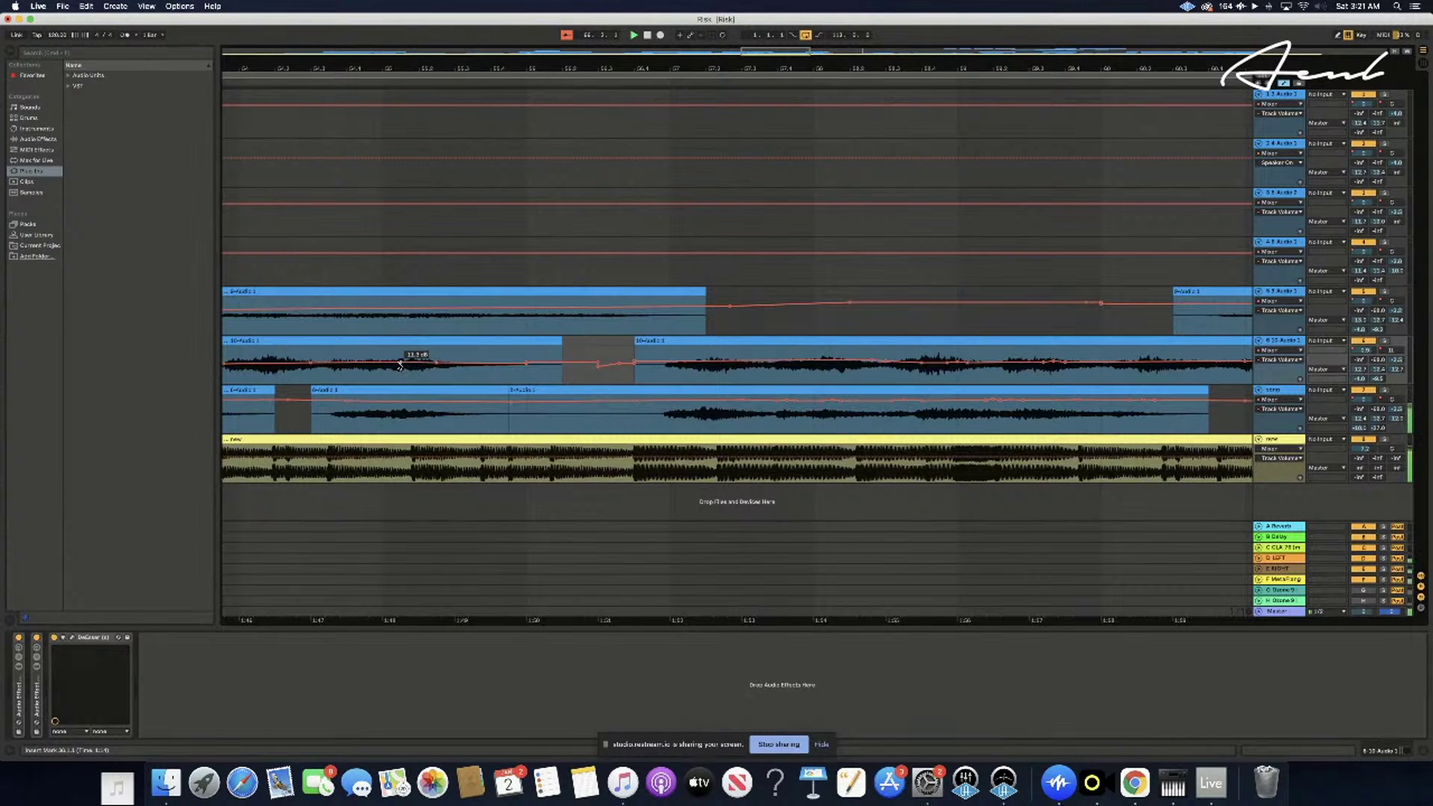
scroll(397, 385, "left", 10)
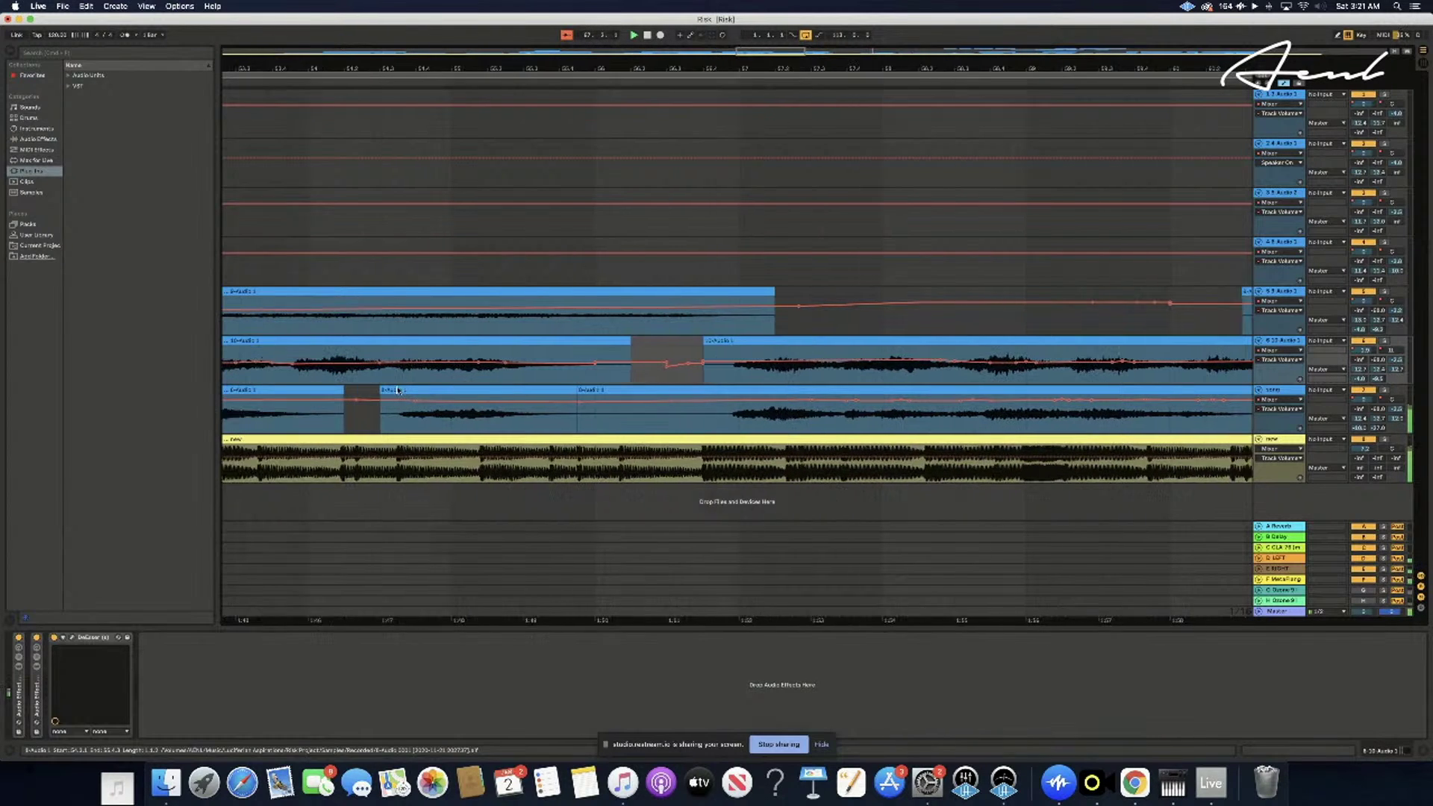
scroll(397, 385, "left", 14)
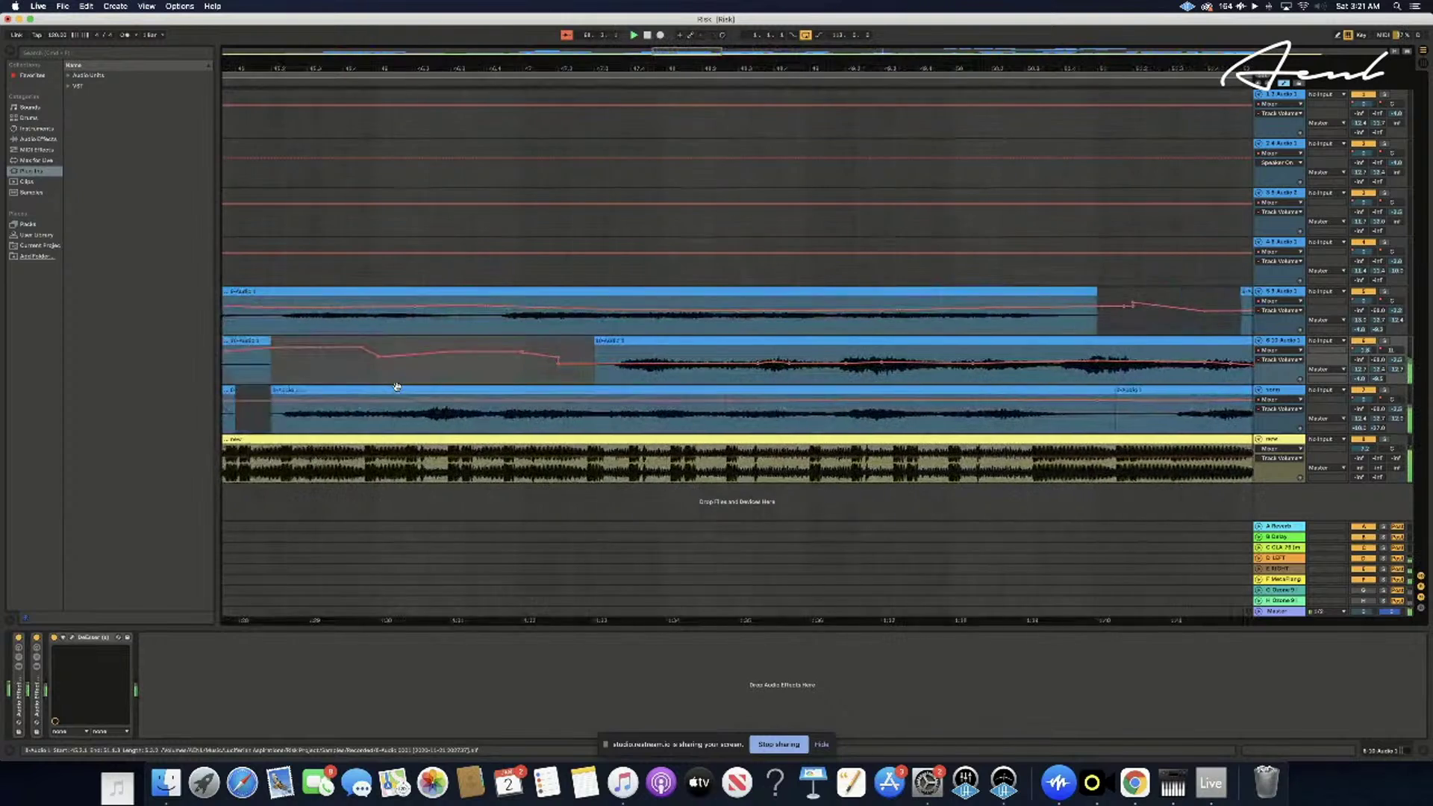
scroll(397, 386, "left", 5)
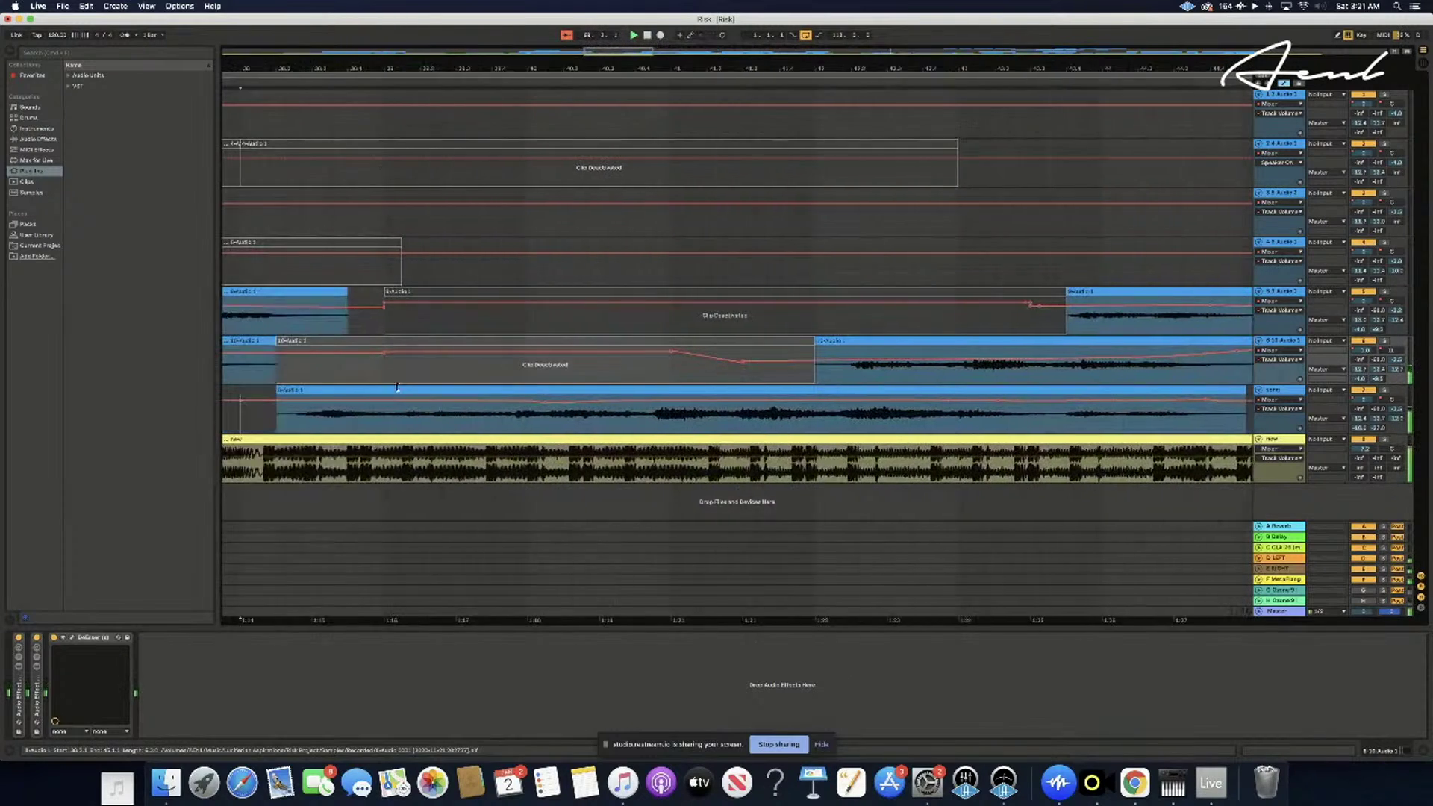
left_click(453, 420)
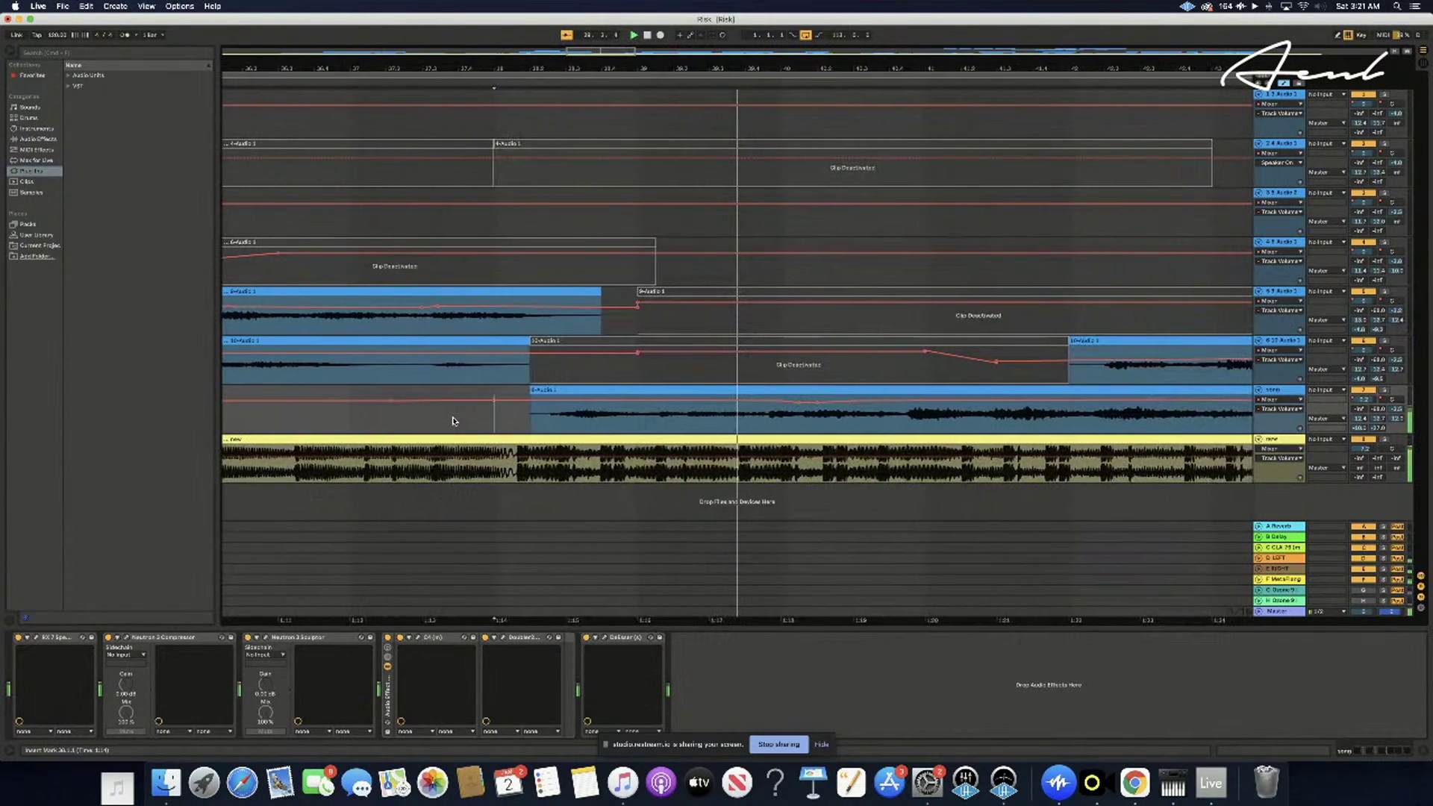
- Check the Multi-Output Device's routing in Audio MIDI Setup, then return to the Live arrangement
left_click(1166, 781)
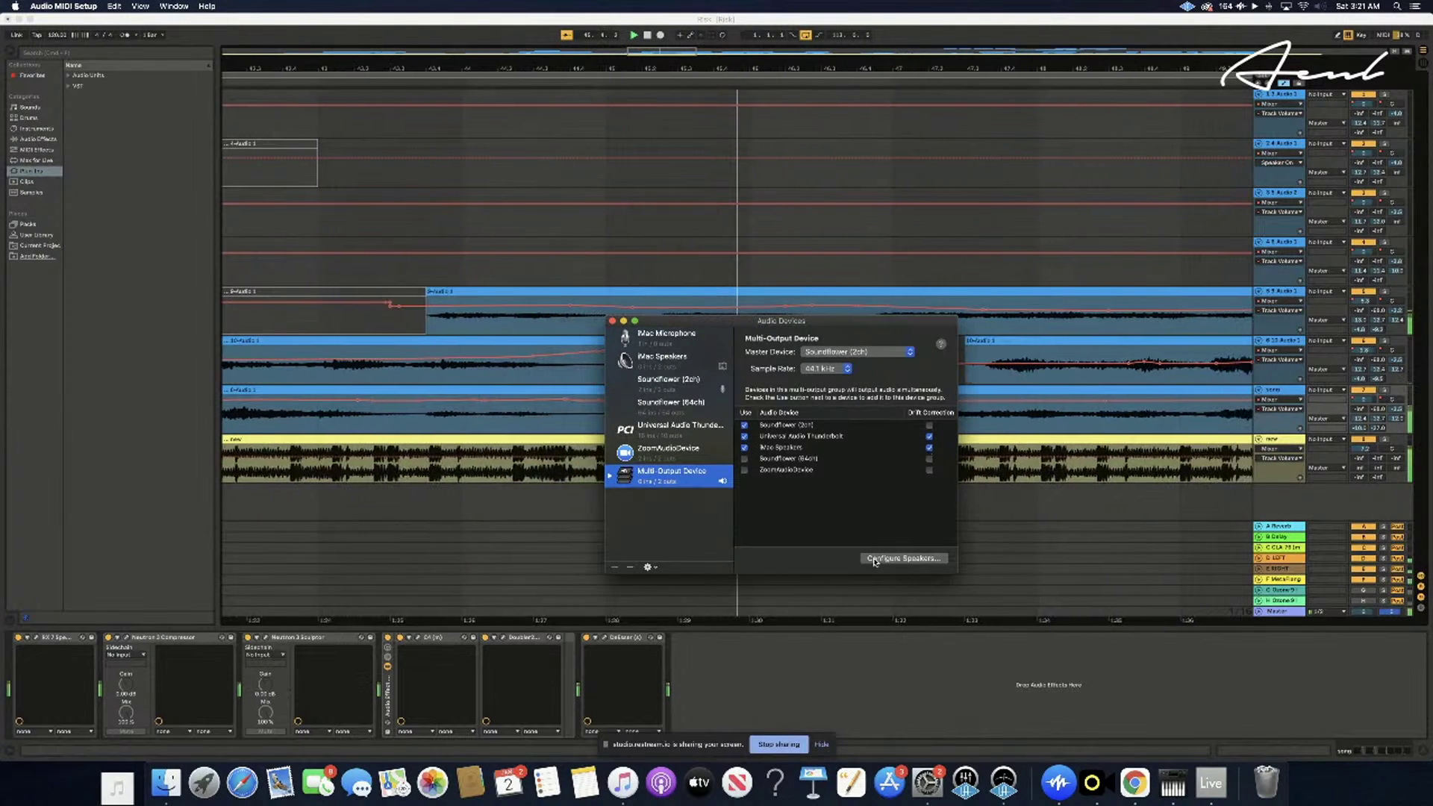
left_click(819, 663)
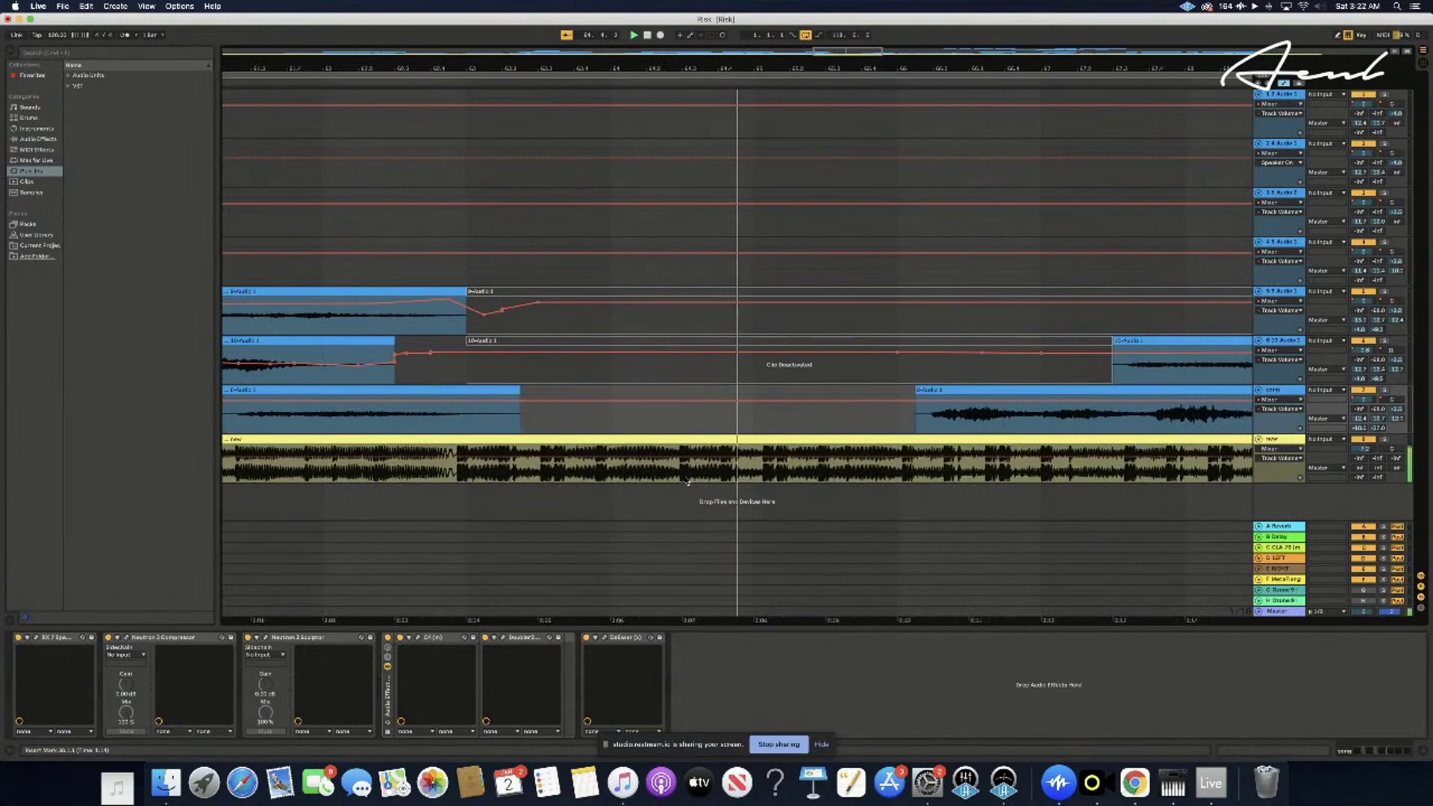
- Examine the vocal layers and their volume automation across the arrangement through the song's end during playback, then return to its beginning
key("minus")
key("minus")
key("minus")
key("minus")
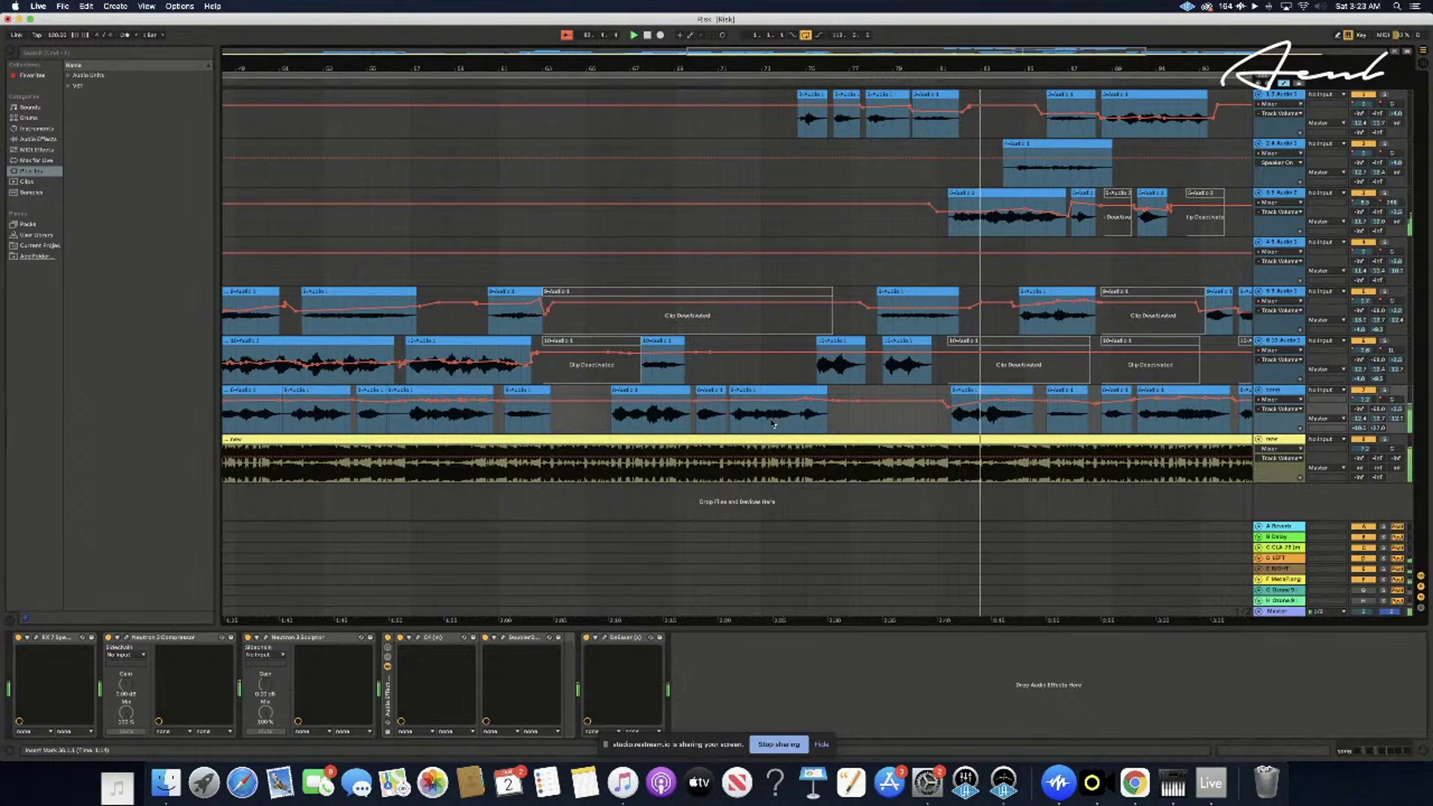
scroll(769, 424, "right", 4)
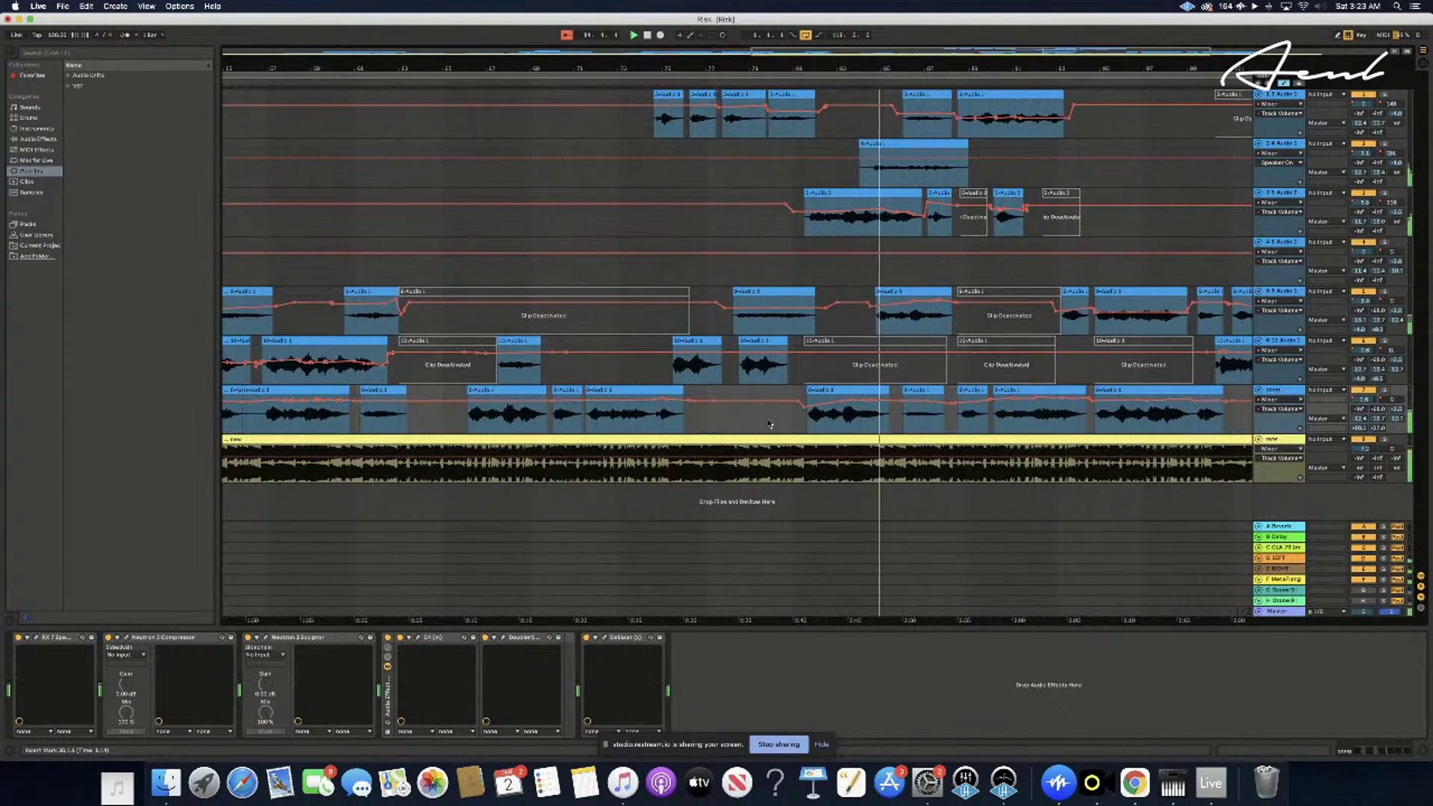
scroll(769, 424, "right", 2)
scroll(771, 424, "right", 1)
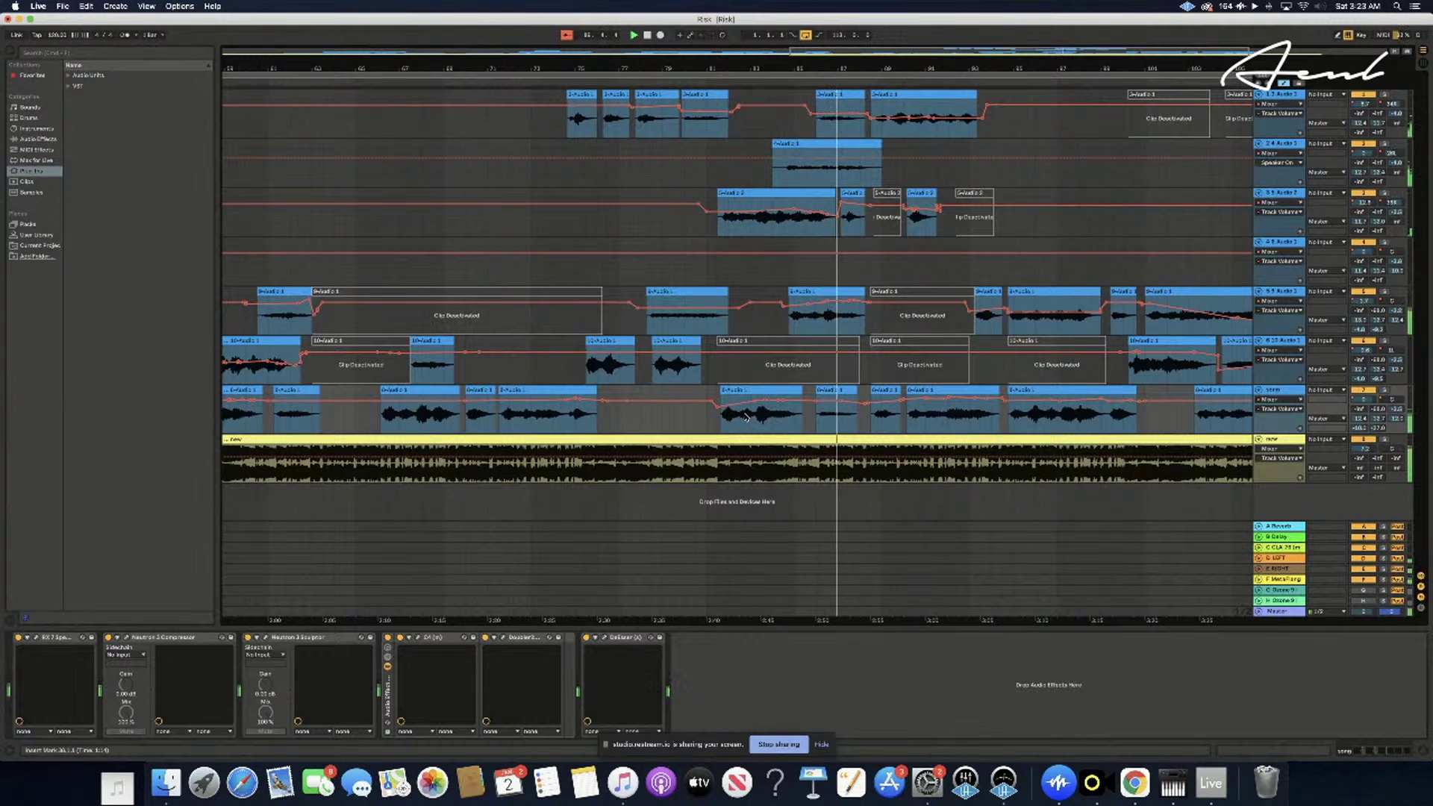
scroll(746, 418, "right", 2)
scroll(747, 418, "right", 1)
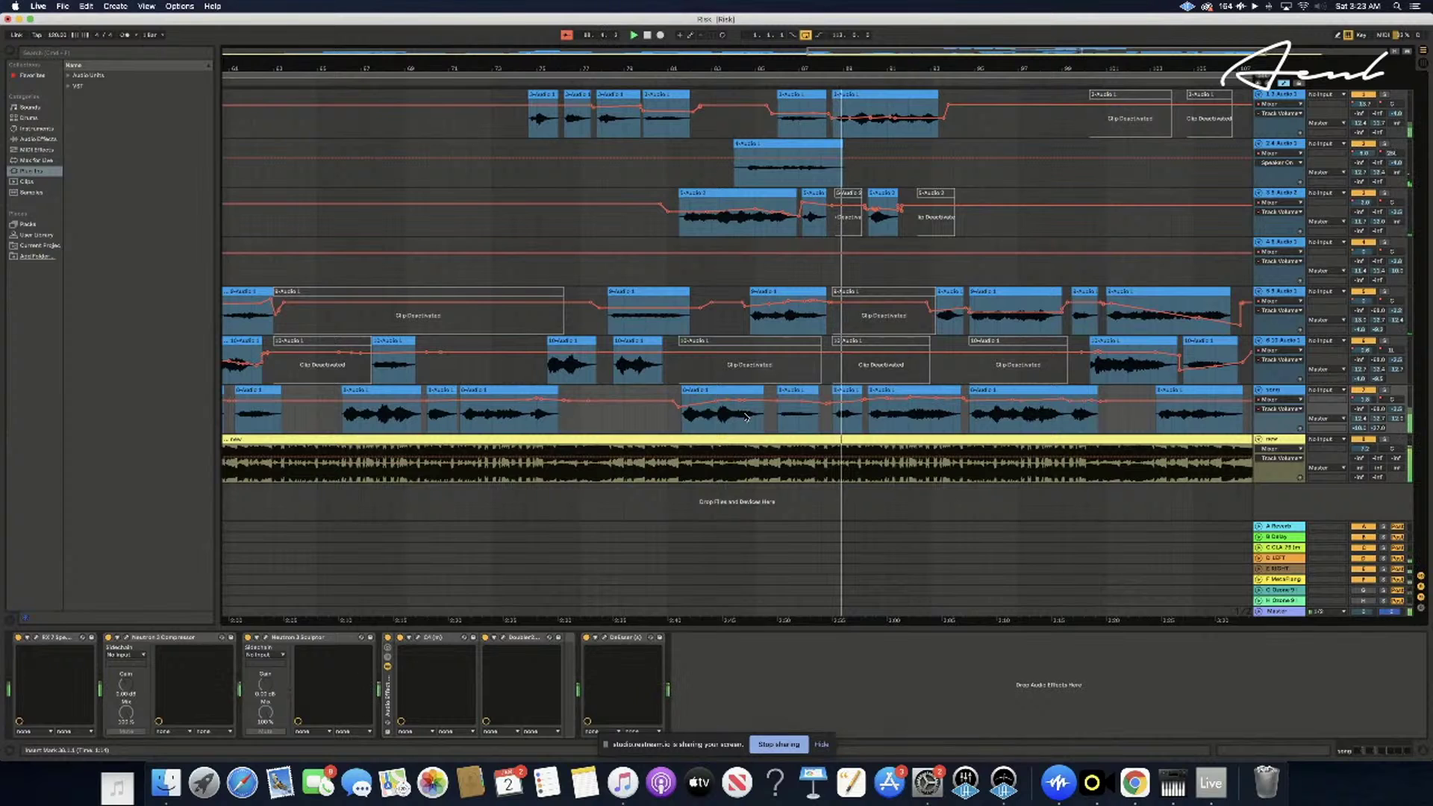
scroll(746, 418, "right", 4)
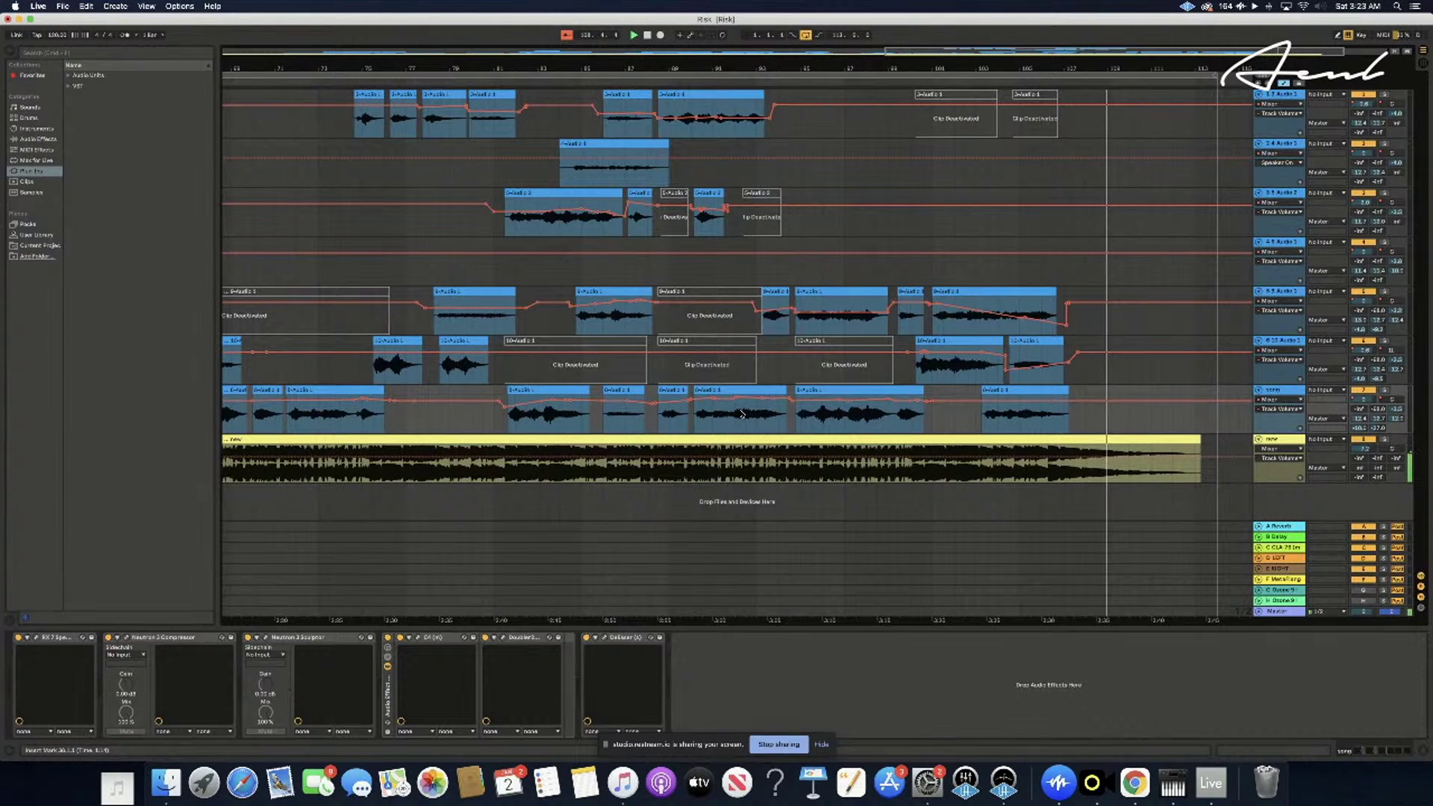
scroll(671, 425, "left", 15)
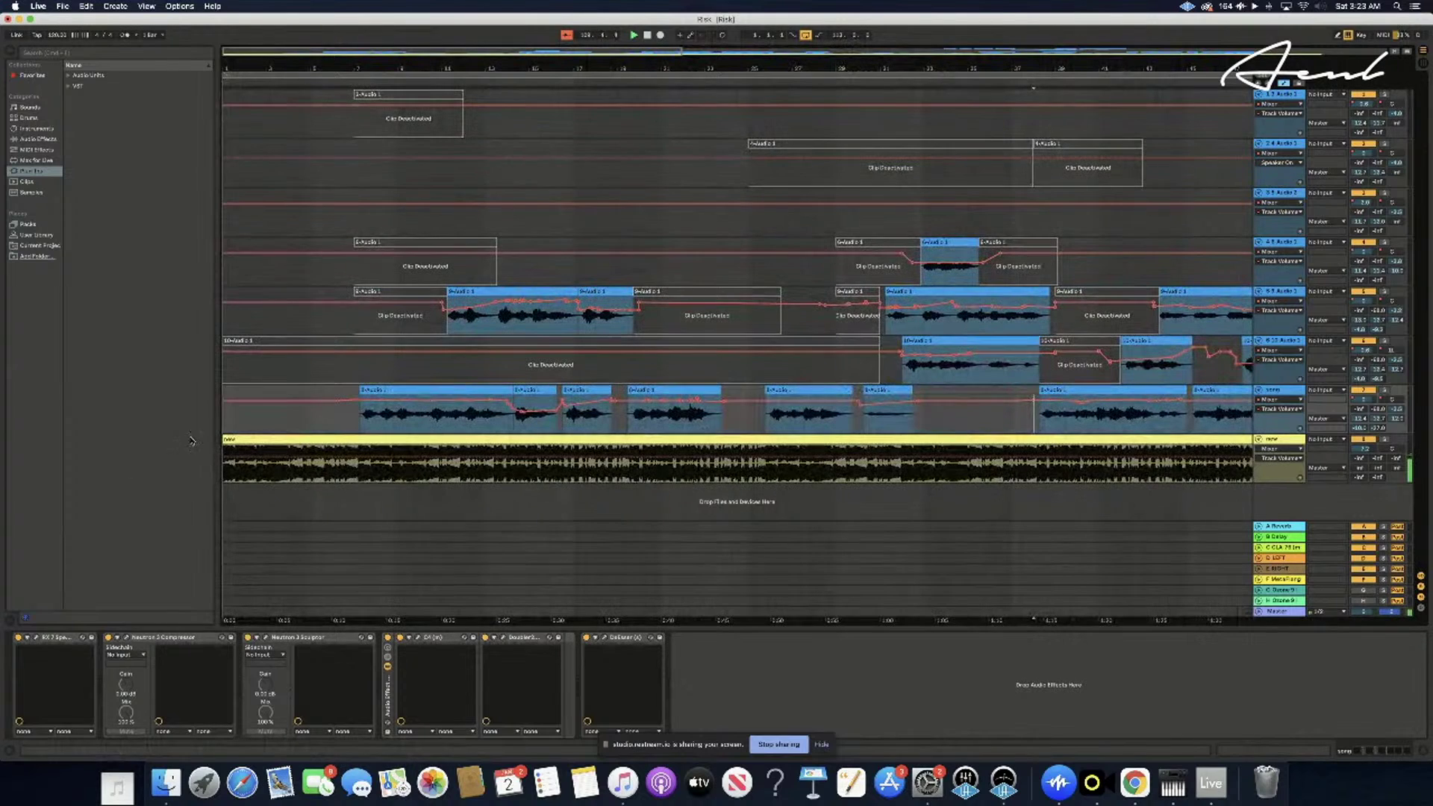
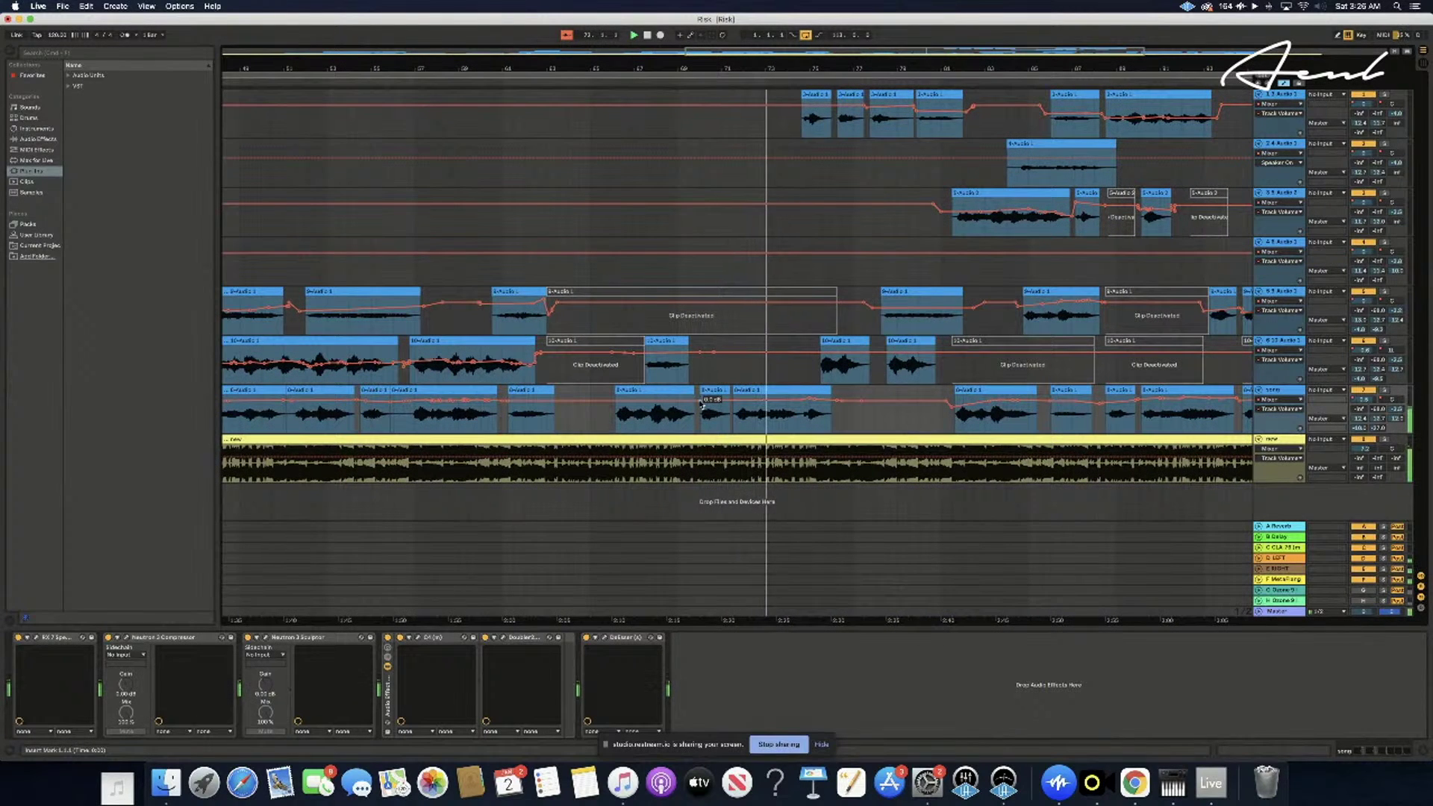
- Examine the vocal layers and their volume automation from about bar 60 to the song's end during playback
left_click(701, 403)
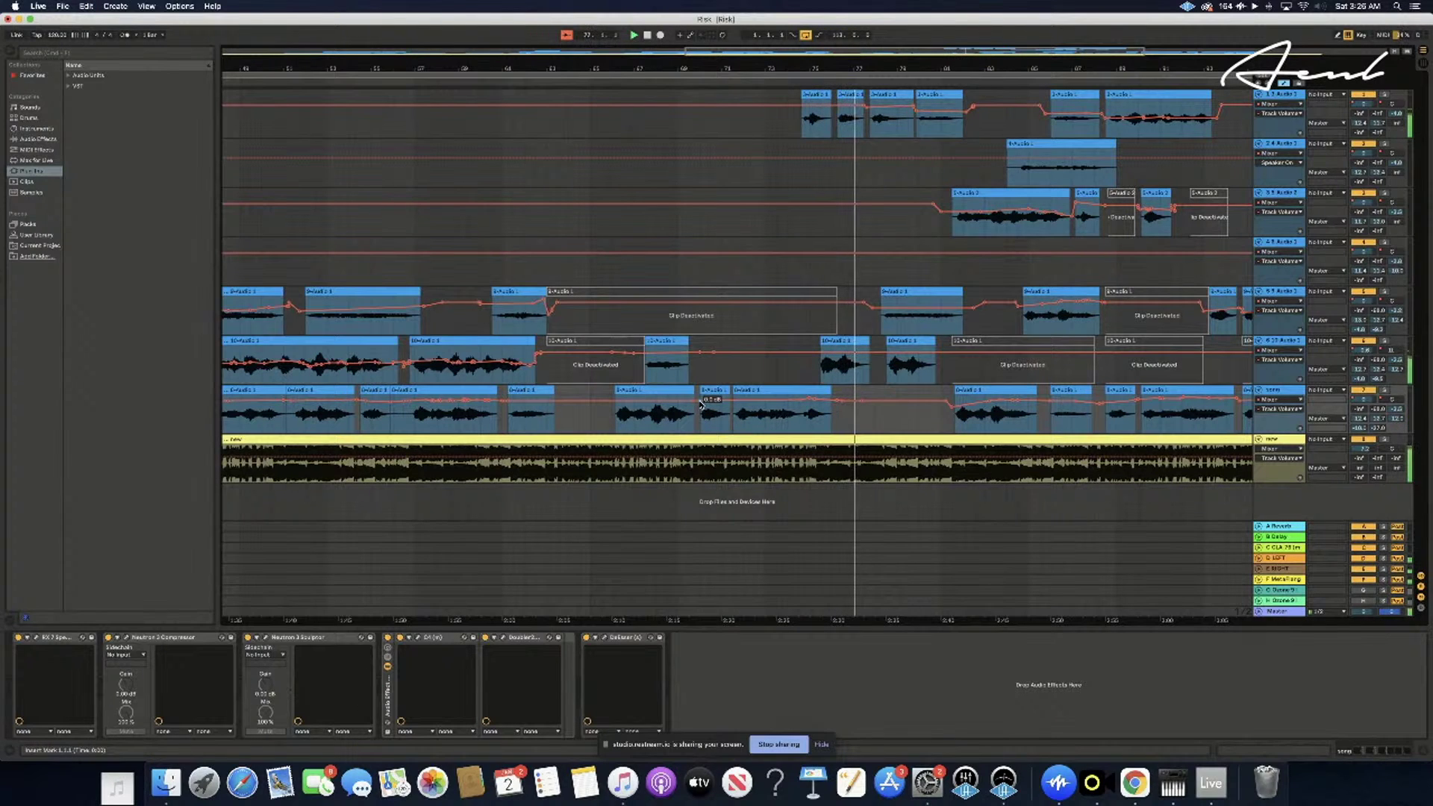
left_click(605, 426)
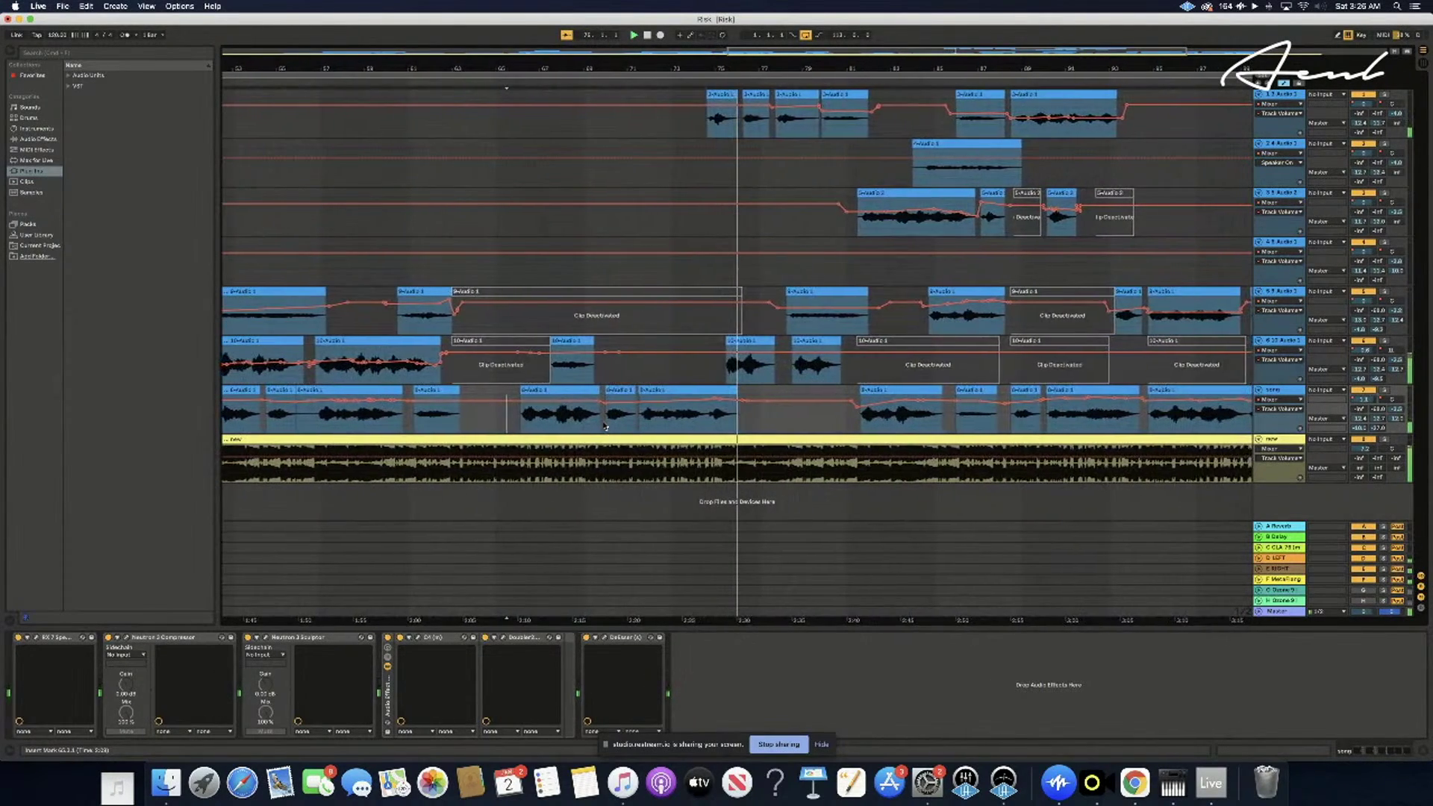
left_click(711, 357)
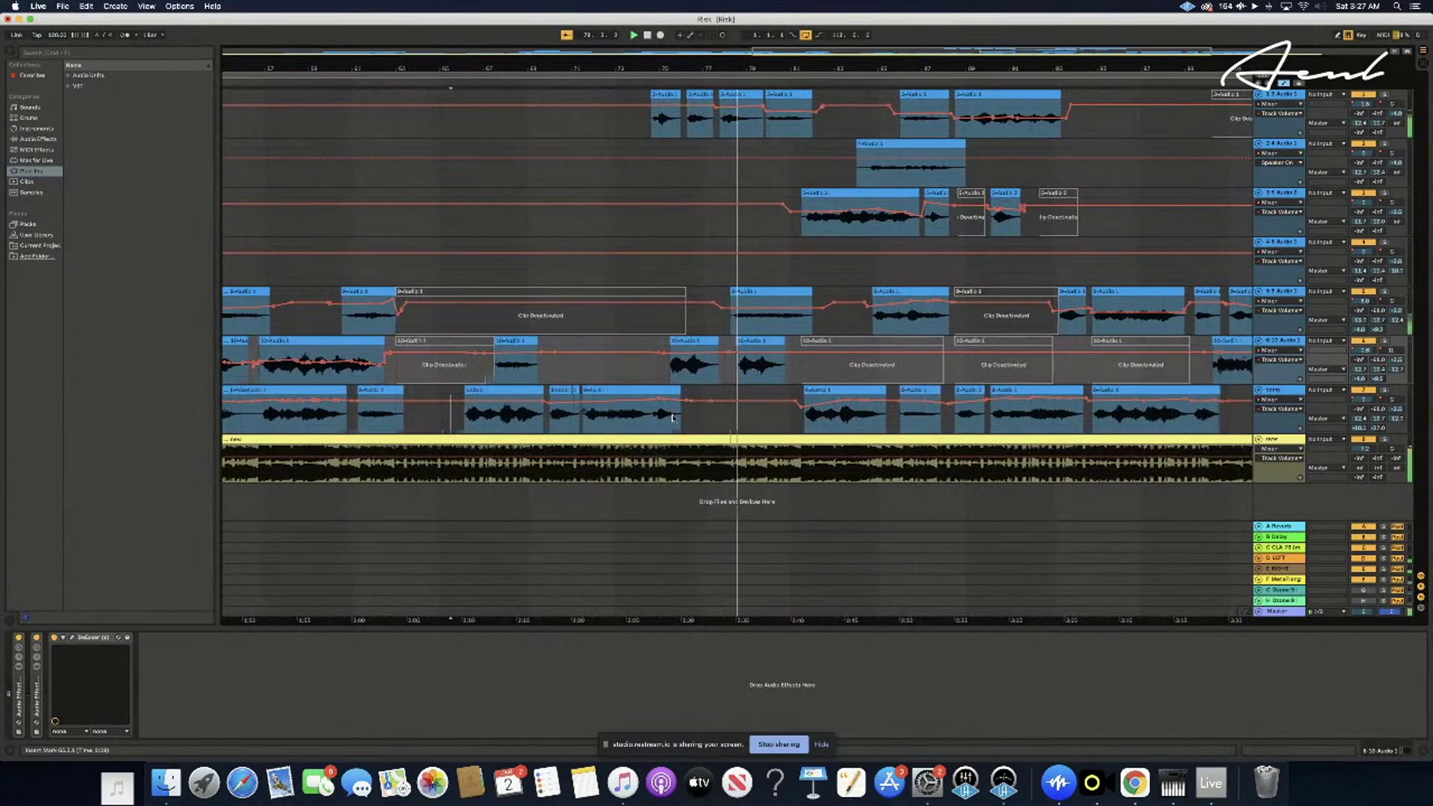
scroll(657, 358, "right", 1)
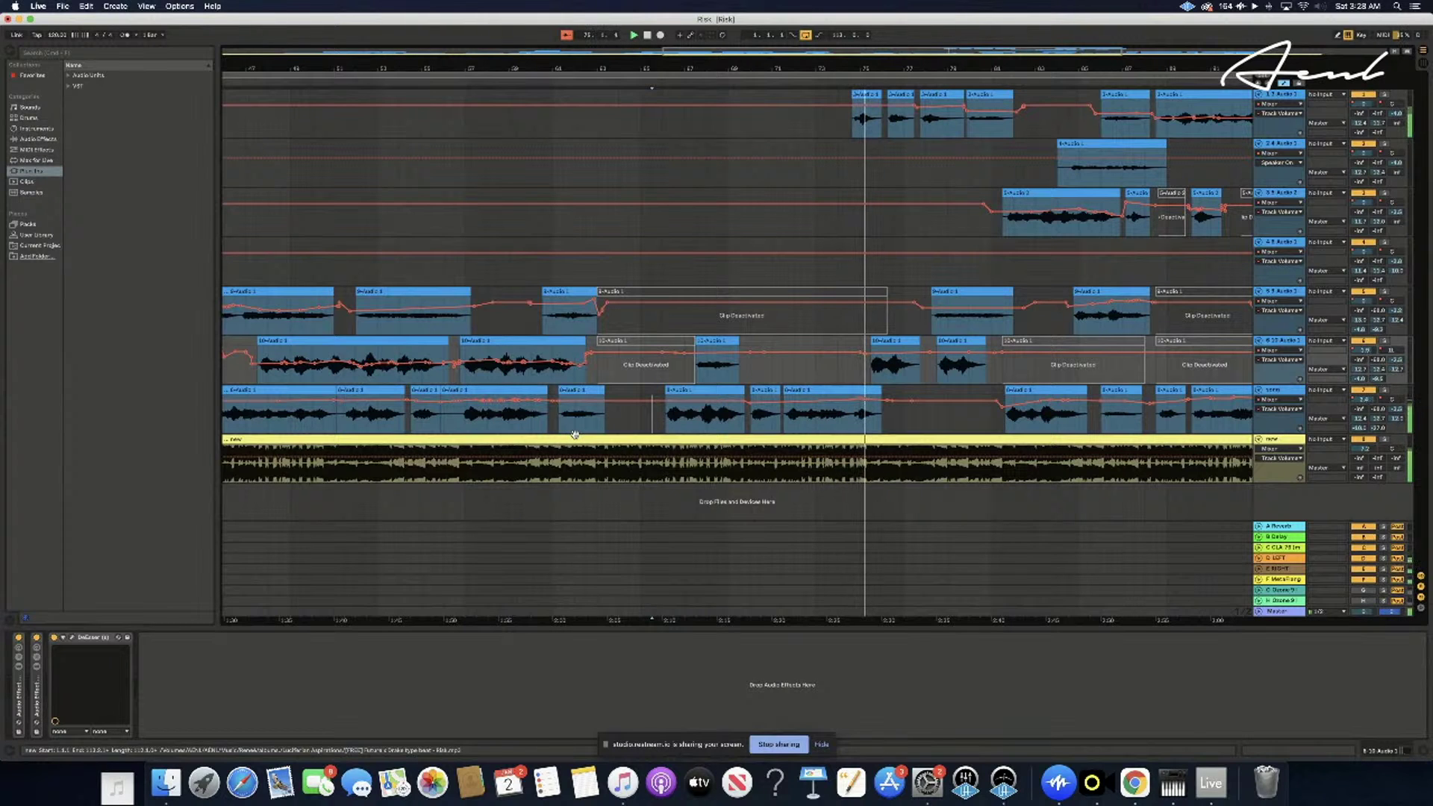
scroll(574, 434, "right", 3)
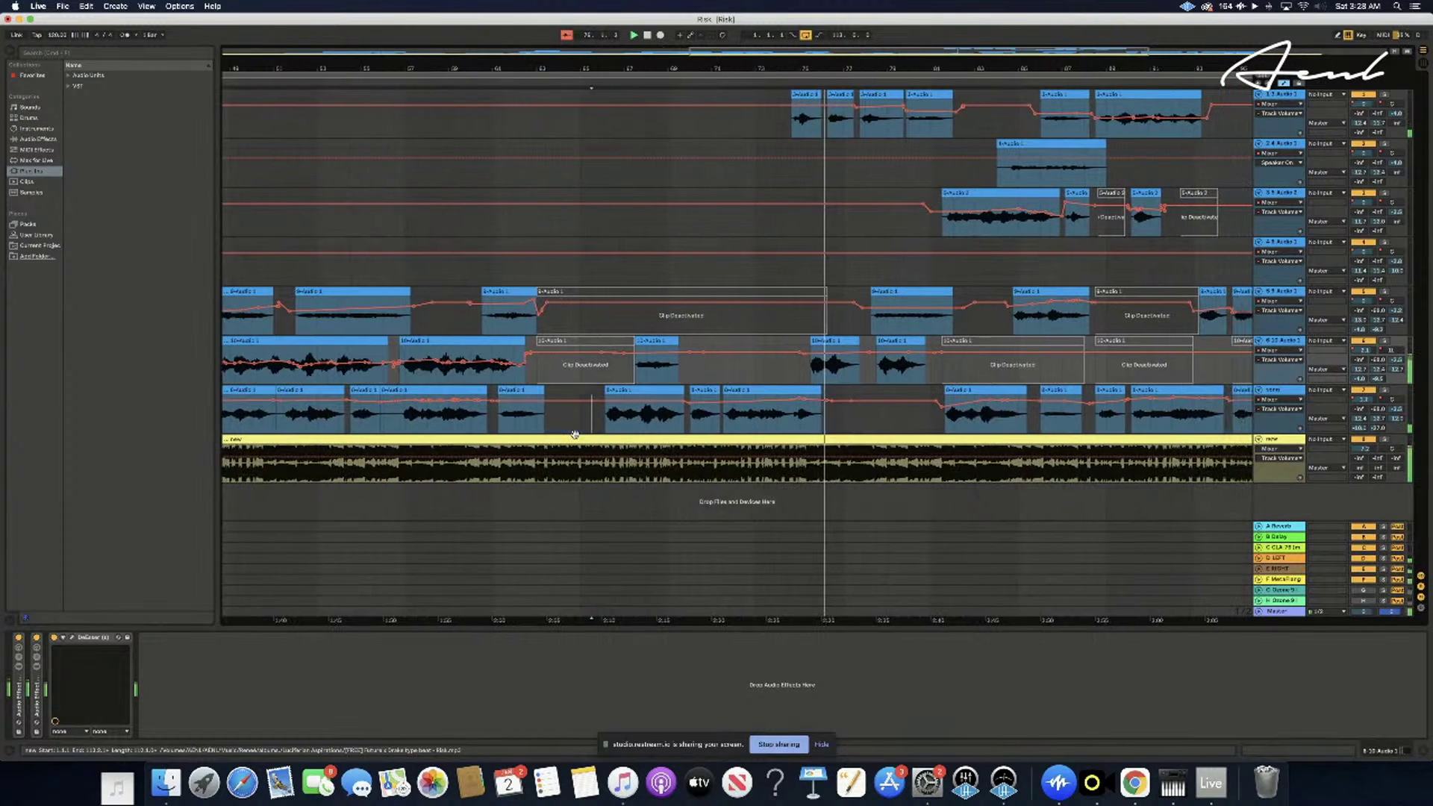
scroll(574, 435, "right", 2)
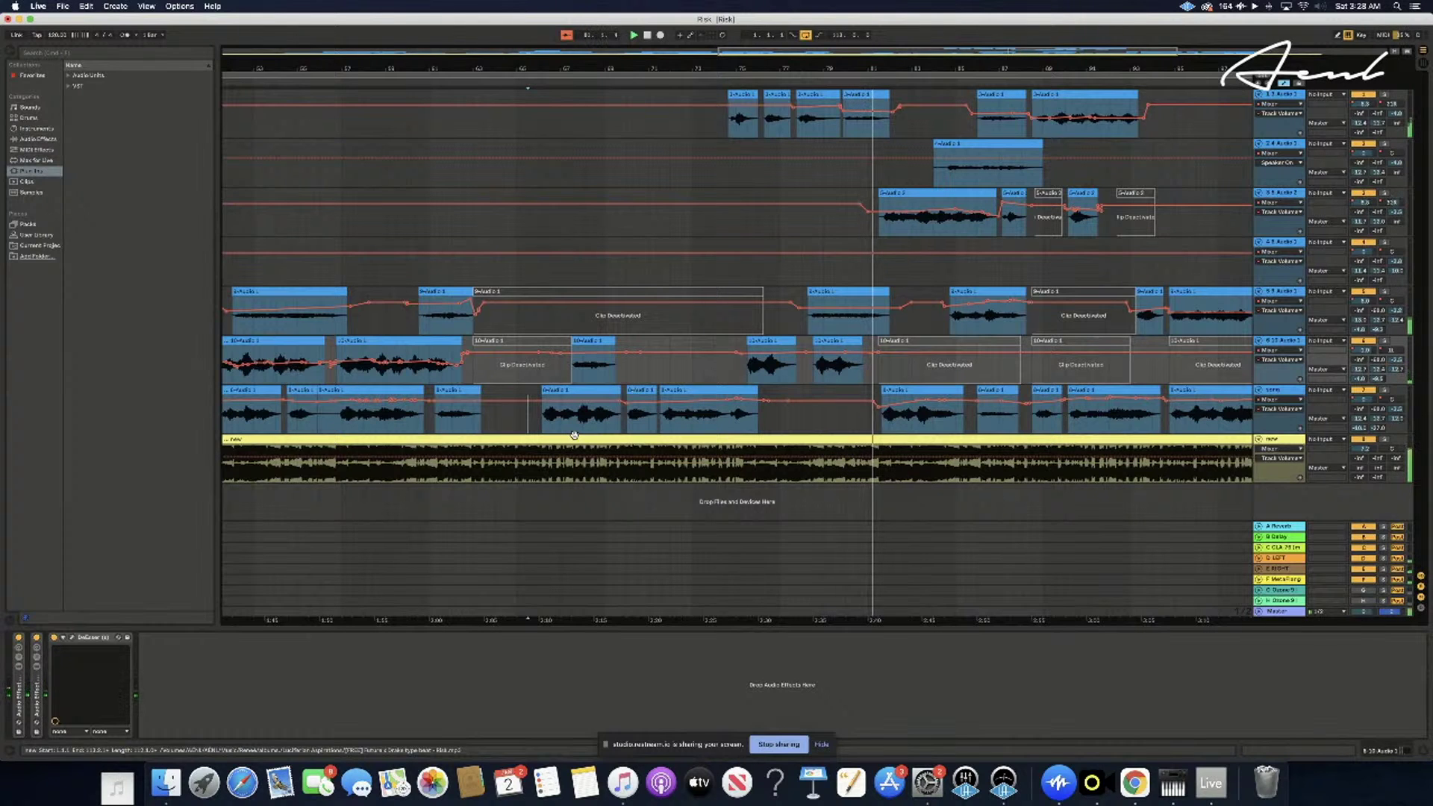
scroll(574, 434, "right", 2)
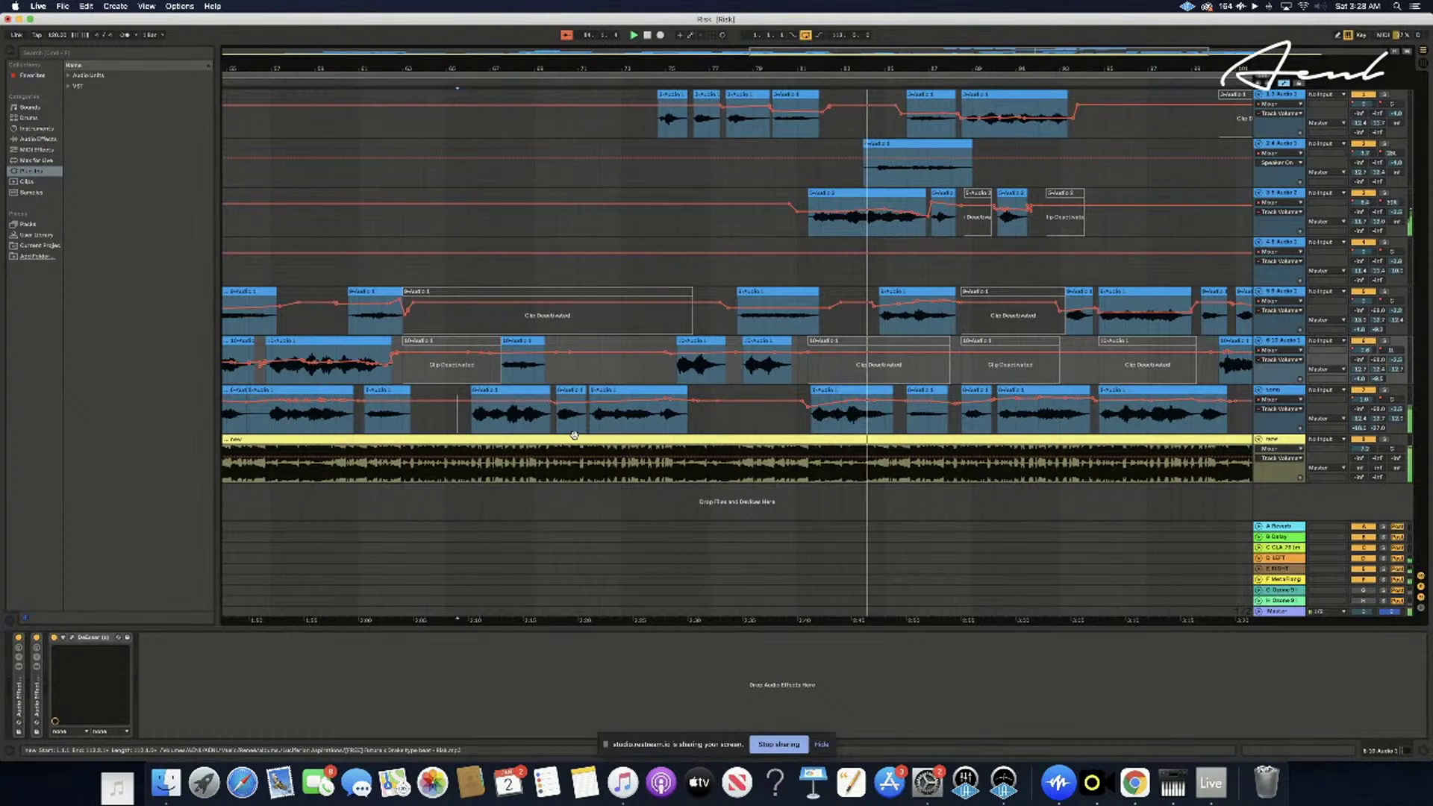
scroll(574, 435, "right", 3)
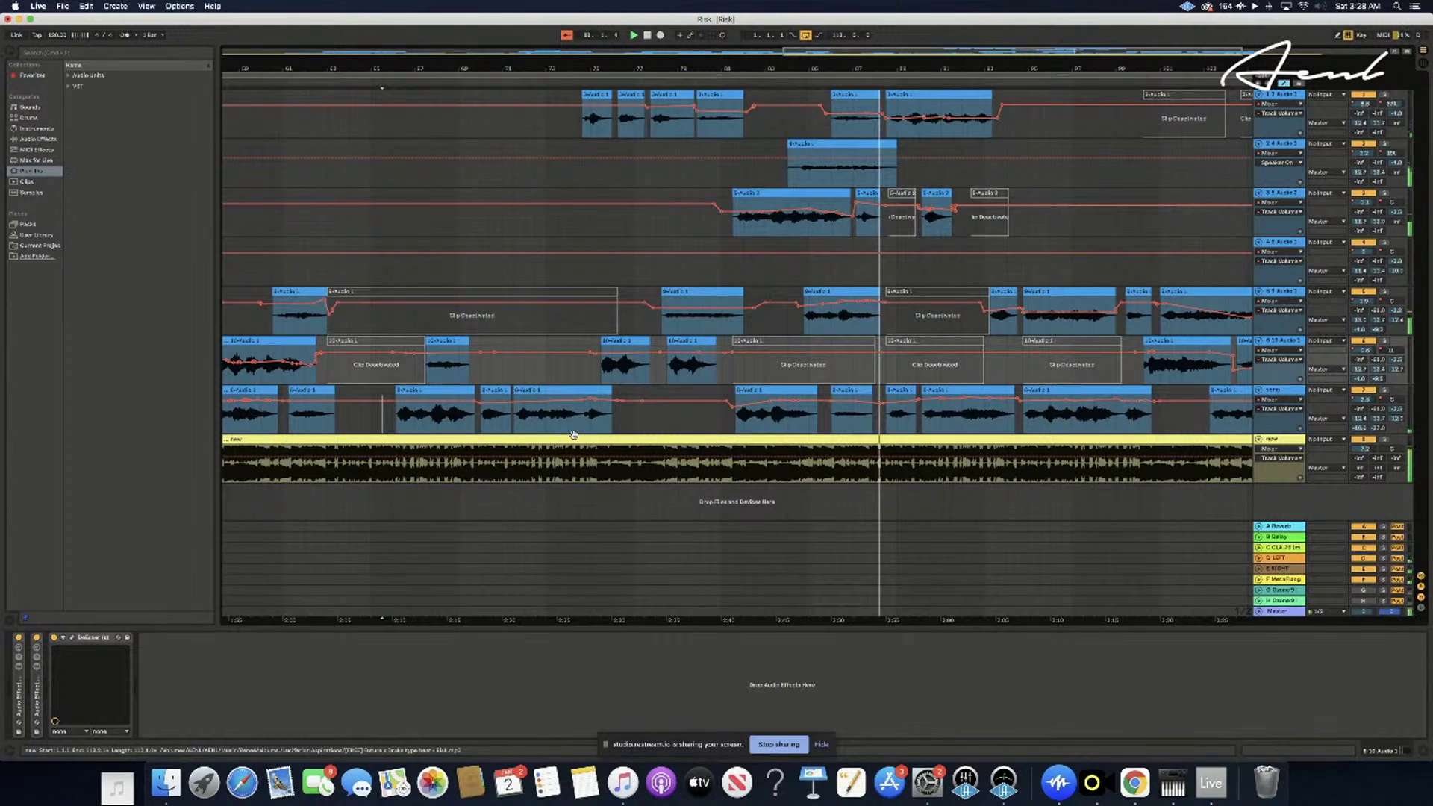
scroll(574, 434, "right", 3)
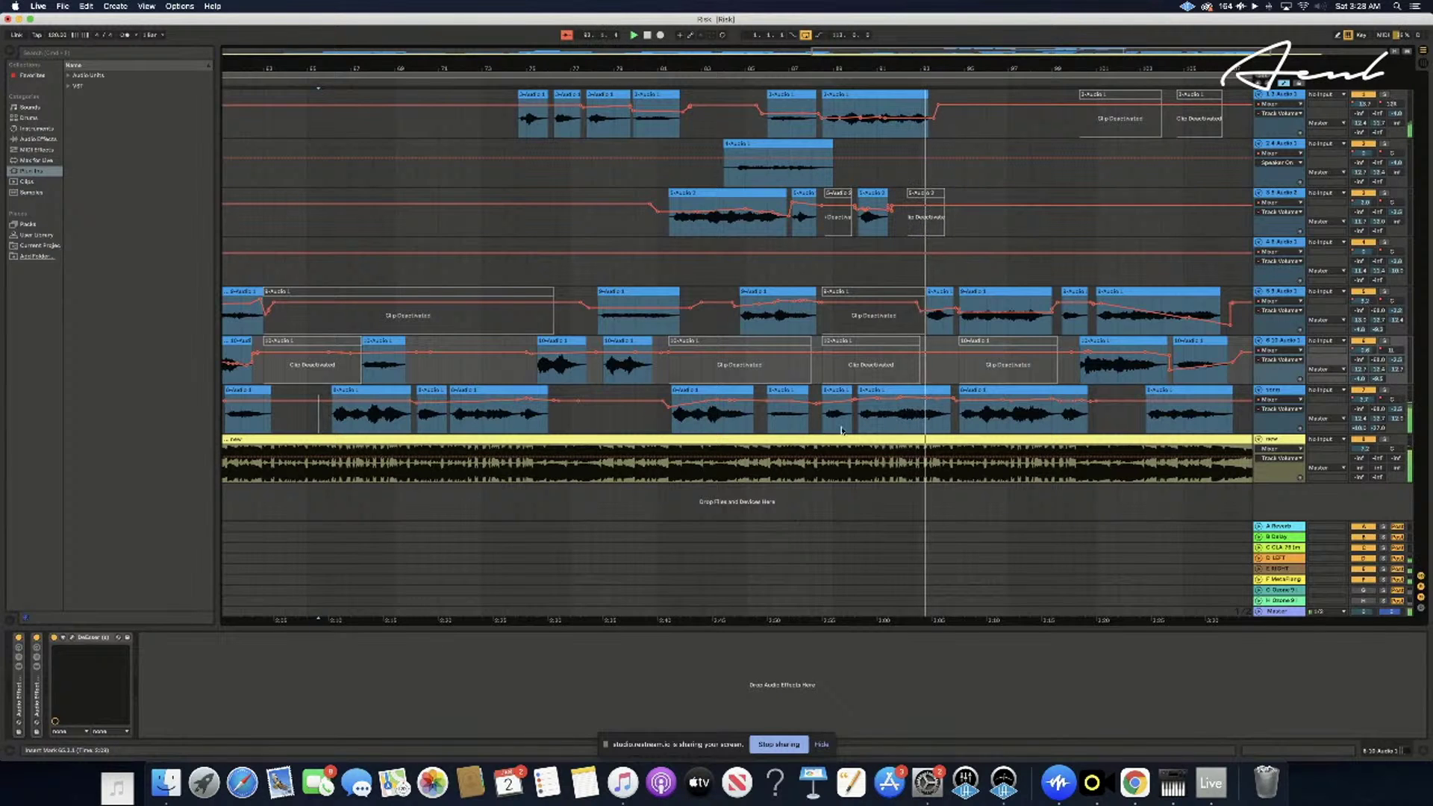
left_click_drag(858, 420, 957, 415)
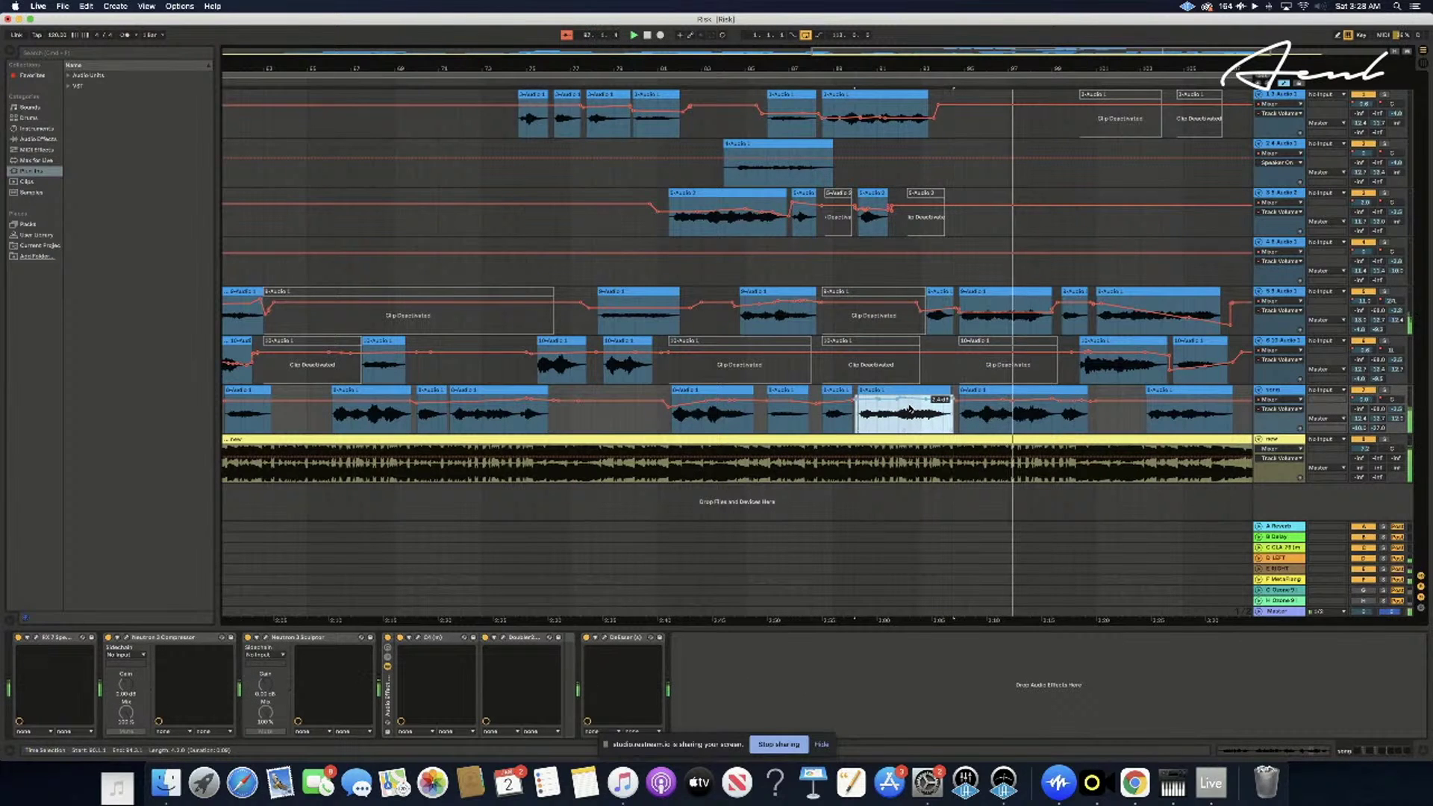
left_click(660, 427)
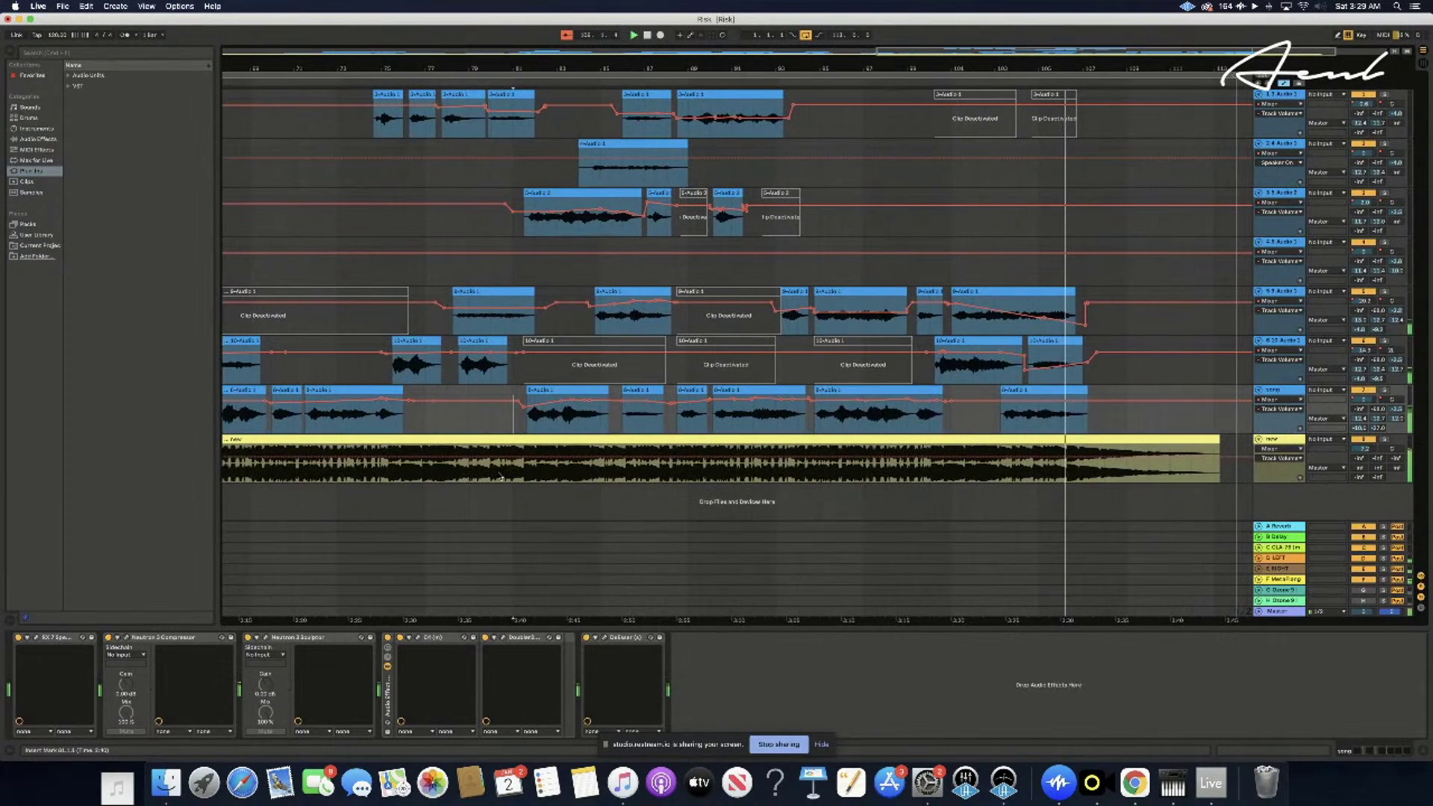
- Return to the beginning of the arrangement and play the song again from there
scroll(501, 476, "left", 3)
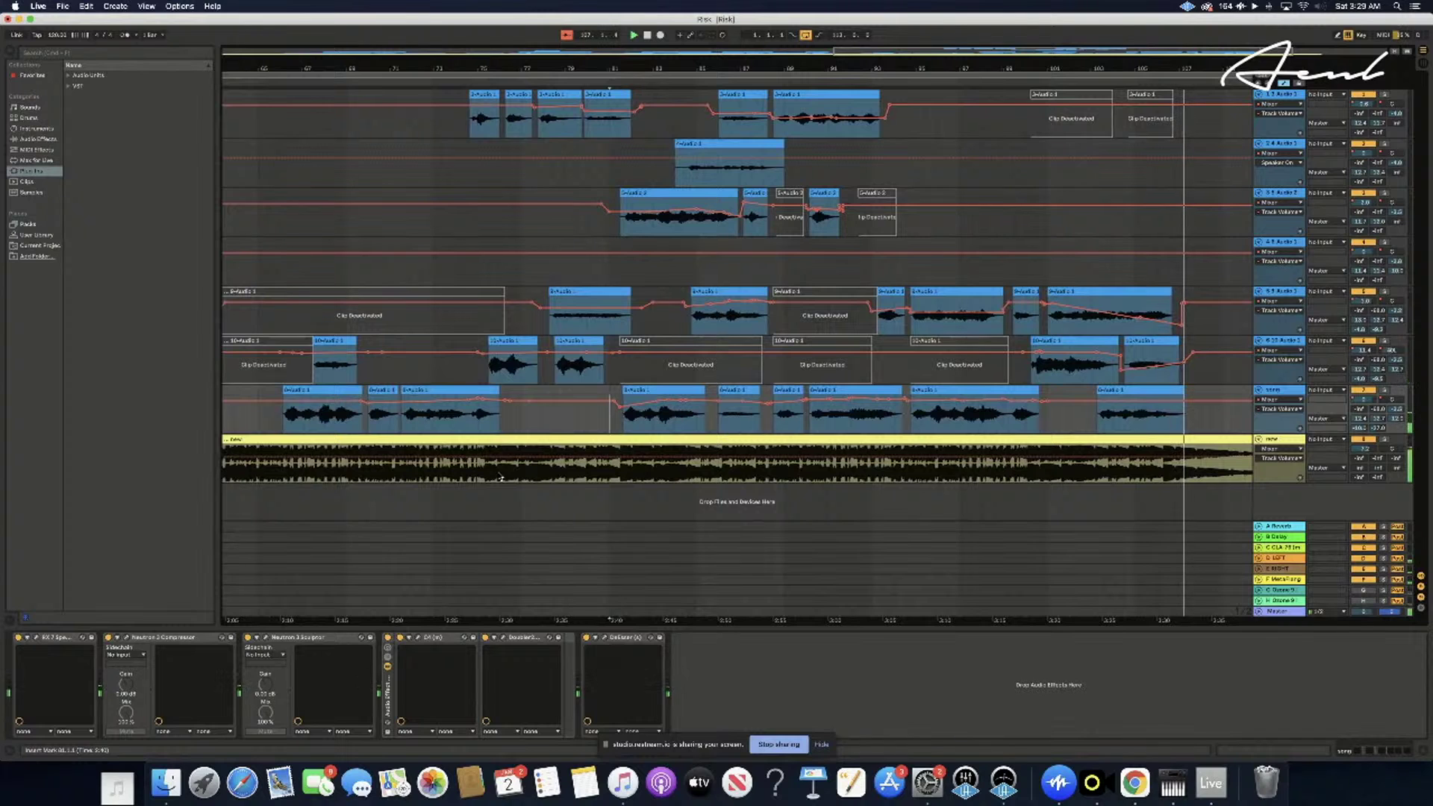
scroll(500, 476, "left", 5)
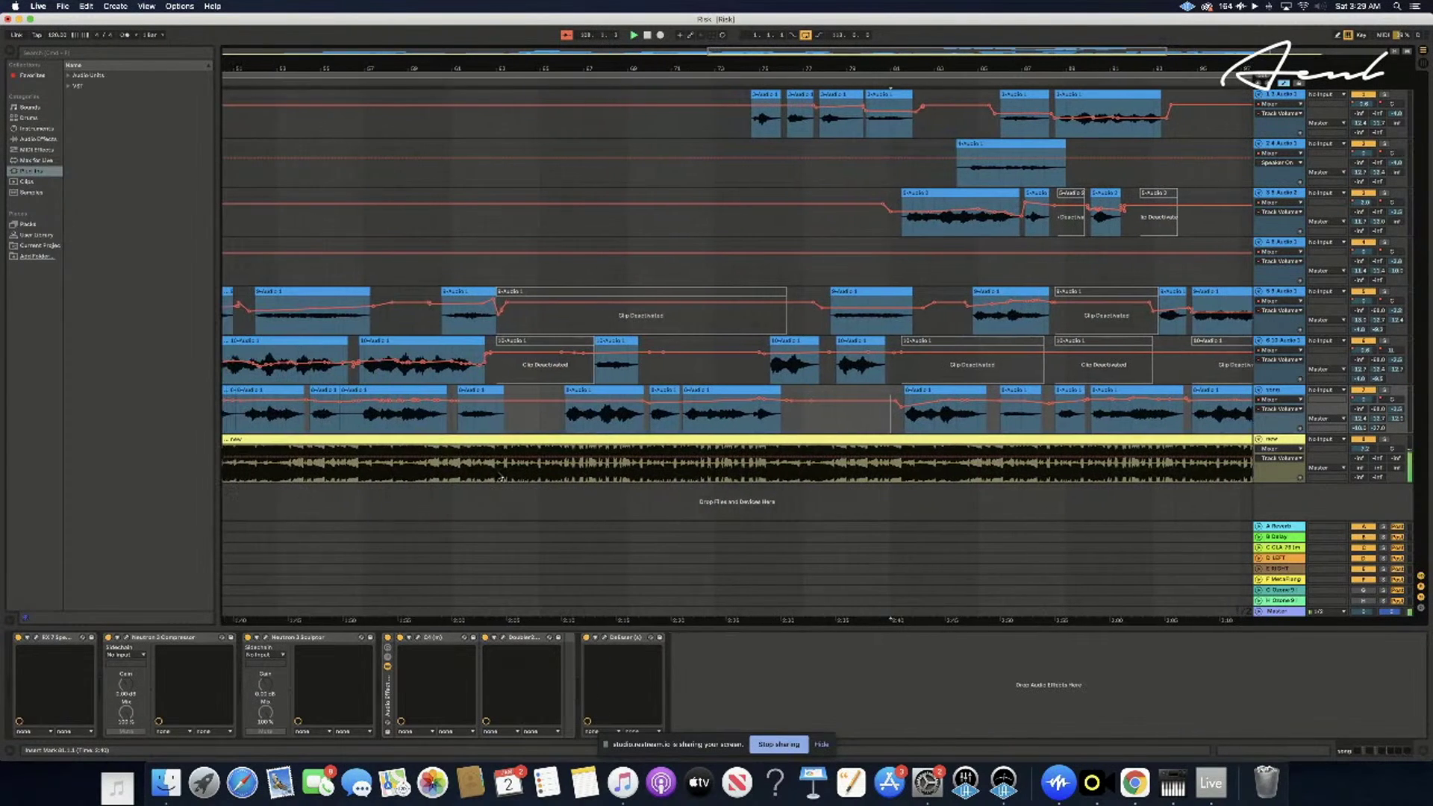
scroll(500, 476, "left", 5)
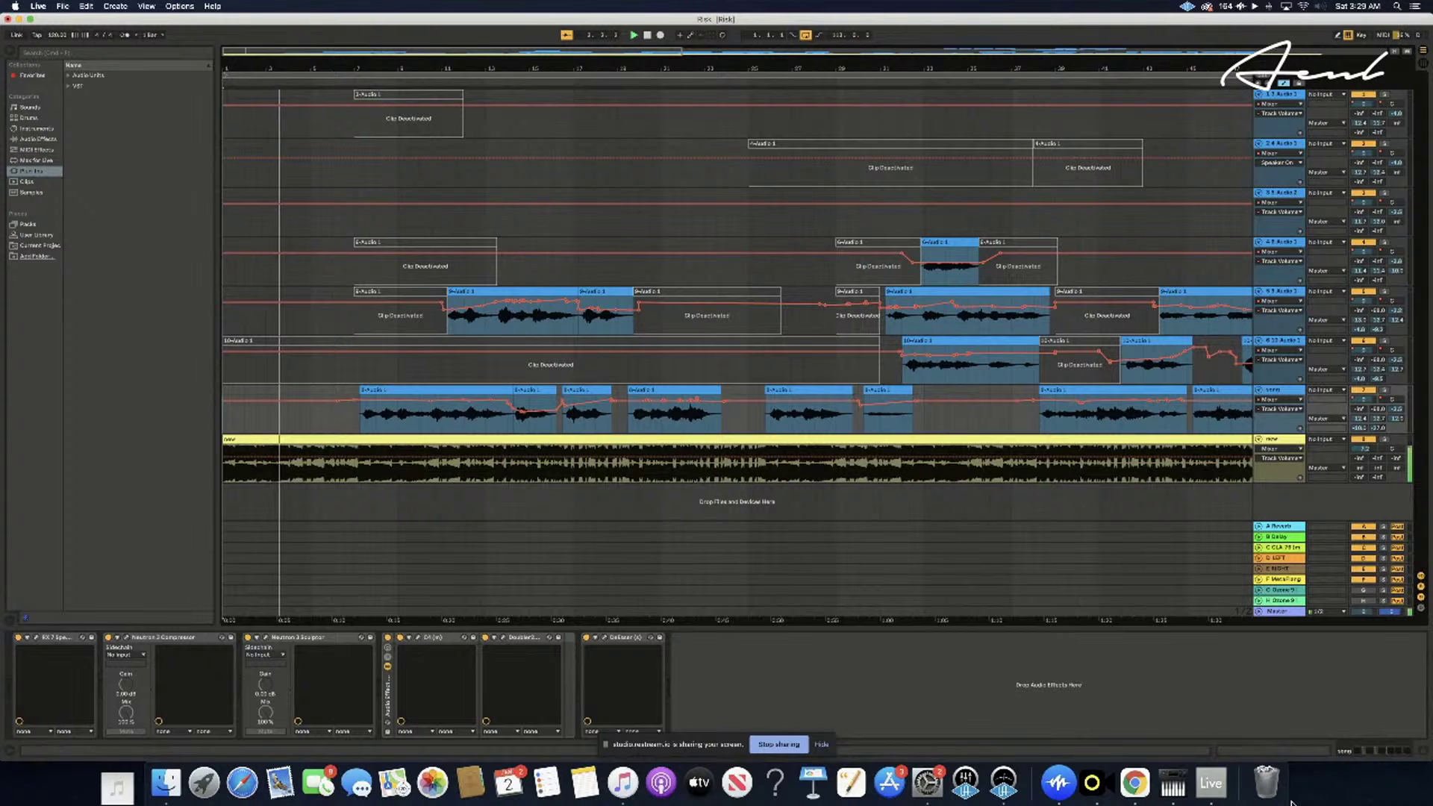
- Exclude iMac Speakers from the Multi-Output Device in Audio MIDI Setup, then return to the Live arrangement
left_click(1172, 783)
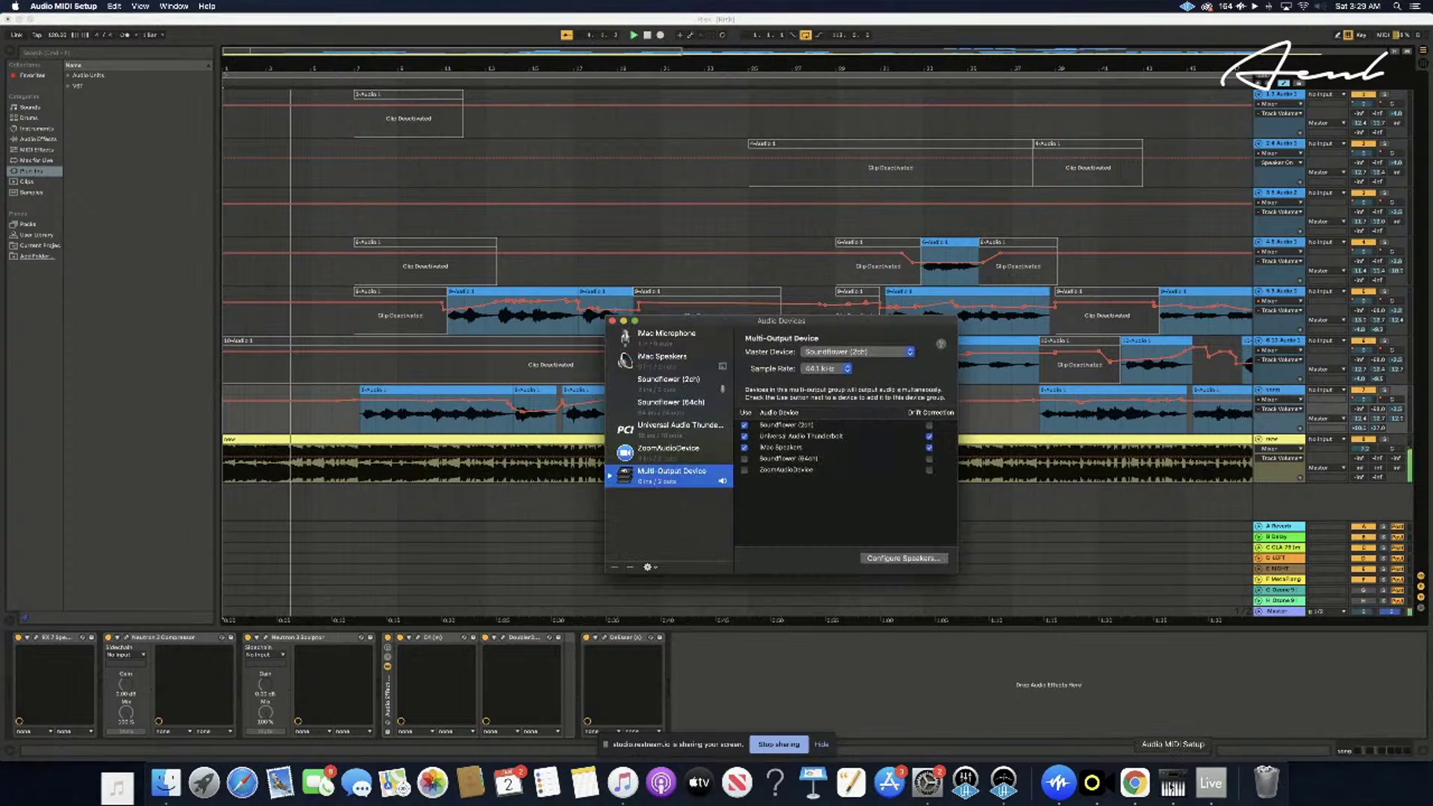
left_click(744, 448)
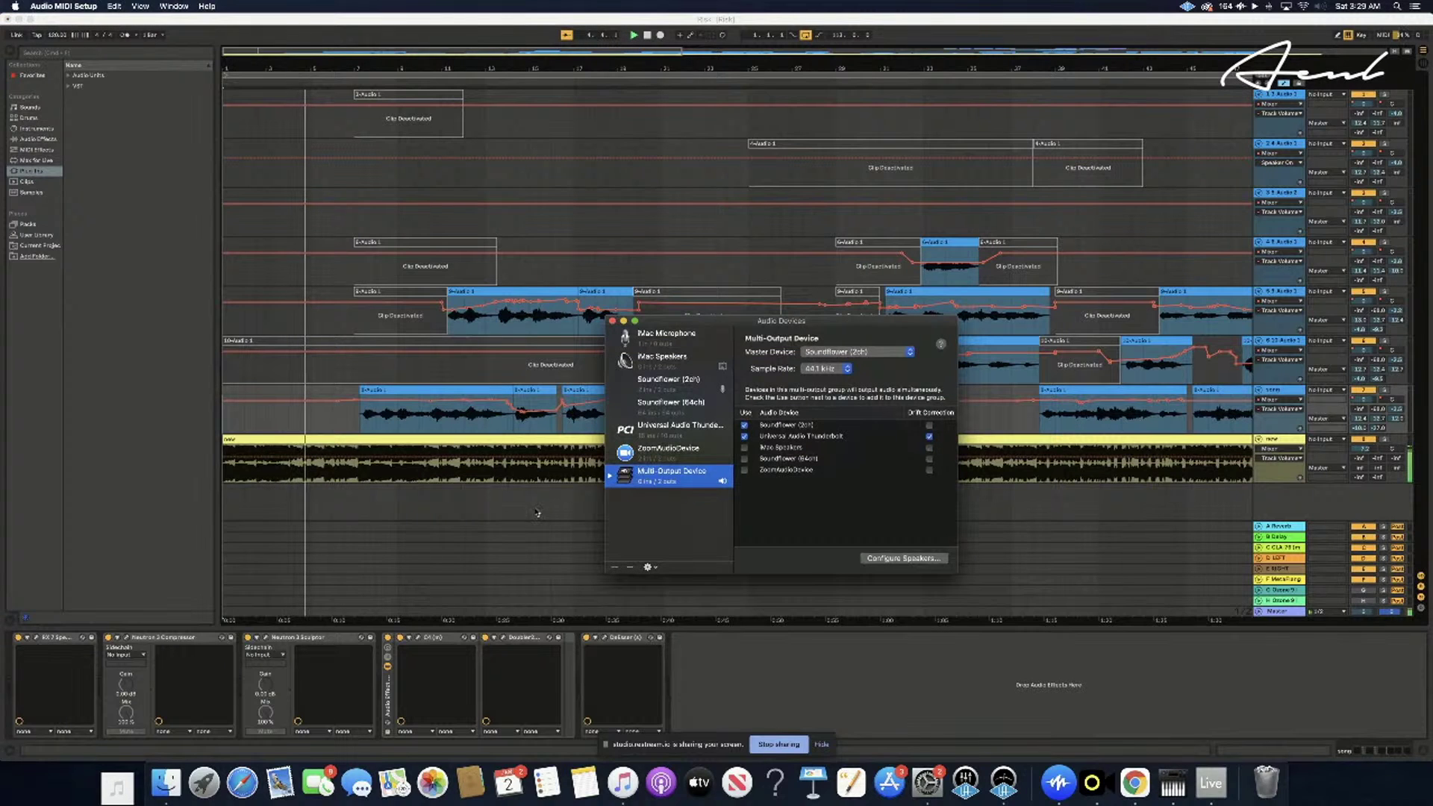
left_click(221, 425)
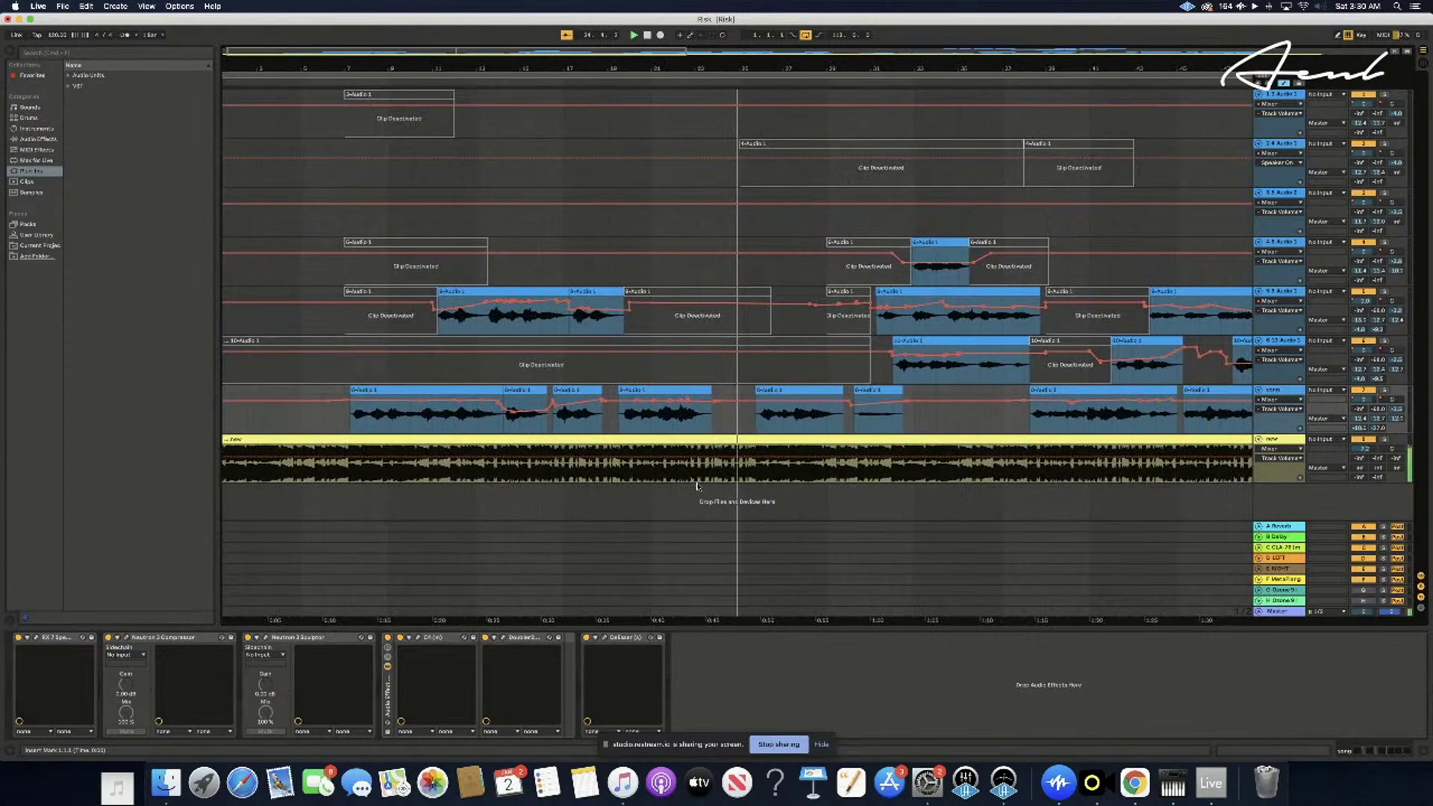
- Raise the beat track's volume automation slightly while following playback through to the song's end
scroll(696, 485, "right", 2)
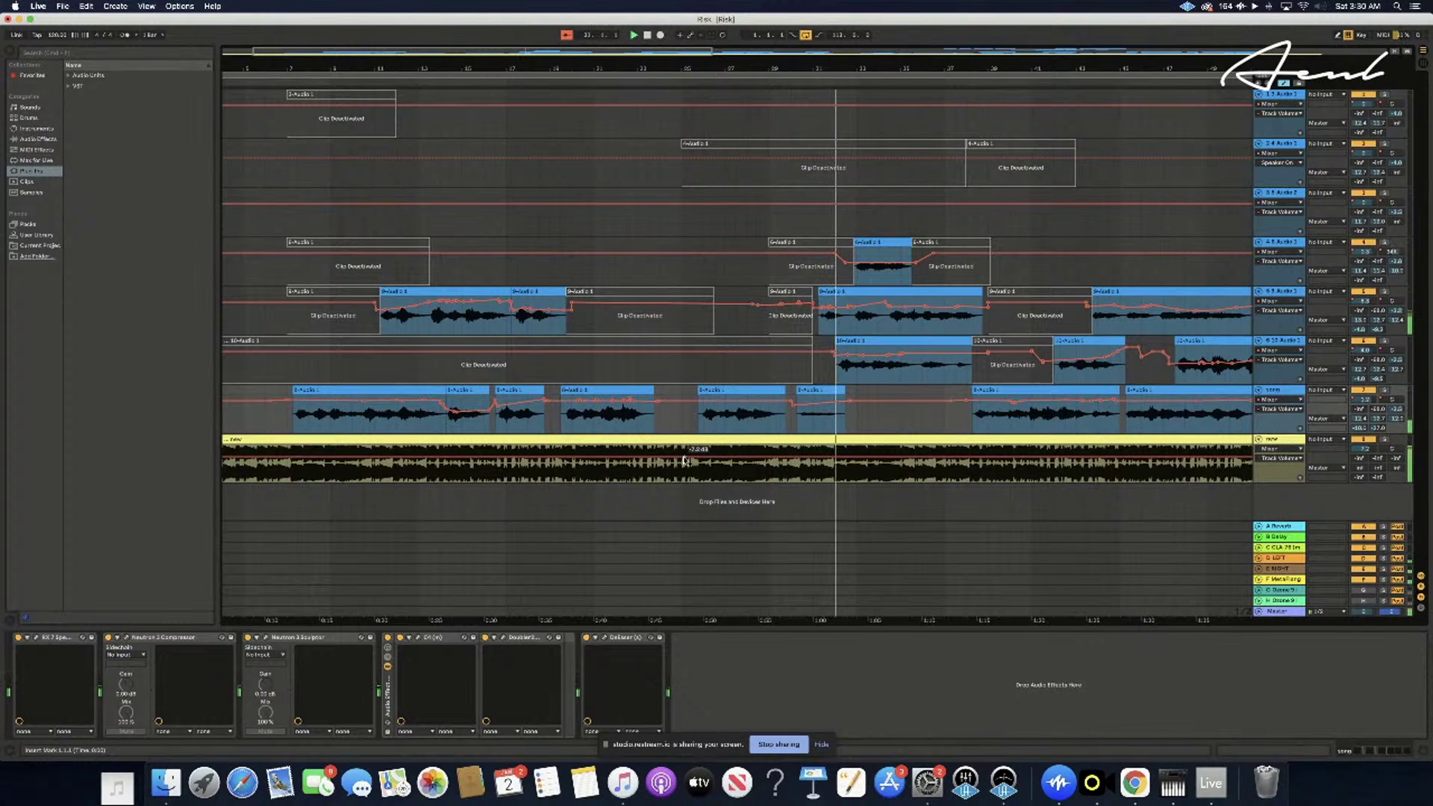
scroll(685, 461, "right", 4)
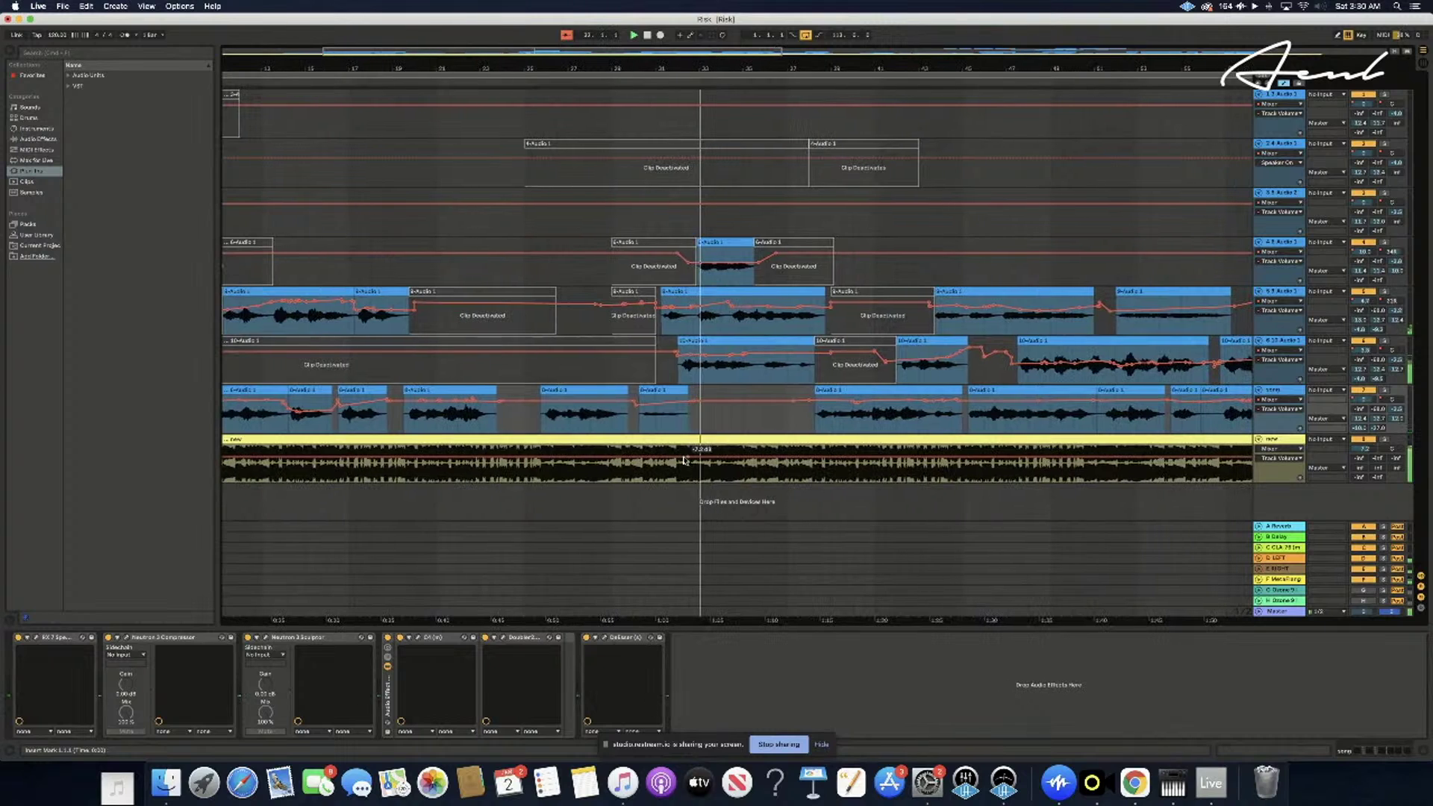
scroll(684, 460, "right", 2)
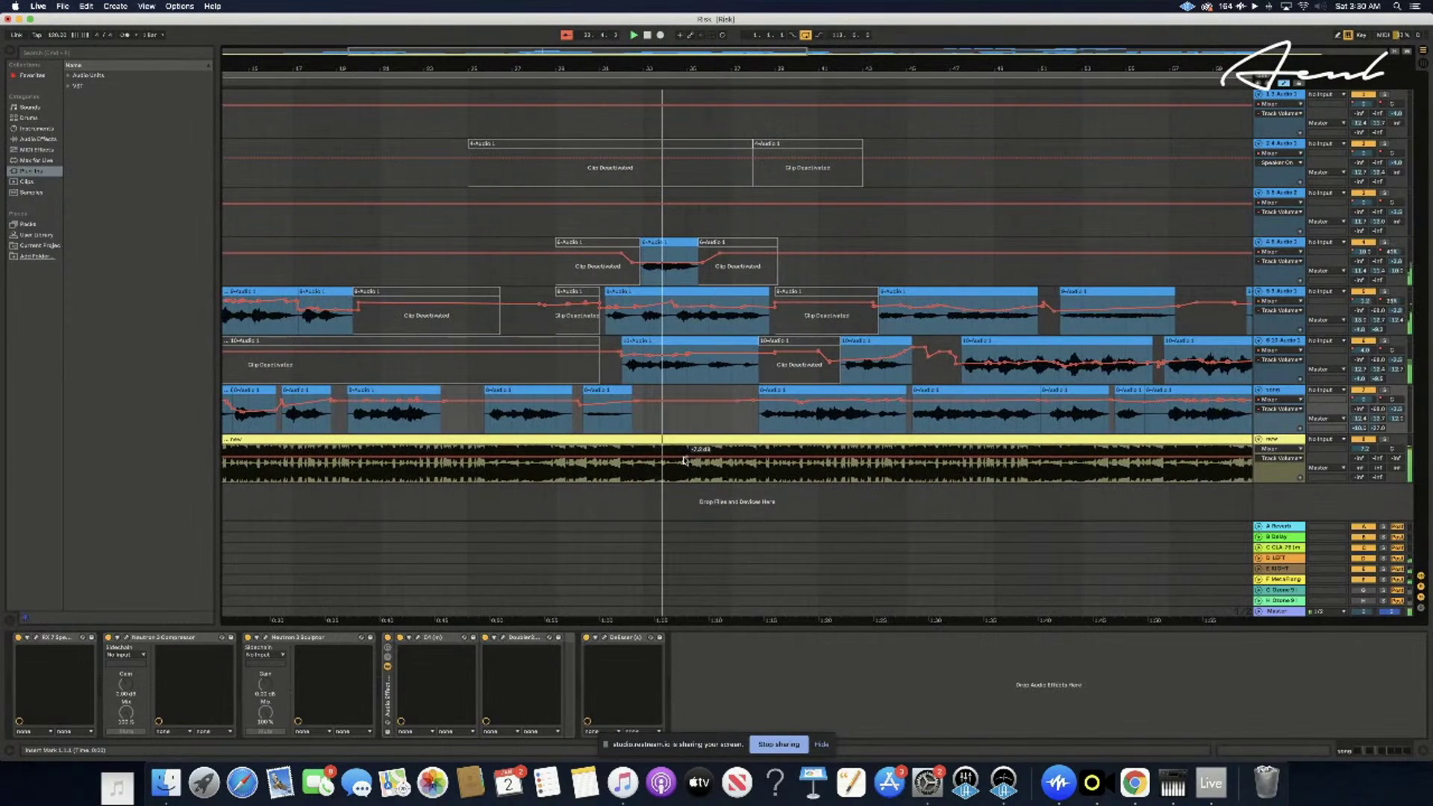
scroll(684, 460, "right", 1)
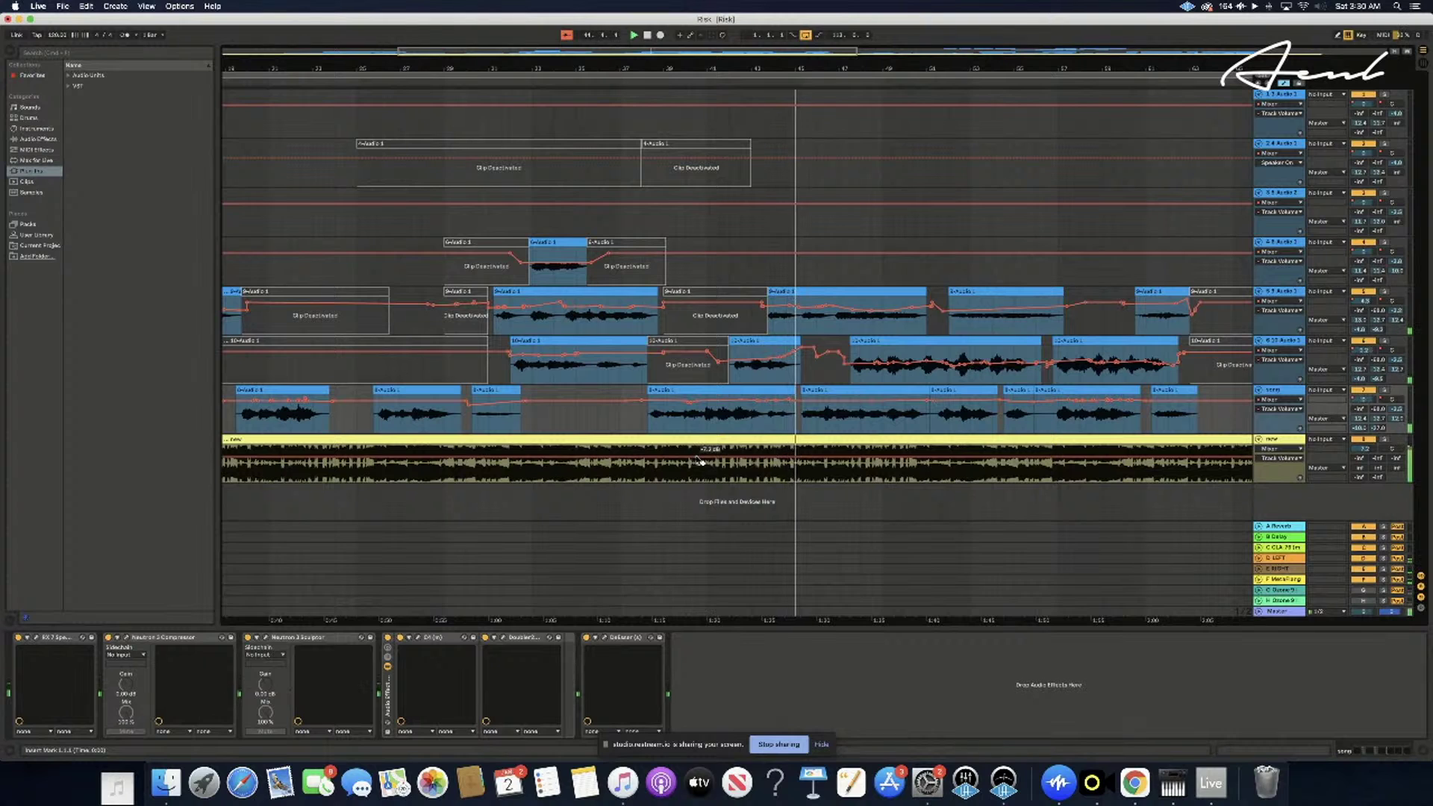
left_click(694, 458)
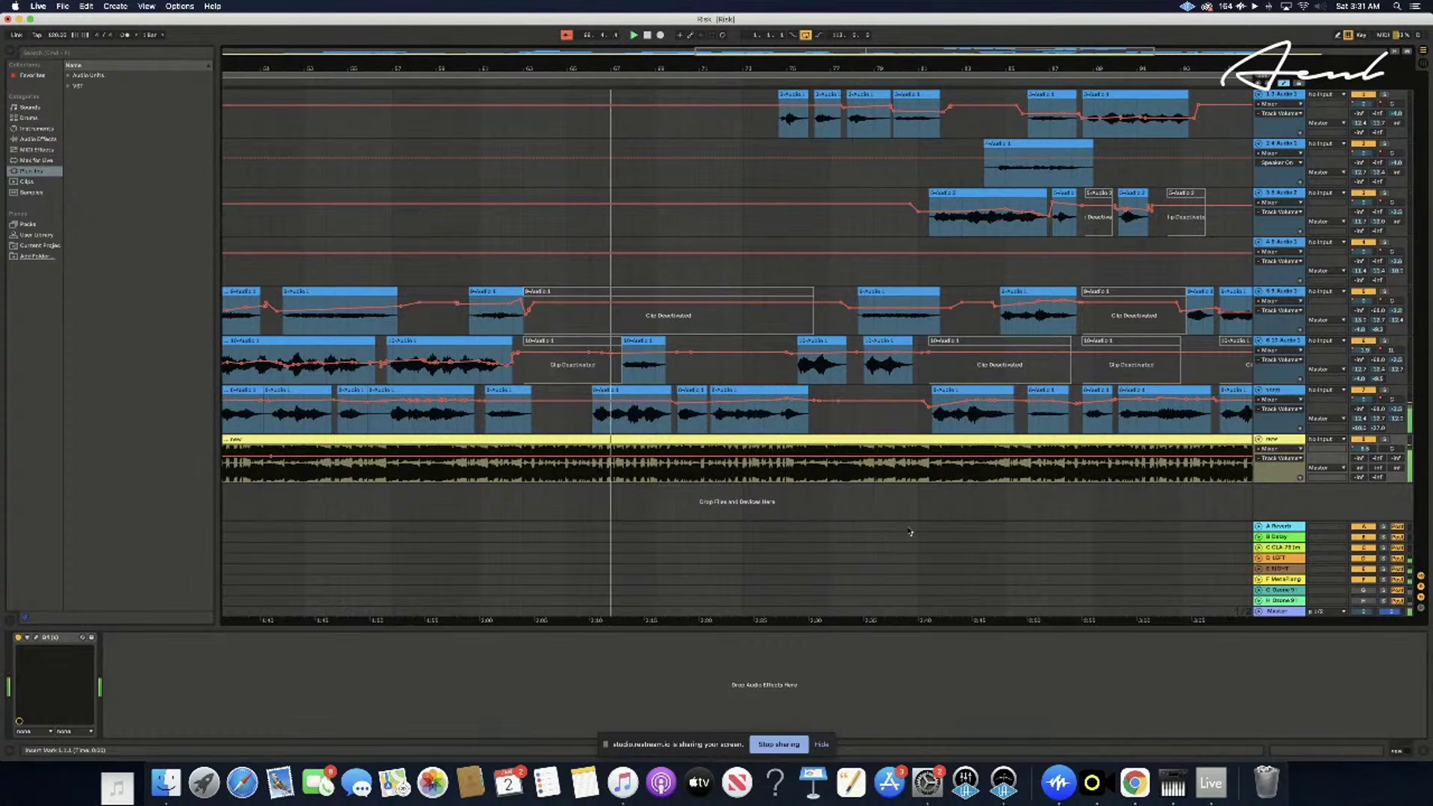
scroll(928, 530, "right", 5)
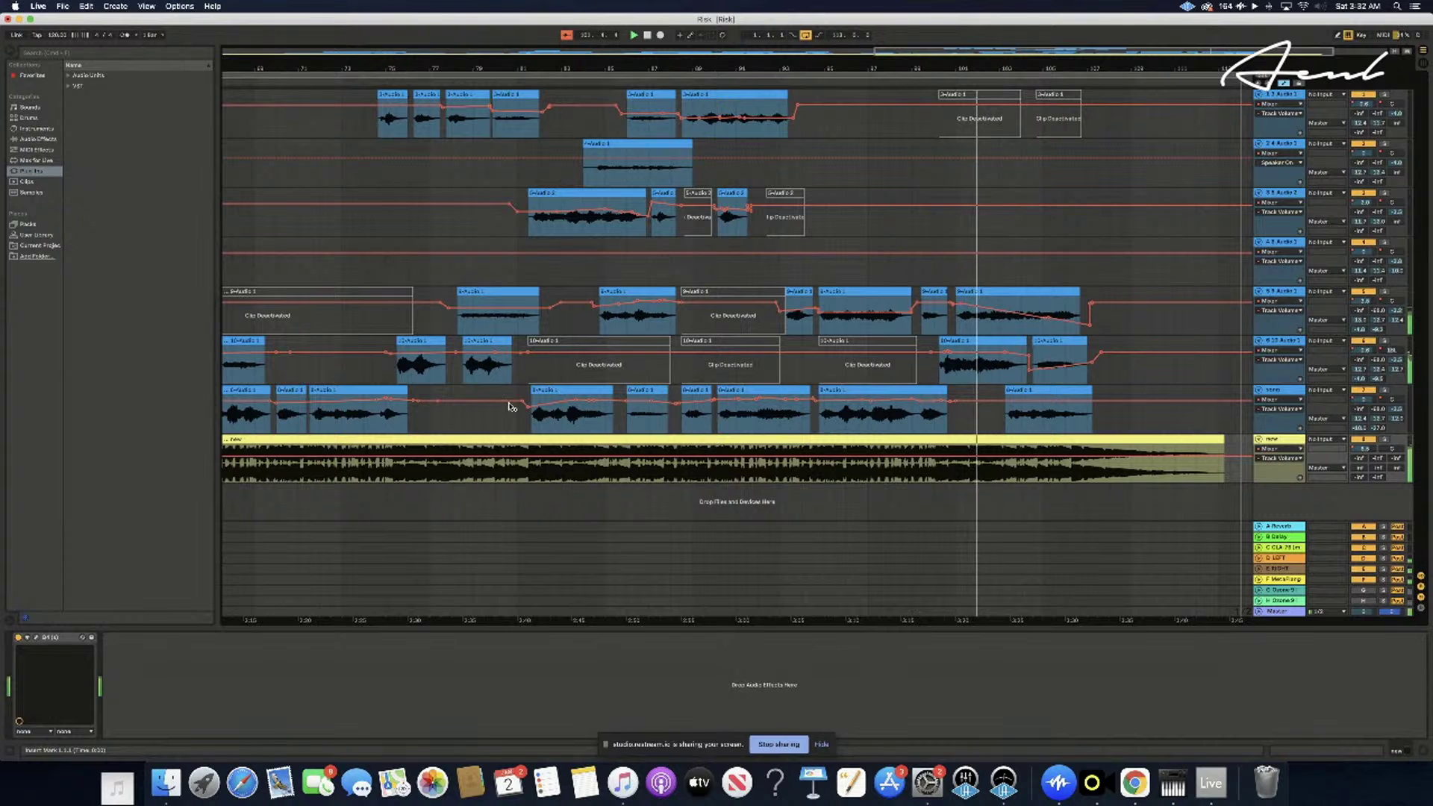
- Display the master track's effect chain, then save the Live set
left_click(1282, 609)
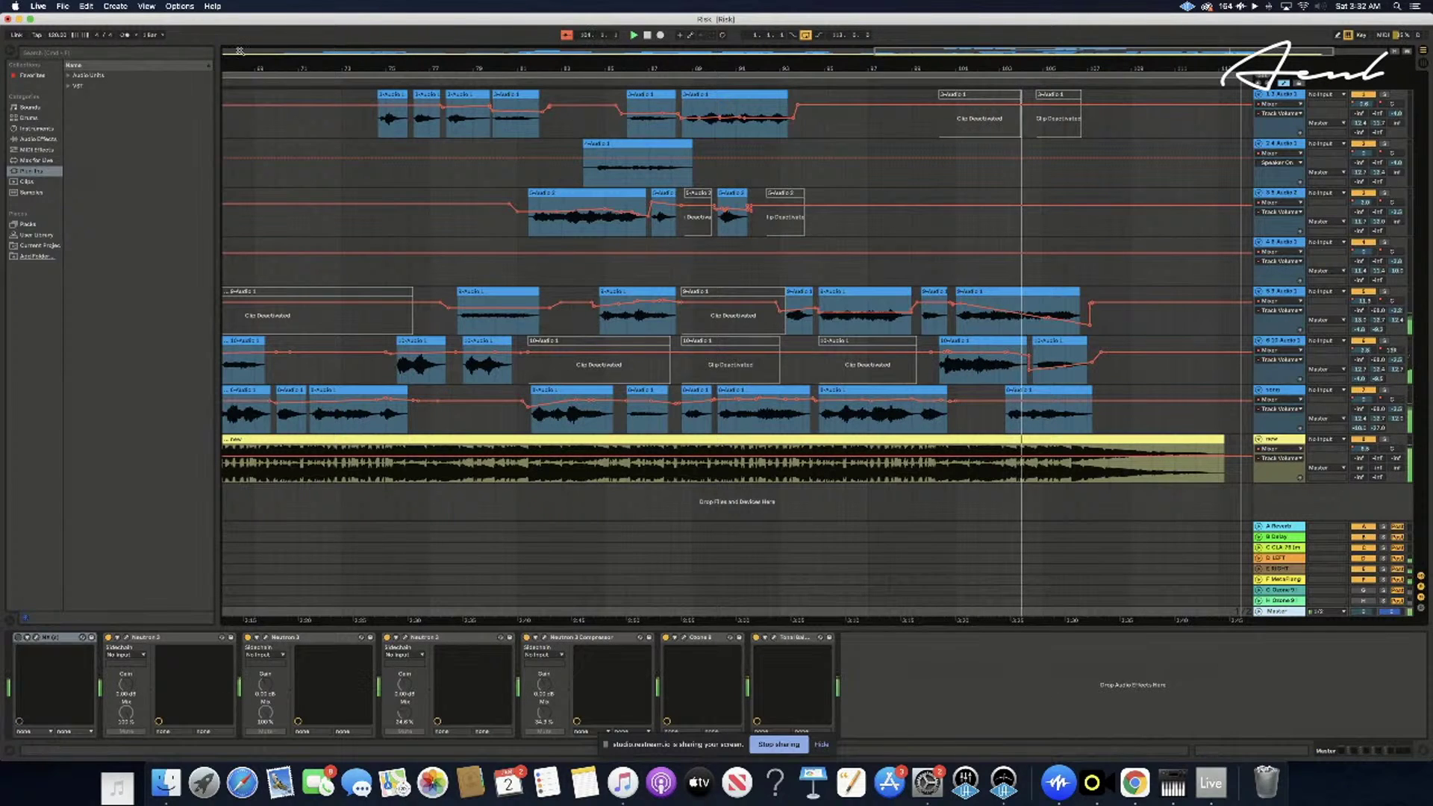
left_click(62, 6)
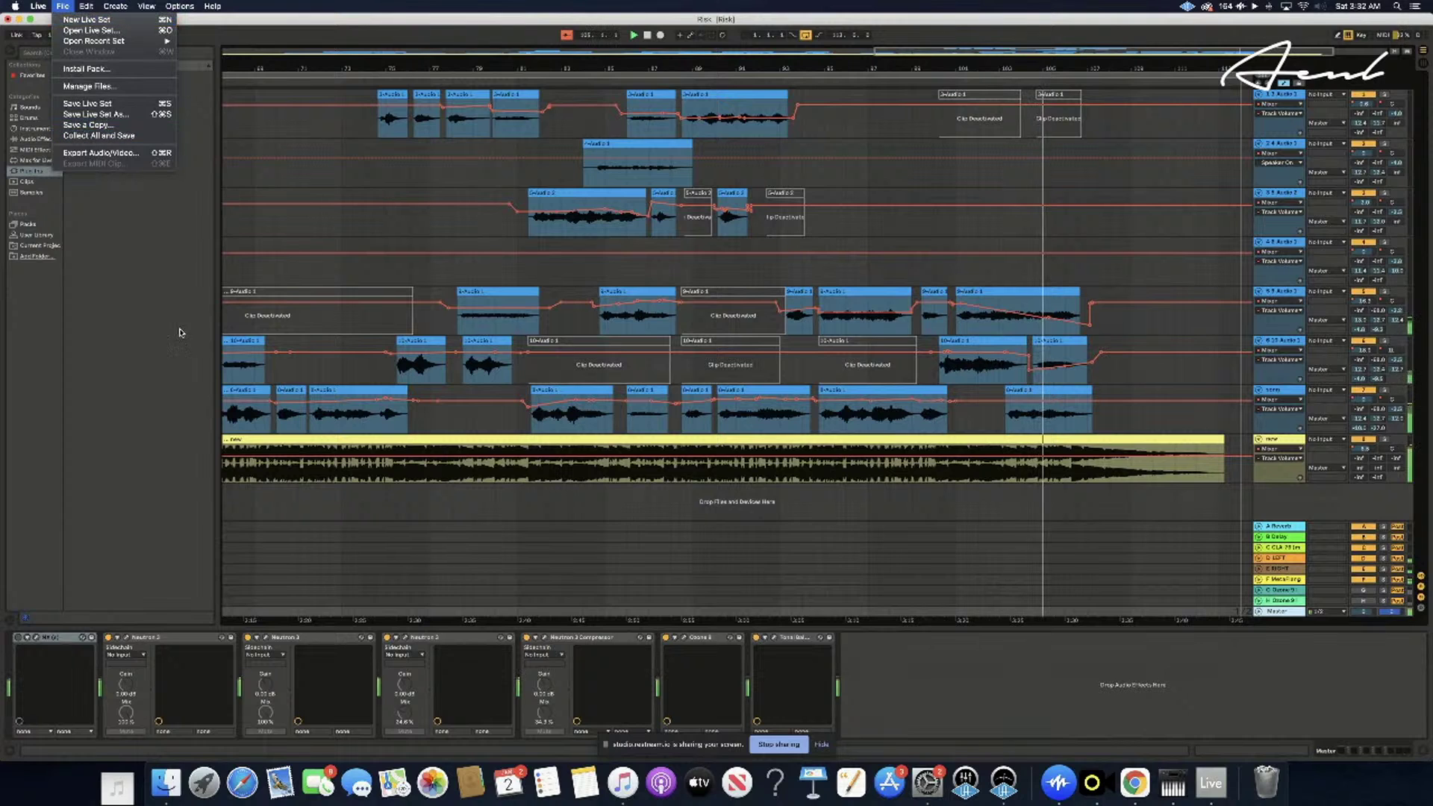
left_click(383, 226)
left_click(342, 263)
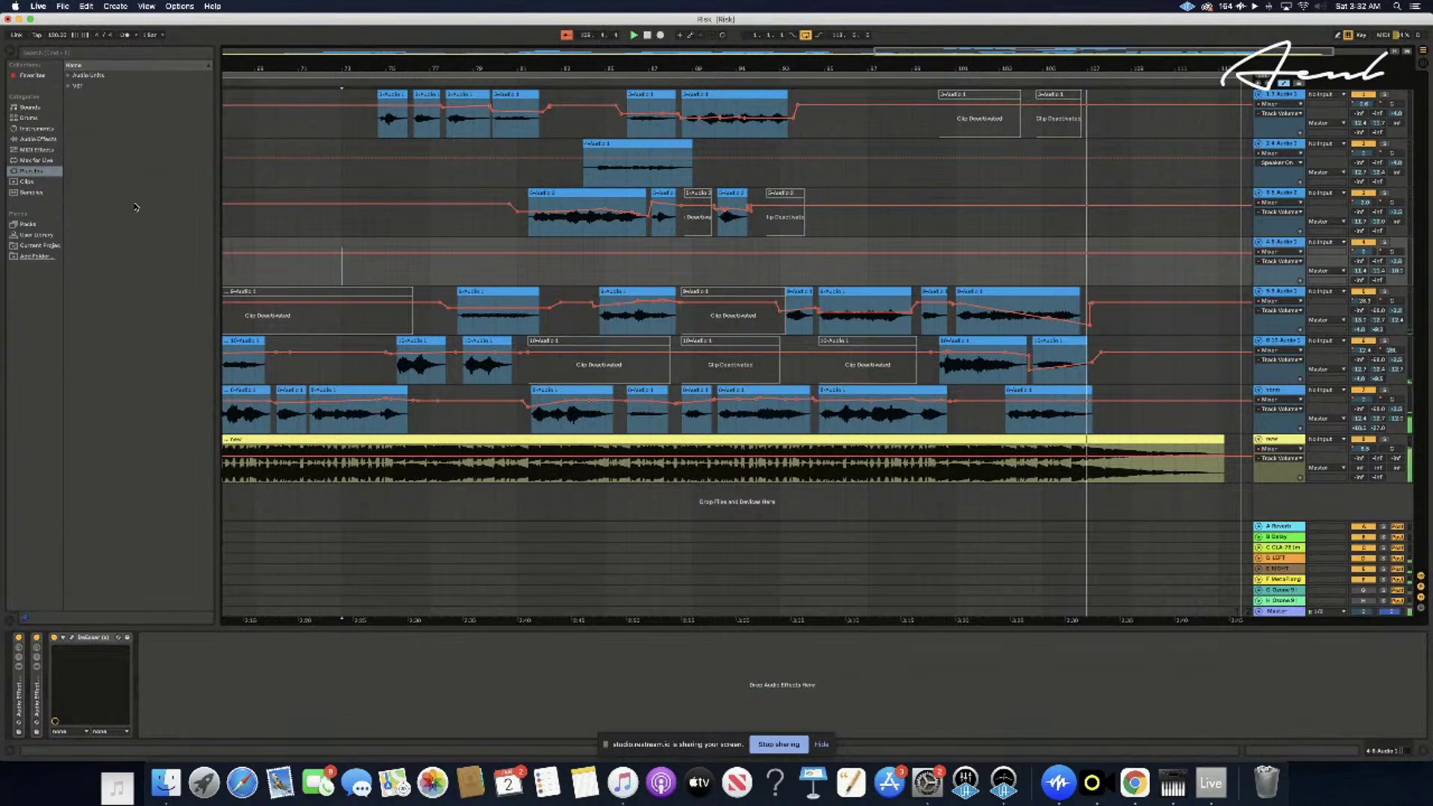
left_click(62, 6)
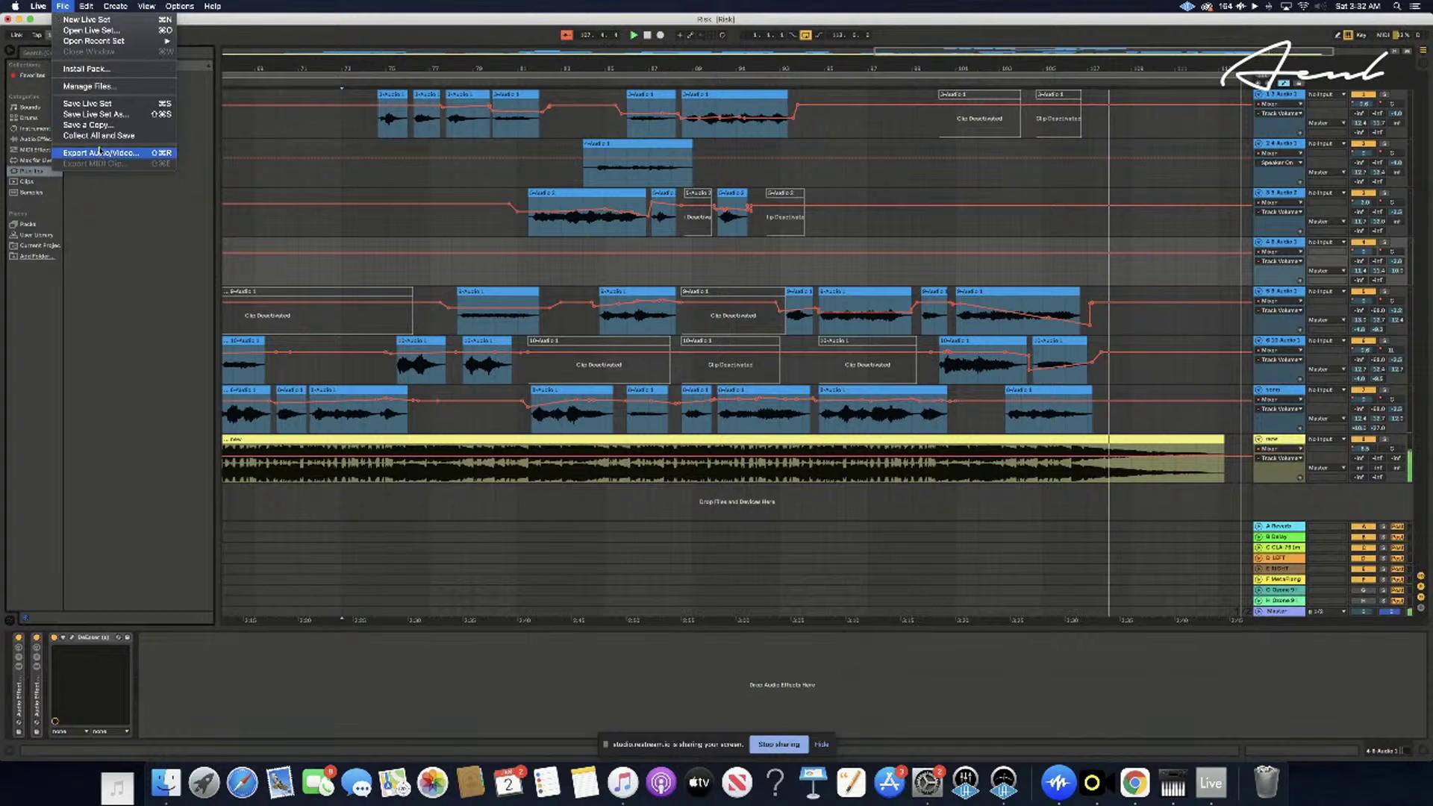
left_click(134, 104)
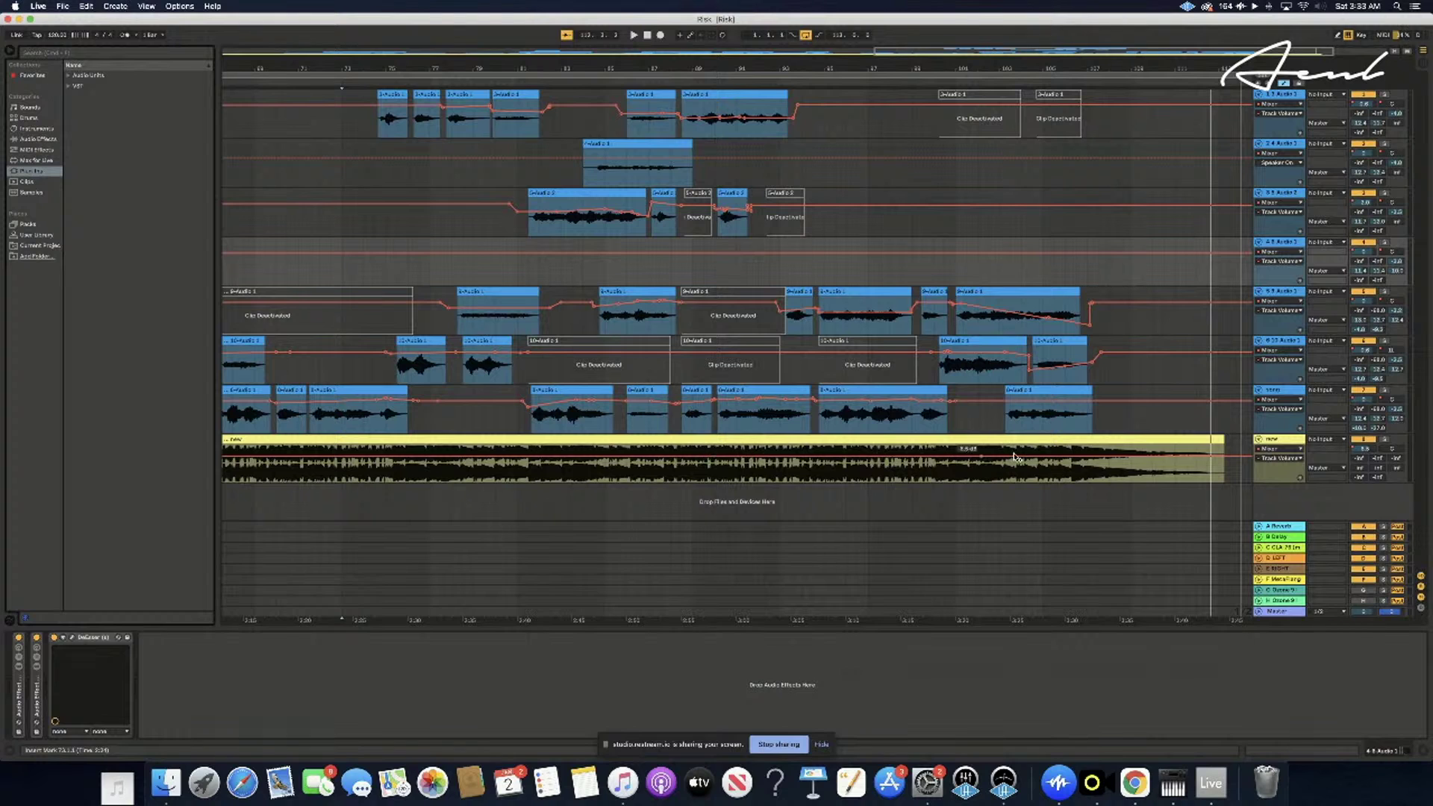
- Re-enable iMac Speakers in the Multi-Output Device in Audio MIDI Setup, then return to the Live arrangement
left_click(63, 8)
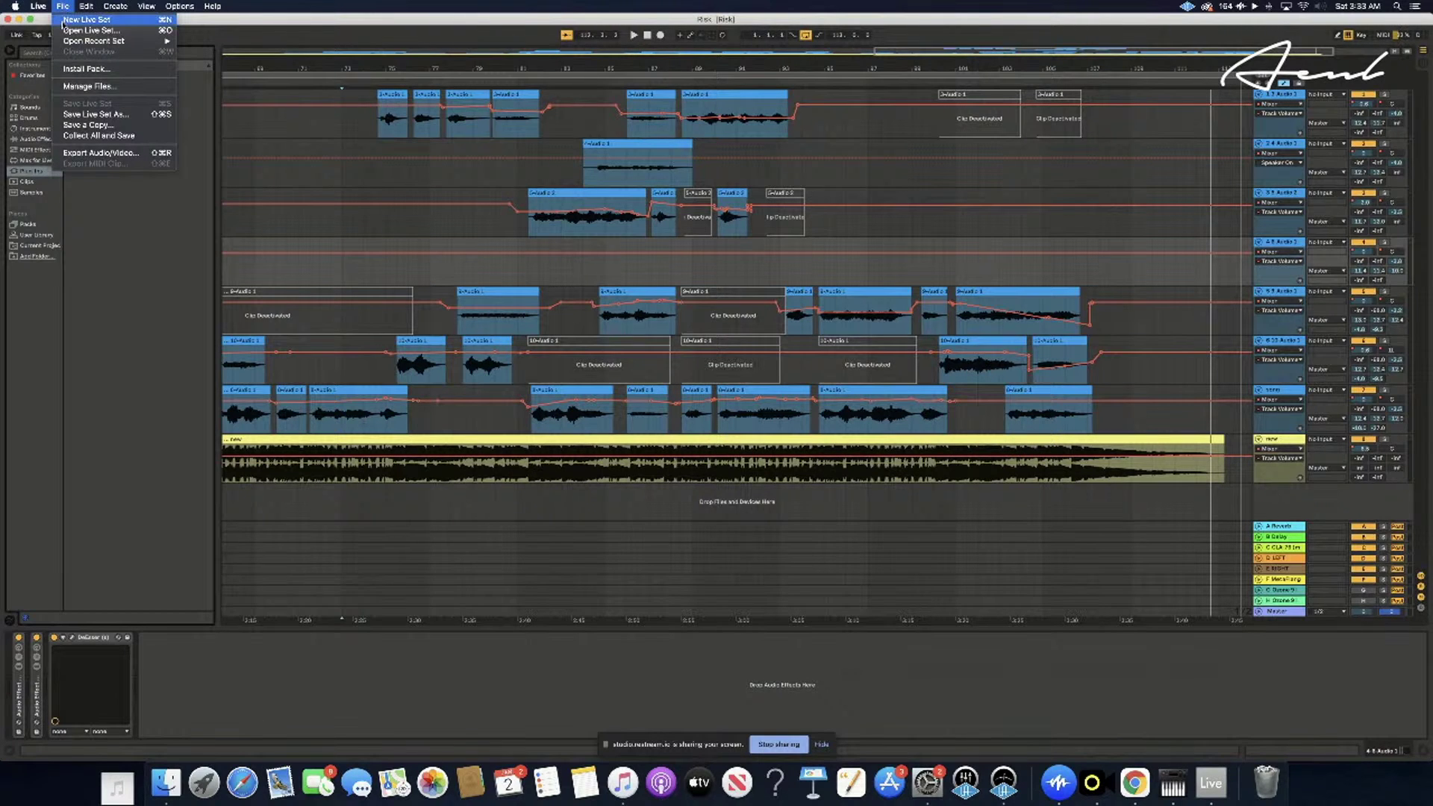
mouse_move(69, 44)
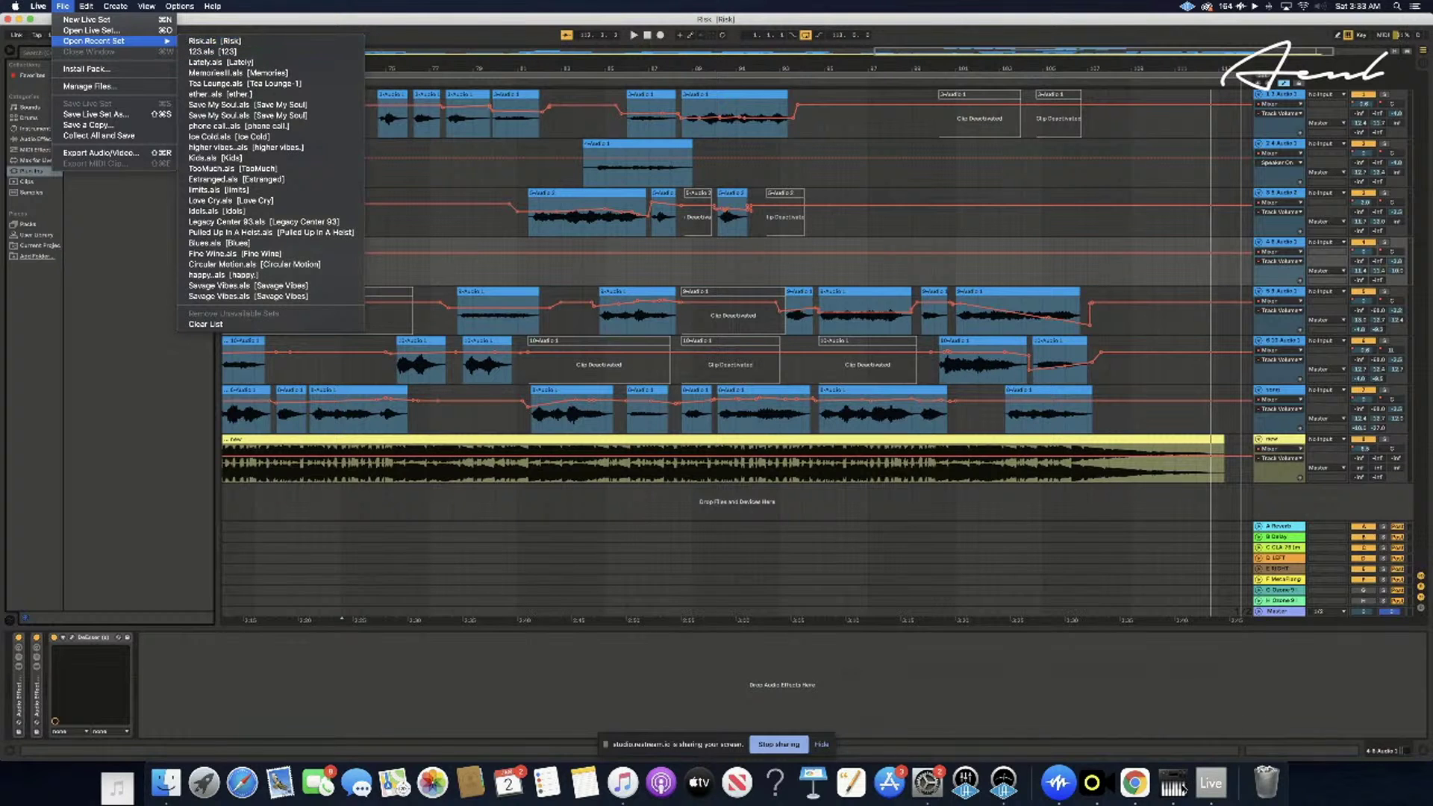
left_click(1168, 785)
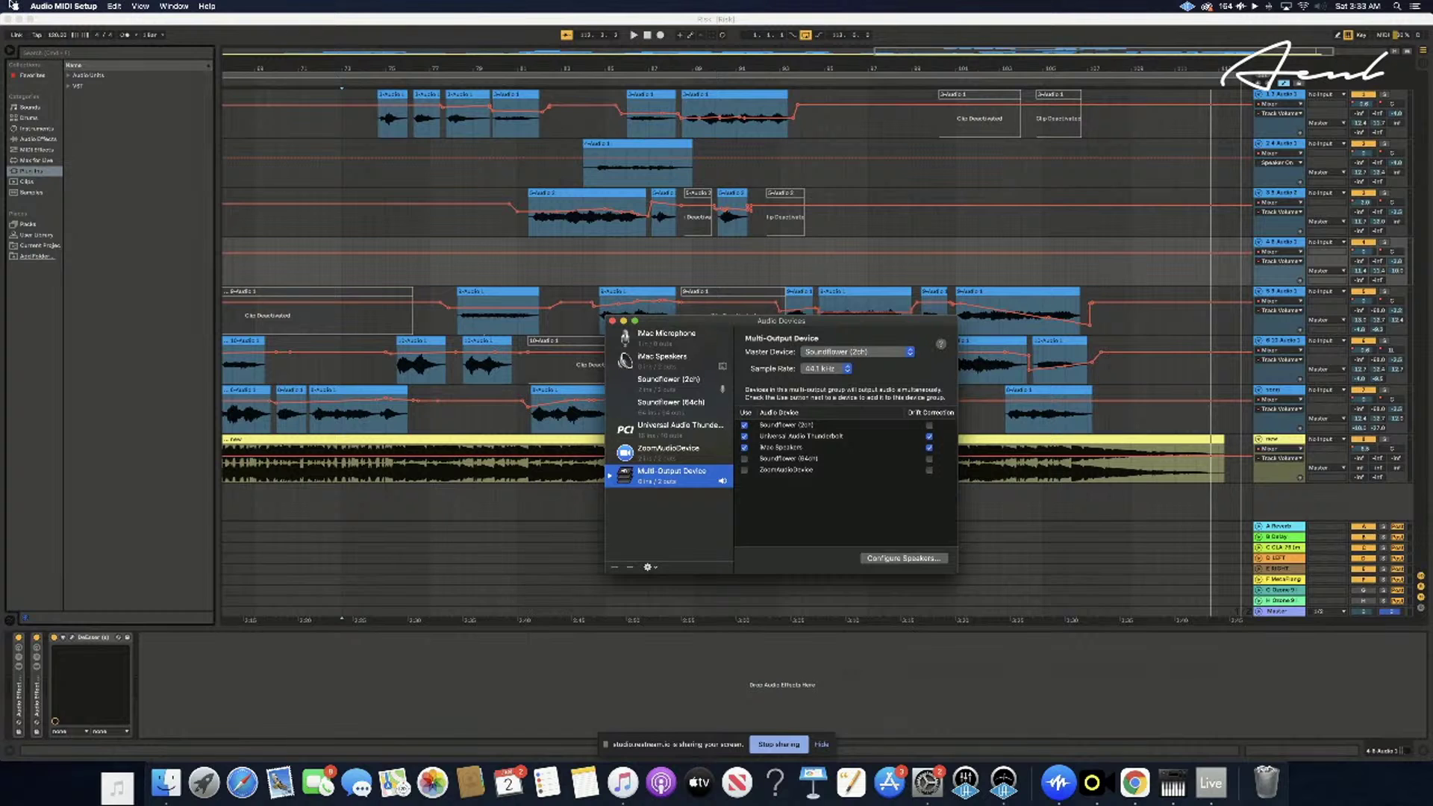
left_click(115, 124)
- Look through the list of recent Live sets, then close it without opening one
left_click(66, 6)
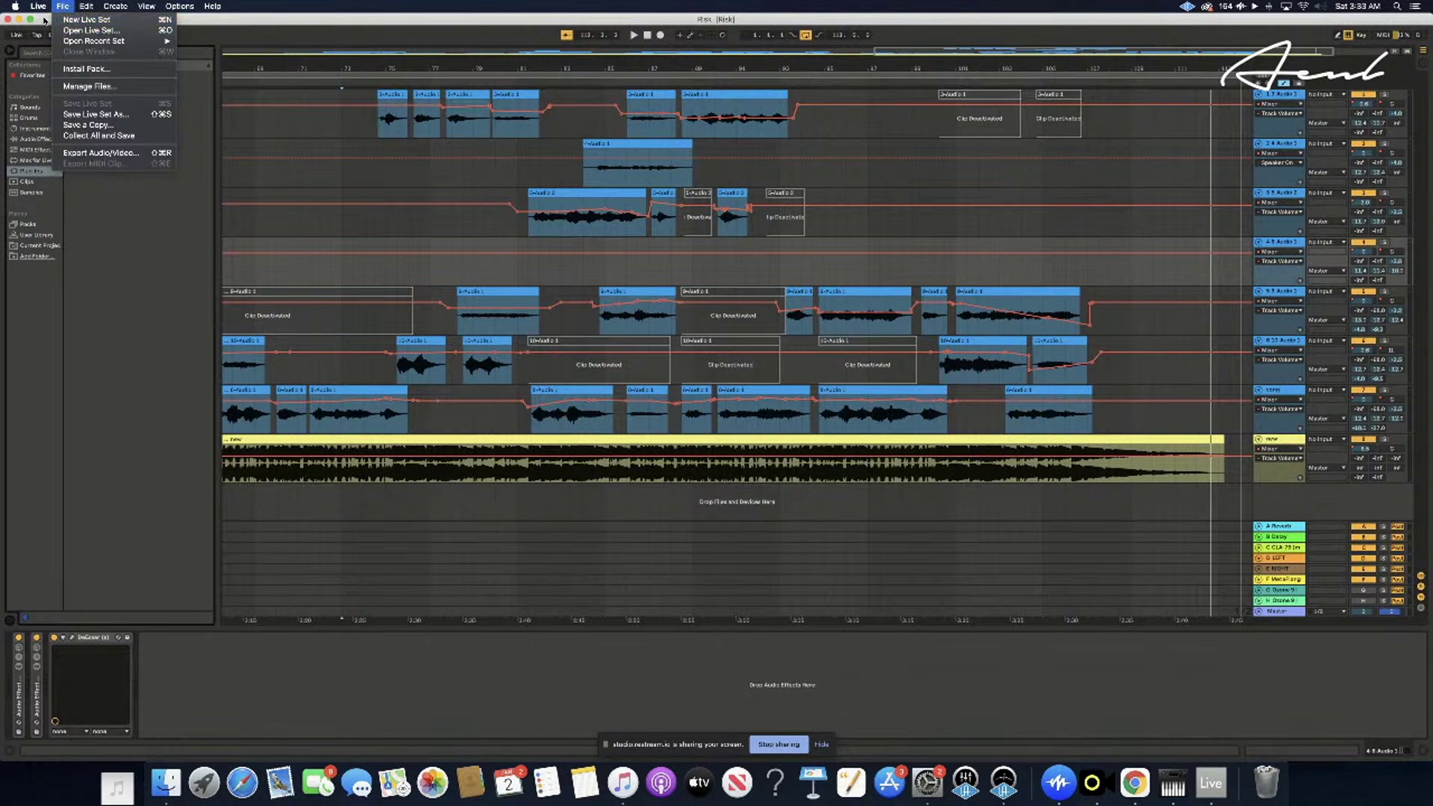
mouse_move(38, 5)
left_click(57, 38)
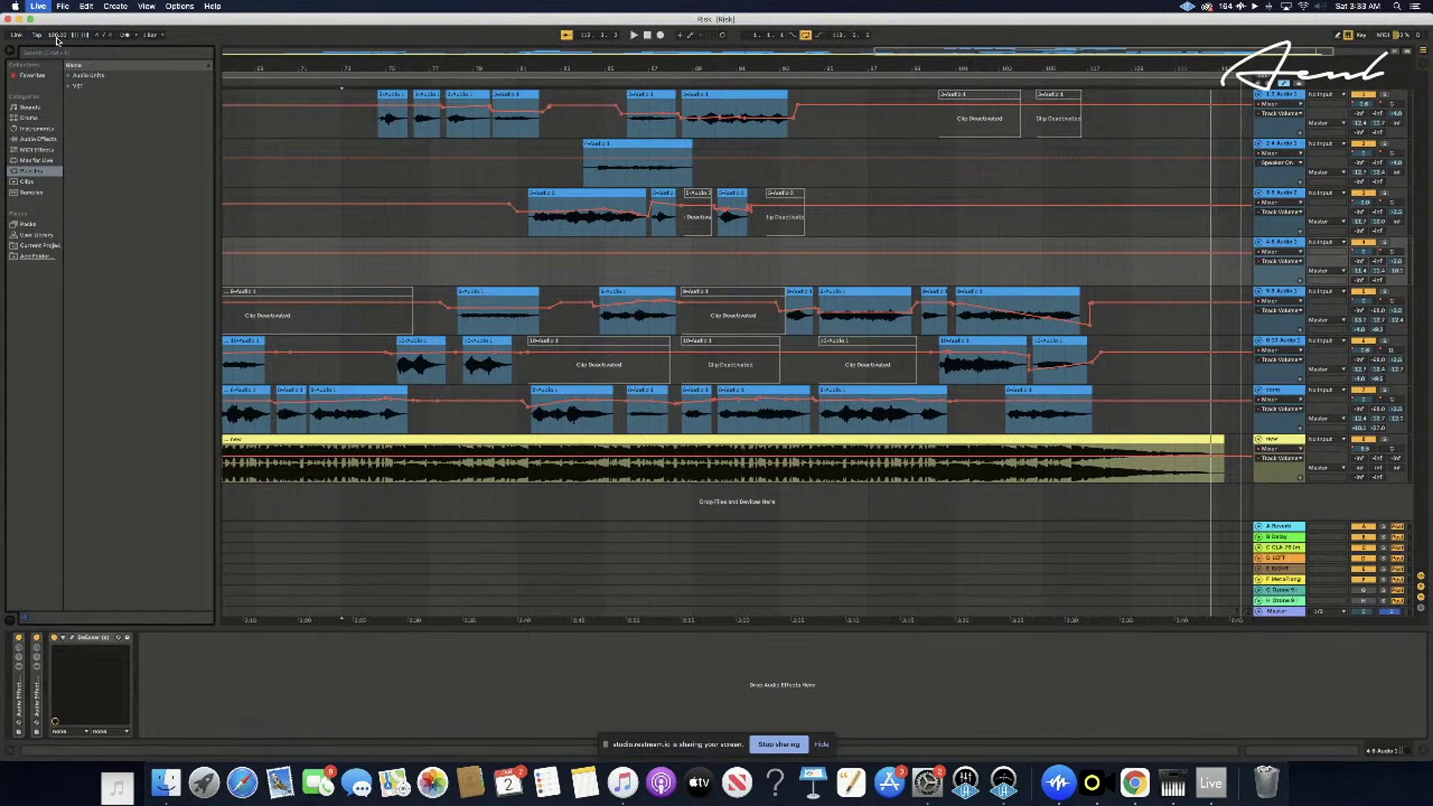
key("Escape")
left_click(63, 7)
mouse_move(81, 47)
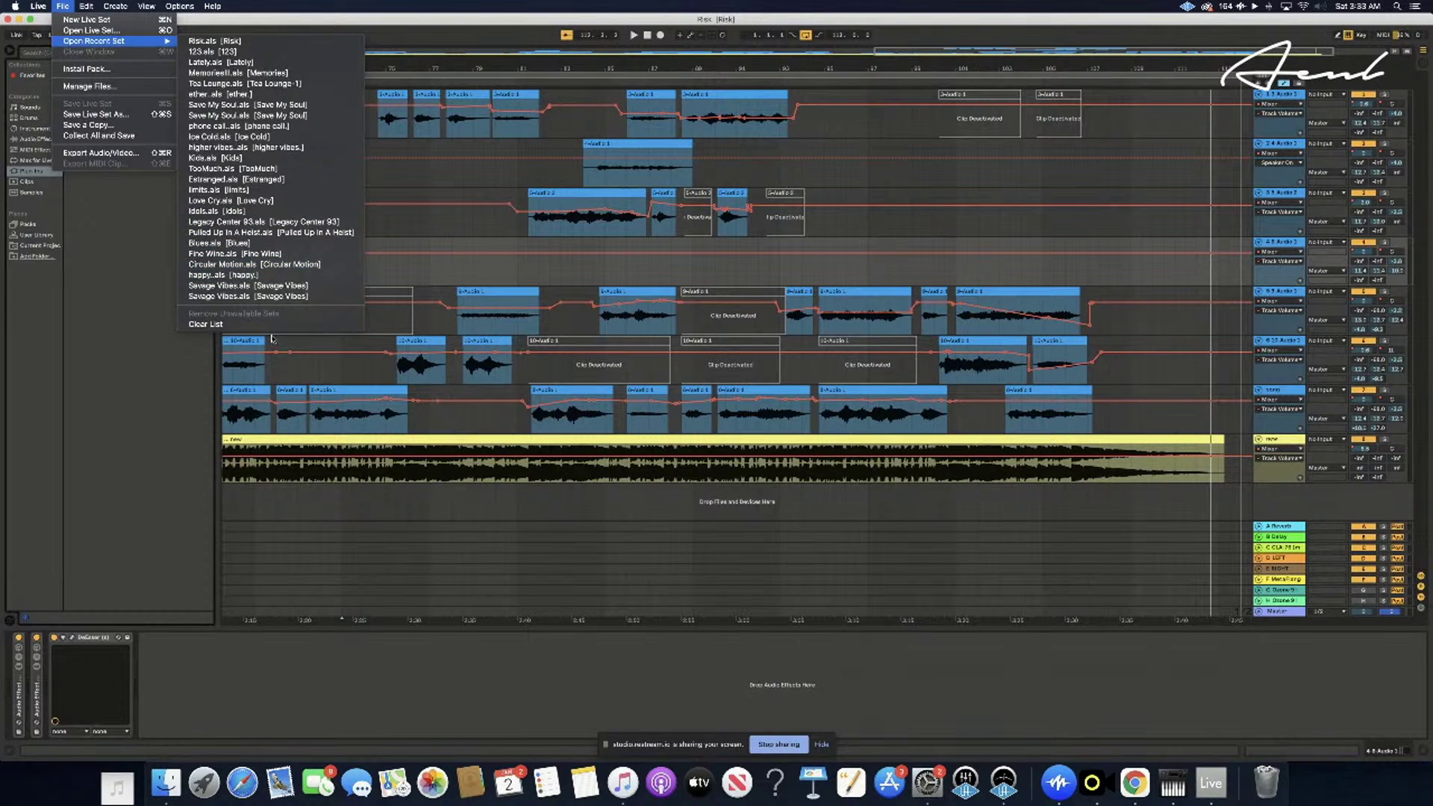
left_click(62, 7)
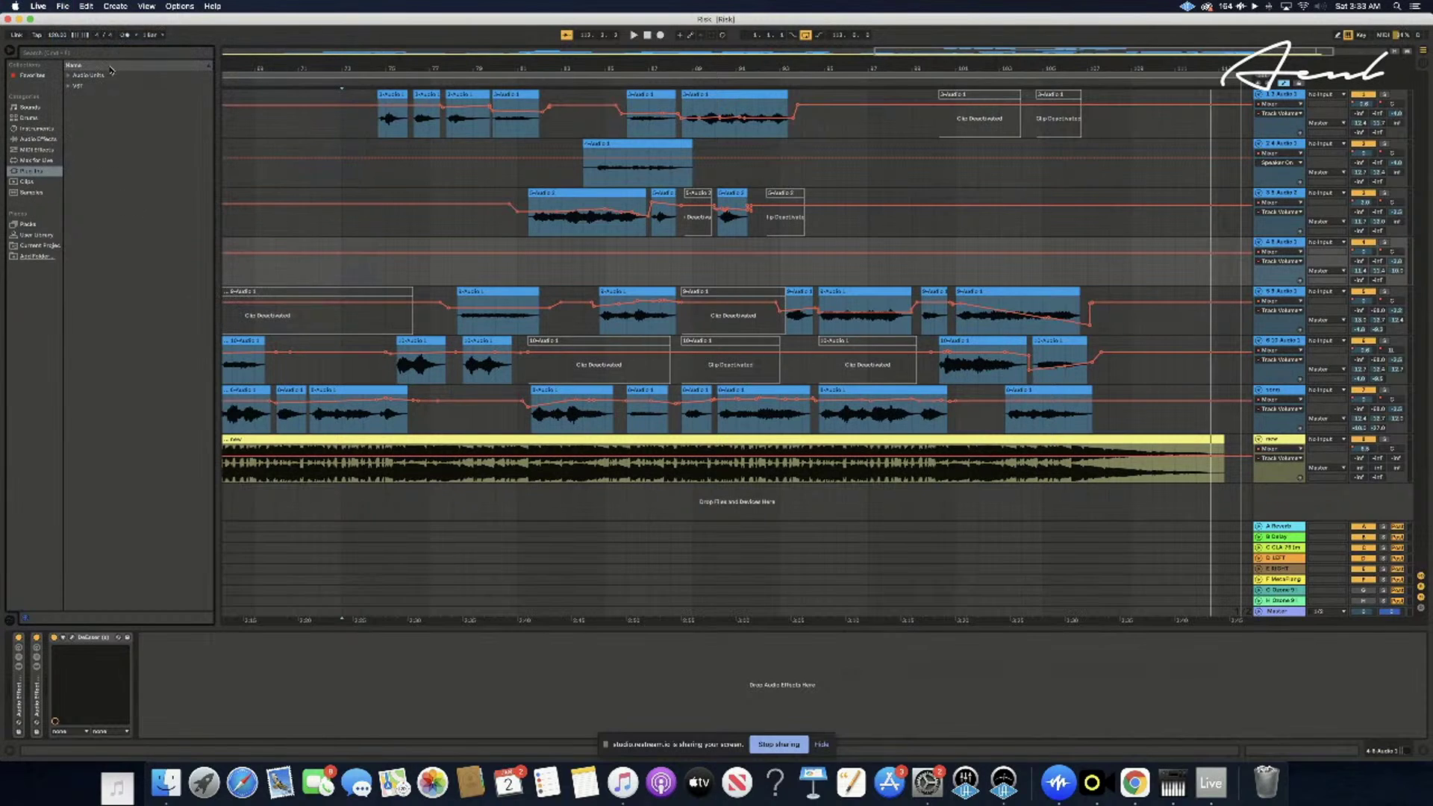
- Create a new Live set, then switch to Splice and display the library's recently added samples
left_click(61, 7)
left_click(72, 19)
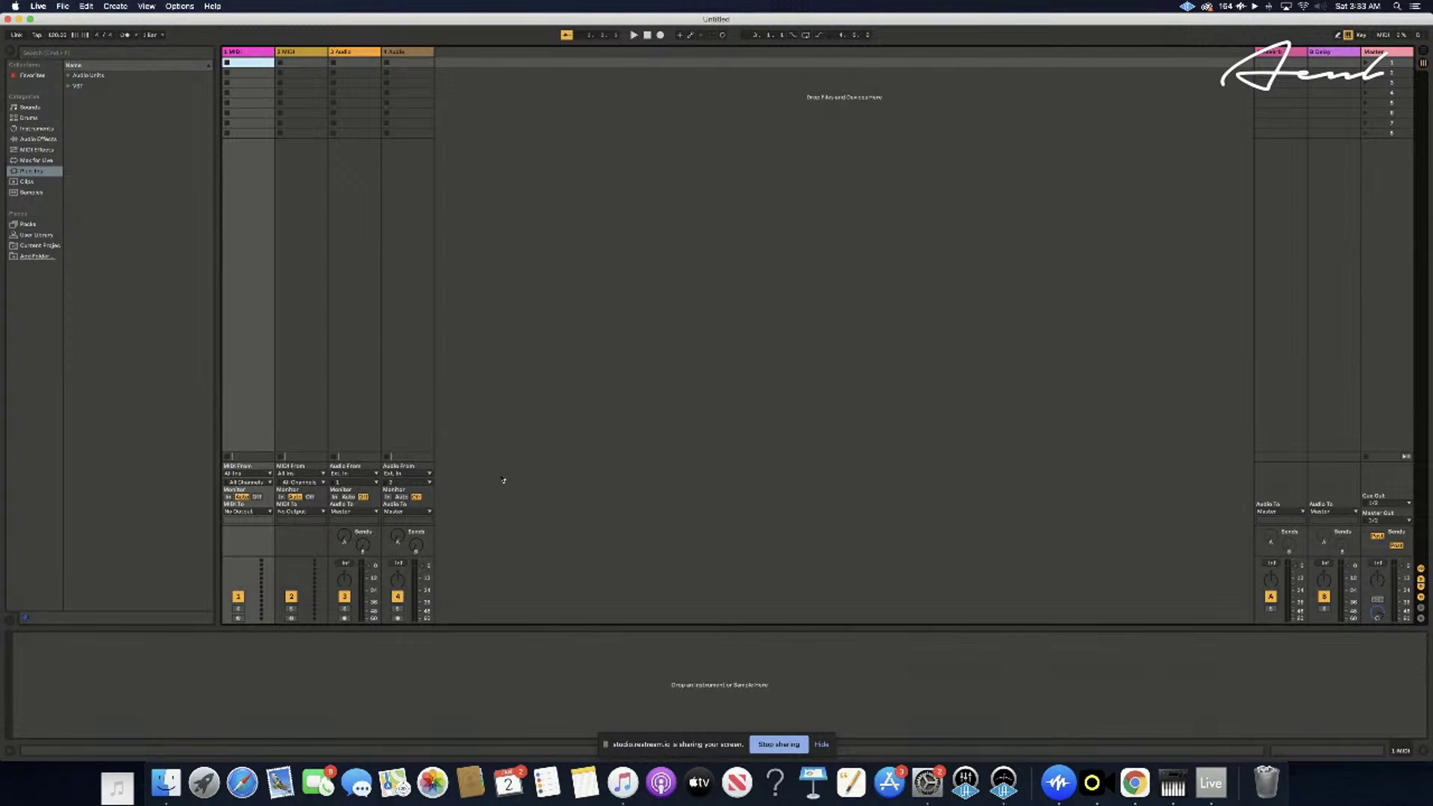
left_click(203, 783)
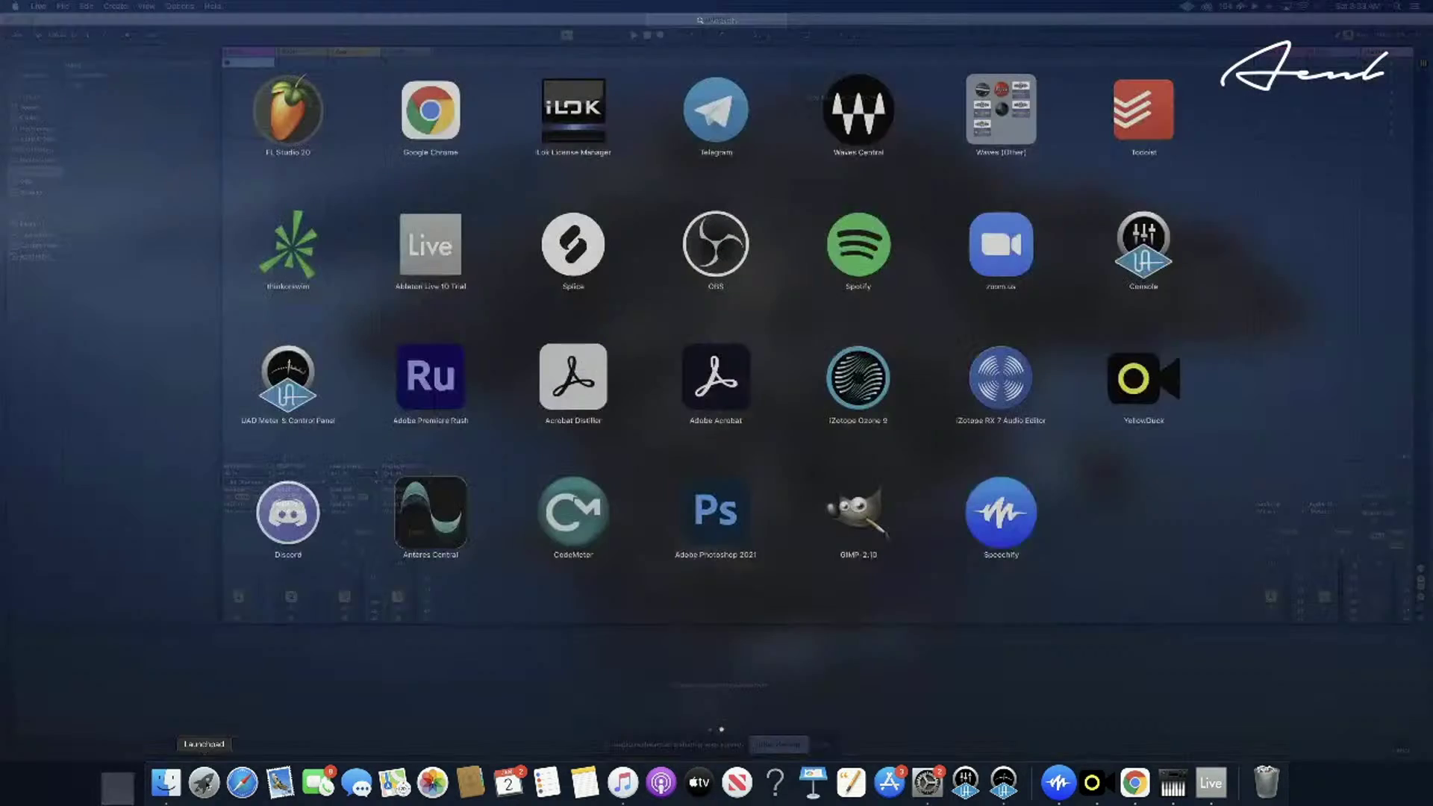
left_click(575, 246)
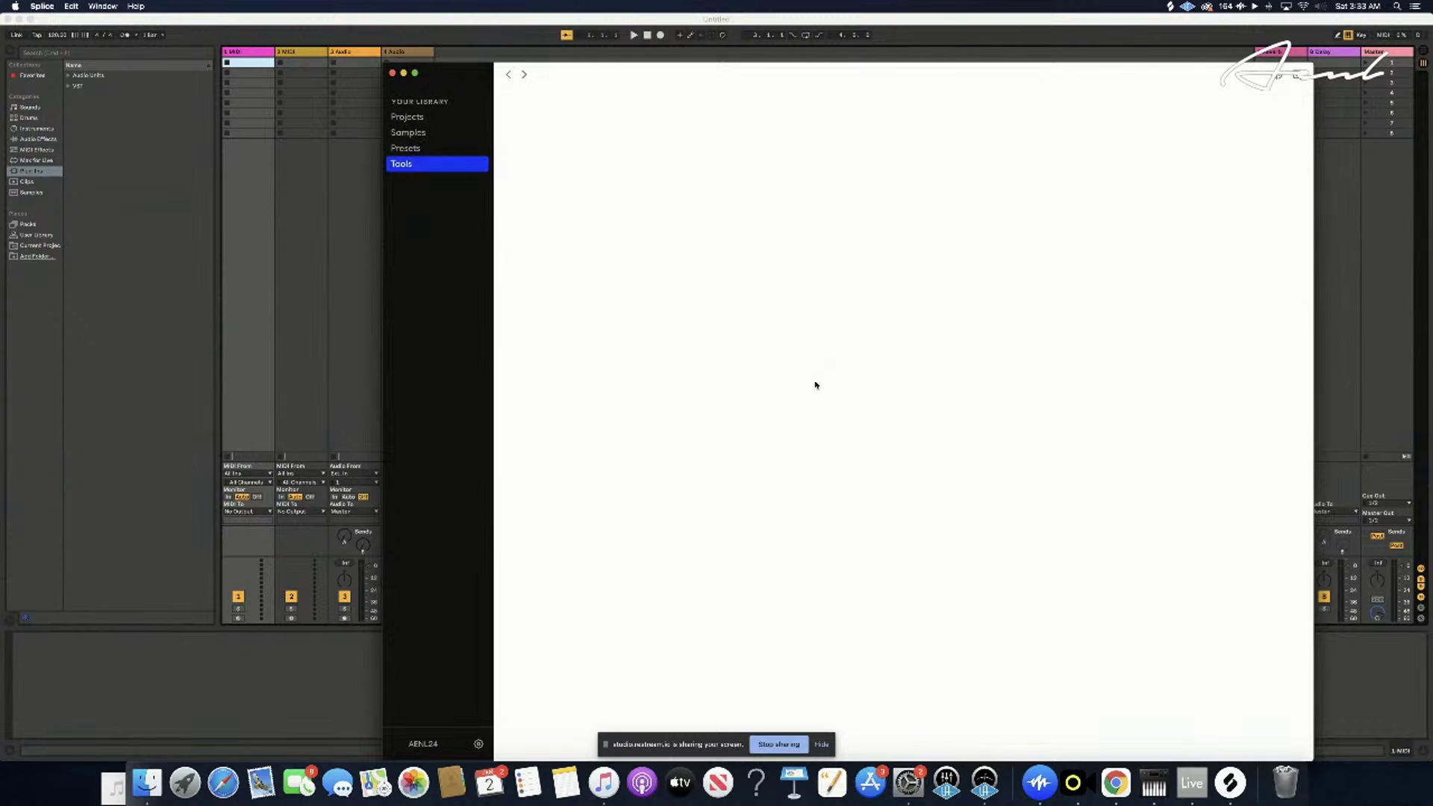
left_click(410, 133)
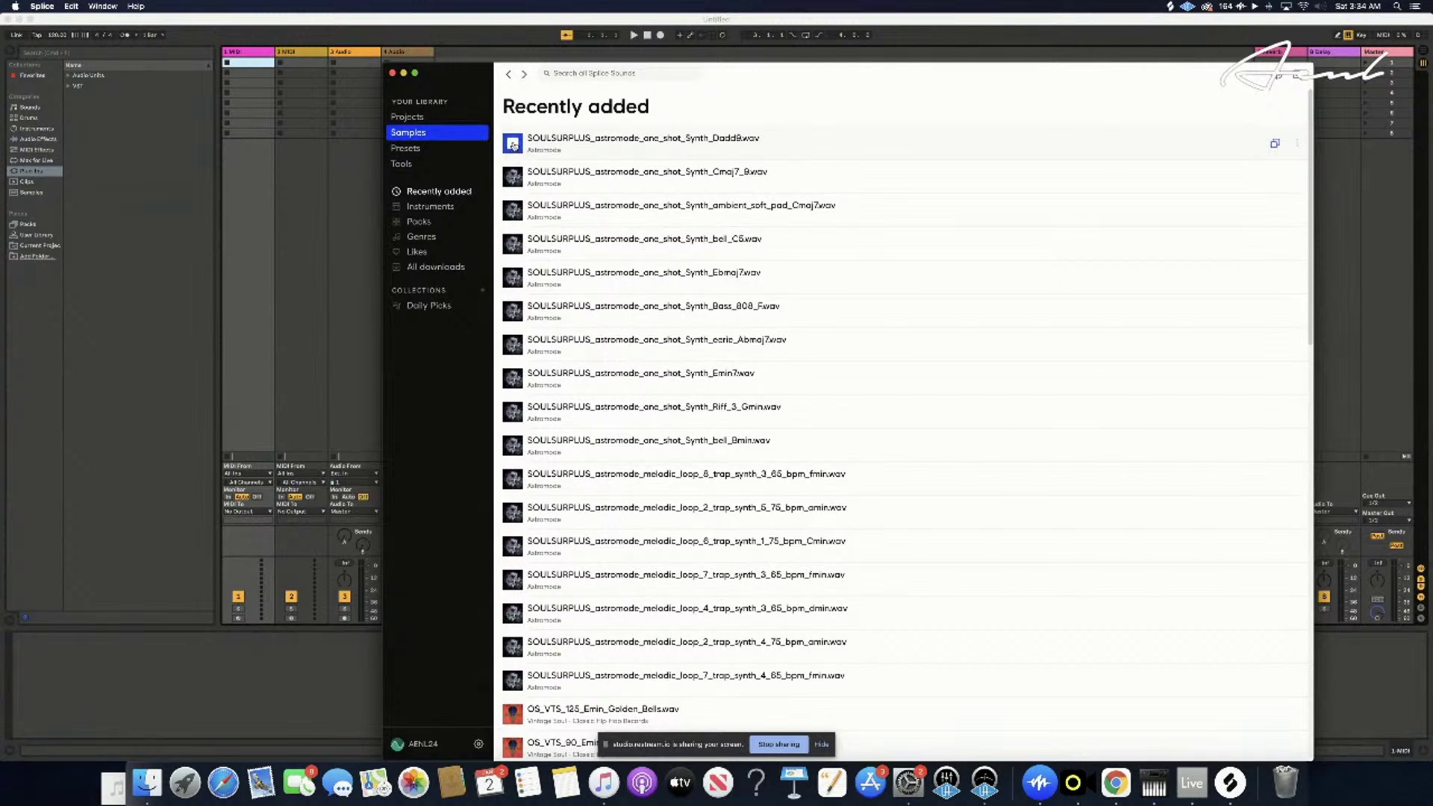
- Place SOULSURPLUS_astromode_one_shot_Synth_Dadd9.wav from Splice in the first track's first clip slot in Live and play it
left_click_drag(610, 142, 616, 159)
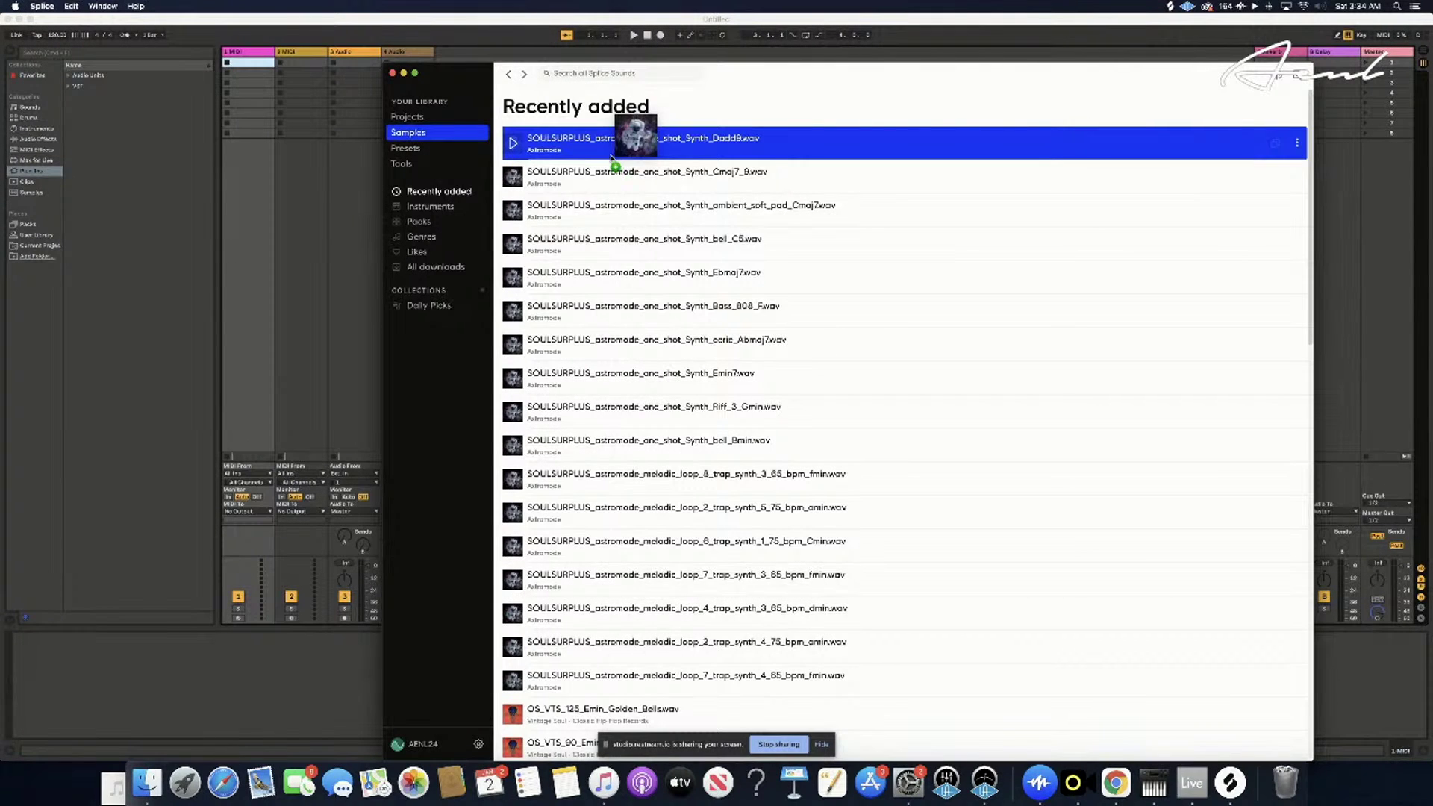
left_click_drag(612, 158, 249, 70)
left_click_drag(249, 71, 247, 67)
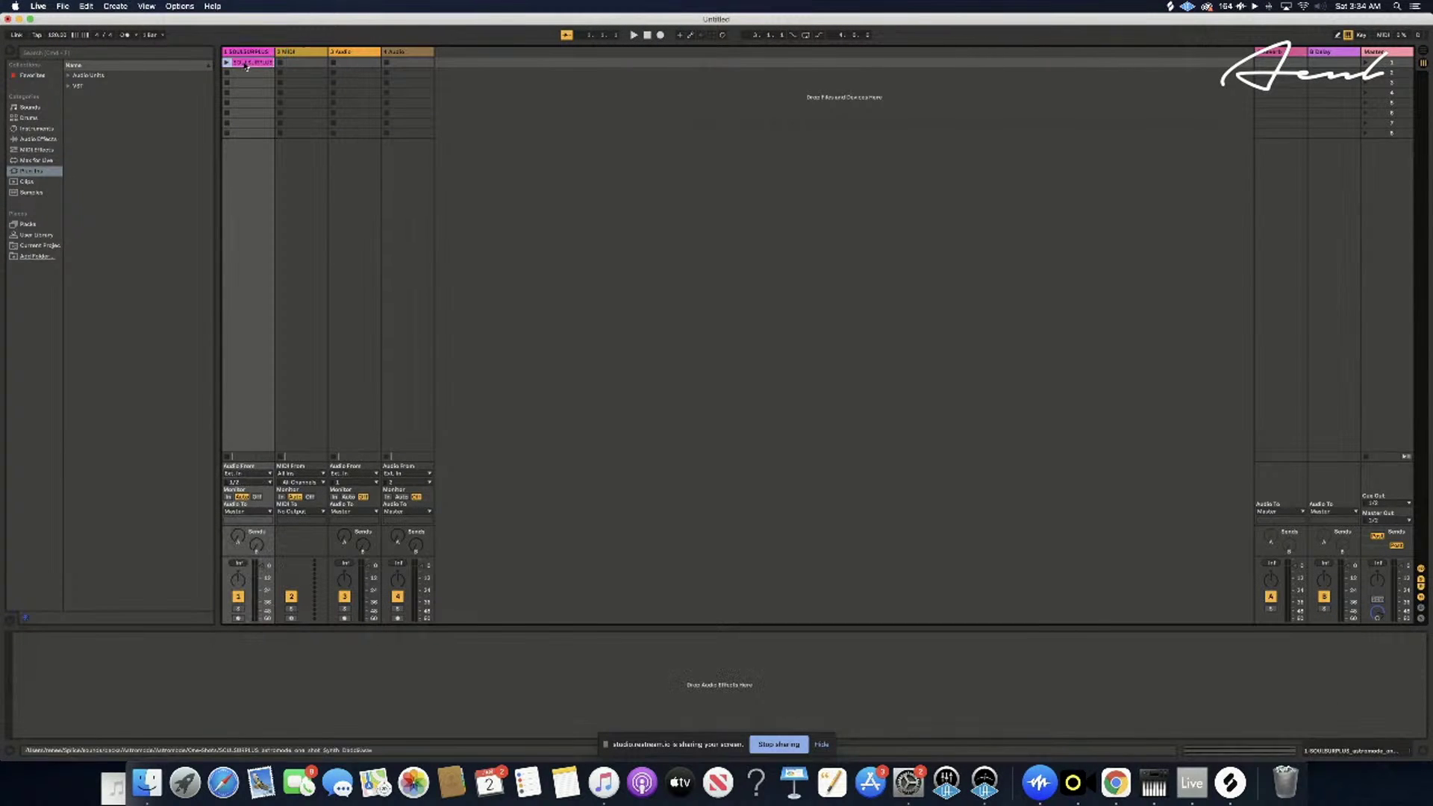
left_click(226, 63)
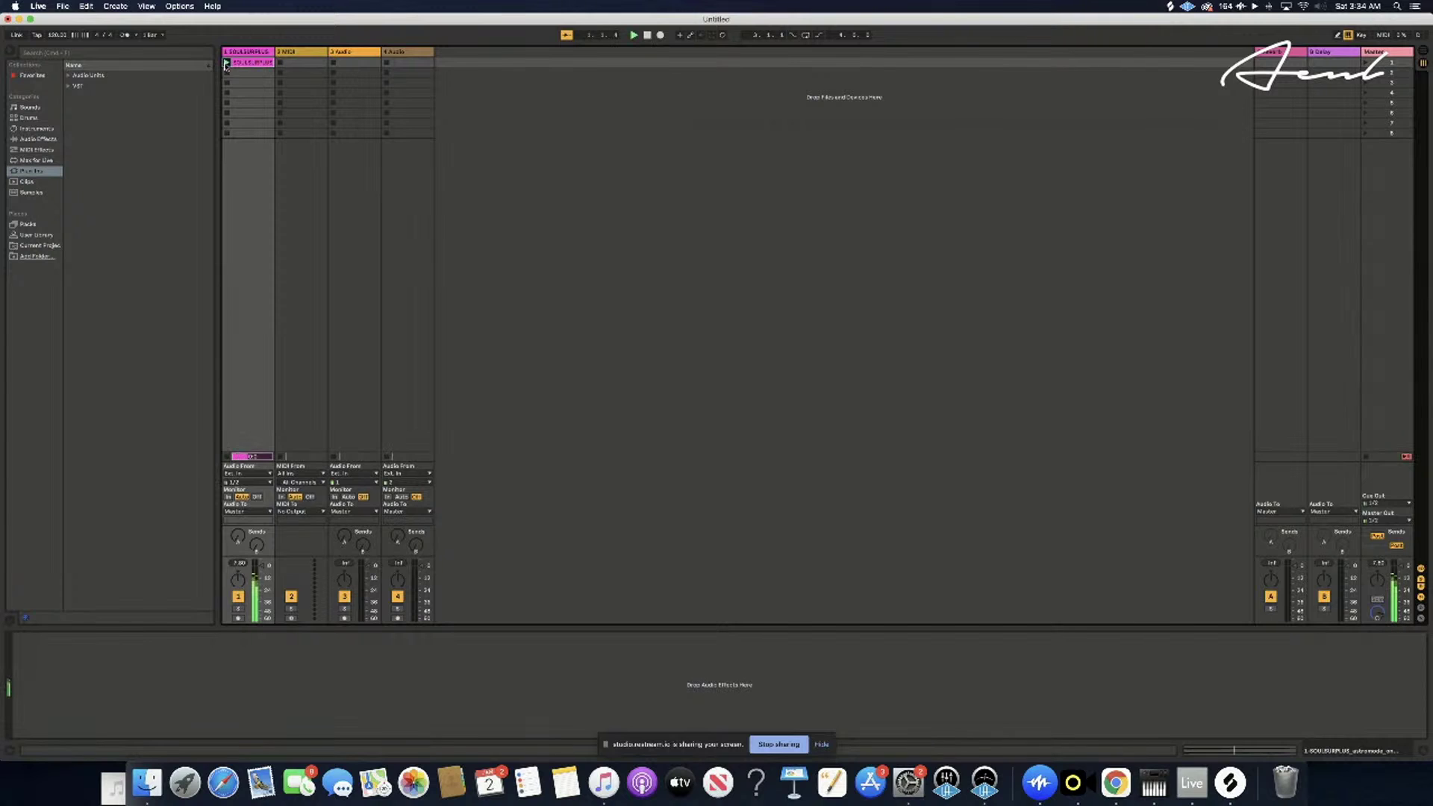
- Display the synth clip's sample properties, audition the clip again, and enable Warp for it
left_click(247, 63)
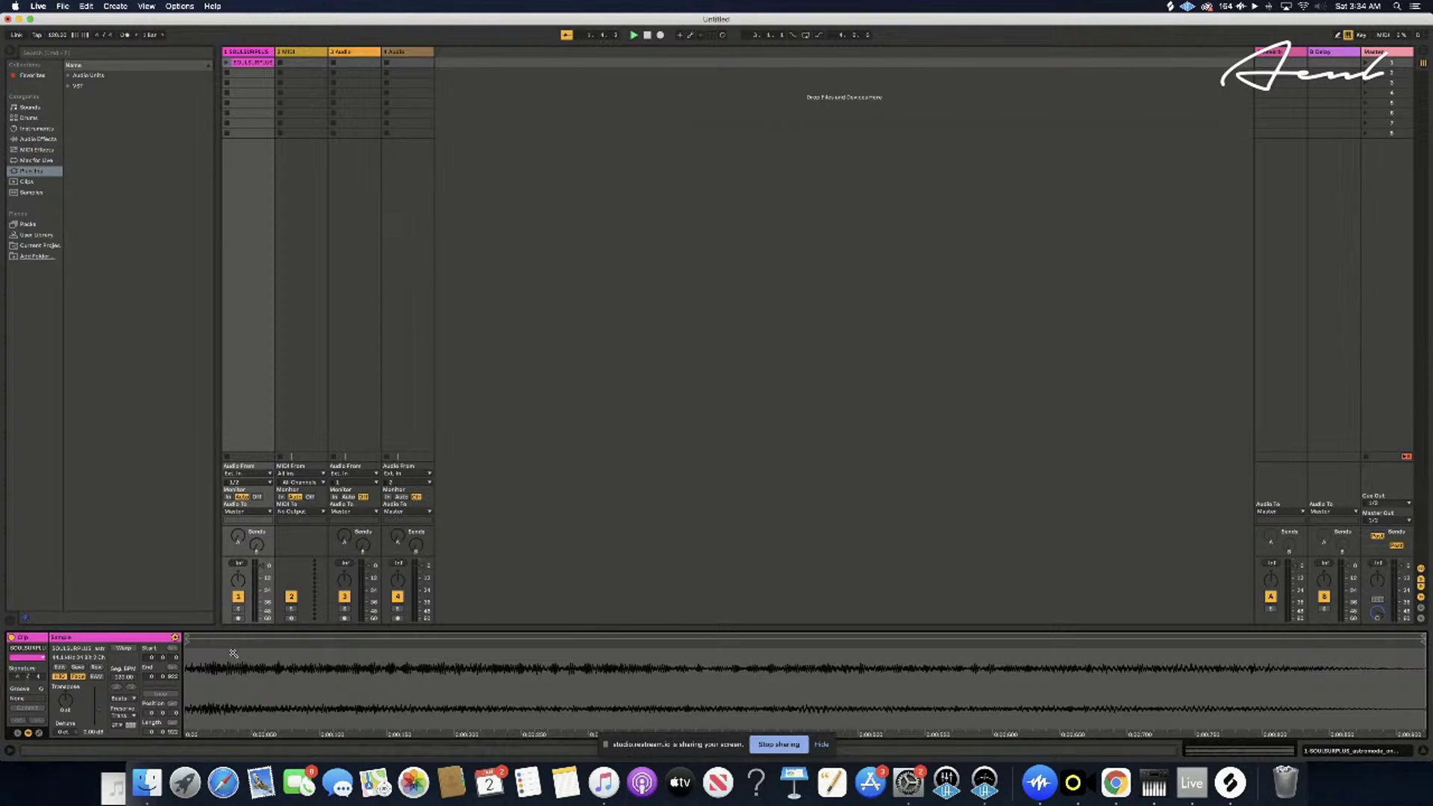
left_click(210, 658)
left_click(250, 53)
left_click(236, 63)
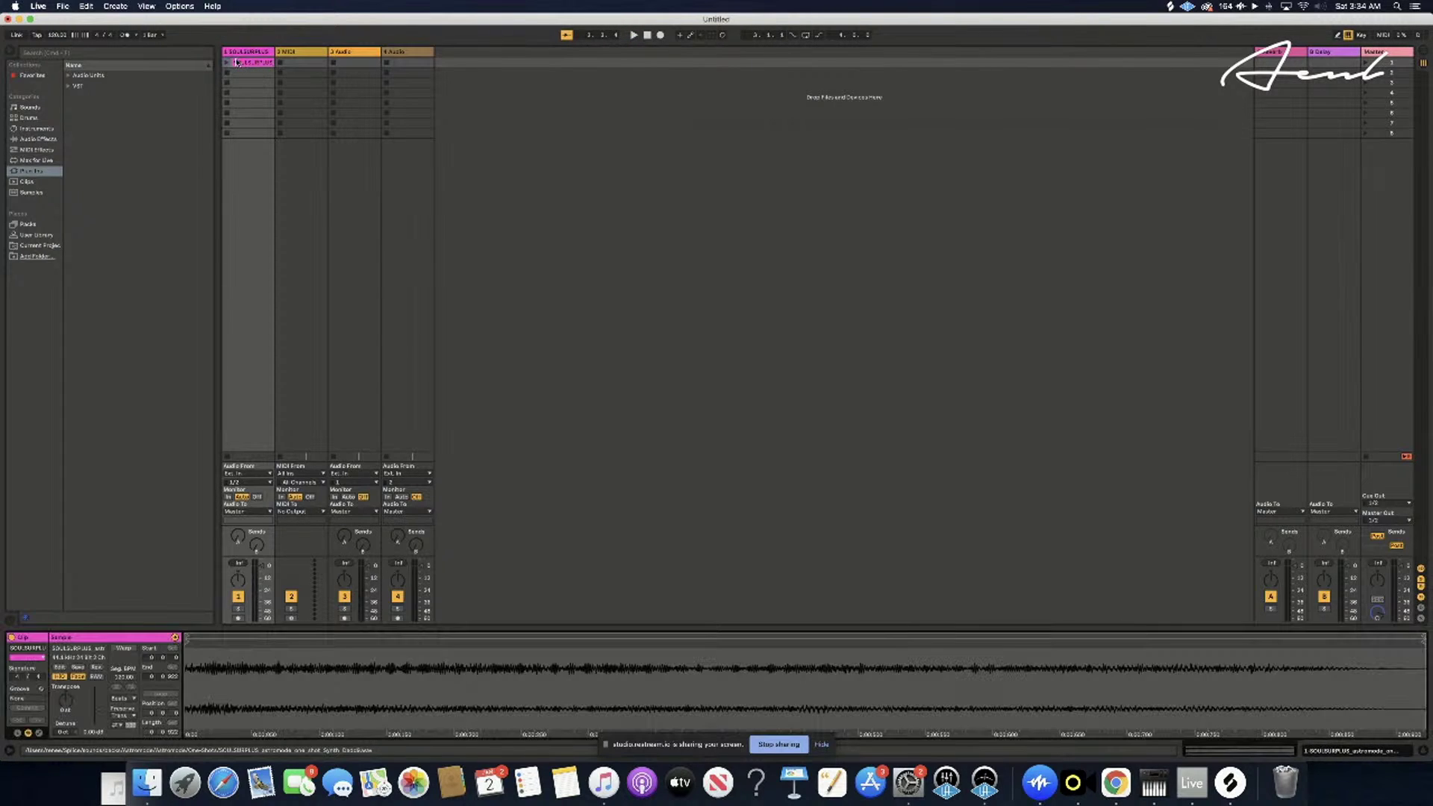
left_click(226, 63)
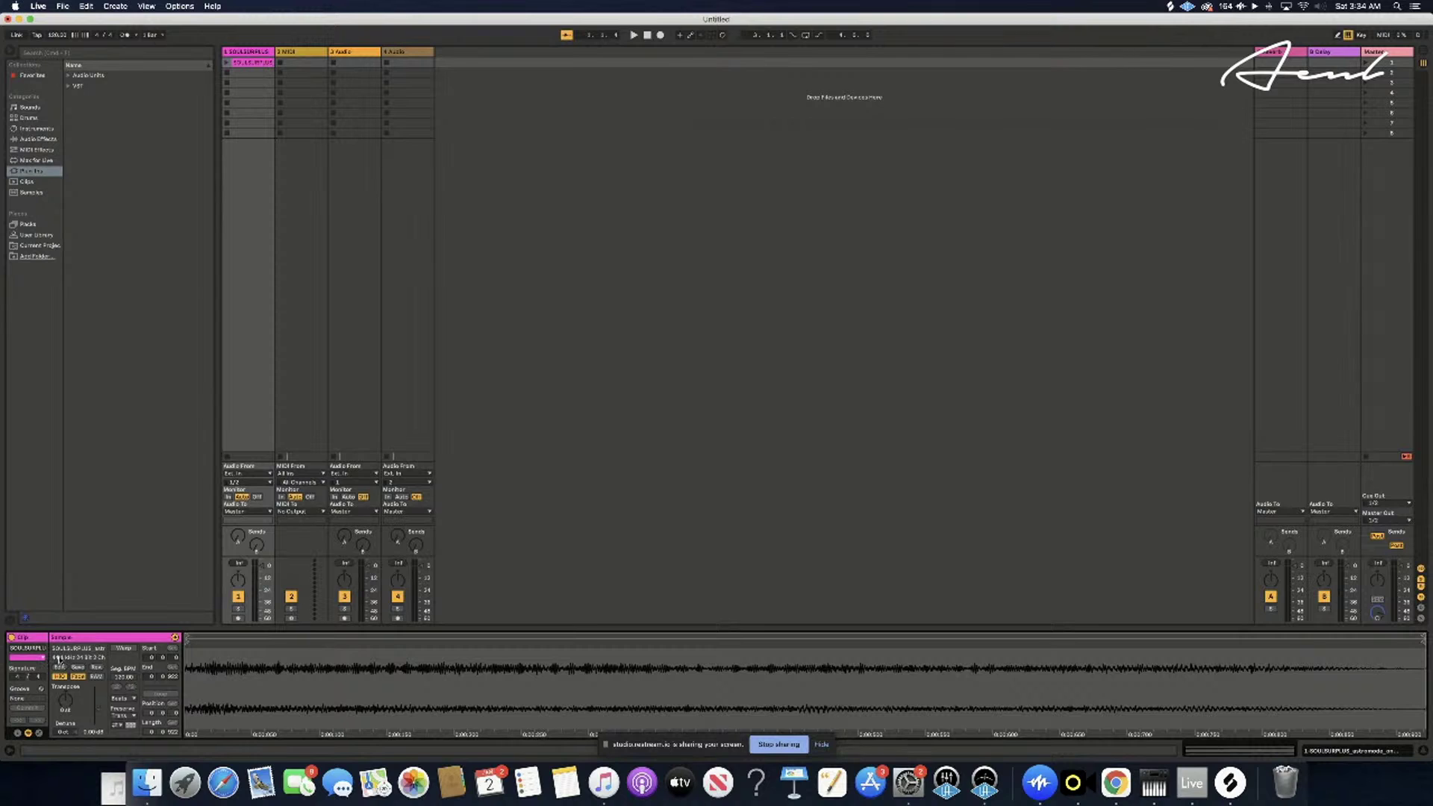
left_click(124, 649)
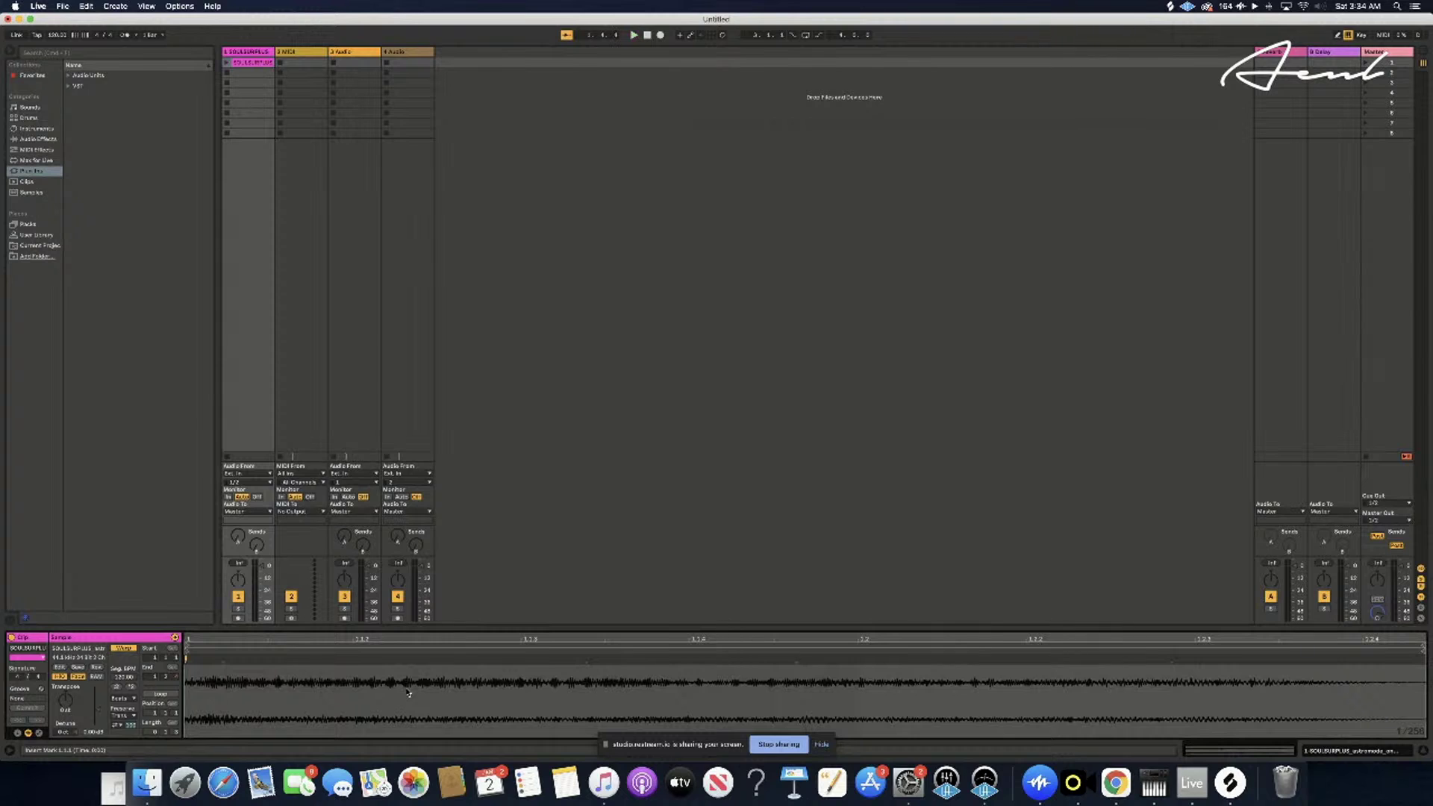
- Delete the first track, which holds the SOULSURPLUS synth clip
right_click(254, 53)
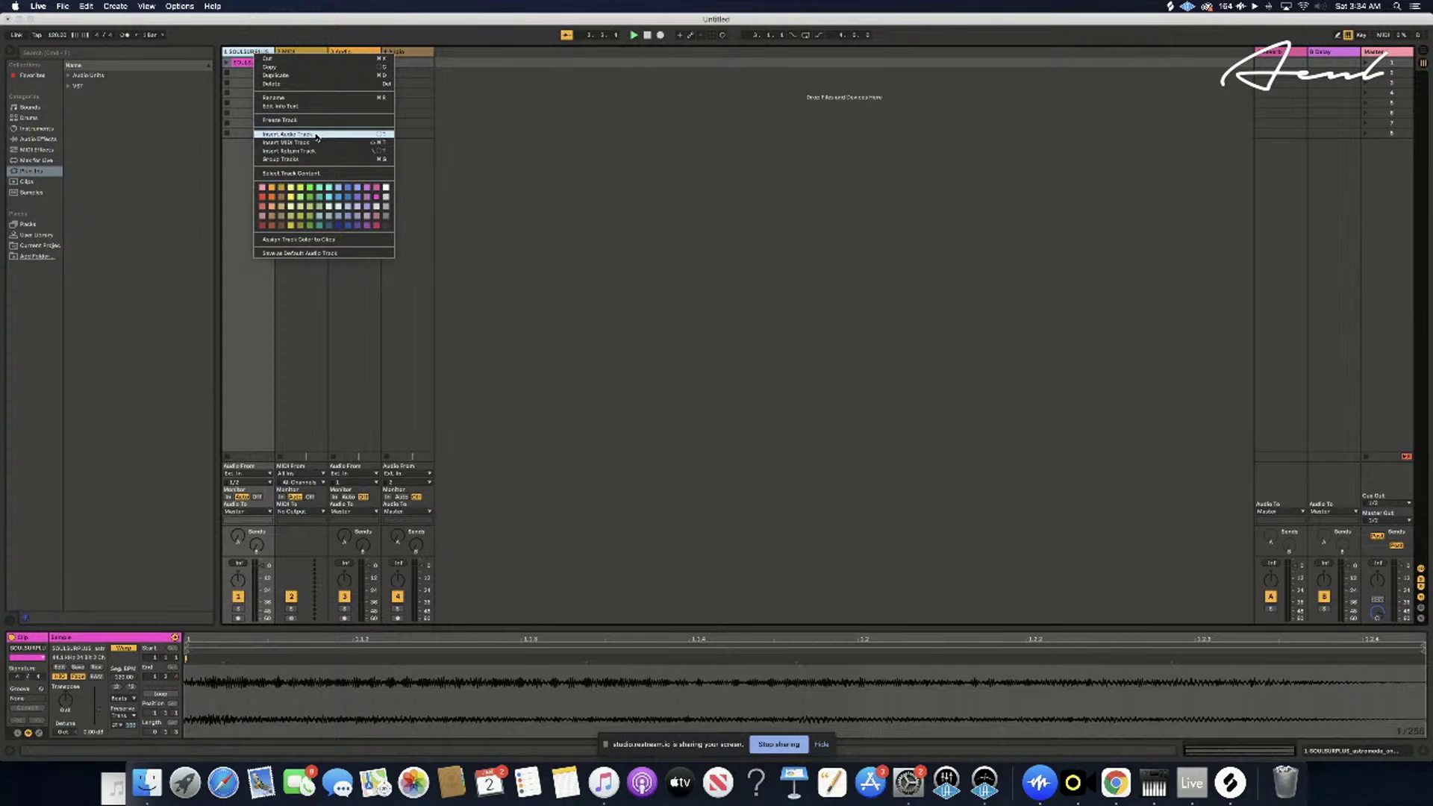
left_click(273, 85)
- Look through the MIDI Effect Rack presets, then add an empty MIDI Effect Rack to the MIDI track
left_click(41, 152)
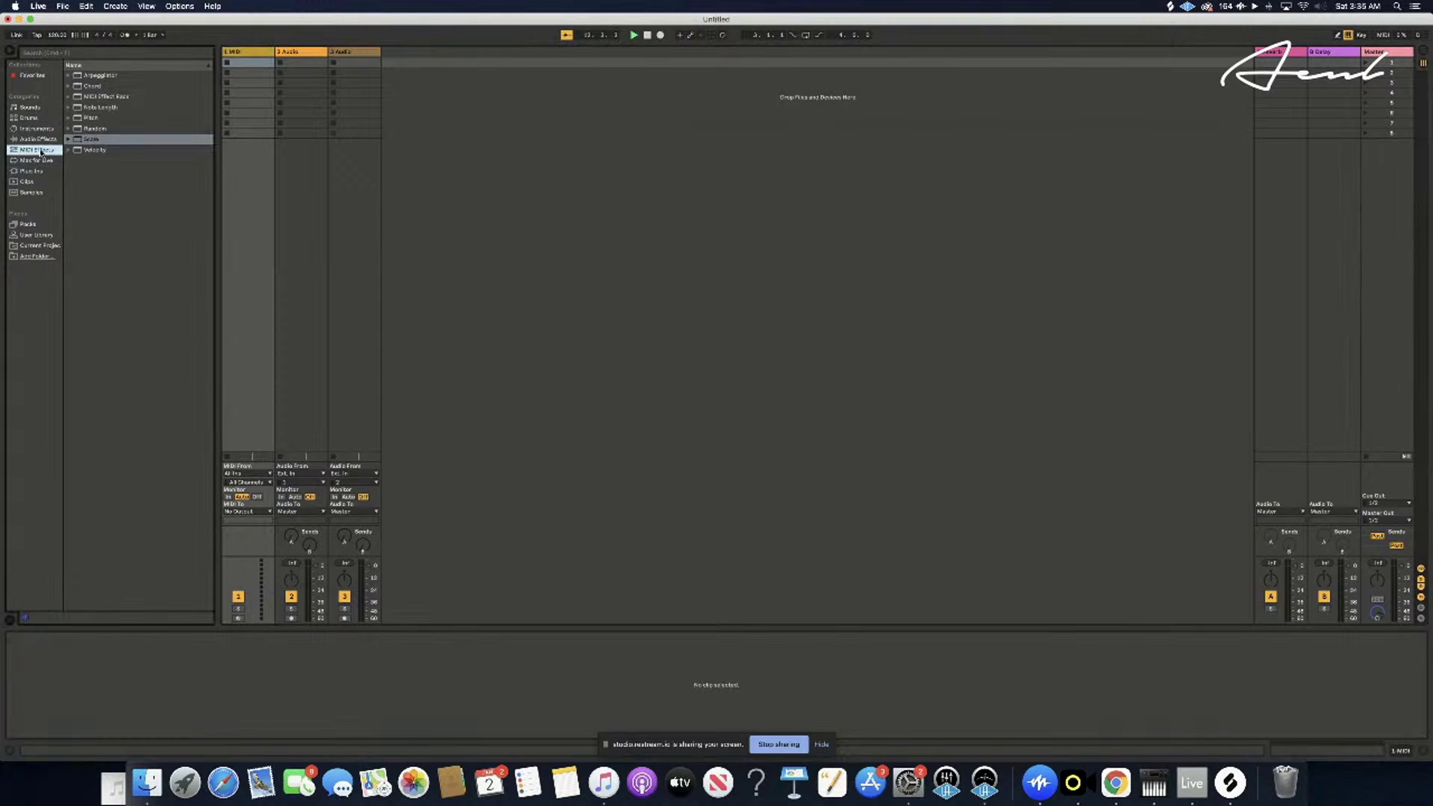
left_click(89, 97)
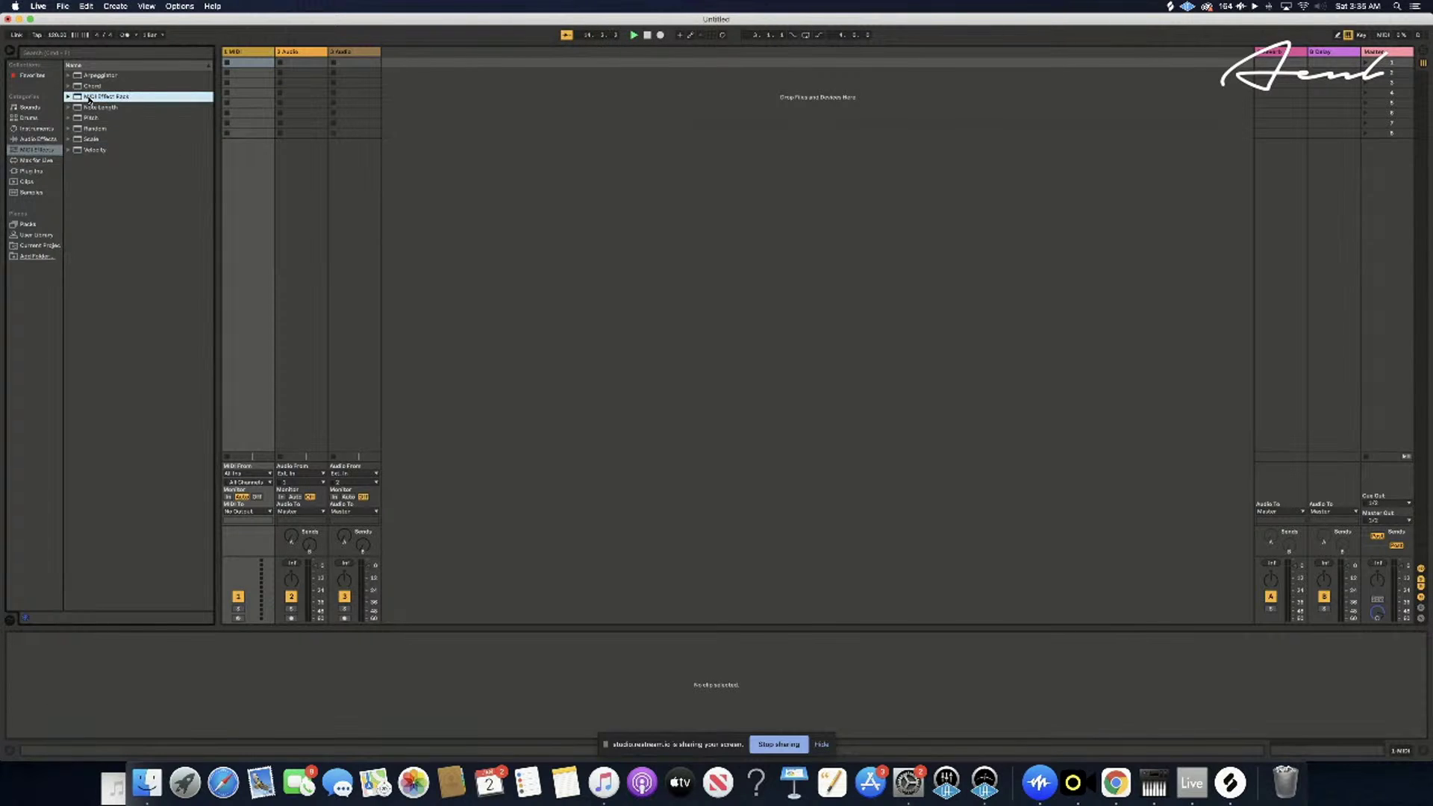
left_click(68, 97)
left_click(67, 98)
left_click(68, 97)
left_click(74, 118)
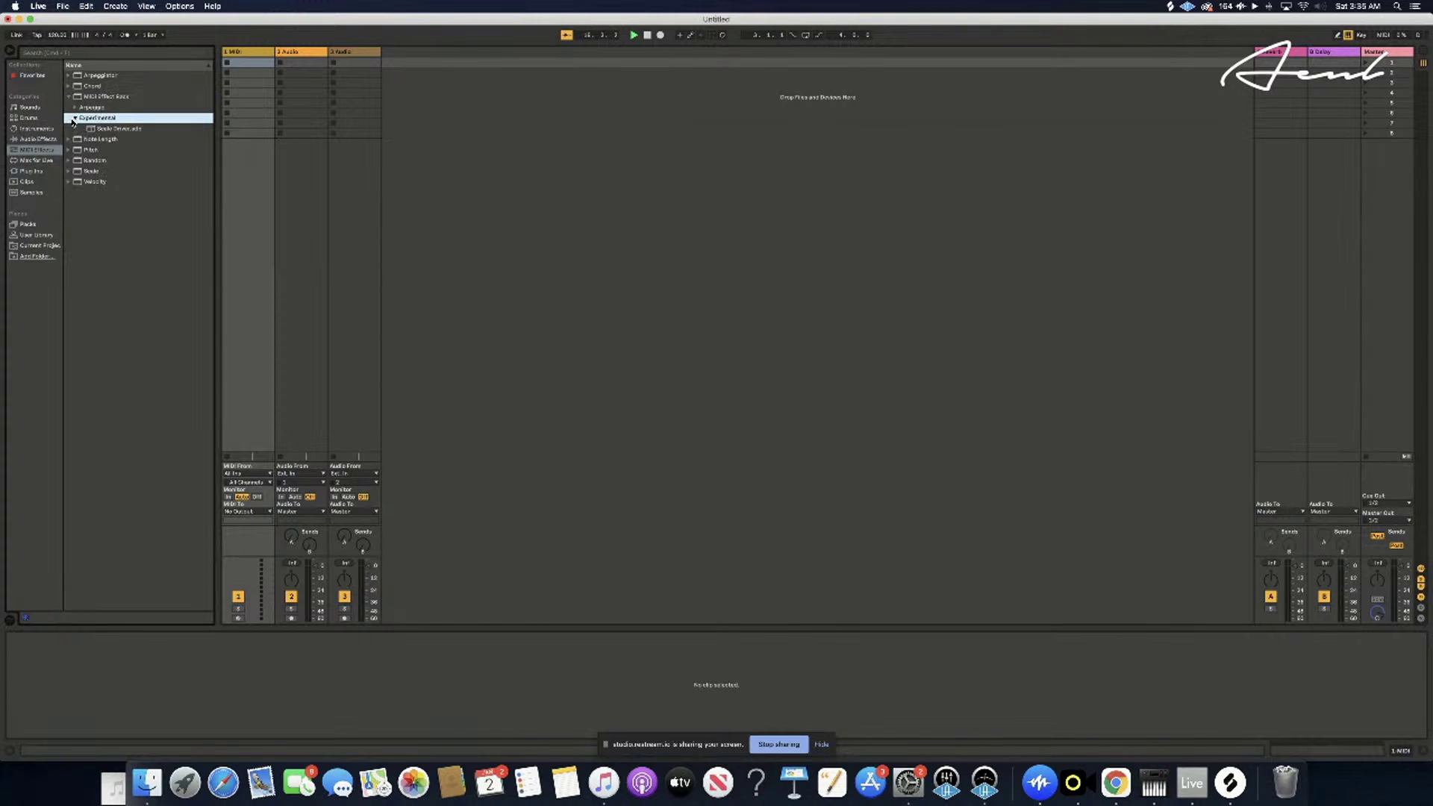
left_click(75, 117)
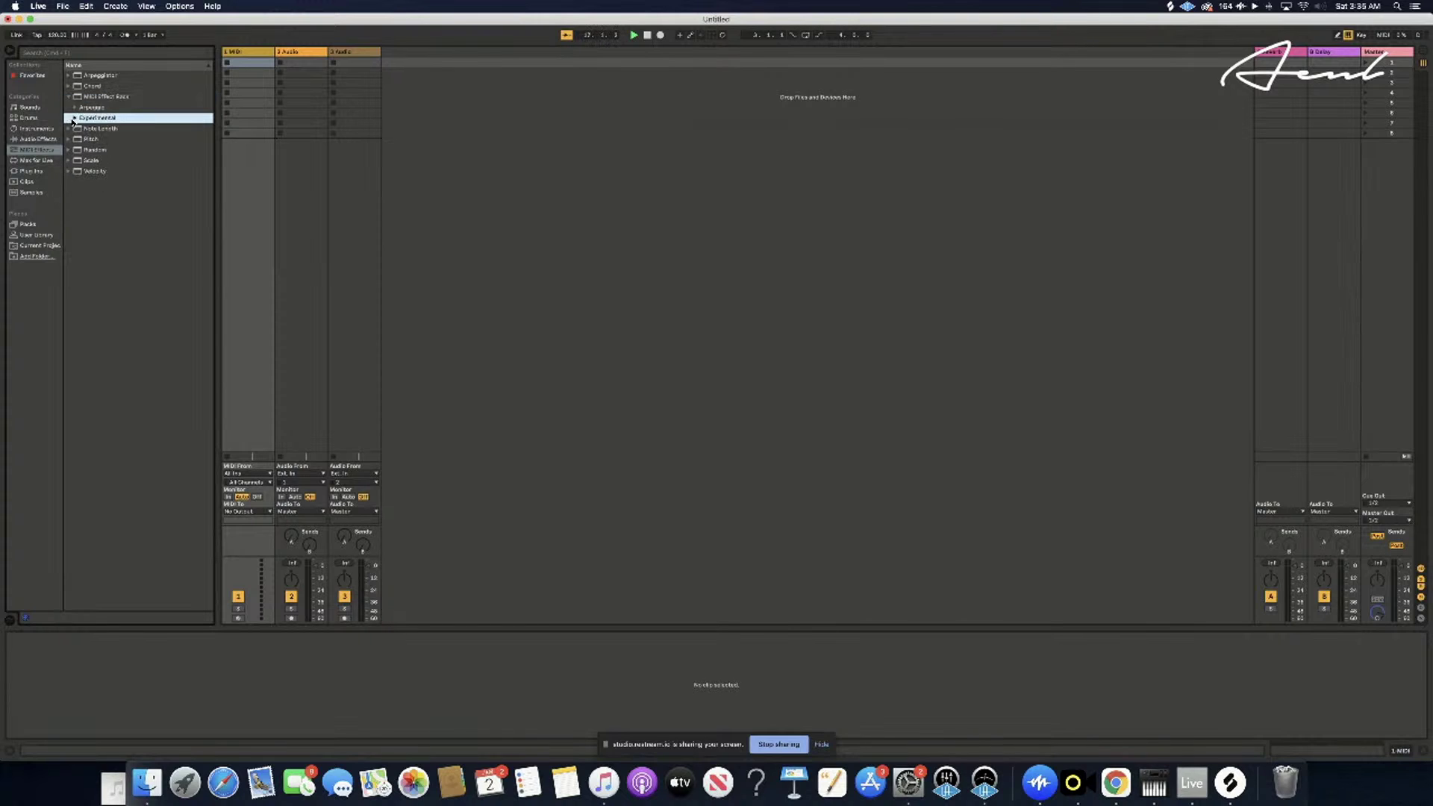
left_click(109, 97)
left_click_drag(110, 104, 233, 64)
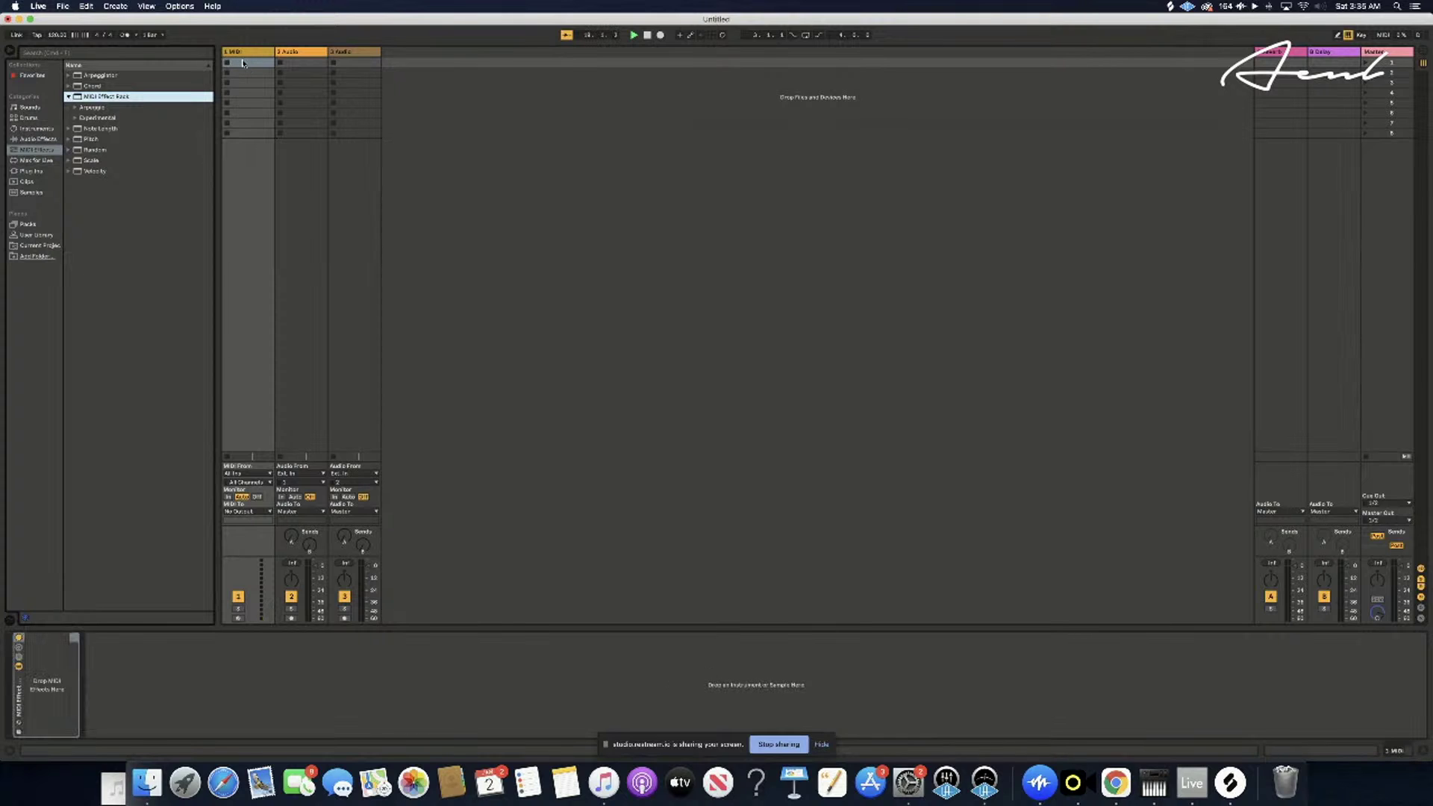
left_click(46, 707)
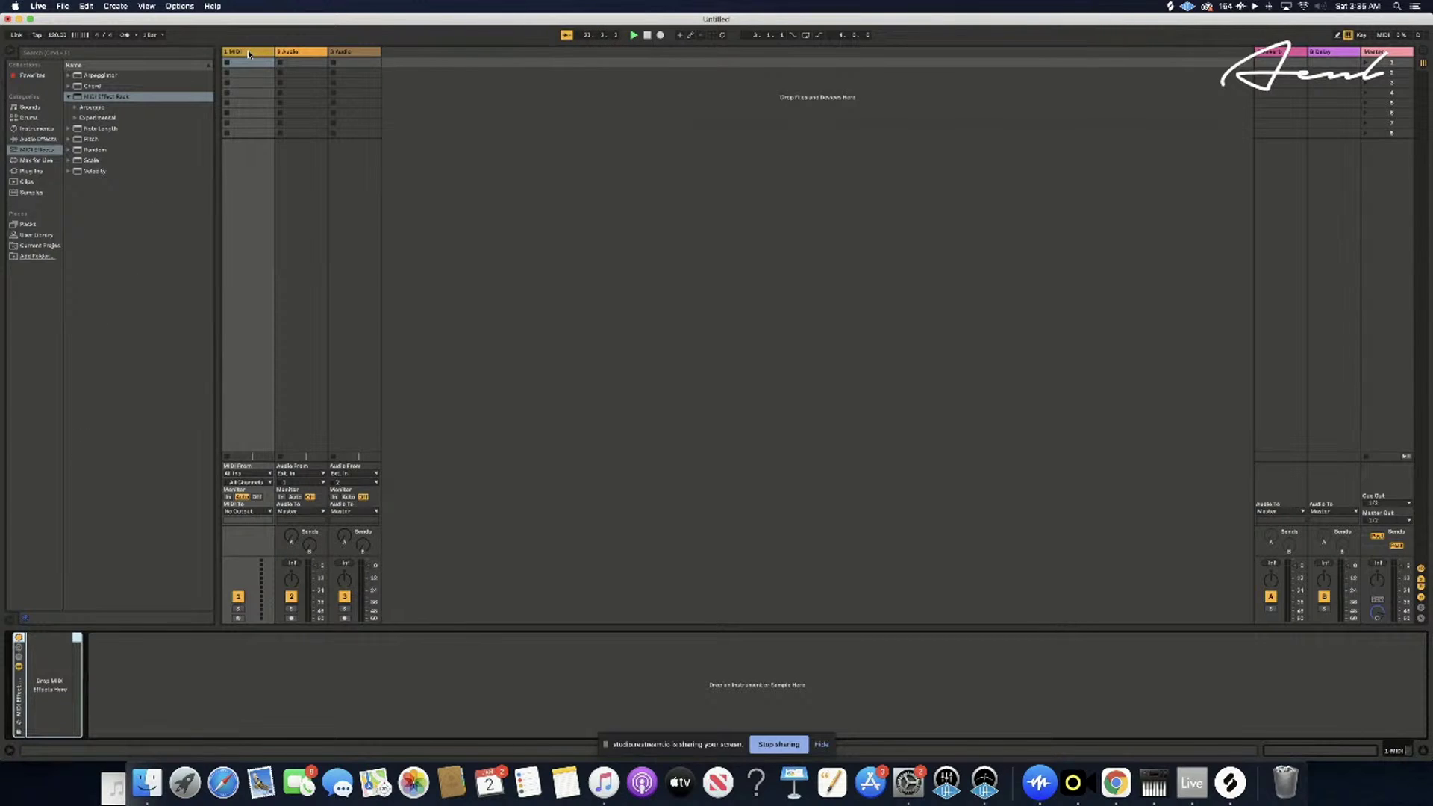
- Add an empty Instrument Rack after the MIDI Effect Rack on the MIDI track
left_click(38, 129)
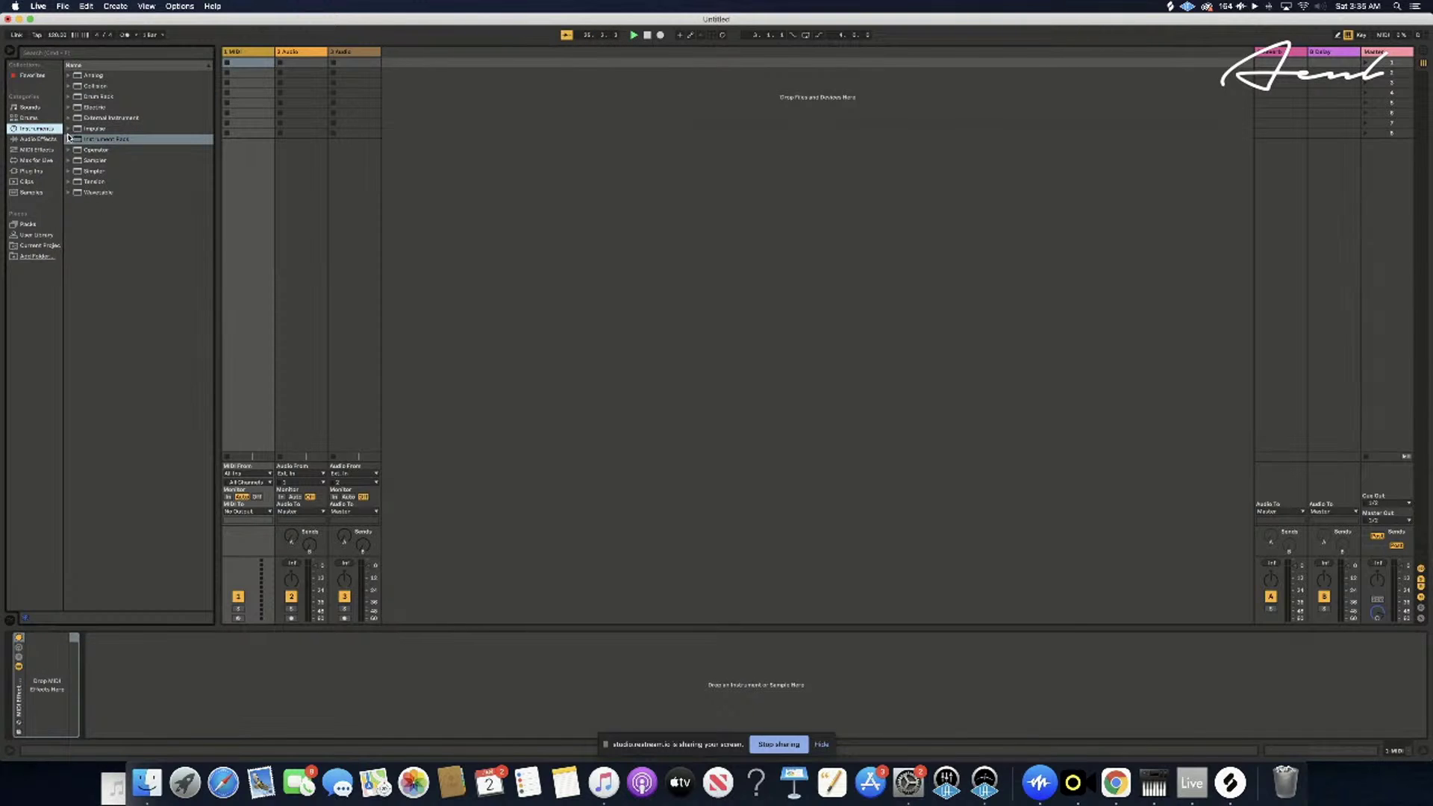
left_click(68, 140)
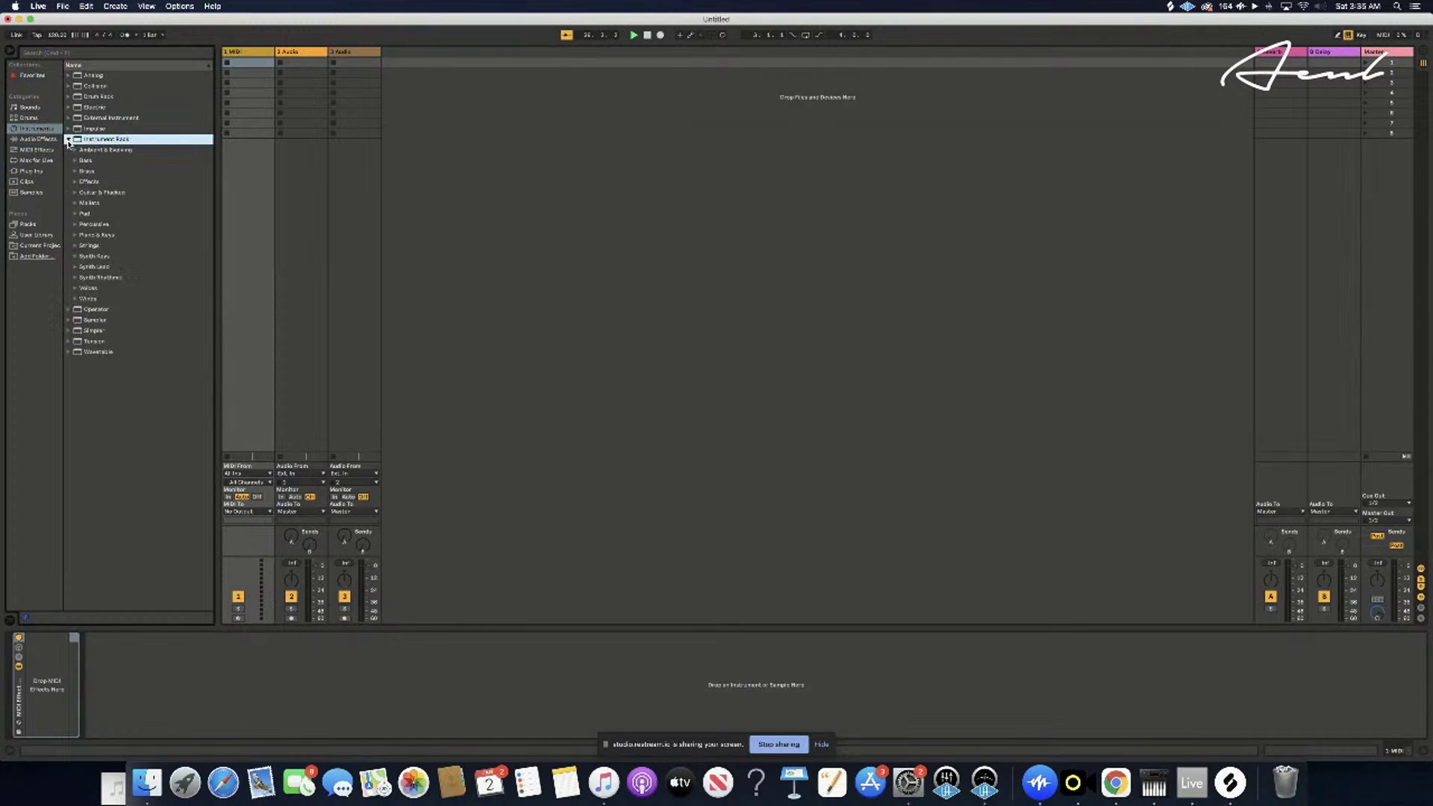
left_click(68, 140)
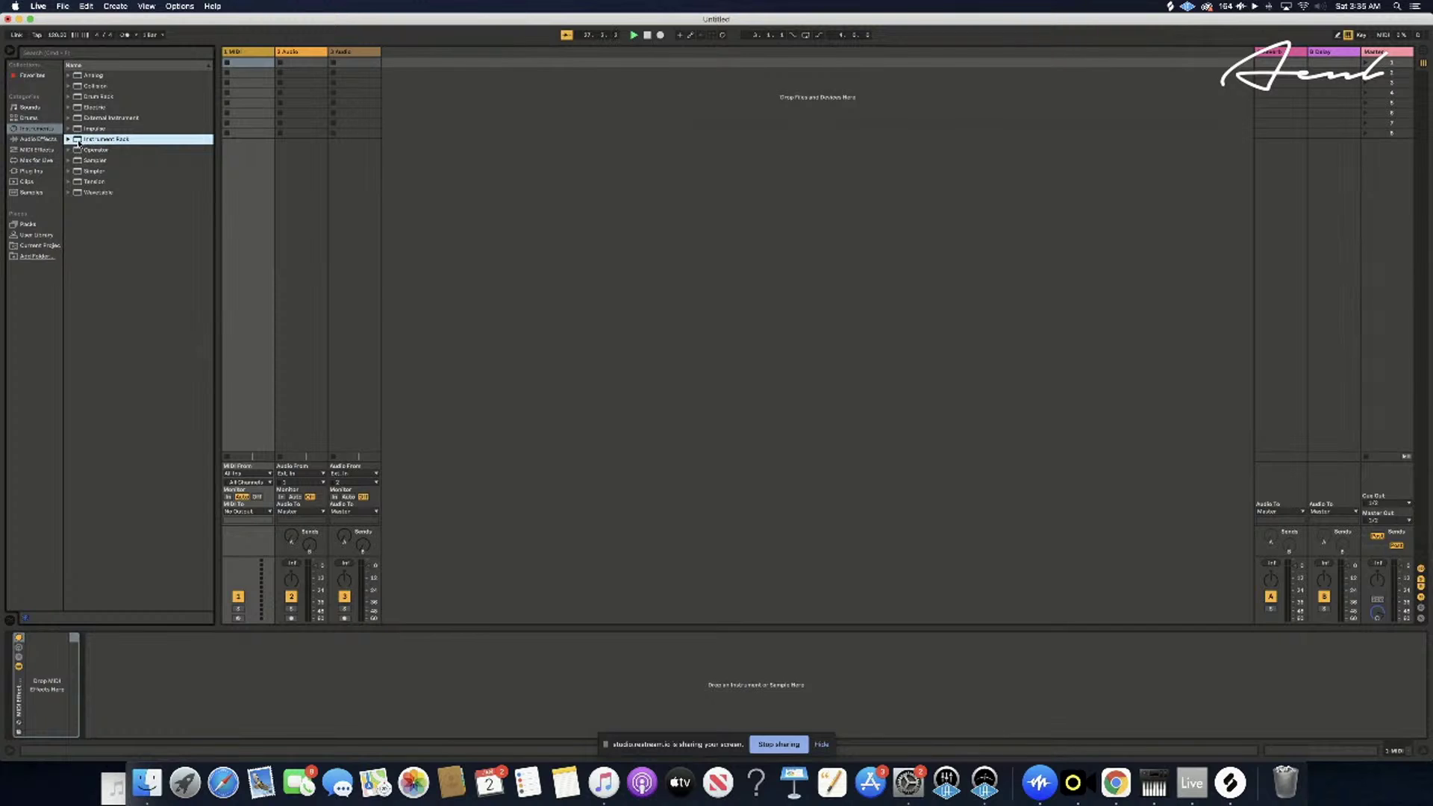
left_click_drag(76, 143, 149, 673)
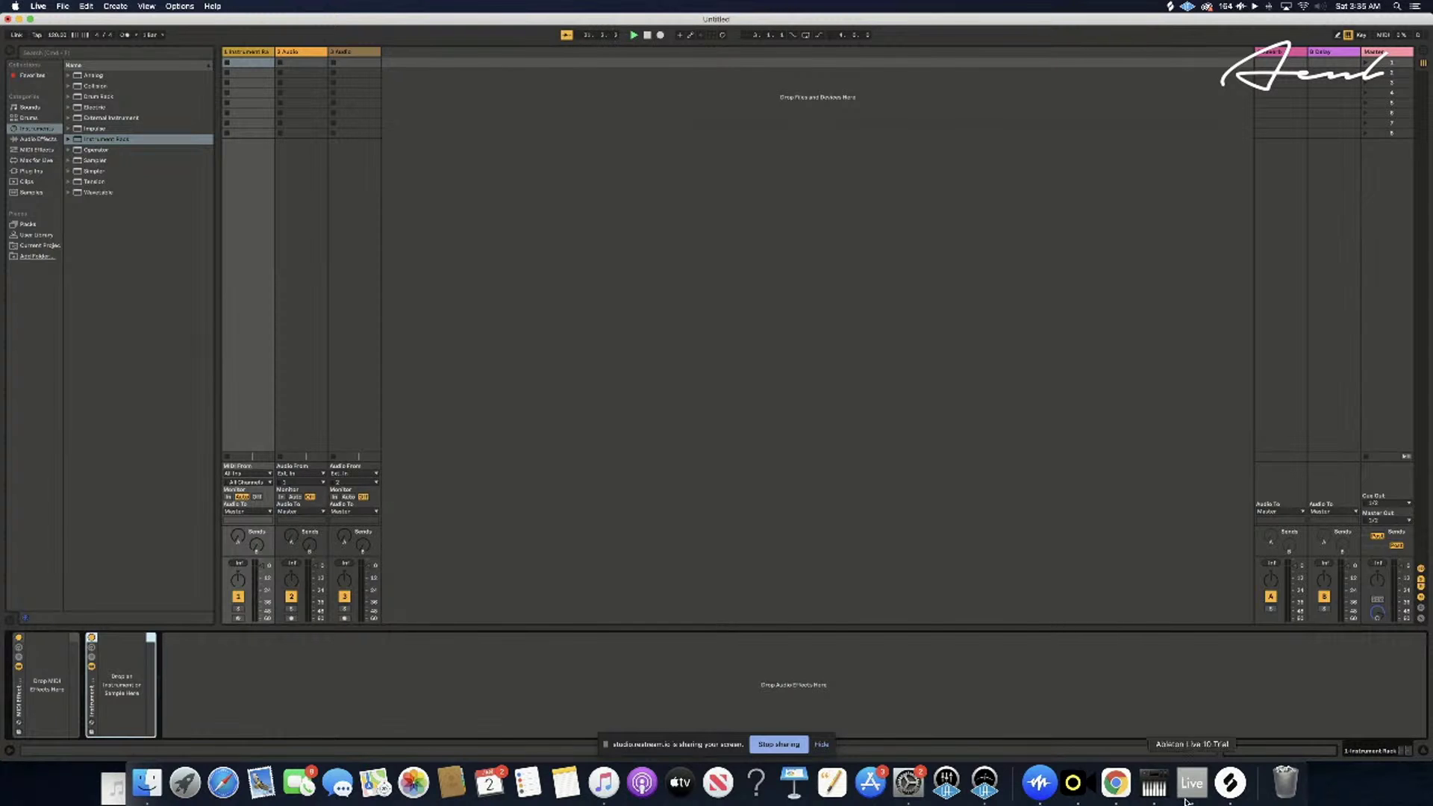
- Load SOULSURPLUS_astromode_one_shot_Synth_Dadd9.wav from Splice into the Instrument Rack, then return to Live and select the rack
left_click(1229, 782)
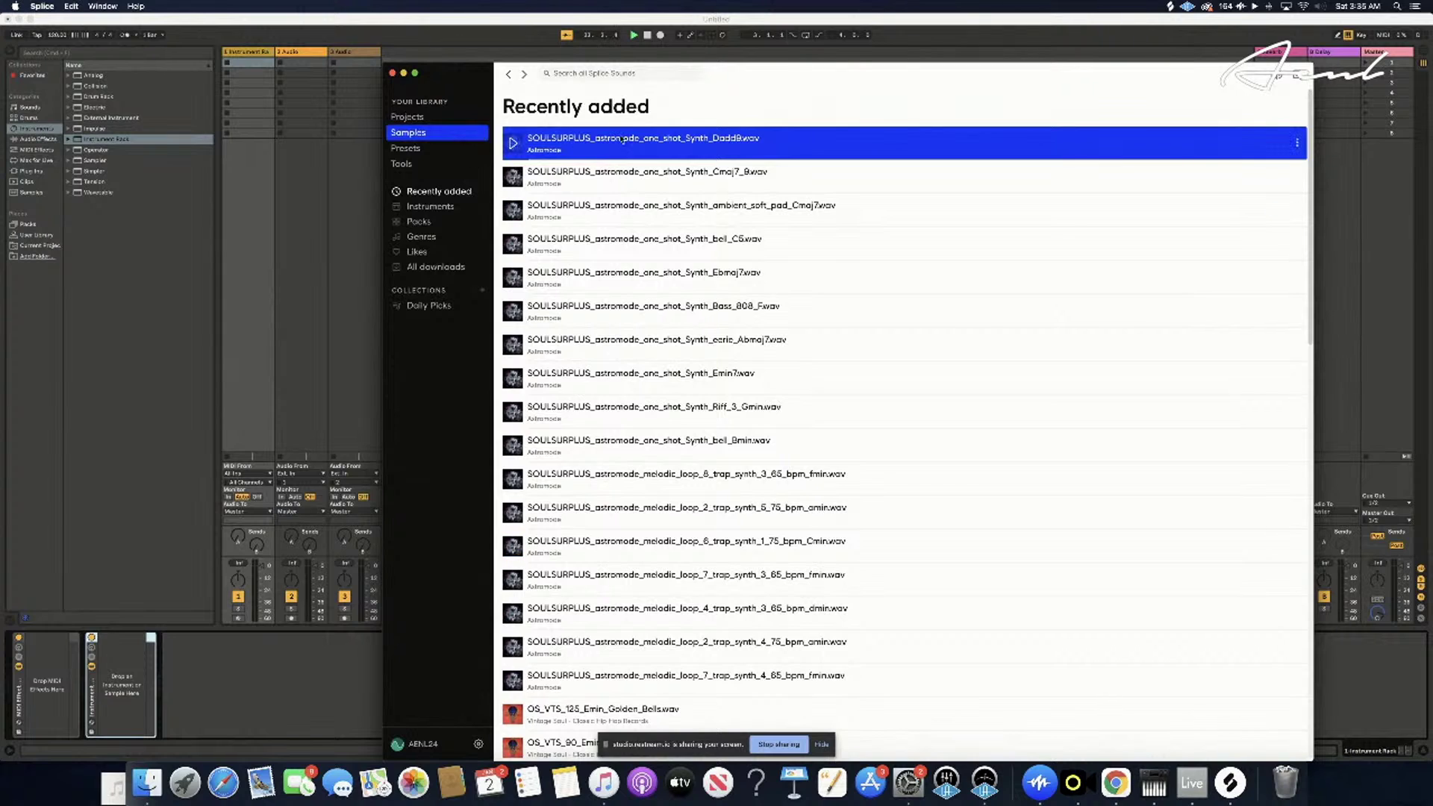
left_click_drag(628, 153, 120, 692)
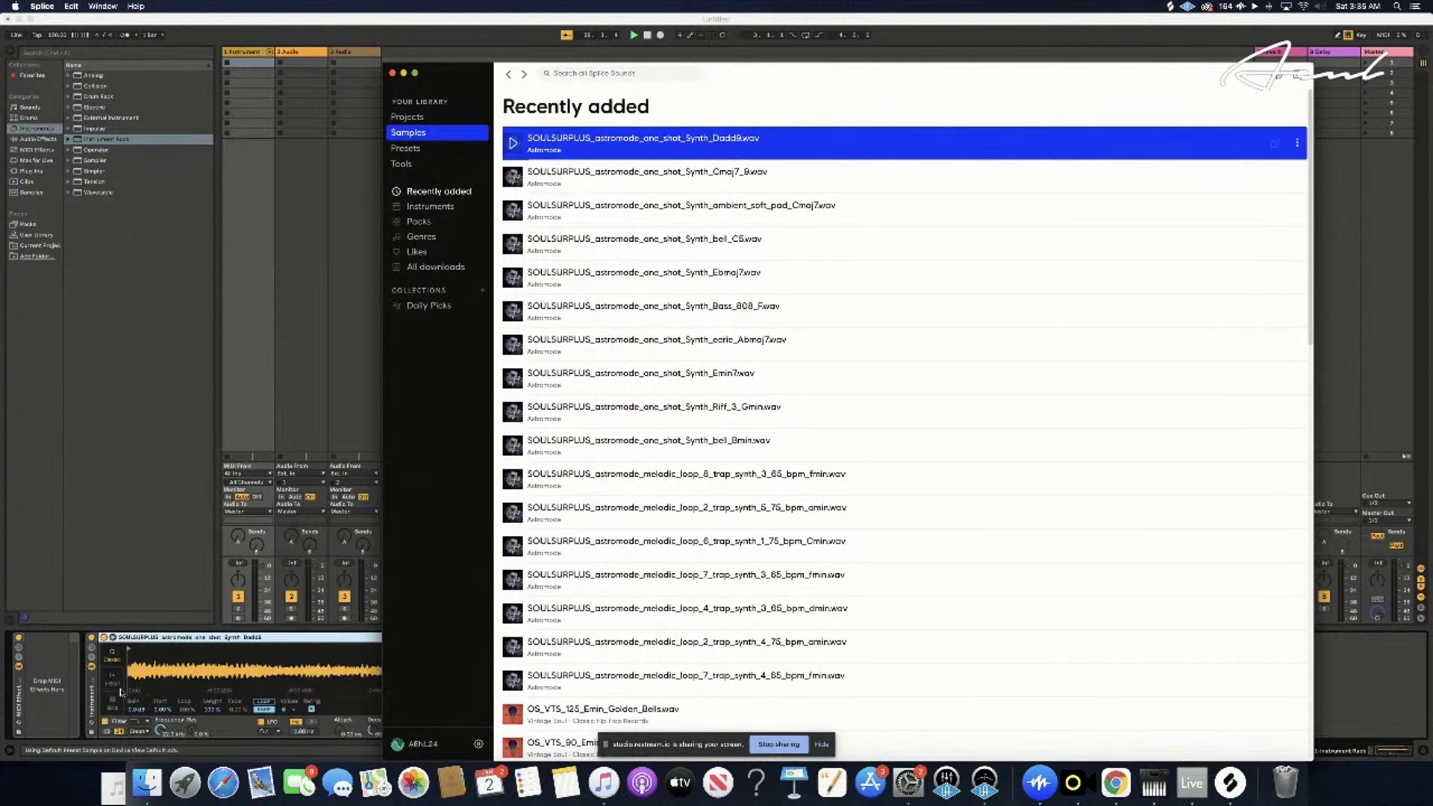
left_click(313, 257)
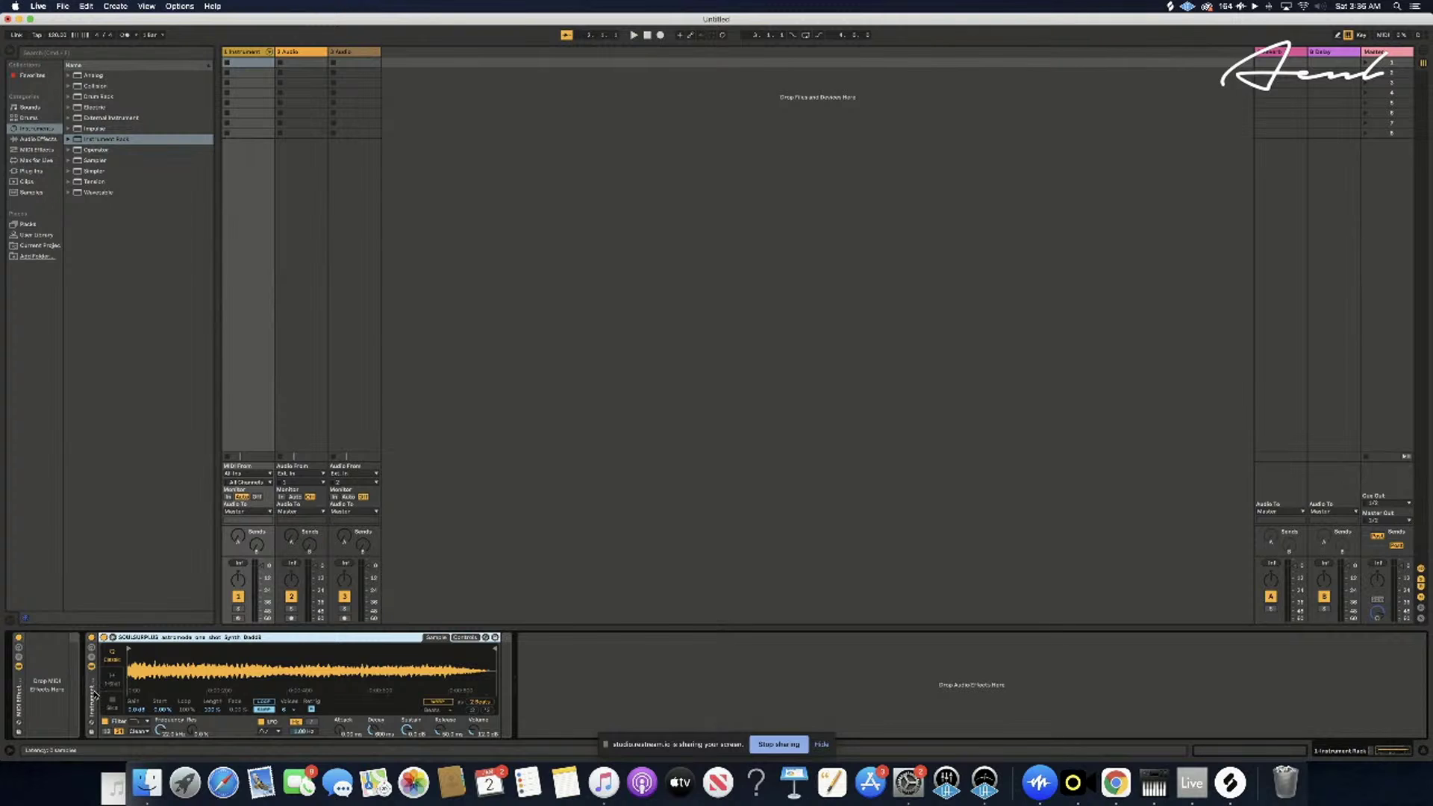
left_click(95, 694)
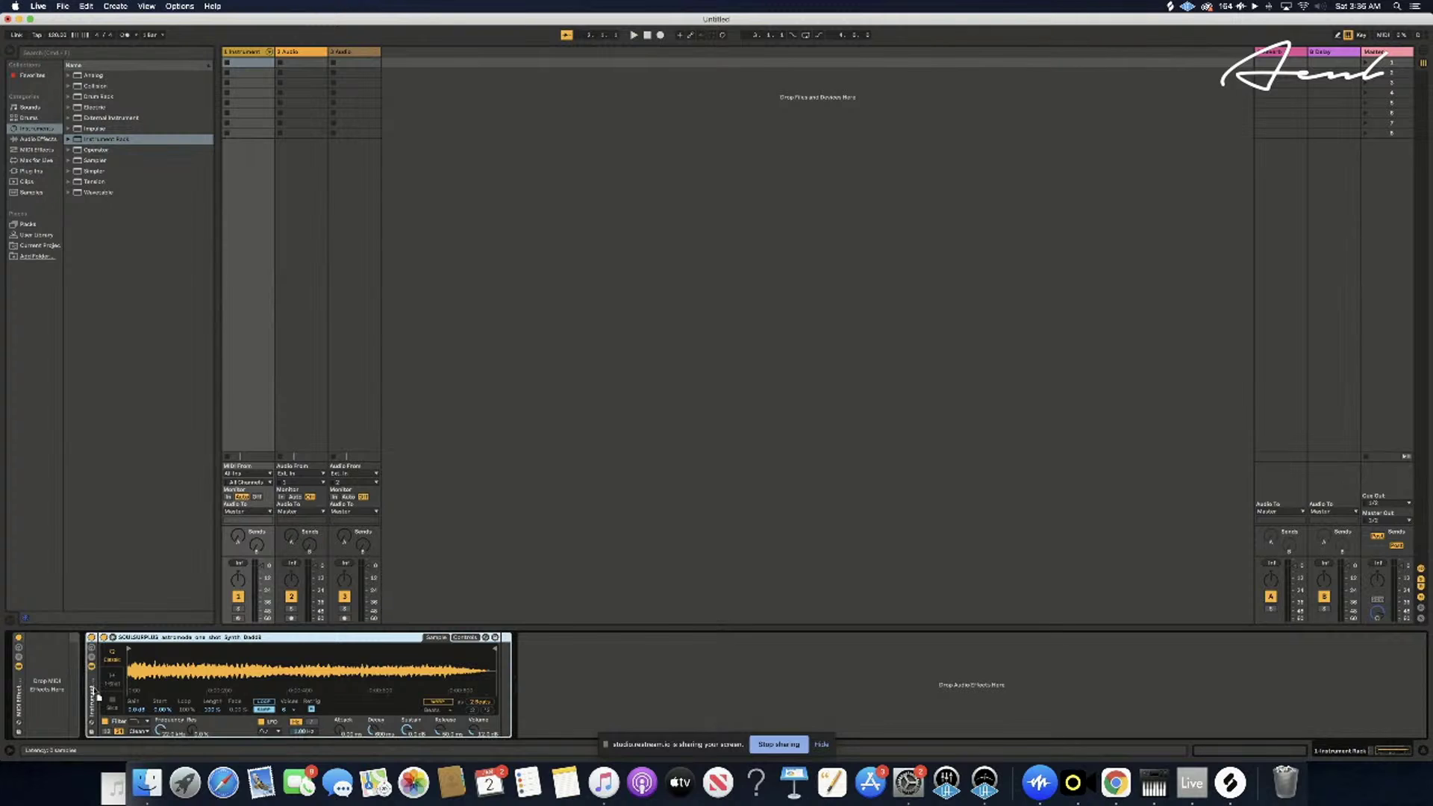
- Inspect the Simpler device's Controls view on the Instrument track and return to its sample waveform
left_click(248, 62)
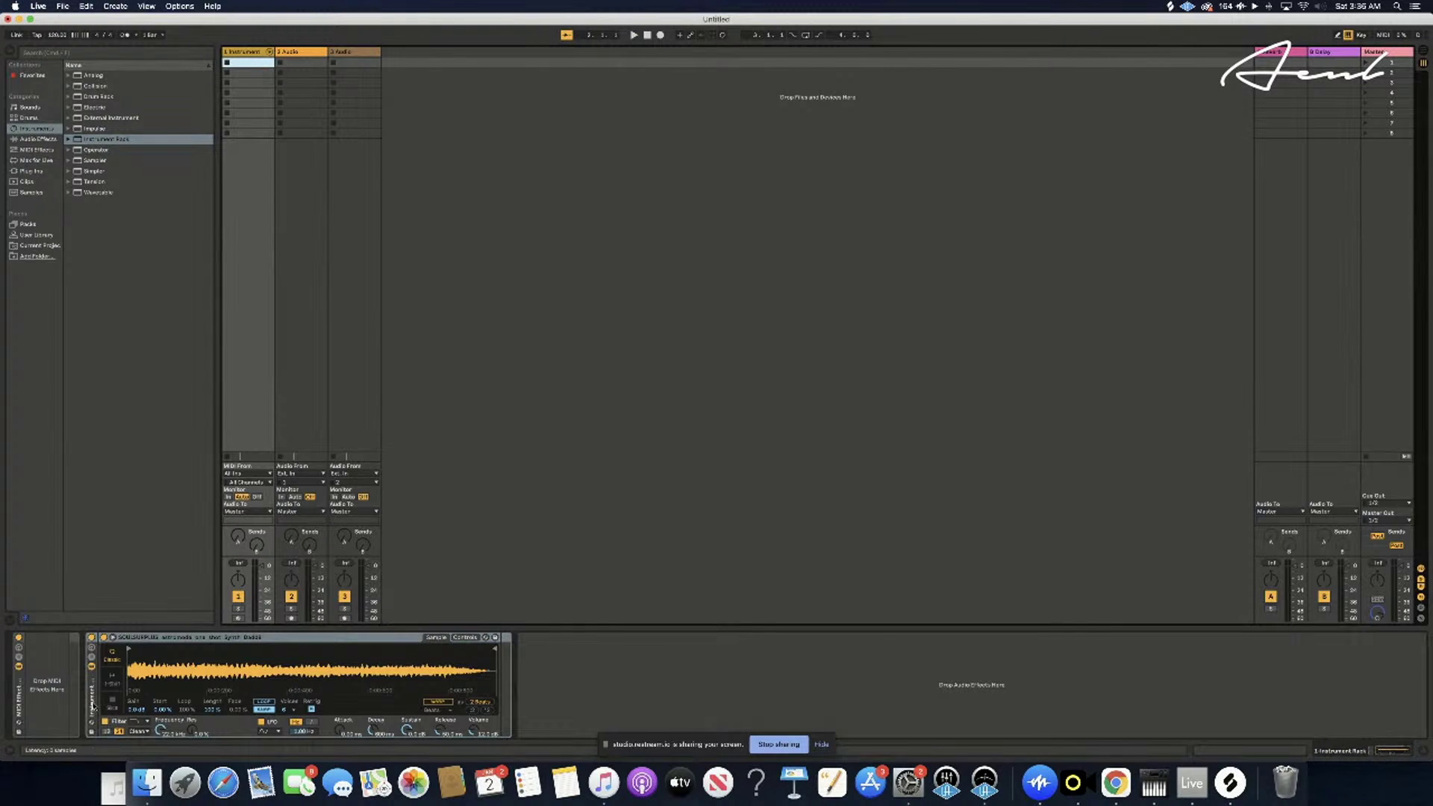
left_click_drag(93, 701, 101, 671)
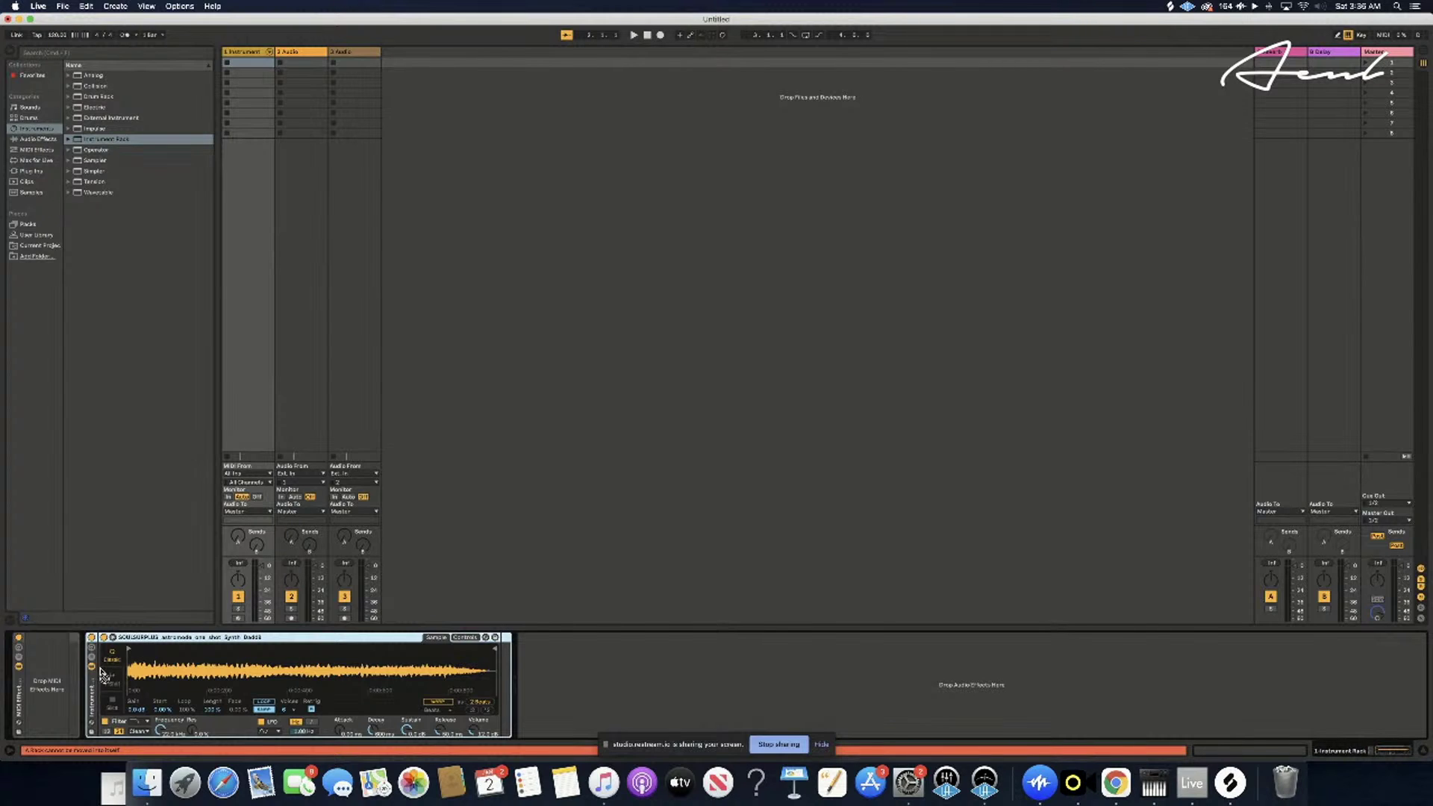
left_click_drag(102, 672, 102, 670)
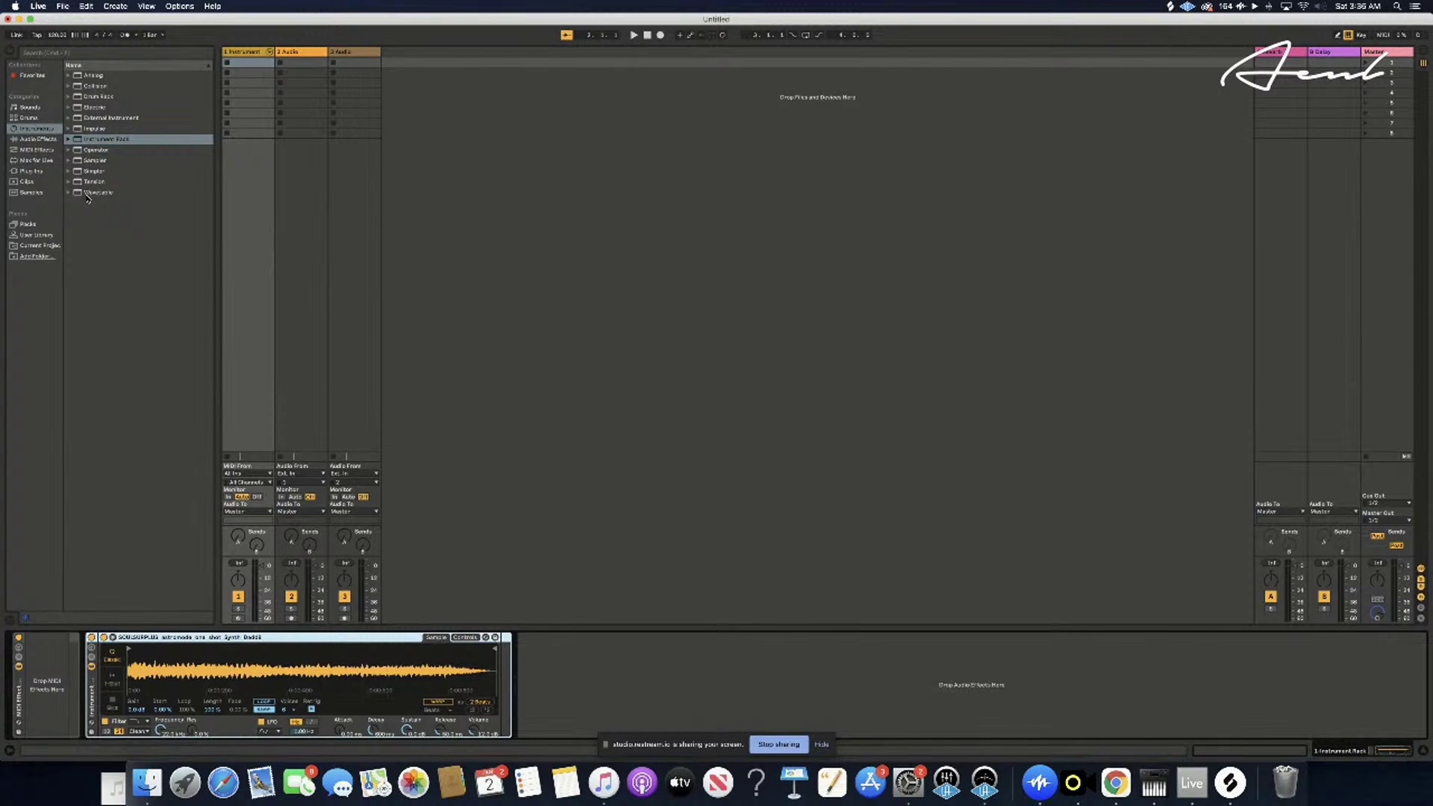
left_click(465, 638)
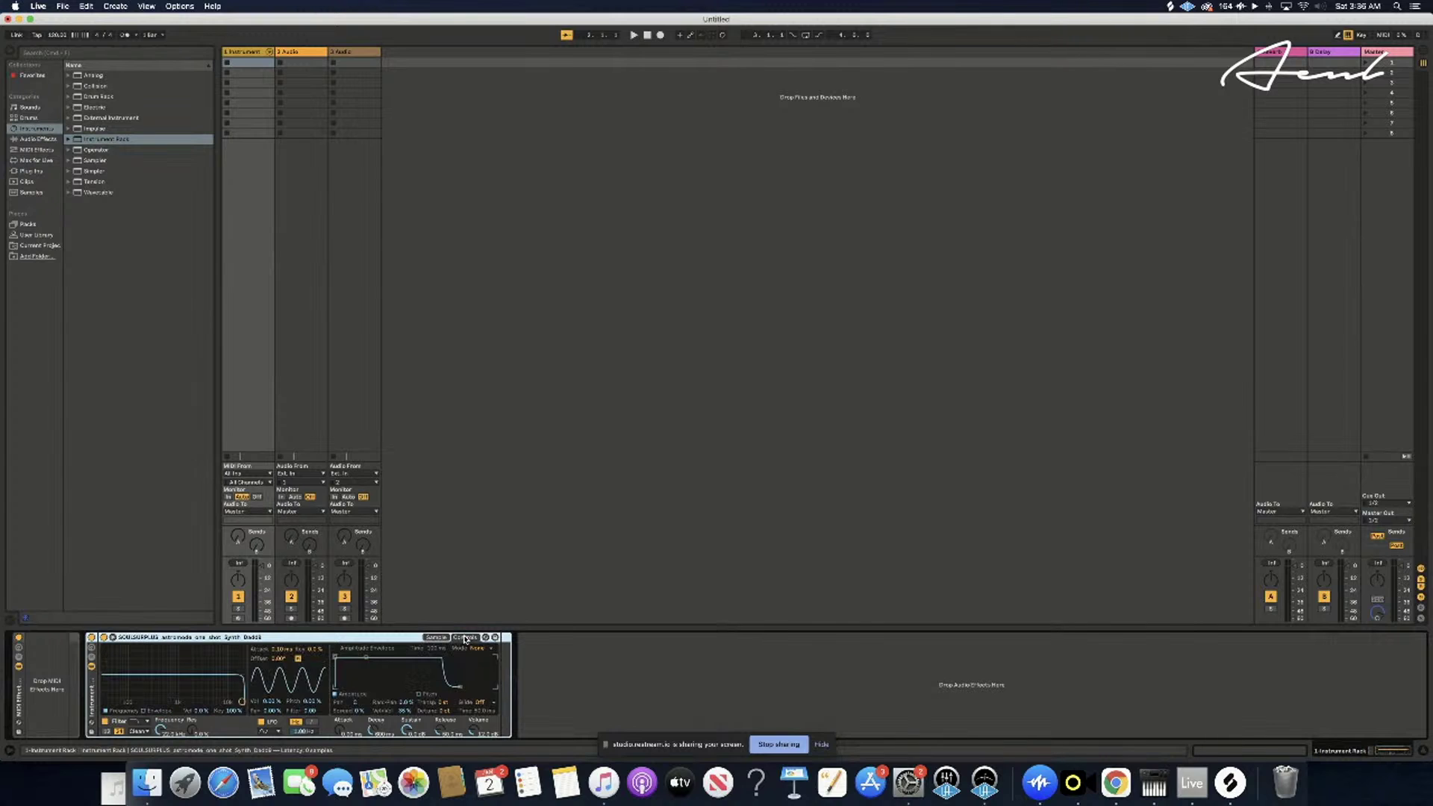
left_click(436, 638)
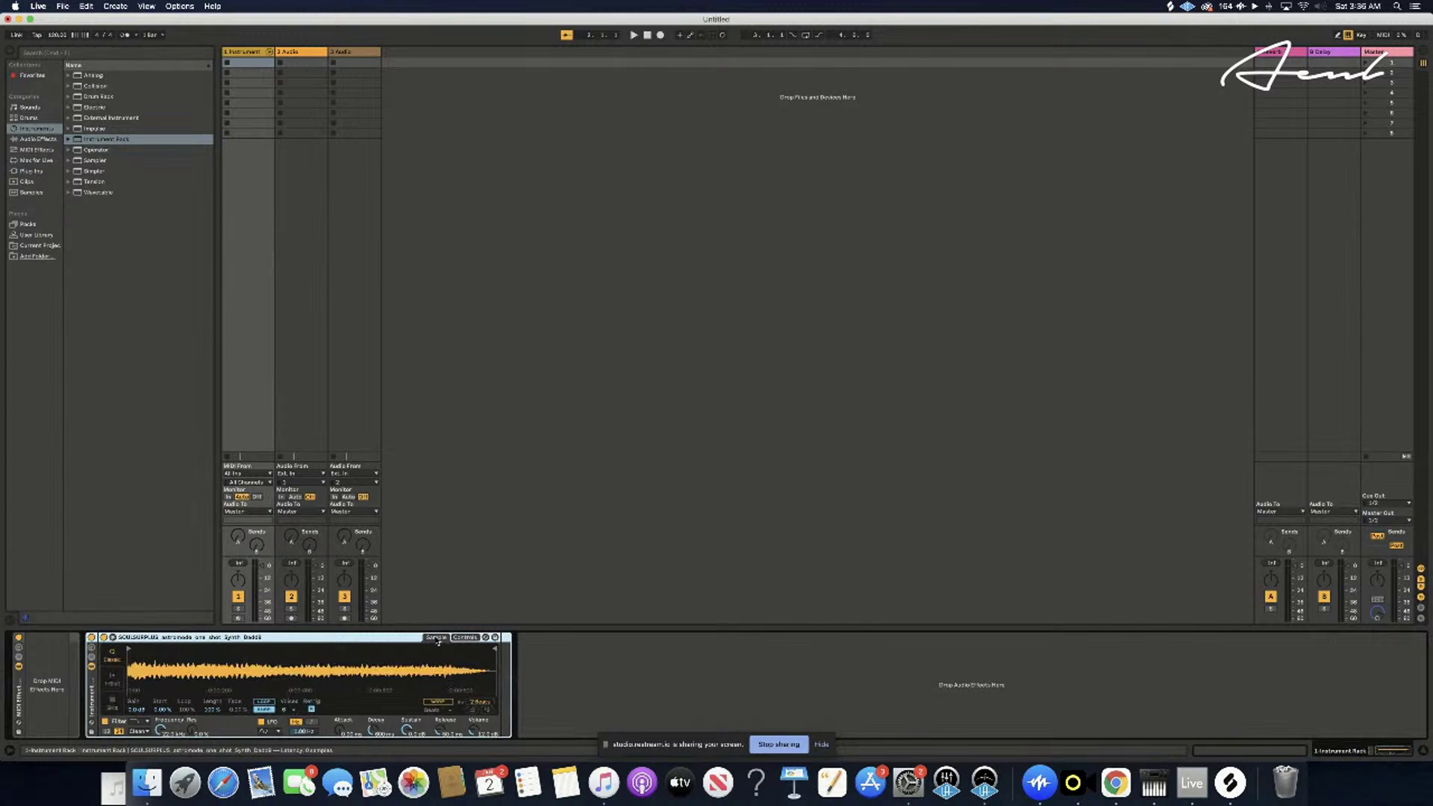
- Check the key and MIDI mapping modes, leaving both switched off
left_click(1362, 35)
left_click(1361, 35)
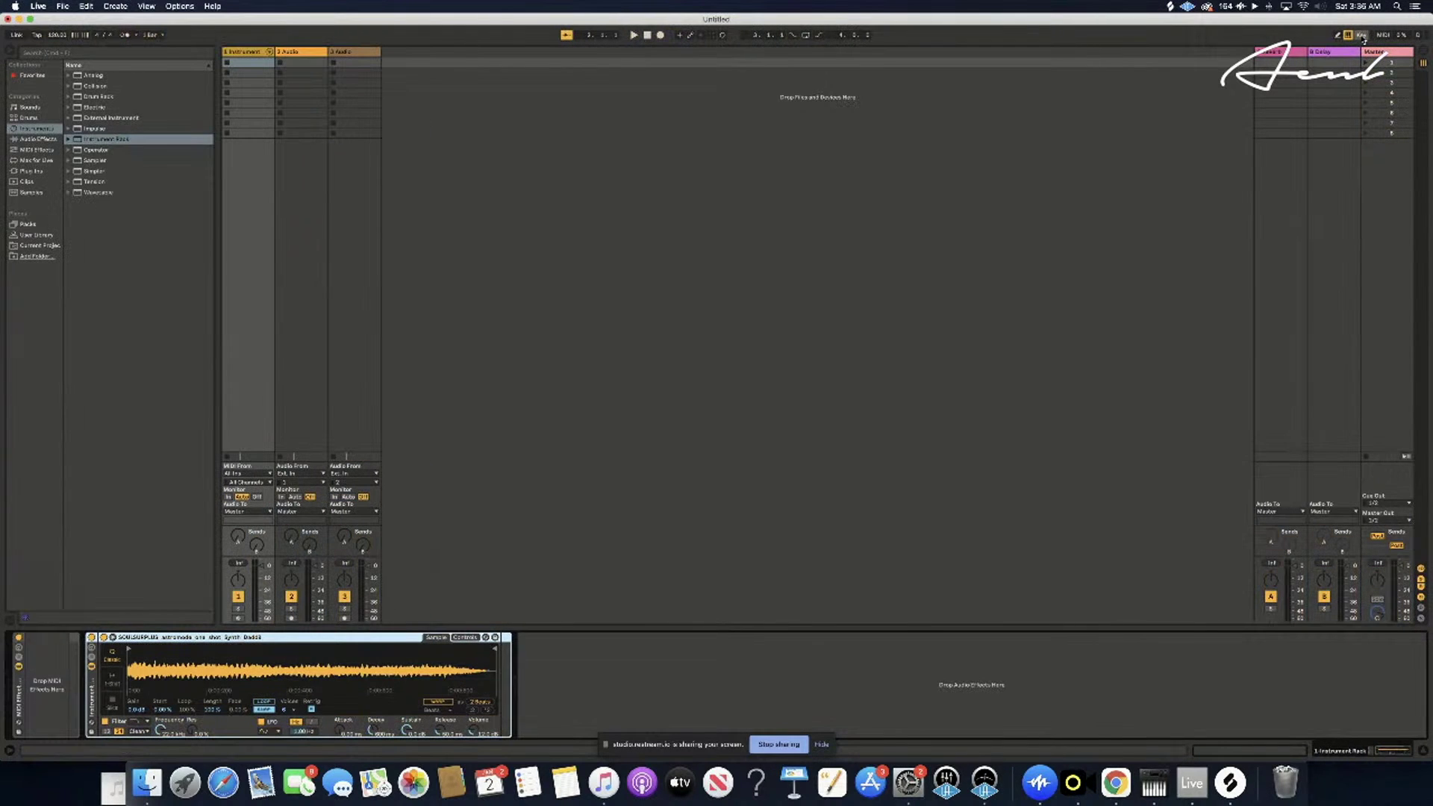
left_click(1384, 35)
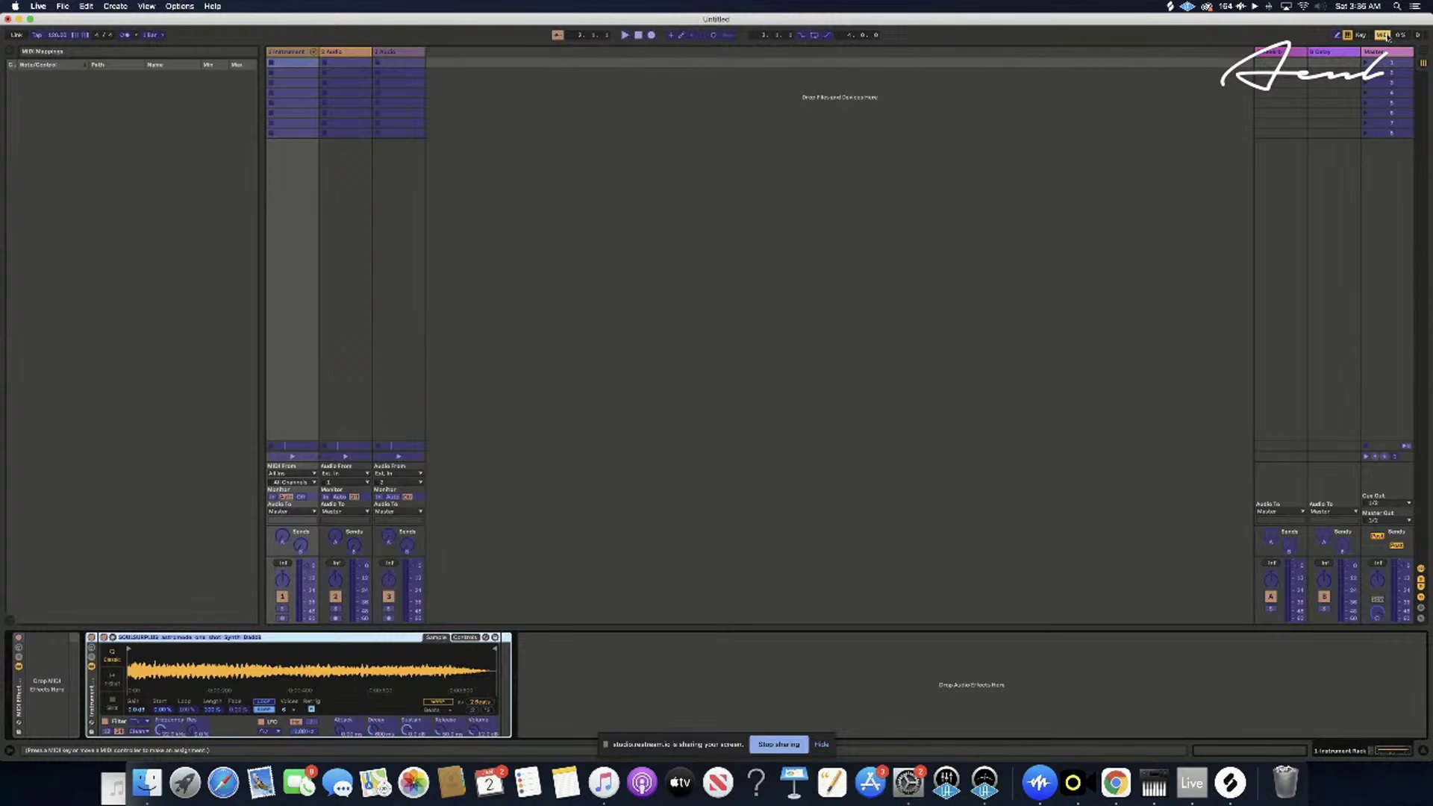
left_click(1384, 35)
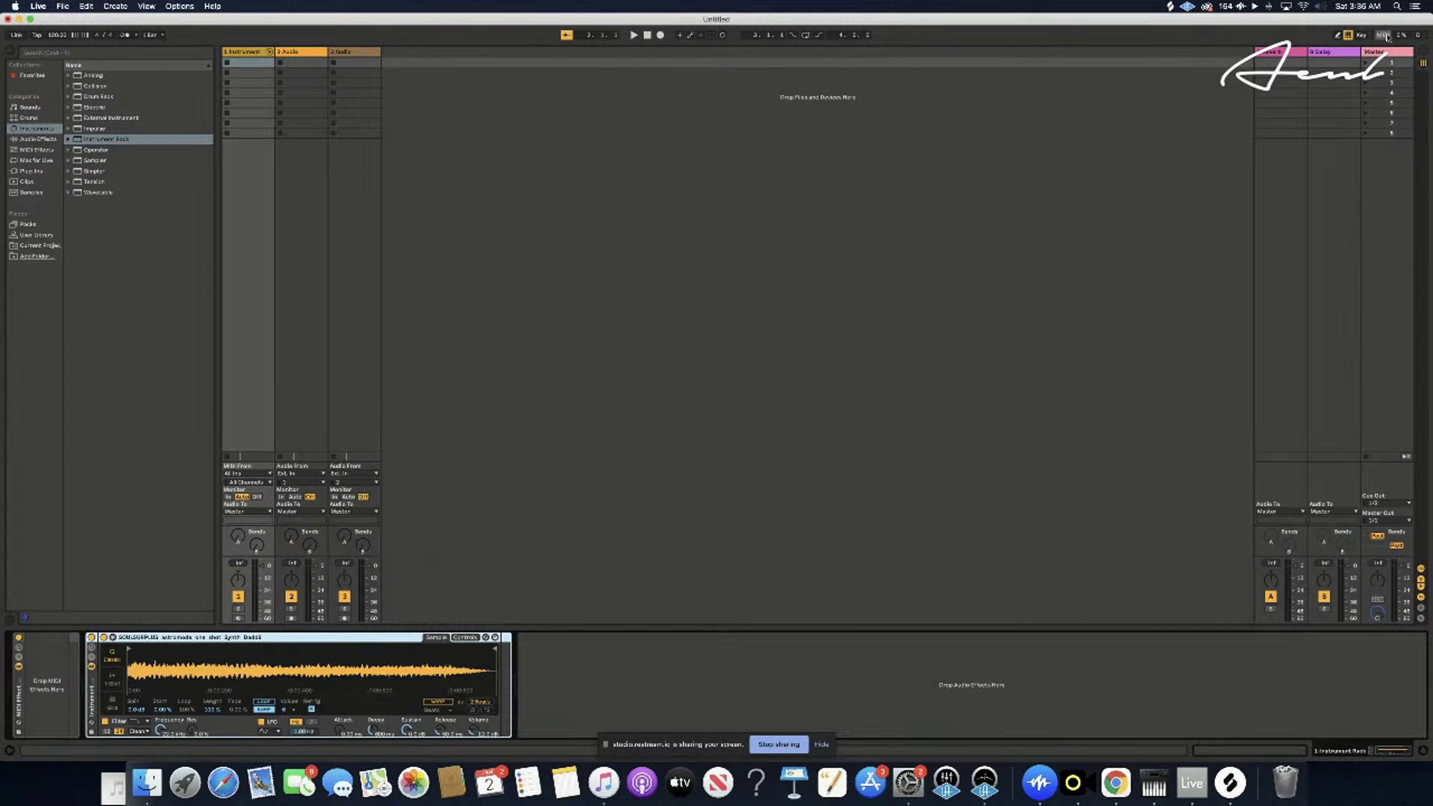
left_click(1384, 35)
left_click(1384, 35)
- Create an empty MIDI clip in the Instrument track's first slot and look through its launch, envelope and notes settings
double_click(239, 62)
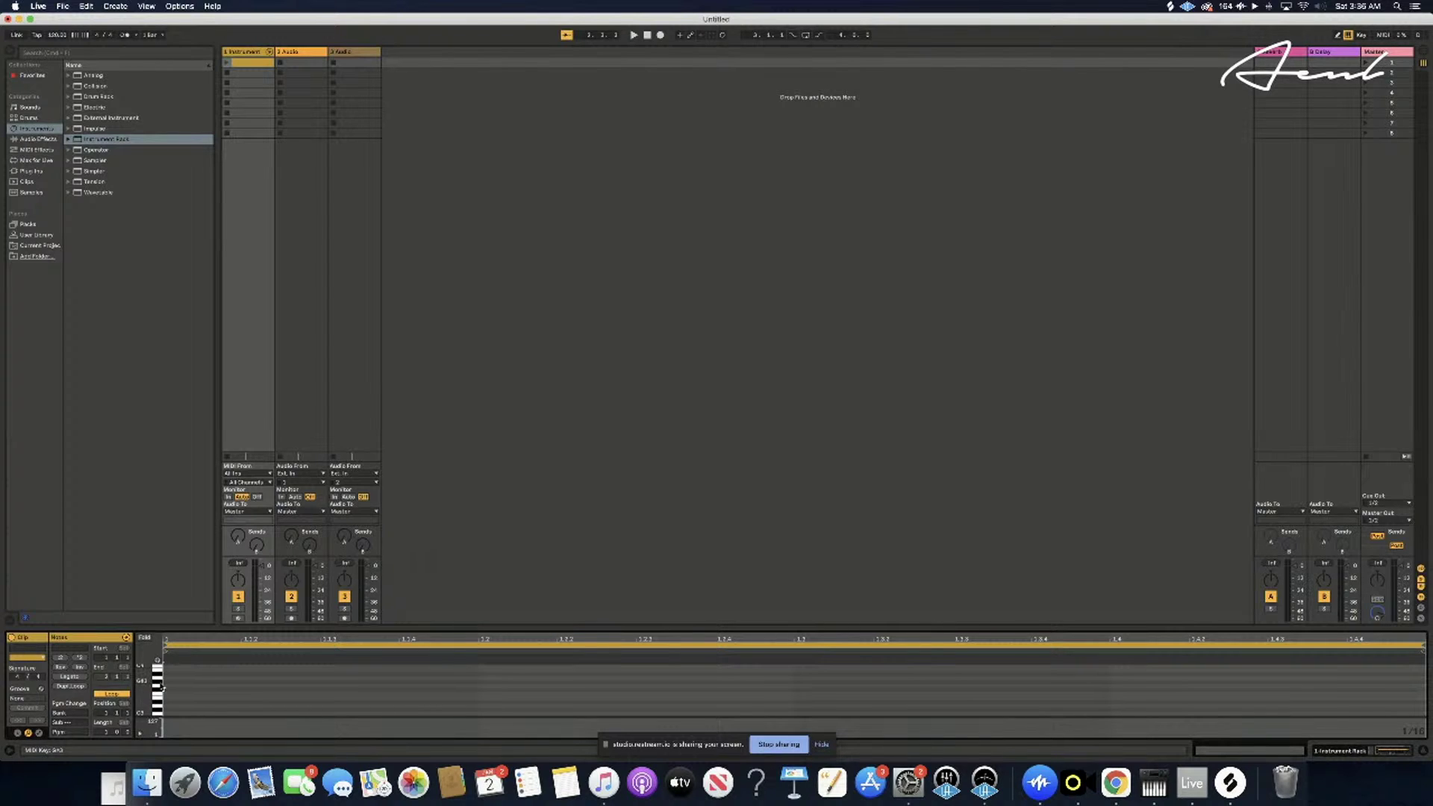
left_click(39, 658)
left_click(17, 733)
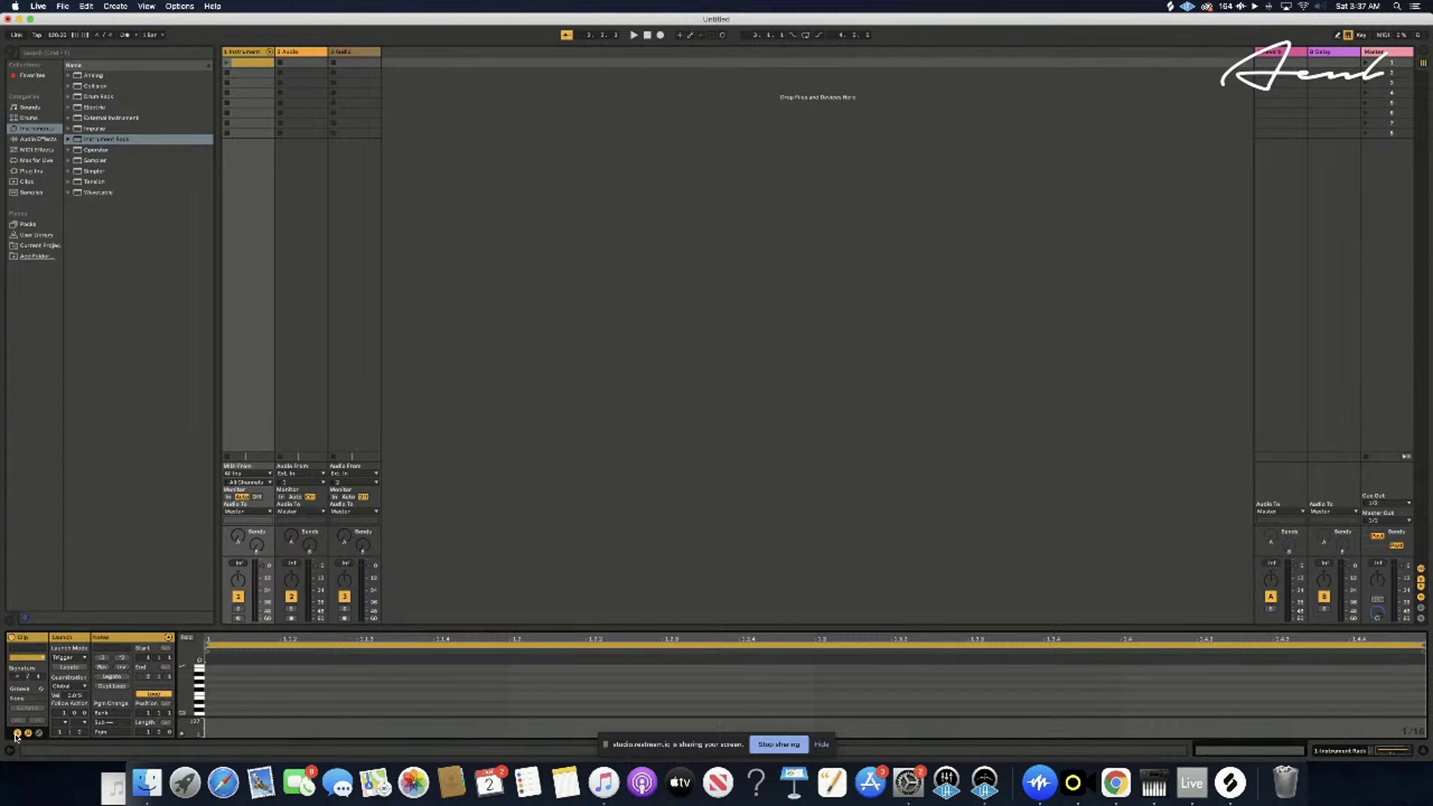
left_click(16, 734)
left_click(39, 733)
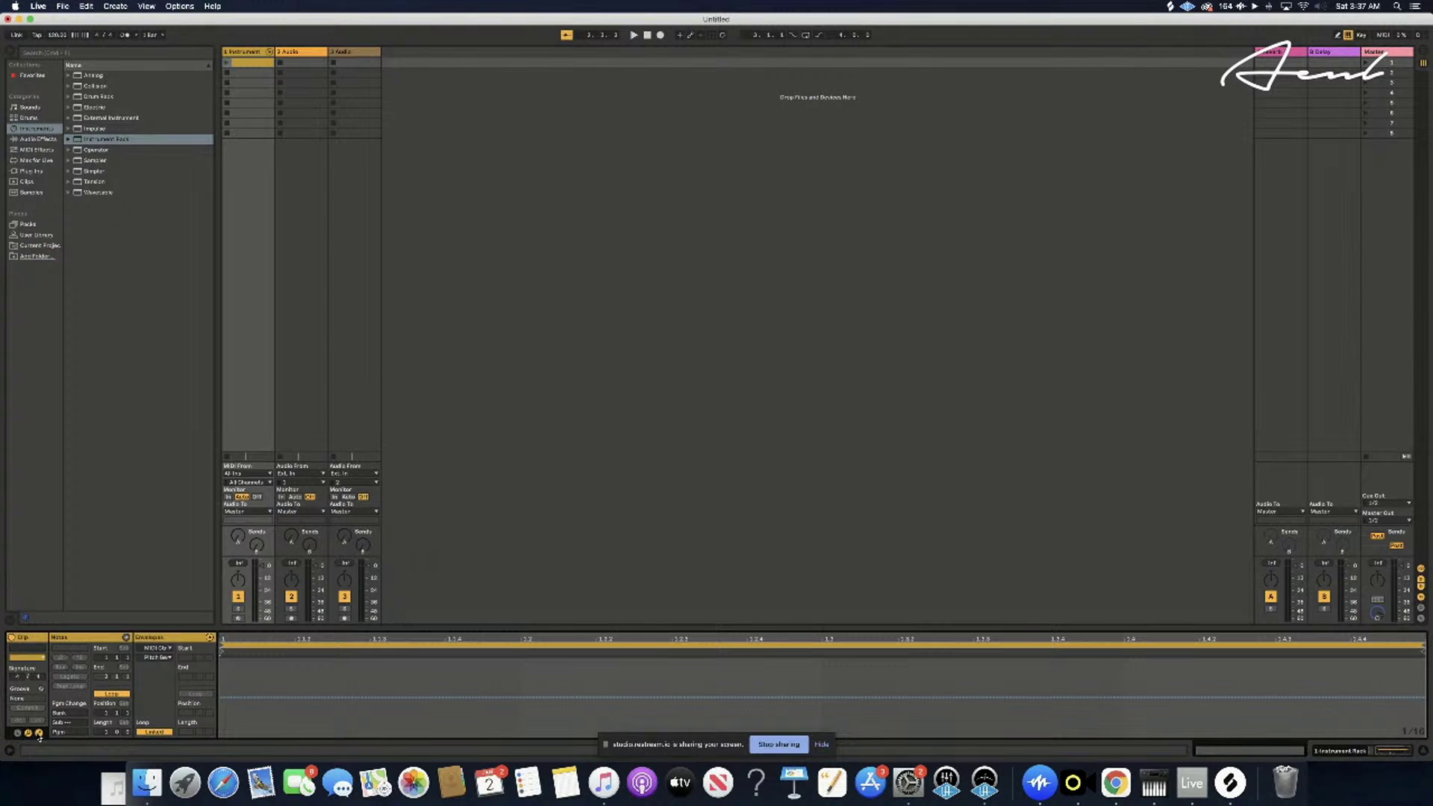
left_click(38, 733)
left_click(28, 733)
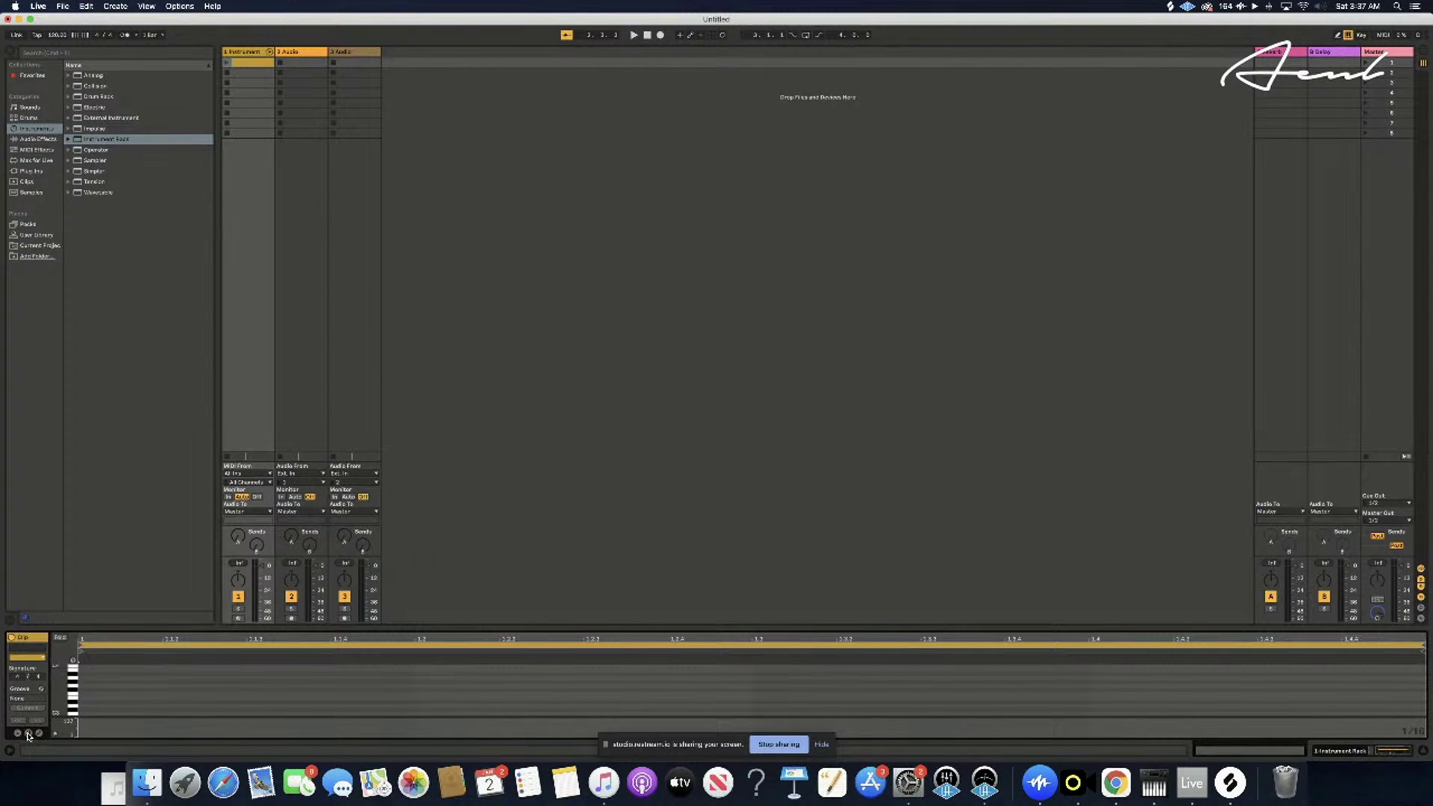
left_click(27, 734)
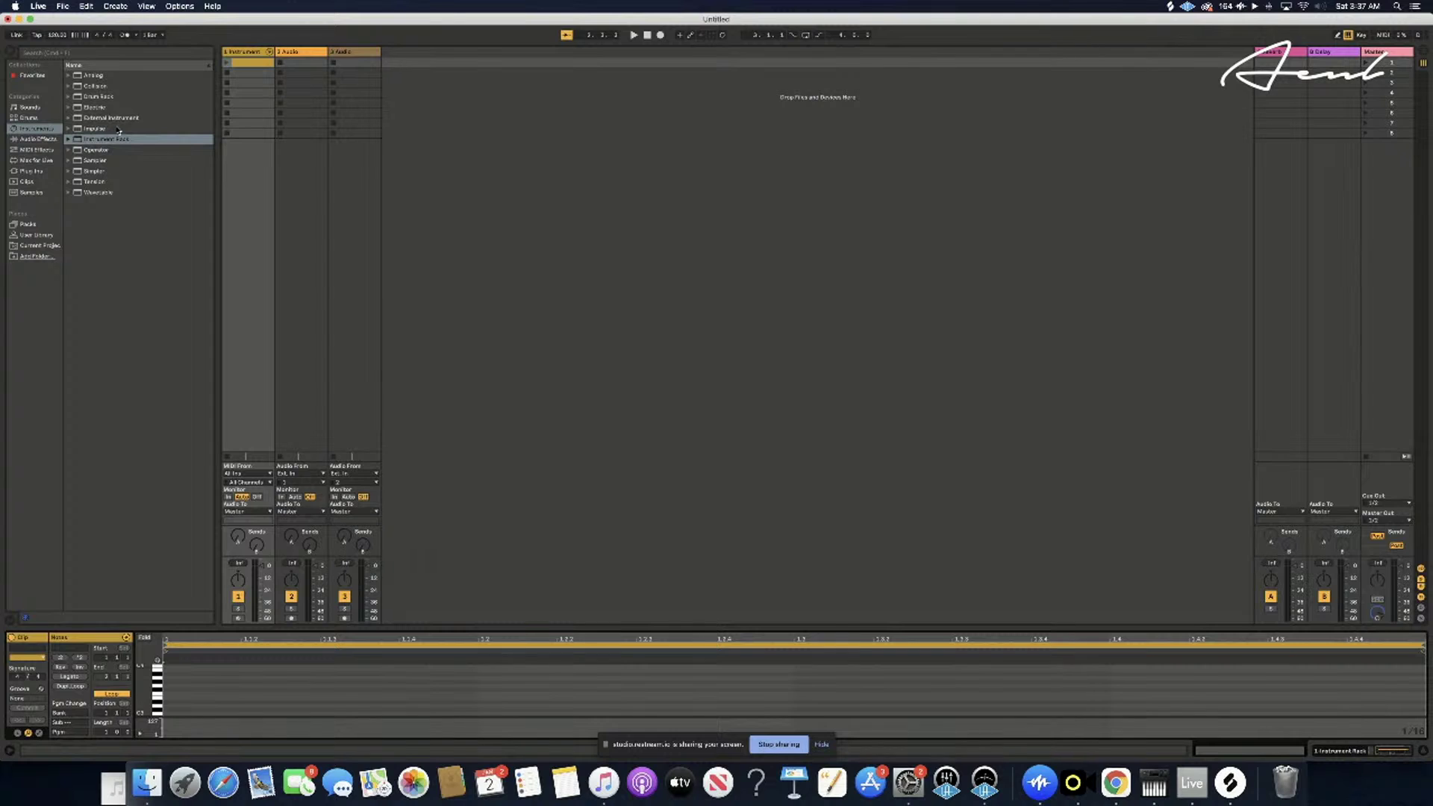
left_click(63, 6)
mouse_move(57, 42)
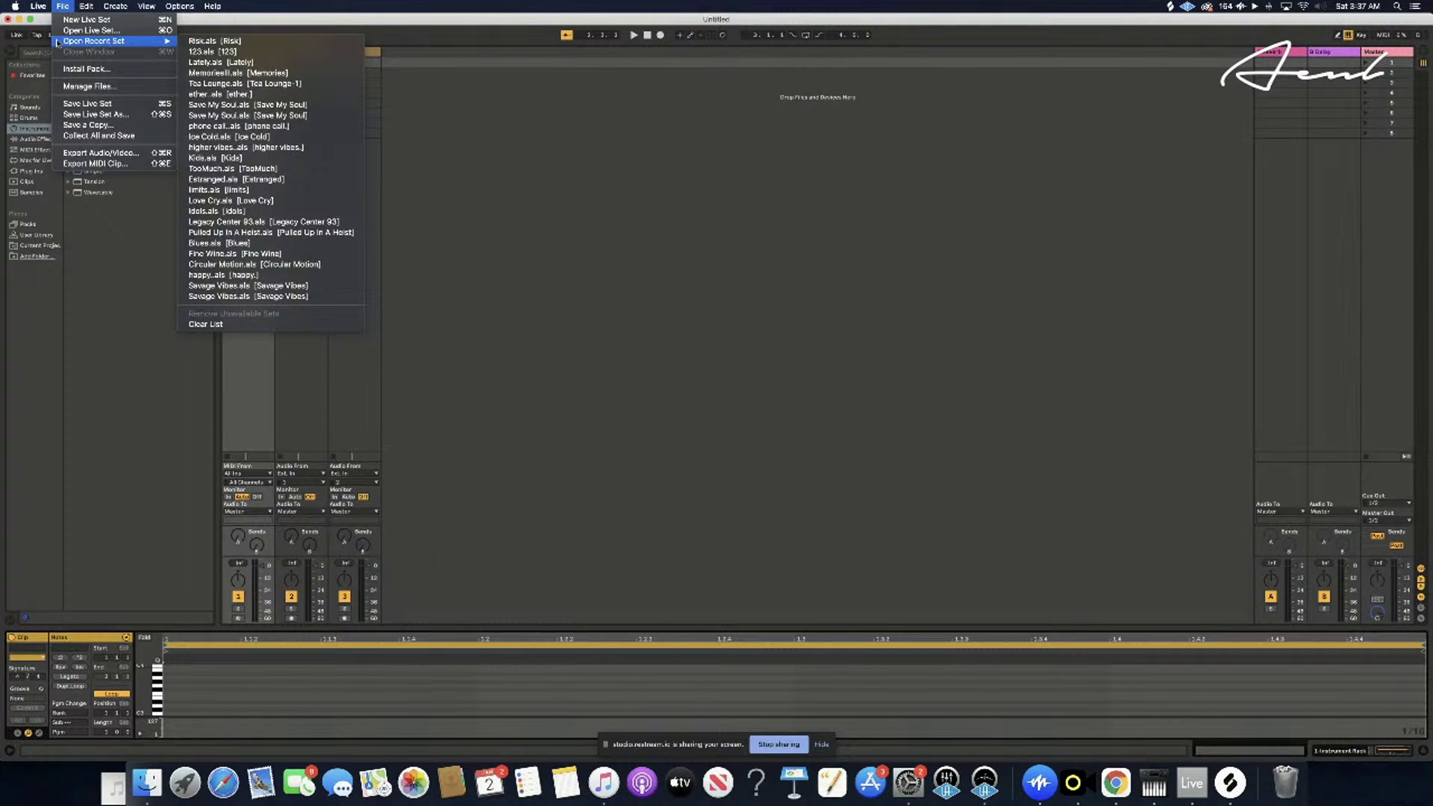
mouse_move(83, 8)
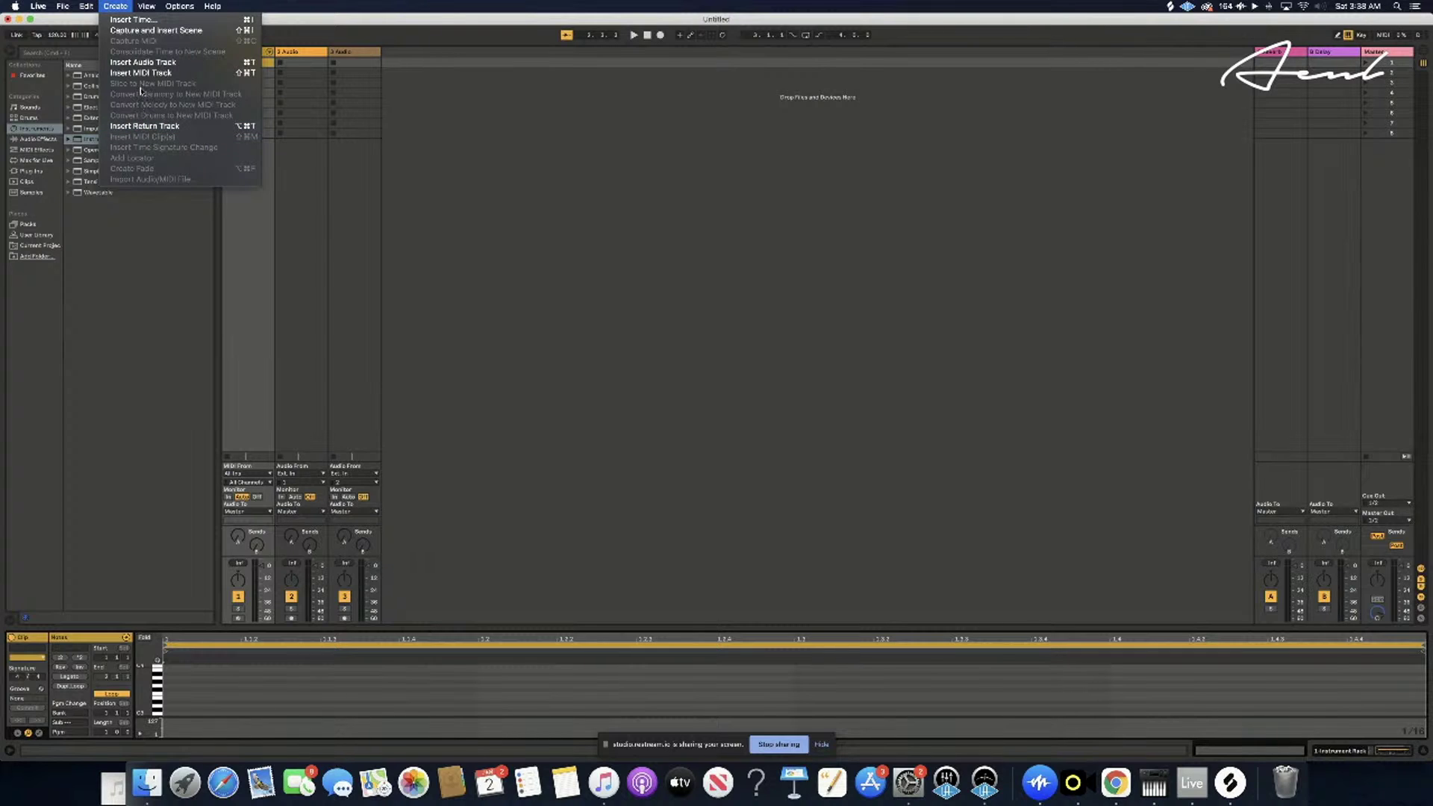
mouse_move(147, 6)
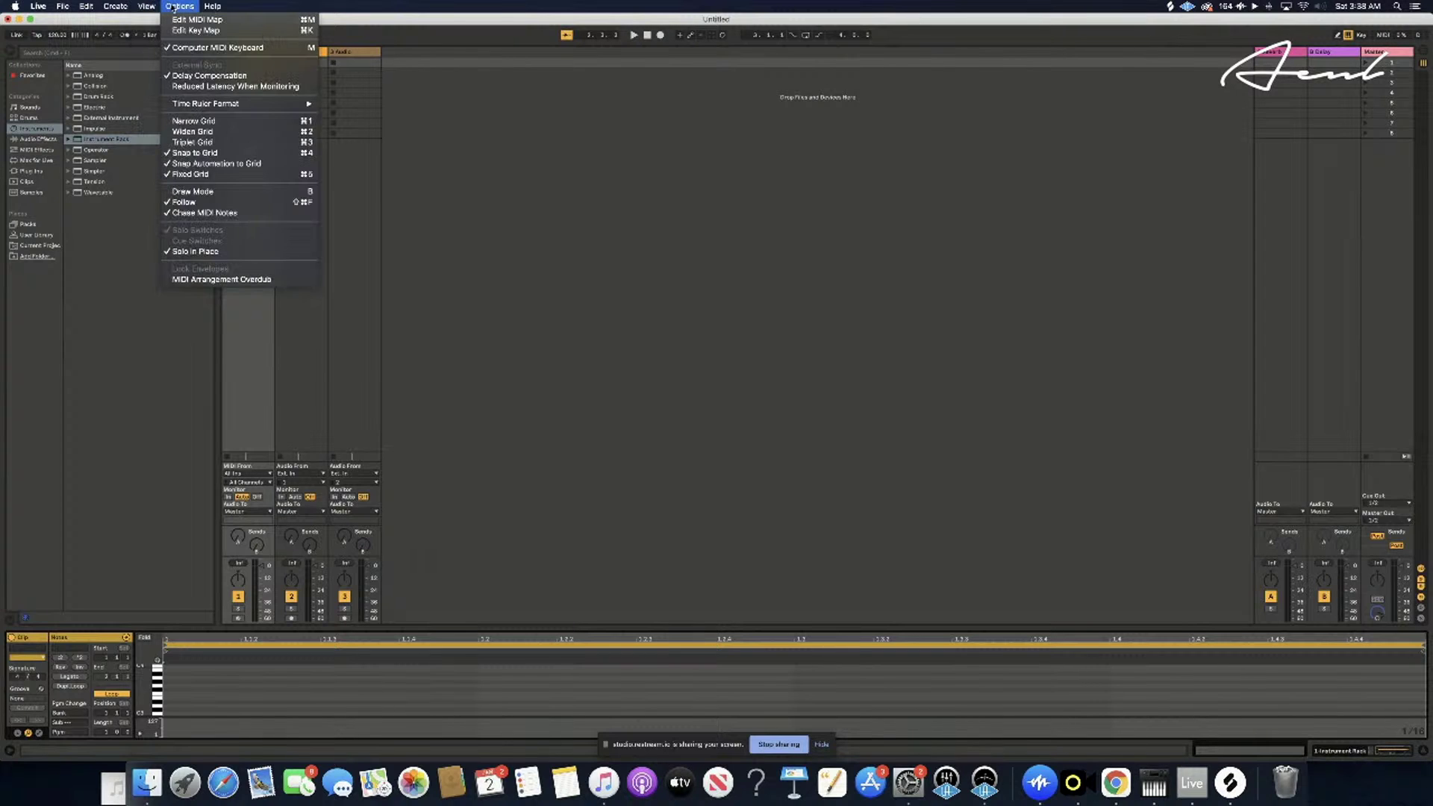
left_click(152, 480)
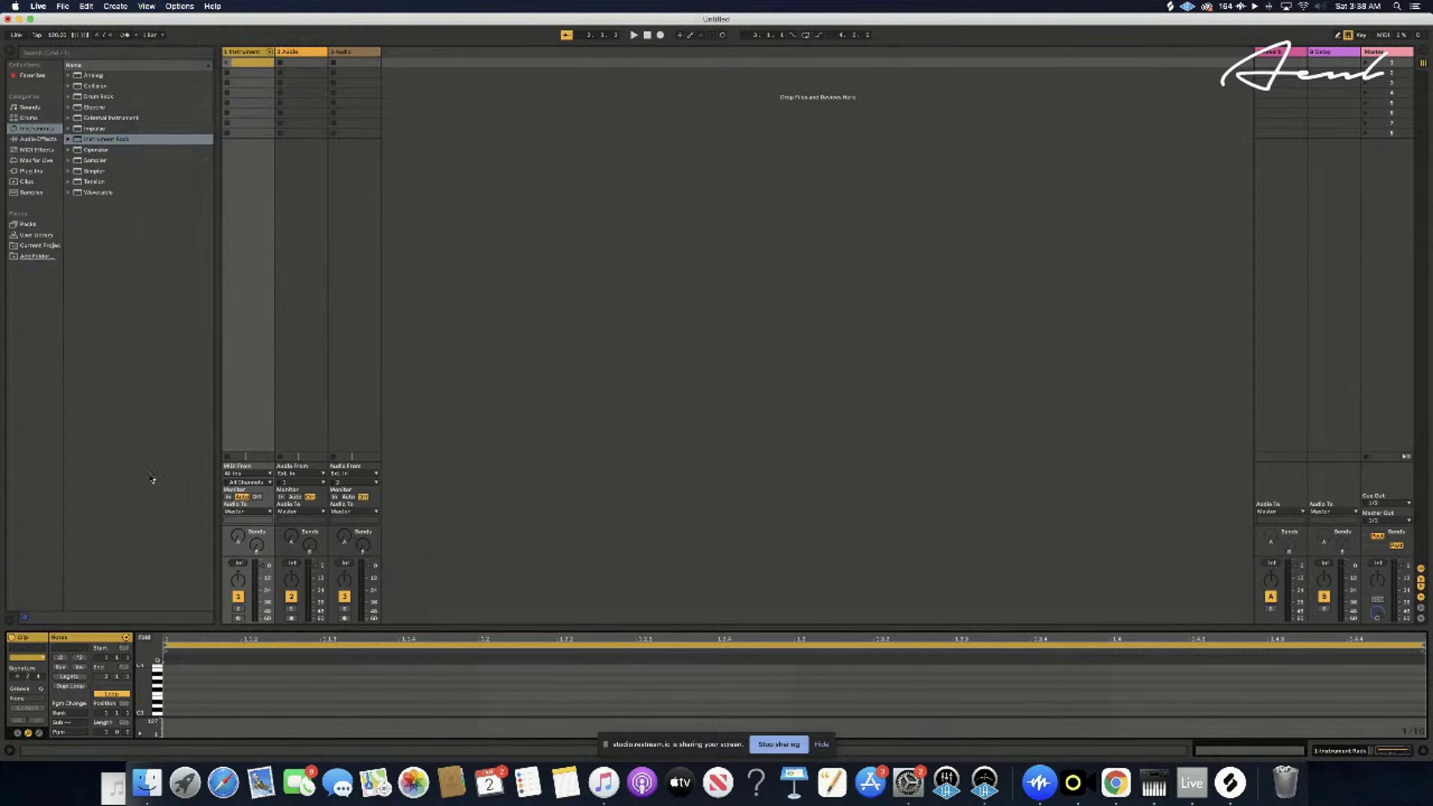
- Delete the synth sample device and both enclosing racks from the Instrument track's device chain
left_click(244, 53)
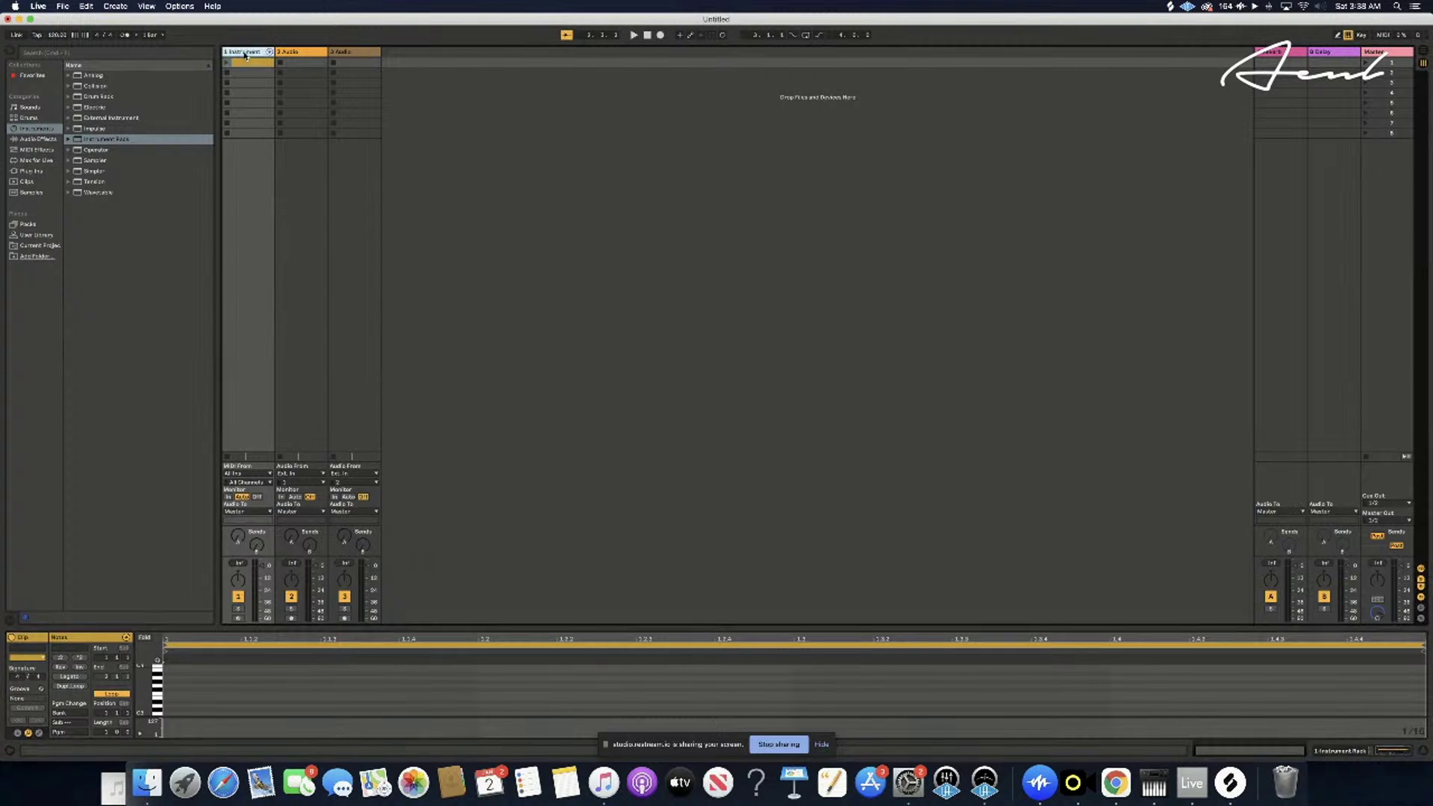
left_click(247, 53)
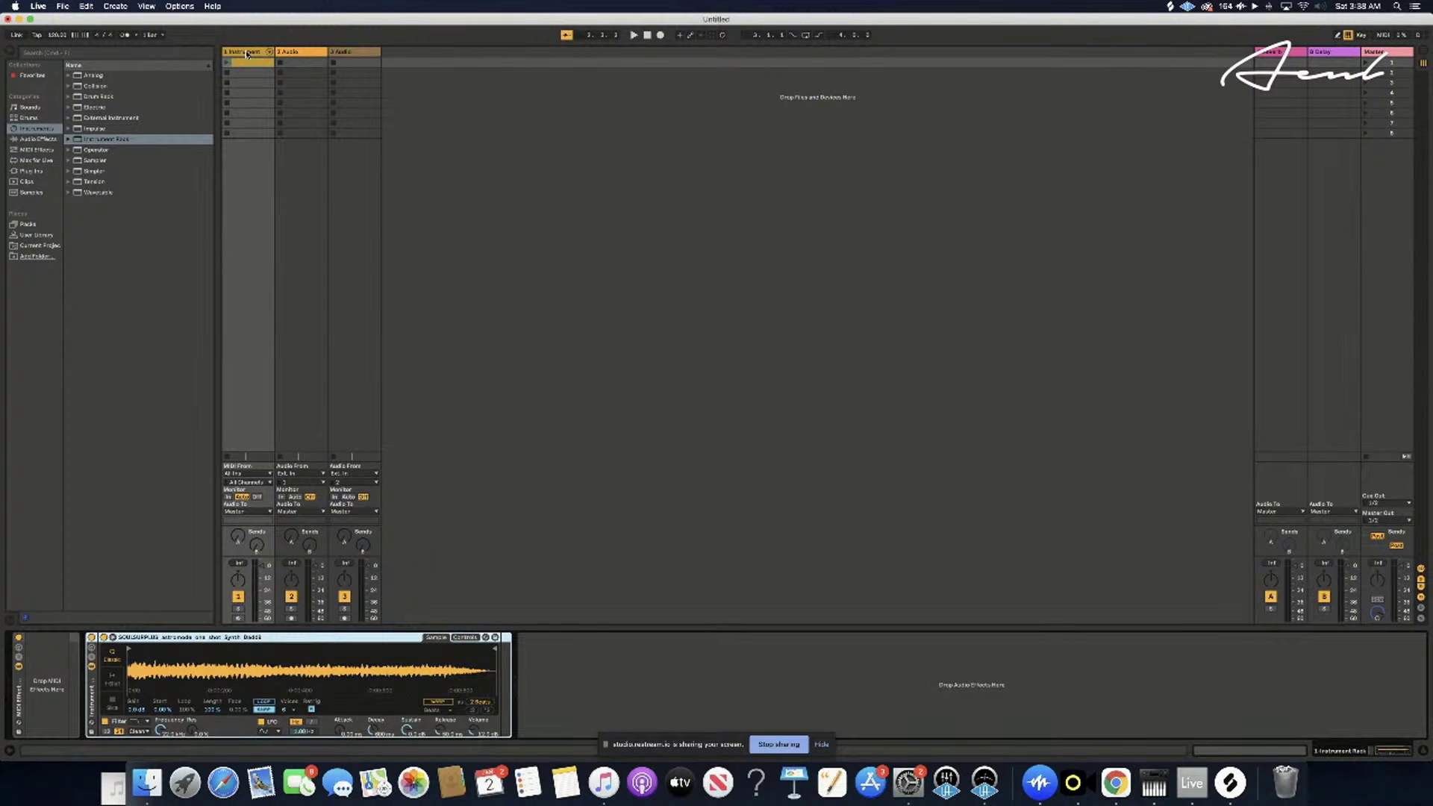
left_click(210, 640)
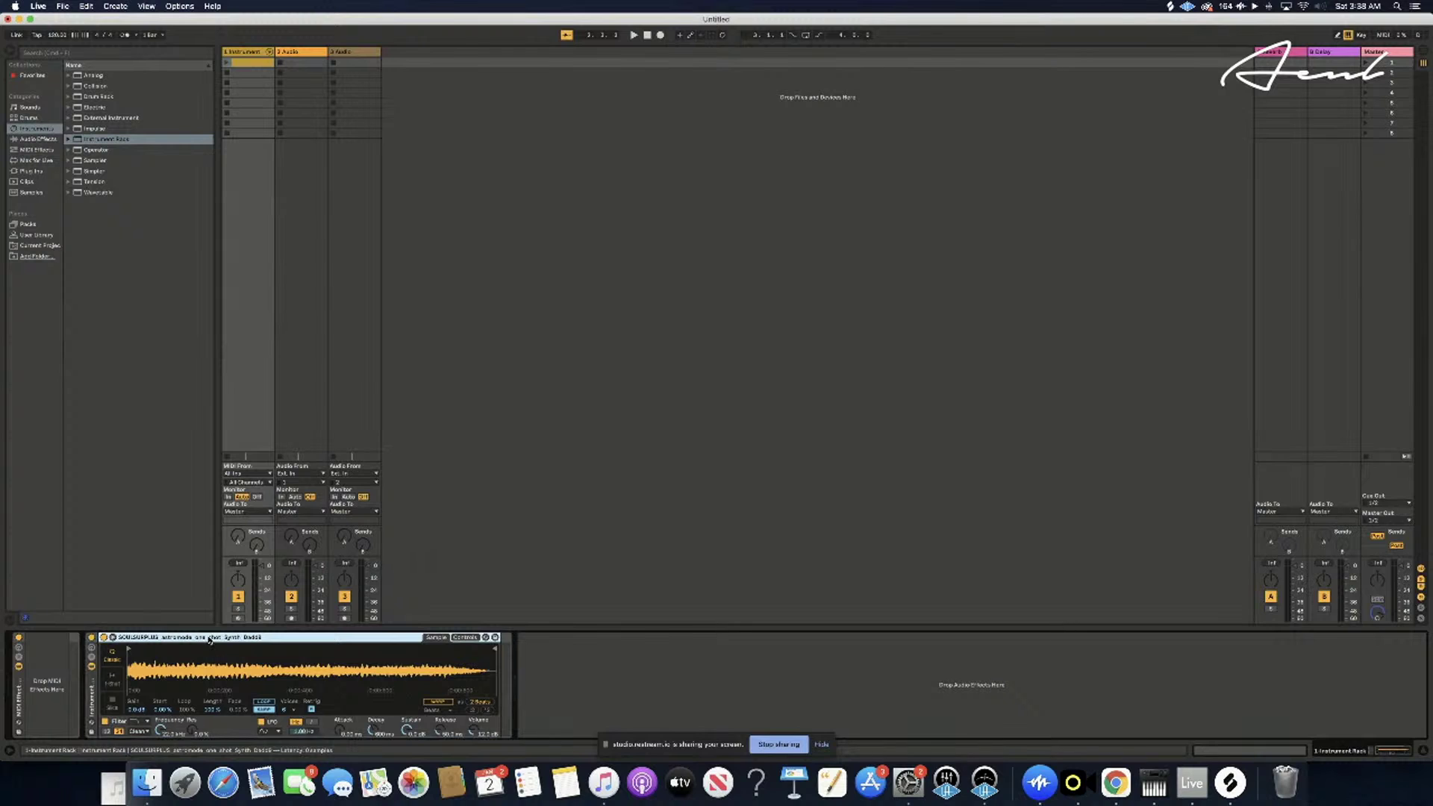
key("Delete")
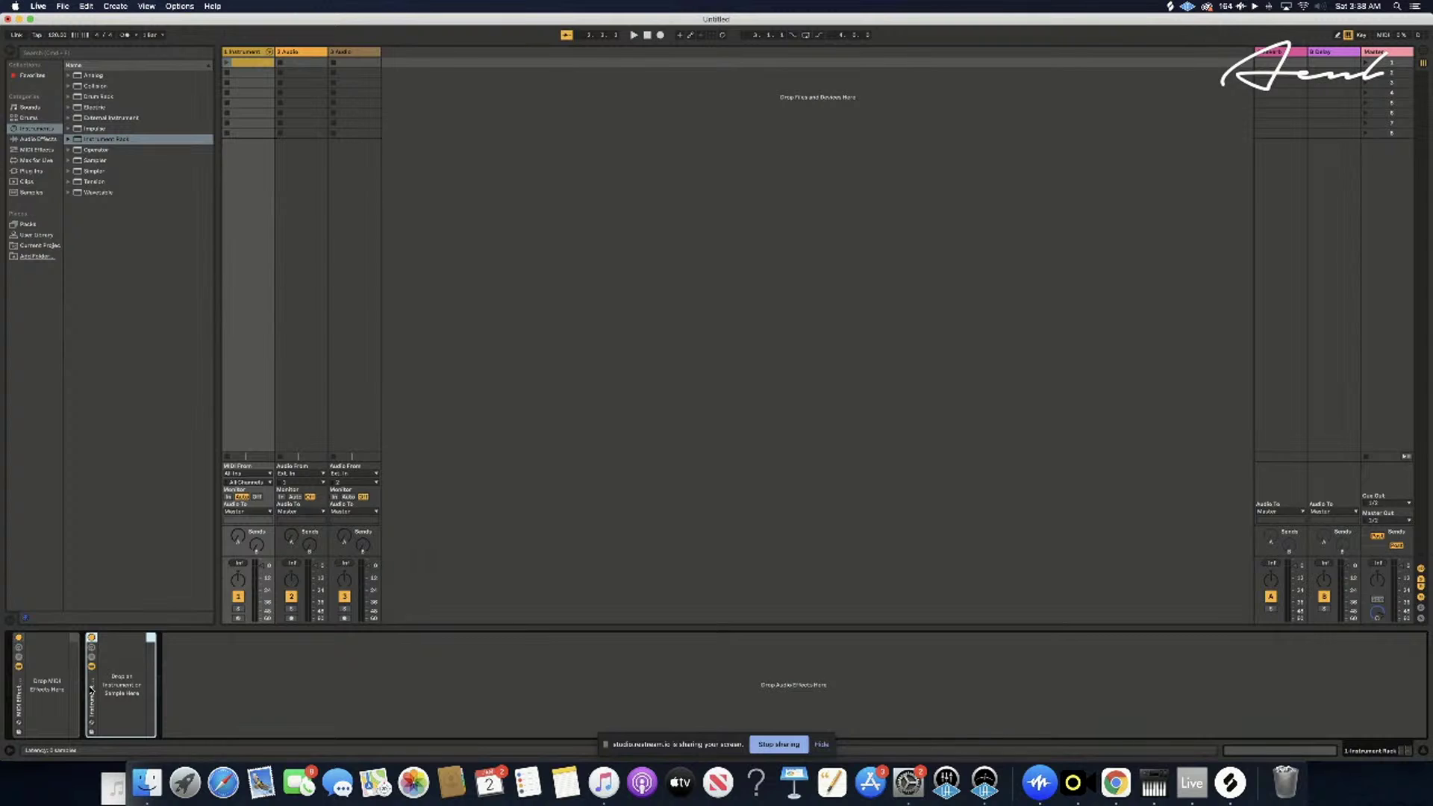
key("Delete")
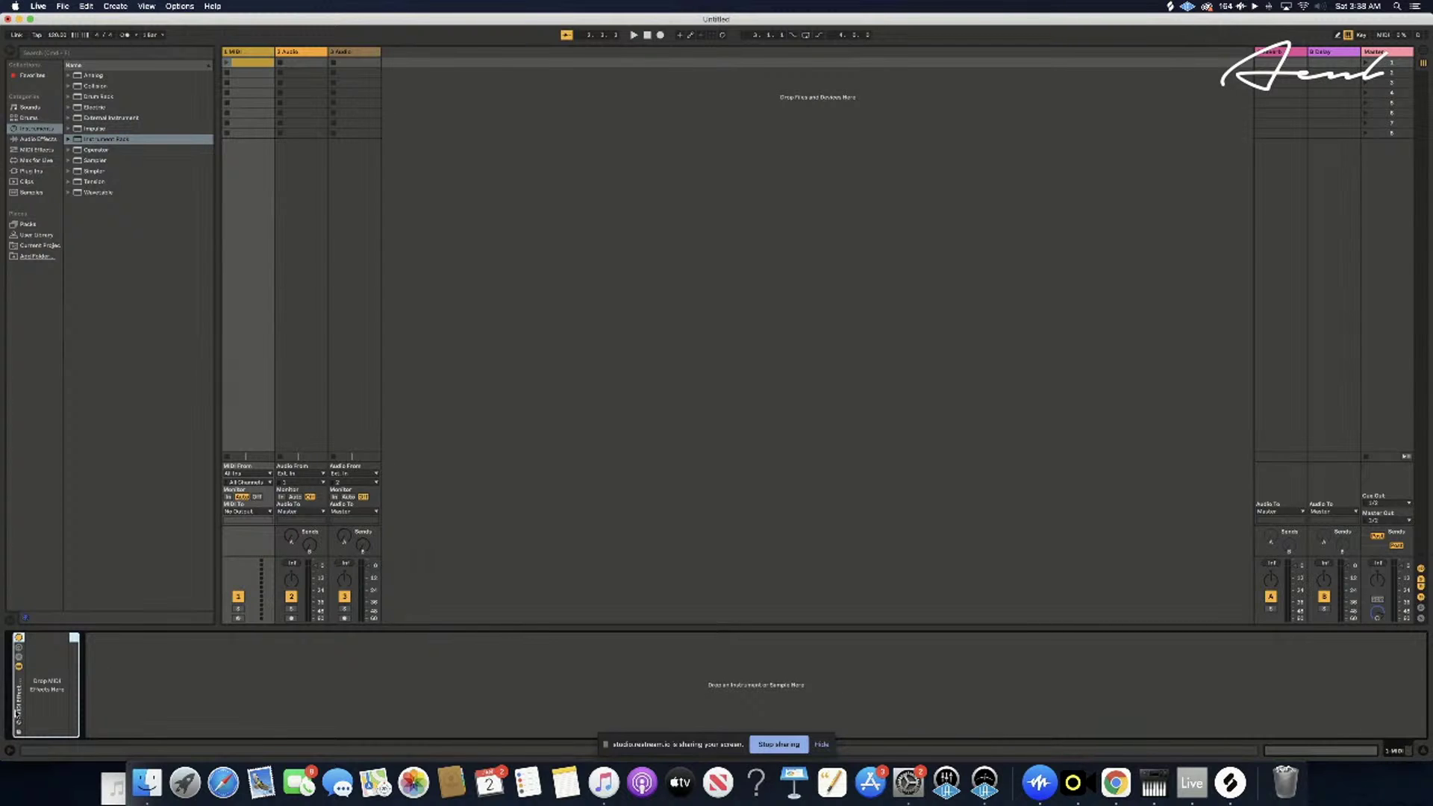
key("Delete")
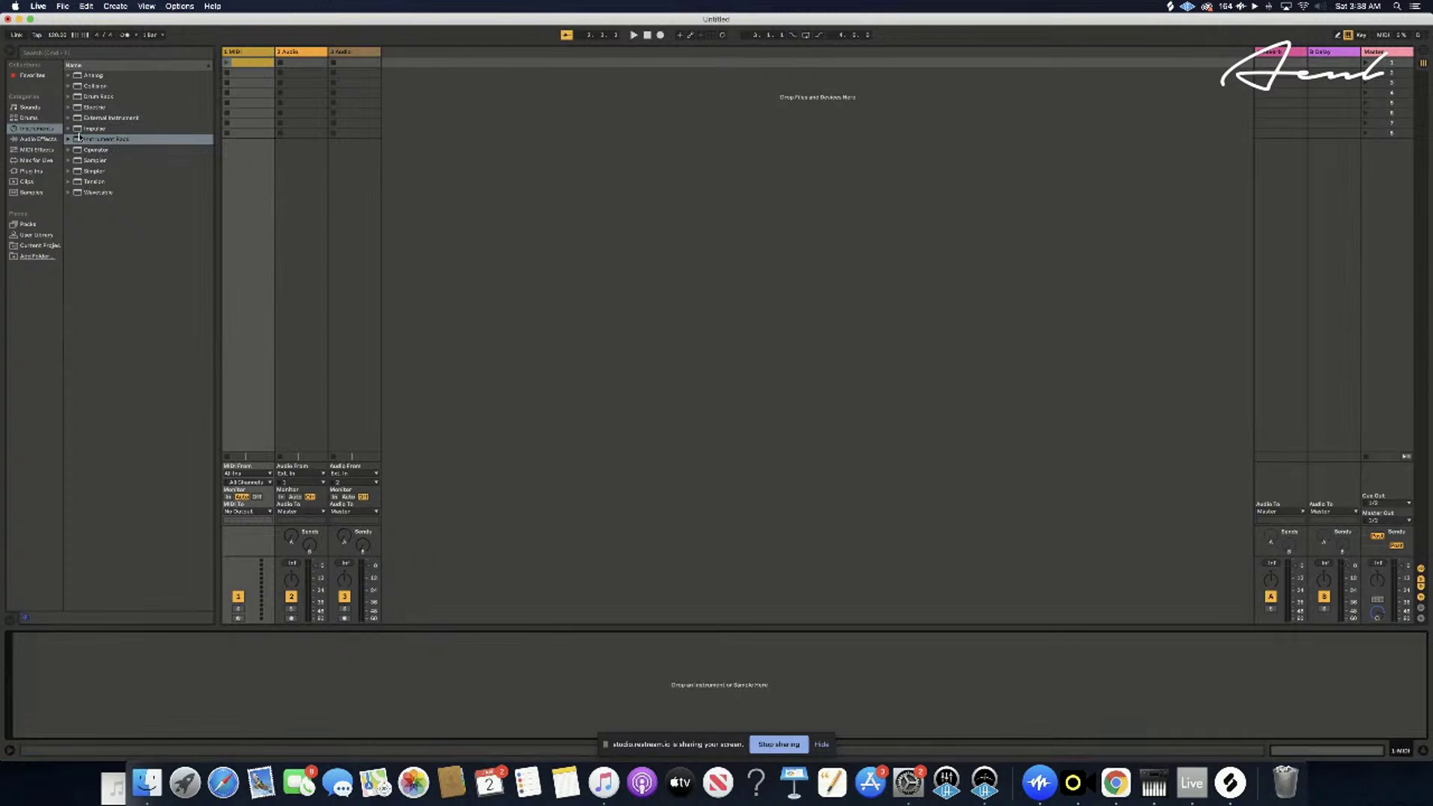
- Add an empty Instrument Rack to the first MIDI track and select its clip
left_click_drag(82, 139, 256, 64)
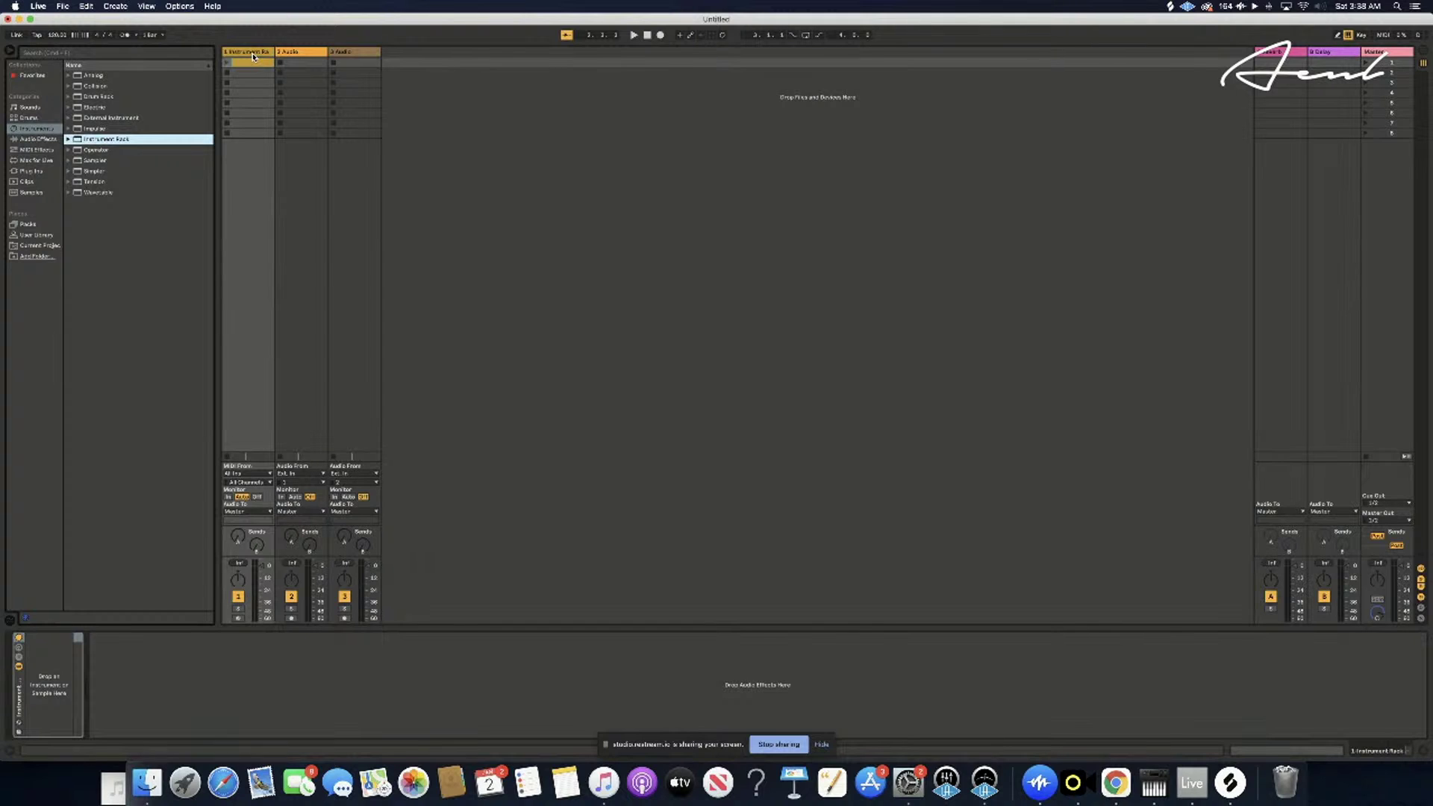
left_click(253, 54)
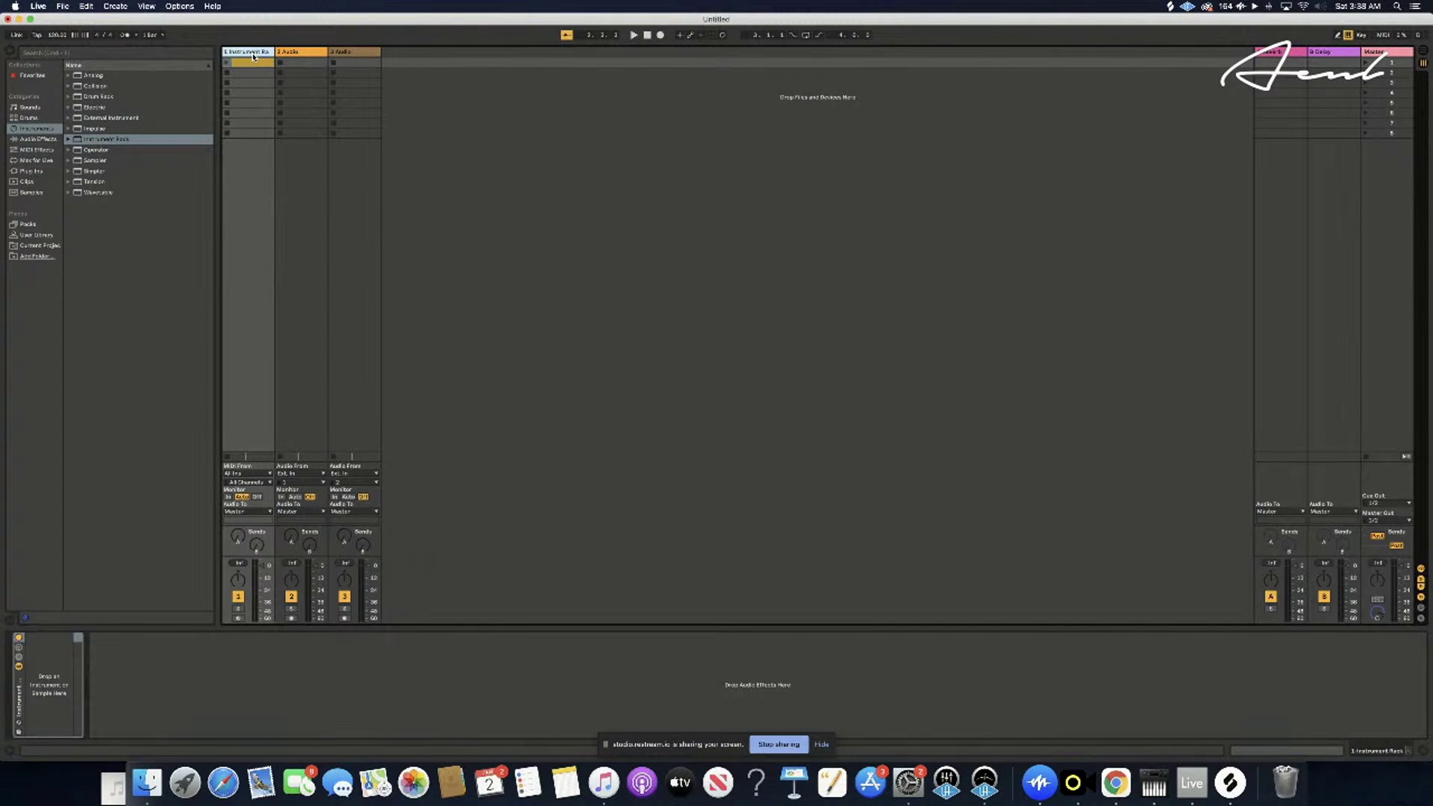
left_click(252, 63)
- Switch to Splice, place SOULSURPLUS_astromode_one_shot_Synth_Dadd9.wav in the second track's first slot in Live, and open the clip
left_click(146, 783)
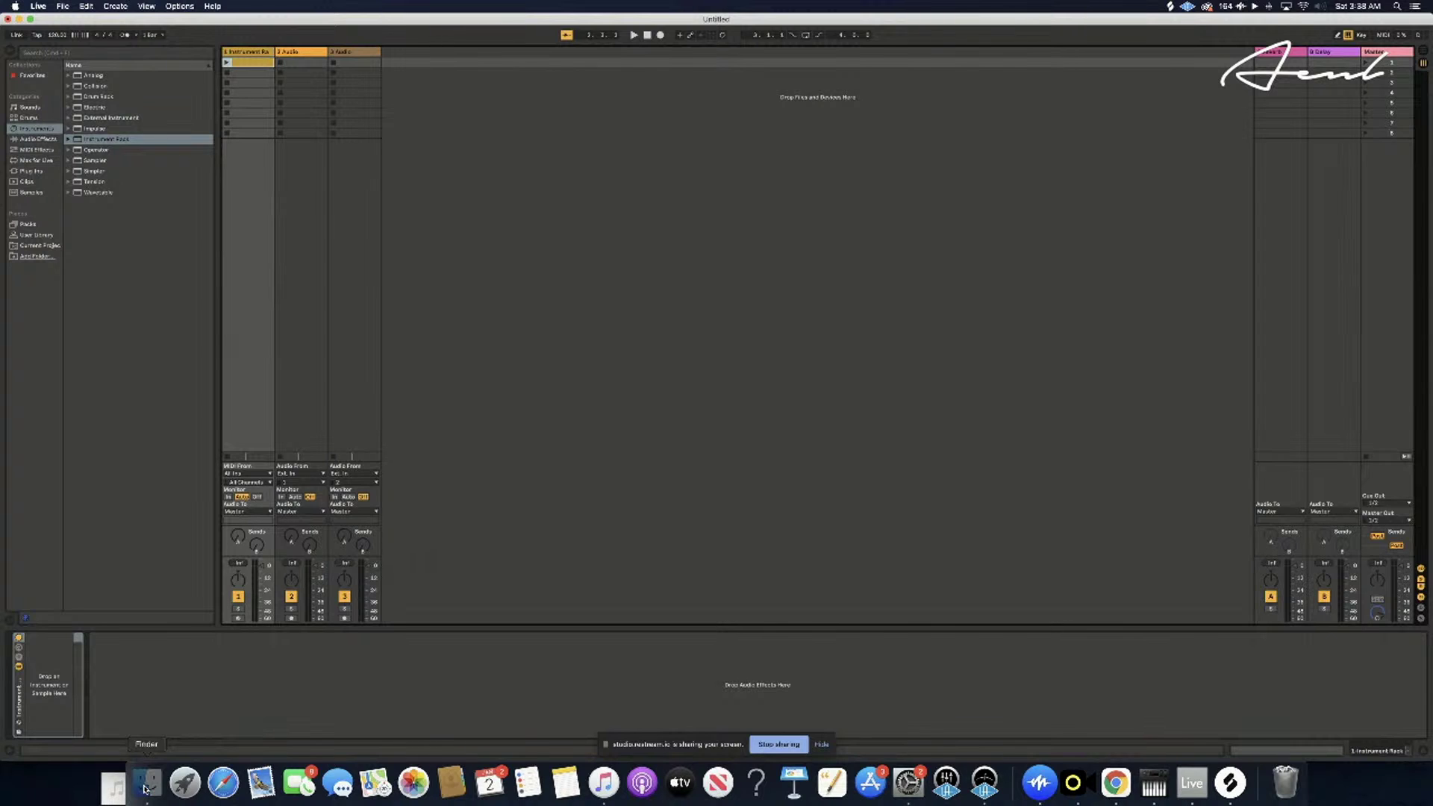
left_click(172, 710)
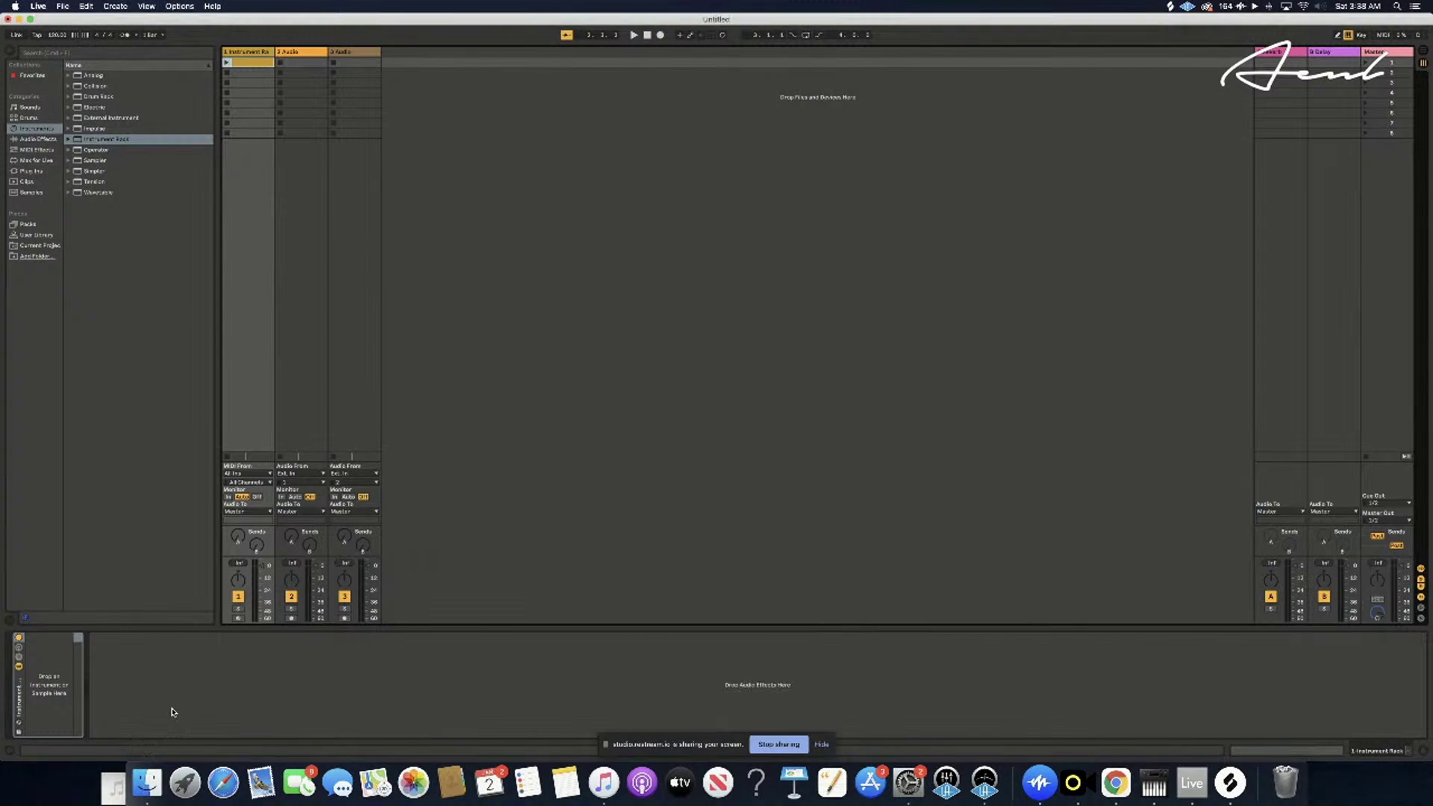
left_click(1230, 782)
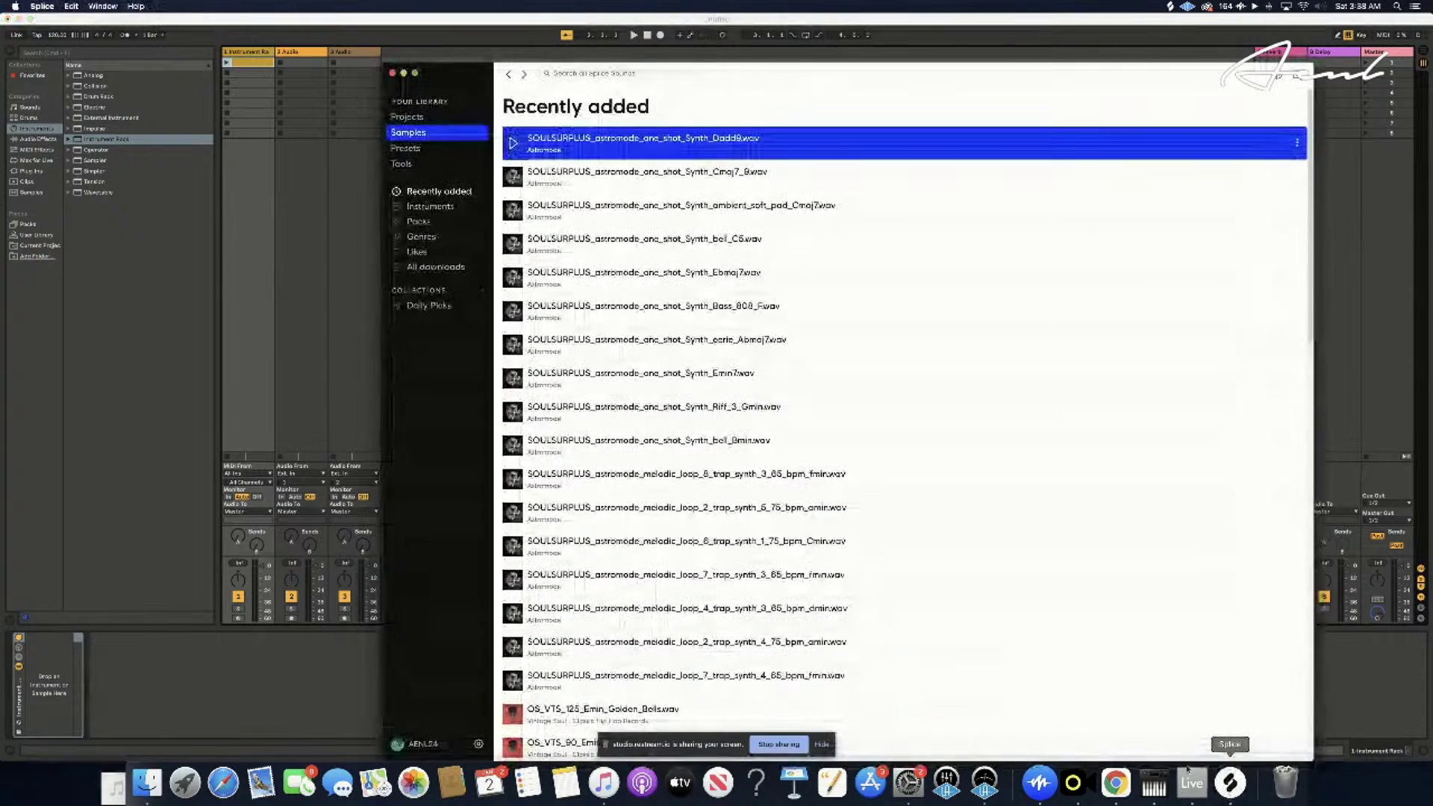
left_click_drag(584, 152, 308, 65)
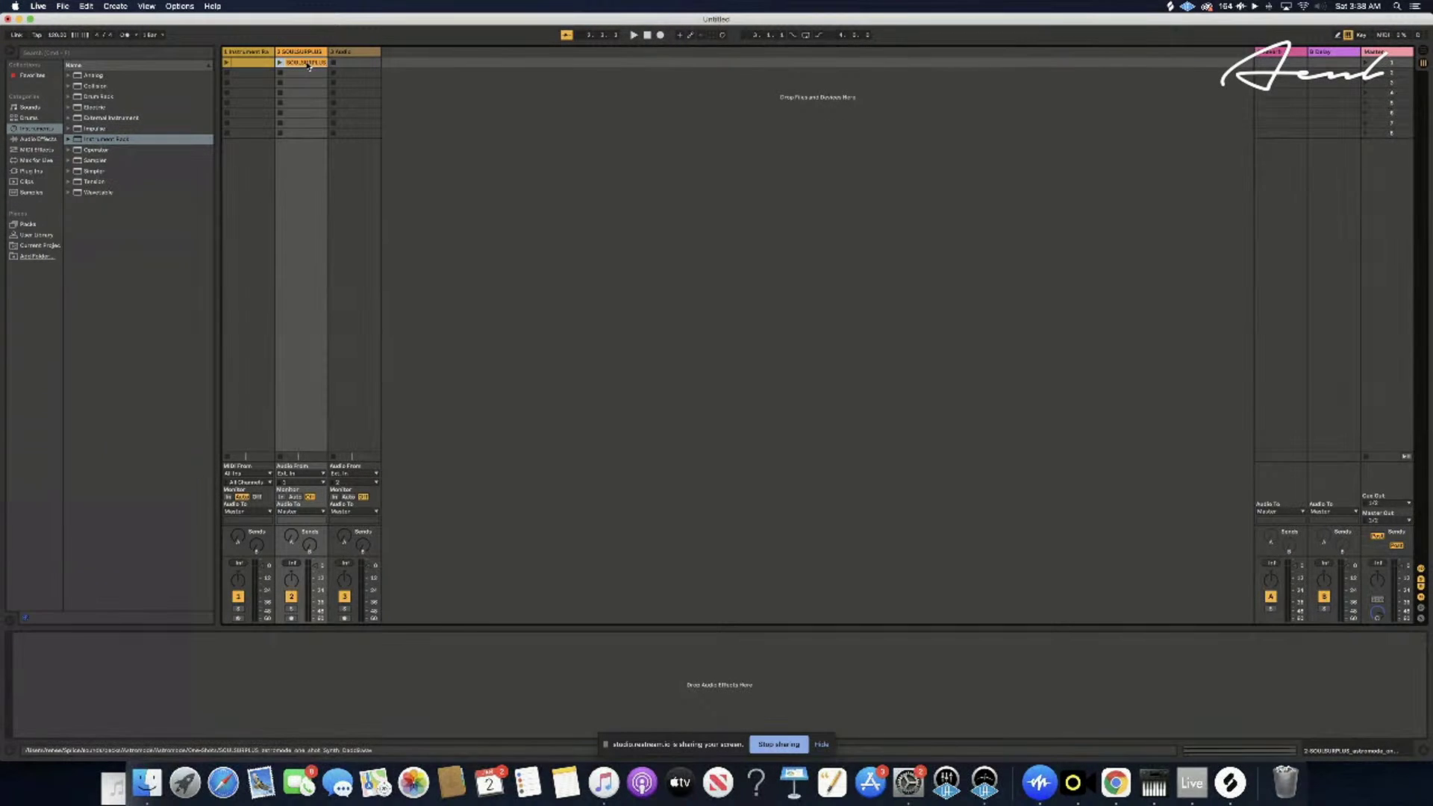
left_click(308, 66)
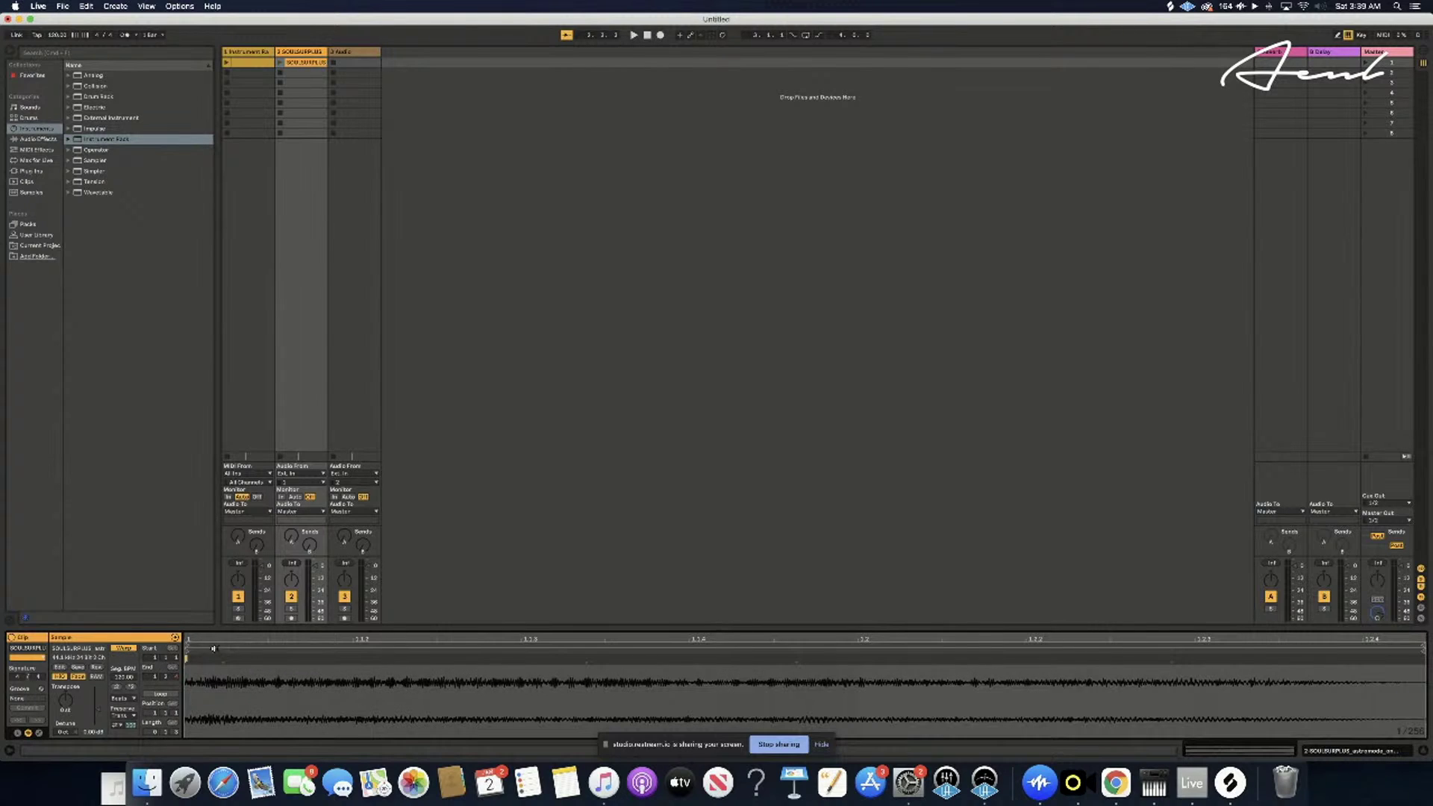
left_click(223, 669)
right_click(223, 658)
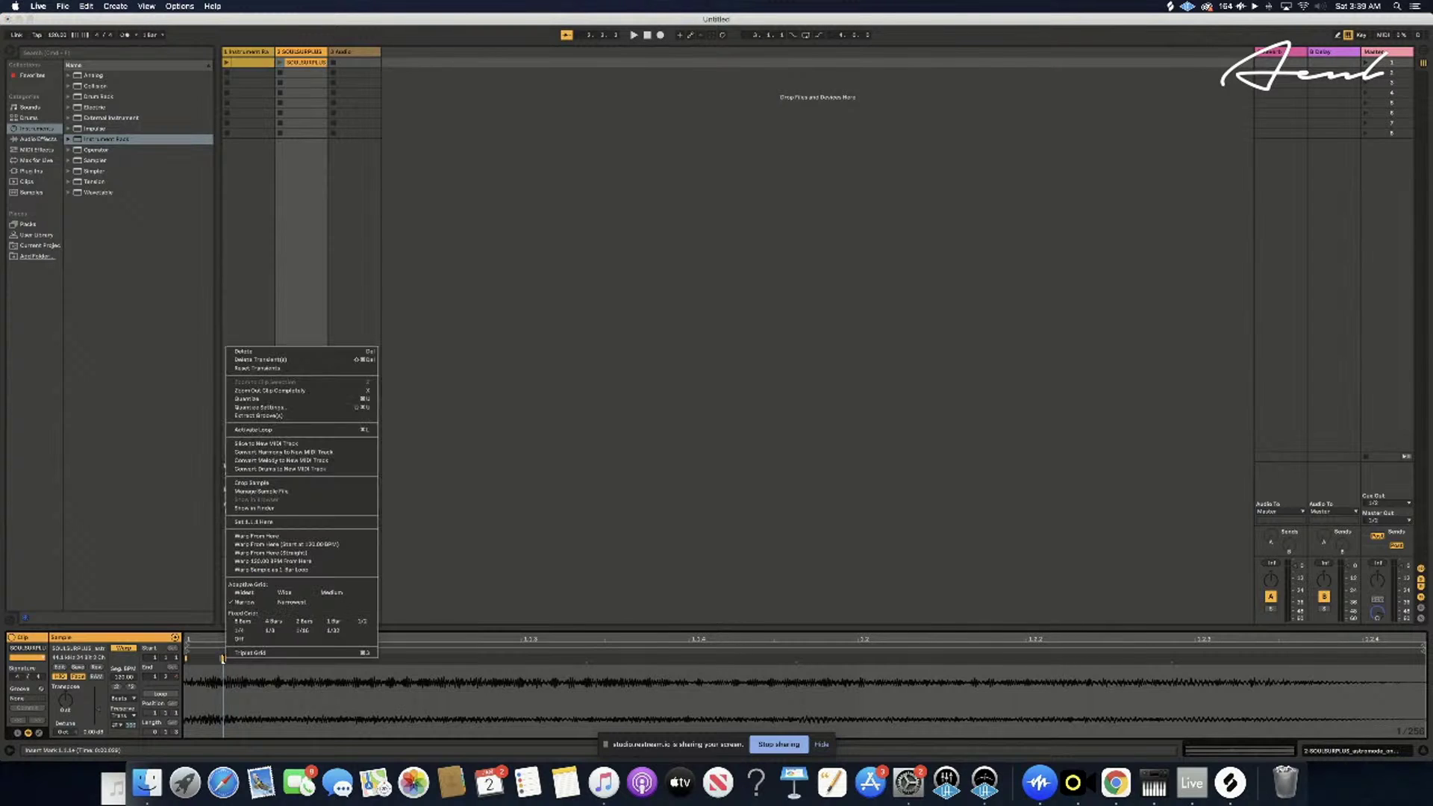
left_click(255, 351)
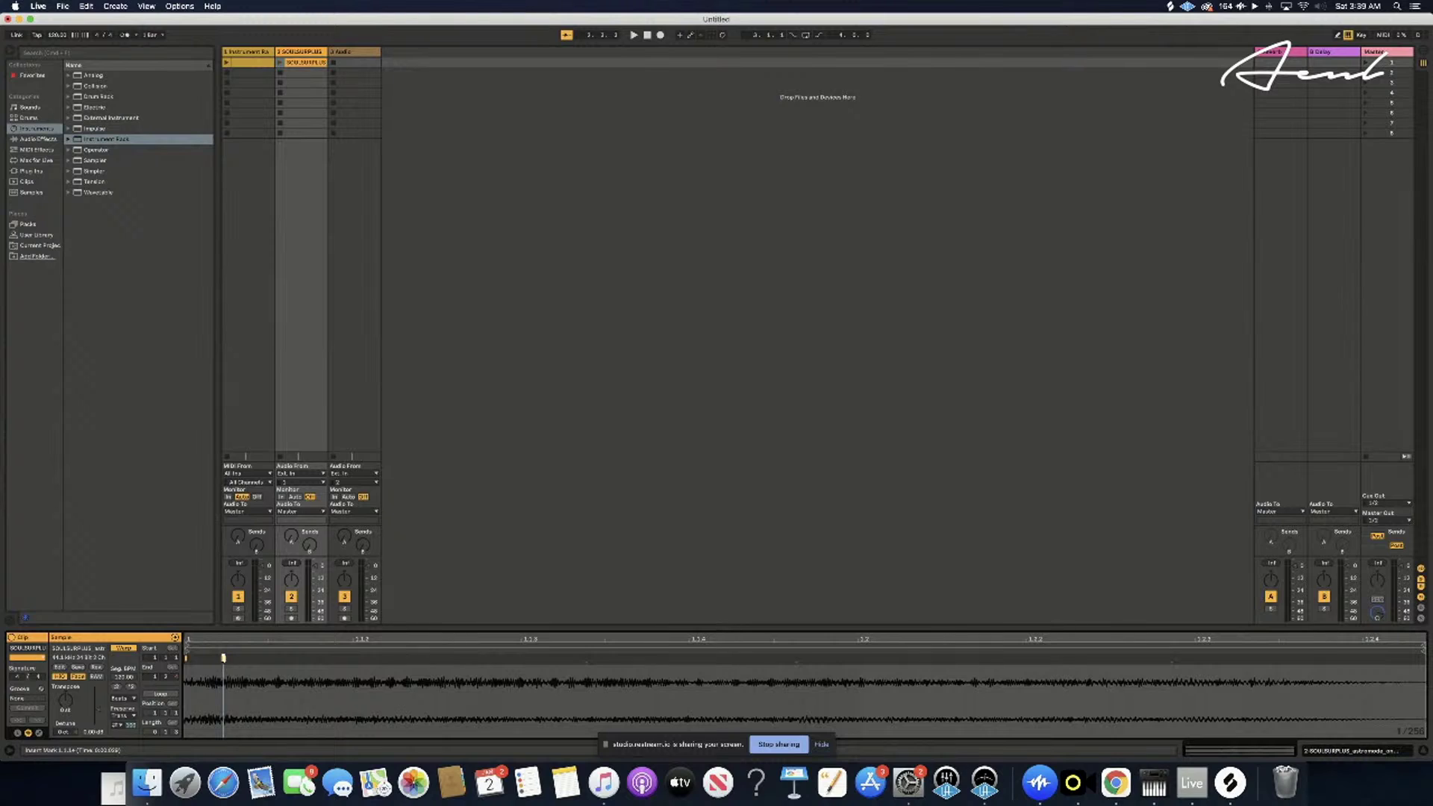
right_click(224, 659)
left_click(245, 351)
left_click(185, 699)
- Convert the SOULSURPLUS audio clip's melody to a new MIDI track and open the resulting MIDI clip
right_click(300, 64)
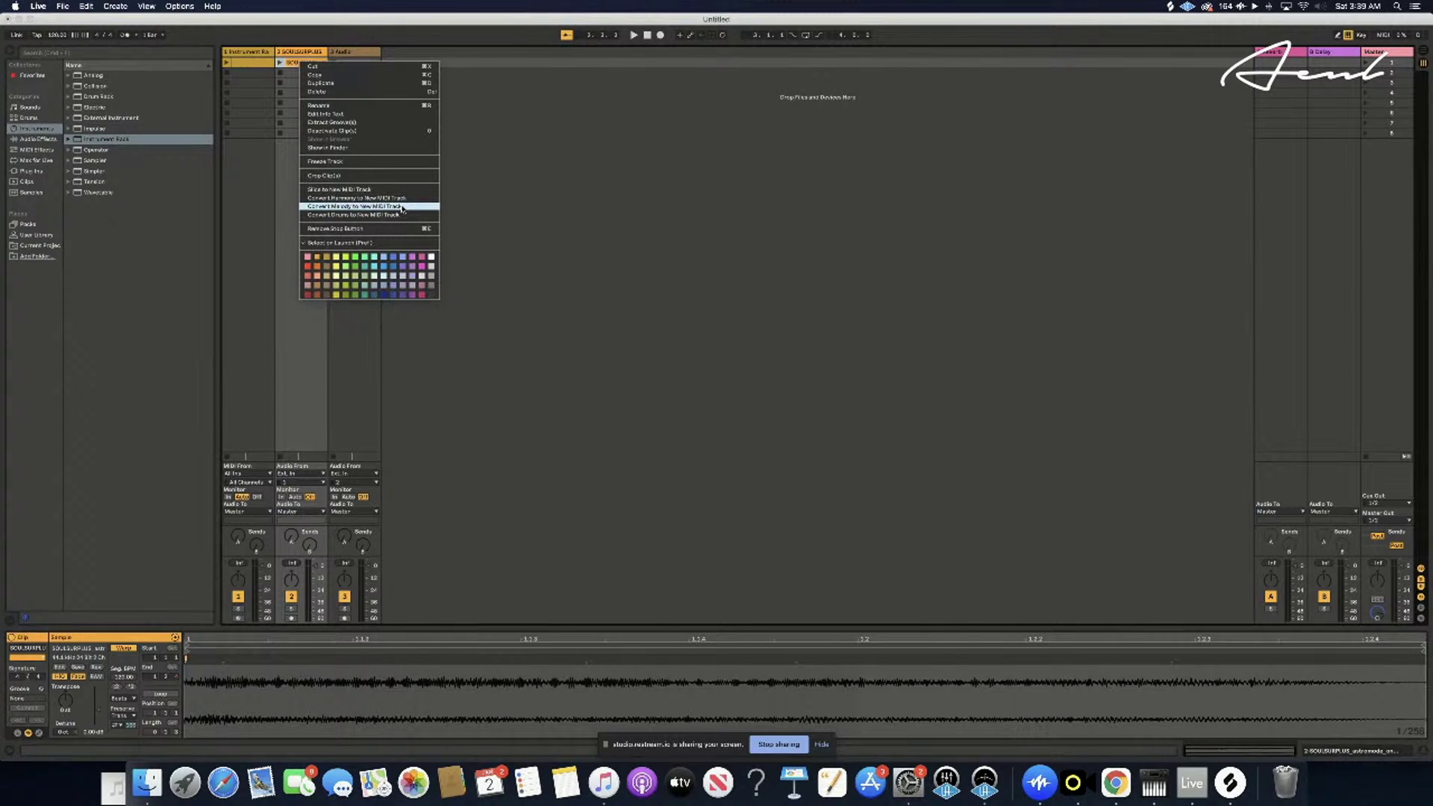
left_click(402, 206)
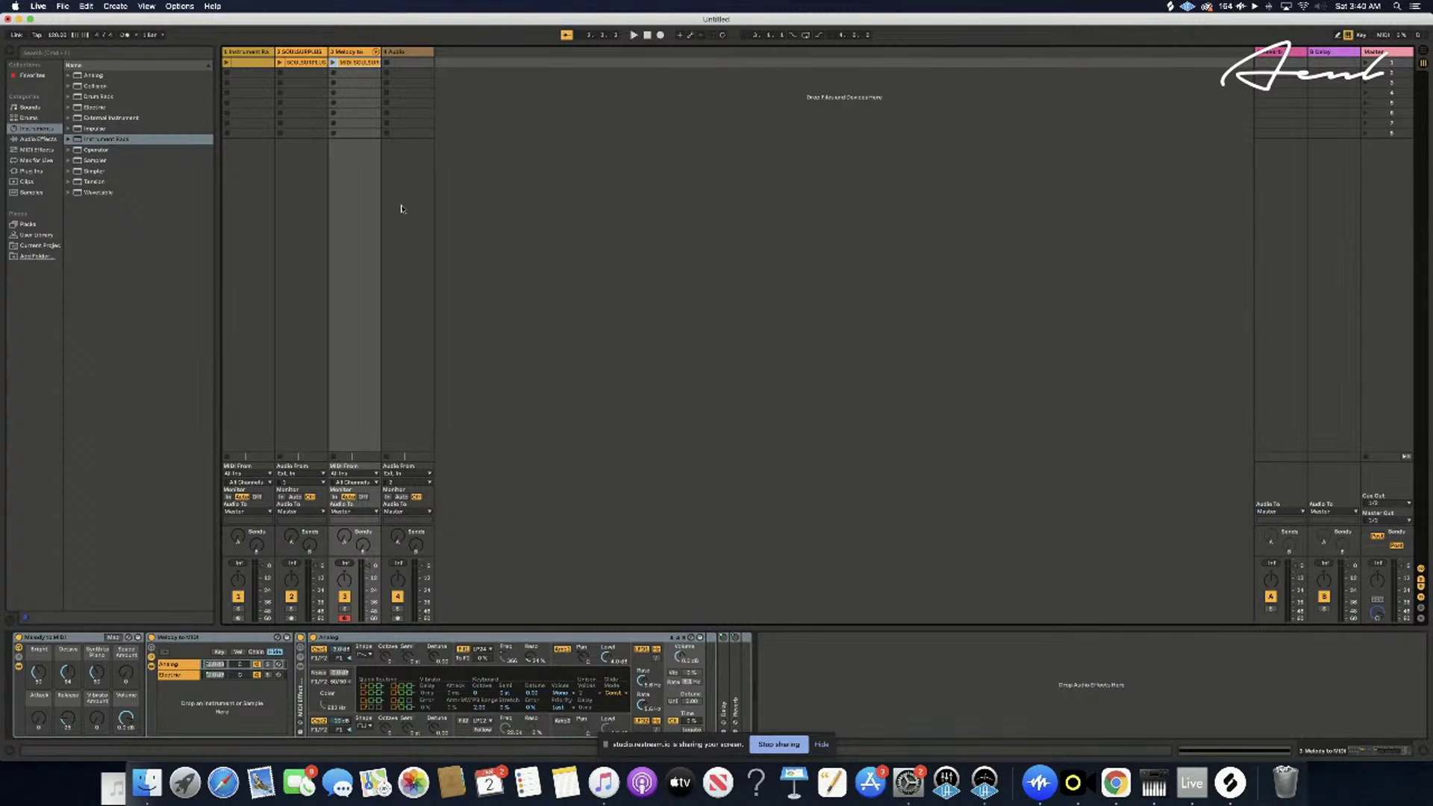
left_click(358, 65)
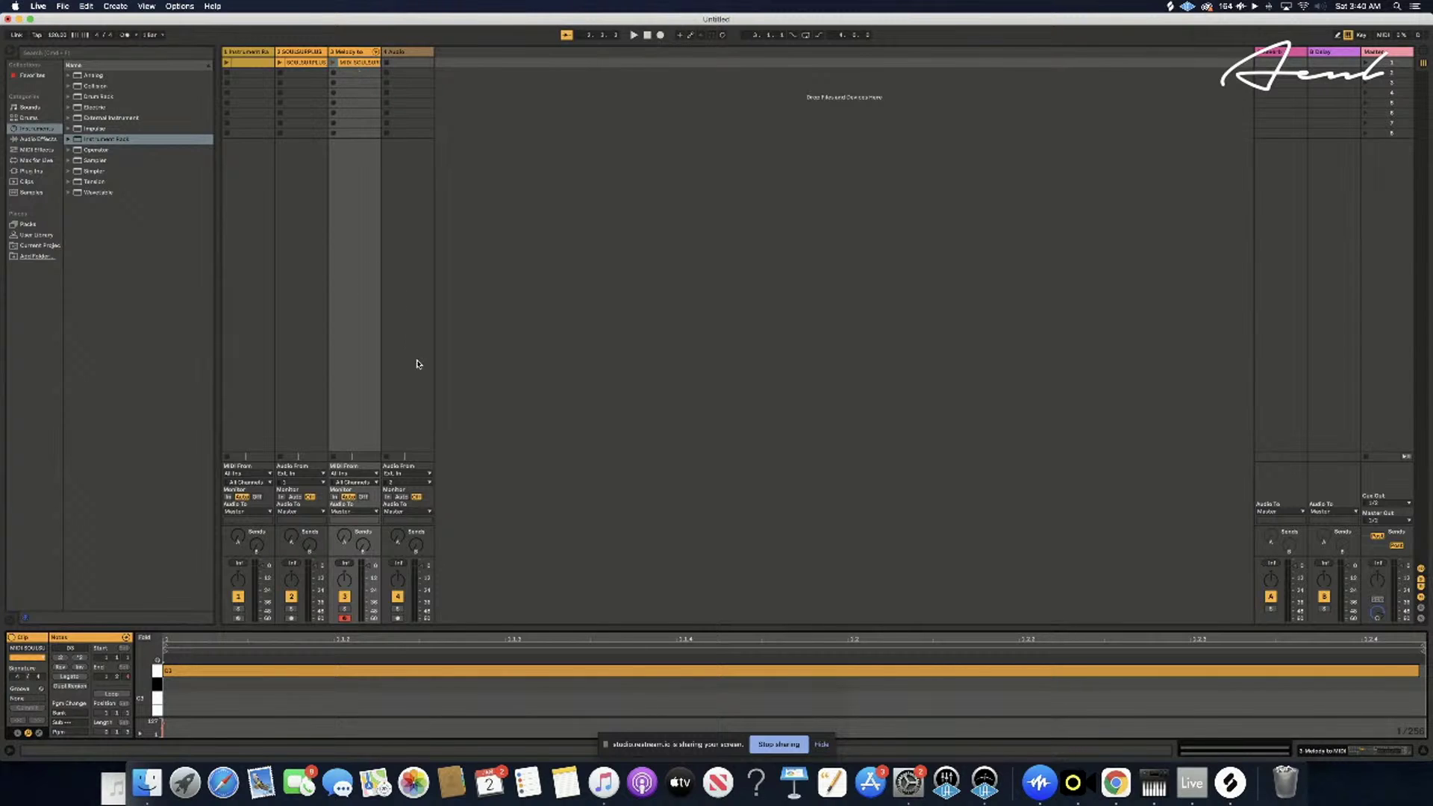
- Audition the converted melody MIDI clip and the piano key of its single note
left_click(498, 724)
left_click(159, 675)
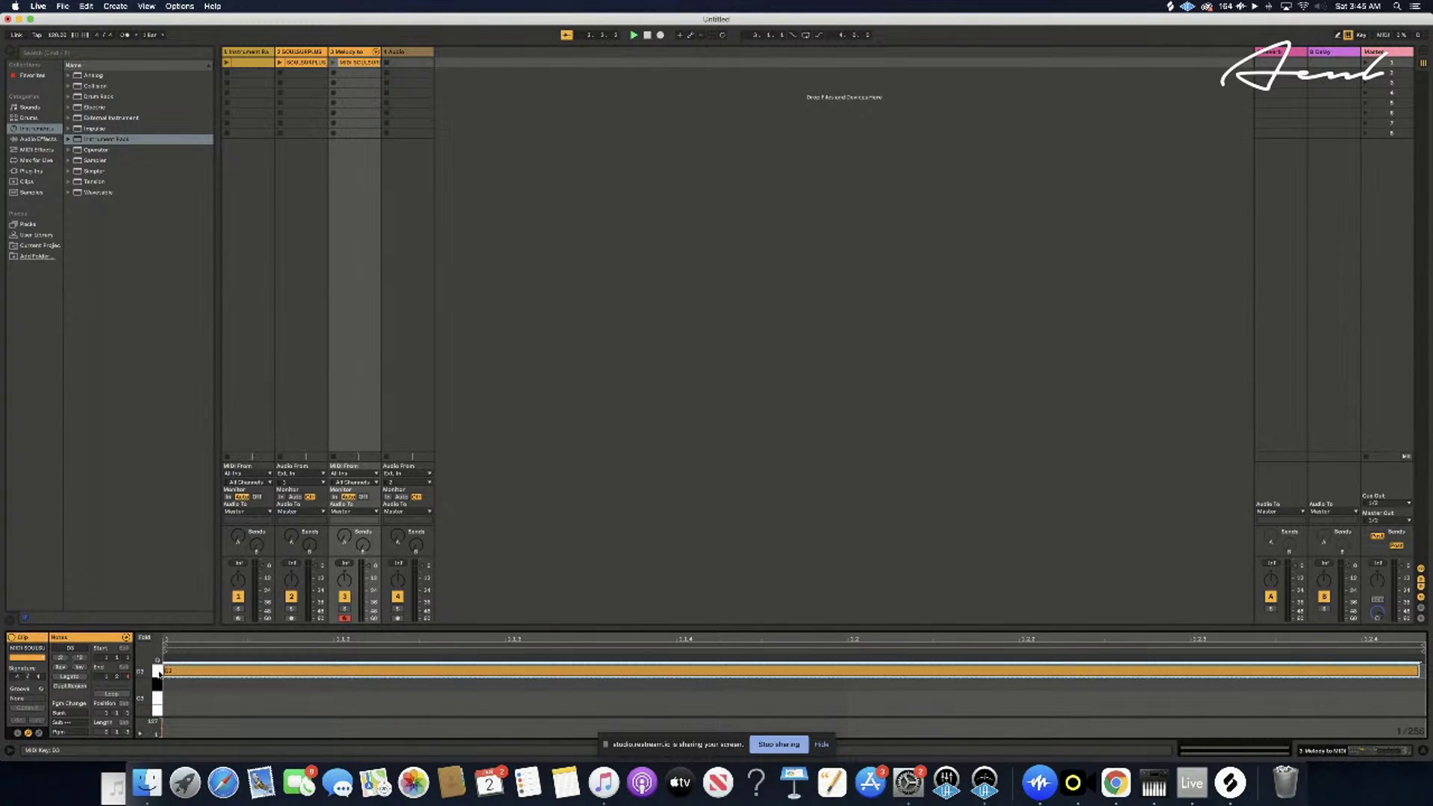
left_click(1382, 35)
left_click(1382, 35)
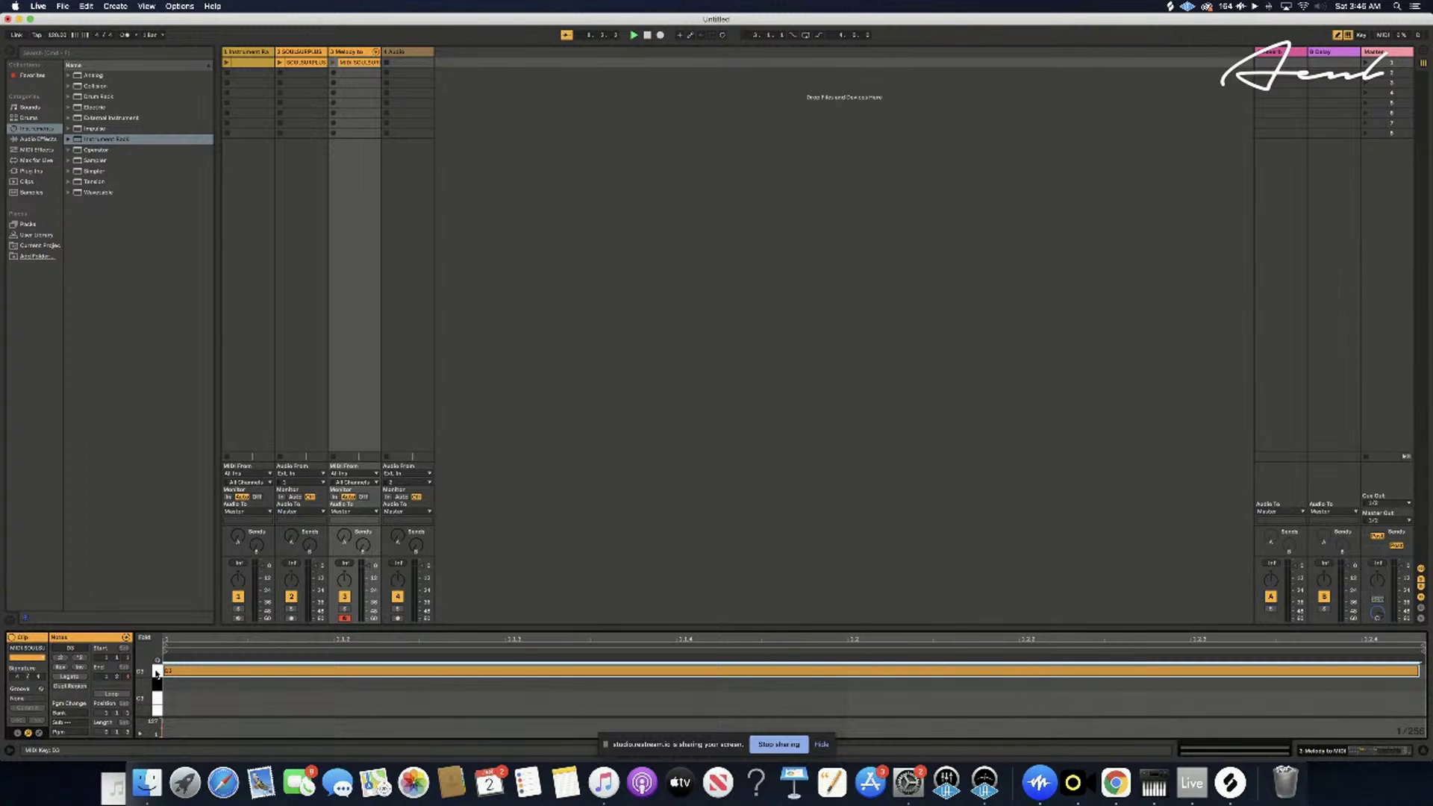
left_click(39, 660)
left_click(39, 661)
left_click(335, 63)
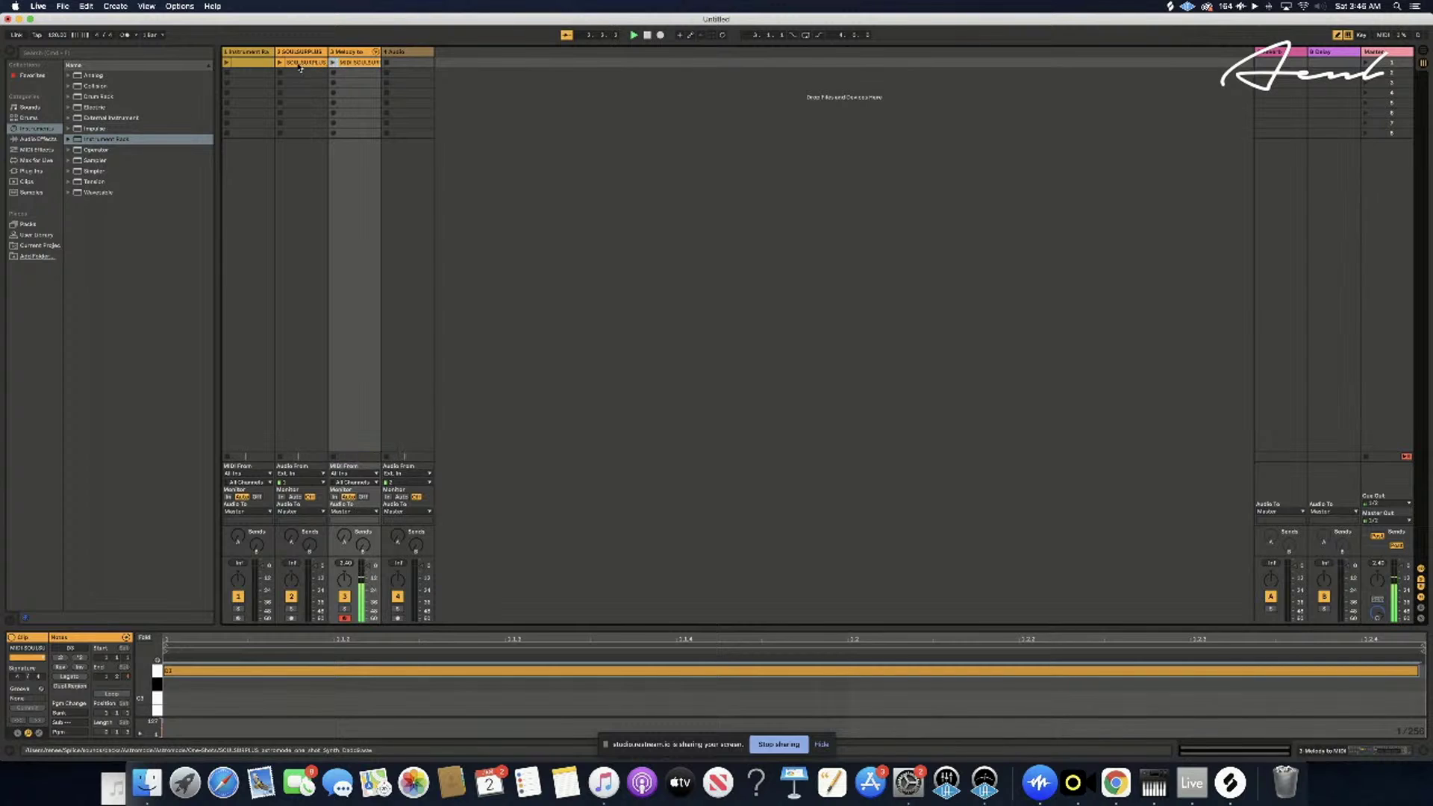
- Delete the converted melody clip and the Melody to MIDI track that held it
left_click(299, 65)
right_click(341, 62)
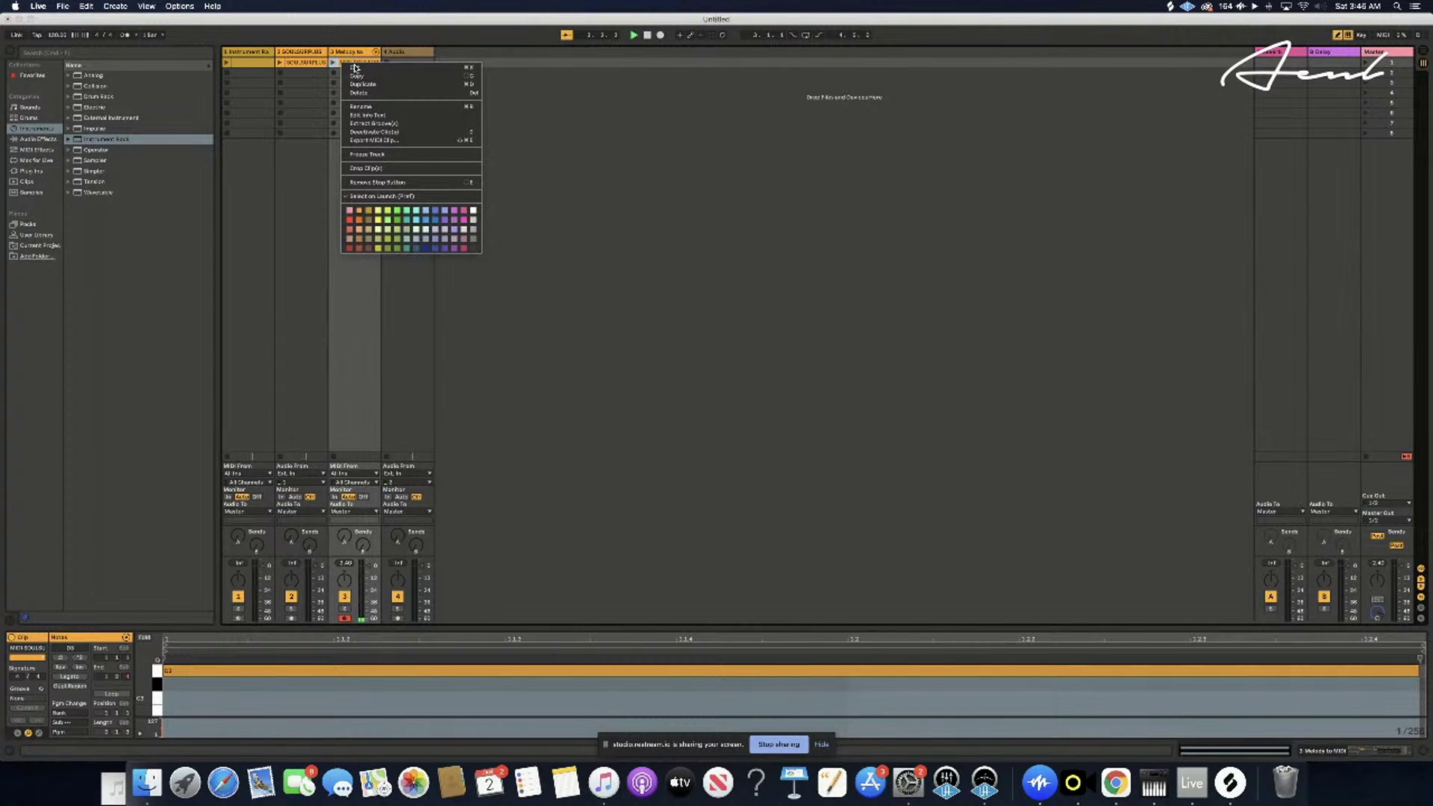
left_click(364, 94)
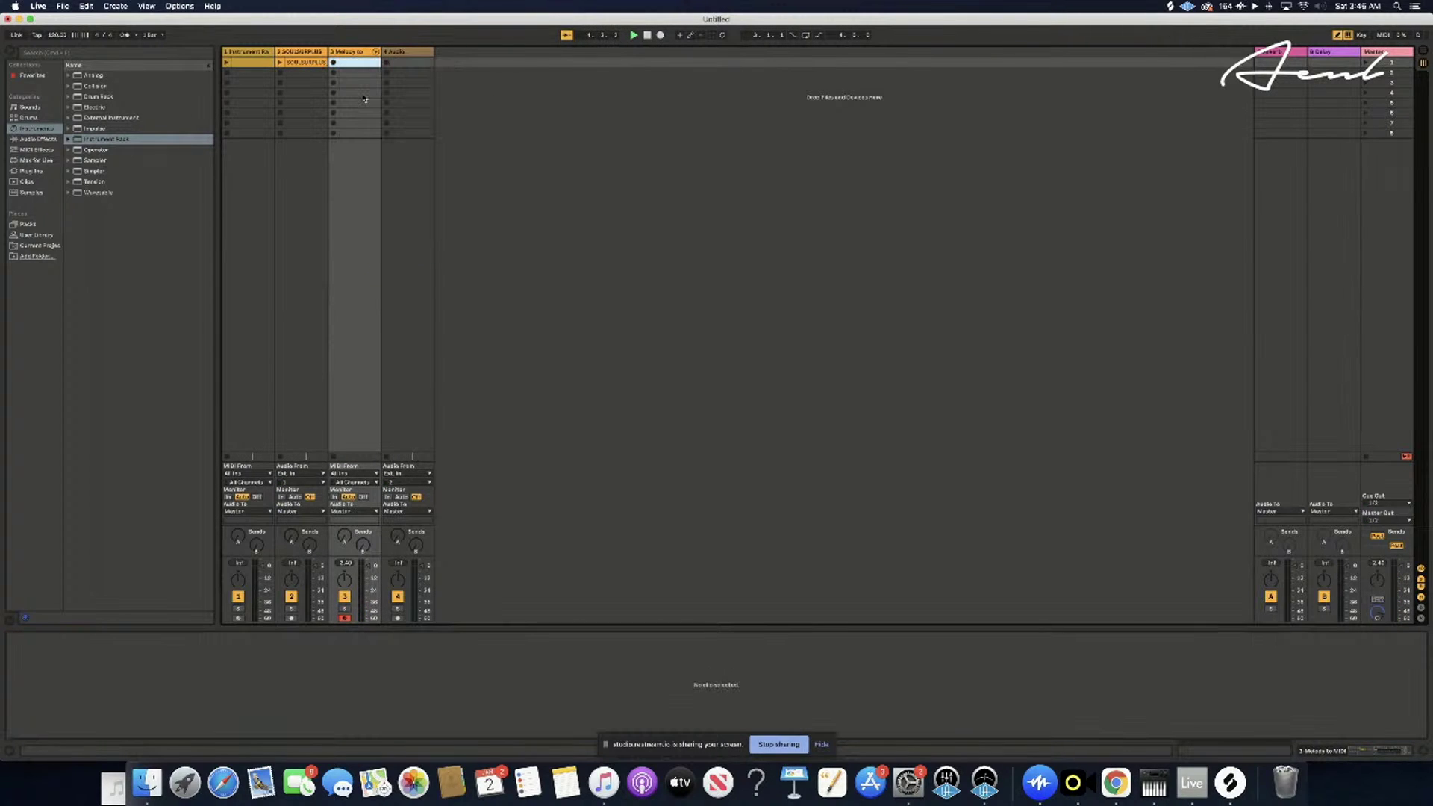
right_click(357, 52)
left_click(366, 91)
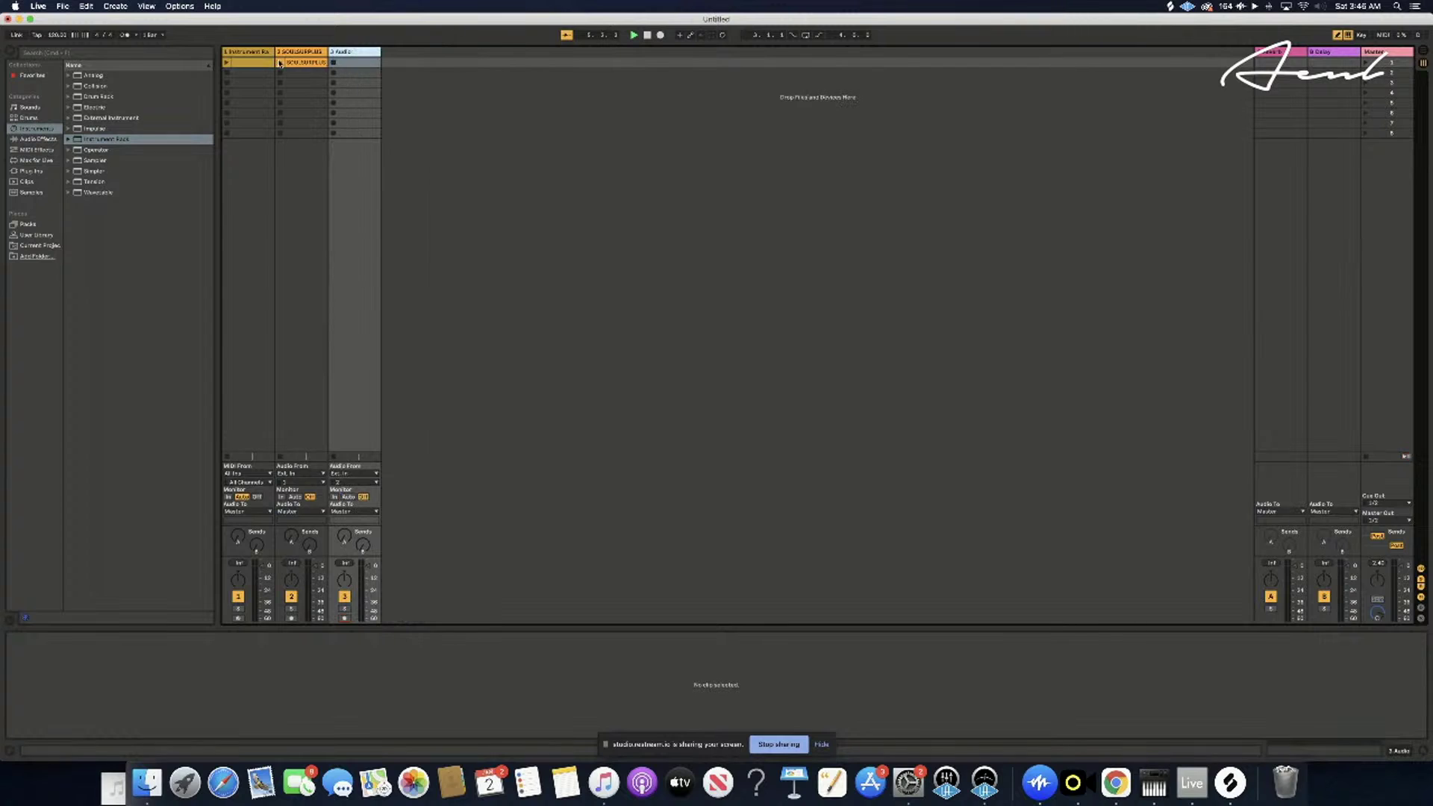
- Play the SOULSURPLUS audio clip and look through its MIDI slicing and conversion options
left_click(280, 63)
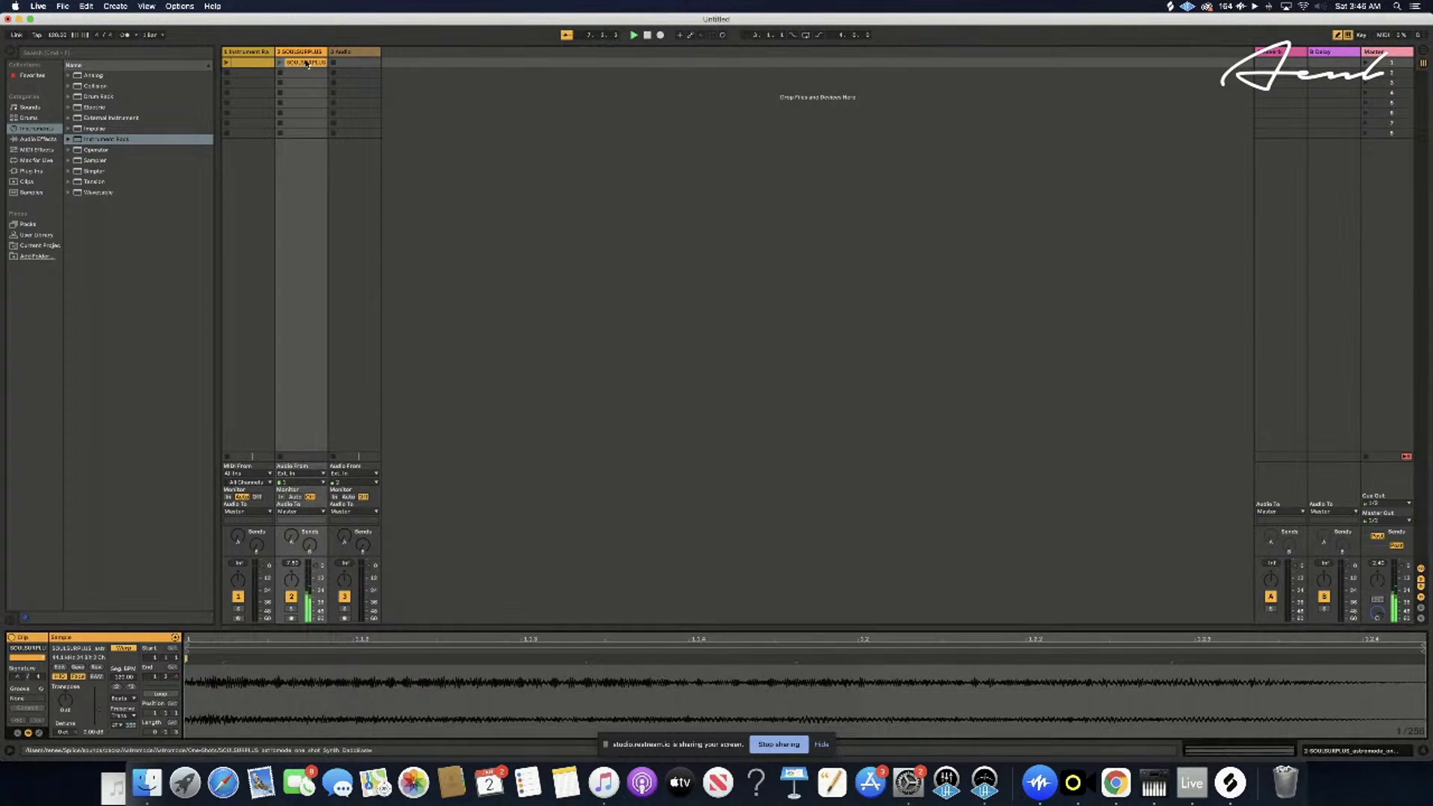
right_click(308, 64)
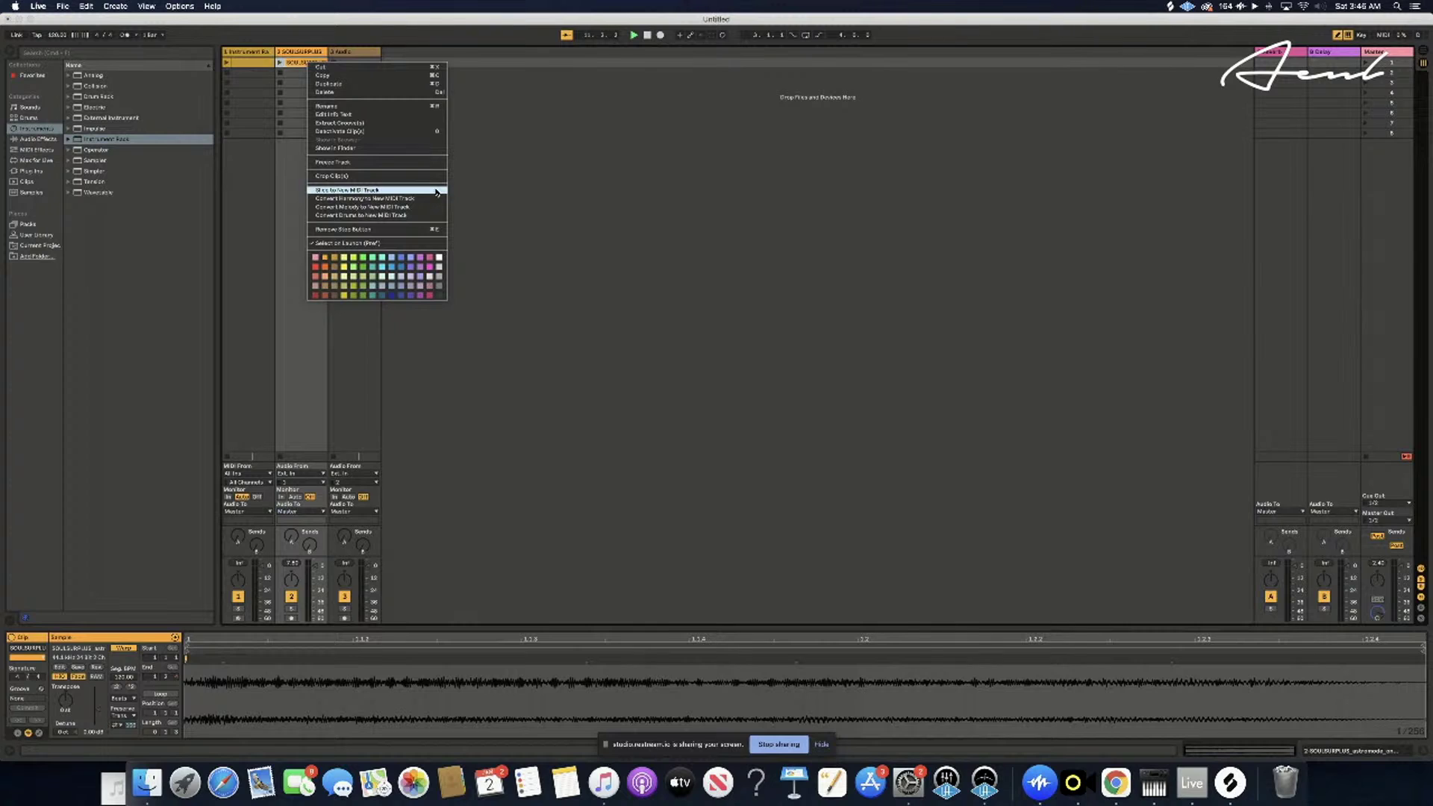
left_click(523, 182)
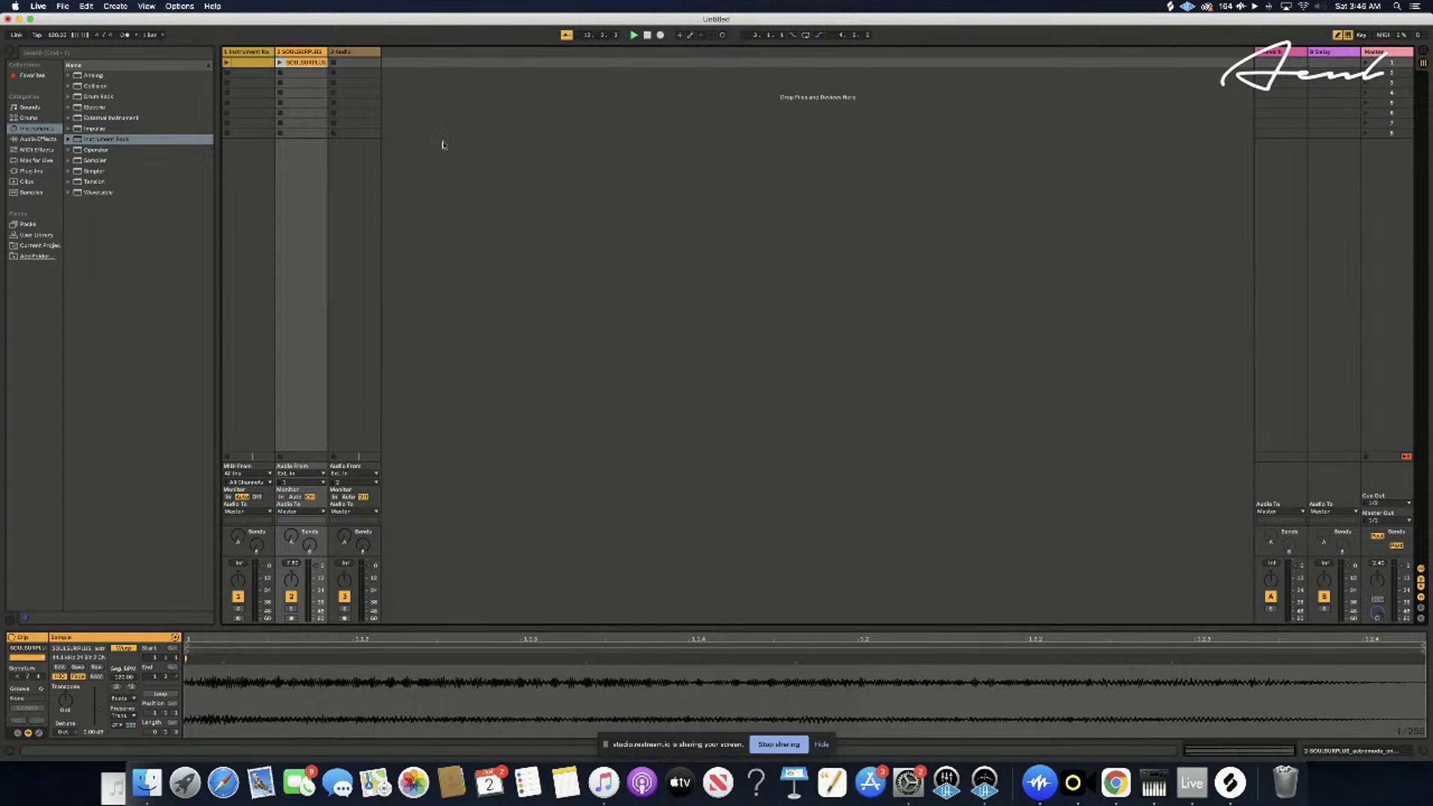
- Try to place a Drum Rack on the SOULSURPLUS track and the empty audio track
left_click(100, 97)
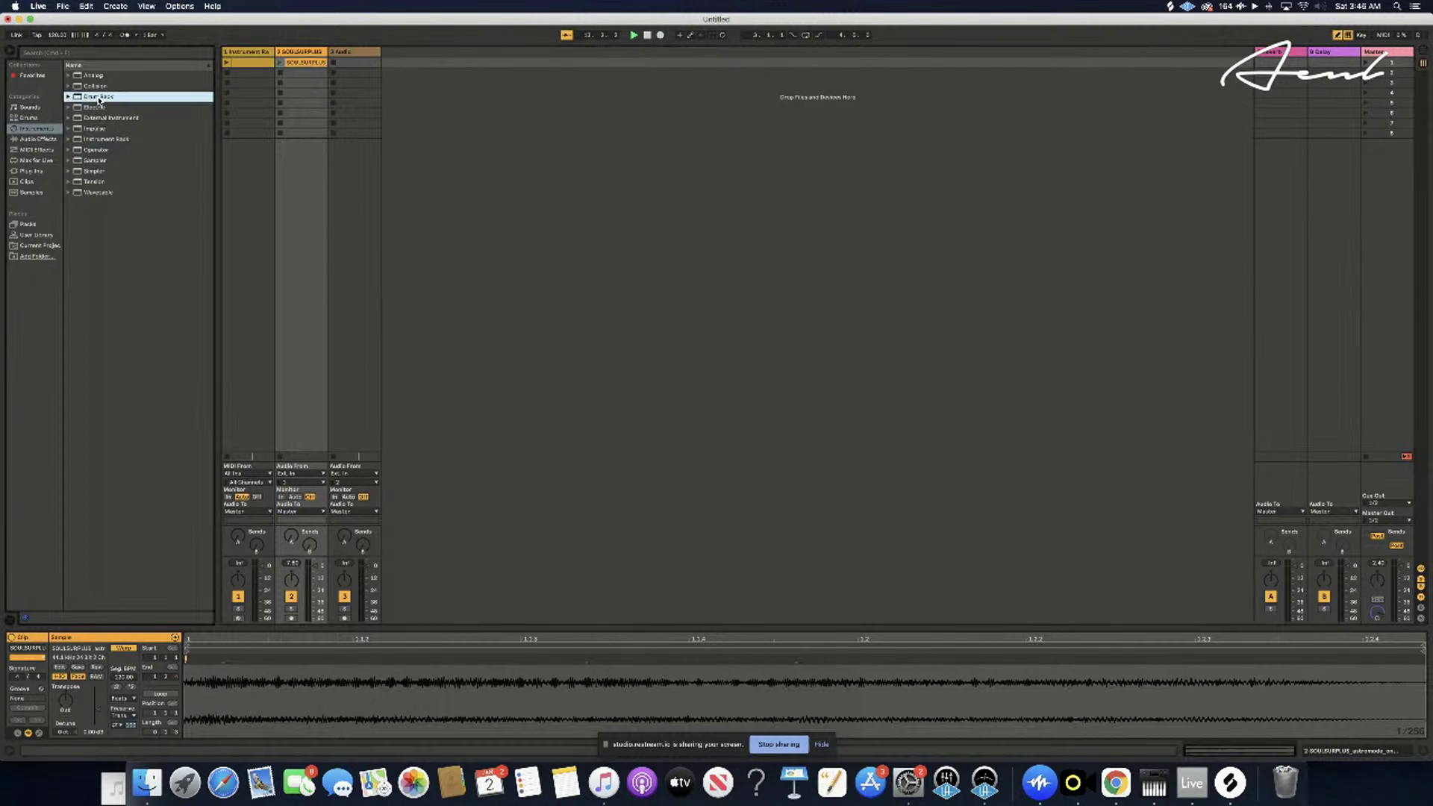
left_click_drag(82, 102, 299, 68)
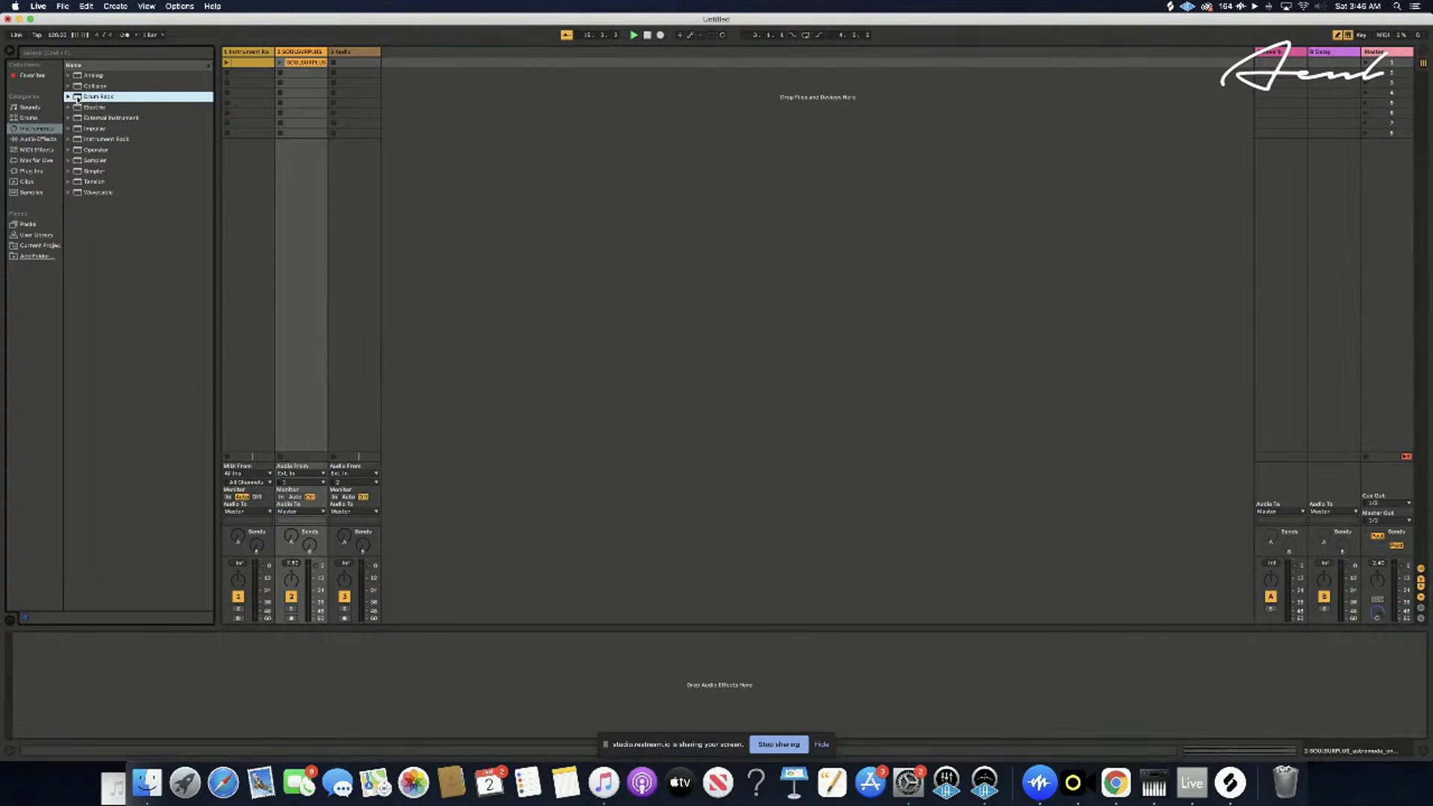
left_click(365, 63)
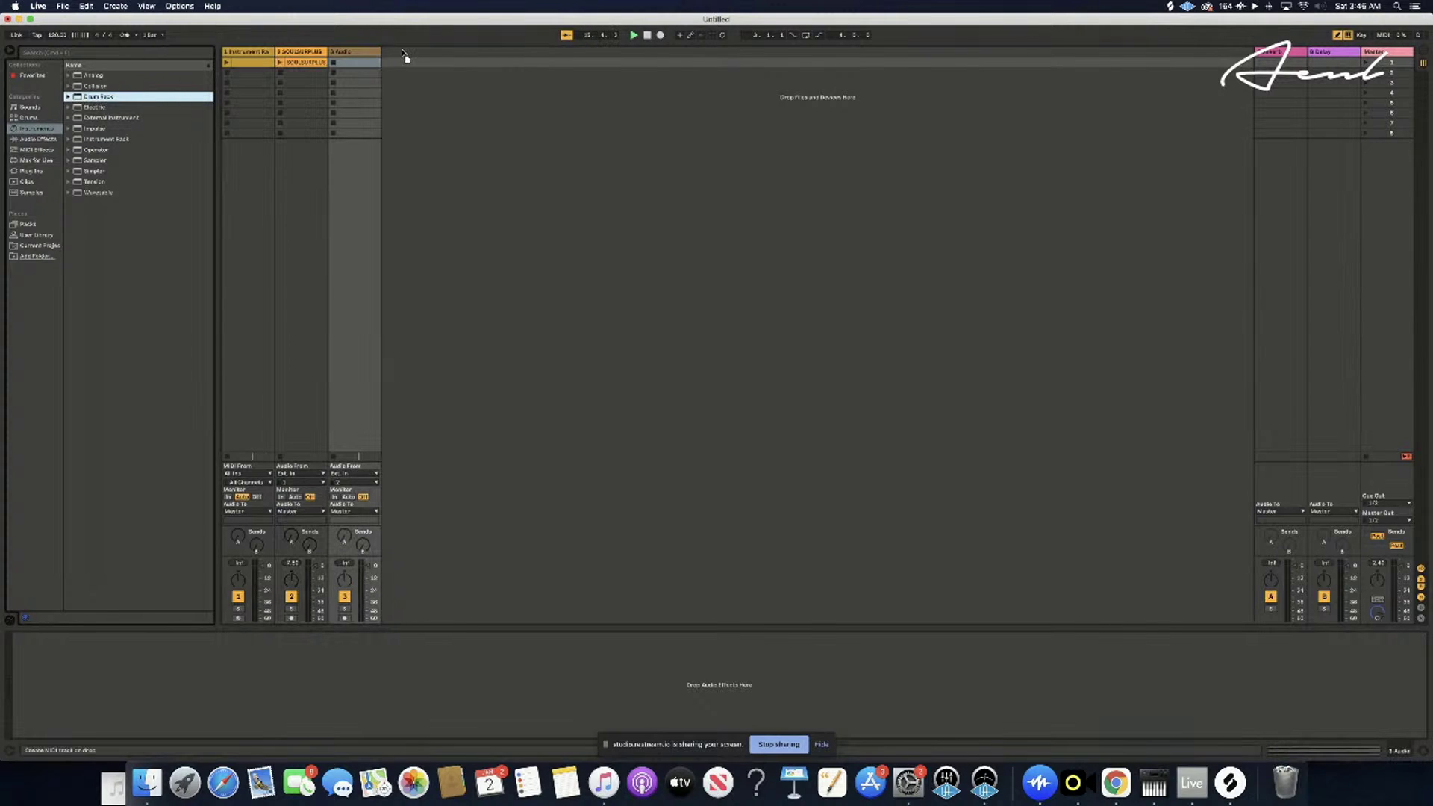
left_click(349, 52)
left_click_drag(88, 97, 349, 74)
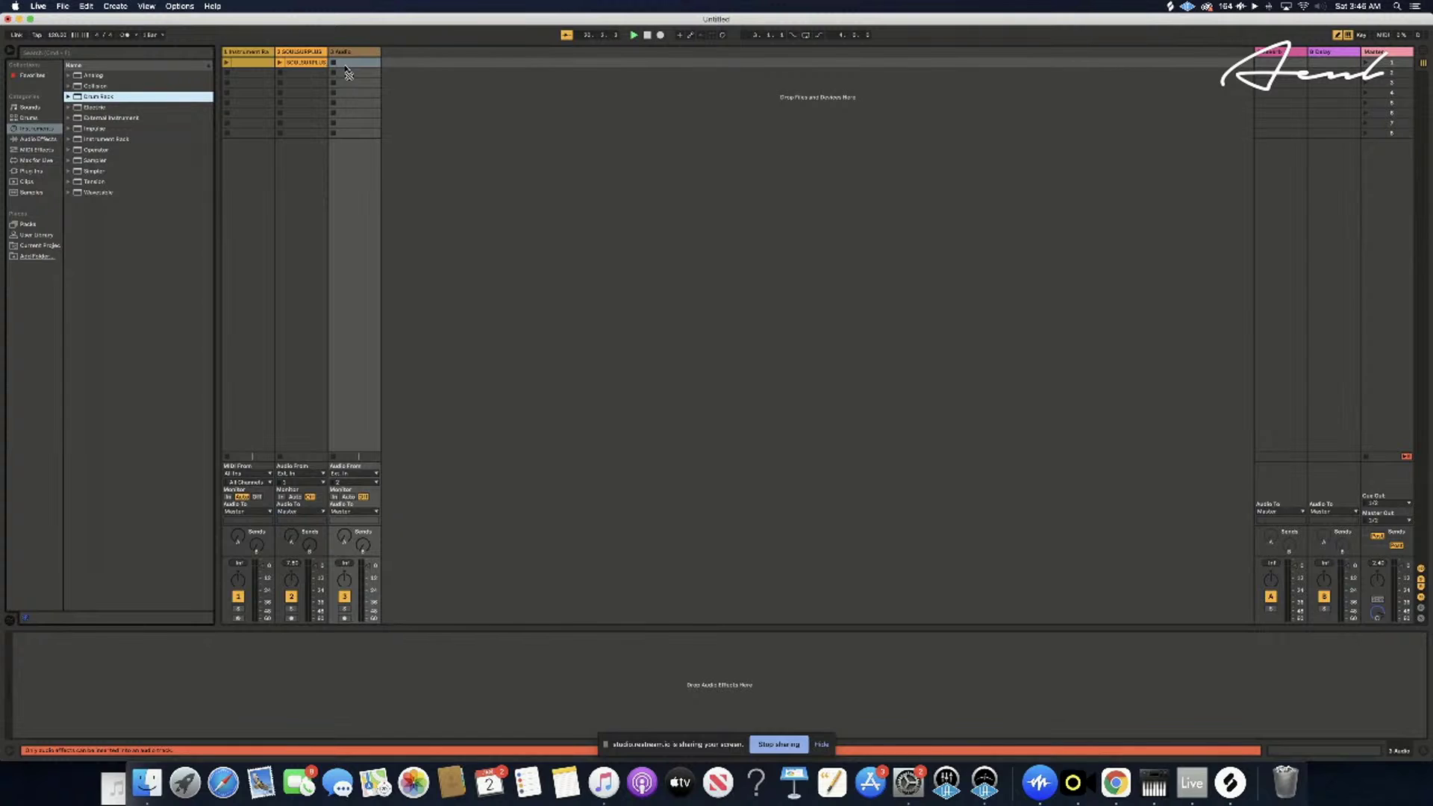
left_click_drag(346, 71, 132, 101)
- Insert a new MIDI track after the audio tracks and load a Drum Rack onto it
right_click(396, 82)
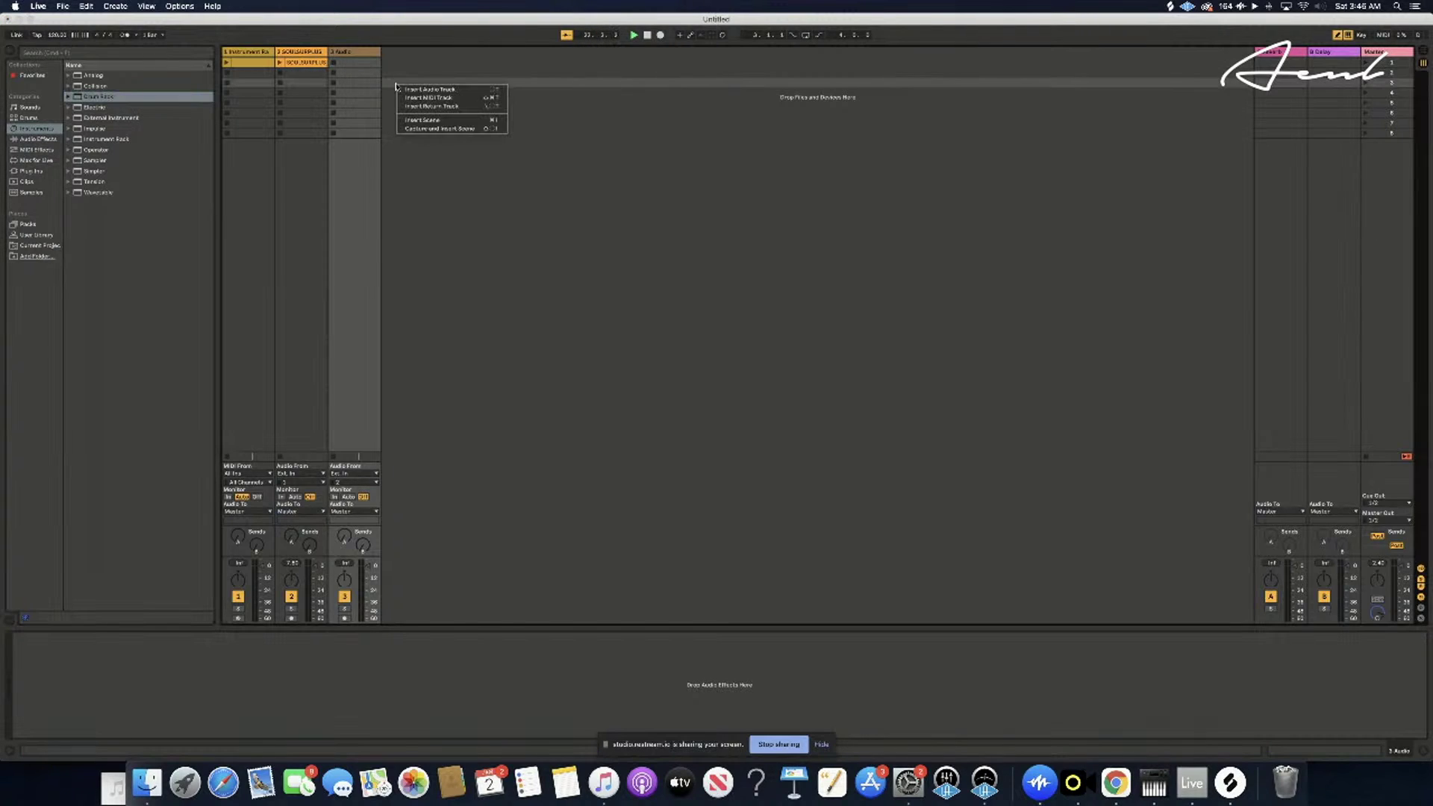
left_click(438, 99)
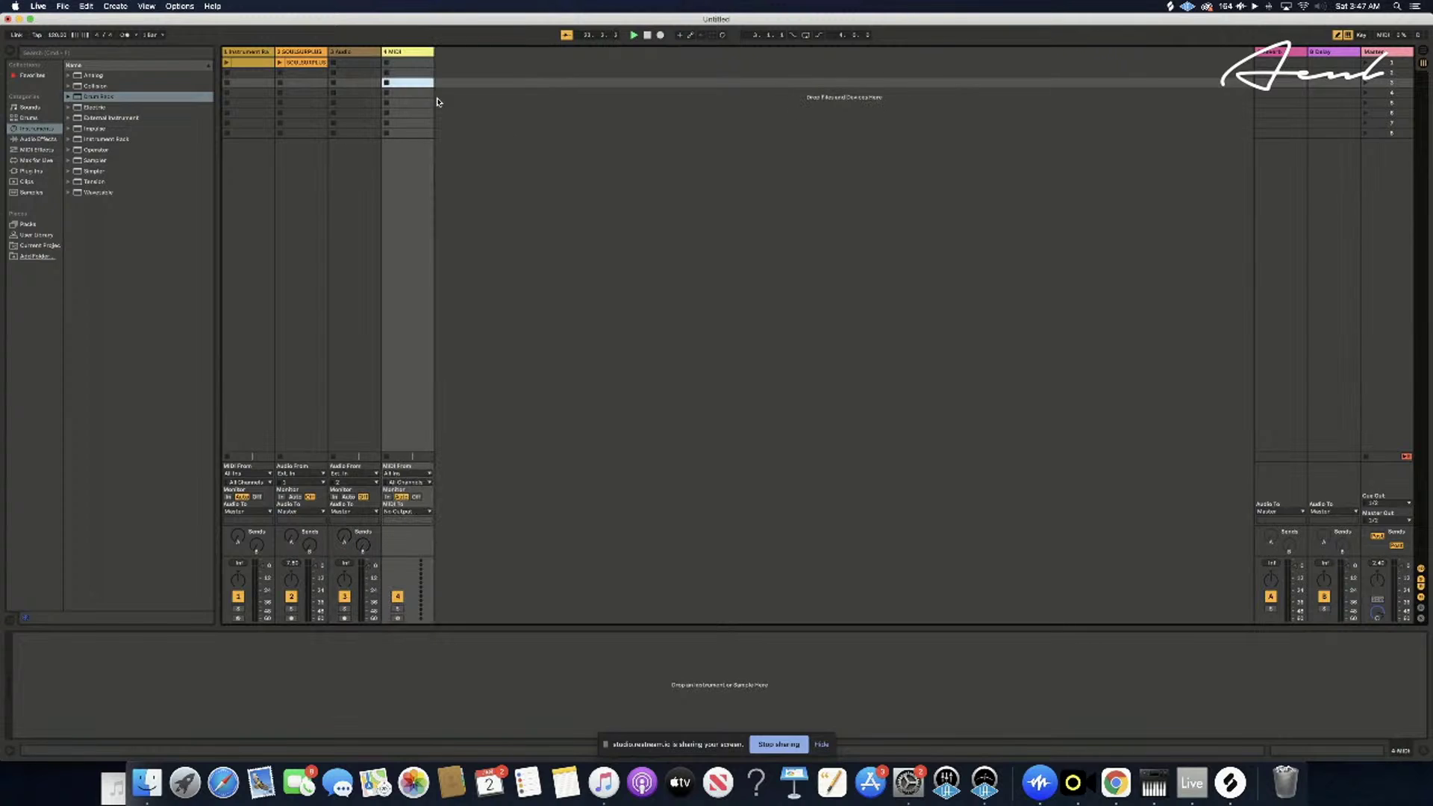
left_click_drag(156, 82, 403, 84)
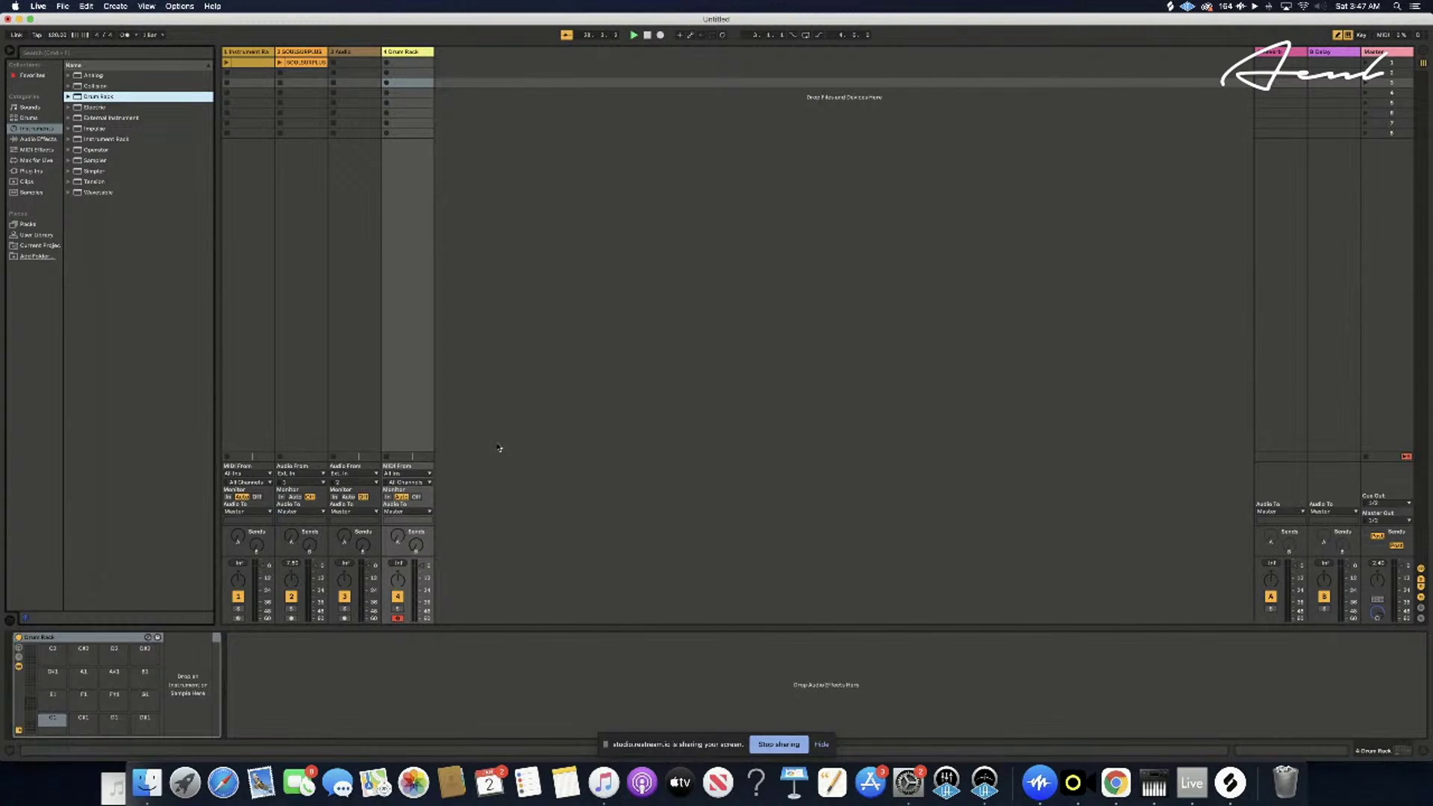
- Switch to Splice and load SOULSURPLUS_astromode_one_shot_Synth_Dadd9.wav onto the selected Drum Rack pad in Live
left_click(1117, 785)
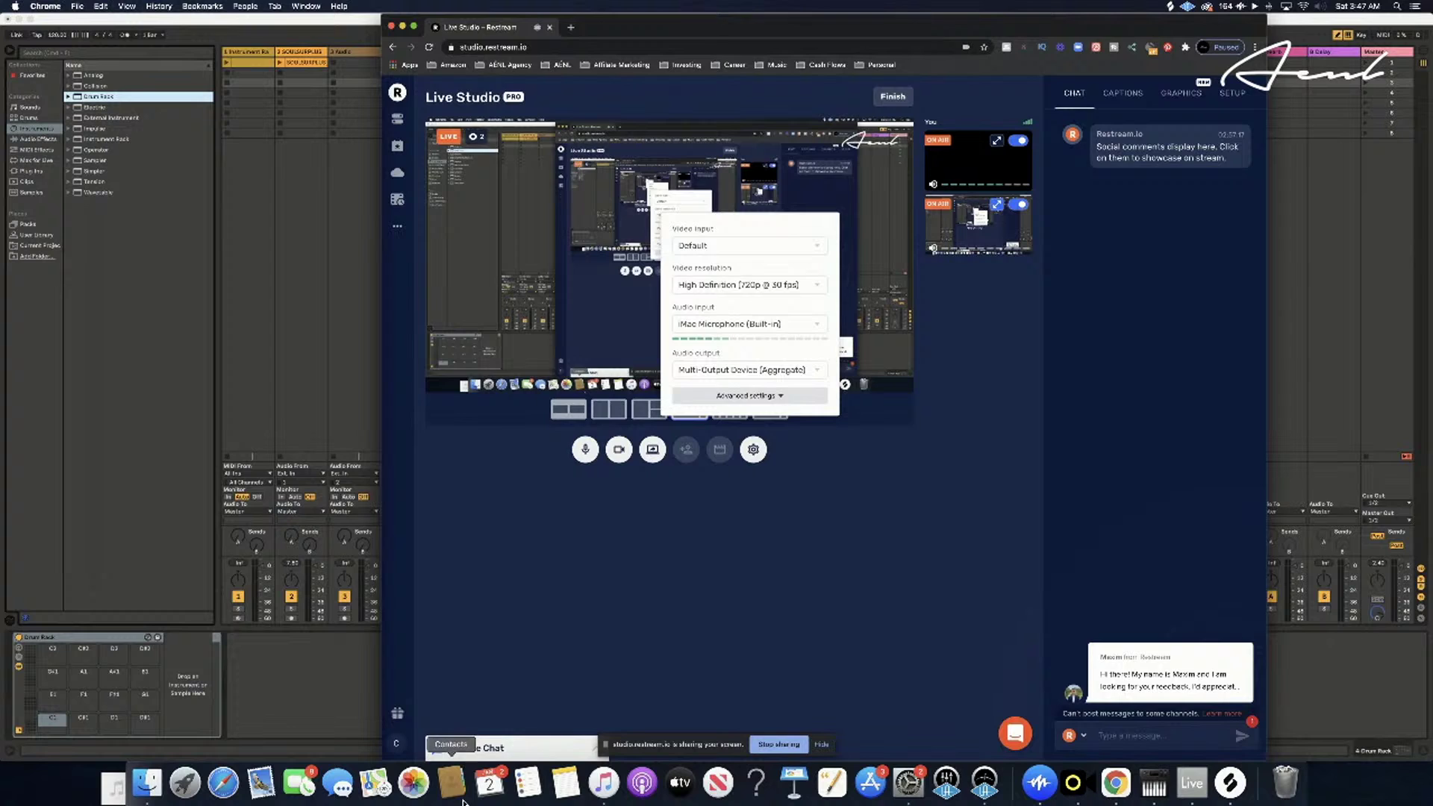
left_click(327, 700)
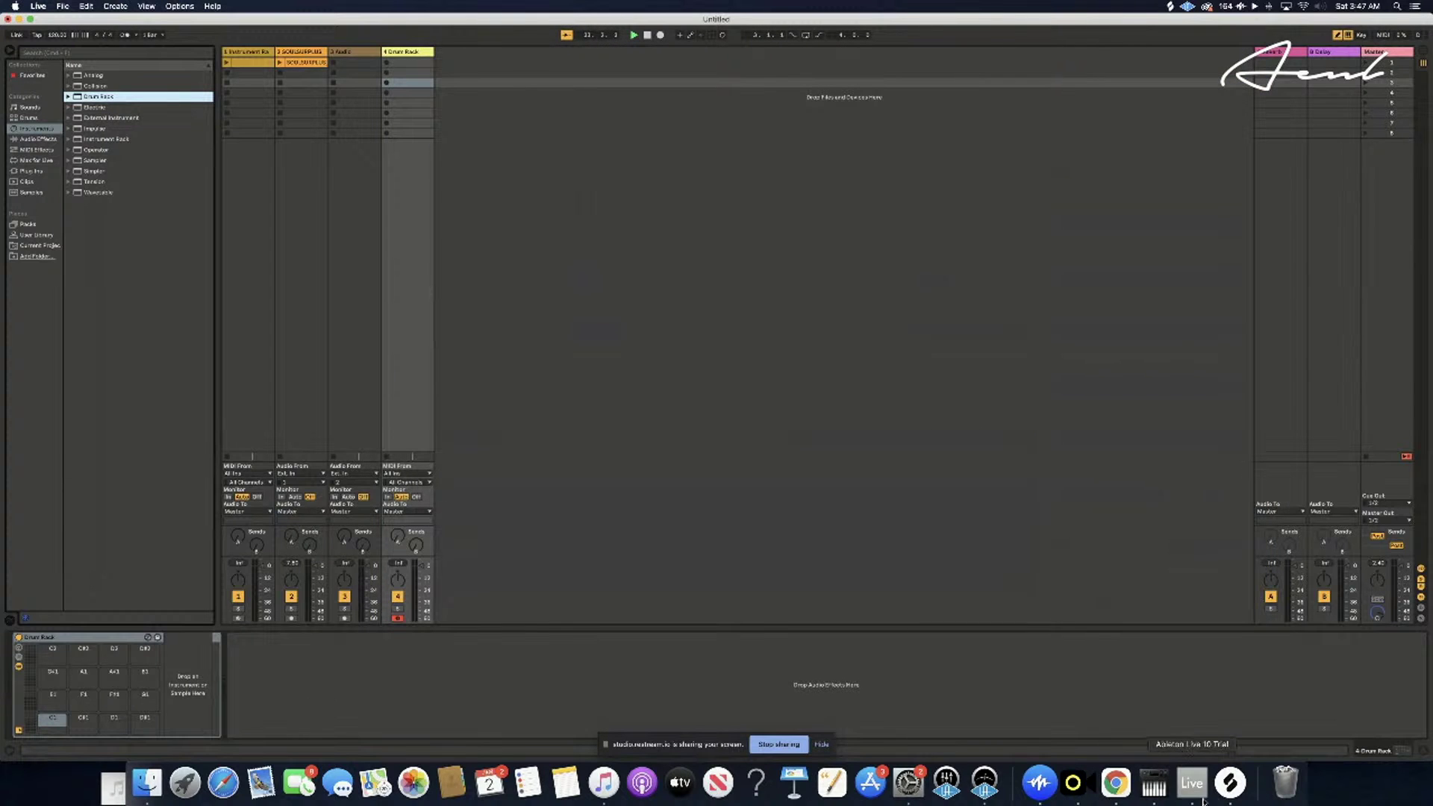
left_click(1230, 782)
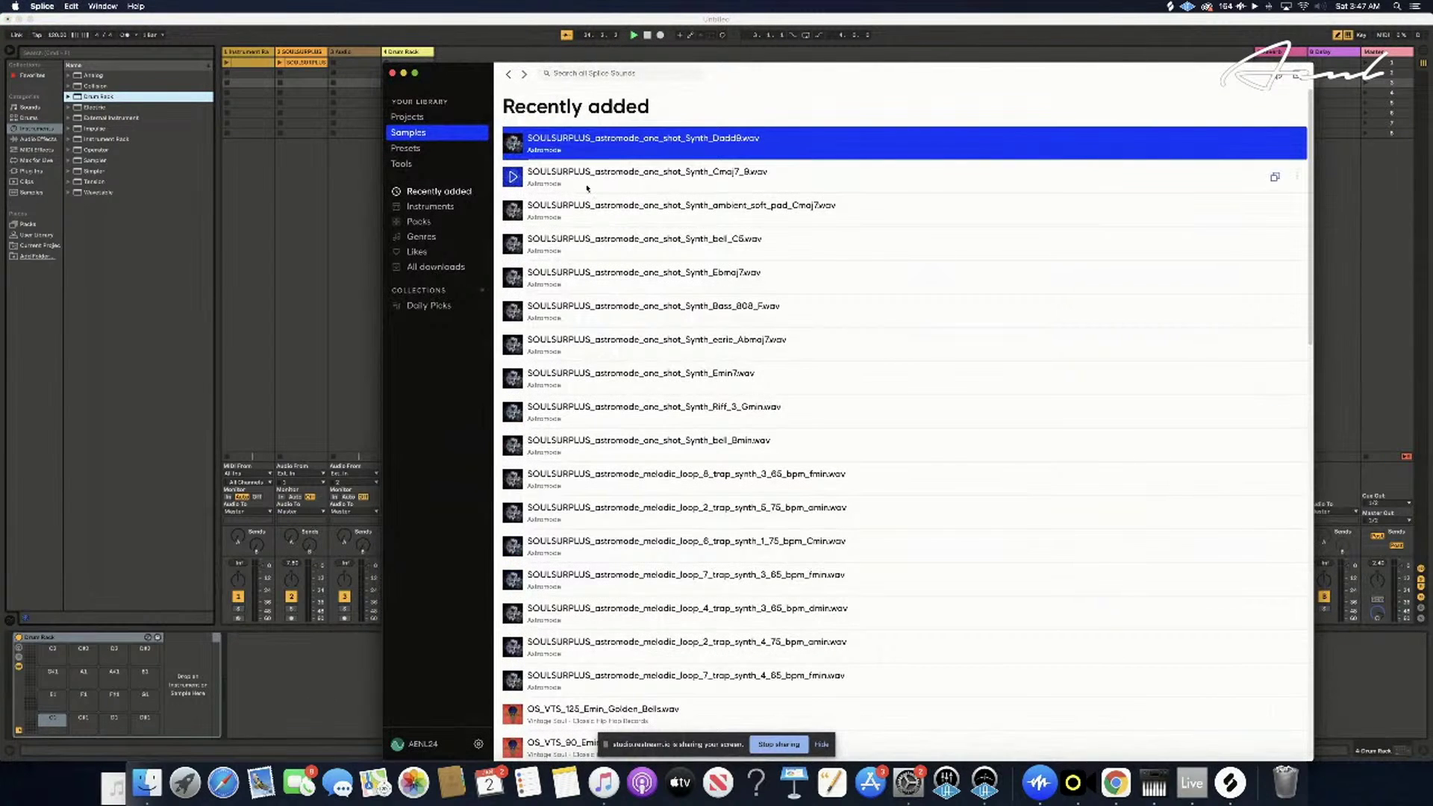
left_click_drag(515, 142, 55, 722)
left_click_drag(54, 722, 51, 718)
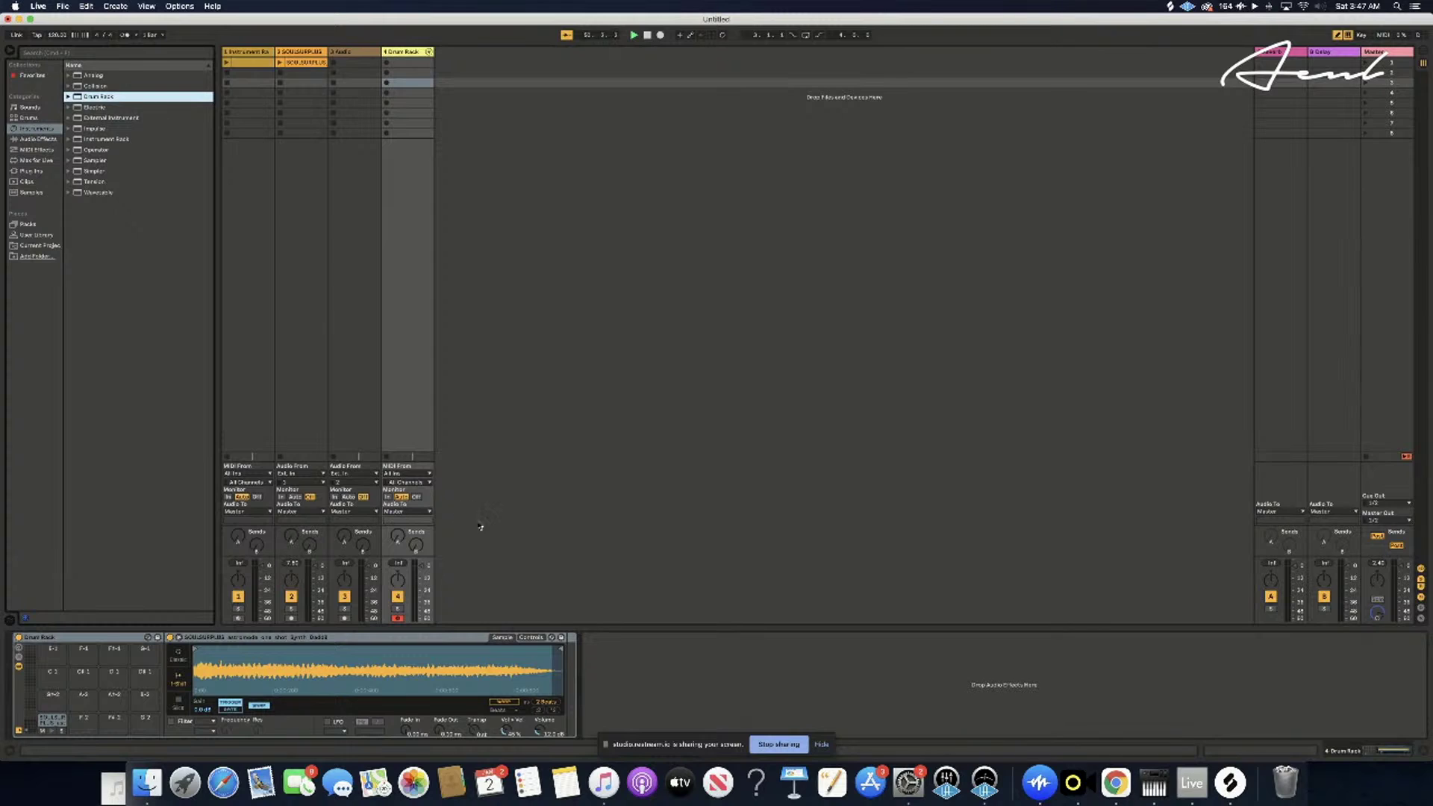
left_click(51, 731)
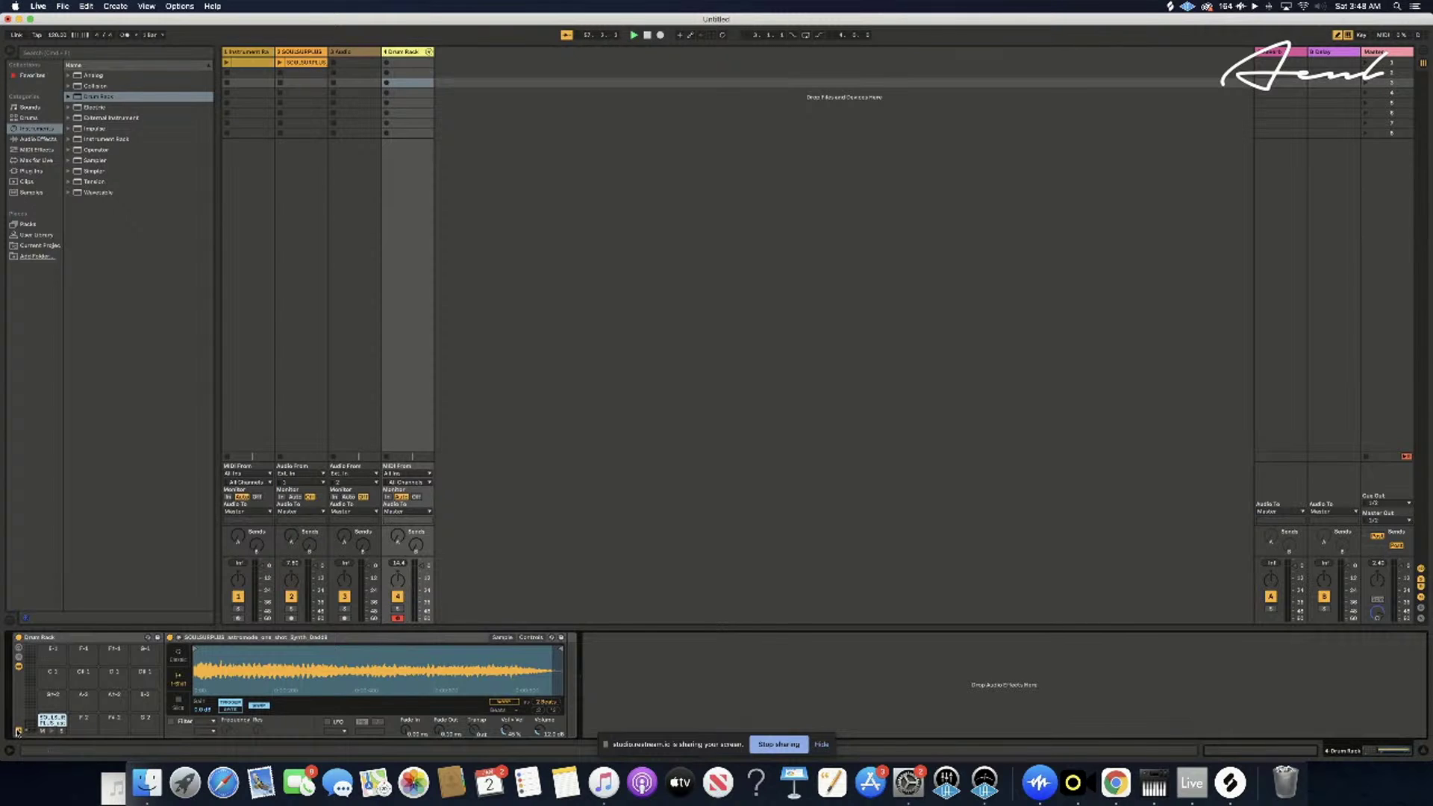
left_click(18, 731)
- Open the SOULSURPLUS audio clip and briefly check the key mapping view
left_click(308, 63)
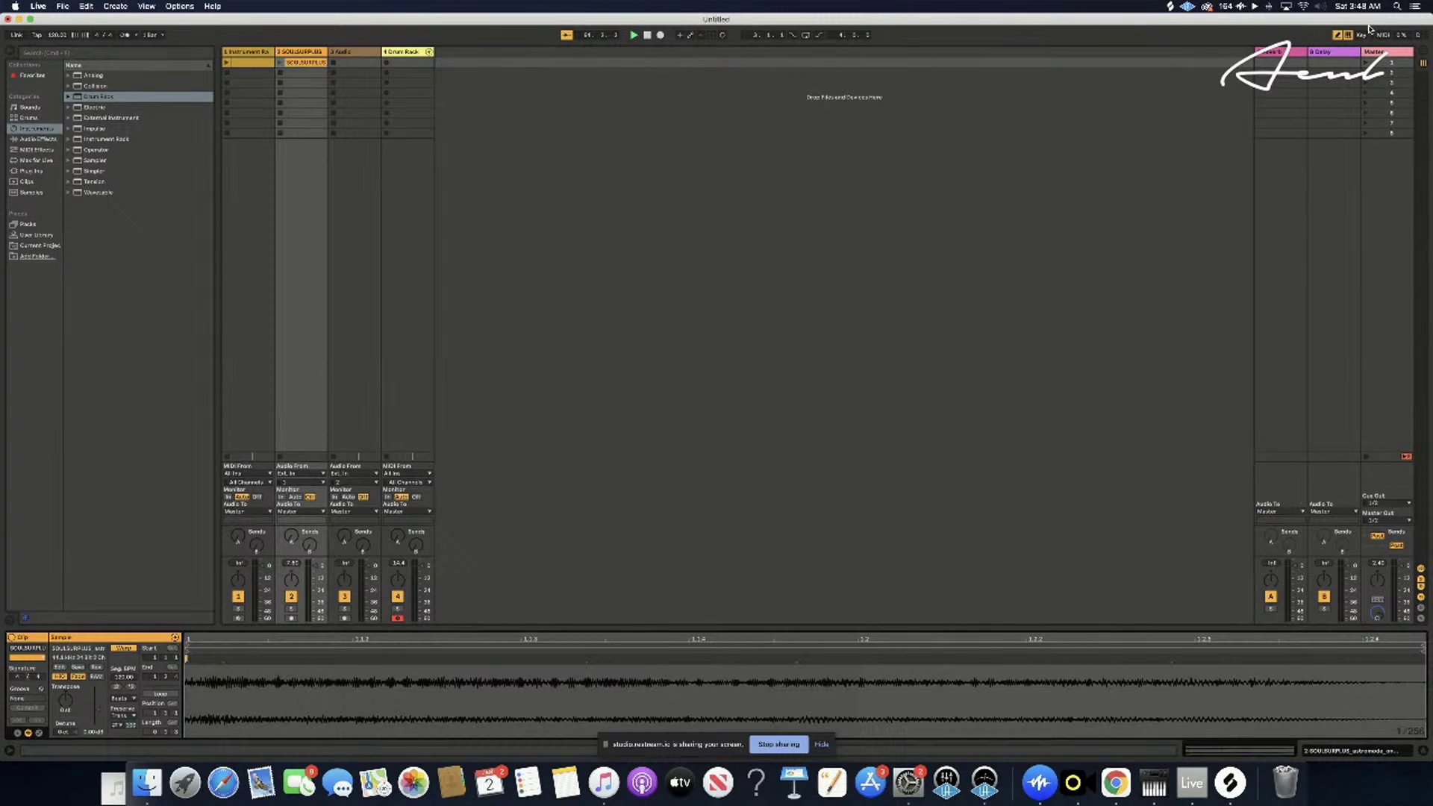
left_click(1362, 35)
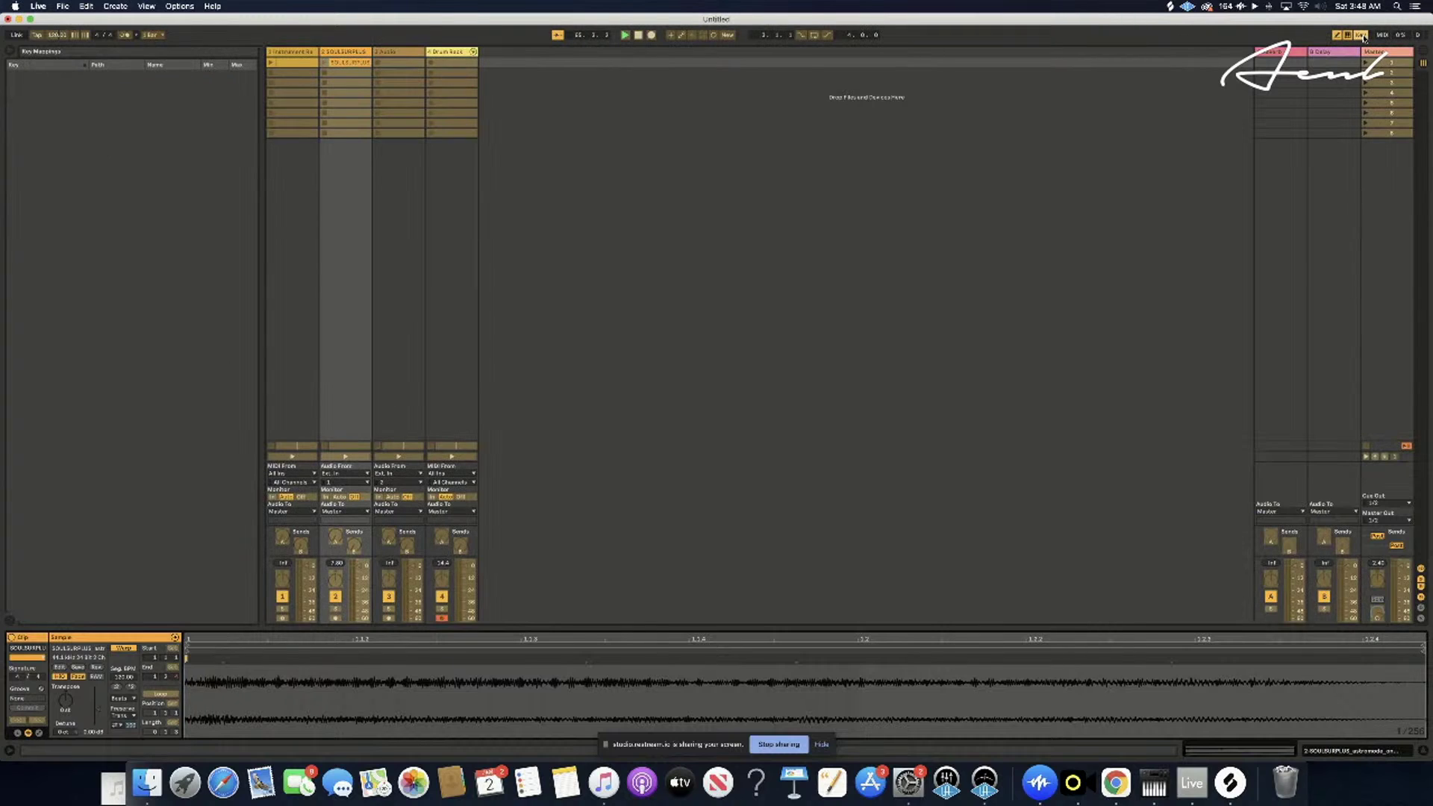
left_click(1361, 35)
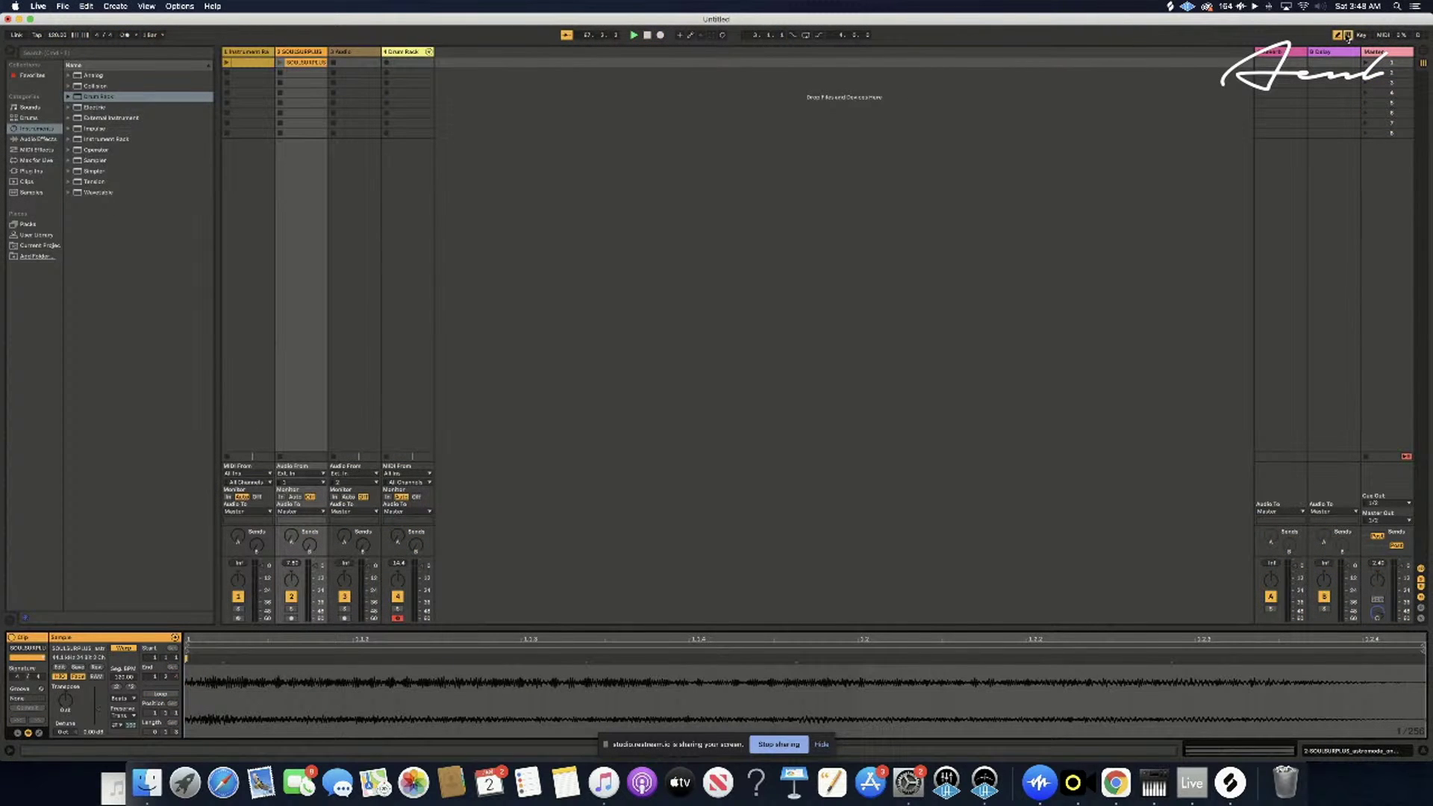
left_click(1338, 35)
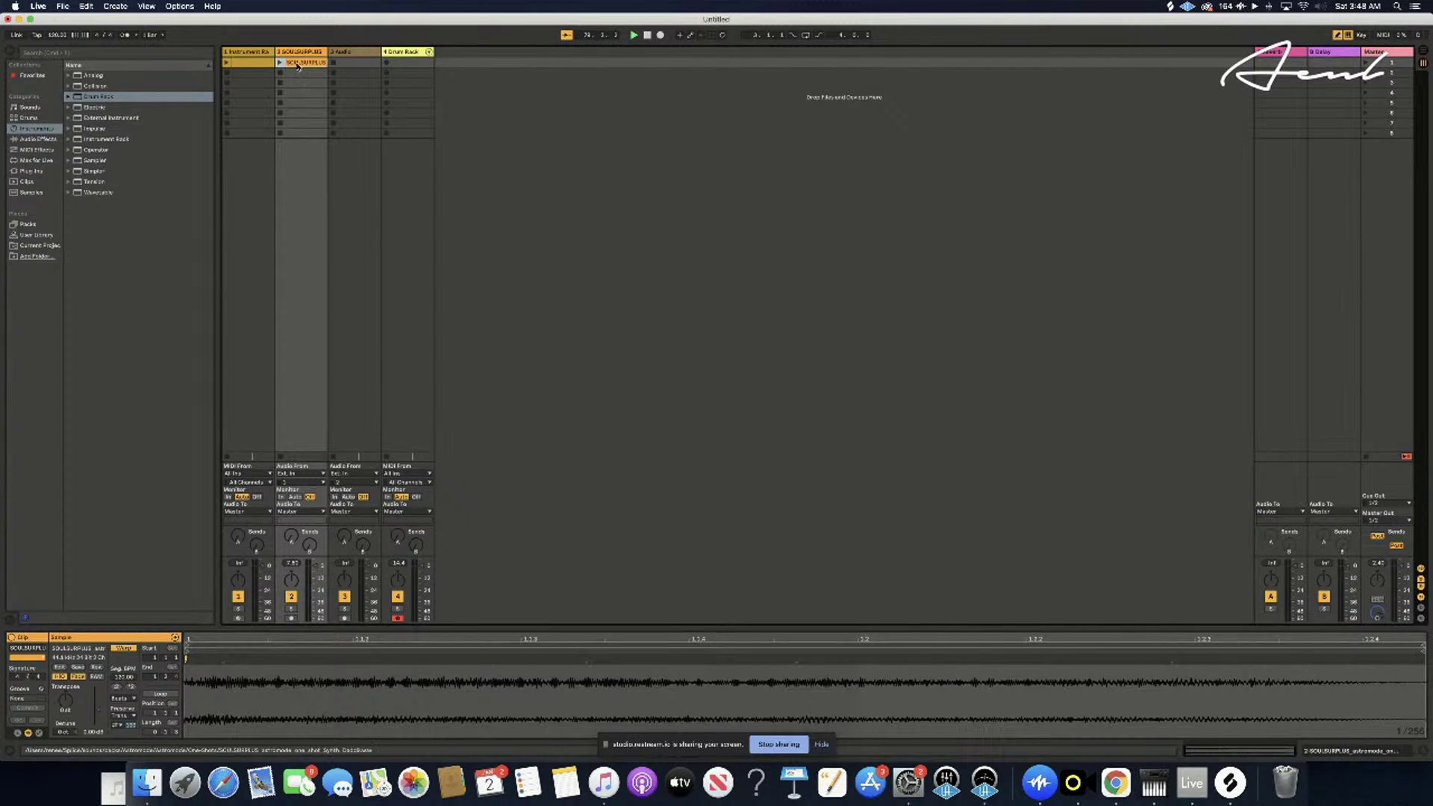
- Convert the SOULSURPLUS clip's drums to a new MIDI track and audition the kick pad in its Drum Rack
right_click(302, 67)
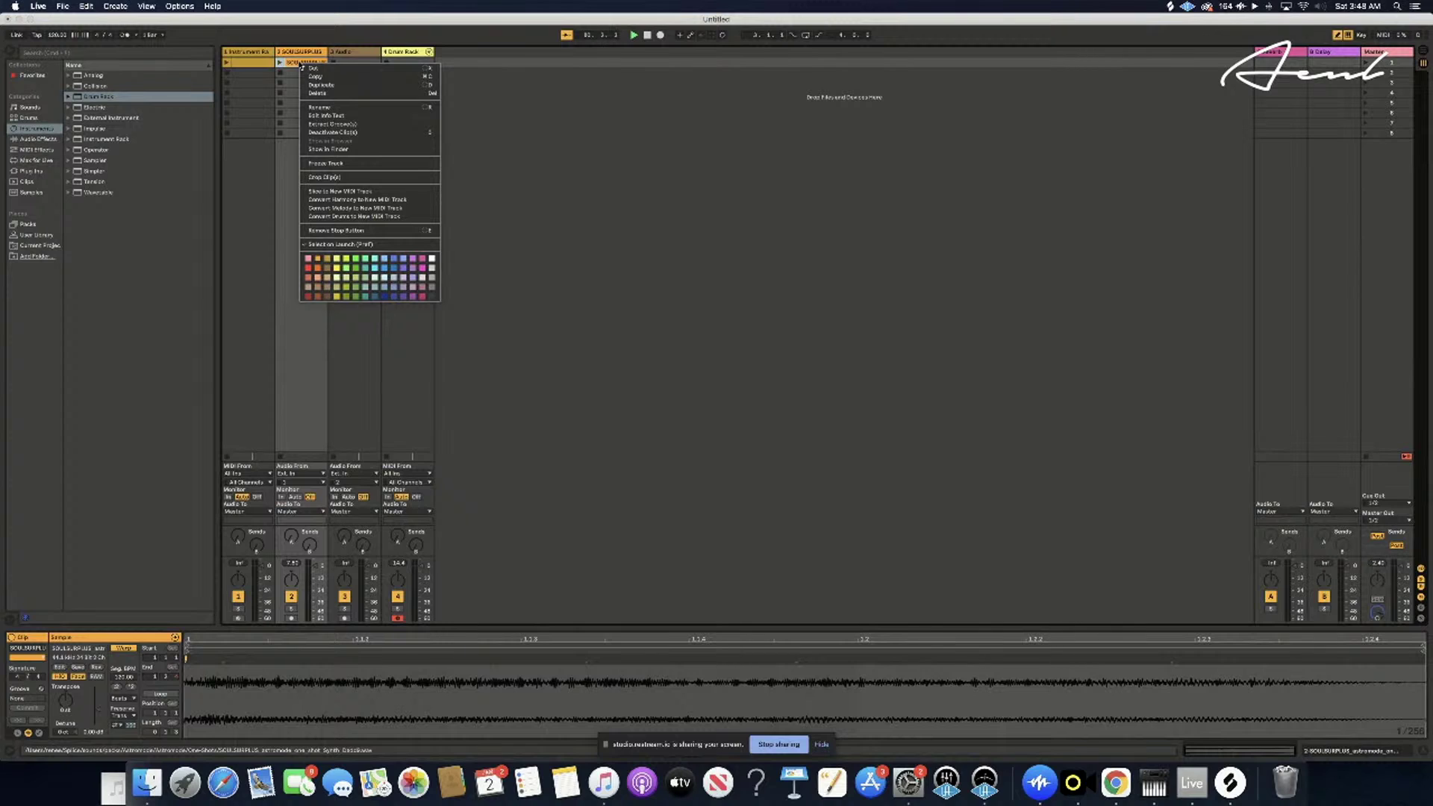
left_click(354, 216)
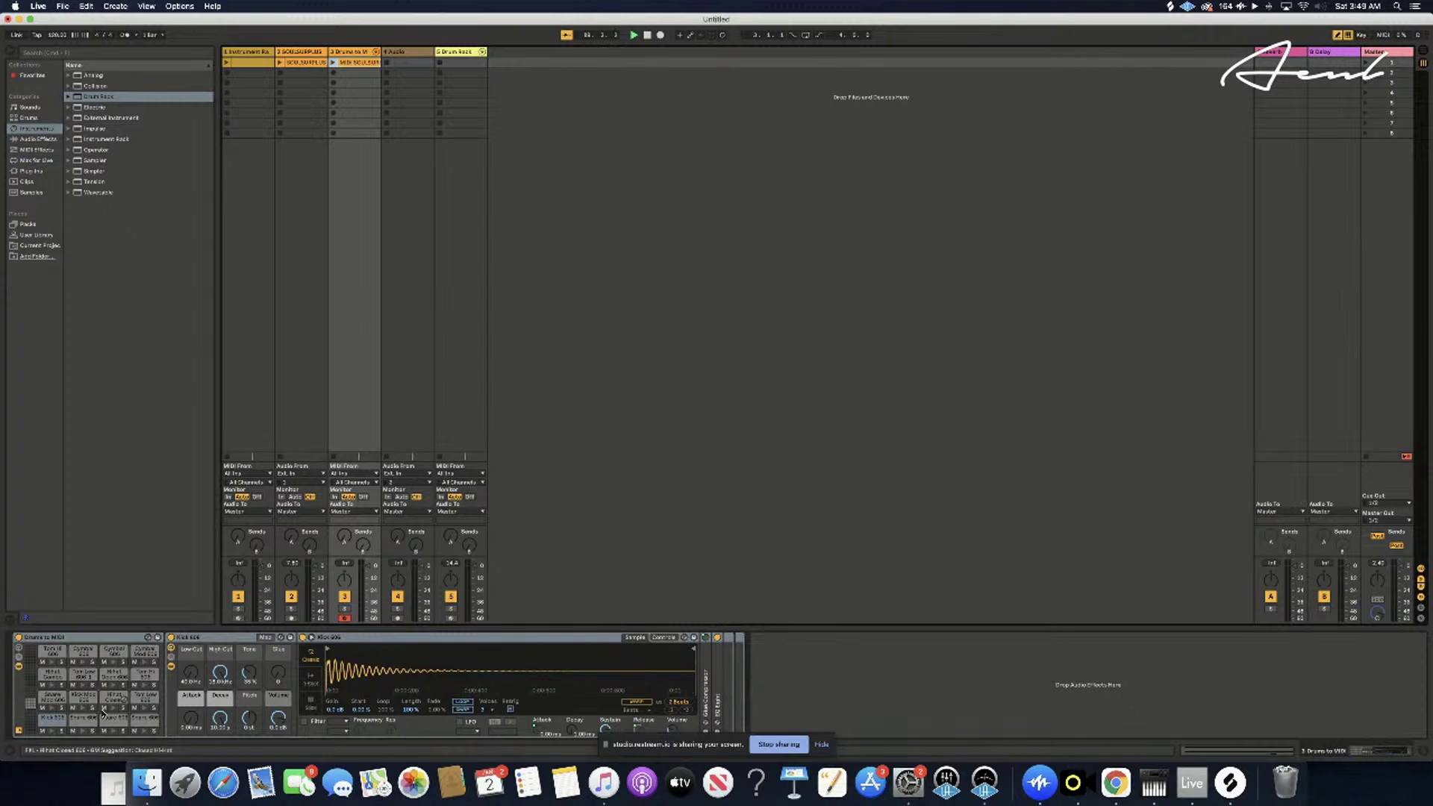
double_click(55, 640)
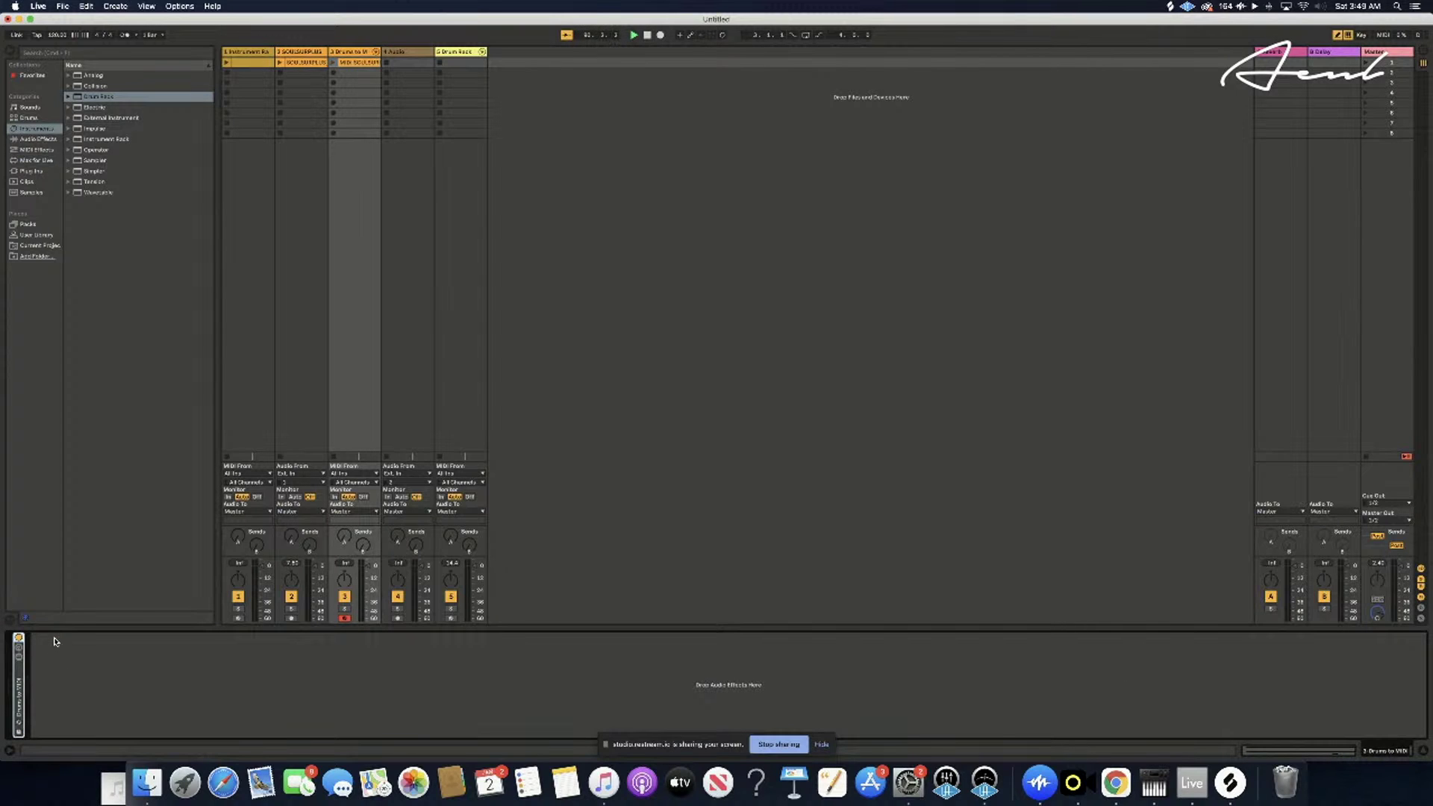
double_click(21, 692)
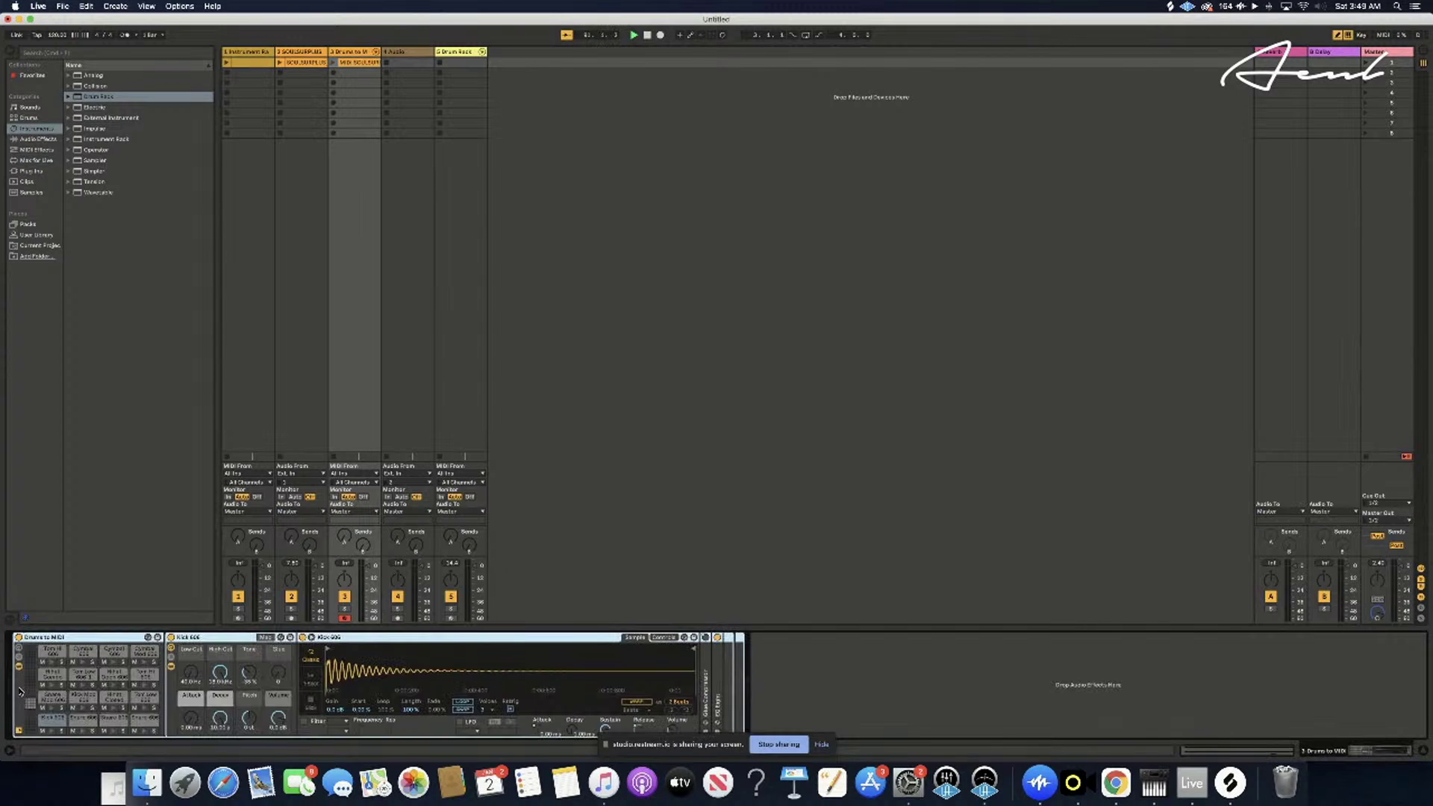
left_click(54, 719)
left_click(53, 718)
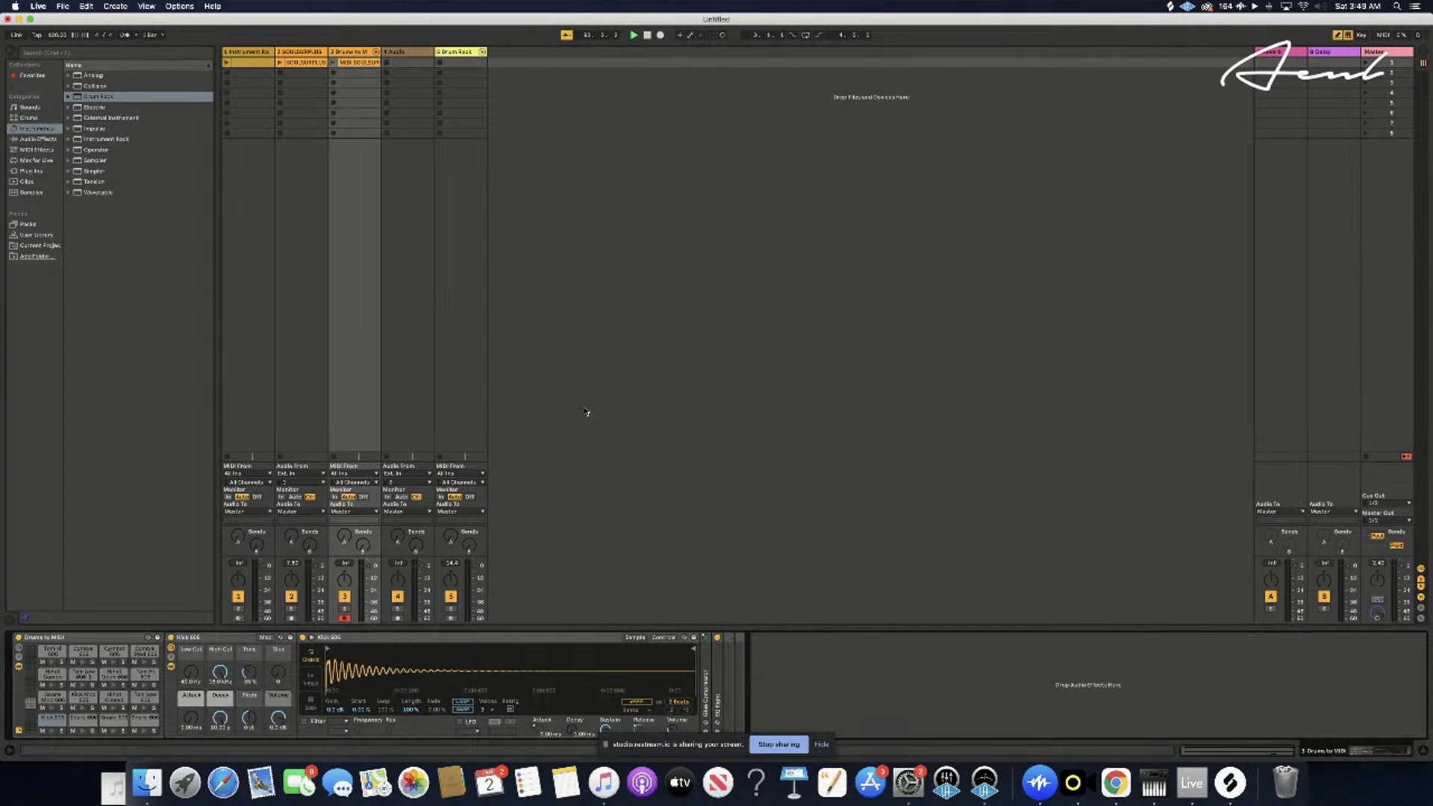
- Play and delete the converted drum MIDI clip, and reopen the SOULSURPLUS audio clip
left_click(362, 63)
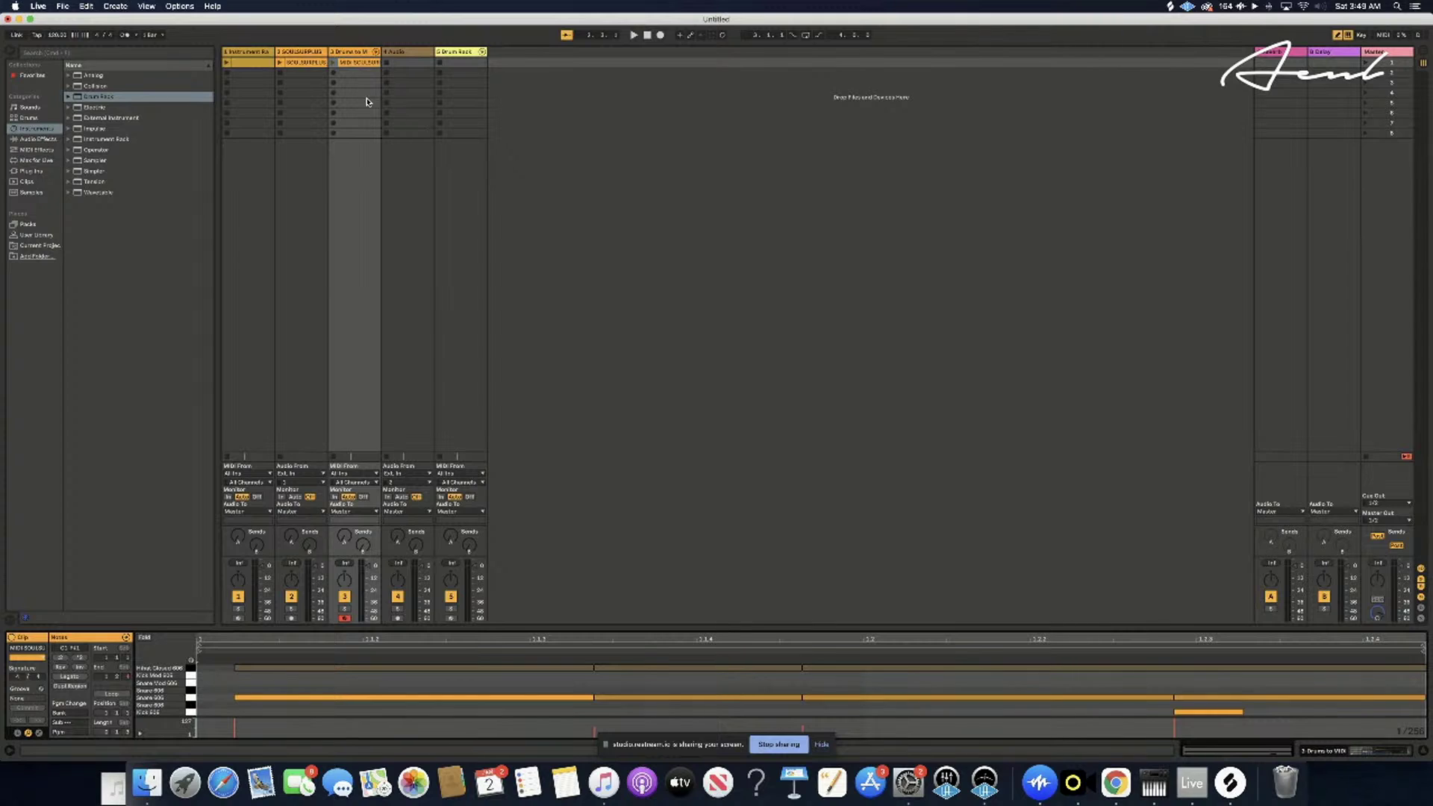
left_click(333, 61)
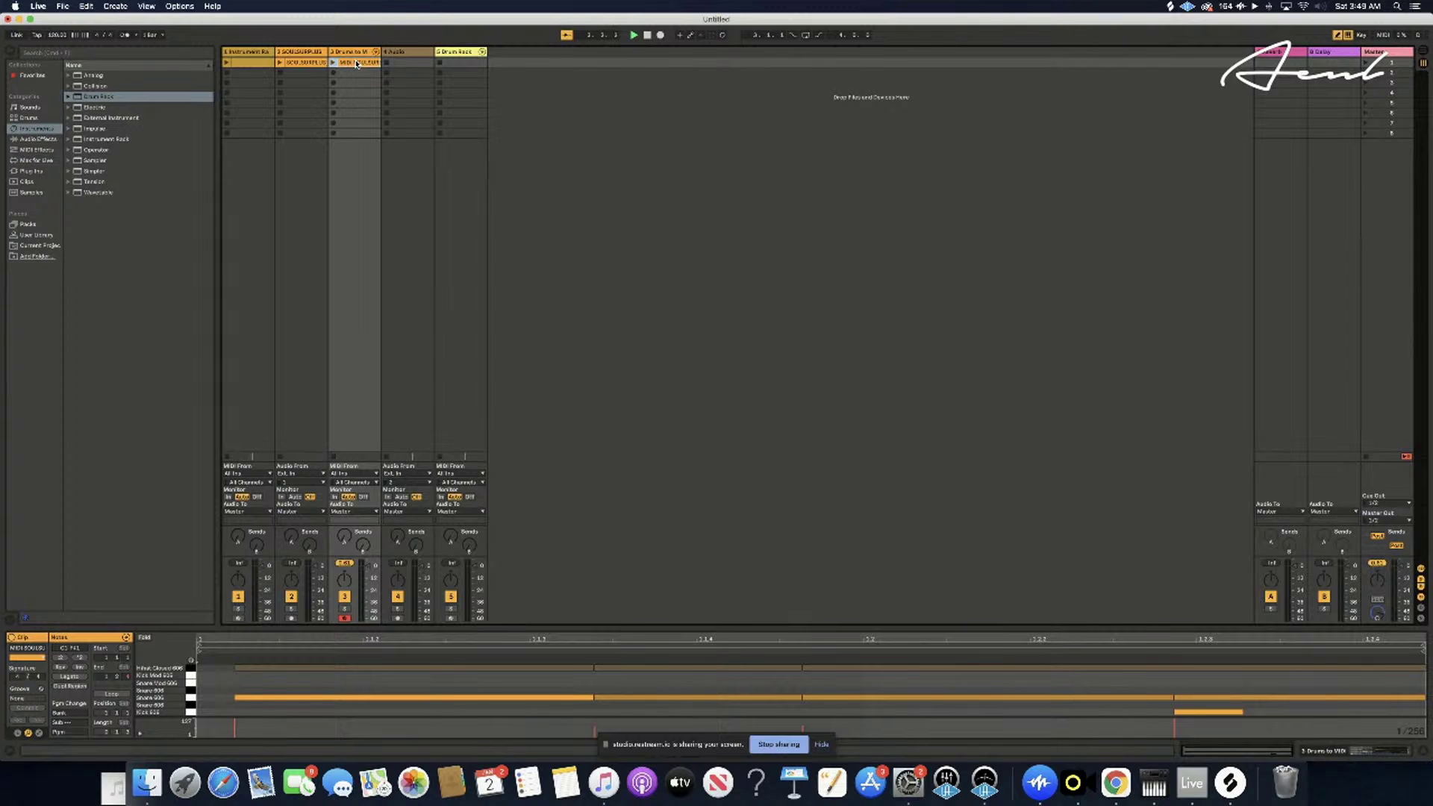
right_click(357, 64)
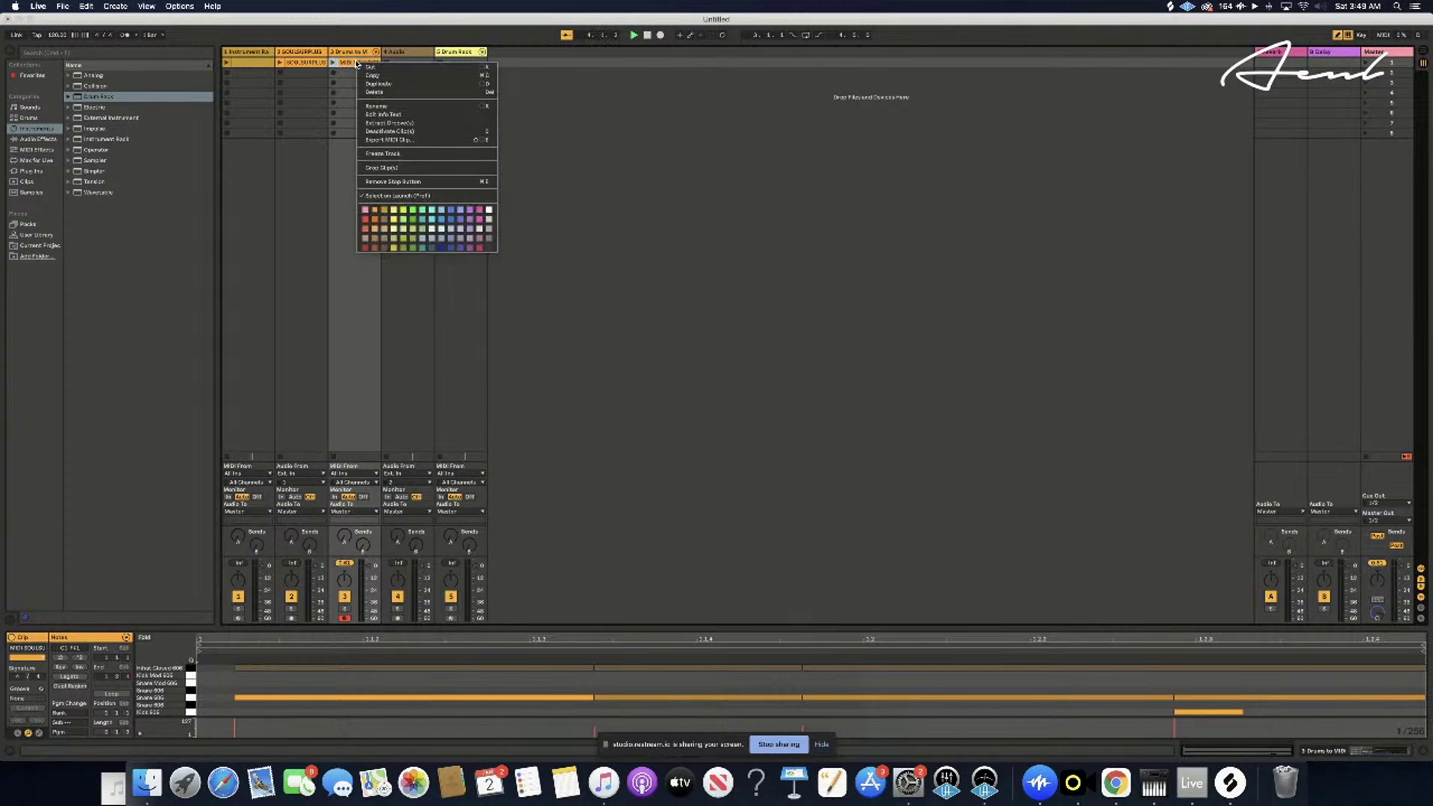
left_click(388, 91)
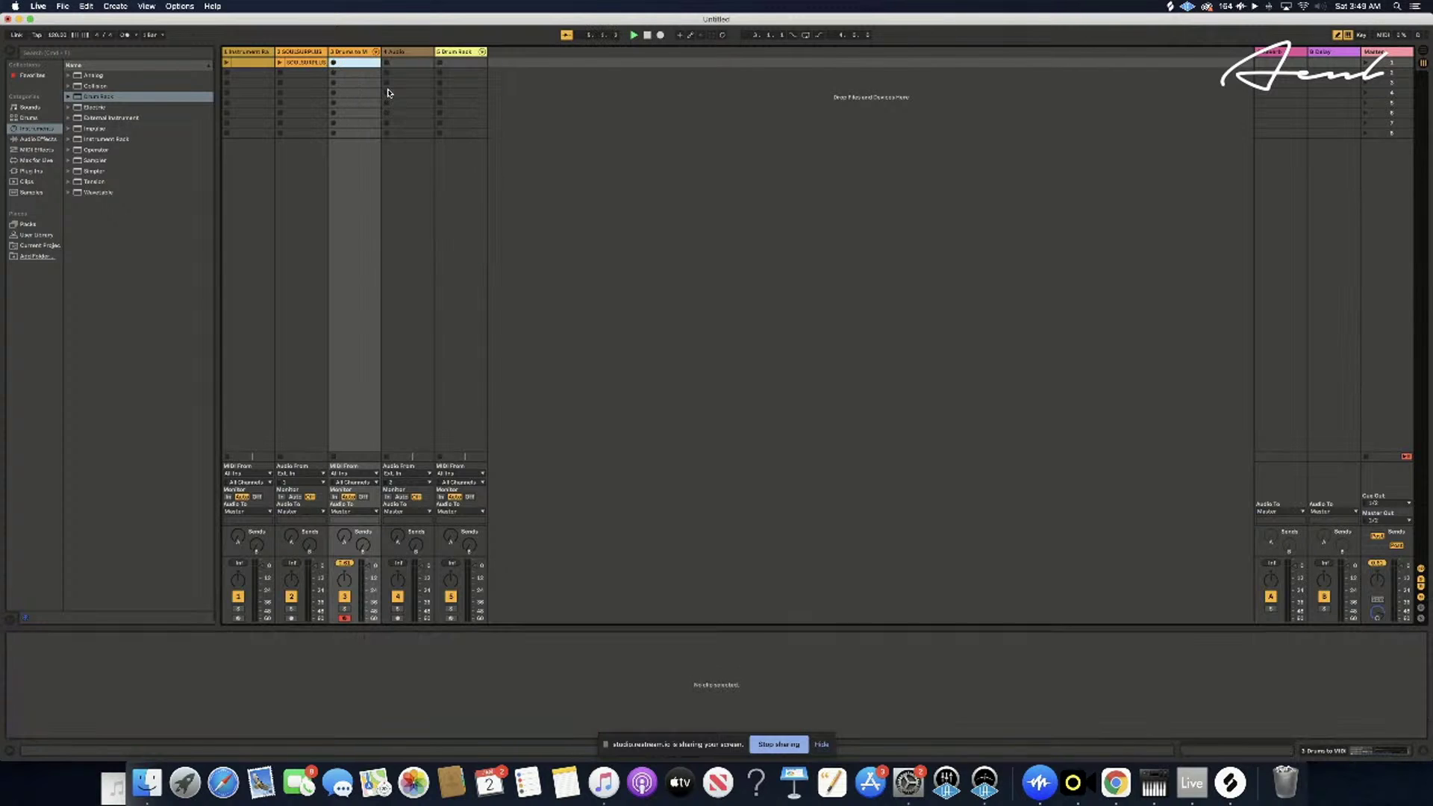
left_click(310, 64)
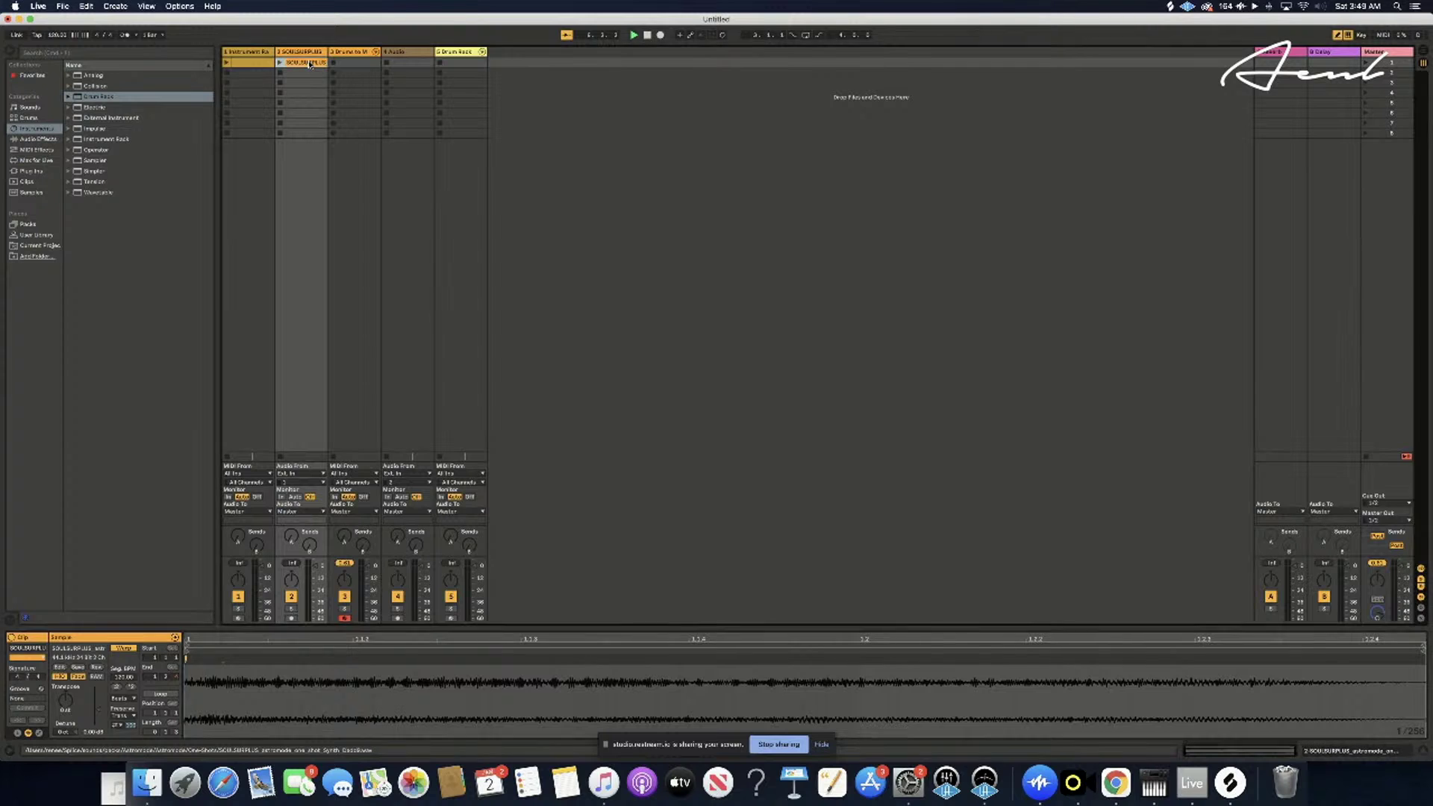
- Slice the SOULSURPLUS audio clip to a new MIDI track at its transients, using the built-in slicing preset
right_click(310, 64)
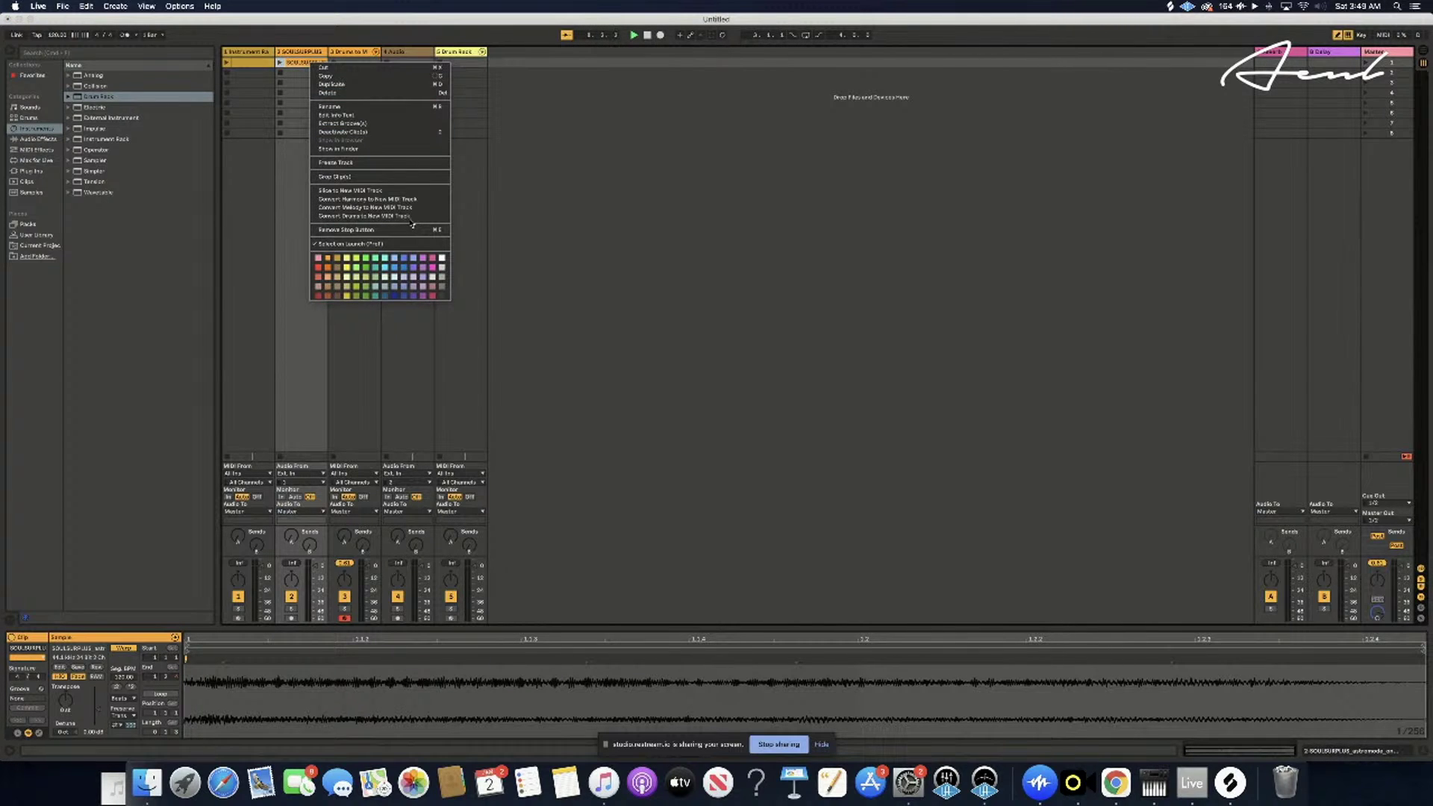
left_click(361, 191)
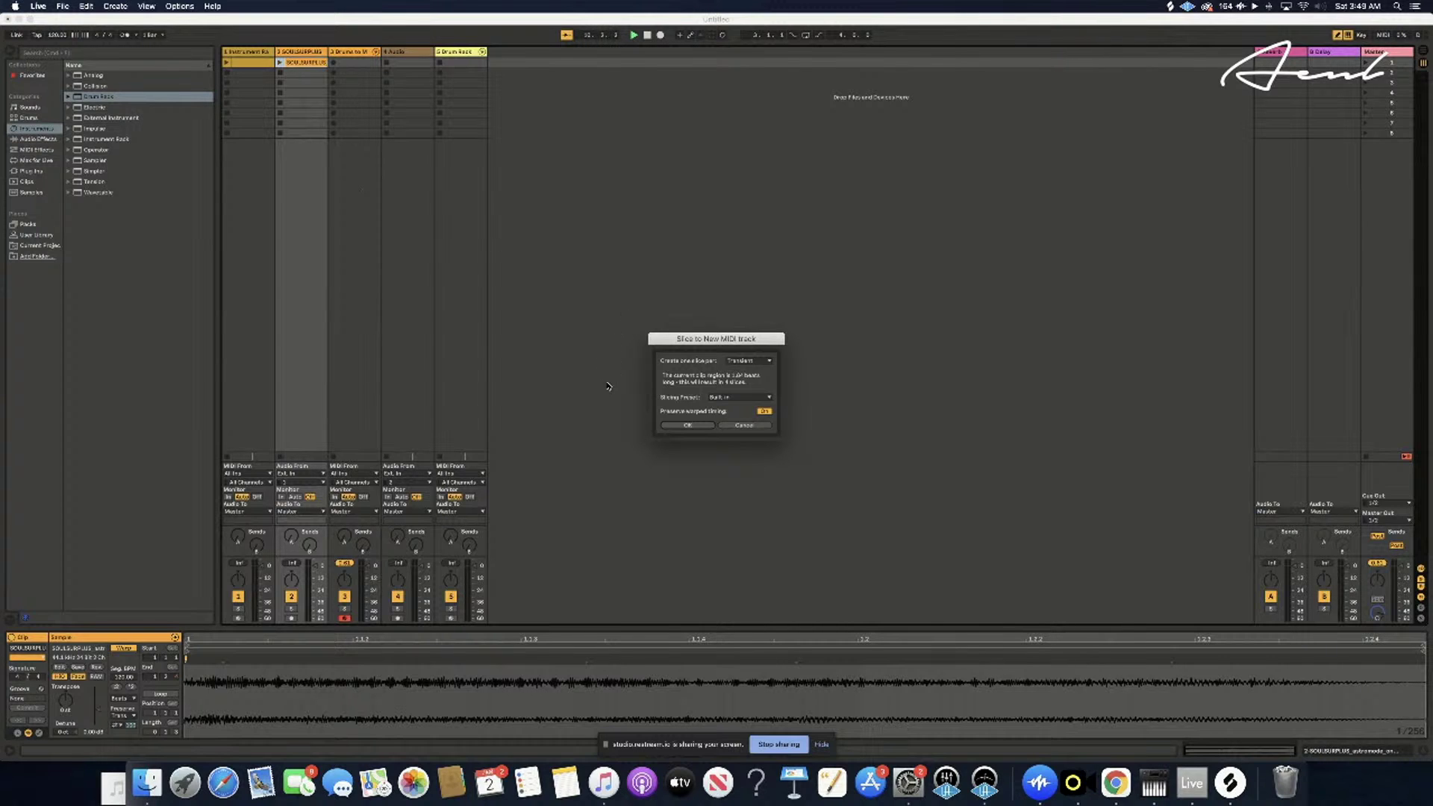
left_click(681, 425)
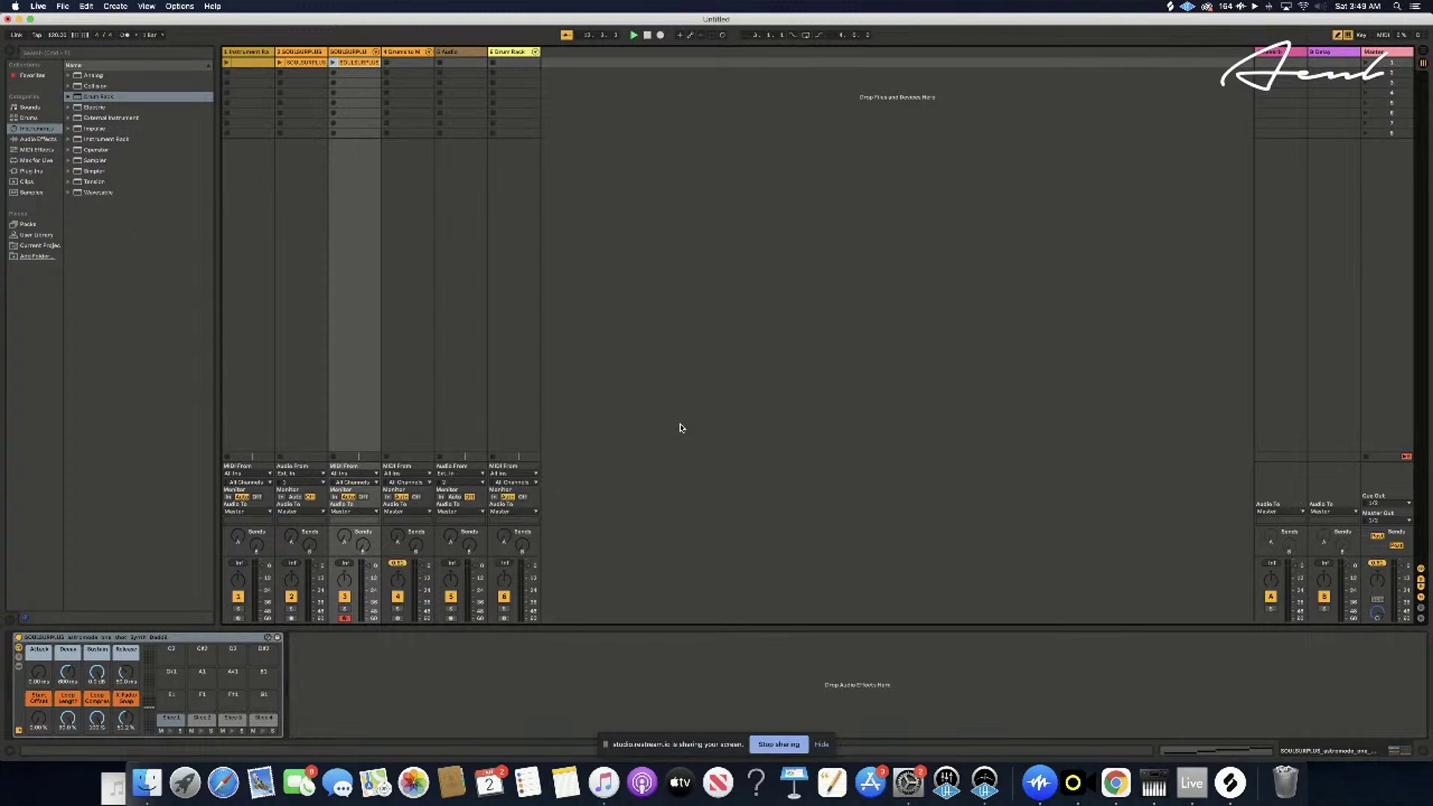
- Open the Slice 1 pad's sample, extend its start back to the beginning of the waveform, and audition the pad
left_click(170, 731)
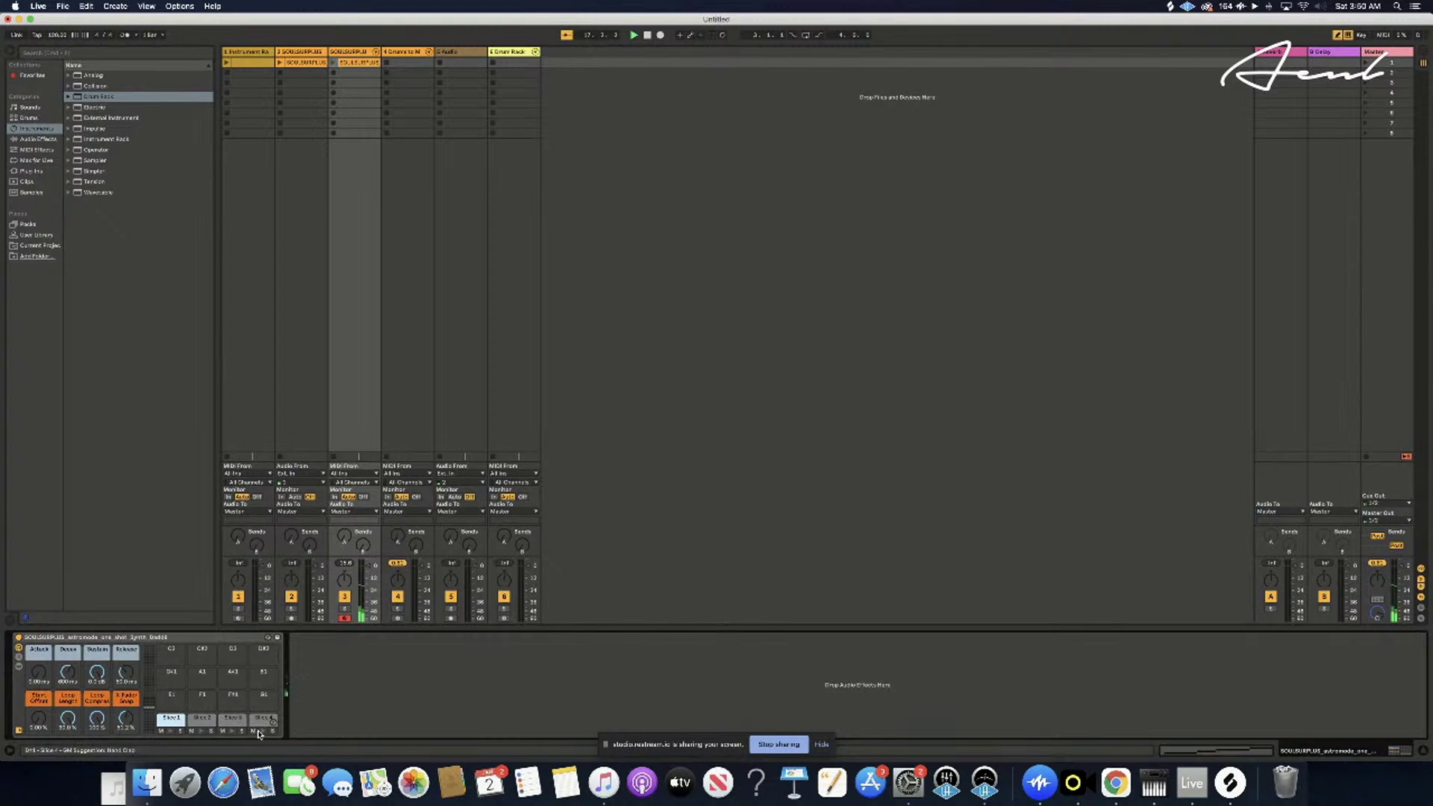
left_click(171, 721)
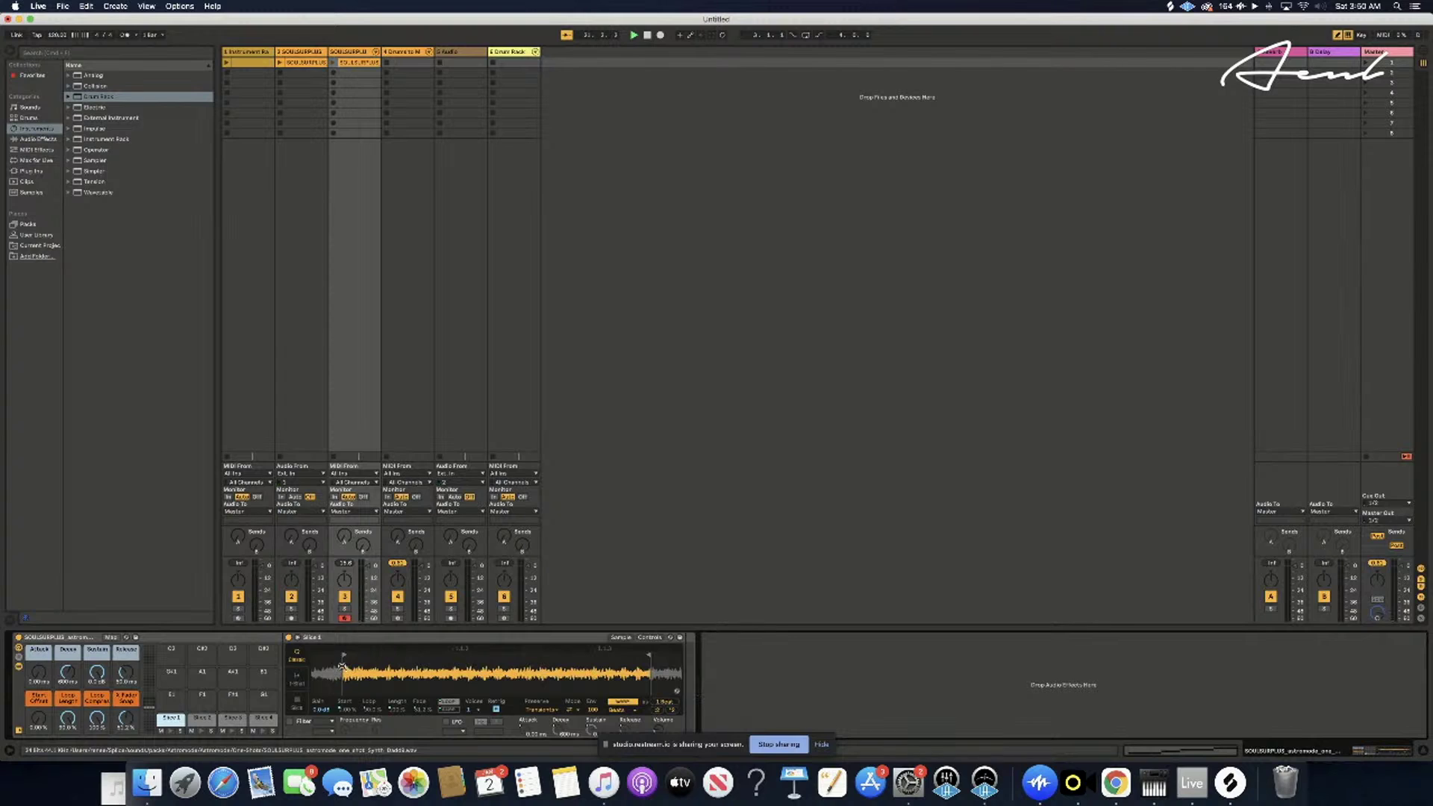
left_click(171, 731)
left_click_drag(343, 654, 313, 655)
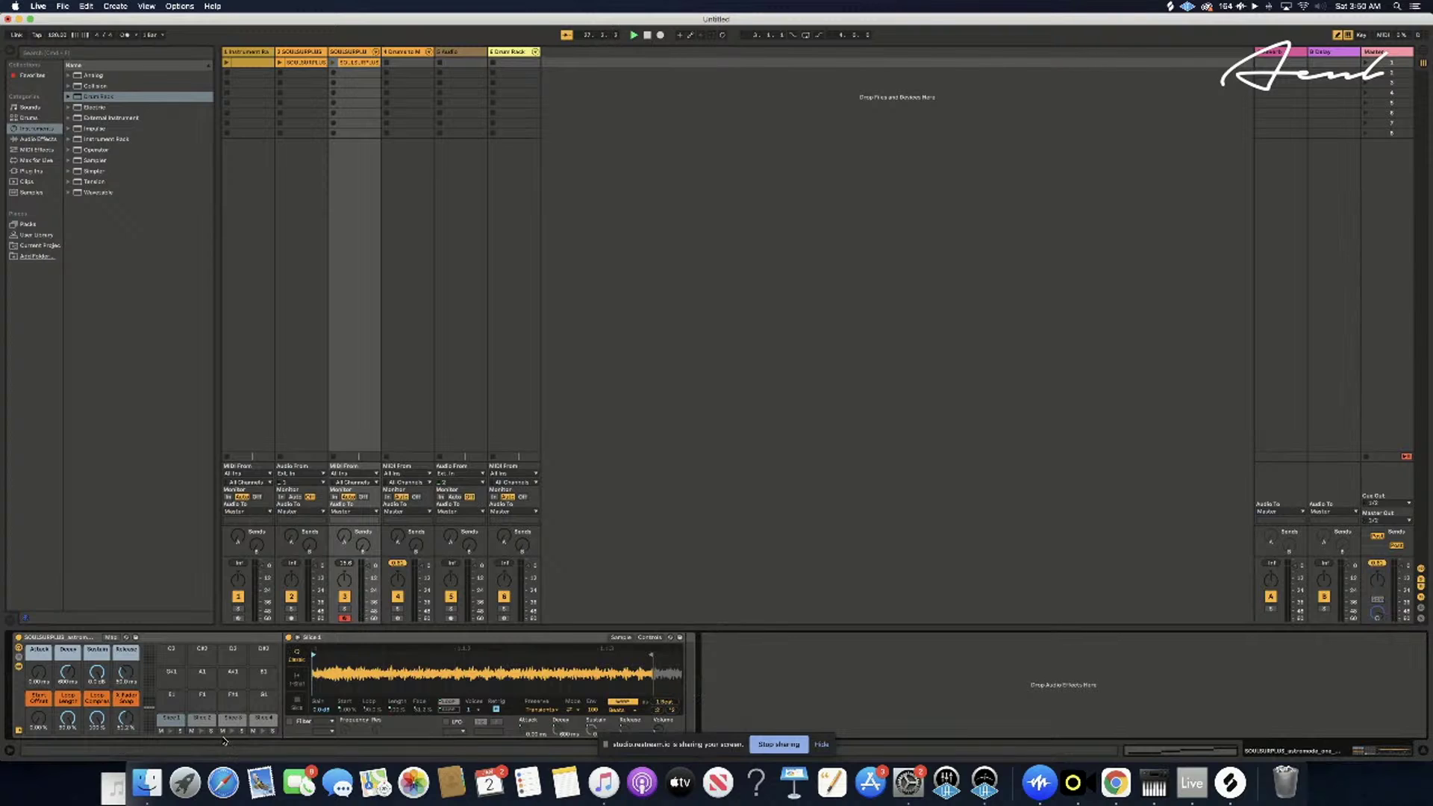
left_click(171, 731)
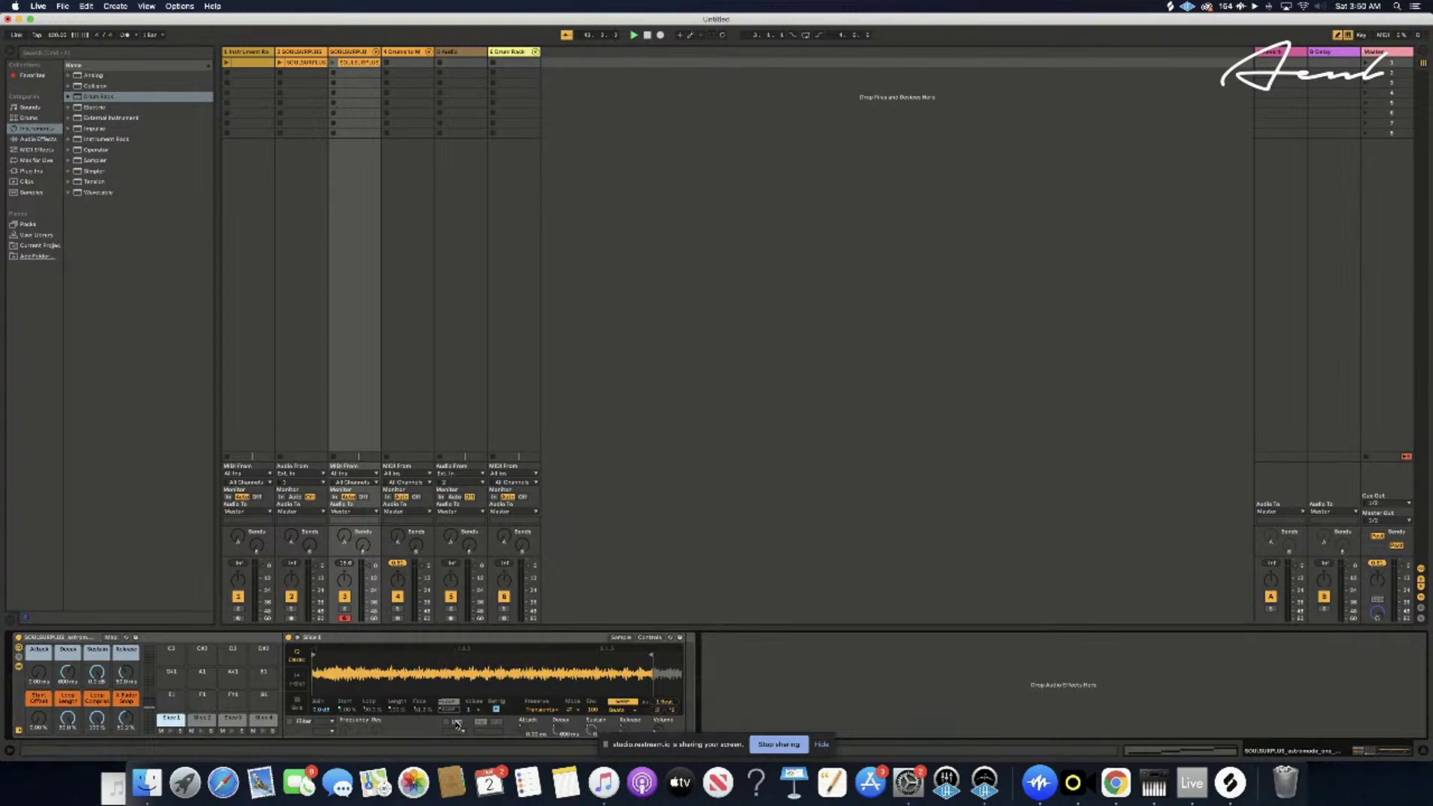
left_click(552, 711)
left_click(552, 712)
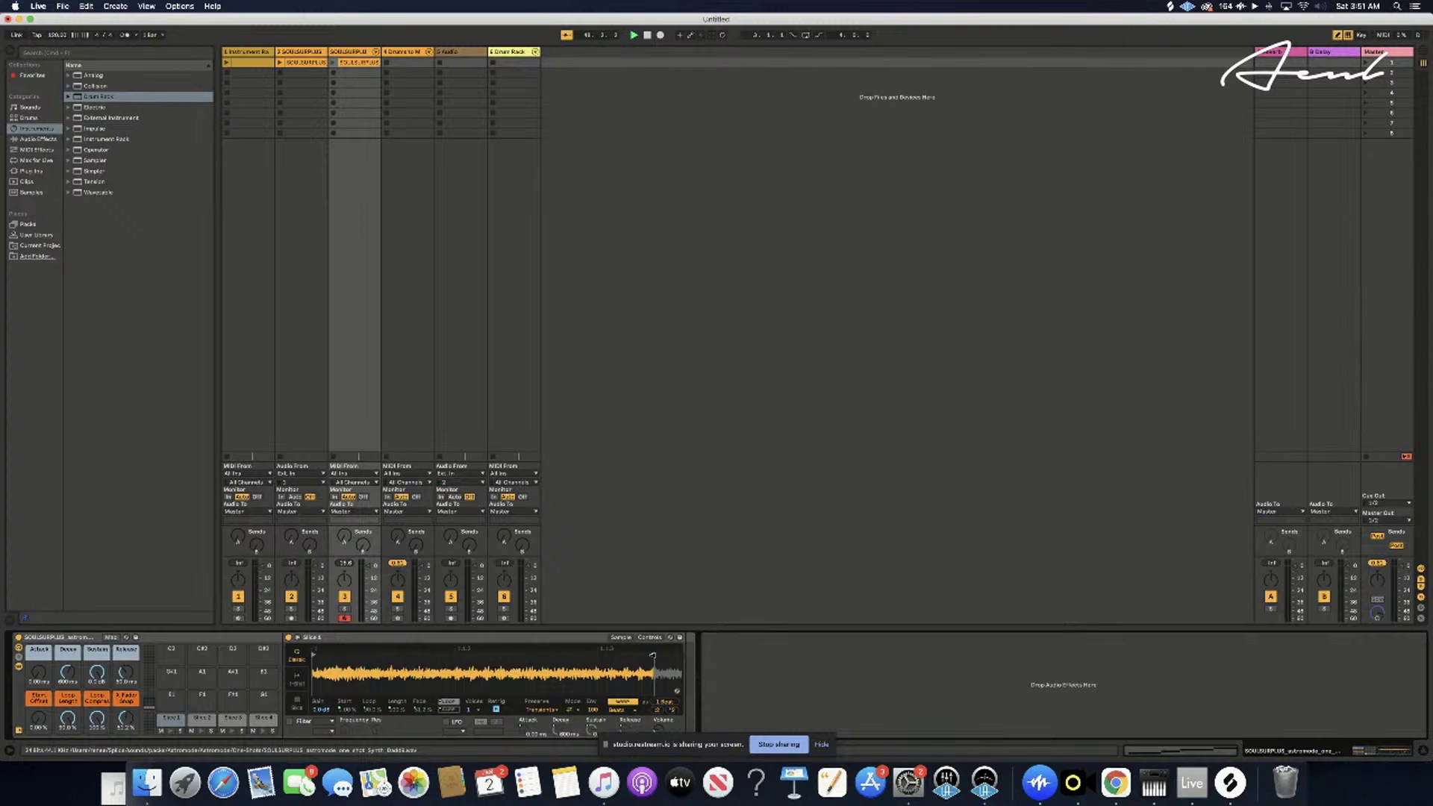
left_click(170, 722)
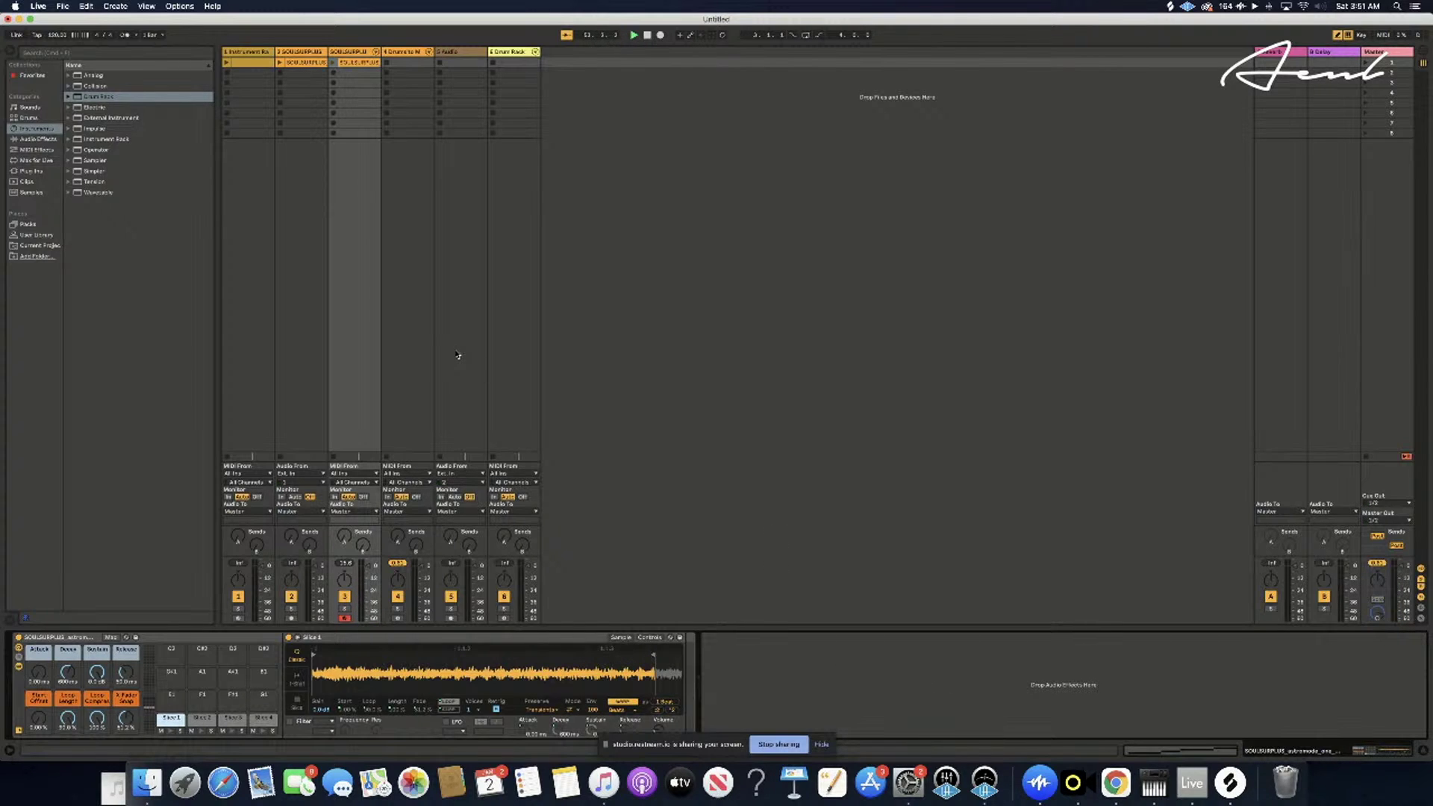
- Open the sliced MIDI clip's notes, audition the Slice 1 key, and launch the clip
left_click(357, 64)
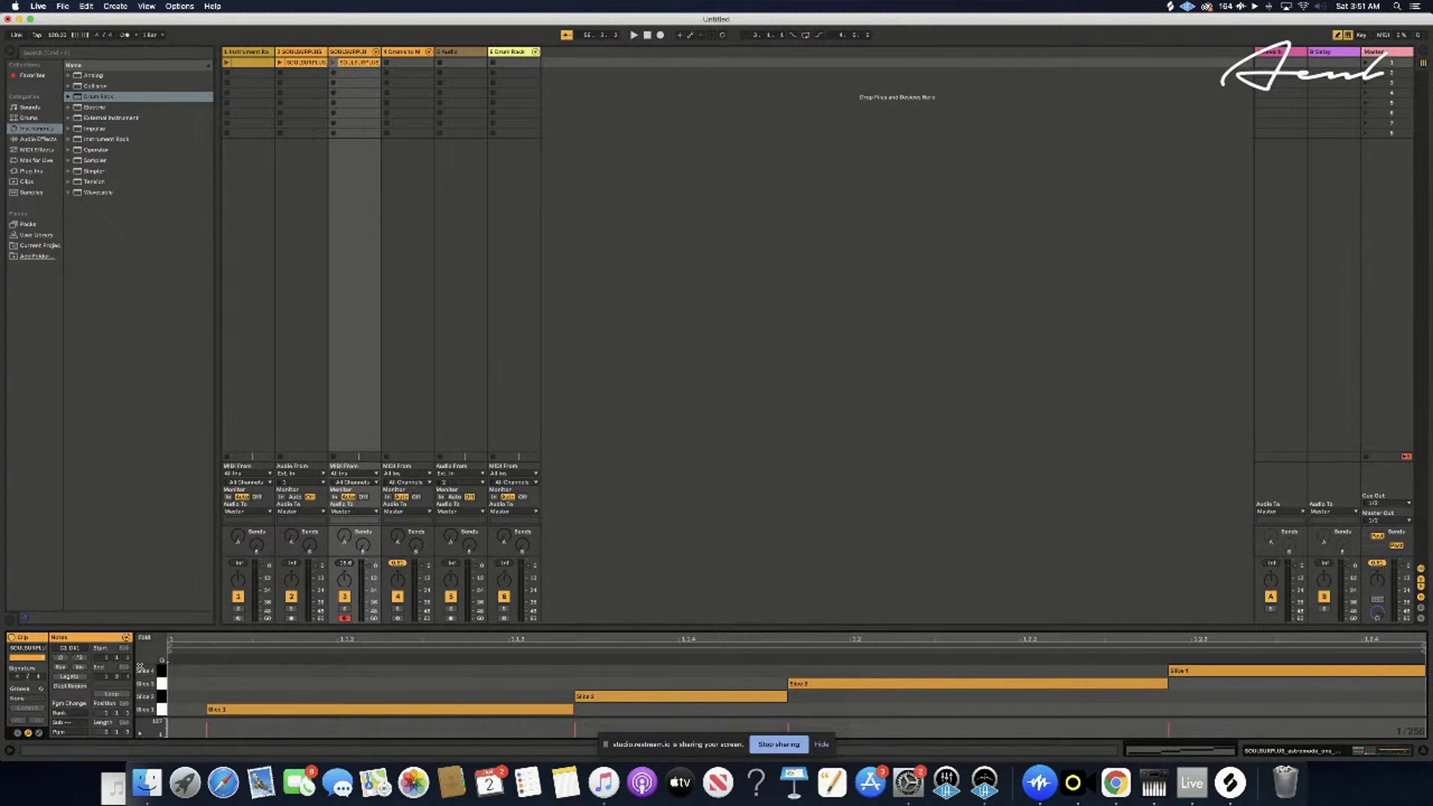
key("space")
left_click(160, 710)
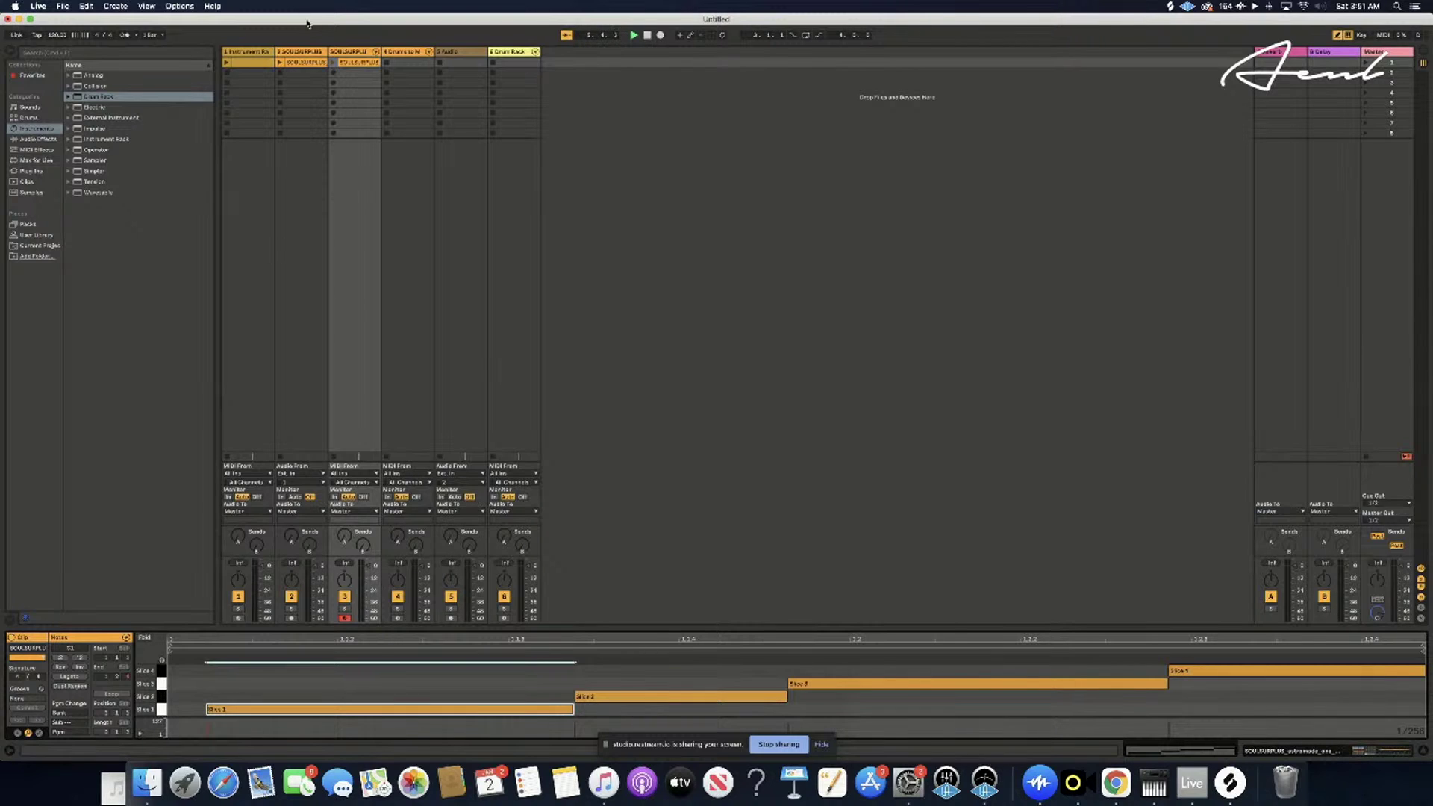
left_click(334, 64)
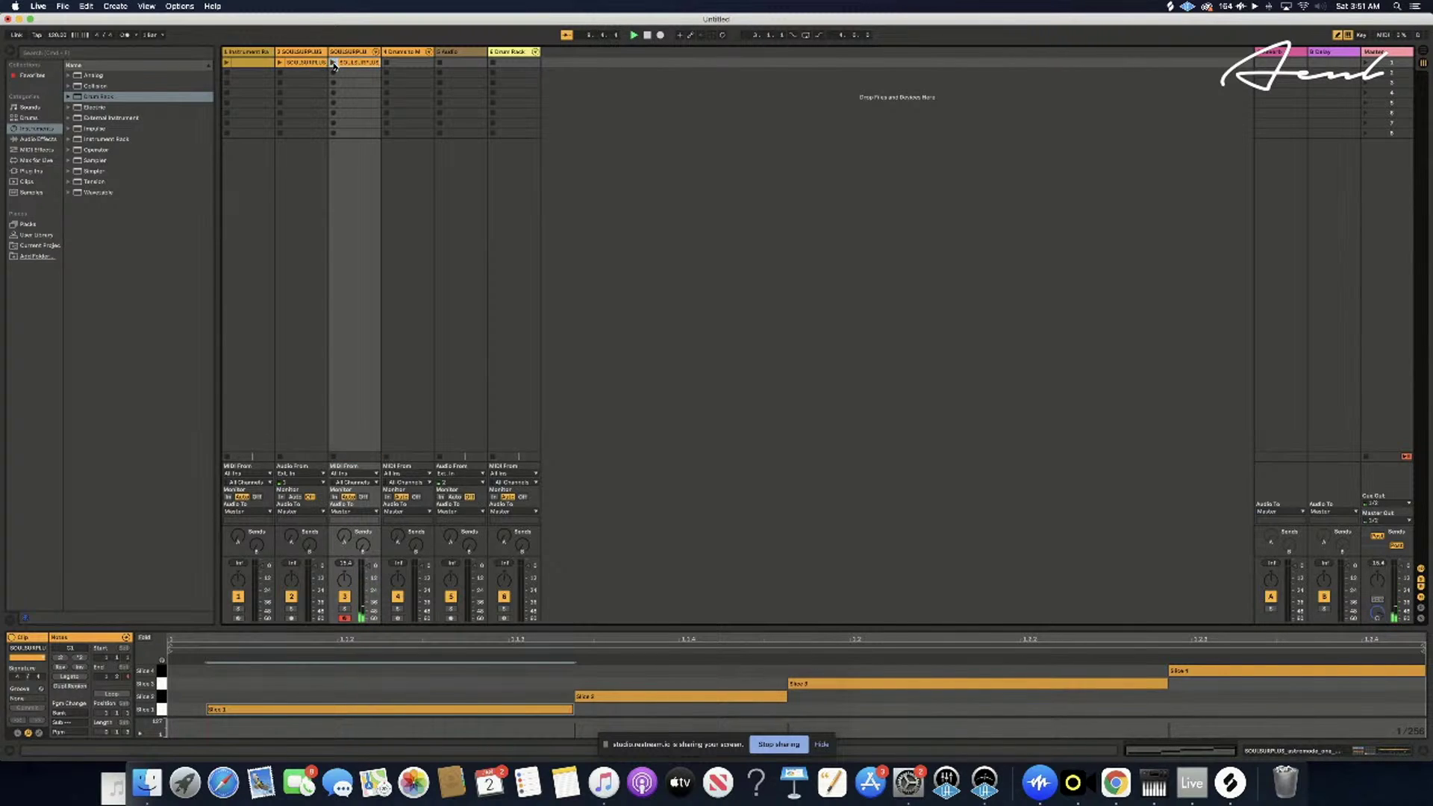
left_click(333, 63)
- Delete the Slice 2, Slice 3 and Slice 4 notes from the sliced MIDI clip
left_click(705, 695)
left_click_drag(676, 696, 594, 695)
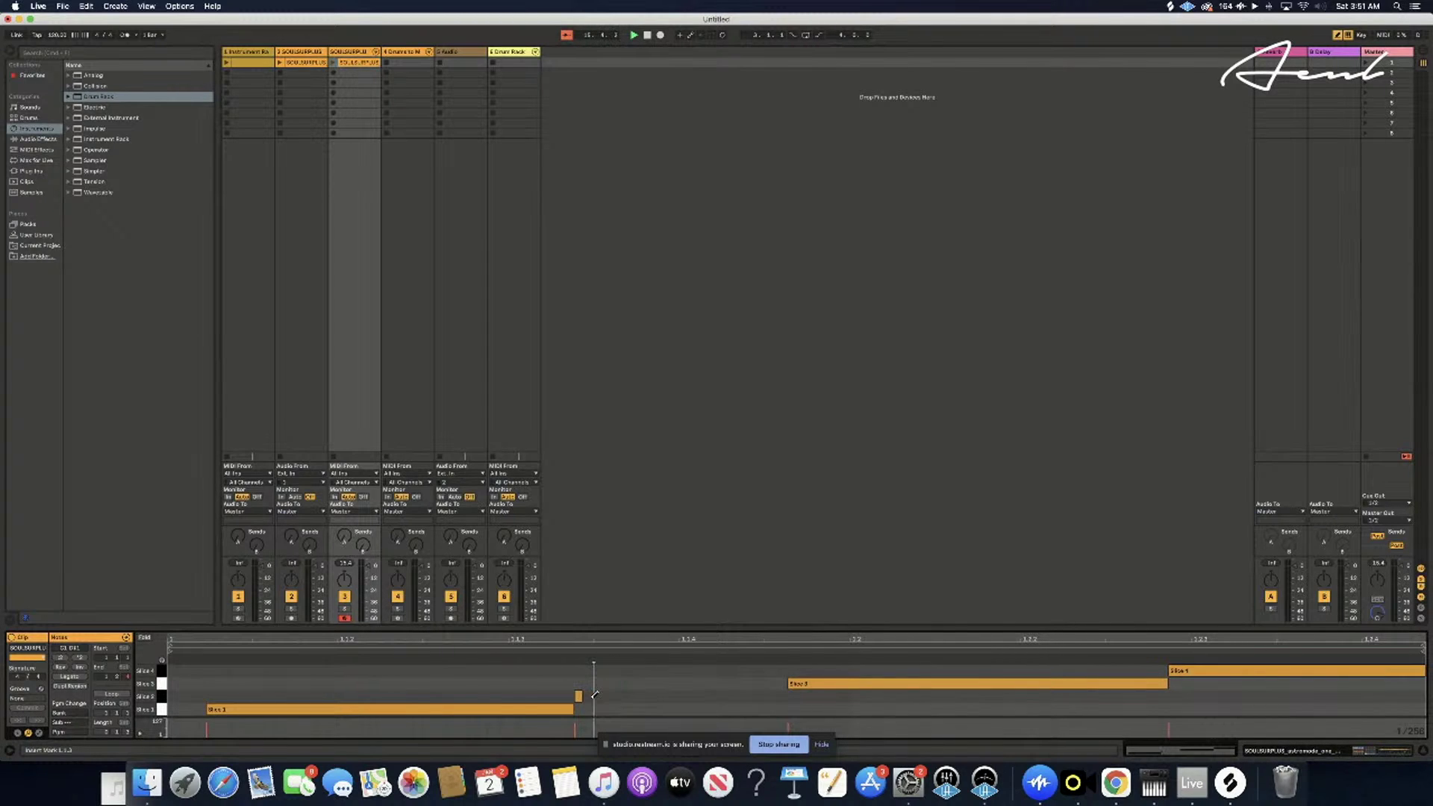
double_click(581, 695)
left_click(811, 683)
left_click(800, 682)
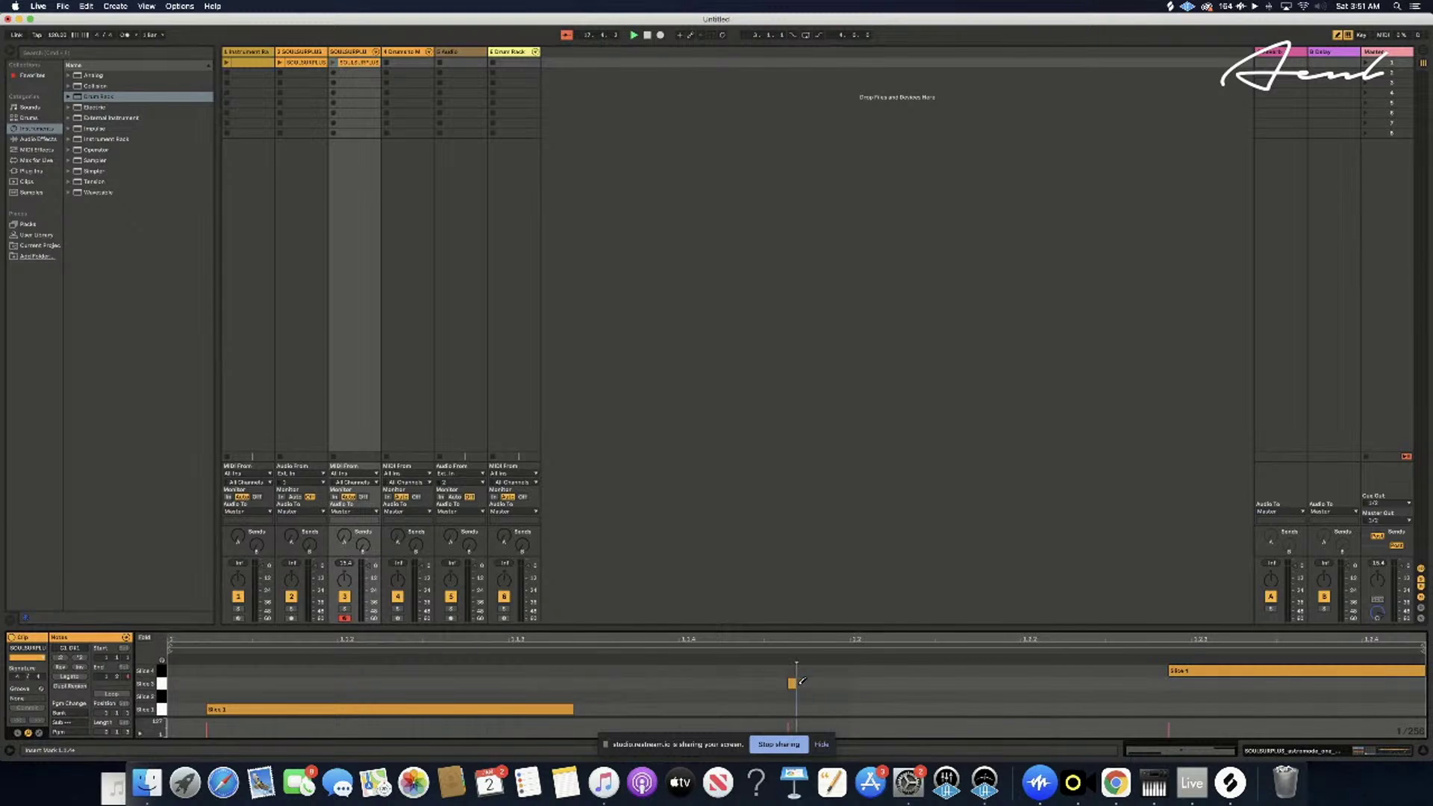
left_click(1201, 669)
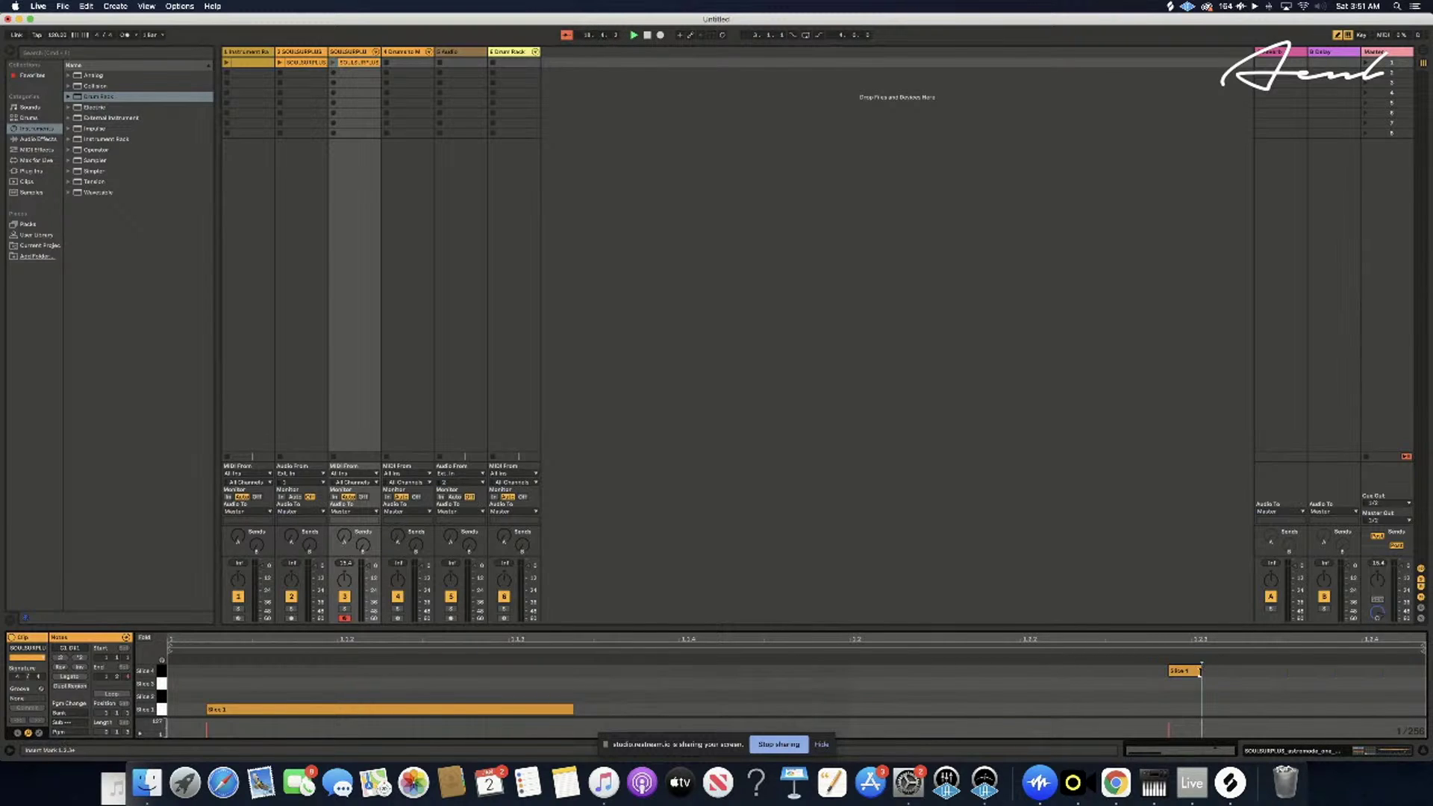
left_click(1179, 669)
left_click(1171, 666)
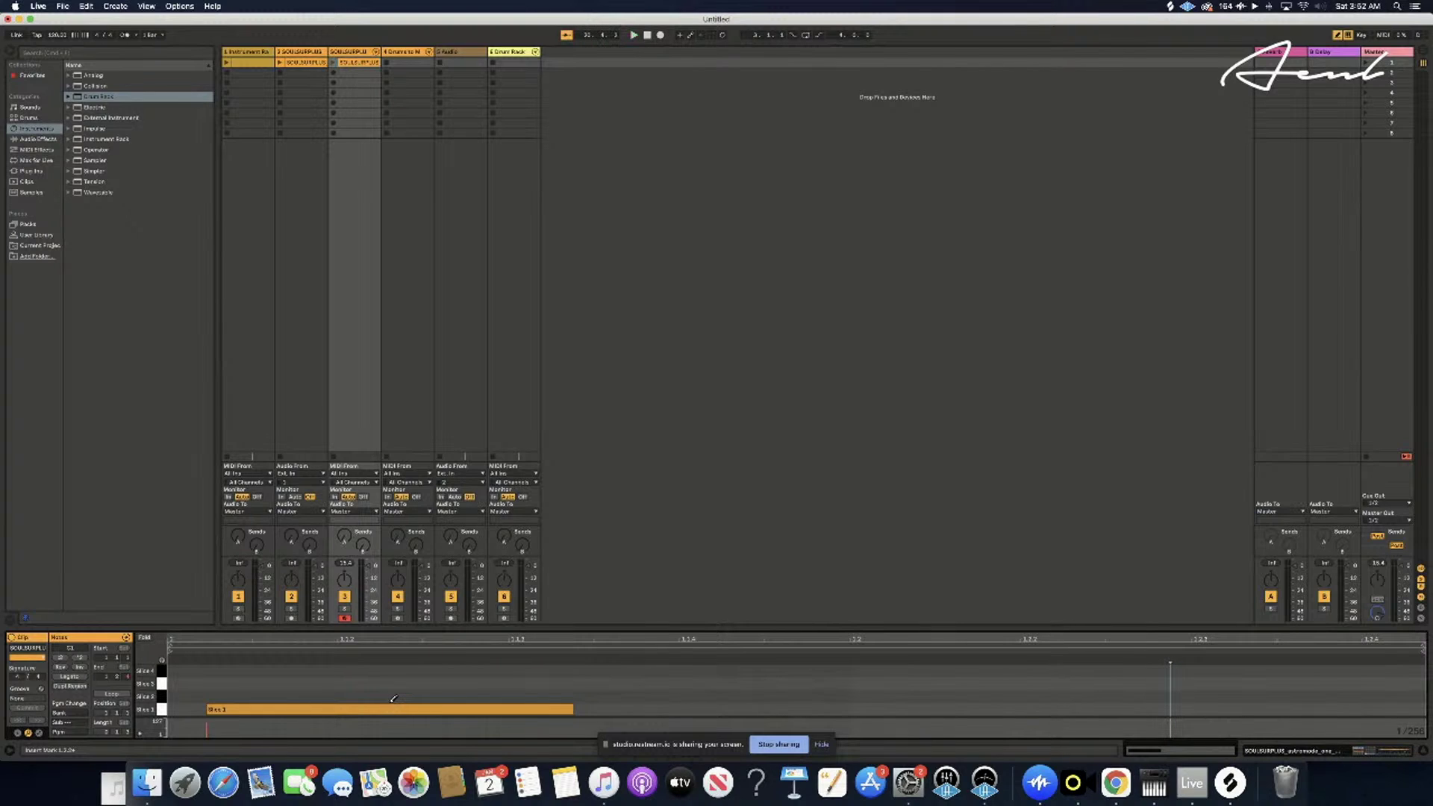
- Audition the Slice 1 key and draw a second long Slice 1 note directly after the first one
left_click(161, 710)
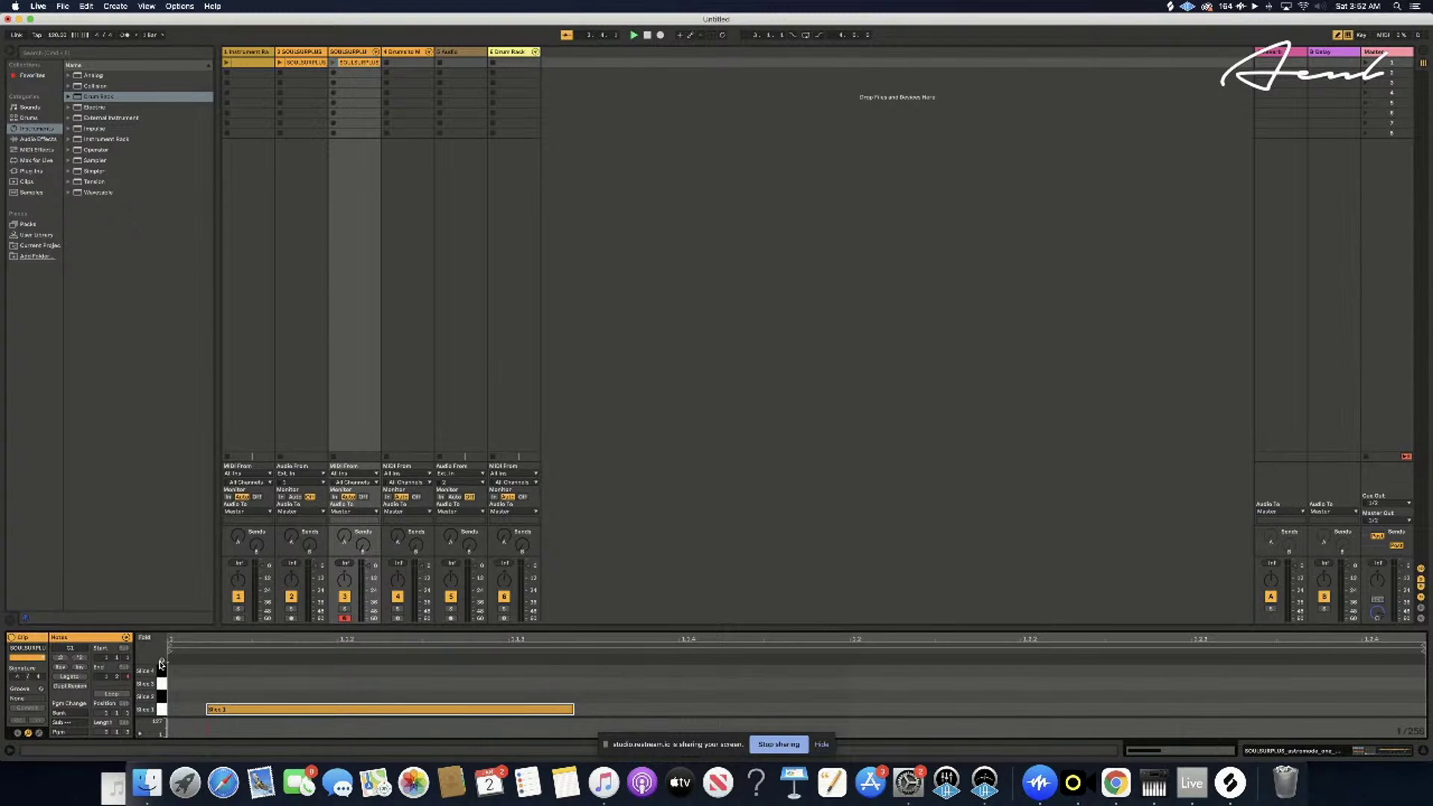
left_click(160, 711)
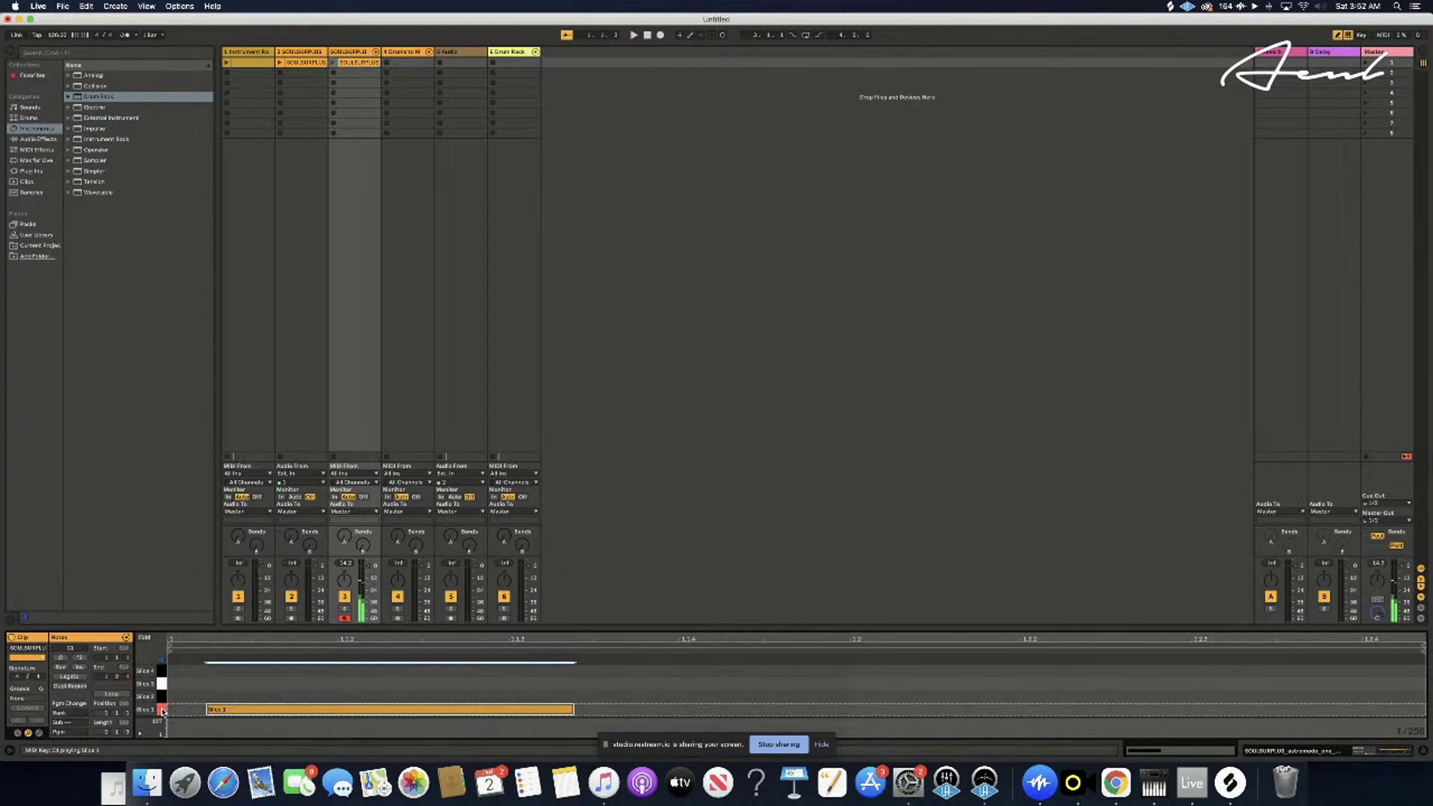
left_click(161, 711)
left_click(582, 705)
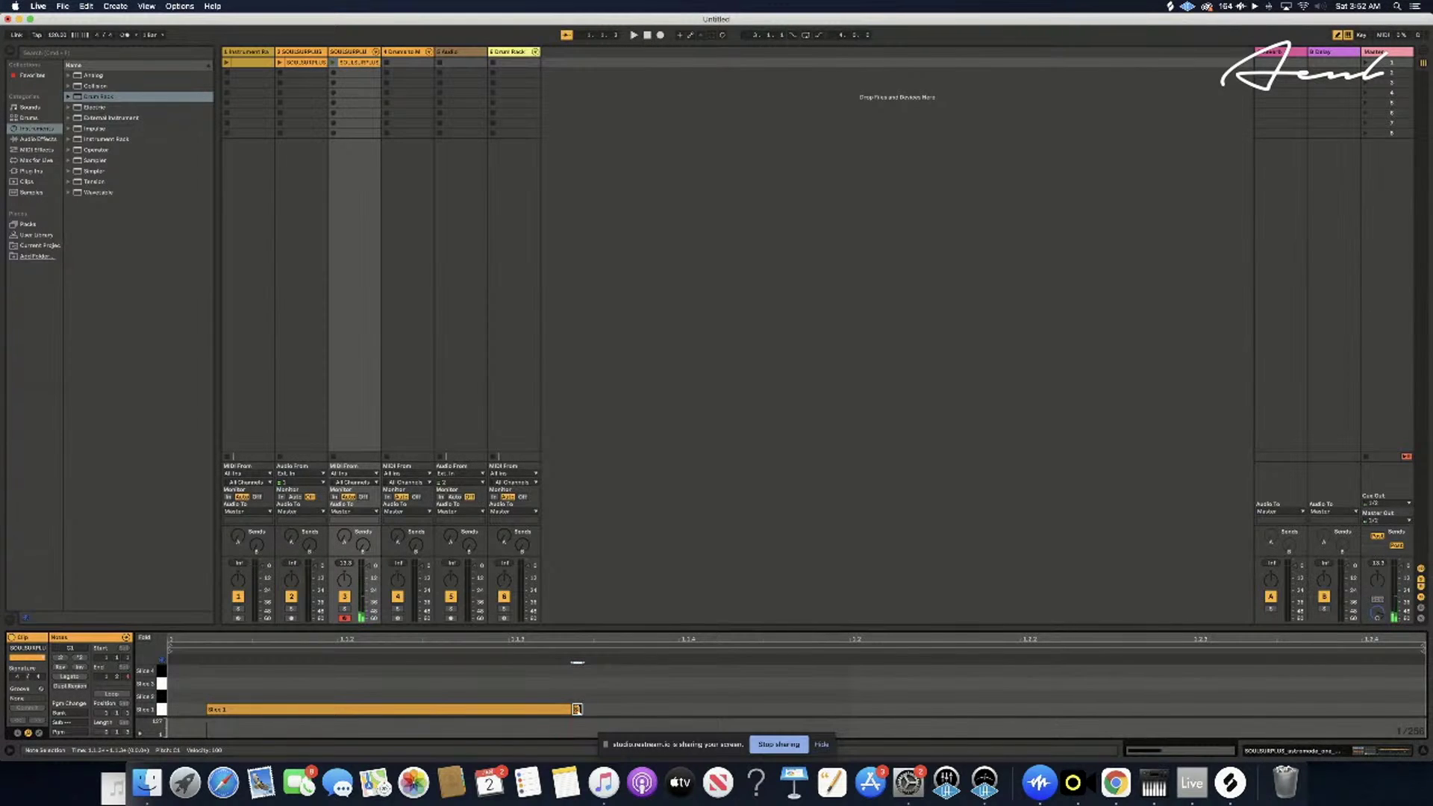
left_click_drag(668, 714, 981, 714)
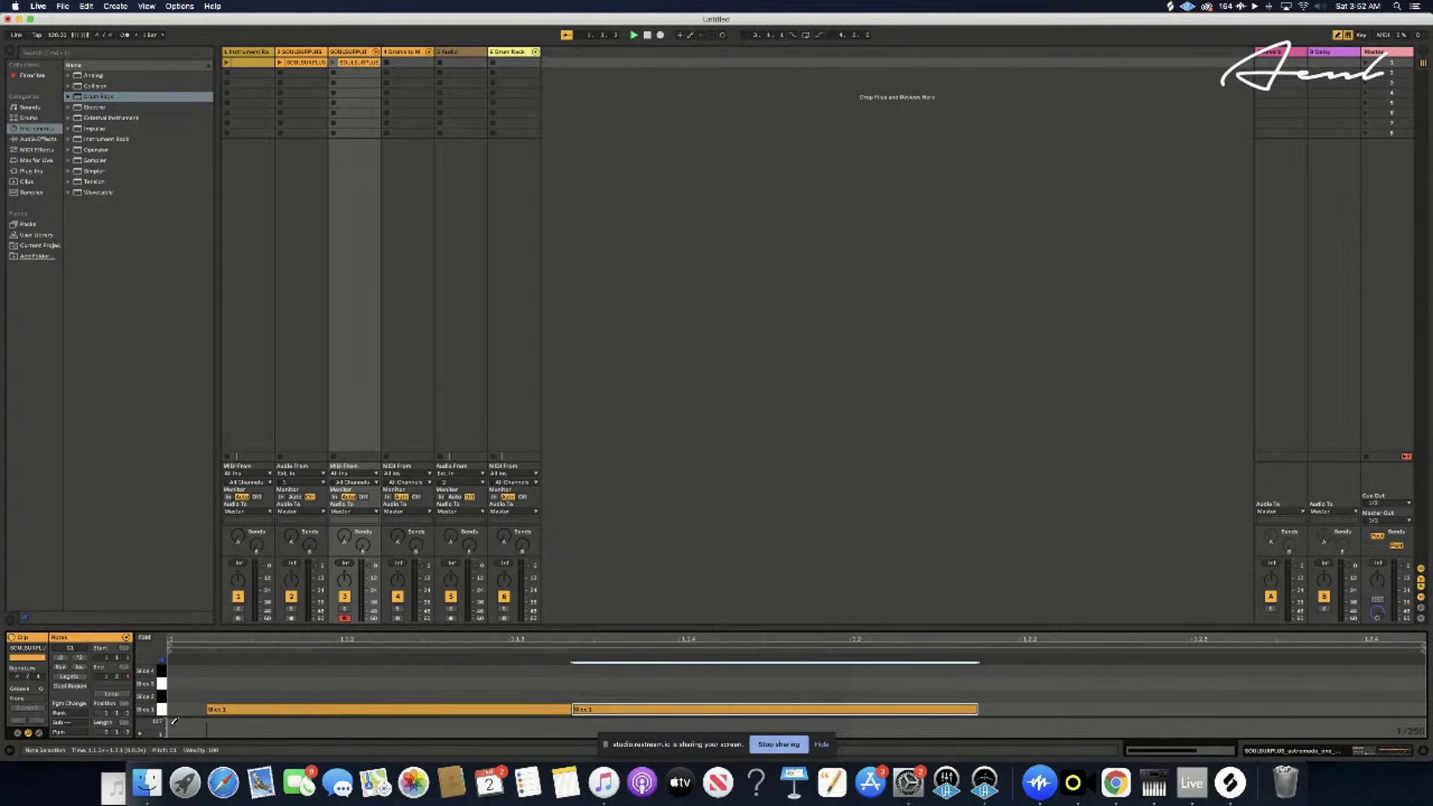
- Turn on looping for the sliced MIDI clip and play it
left_click(112, 694)
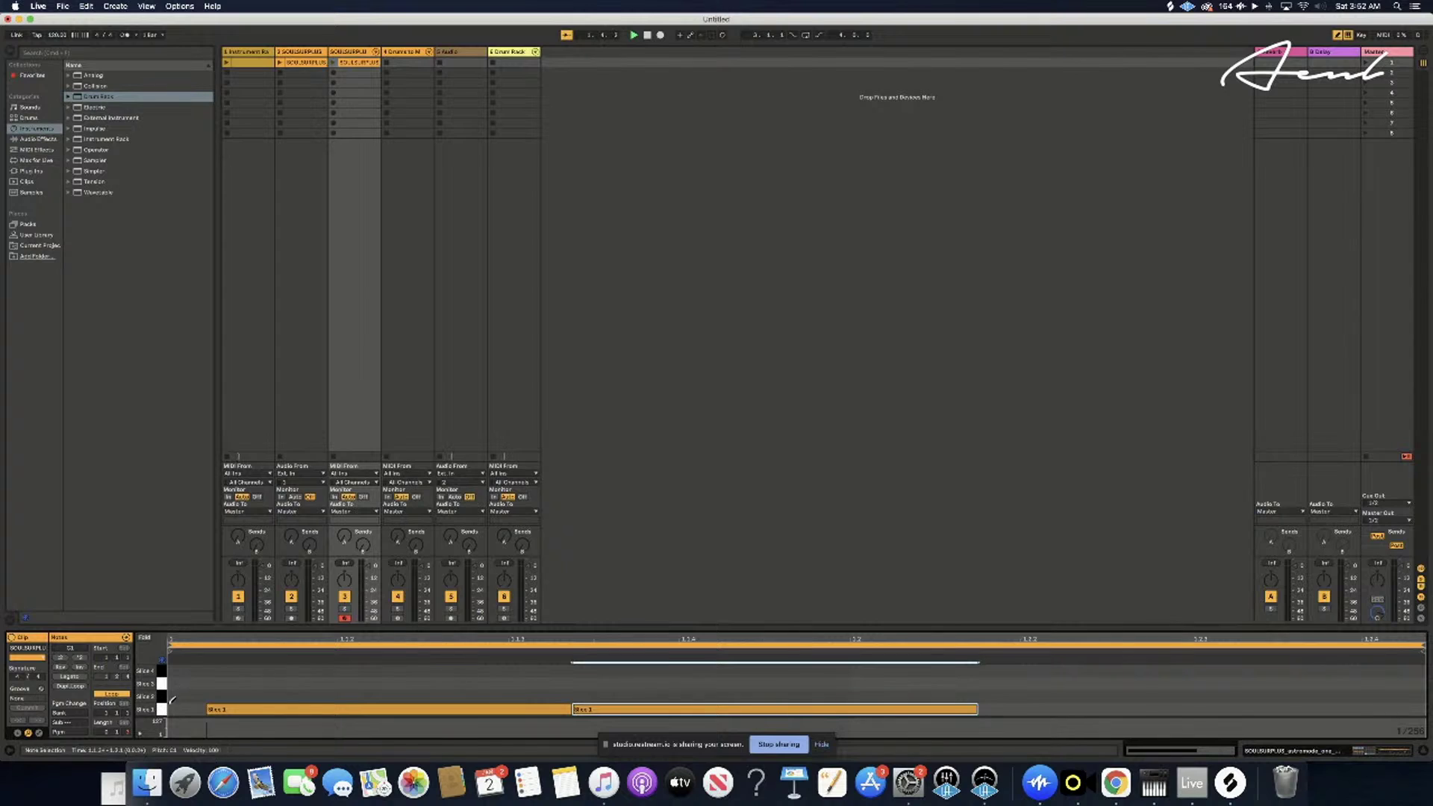
left_click(171, 653)
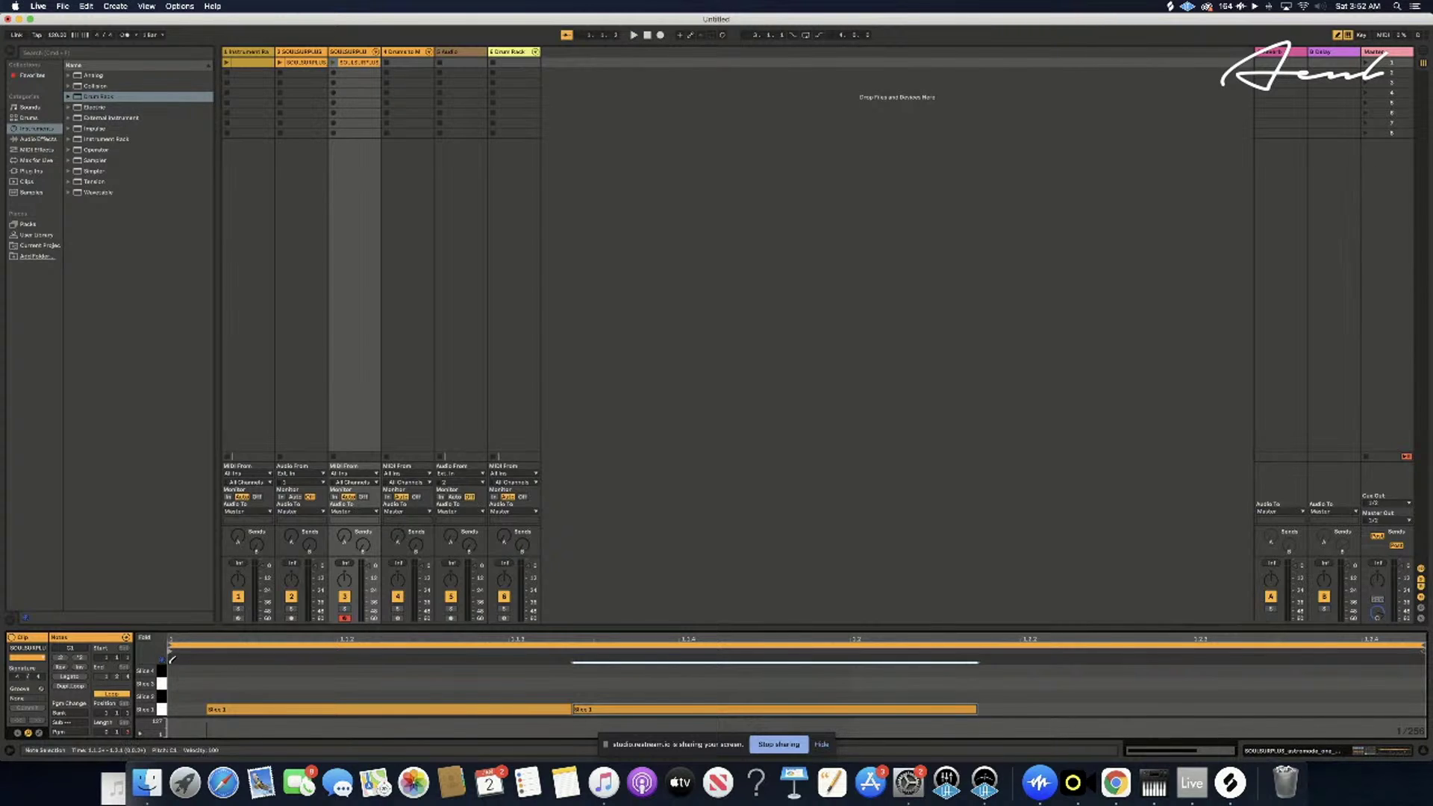
left_click(198, 651)
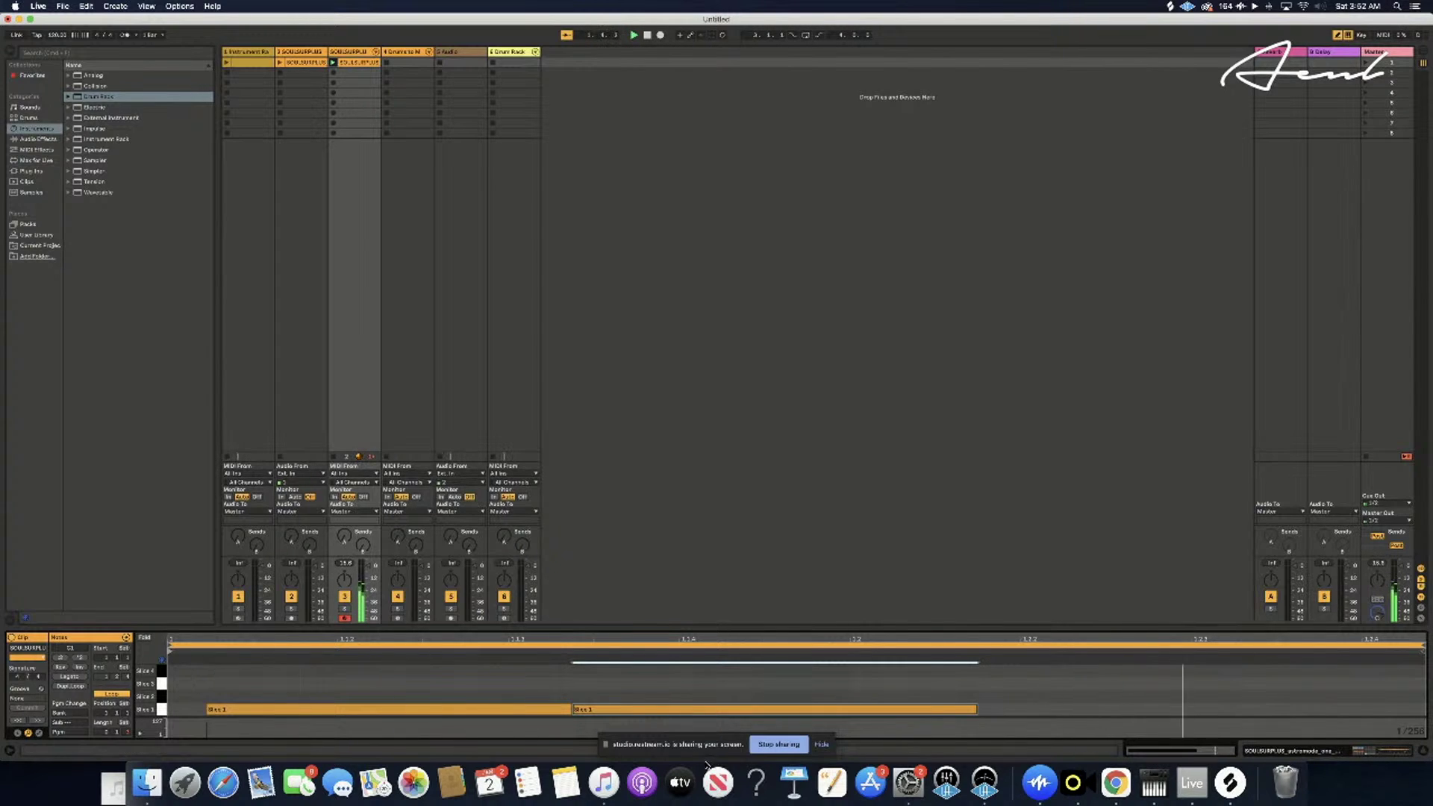
- Shorten and remove the second Slice 1 note from the MIDI clip
left_click_drag(974, 709, 601, 708)
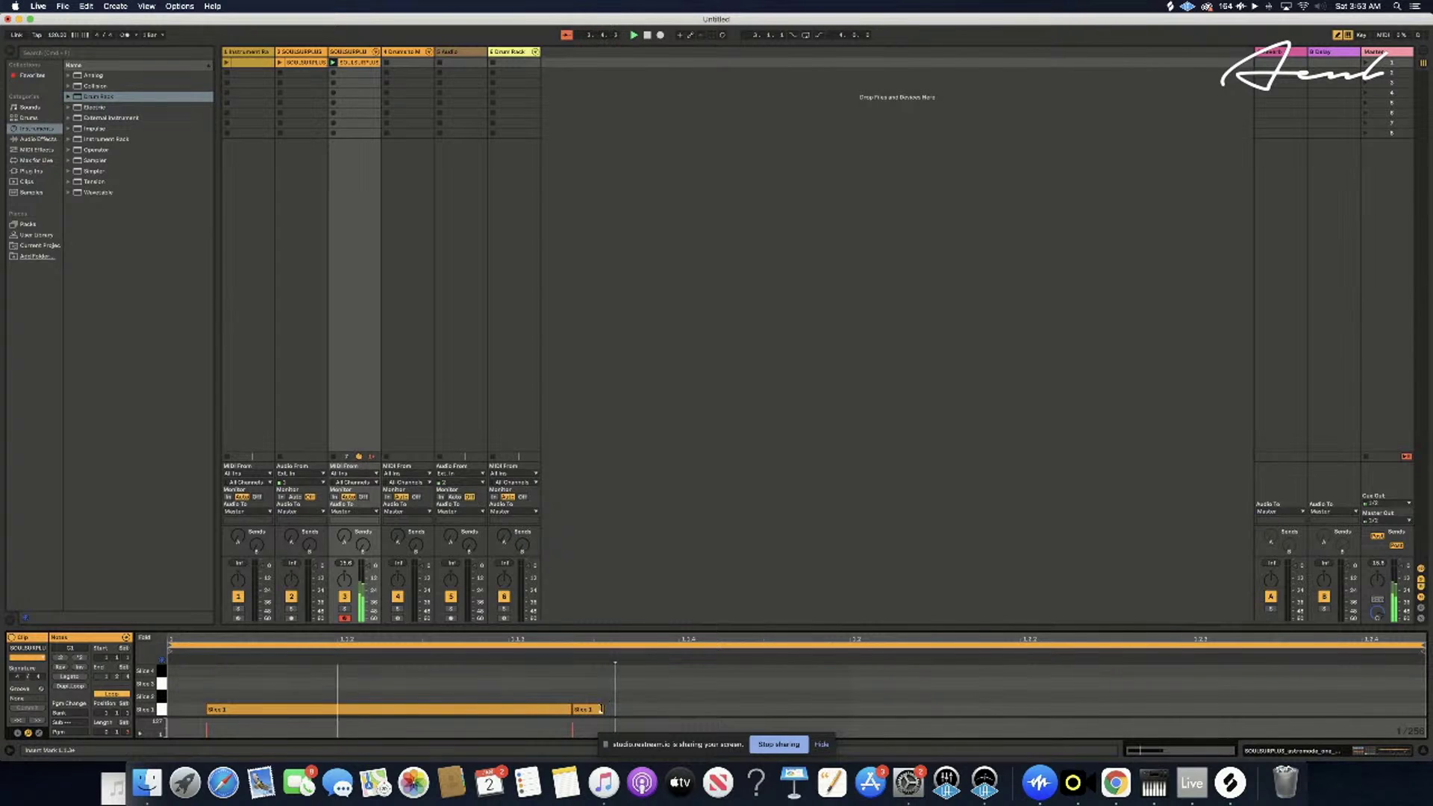
left_click_drag(601, 708, 572, 709)
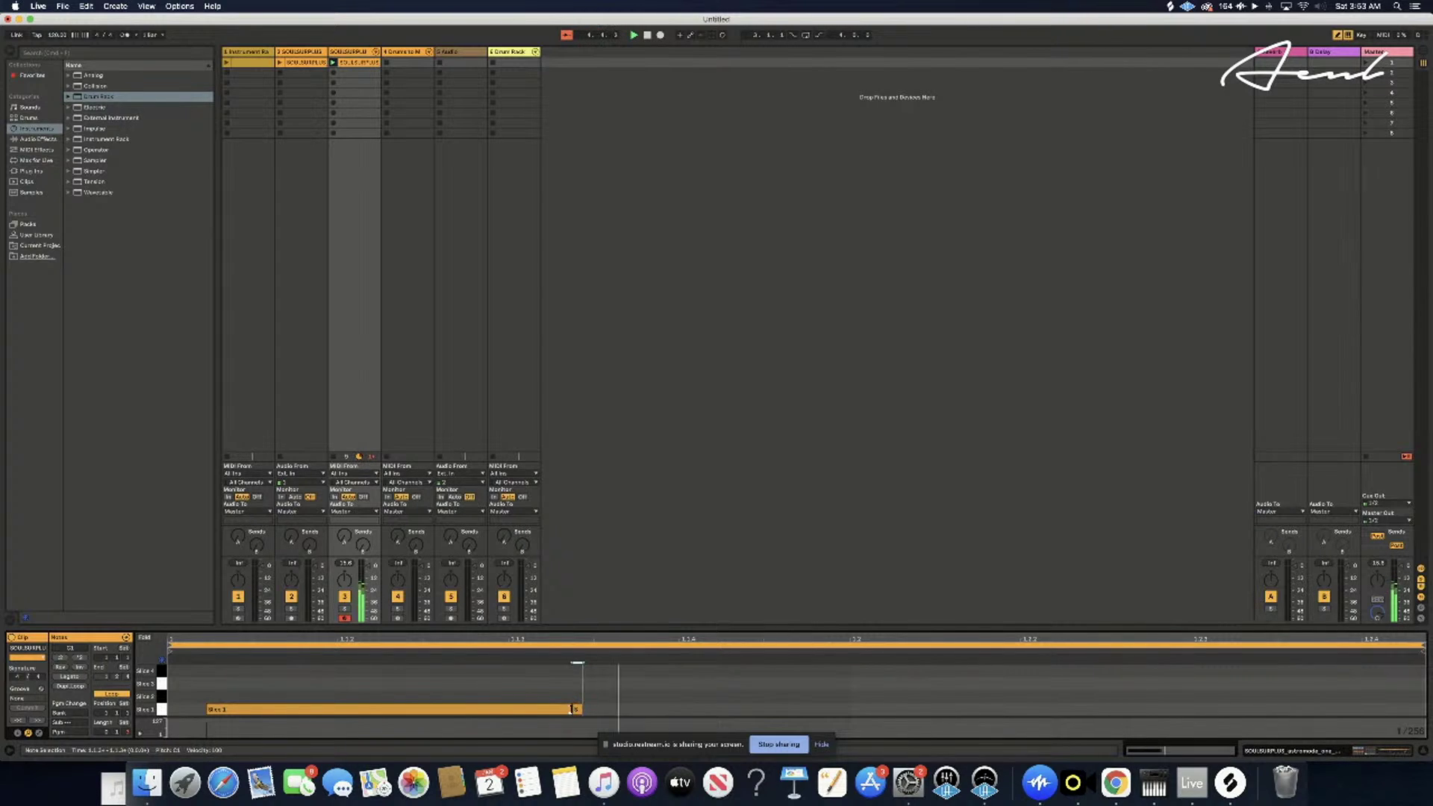
left_click(583, 709)
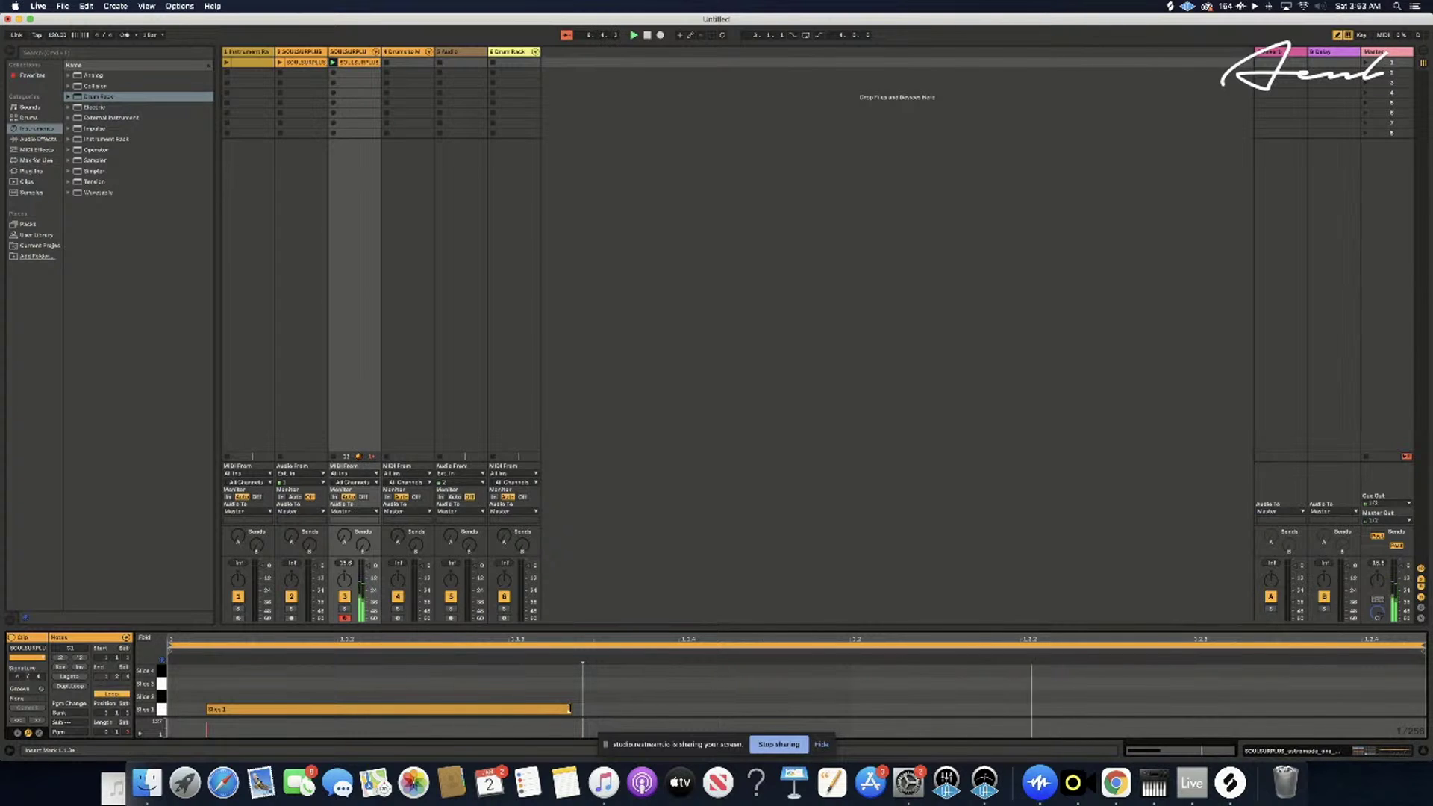
- Replace the remaining Slice 1 note with a longer one that starts at the very beginning of the clip
mouse_move(569, 709)
left_mouse_down()
mouse_move(605, 707)
mouse_move(575, 709)
left_mouse_up()
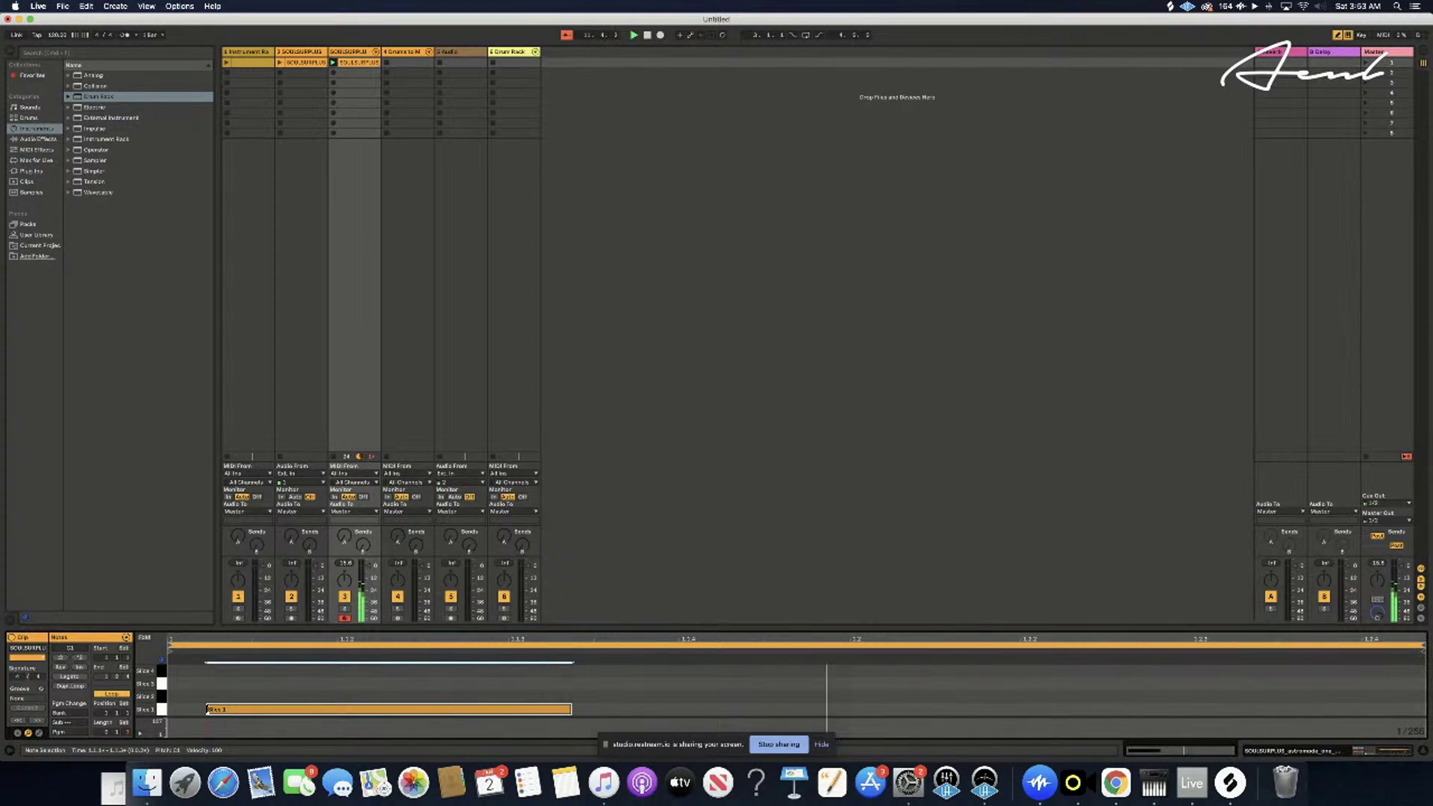
left_click_drag(207, 709, 141, 709)
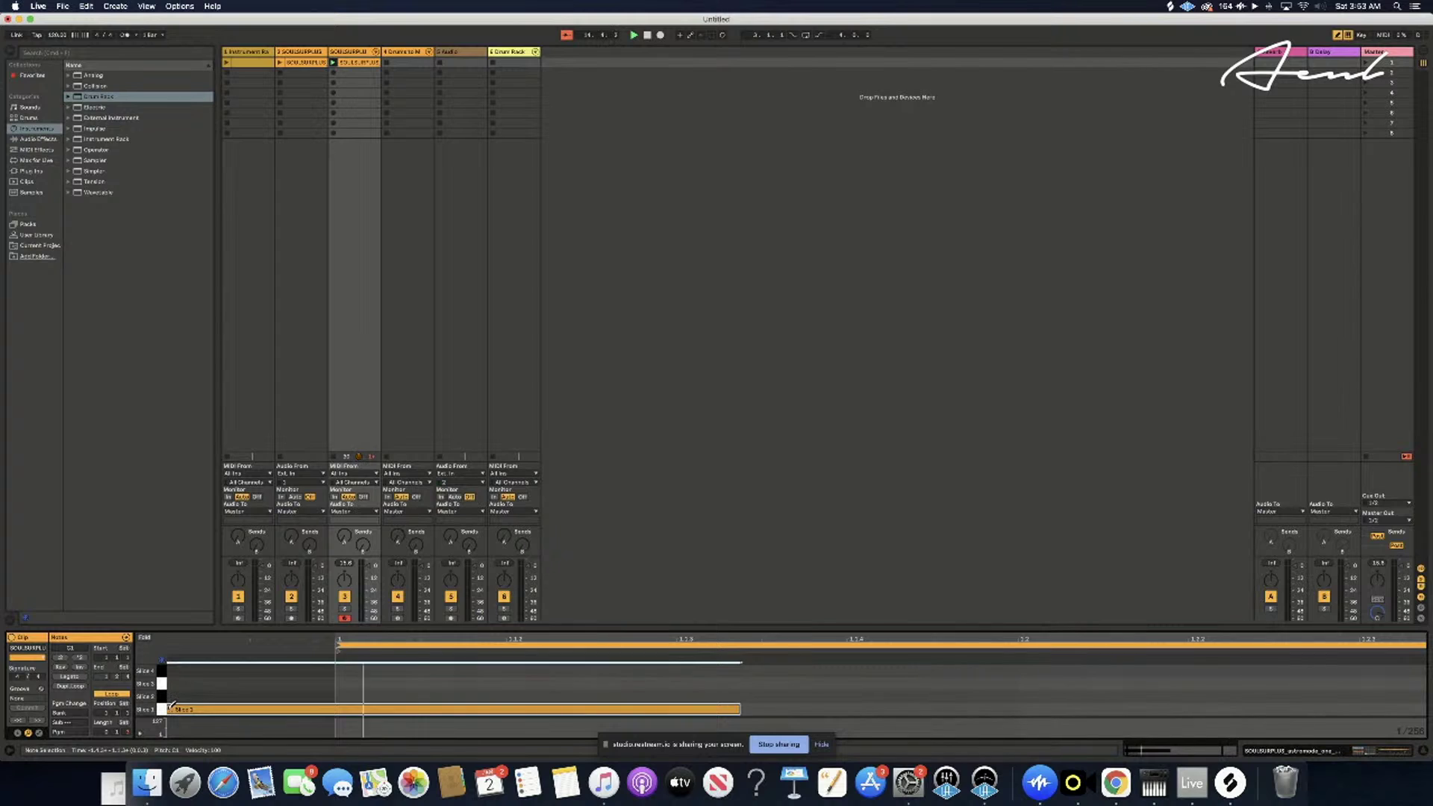
left_click(171, 707)
left_click(340, 708)
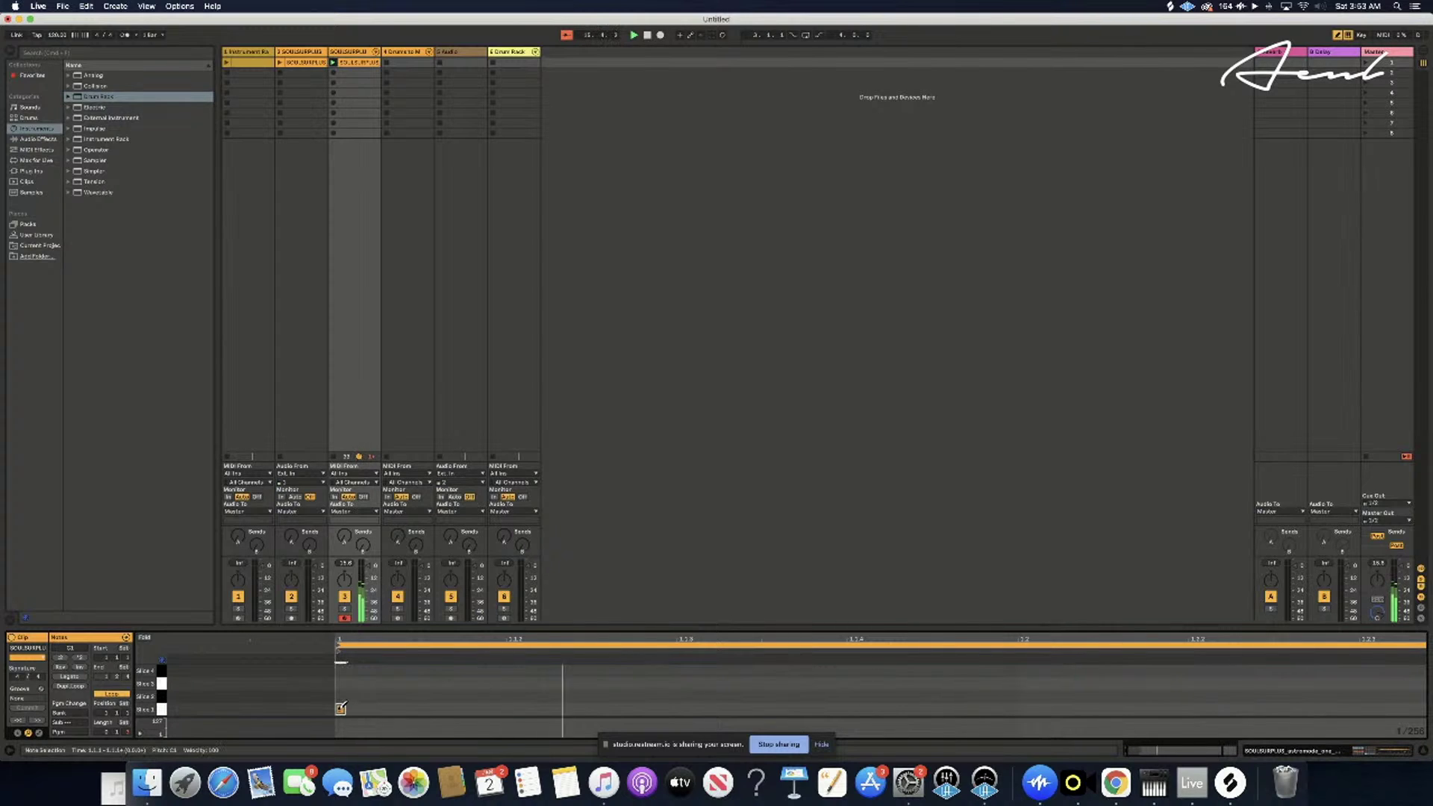
left_click_drag(345, 708, 713, 718)
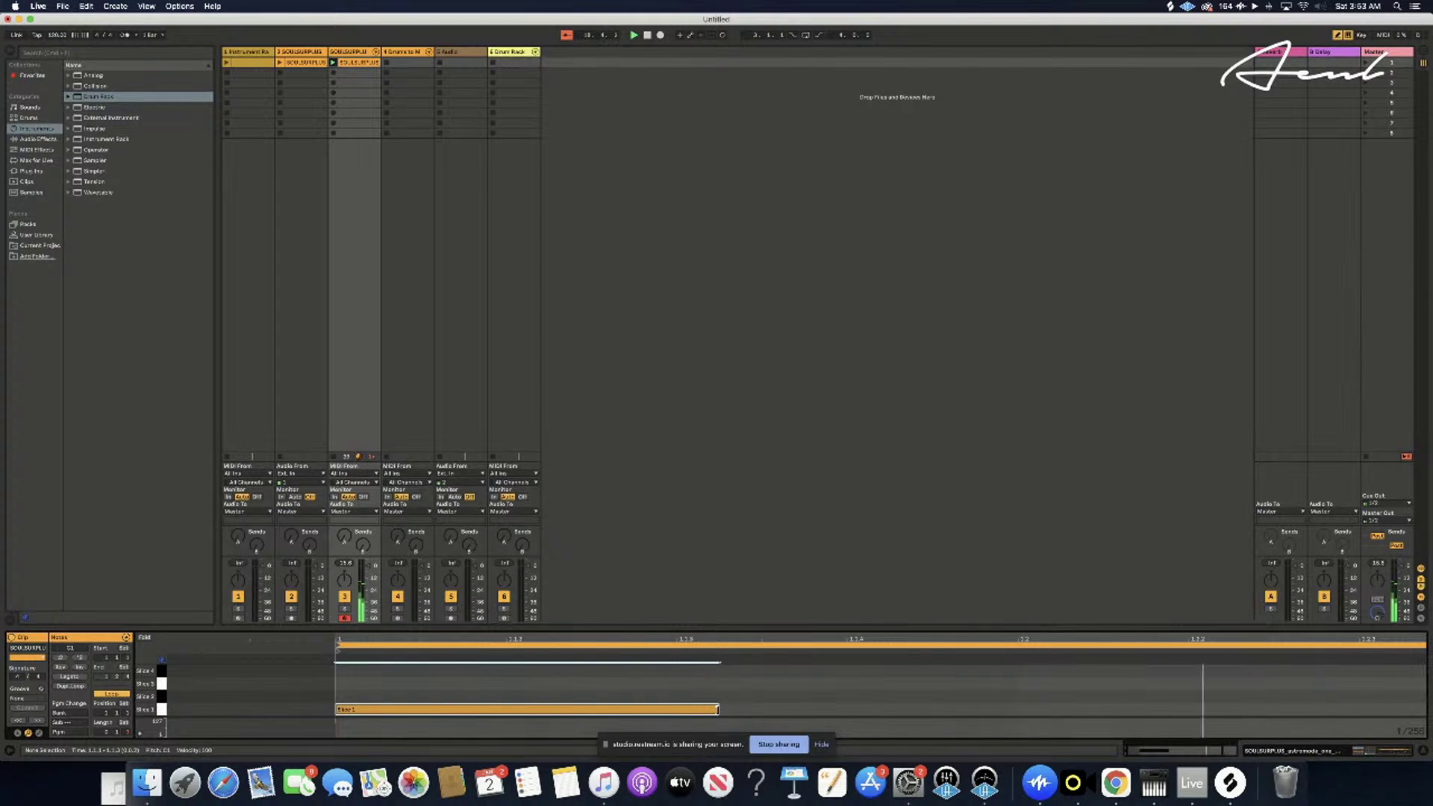
left_click_drag(717, 709, 771, 706)
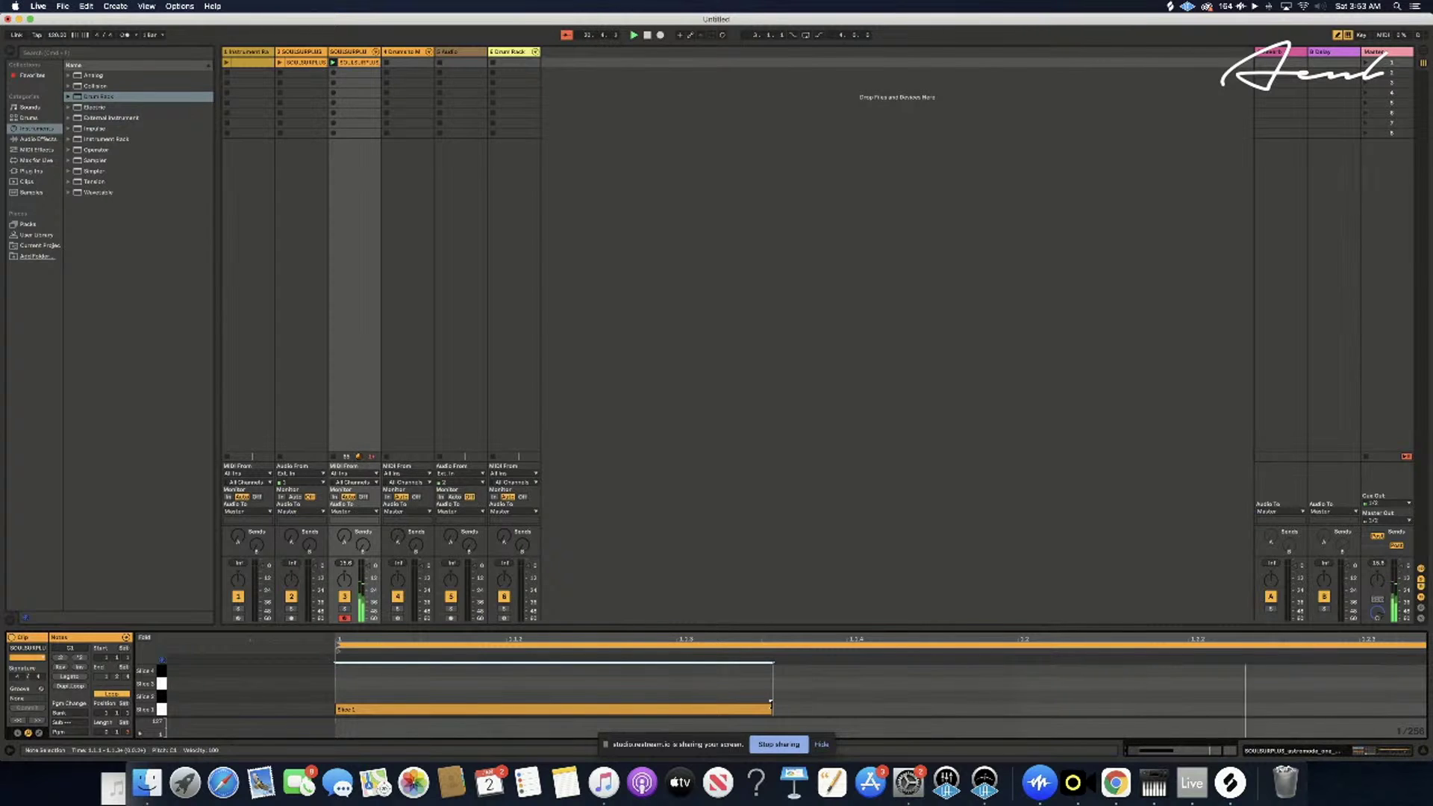
- Quantize the new Slice 1 note and duplicate it directly after itself
right_click(746, 709)
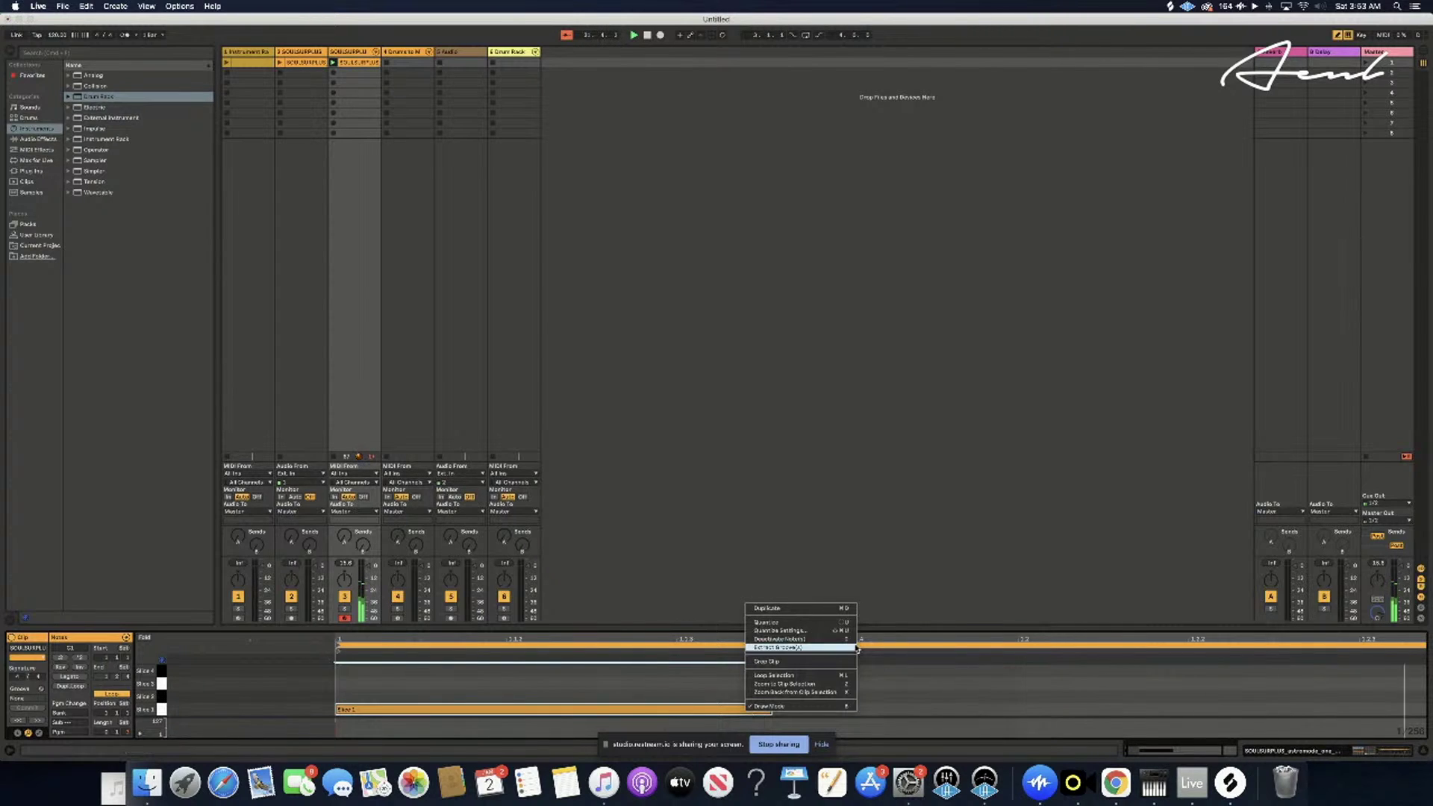
left_click(817, 622)
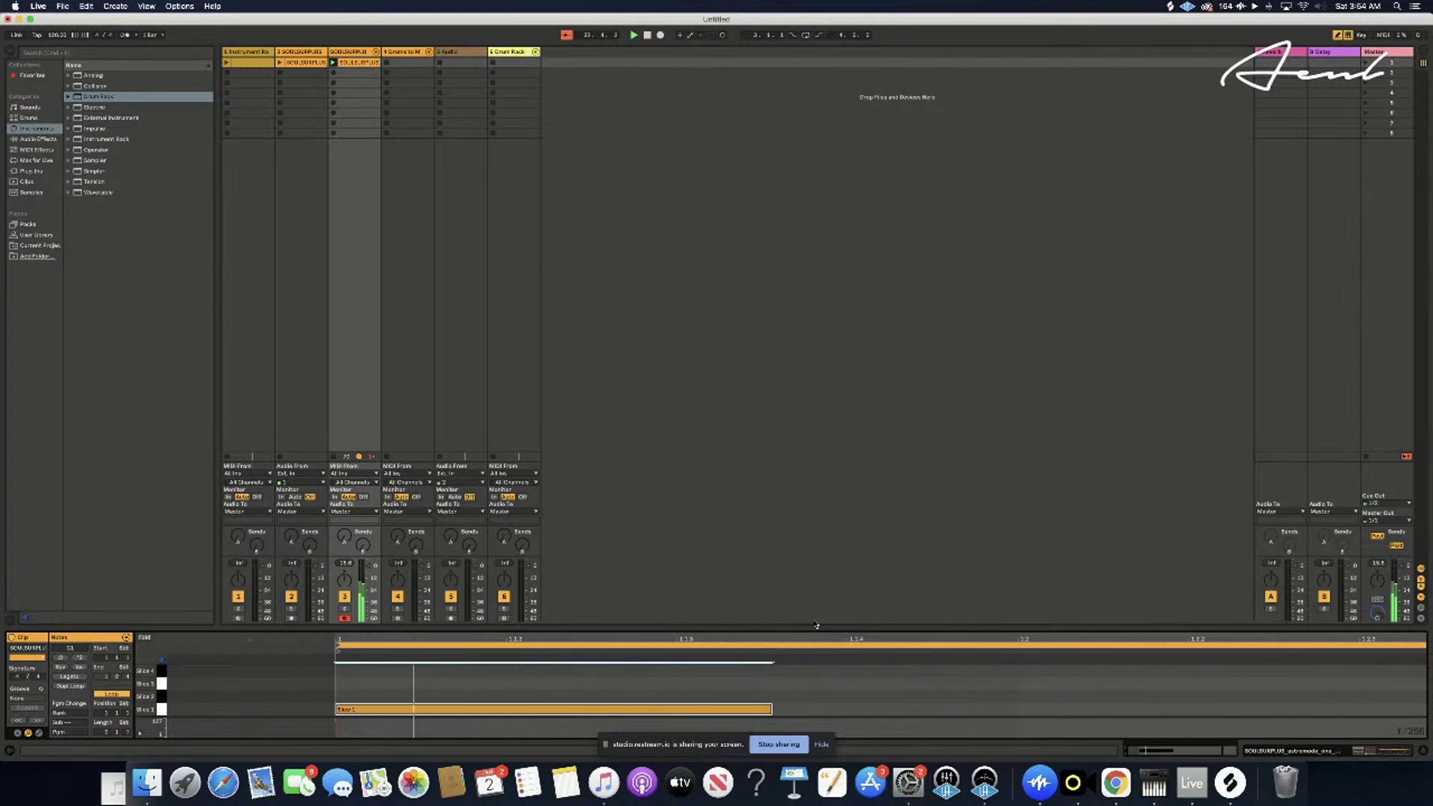
right_click(764, 707)
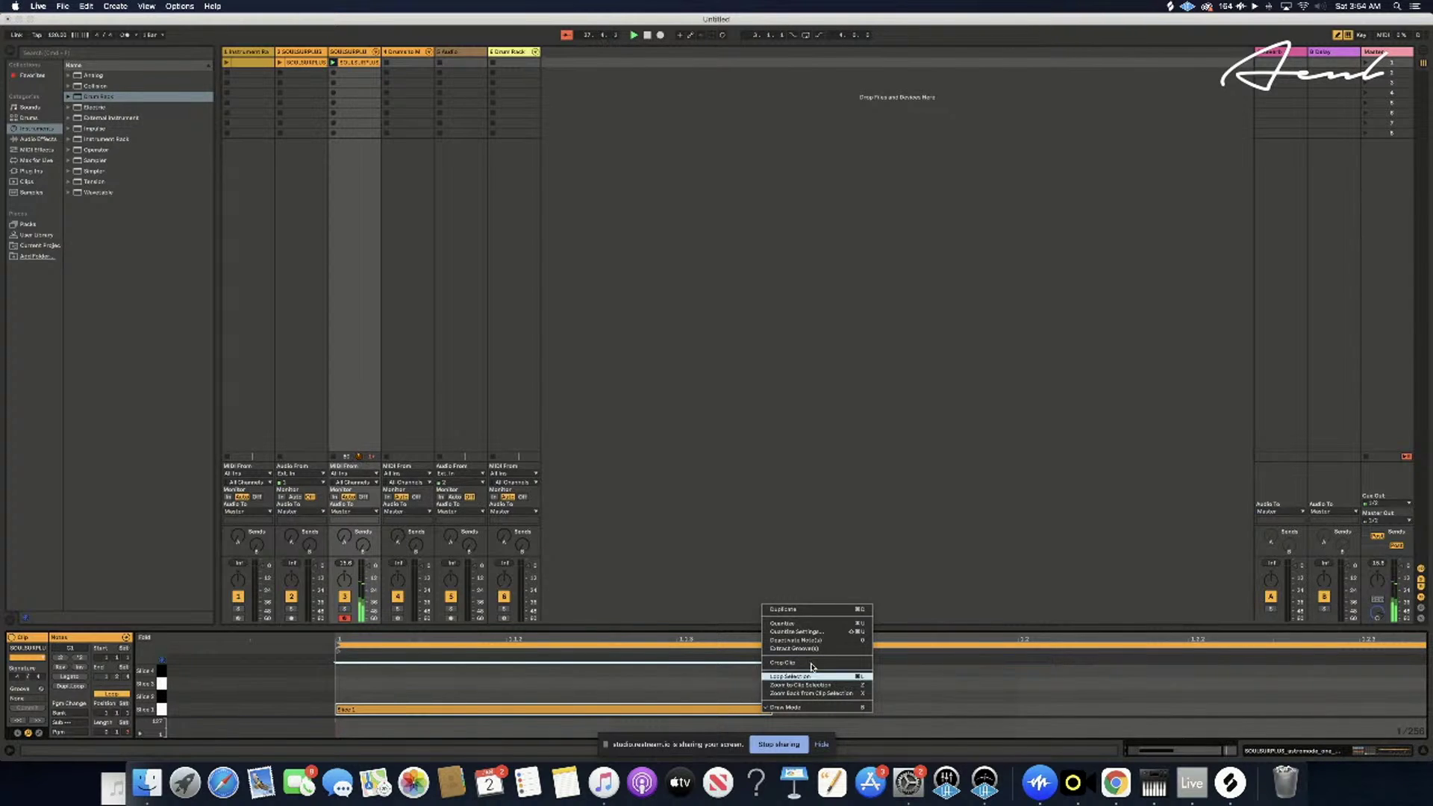
left_click(812, 610)
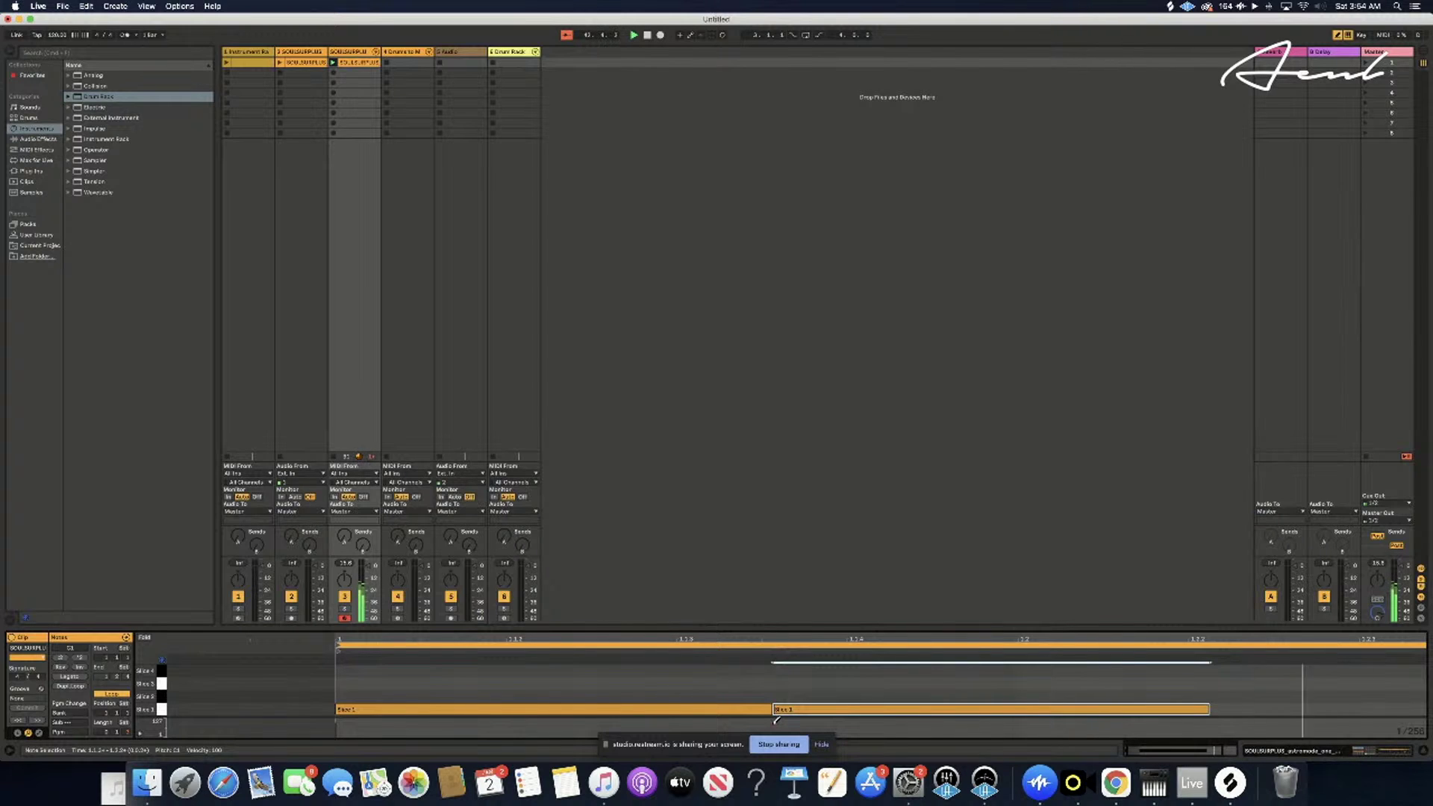
- Hide the screen-sharing bar and lower the velocity of the second Slice 1 note in the MIDI clip
left_click(824, 745)
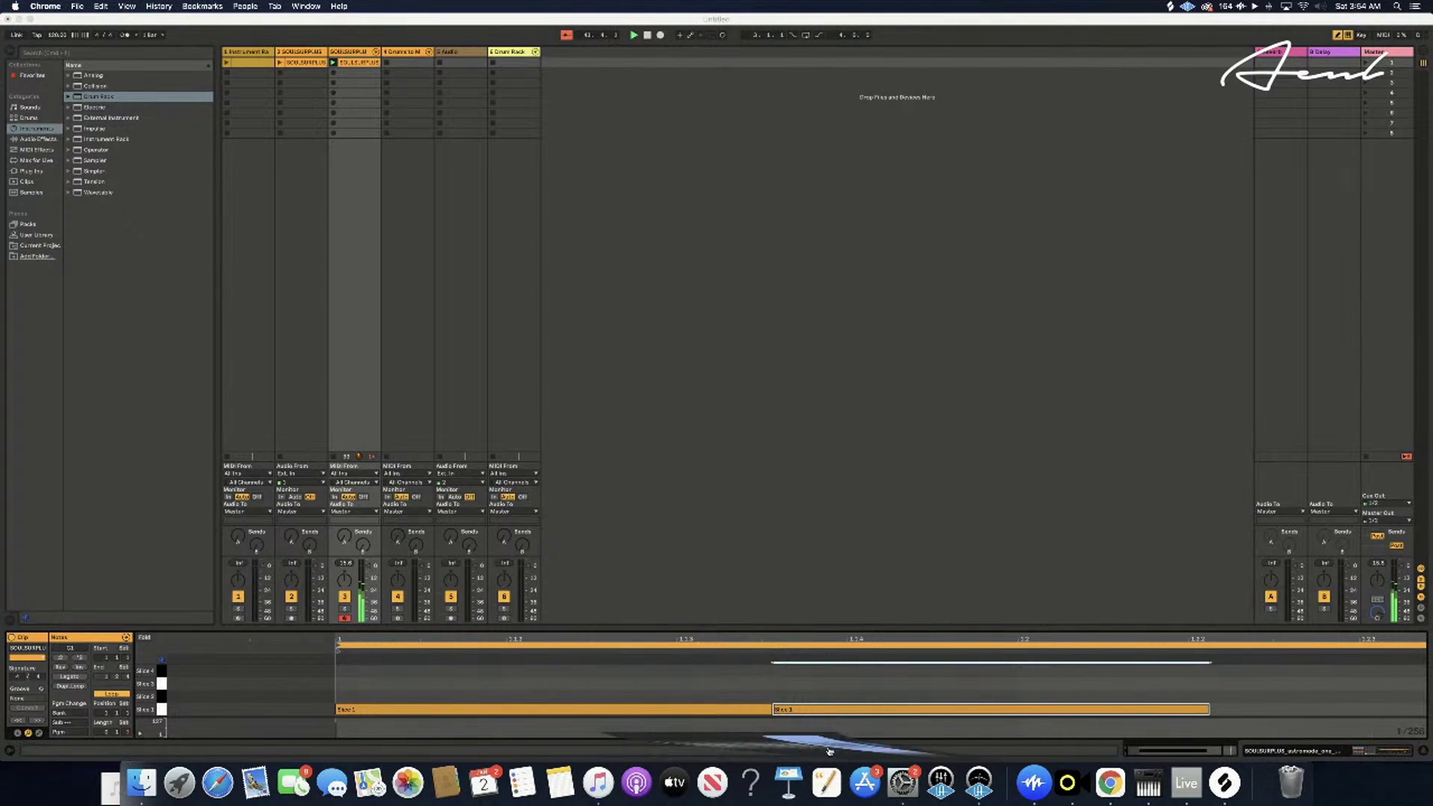
left_click(353, 683)
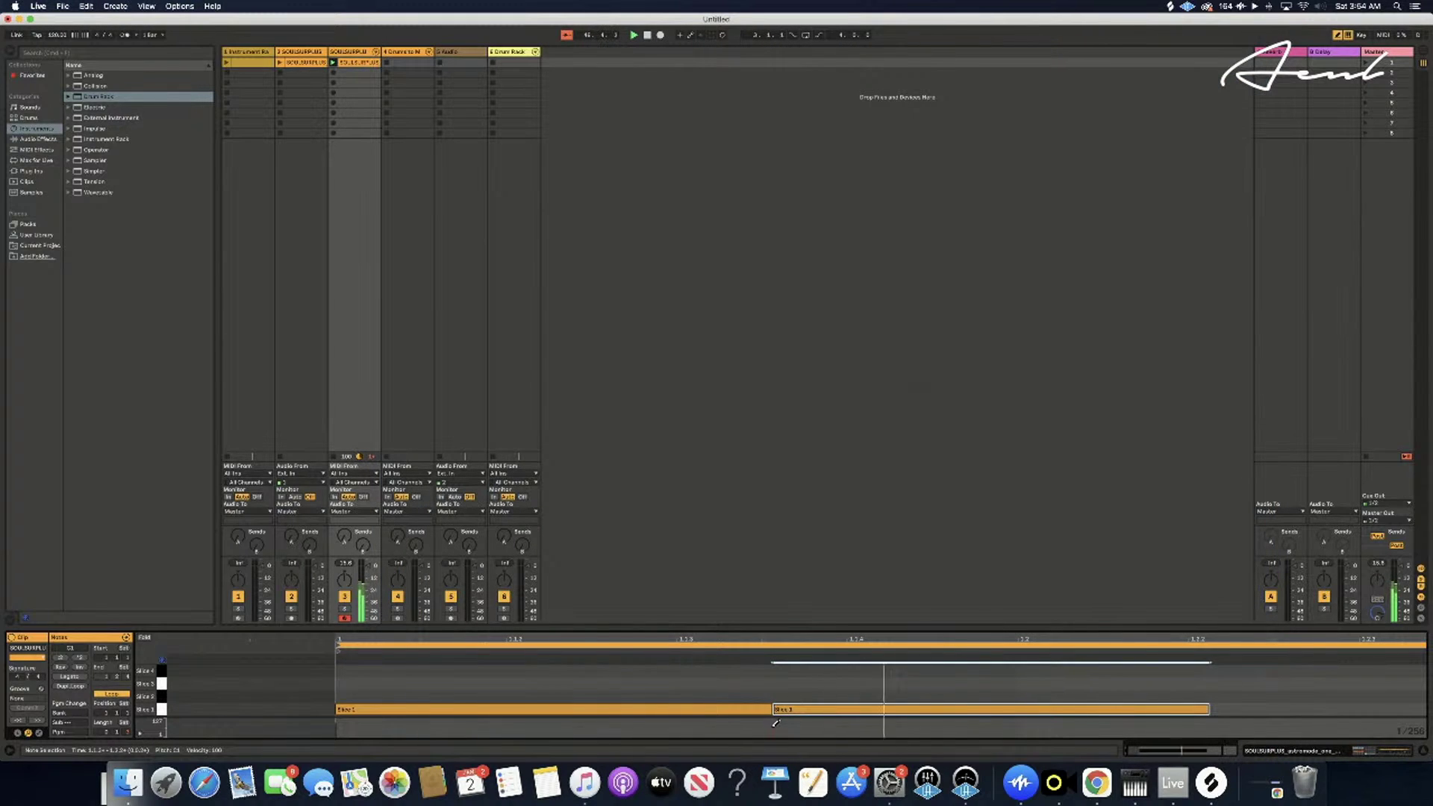
left_click_drag(774, 722, 776, 725)
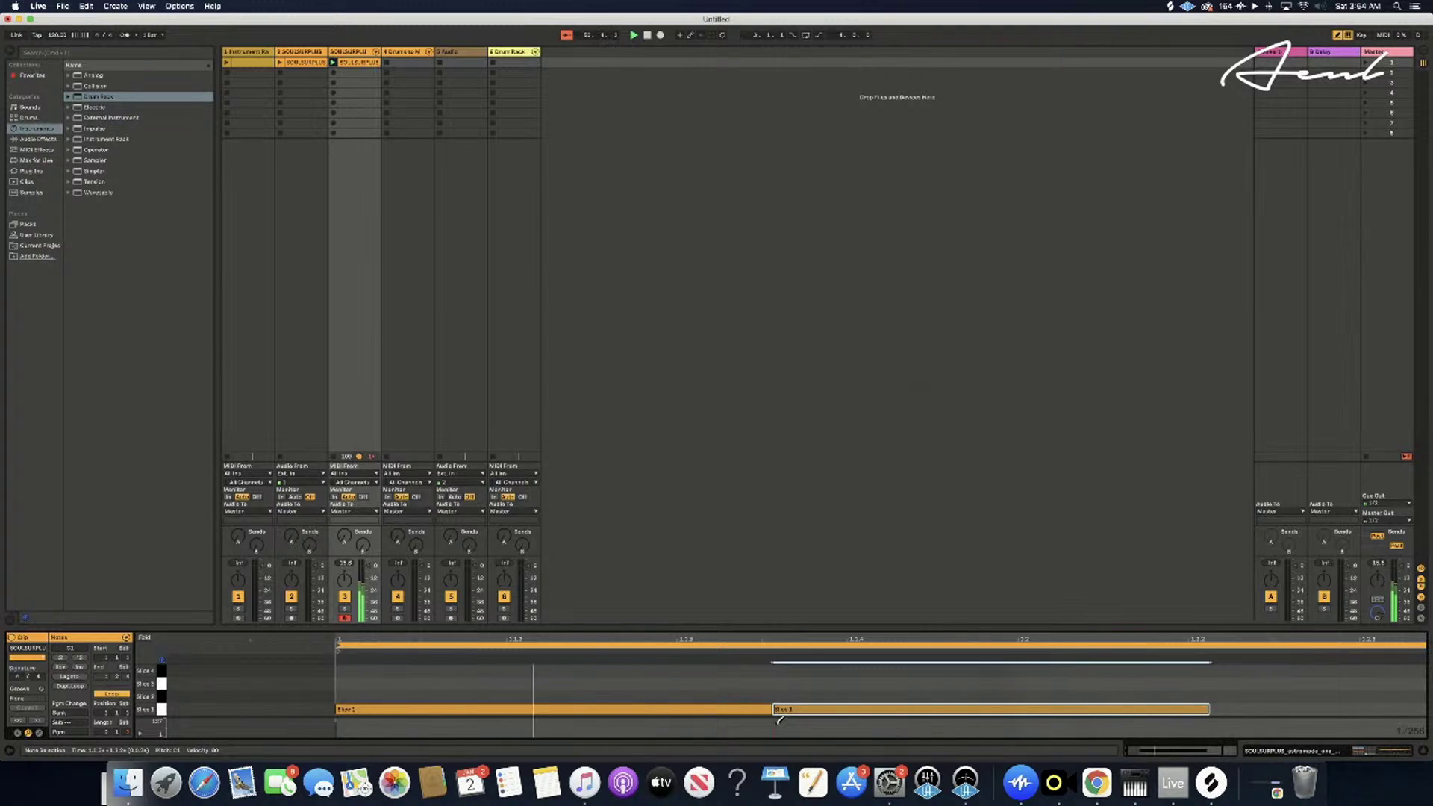
left_click_drag(777, 723, 777, 722)
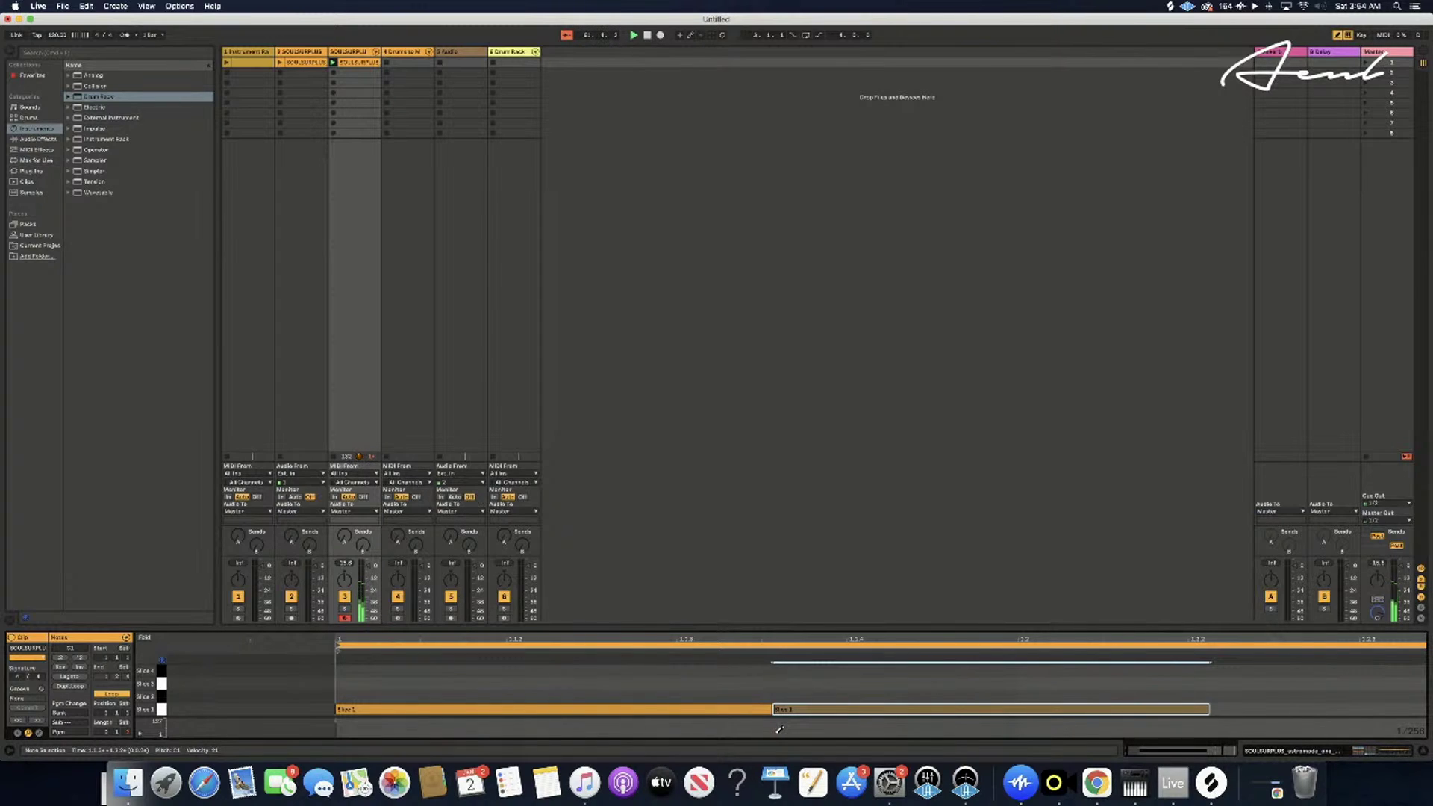
left_click_drag(778, 729, 778, 717)
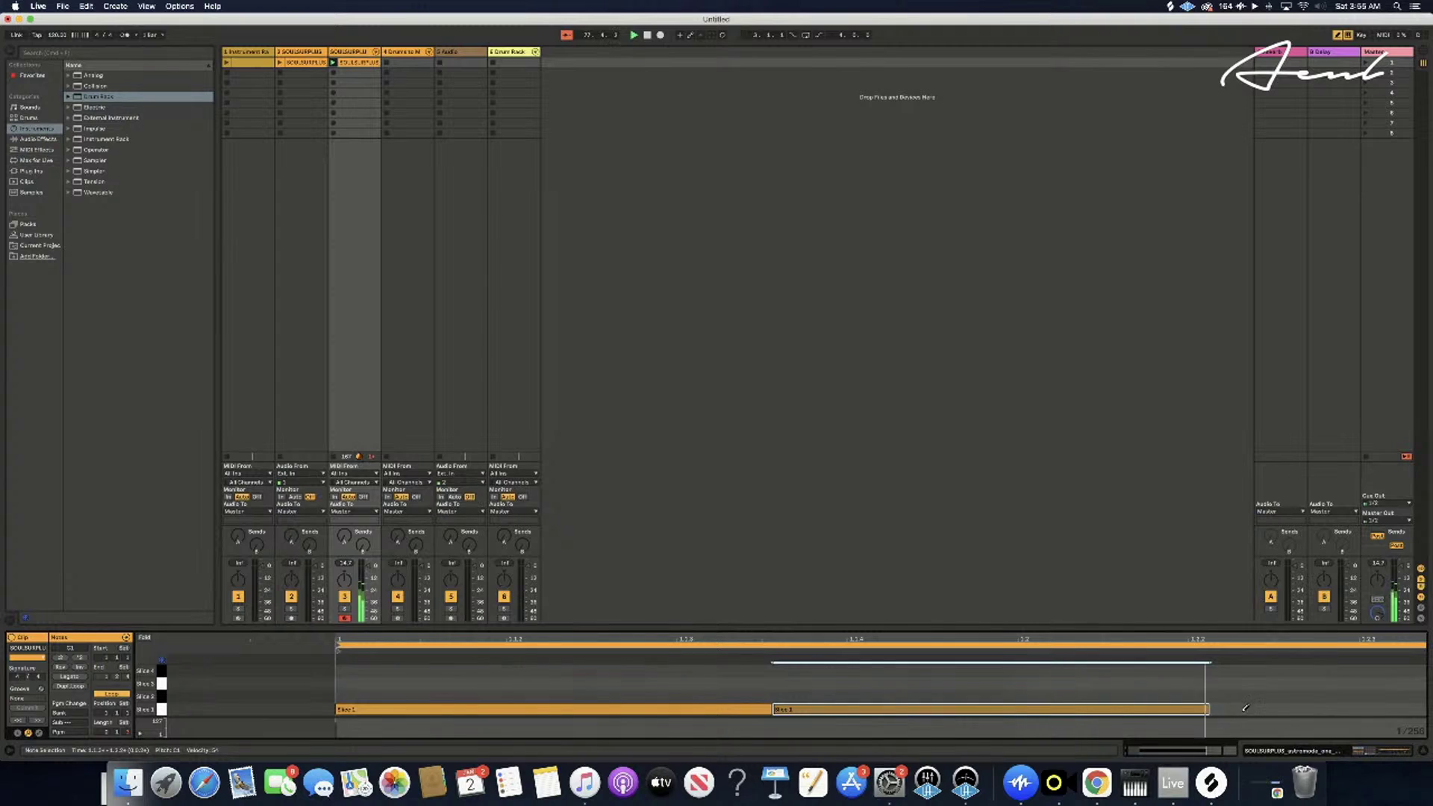
- Draw a Slice 2 note after the Slice 1 notes and resize it to span from just after 1.2.3 to just past 1.2.4
left_click(1274, 705)
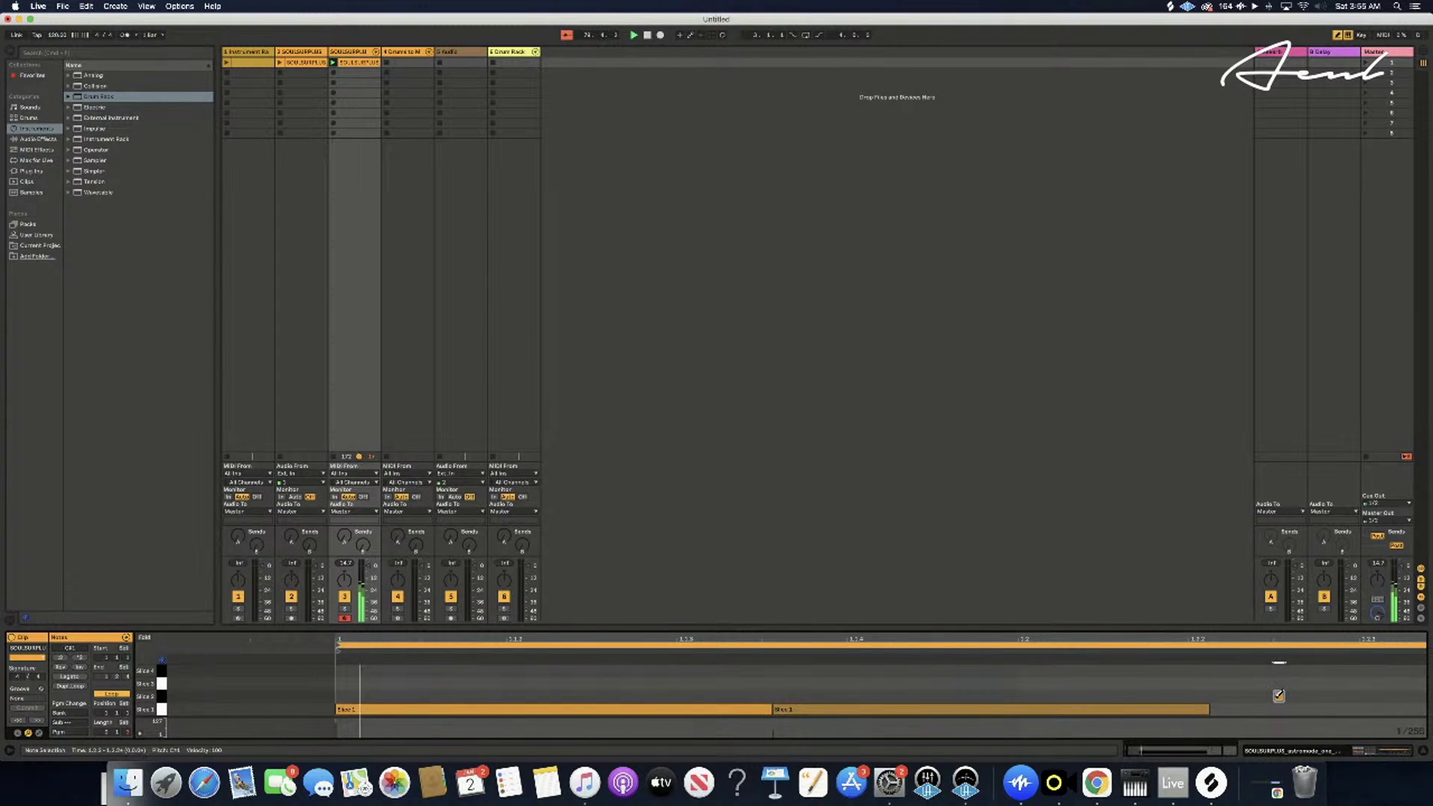
scroll(1268, 697, "right", 3)
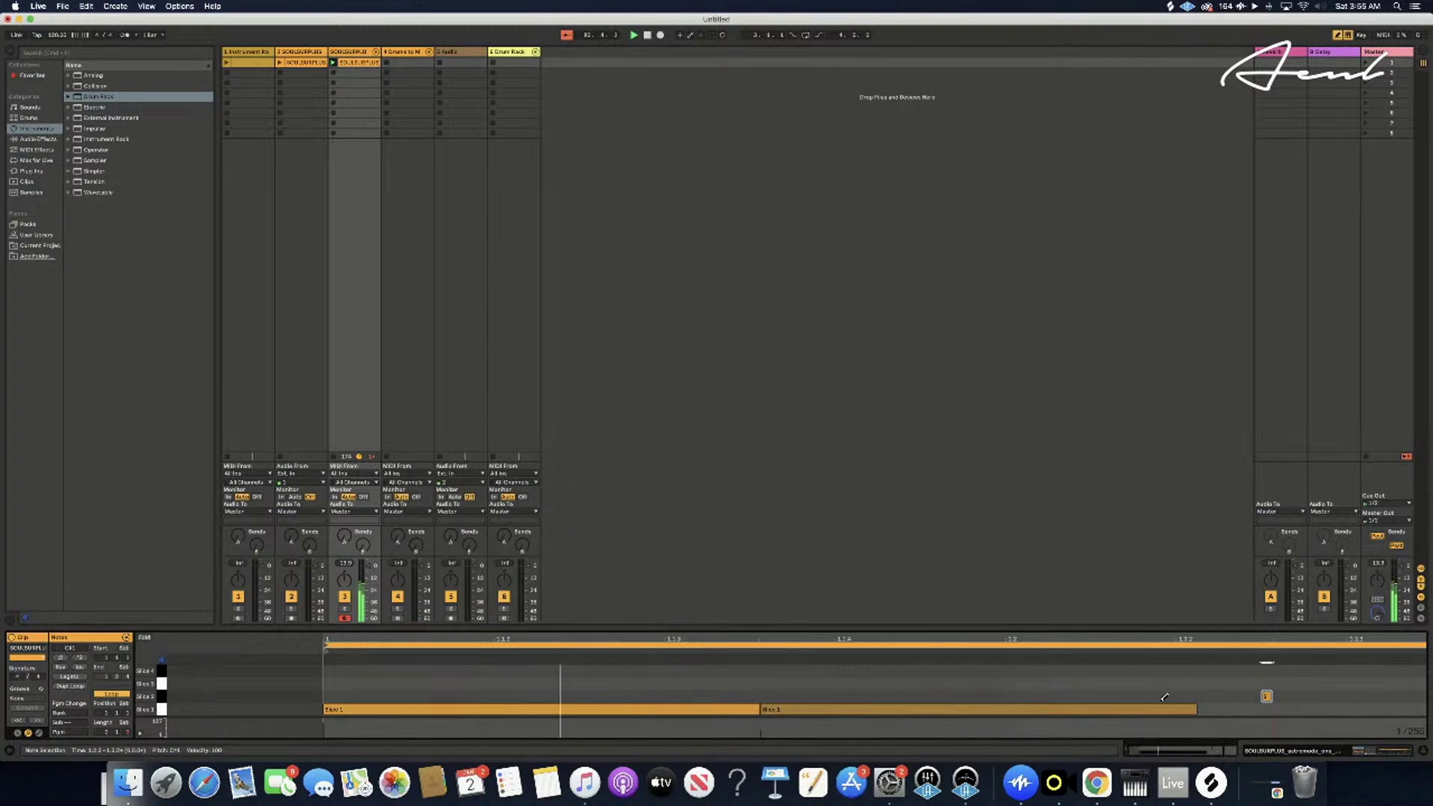
scroll(1163, 698, "right", 2)
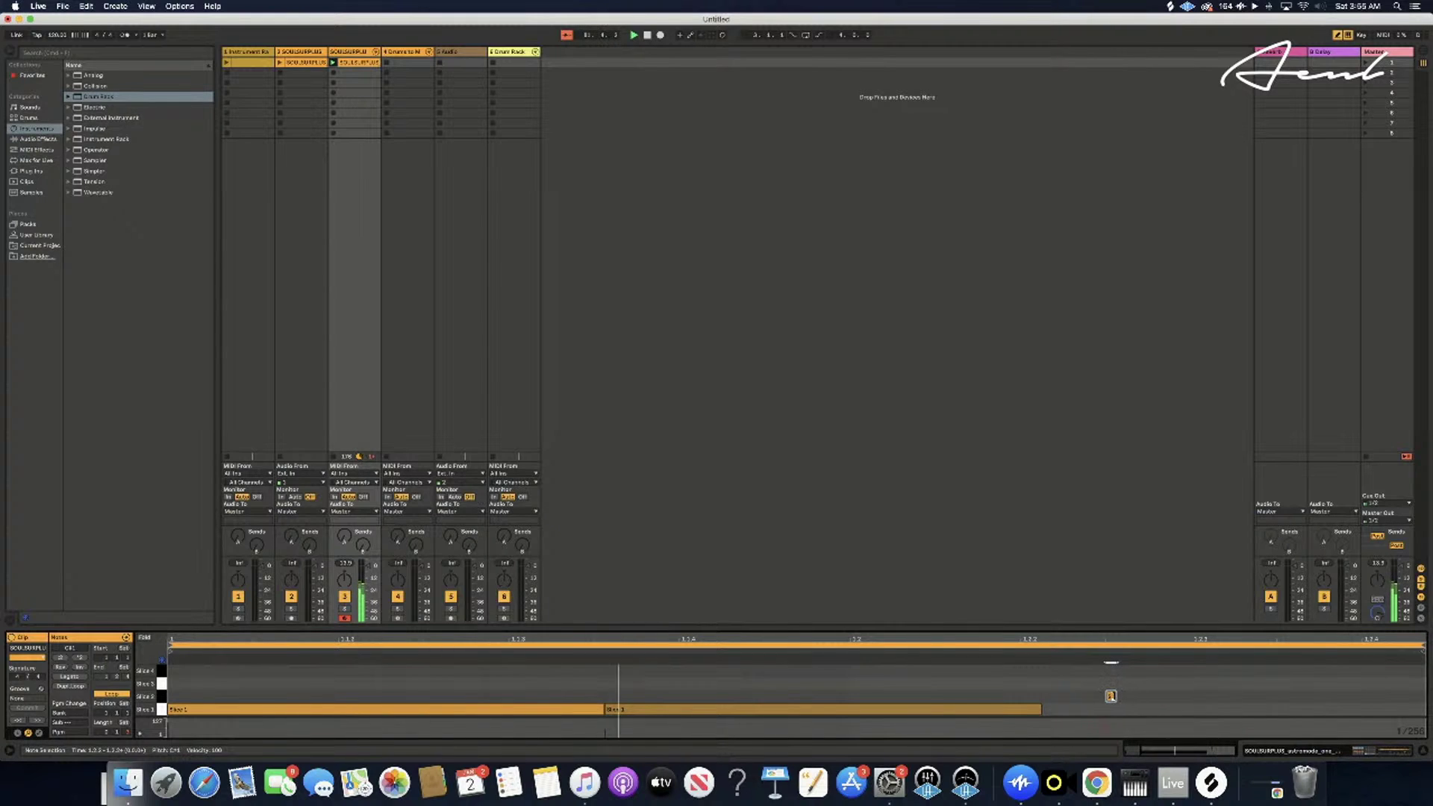
double_click(1110, 696)
left_click_drag(1245, 694, 1316, 696)
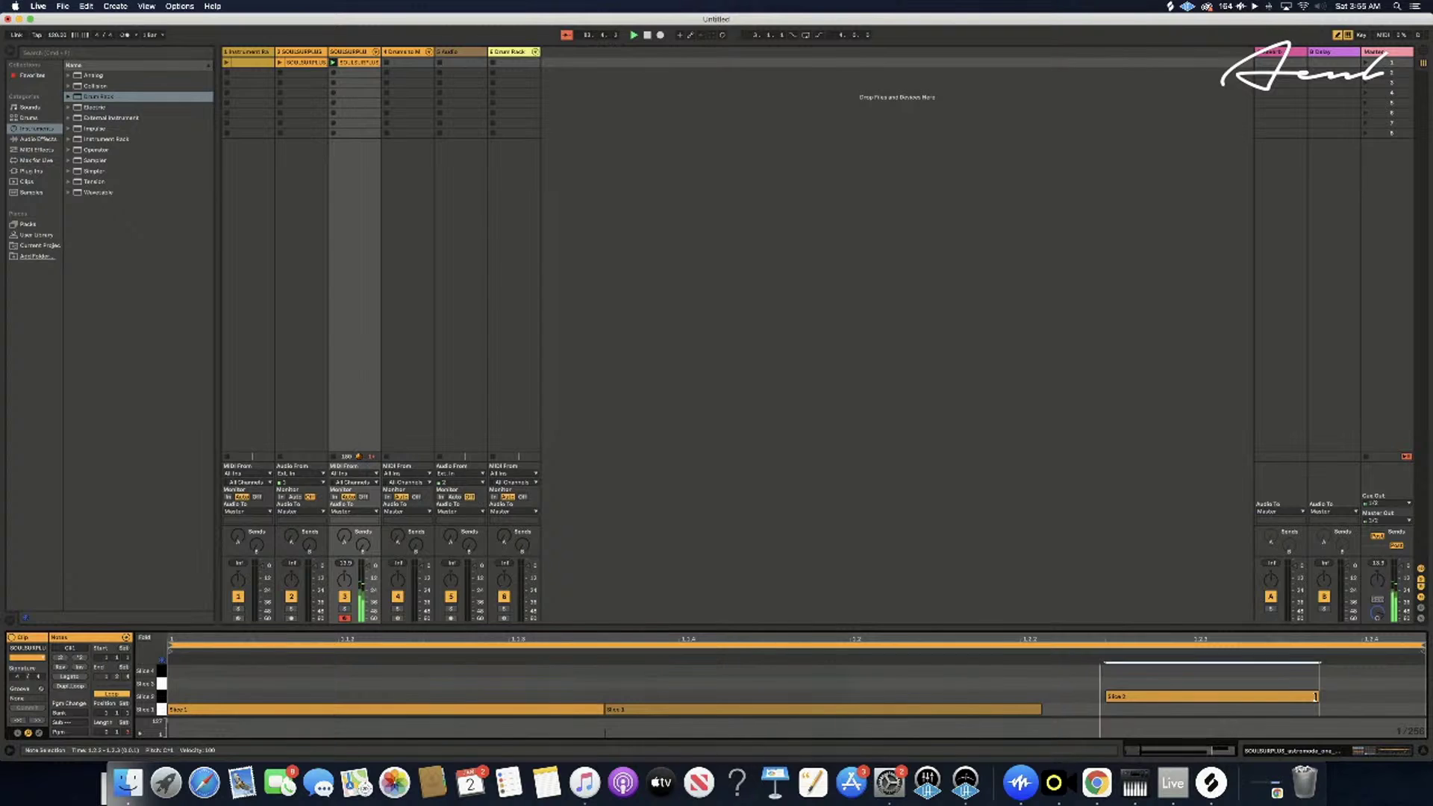
left_click_drag(1316, 696, 1409, 698)
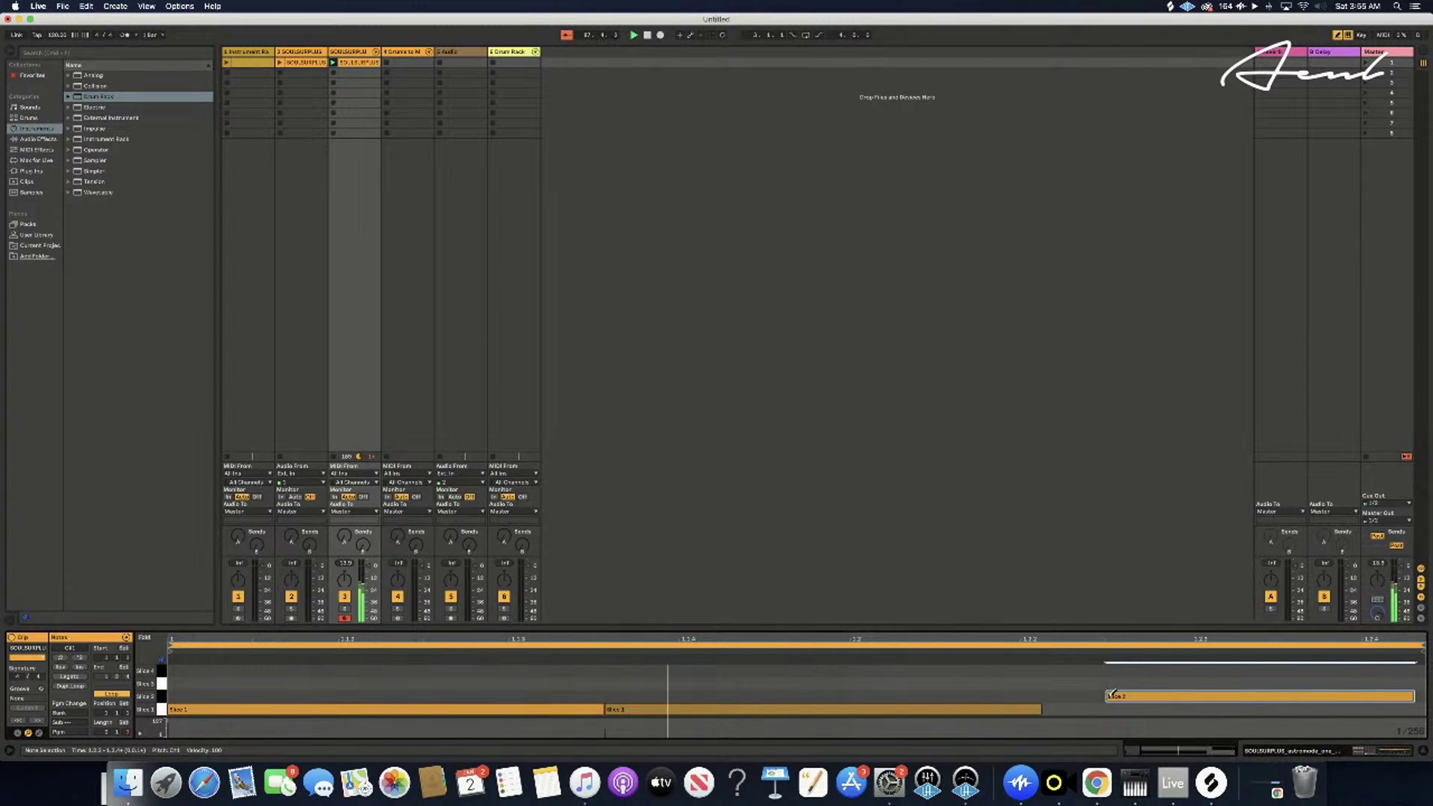
left_click_drag(1105, 697, 1222, 701)
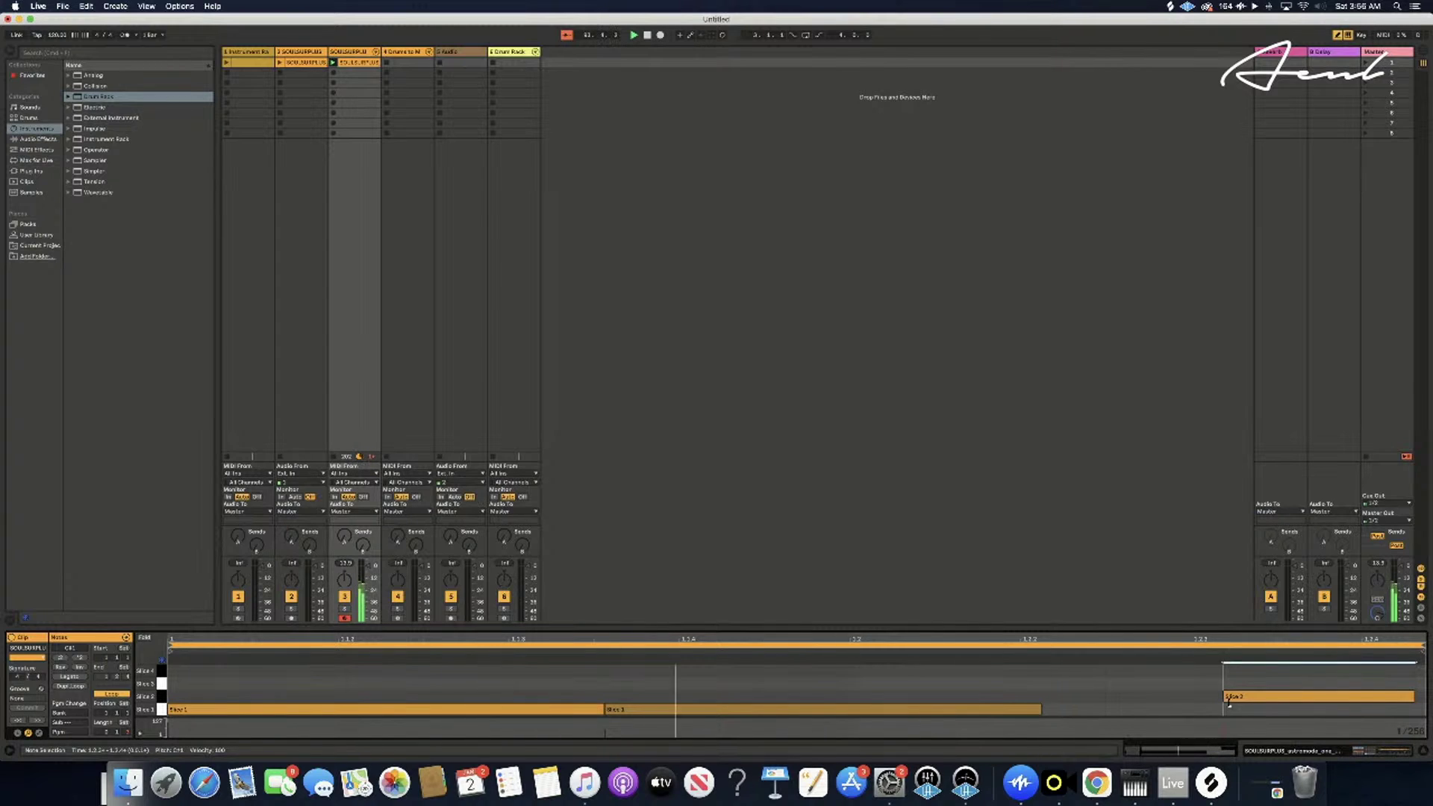
left_click_drag(1222, 704, 1243, 700)
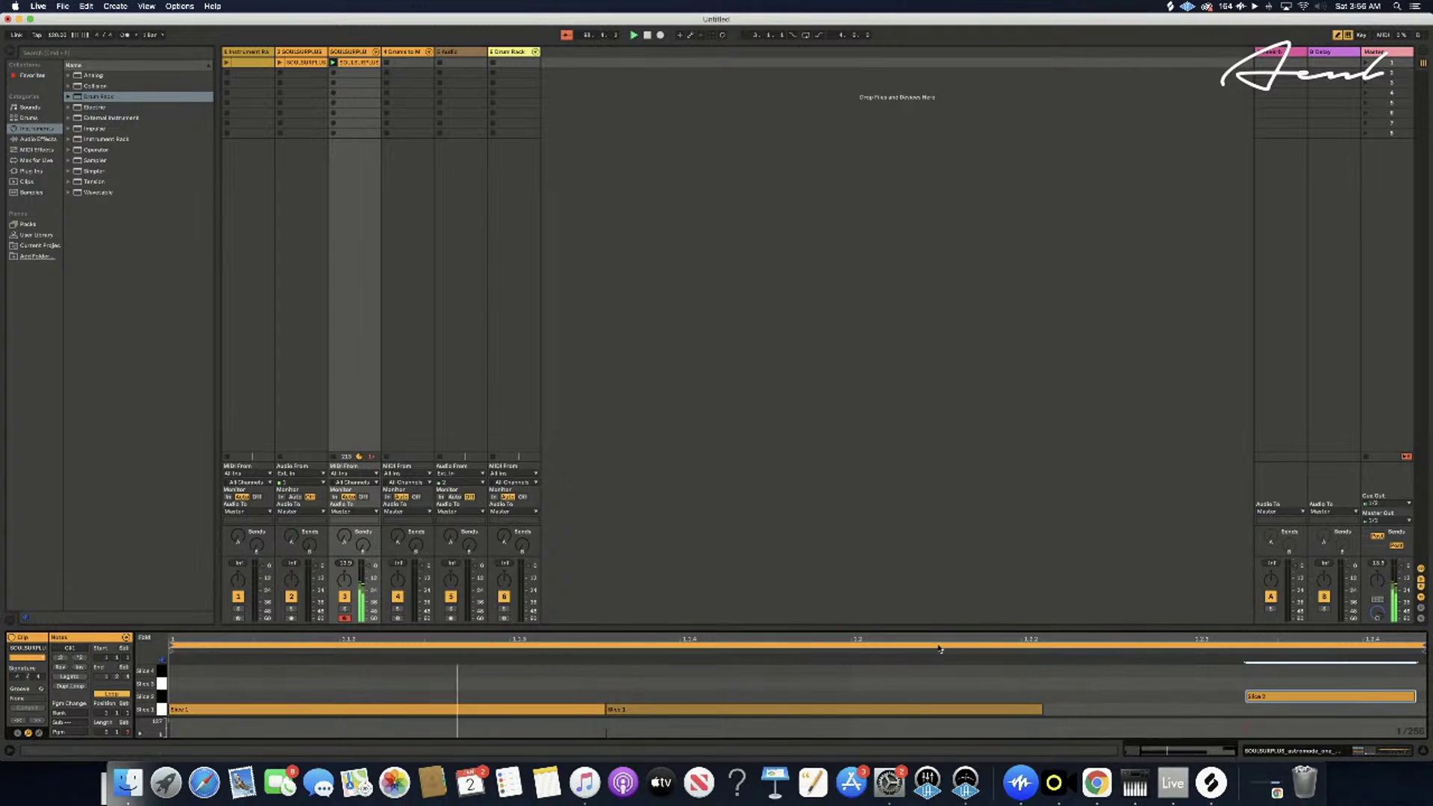
left_click(909, 653)
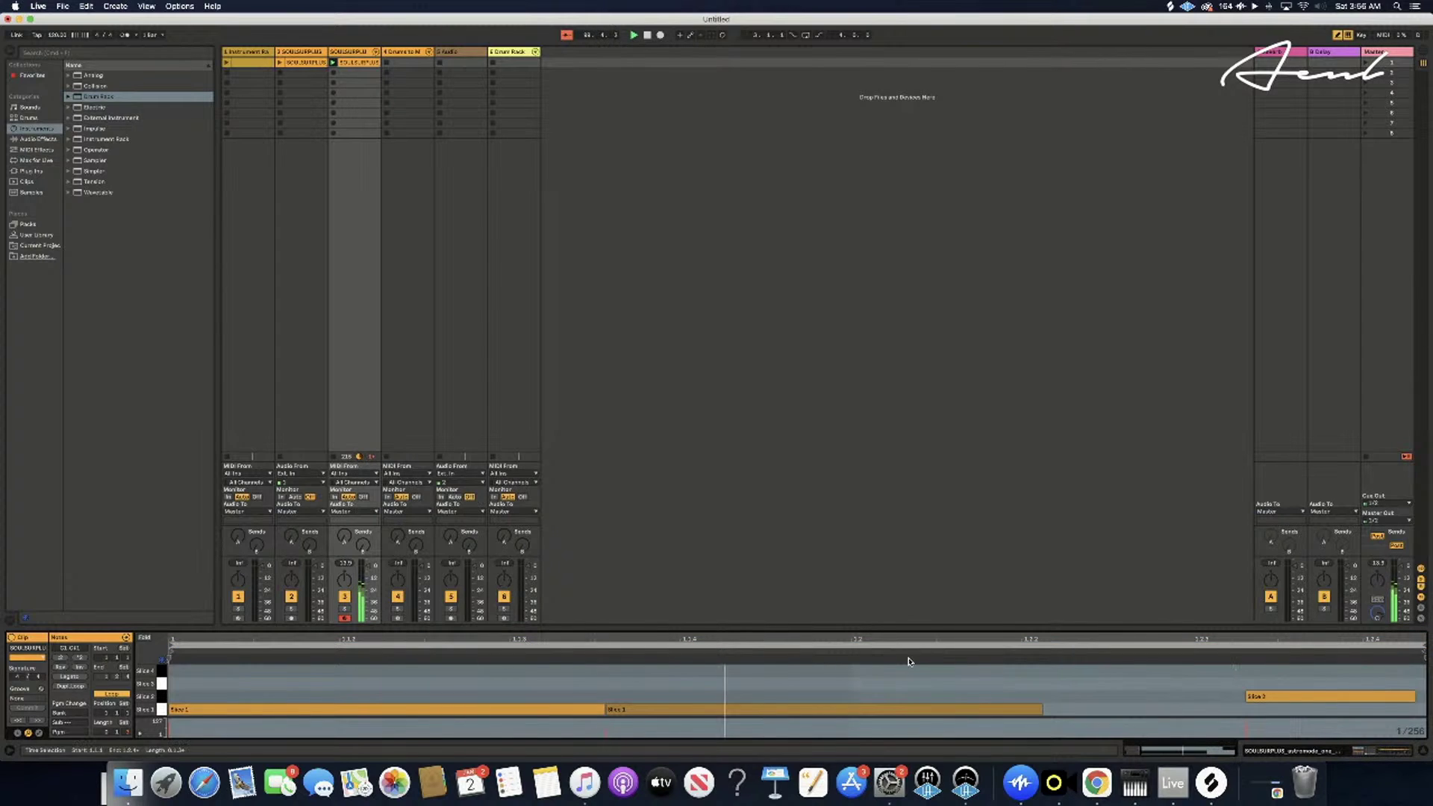
left_click(905, 656)
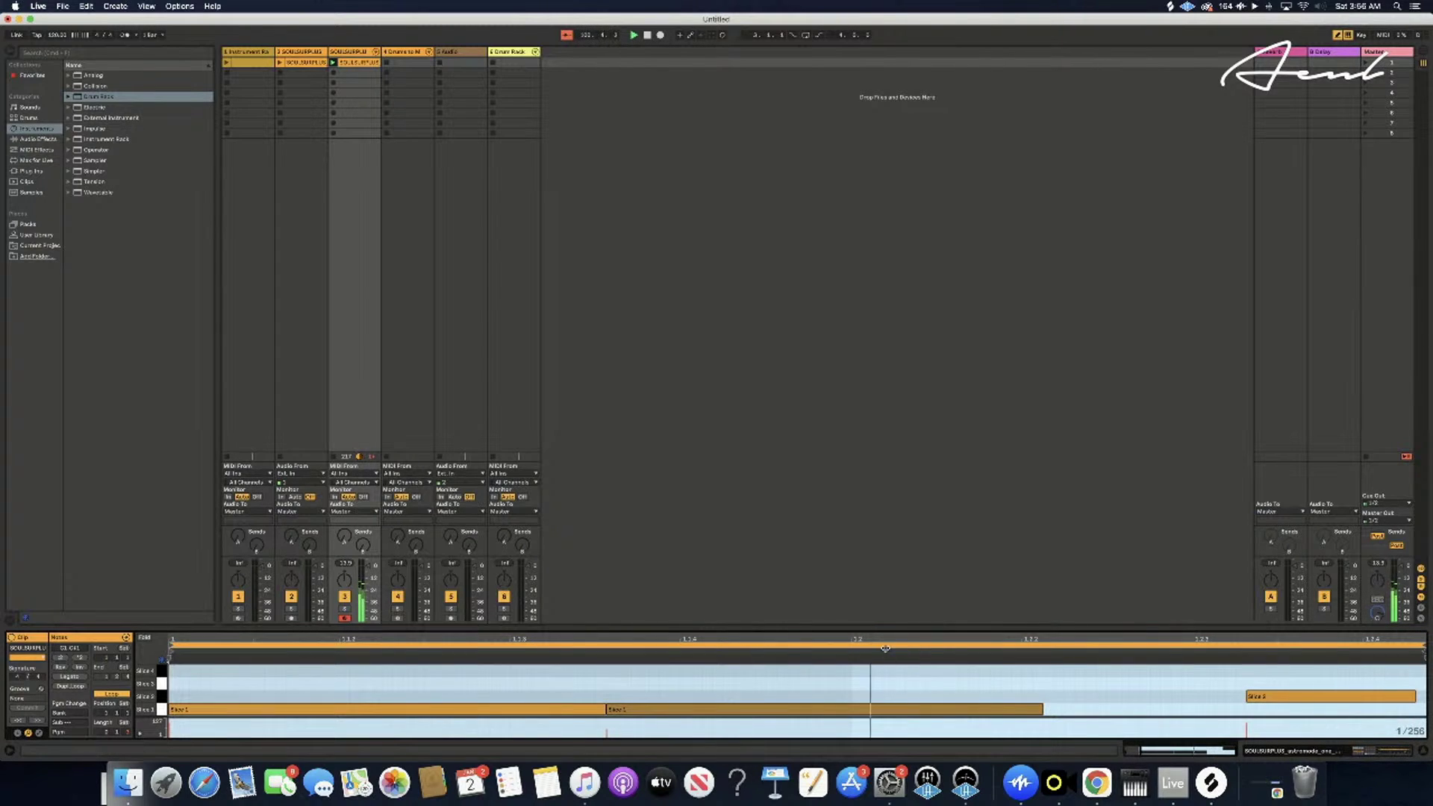
left_click(839, 653)
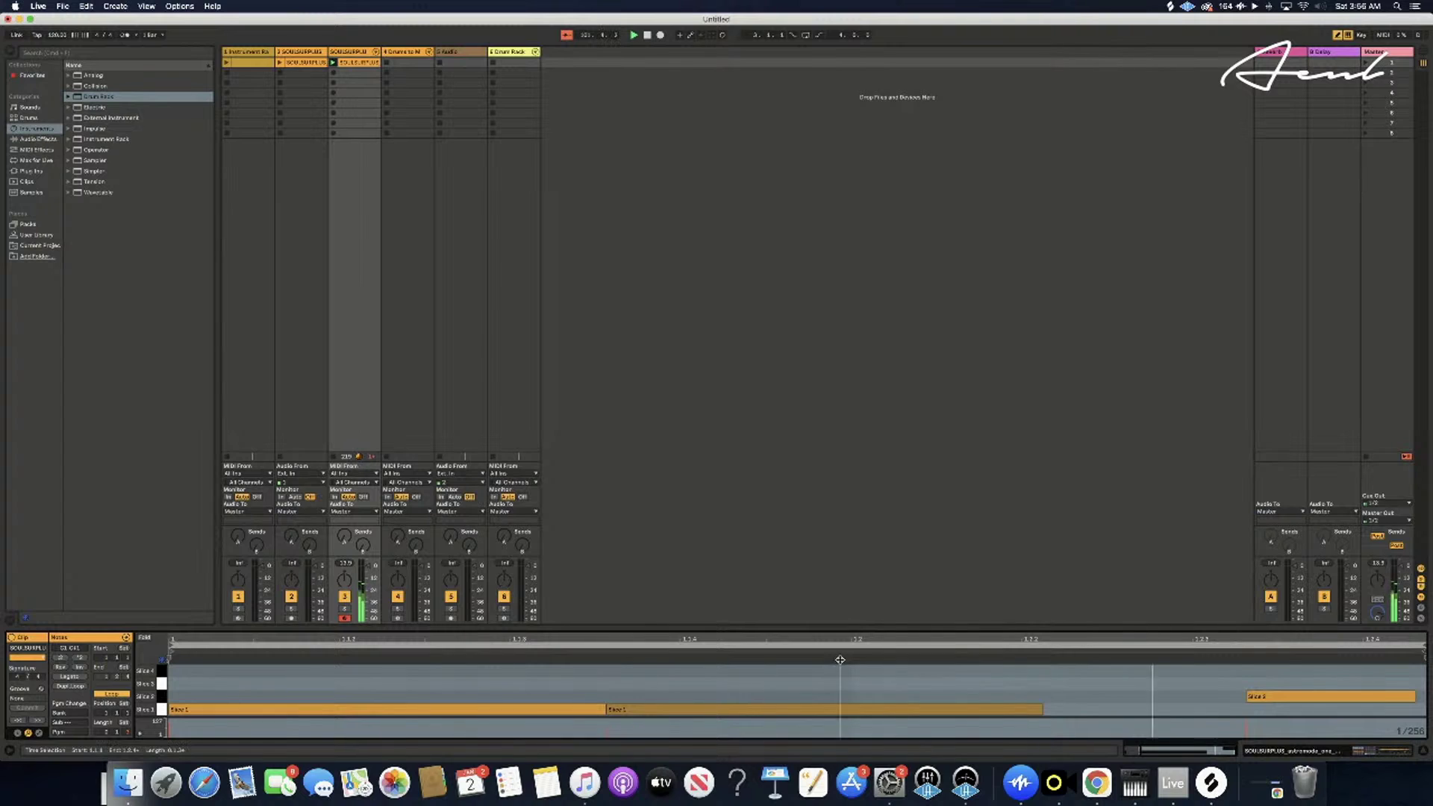
left_click(835, 684)
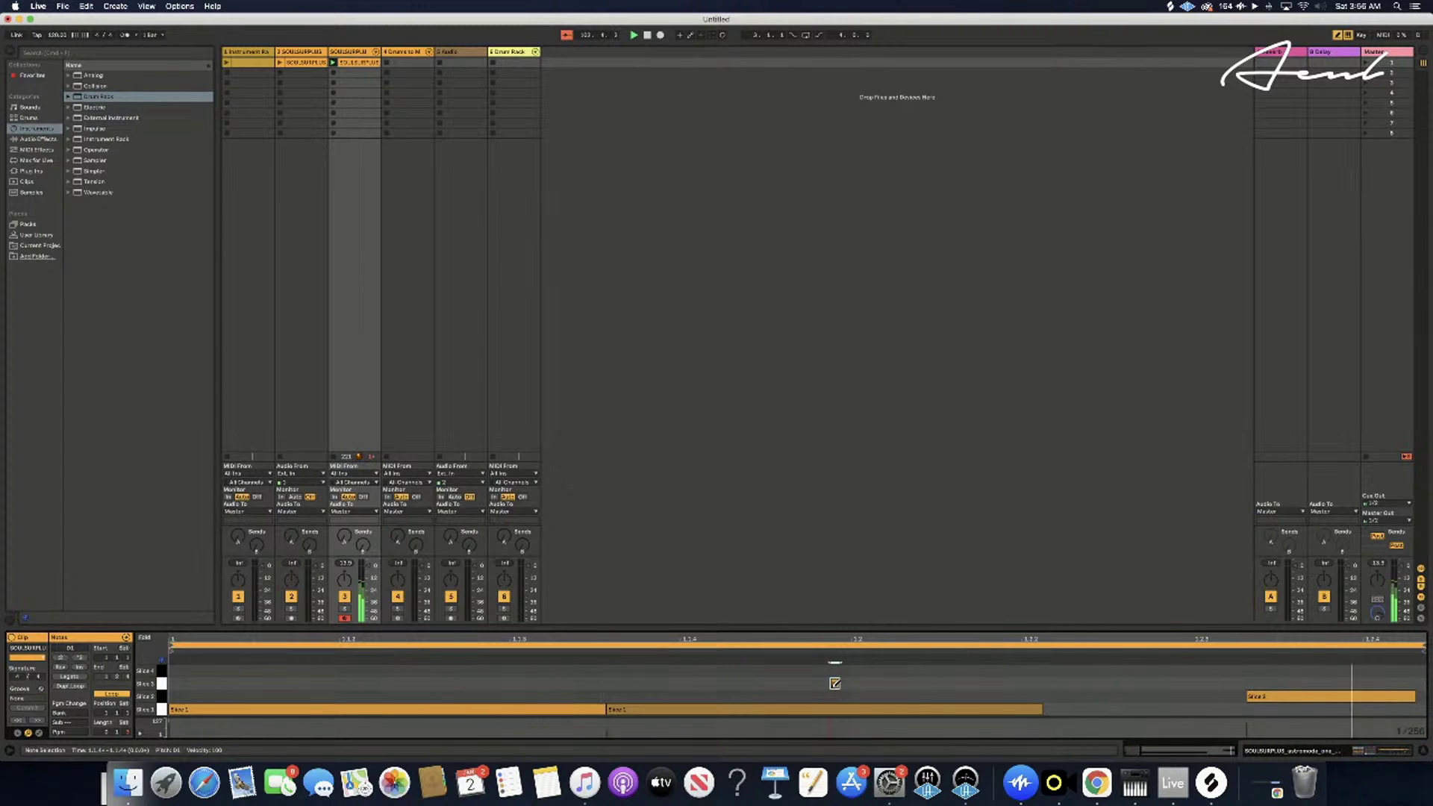
left_click(833, 680)
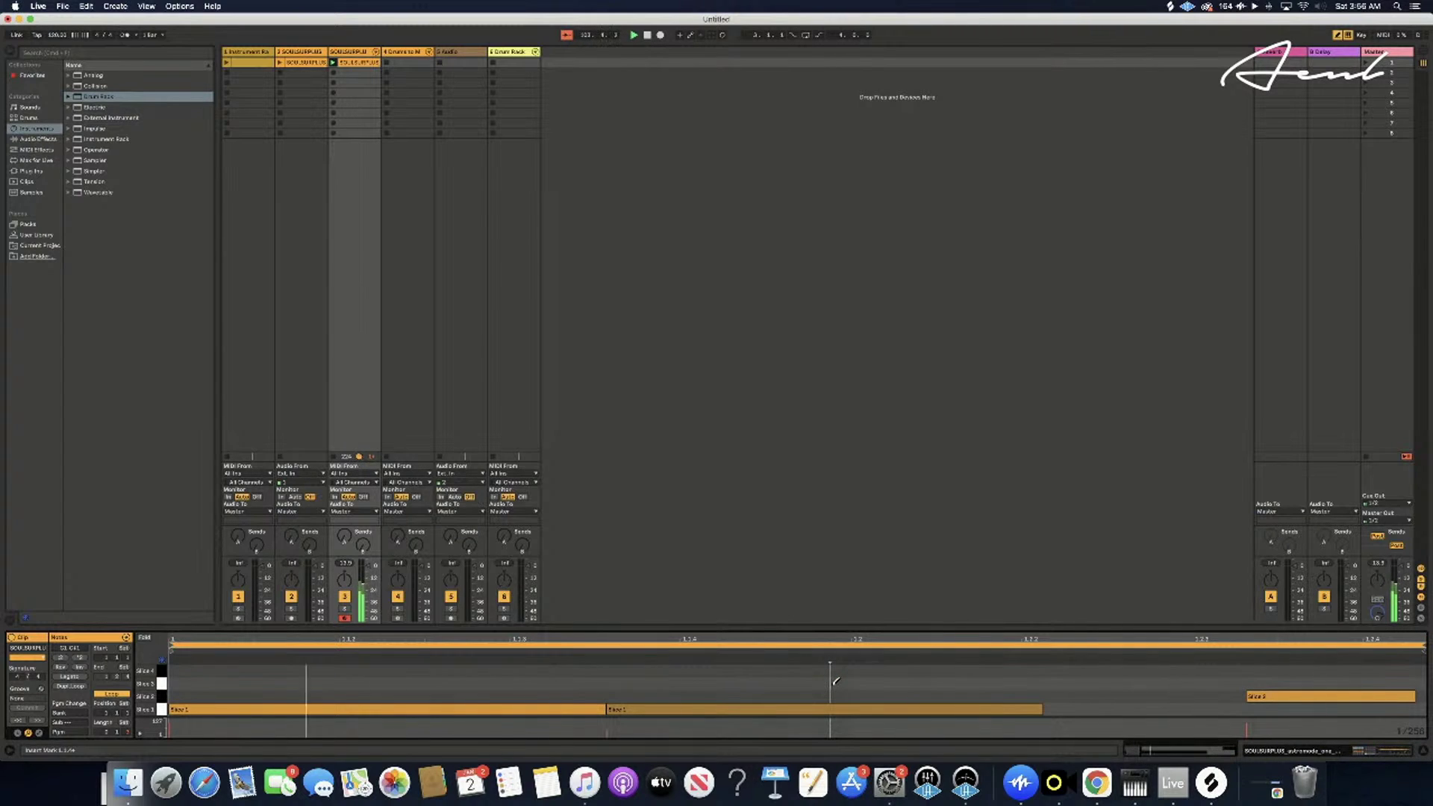
- Add a Slice 4 note aligned with the start of the Slice 2 note and extend it to about half that note's length
left_click(1251, 667)
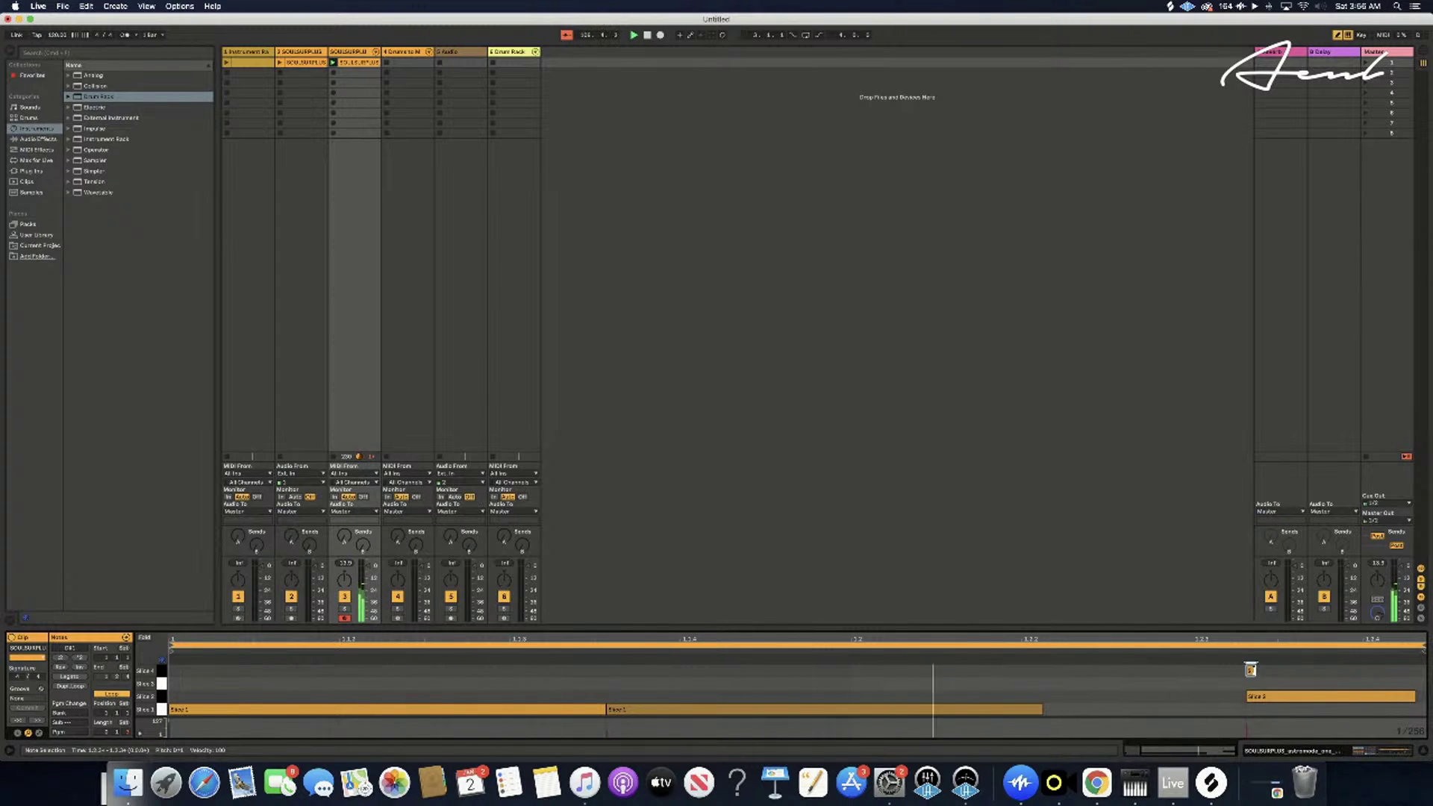
left_click_drag(1250, 669, 1327, 669)
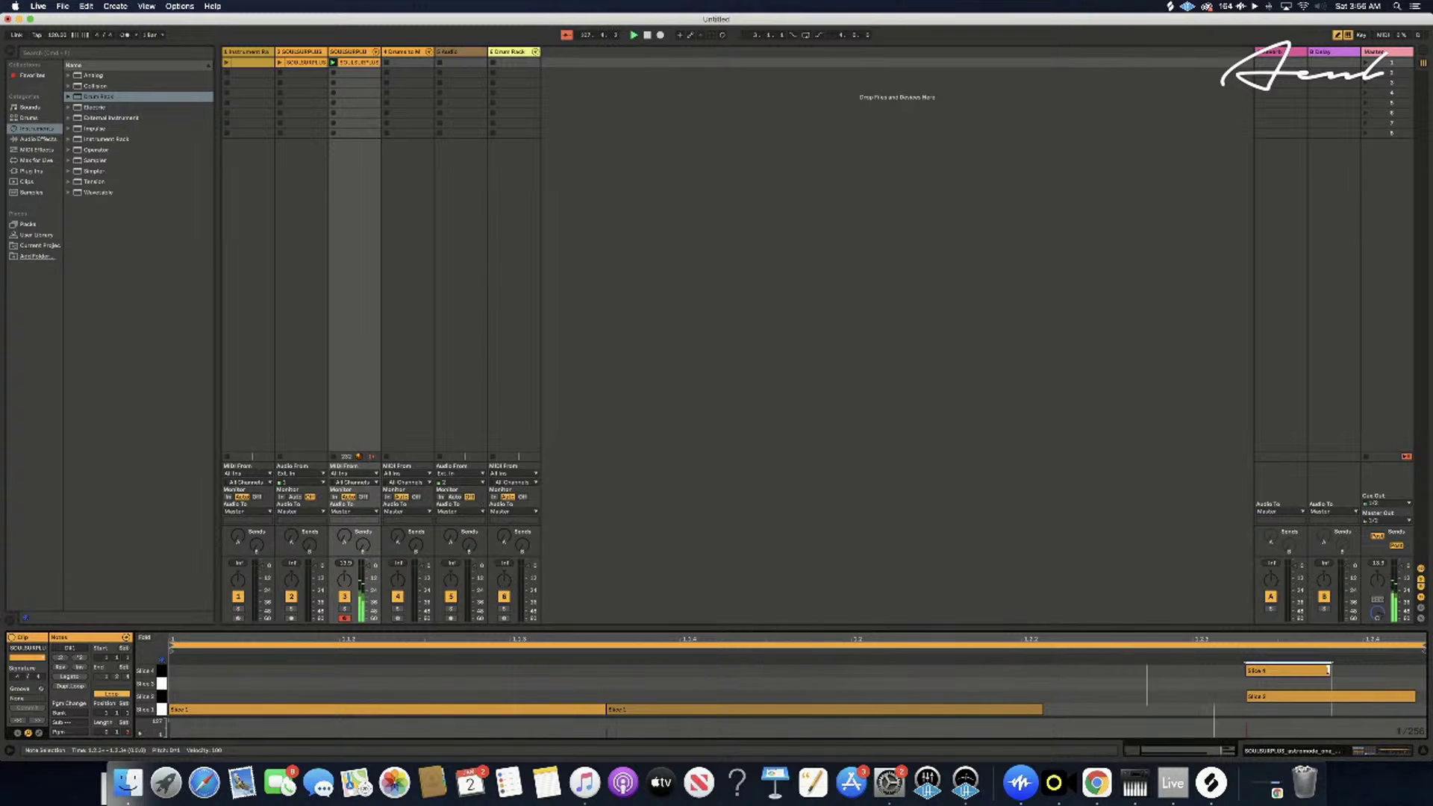
right_click(1284, 695)
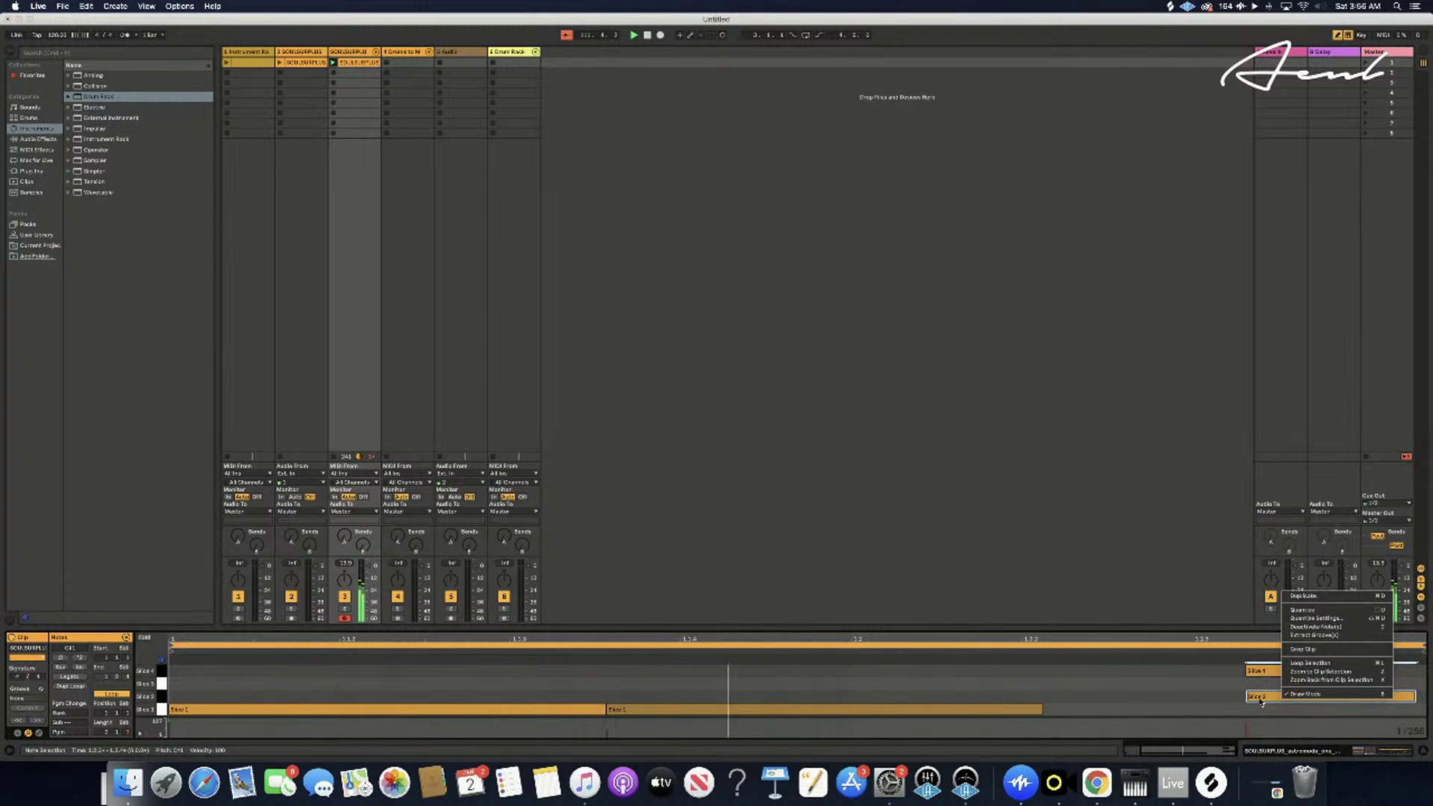
left_click(1259, 699)
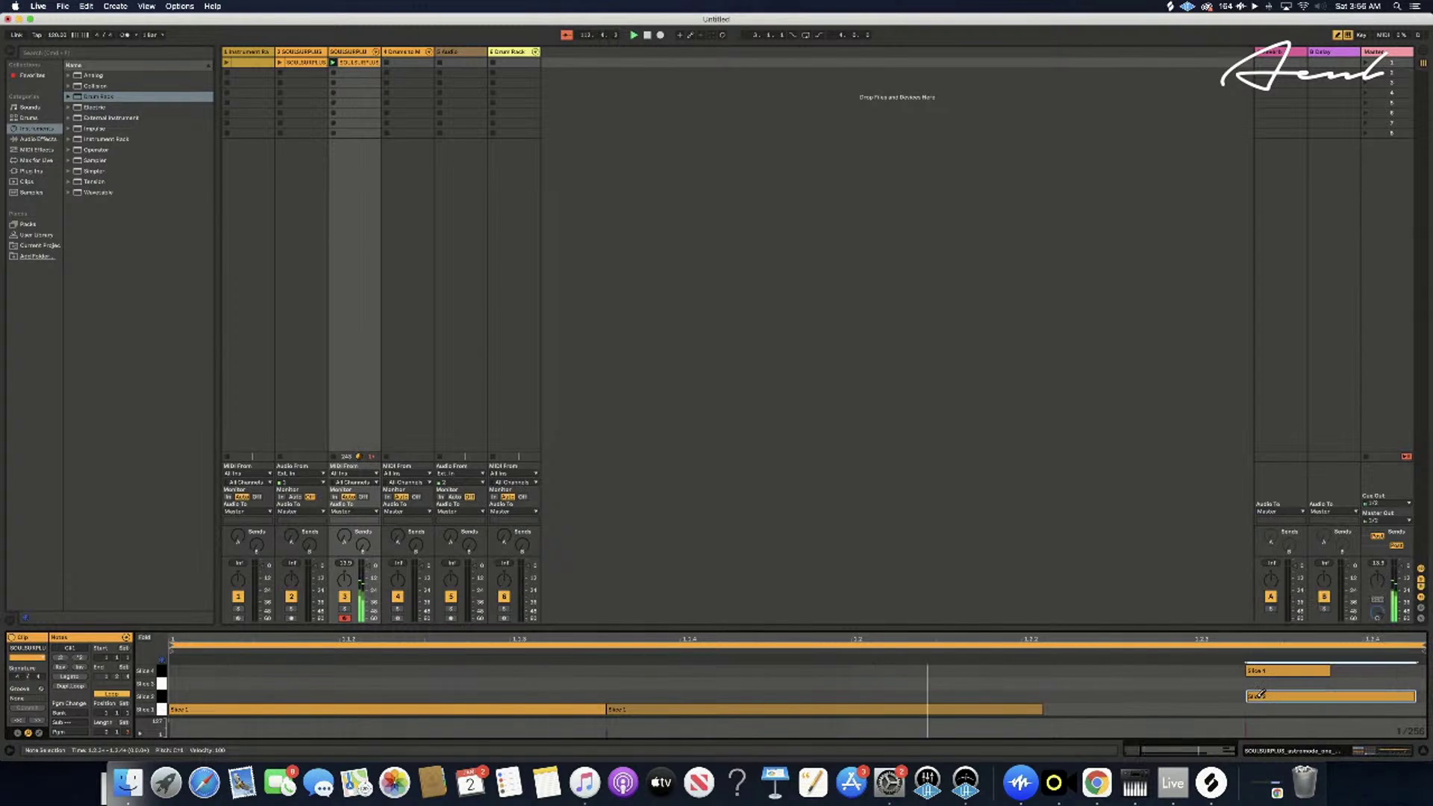
key("v")
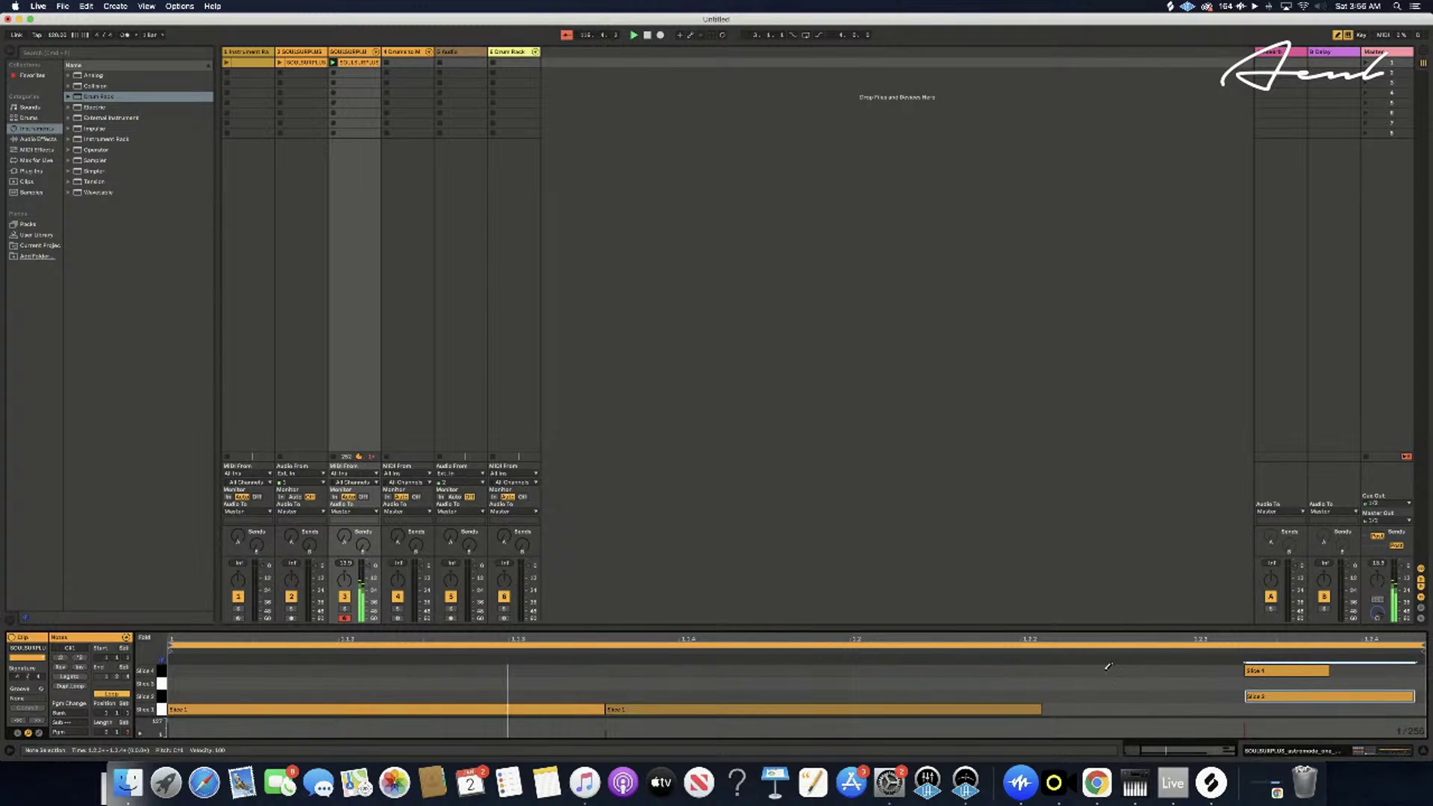
- View the original audio clip's waveform and return to the notes of the sliced MIDI clip
left_click(749, 359)
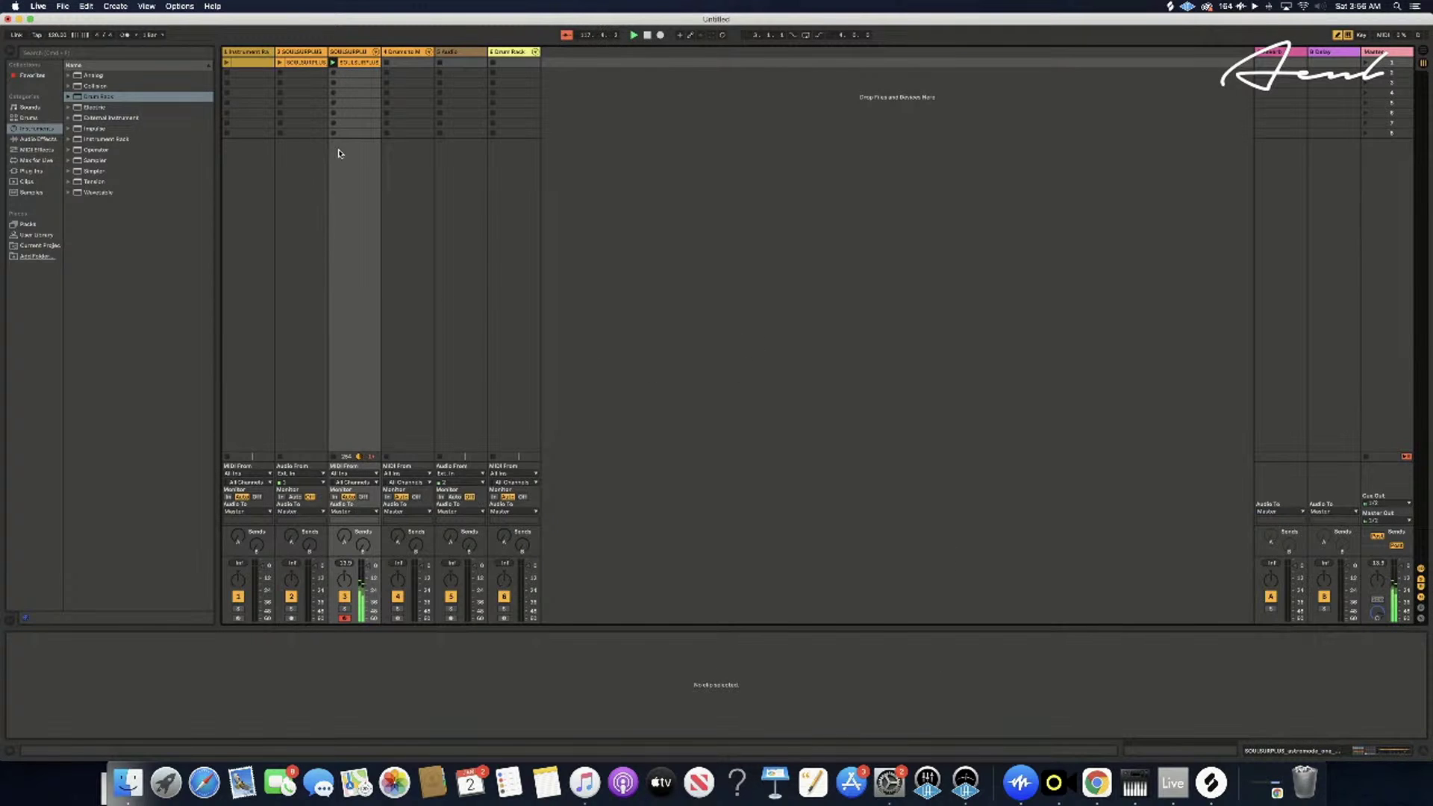
left_click(357, 64)
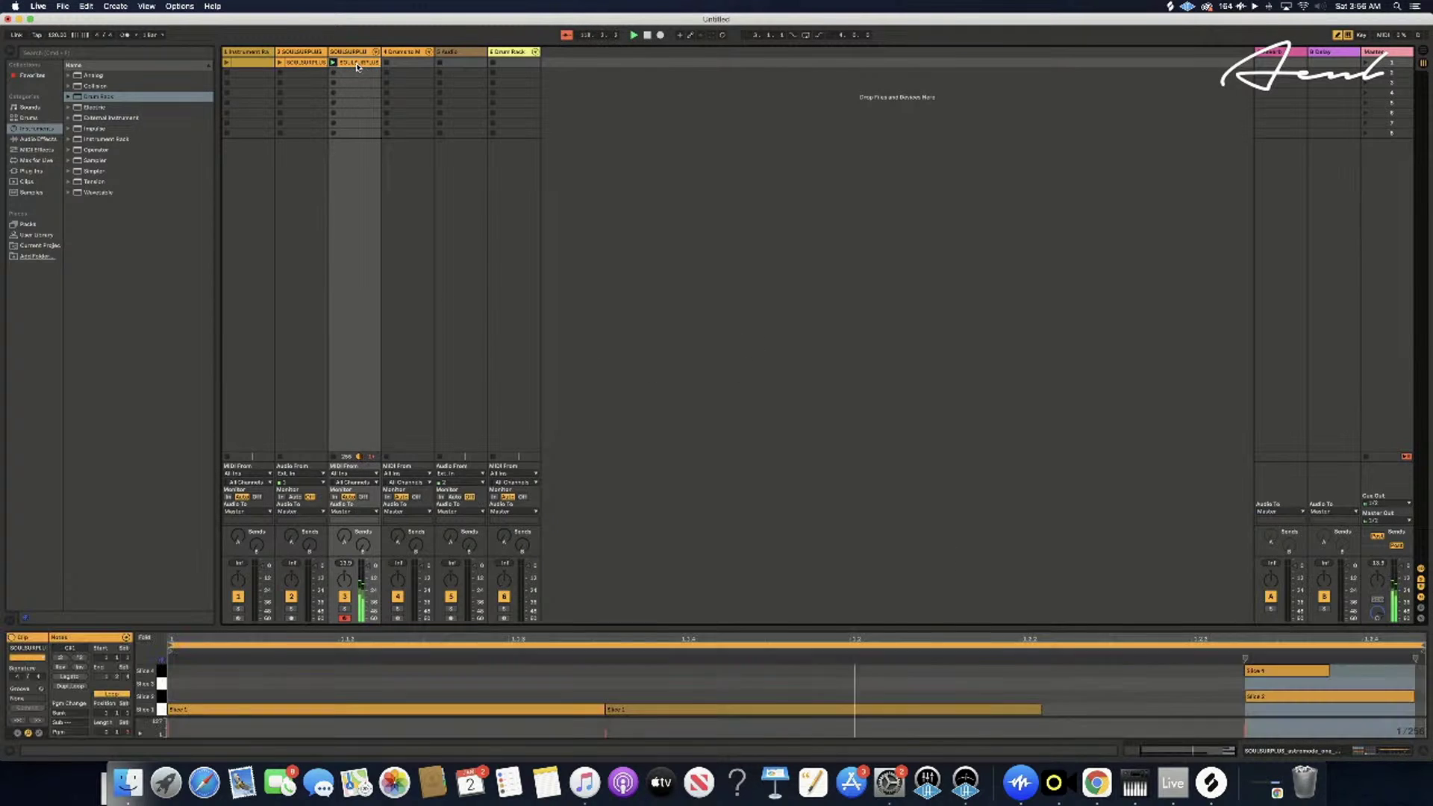
left_click(319, 64)
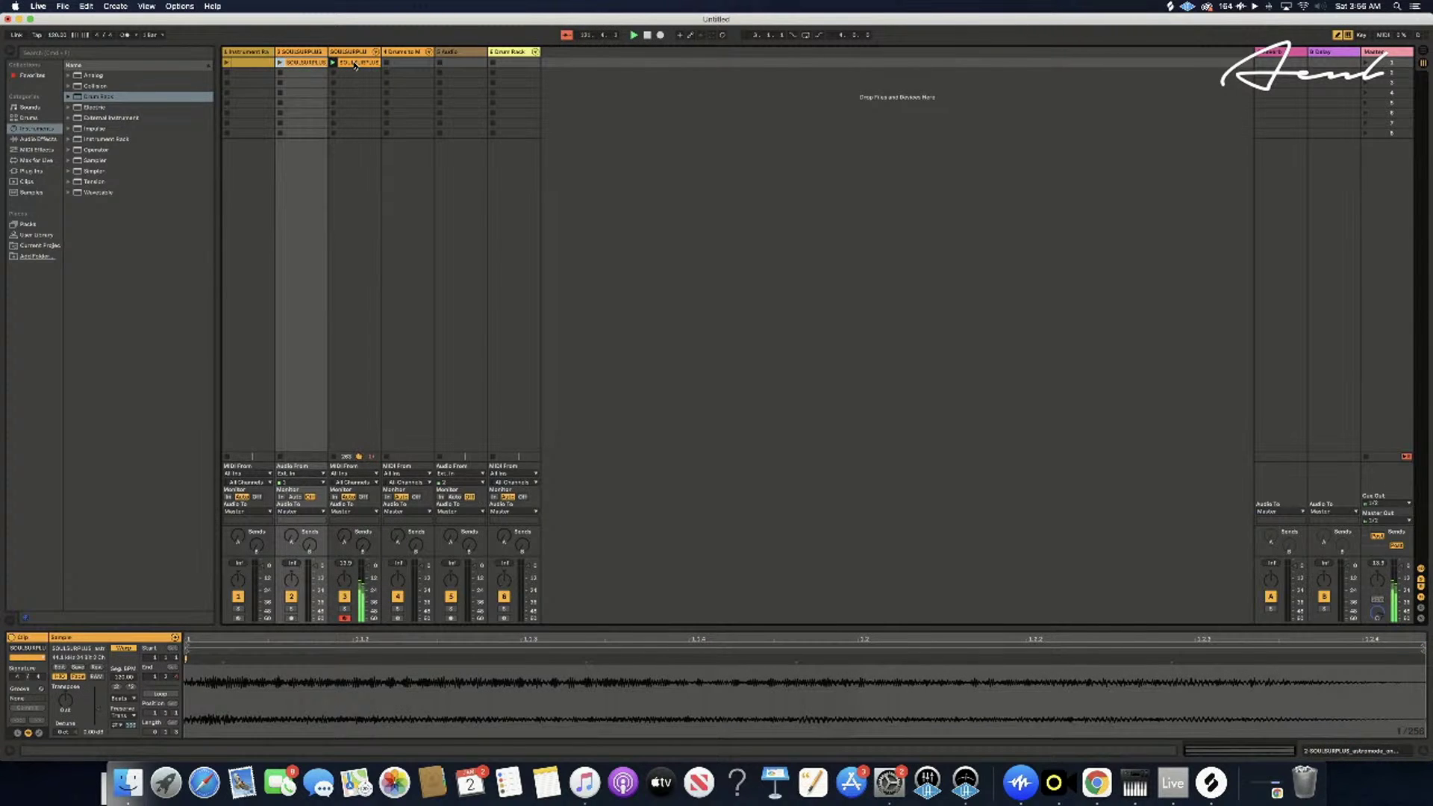
left_click(356, 64)
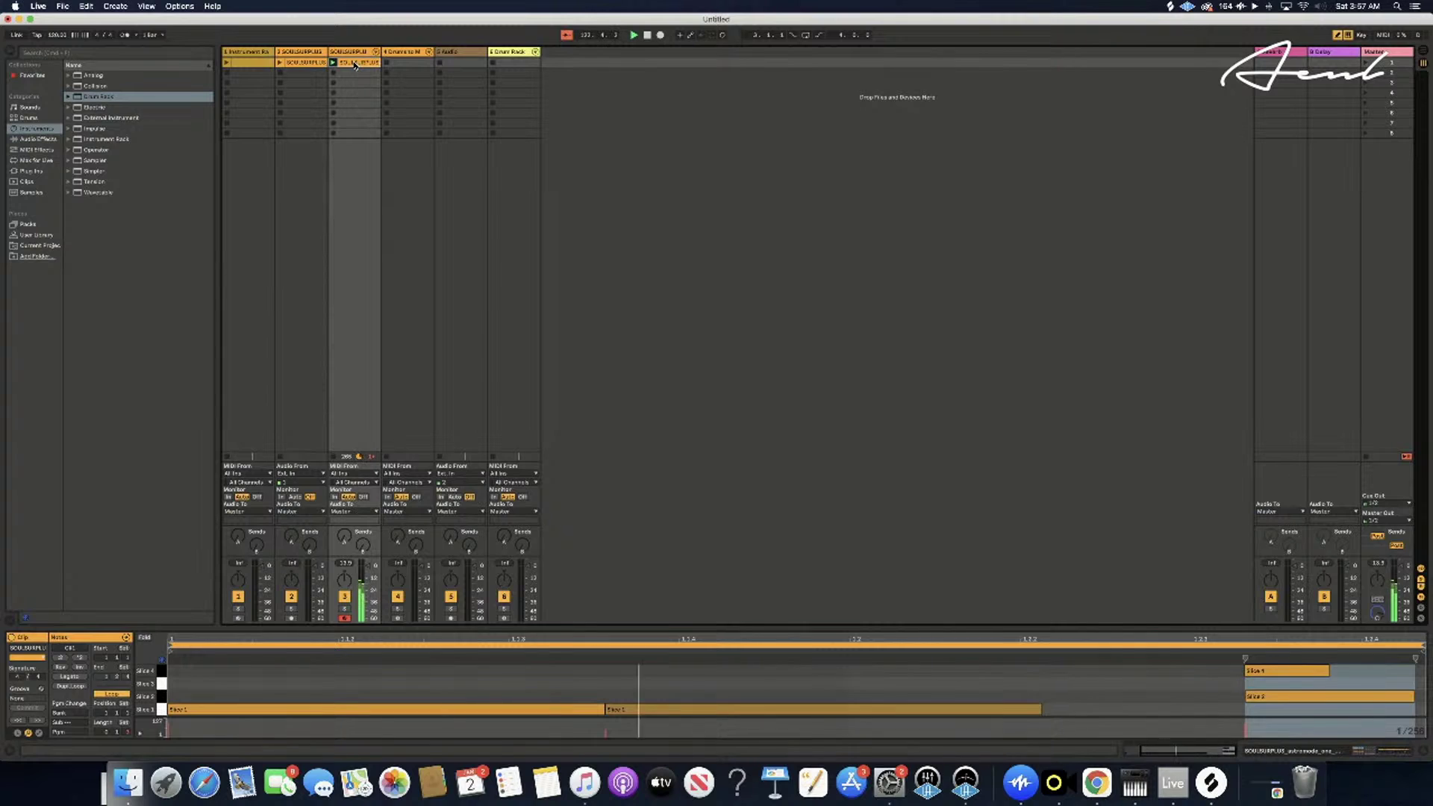
- Remove the Slice 4 and Slice 2 notes from the MIDI clip, leaving only the two Slice 1 notes
left_click(1282, 666)
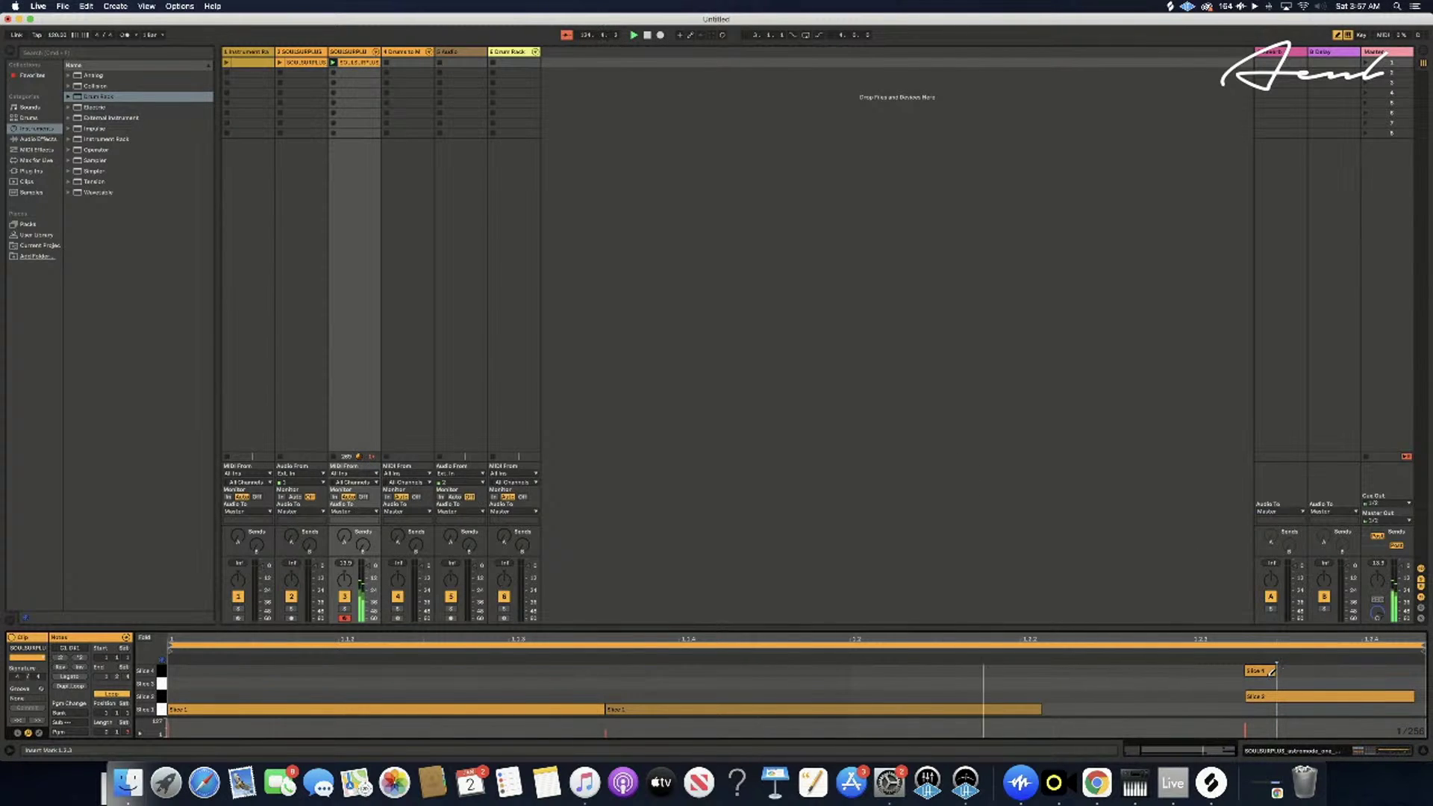
left_click(1270, 709)
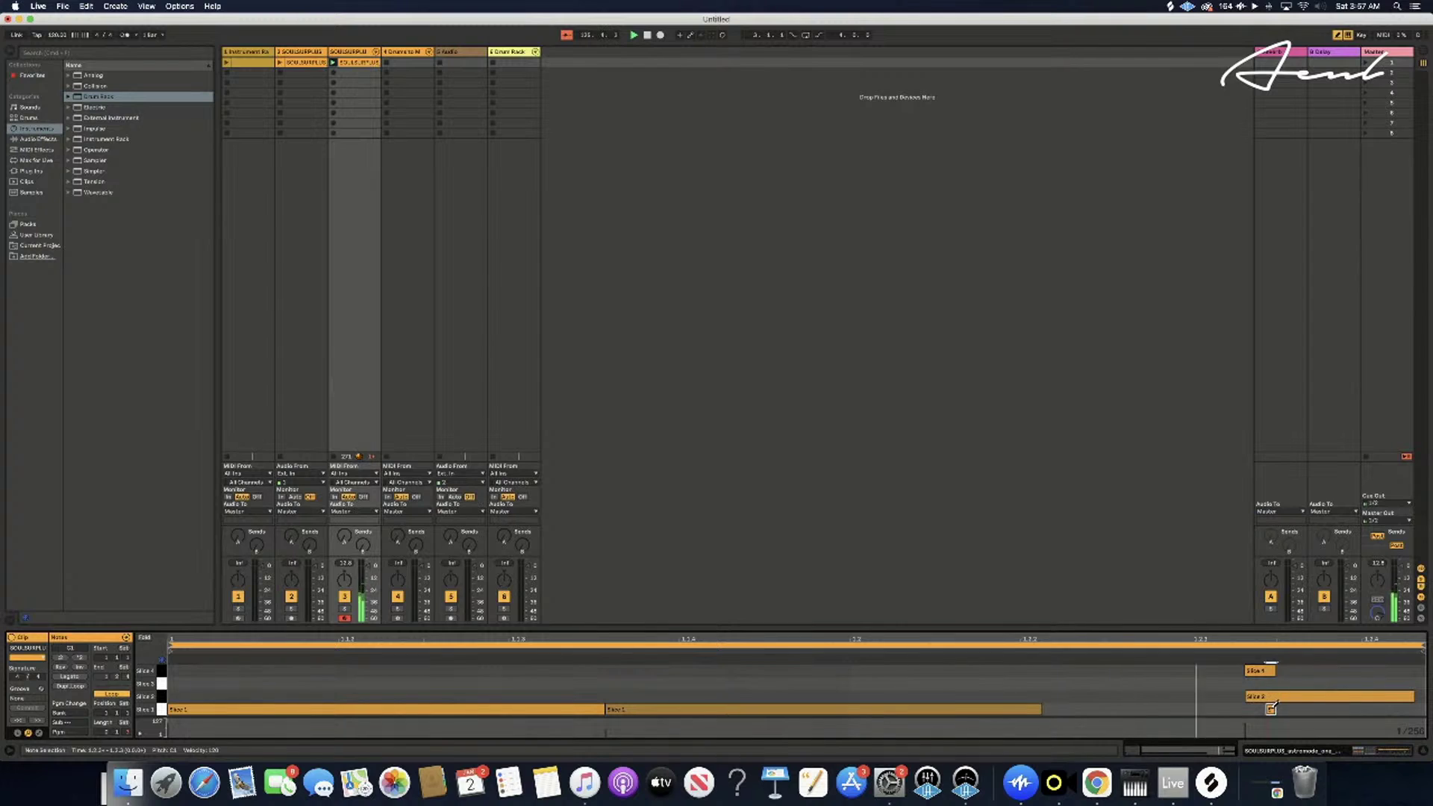
left_click(1269, 710)
left_click(1257, 696)
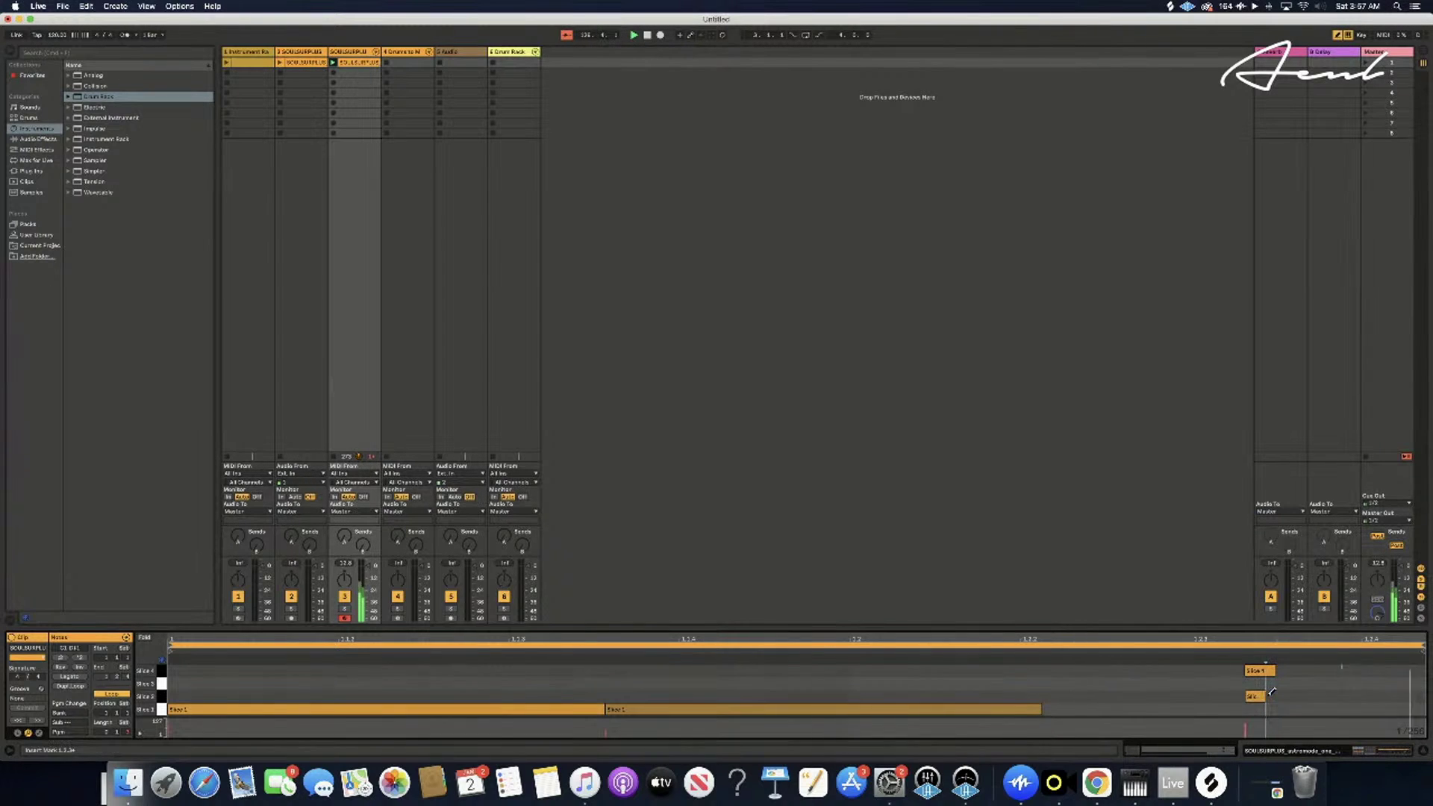
left_click(1258, 697)
left_click(1250, 696)
left_click(1254, 668)
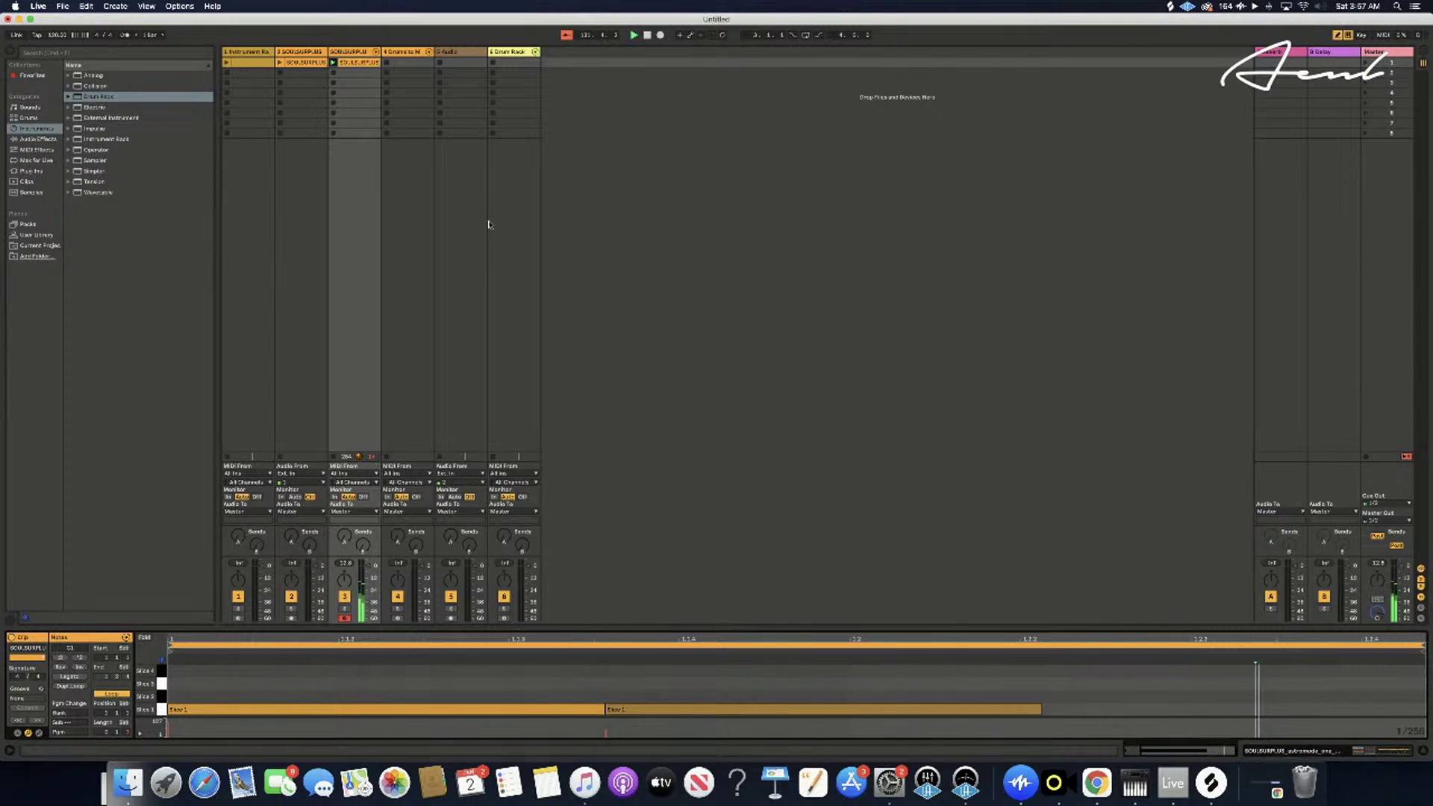
- Play the original audio clip and the sliced MIDI clip in turn to compare their sound
left_click(295, 64)
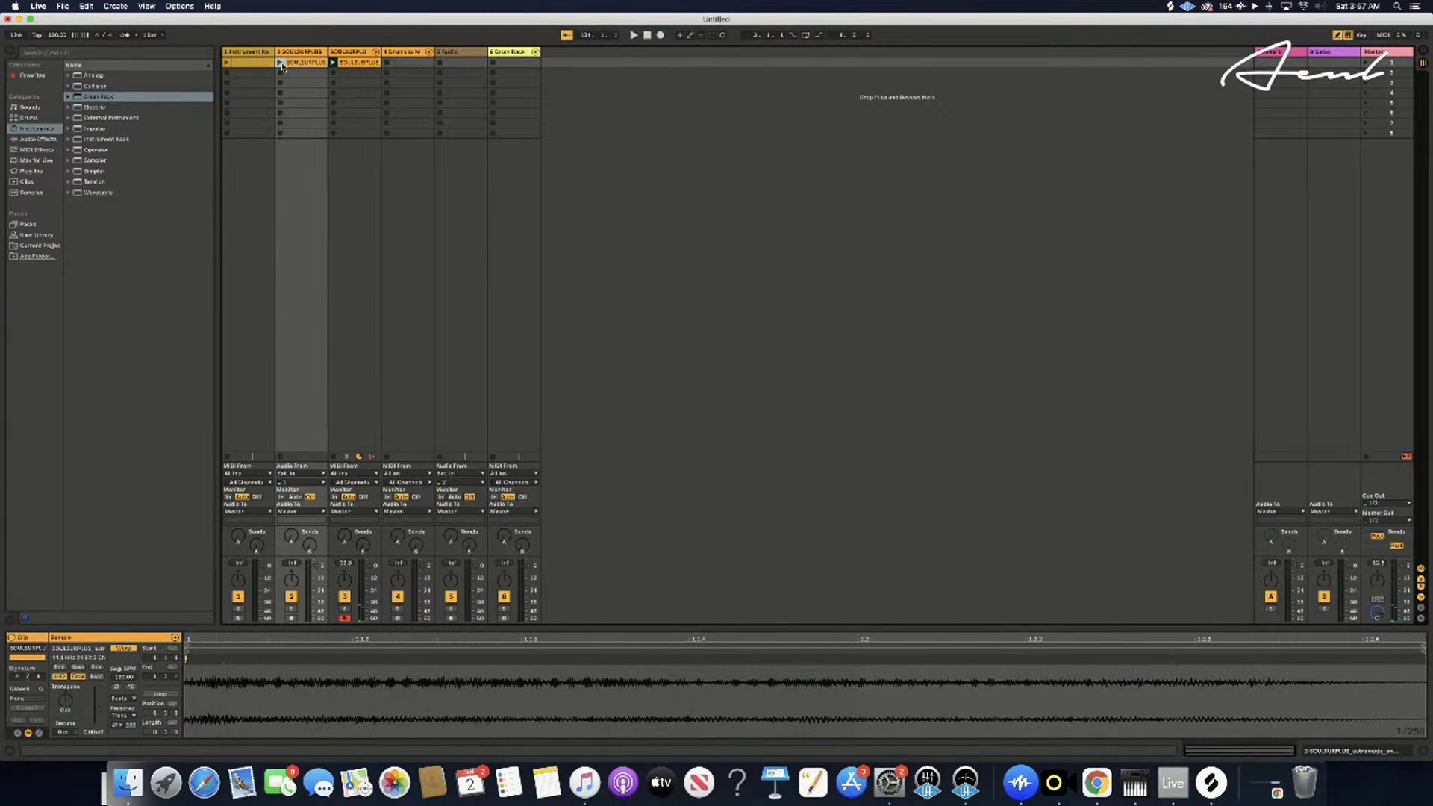
left_click(281, 64)
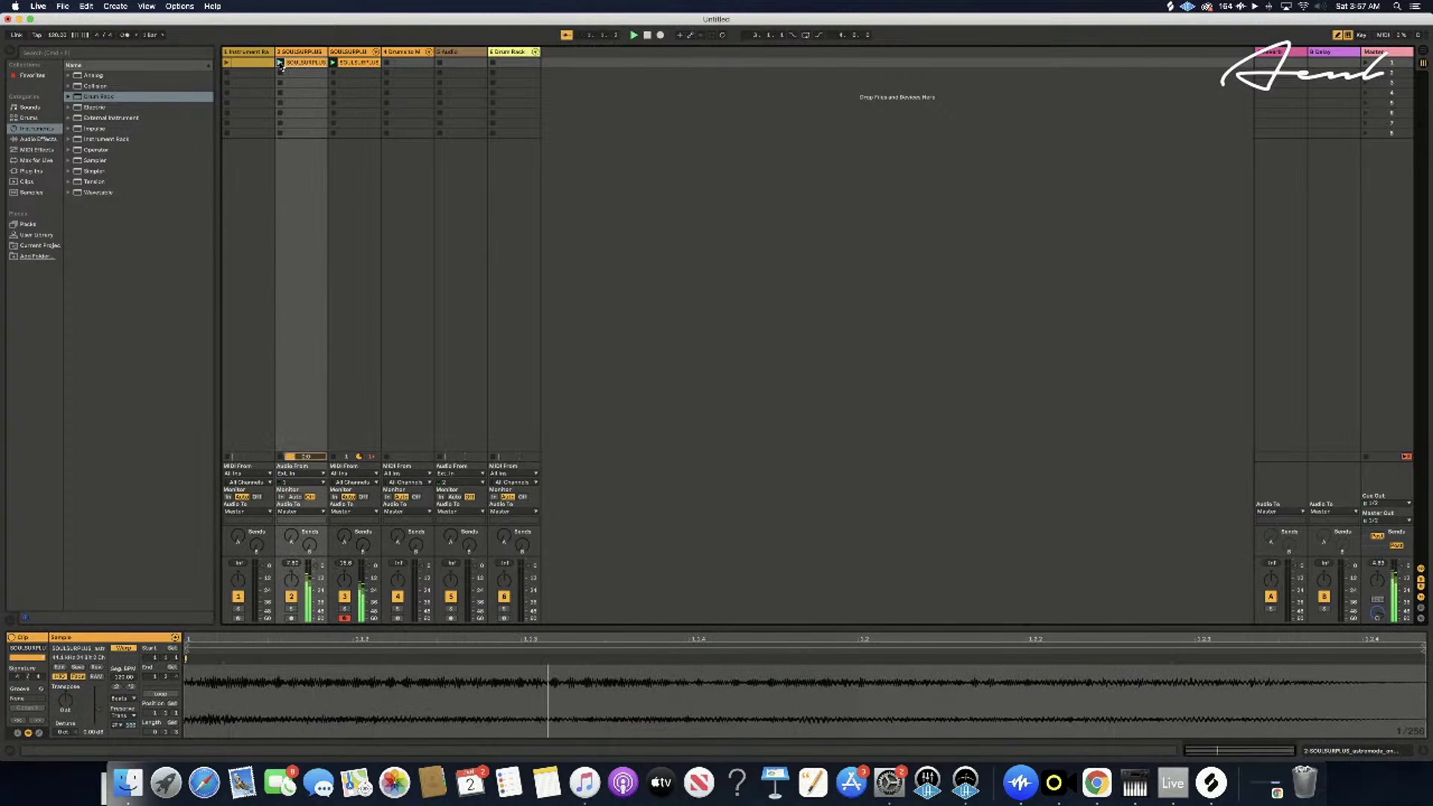
left_click(368, 63)
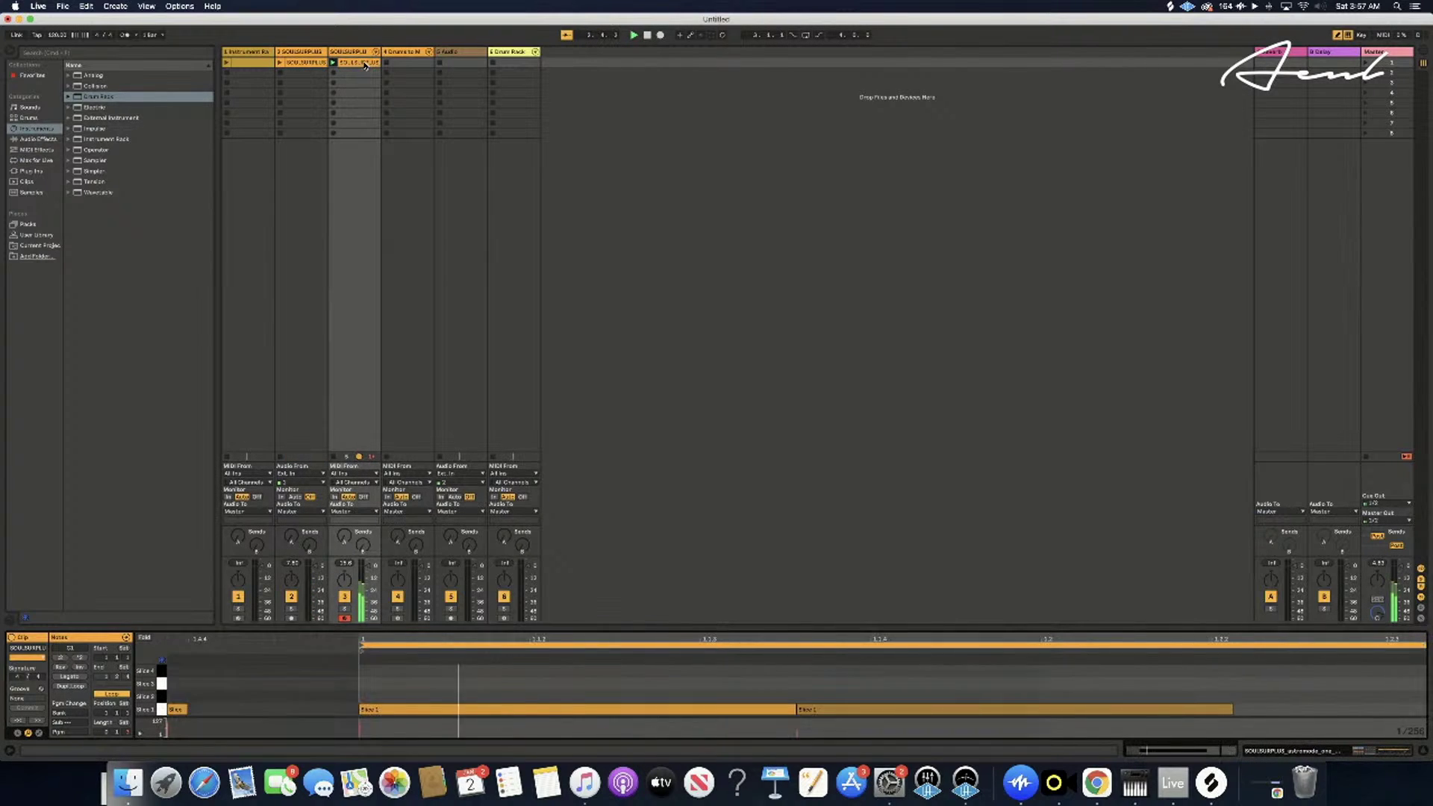
left_click(333, 63)
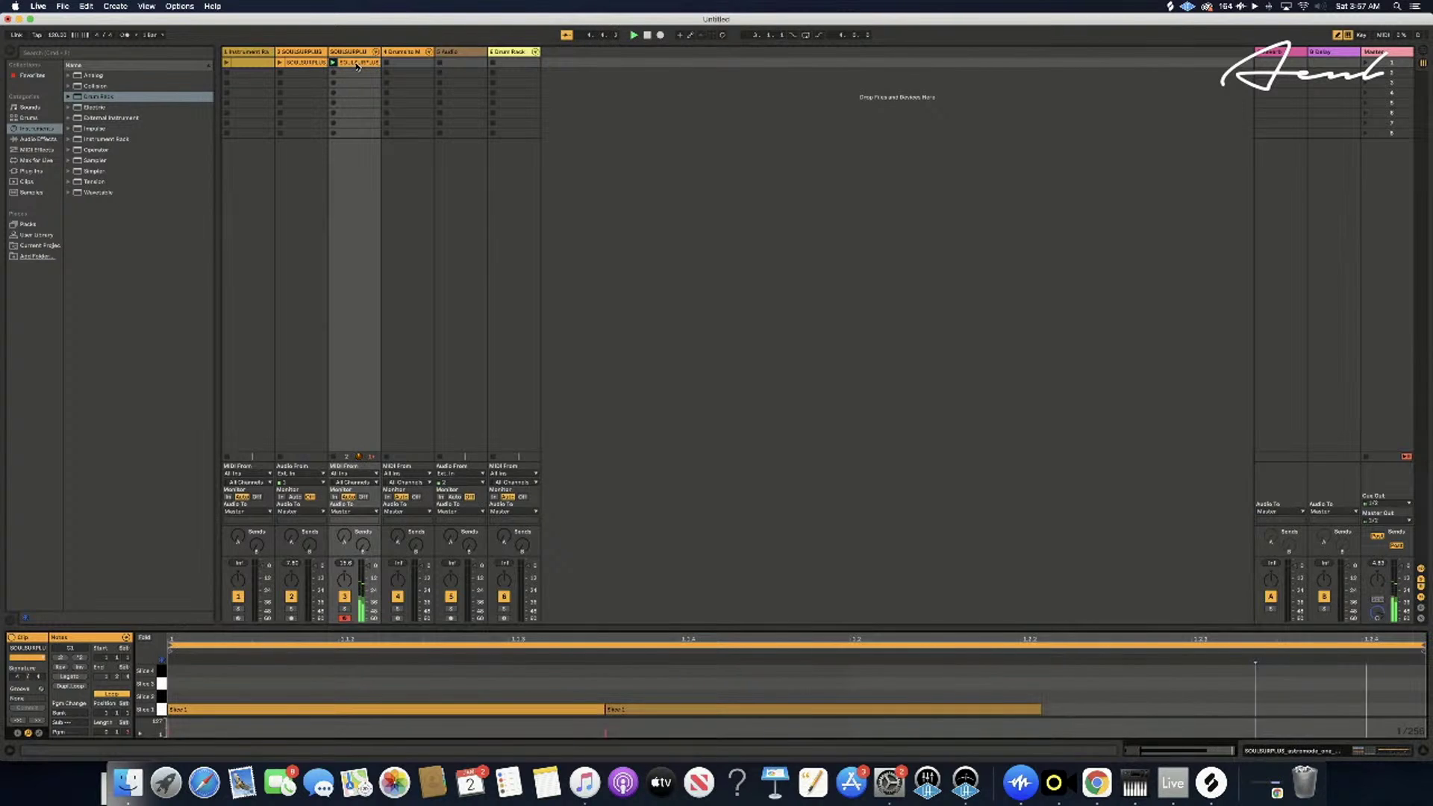
right_click(357, 65)
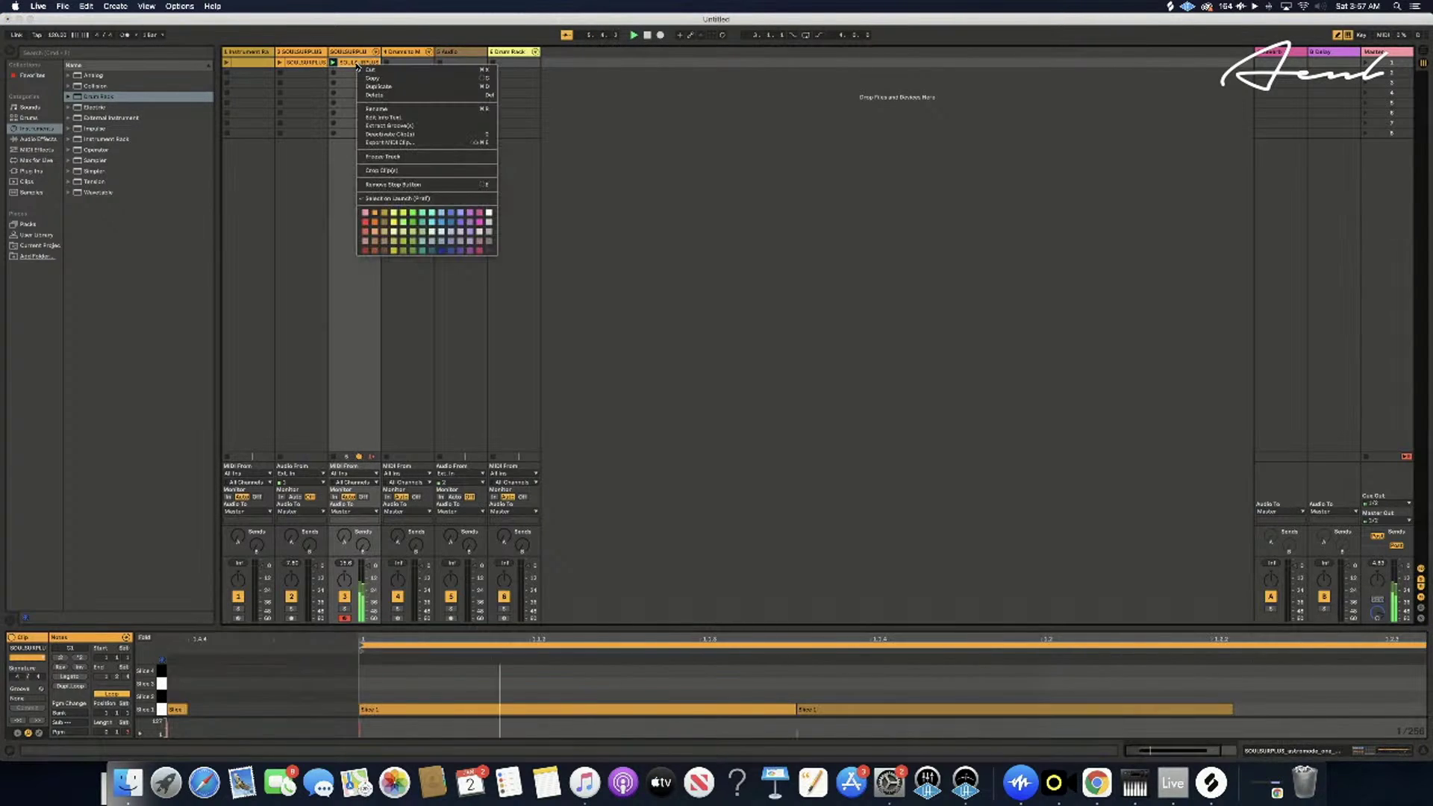
key("Escape")
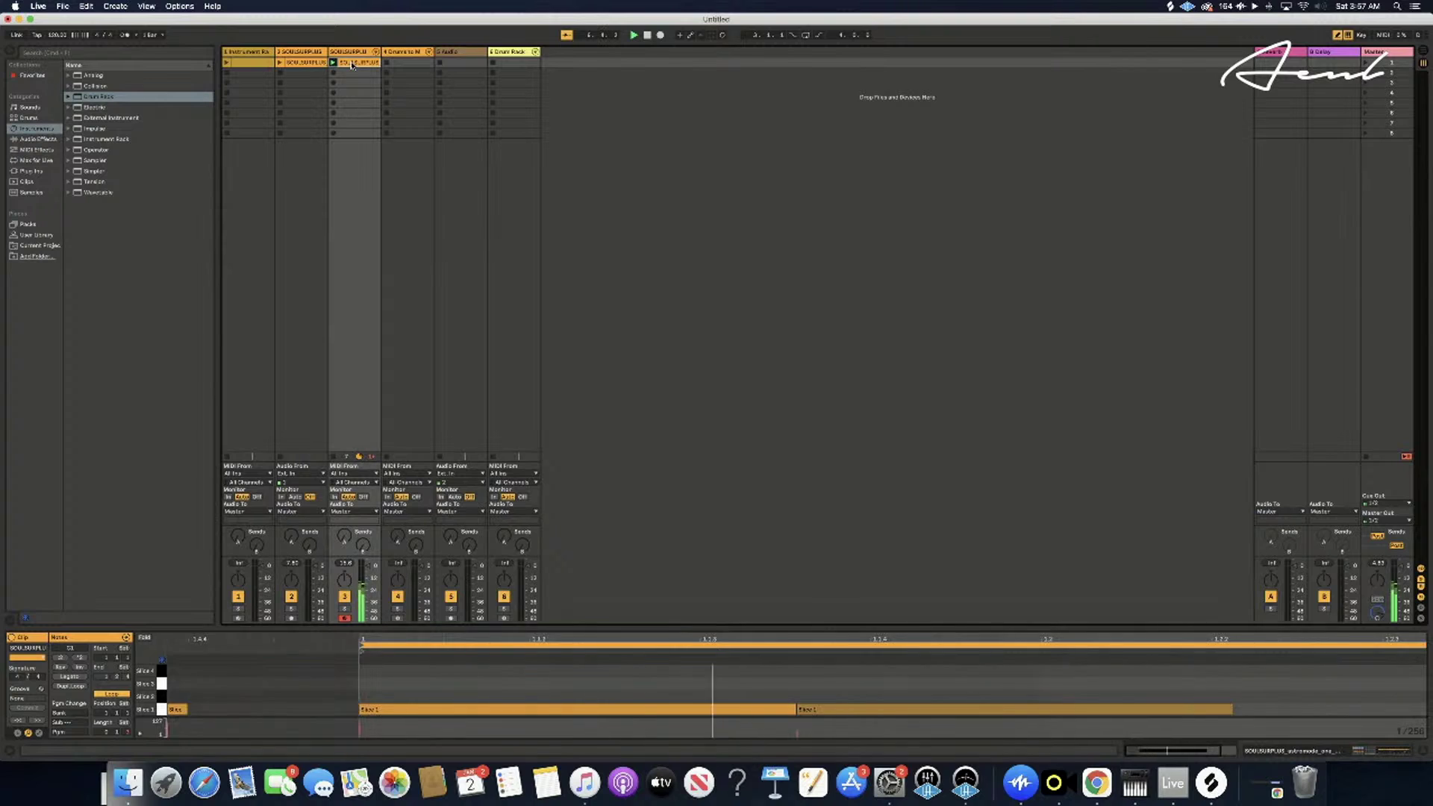
left_click(648, 36)
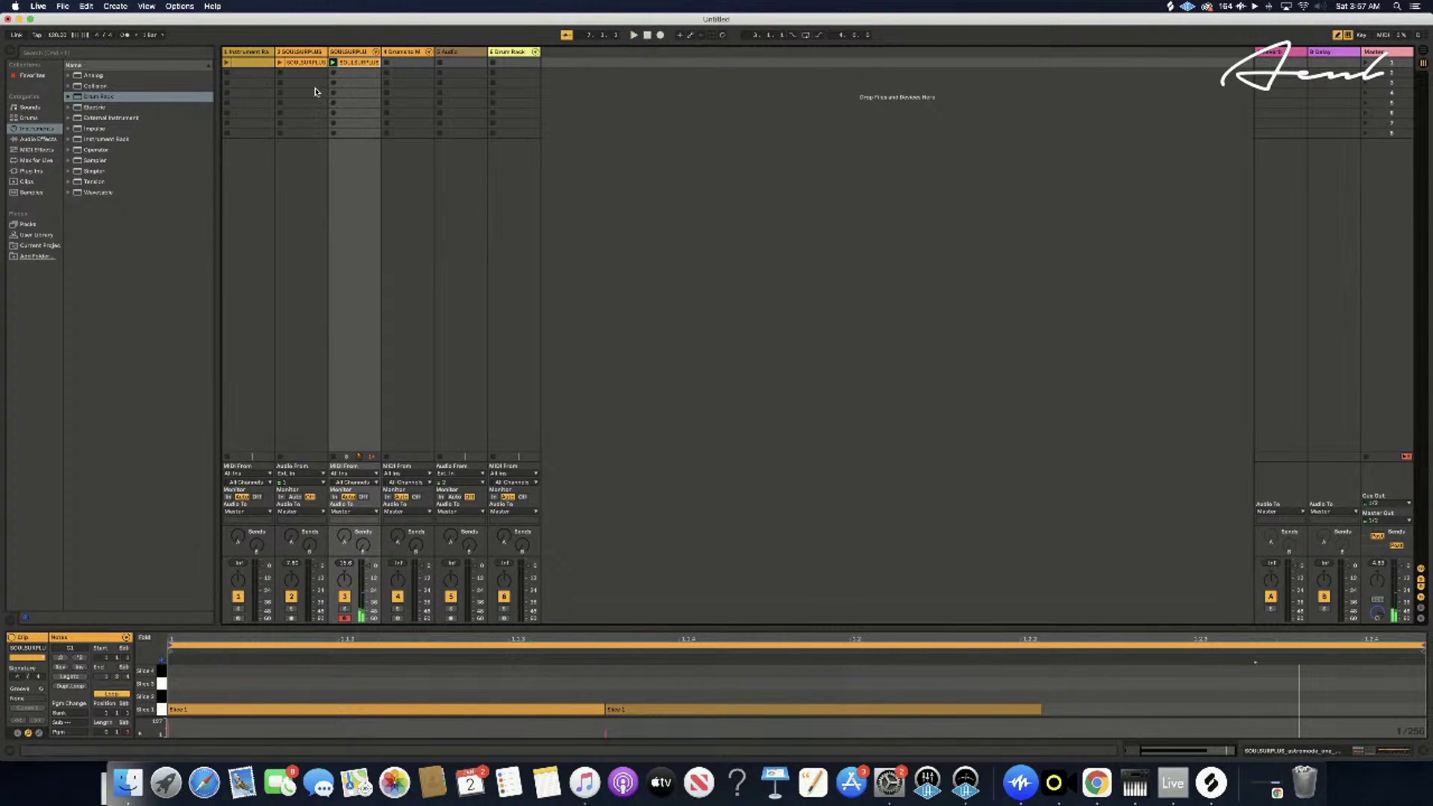
left_click(279, 64)
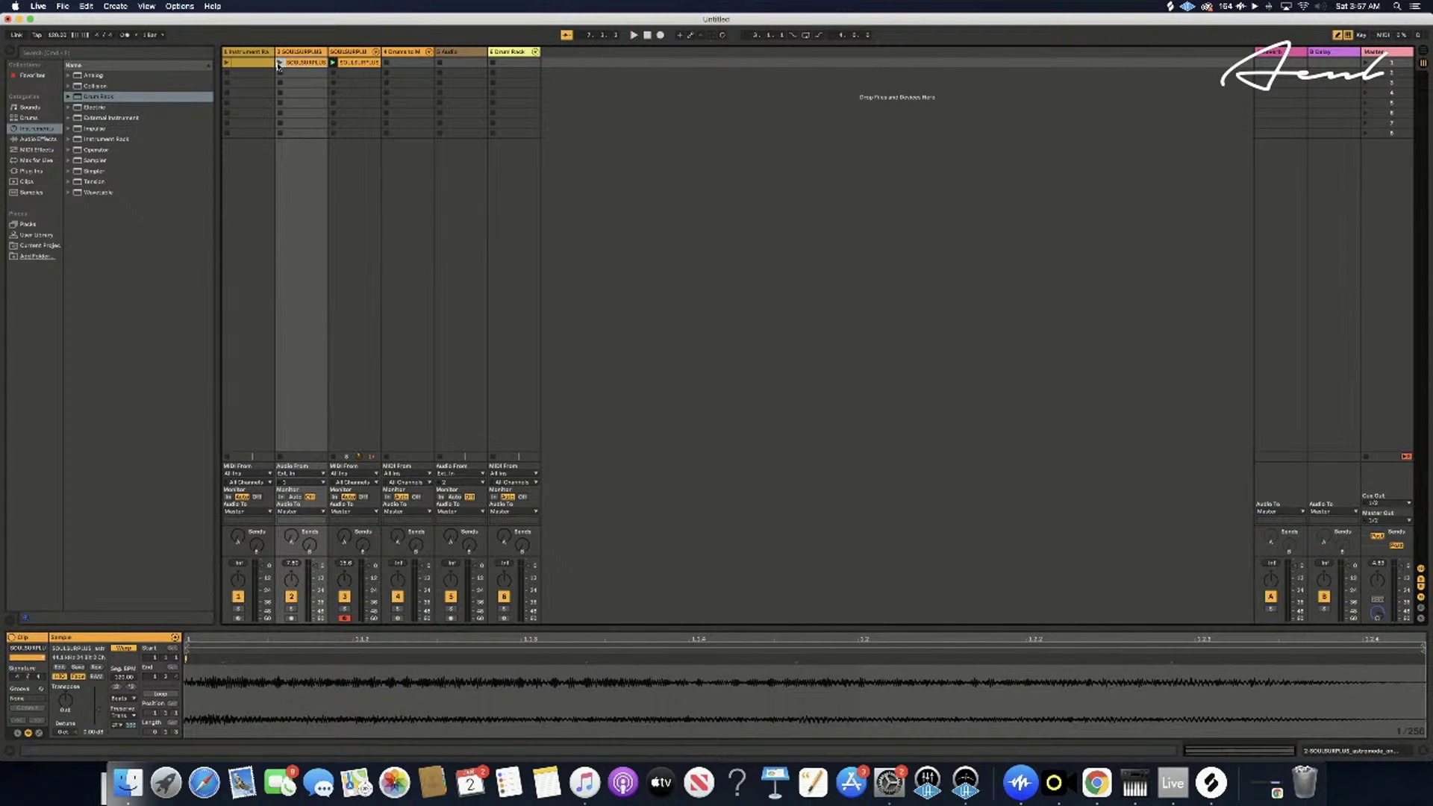
left_click(279, 64)
left_click(332, 64)
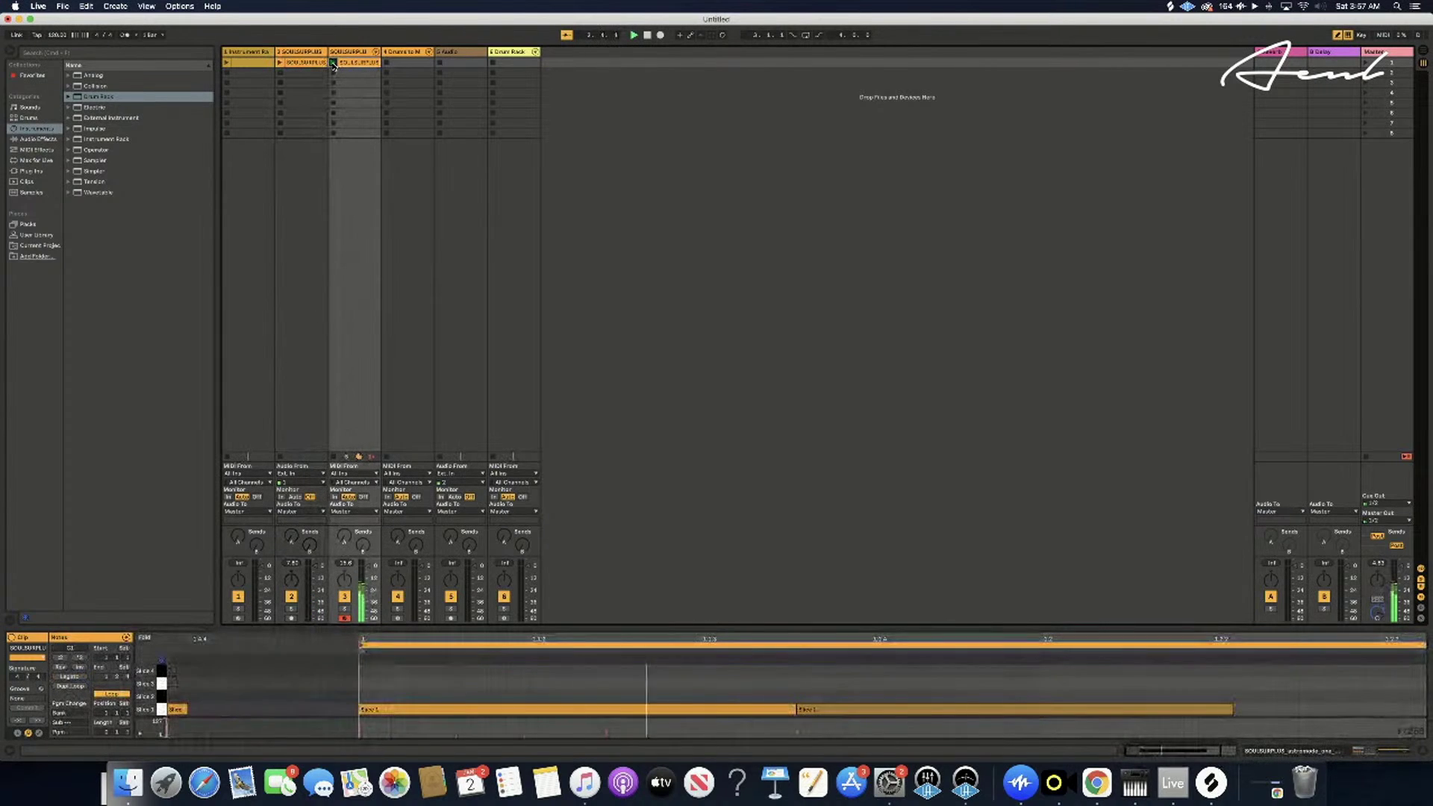
- Create an empty MIDI clip in the second slot of the sliced track and launch it
left_click(334, 74)
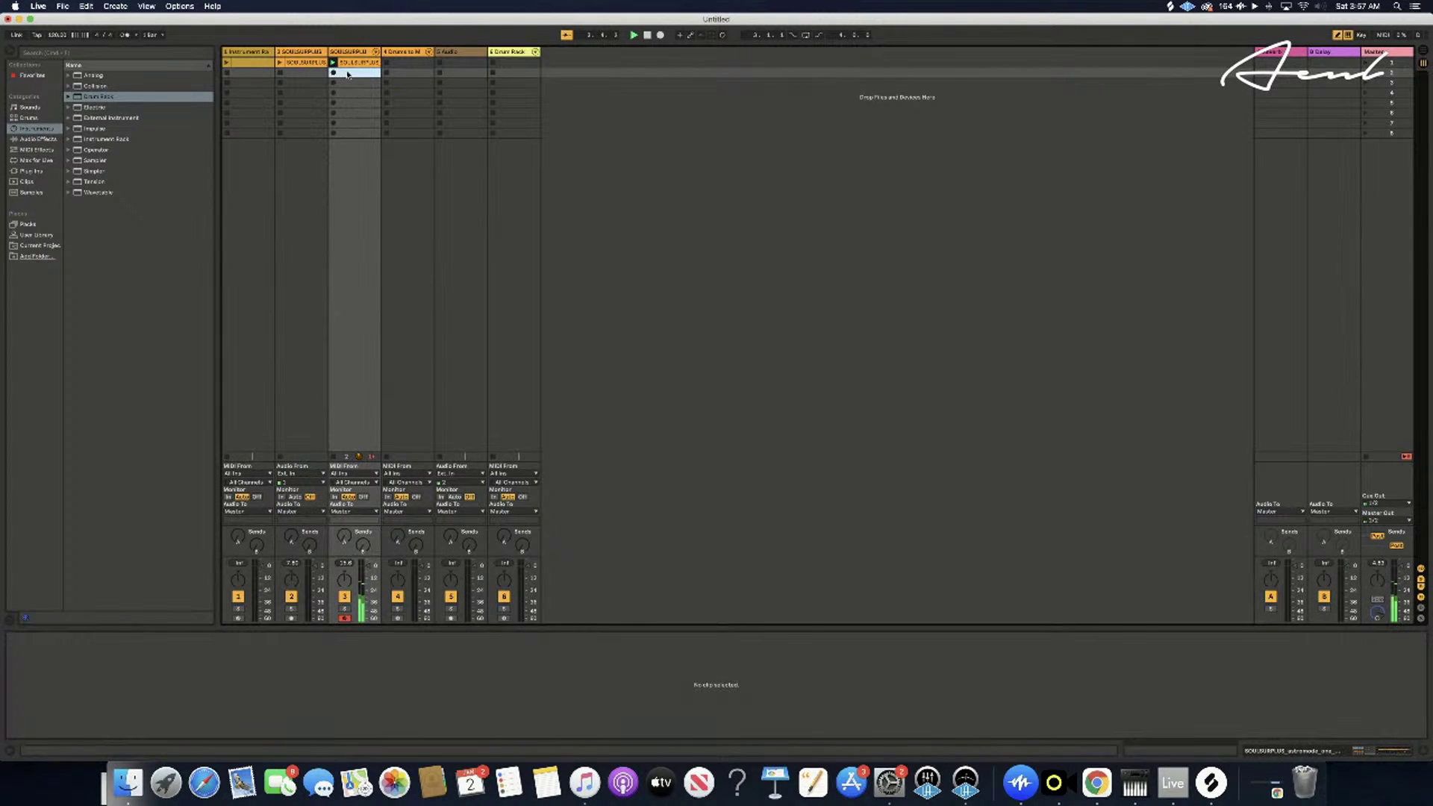
double_click(348, 75)
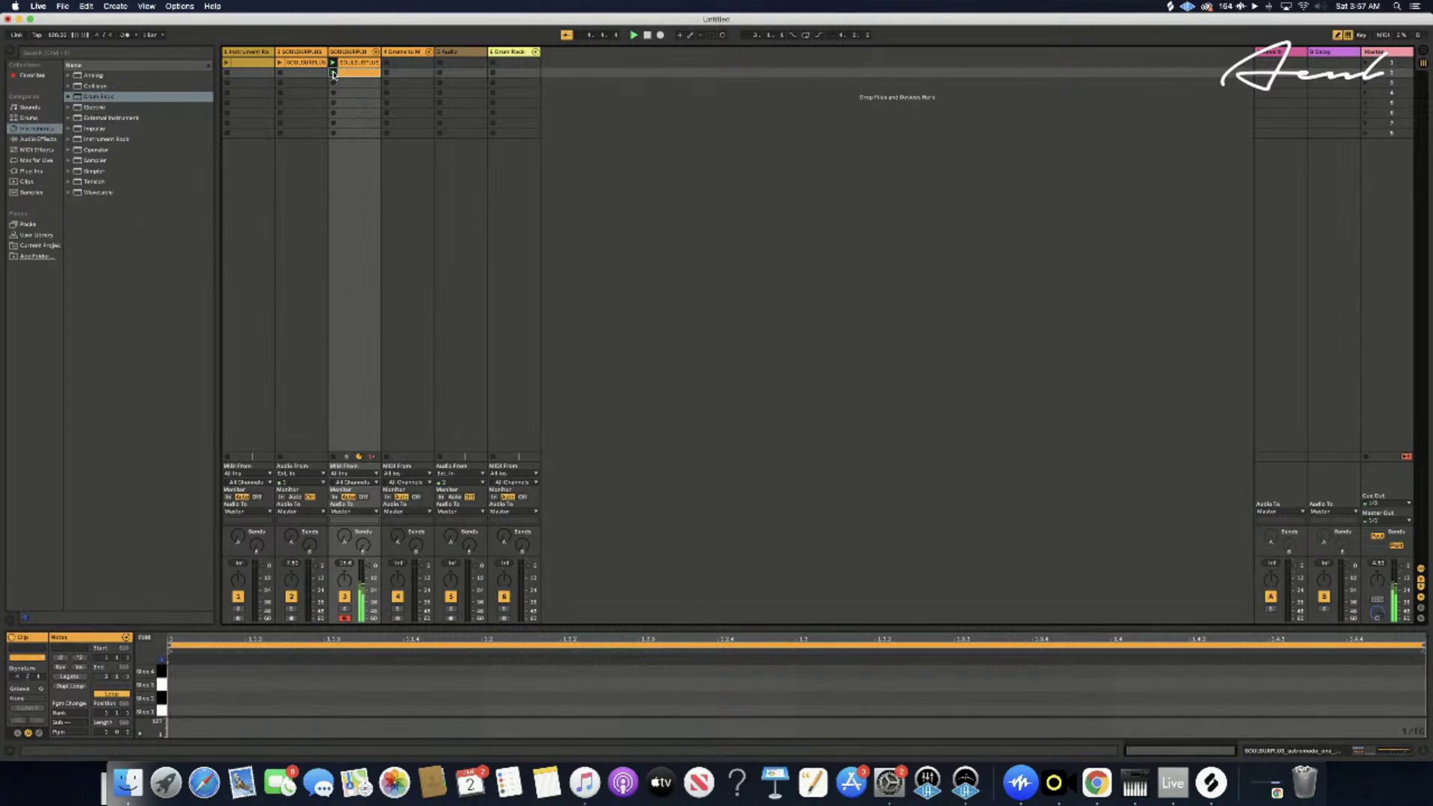
- Shorten the original audio clip by moving its end marker to a little before 1.2.2, and play it back
left_click(280, 64)
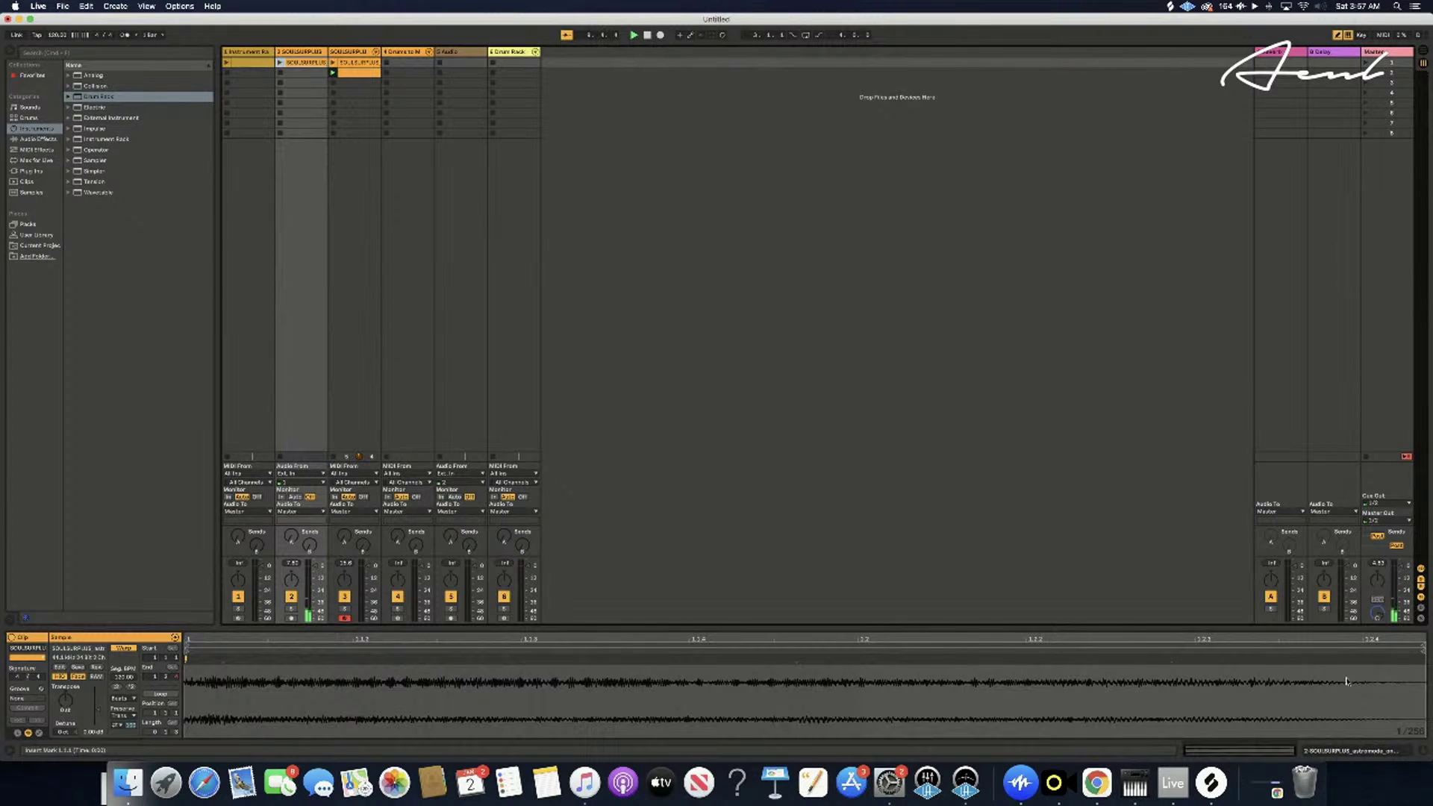
left_click_drag(1421, 651, 933, 684)
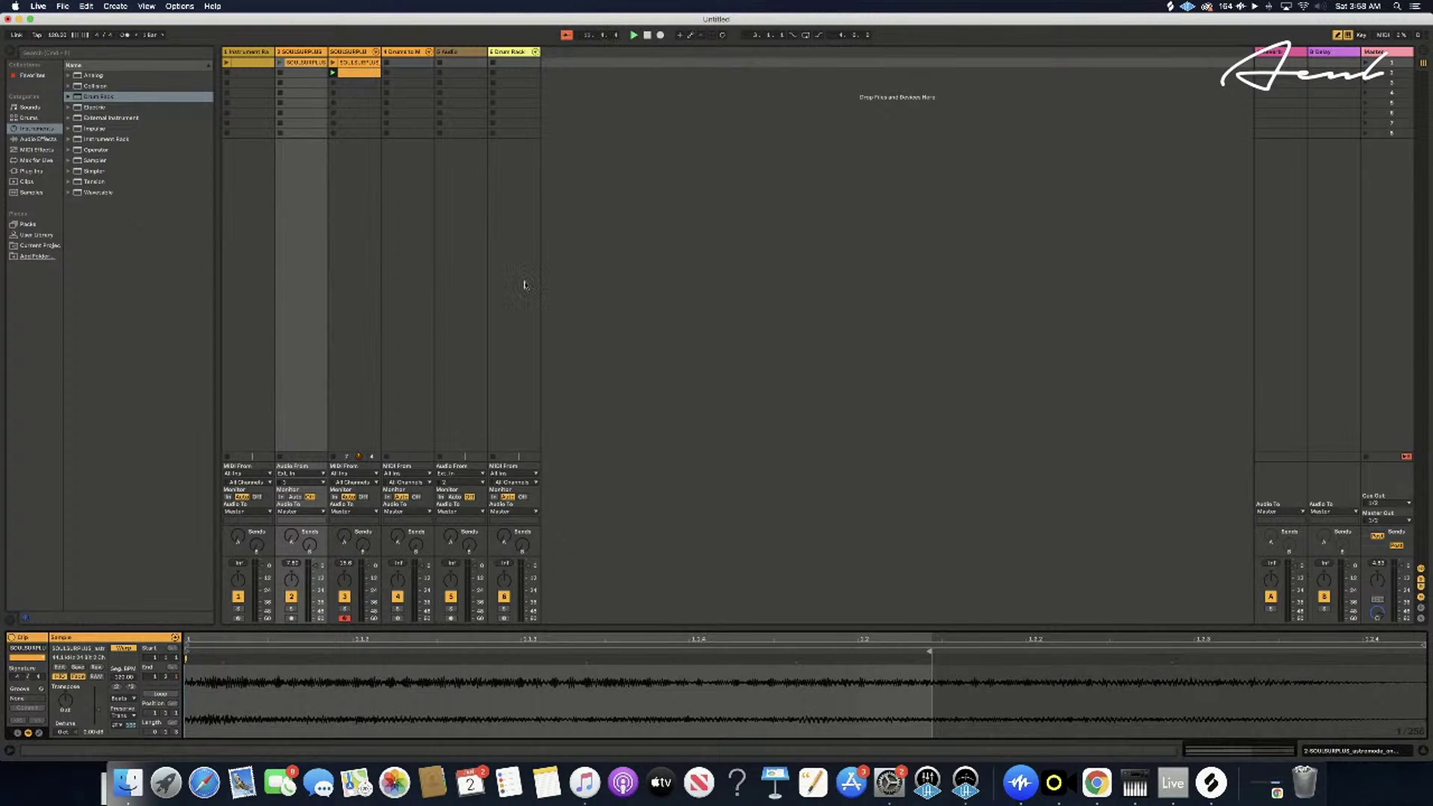
left_click(280, 62)
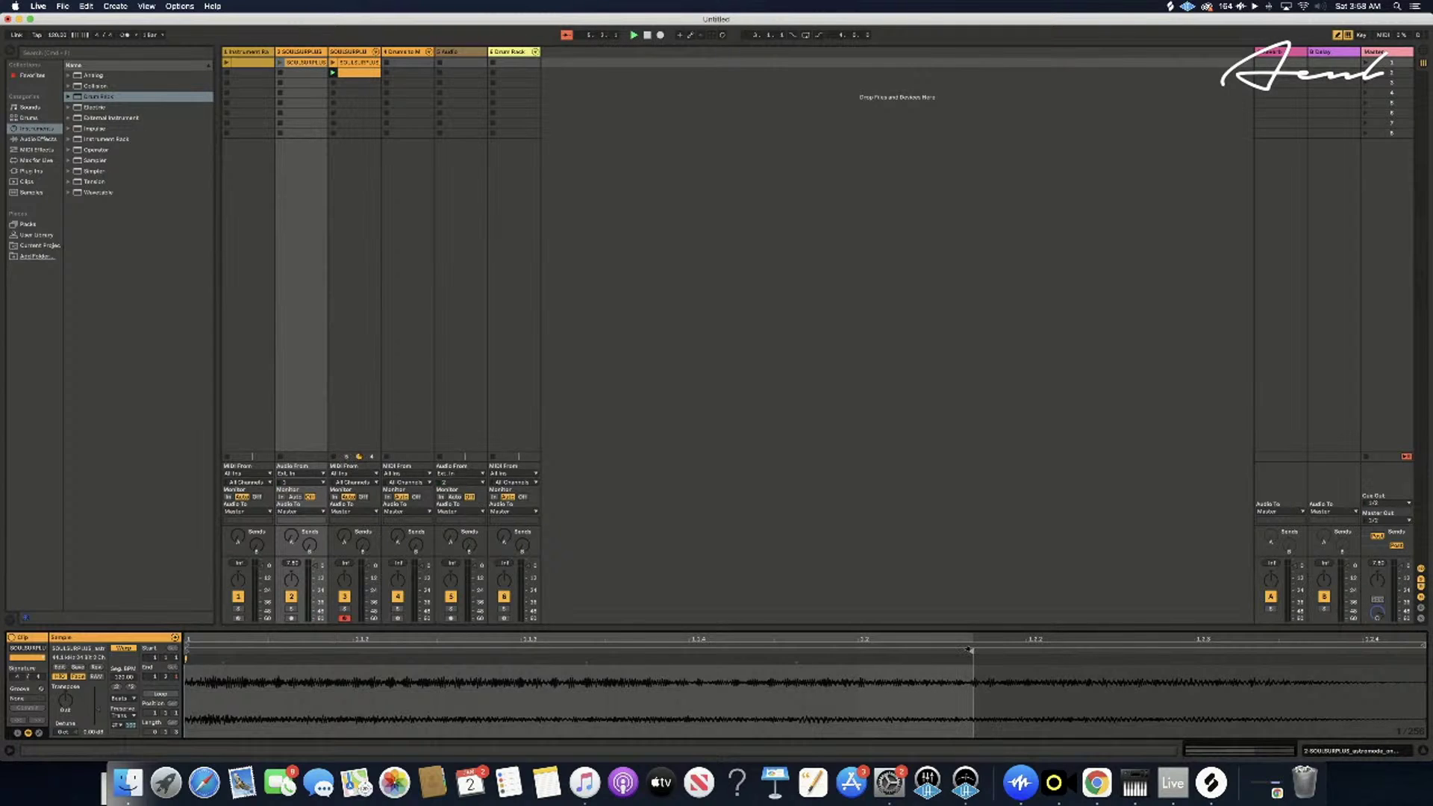
left_click(278, 62)
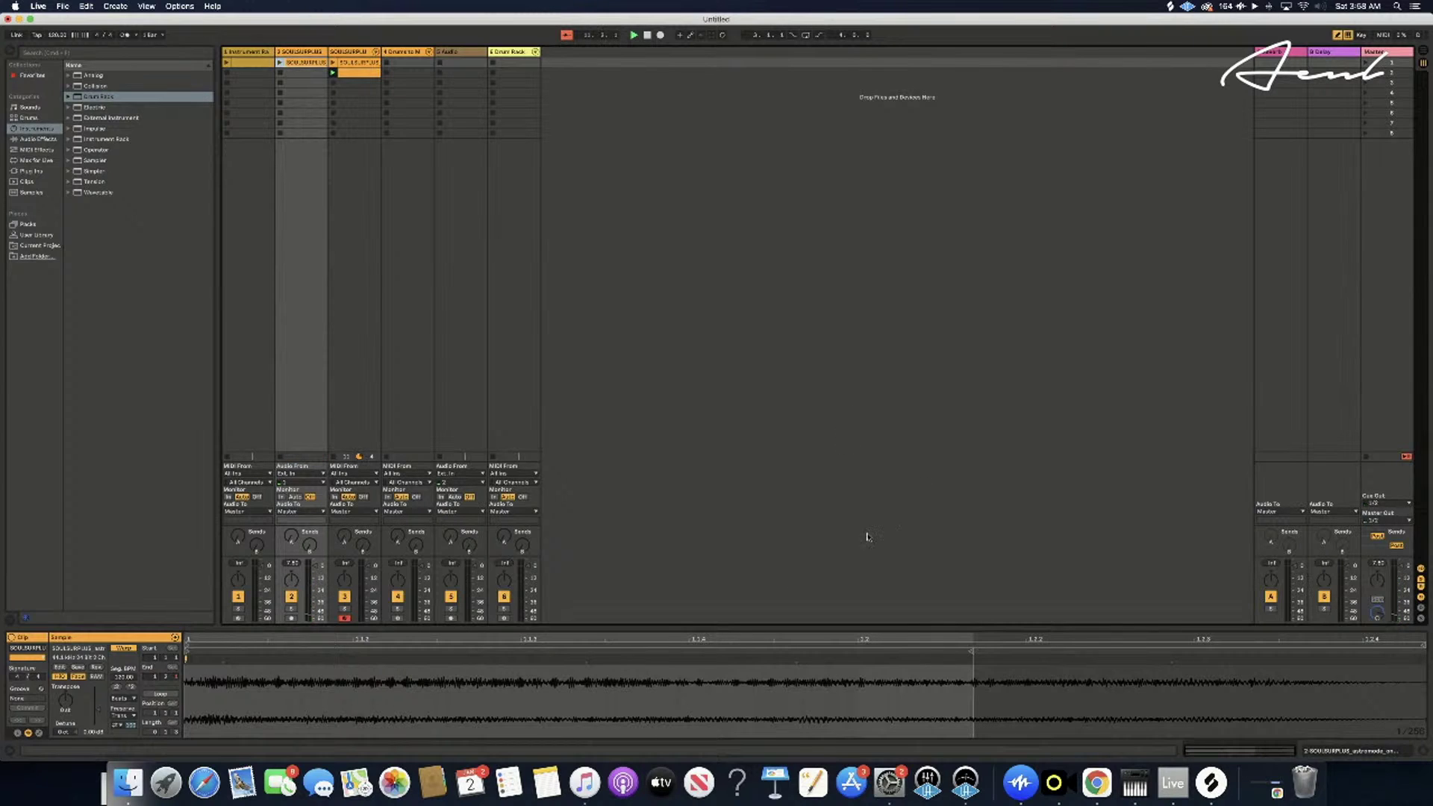
- Switch the audio clip's Warp off and back on, and add a warp marker at its end marker, moved slightly later
left_click(124, 649)
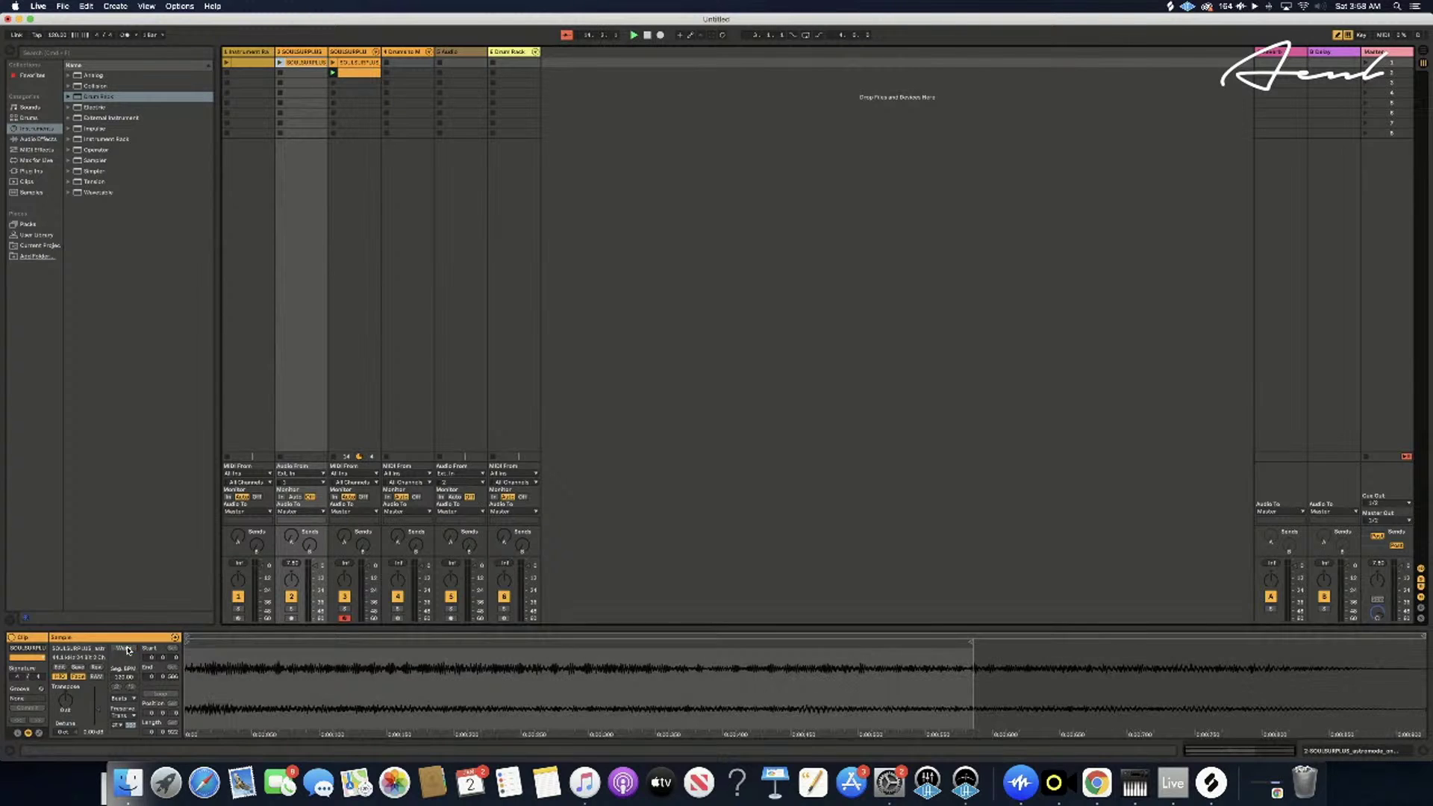
left_click(126, 648)
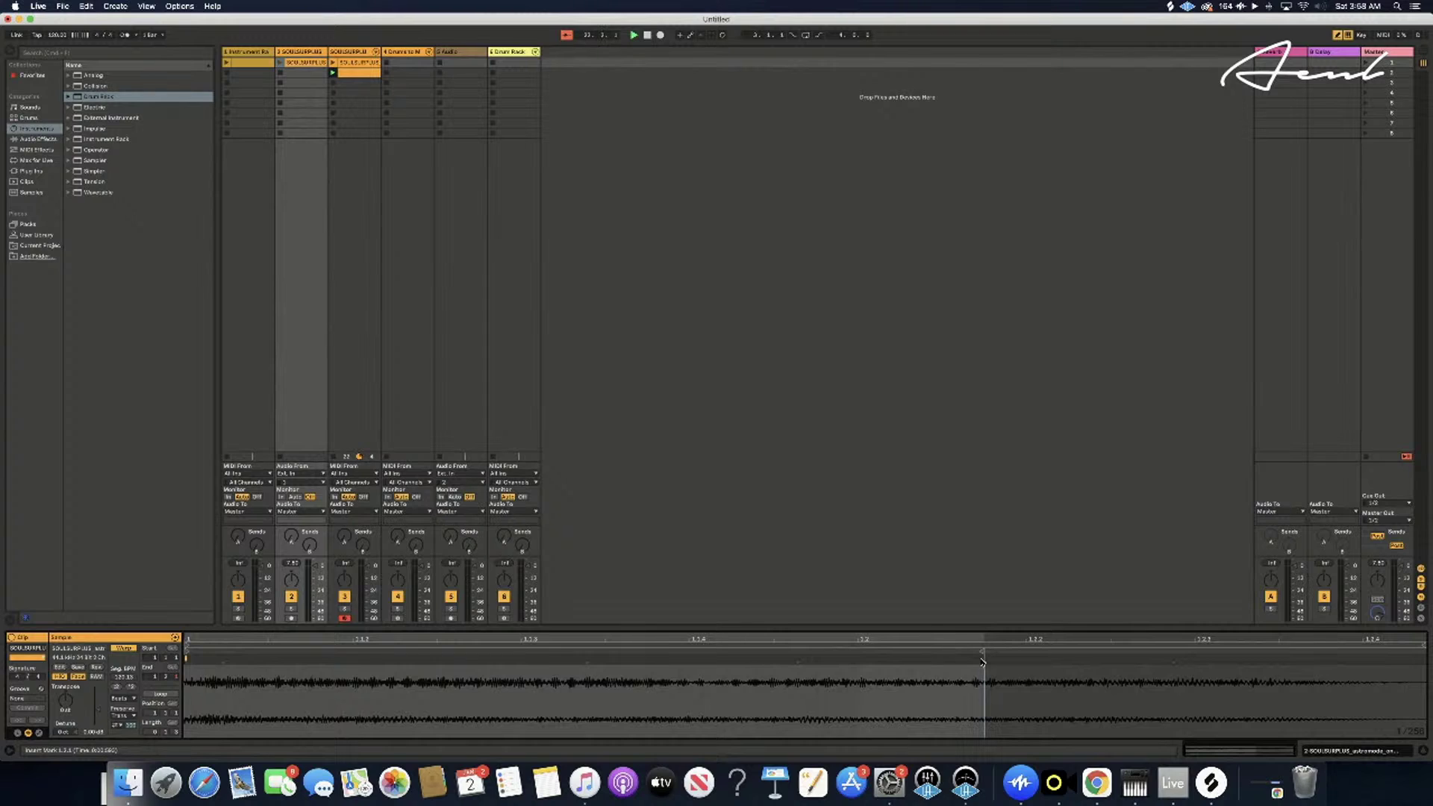
double_click(984, 658)
left_click_drag(984, 658, 1005, 657)
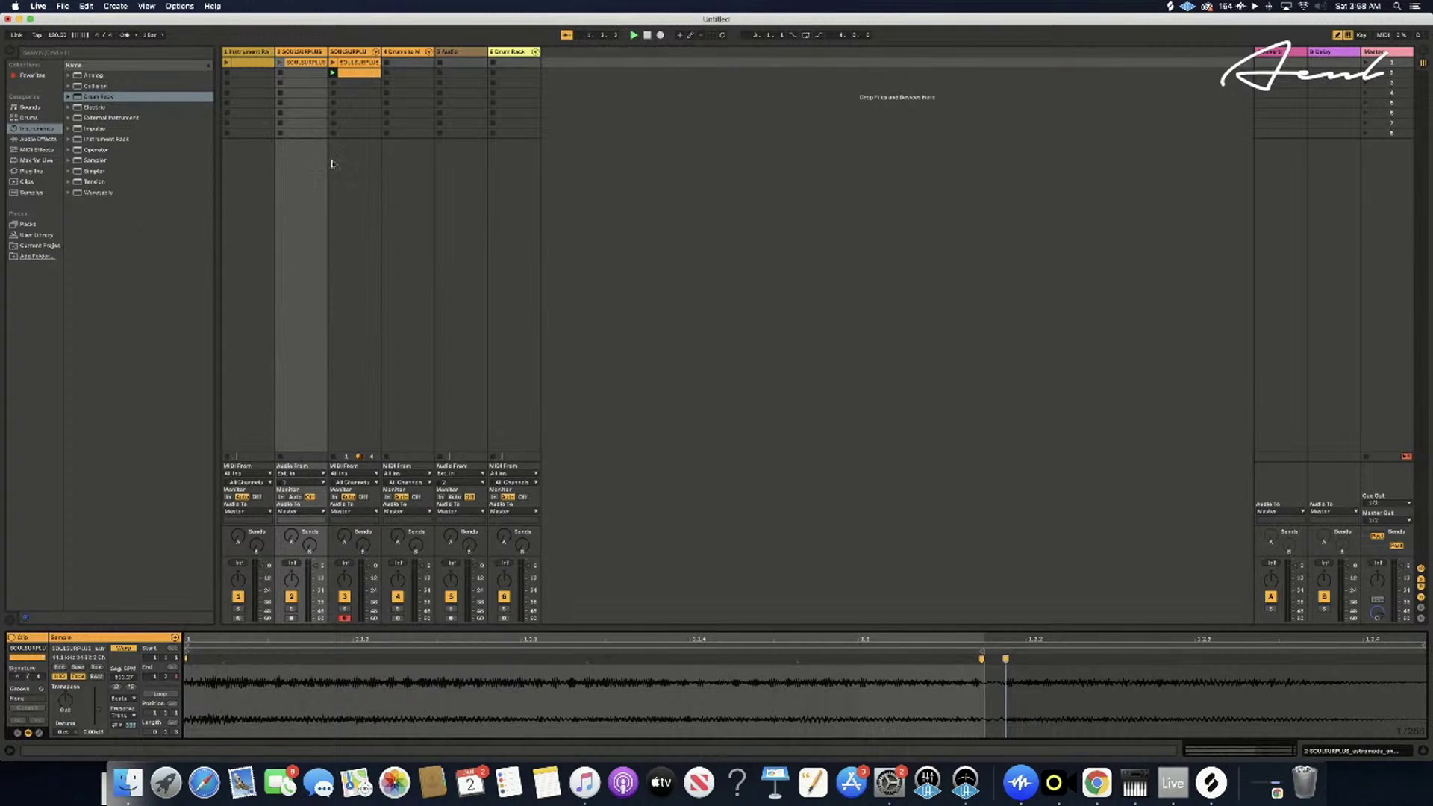
- Play the warped audio clip several times to hear how it ends
left_click(281, 63)
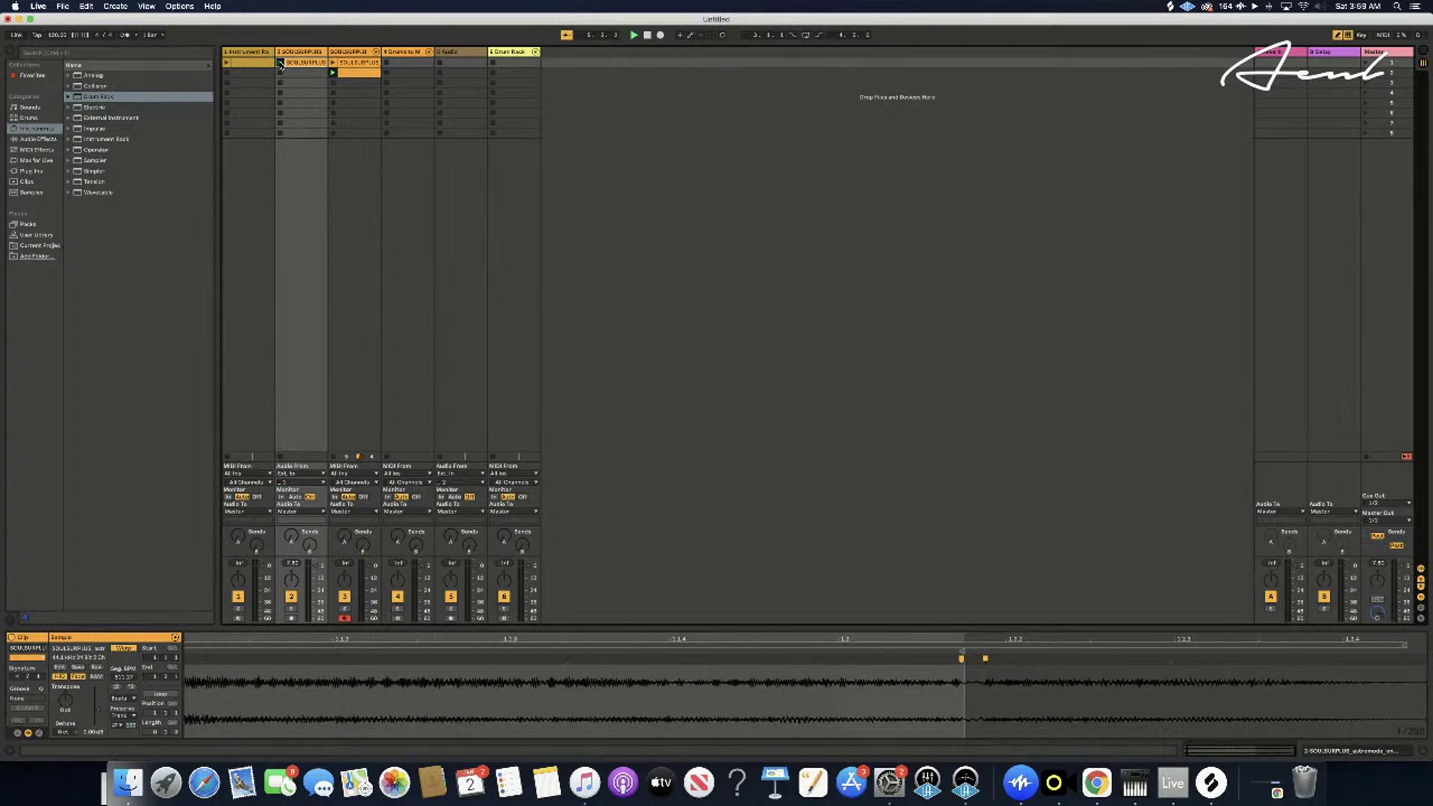
left_click(281, 63)
left_click(331, 73)
left_click(281, 63)
scroll(461, 683, "left", 2)
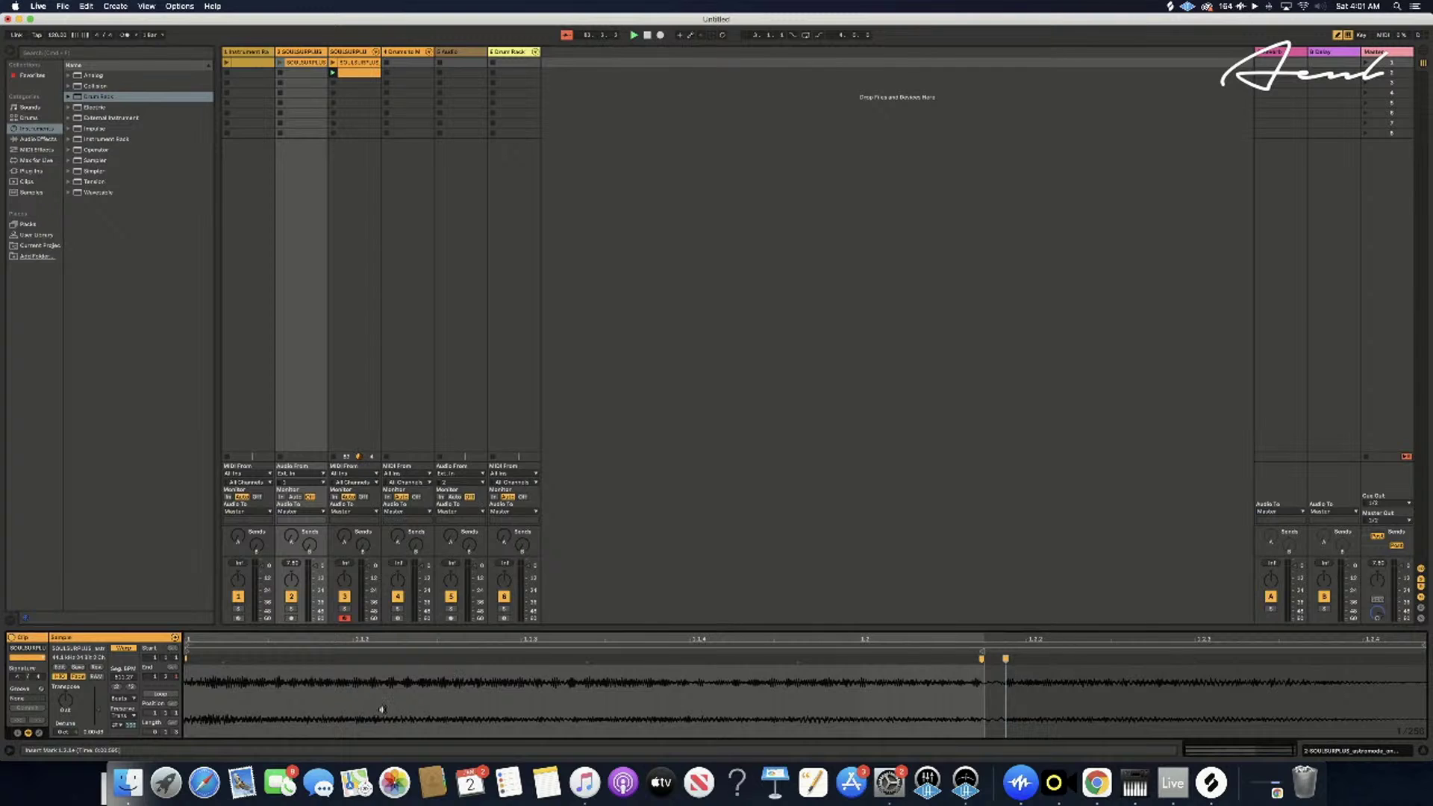
left_click(280, 64)
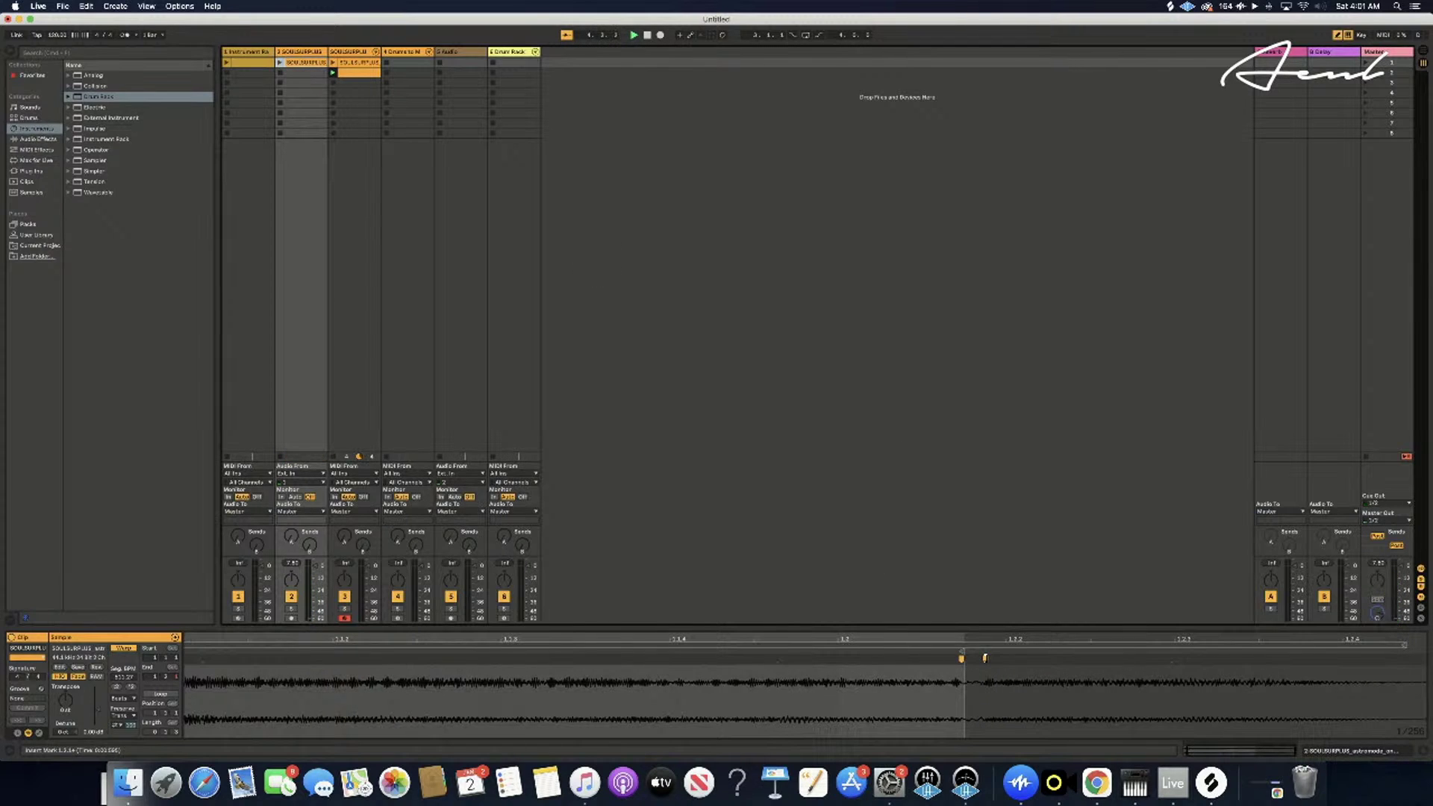
- Add another warp marker at the audio clip's end marker, move it slightly later, and launch the clip
double_click(958, 661)
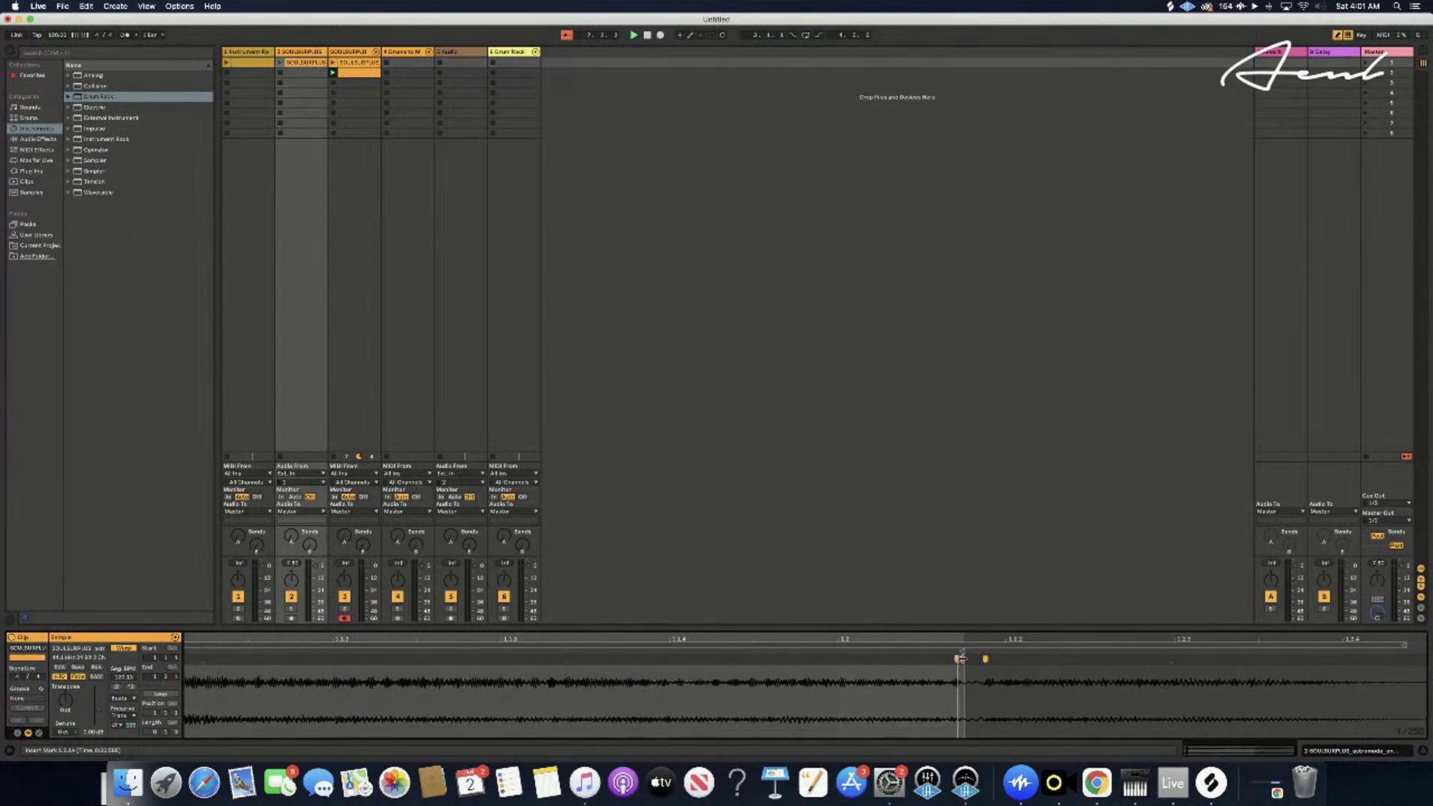
left_click_drag(963, 659, 974, 659)
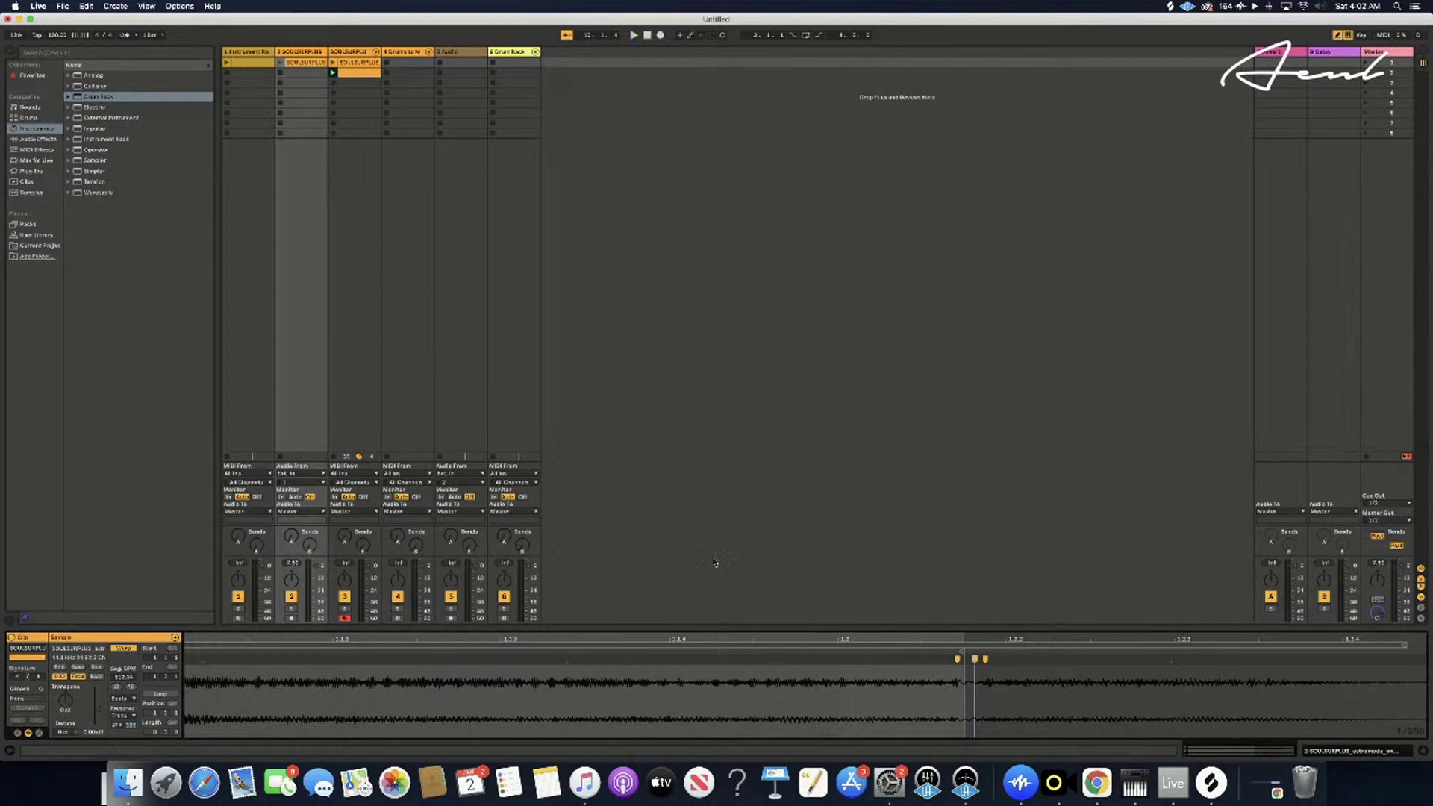
left_click(280, 63)
- Delete the sliced MIDI track and the Drums to MIDI track
right_click(354, 50)
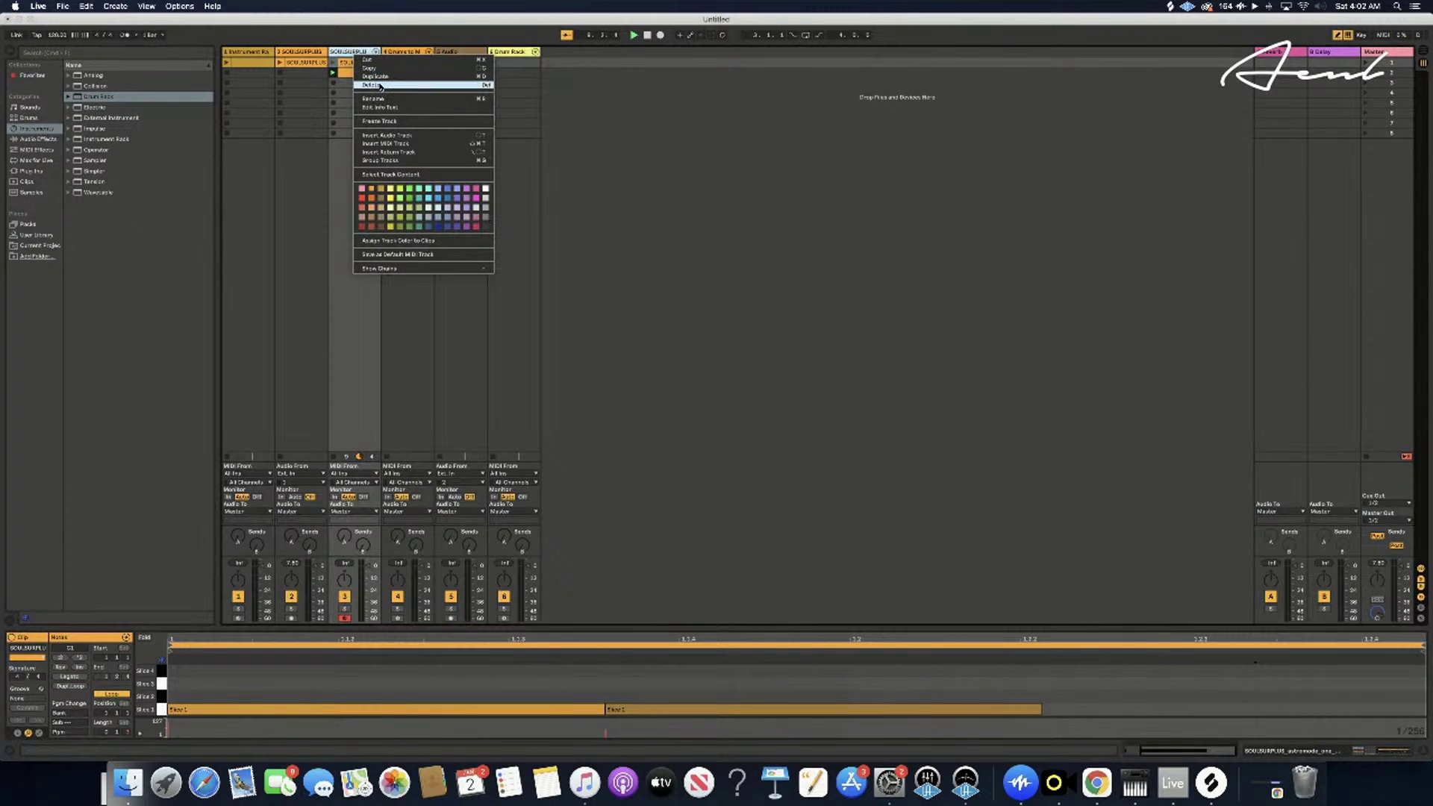
left_click(380, 85)
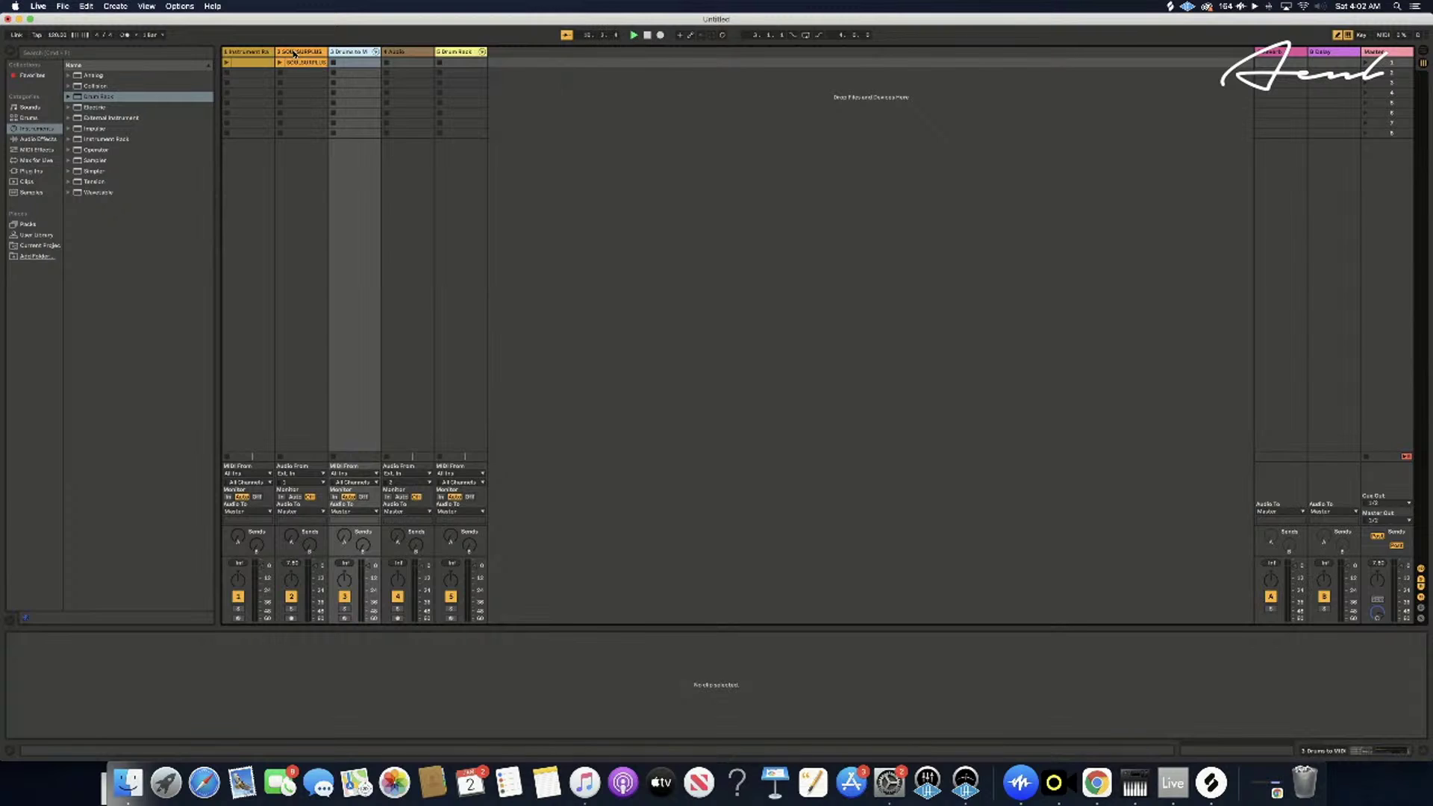
right_click(356, 52)
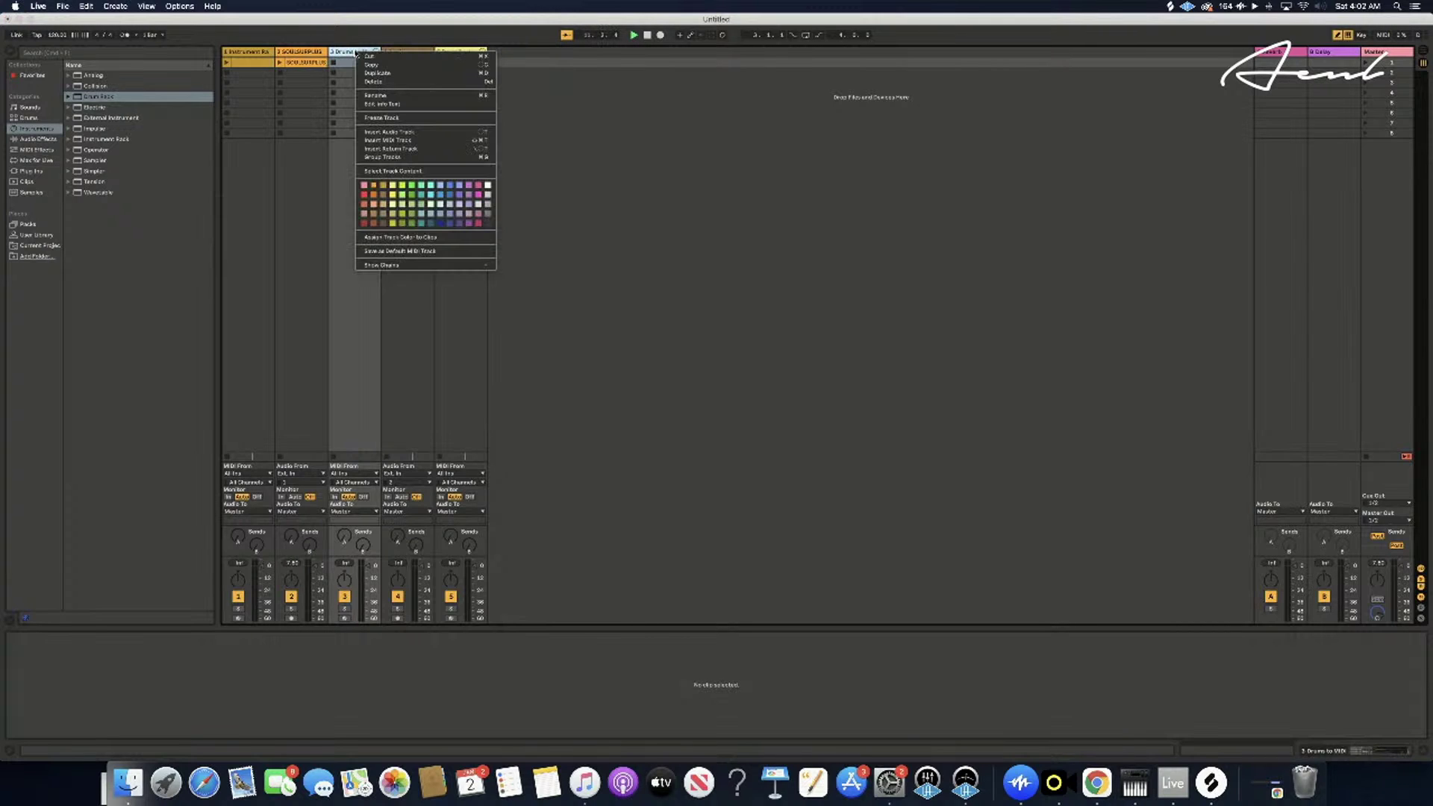
left_click(391, 82)
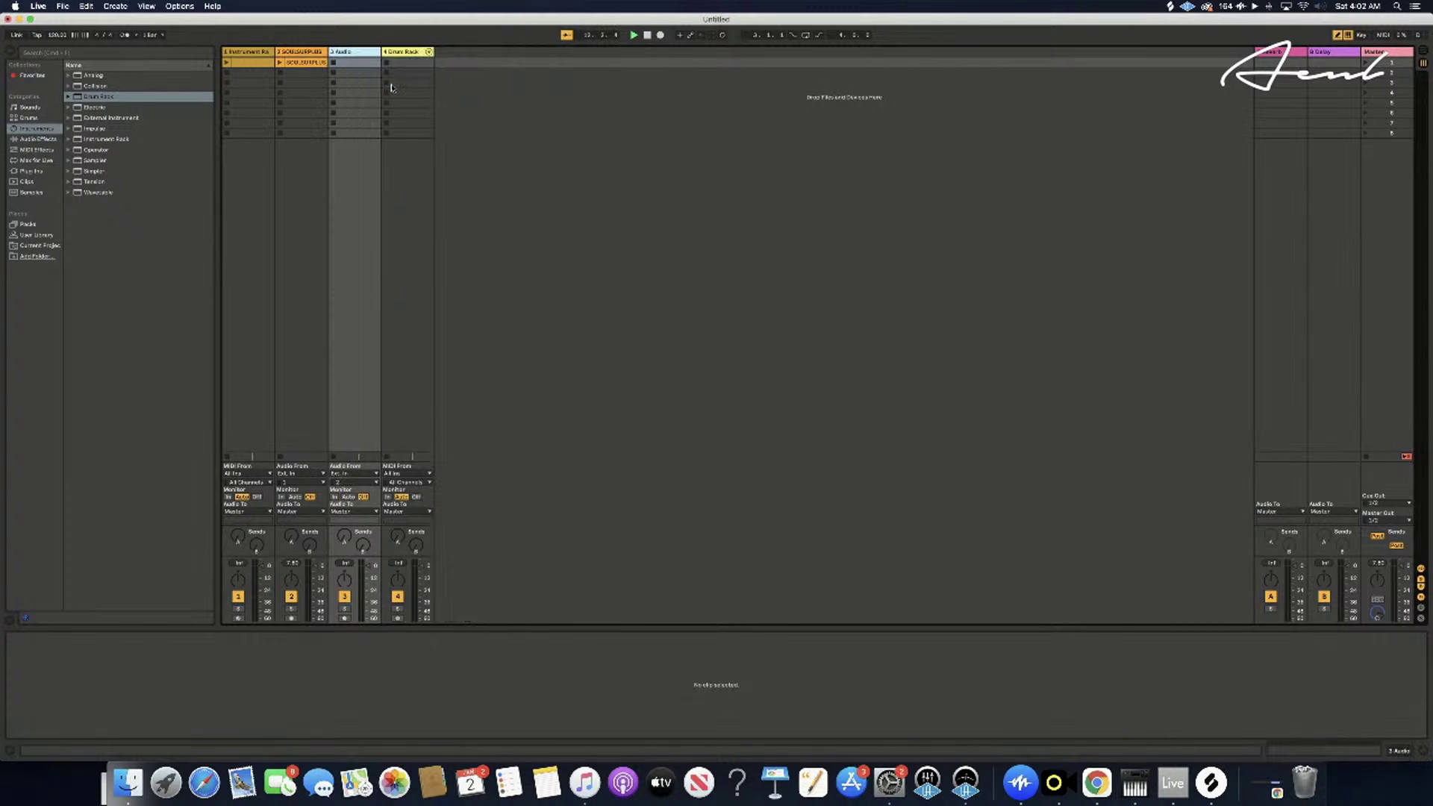
- Show the Drum Rack track's devices, audition the pad holding the synth sample, and collapse and expand the rack to inspect its layout
left_click(413, 53)
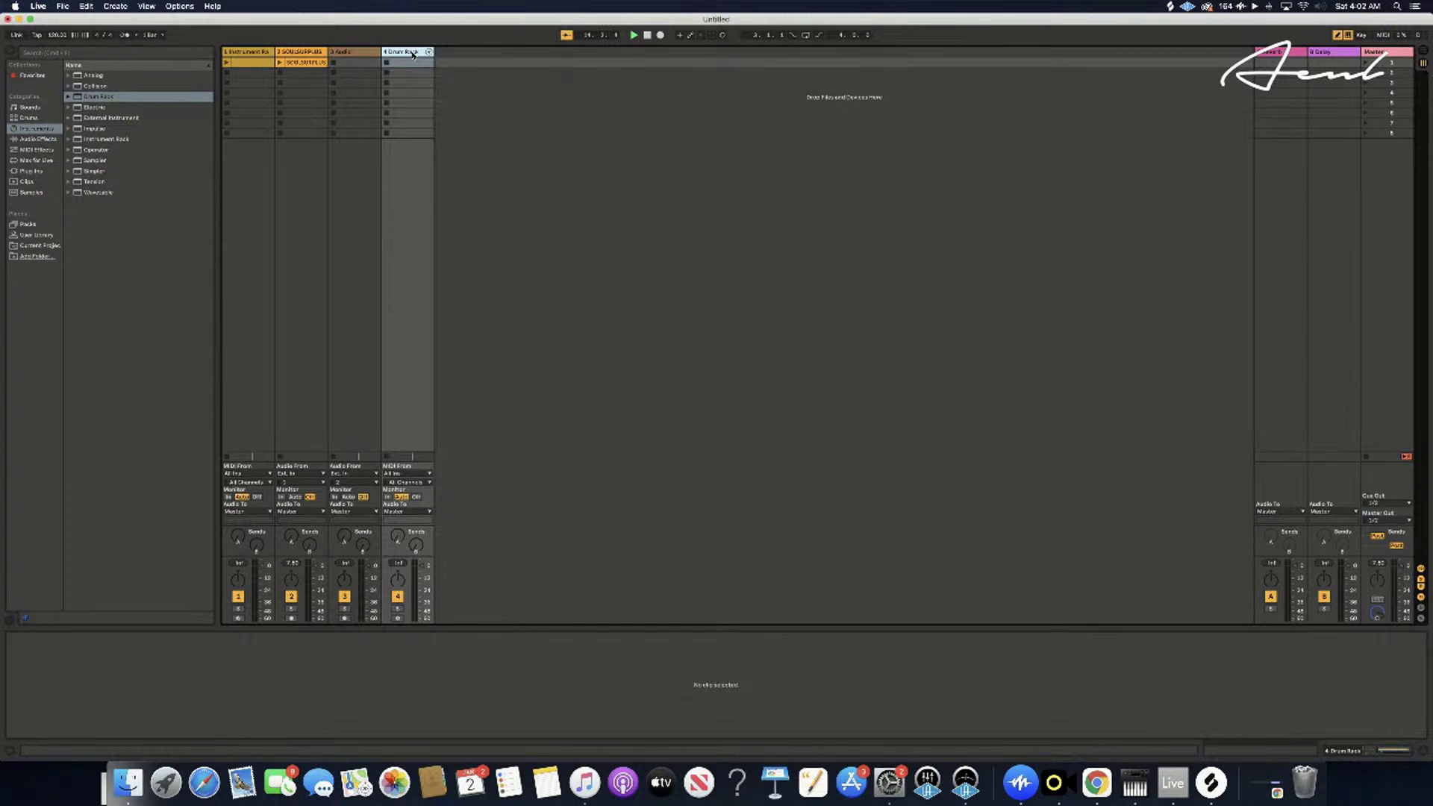
left_click(413, 53)
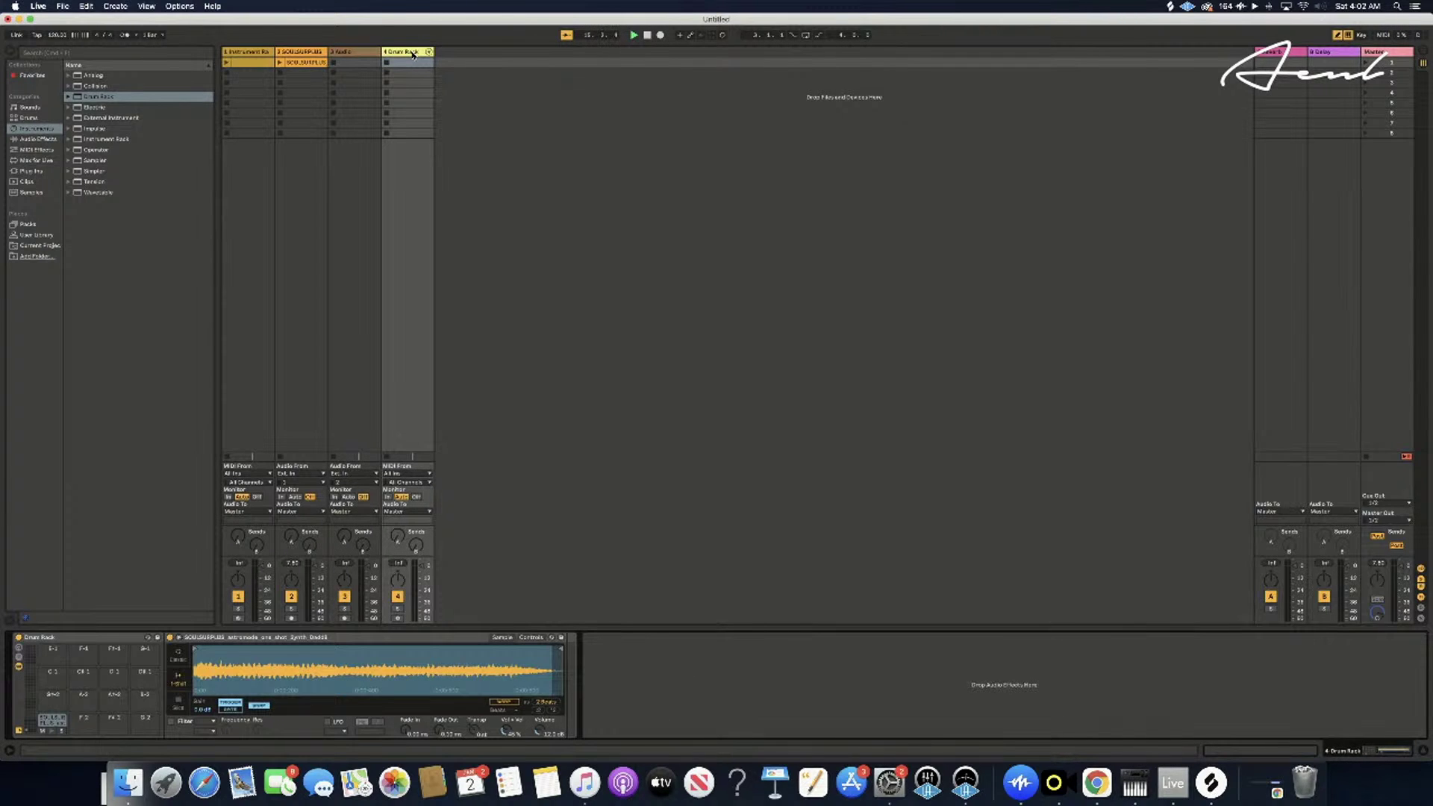
left_click(53, 730)
double_click(123, 638)
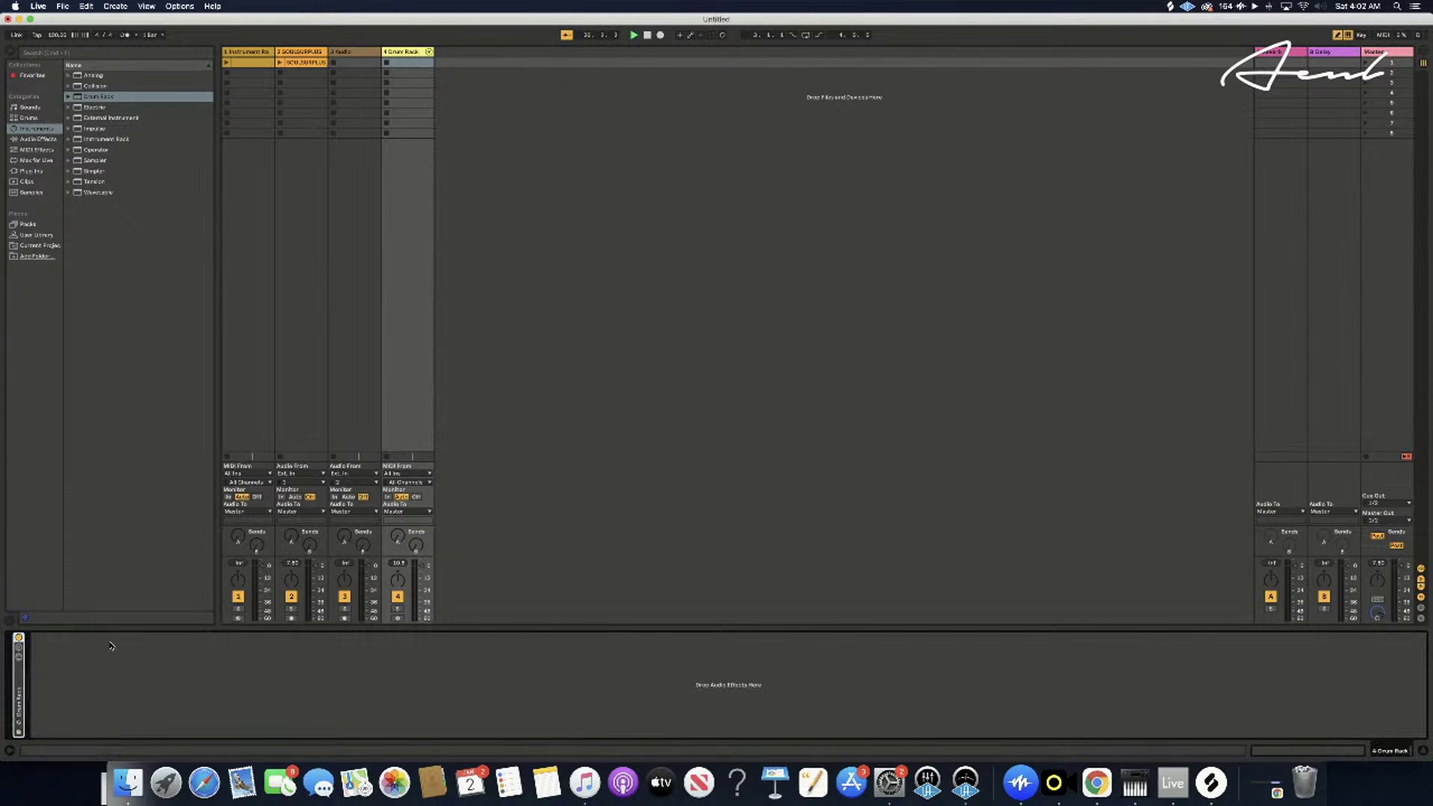
double_click(20, 700)
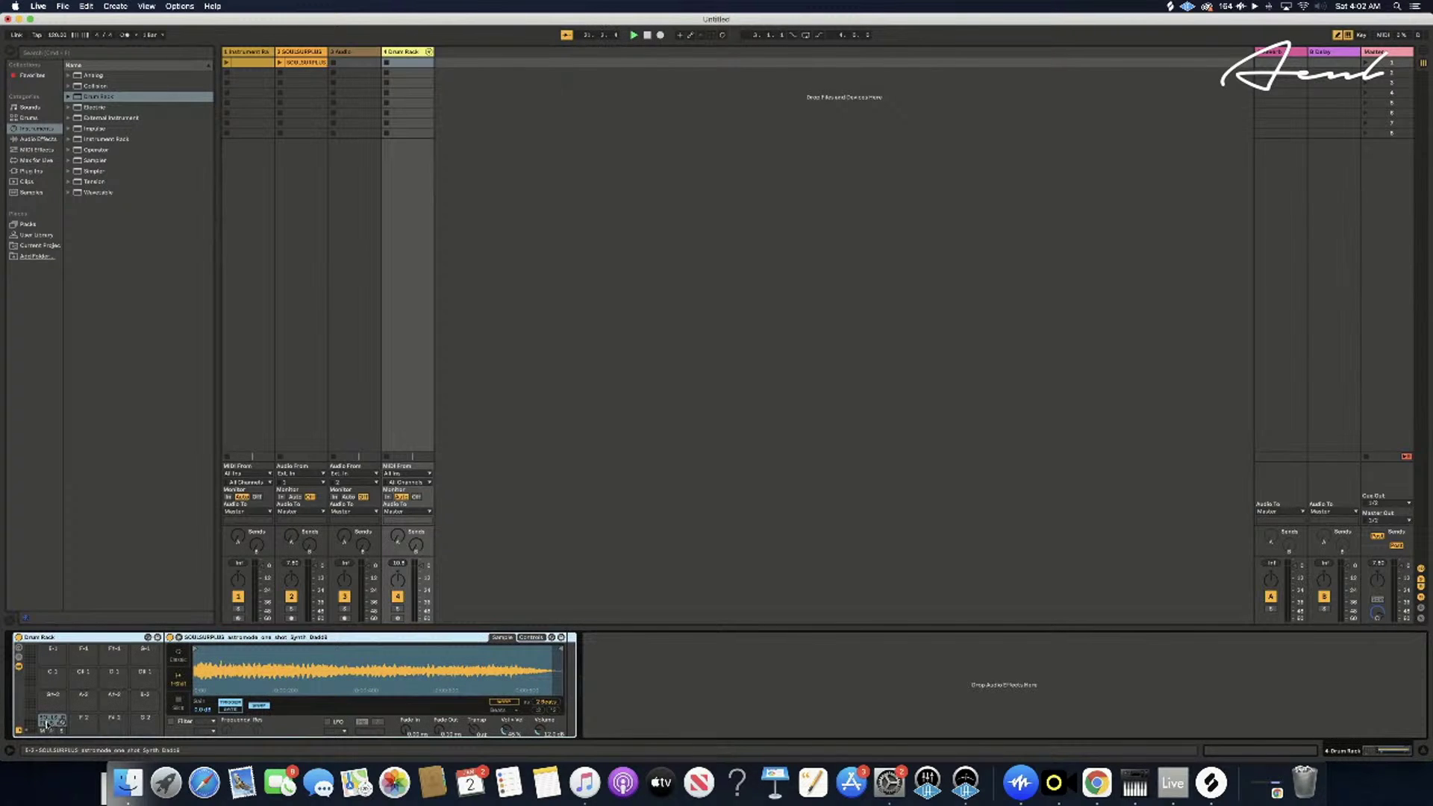
double_click(49, 724)
double_click(49, 724)
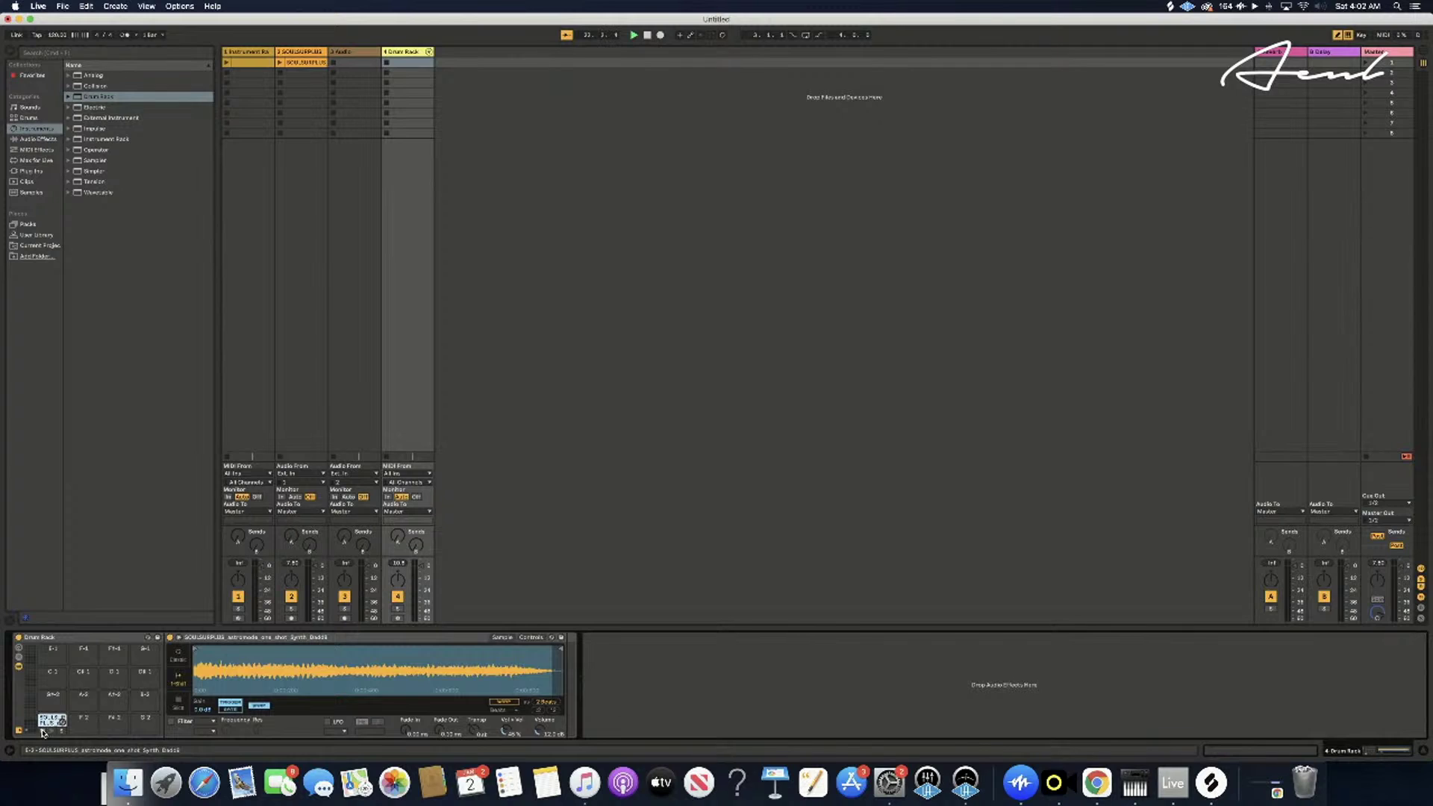
left_click(29, 731)
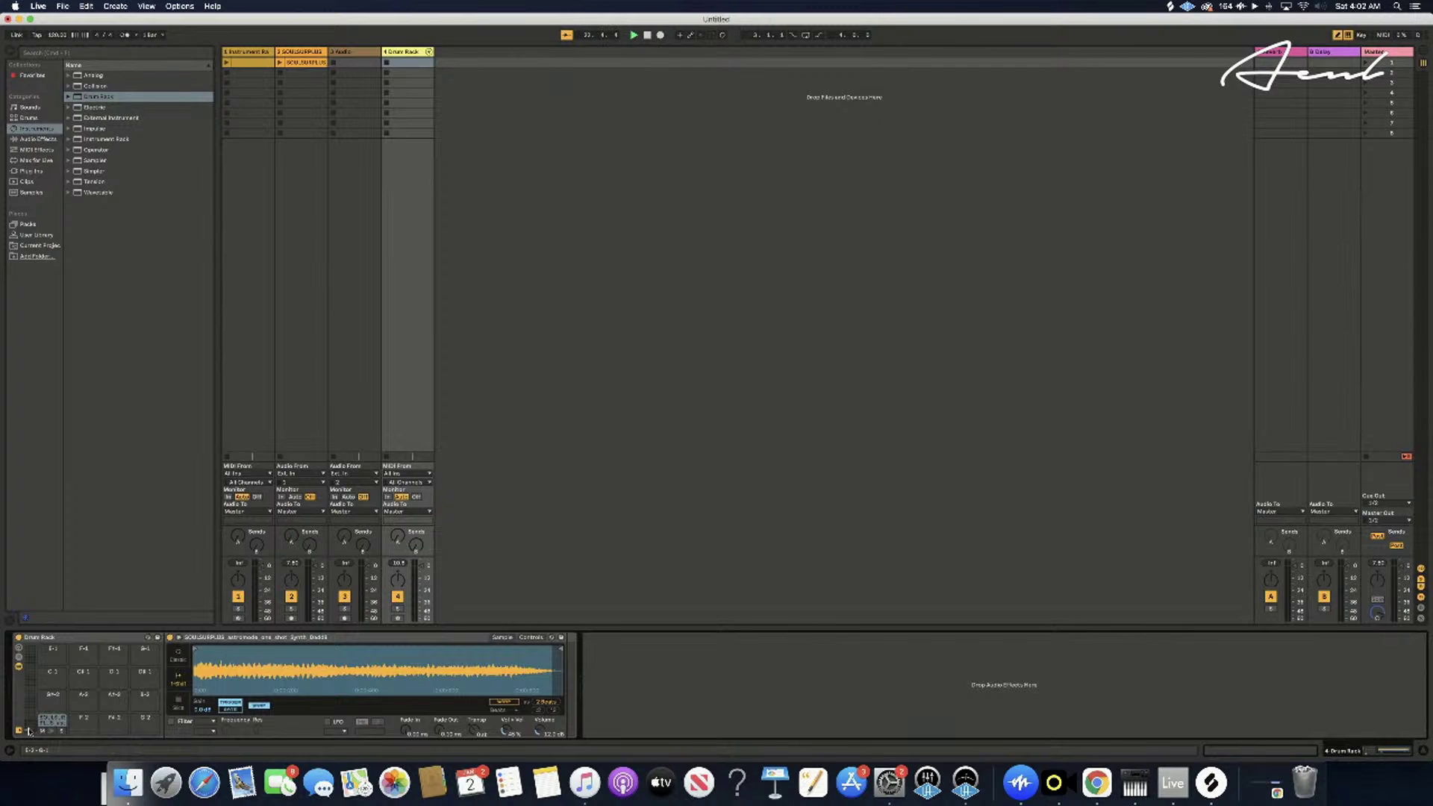
left_click(575, 693)
- View the key mapping and MIDI mapping modes and return to the normal session view
left_click(1361, 35)
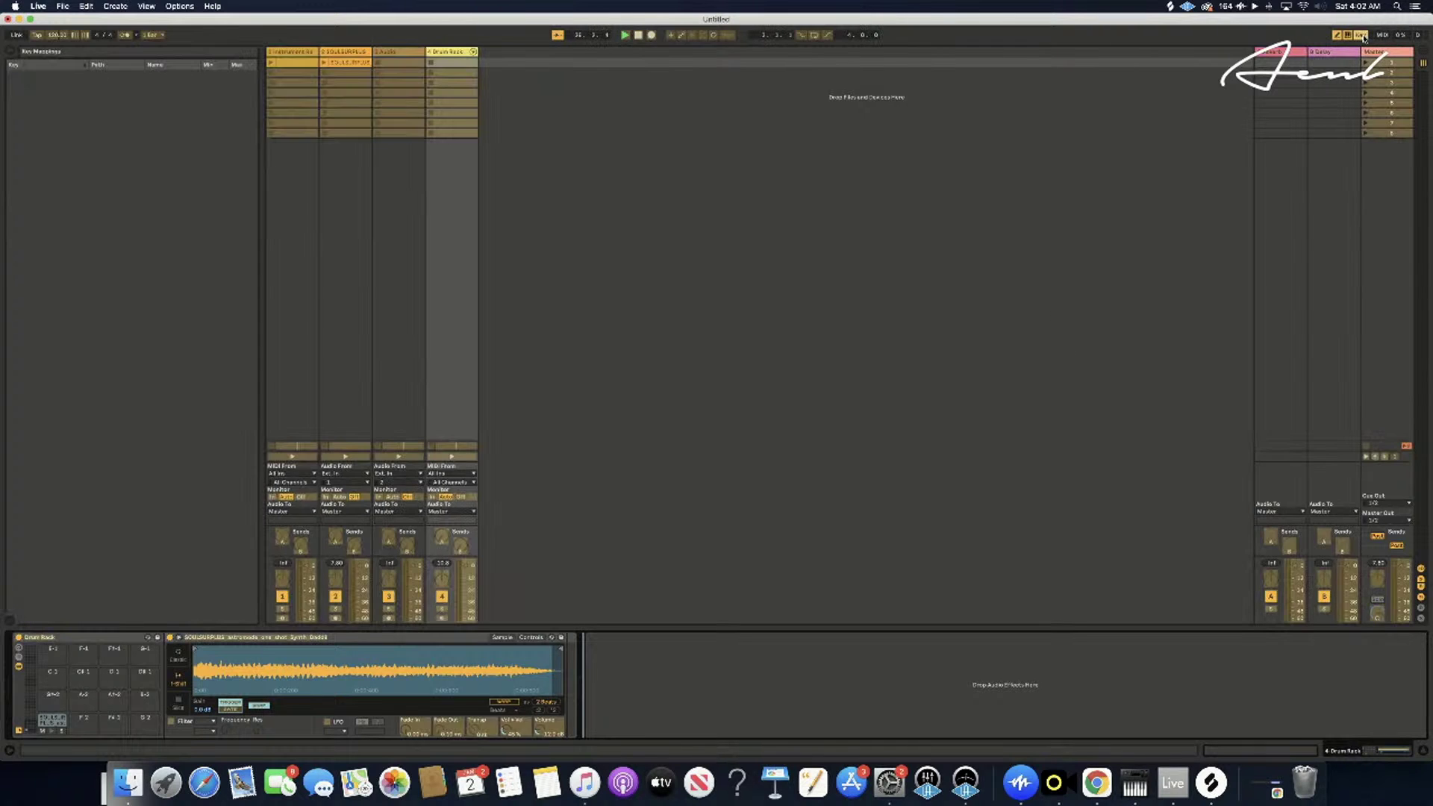
left_click(1360, 35)
left_click(1381, 35)
left_click(1382, 35)
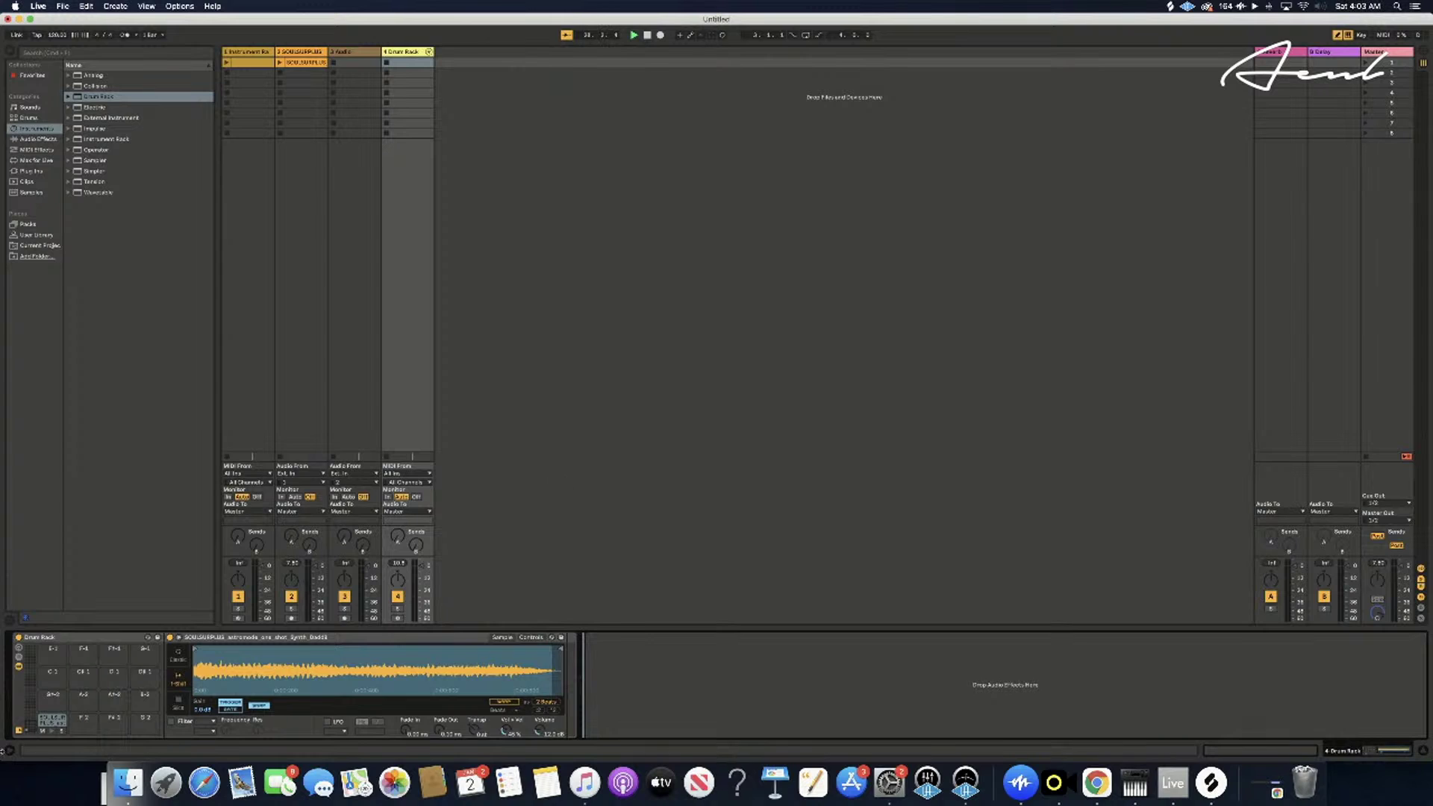
left_click(9, 751)
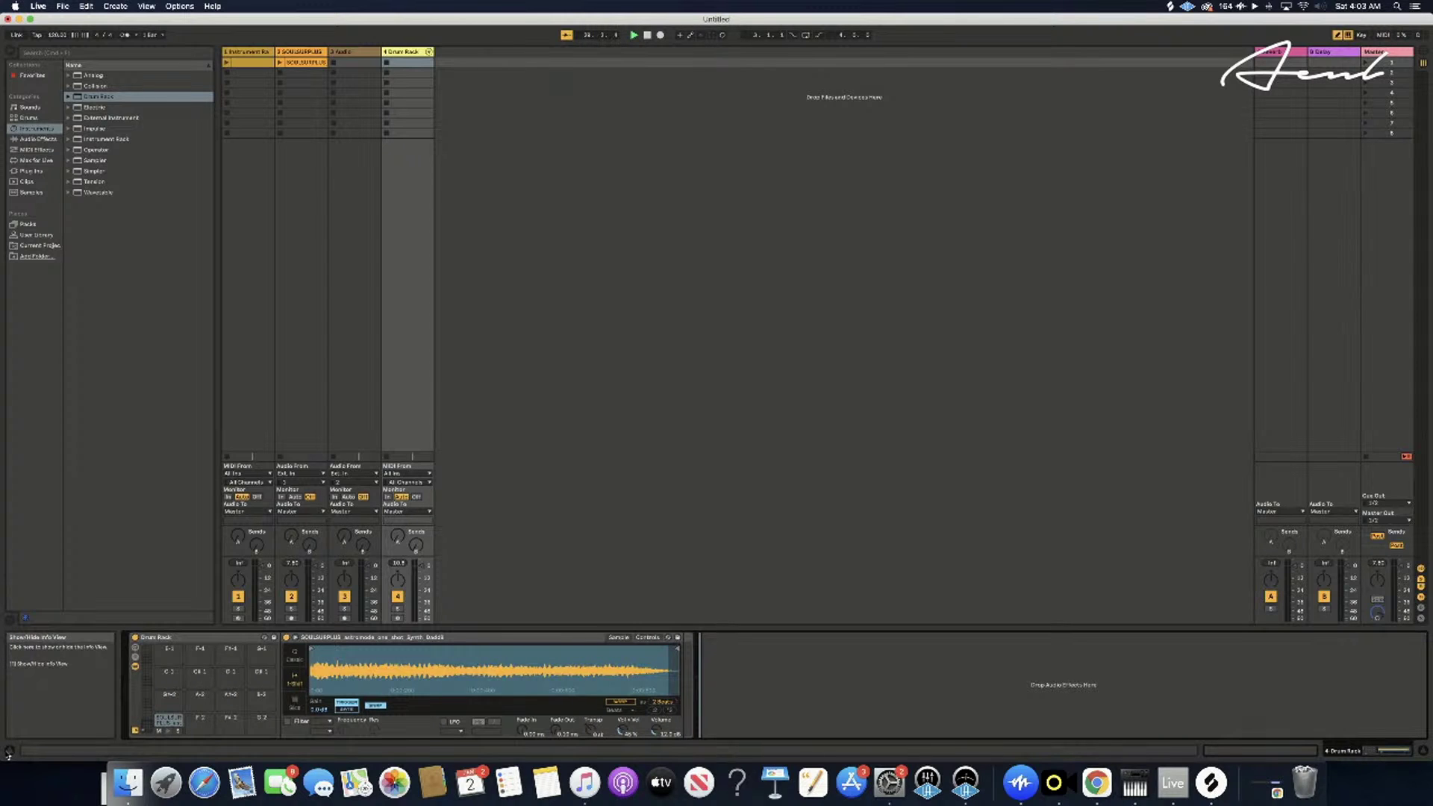
left_click(8, 753)
left_click(11, 621)
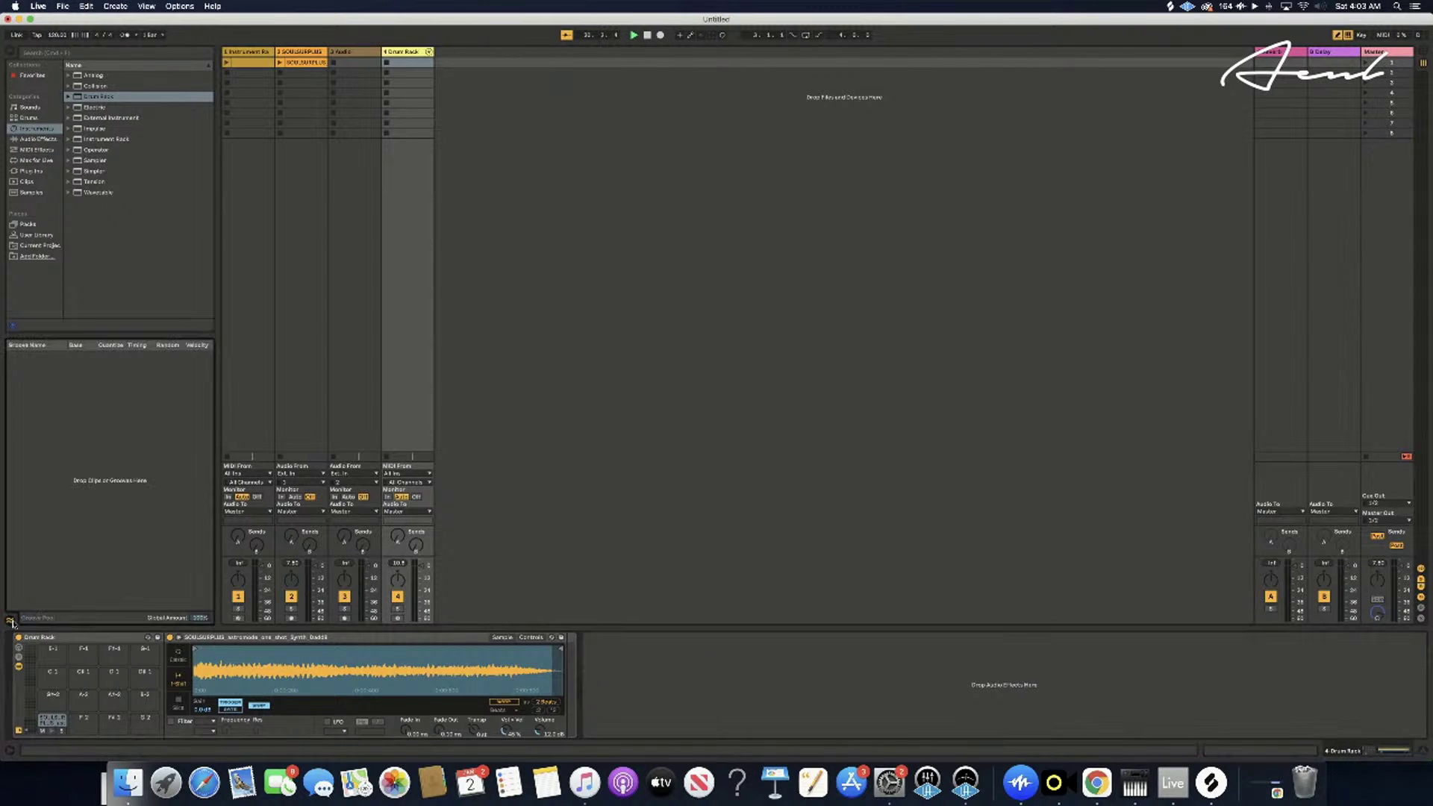
left_click(11, 622)
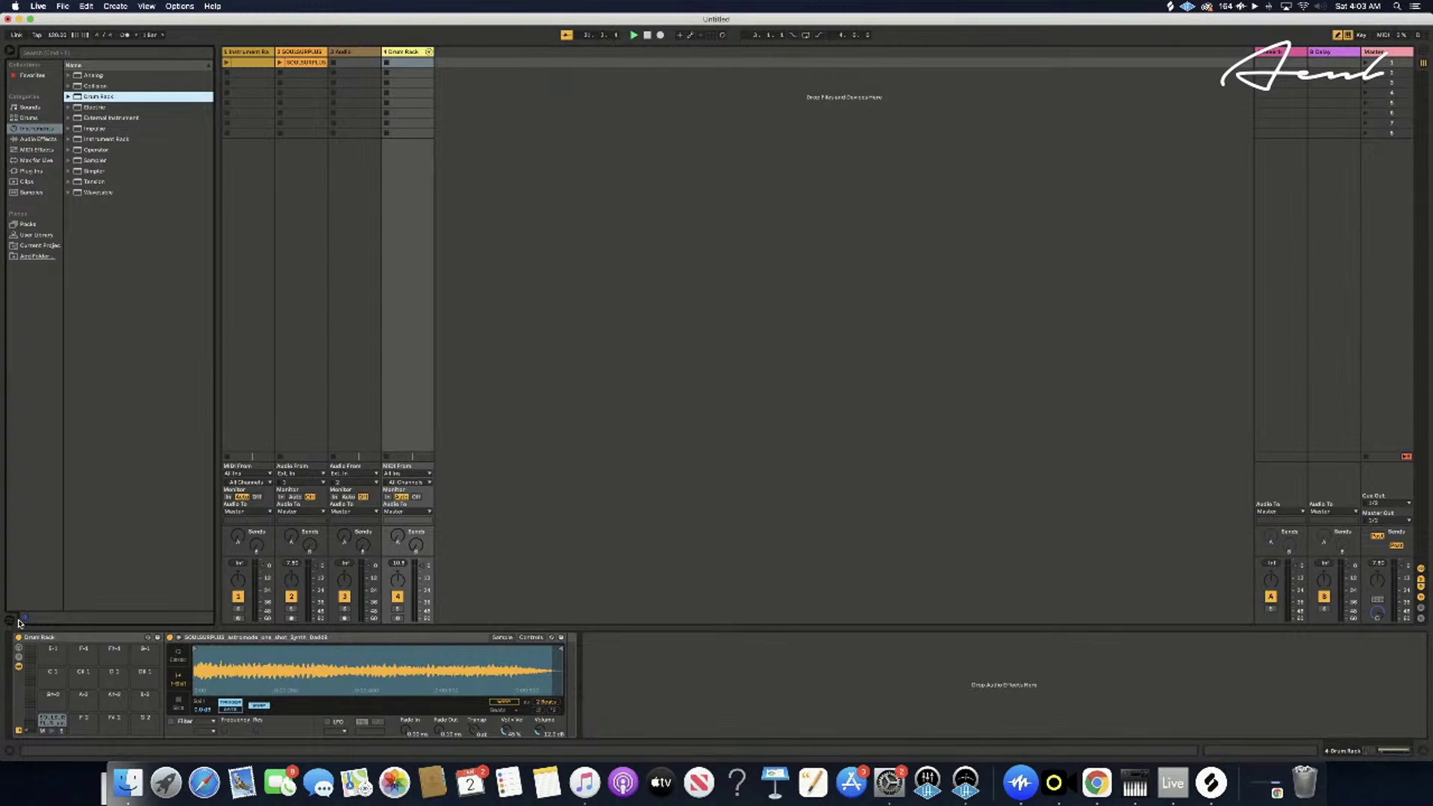
left_click(1370, 752)
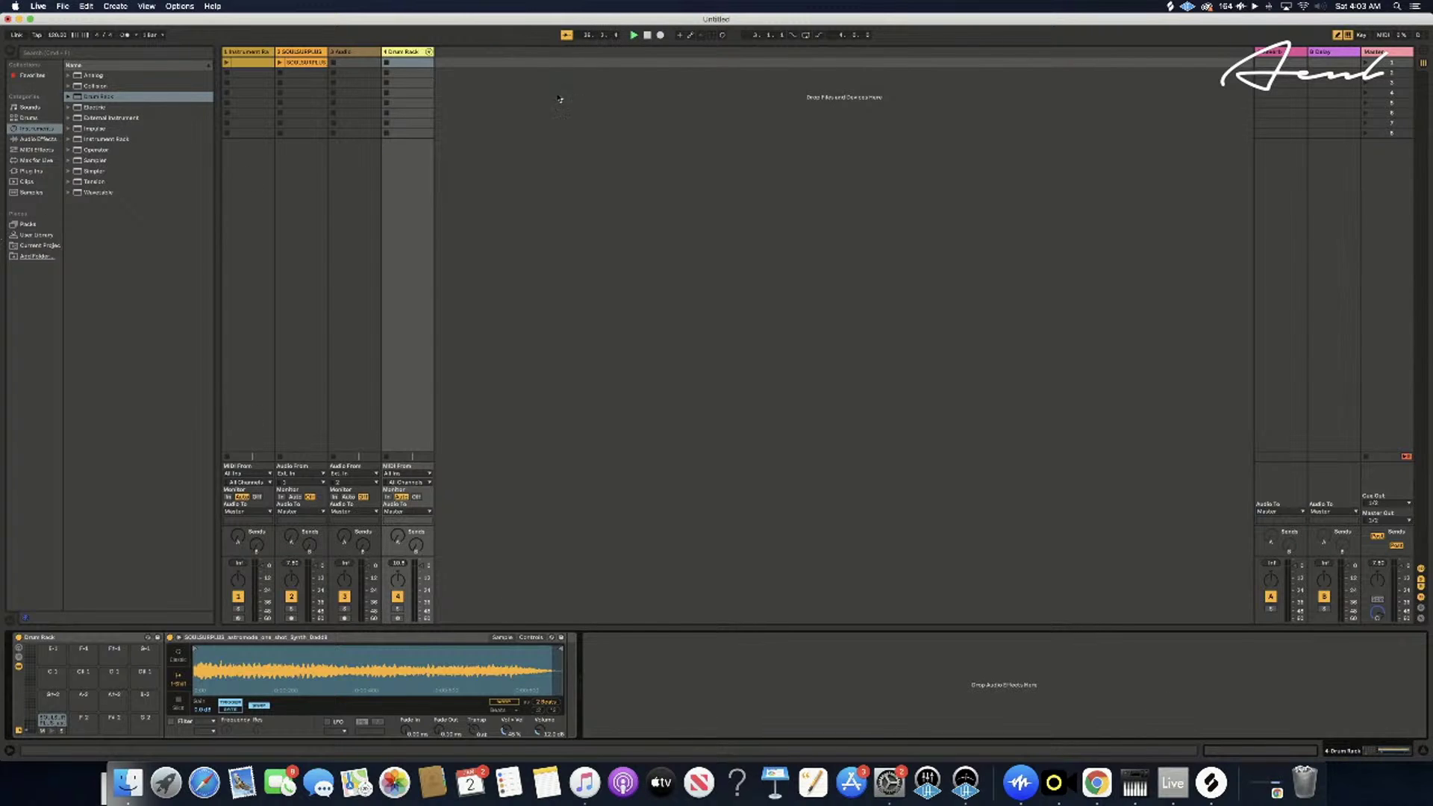
- Create a MIDI clip in the Drum Rack track's first slot, audition the sample's key, add a note at the clip's start and play it
double_click(403, 62)
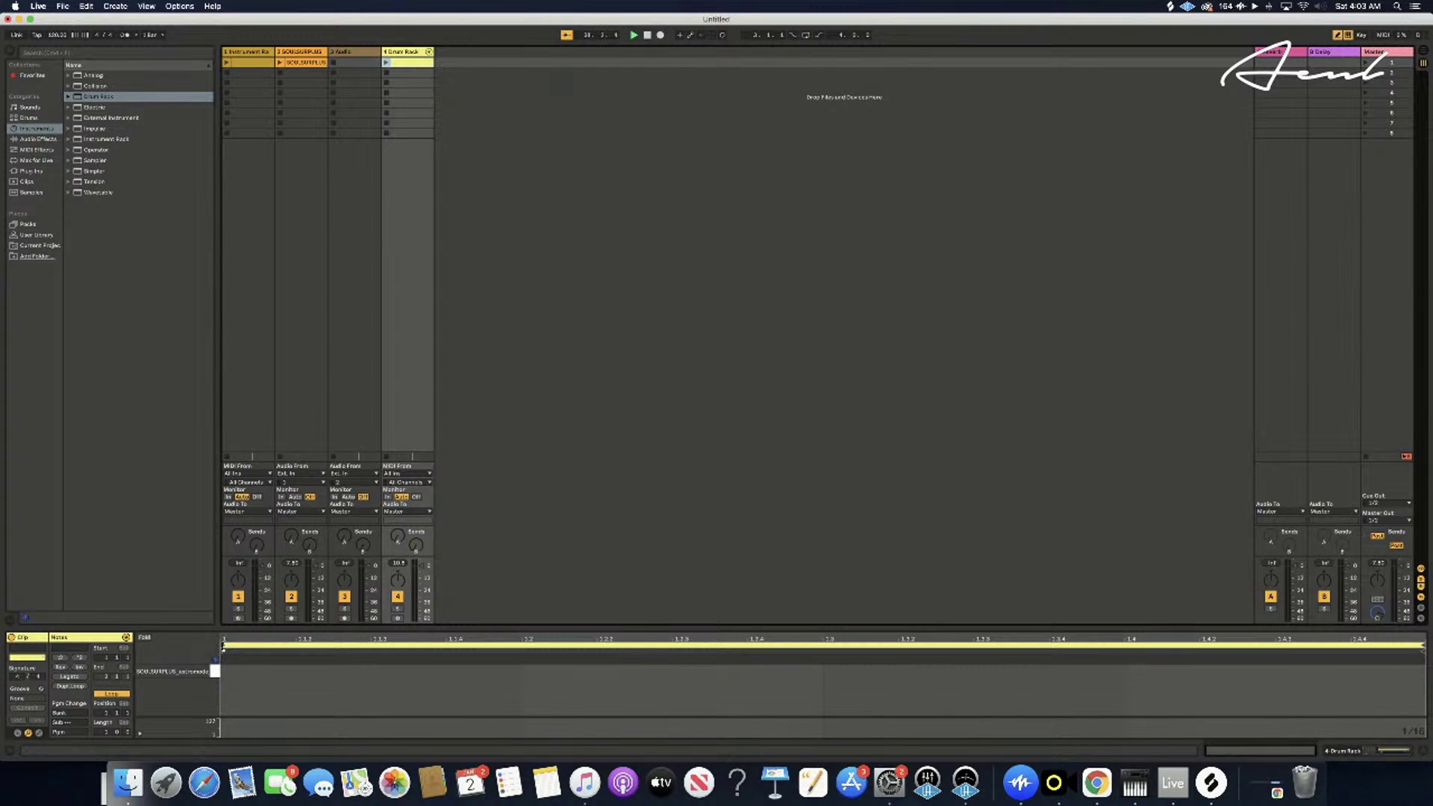
left_click(215, 671)
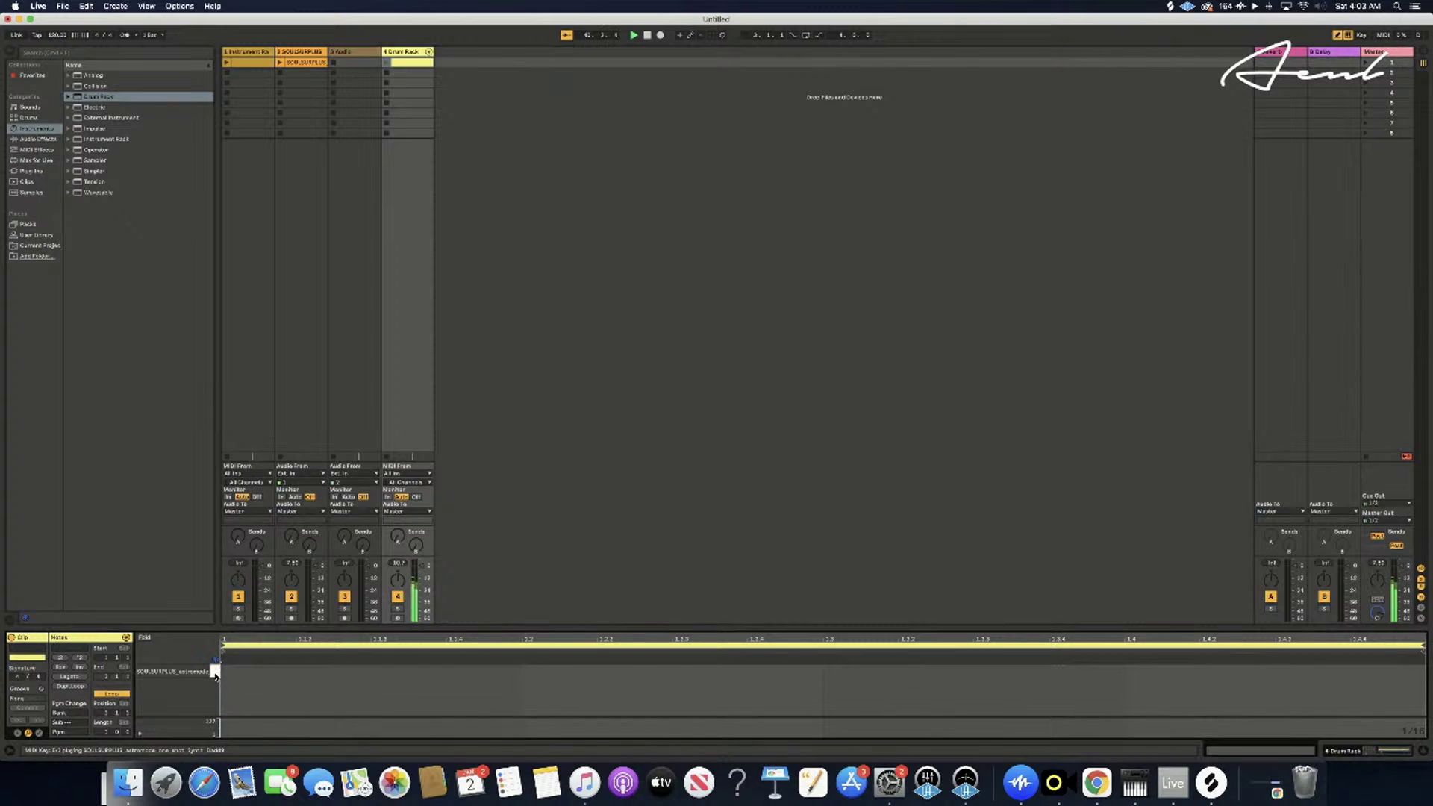
double_click(234, 669)
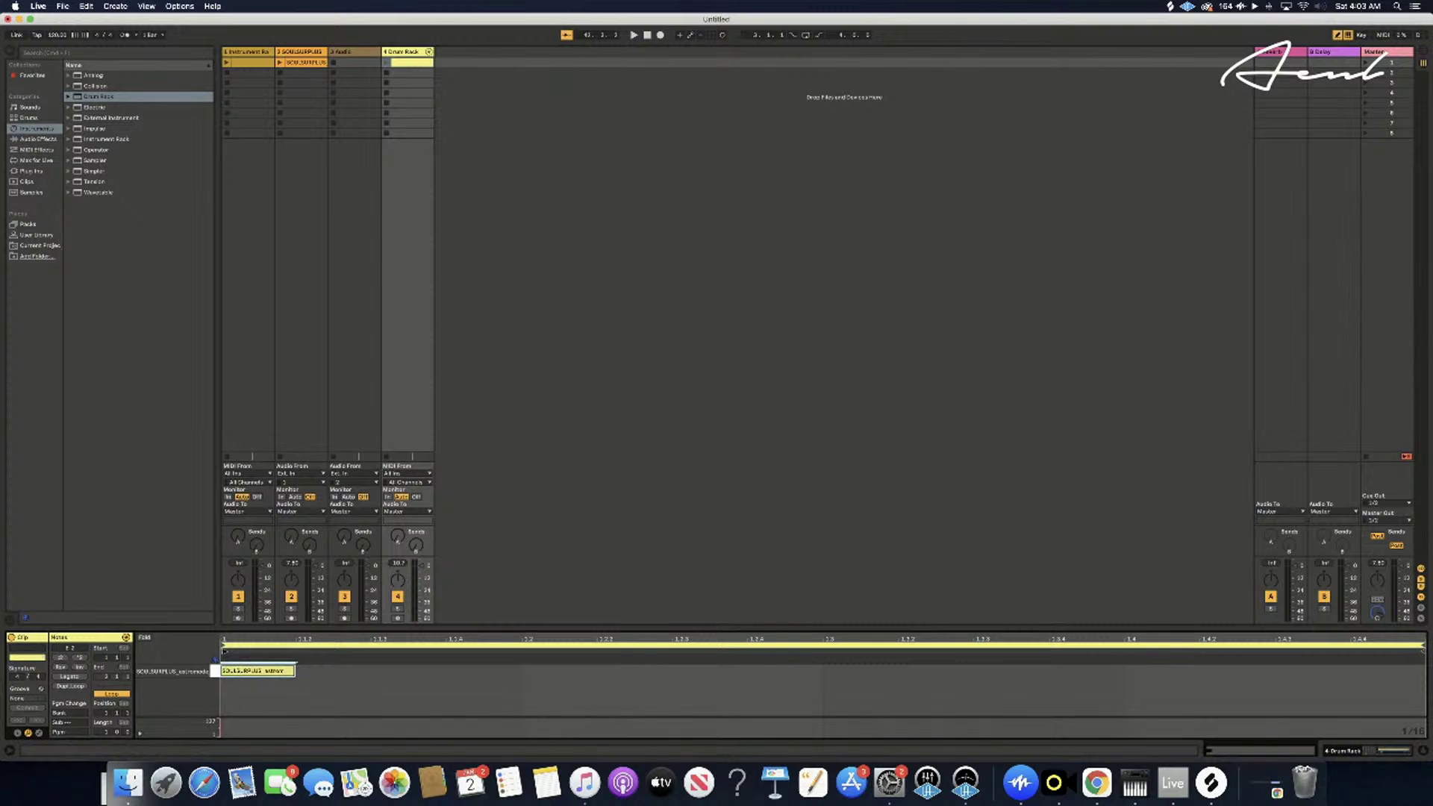
left_click(236, 661)
left_click(232, 653)
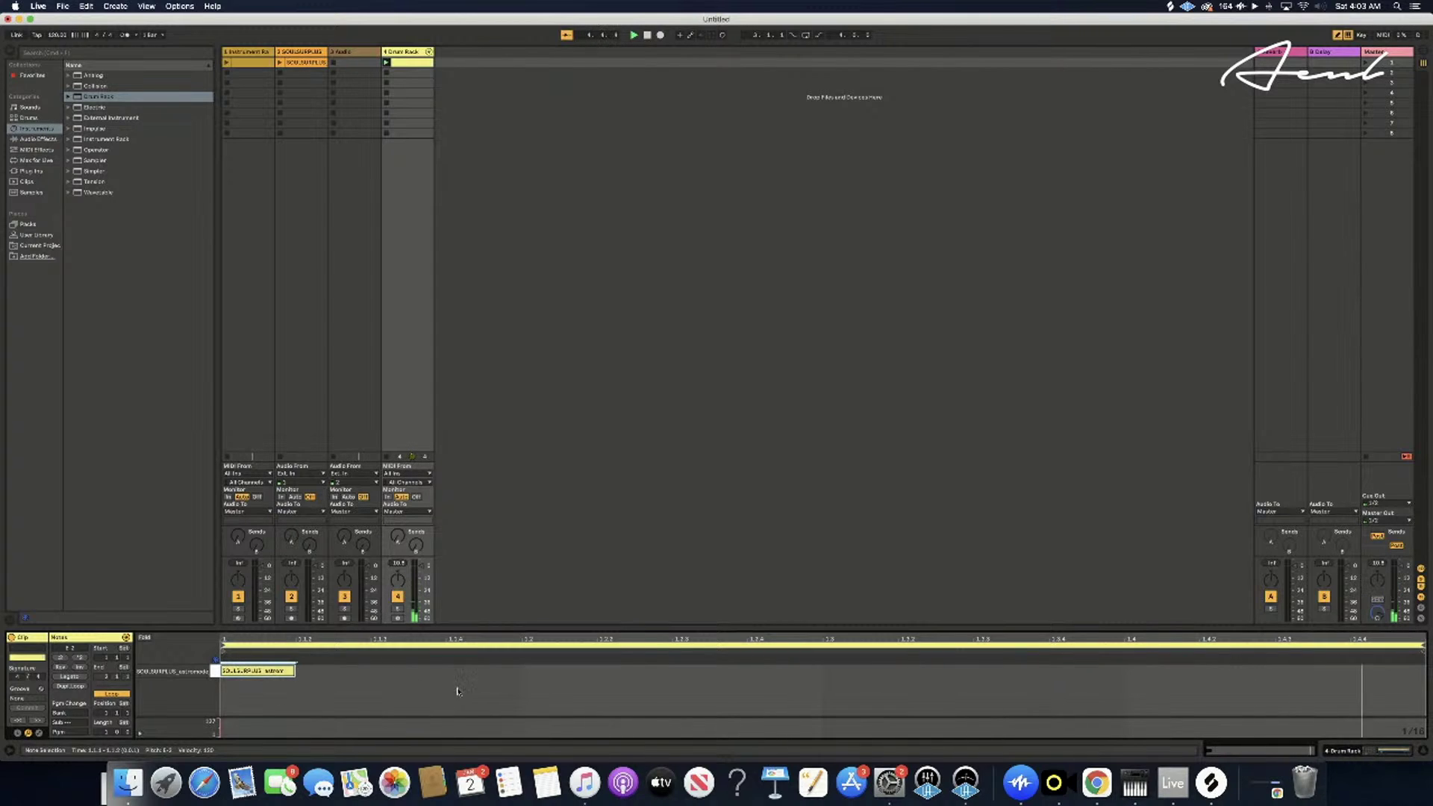
- Try a second note at positions 1.2, 1.3 and 1.2.4 in the clip, removing each one after hearing it
left_click(552, 669)
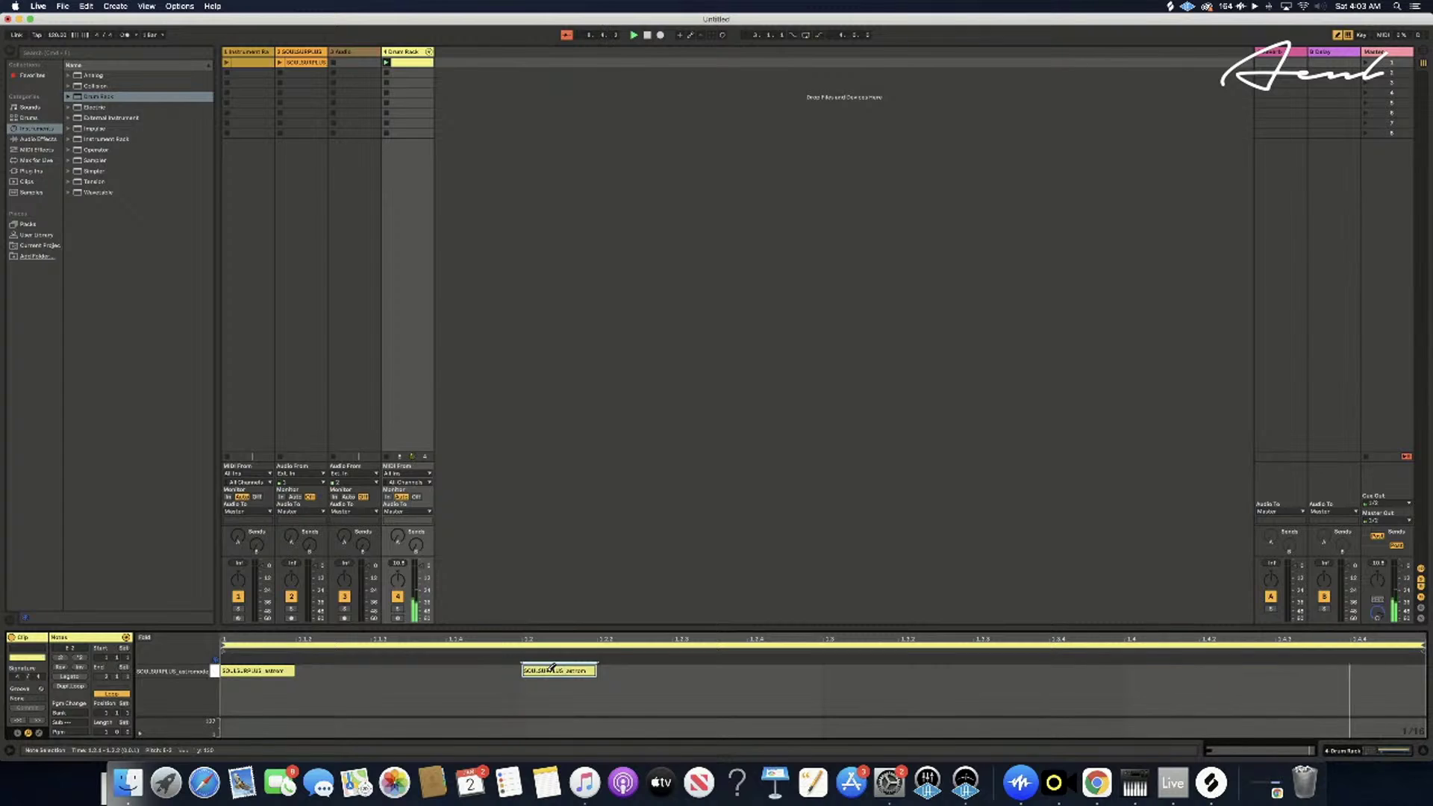
left_click(551, 669)
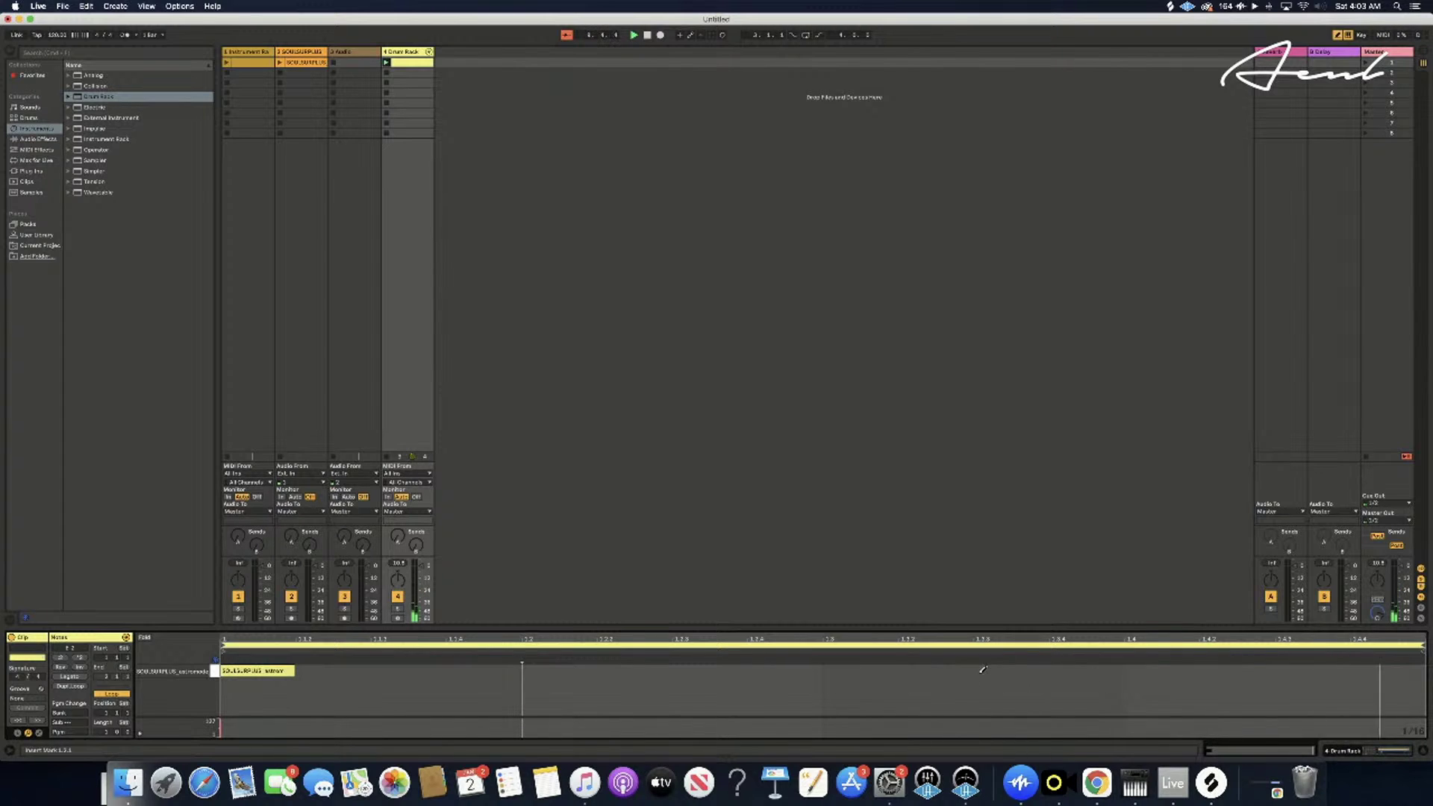
left_click(850, 670)
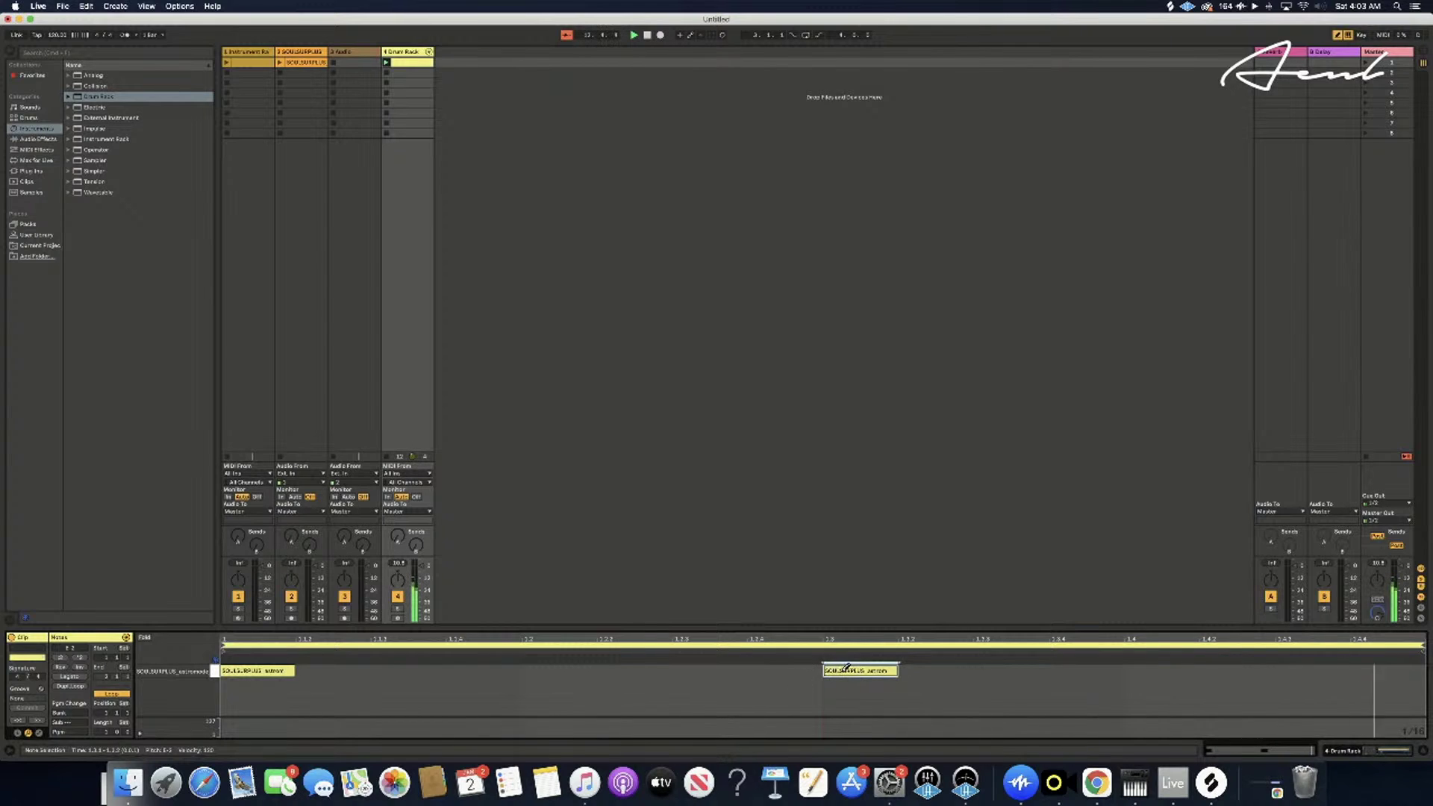
left_click(851, 670)
left_click(798, 670)
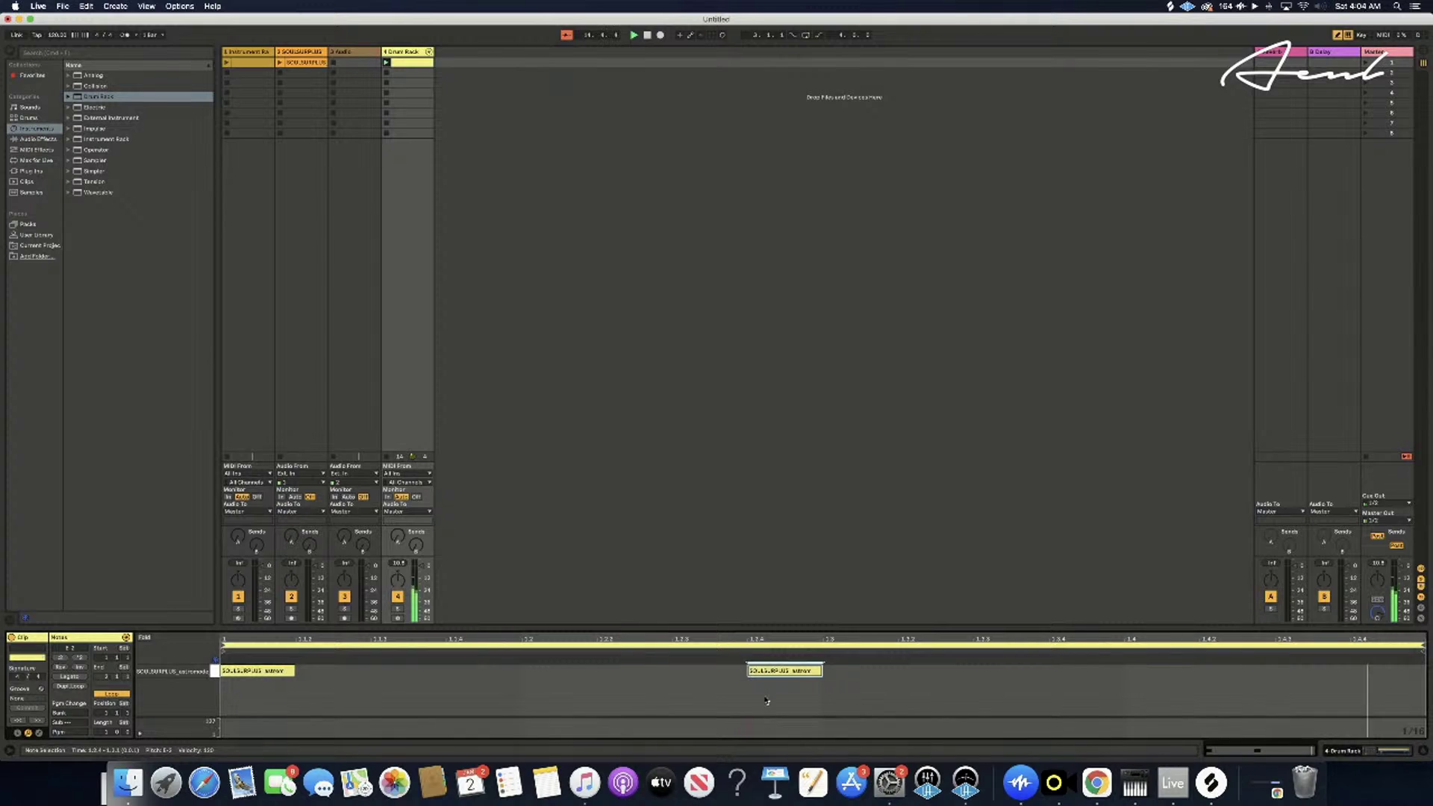
left_click(783, 670)
- Add a second note at 1.2.3, extend its start back to 1.1.4 and lower its velocity to 1
left_click(721, 670)
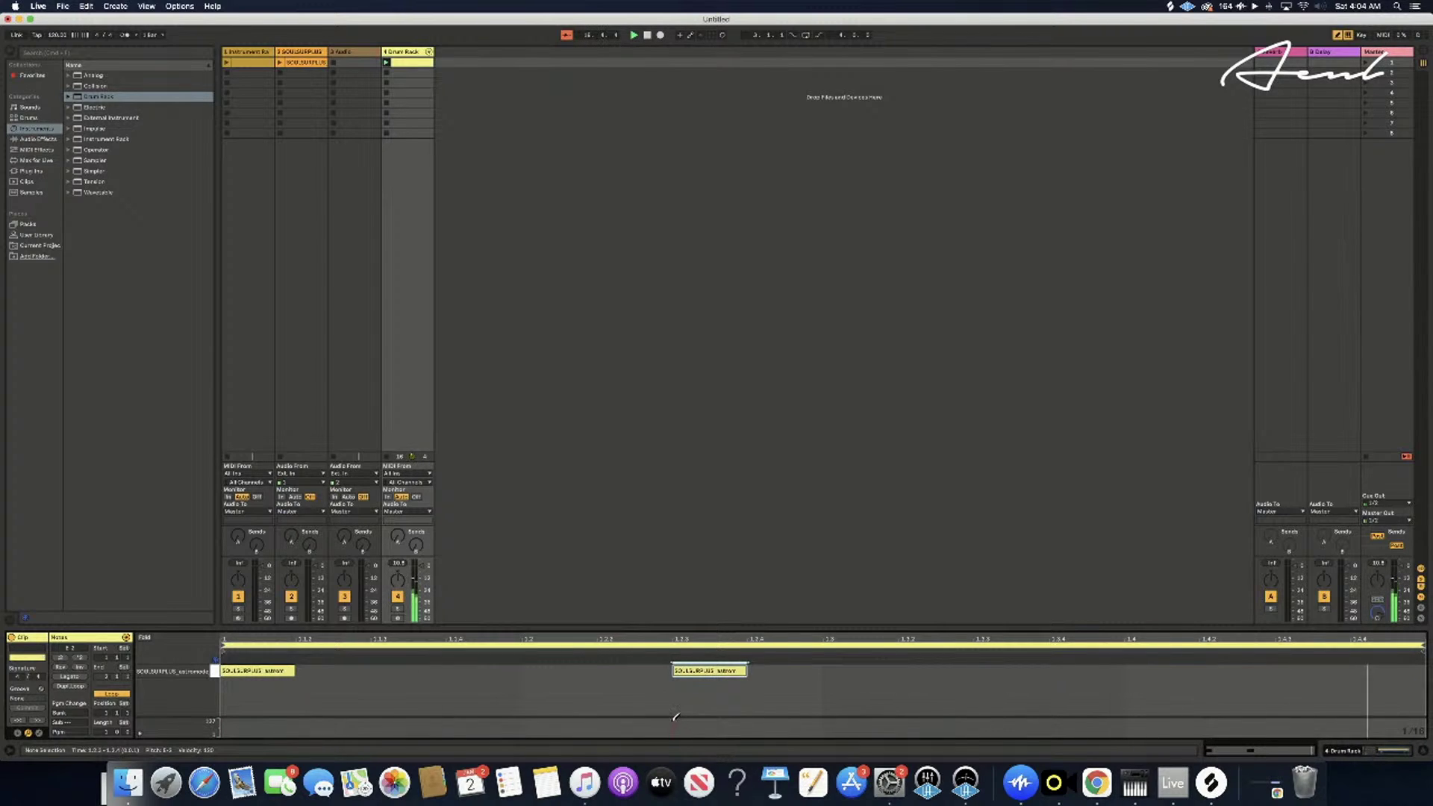
left_click_drag(680, 716, 677, 721)
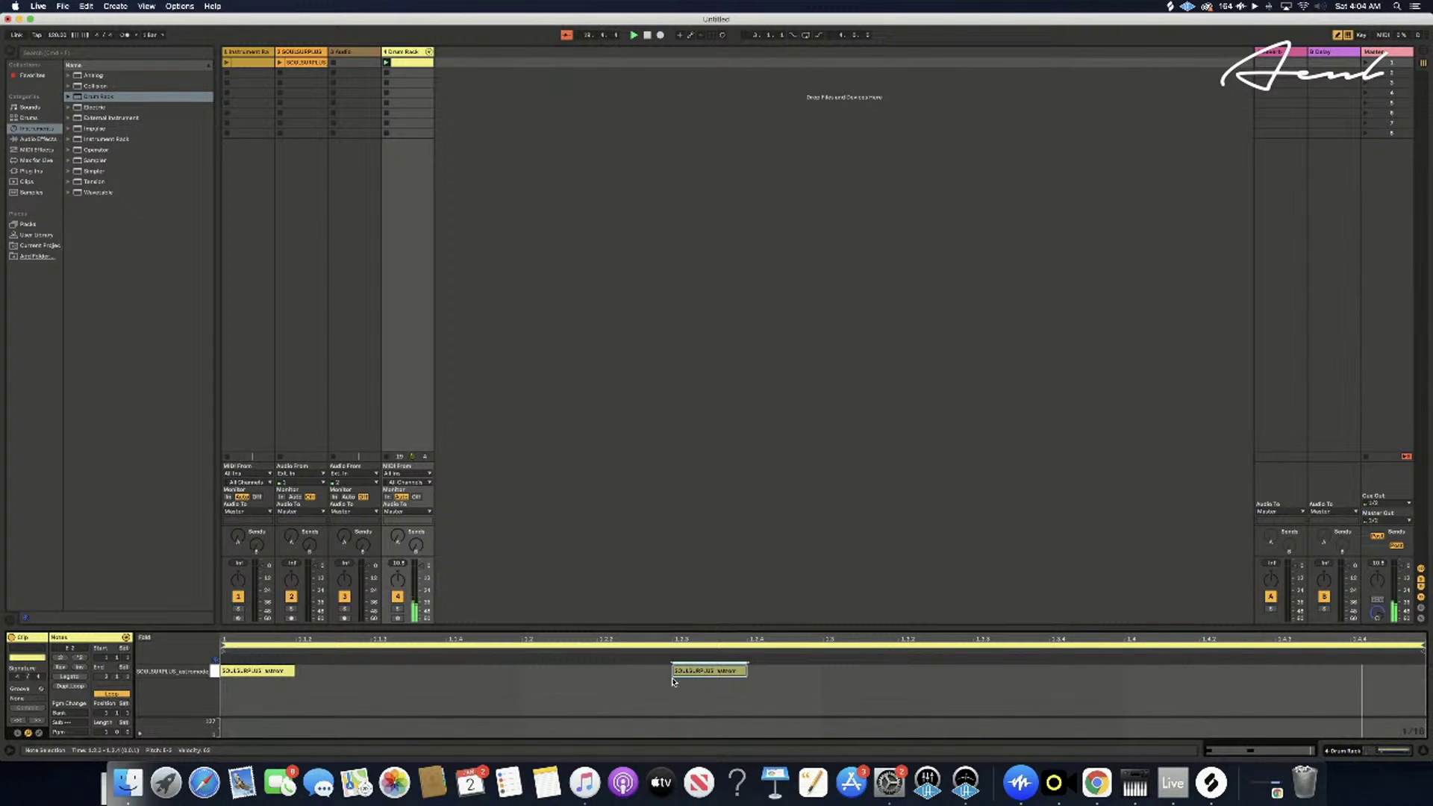
left_click_drag(672, 671, 533, 679)
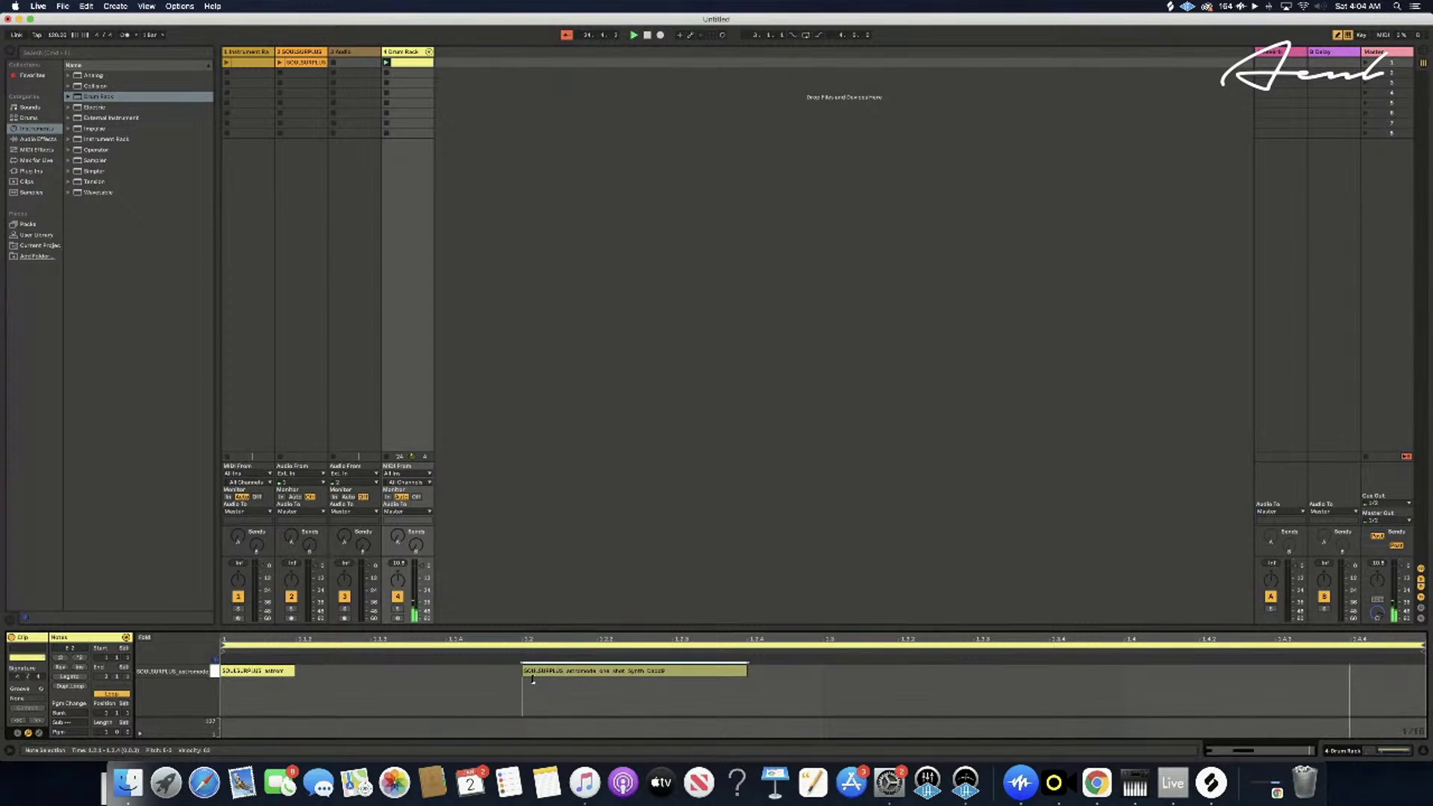
left_click_drag(496, 678, 439, 681)
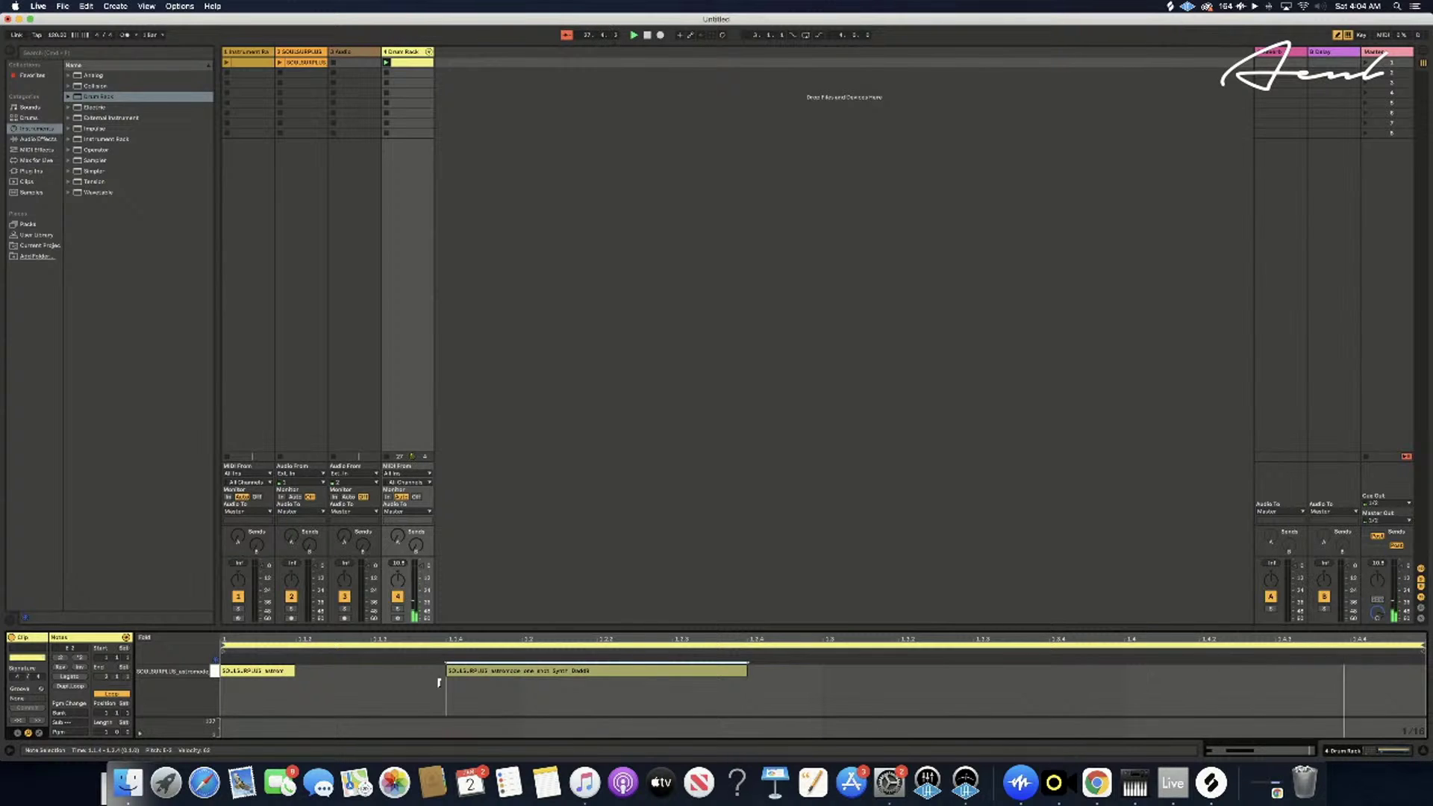
left_click_drag(439, 682, 449, 734)
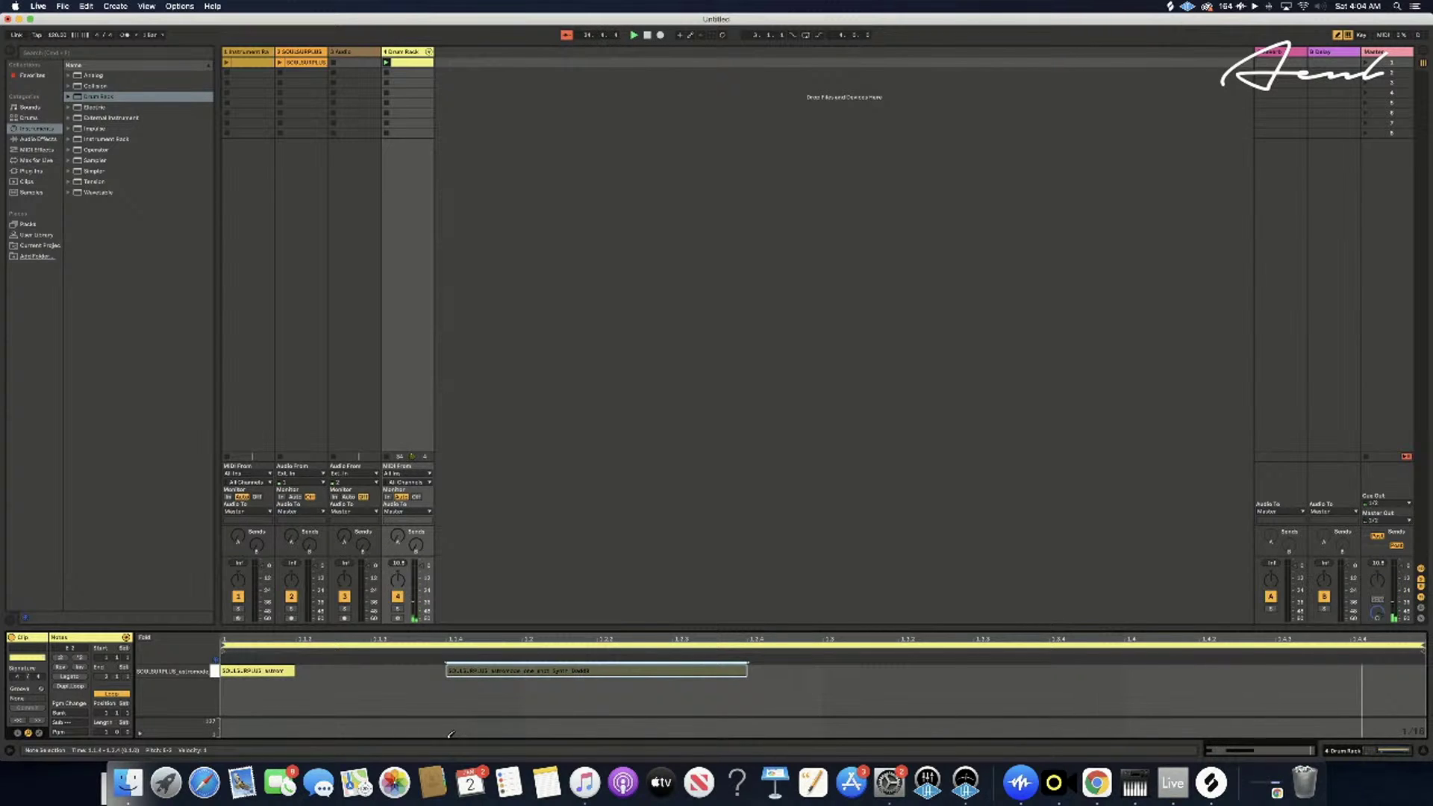
- Add a third note at 1.2.4, shorten it by moving its start later, and lower its velocity
left_click(806, 668)
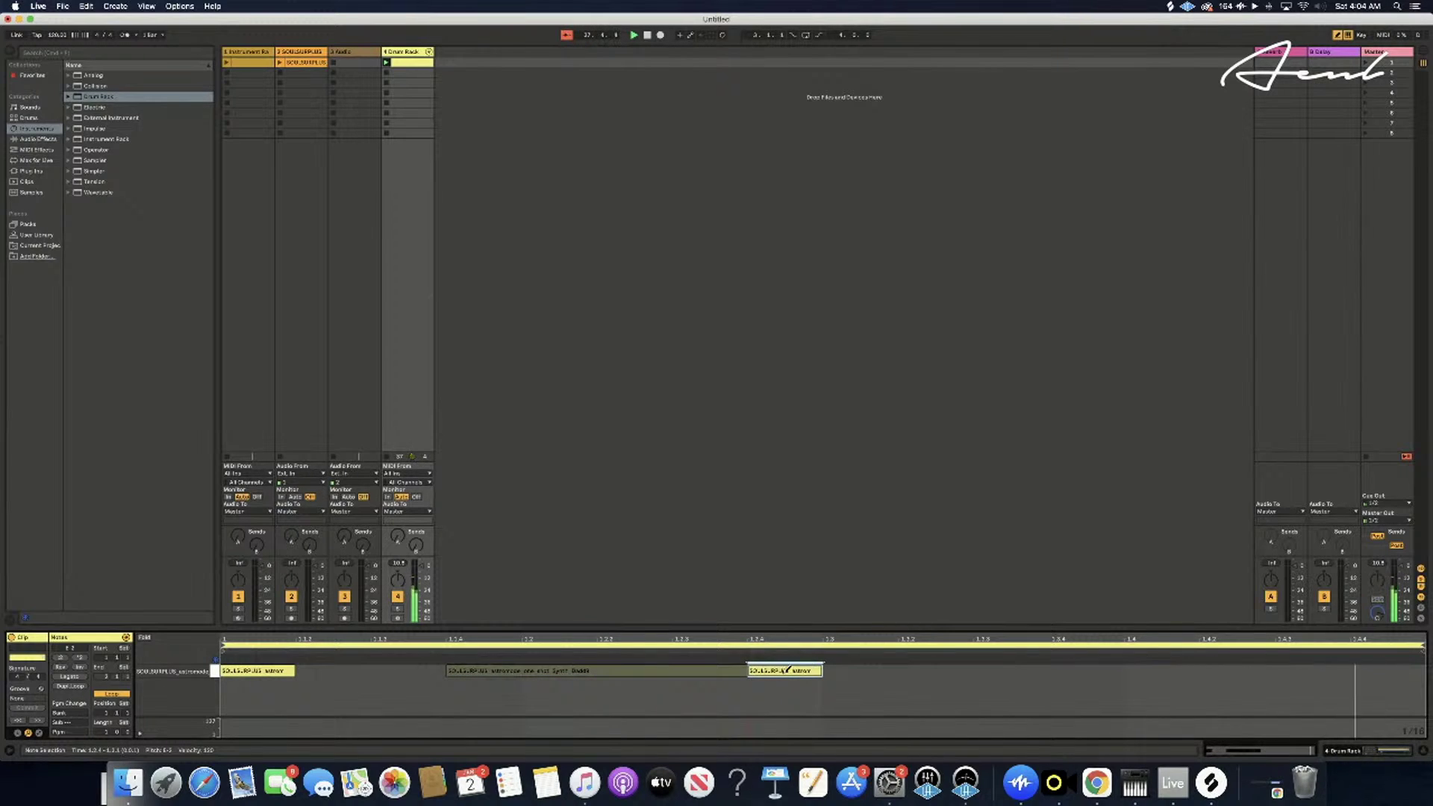
left_click_drag(751, 668, 791, 670)
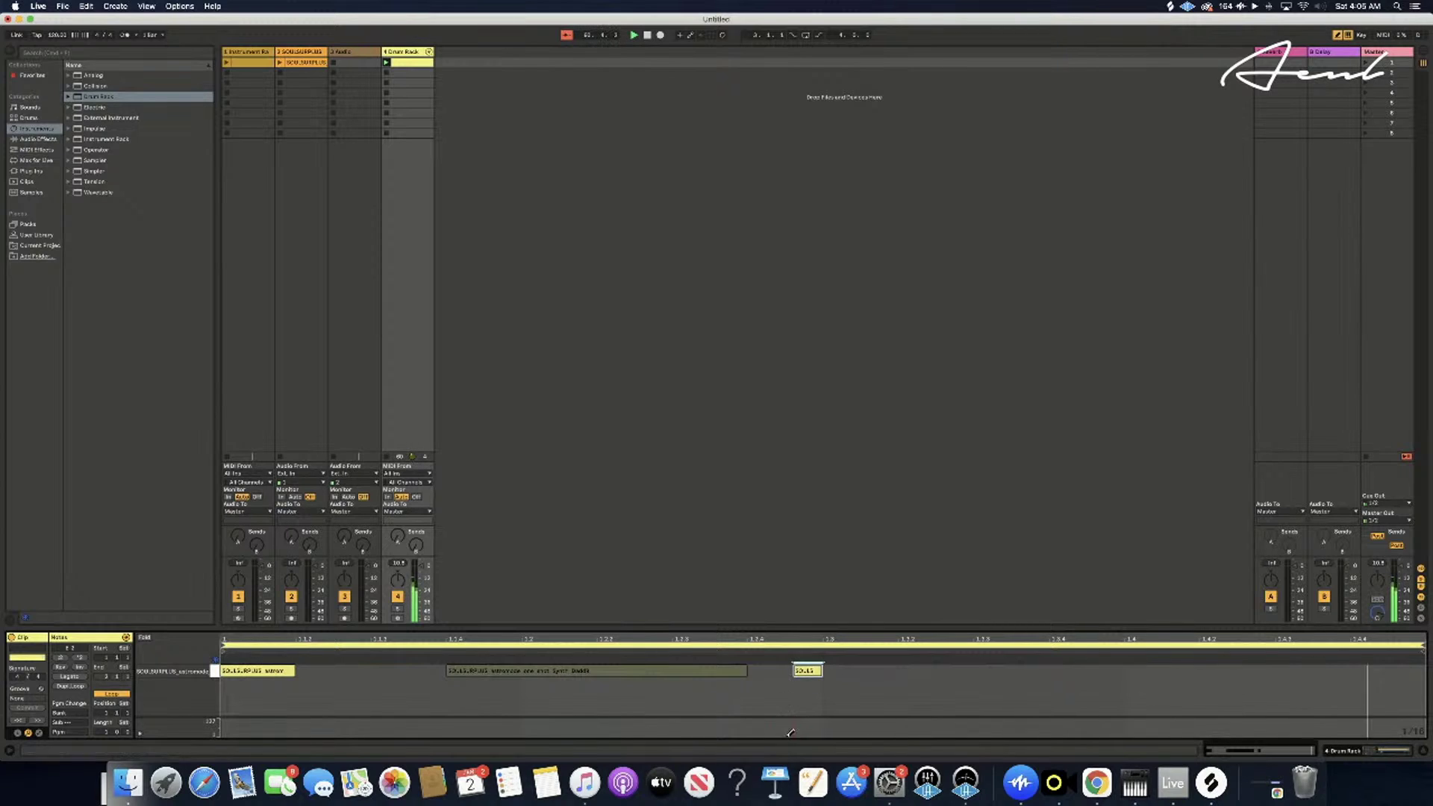
left_click_drag(797, 722, 798, 724)
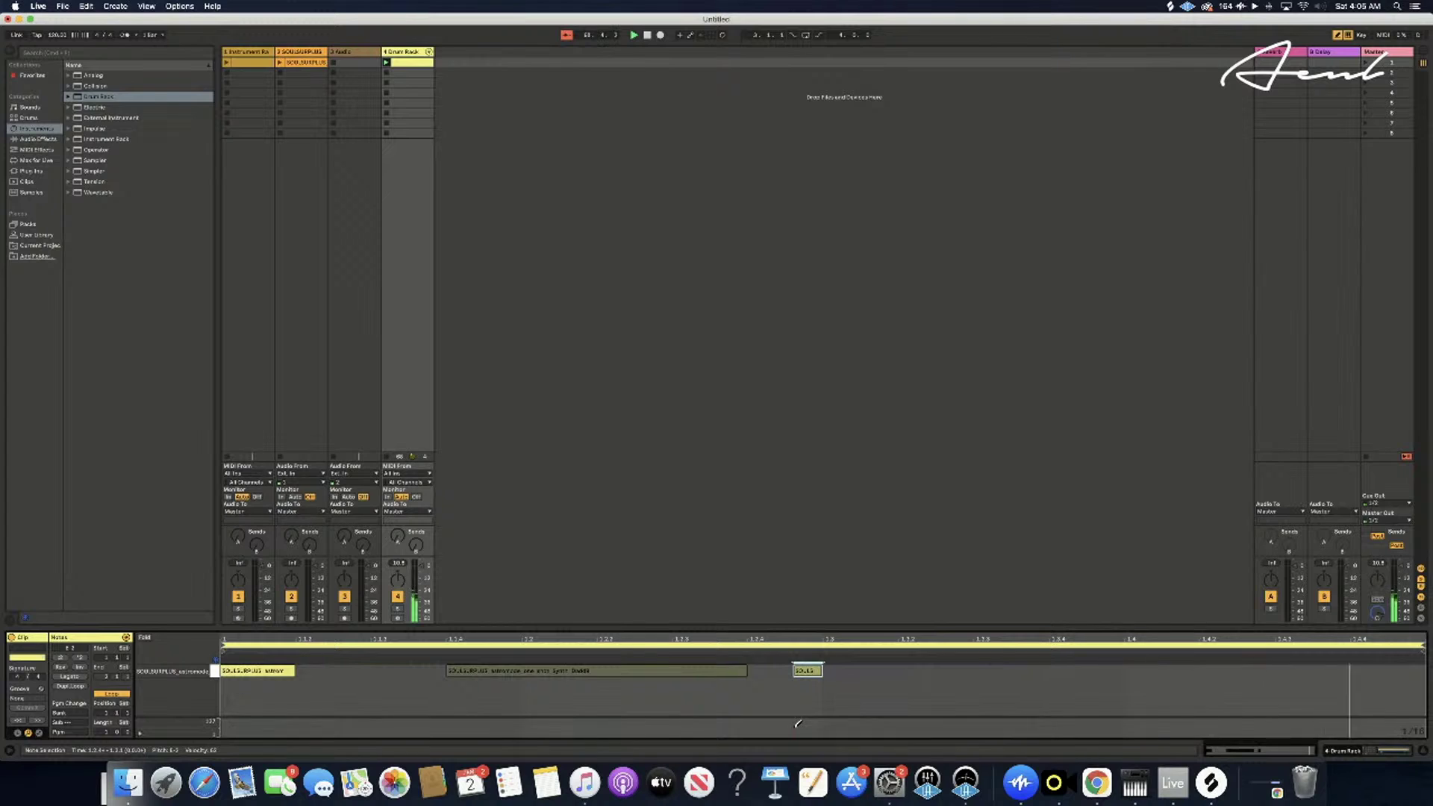
- Try extending the third note's end to 1.4, and set the end at 1.3.2
left_click_drag(821, 668, 902, 670)
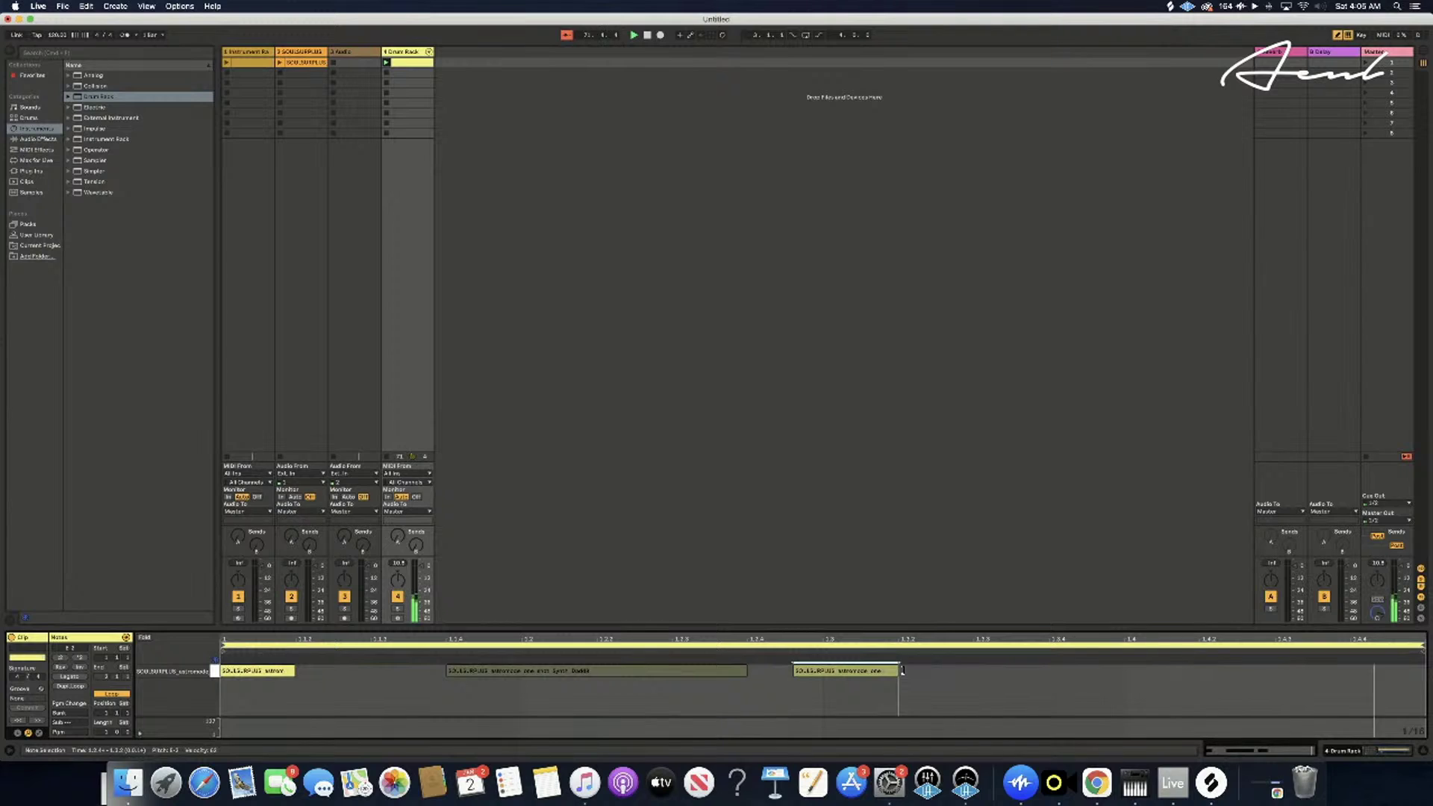
left_click_drag(902, 669, 1112, 674)
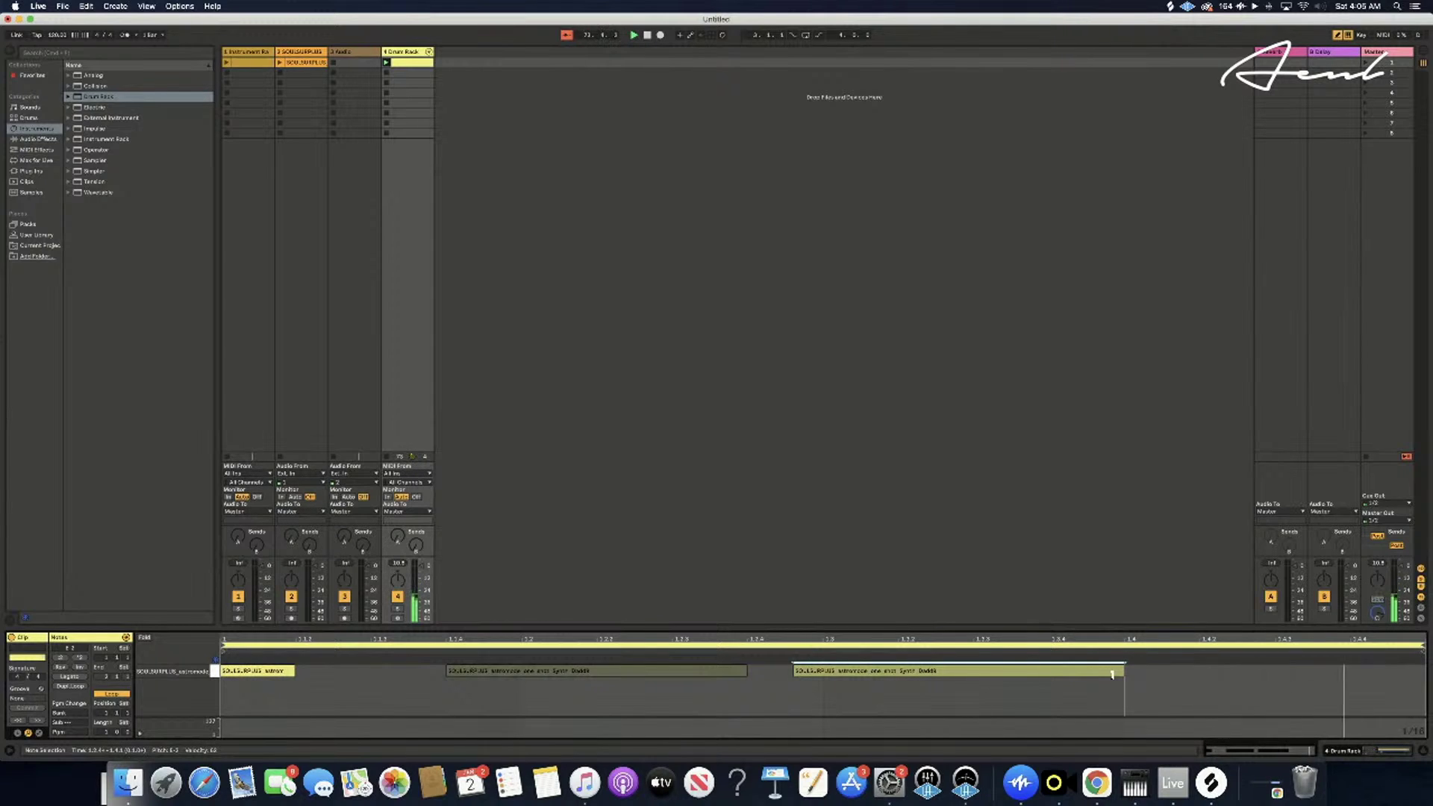
left_click_drag(1112, 674, 864, 674)
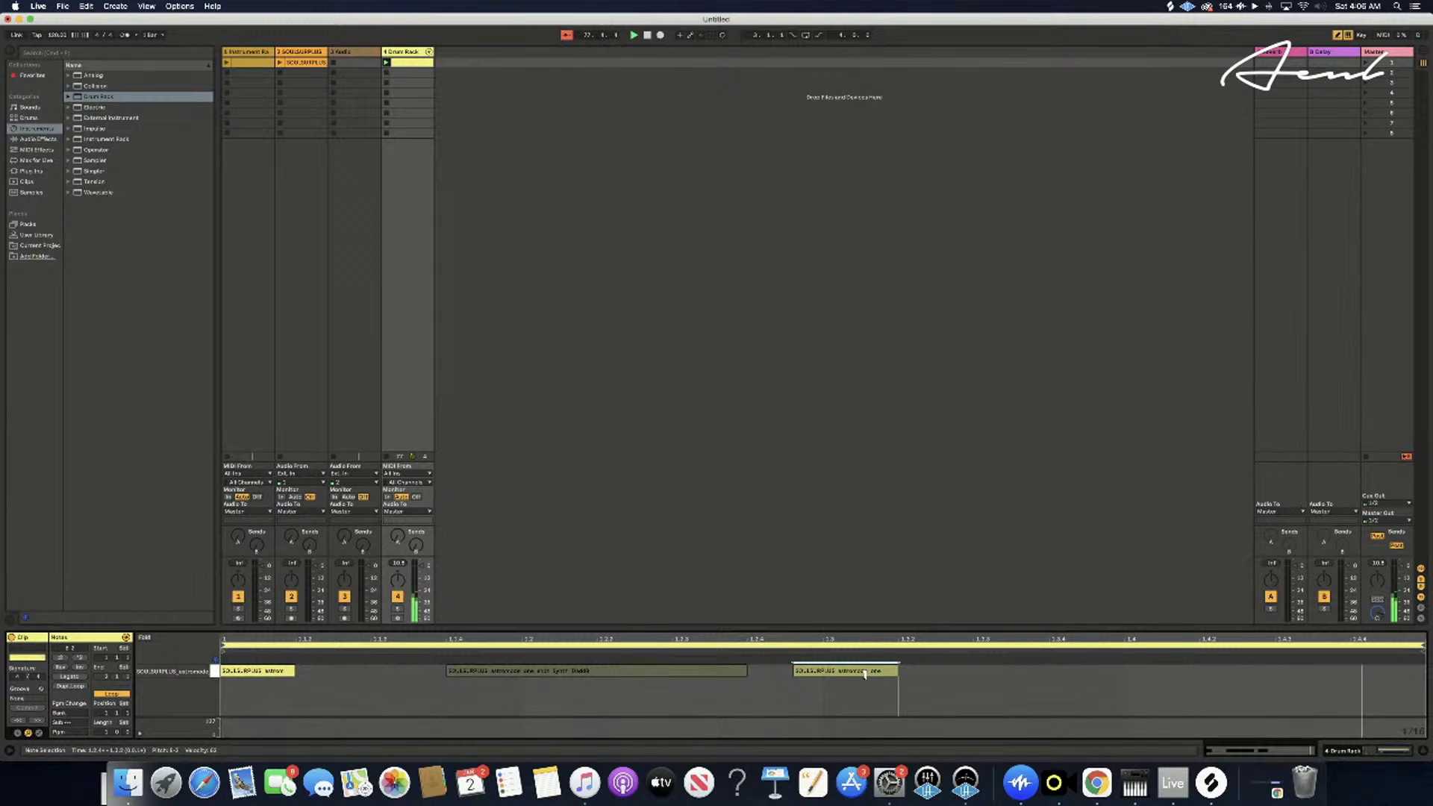
left_click_drag(864, 674, 868, 671)
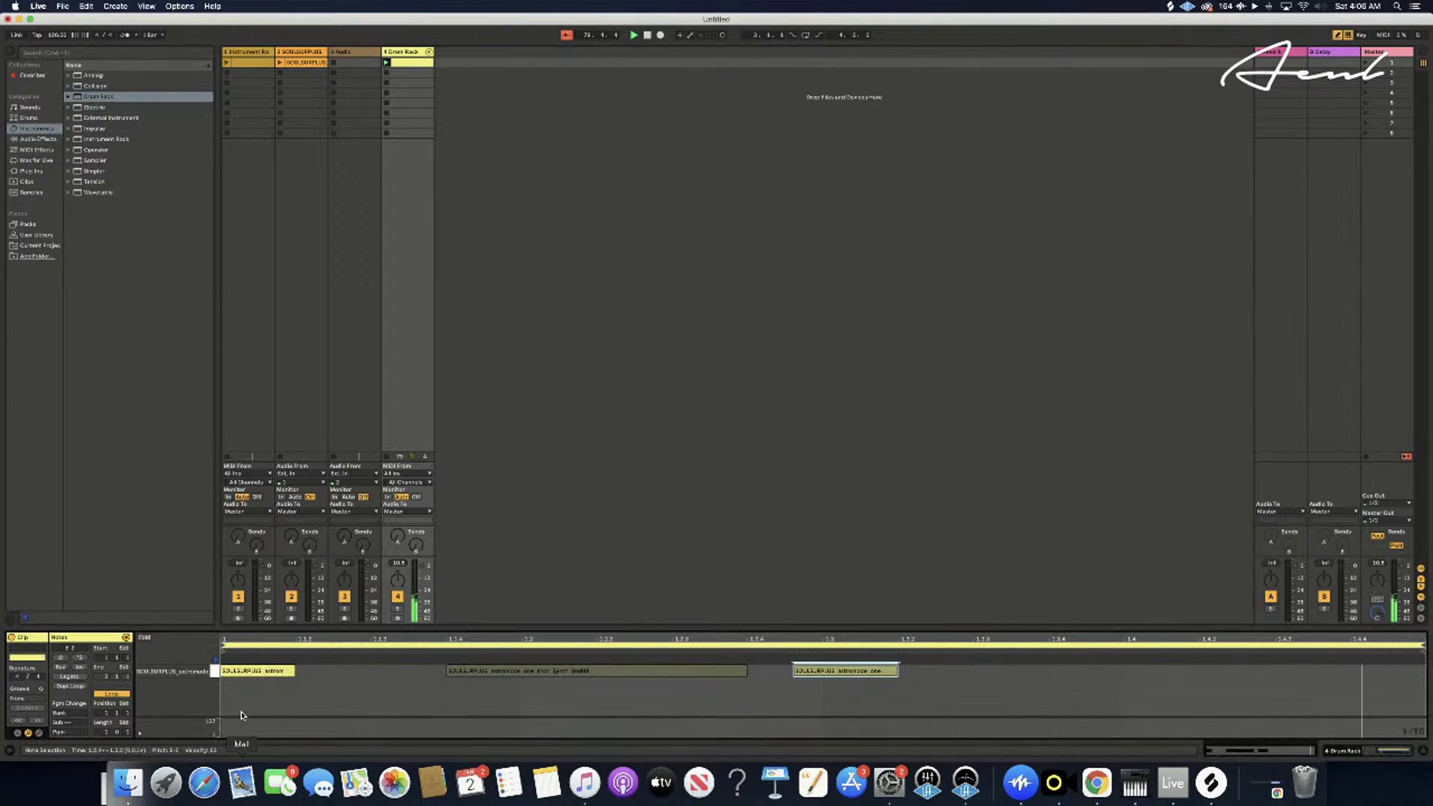
- Select the first note in the clip and lower its velocity
left_click(237, 669)
left_click_drag(220, 721, 224, 728)
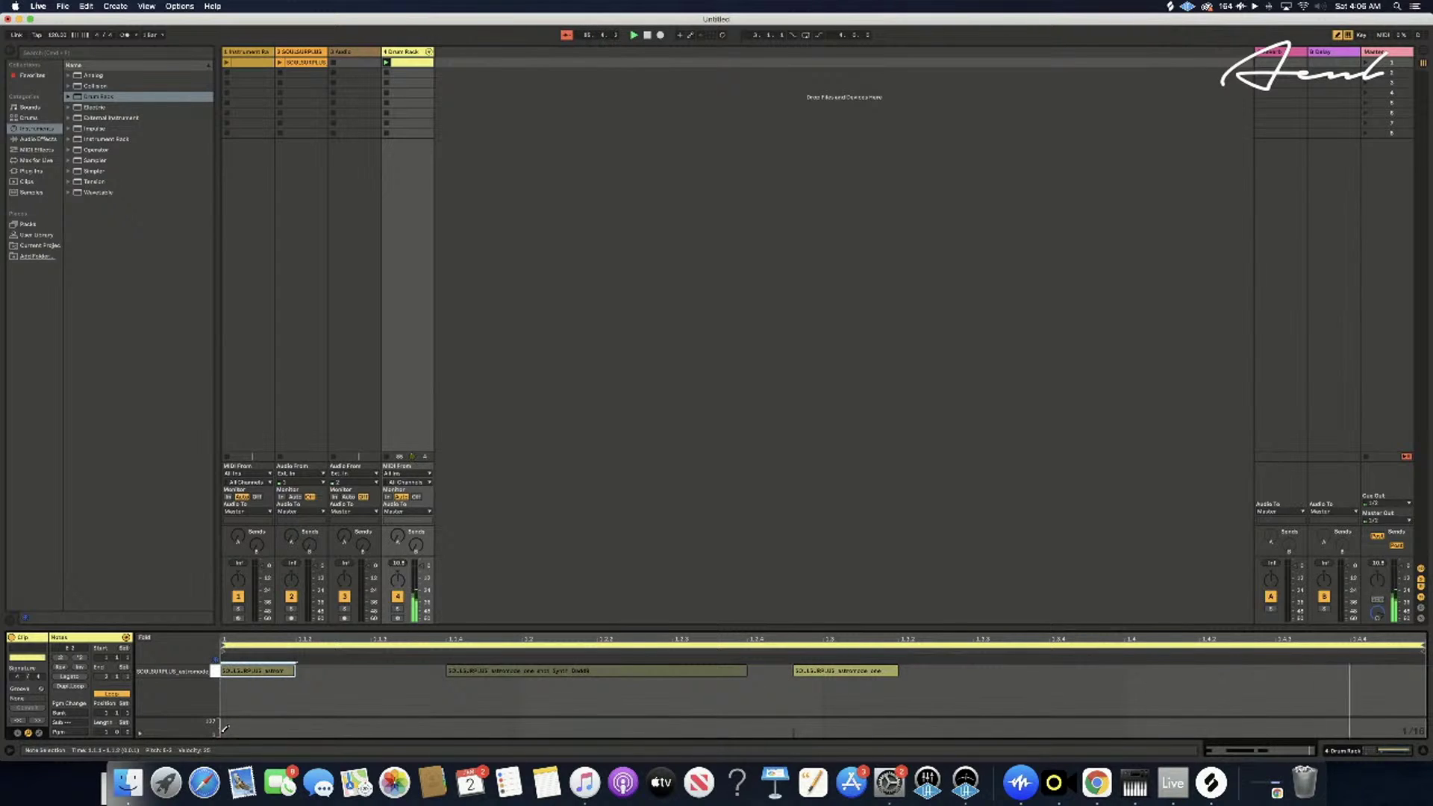
left_click_drag(224, 728, 224, 725)
- View the third note's context options, close them, and try its start at several positions between 1.2.3 and 1.3
right_click(815, 672)
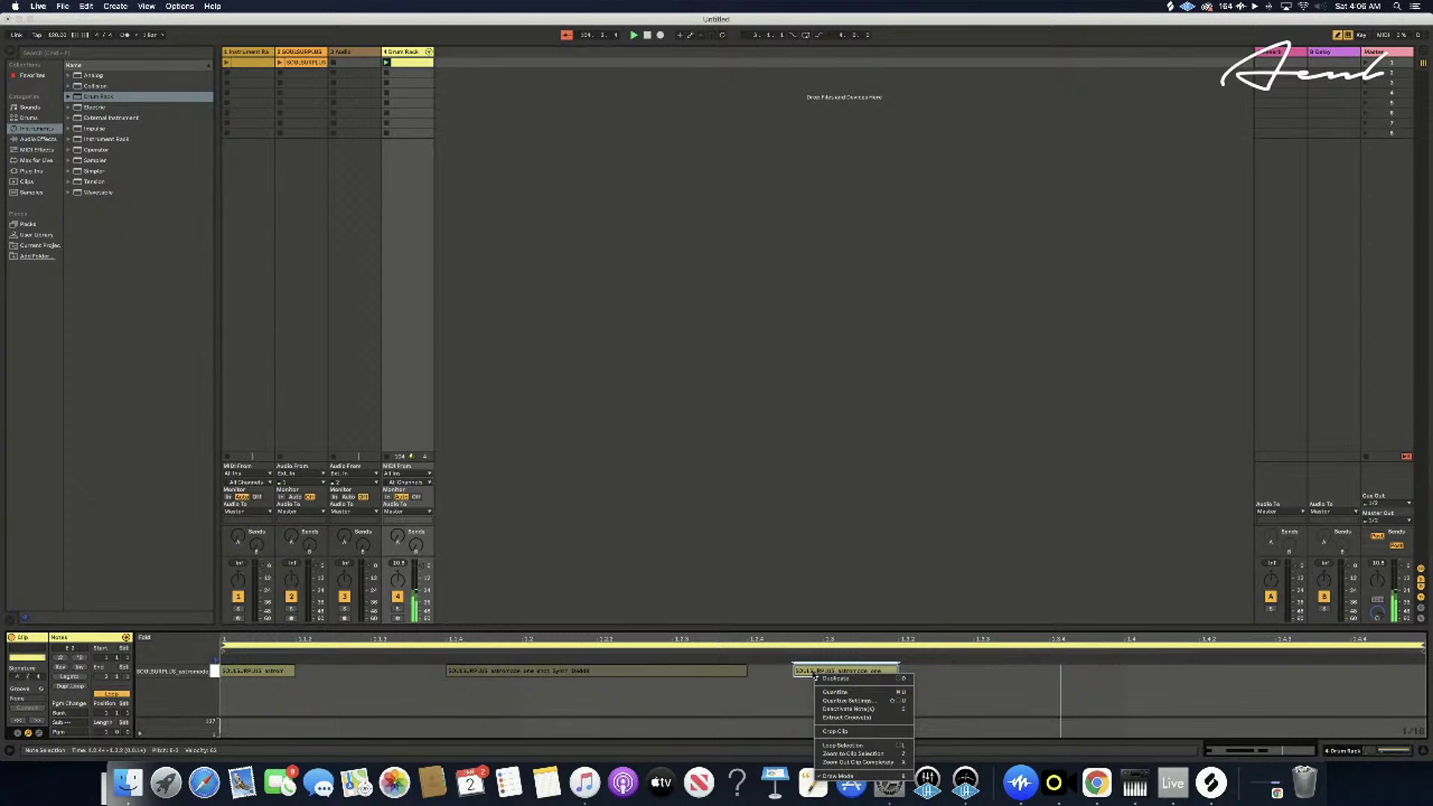
left_click(801, 727)
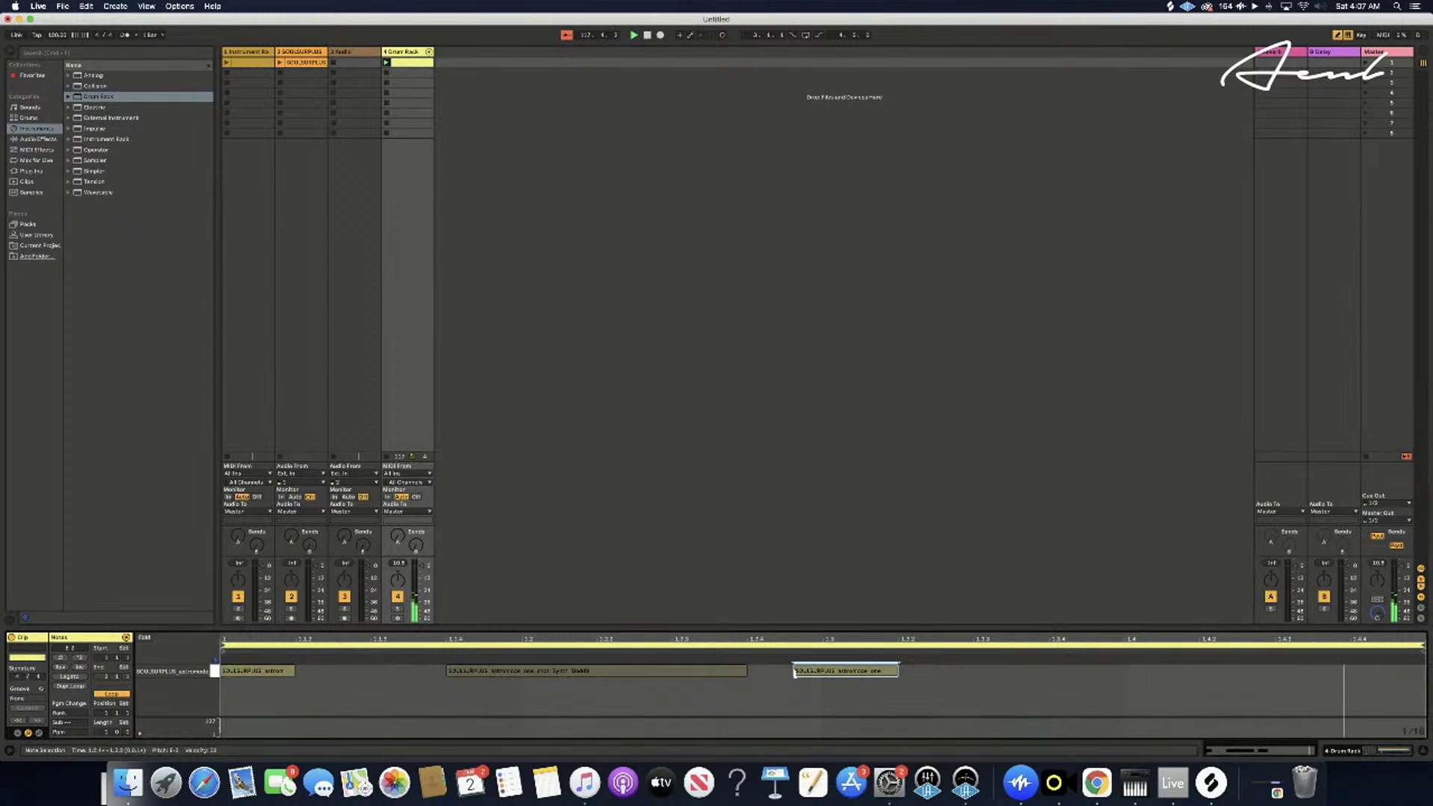
left_click_drag(794, 671, 804, 671)
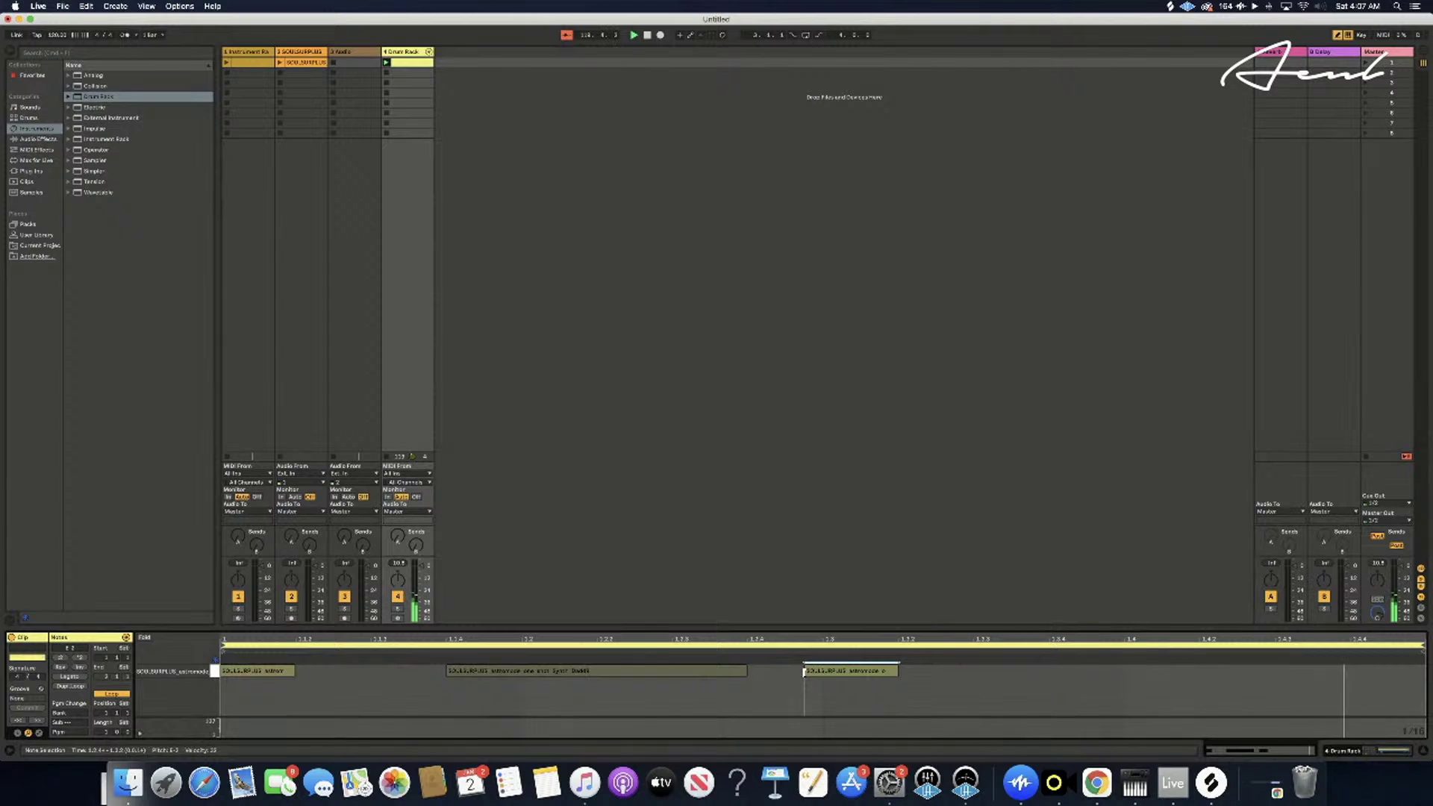
left_click_drag(797, 673, 667, 682)
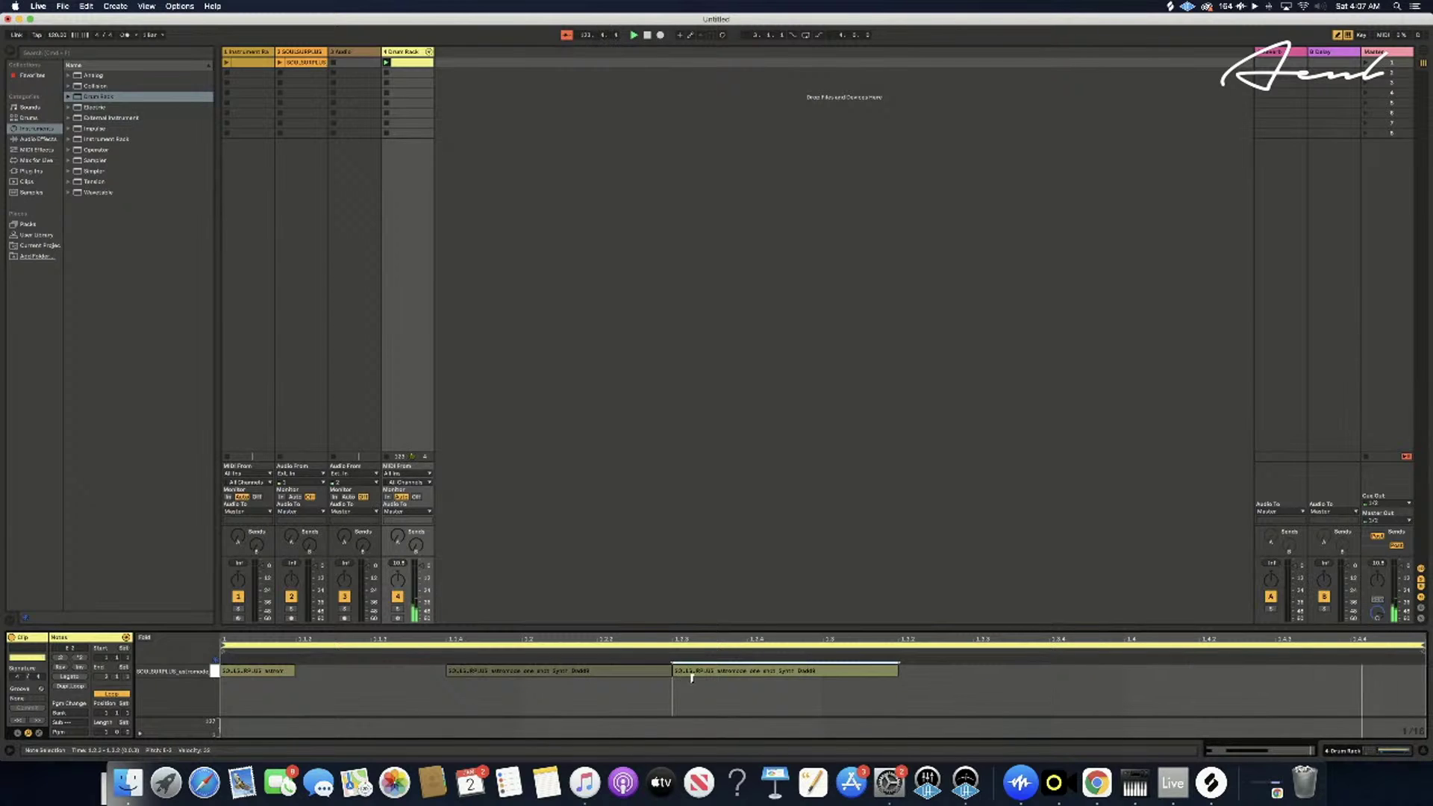
left_click_drag(692, 677, 700, 677)
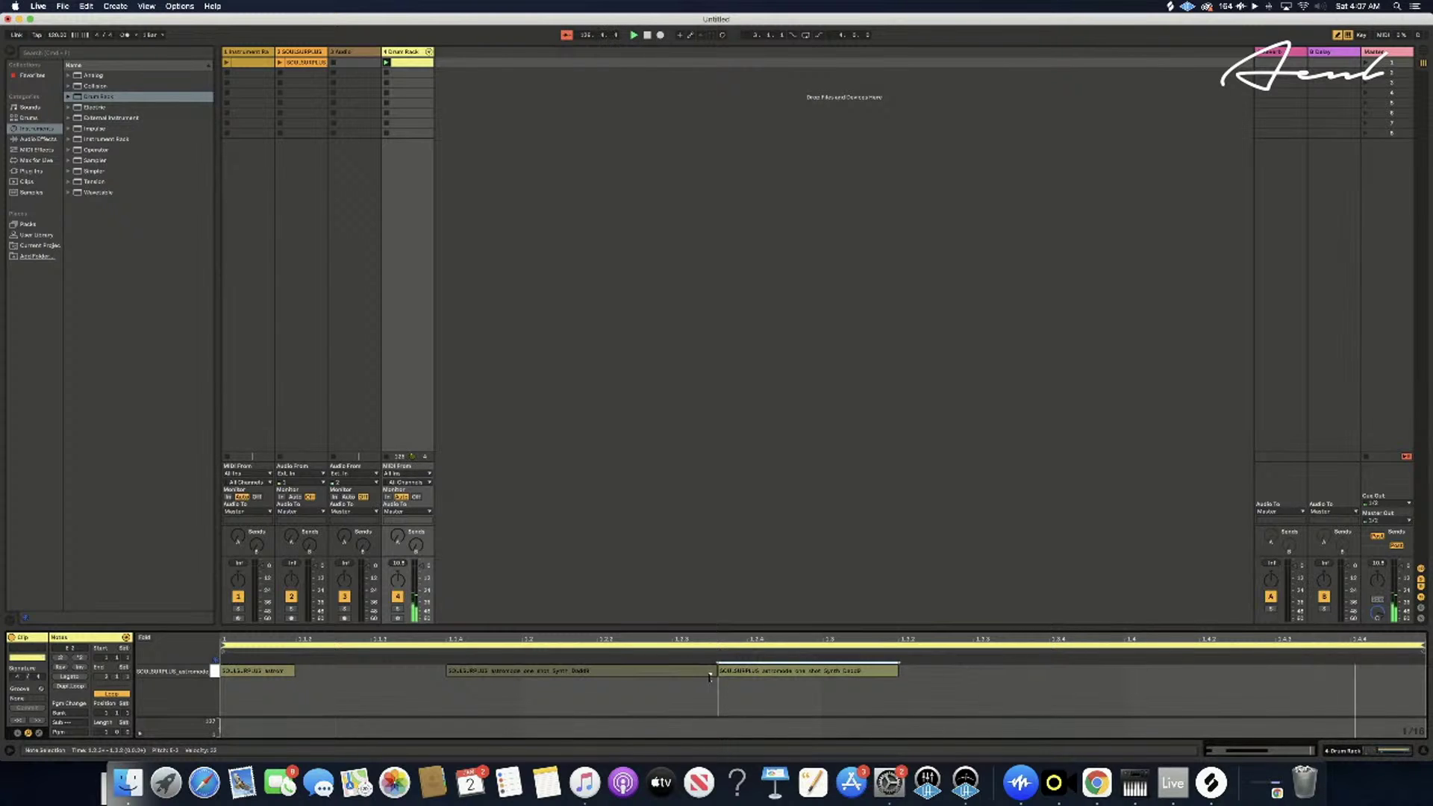
left_click_drag(710, 677, 739, 674)
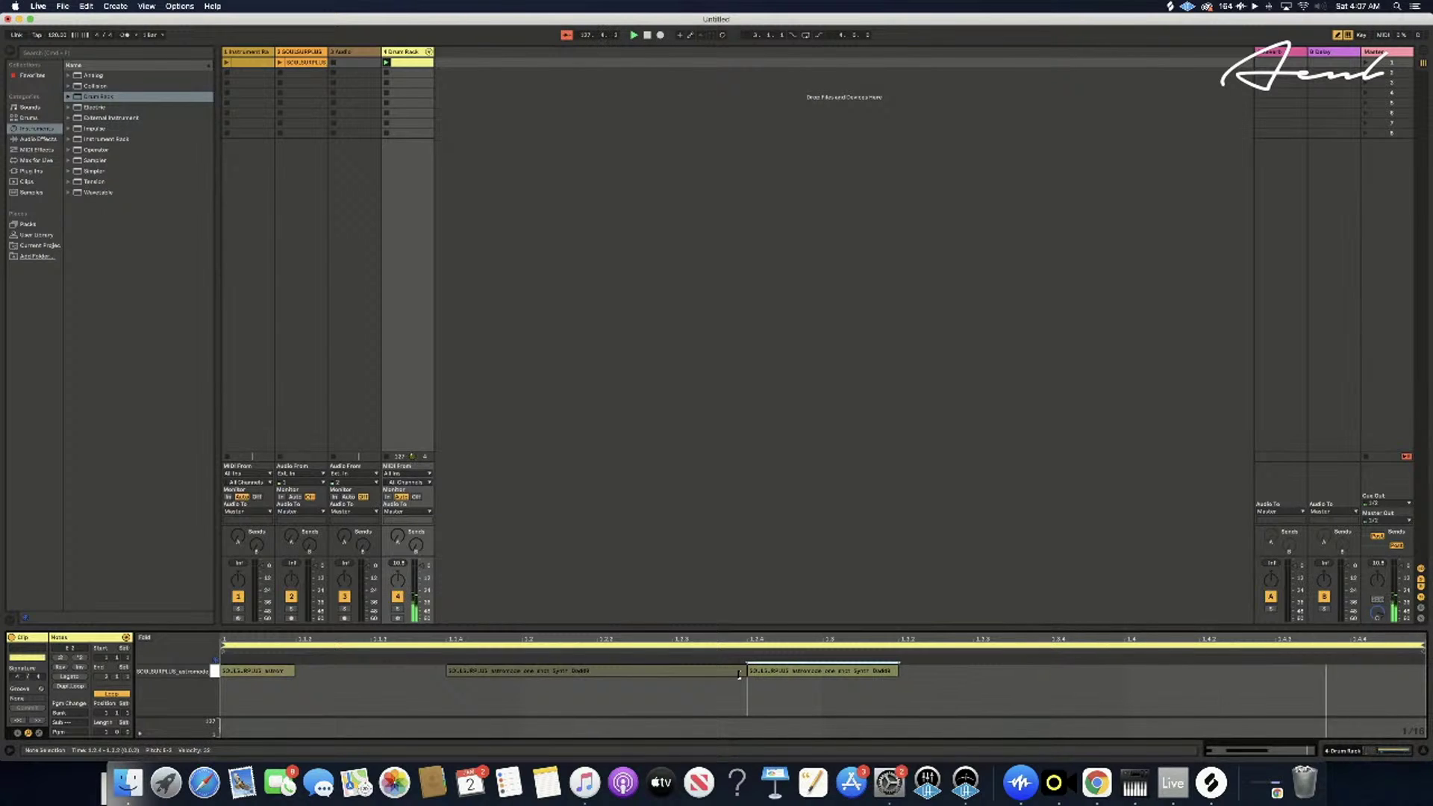
- Extend the third note's start back over the second note, placing it off the grid between 1.2.3 and 1.2.4
key("plus")
key("plus")
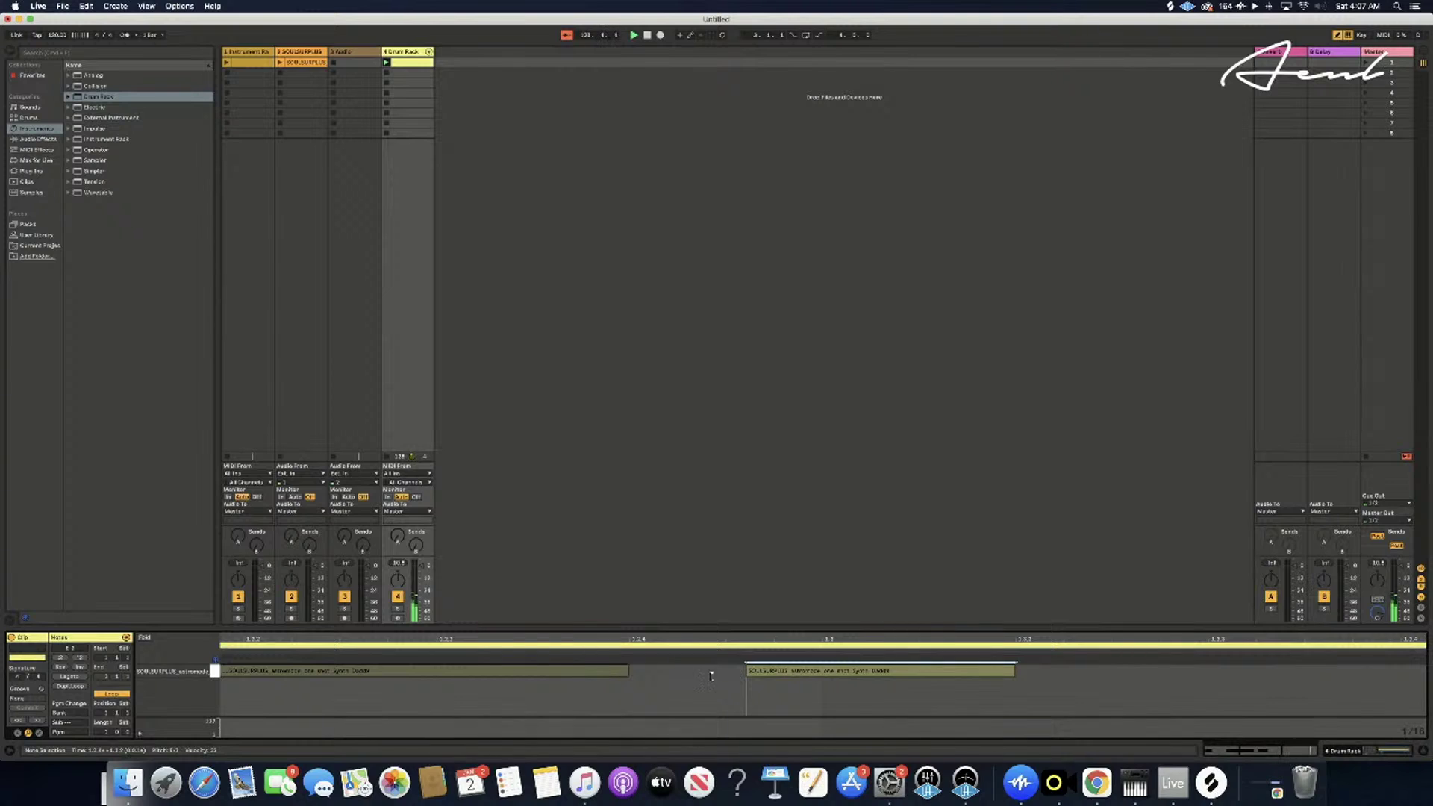
left_click_drag(710, 676, 667, 674)
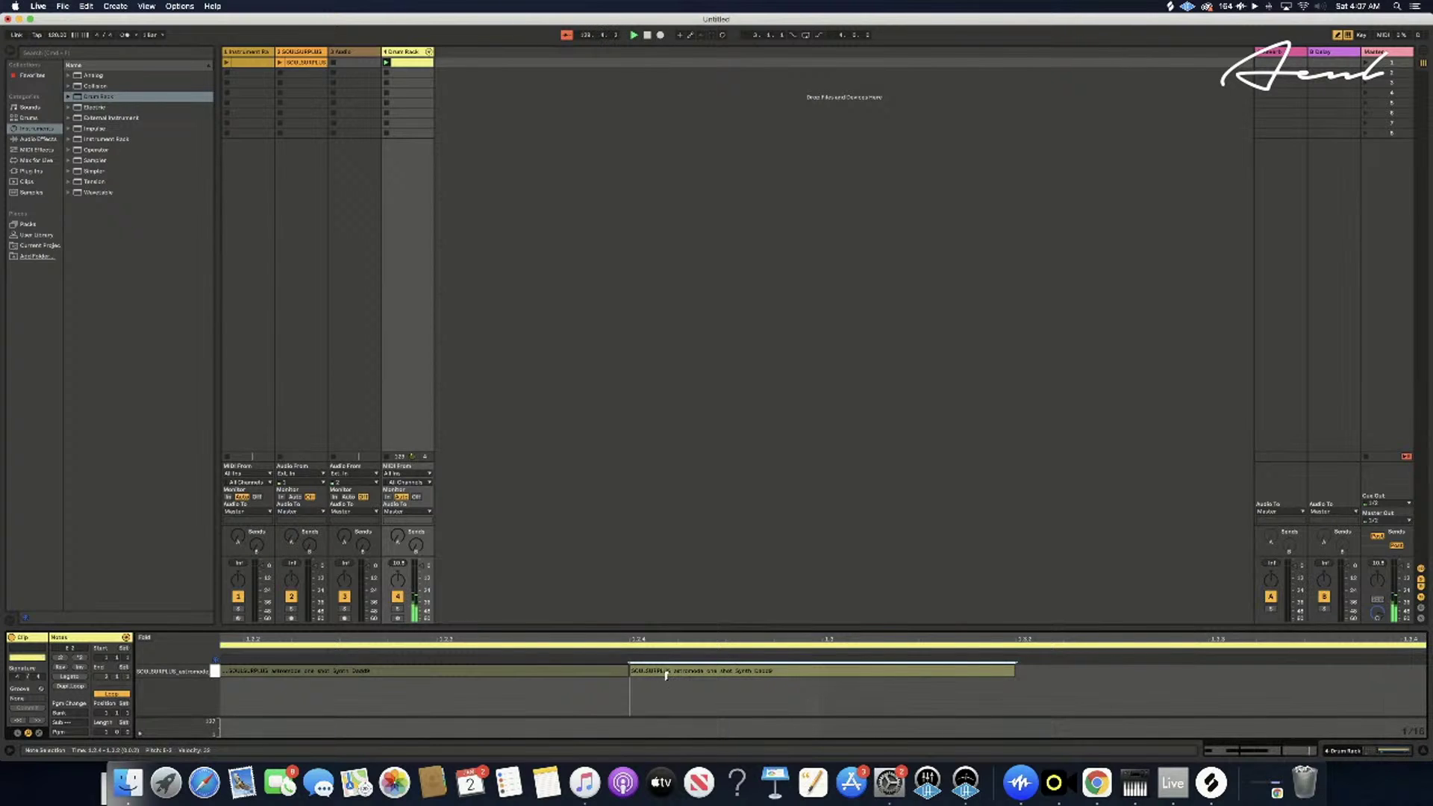
left_click_drag(608, 677, 489, 674)
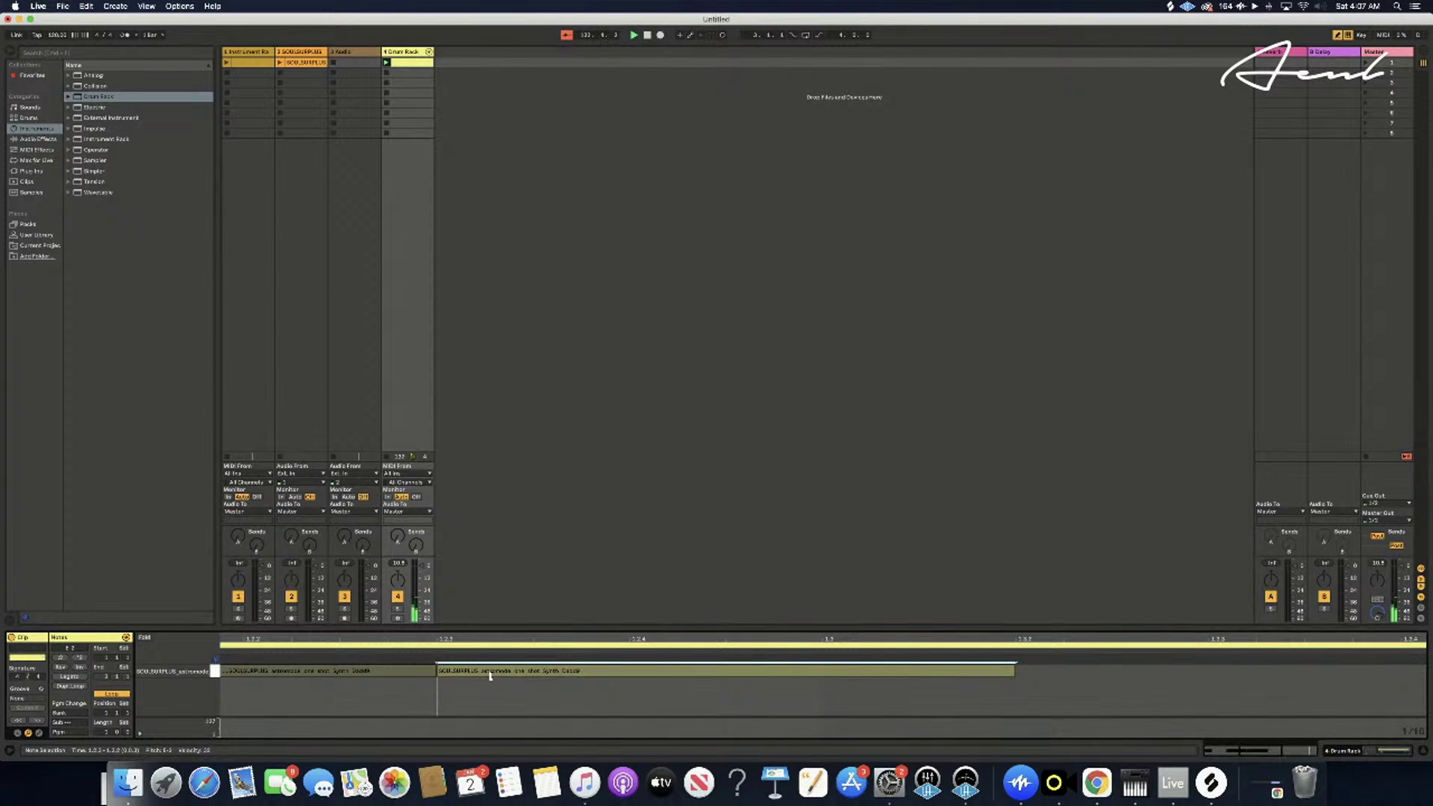
mouse_move(490, 675)
left_mouse_down()
mouse_move(523, 666)
mouse_move(483, 671)
left_mouse_up()
key("super+z")
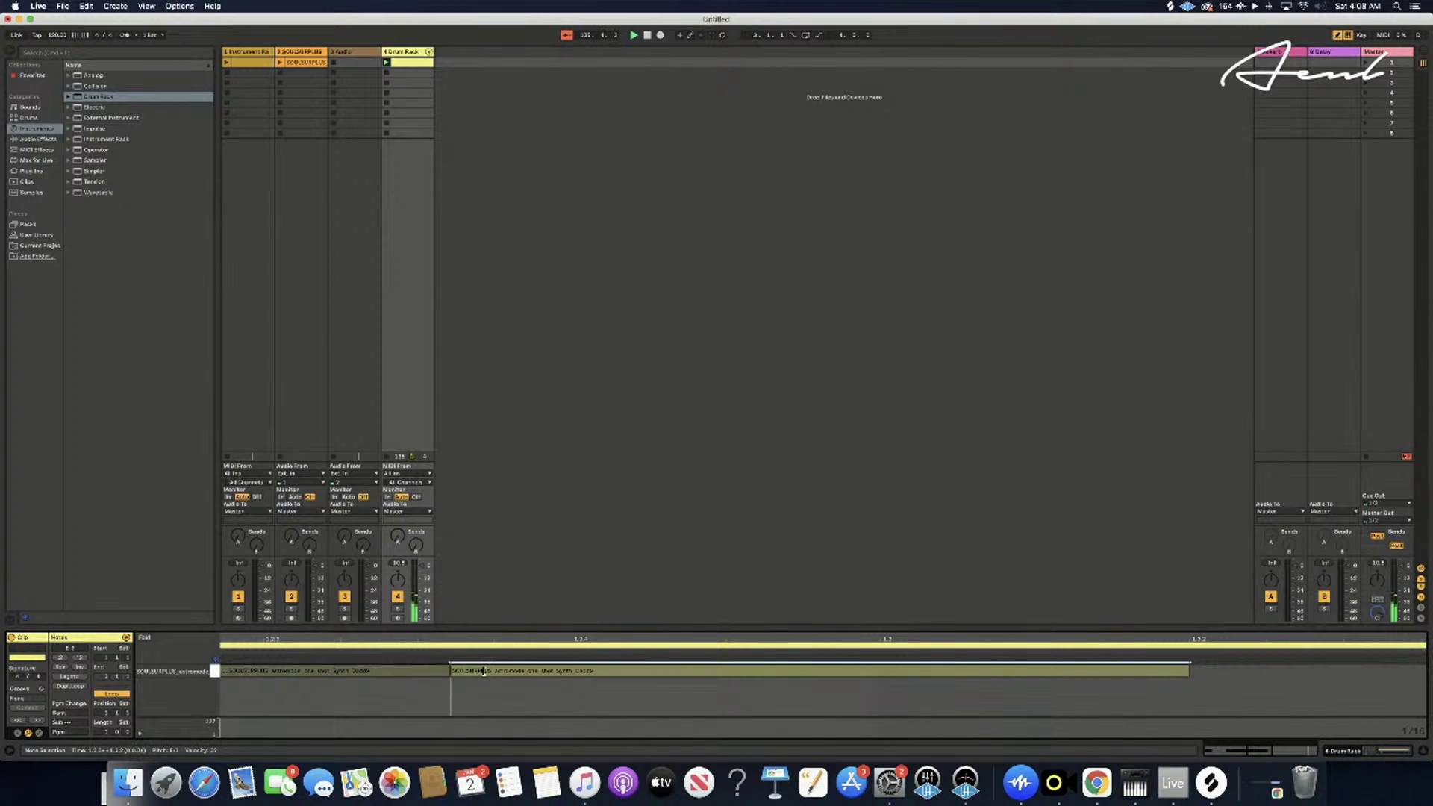
- Undo the third note's off-grid start, try extending its start earlier over the second note, and undo that too
key("super+z")
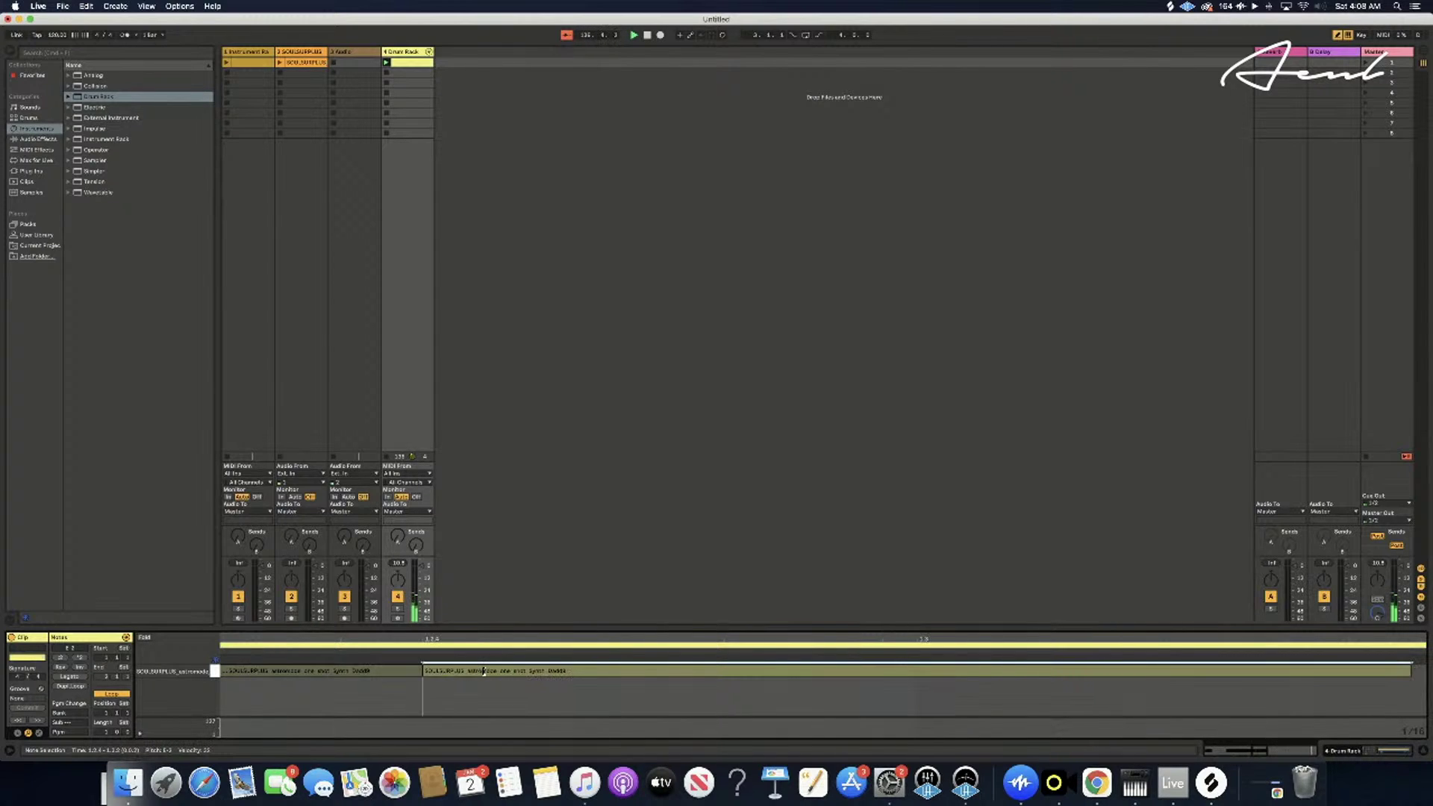
left_click_drag(370, 674, 304, 666)
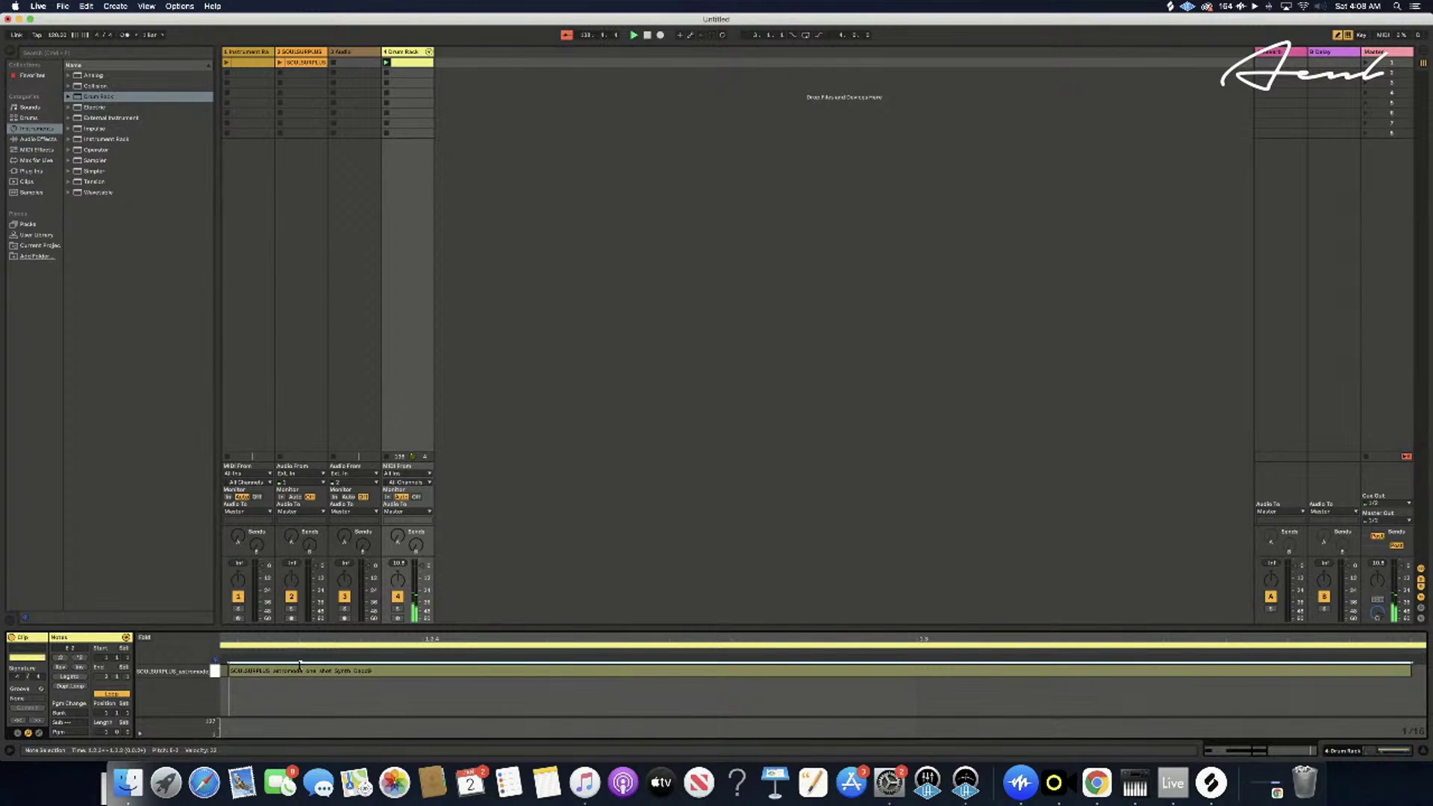
key("super+z")
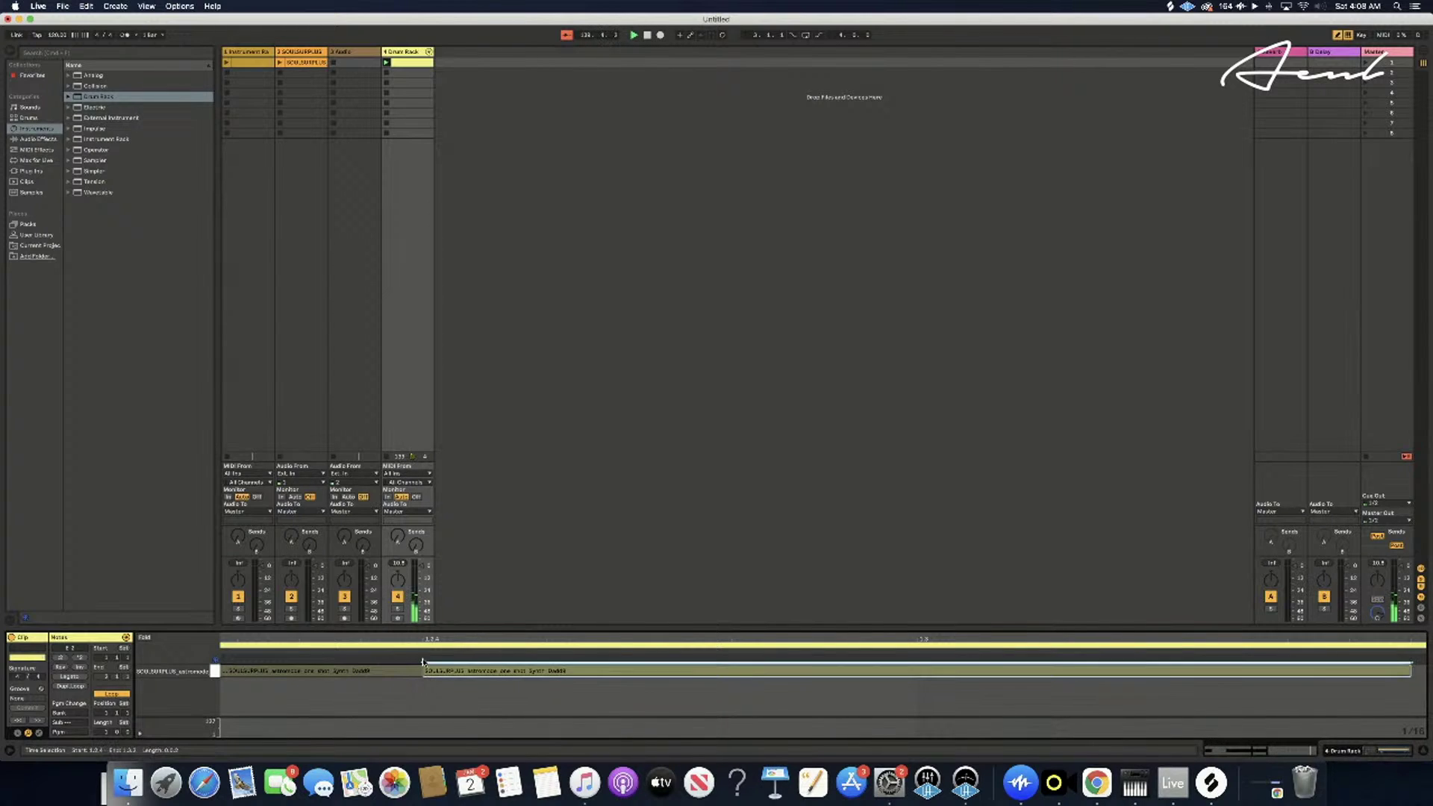
key("minus")
key("minus")
key("minus")
key("minus")
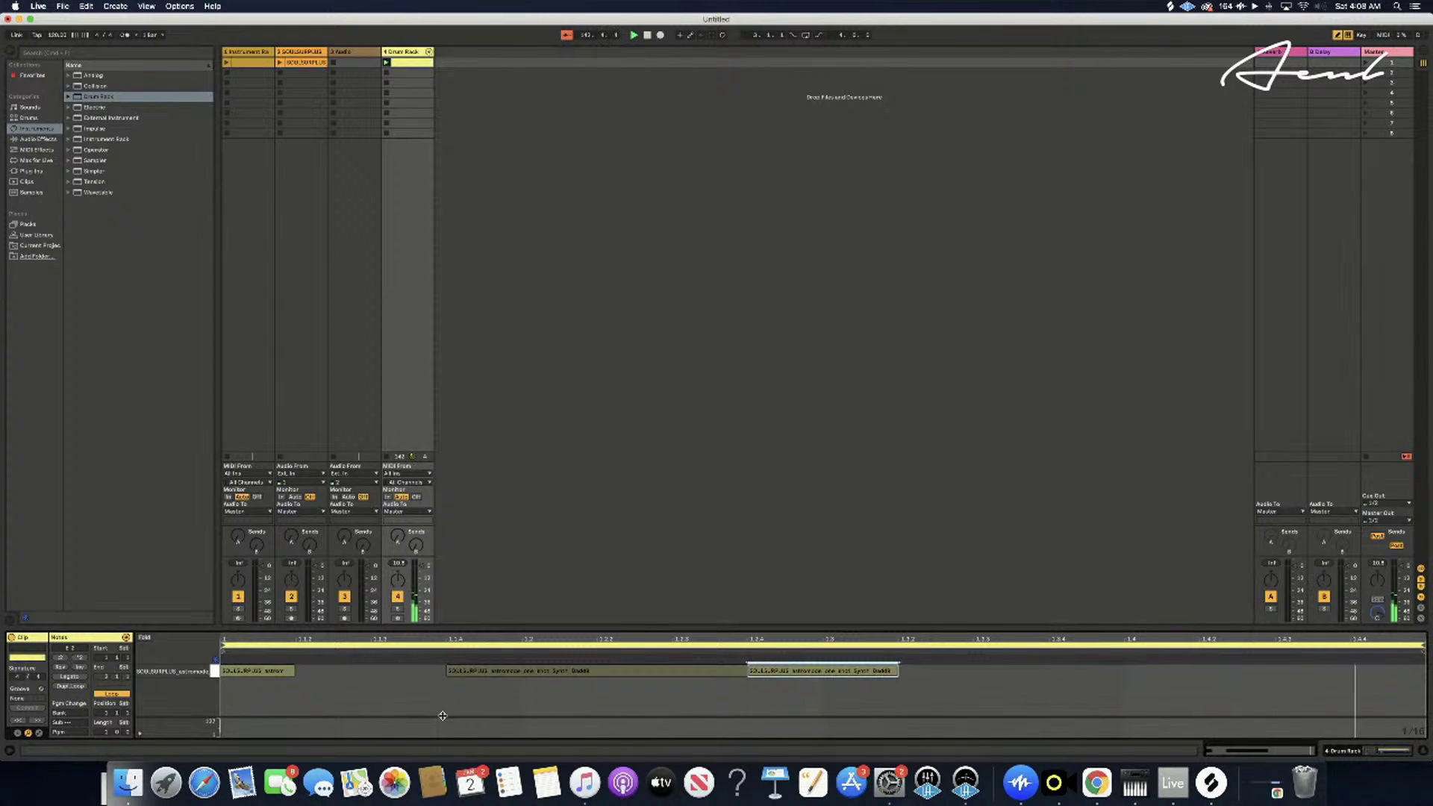
- Try a short note at 1.4.2 with a lowered velocity, and delete it
left_click(1258, 669)
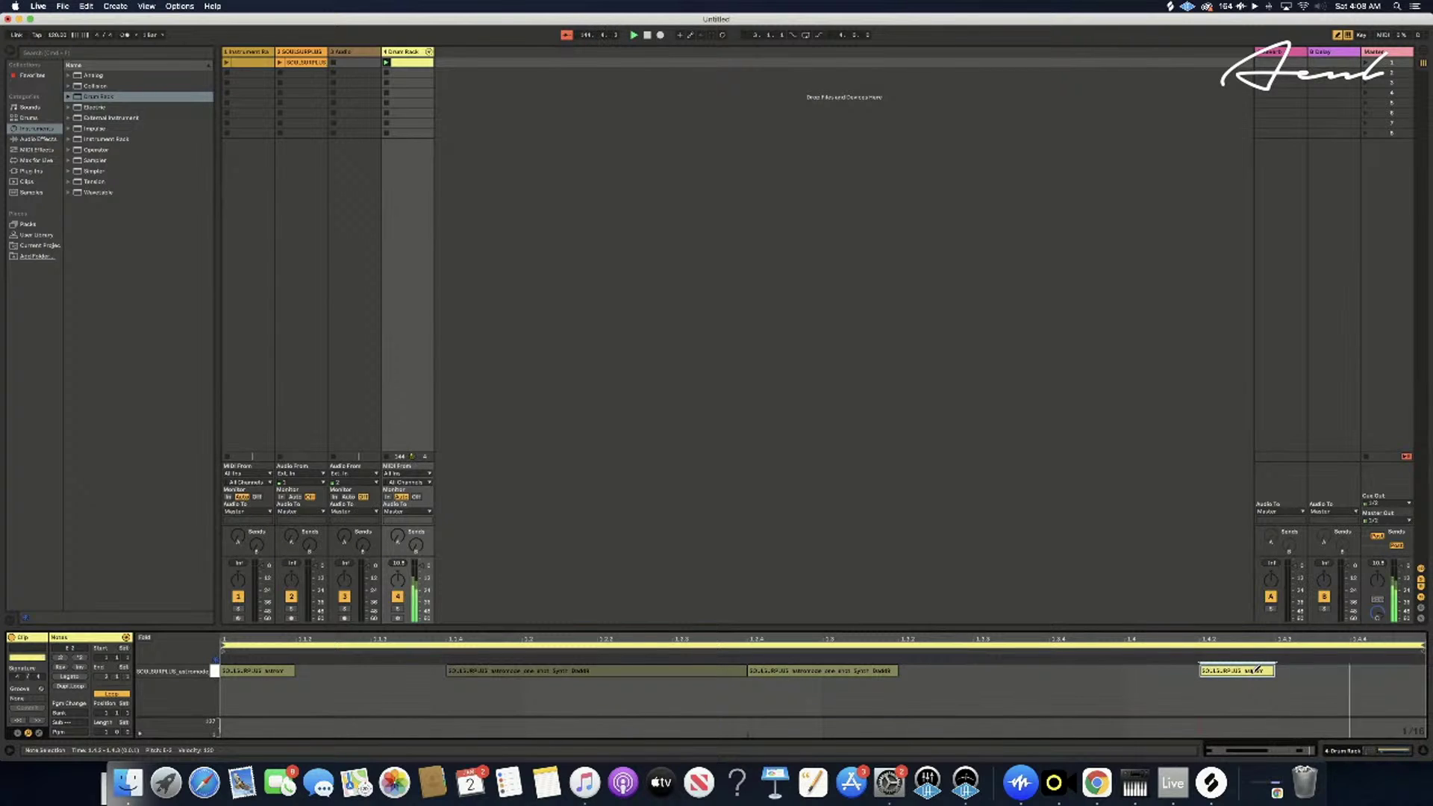
left_click_drag(1206, 723, 1207, 730)
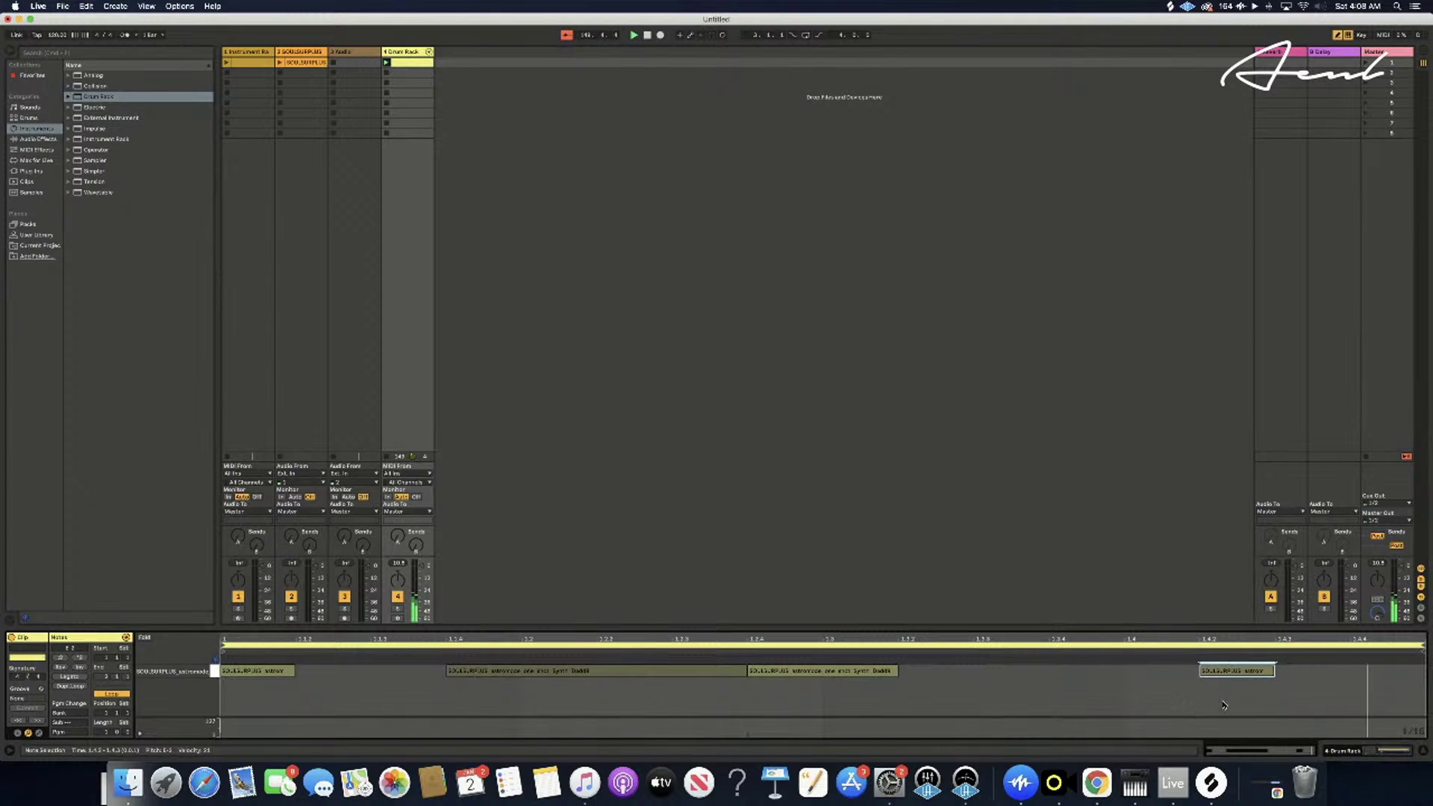
key("Delete")
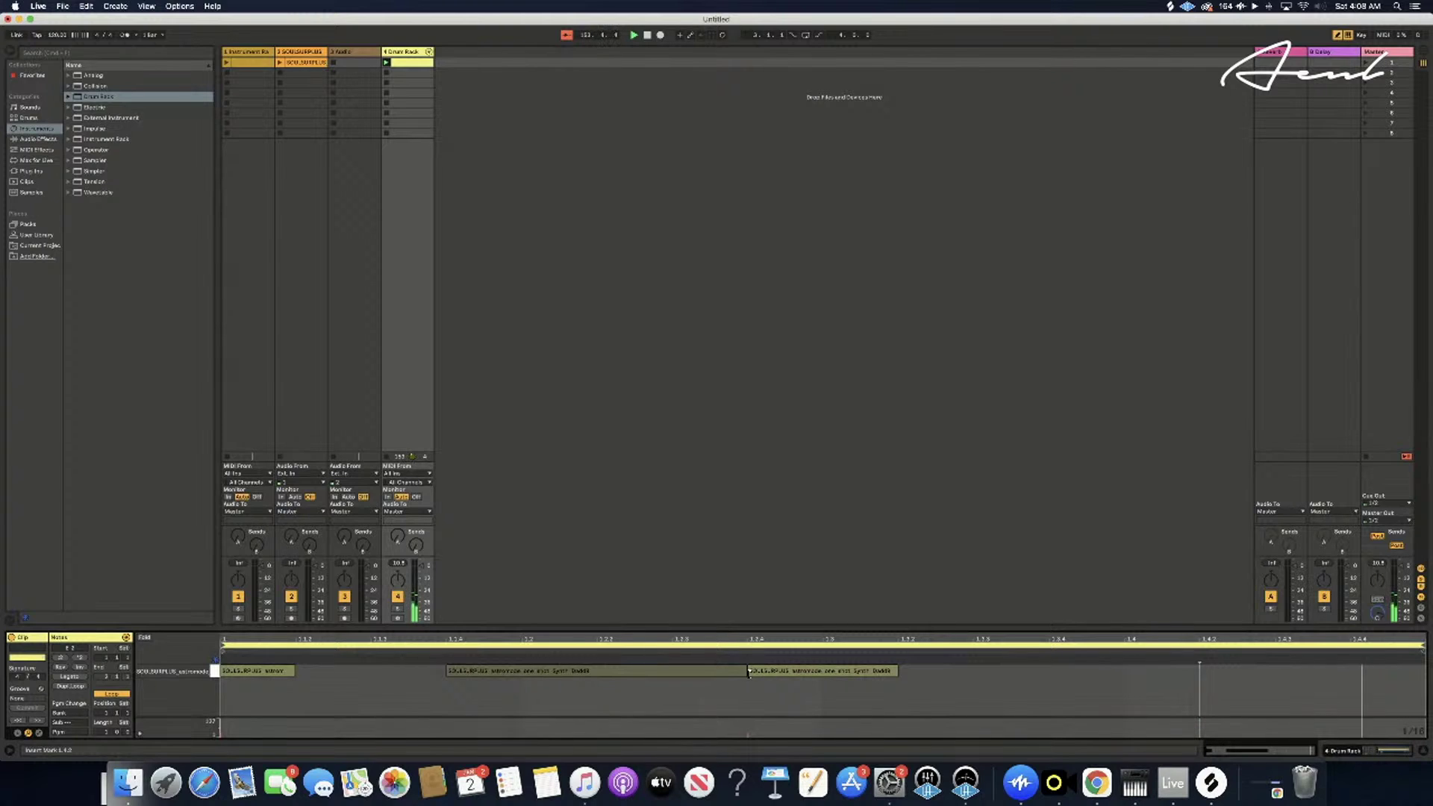
- Extend the third note's start back to 1.2.3 and lower its velocity
left_click_drag(749, 671, 676, 672)
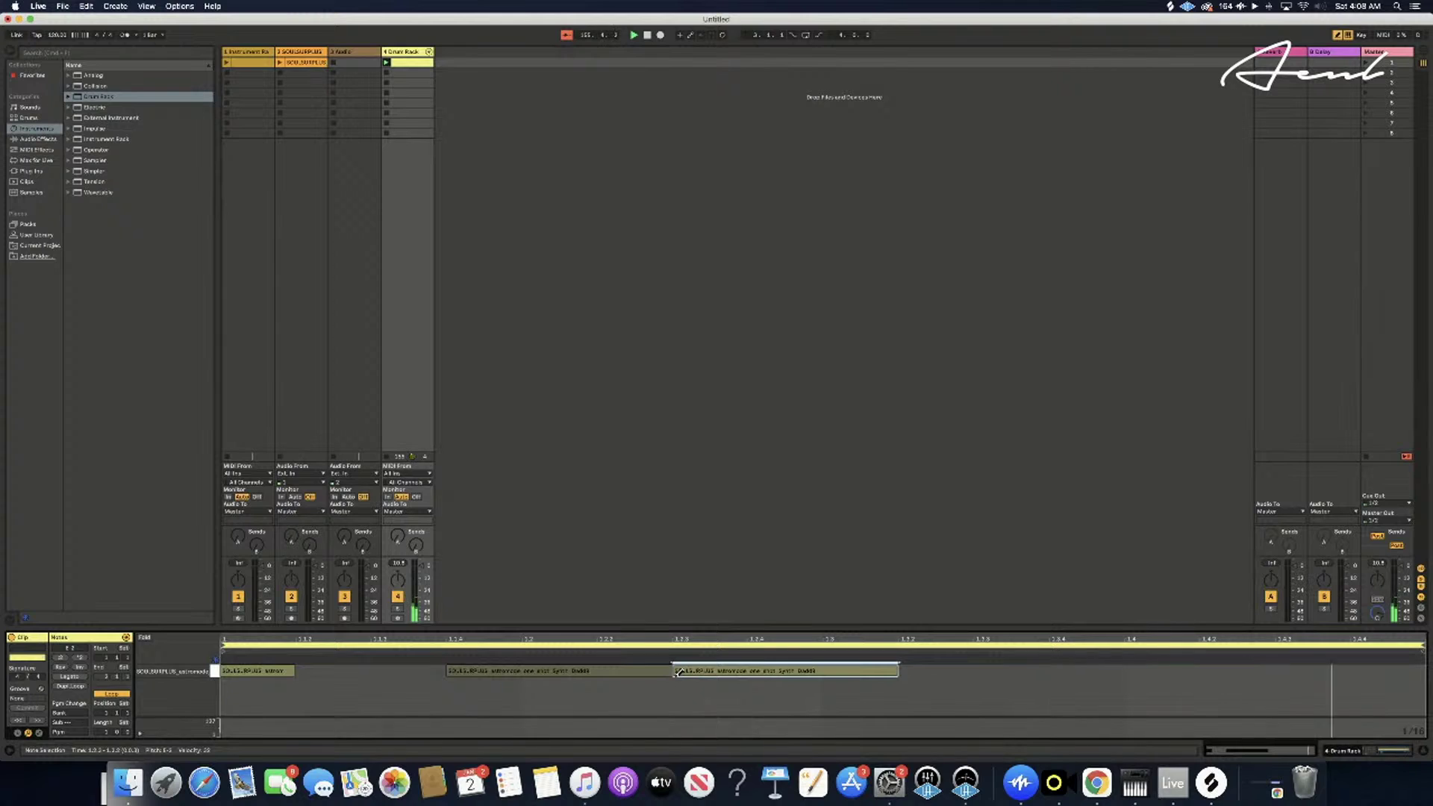
left_click_drag(678, 729, 678, 731)
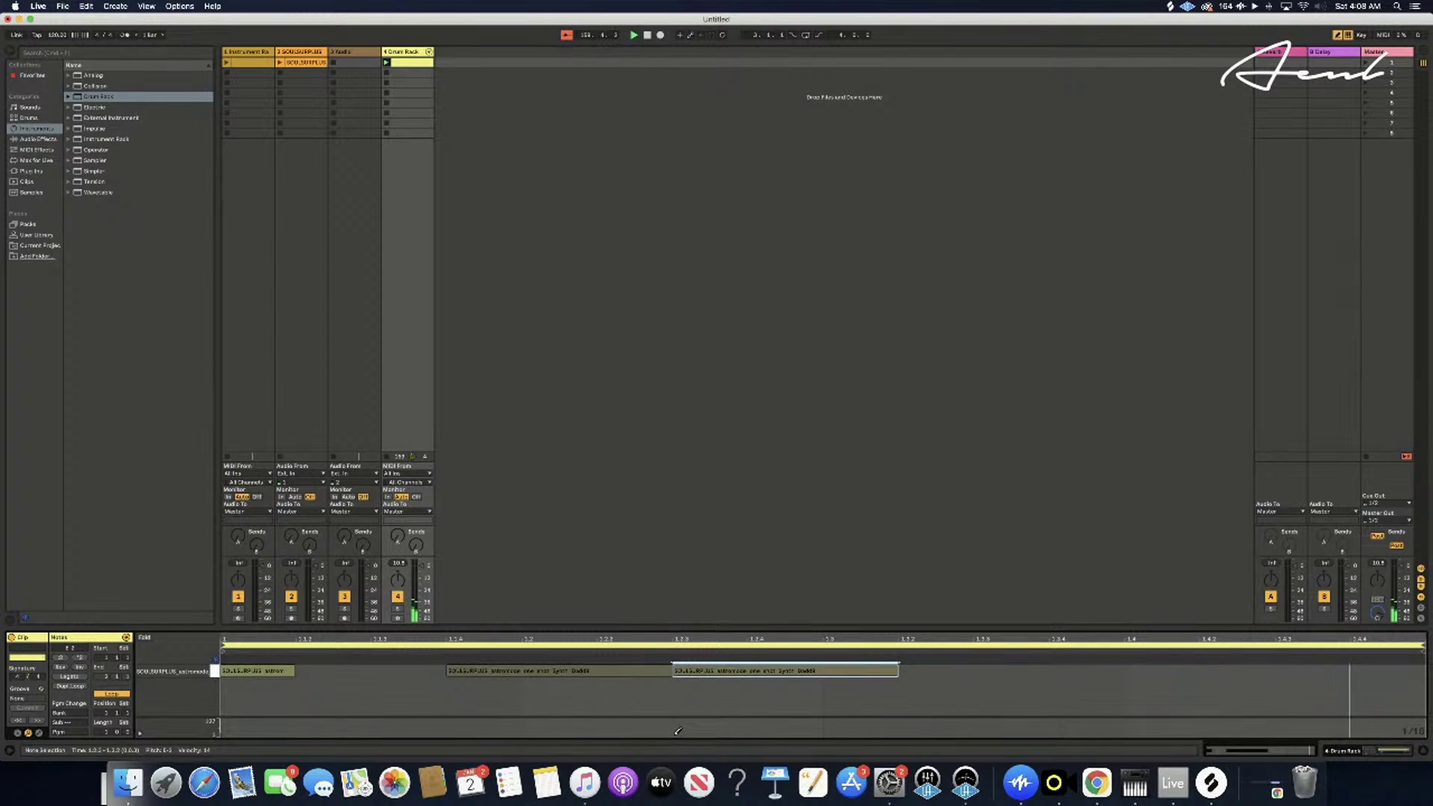
left_click_drag(678, 731, 678, 731)
- Select the first note in the clip, close its context options, and adjust its velocity
right_click(229, 674)
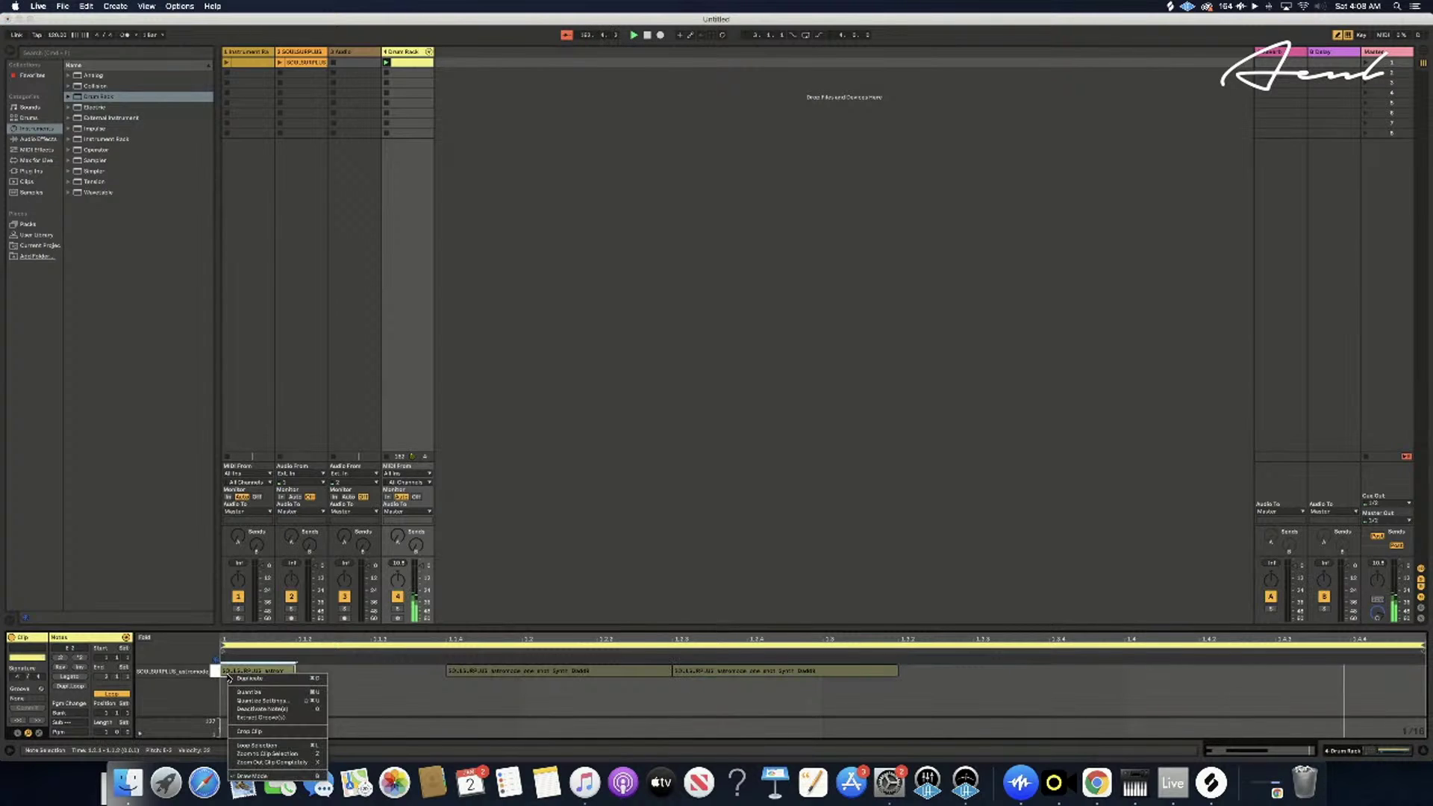
left_click(222, 731)
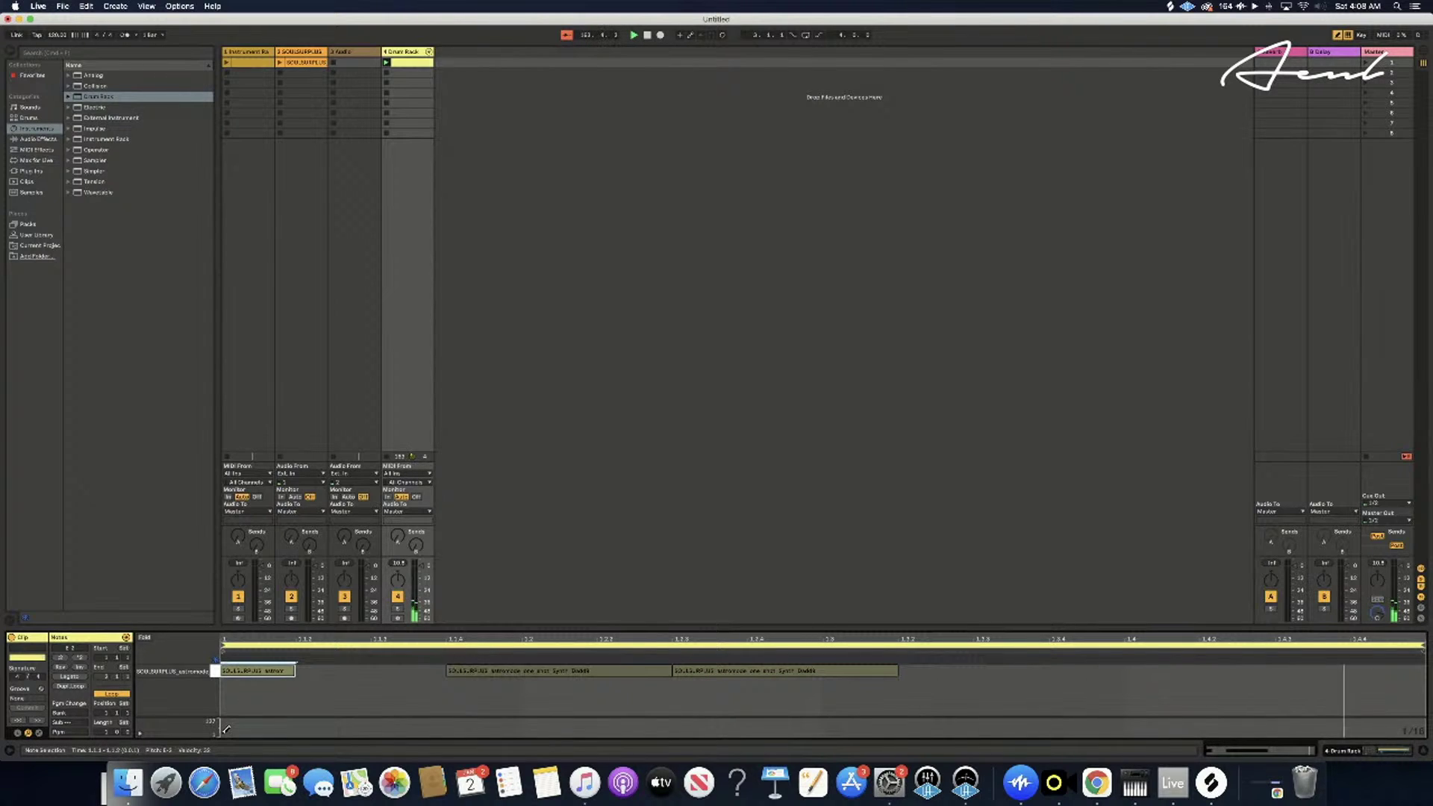
left_click(224, 732)
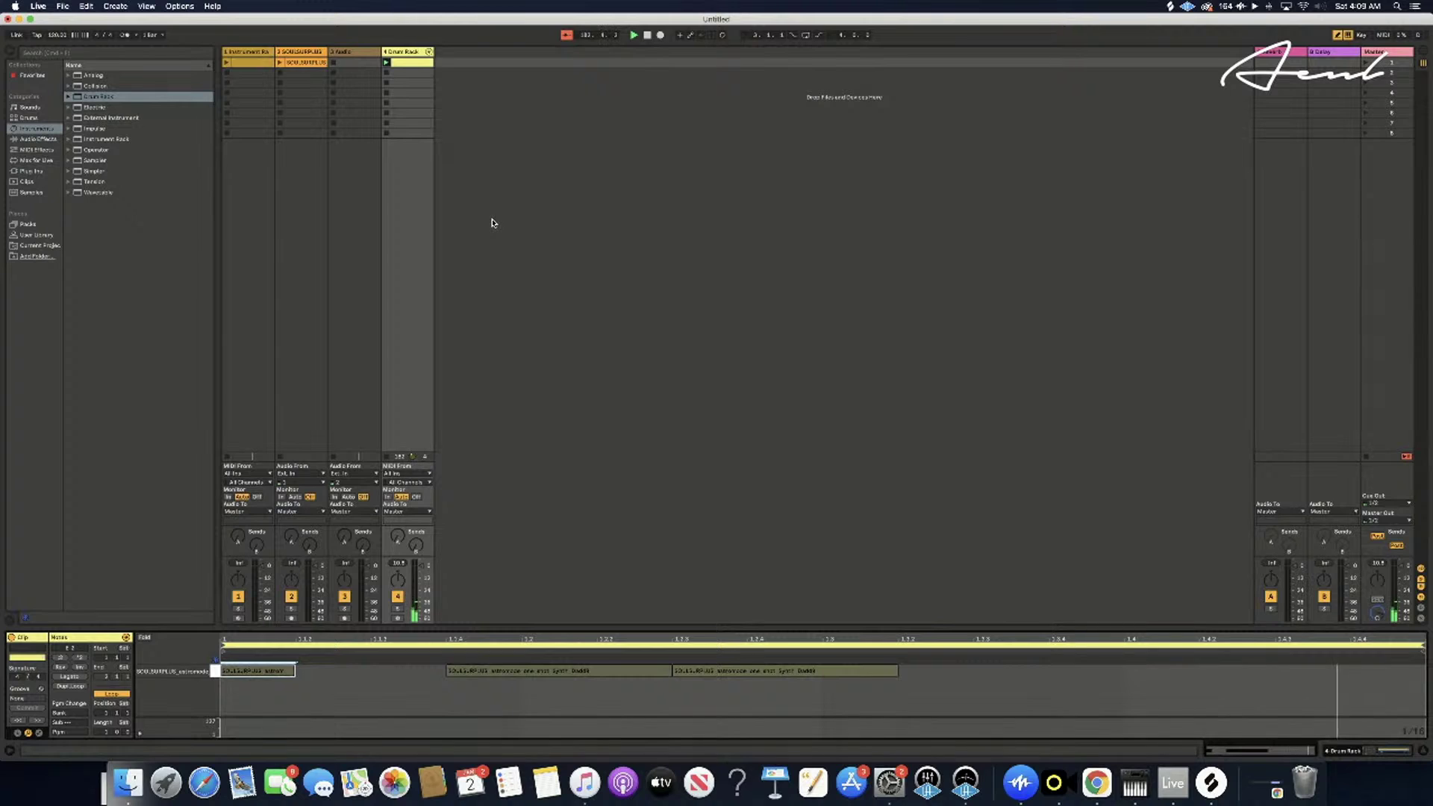
- Preview the Cmaj7_9 and ambient soft pad one-shots in Splice, and load SOULSURPLUS_astromode_one_shot_Synth_ambient_soft_pad_Cmaj7.wav onto the Drum Rack pad beside the first sample
left_click(411, 54)
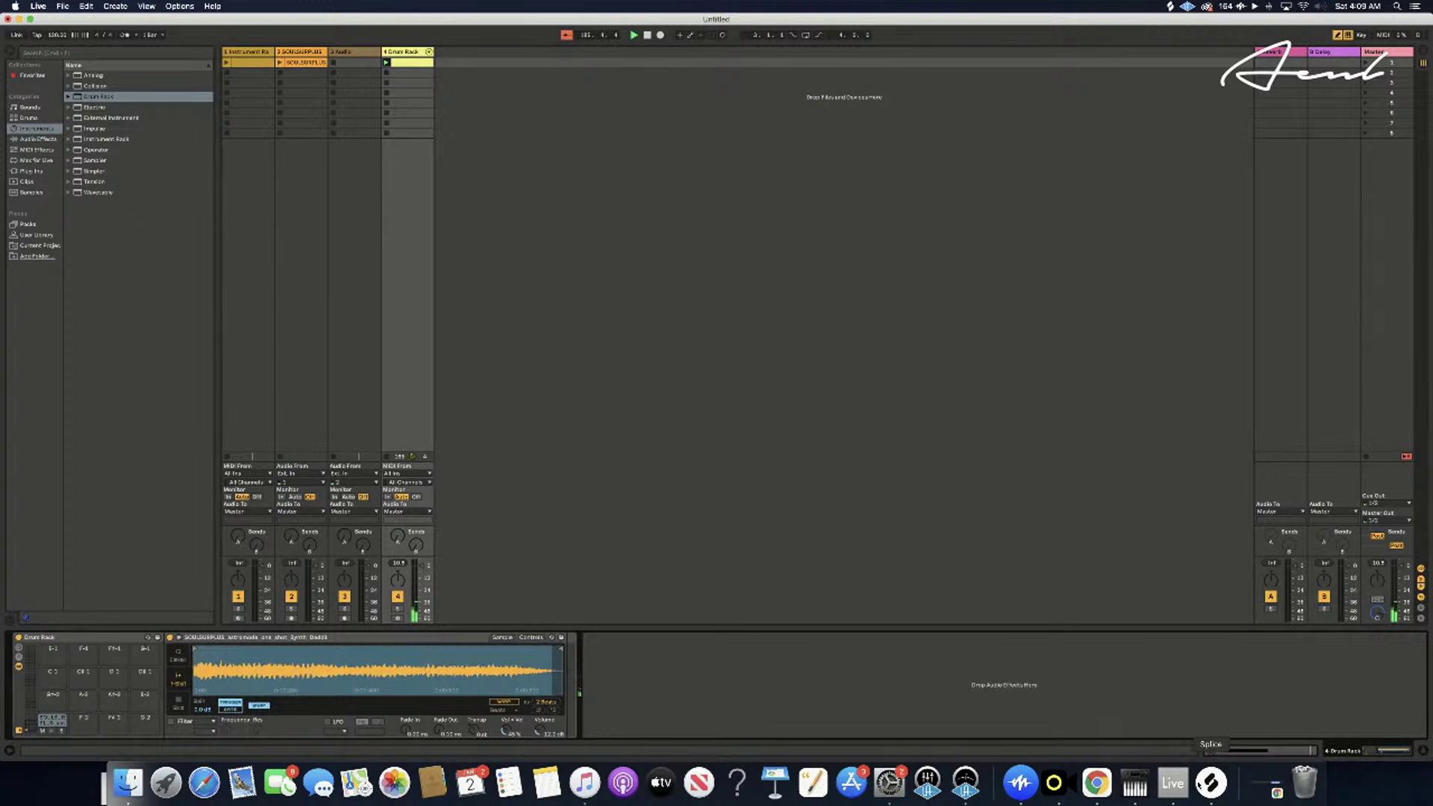
left_click(1210, 782)
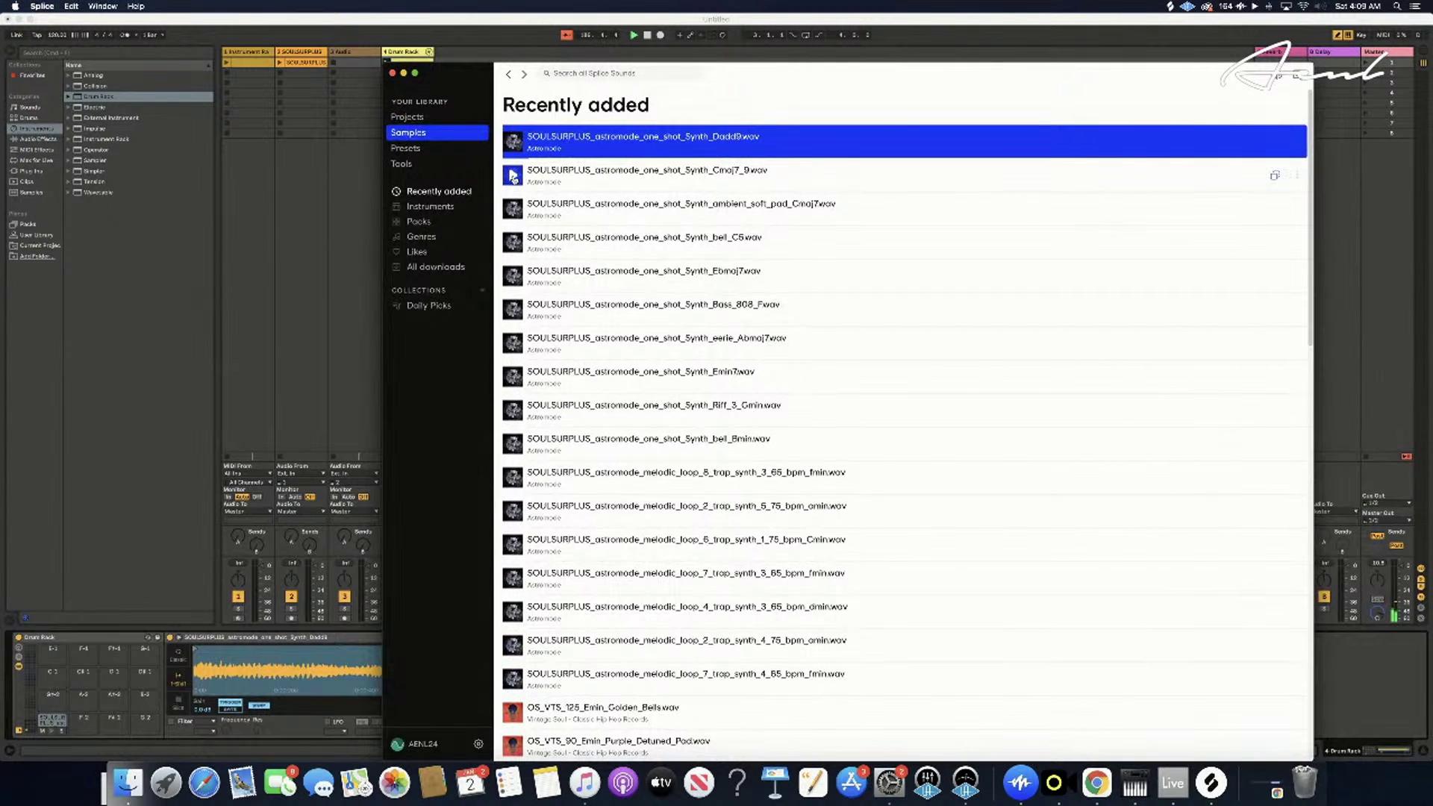
left_click(514, 179)
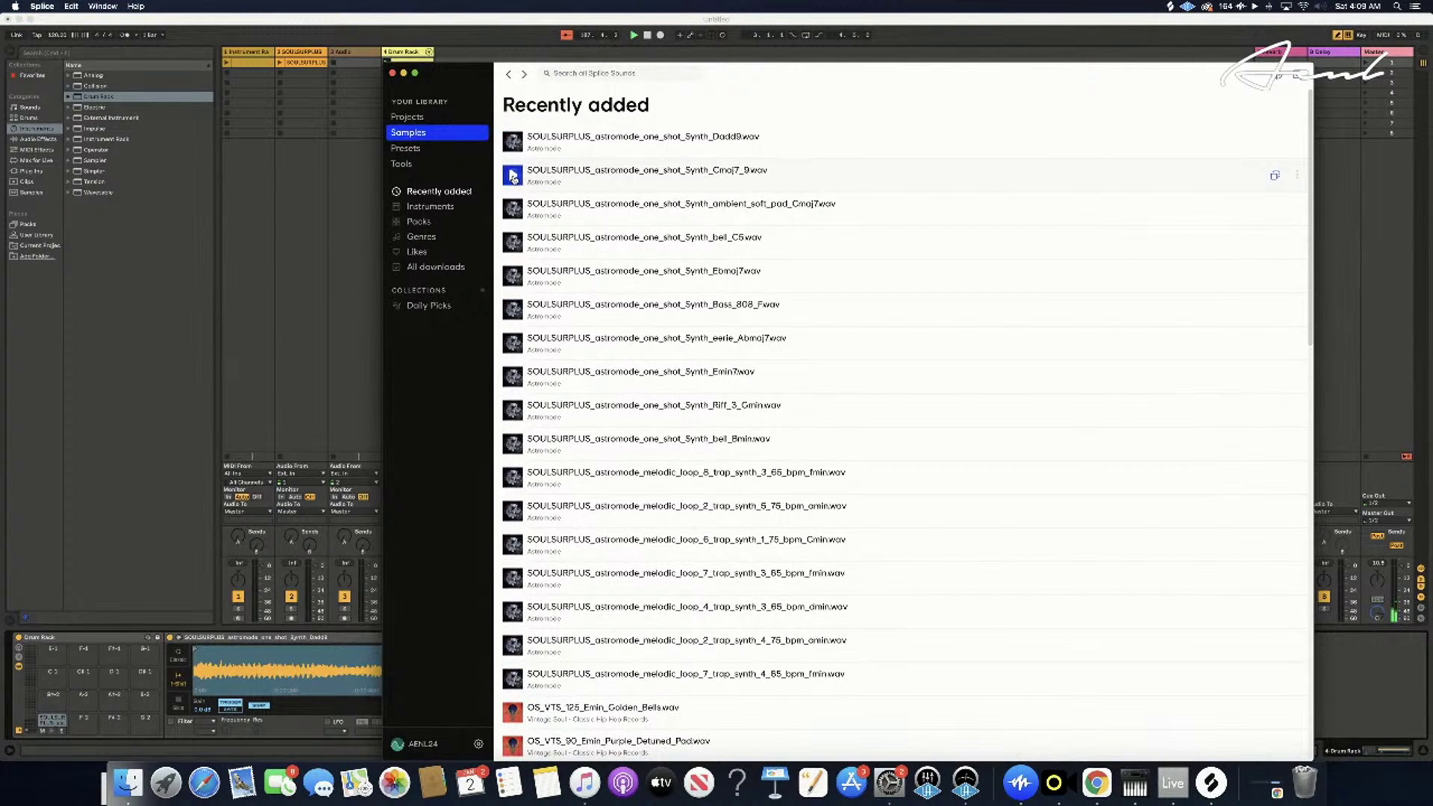
left_click(514, 179)
left_click(515, 212)
left_click_drag(526, 214, 80, 731)
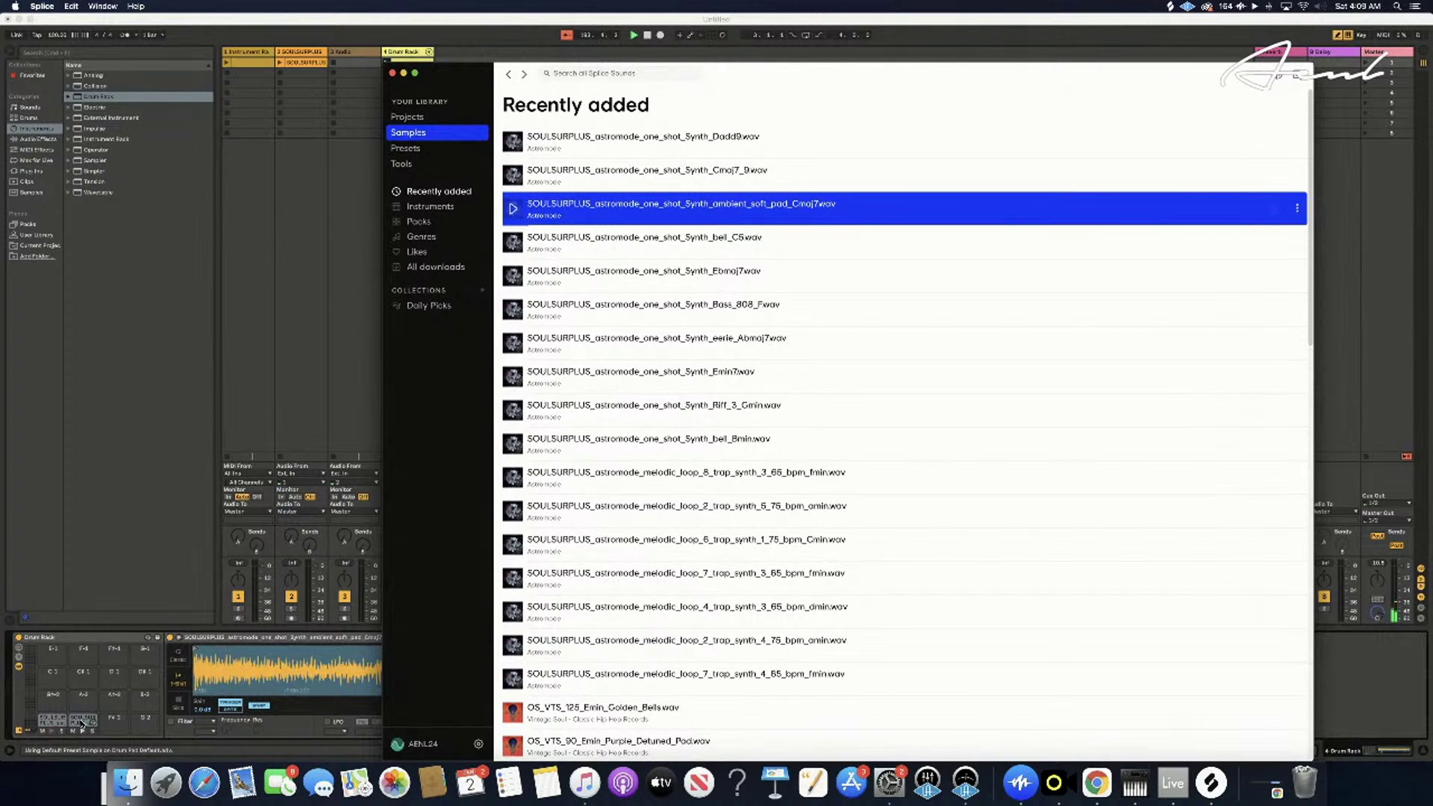
- Return to the clip in Live, try soft pad notes at 1.1.2 and 1.3.3, and place one at 1.3.2
left_click(370, 170)
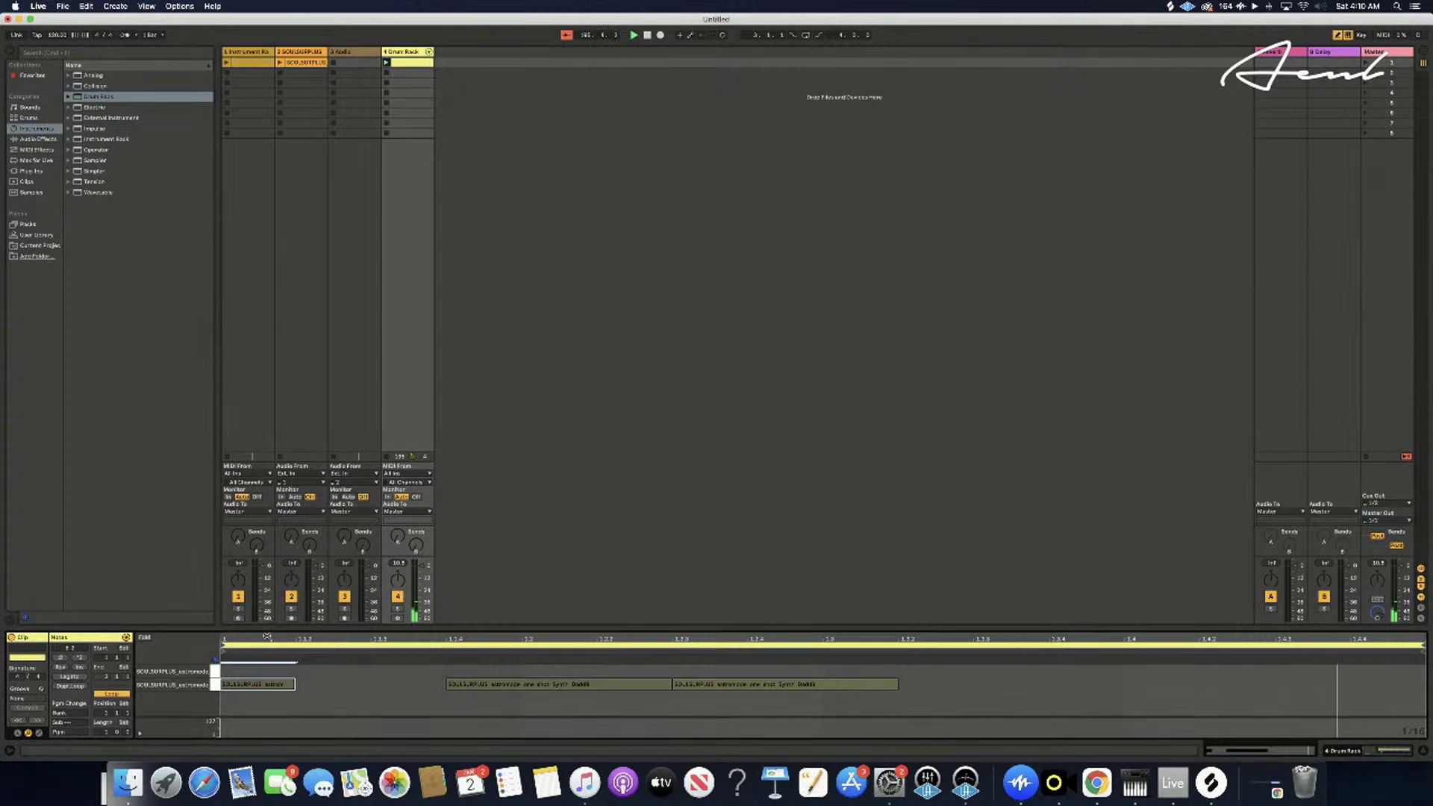
left_click(326, 668)
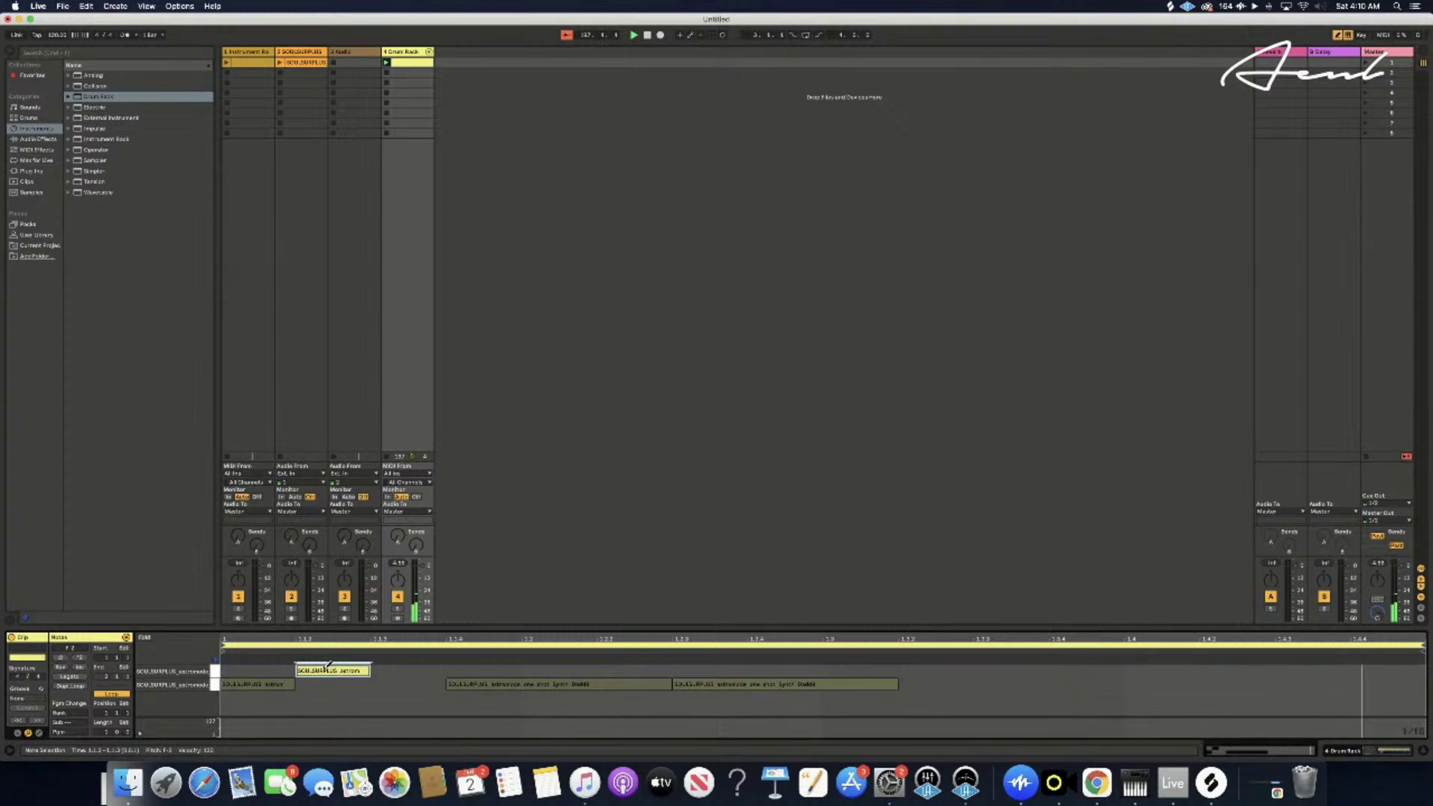
left_click(328, 667)
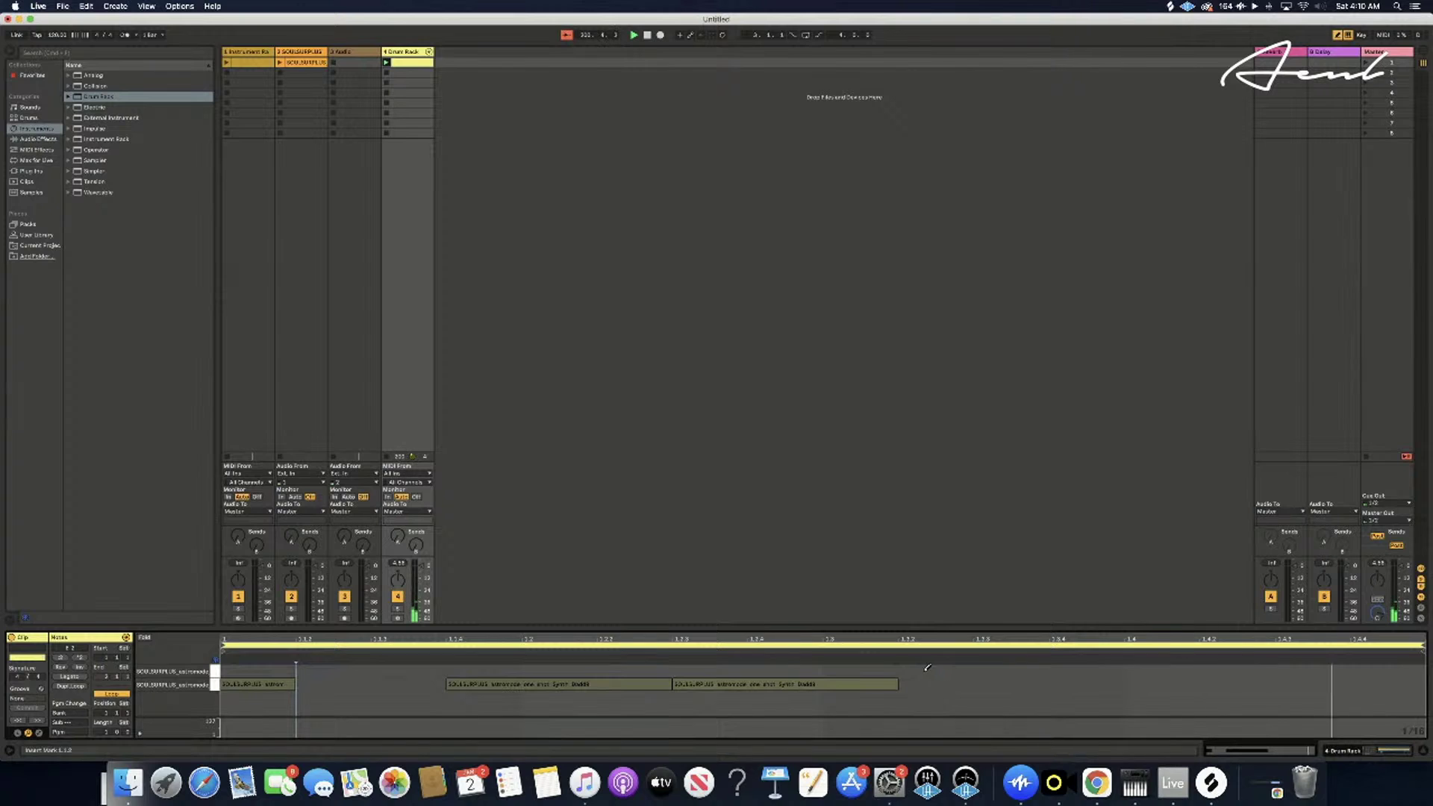
left_click(991, 669)
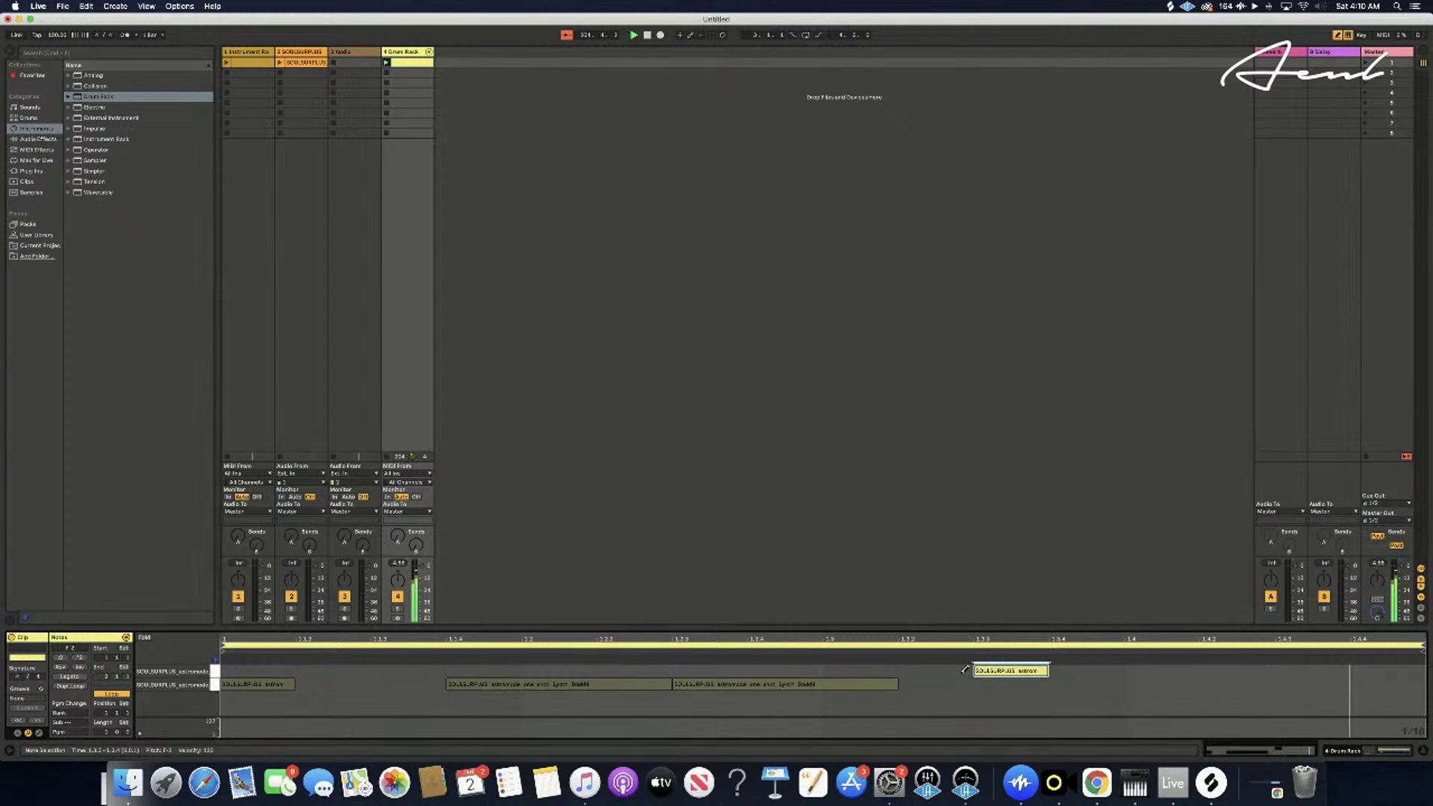
left_click(985, 669)
left_click(956, 669)
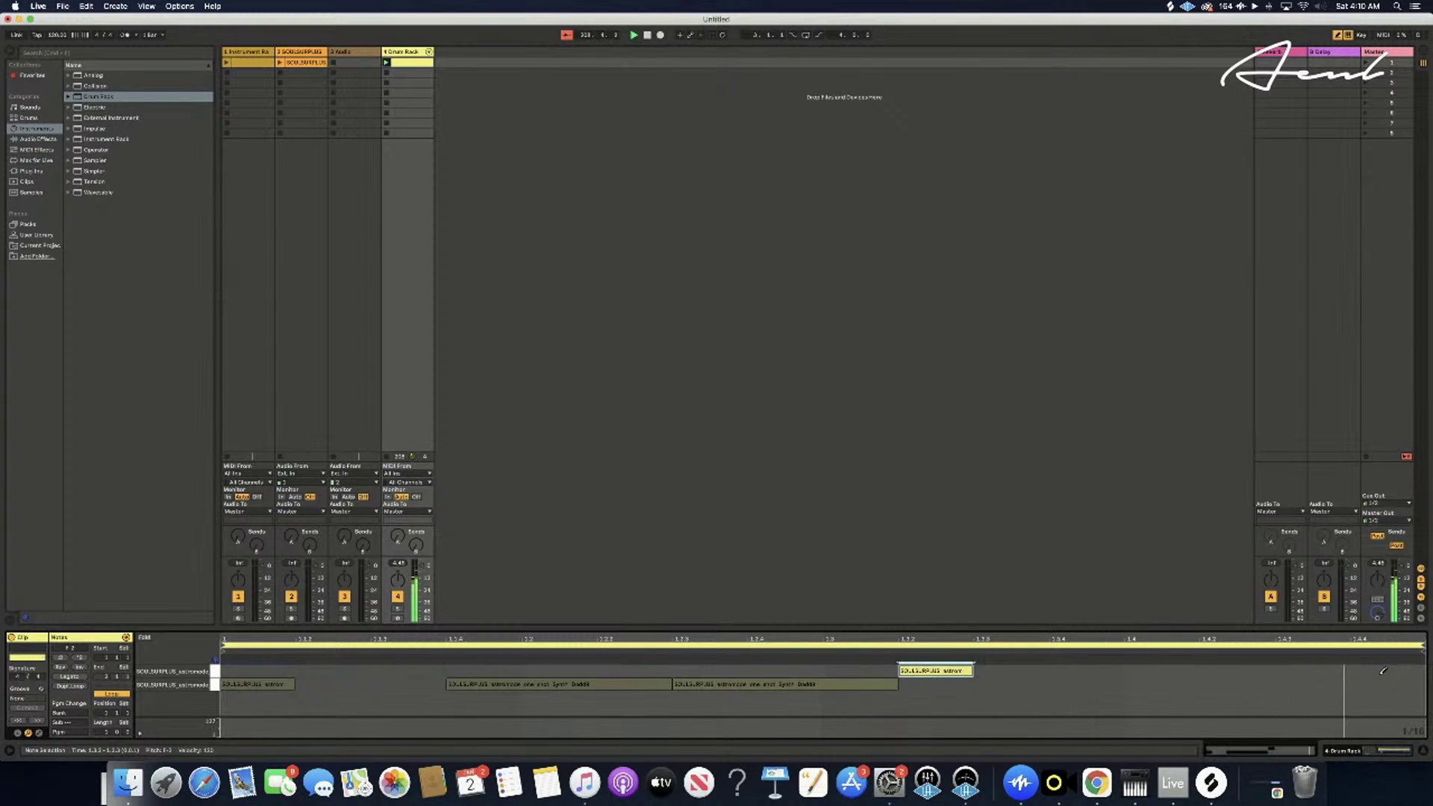
- Try the second soft pad note at 1.4.3 and 1.4.2, and place it at 1.4.3
left_click(1310, 682)
left_click(1311, 682)
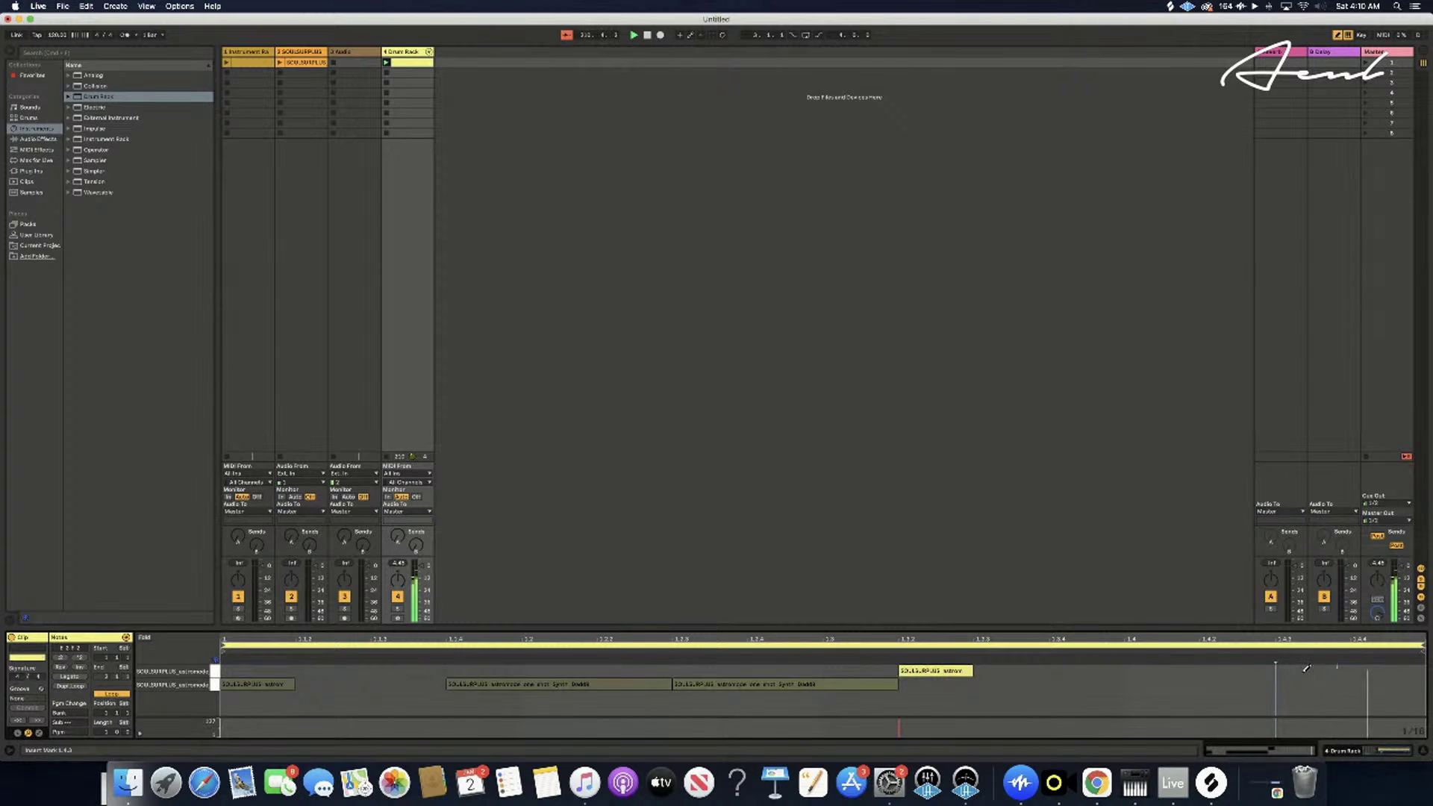
left_click(1305, 668)
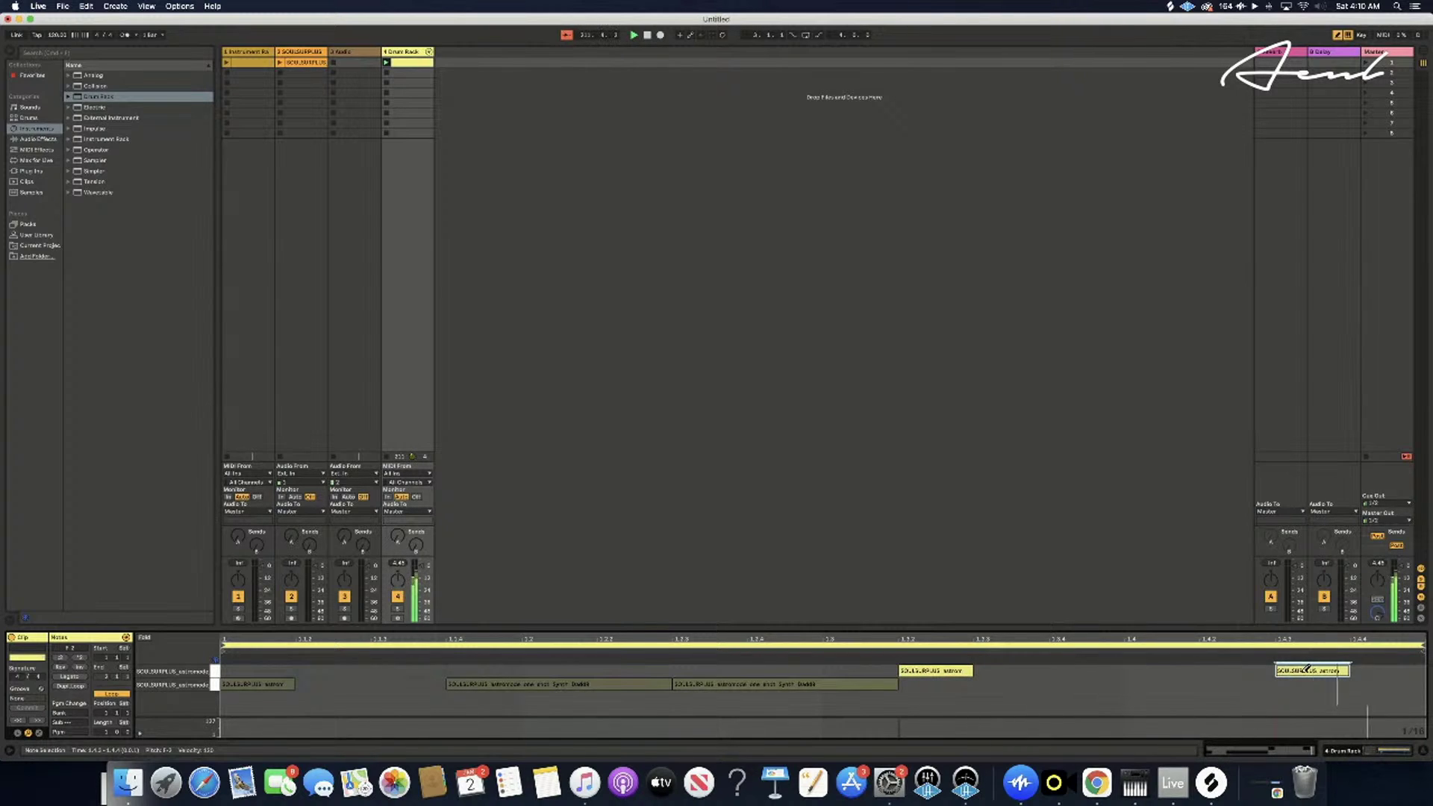
left_click(1306, 669)
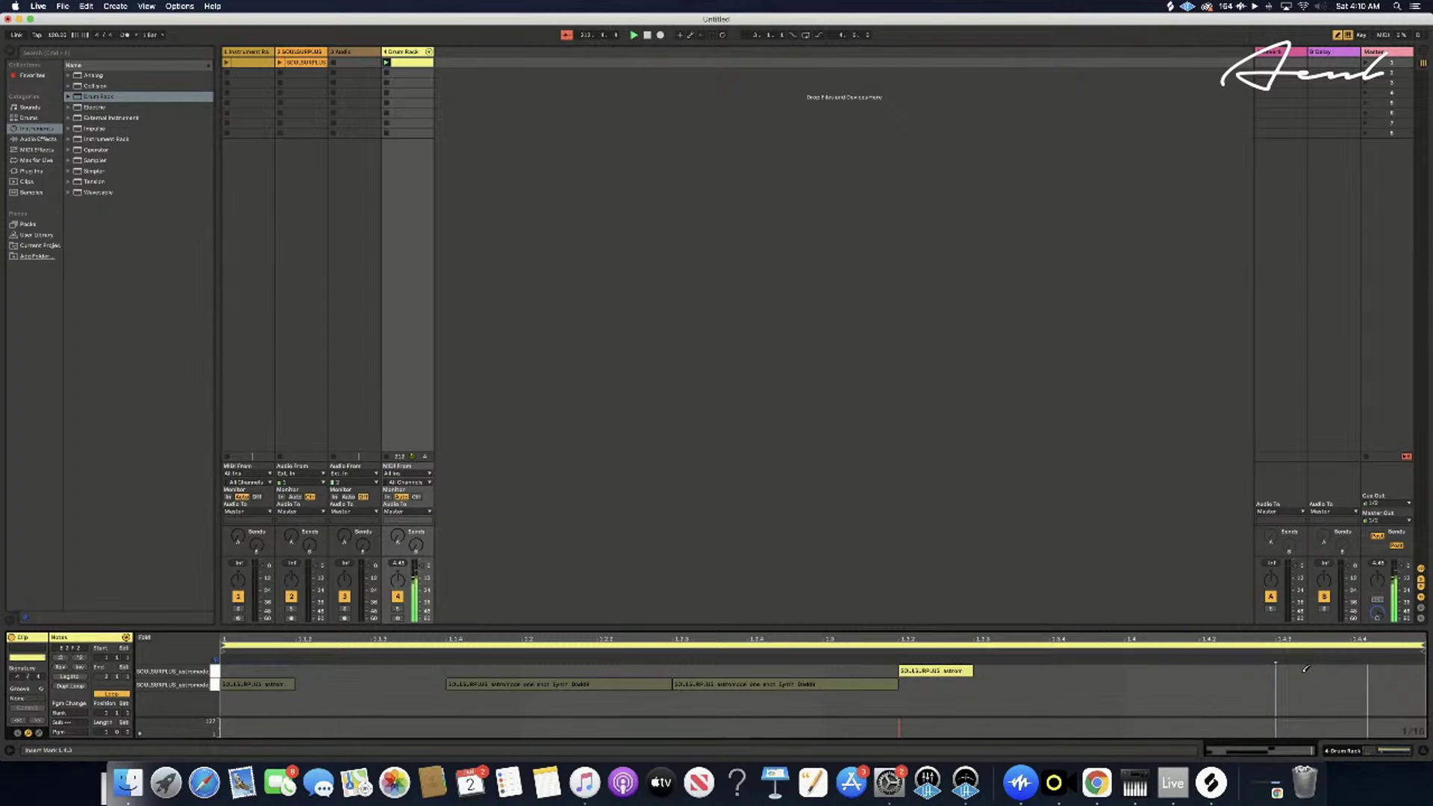
left_click(1264, 668)
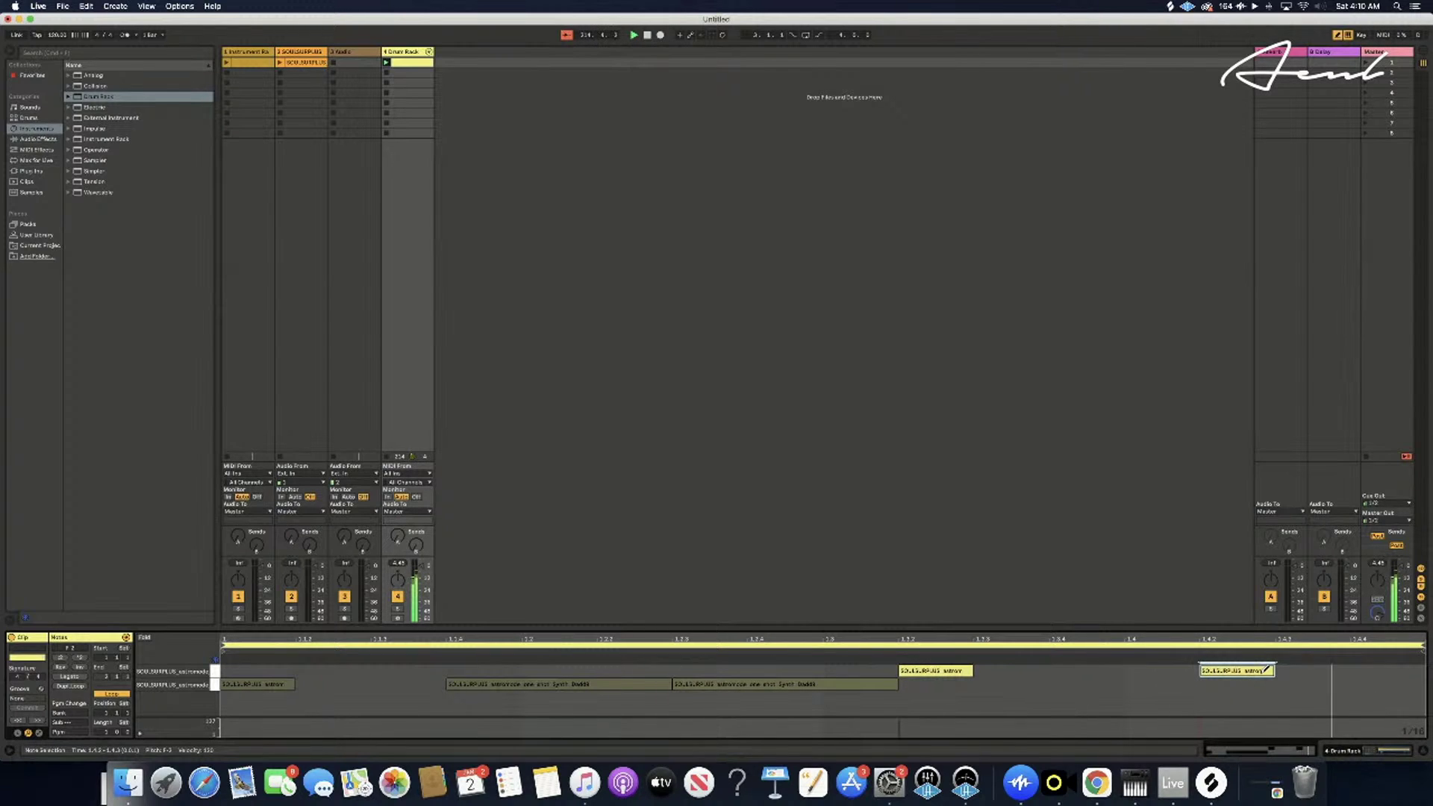
left_click(1265, 669)
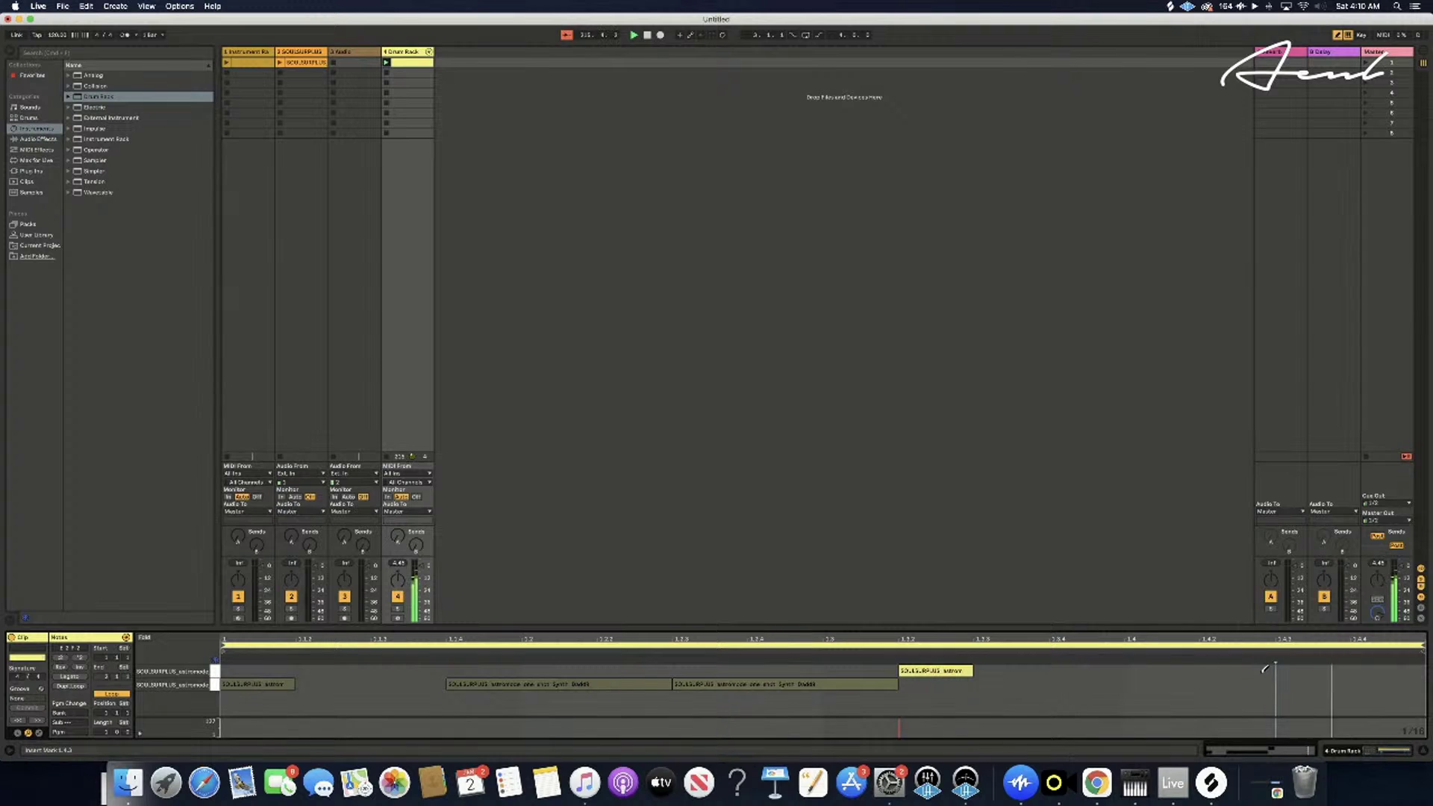
left_click(1283, 670)
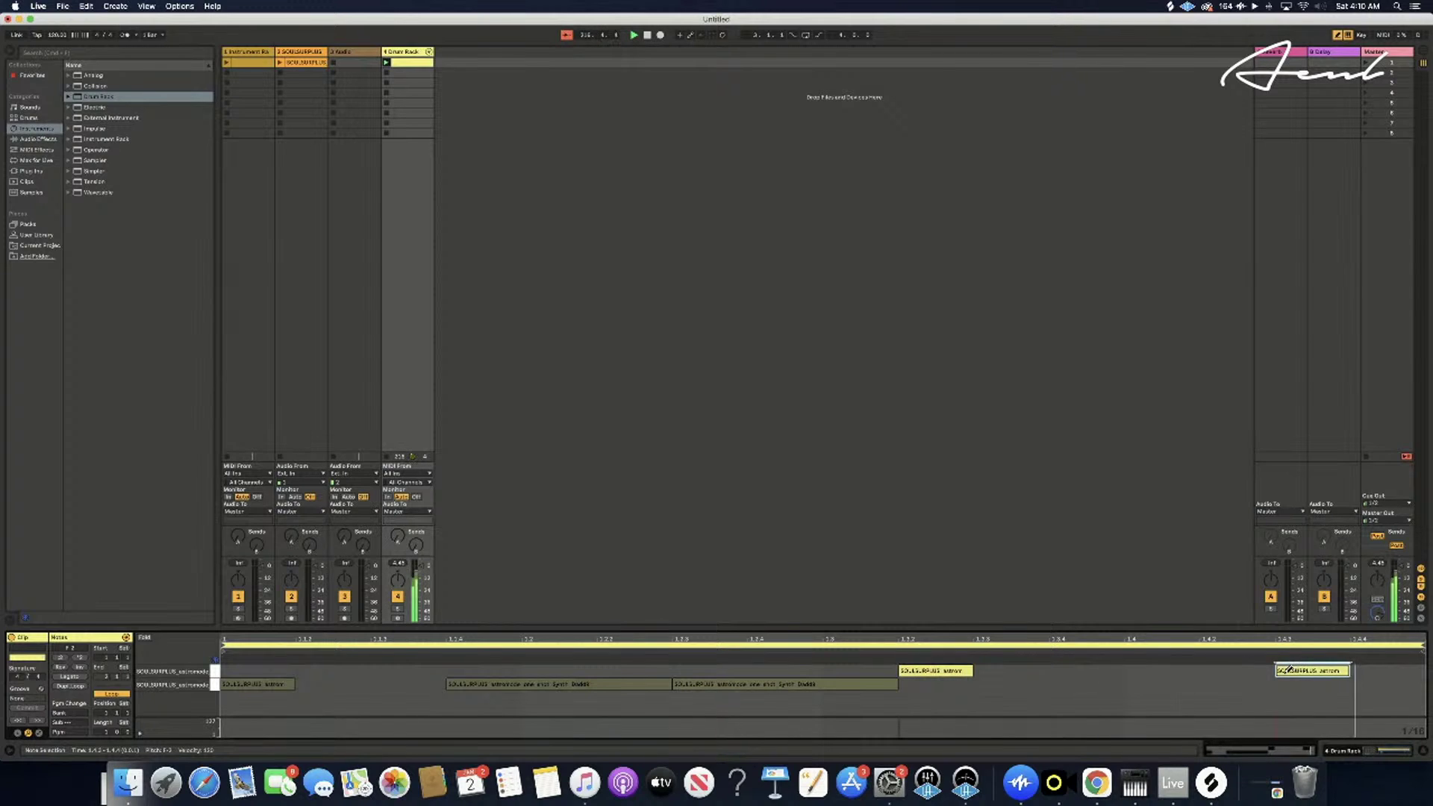
- Try several starts around 1.4.3 for the second soft pad note, and stretch it from 1.4 to slightly past 1.4.4
left_click_drag(1276, 669, 1260, 670)
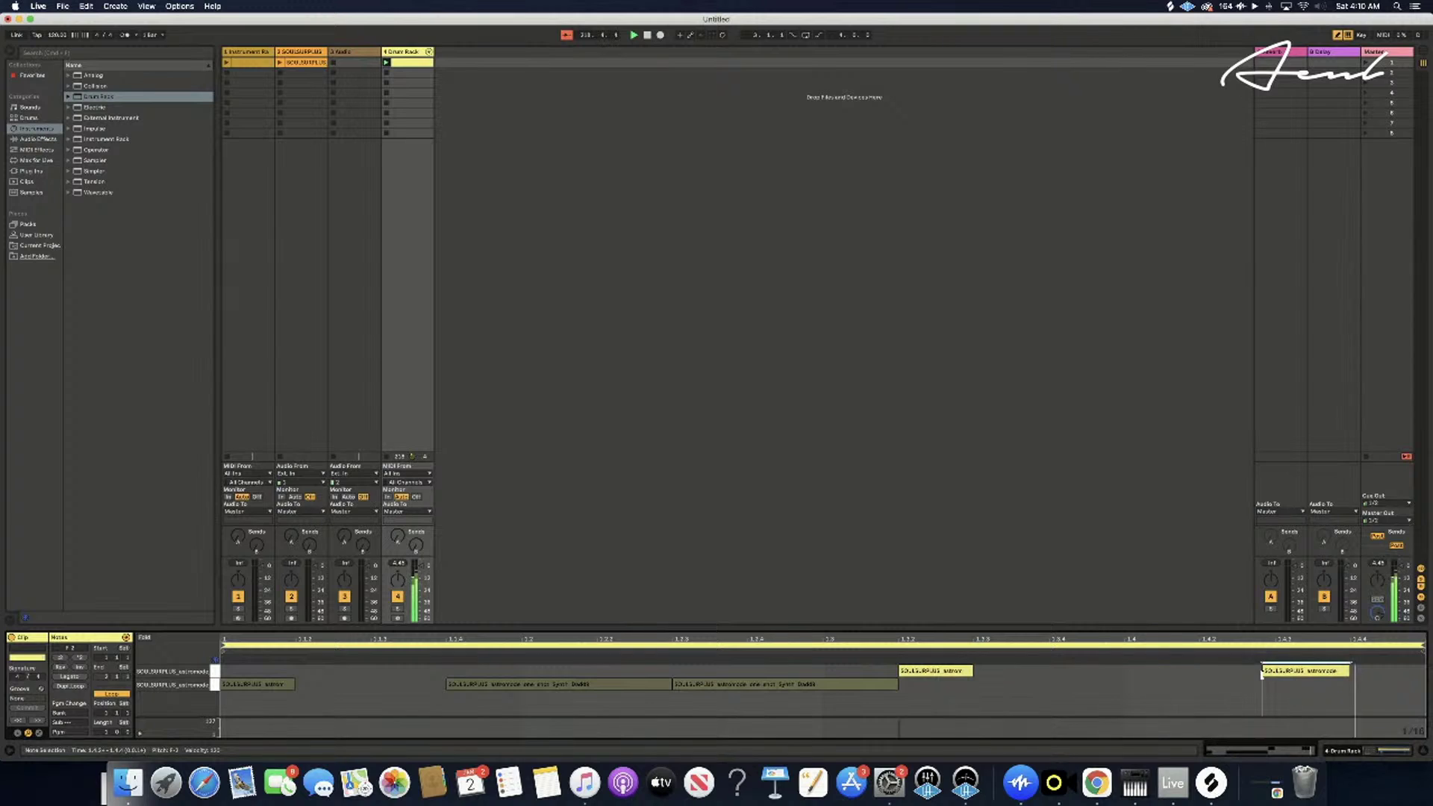
left_click_drag(1263, 675, 1293, 674)
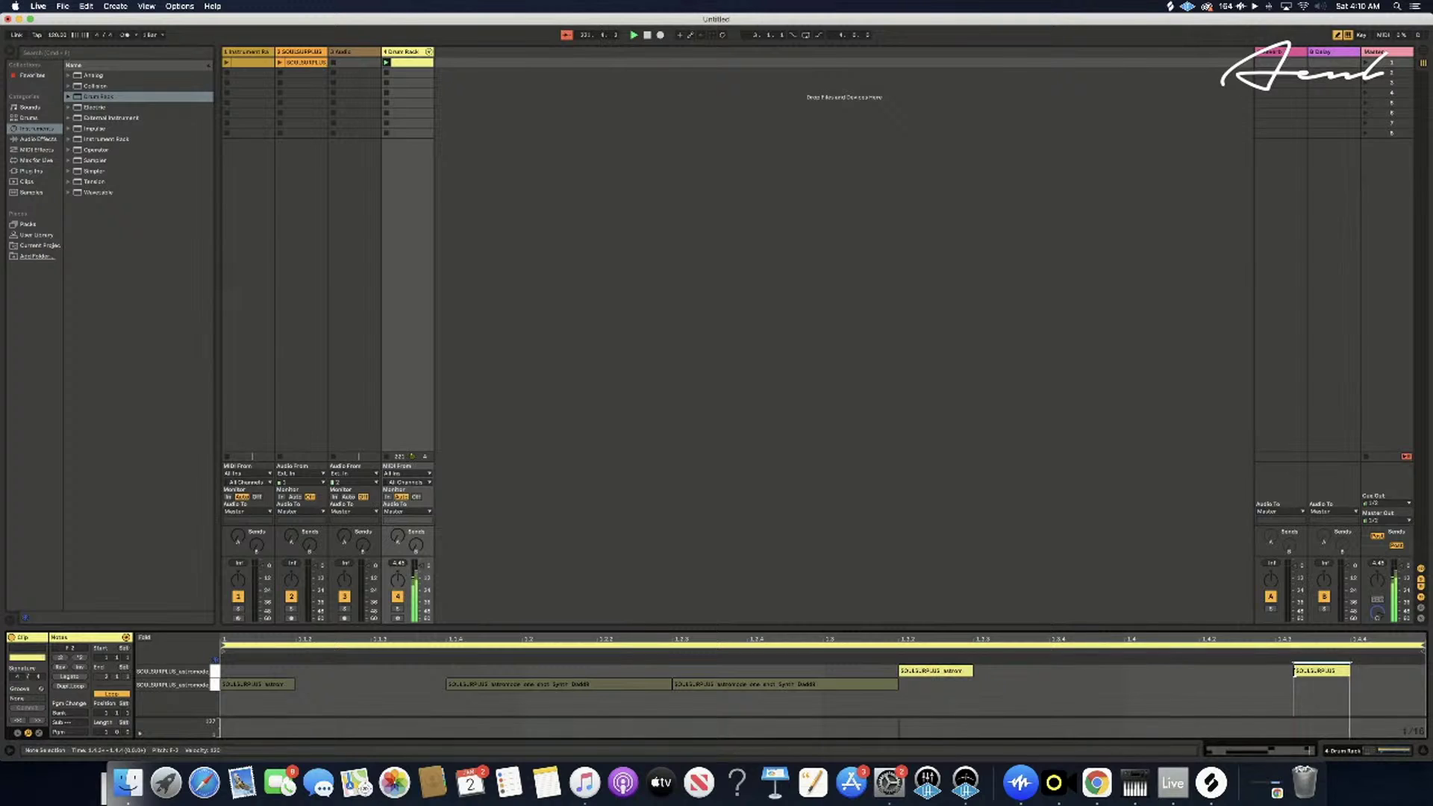
left_click_drag(1293, 670, 1290, 670)
left_click_drag(1290, 672, 1284, 672)
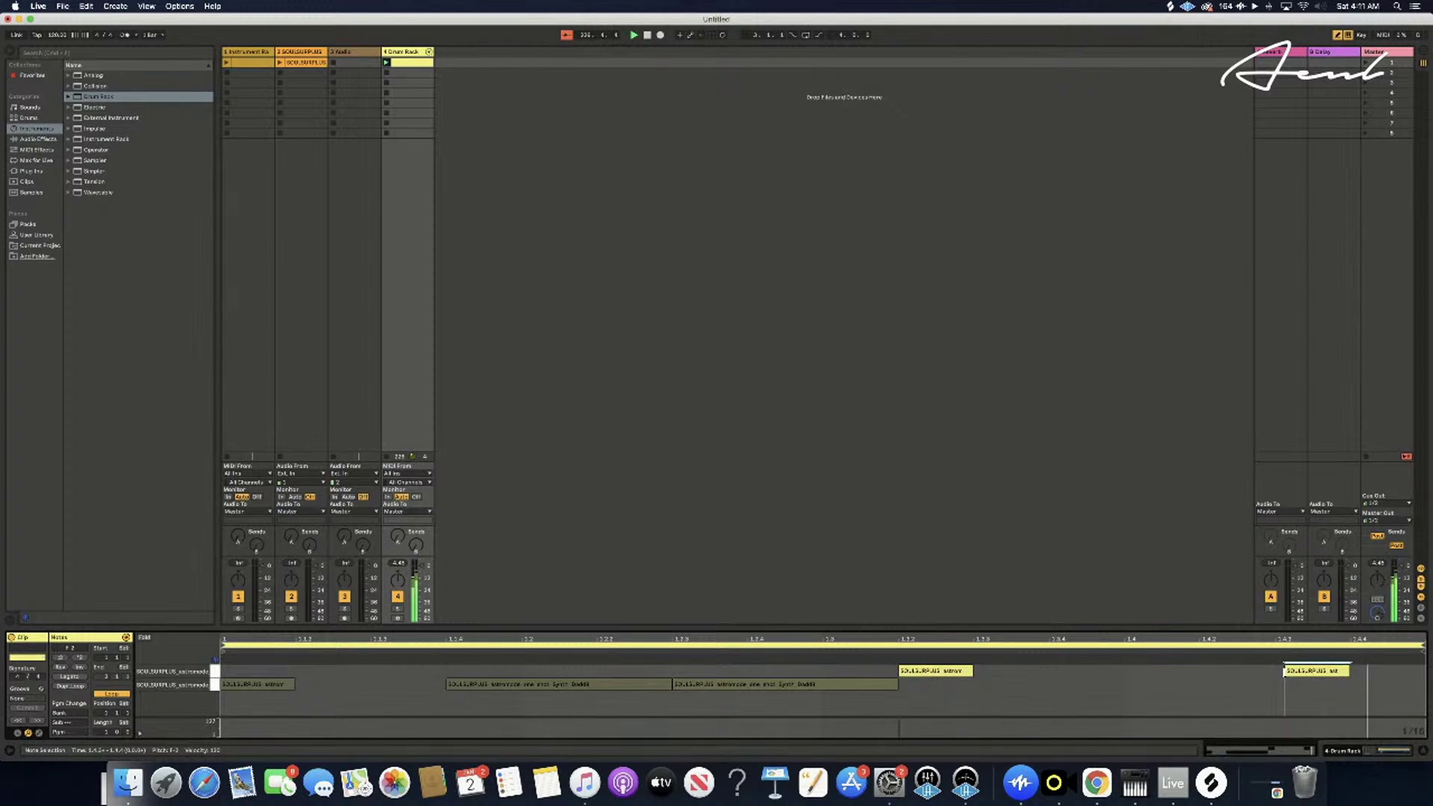
left_click_drag(1284, 672, 1281, 672)
left_click_drag(1281, 670, 1146, 671)
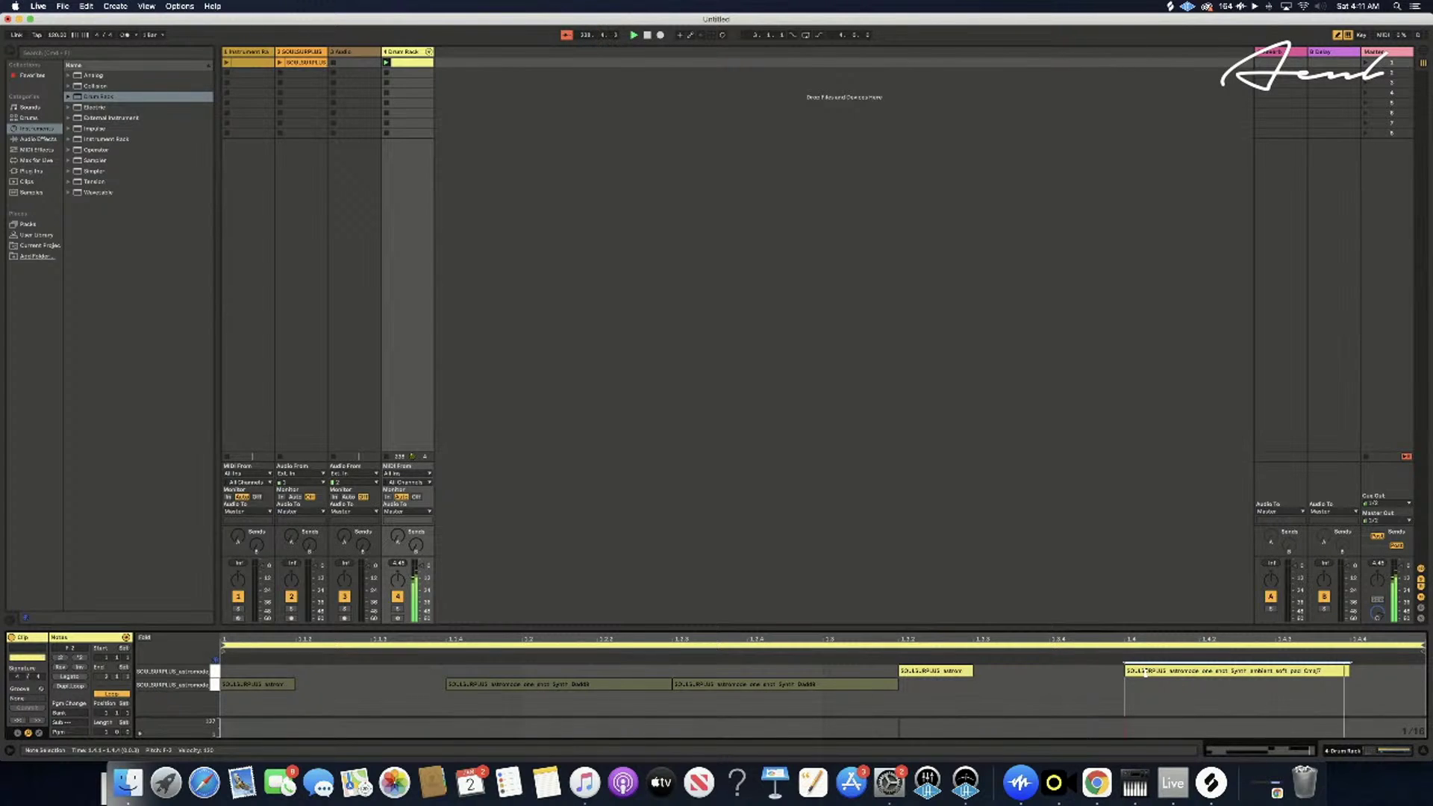
left_click(1146, 672)
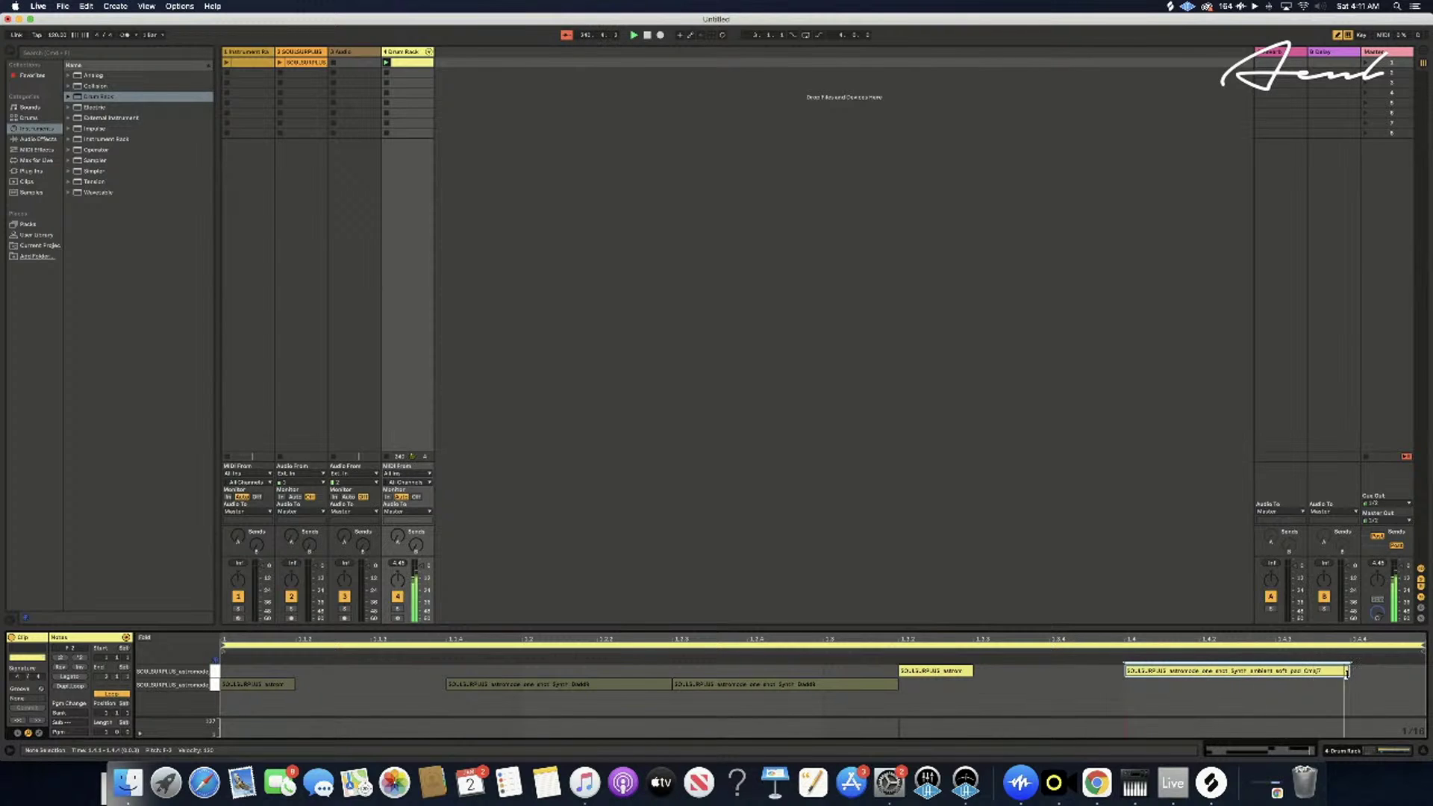
left_click_drag(1349, 670, 1356, 670)
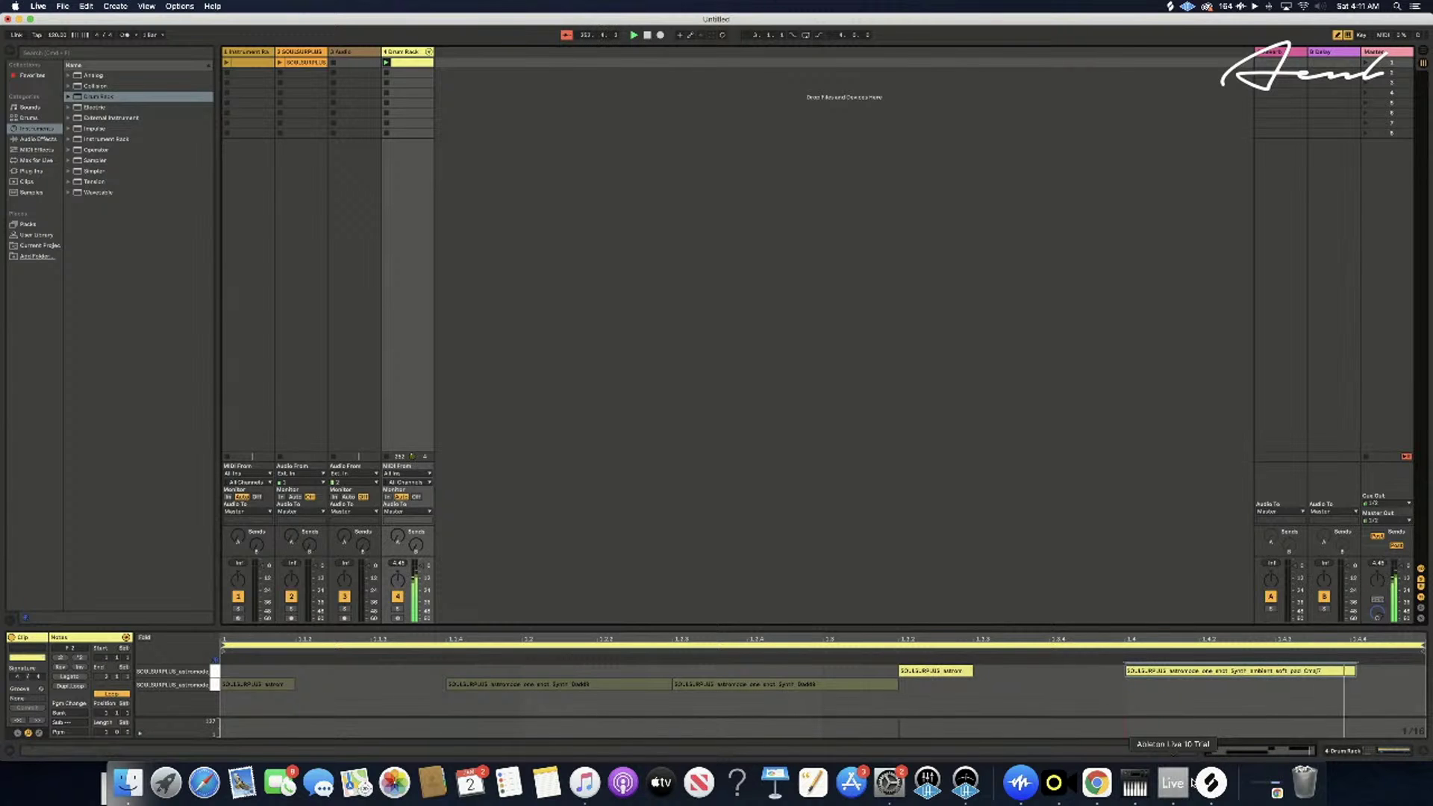
- Load SOULSURPLUS_astromode_one_shot_Synth_ambient_soft_pad_Cmaj7.wav from Splice again, onto the third Drum Rack pad in the lowest row
left_click(1210, 782)
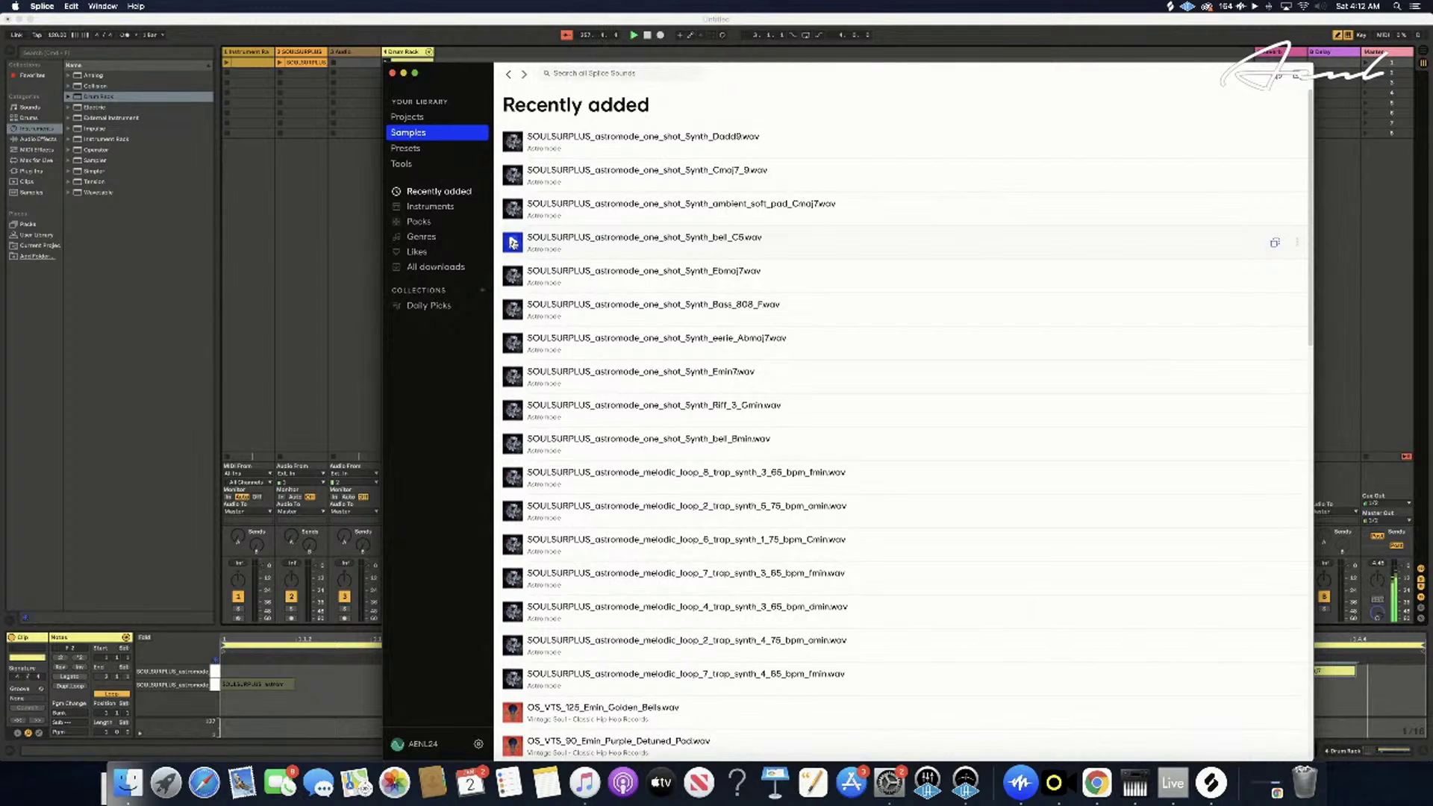
mouse_move(806, 250)
left_mouse_down()
mouse_move(737, 280)
mouse_move(777, 237)
mouse_move(794, 250)
left_mouse_up()
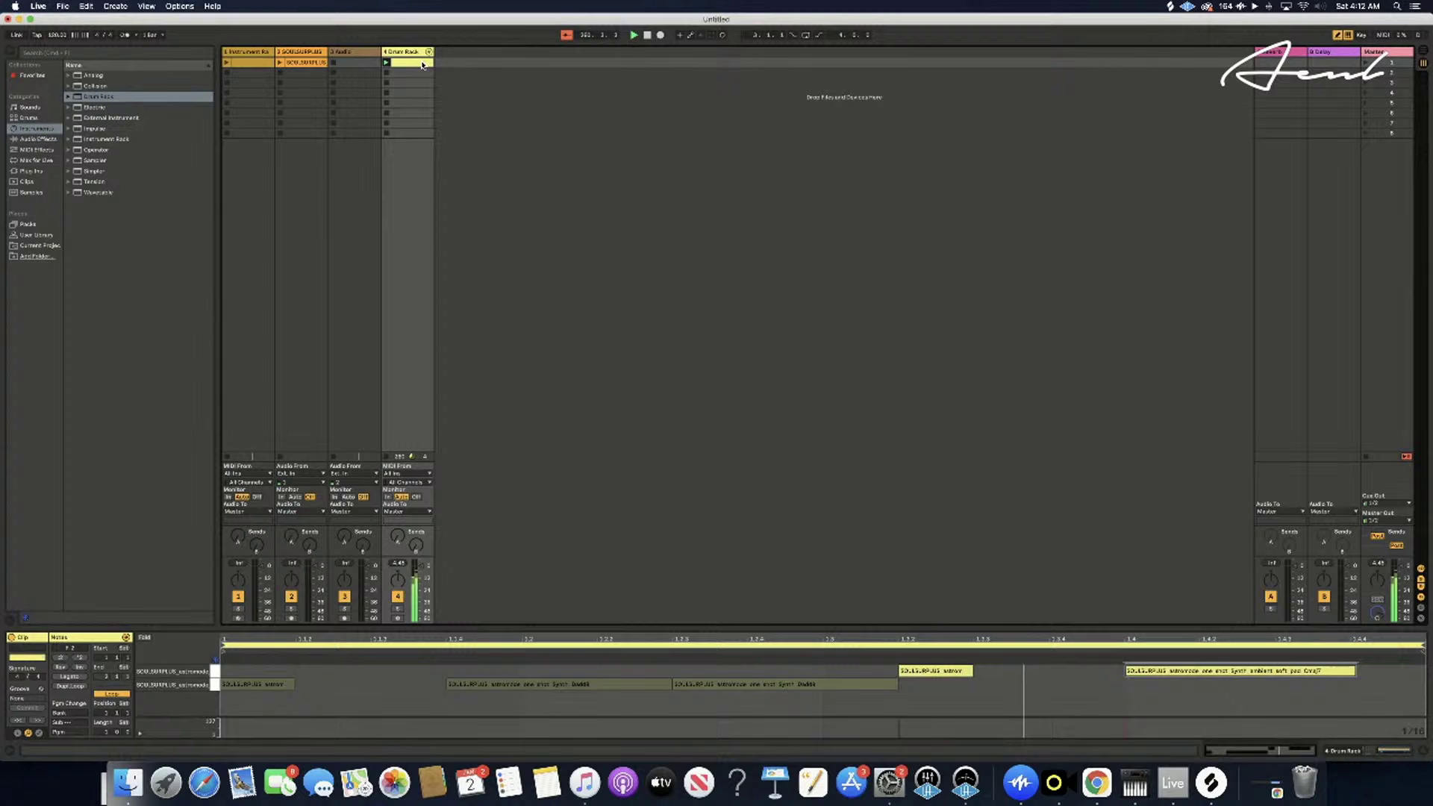
left_click(418, 54)
left_click(417, 51)
left_click(1210, 782)
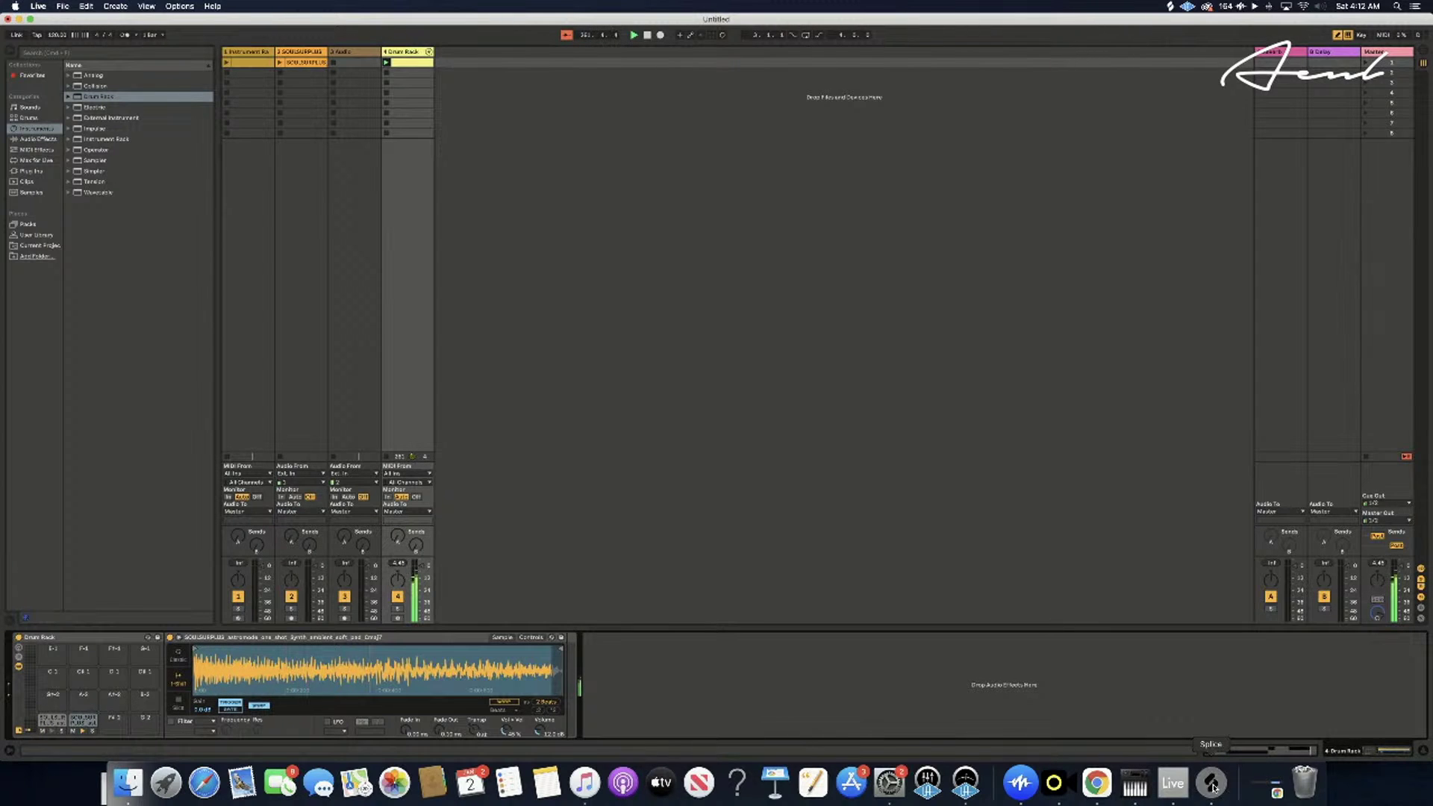
left_click_drag(674, 202, 114, 724)
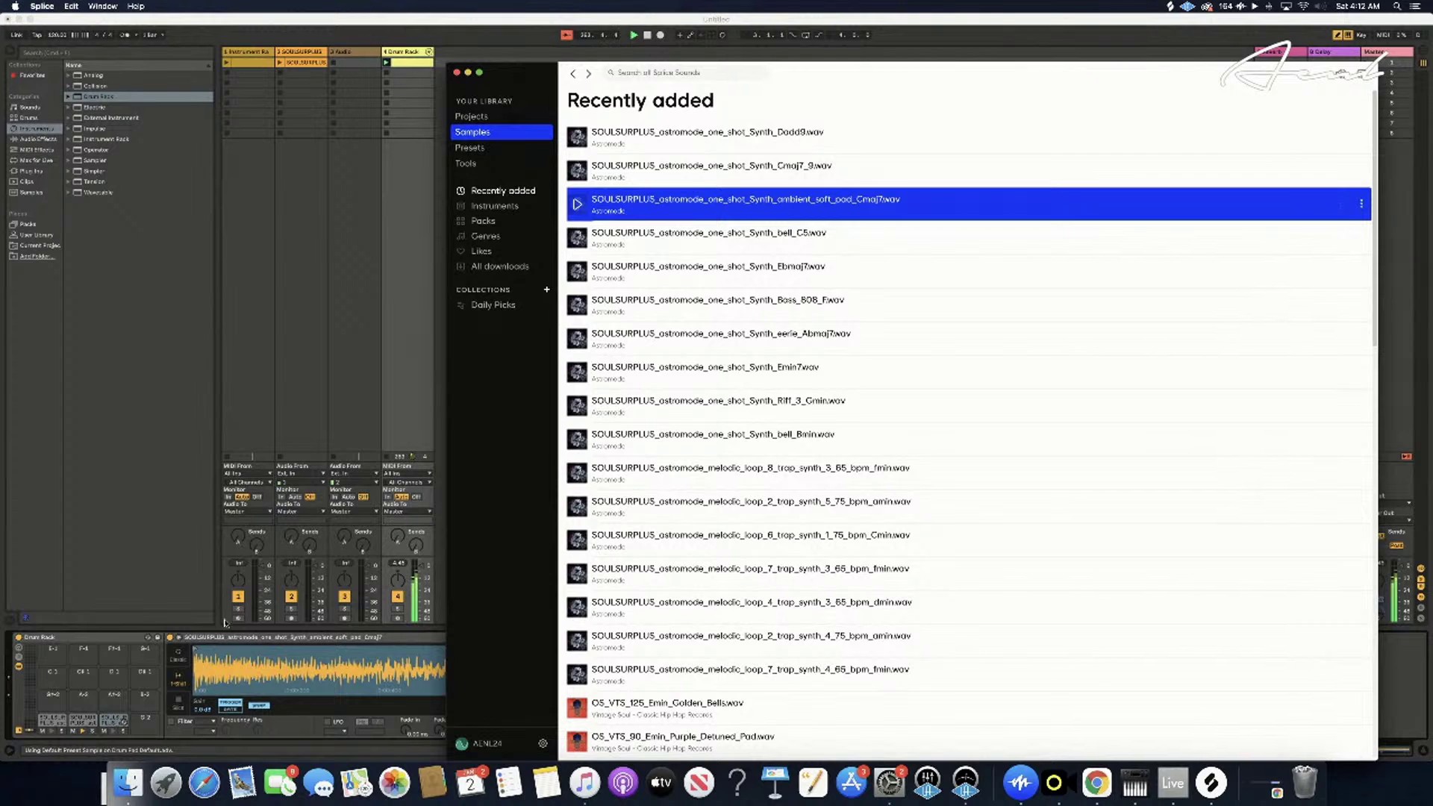
left_click(438, 401)
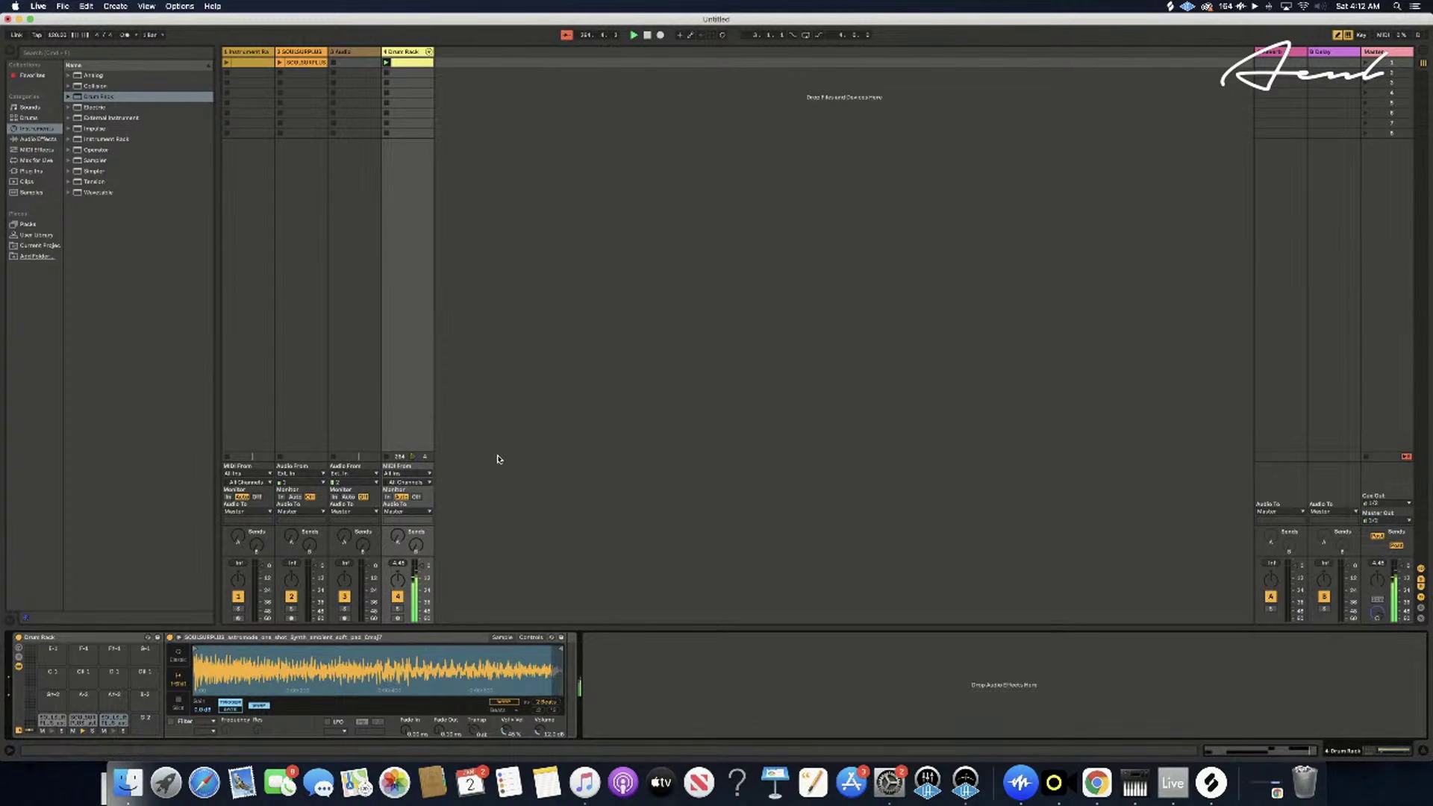
- Reopen the Drum Rack clip, place a note for the new soft pad at 1.3, and stretch it to about 1.4.4
left_click(415, 62)
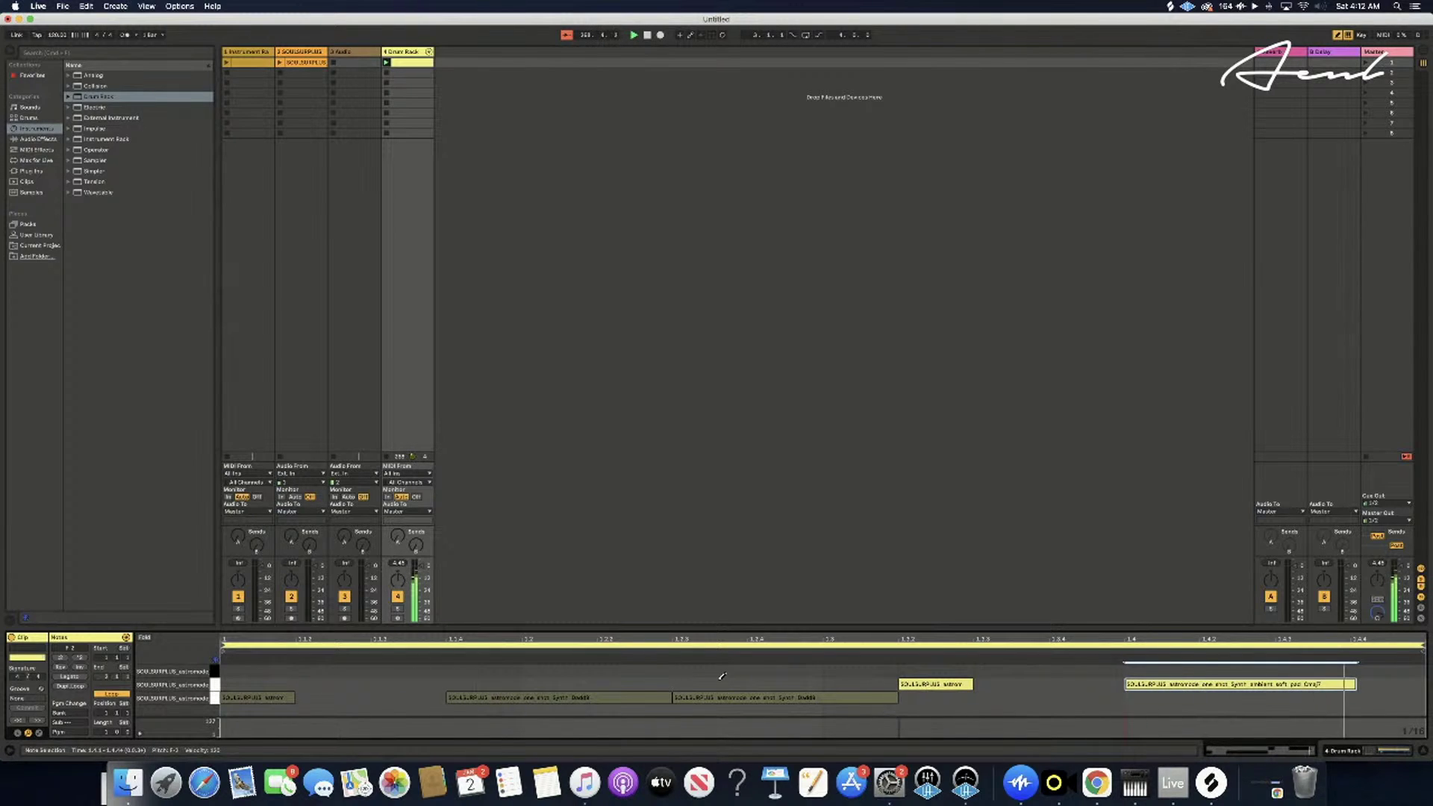
left_click(847, 667)
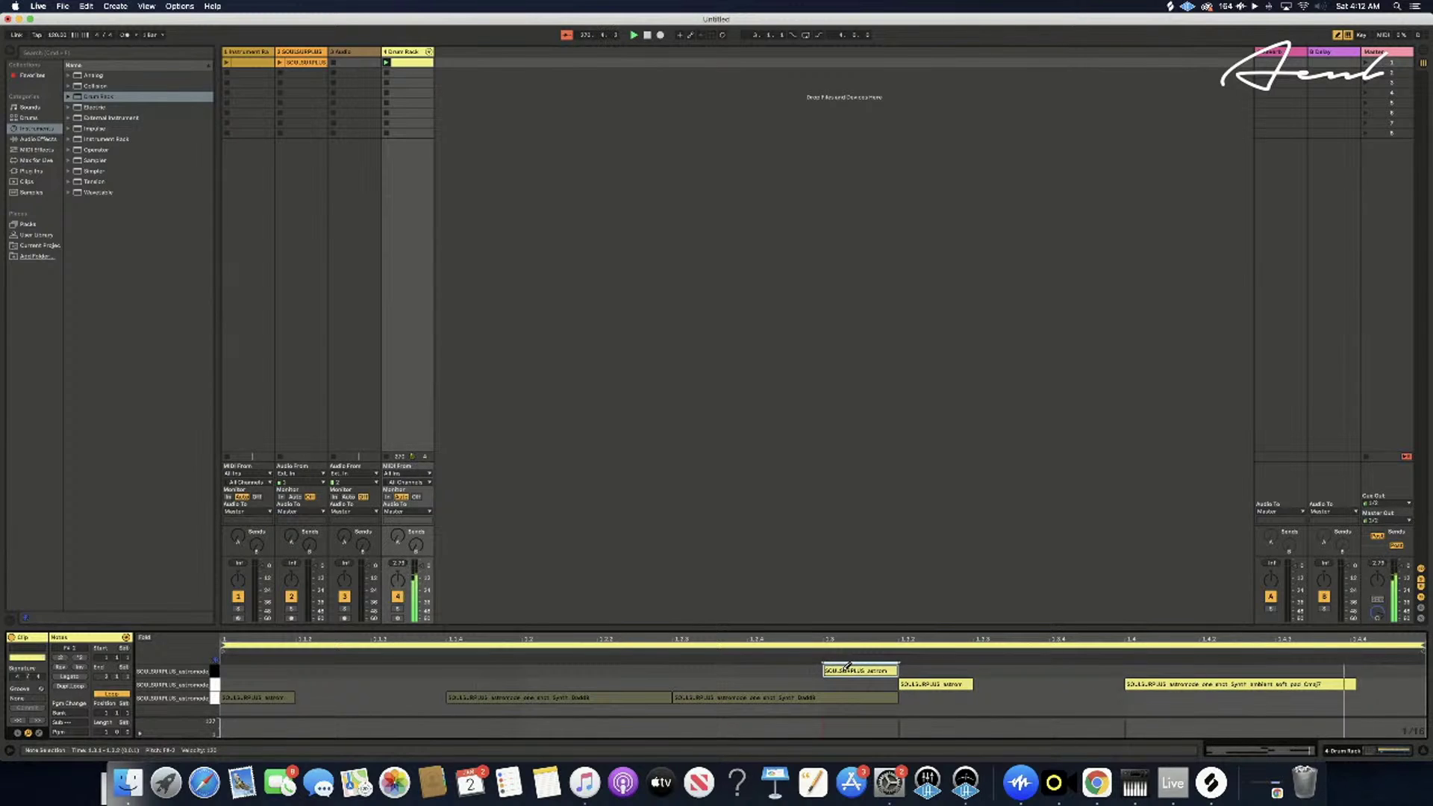
left_click(847, 666)
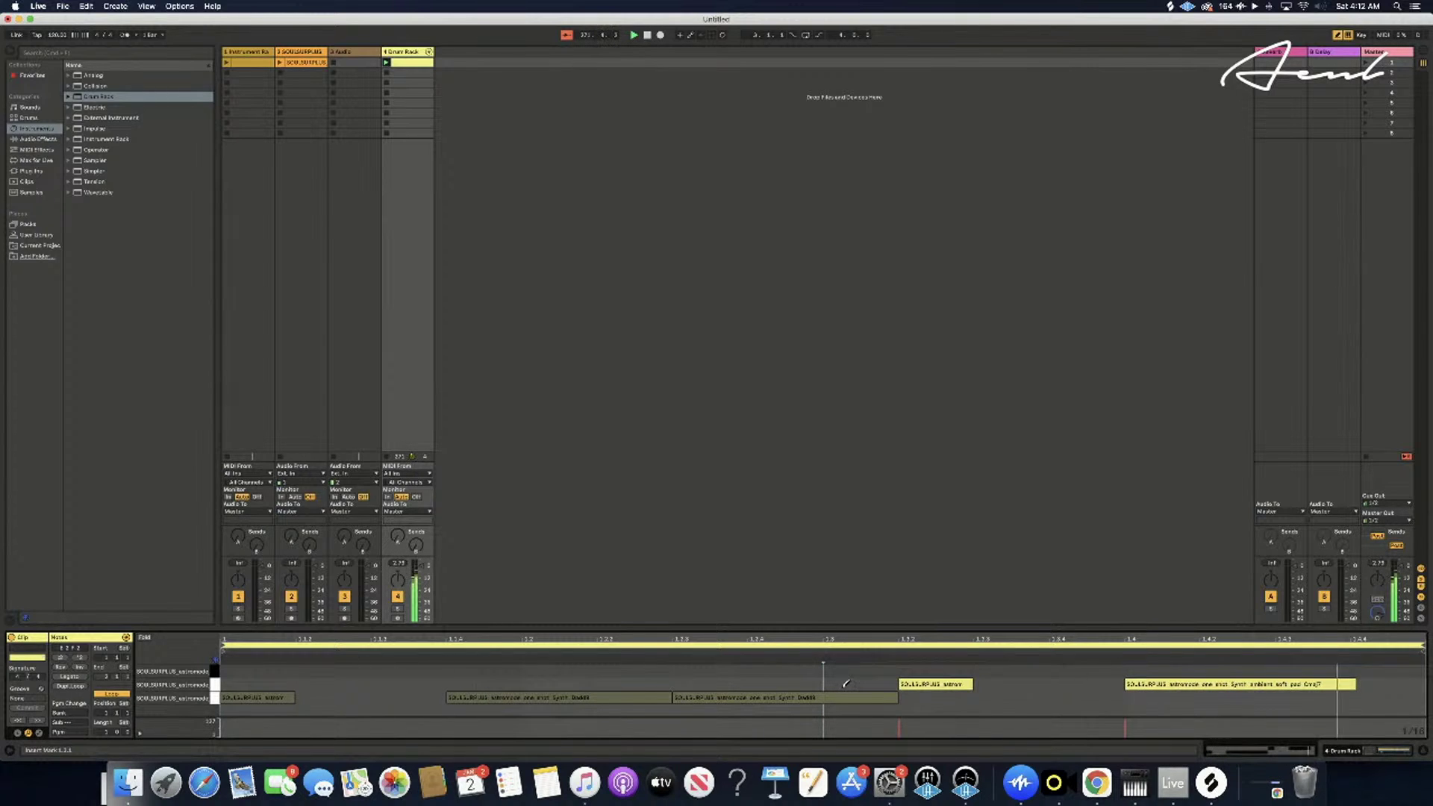
left_click(841, 671)
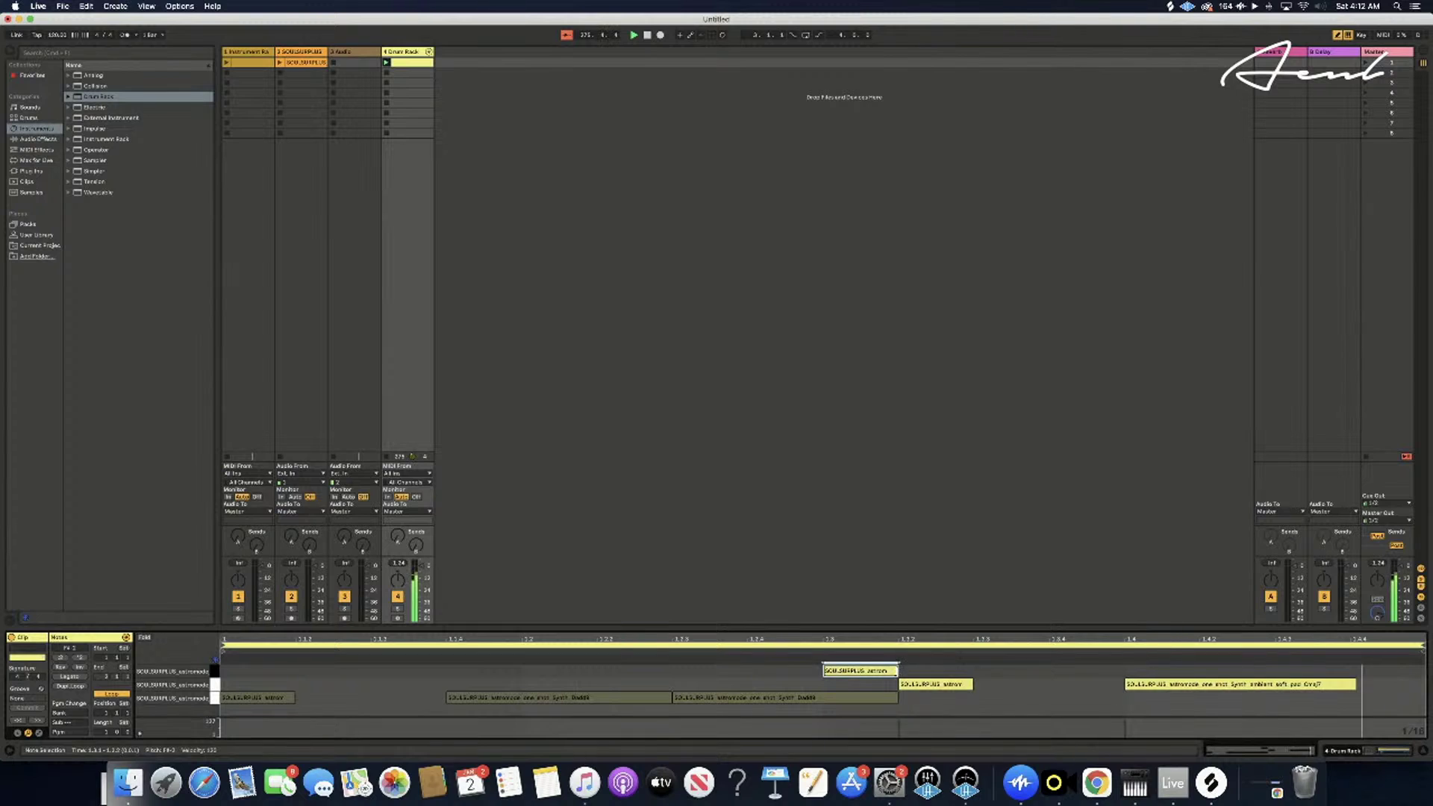
left_click_drag(898, 669, 1329, 671)
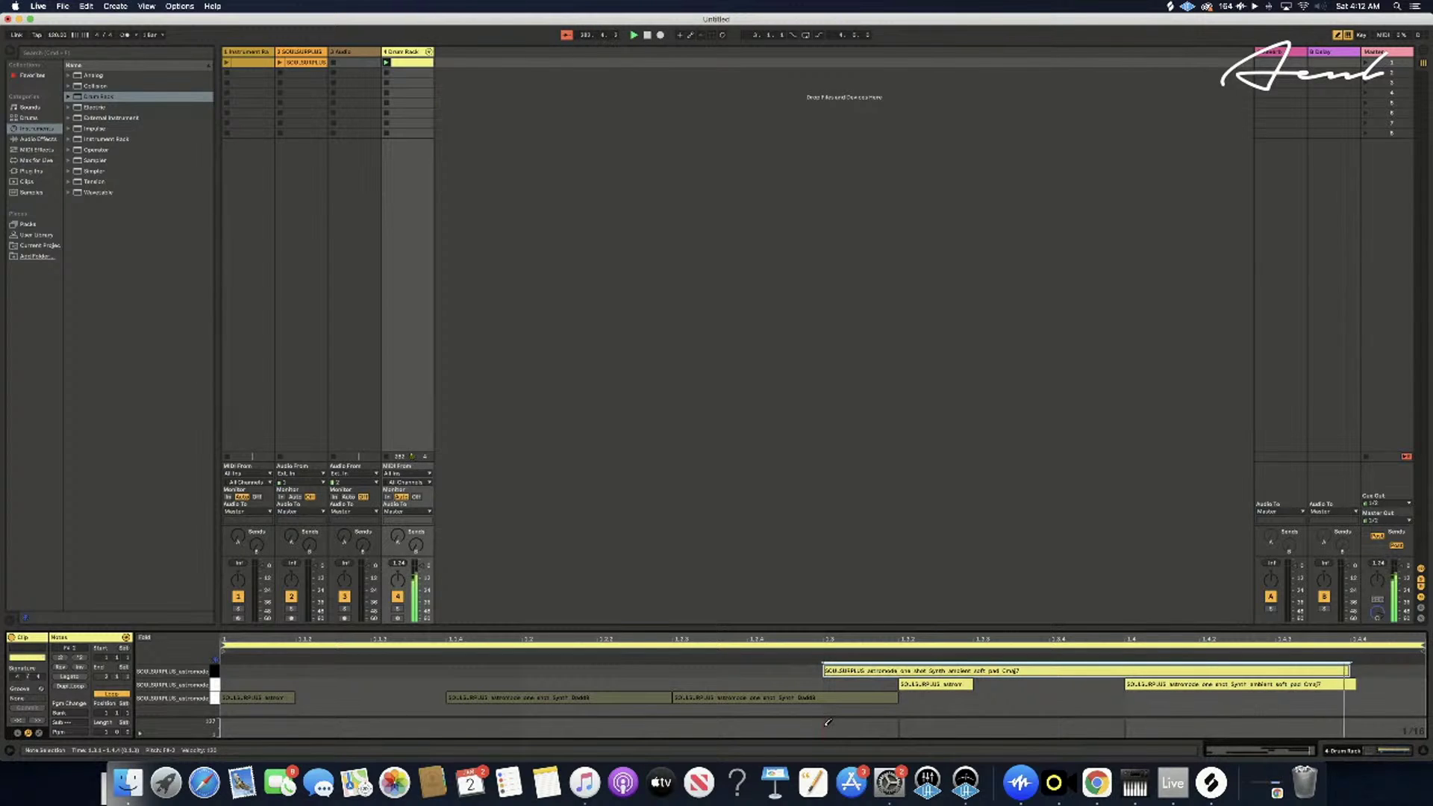
- Lower the velocity of the long soft pad note at 1.3, and adjust the velocity of the first note at 1.1
left_click_drag(822, 717, 828, 726)
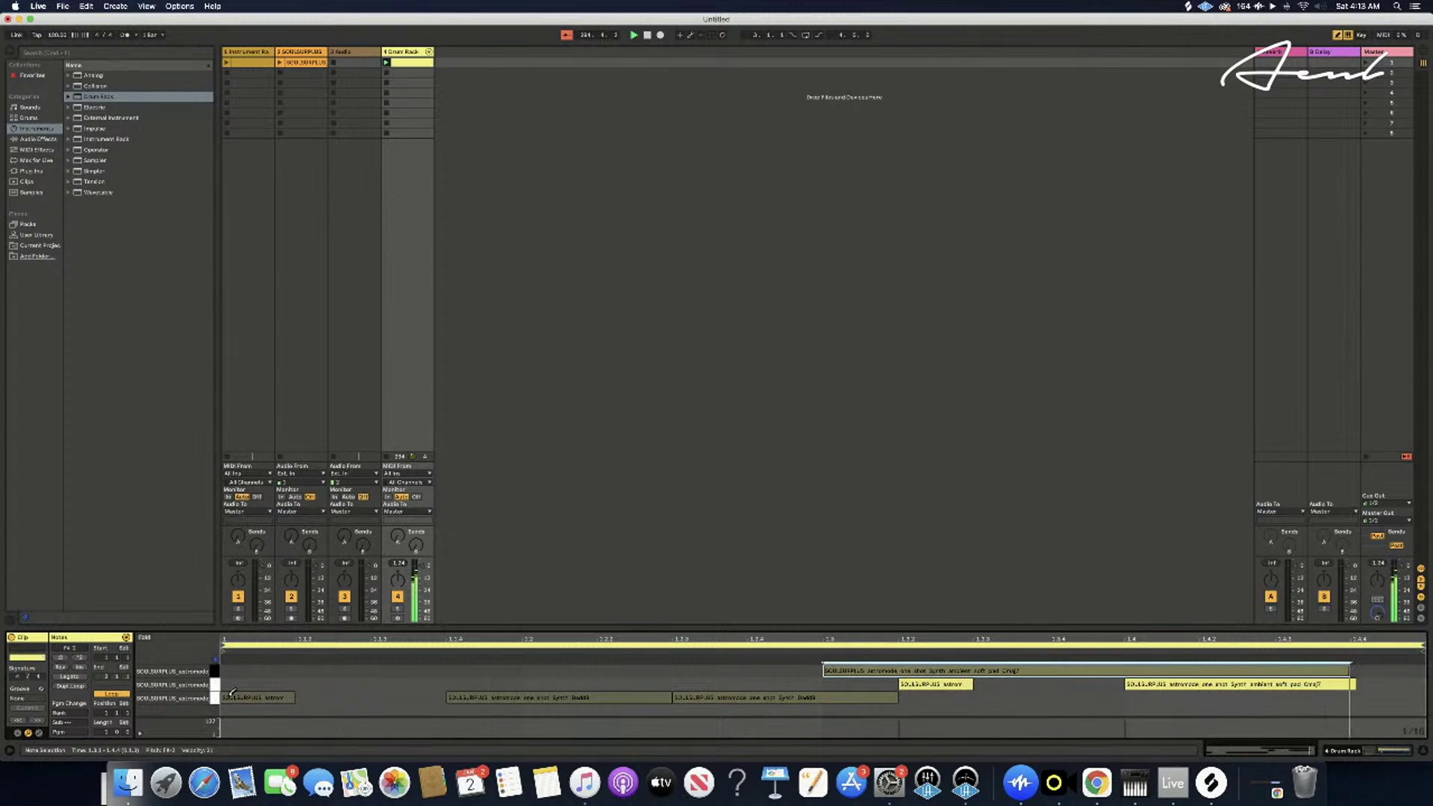
right_click(230, 691)
left_click(220, 733)
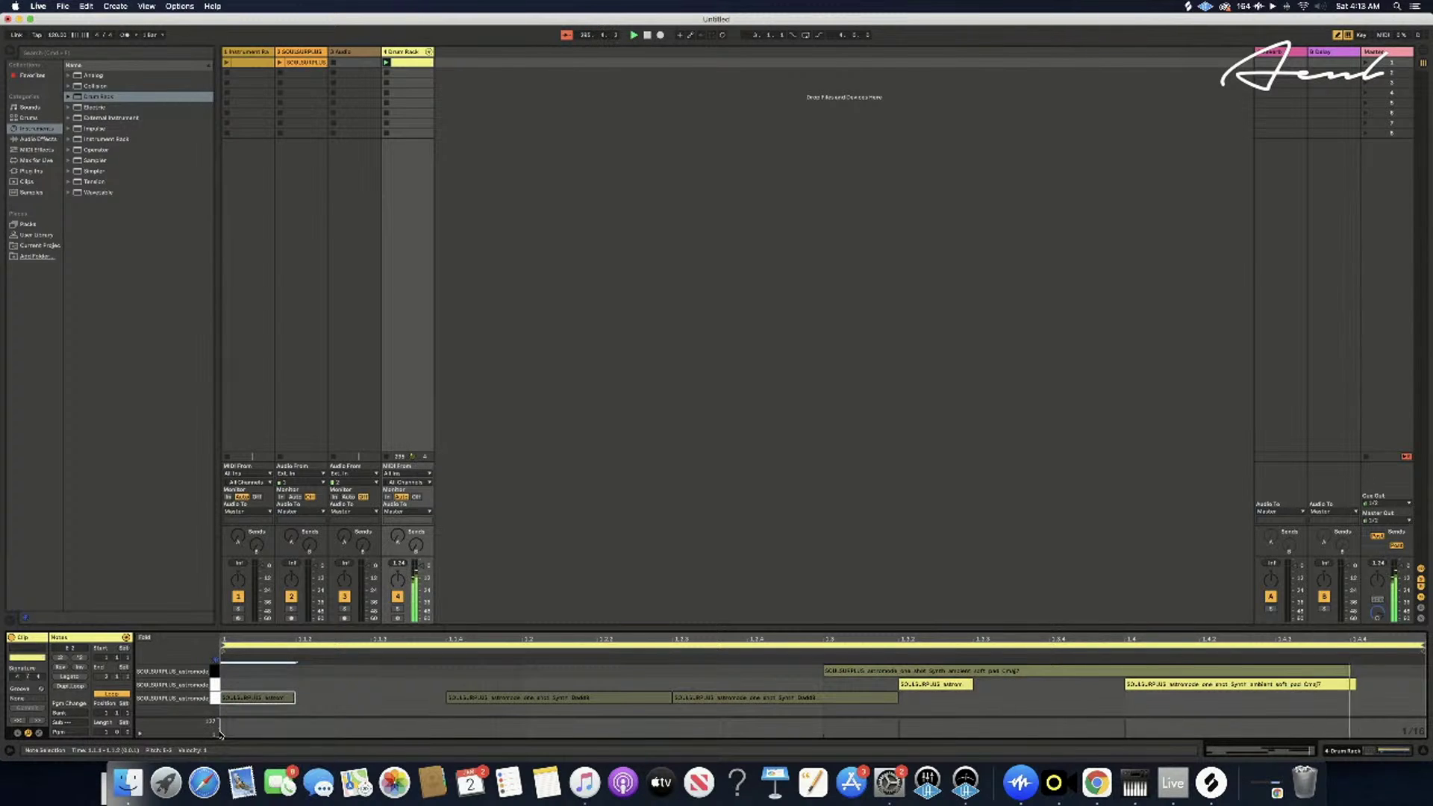
left_click_drag(222, 731, 224, 733)
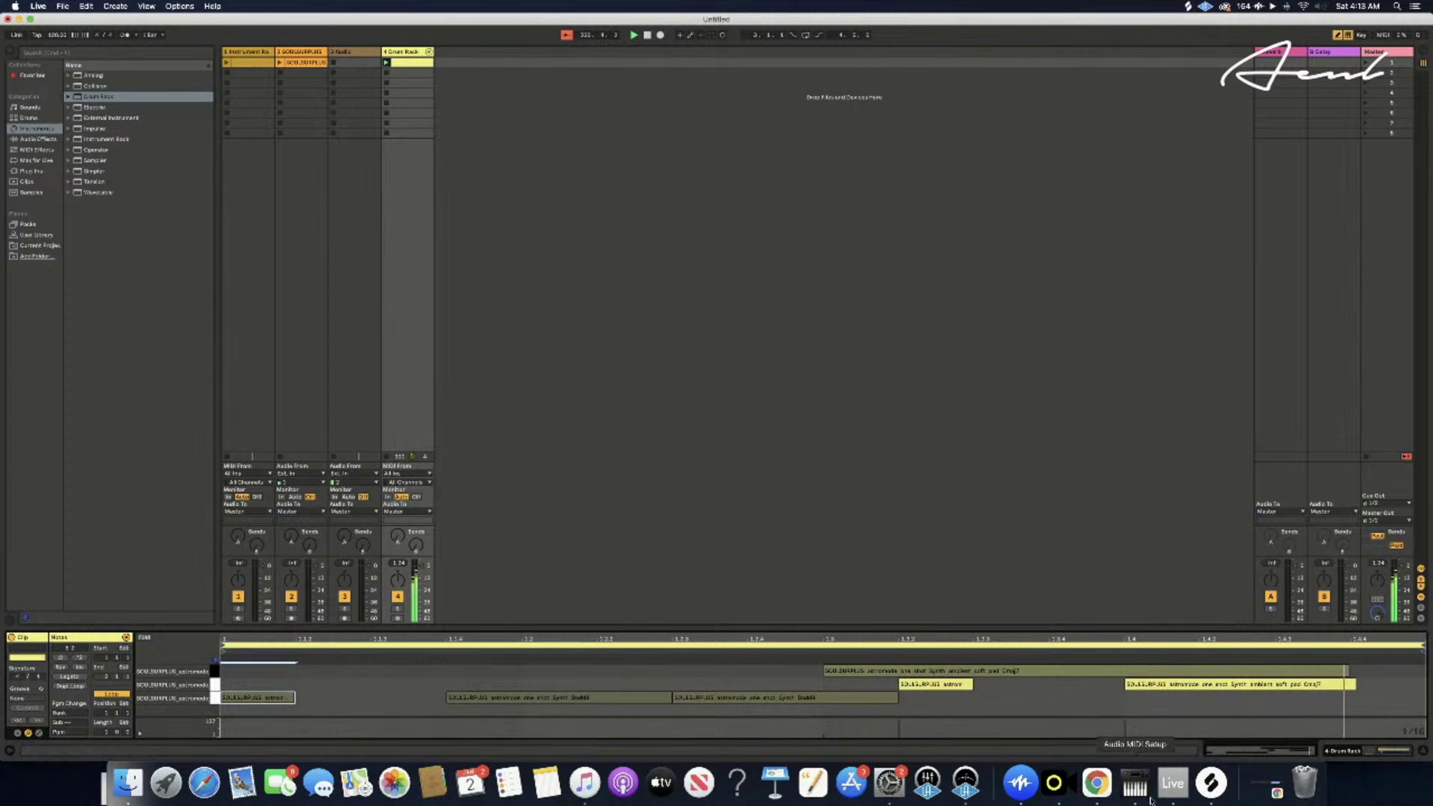
- Preview SOULSURPLUS_astromode_one_shot_Synth_bell_C5.wav in Splice, load it onto the fourth Drum Rack pad in the lowest row, and reopen the clip
left_click(1210, 782)
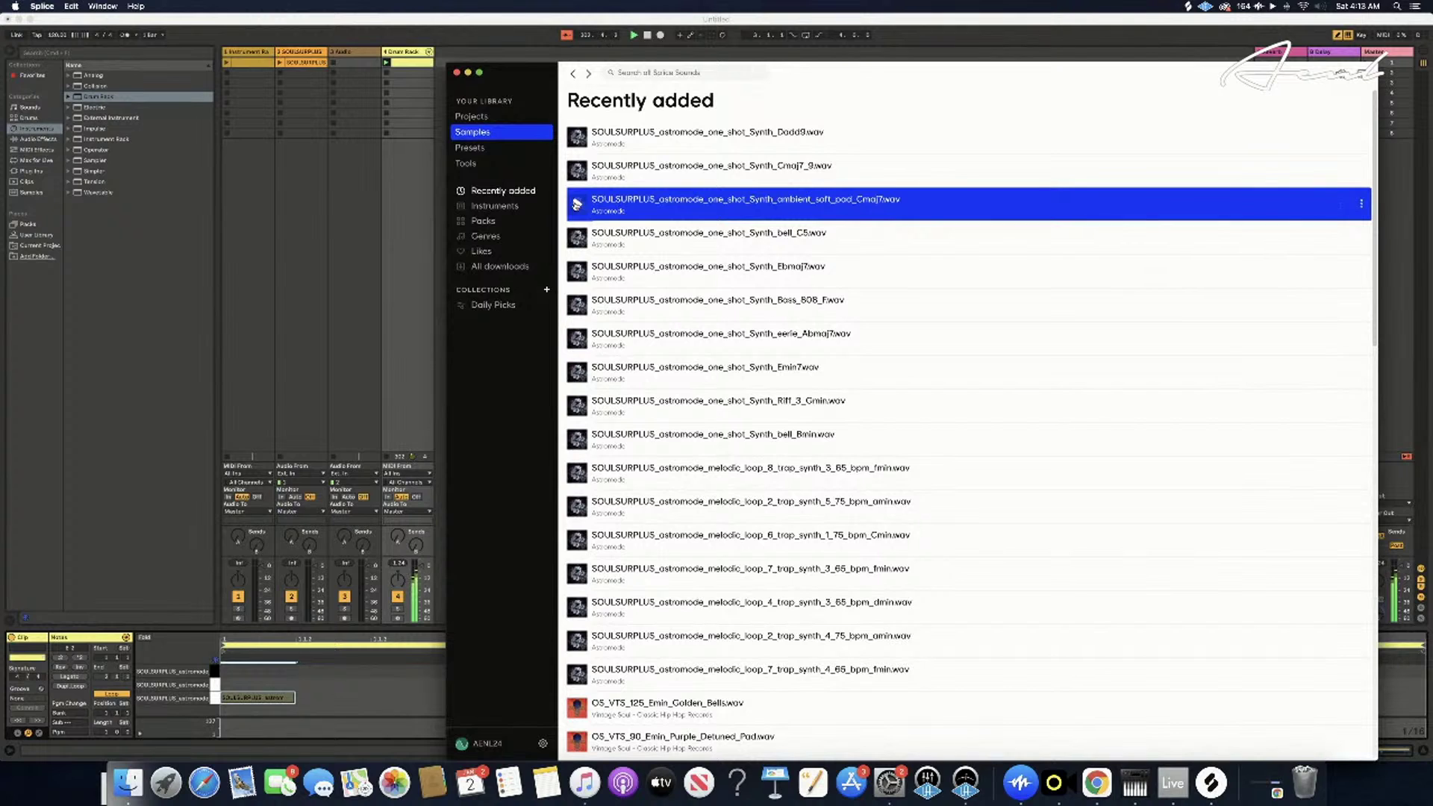
left_click(578, 239)
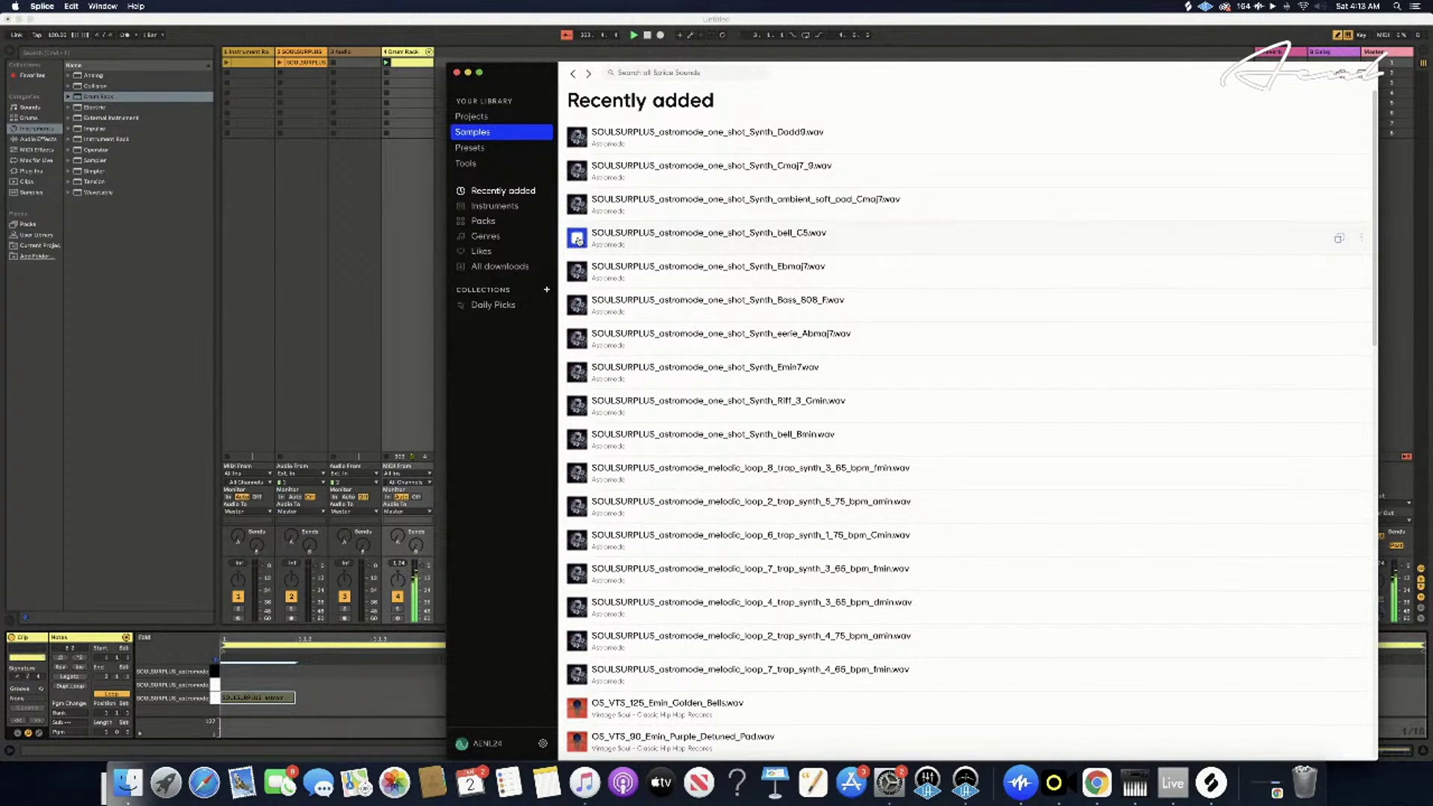
left_click(403, 54)
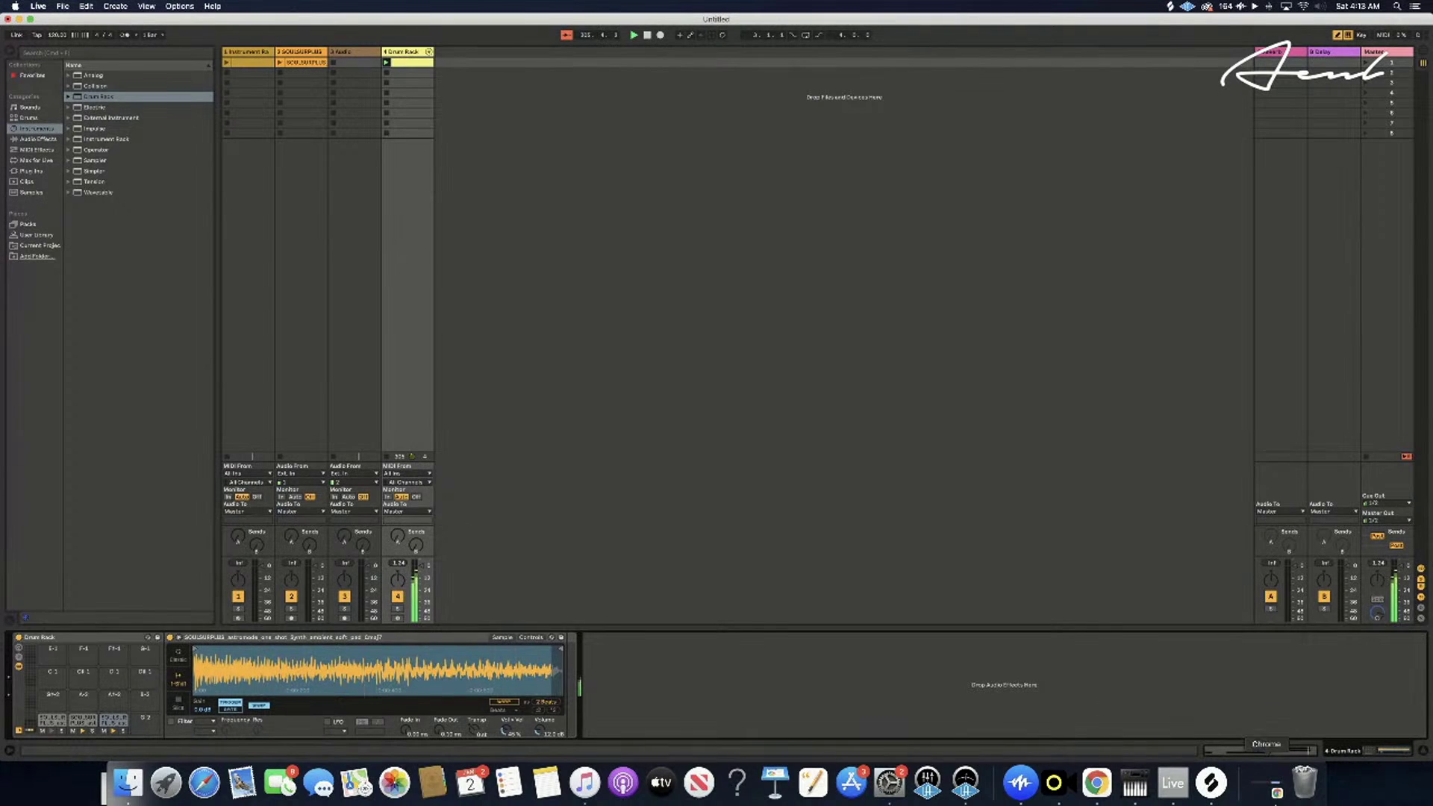
left_click(1210, 782)
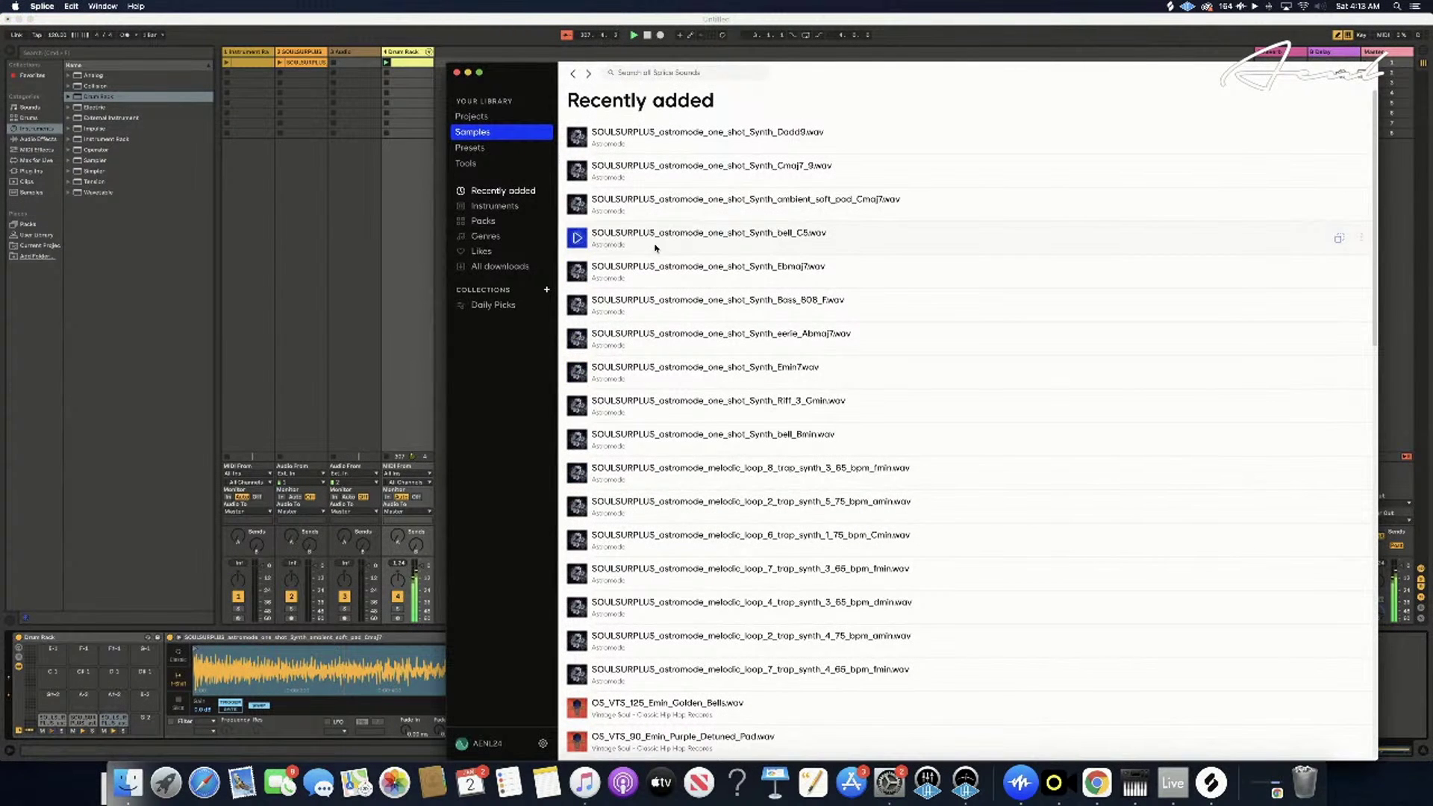
left_click_drag(655, 247, 138, 722)
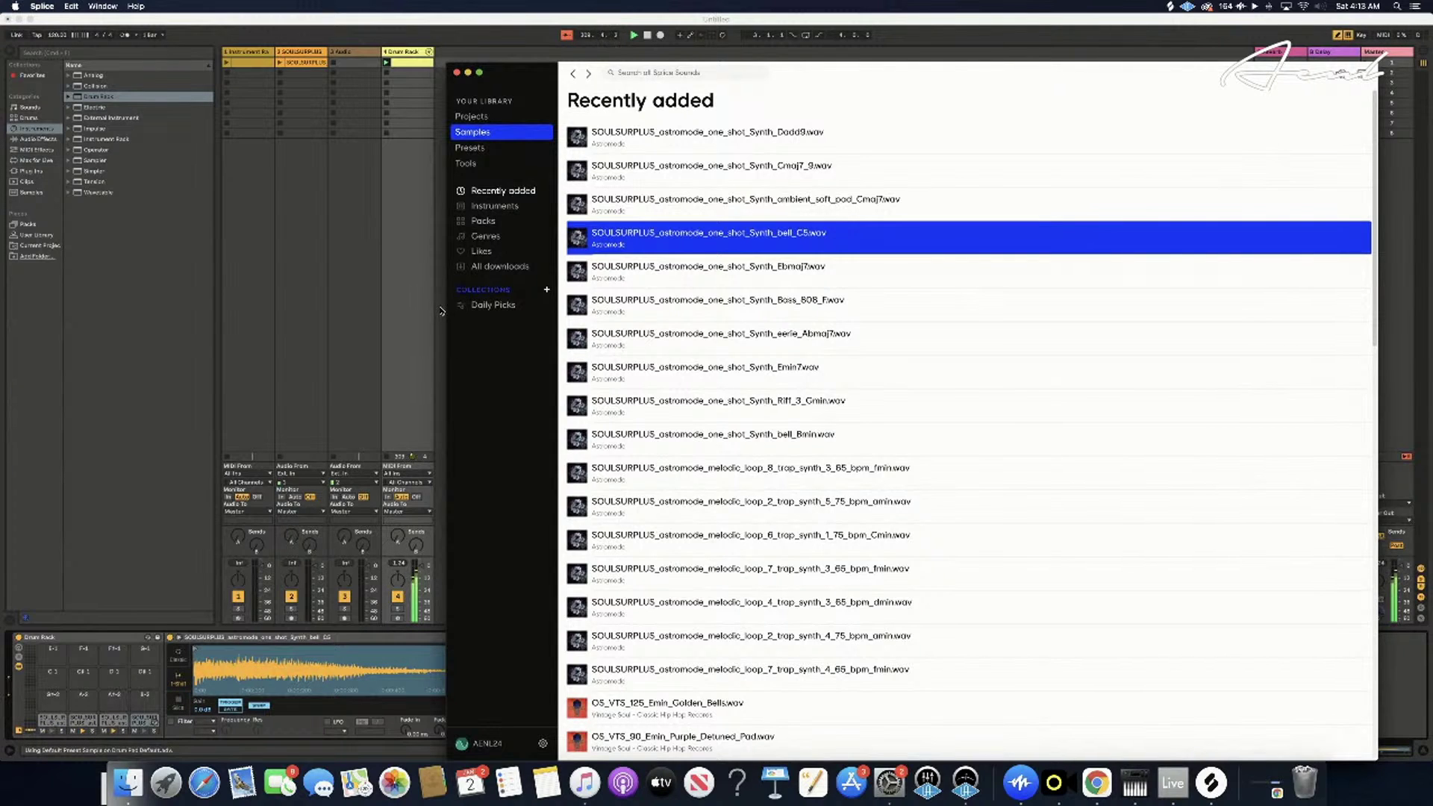
left_click(442, 313)
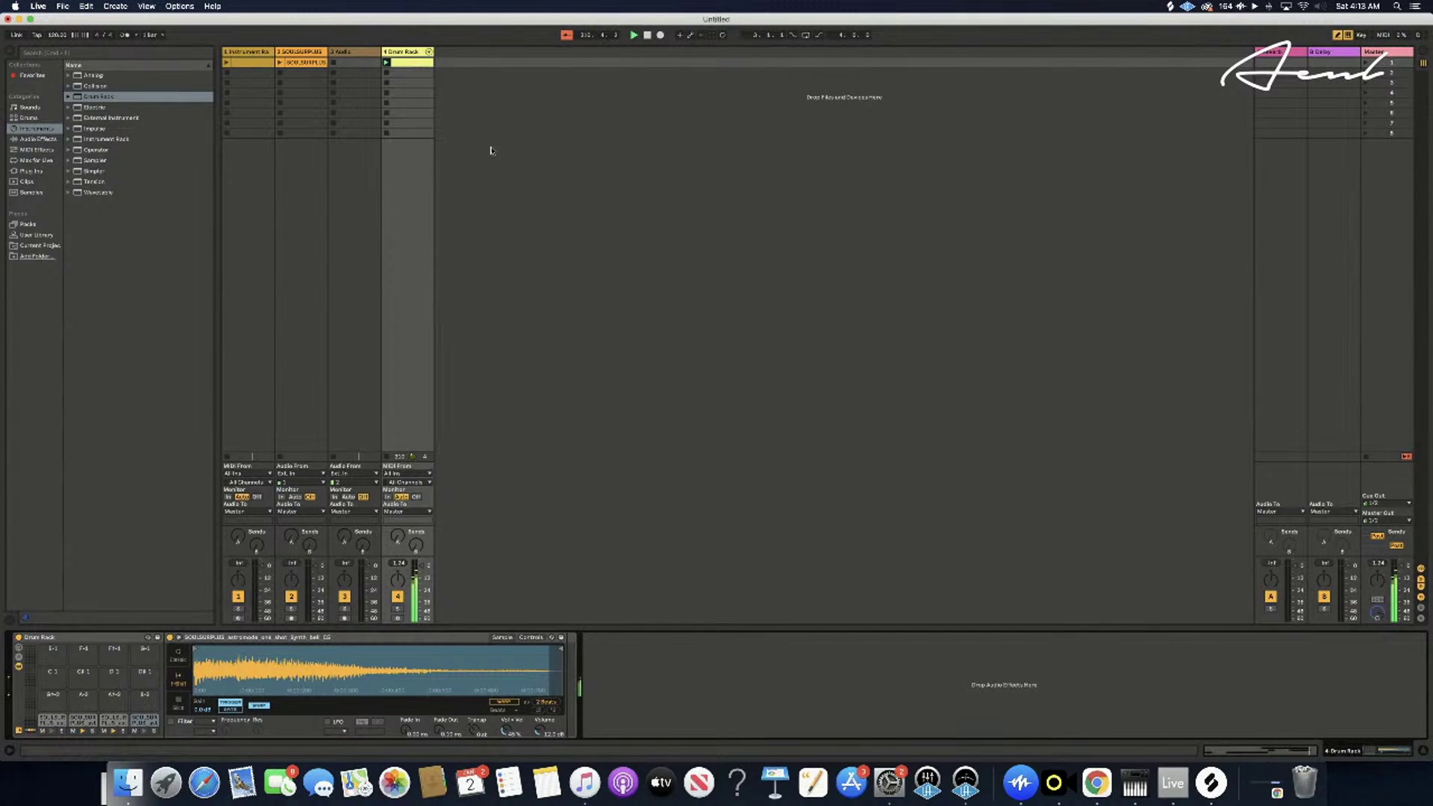
left_click(411, 62)
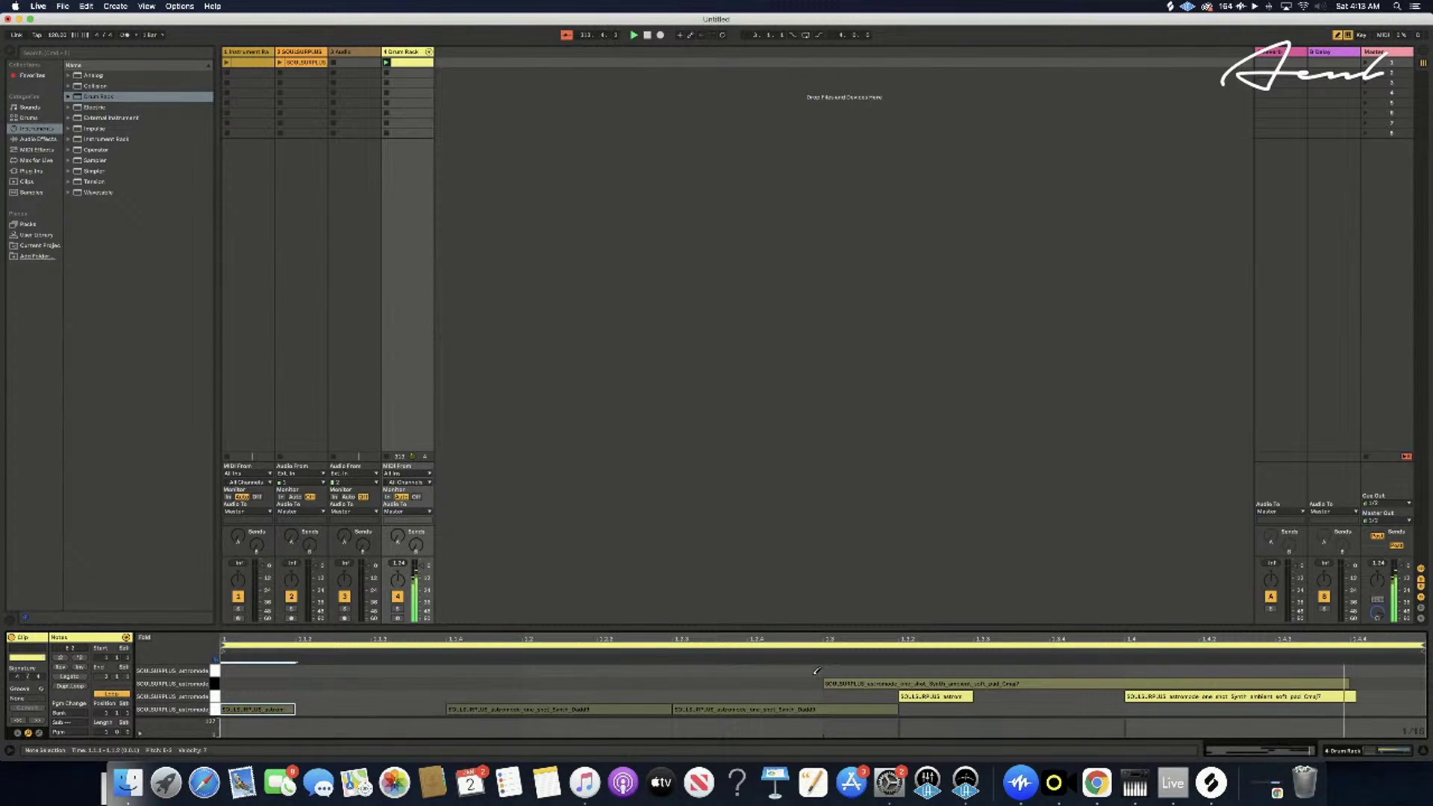
- Try a bell note at 1.1.3 in the clip and delete it
left_click(423, 670)
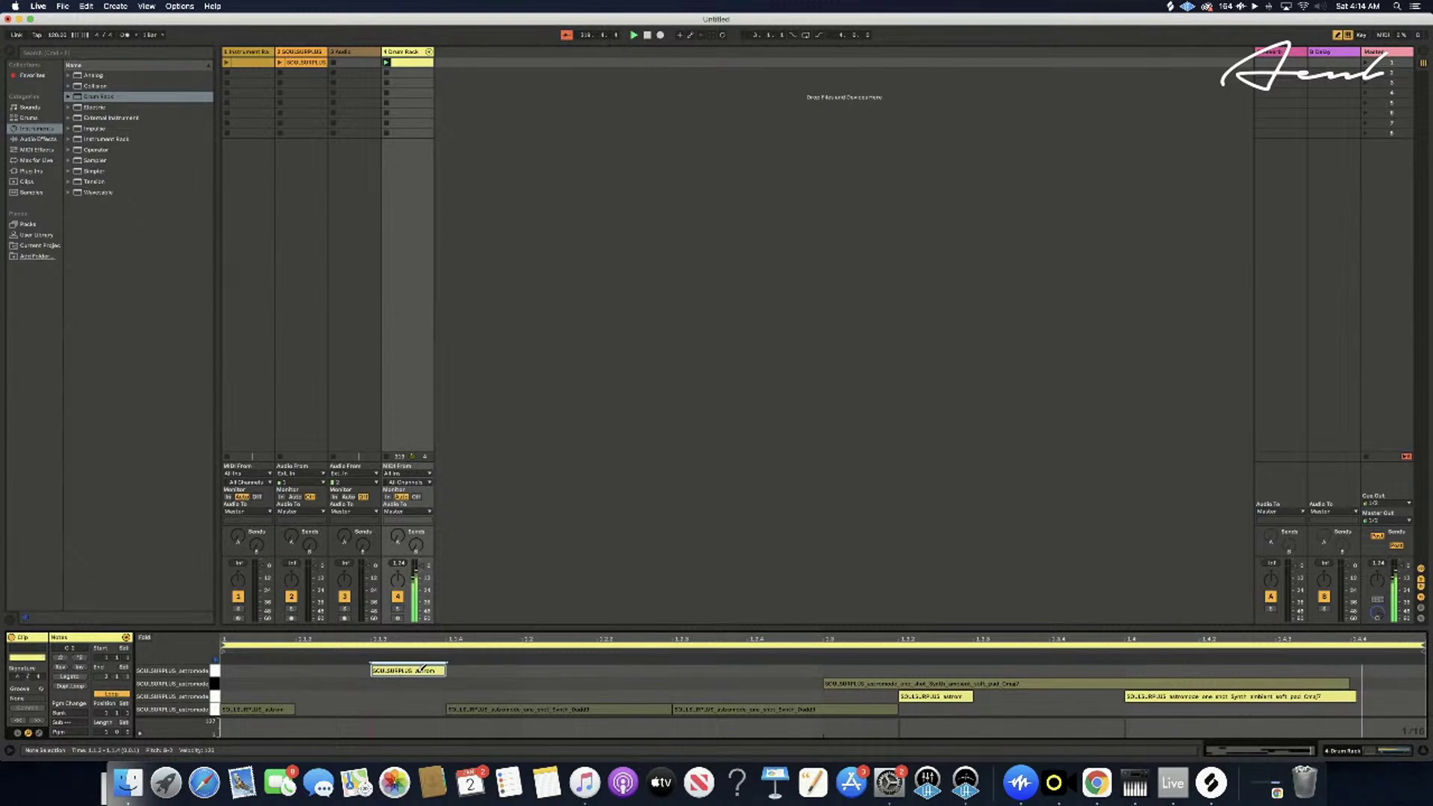
right_click(417, 672)
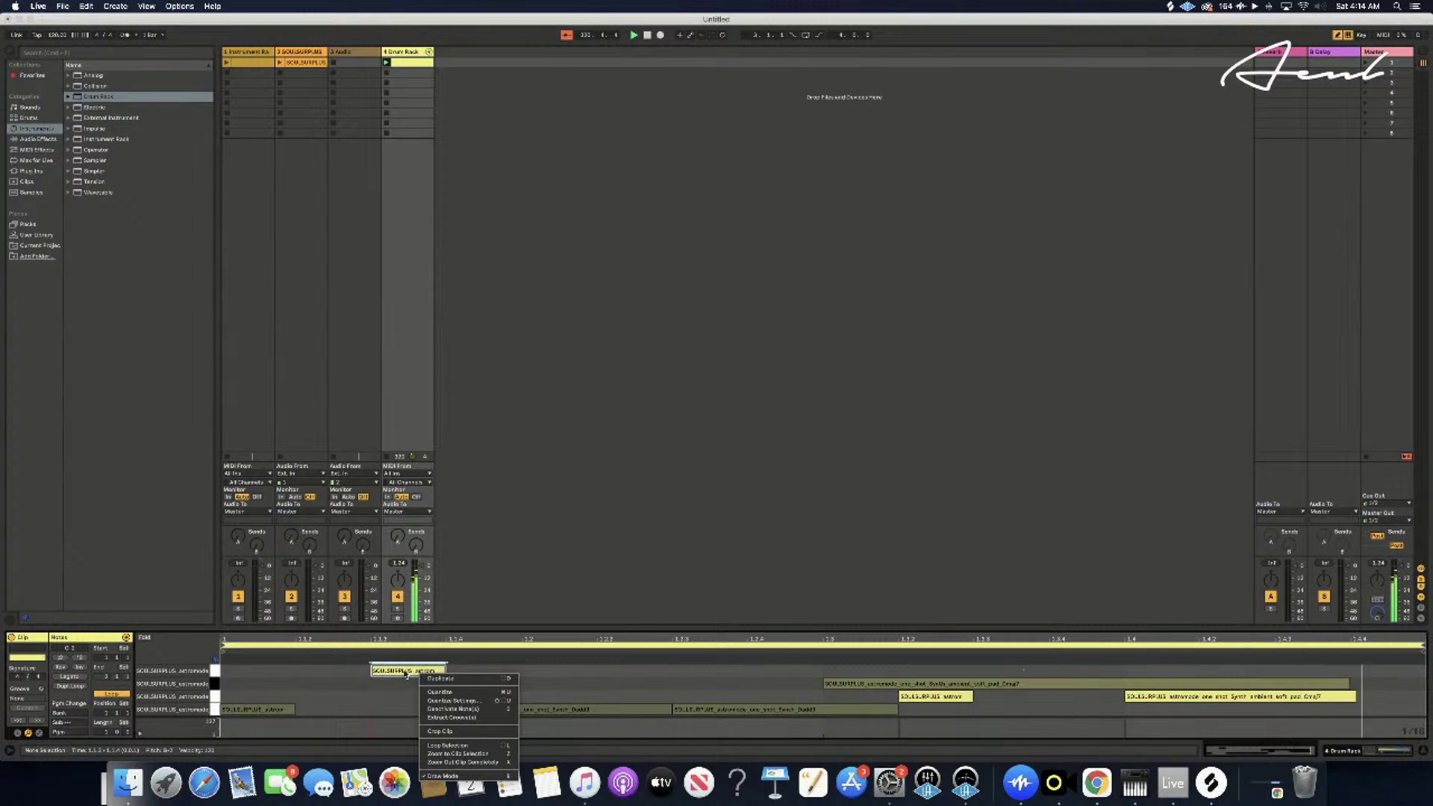
left_click(406, 673)
key("Delete")
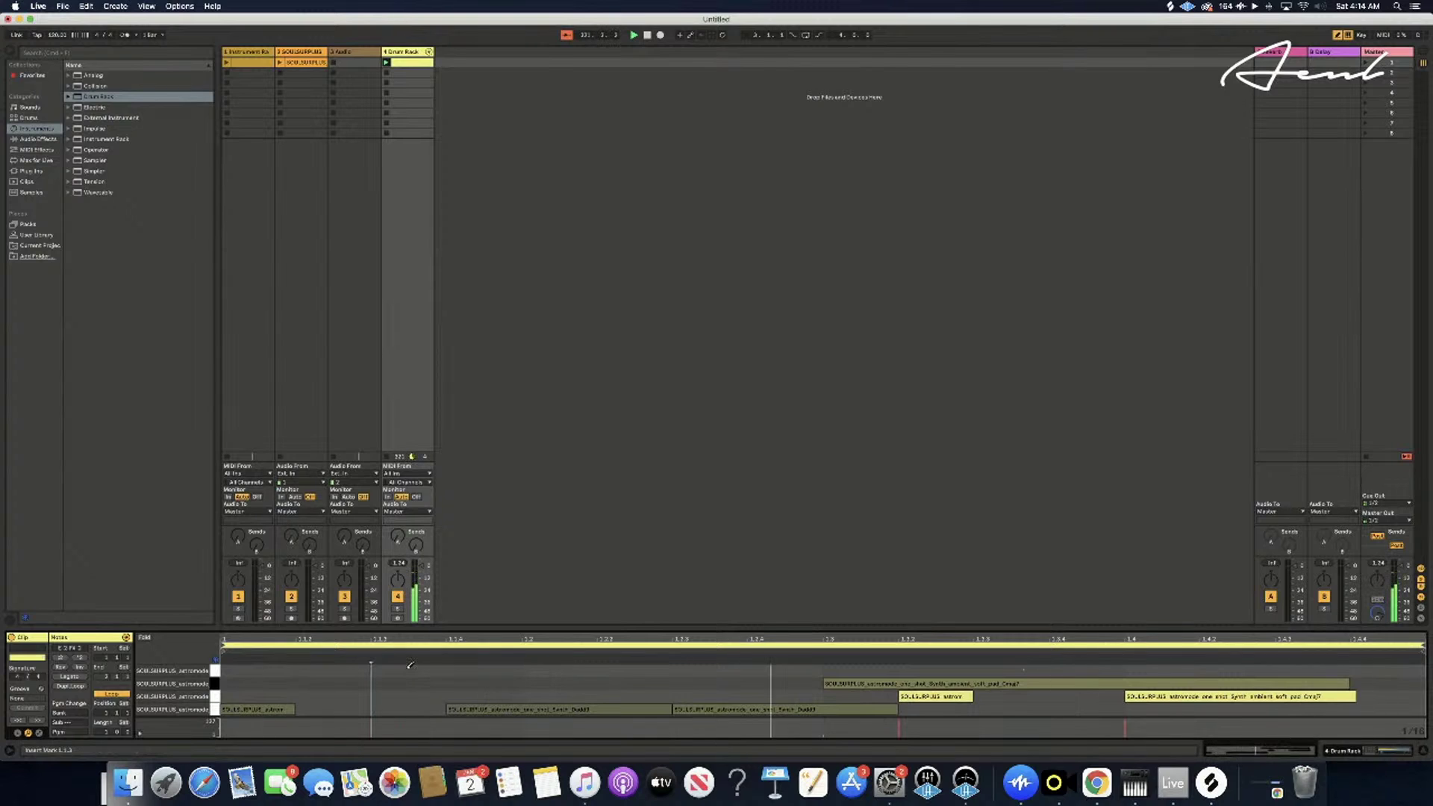
- Duplicate the clip's one-bar loop into a second bar, and place a bell note at 2.1.3
left_click(345, 647)
key("super+d")
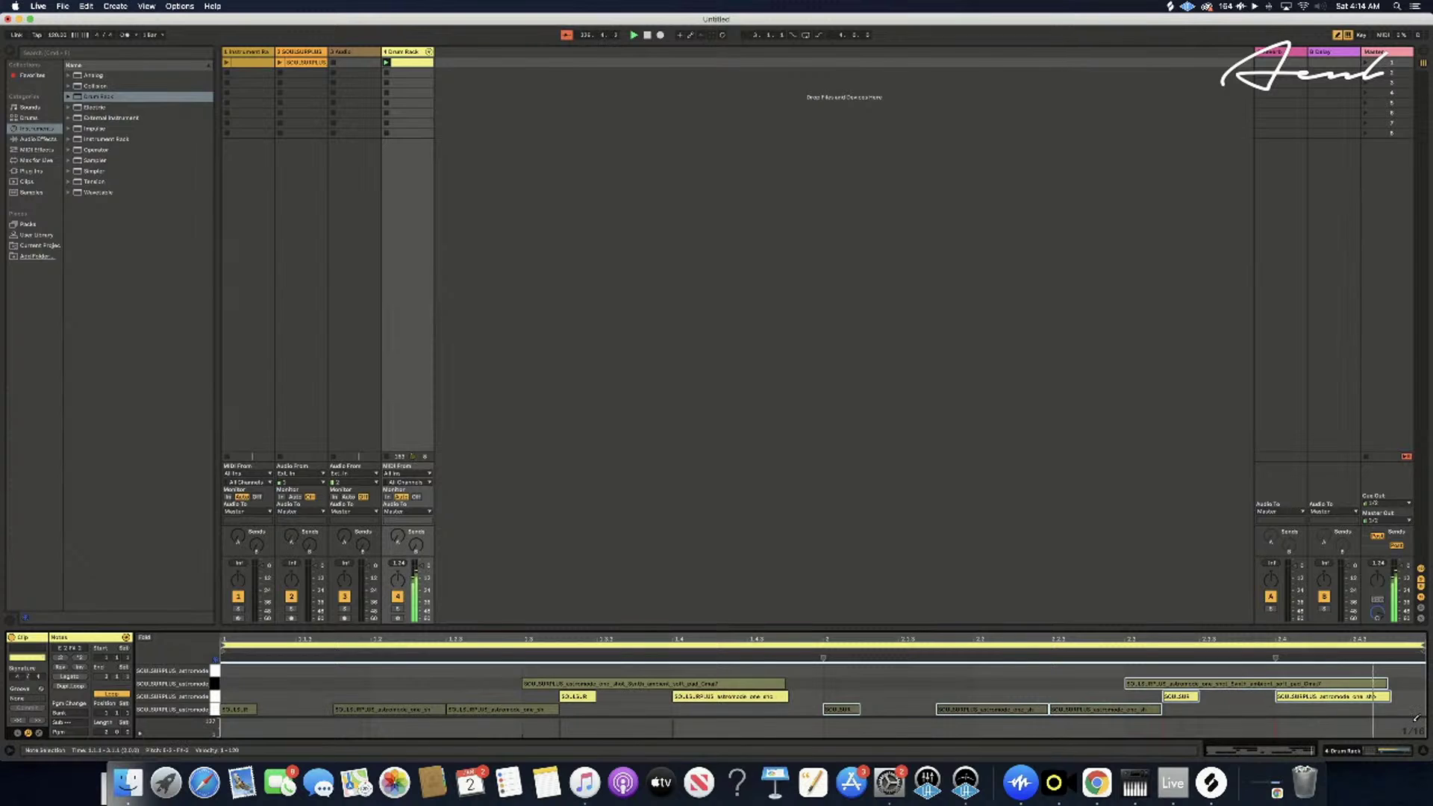
left_click(927, 665)
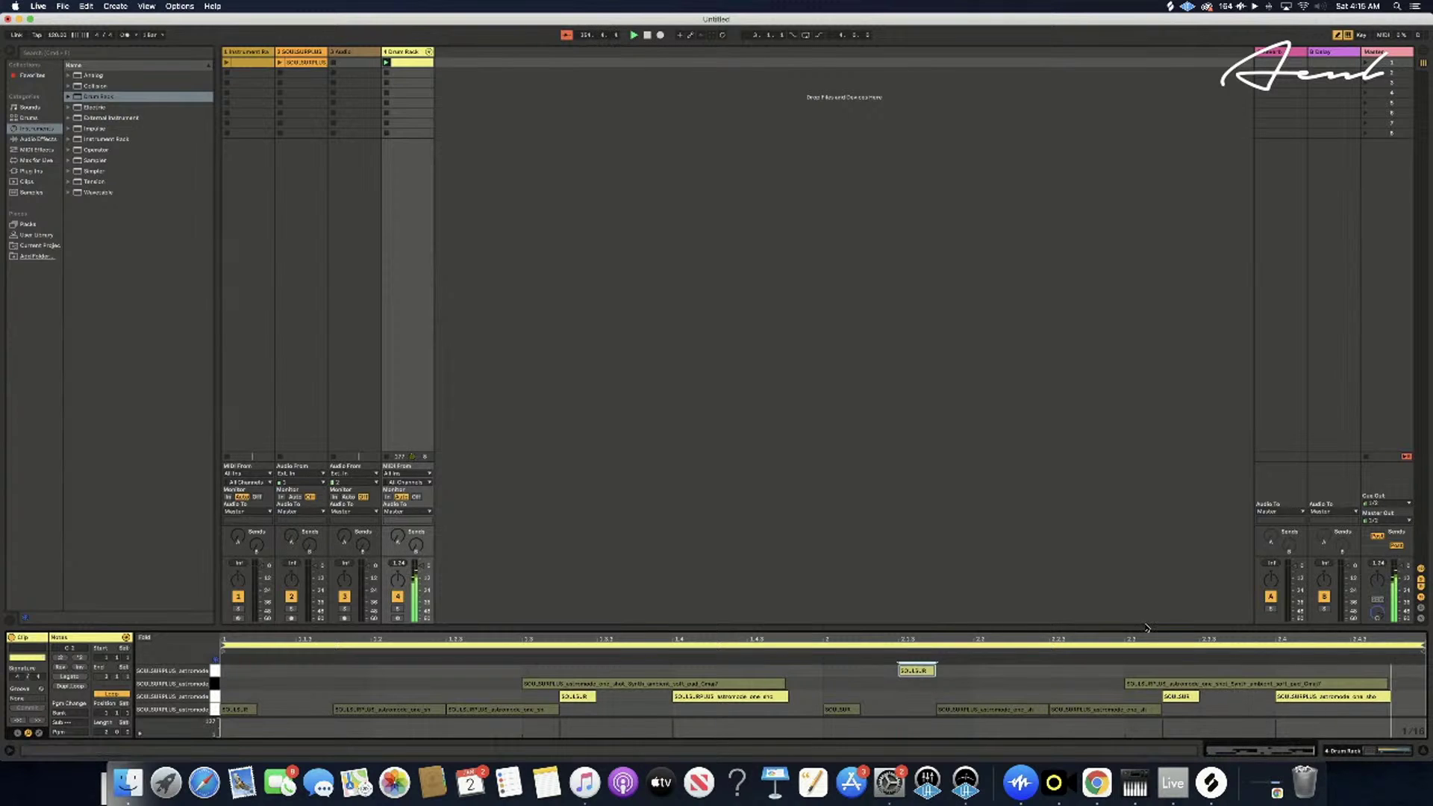
left_click(715, 399)
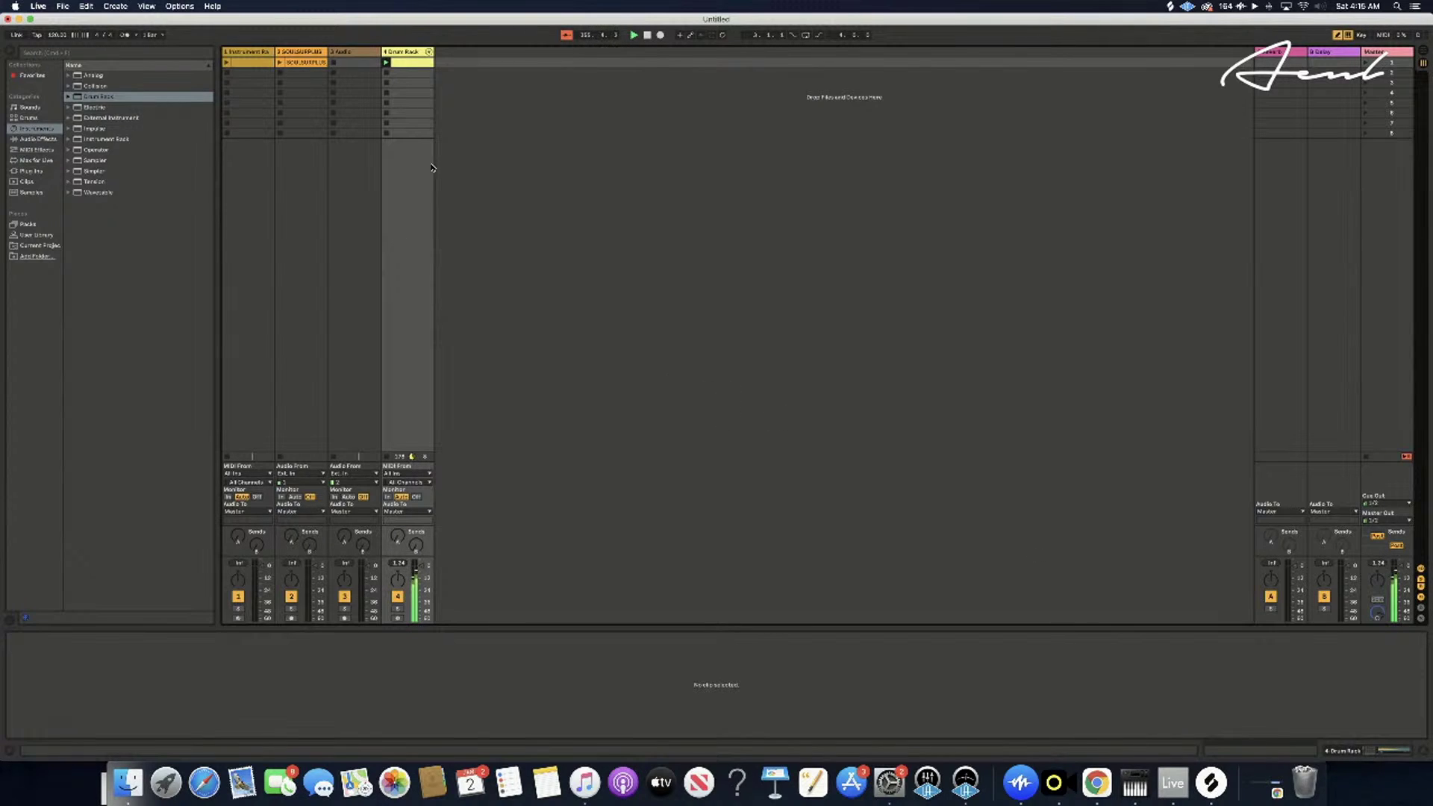
left_click(403, 64)
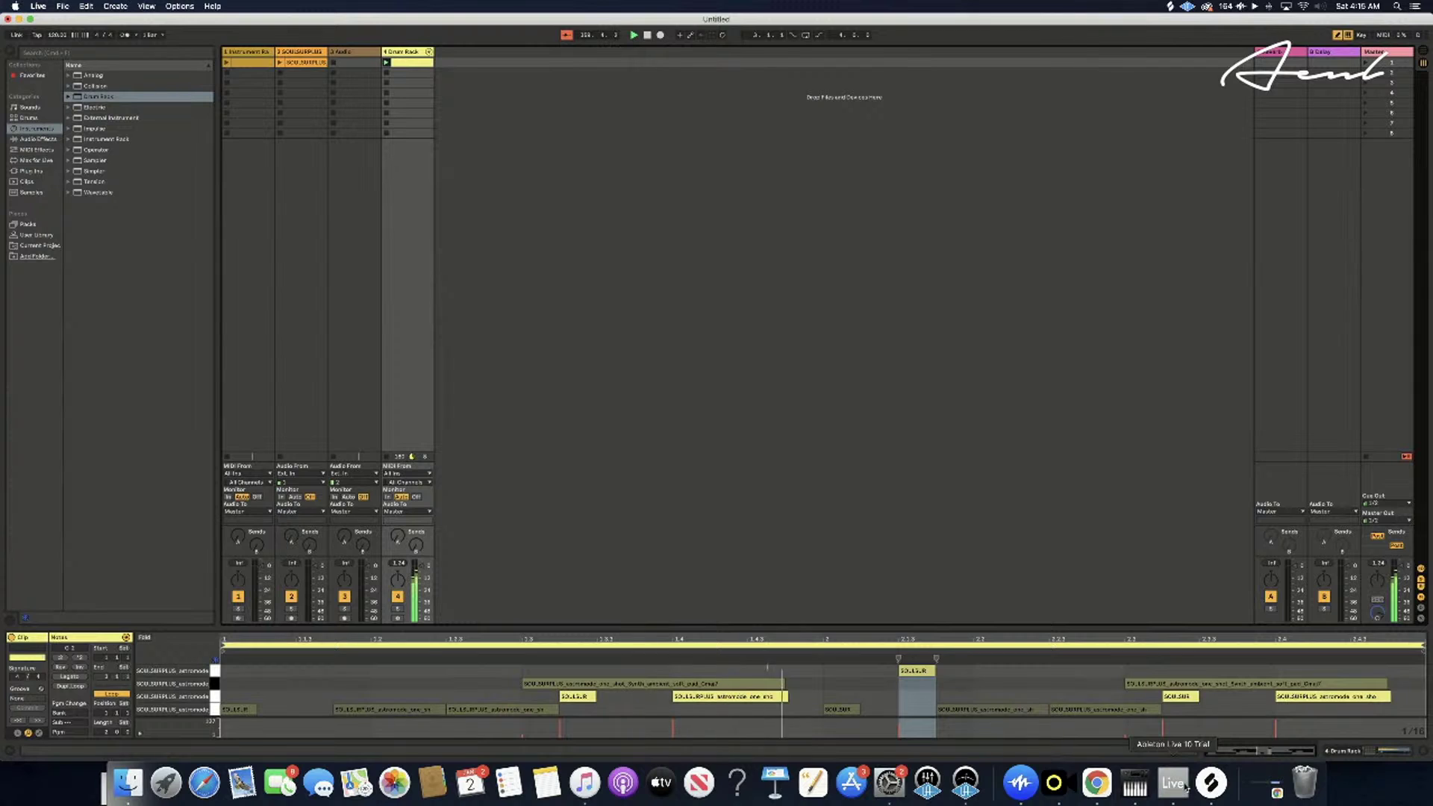
- Preview the Ebmaj7, Bass_808_F and eerie_Abmaj7 one-shots in Splice, and return to the Drum Rack's pads in Live
left_click(1210, 782)
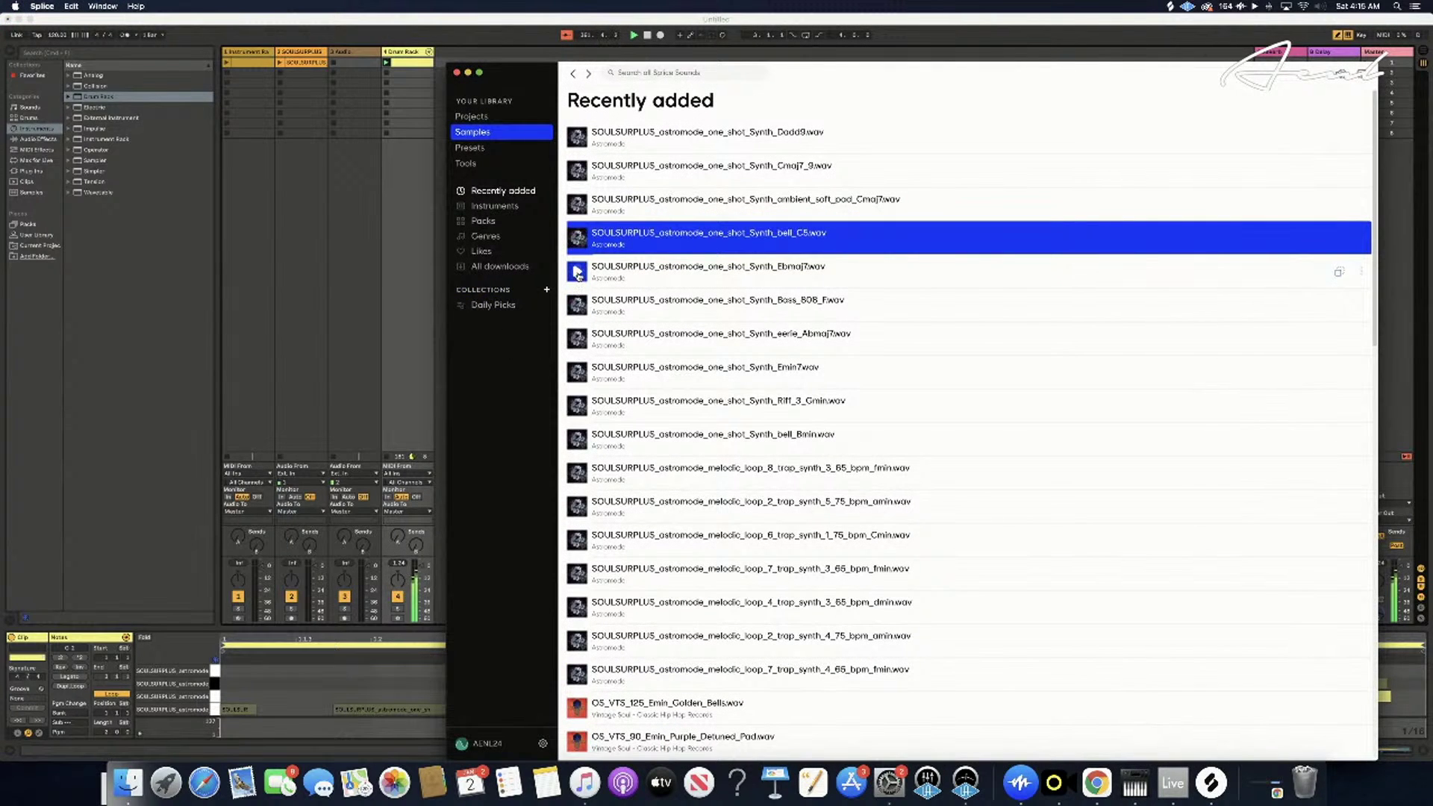
left_click(577, 273)
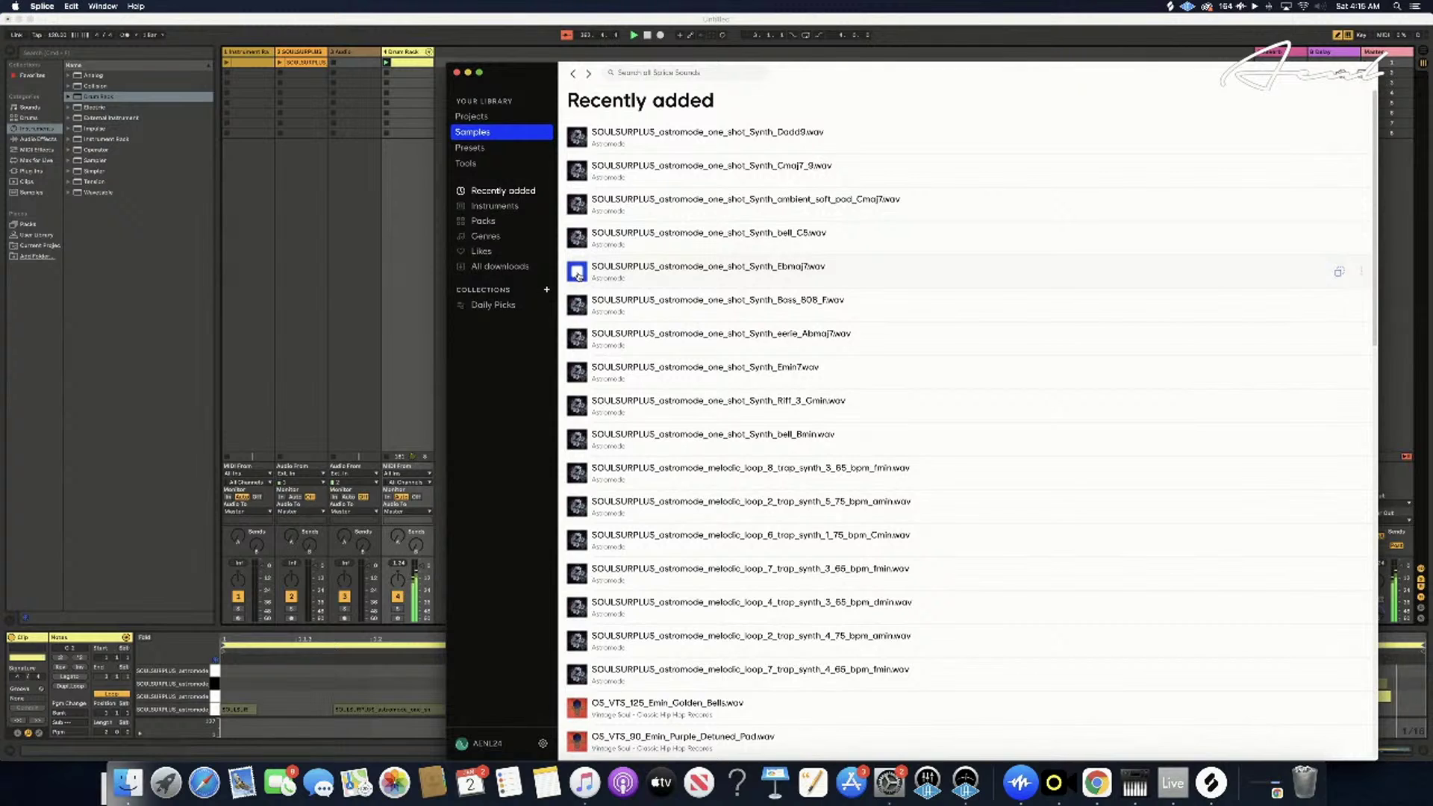
left_click(579, 309)
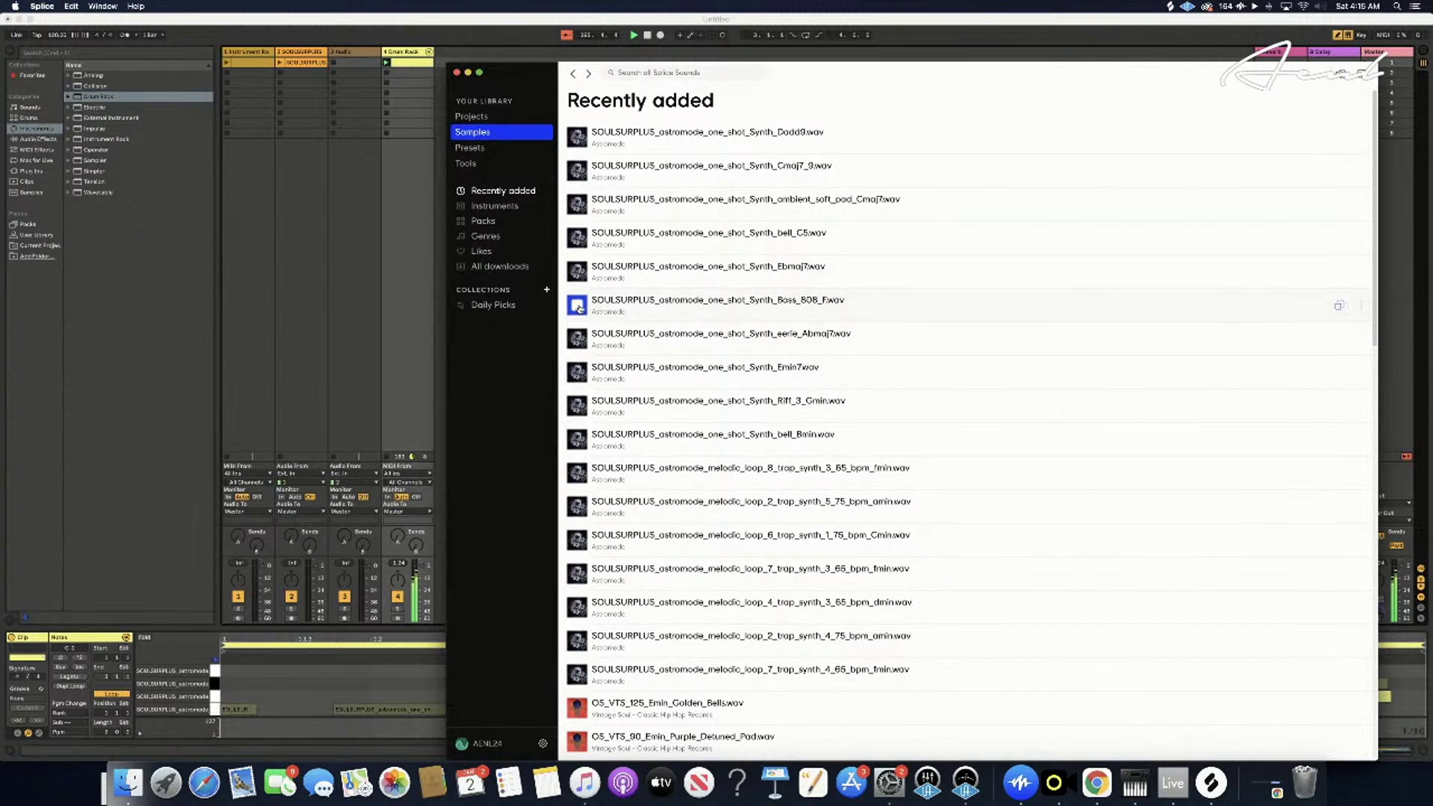
left_click(577, 341)
left_click(576, 341)
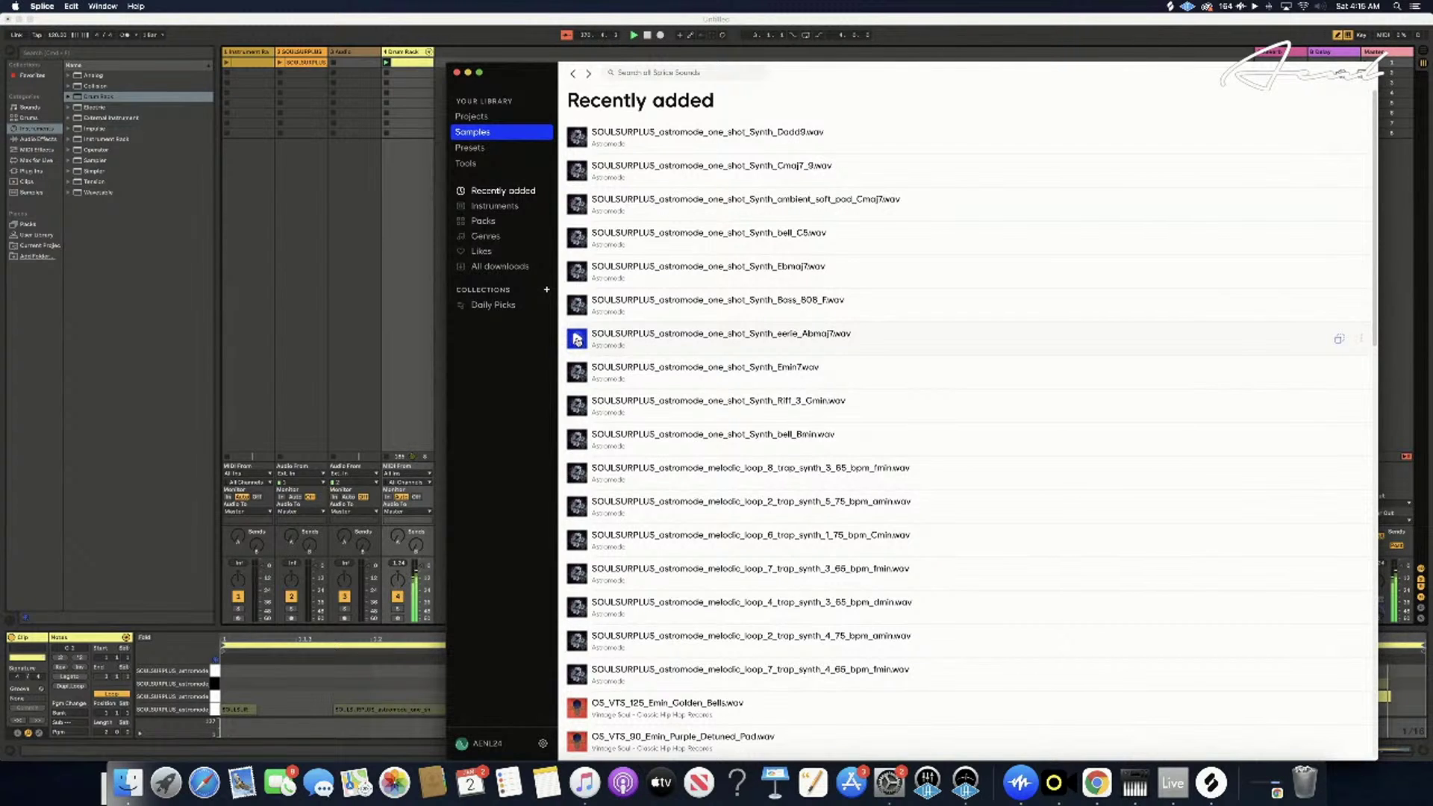
left_click(577, 341)
left_click(577, 341)
left_click(577, 341)
left_click(577, 341)
left_click(576, 341)
left_click(577, 341)
left_click(398, 51)
left_click(398, 52)
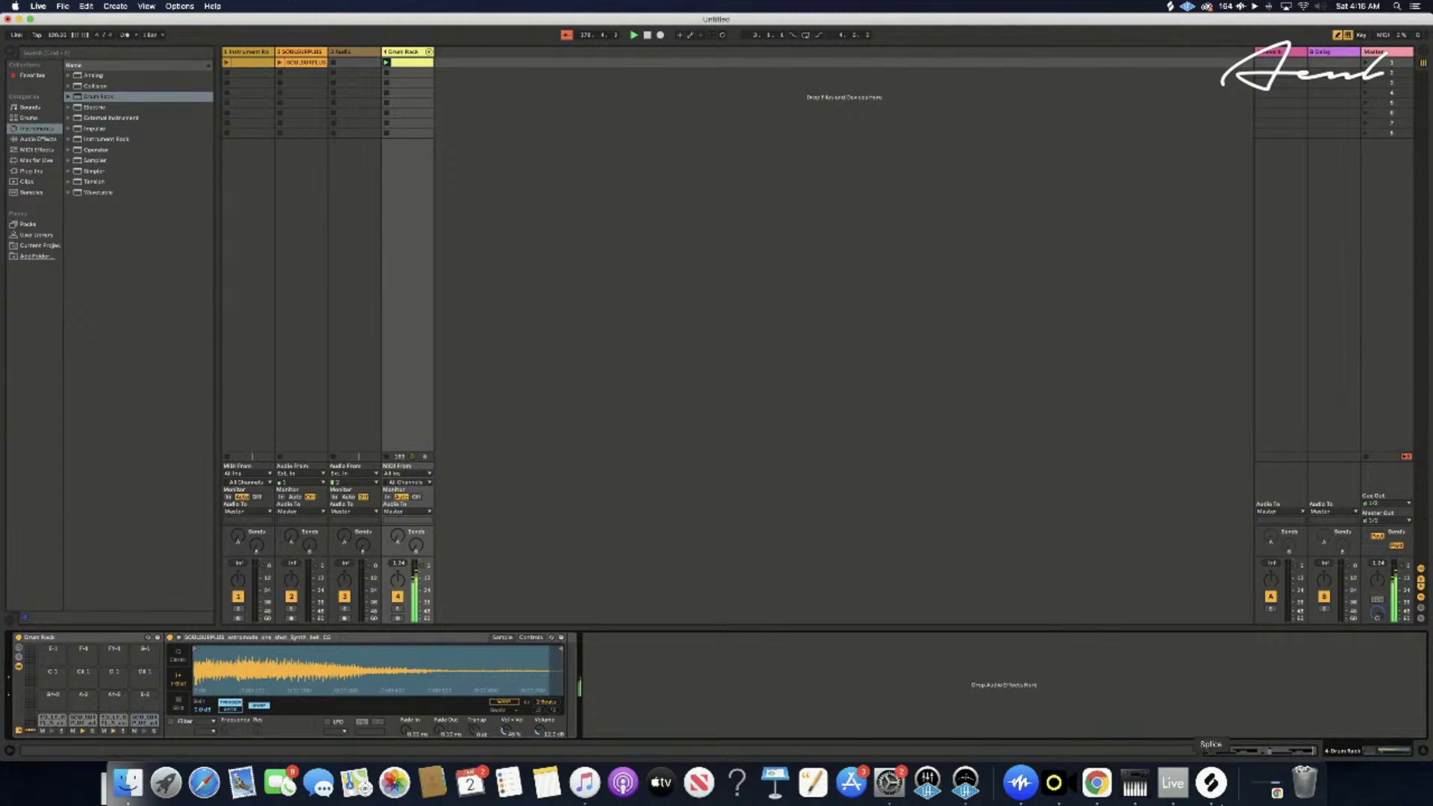
- Switch to Splice, load SOULSURPLUS_astromode_one_shot_Synth_eerie_Abmaj7.wav onto an empty Drum Rack pad in Live, and return to Live
left_click(1211, 782)
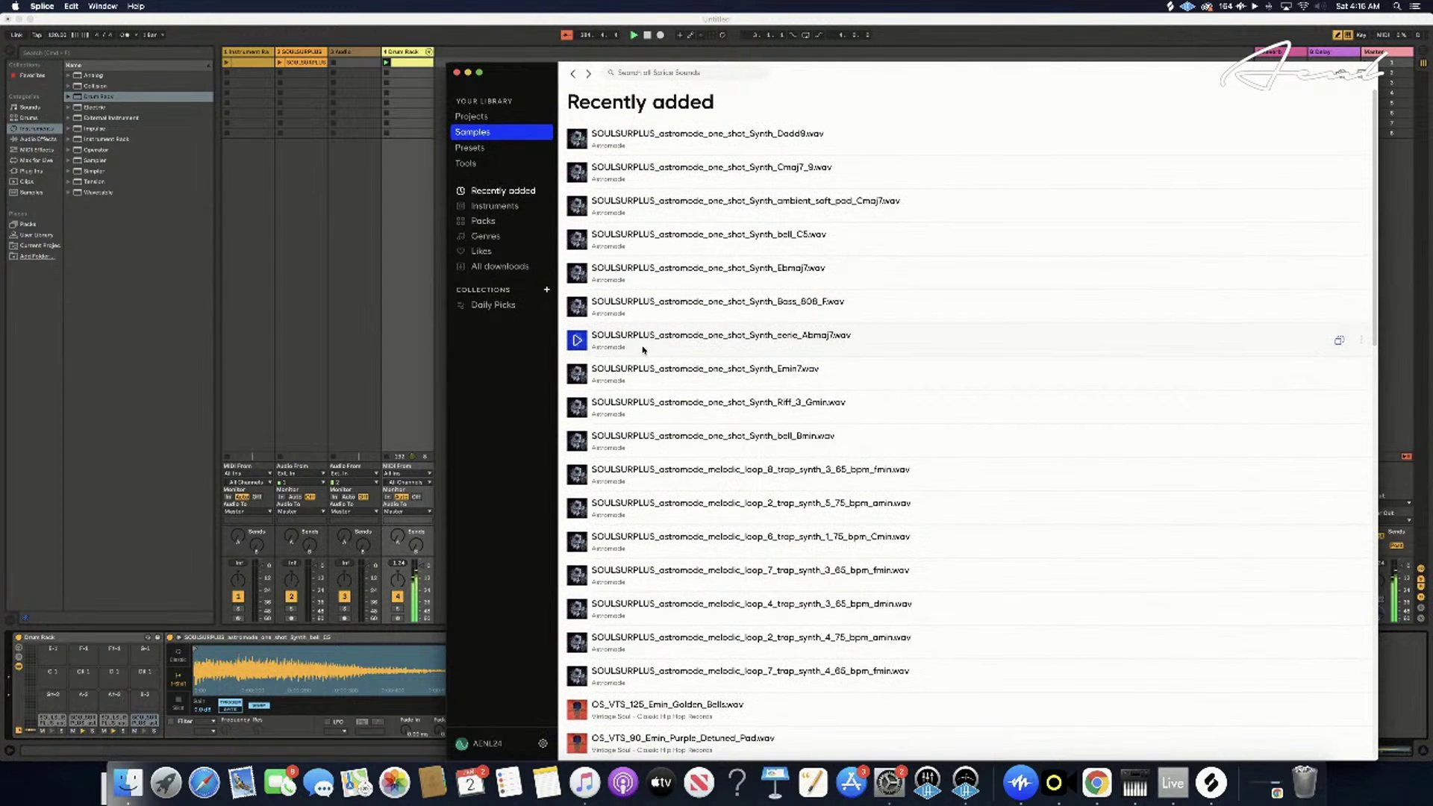
left_click_drag(578, 342, 148, 705)
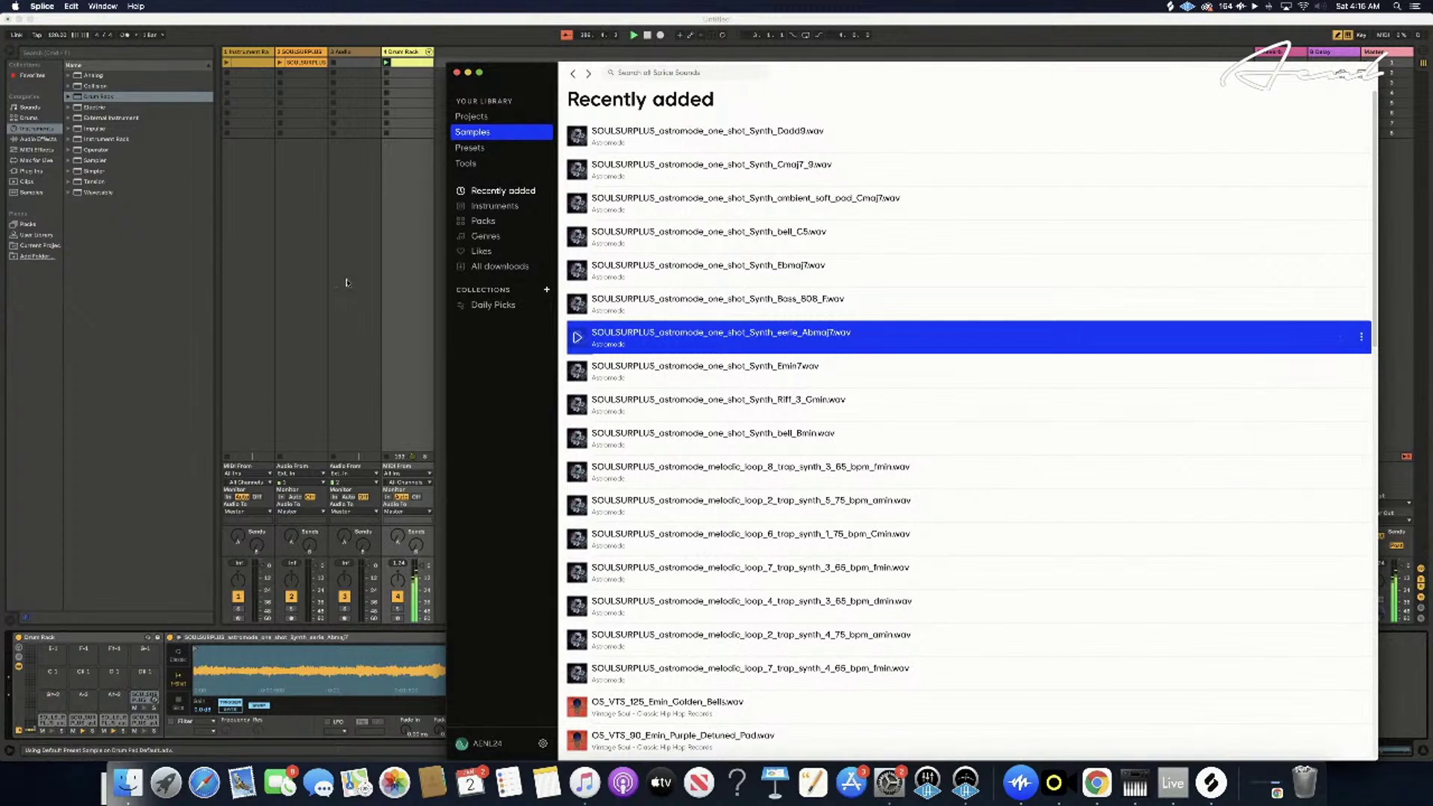
left_click(473, 41)
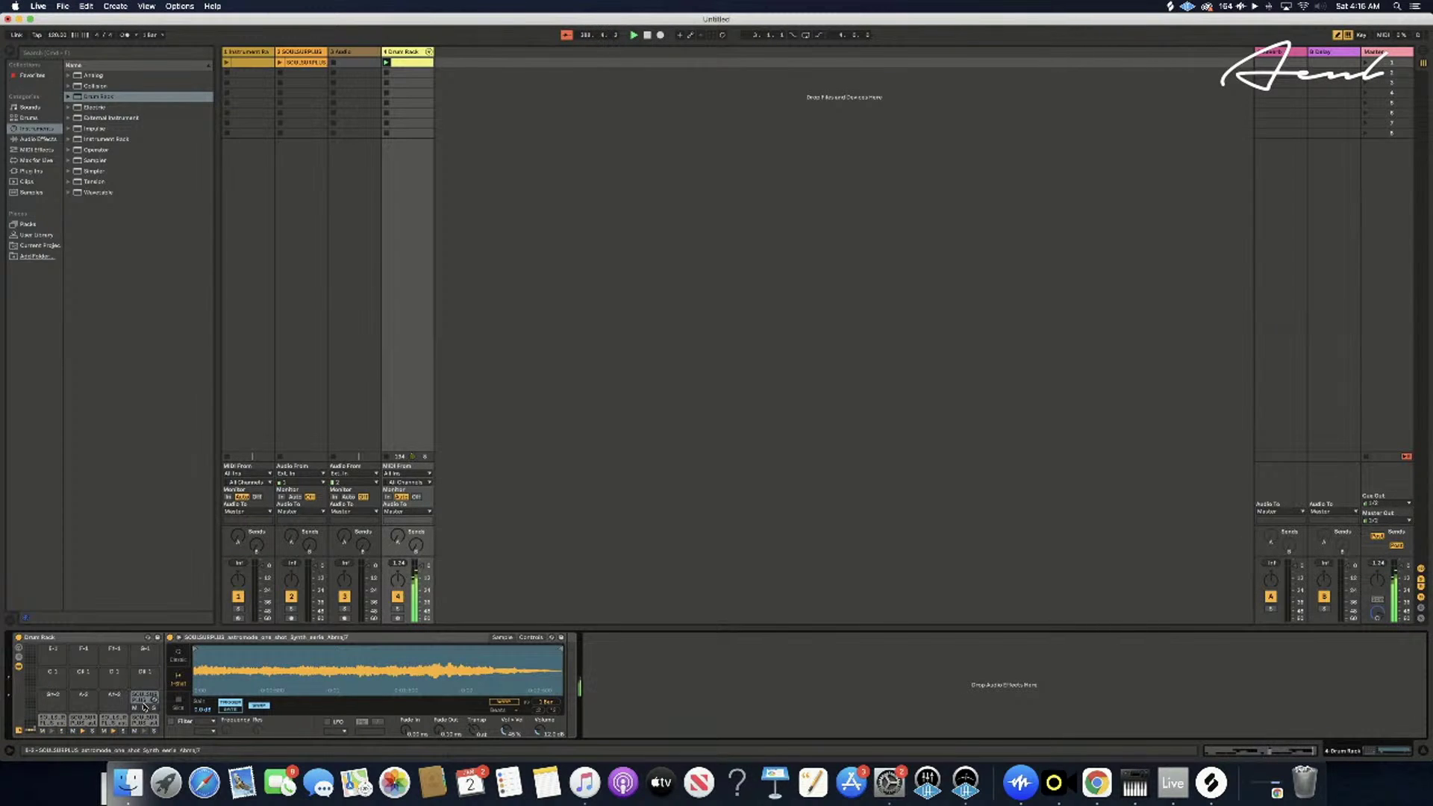
double_click(418, 70)
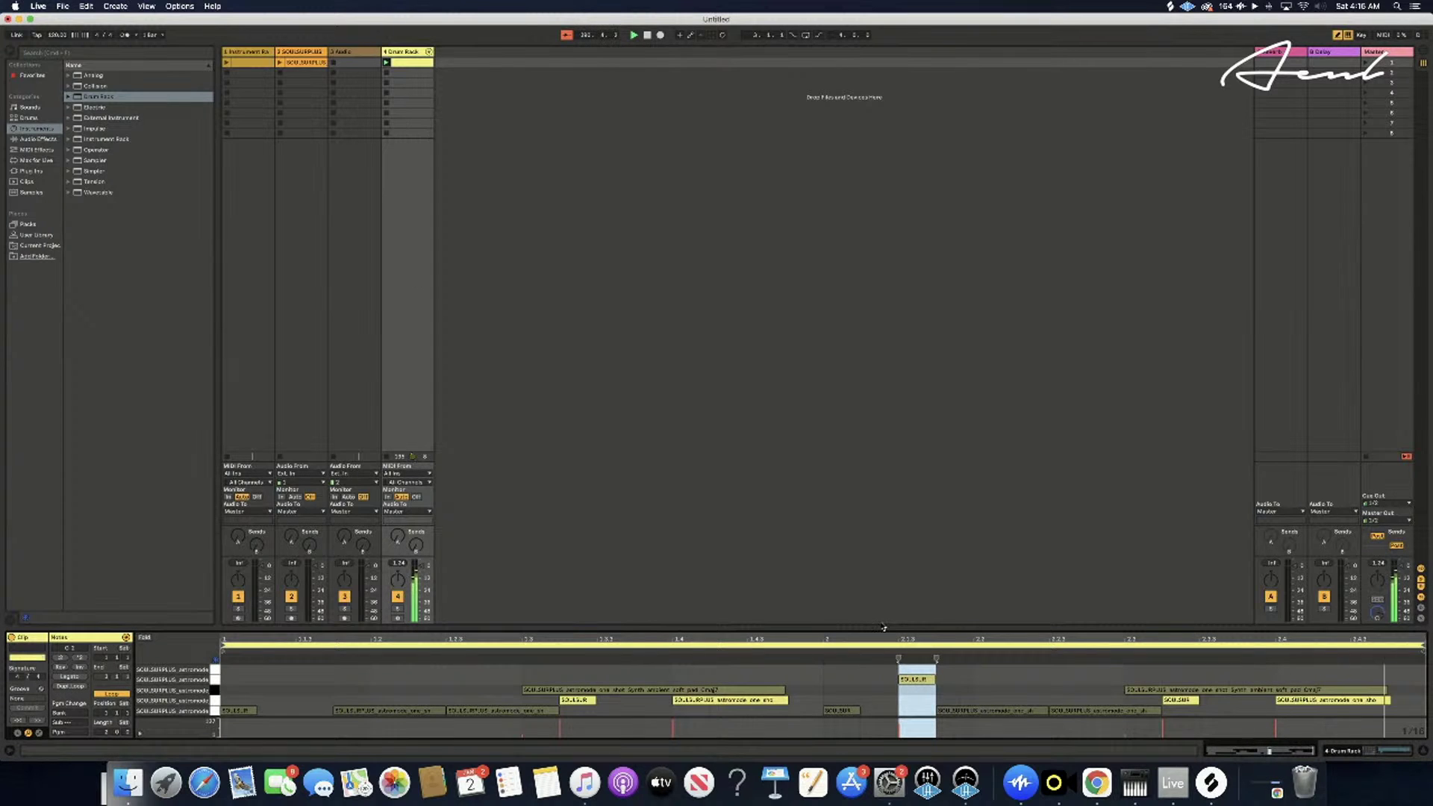
left_click(927, 587)
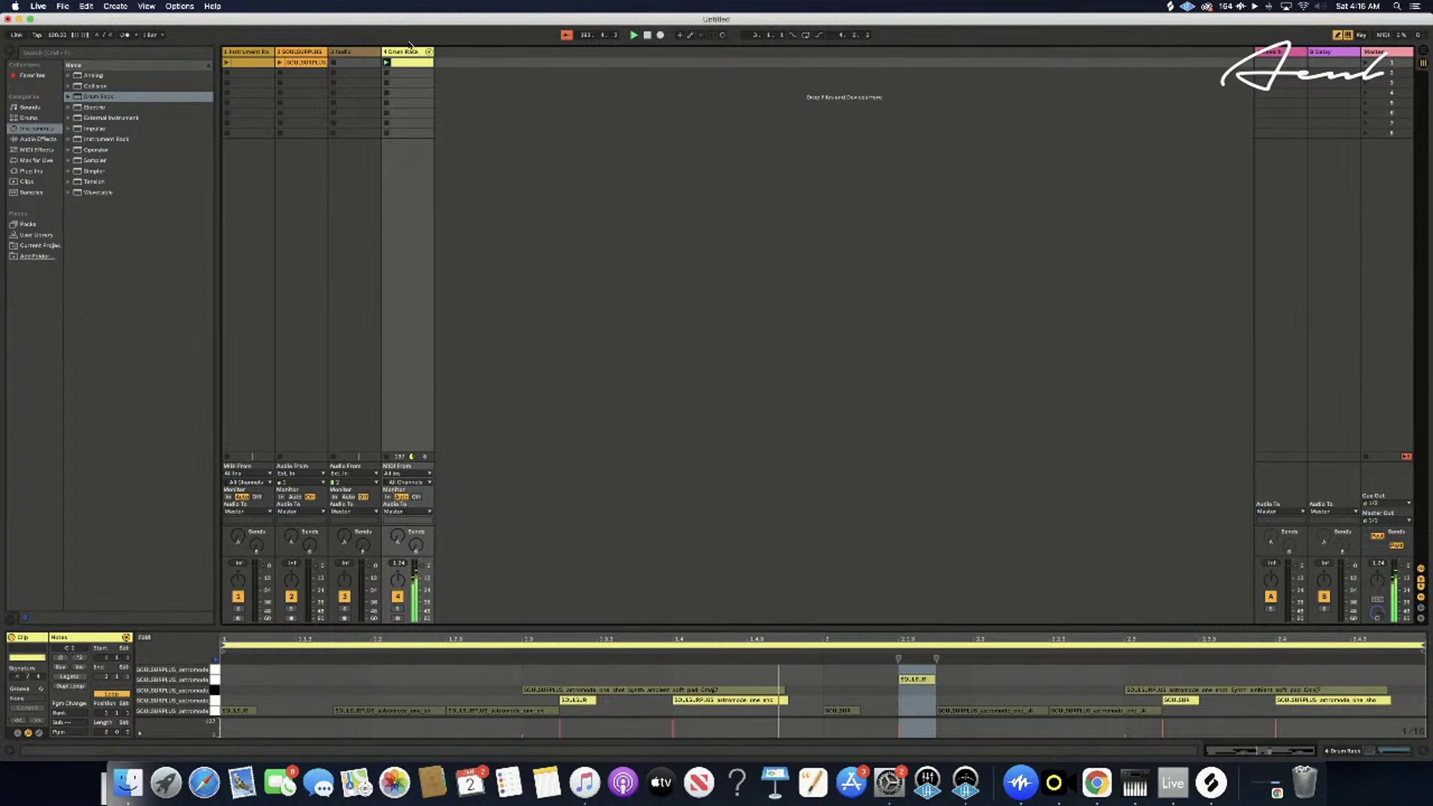
left_click(416, 63)
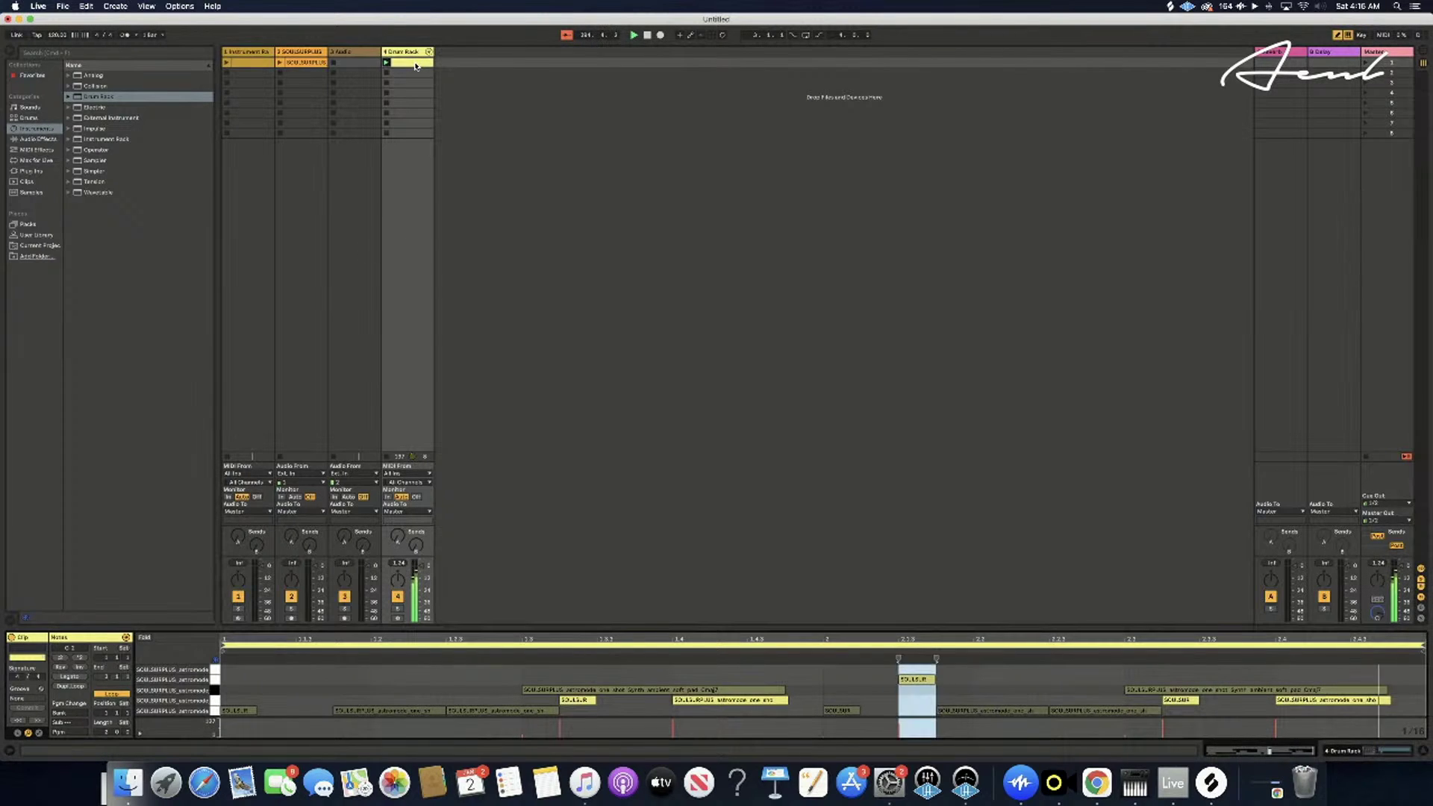
left_click(415, 52)
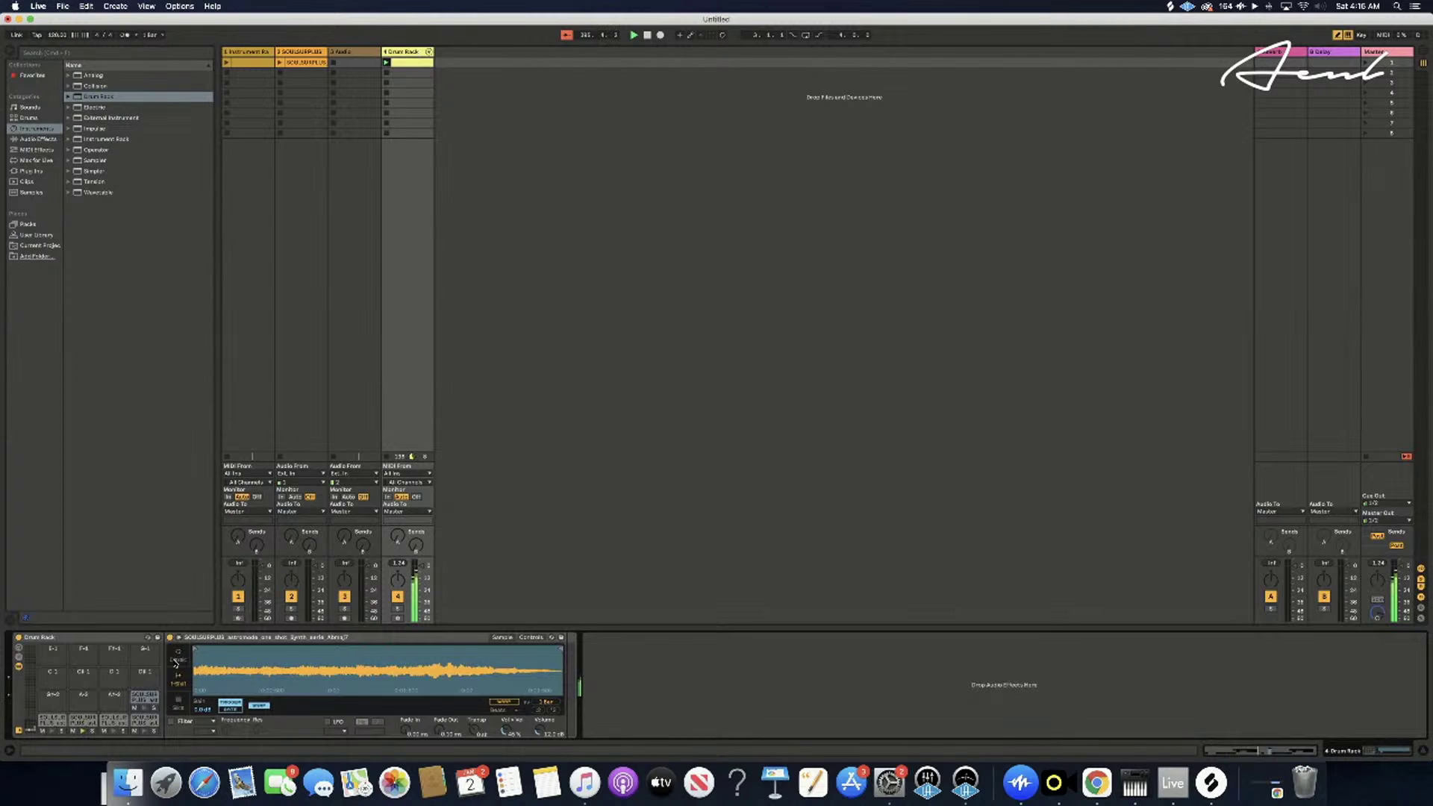
- Trim the eerie Abmaj7 sample's end to an earlier point, give it a long fade-out, and audition its pad
left_click(149, 699)
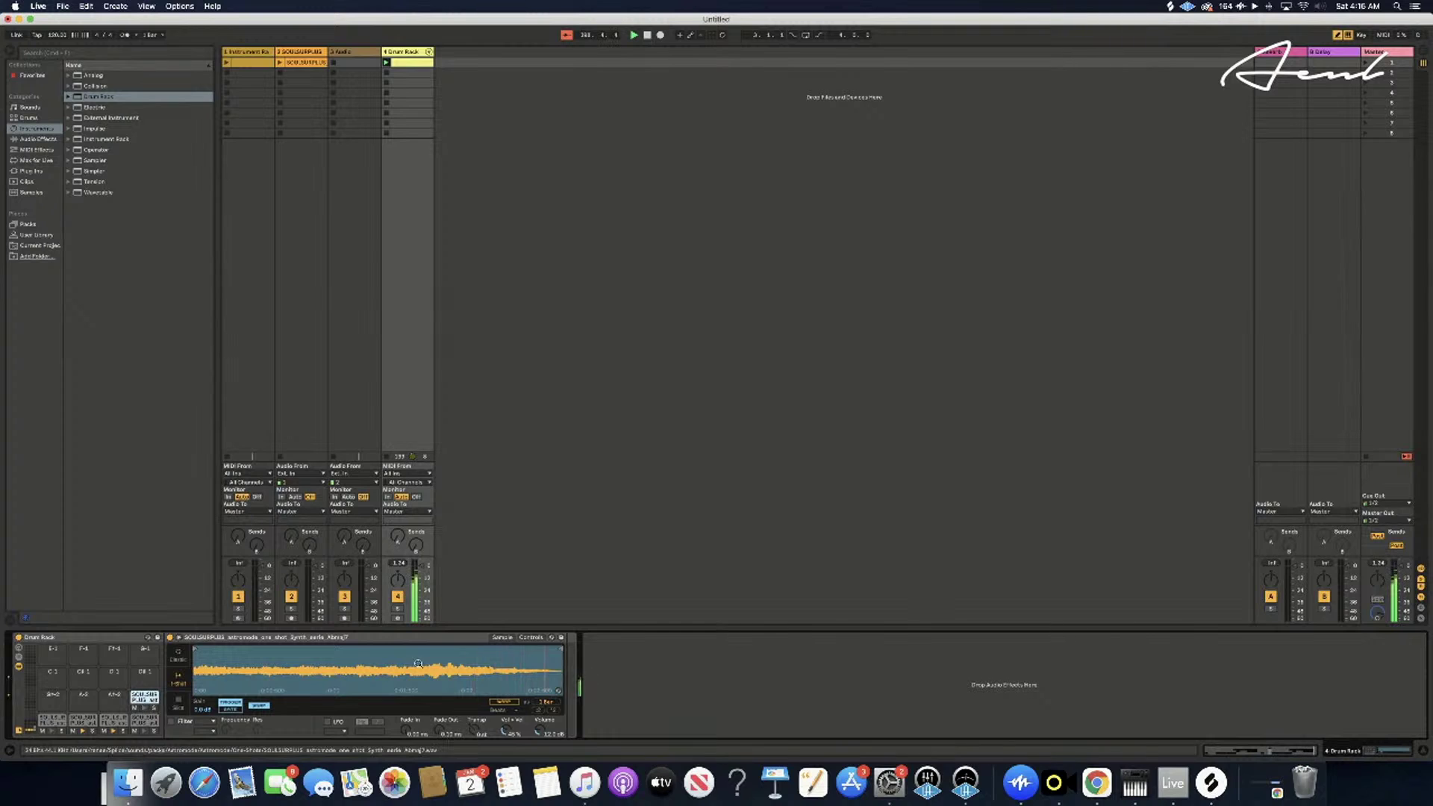
left_click_drag(558, 648, 449, 649)
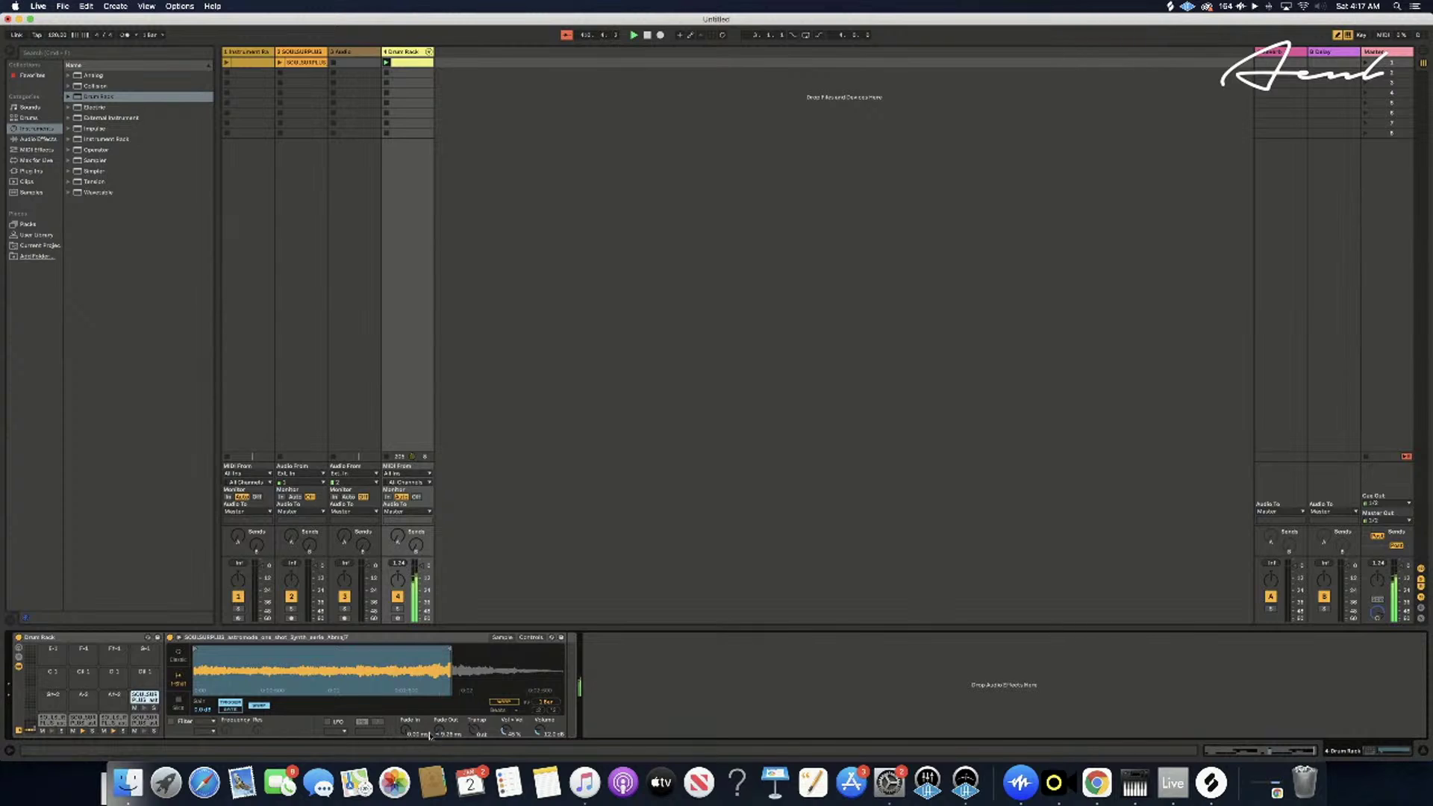
left_click_drag(430, 735, 436, 732)
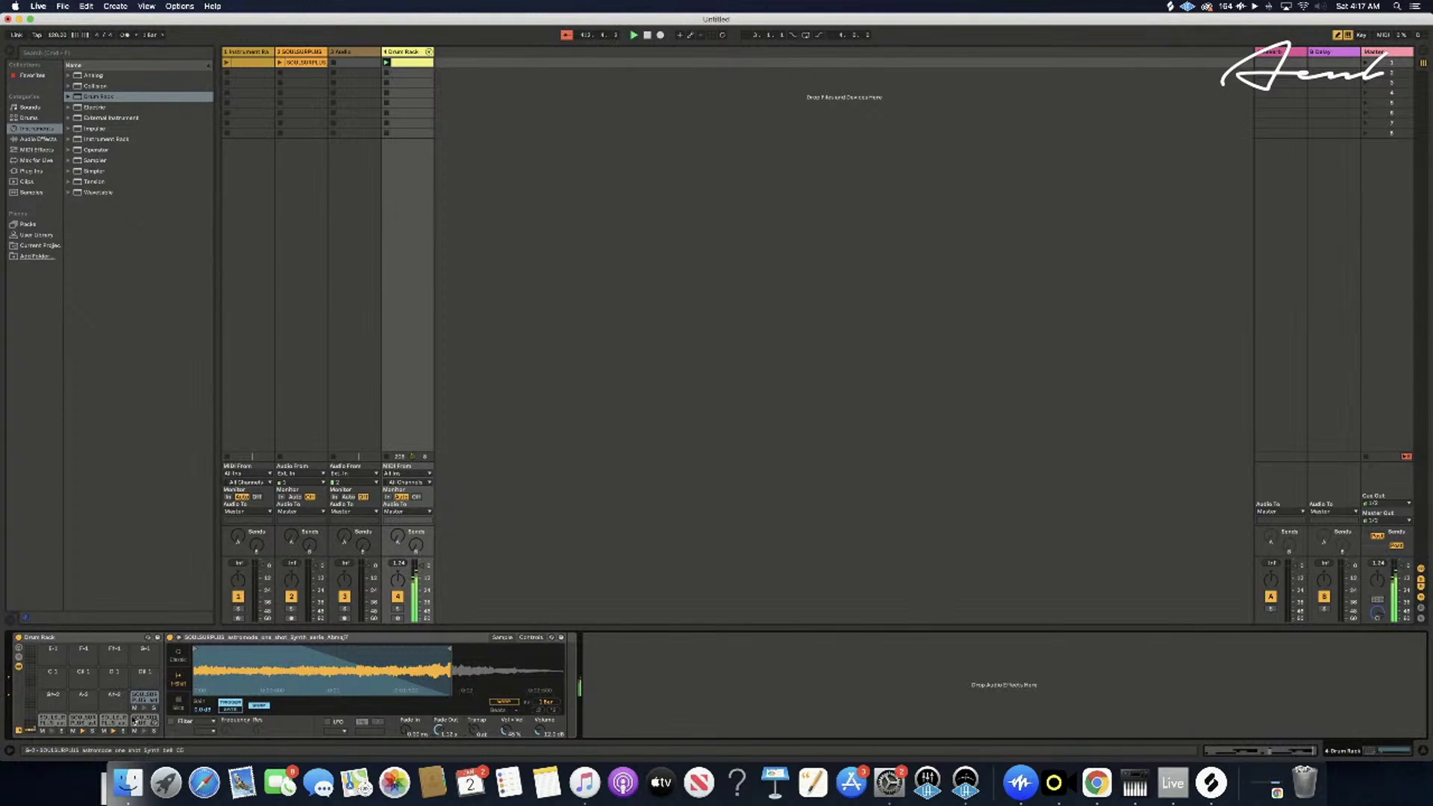
left_click(144, 708)
left_click_drag(441, 733, 440, 730)
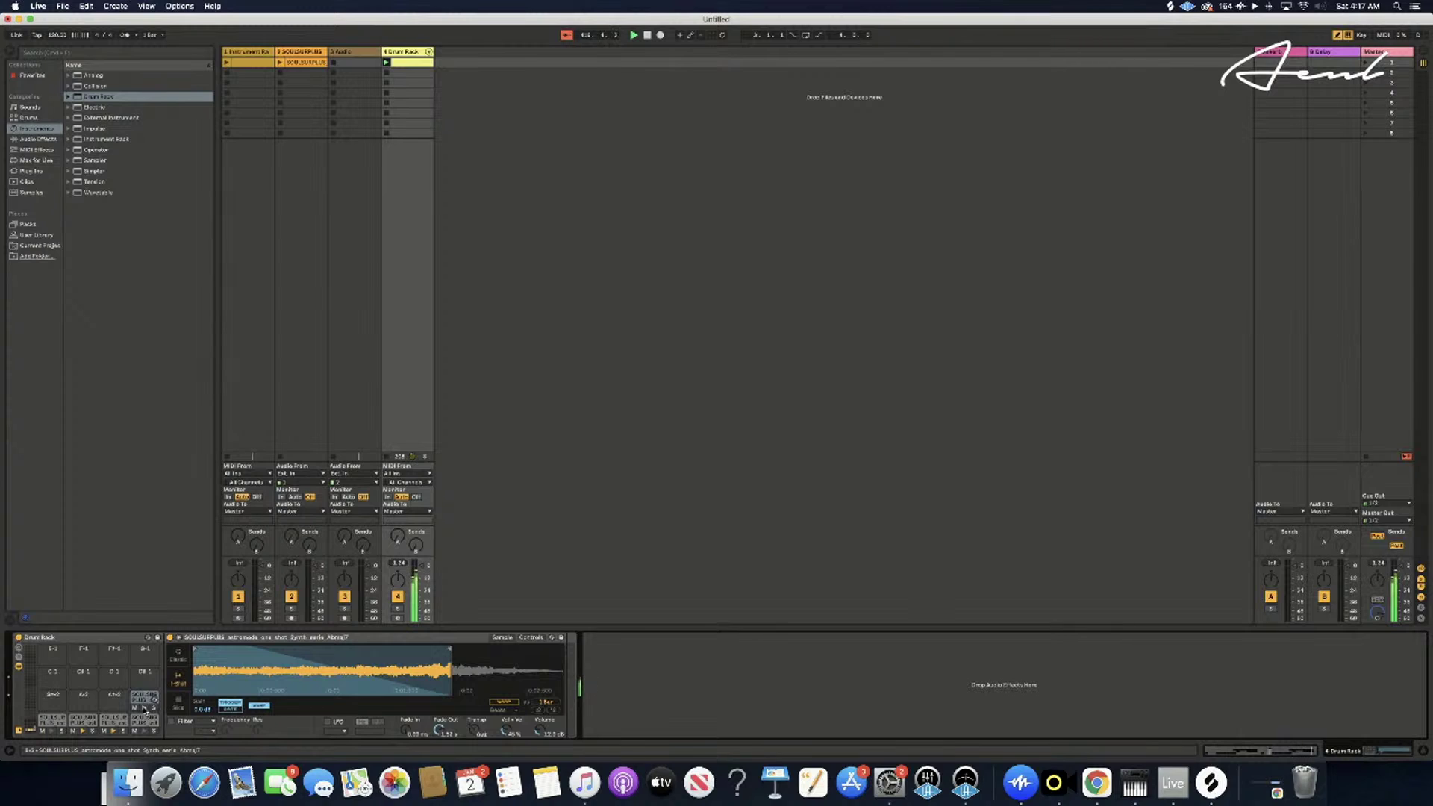
left_click(144, 707)
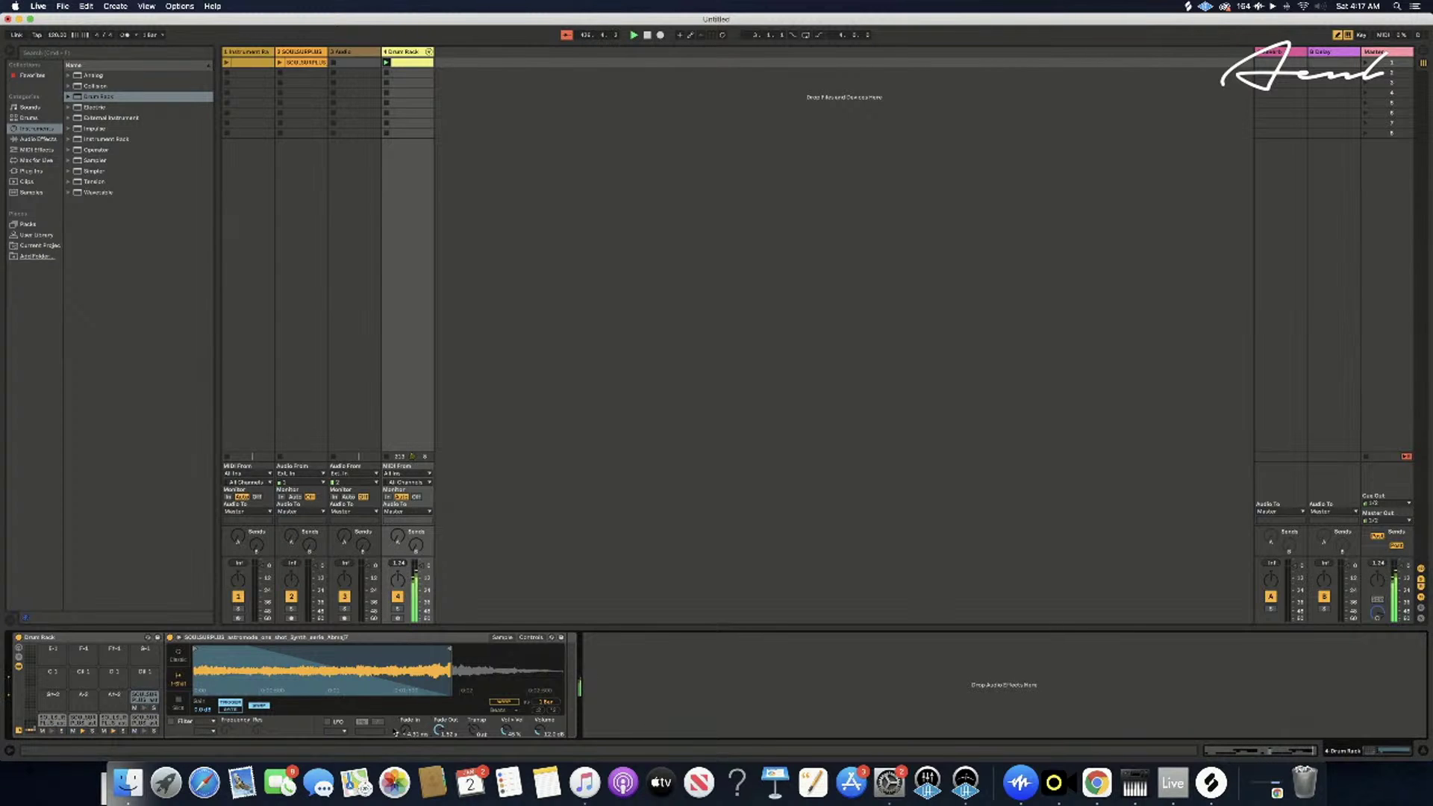
left_click(145, 709)
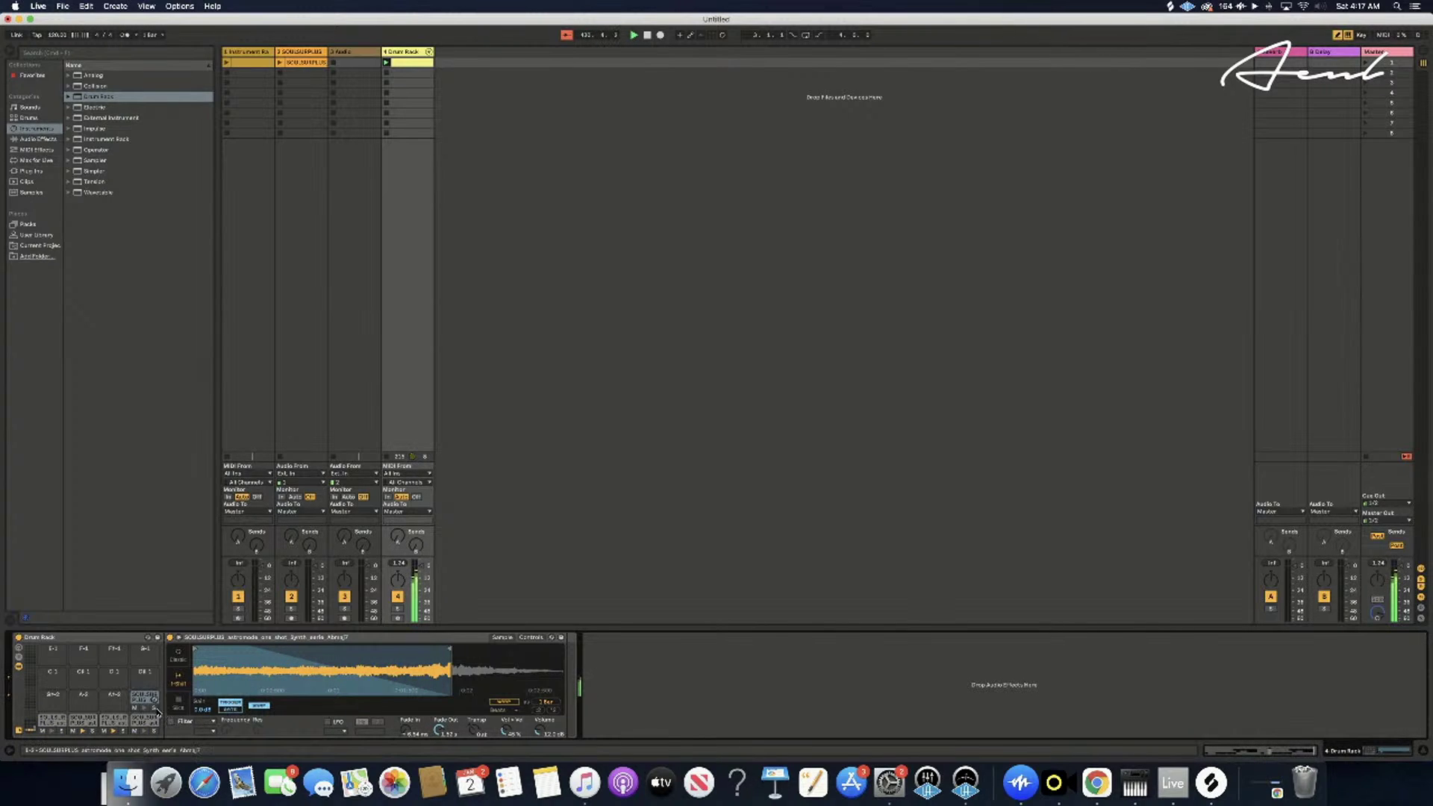
left_click(144, 708)
- Open the Drum Rack track's MIDI clip and duplicate its loop so that it spans four bars
double_click(408, 62)
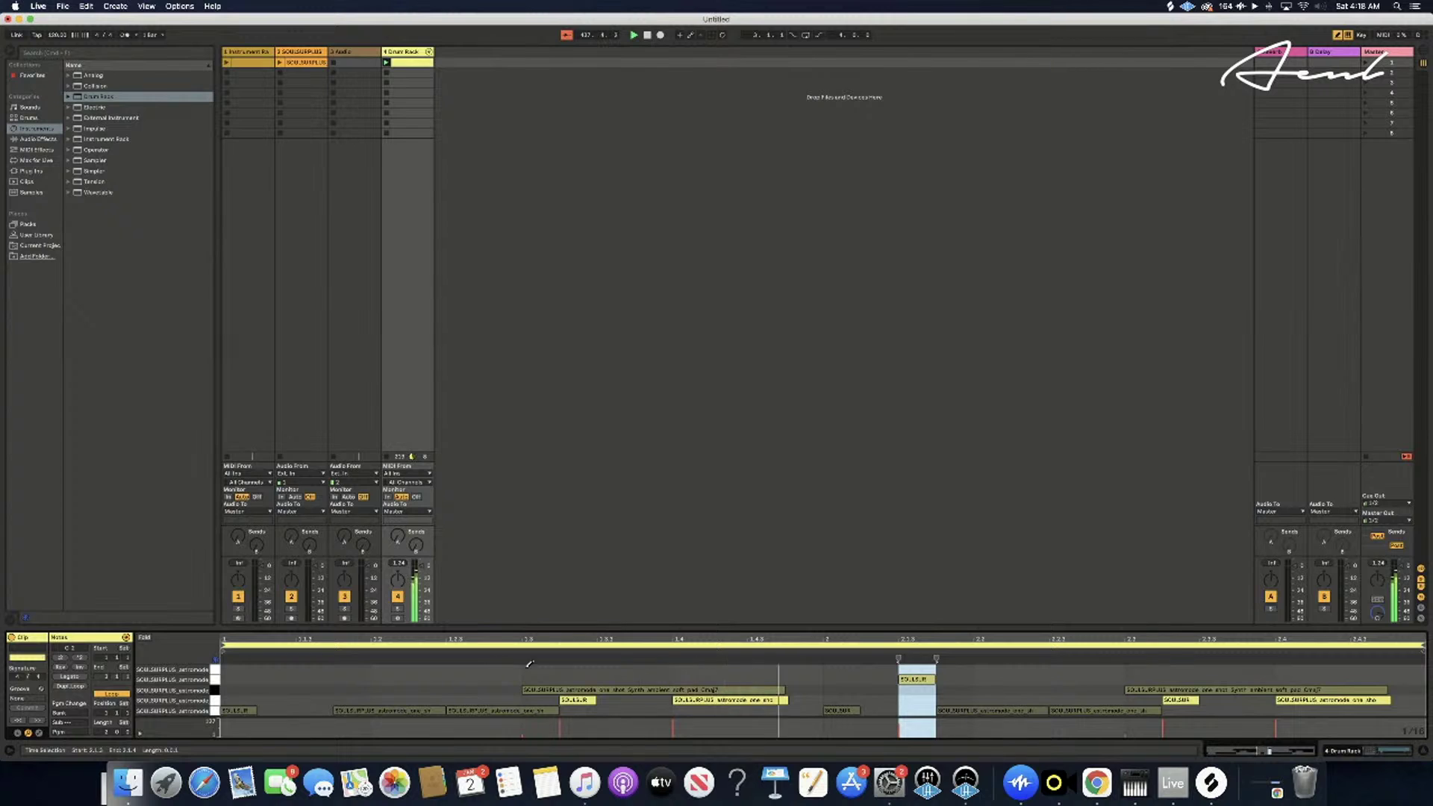
right_click(925, 661)
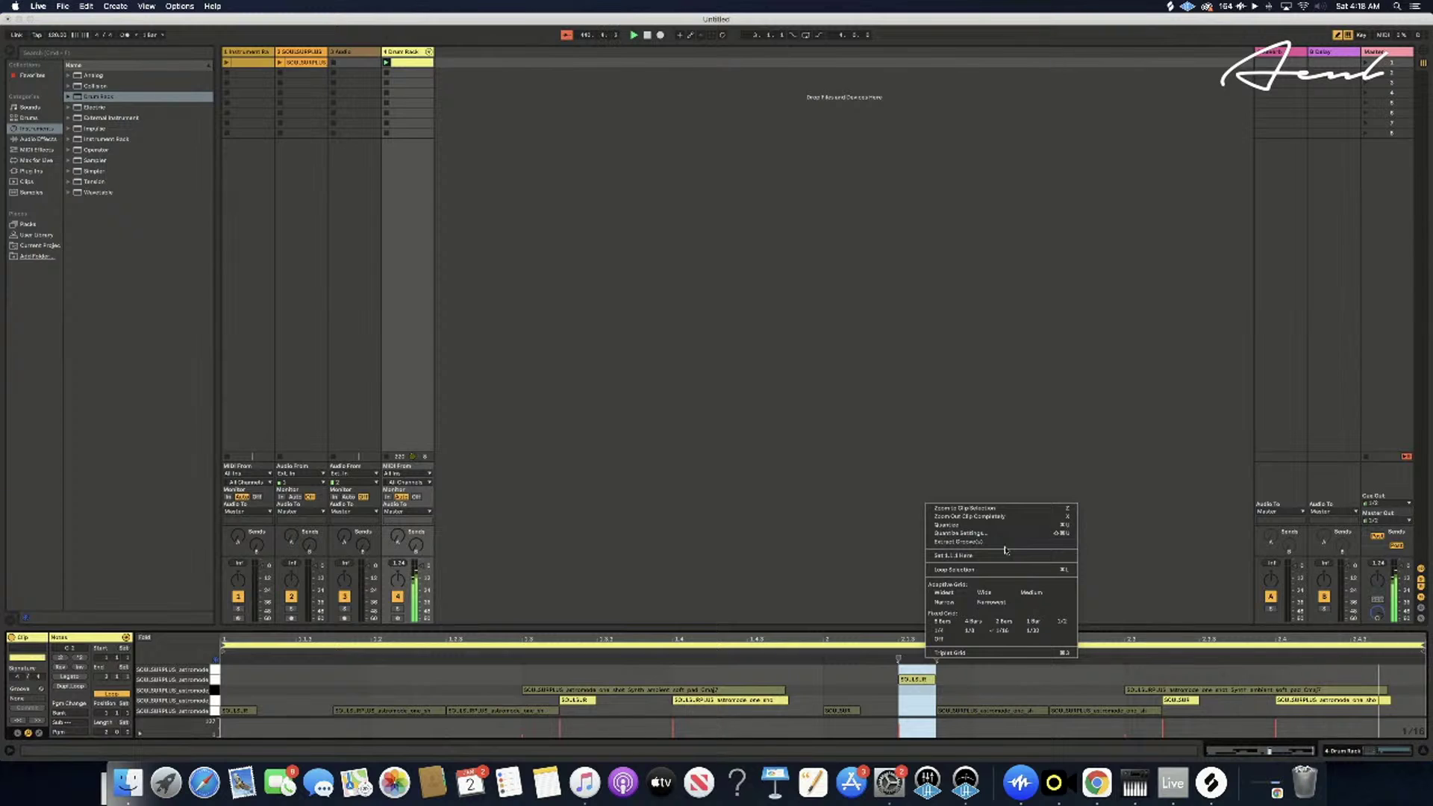
left_click(859, 657)
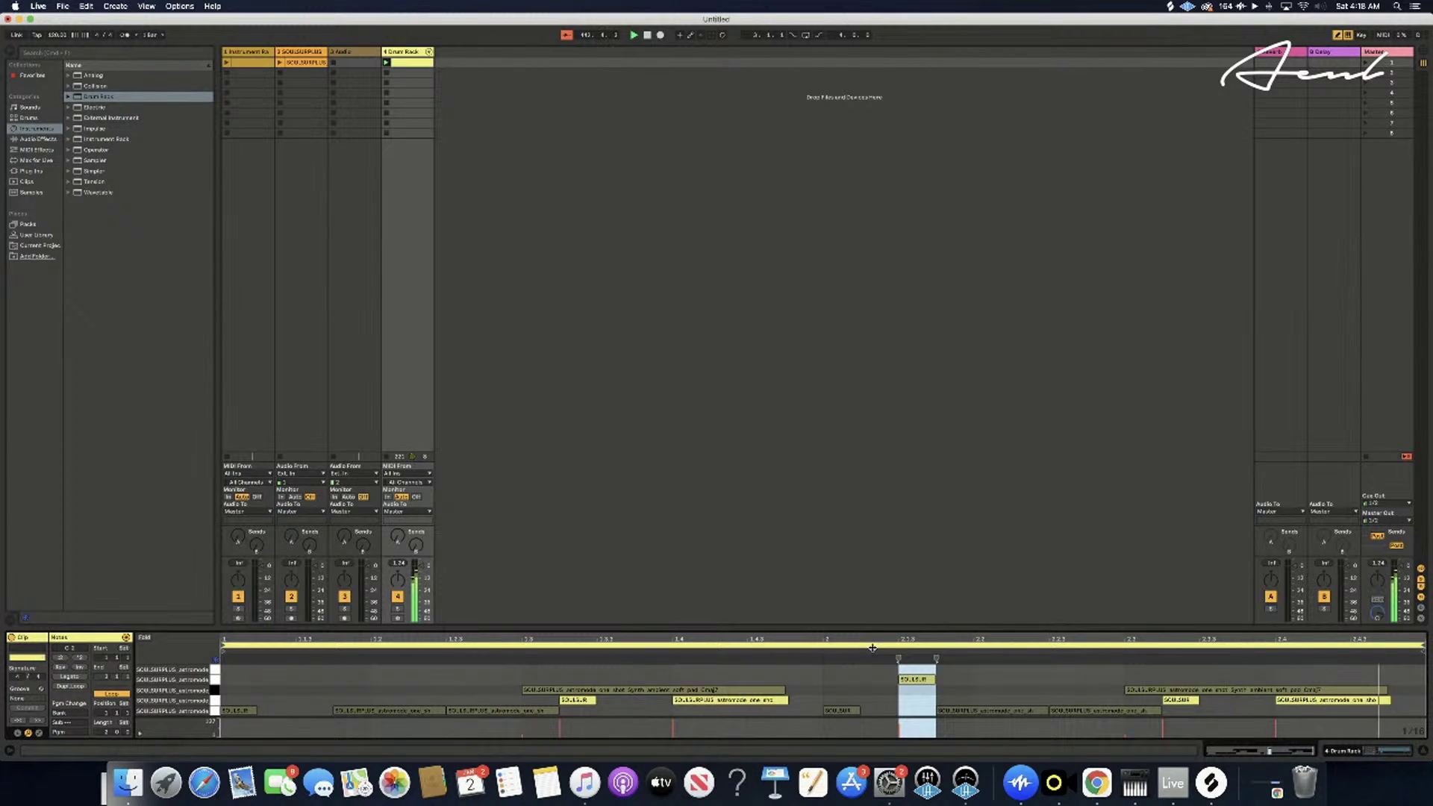
left_click(878, 649)
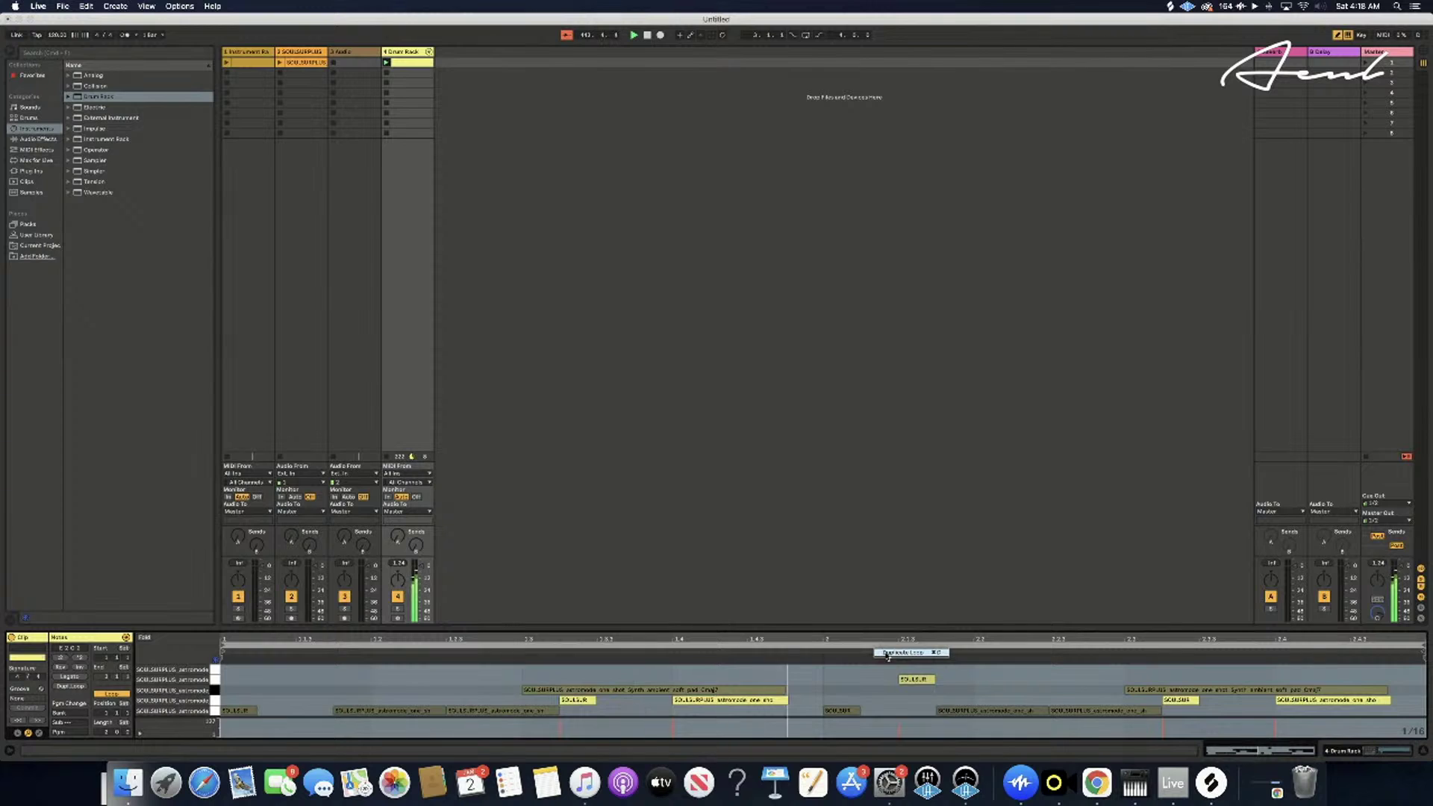
left_click(887, 653)
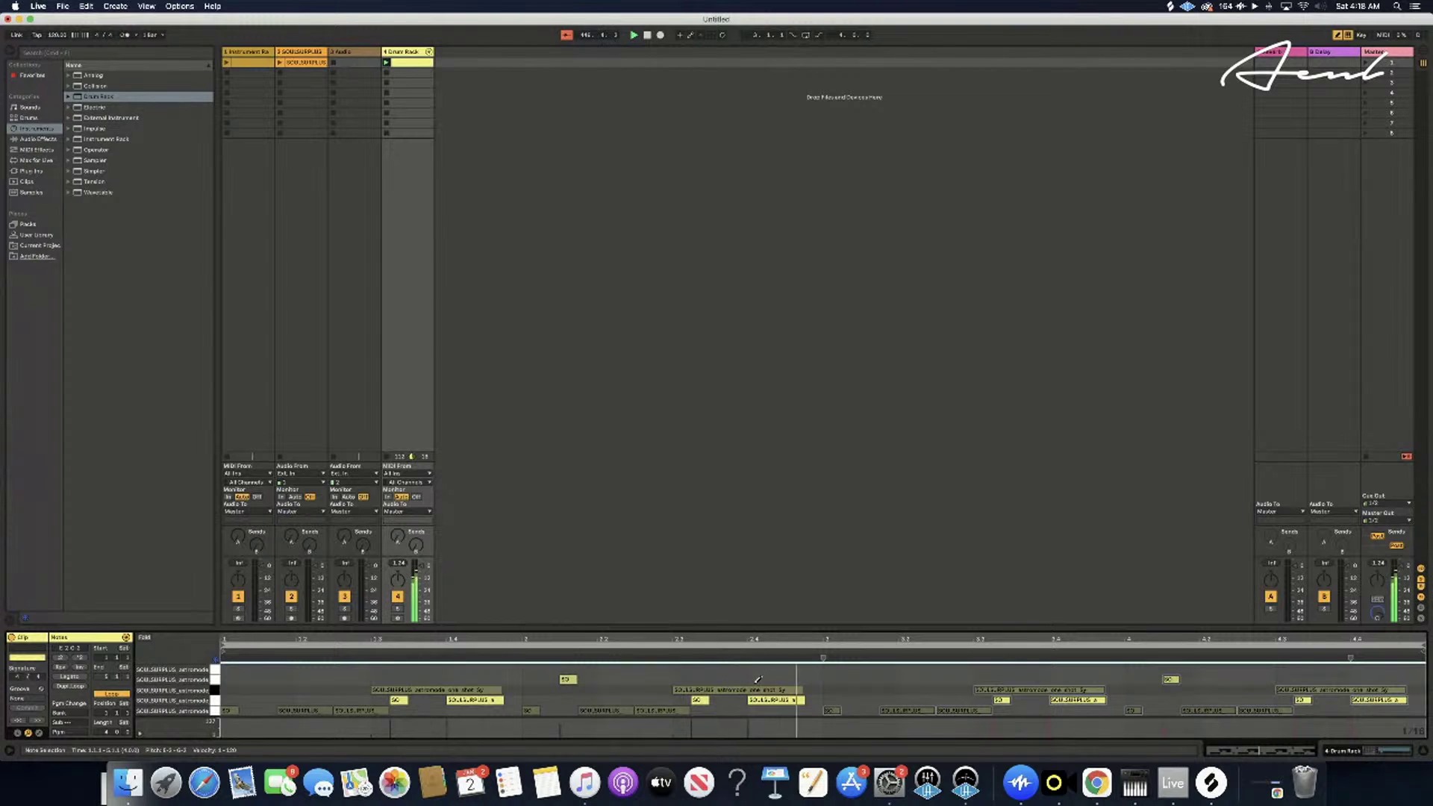
- Try a short eerie Abmaj7 note at the start of bar 3 and another early in bar 4
left_click(826, 678)
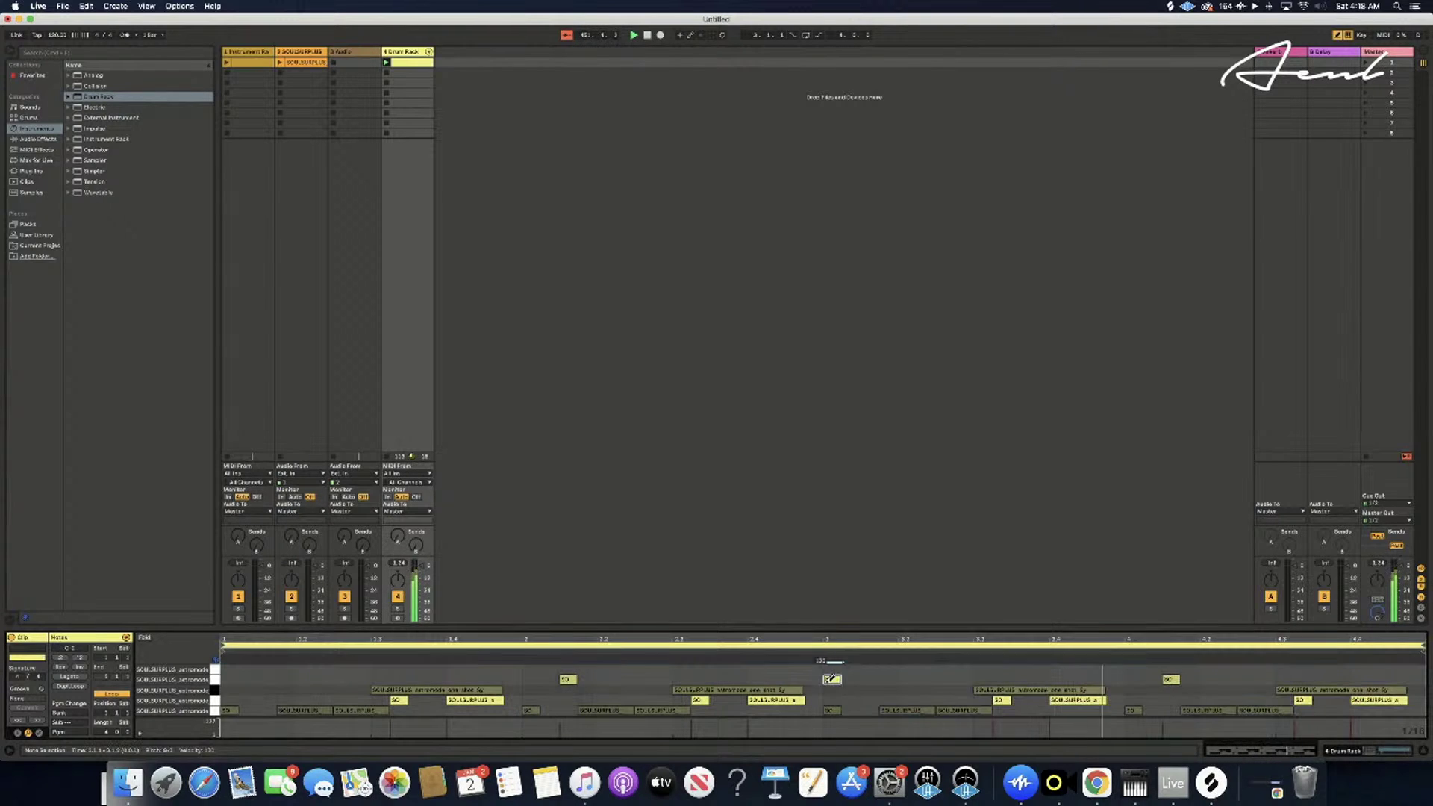
left_click_drag(829, 678, 831, 668)
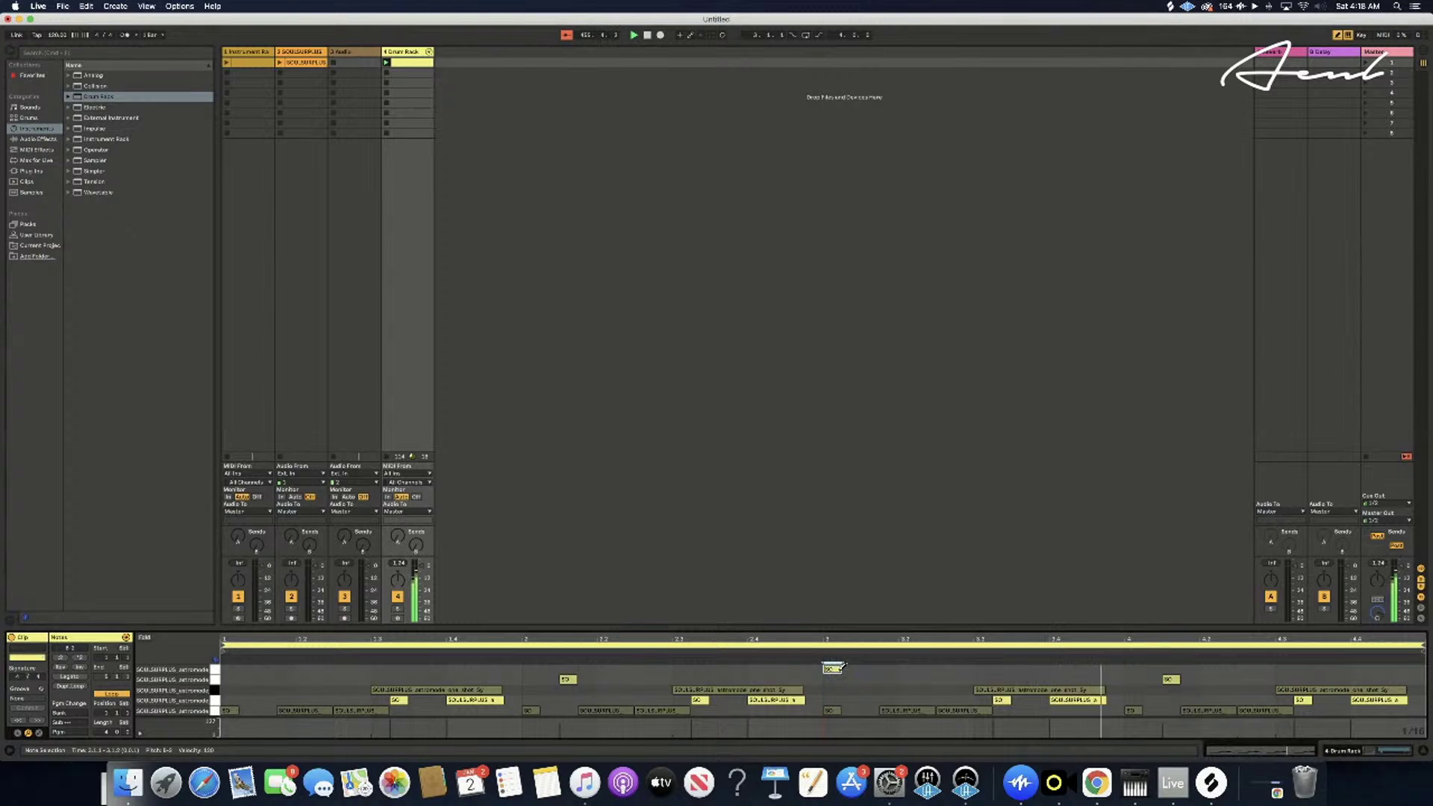
left_click(839, 666)
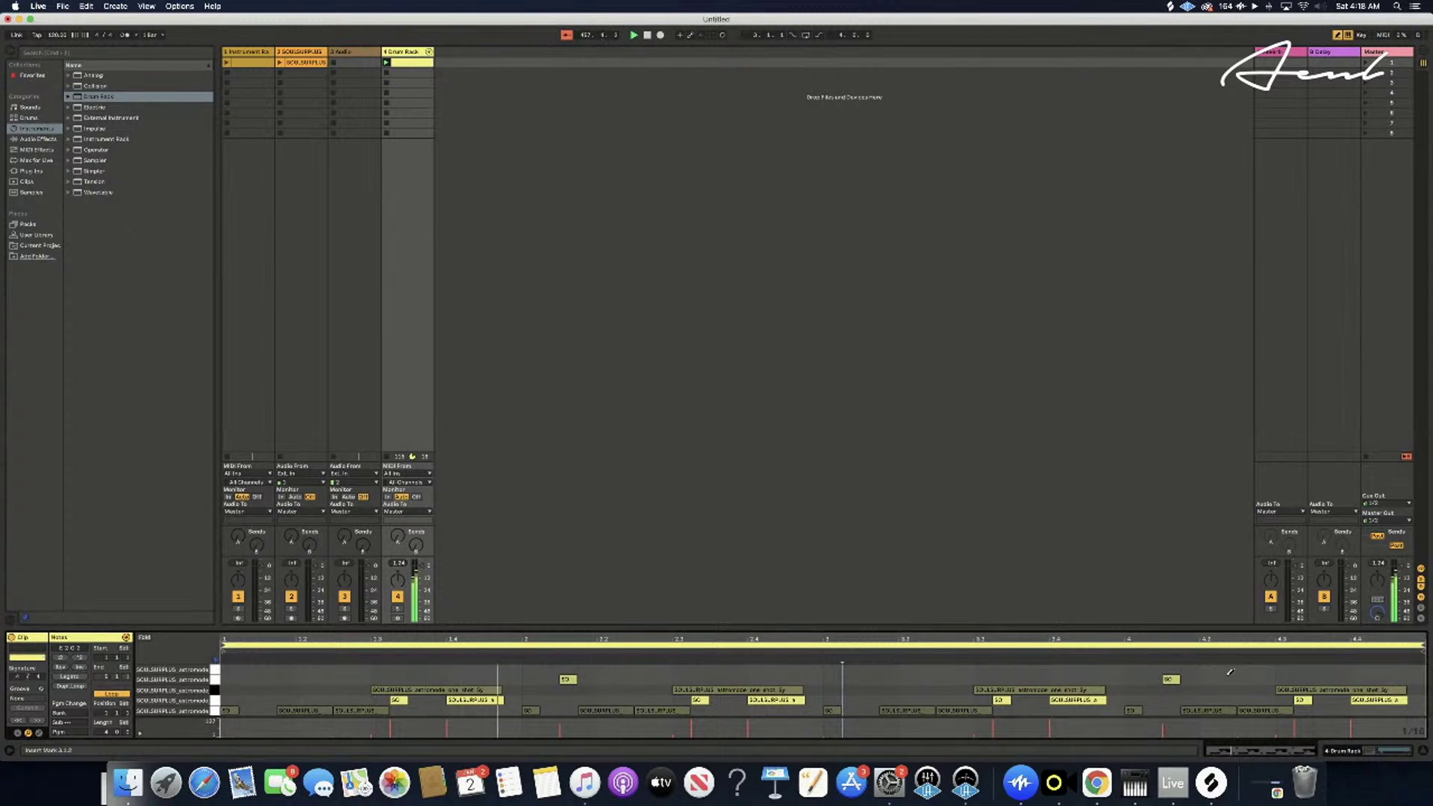
left_click(1190, 668)
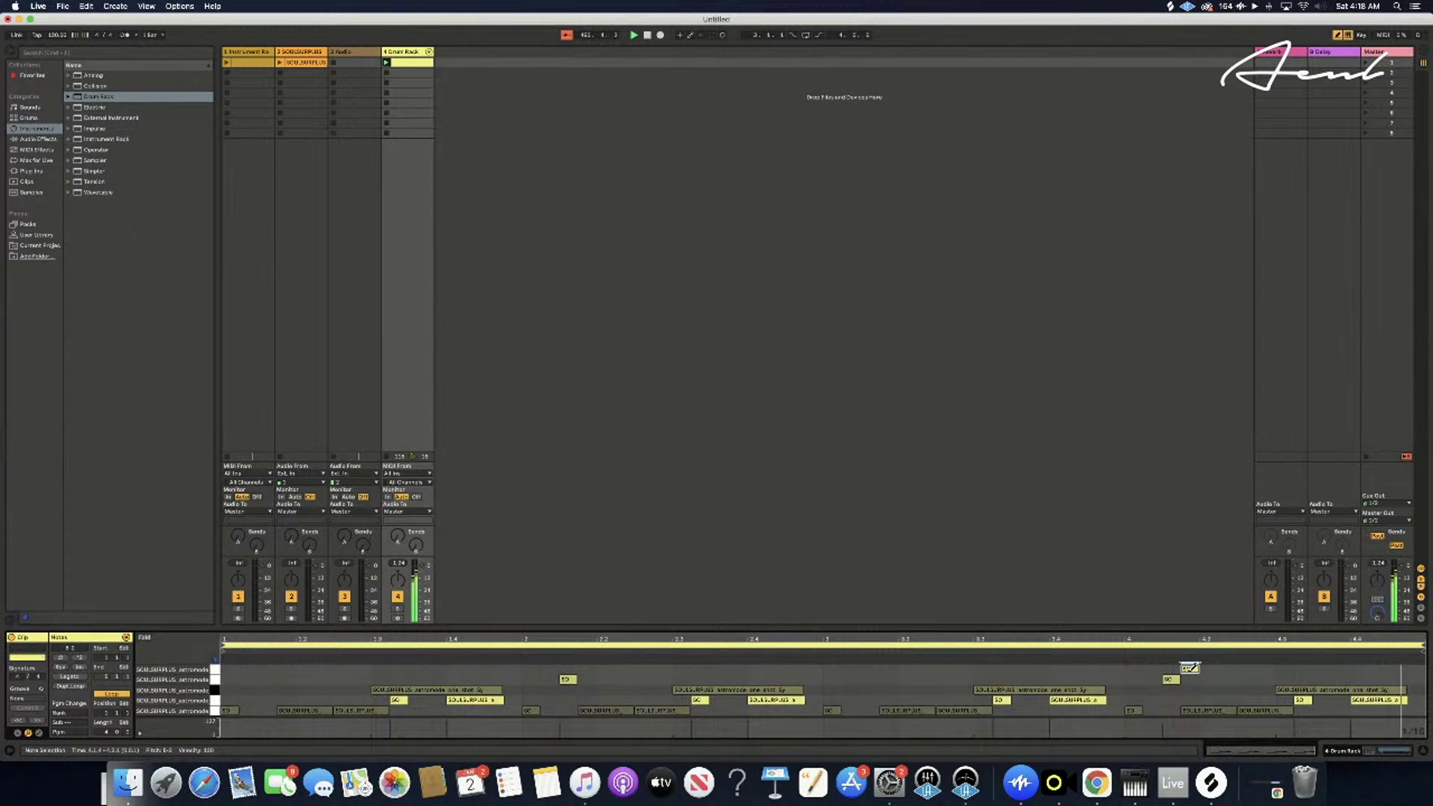
left_click(1189, 668)
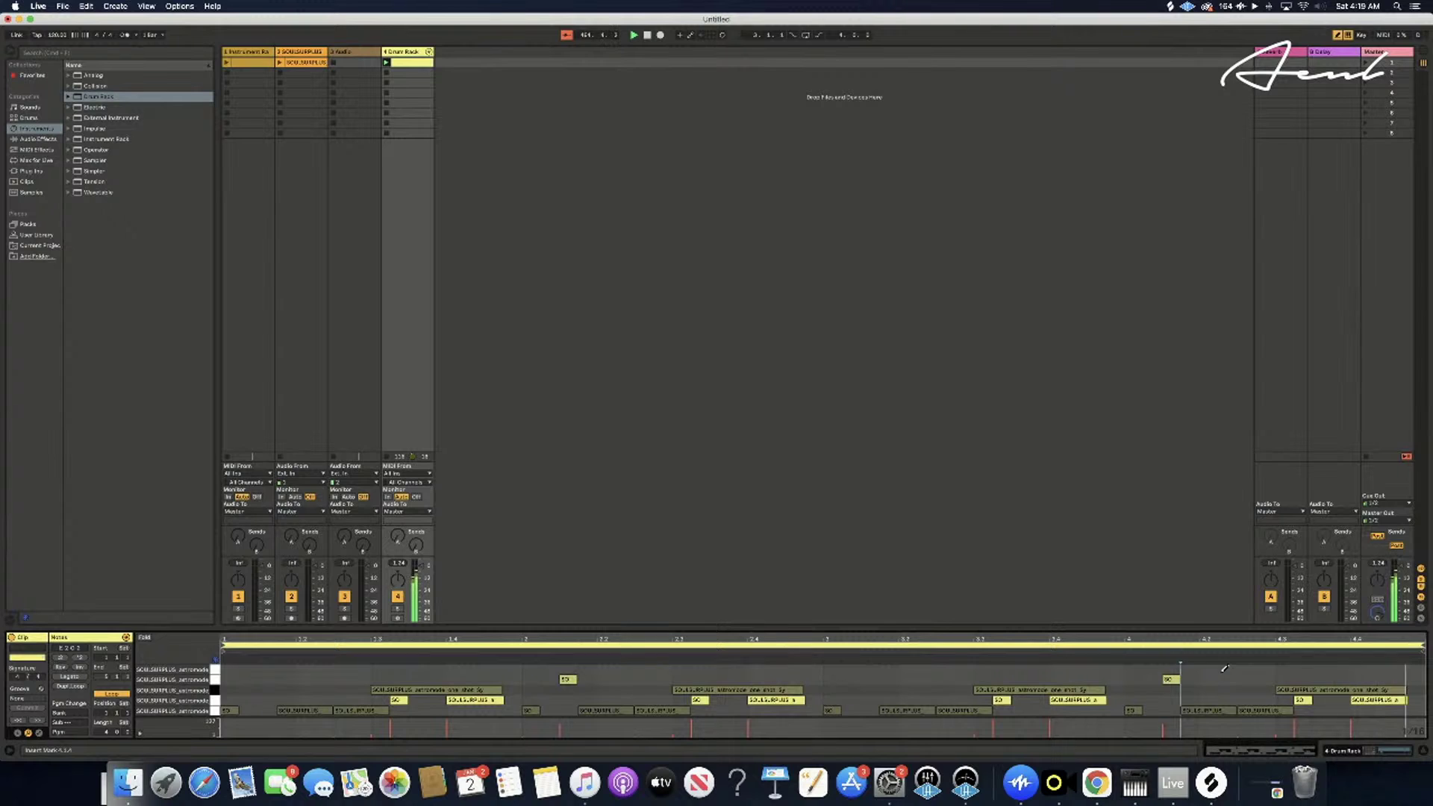
- Try an eerie Abmaj7 note at 4.2.3, extended to about five sixteenths
left_click(1244, 667)
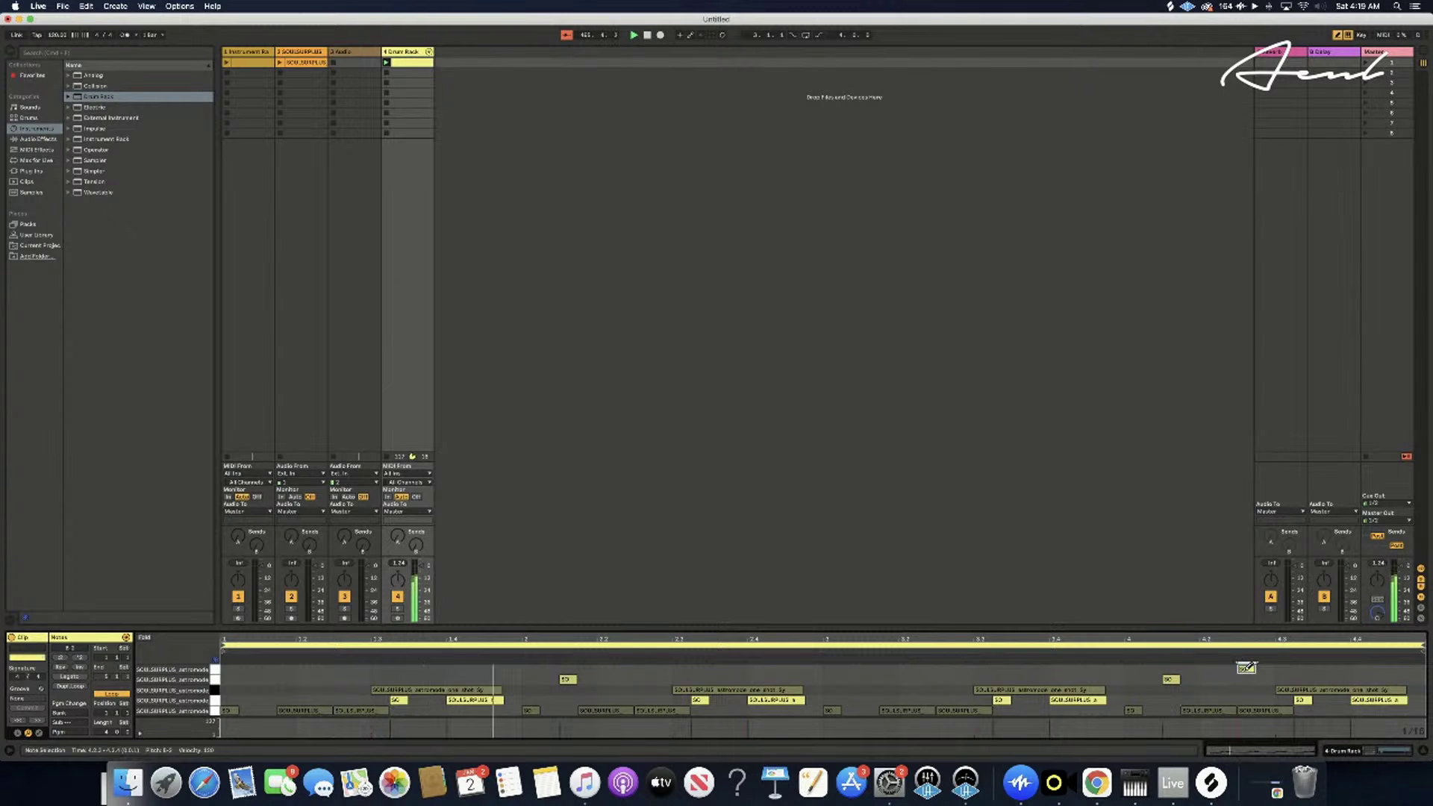
left_click_drag(1256, 667, 1374, 673)
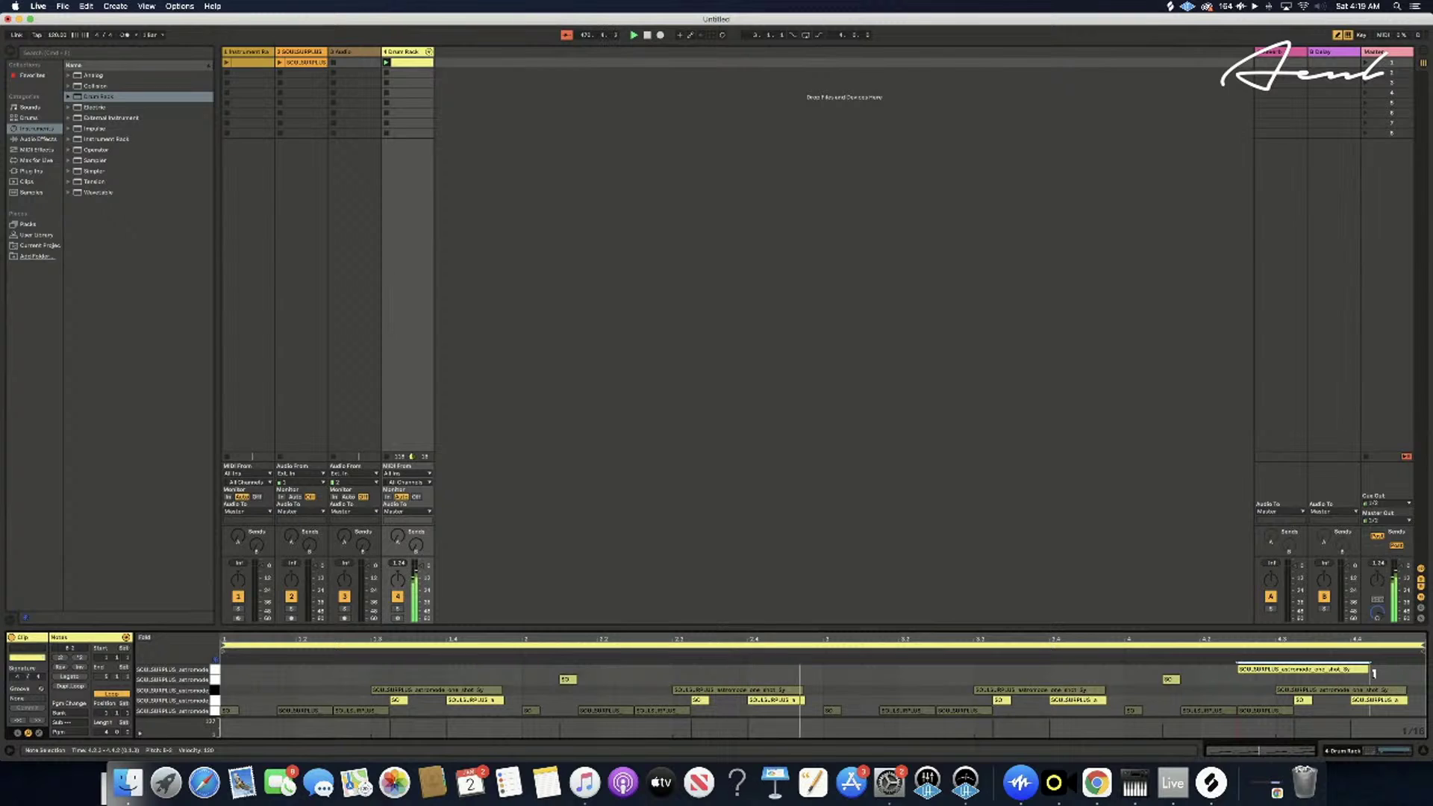
left_click_drag(1373, 673, 1331, 673)
left_click(1350, 669)
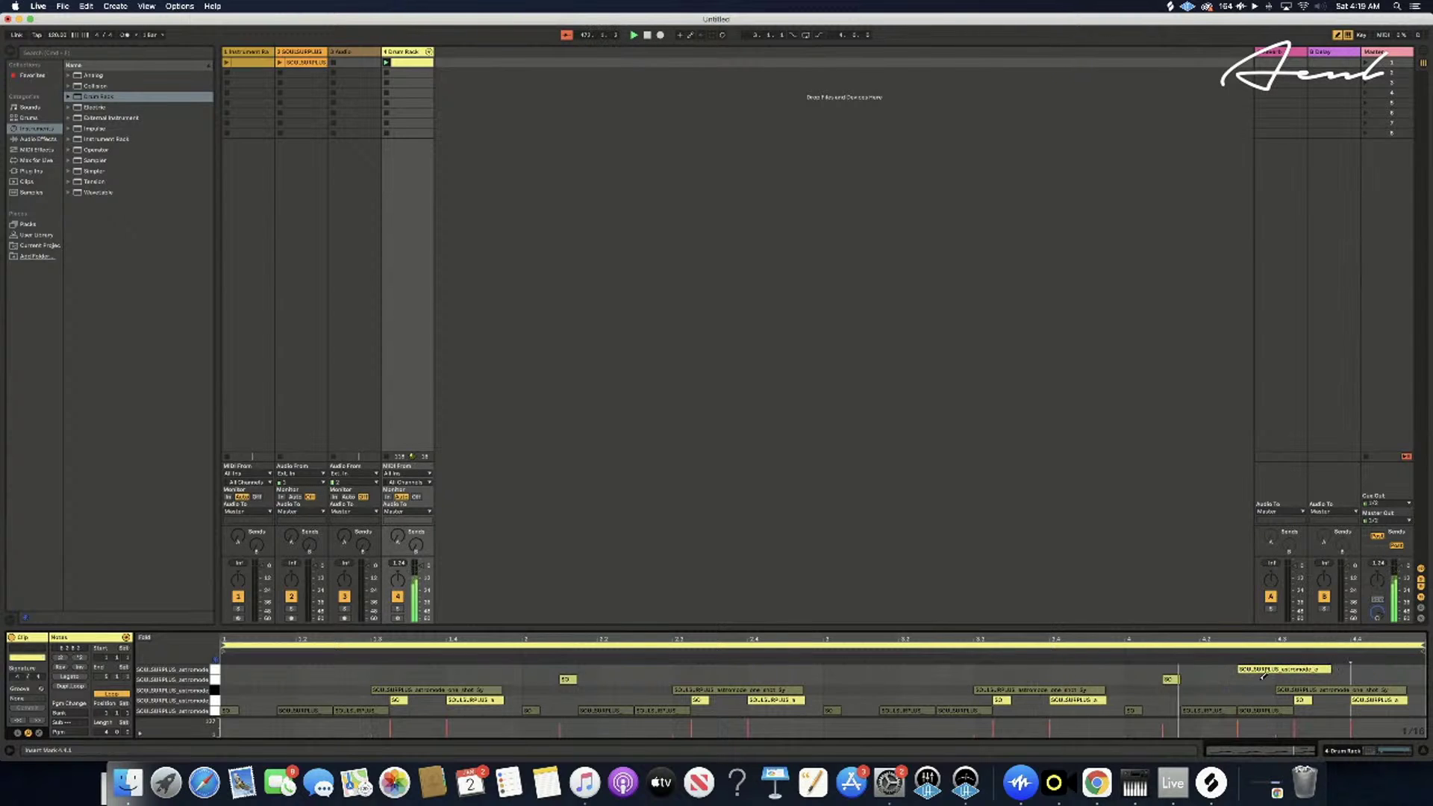
- Add an eerie Abmaj7 note at 3.1.3 lasting about one beat, and delete the long trial note in bar 4
left_click(869, 668)
left_click(1239, 666)
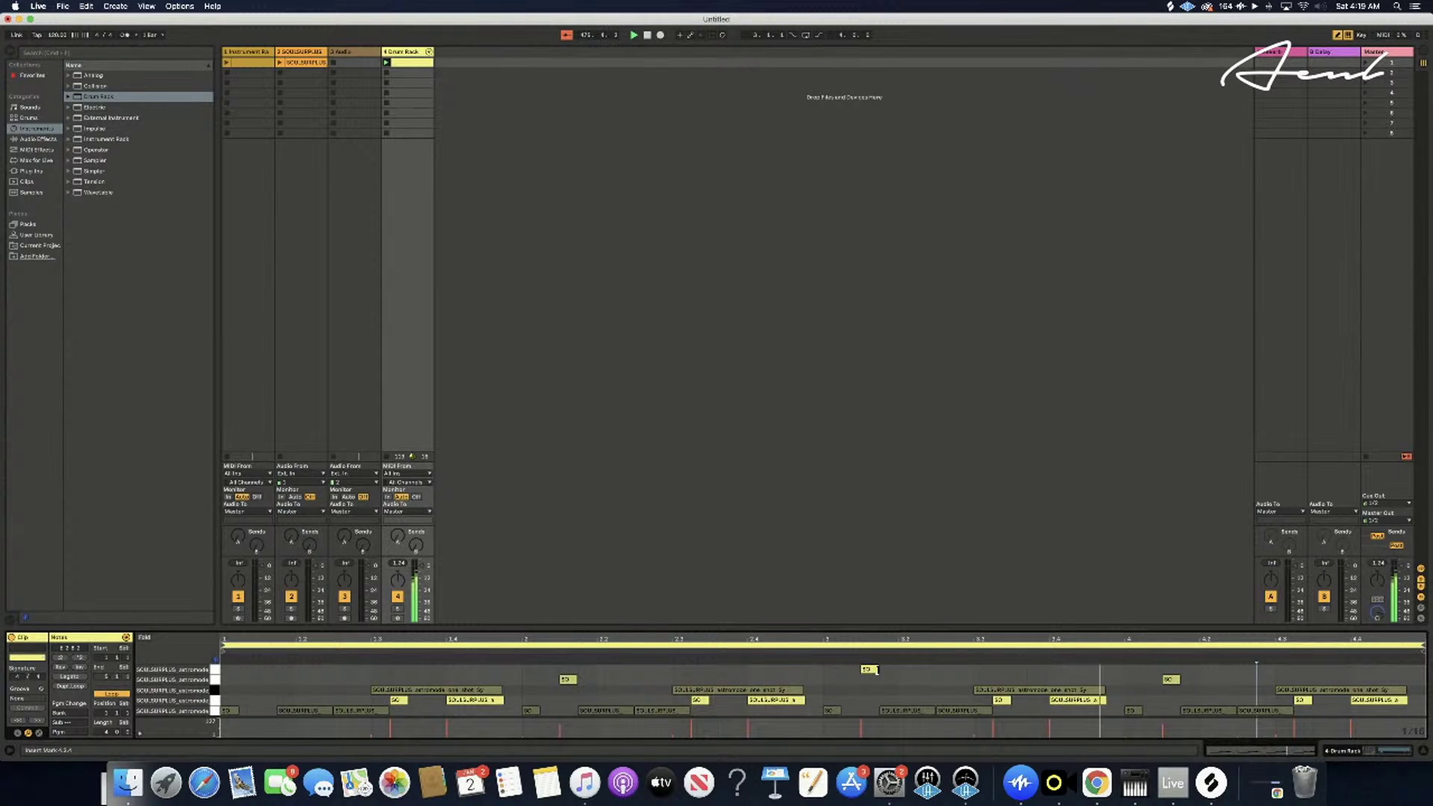
left_click_drag(874, 669, 933, 667)
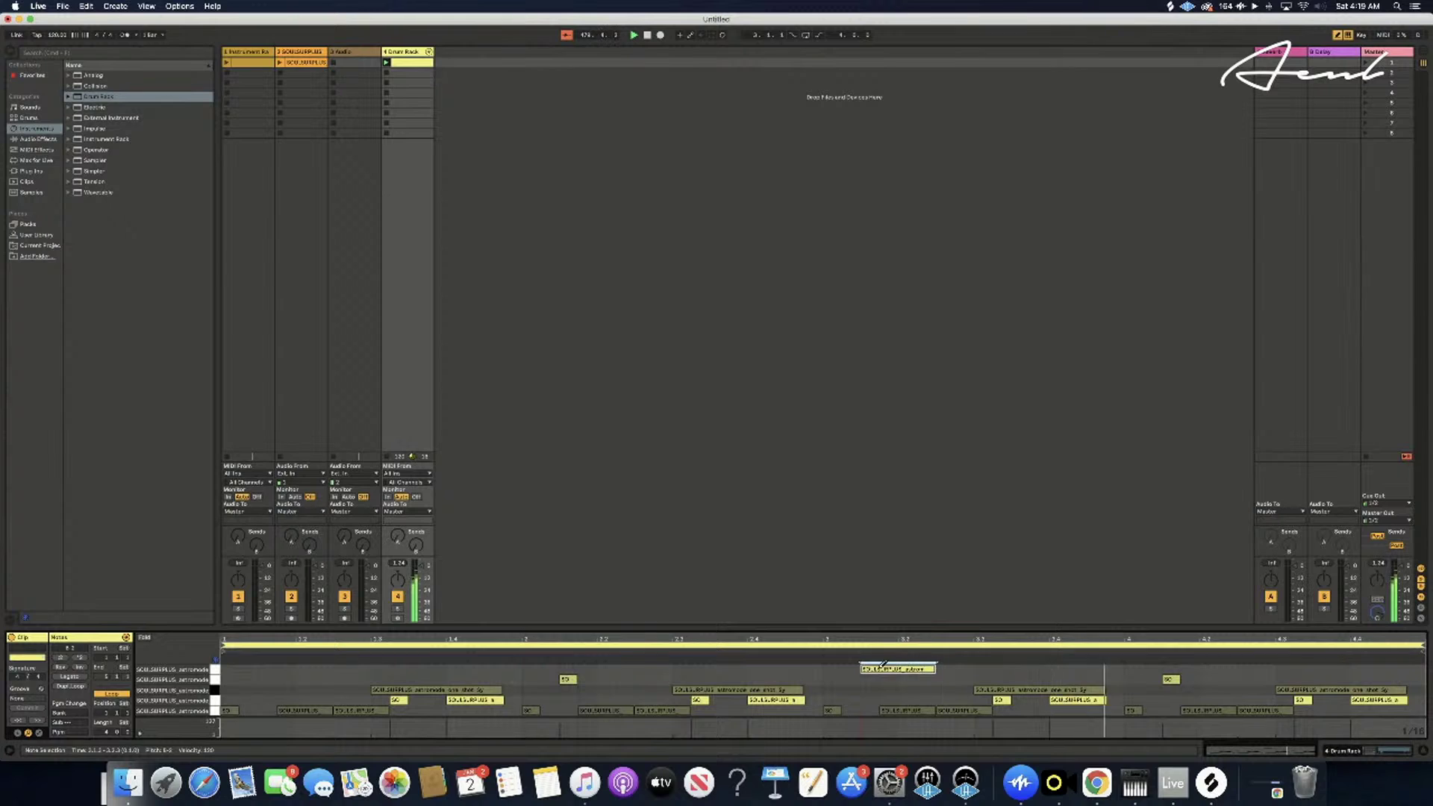
- Add a sixteenth-long note at 3.1.2 directly before the longer eerie Abmaj7 note, leaving the start of bar 3 empty
left_click(852, 669)
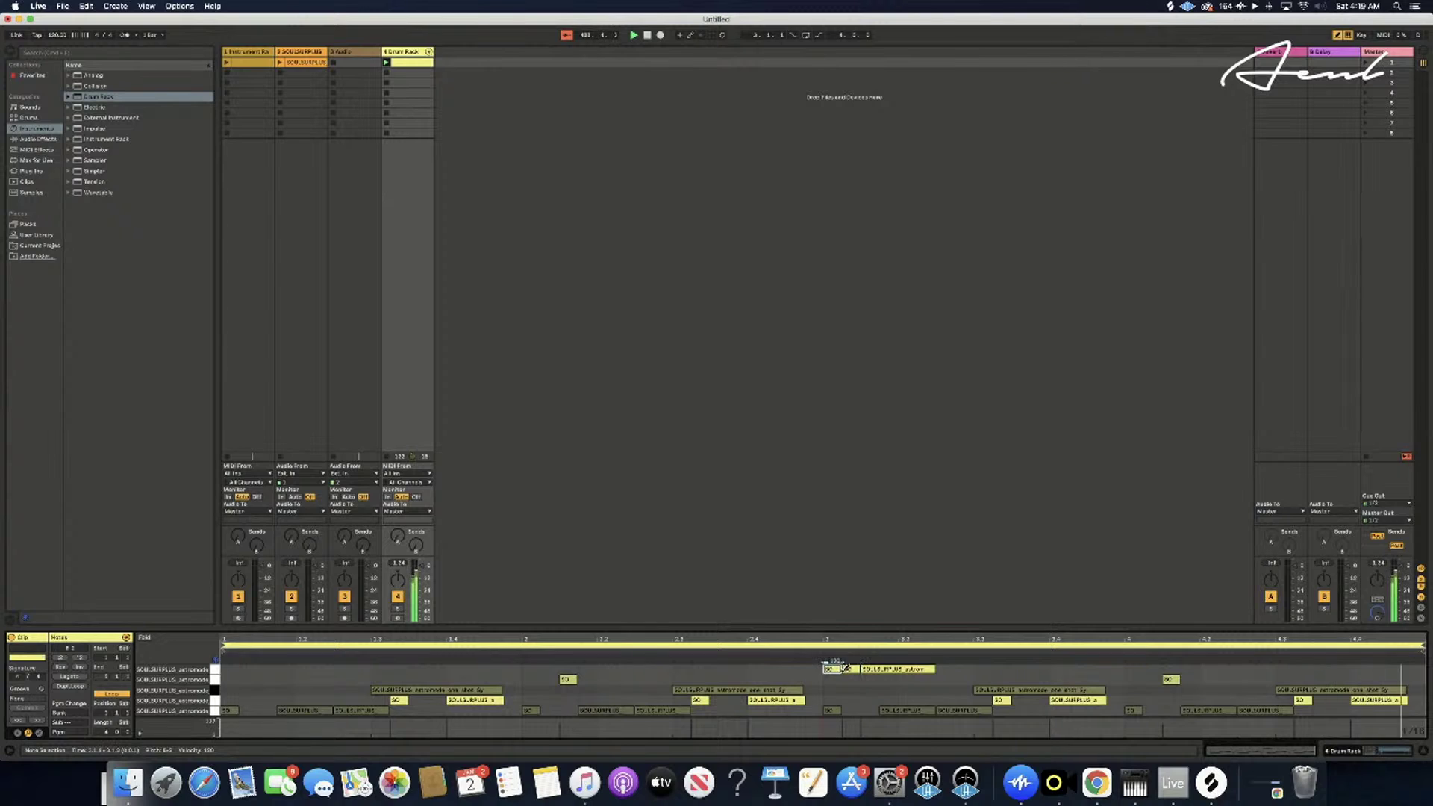
left_click(841, 666)
left_click(842, 667)
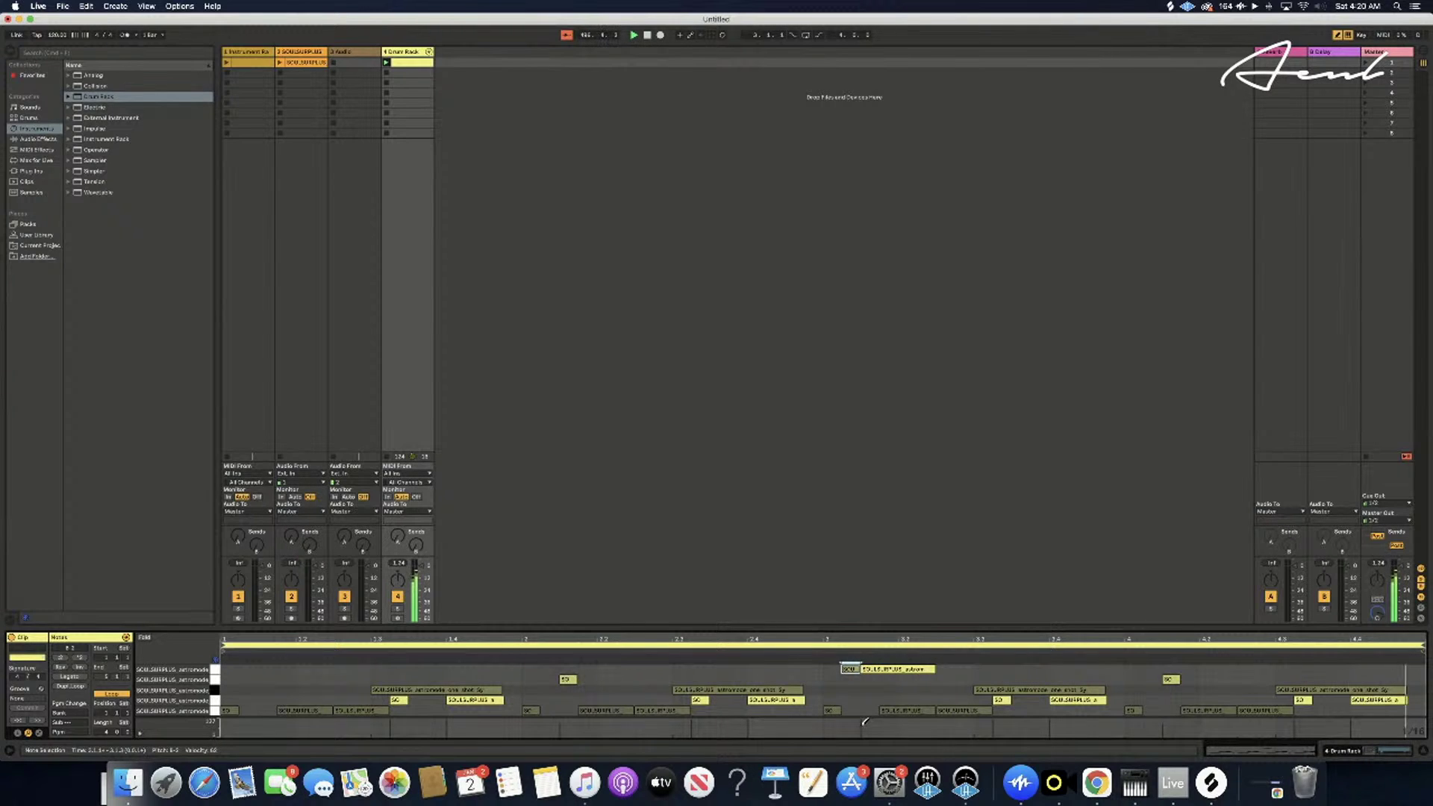
- Lower the velocities of the long eerie Abmaj7 note in bar 3 and the short notes at 4.1.3 and 2.1.3
right_click(874, 672)
left_click(866, 721)
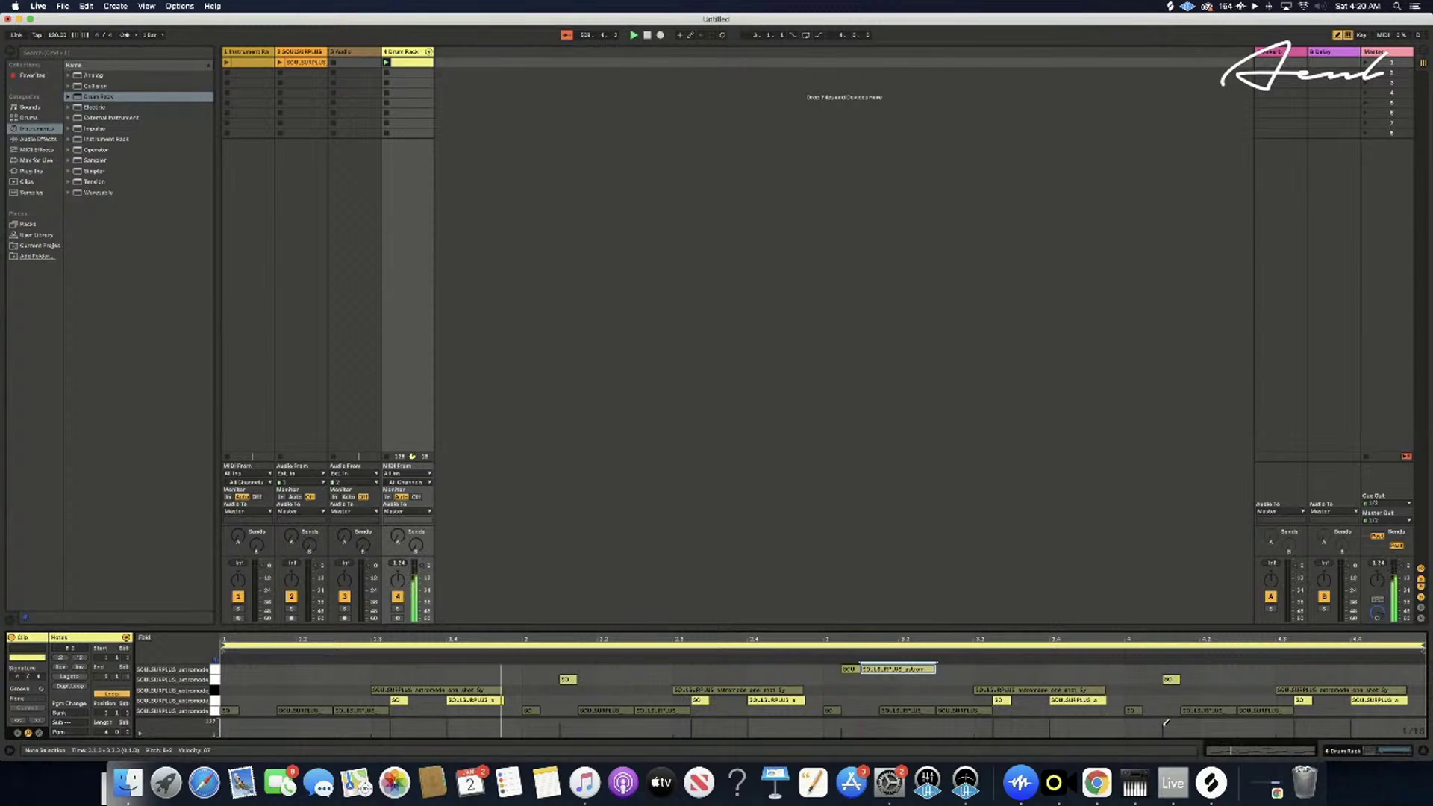
right_click(1172, 672)
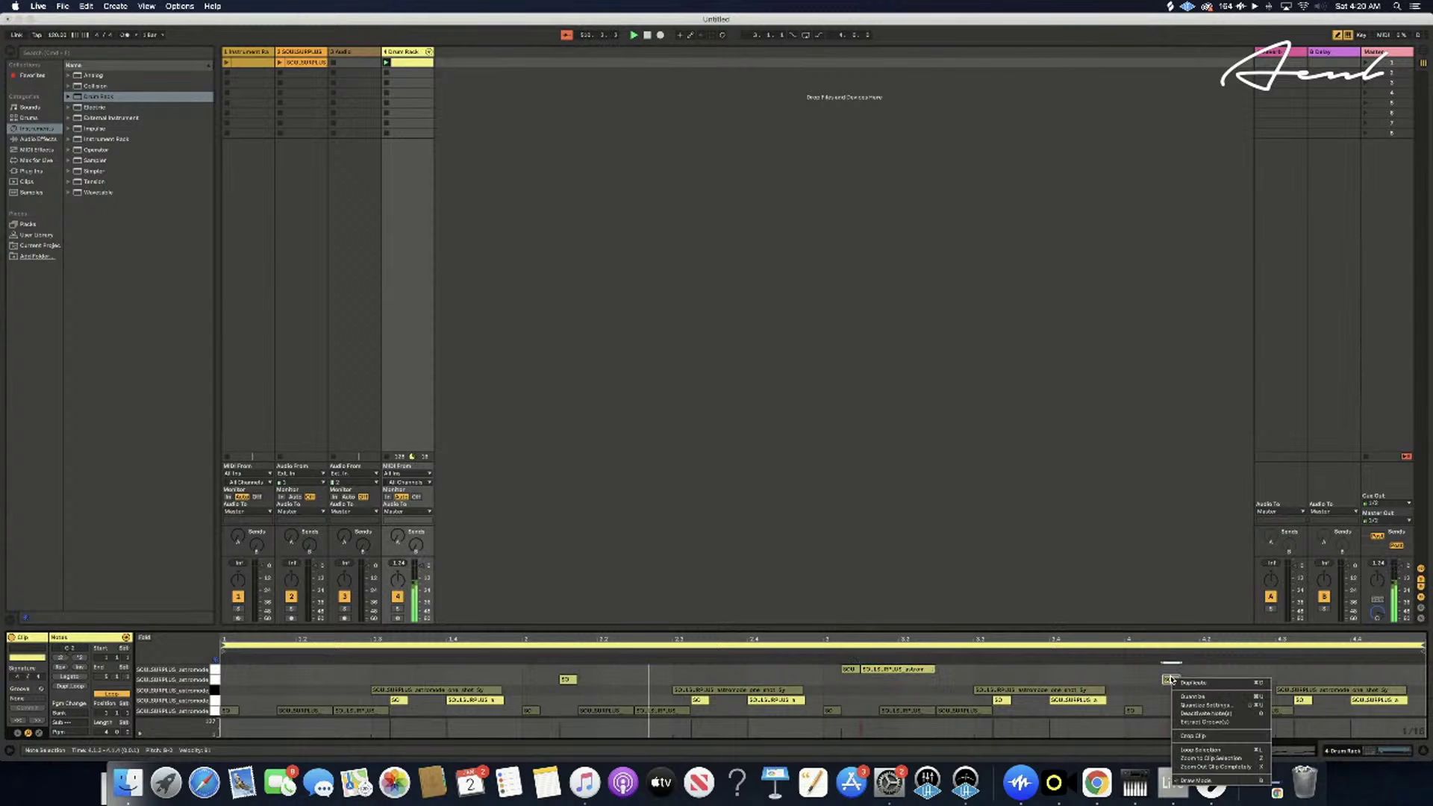
left_click(1168, 720)
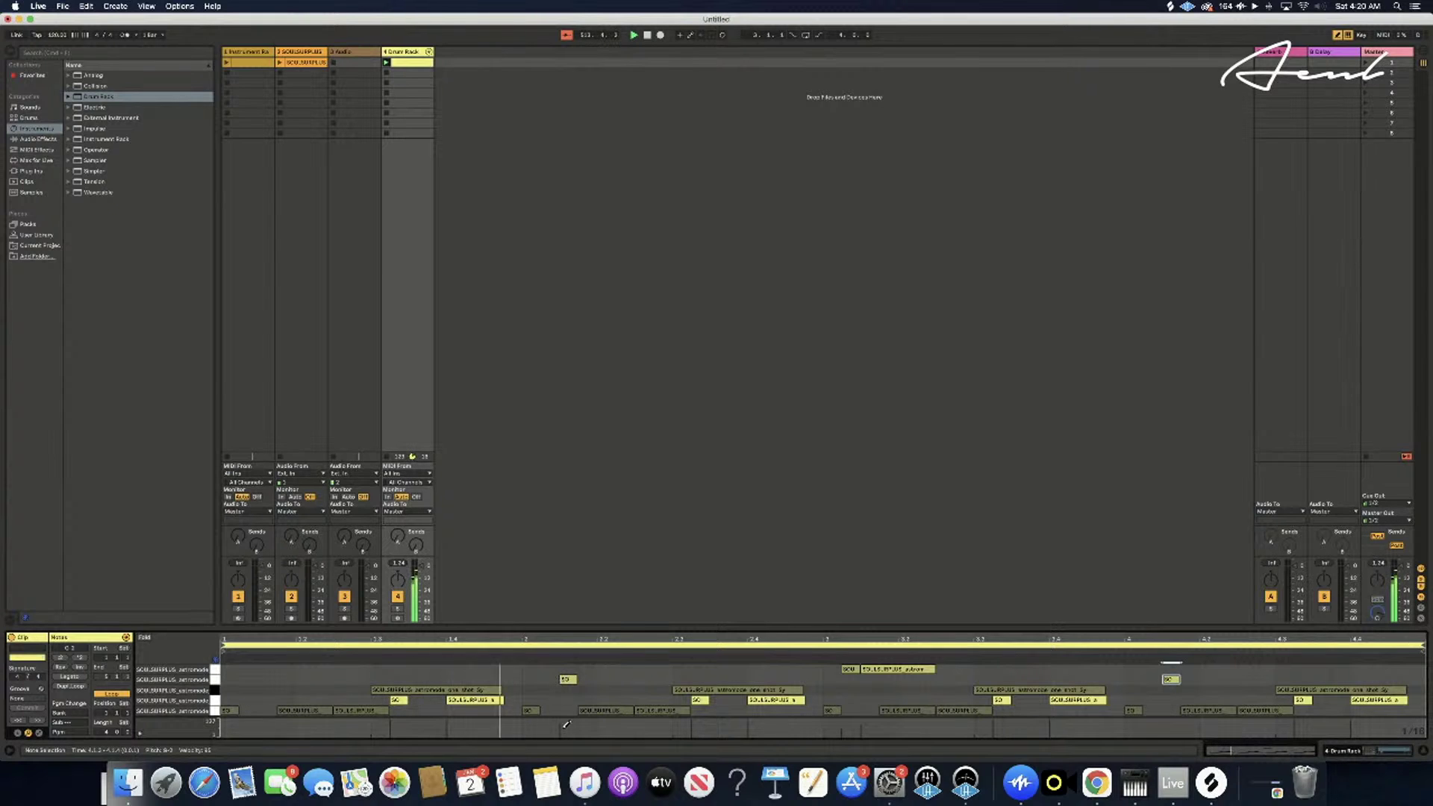
left_click(567, 679)
right_click(564, 725)
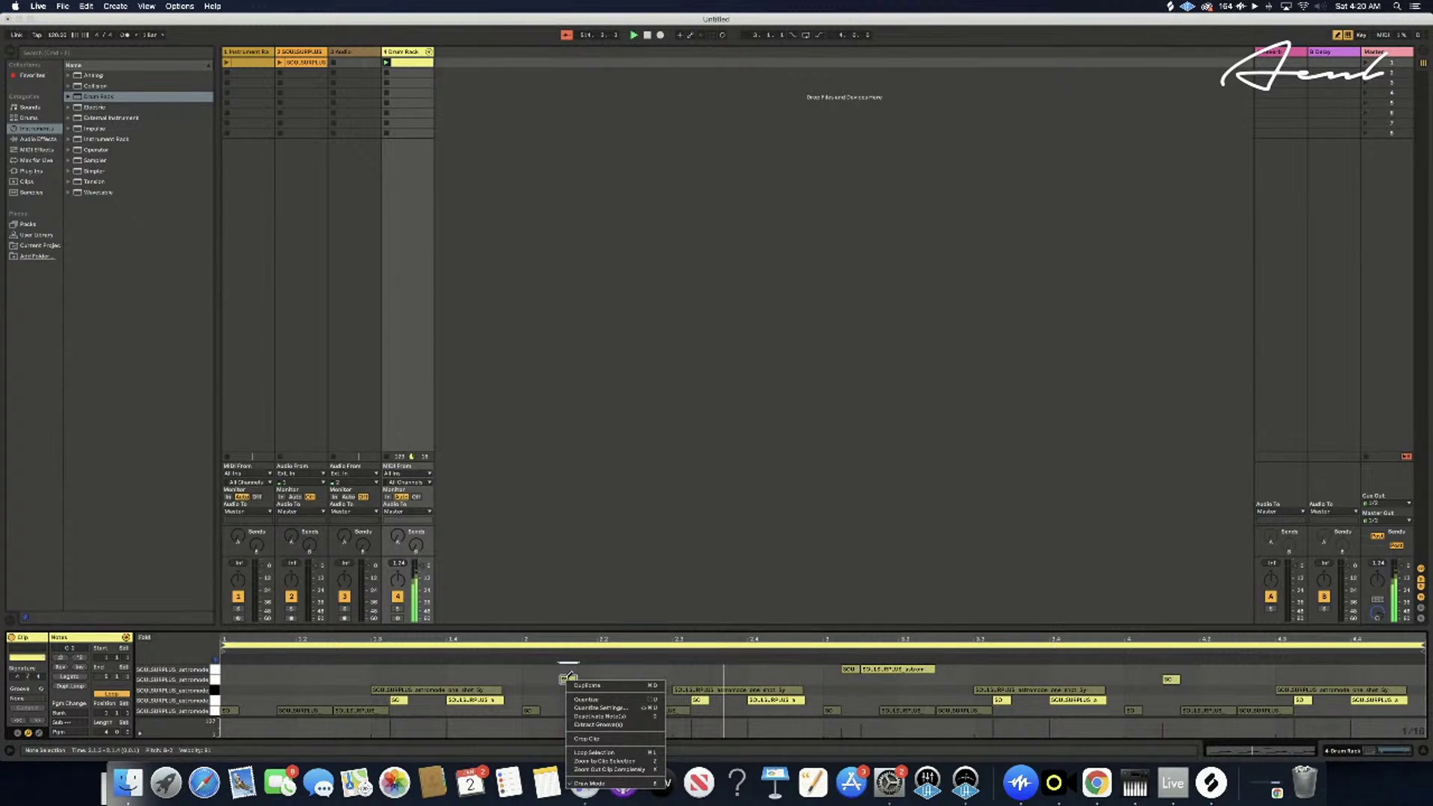
left_click(564, 722)
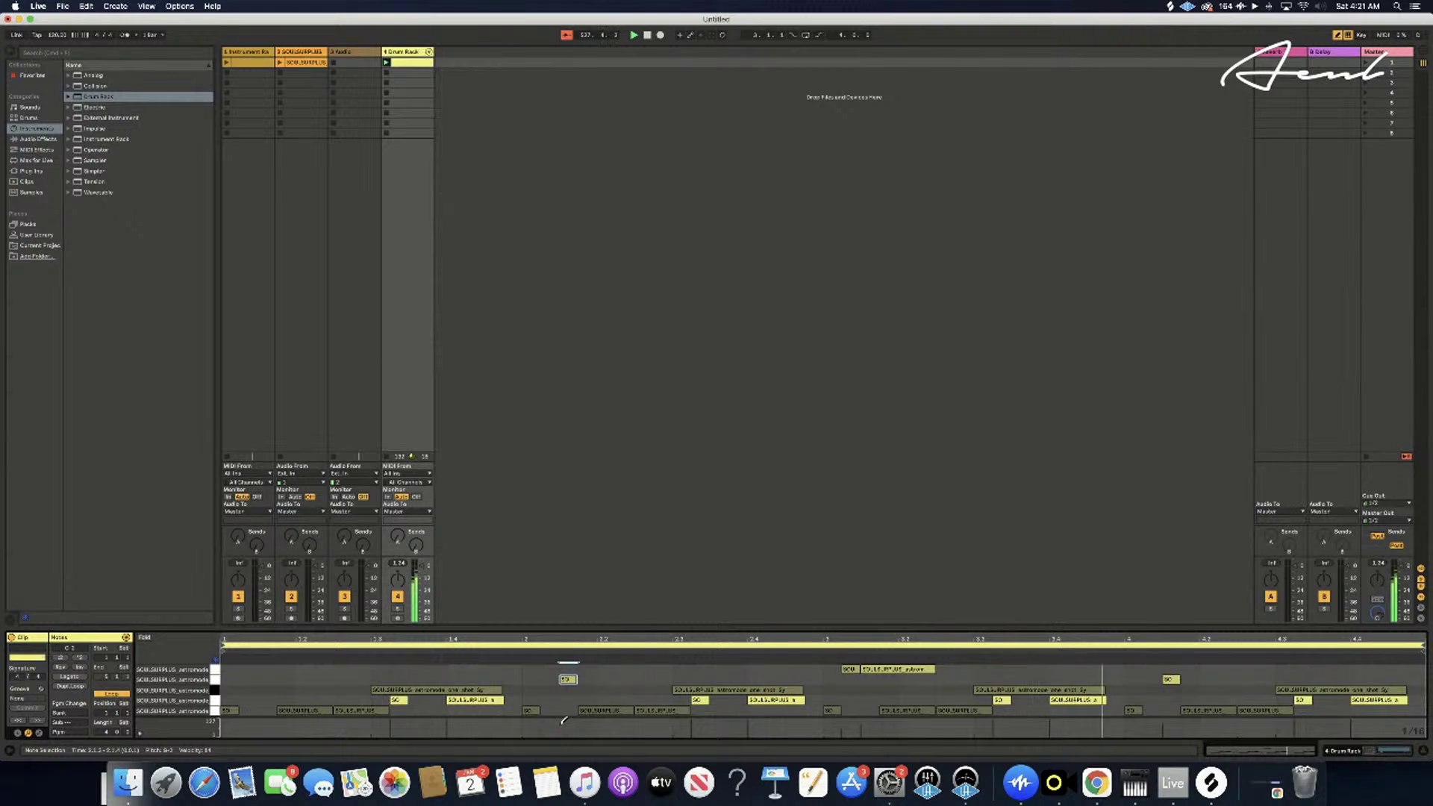
- Try short bell C5 notes at the start of bar 3, at 3.1.2 and 3.1.1
left_click(854, 679)
left_click(886, 679)
left_click(894, 678)
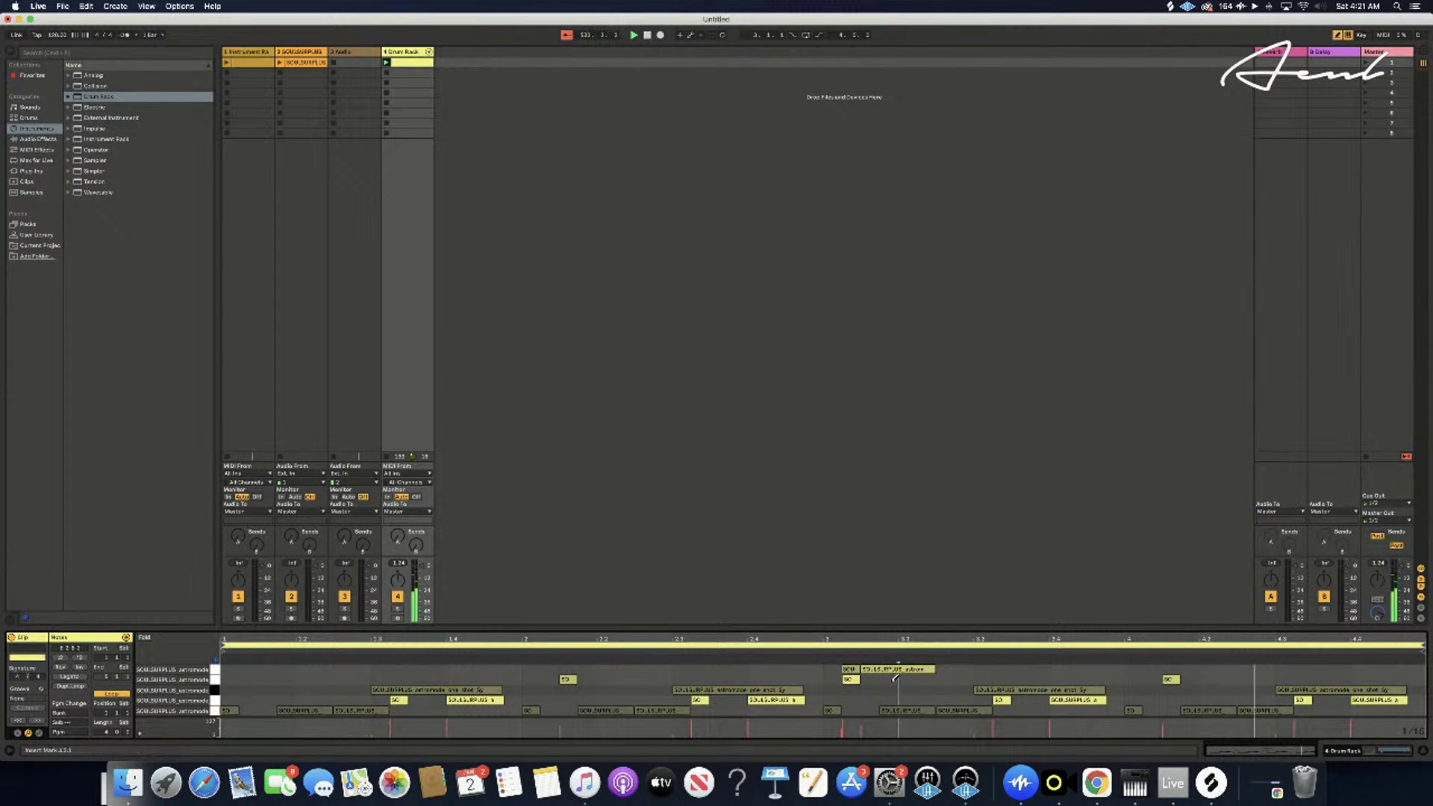
left_click(855, 678)
left_click(832, 679)
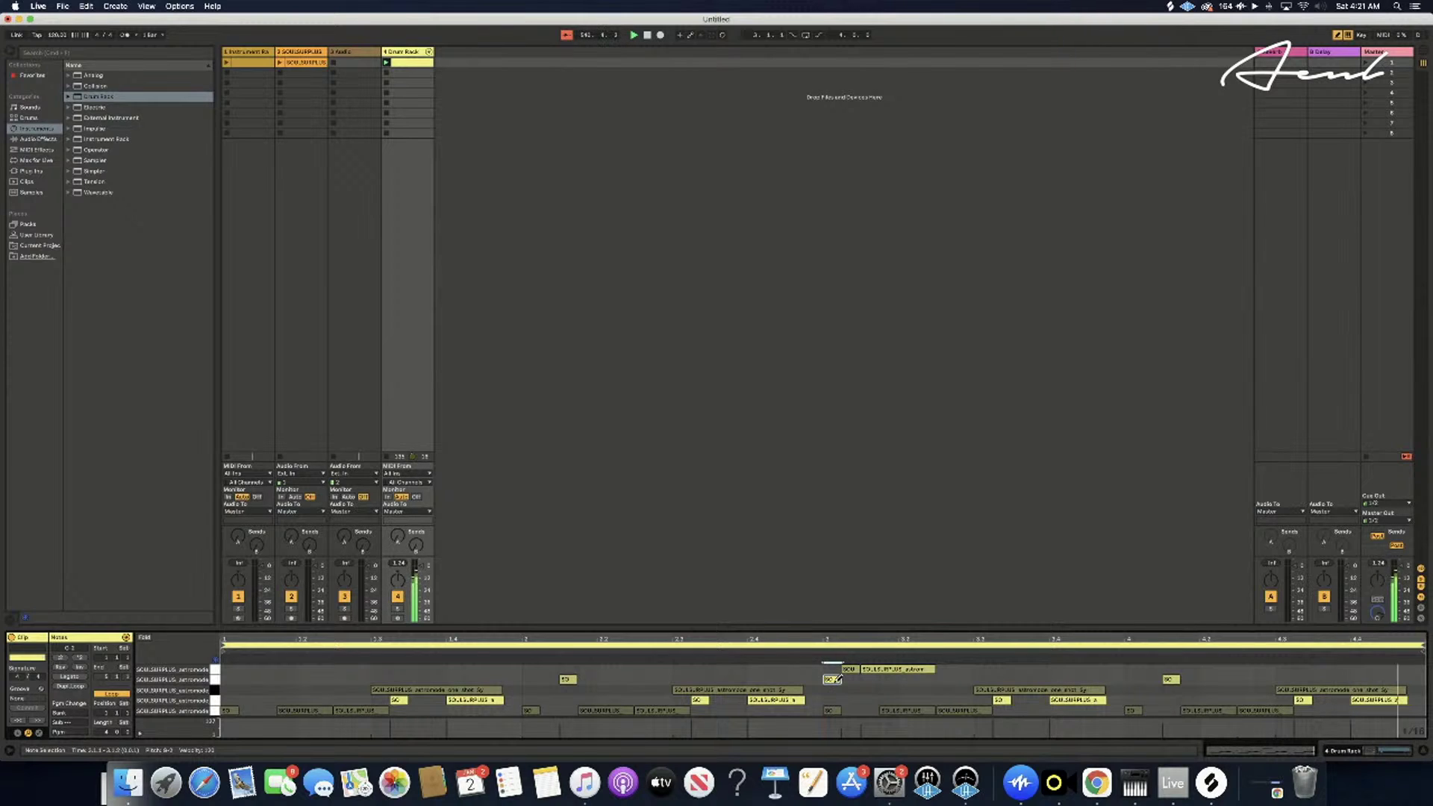
- Replace the trial bell C5 note at 3.1.1 with a sixteenth-long one at 2.4.4 and lower its velocity
left_click(835, 679)
left_click(815, 679)
left_click(808, 731)
- Extend the bell C5 note before bar 3 so it starts about a third of a sixteenth earlier than 2.4.4
key("plus")
key("plus")
key("plus")
key("plus")
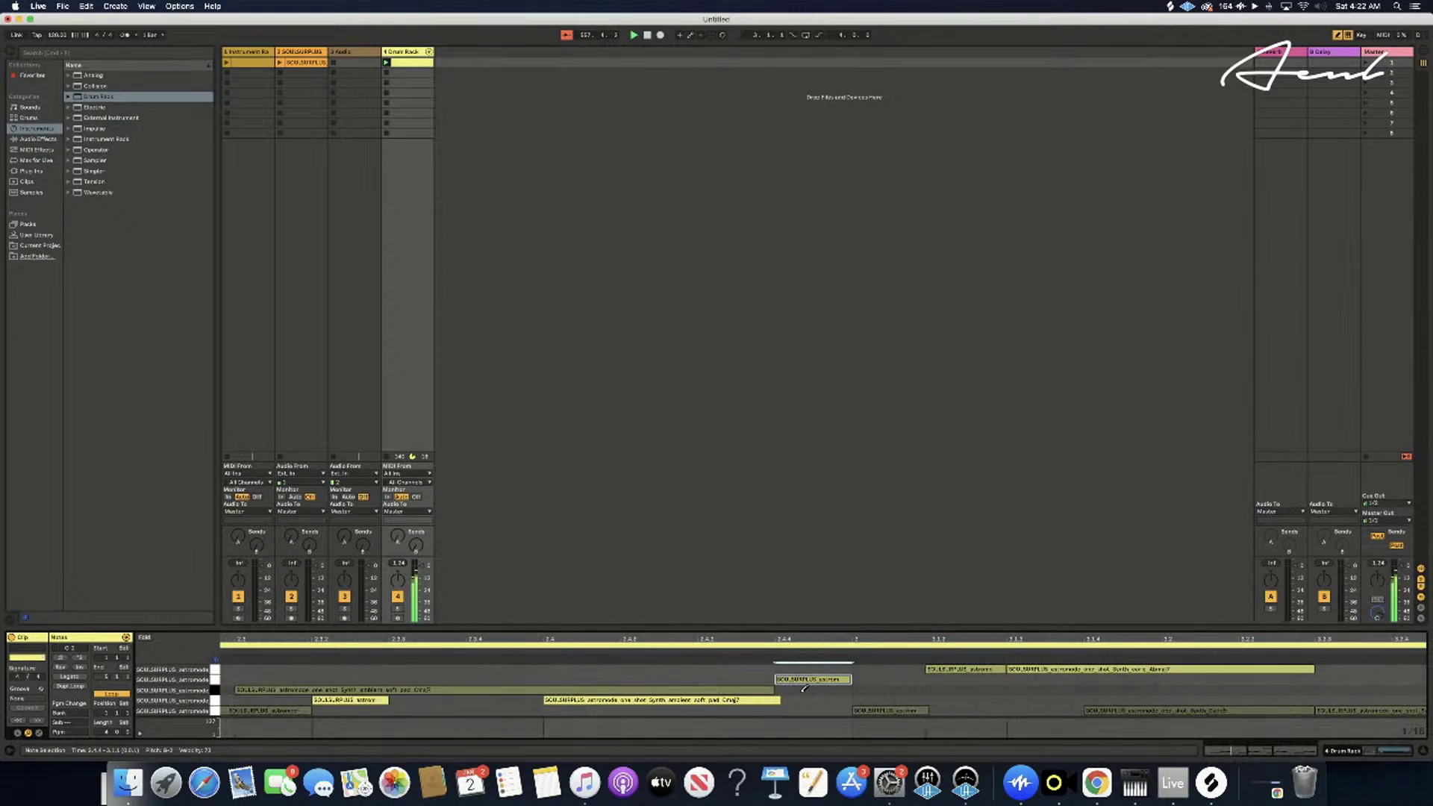
key("plus")
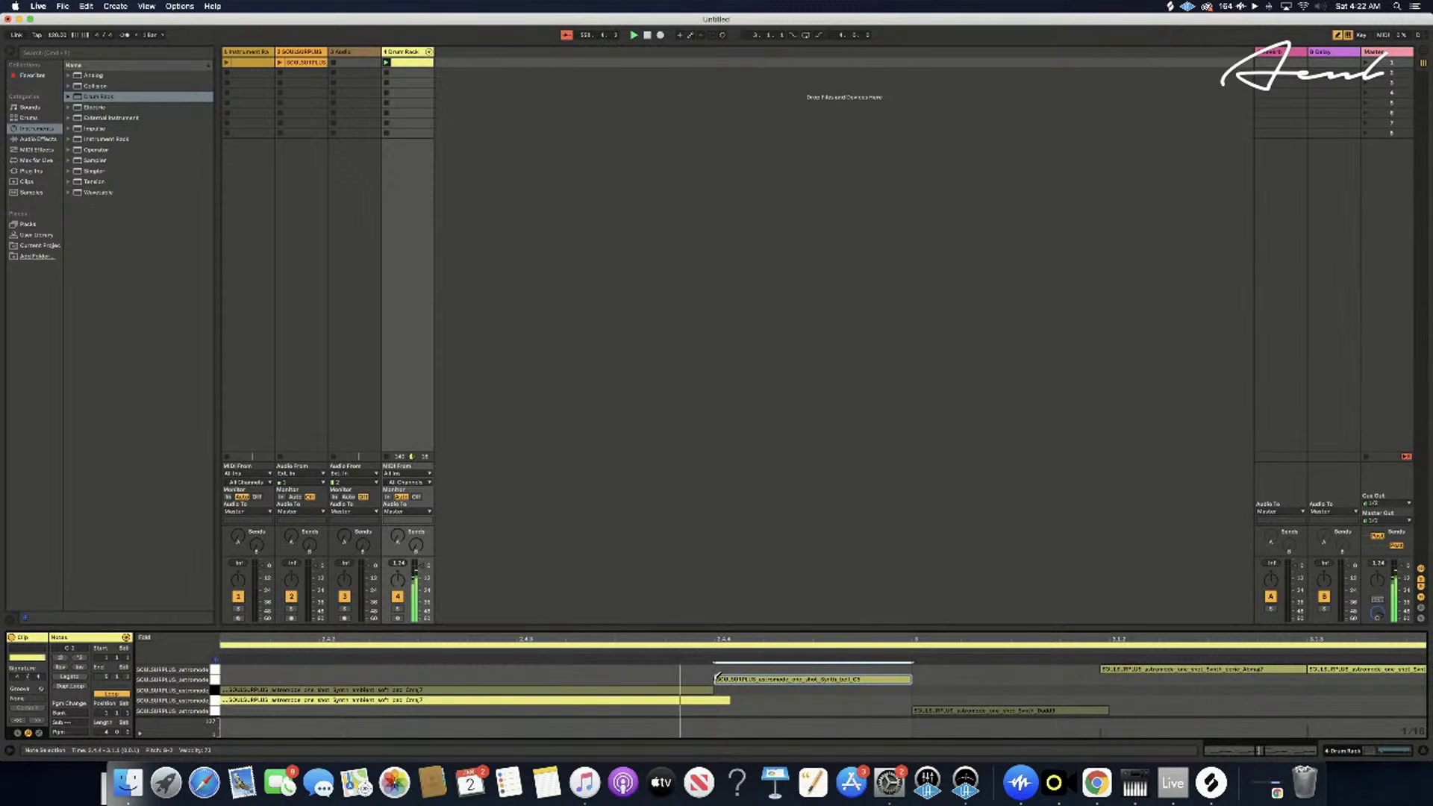
left_click_drag(715, 680, 611, 680)
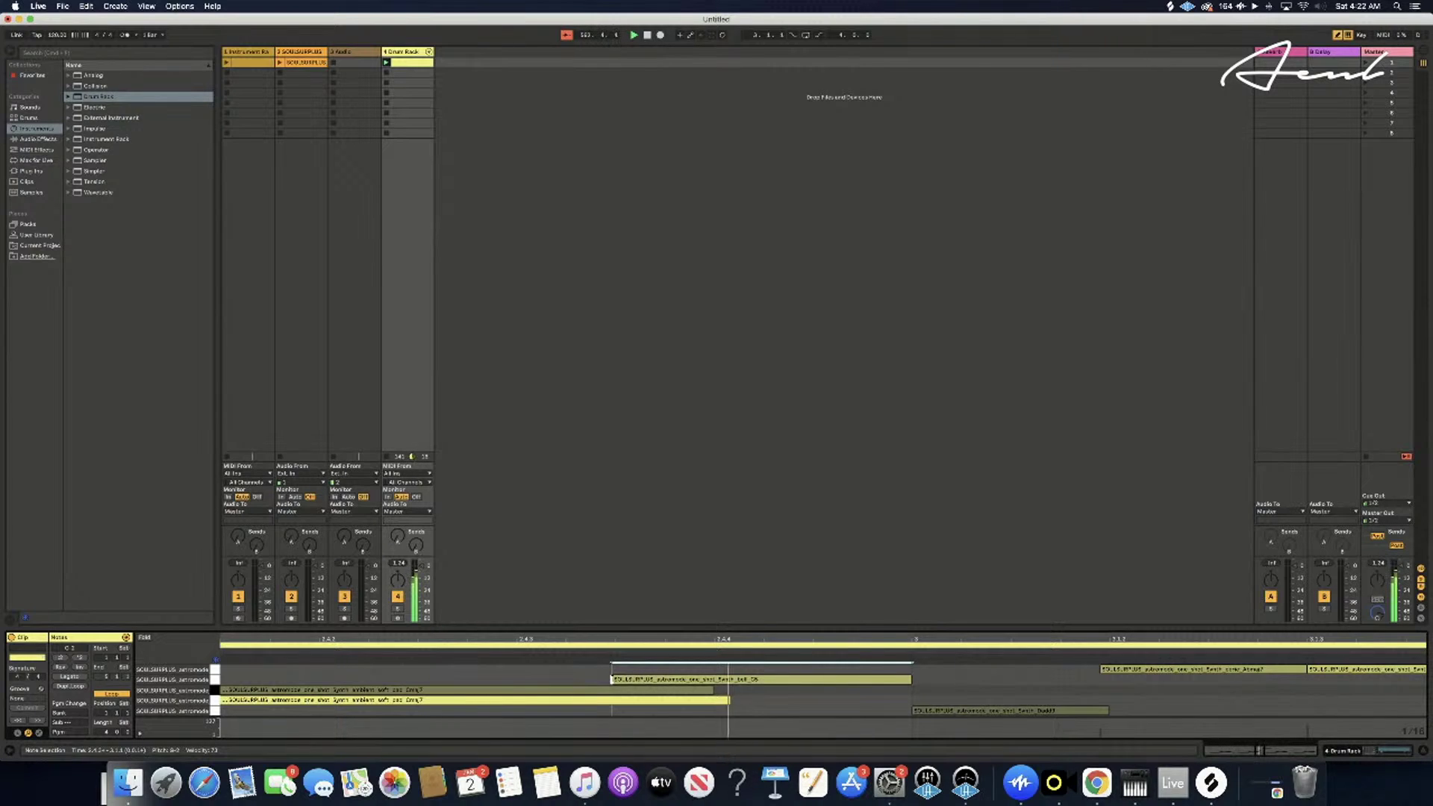
left_click_drag(612, 679, 642, 670)
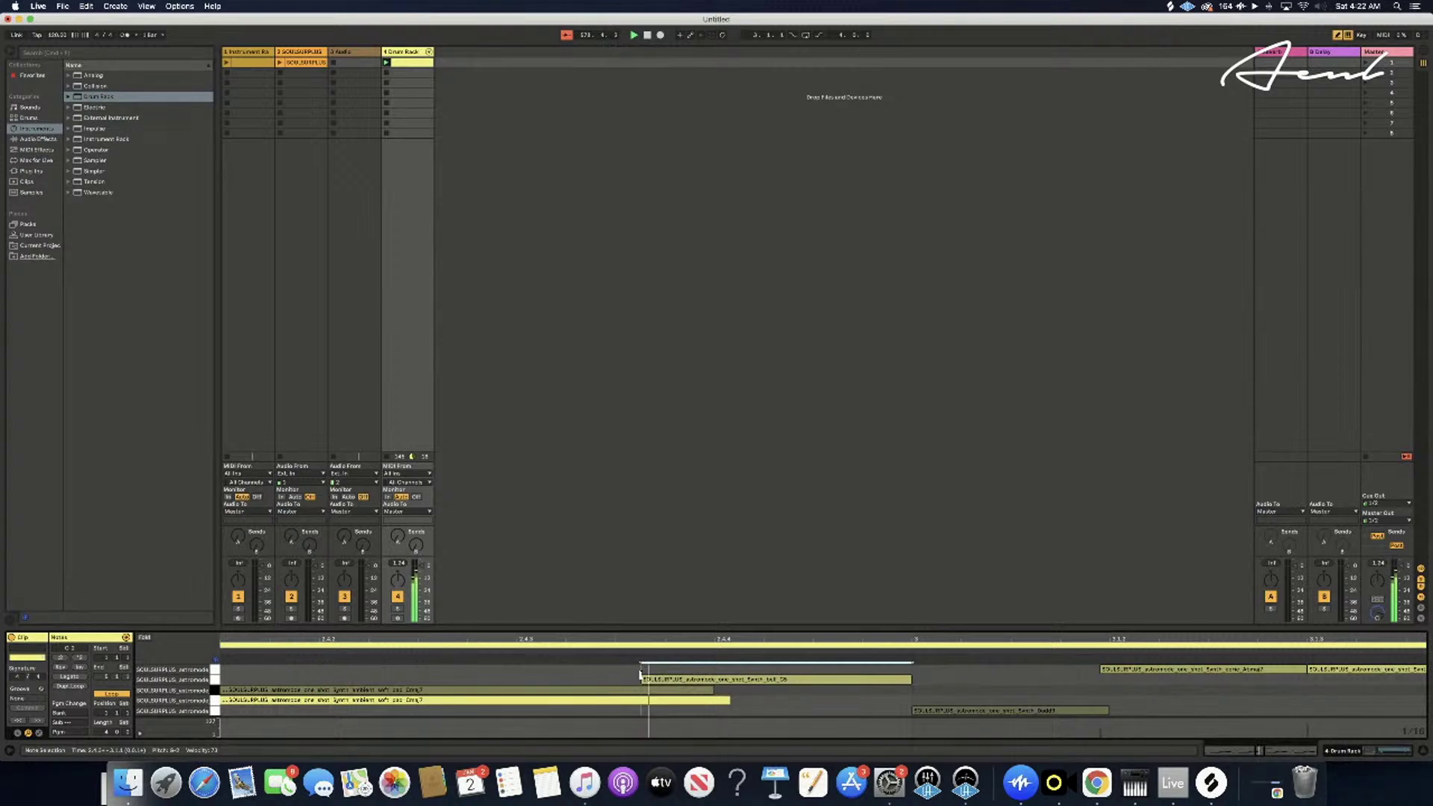
left_click(640, 674)
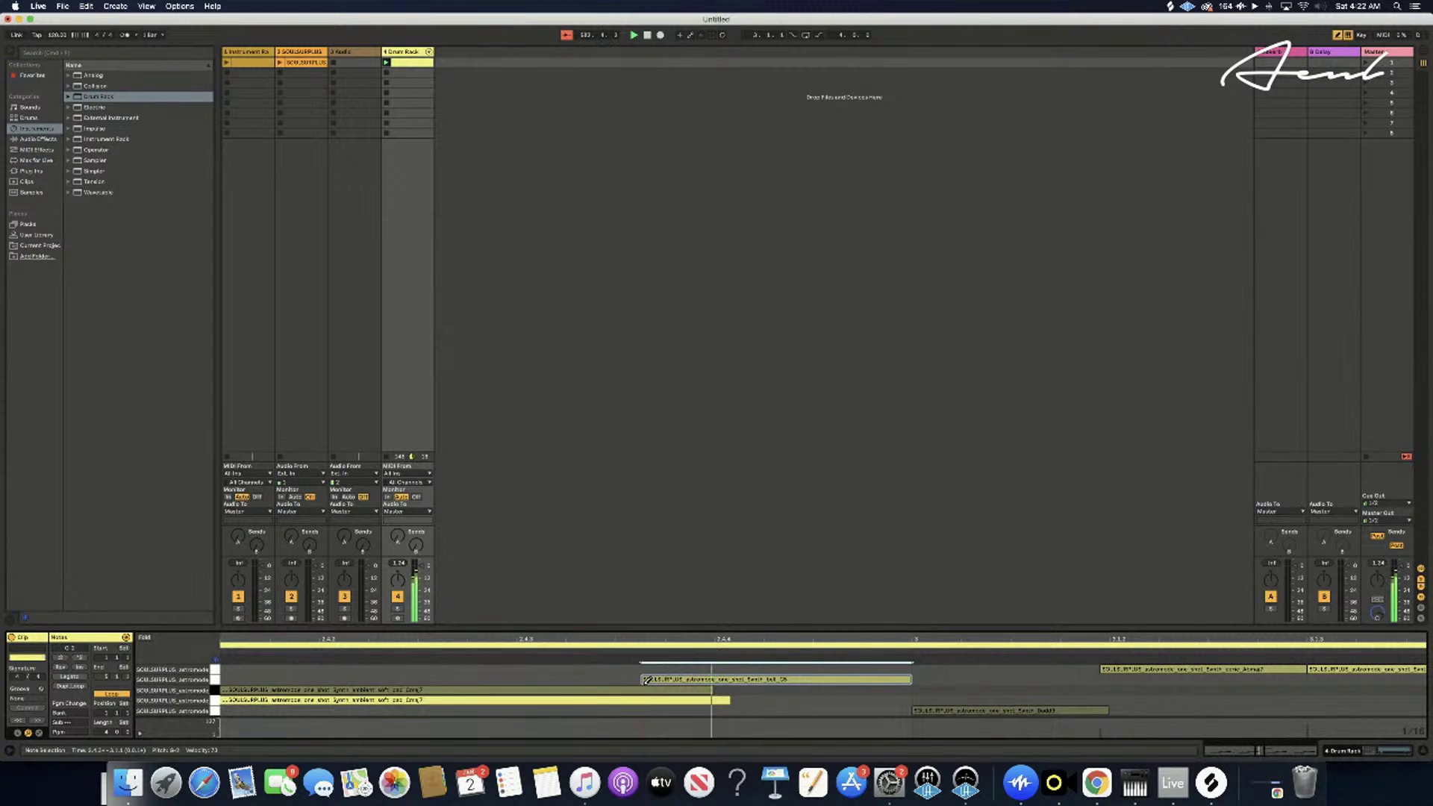
key("minus")
key("minus")
key("minus")
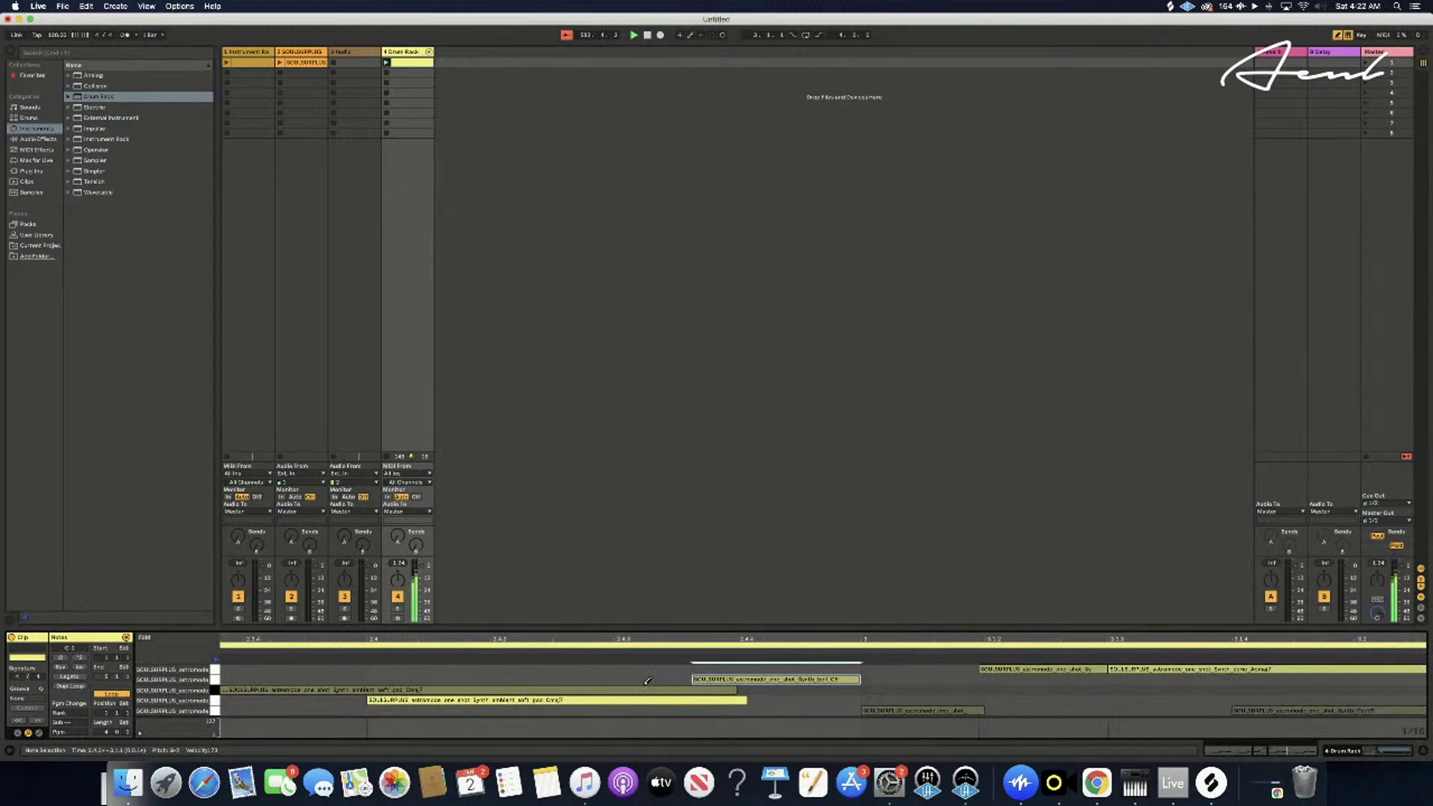
key("minus")
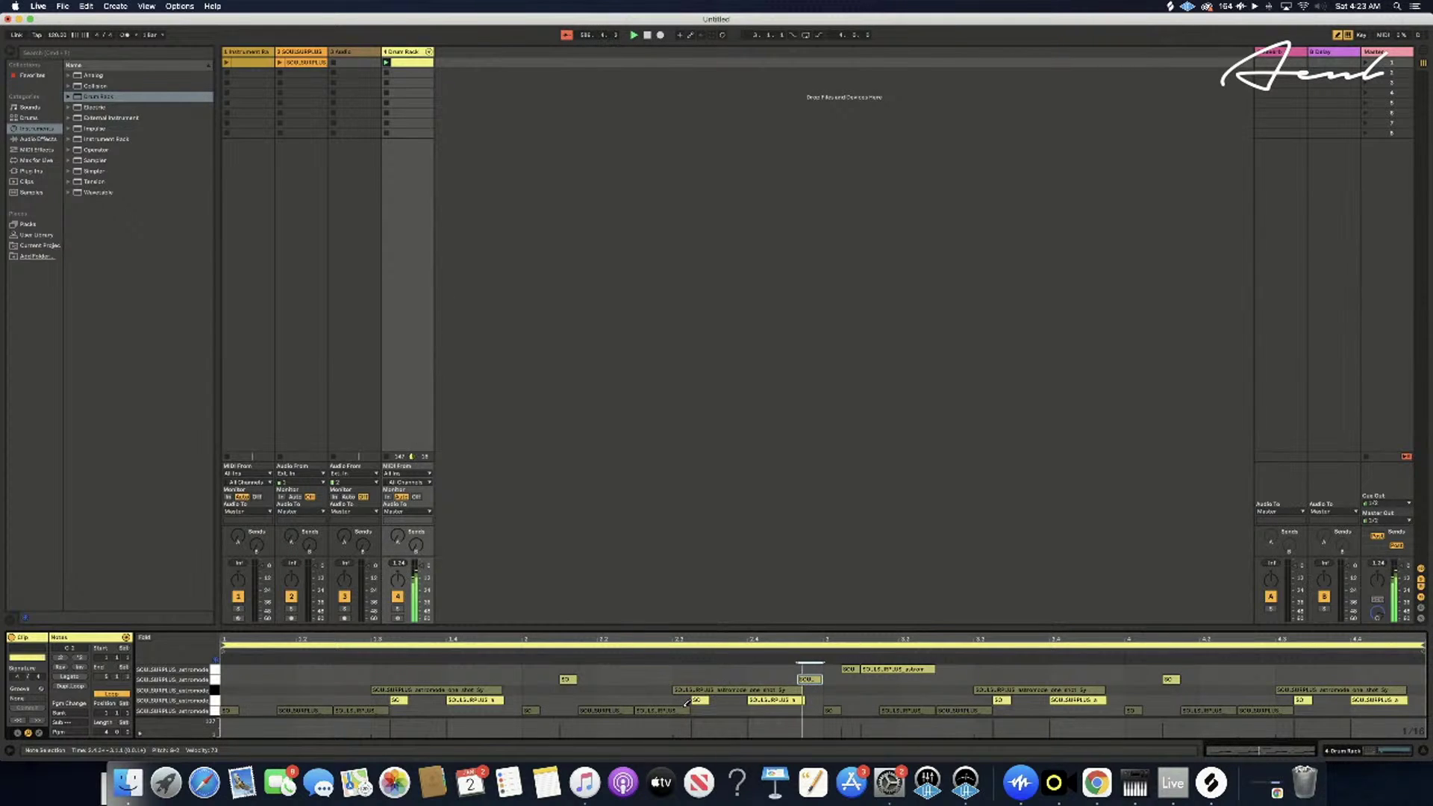
- Lengthen the Fade Out of the Drum Rack's bell C5 sample and lower its volume slightly
left_click(571, 679)
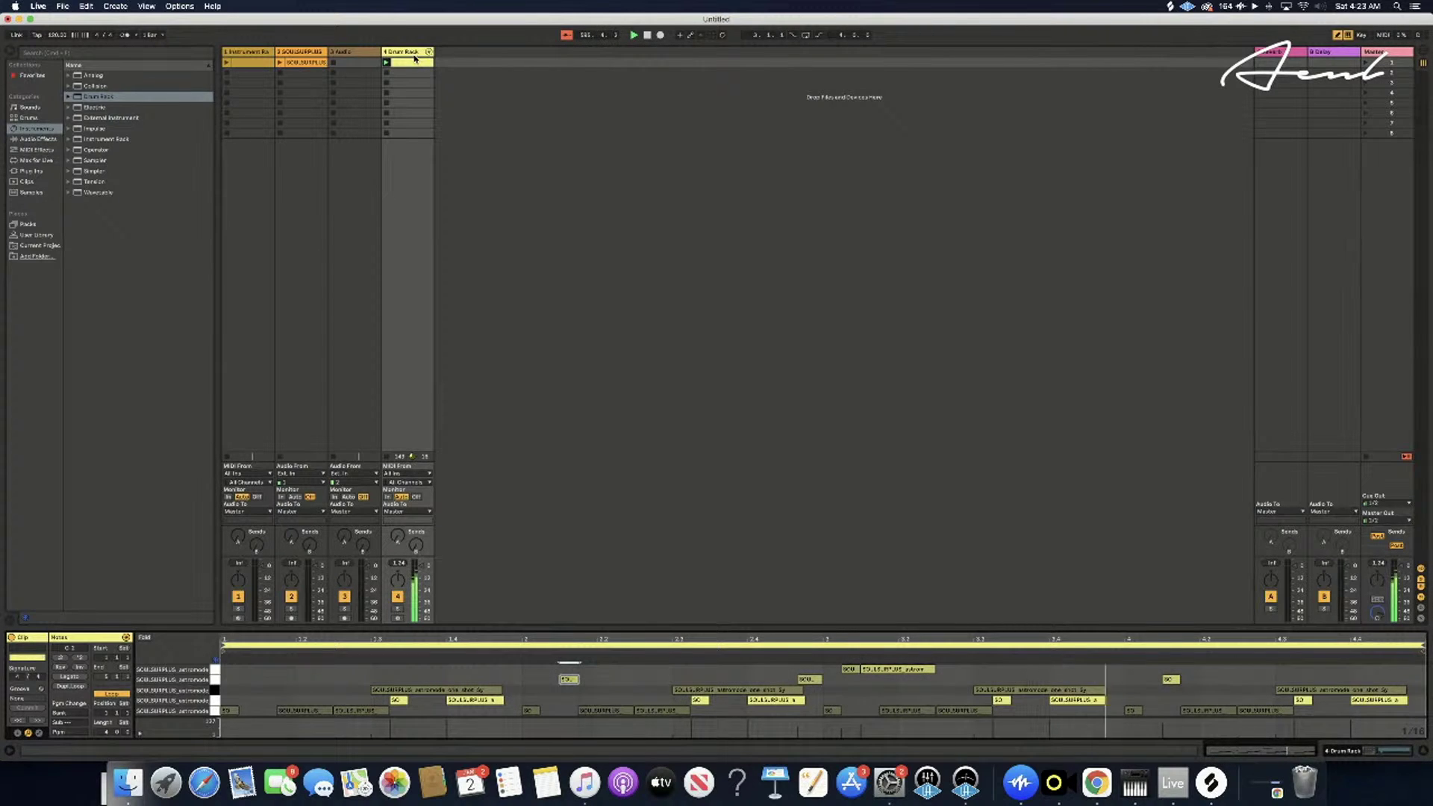
key("shift+Tab")
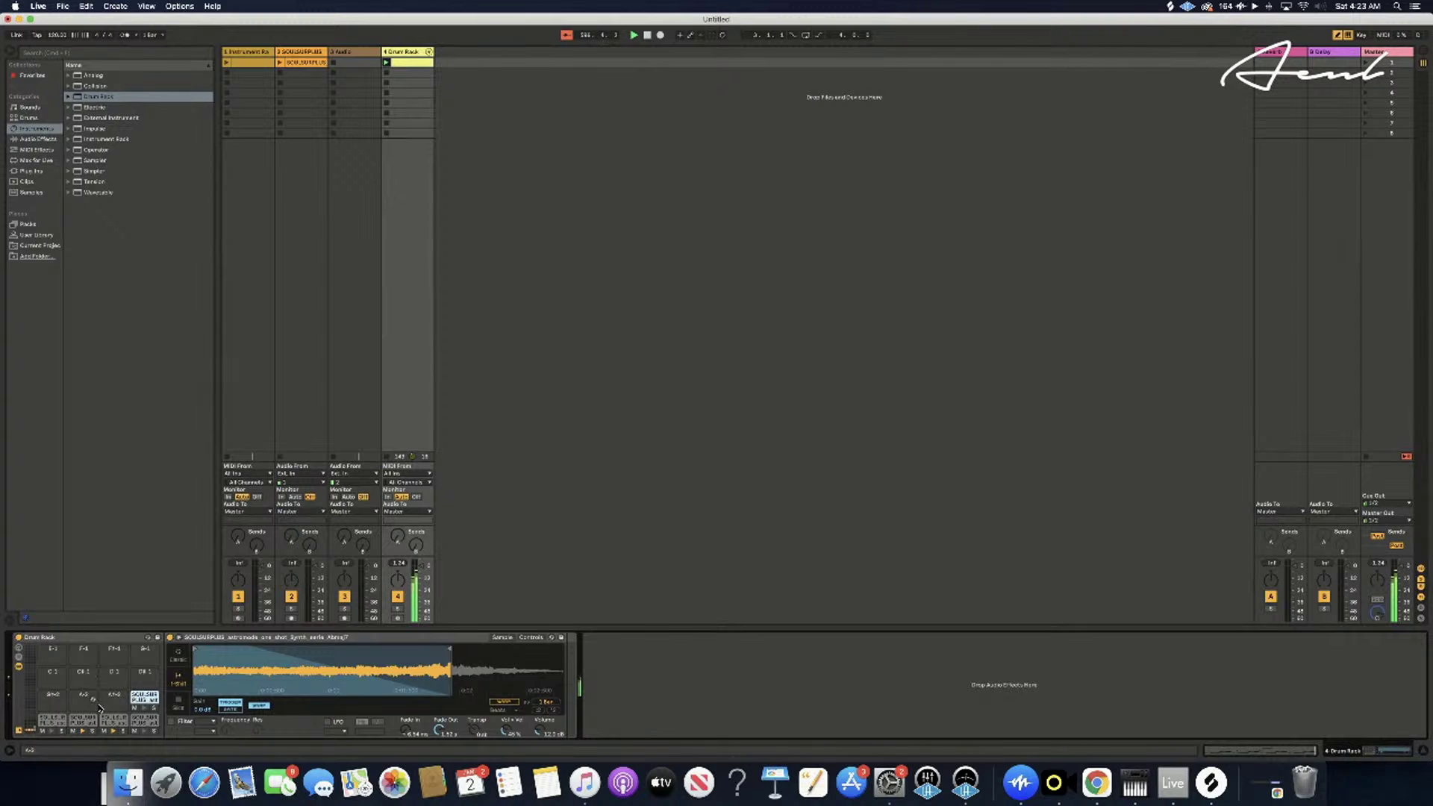
left_click(145, 721)
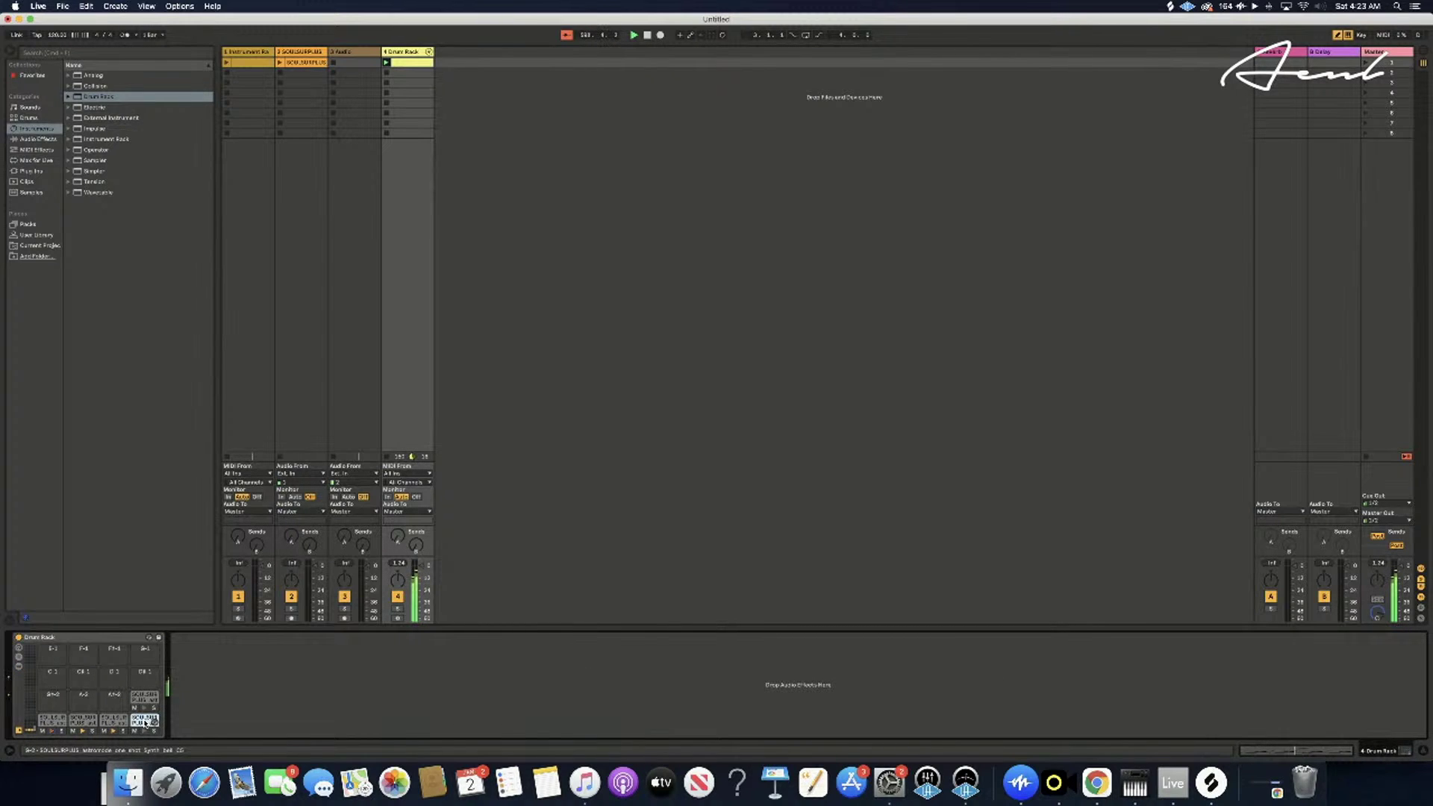
double_click(146, 723)
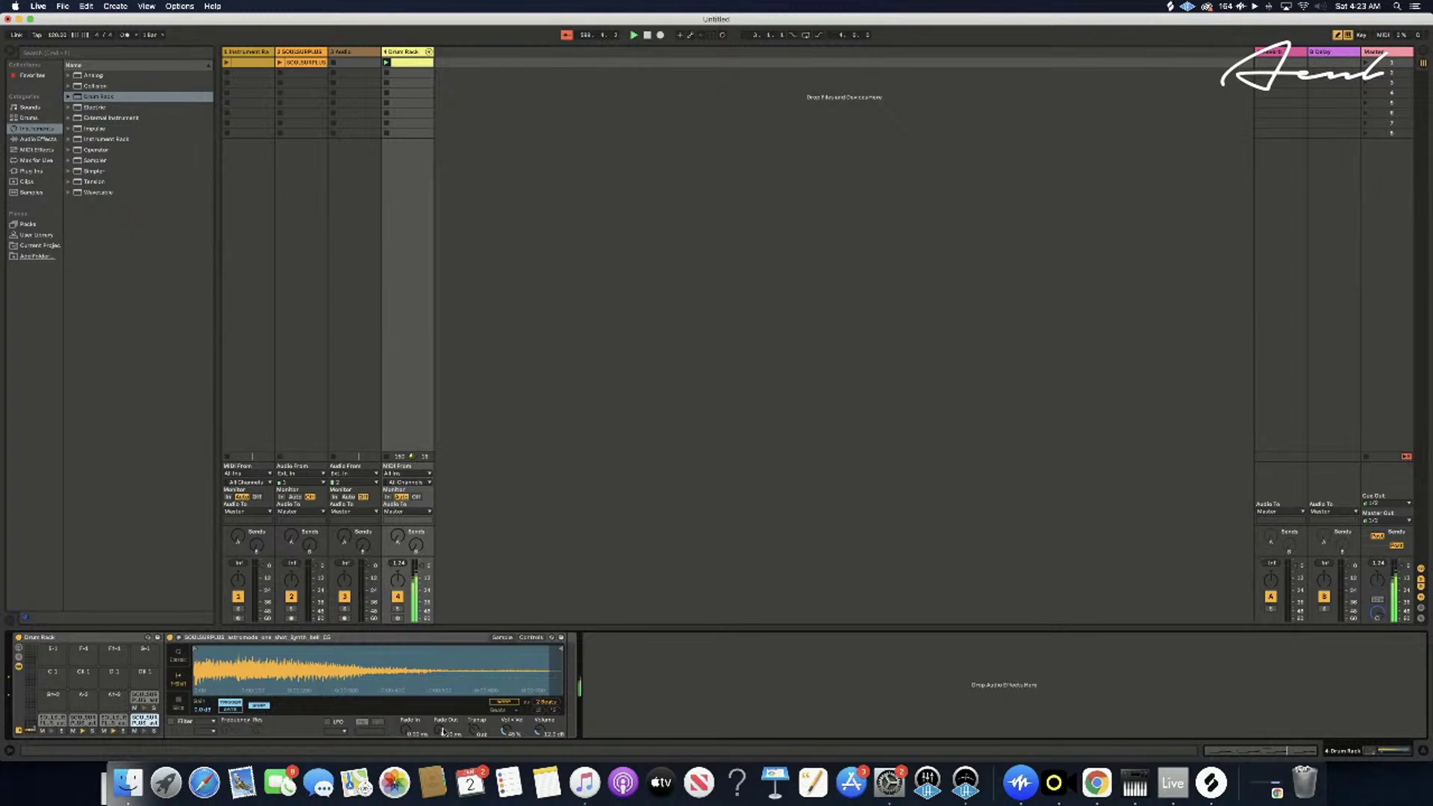
left_click_drag(442, 731, 444, 730)
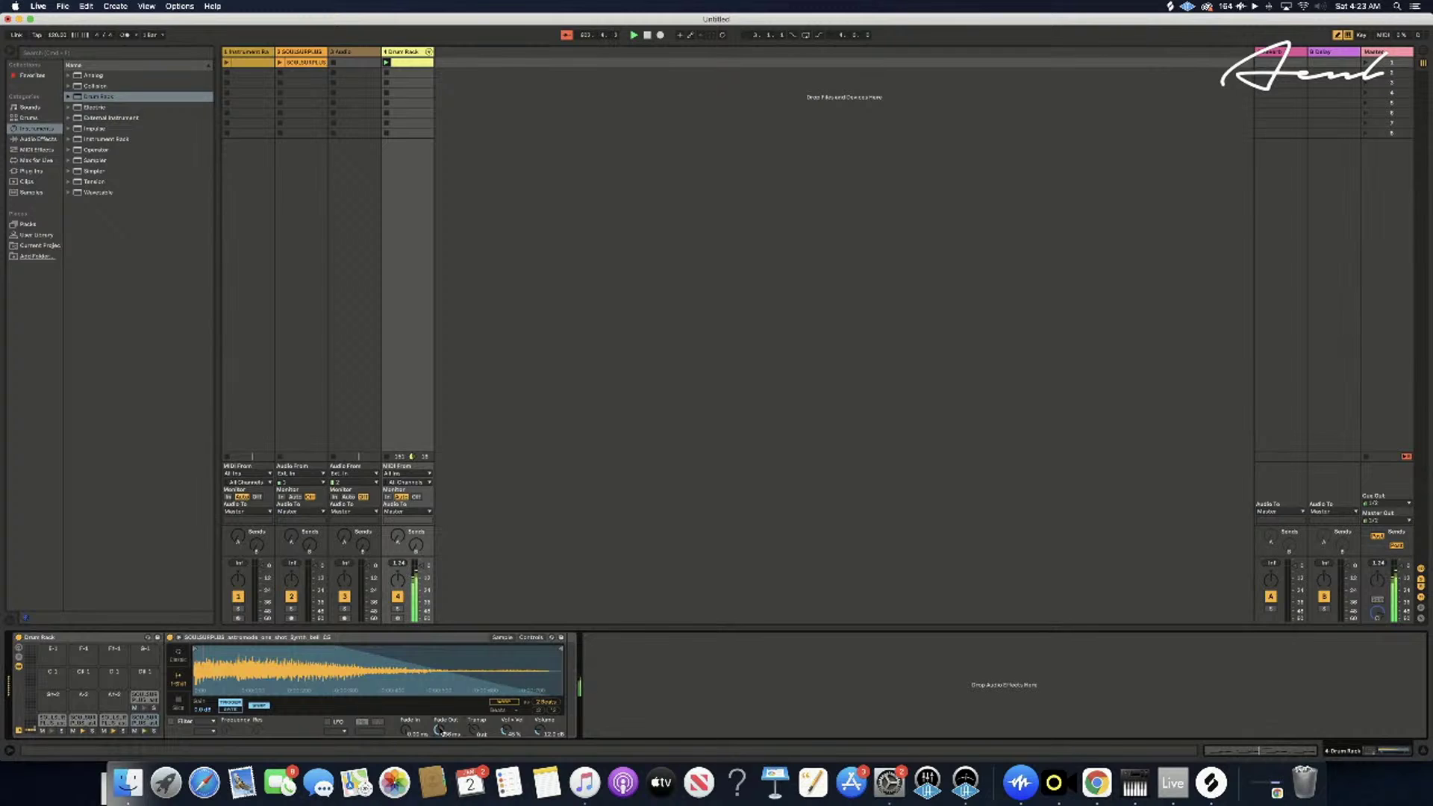
left_click_drag(440, 731, 440, 730)
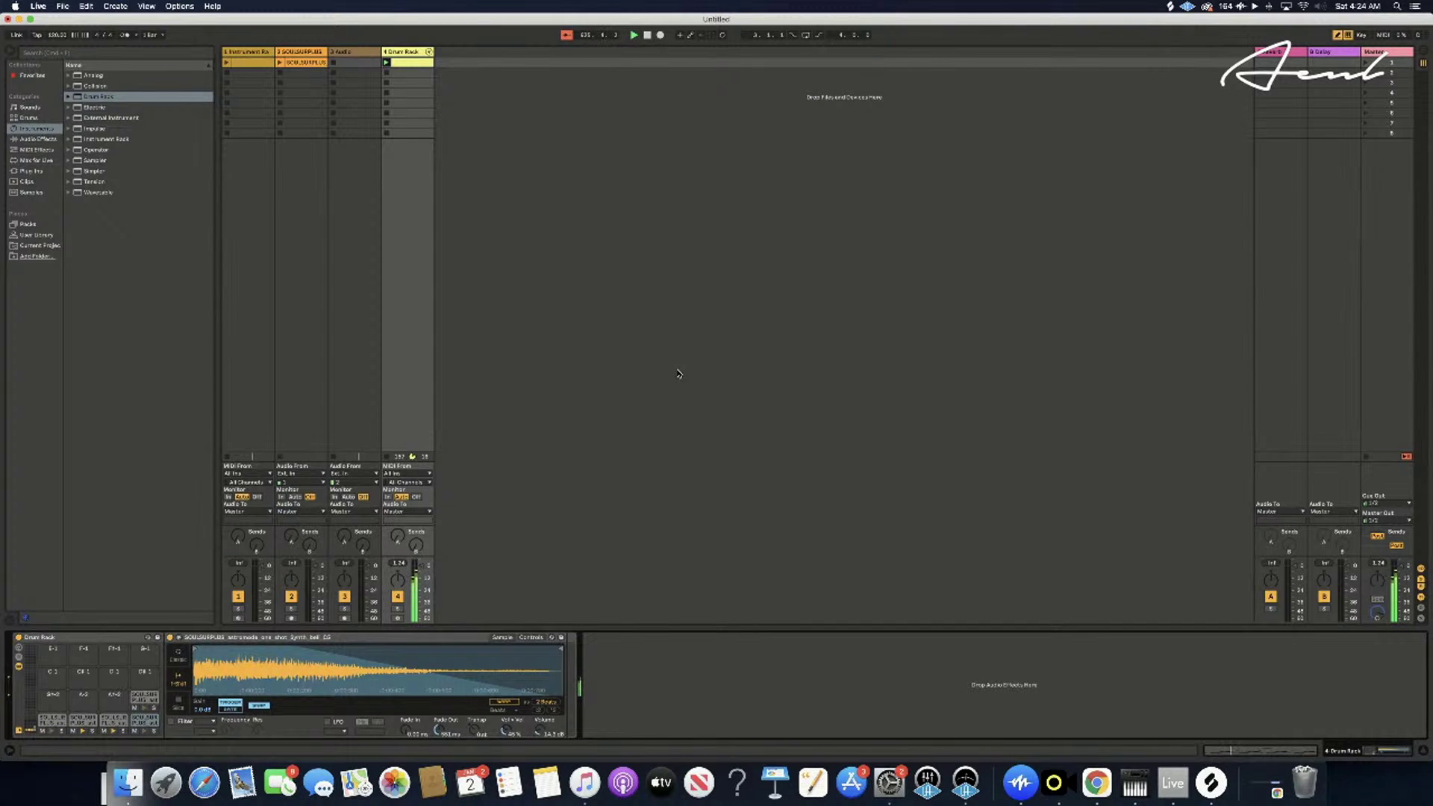
- Open the Drum Rack clip's notes and select the Dadd9 notes across the four bars
left_click(408, 64)
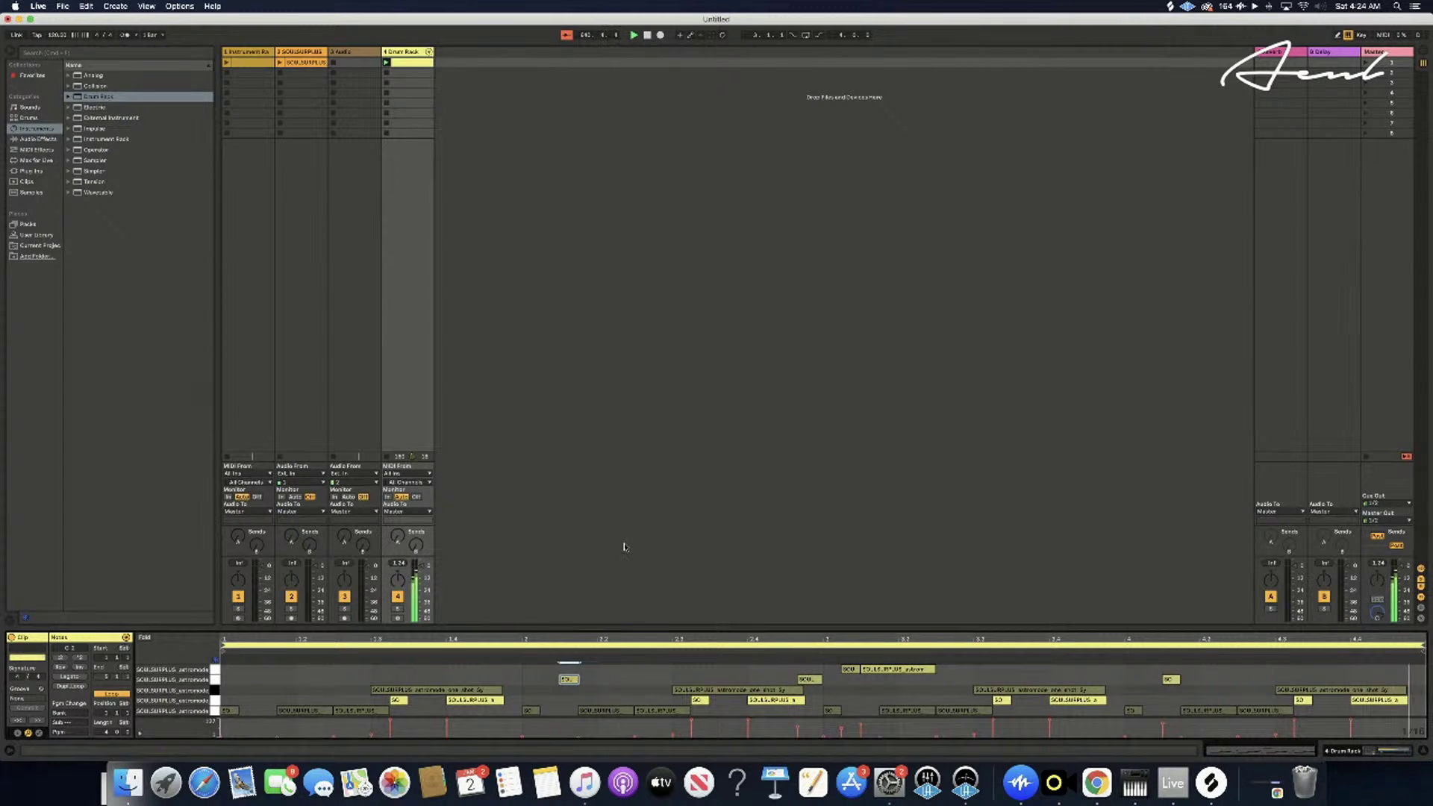
left_click(227, 710)
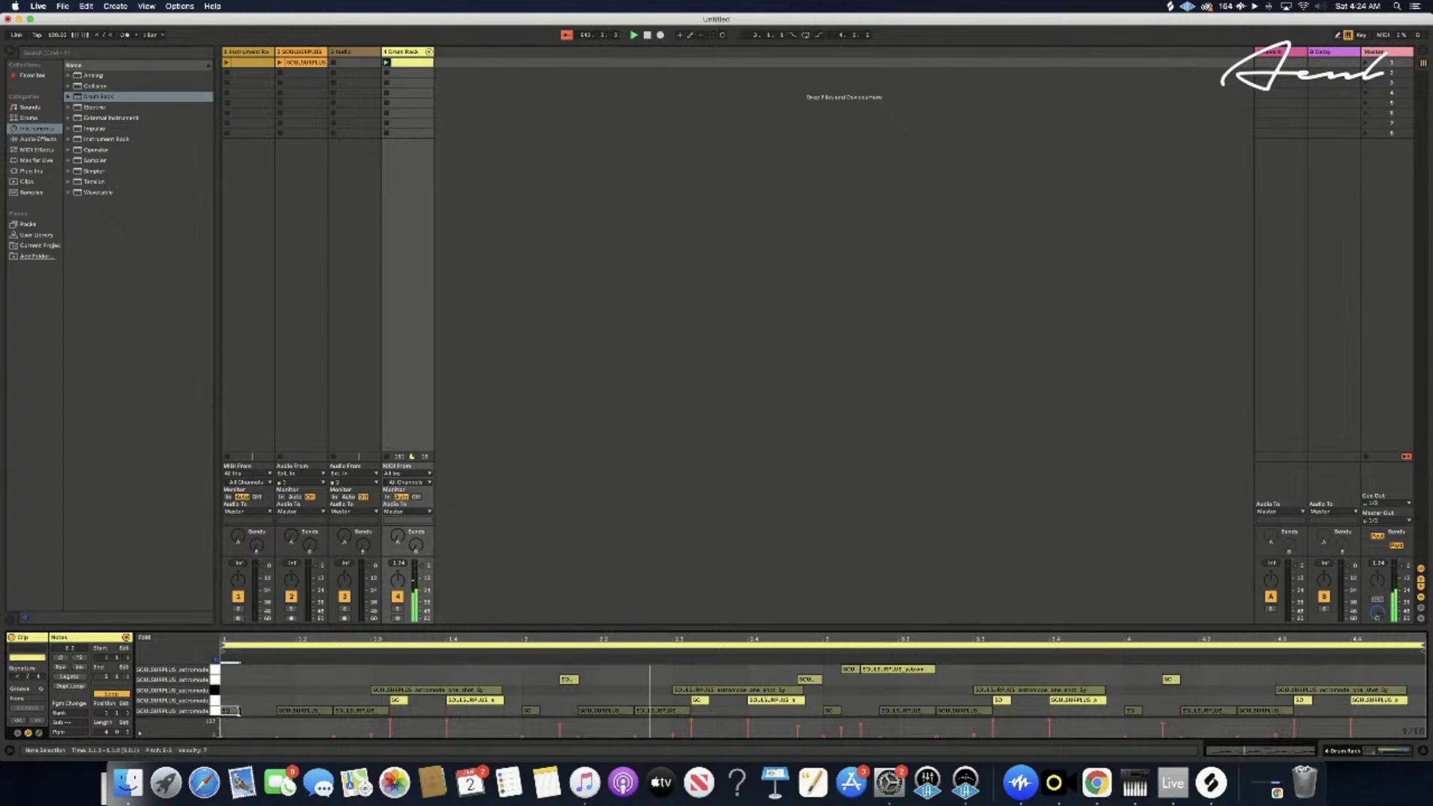
left_click(239, 711)
left_click_drag(241, 711, 1369, 717)
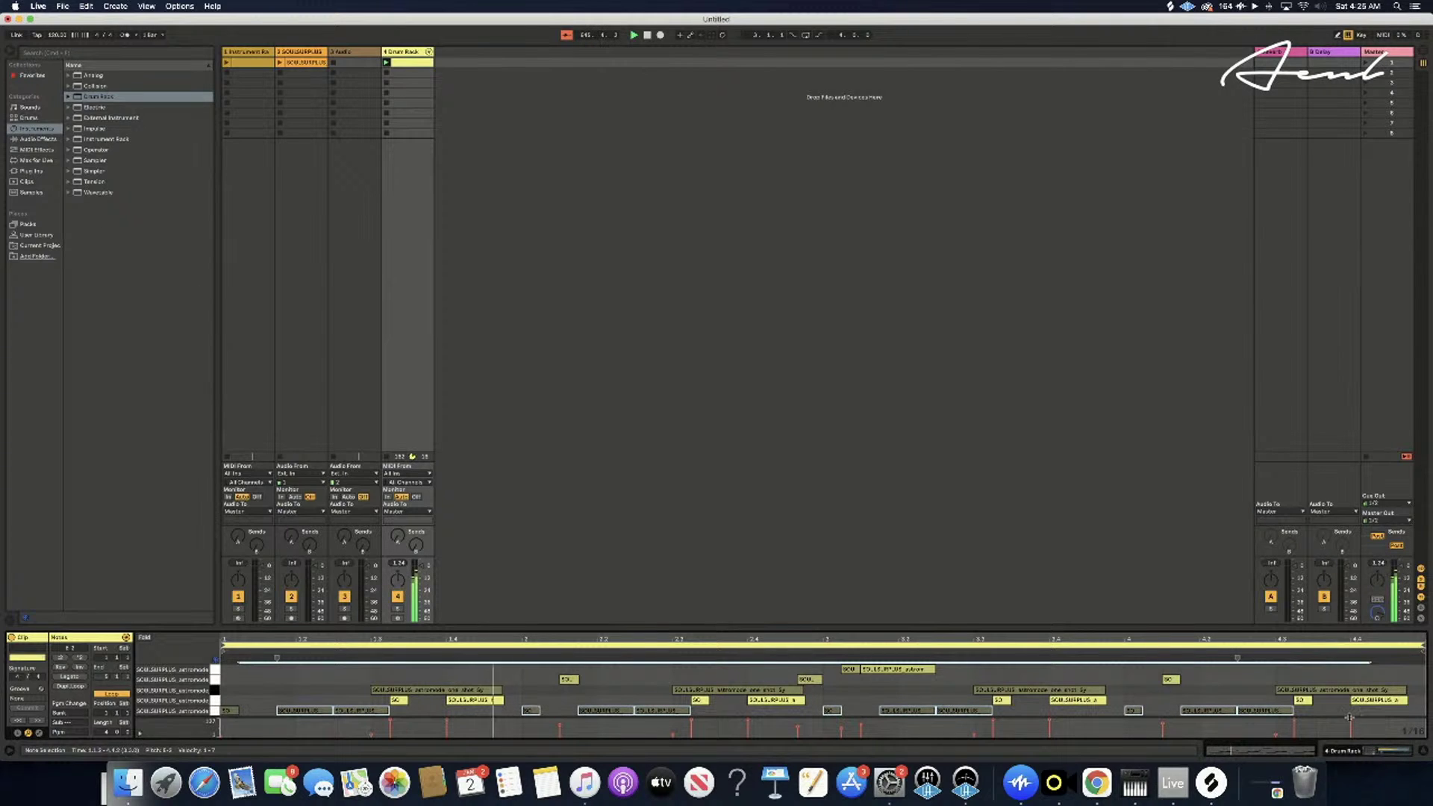
left_click(230, 709)
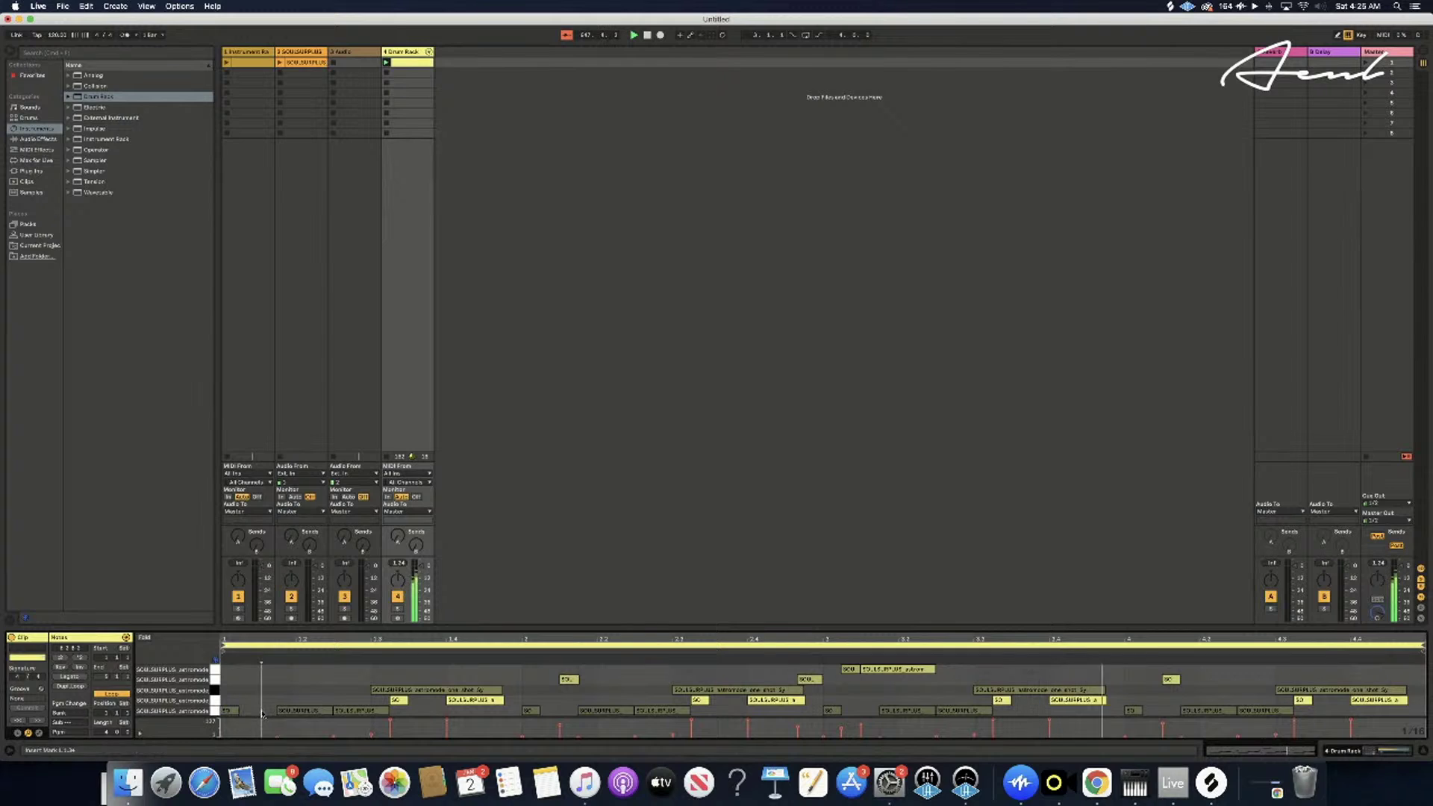
- Select the three Dadd9 notes in bar 1 and adjust their velocities
left_click(267, 710)
left_click(255, 710)
left_click_drag(230, 704, 390, 726)
left_click(232, 710)
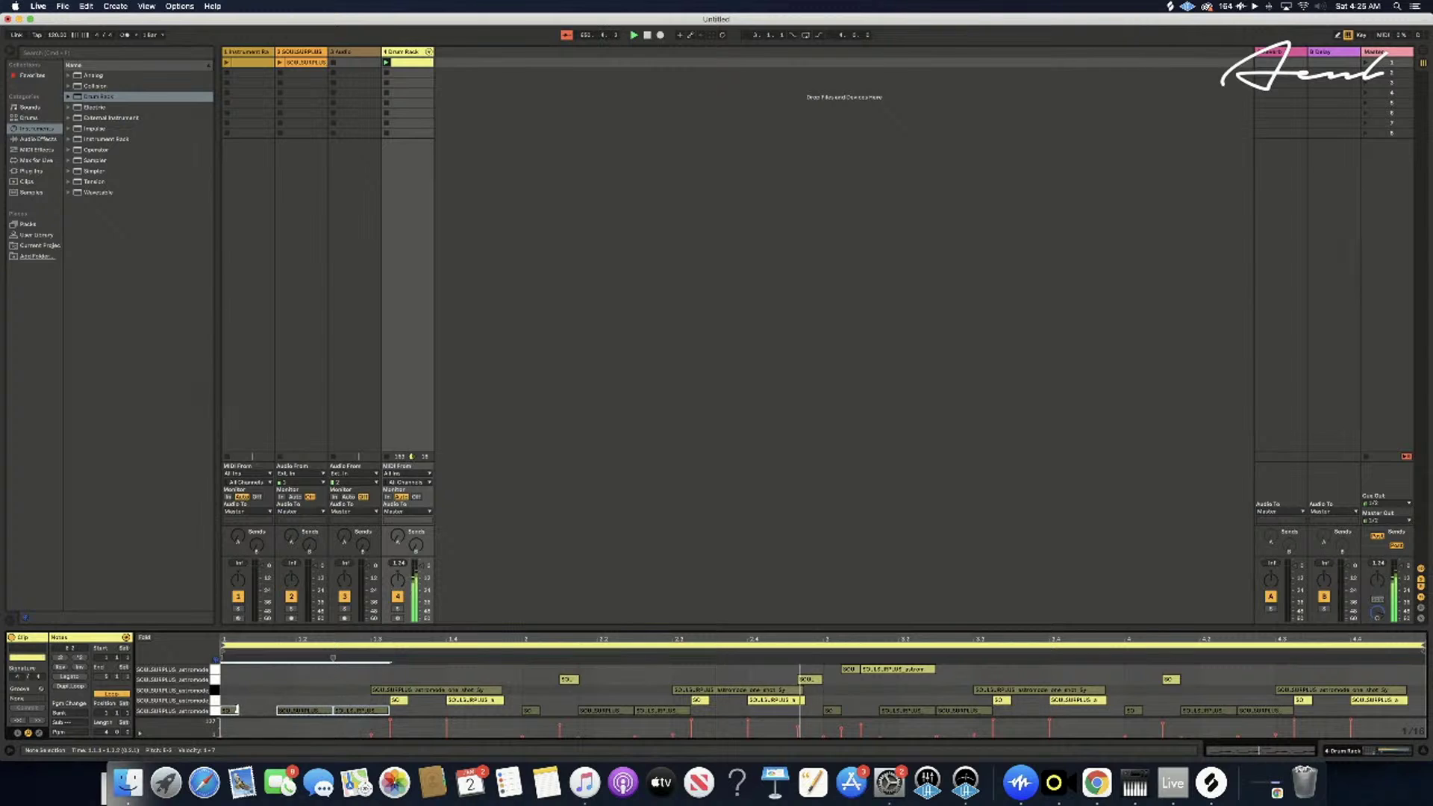
left_click(247, 710)
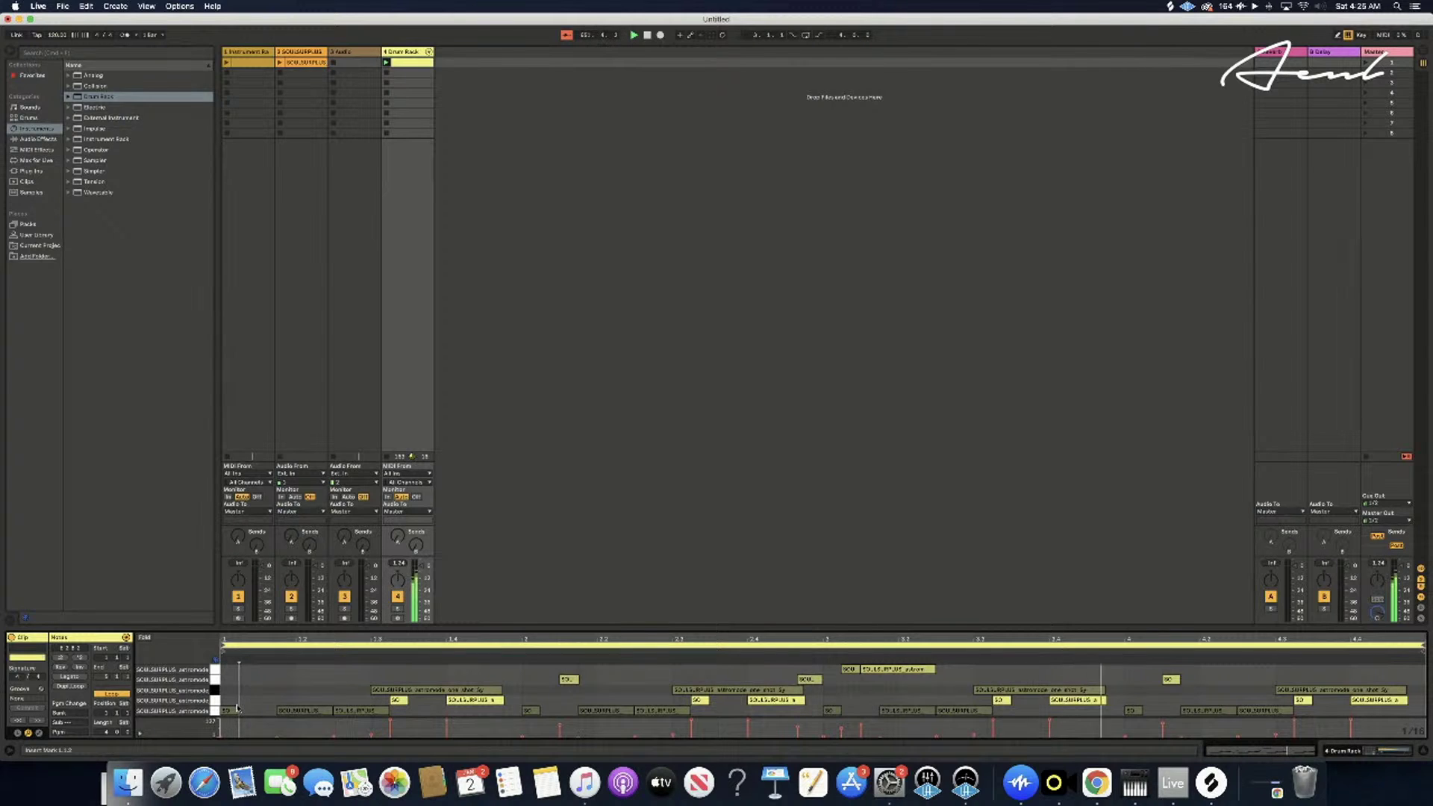
left_click(238, 711)
left_click_drag(239, 710, 370, 722)
left_click(233, 718)
left_click_drag(233, 718, 322, 713)
left_click(259, 705)
- Adjust the velocities of the three Dadd9 notes in each of bars 2, 3 and 4, one bar at a time
left_click_drag(510, 714, 716, 715)
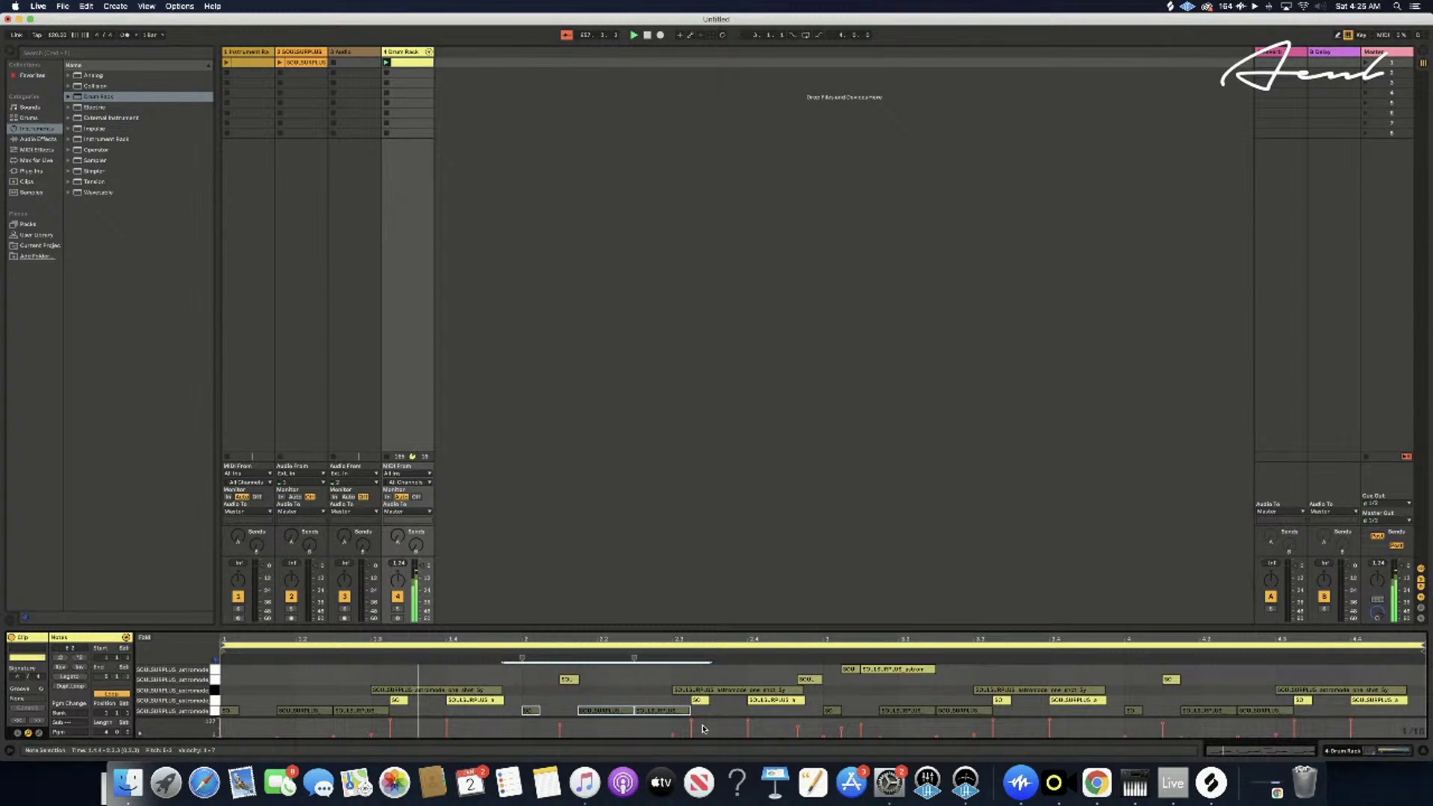
left_click(541, 735)
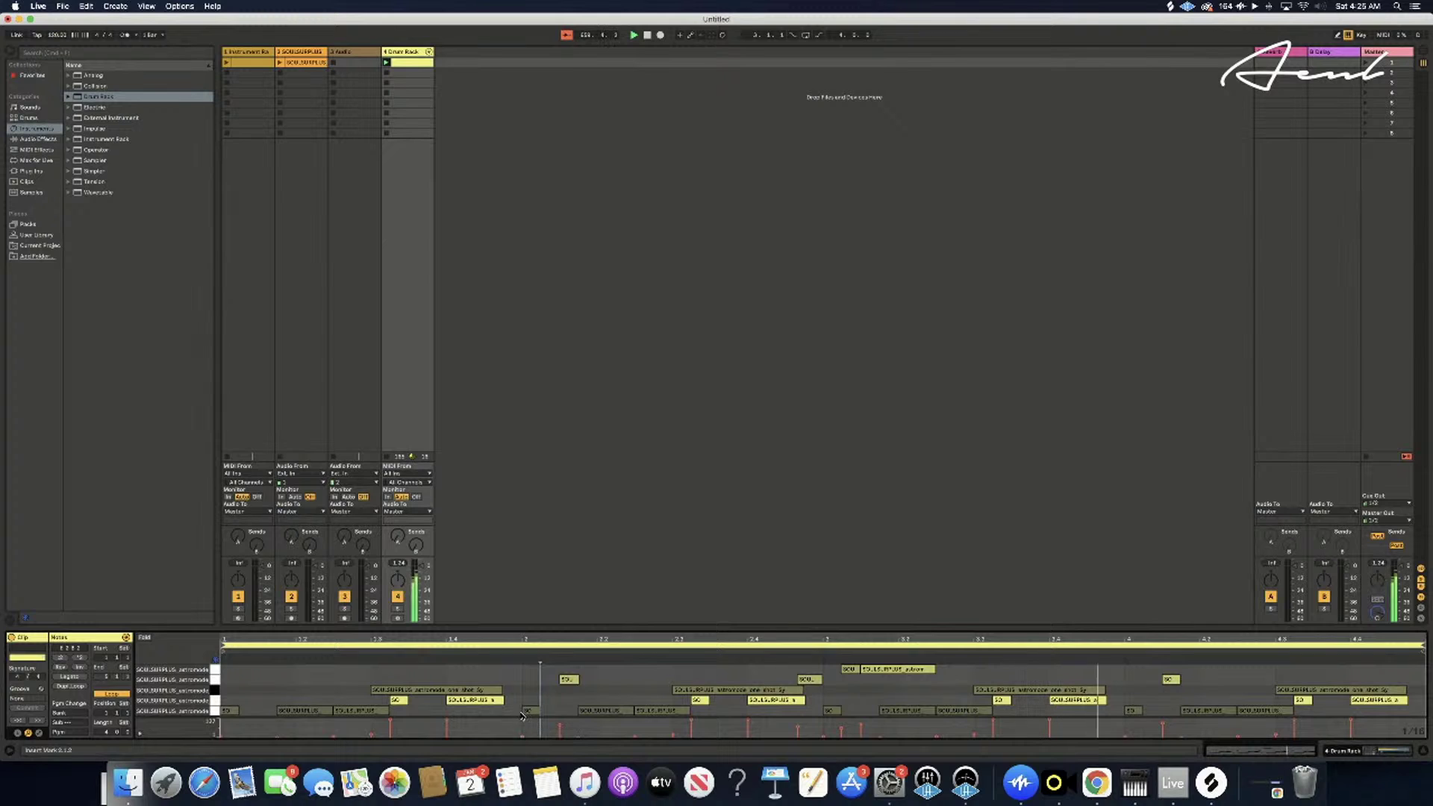
left_click_drag(542, 735, 686, 714)
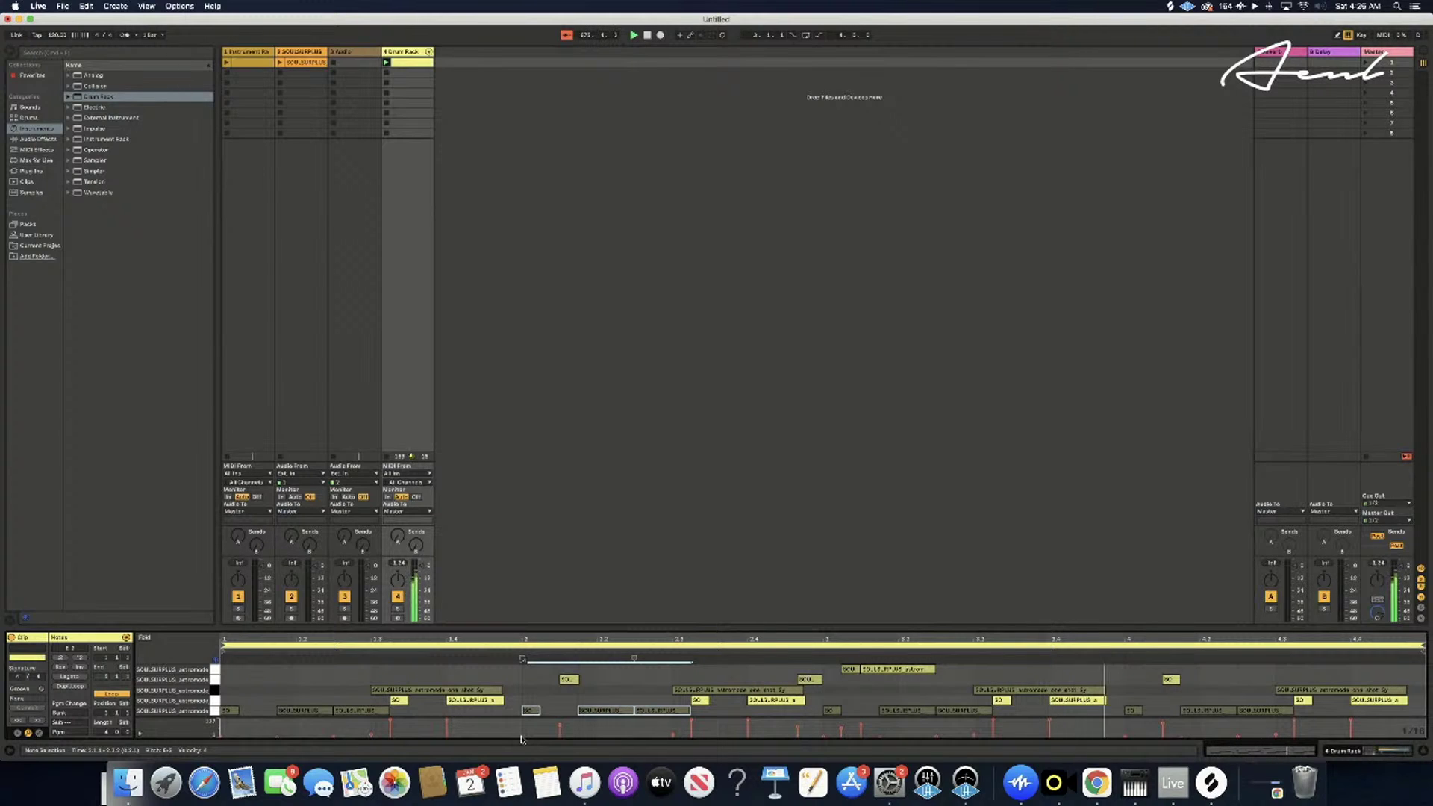
left_click(821, 732)
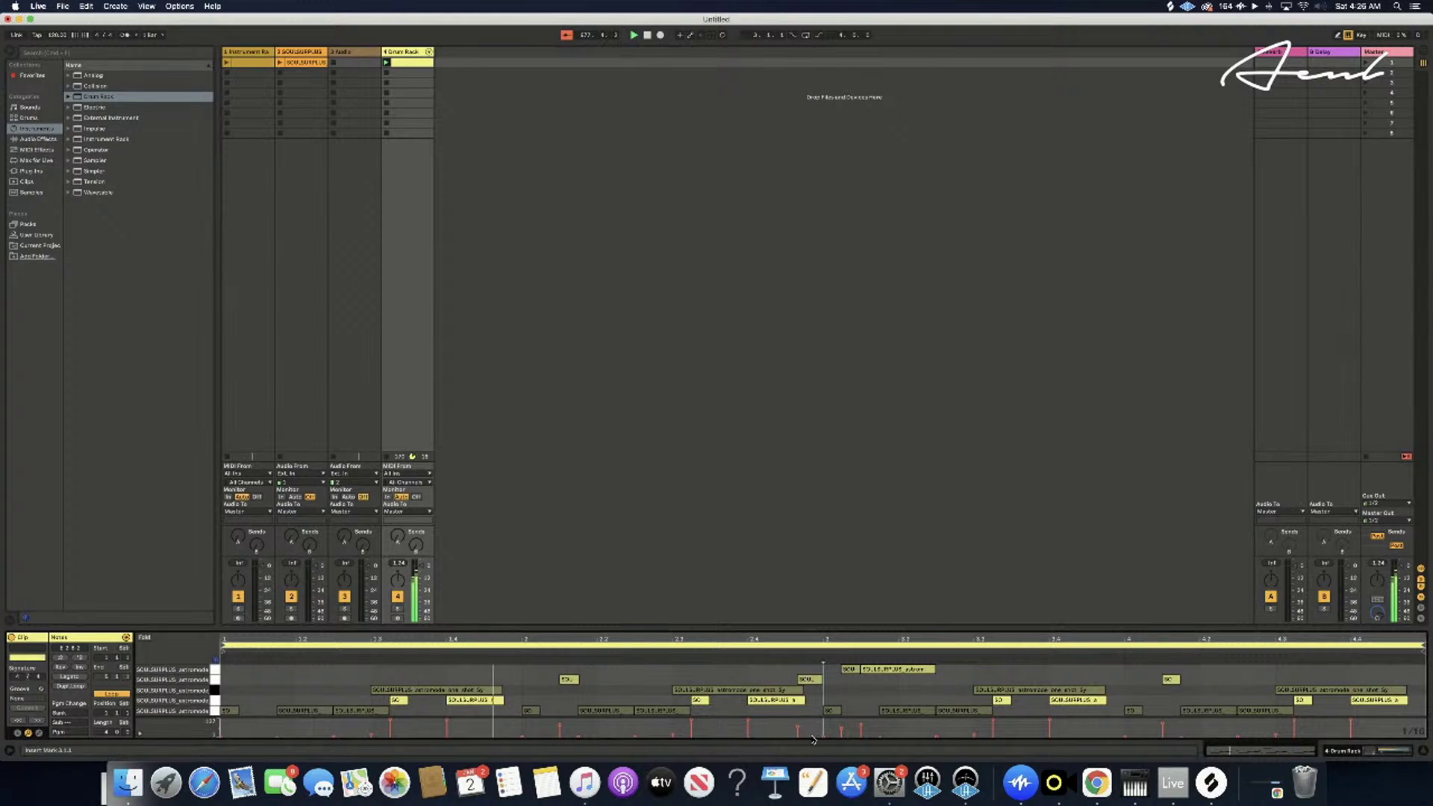
left_click_drag(814, 717, 934, 743)
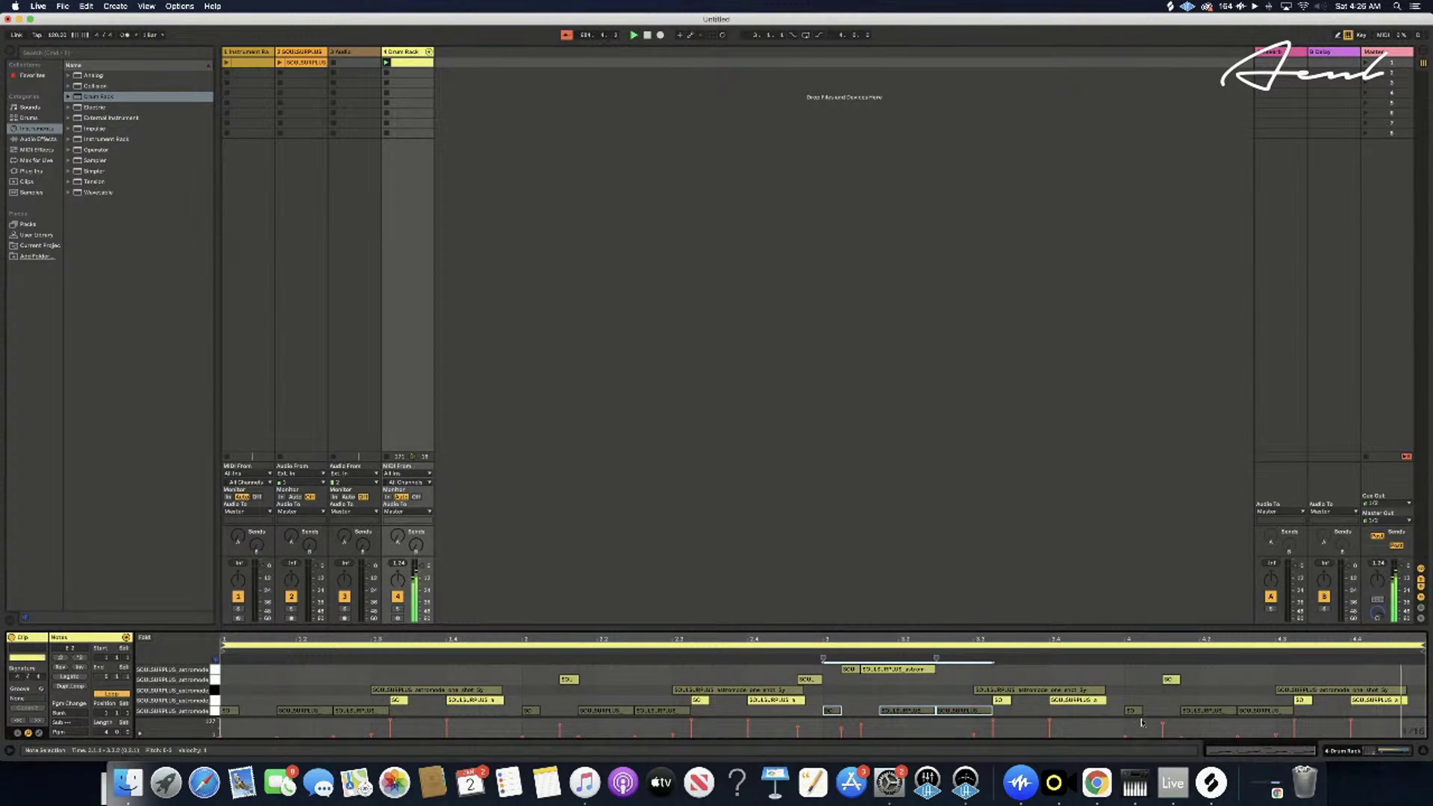
key("super+d")
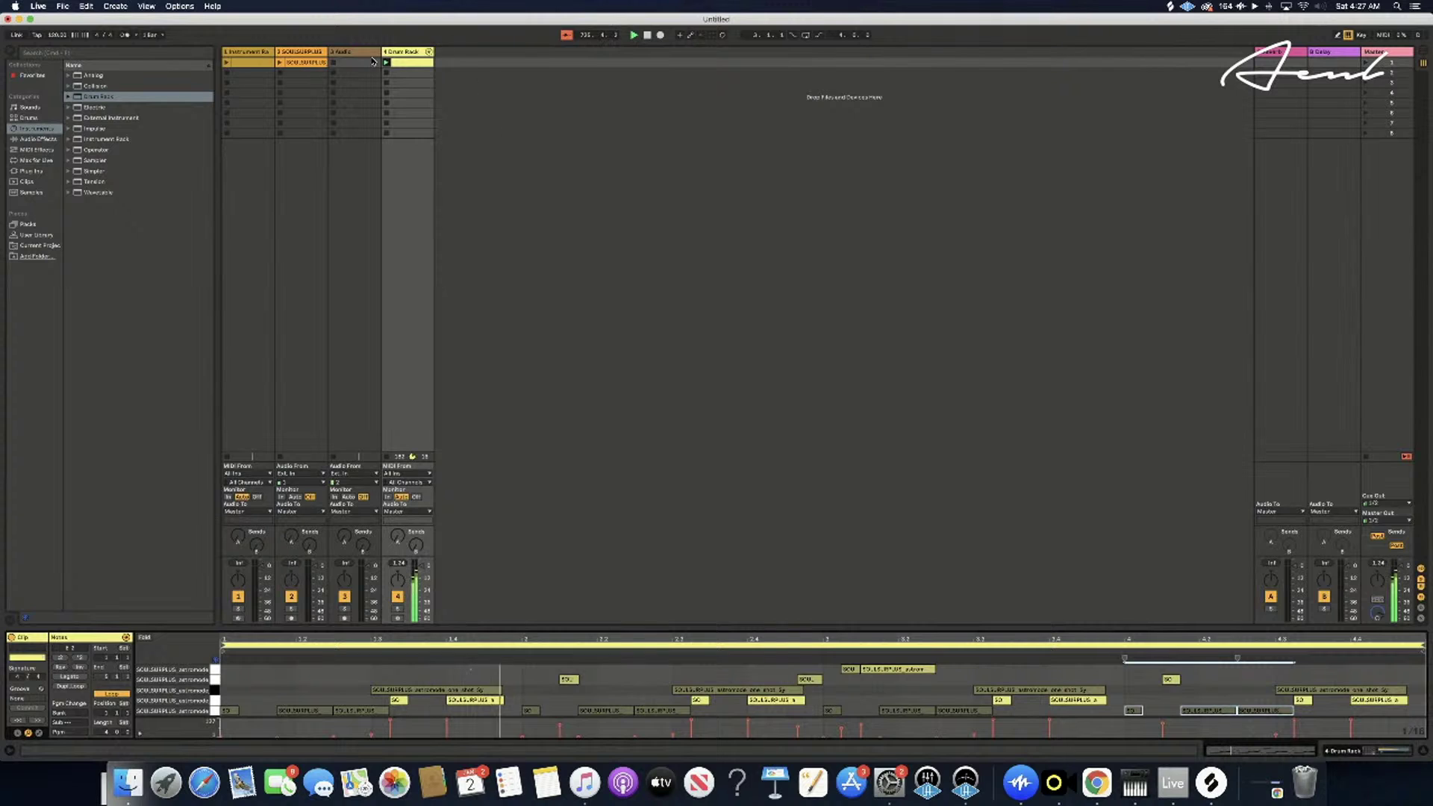
- Shorten the Fade Out of the bell C5 sample in the Drum Rack
left_click(407, 54)
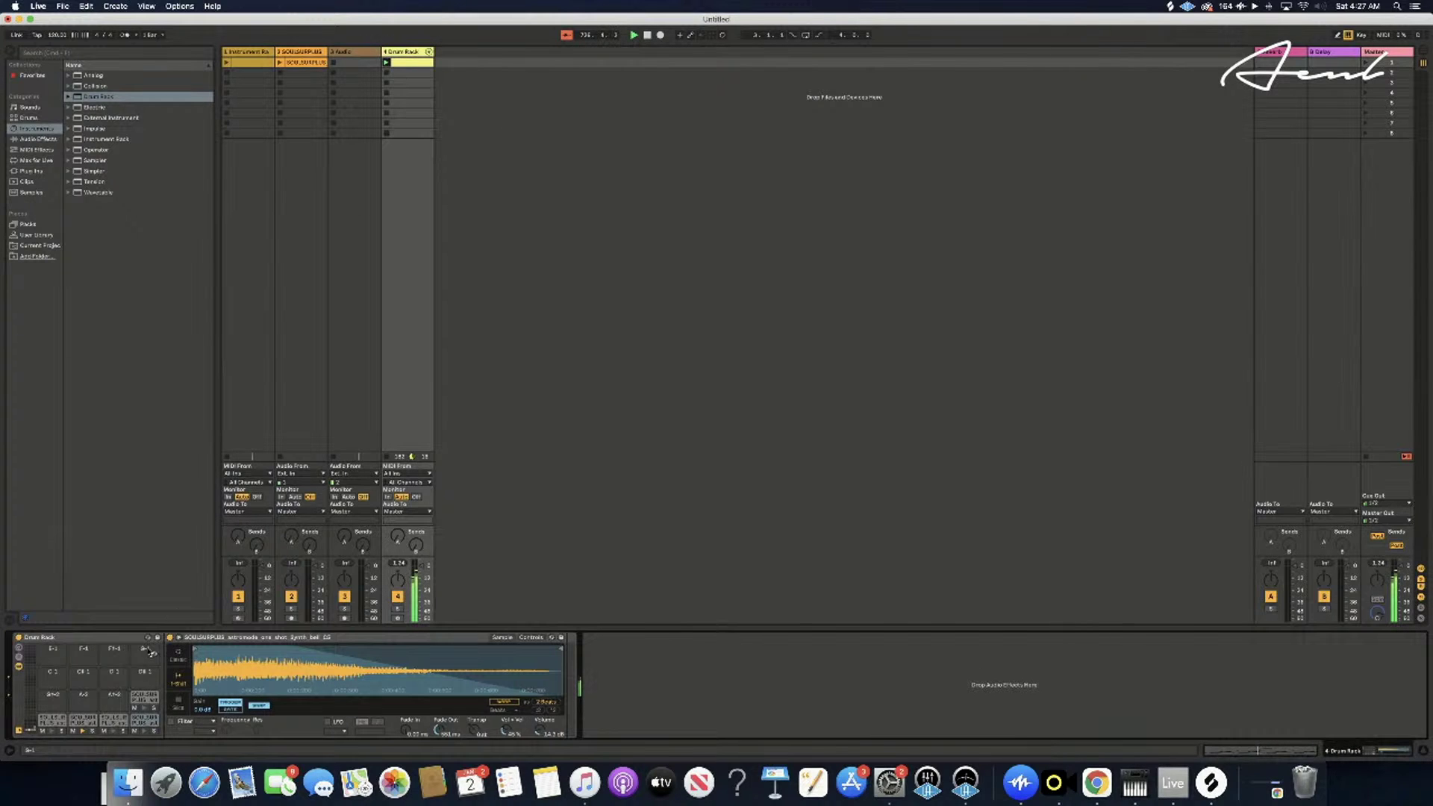
left_click(145, 721)
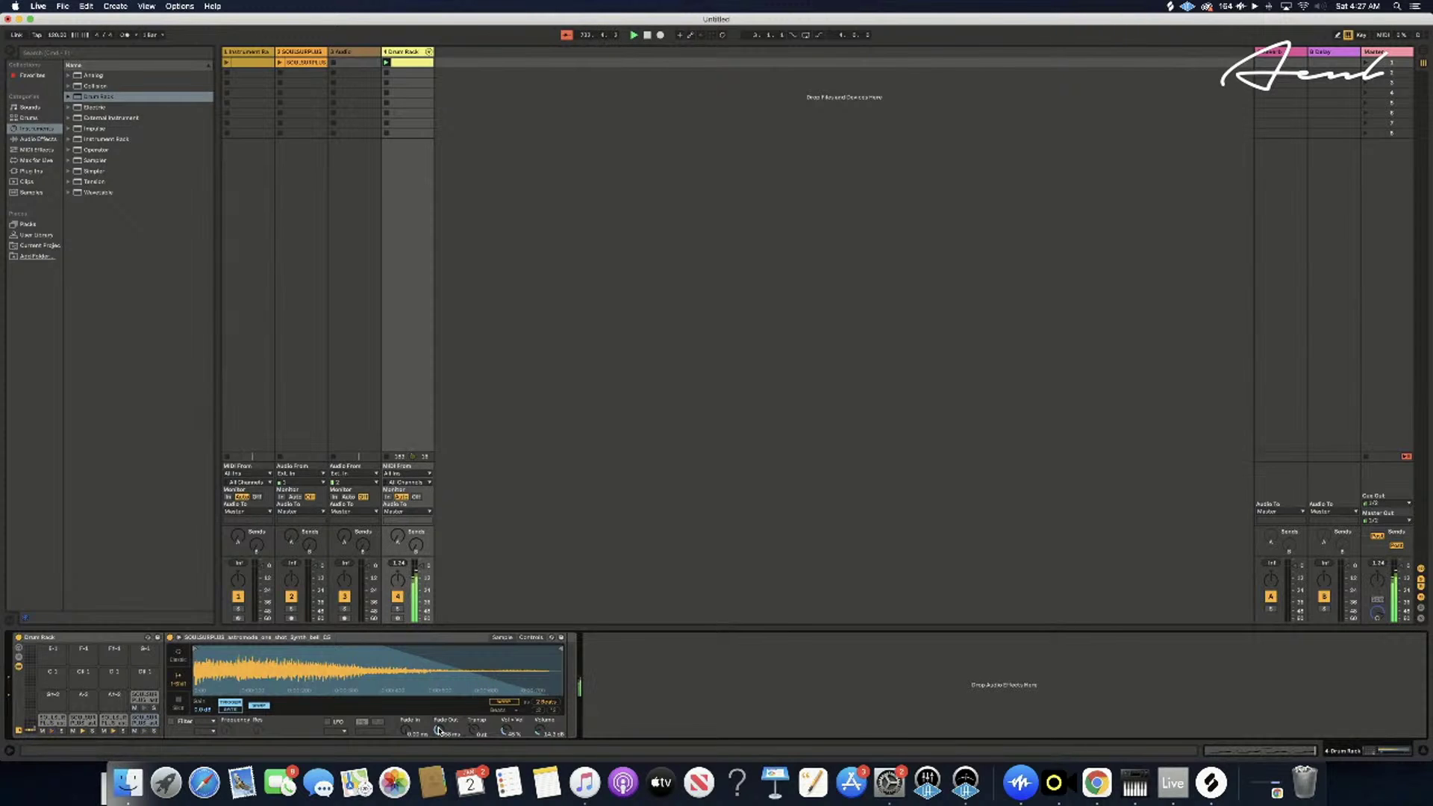
left_click_drag(438, 729, 440, 730)
left_click_drag(437, 729, 438, 731)
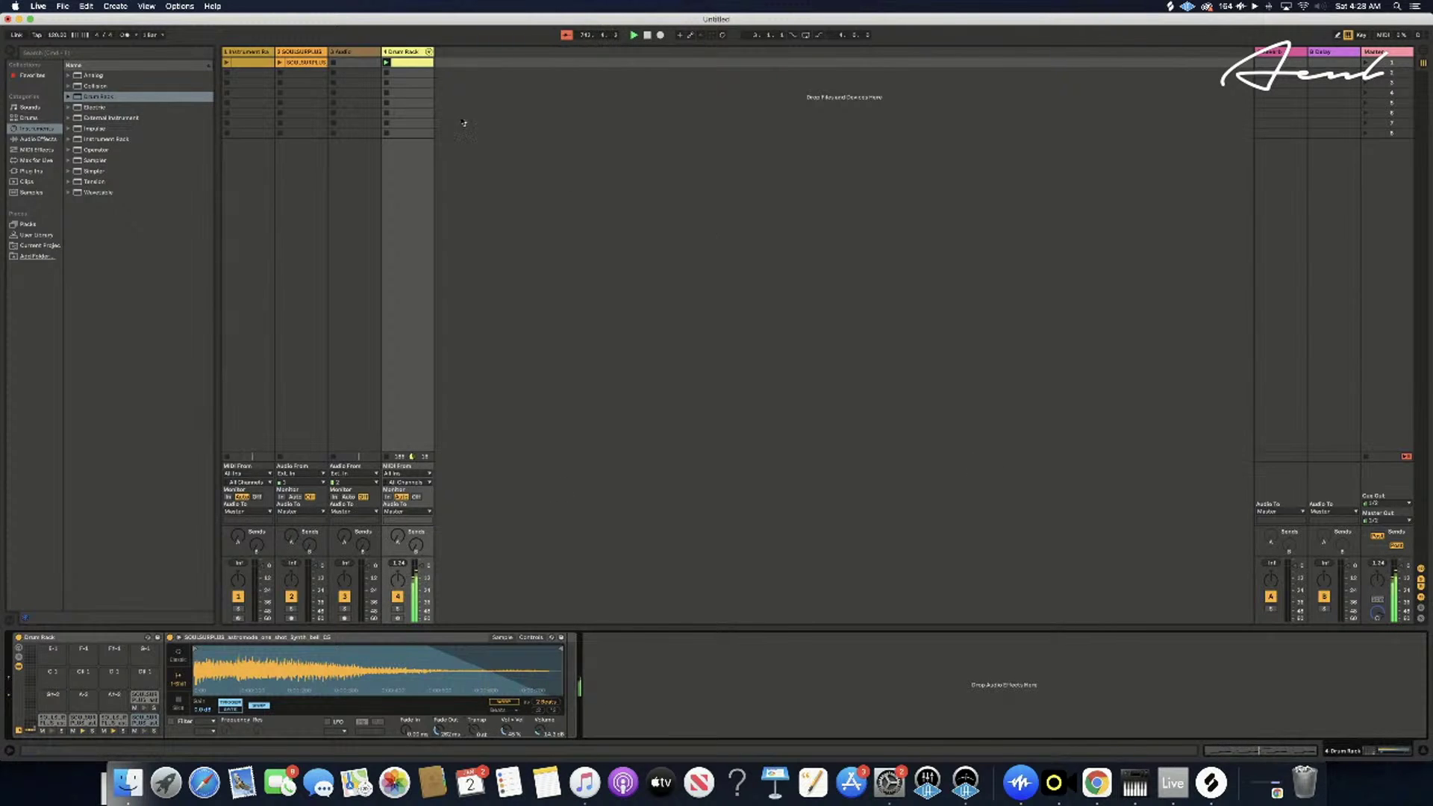
- Adjust the velocities of the bell C5 notes just before bar 3 and at 4.1.3 in the Drum Rack clip
left_click(409, 64)
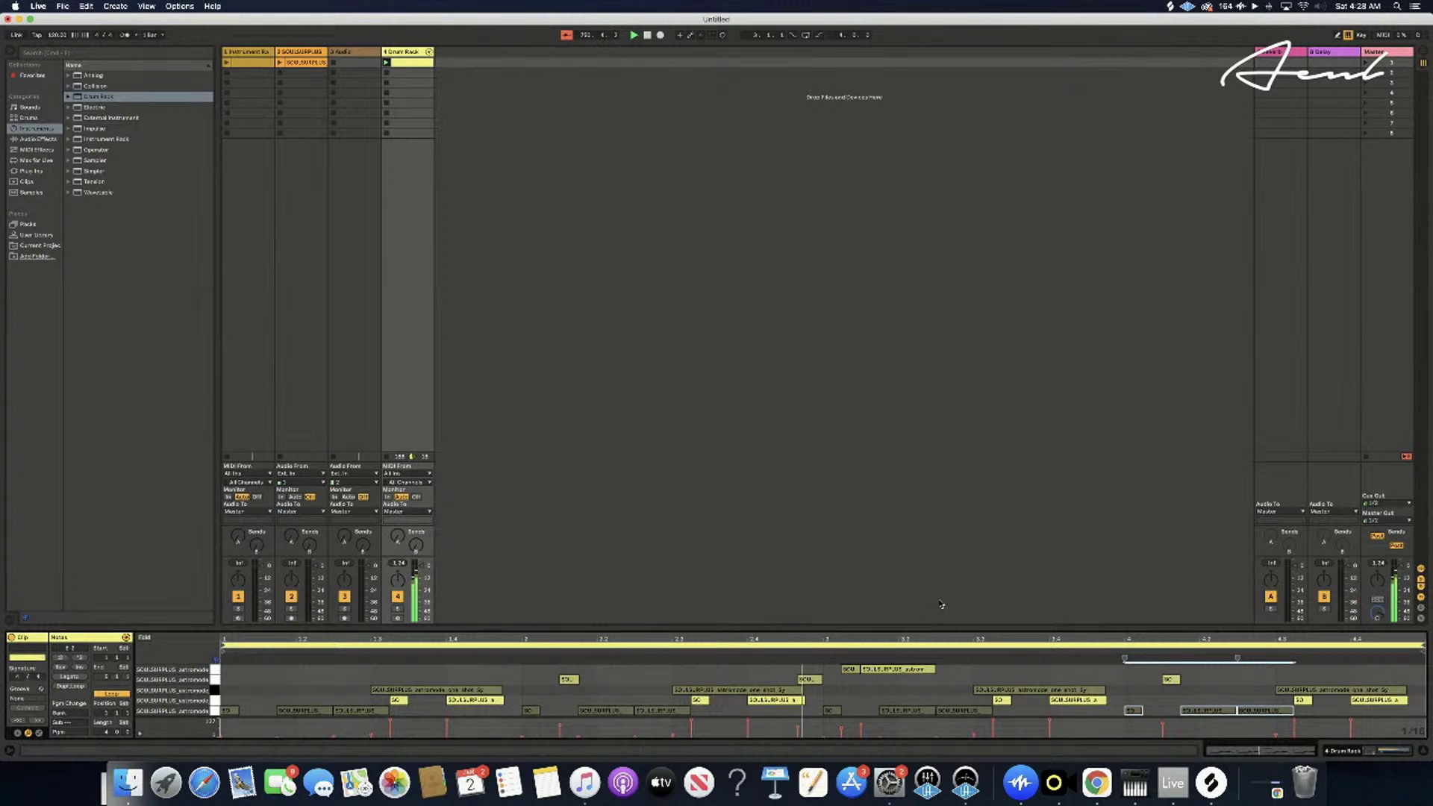
left_click(797, 730)
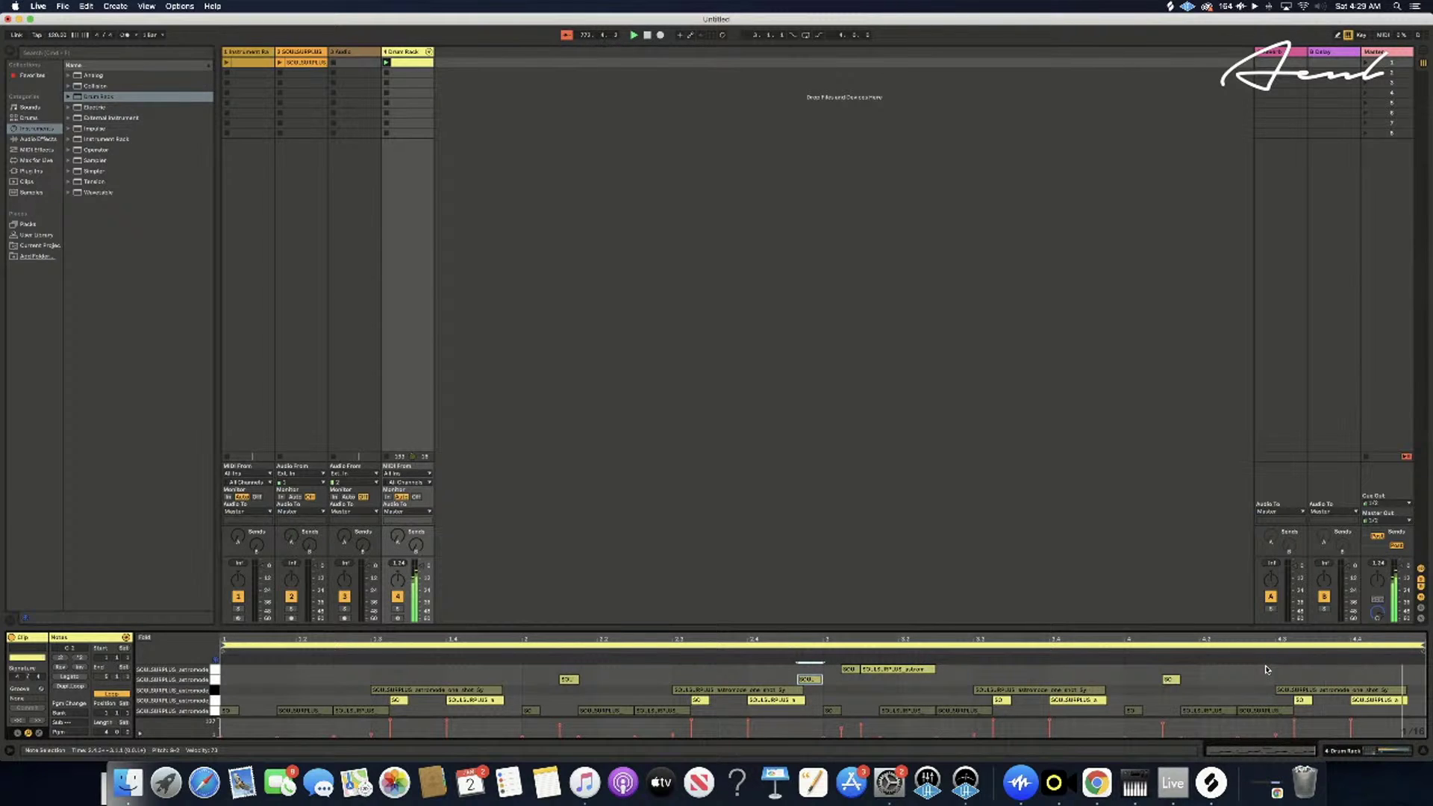
left_click(1162, 727)
left_click(1162, 728)
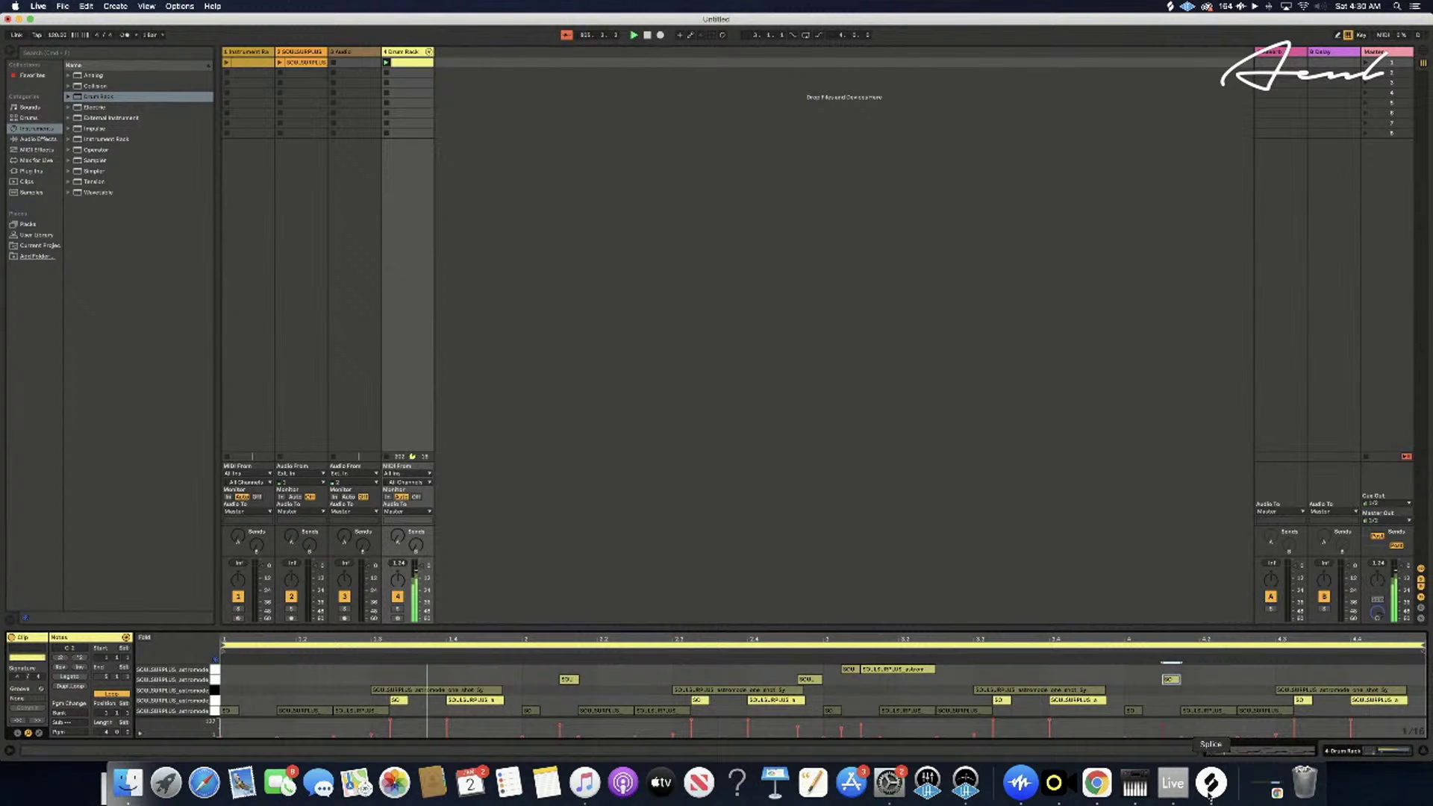
- Switch to Splice and preview the SOULSURPLUS_astromode_one_shot_Synth_Riff_3_Gmin.wav sample
left_click(1209, 783)
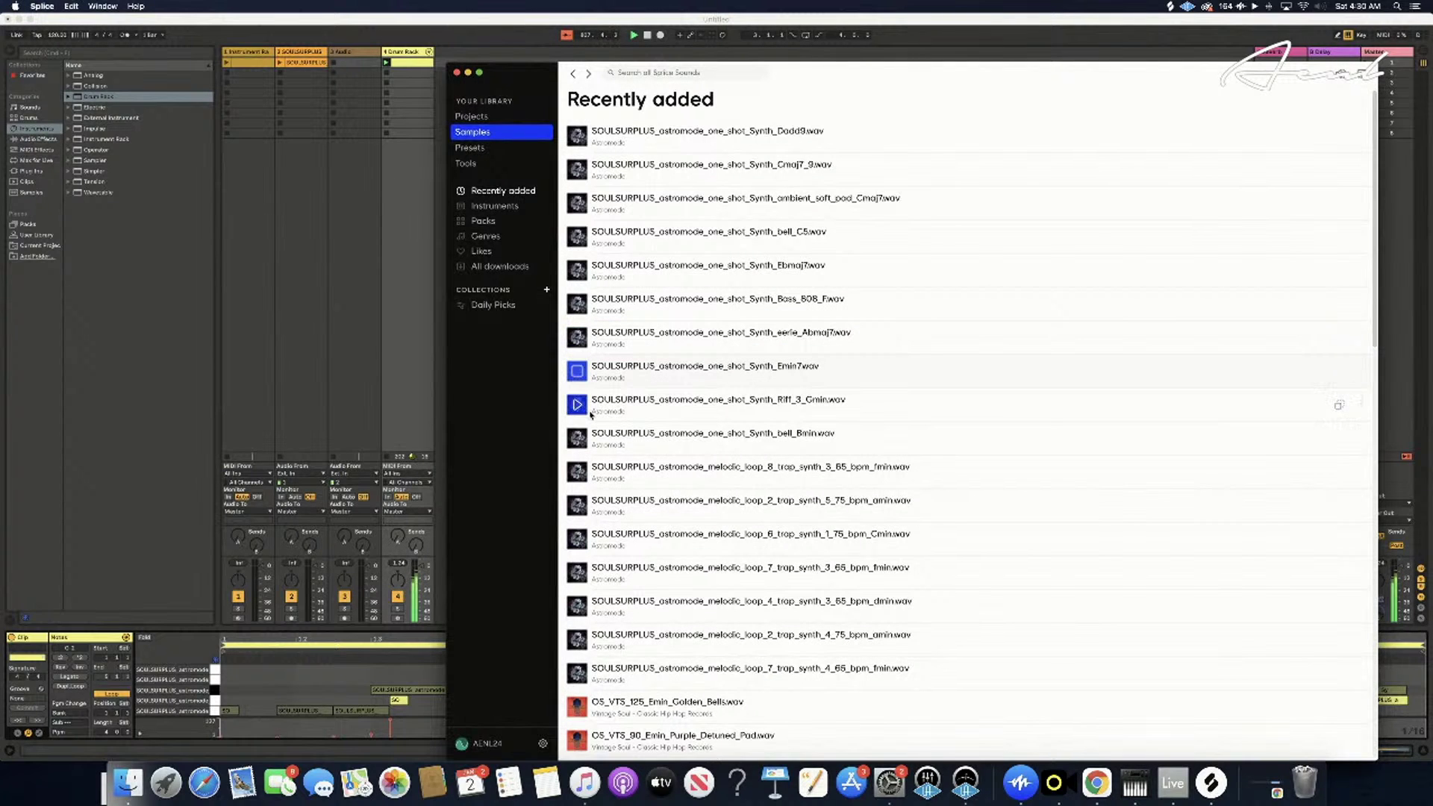
scroll(577, 403, "down", 2)
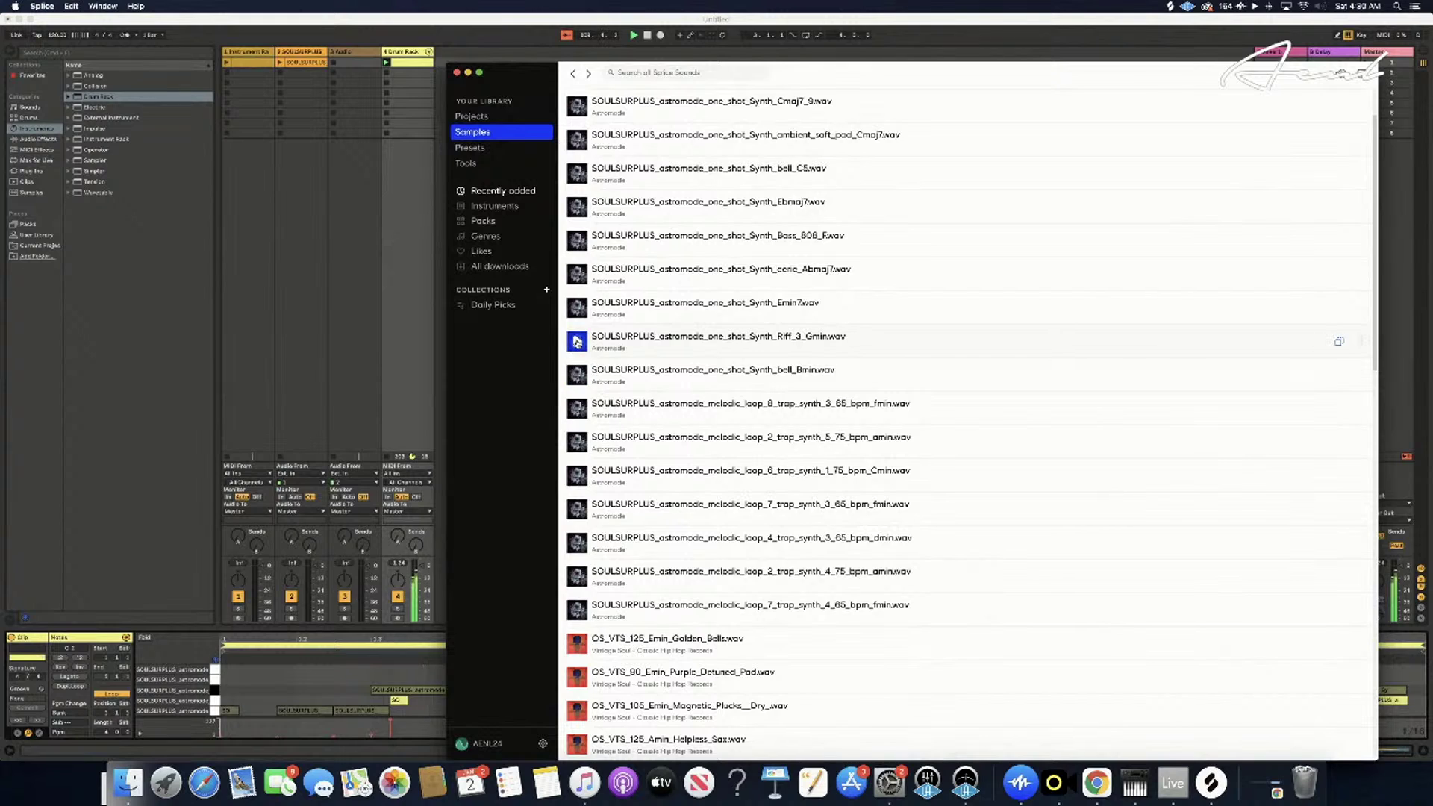
left_click(577, 341)
left_click(576, 341)
- Show the Drum Rack device in Live and load the Riff_3_Gmin sample from Splice onto an empty pad
left_click(414, 52)
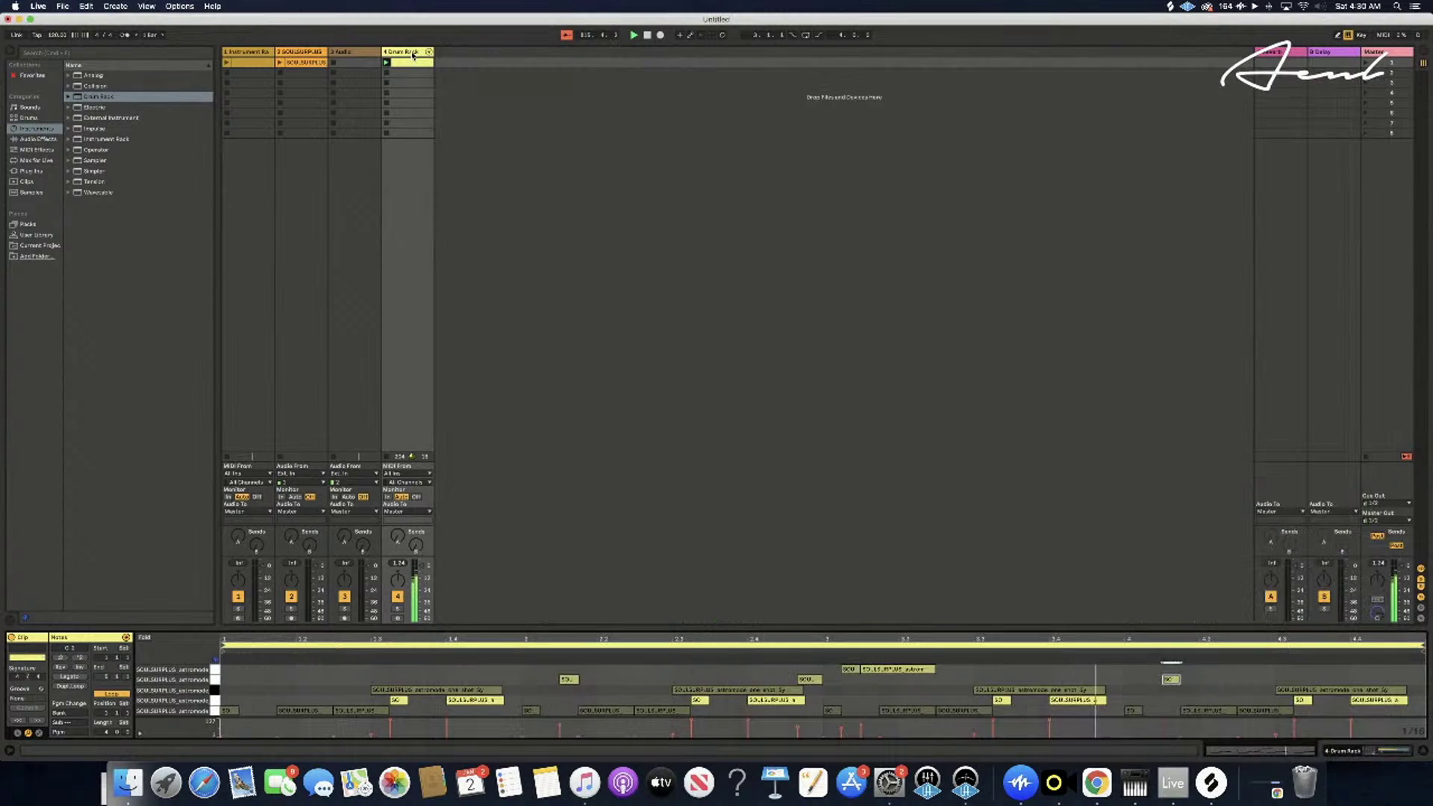
left_click(1210, 782)
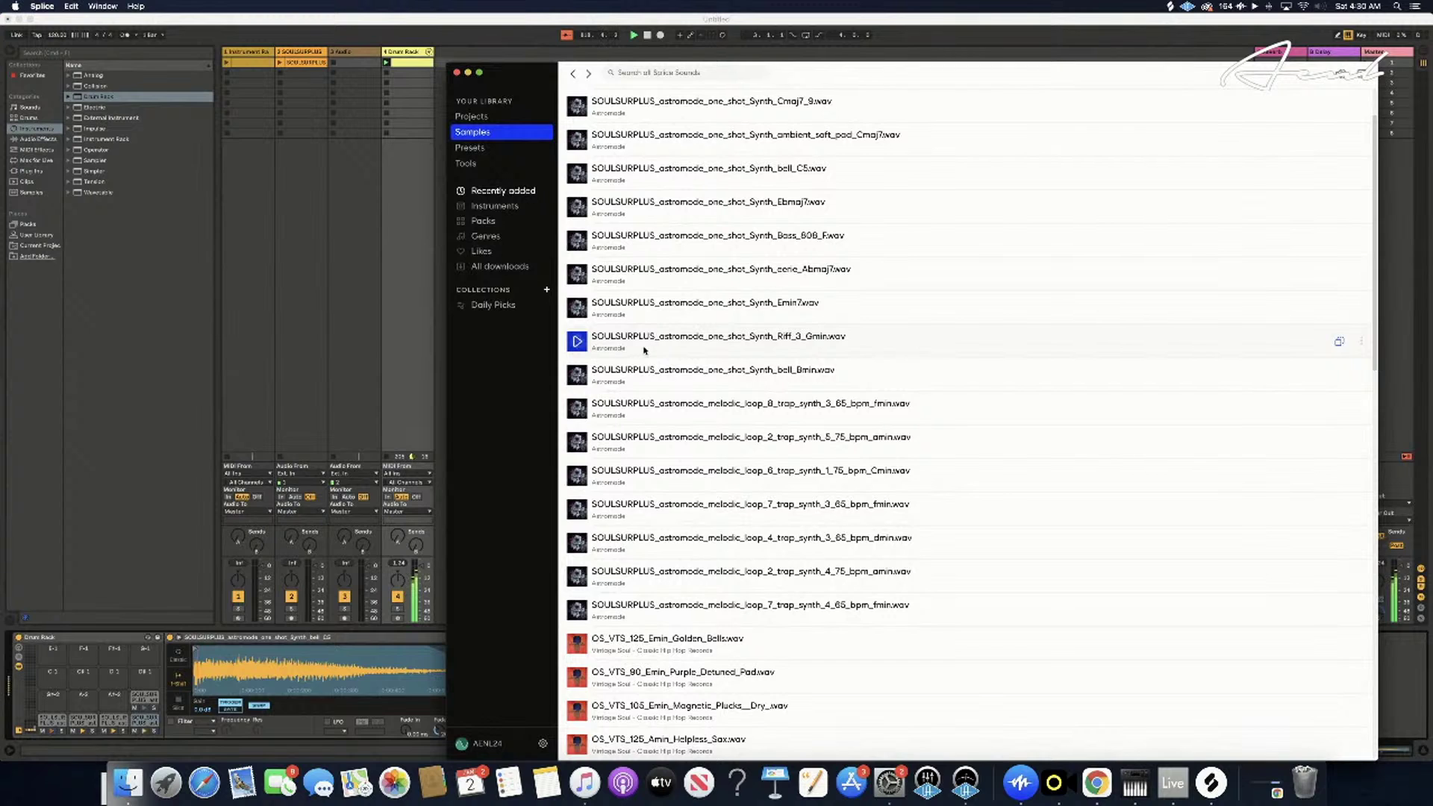
left_click_drag(645, 350, 146, 720)
left_click_drag(118, 710, 116, 705)
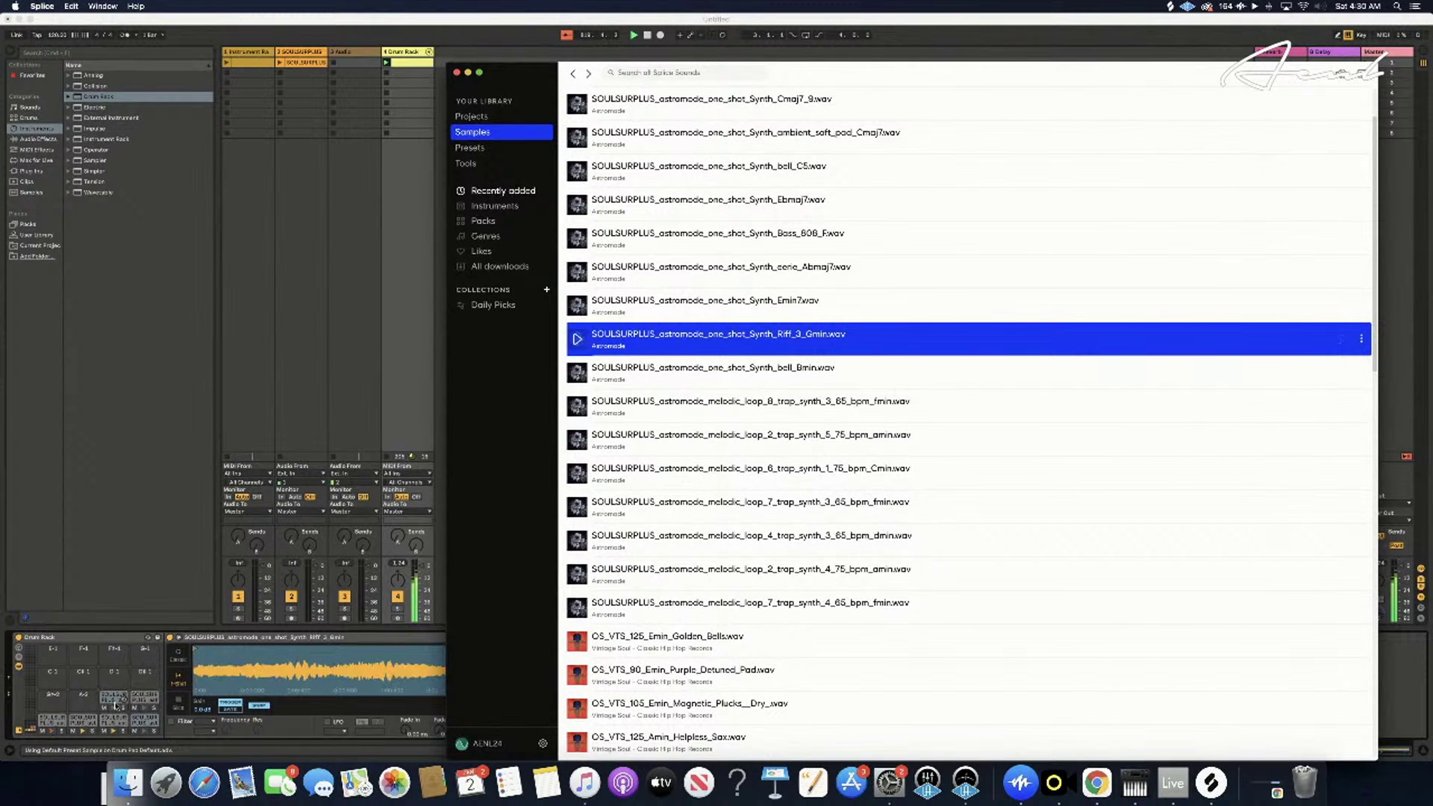
left_click(435, 392)
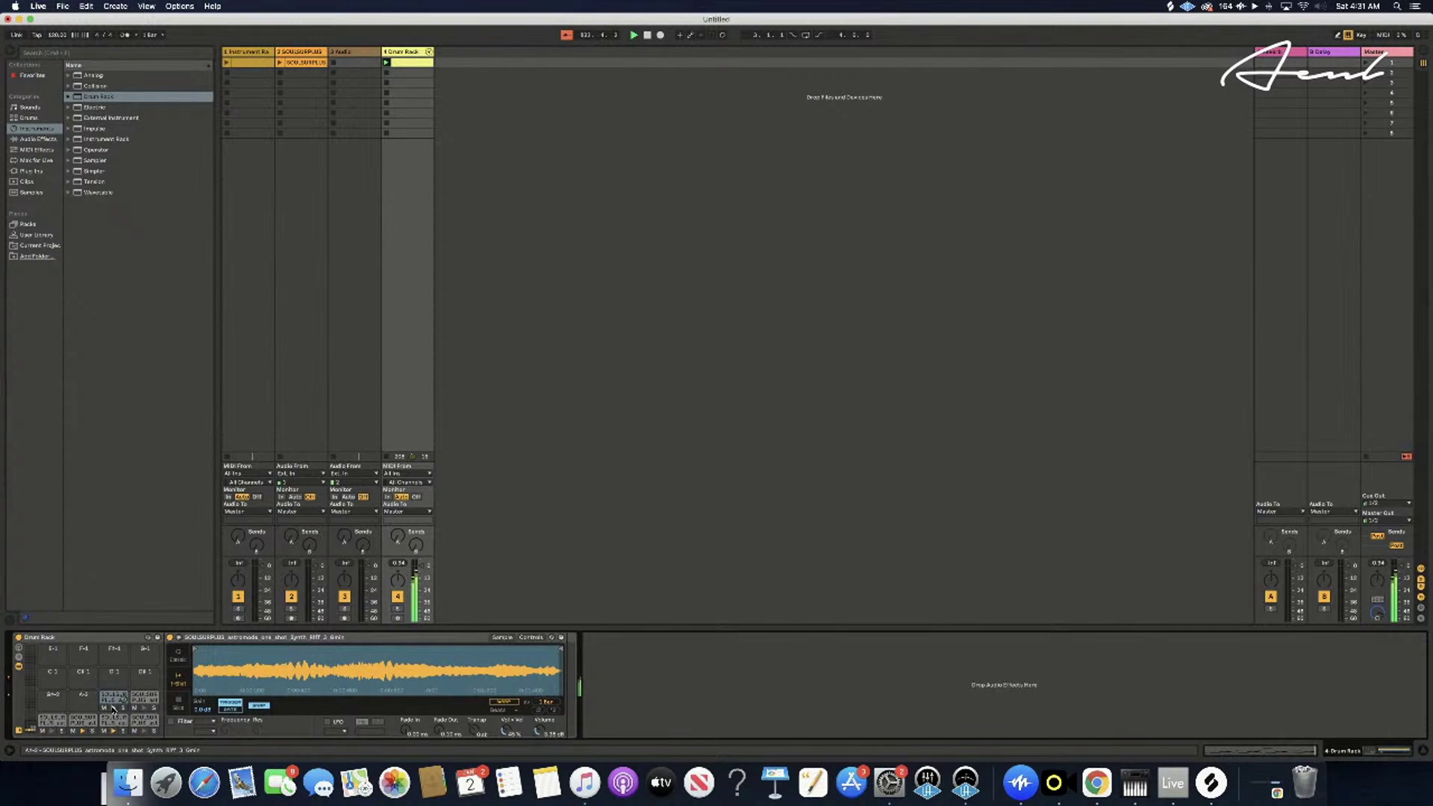
- Audition the Riff 3 Gmin pad and look over its Simpler's Controls and Sample views
left_click(113, 704)
left_click(115, 701)
left_click(115, 703)
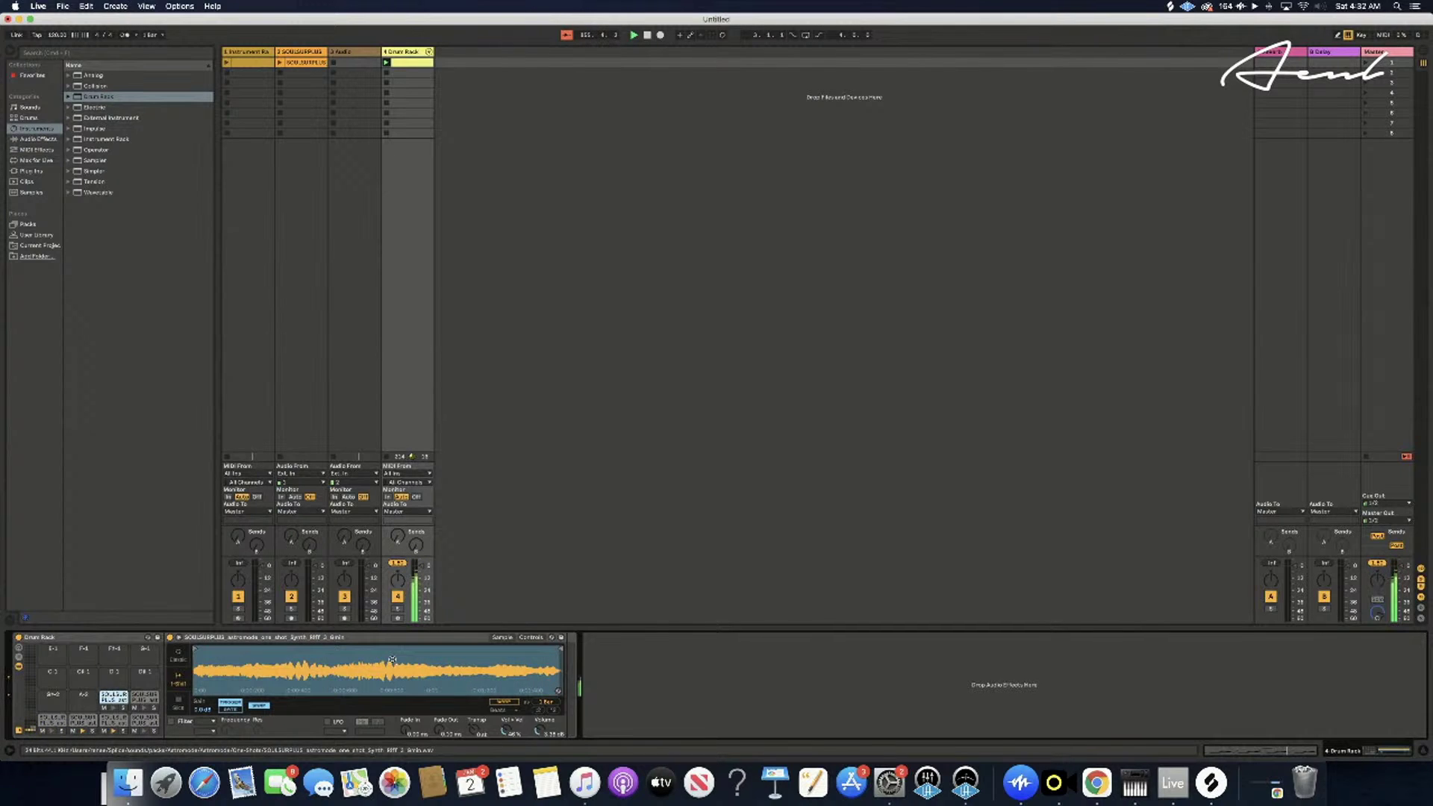
left_click(531, 637)
left_click(500, 638)
left_click(525, 638)
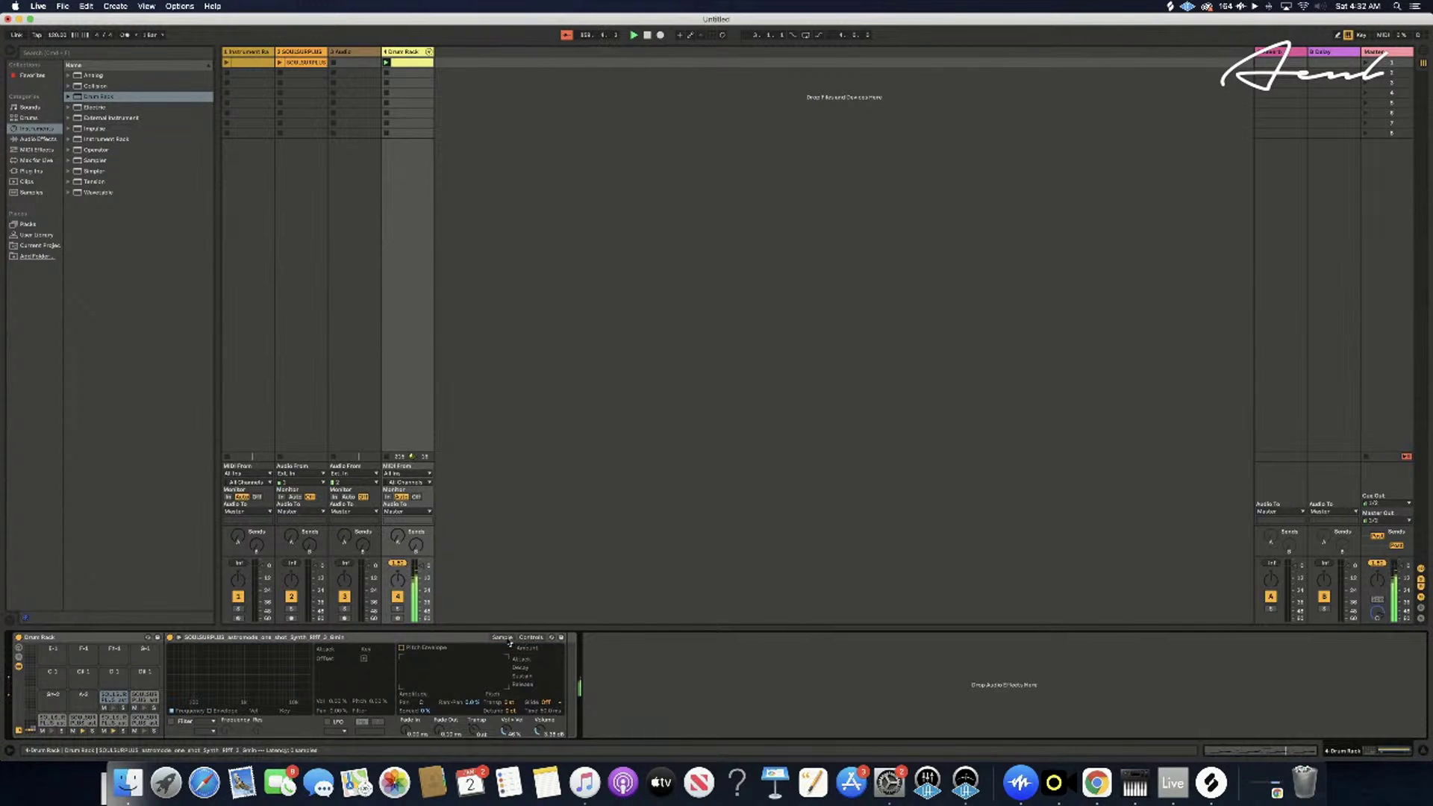
left_click(508, 638)
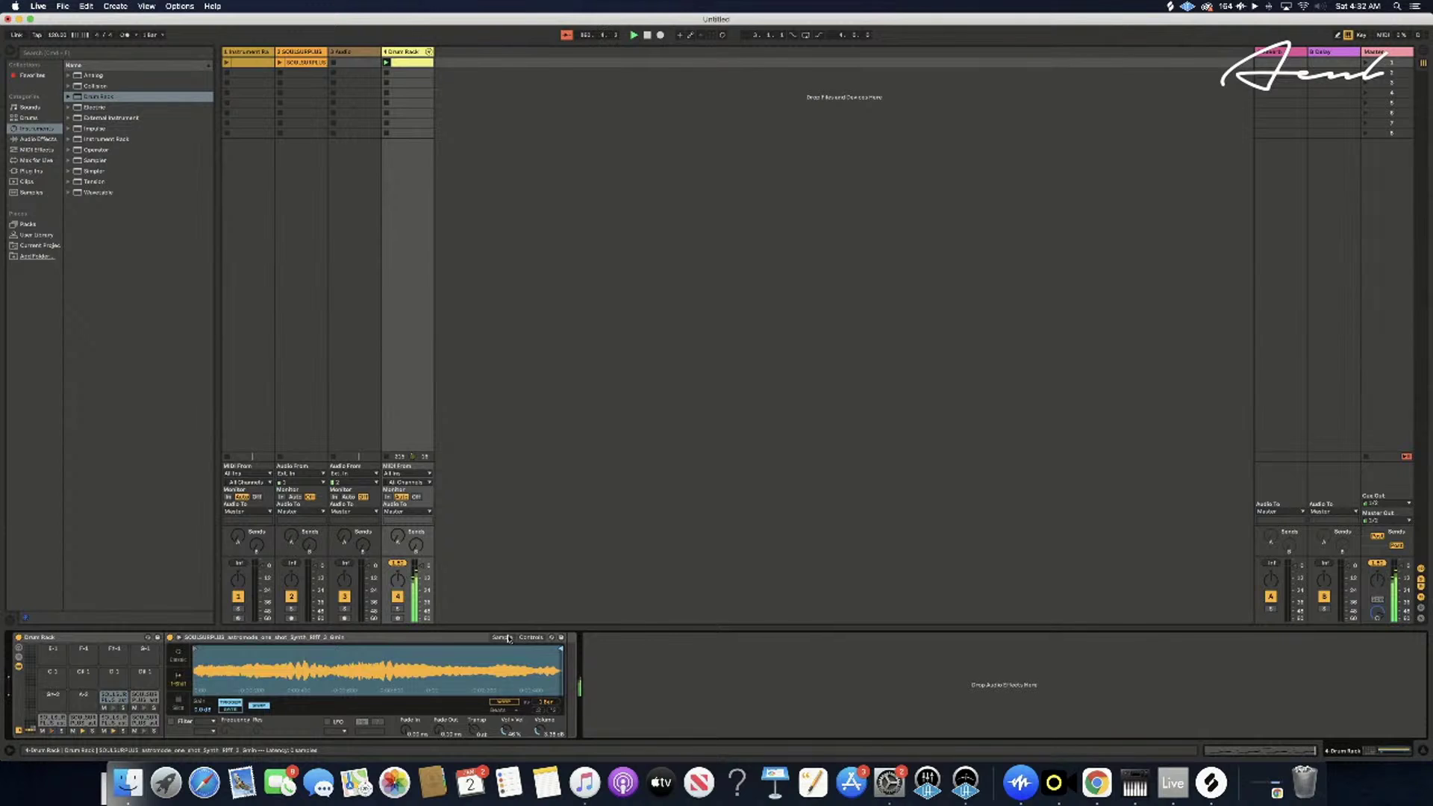
- Try Slice mode on the Riff 3 Gmin sample, adjusting a slice marker and toggling Warp
left_click(178, 703)
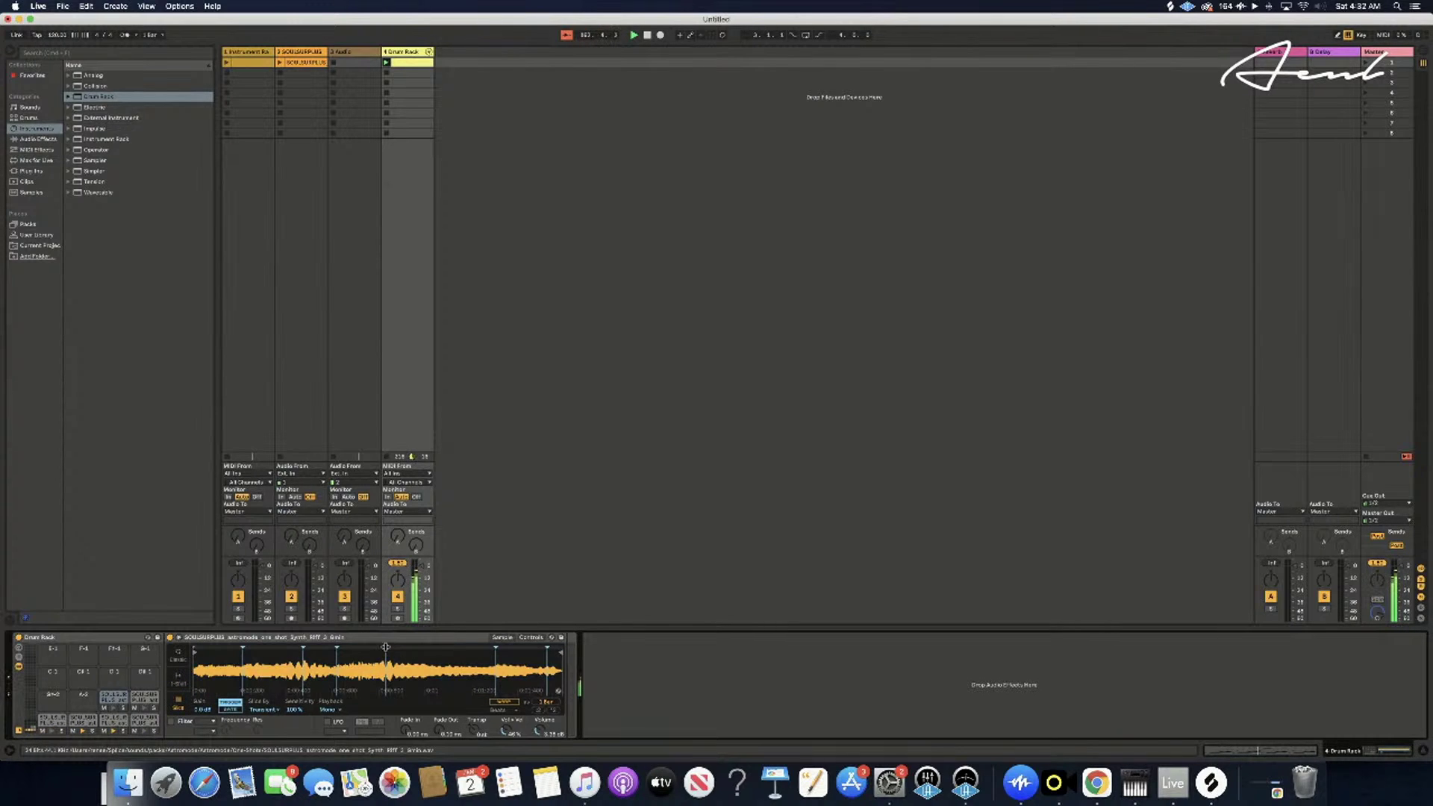
left_click_drag(386, 648, 383, 647)
double_click(383, 648)
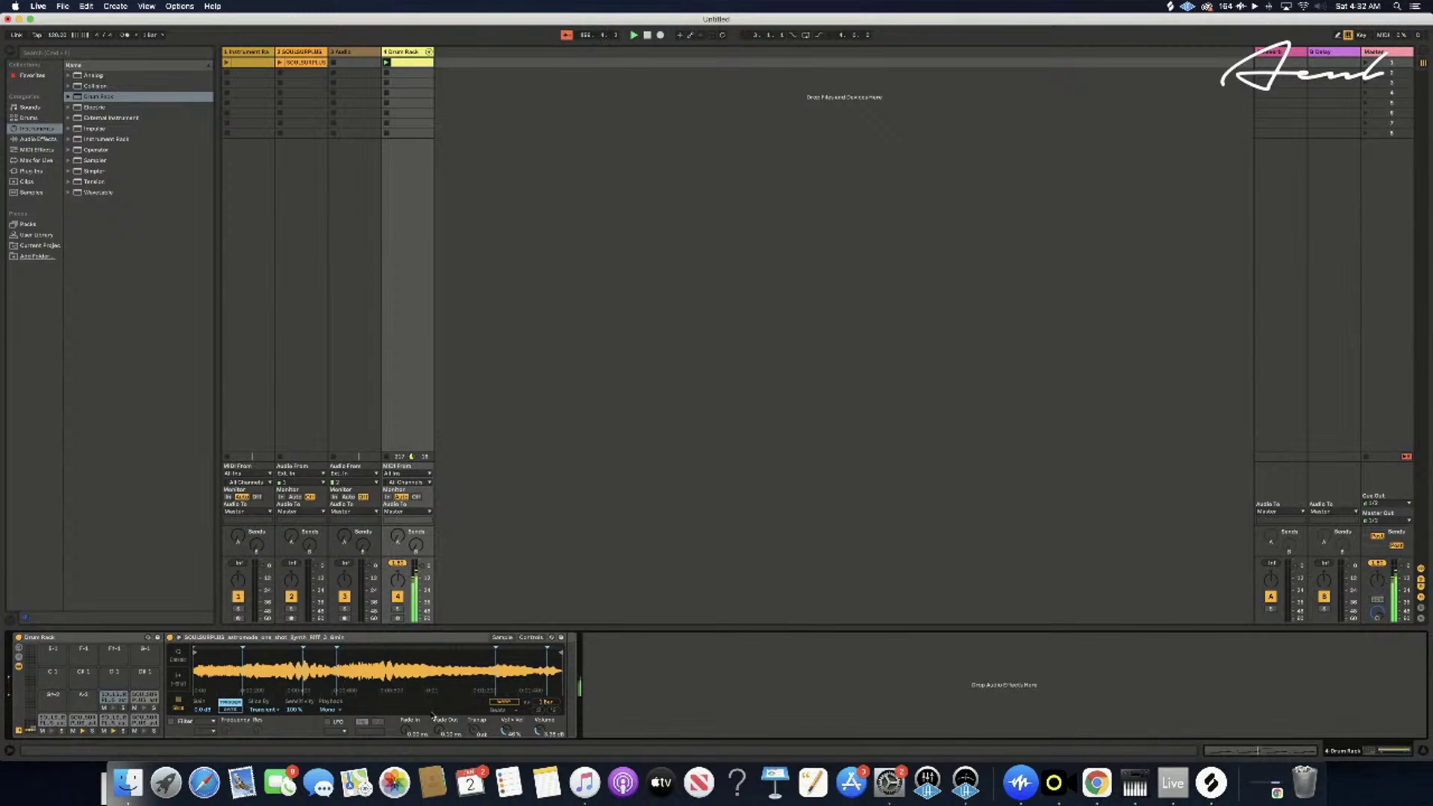
left_click(504, 703)
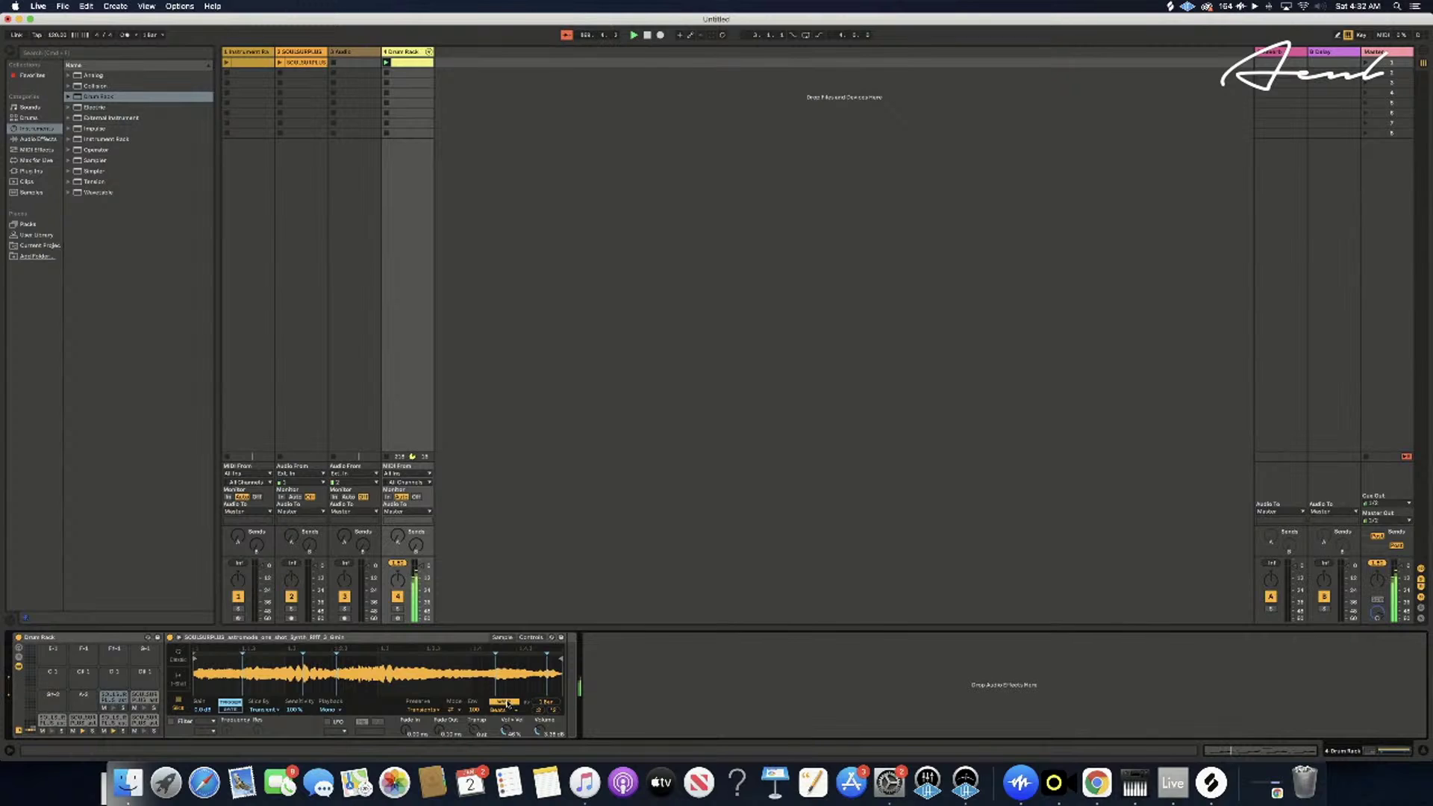
left_click(506, 702)
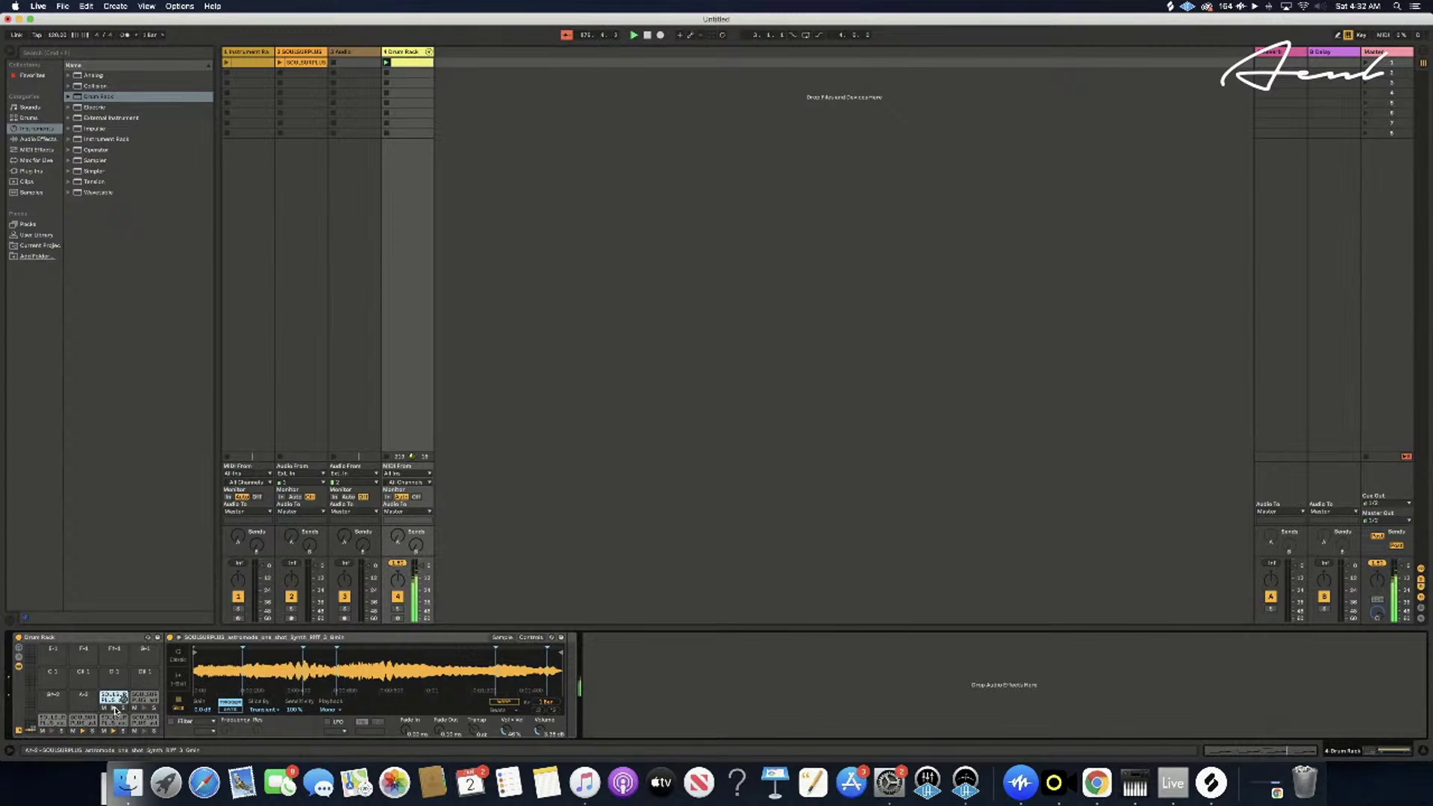
- Turn on Warp for the Riff 3 Gmin sample and set its Simpler playback mode to Classic
left_click(528, 638)
left_click(495, 638)
left_click(503, 702)
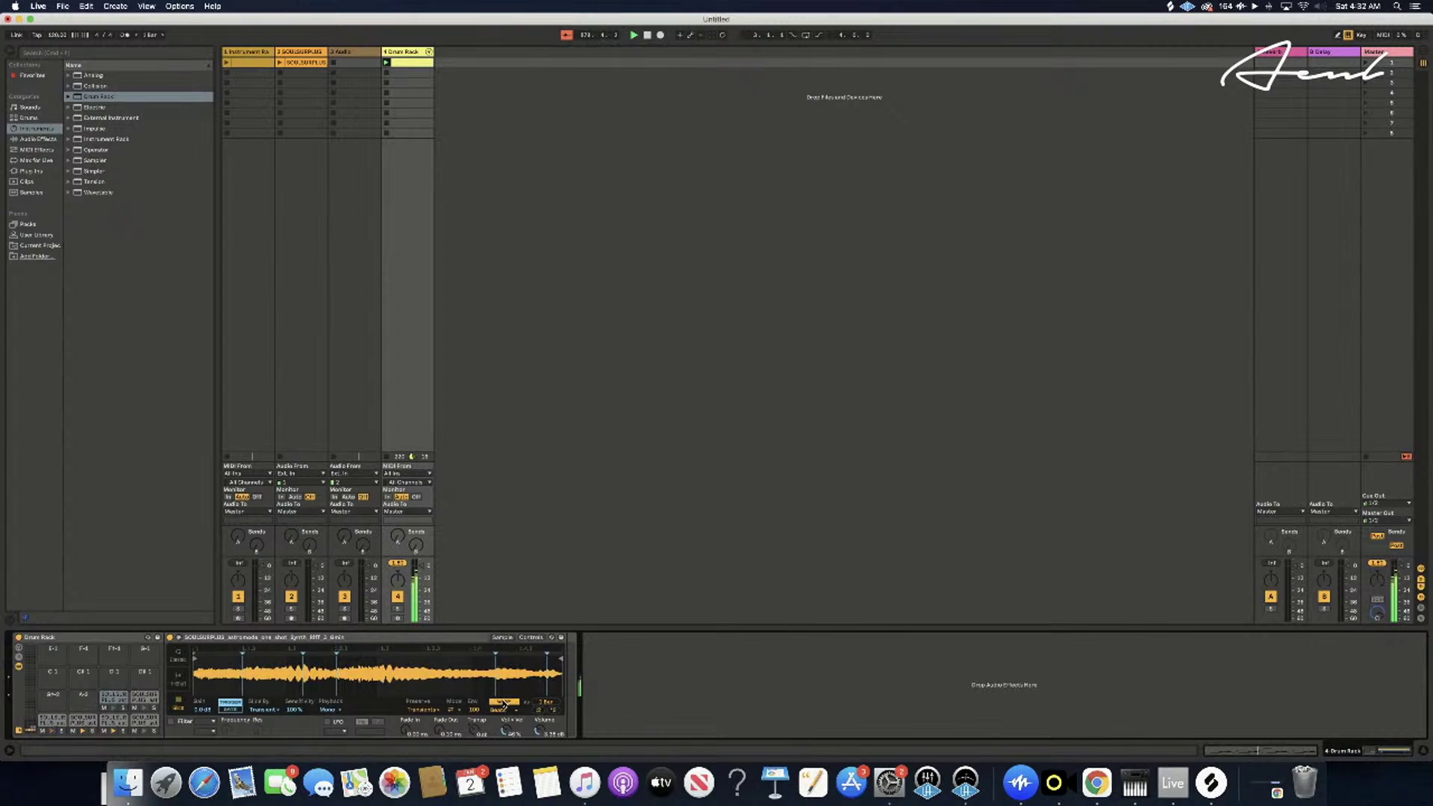
left_click(503, 703)
left_click(503, 703)
left_click(113, 708)
left_click(513, 710)
left_click(506, 701)
left_click(506, 701)
left_click(504, 702)
left_click(177, 656)
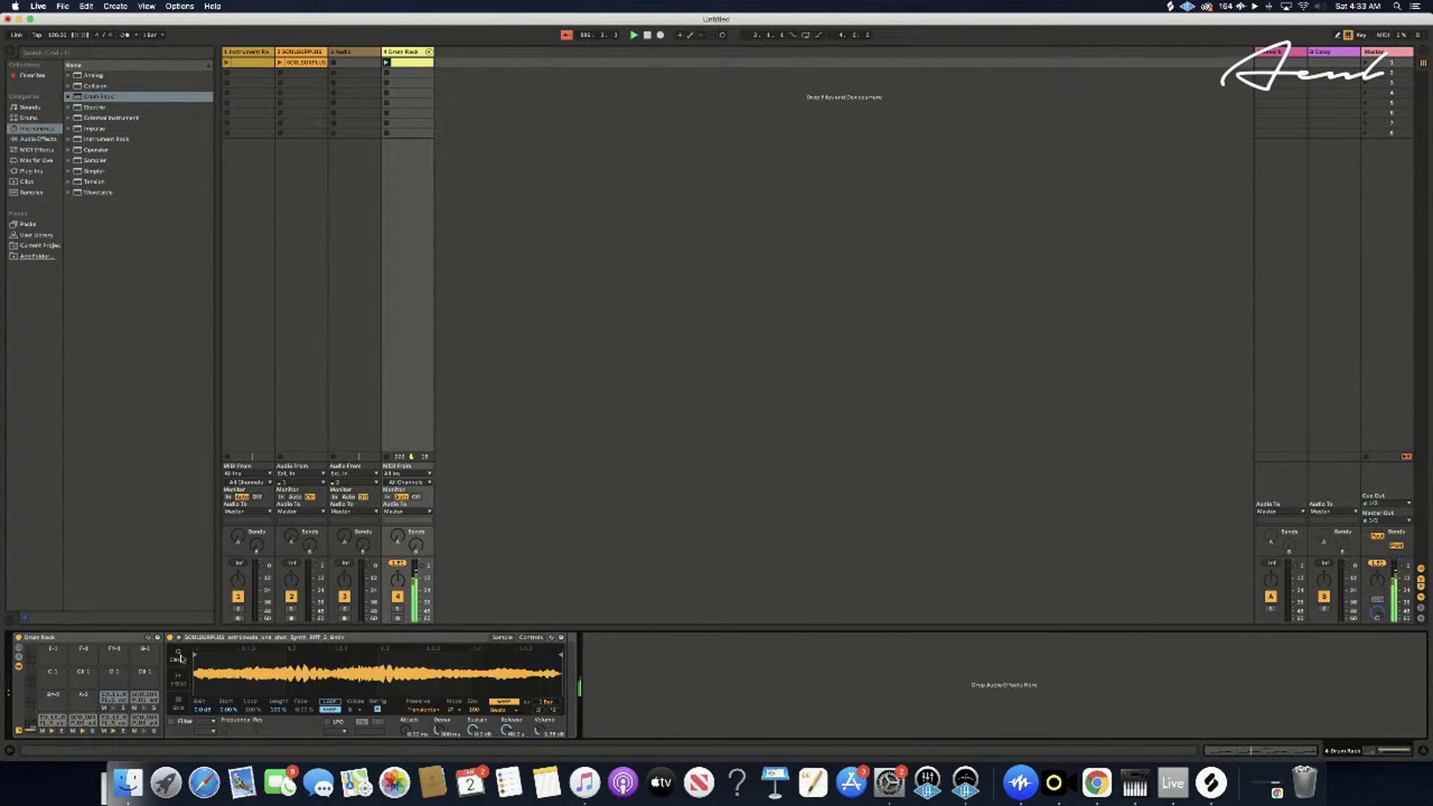
- Audition the Riff 3 Gmin pad repeatedly in Classic mode against the playing pattern
left_click(112, 709)
left_click(115, 710)
left_click(112, 707)
left_click(112, 706)
left_click(113, 710)
left_click(115, 710)
left_click(114, 703)
- Open the Drum Rack clip's notes and audition the eerie Abmaj7 and Riff 3 Gmin lanes
left_click(411, 65)
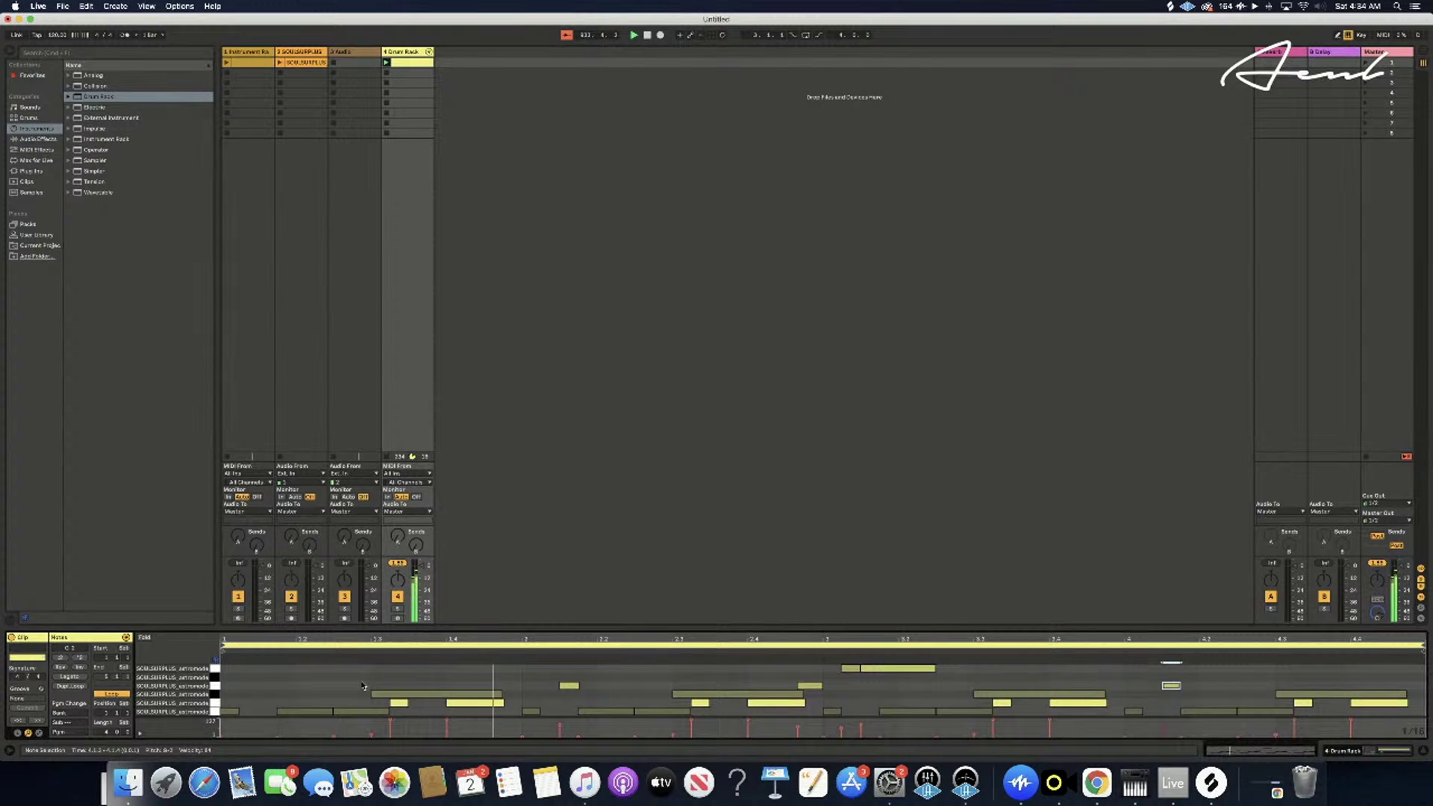
left_click(402, 52)
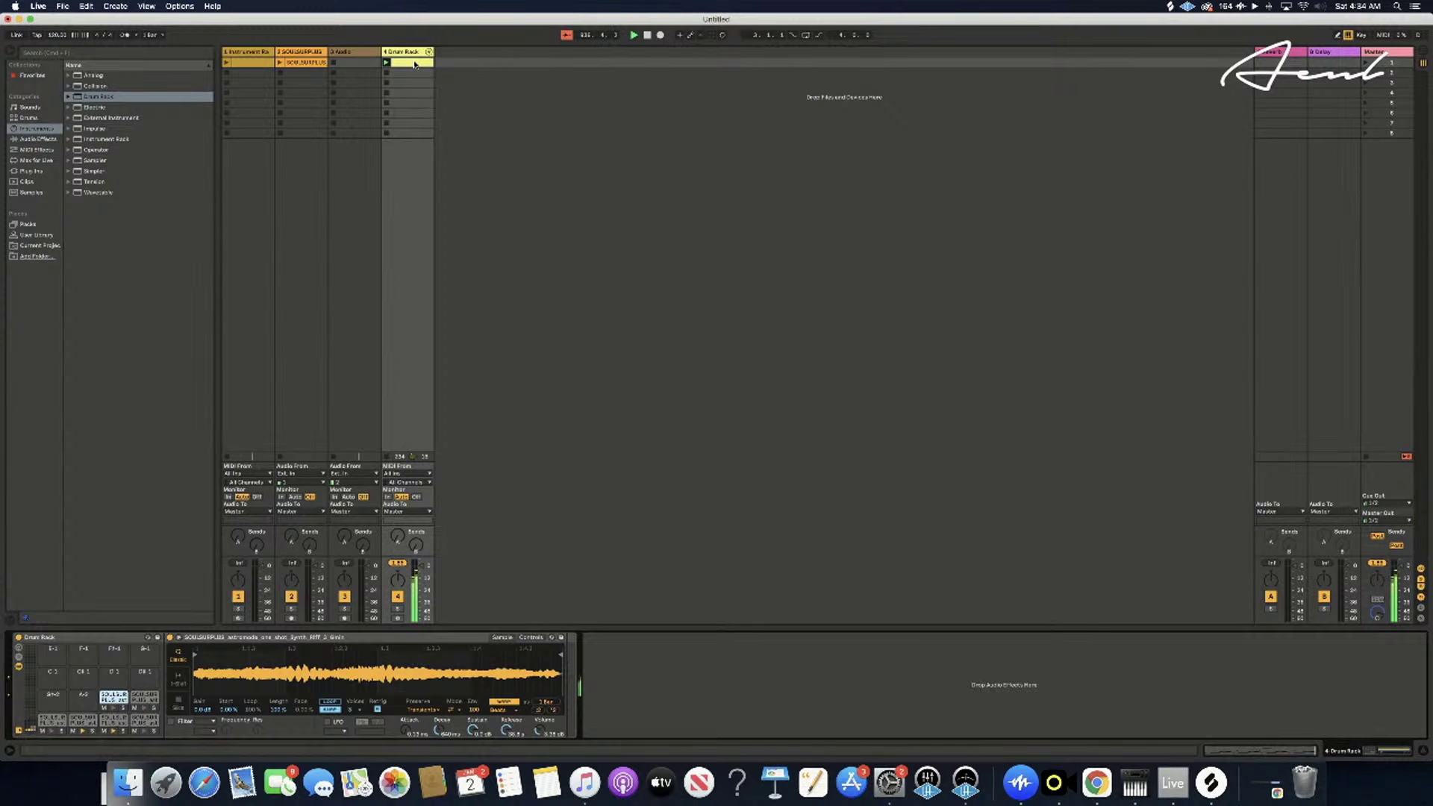
left_click(415, 64)
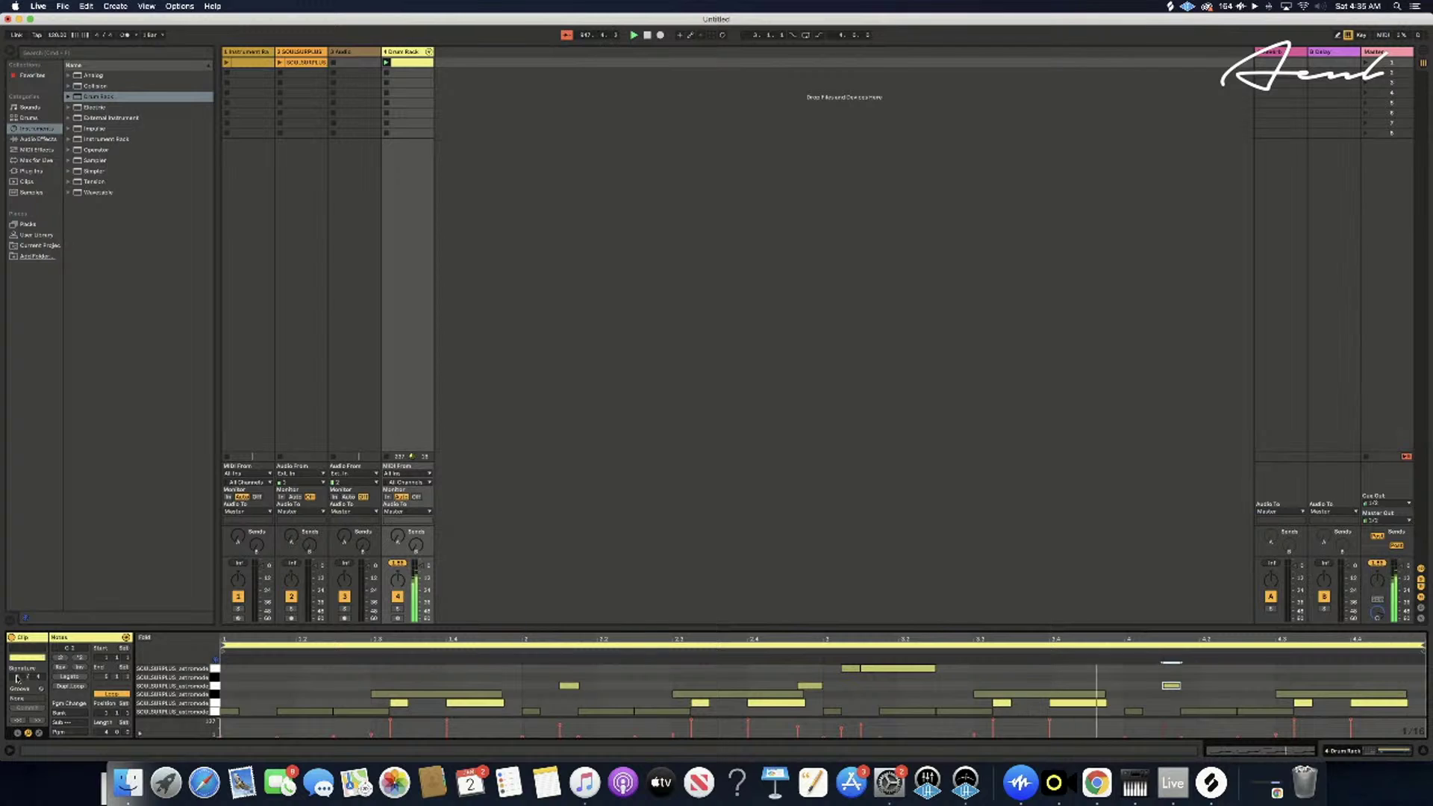
left_click(215, 669)
left_click(215, 670)
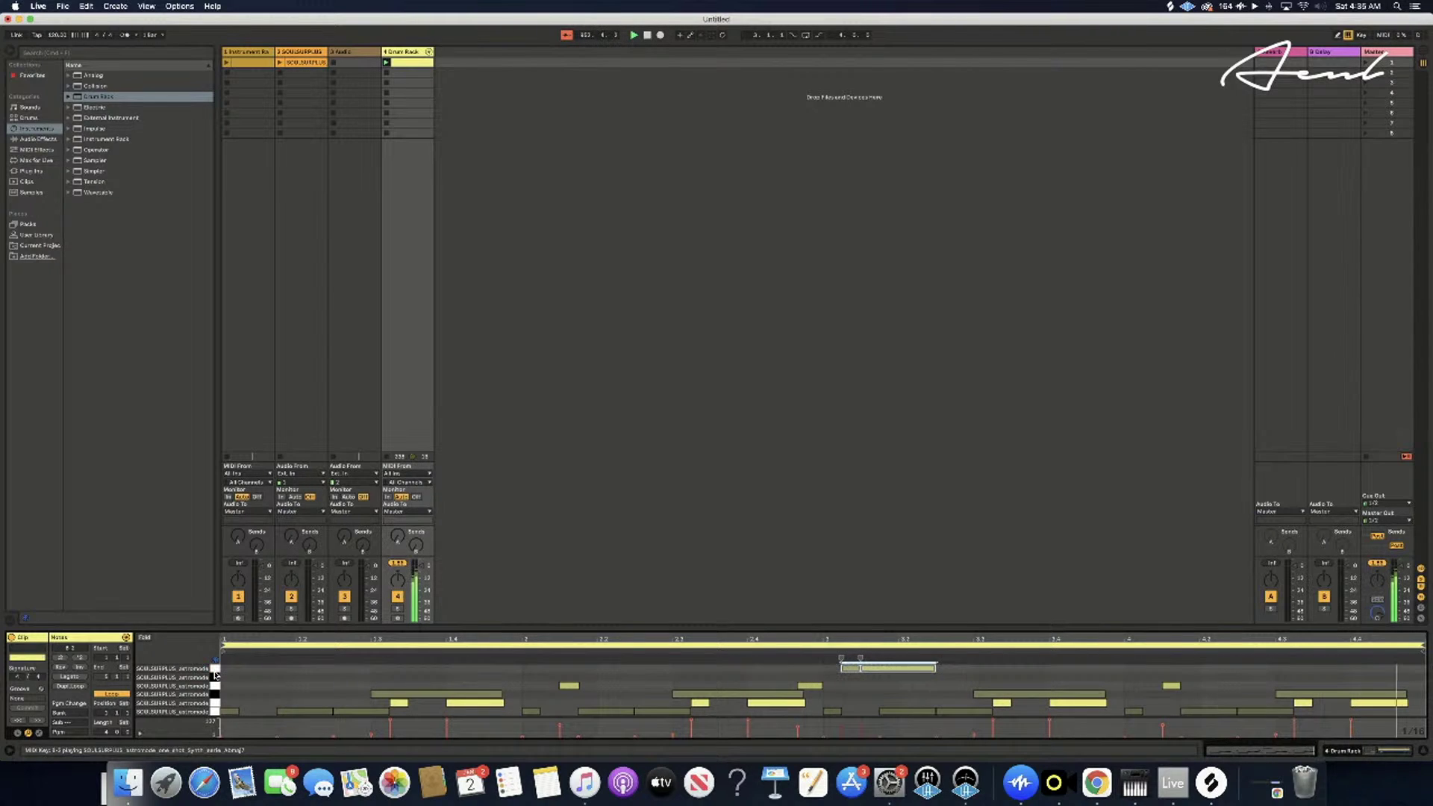
left_click(216, 678)
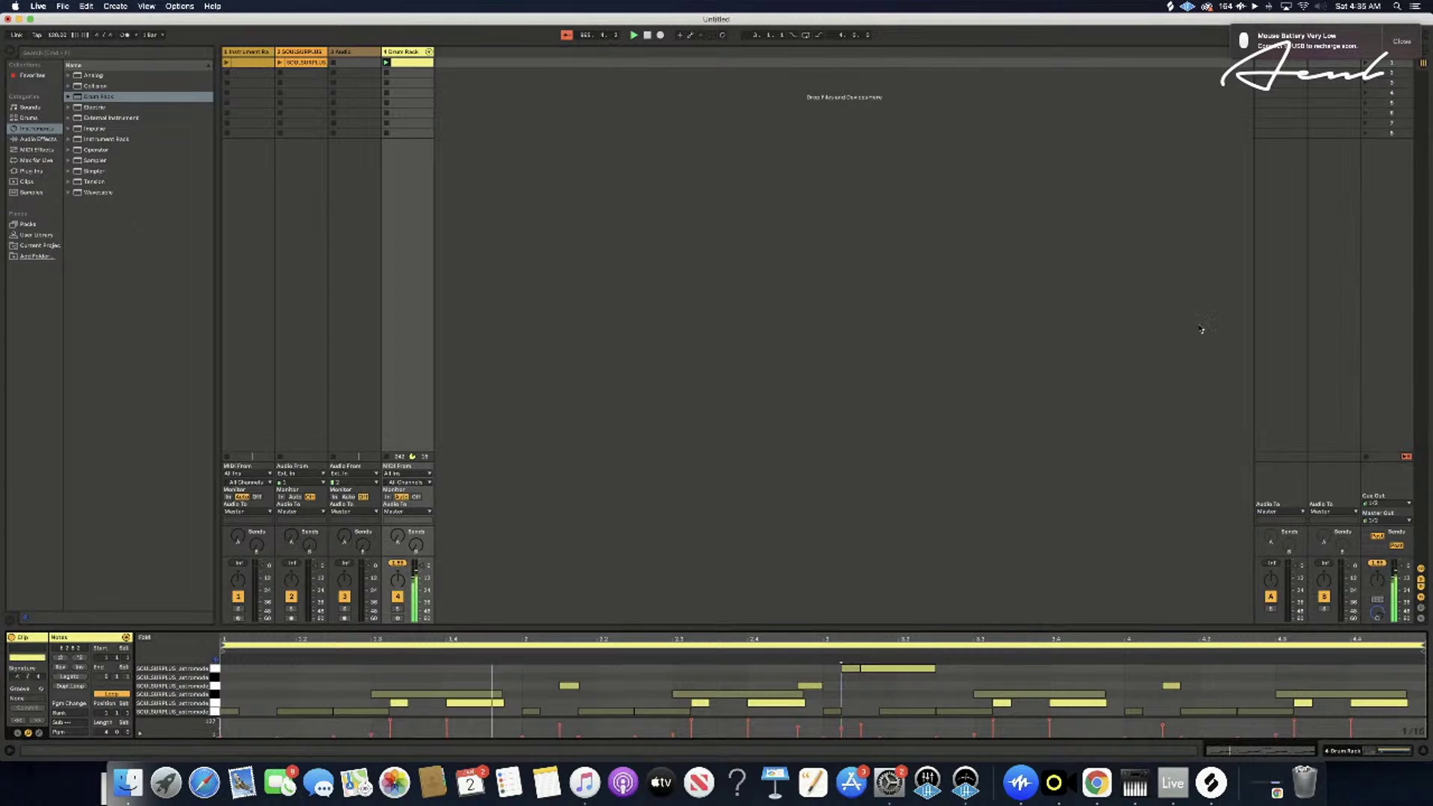
- Enable Draw Mode and draw Riff 3 Gmin notes at 2.2.3 and 4.2.1, extending the bar 4 note to three sixteenths
left_click(1401, 42)
left_click(1337, 35)
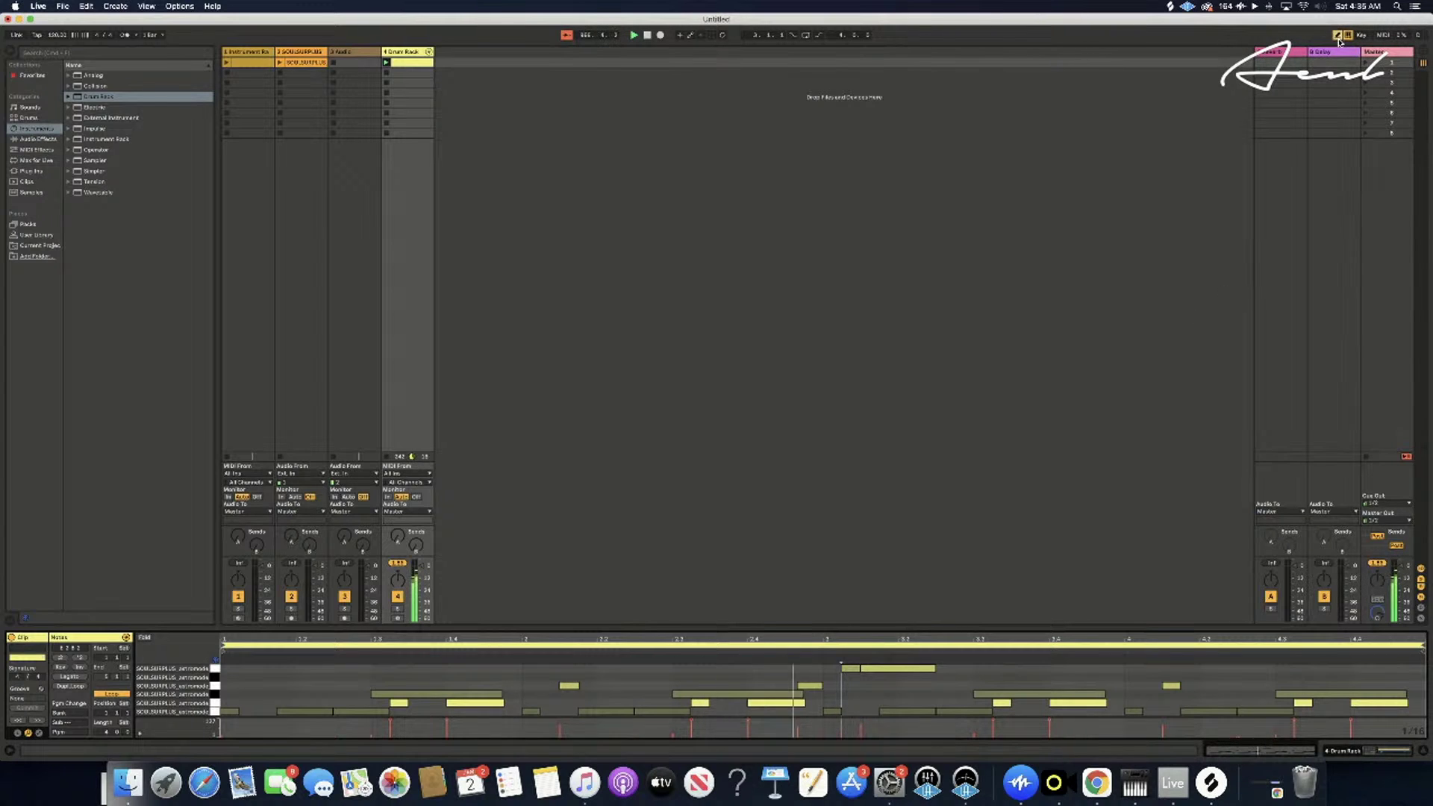
left_click(1203, 676)
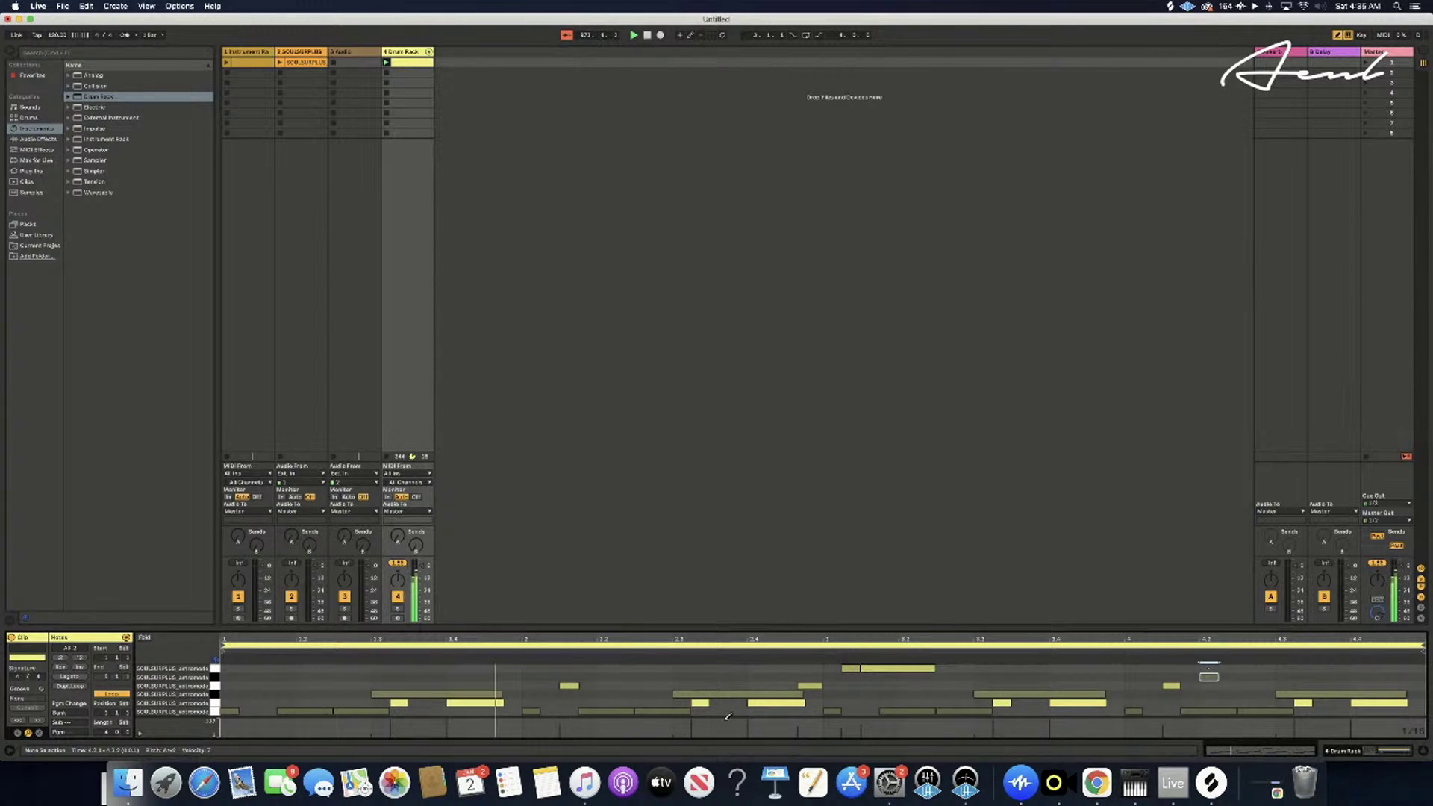
left_click(643, 676)
left_click_drag(1214, 679, 1239, 678)
left_click_drag(1239, 677, 1255, 676)
- Adjust the velocities of the two eerie Abmaj7 notes at the start of bar 3
right_click(861, 667)
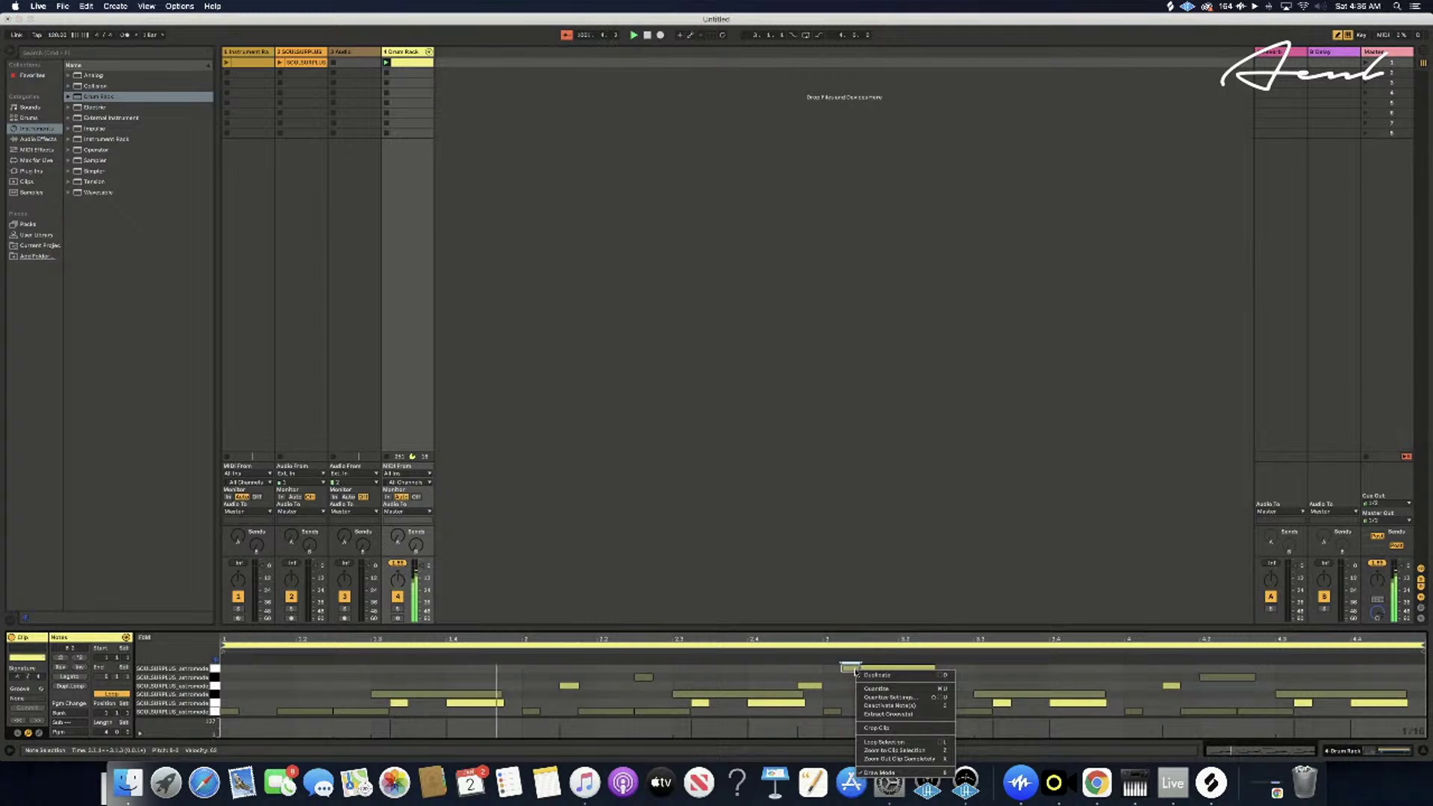
left_click(843, 736)
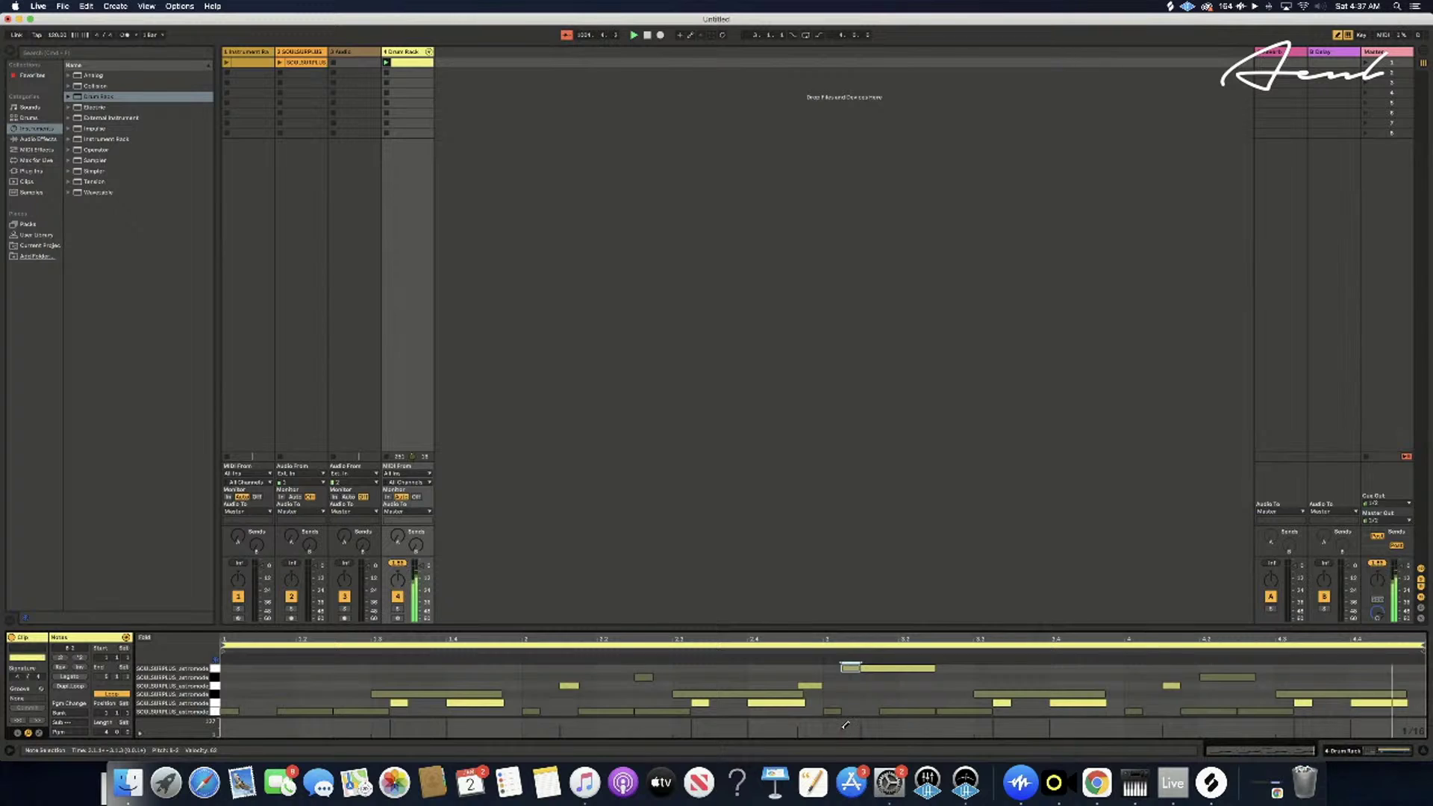
left_click_drag(846, 724, 844, 730)
right_click(864, 728)
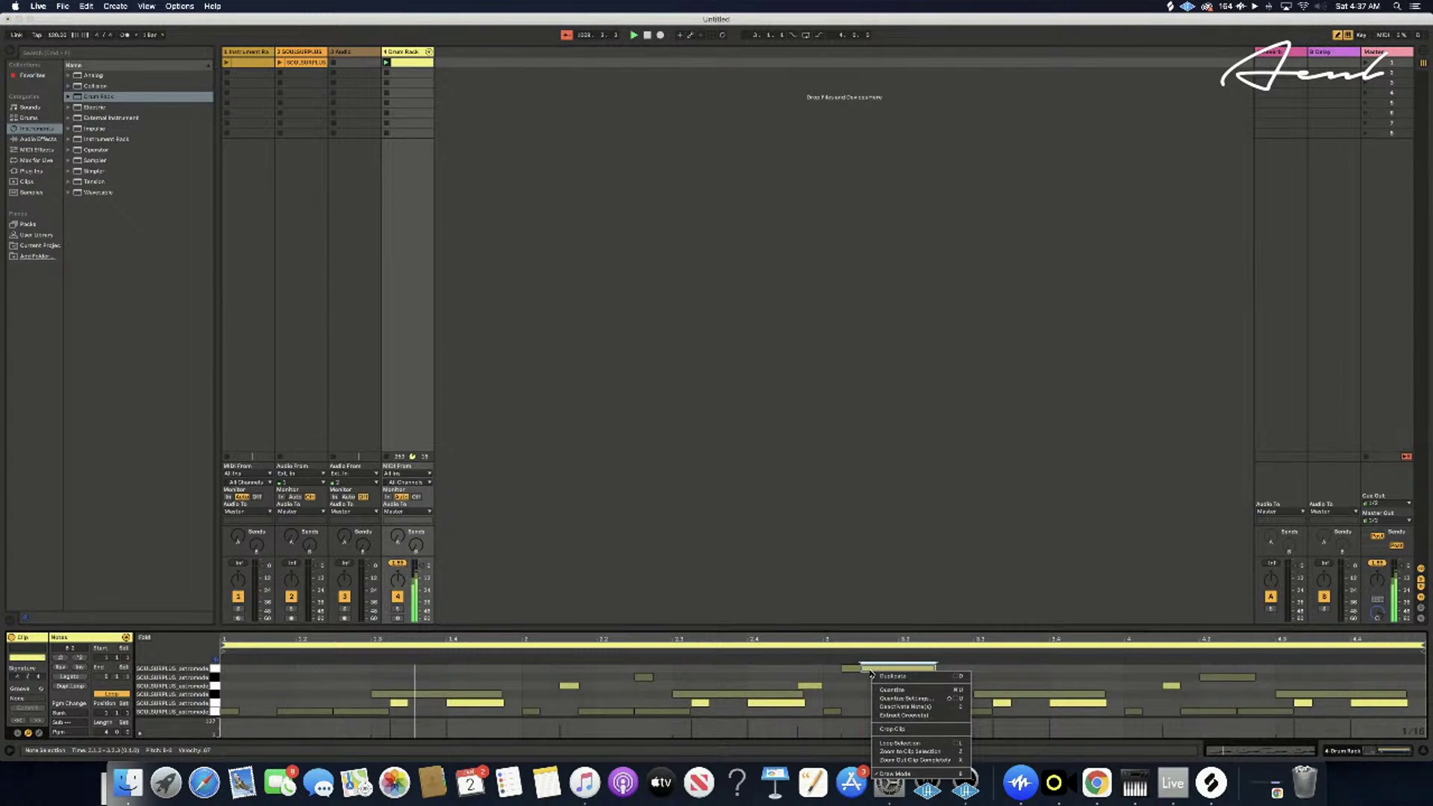
left_click(864, 728)
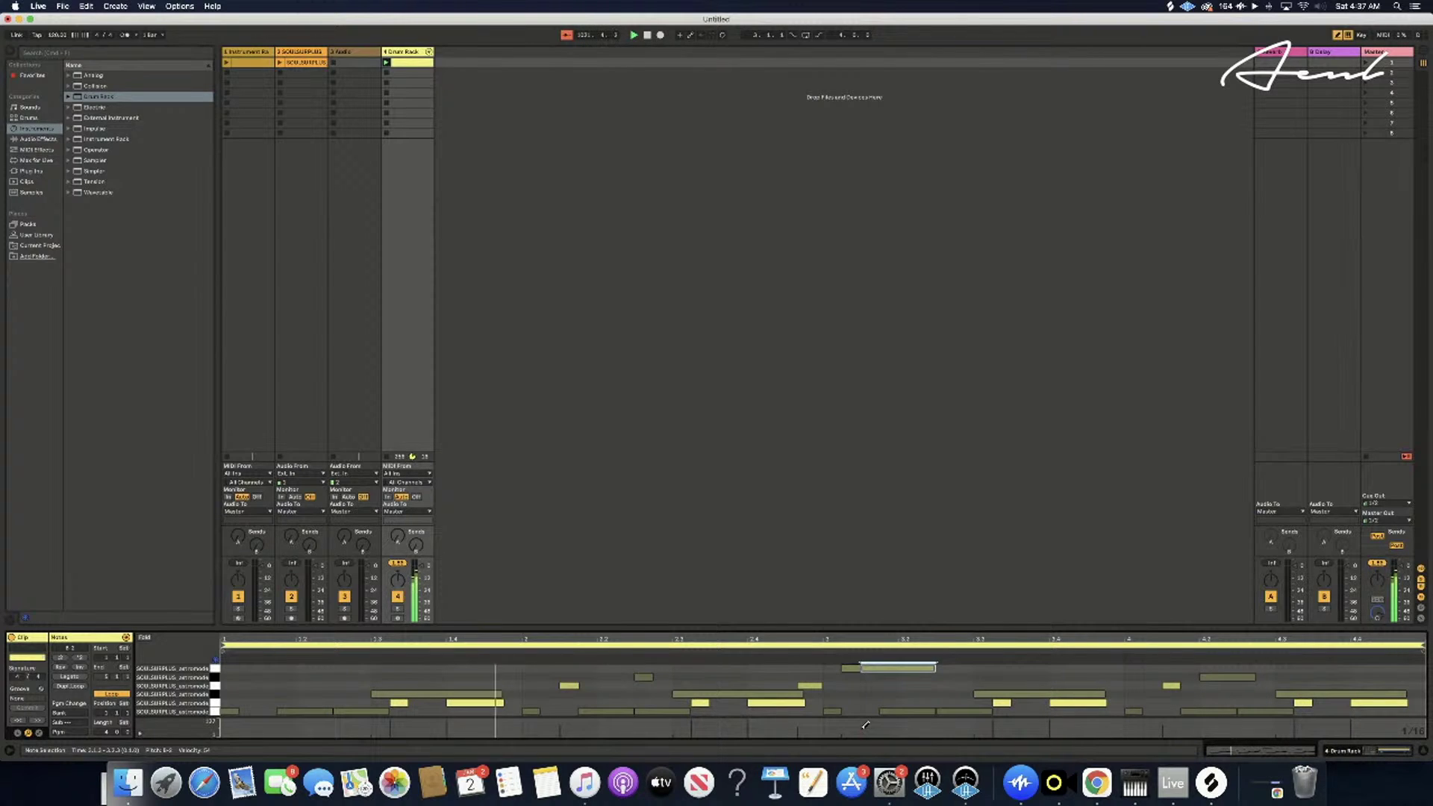
right_click(848, 668)
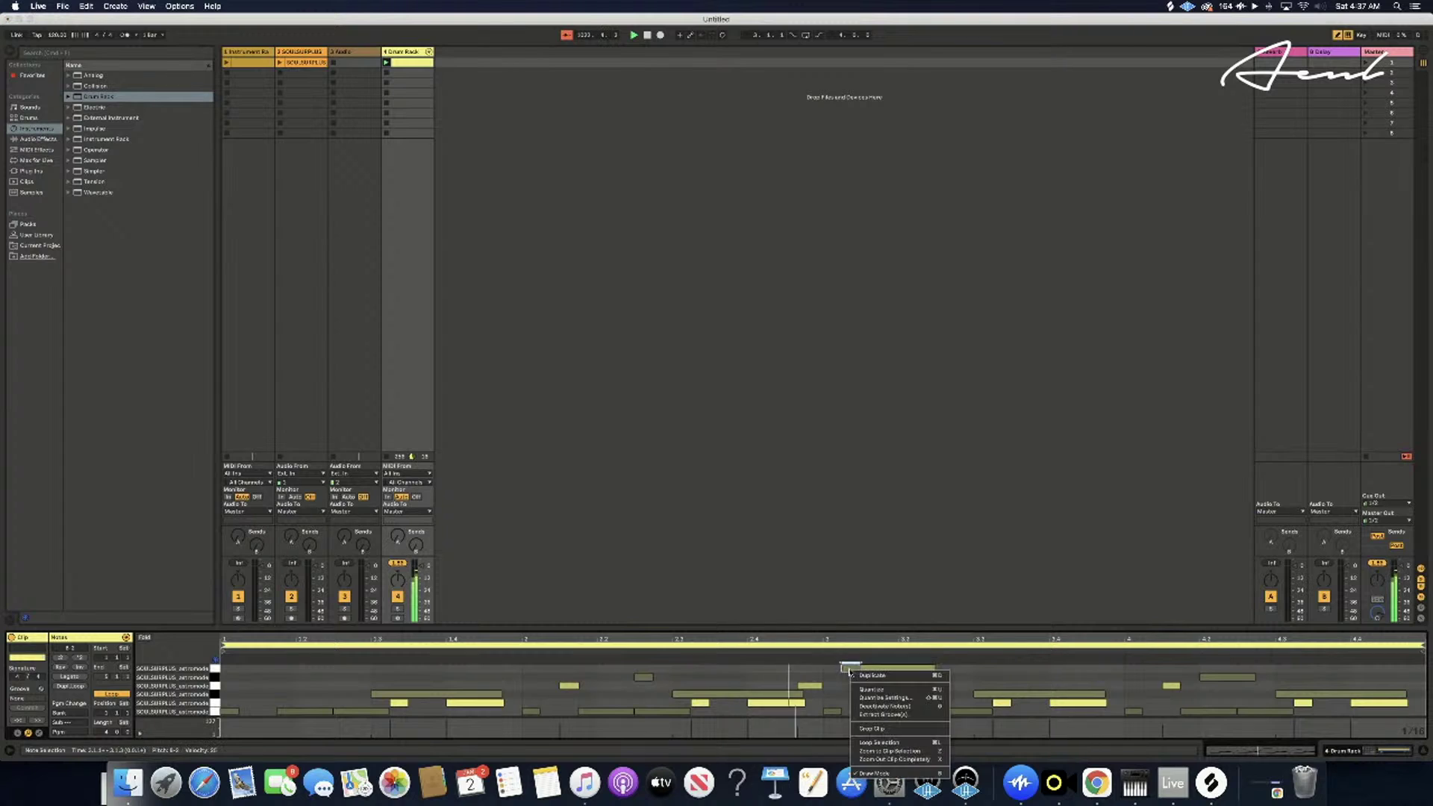
left_click(844, 733)
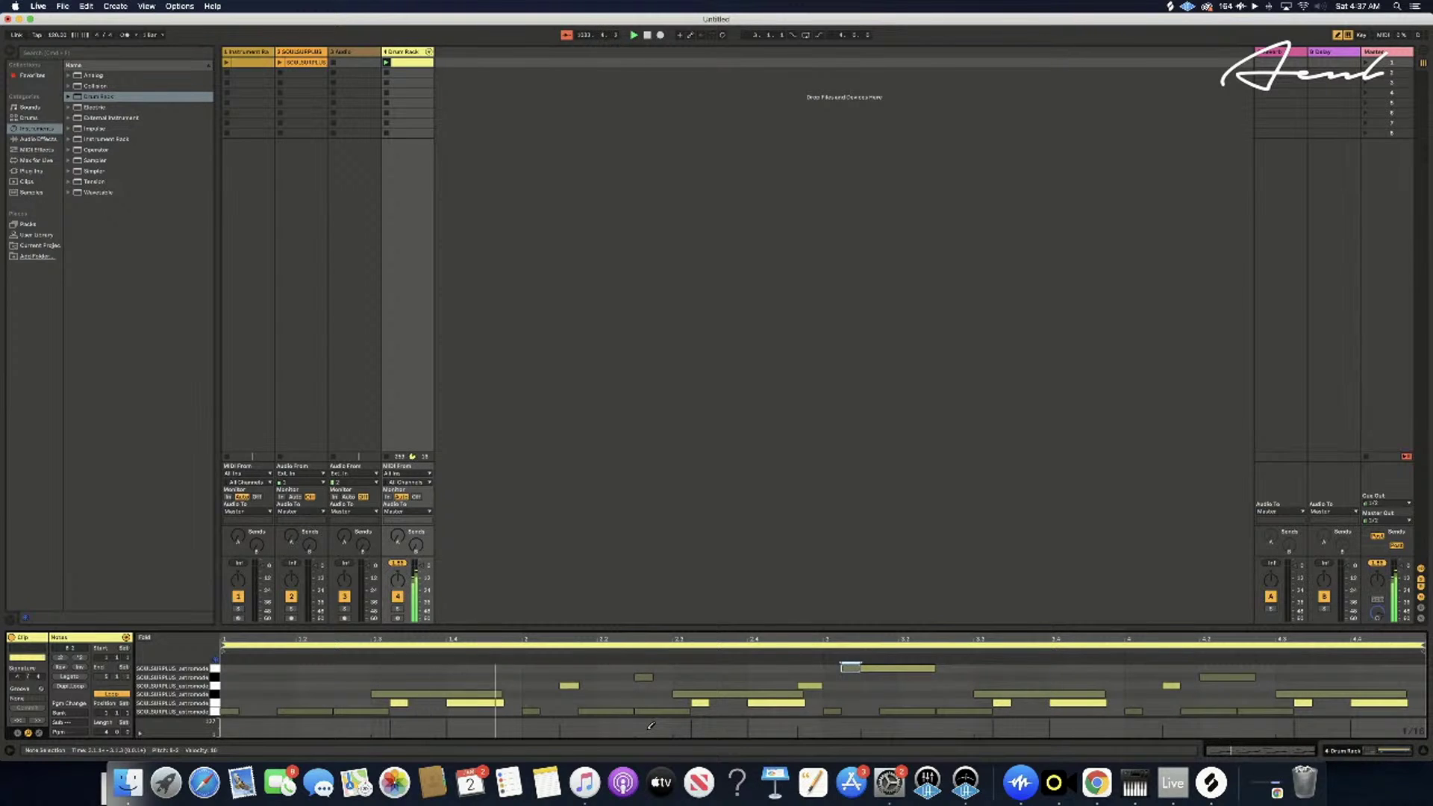
- Adjust the velocities of the bell C5 notes at 2.1.3, just before bar 3 and at 4.1.3
right_click(572, 682)
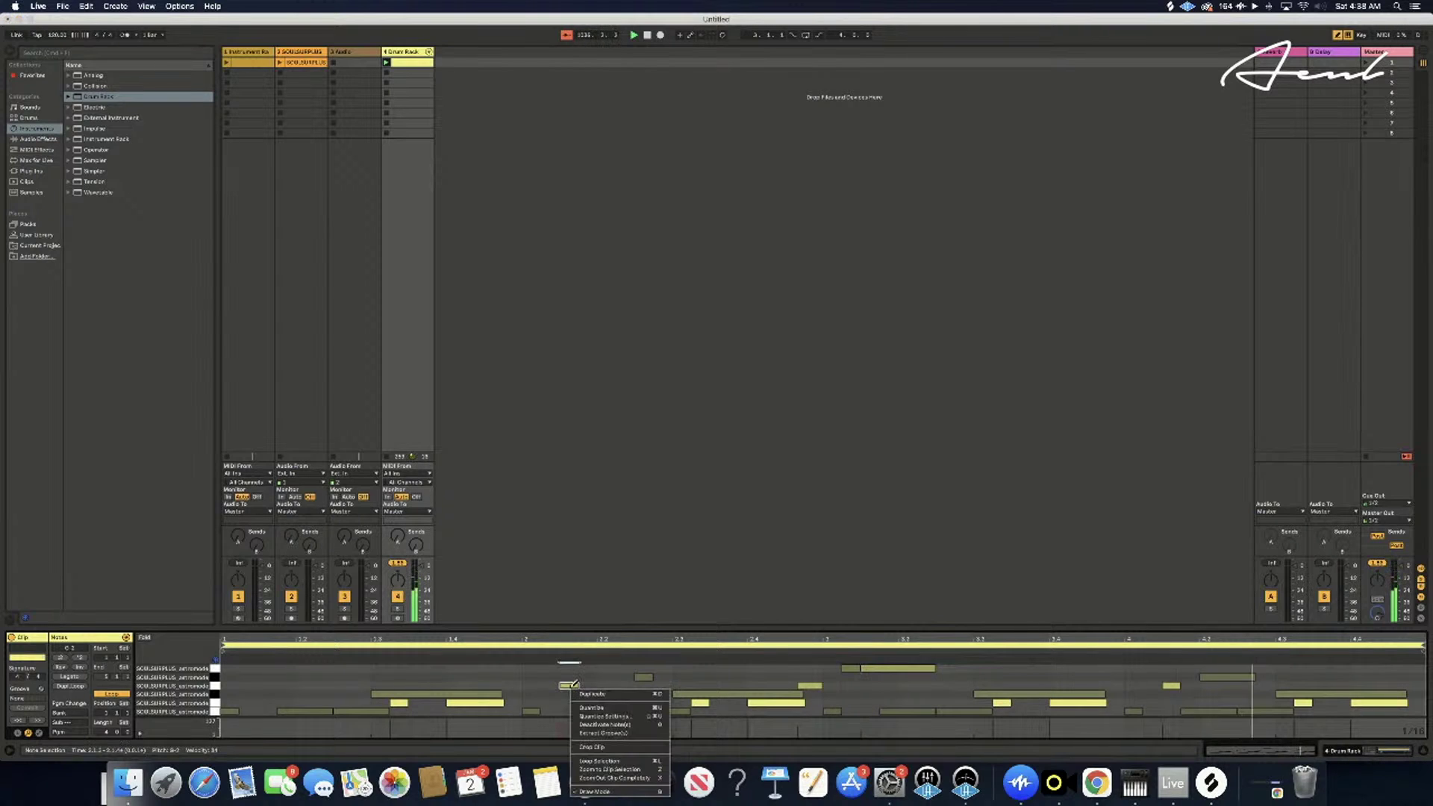
left_click(561, 733)
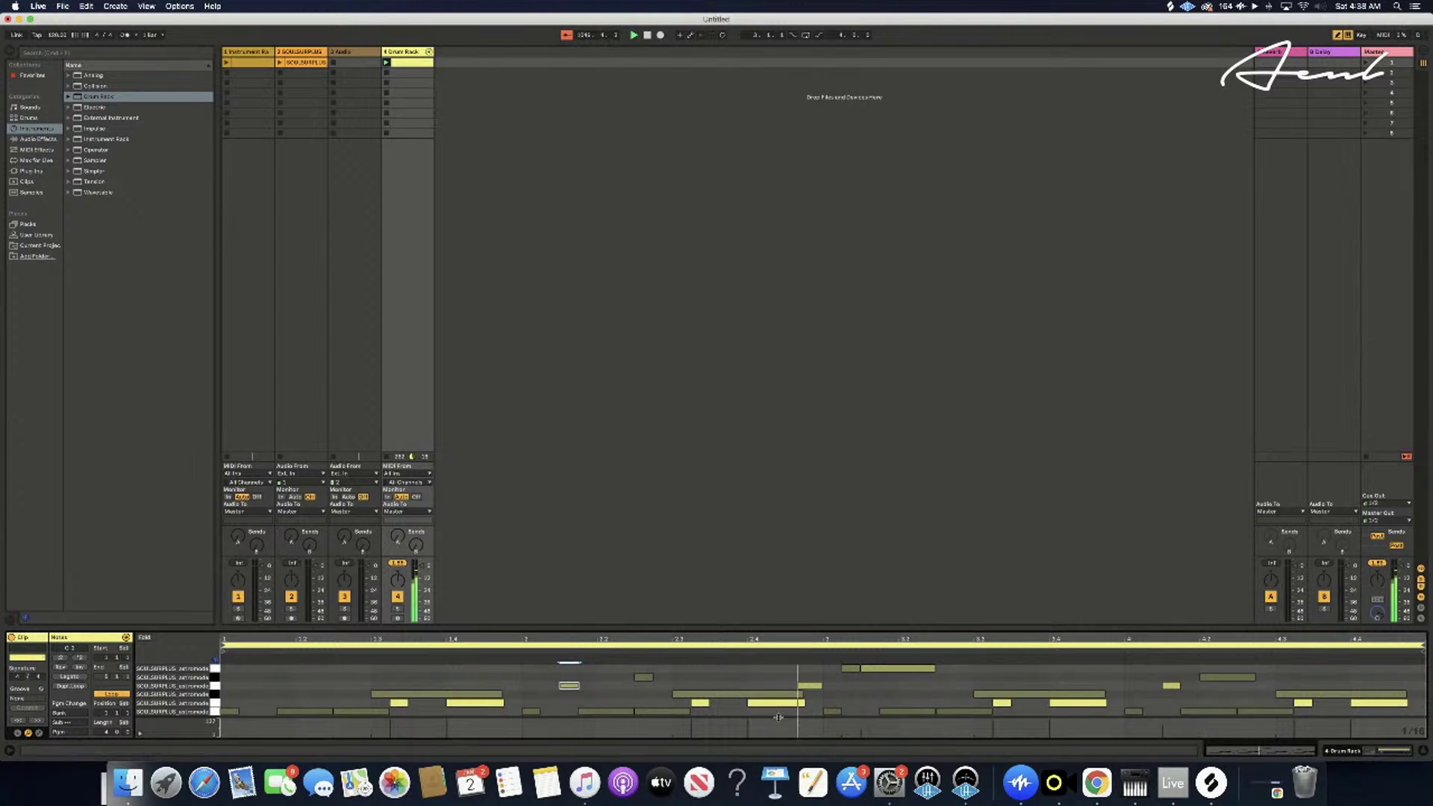
left_click(810, 685)
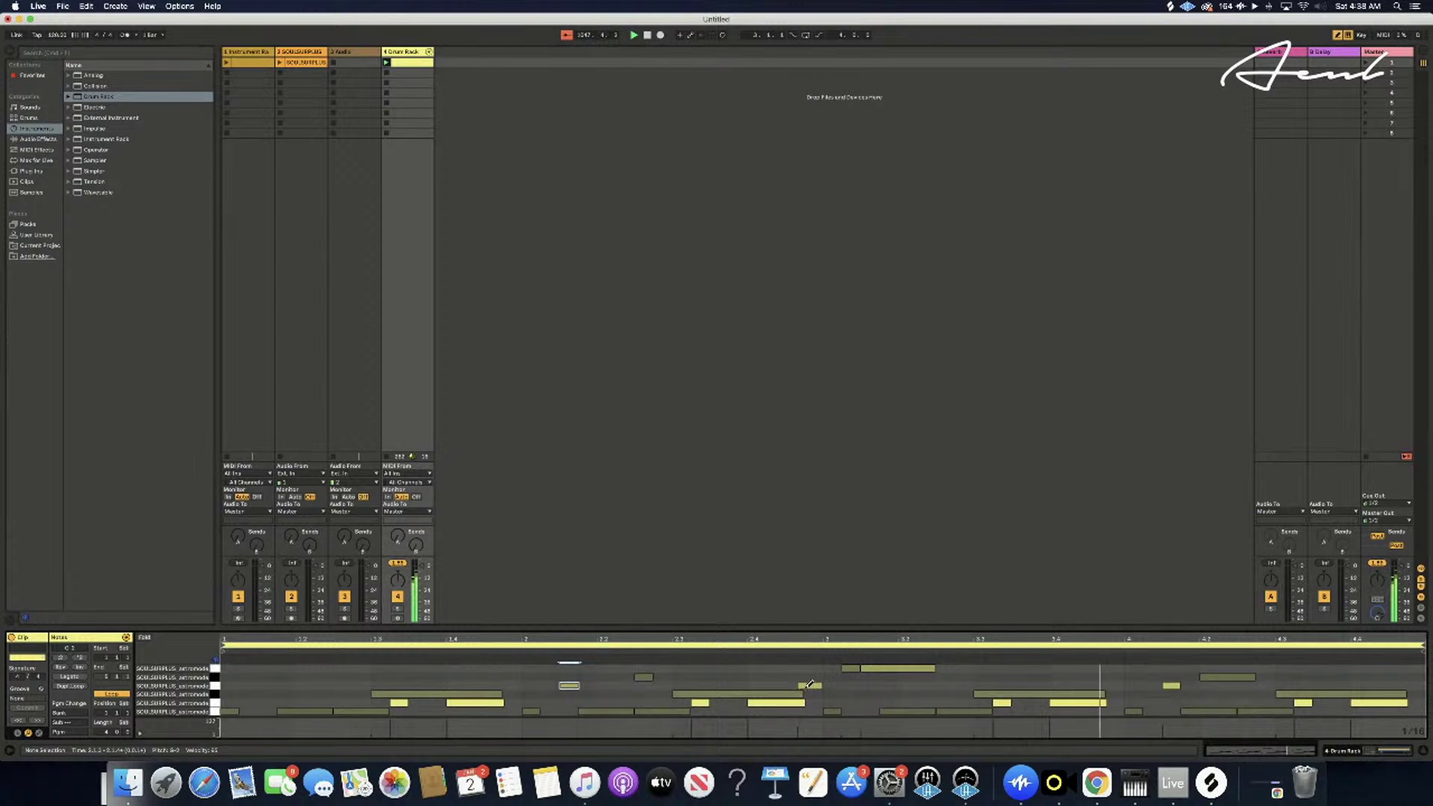
right_click(807, 687)
left_click(798, 735)
right_click(1171, 686)
left_click(1163, 731)
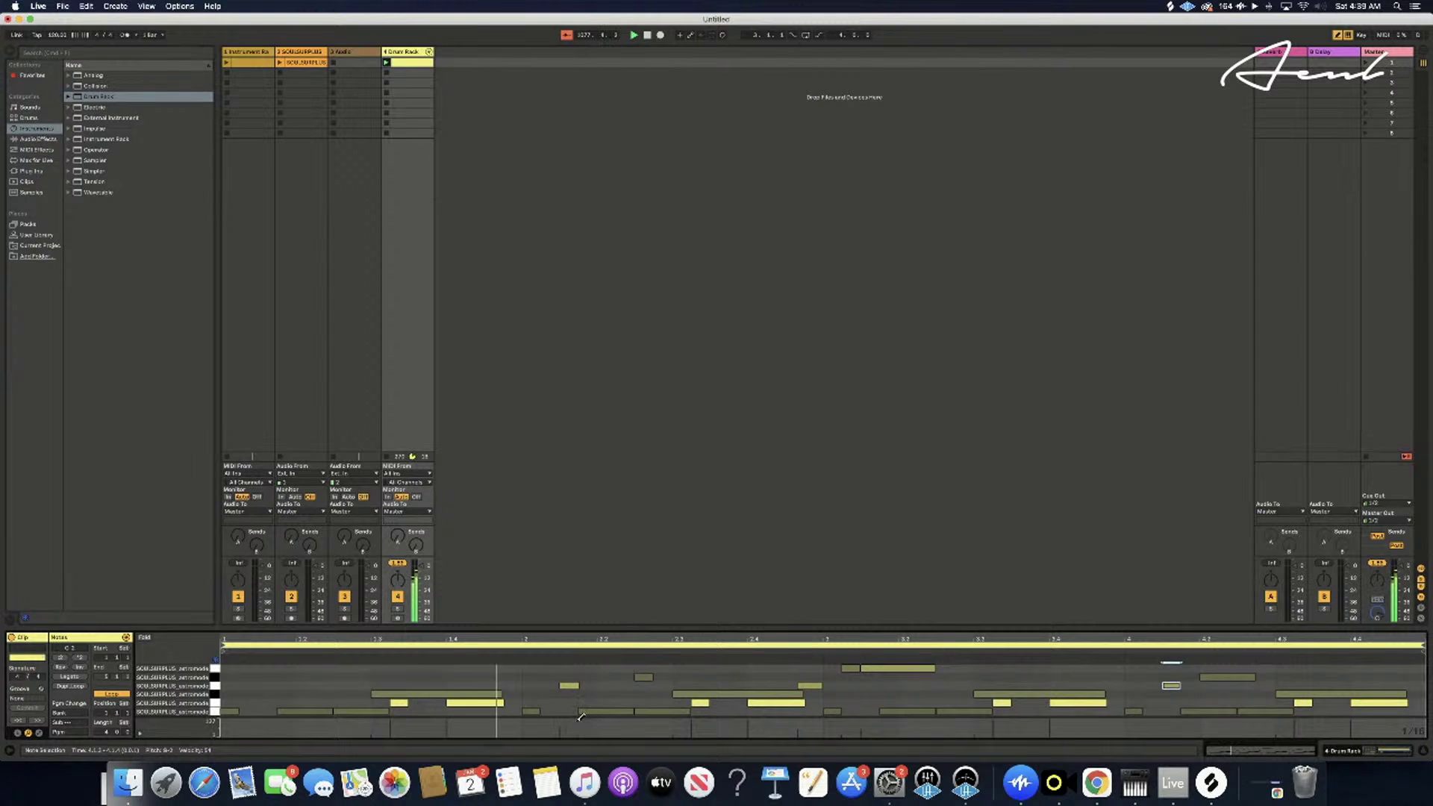
- Readjust the velocities of the bell C5 notes at 2.1.3 and 4.1.3
right_click(569, 682)
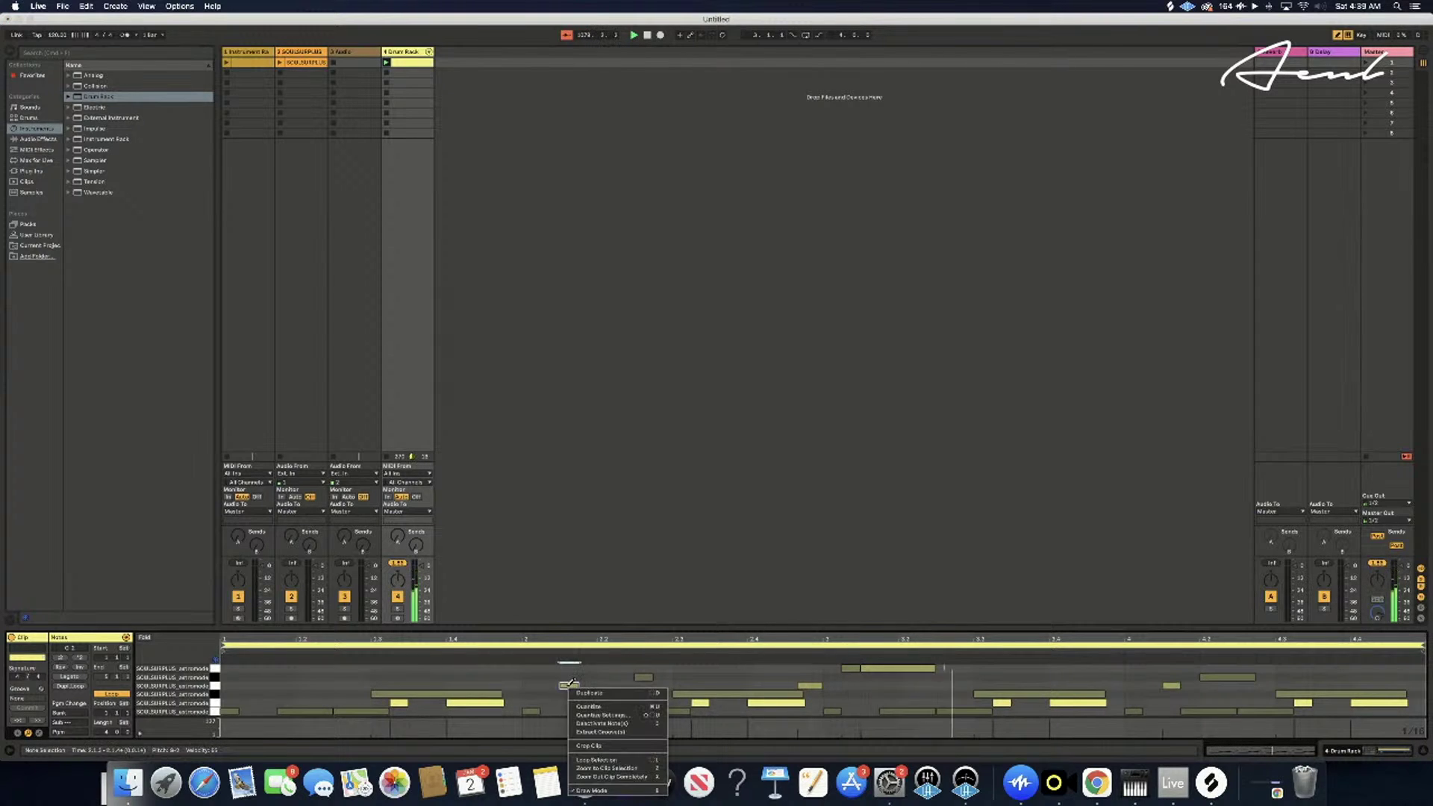
left_click(565, 727)
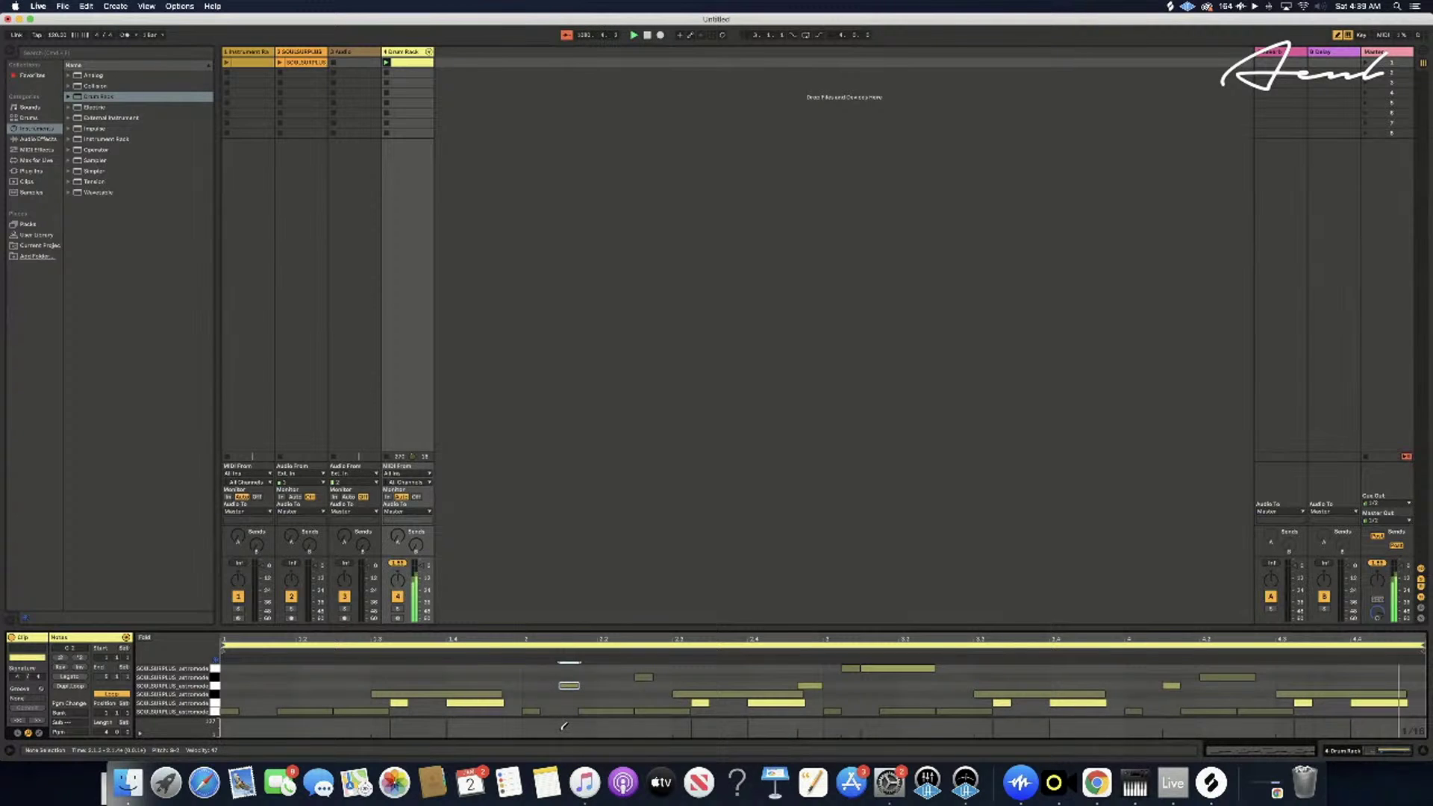
left_click_drag(563, 728, 563, 724)
right_click(1173, 685)
left_click(1168, 729)
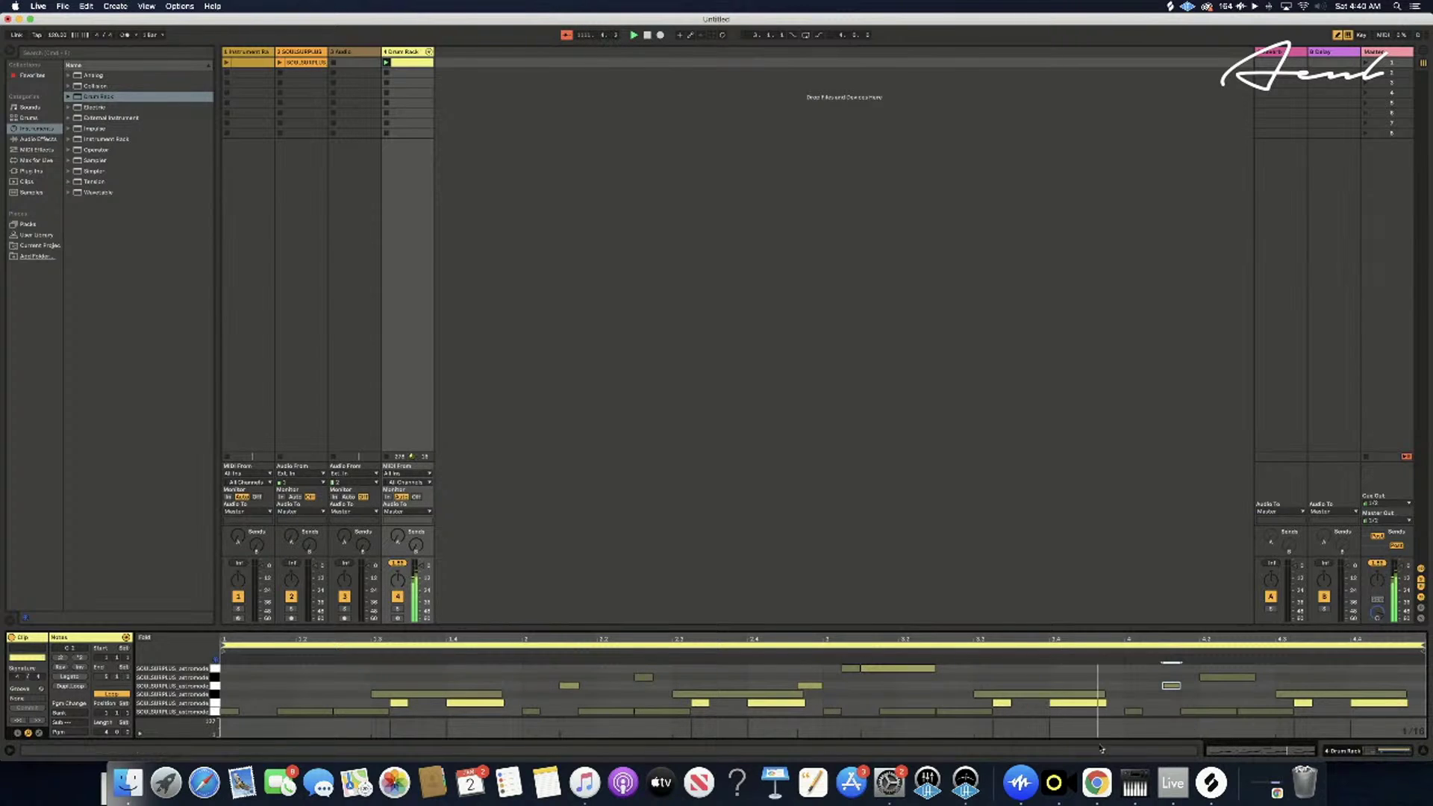
- Fine-tune the velocities of the bell C5 notes at 2.1.3 and just before bar 3
right_click(569, 684)
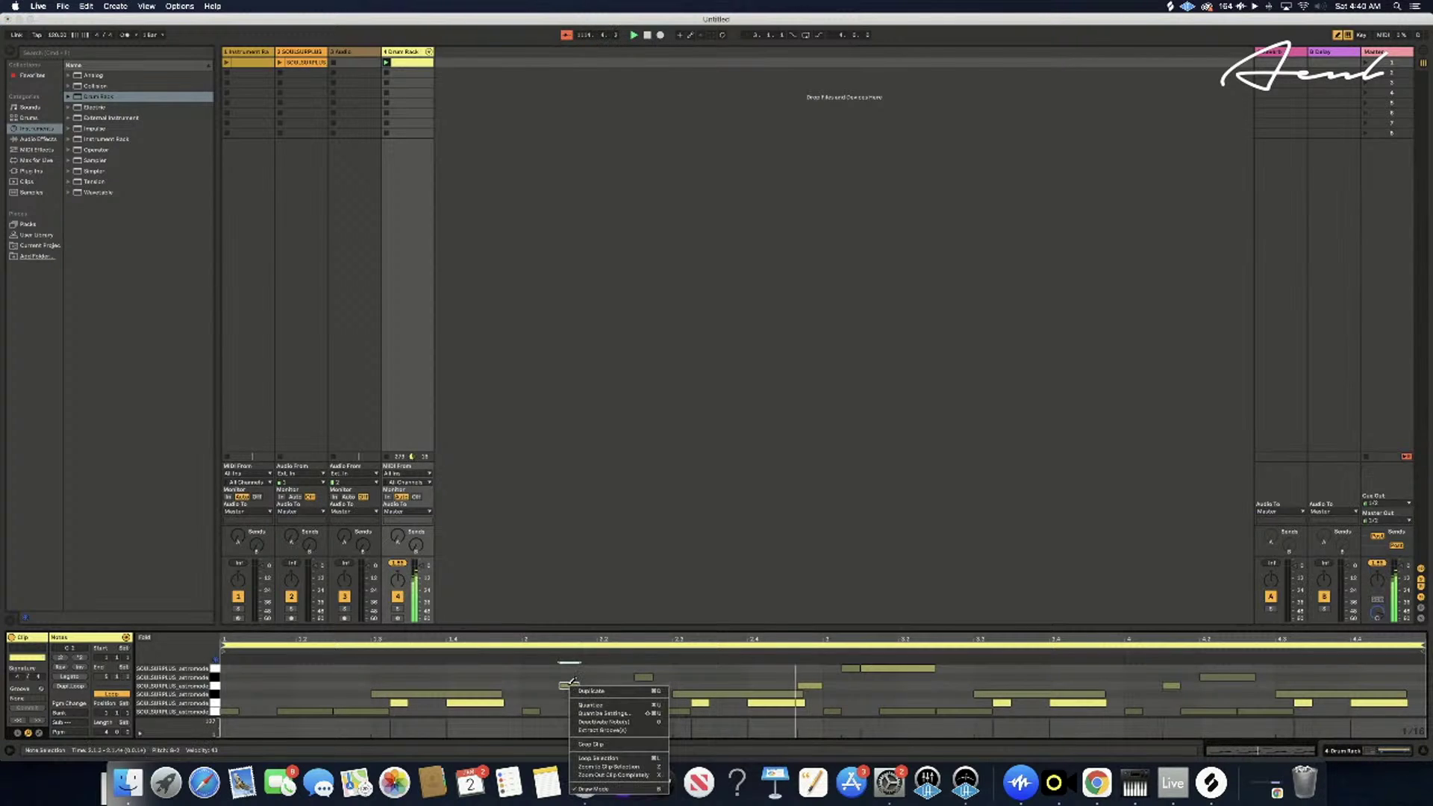
left_click(560, 734)
left_click(561, 732)
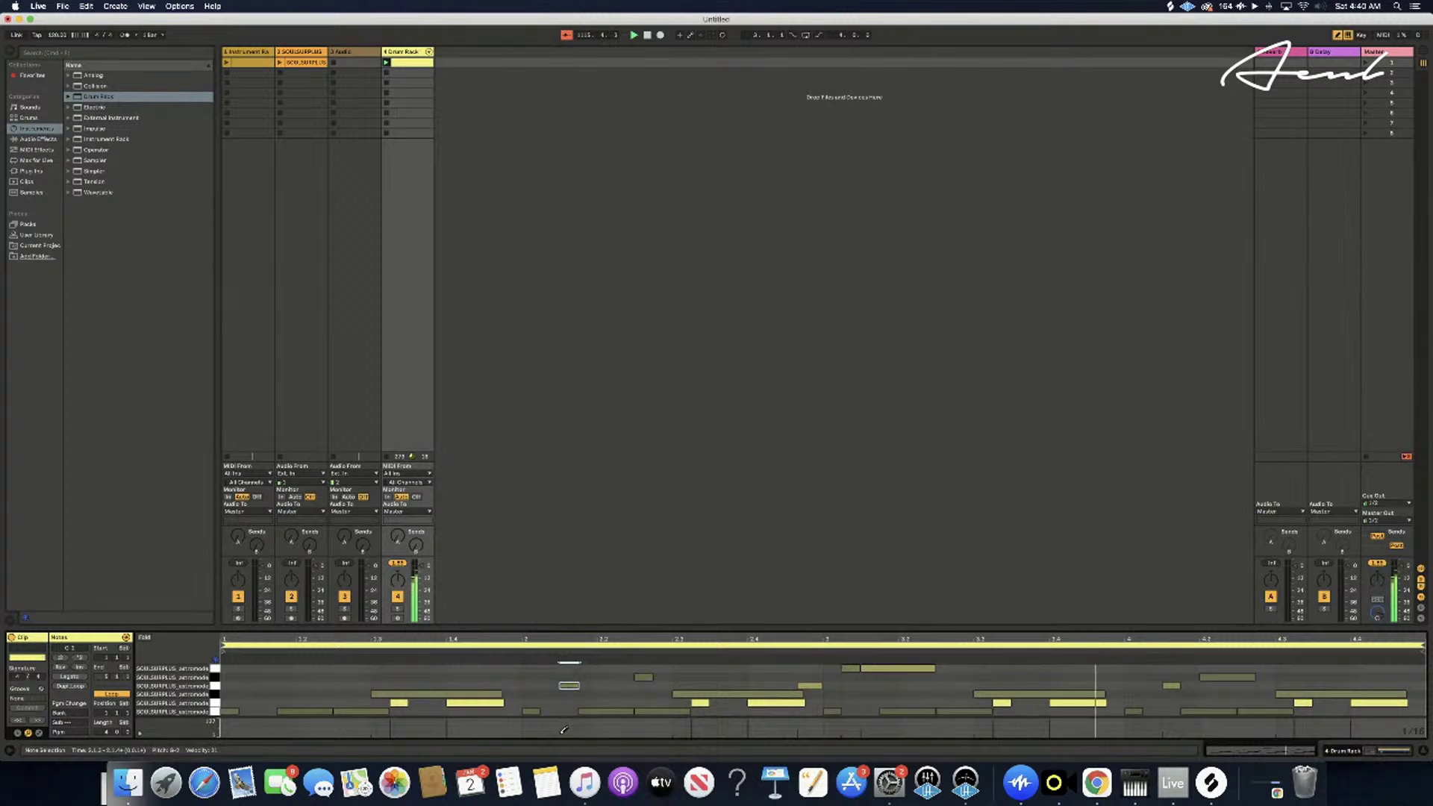
left_click_drag(564, 728, 564, 726)
right_click(811, 687)
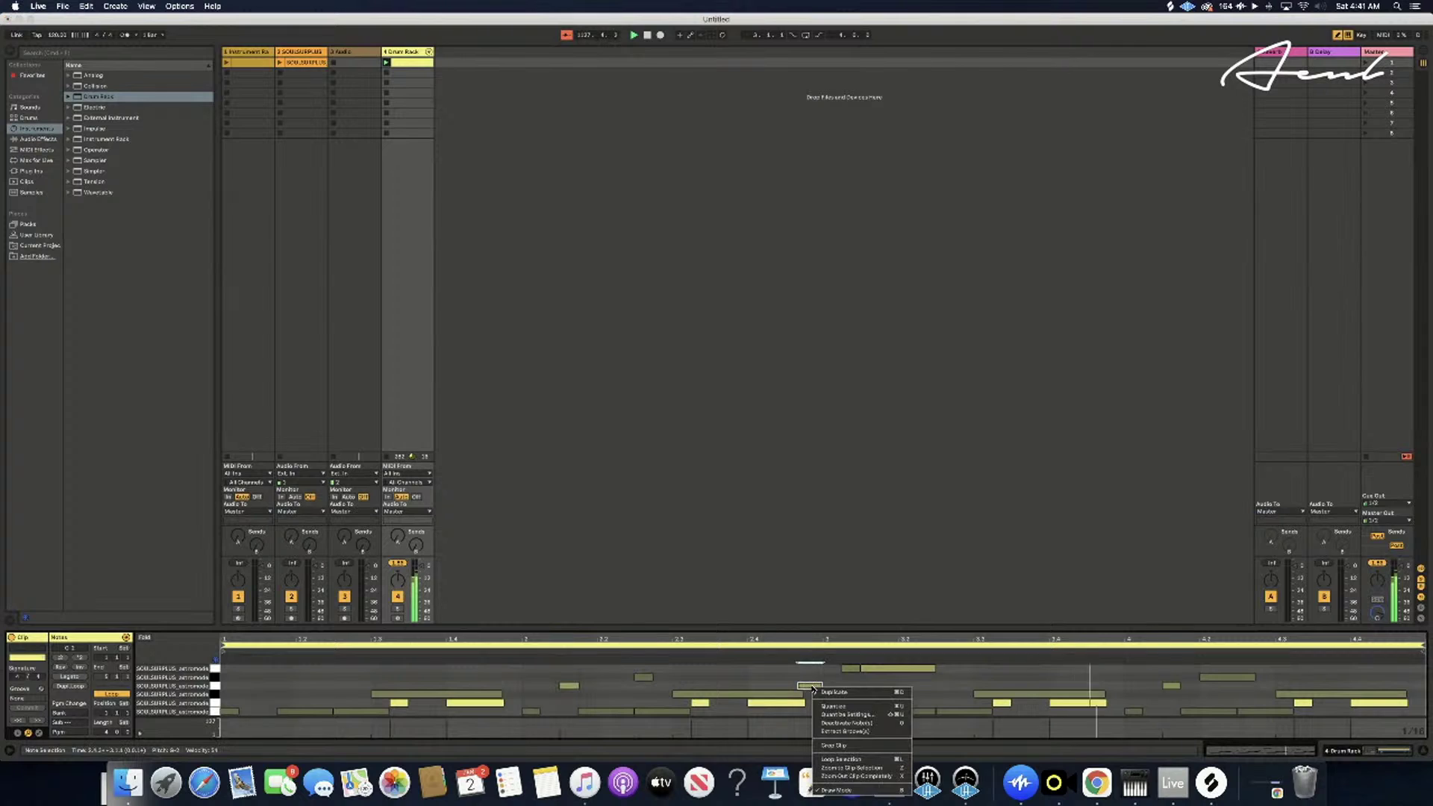
left_click(797, 739)
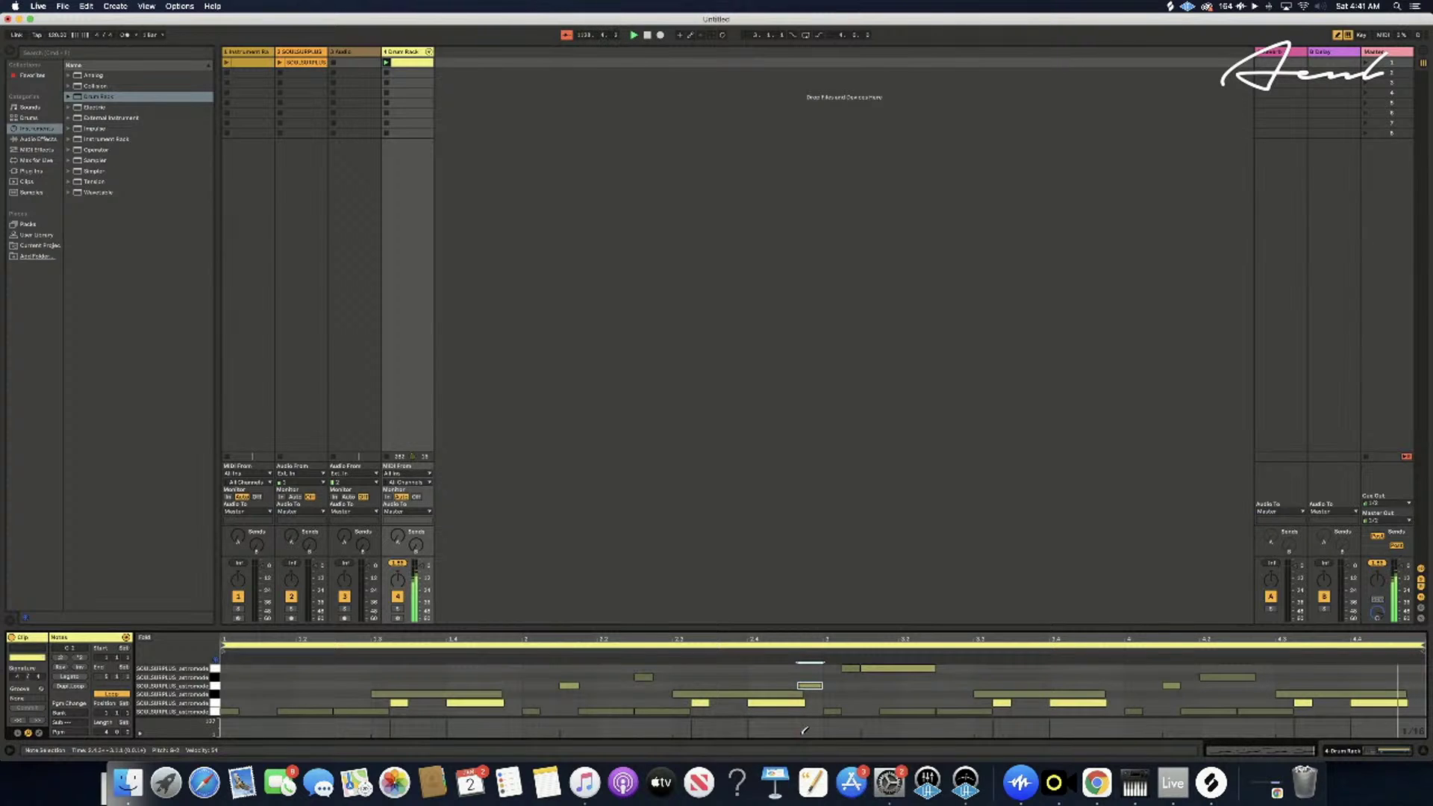
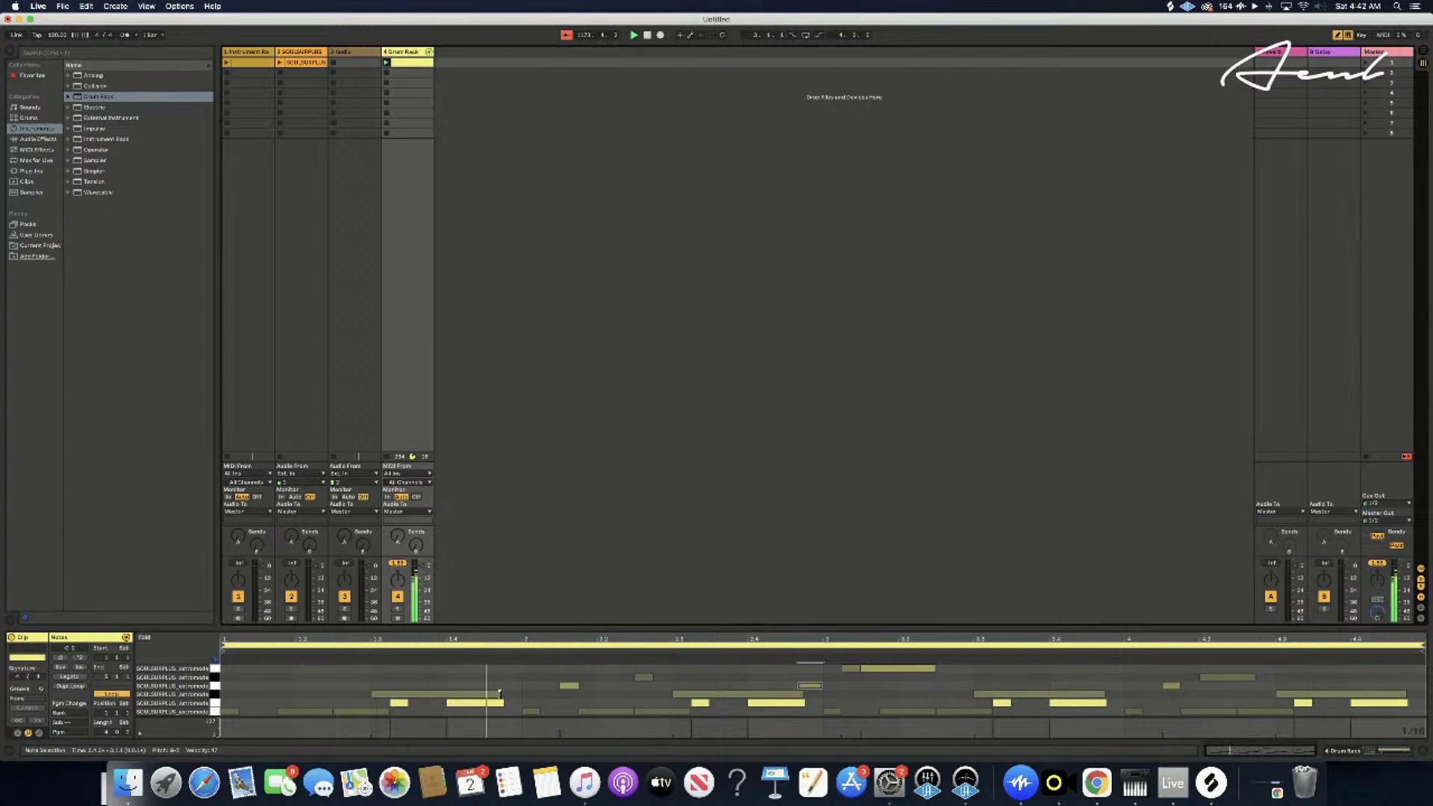
- Try to adjust the end of the long note that starts at 1.3
left_click(500, 694)
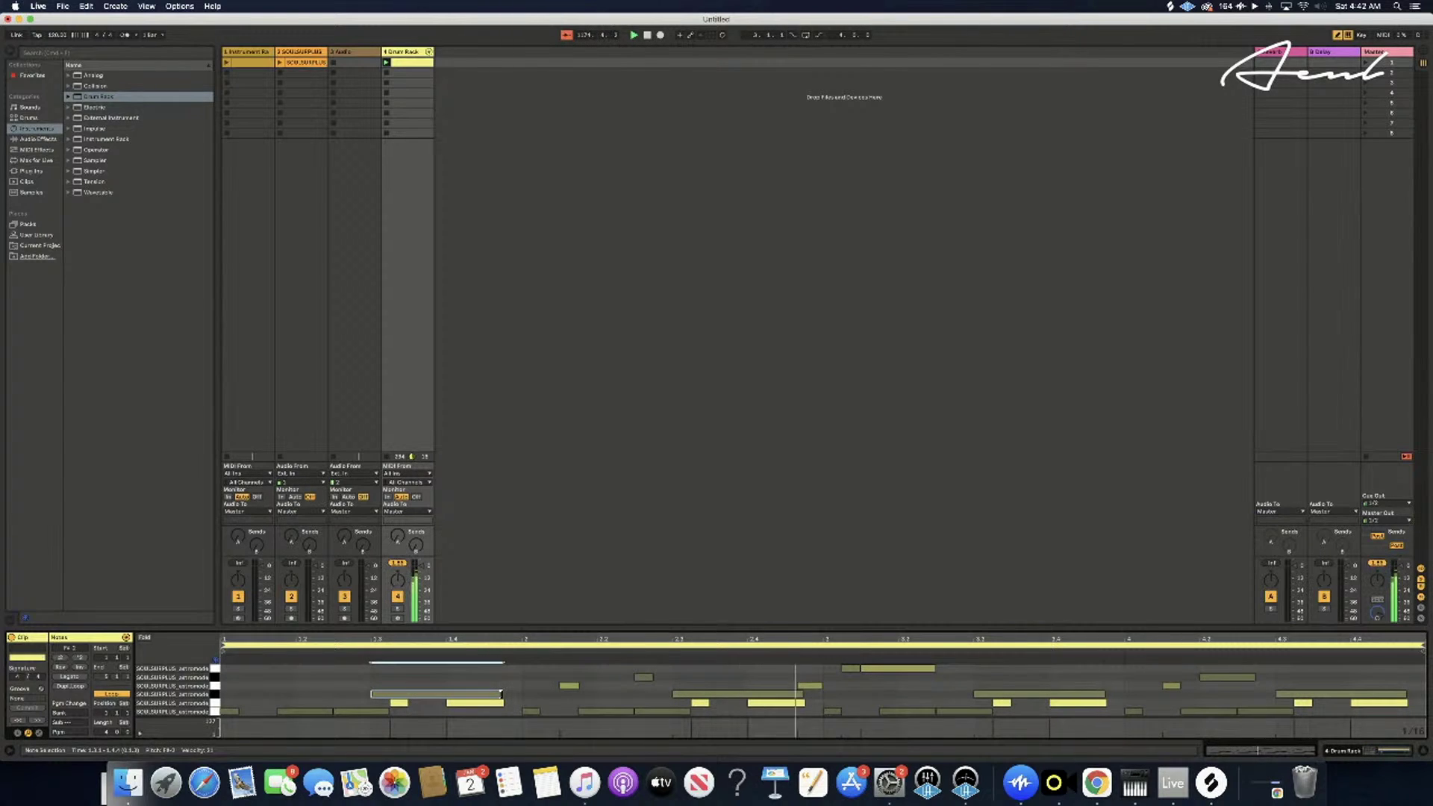
left_click_drag(500, 694, 502, 695)
left_click(556, 615)
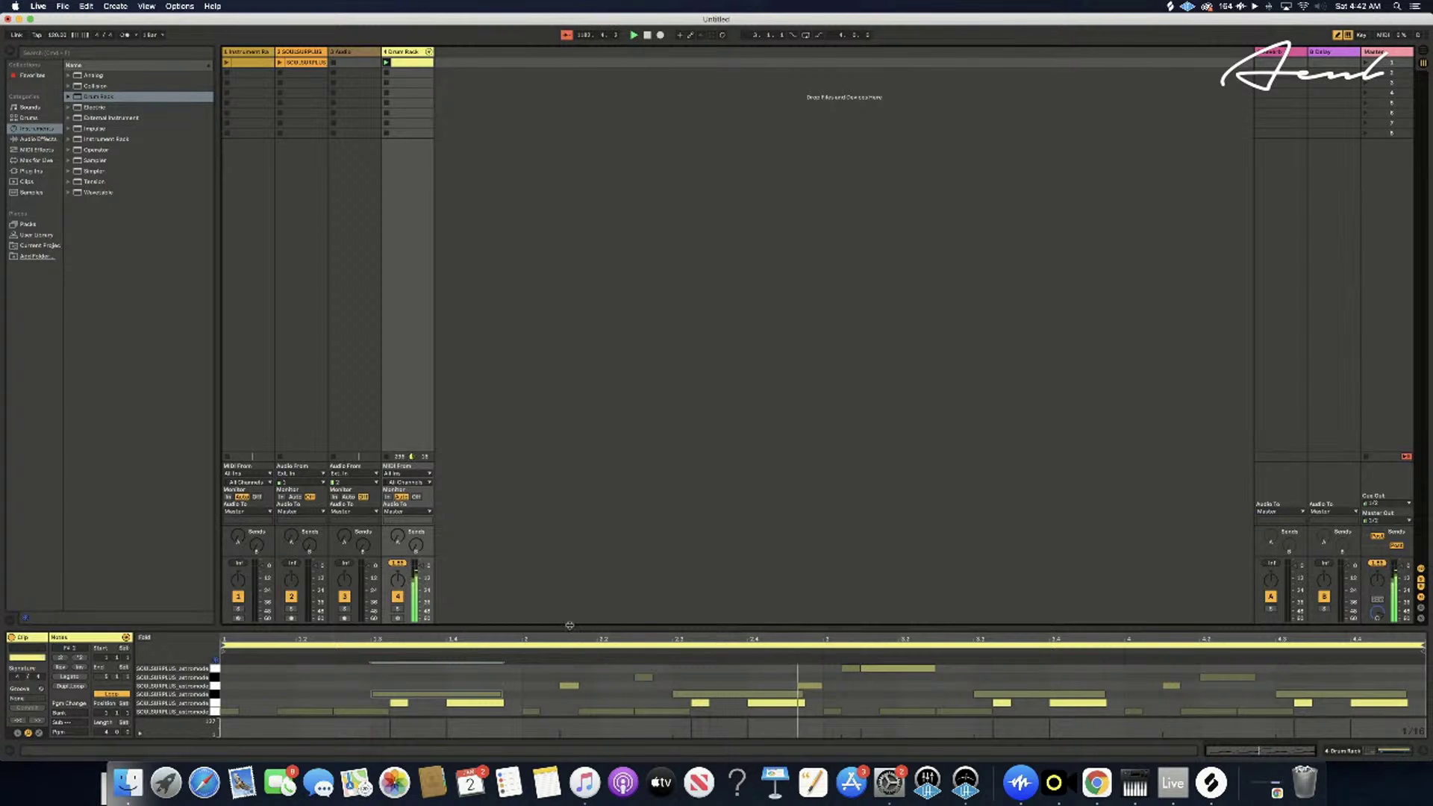
- Save the Live Set as 4 in the Beats folder
left_click(62, 6)
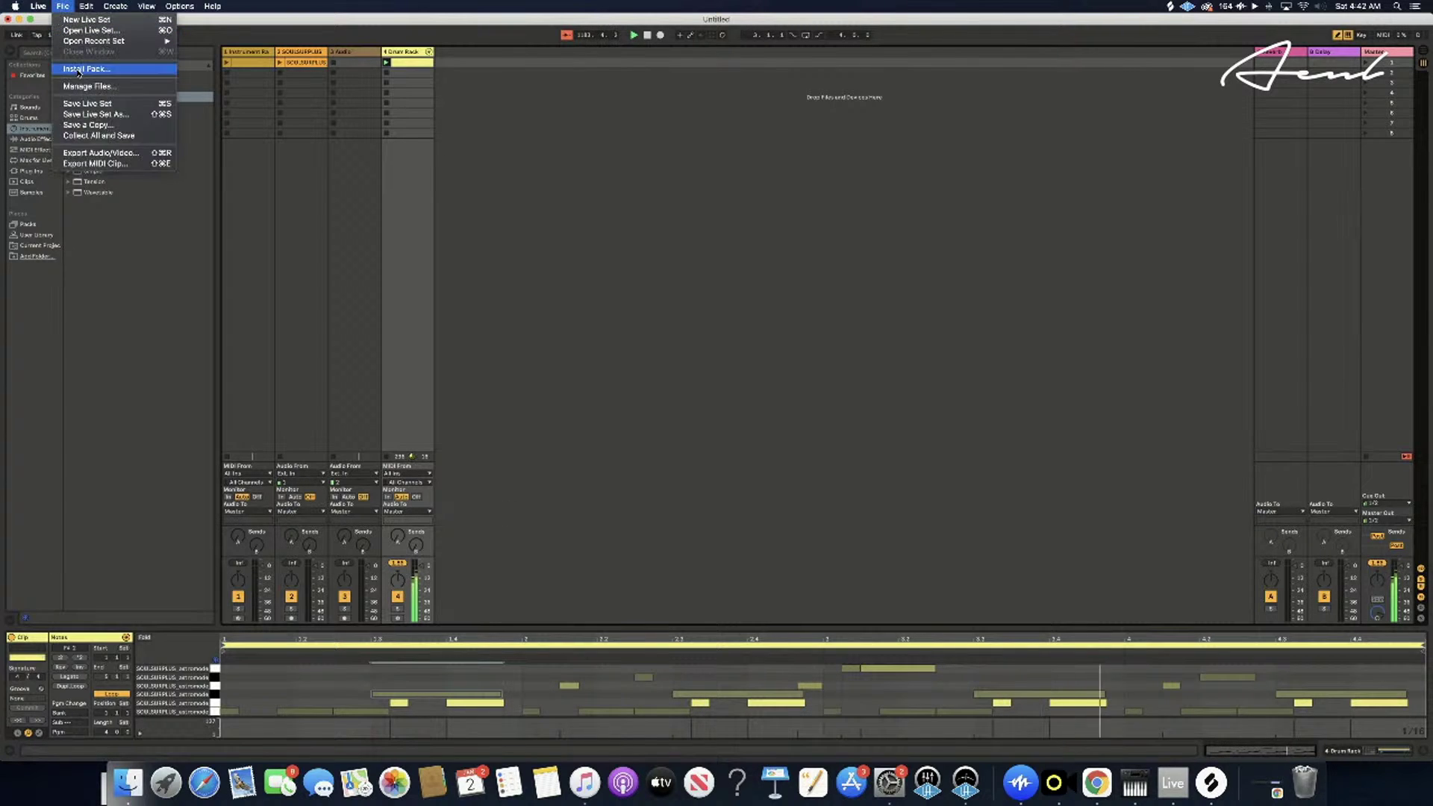
left_click(97, 103)
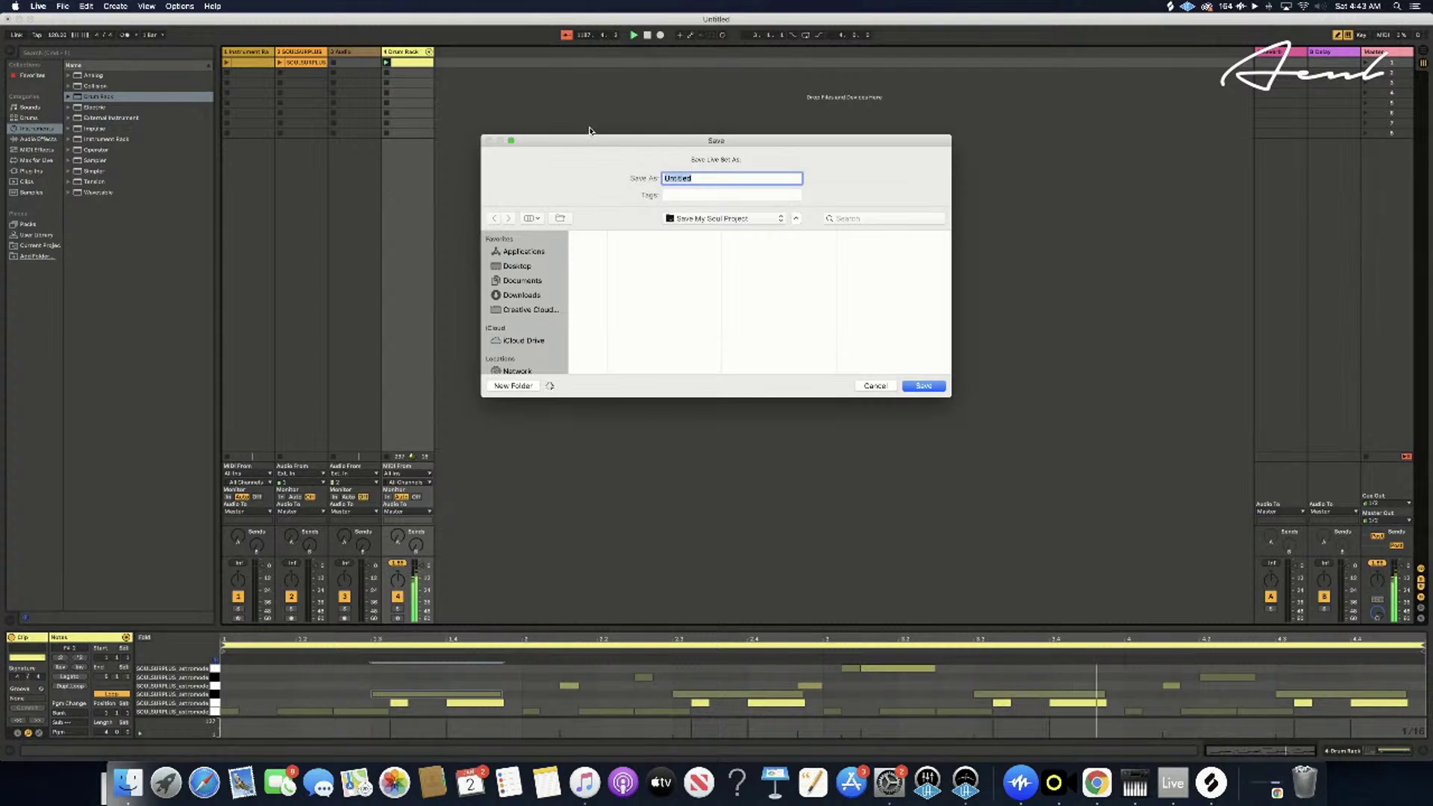
key("BackSpace")
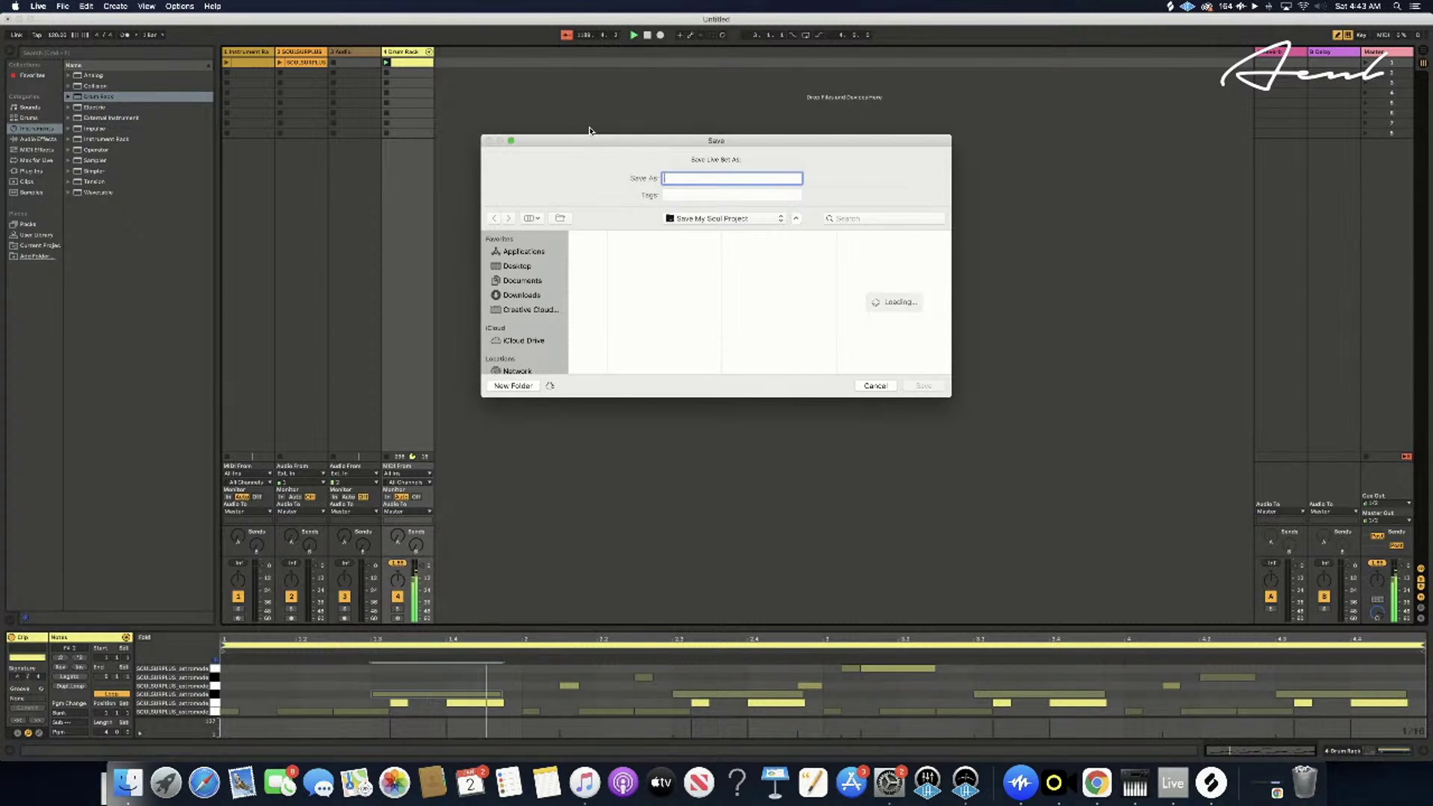
type("4")
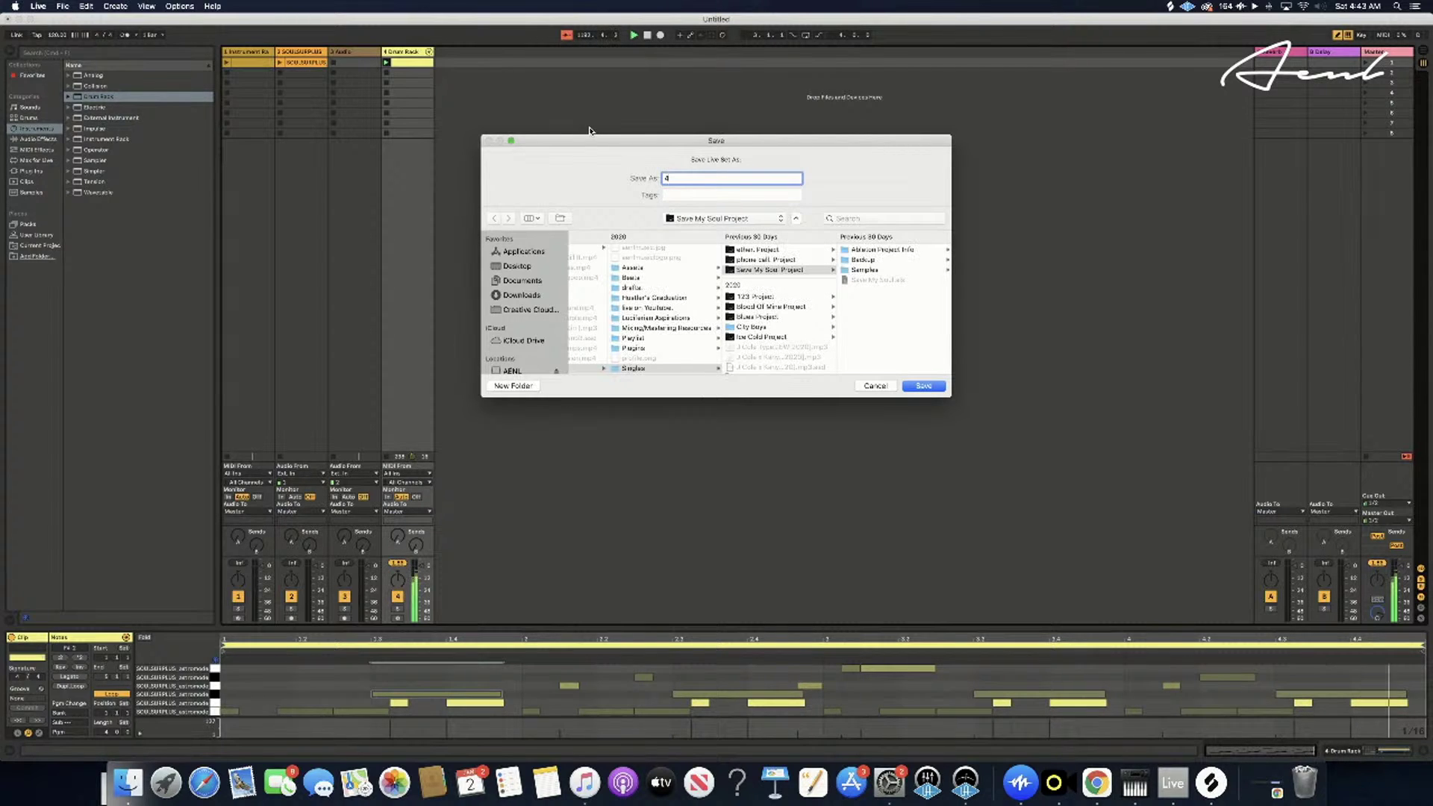
left_click(641, 268)
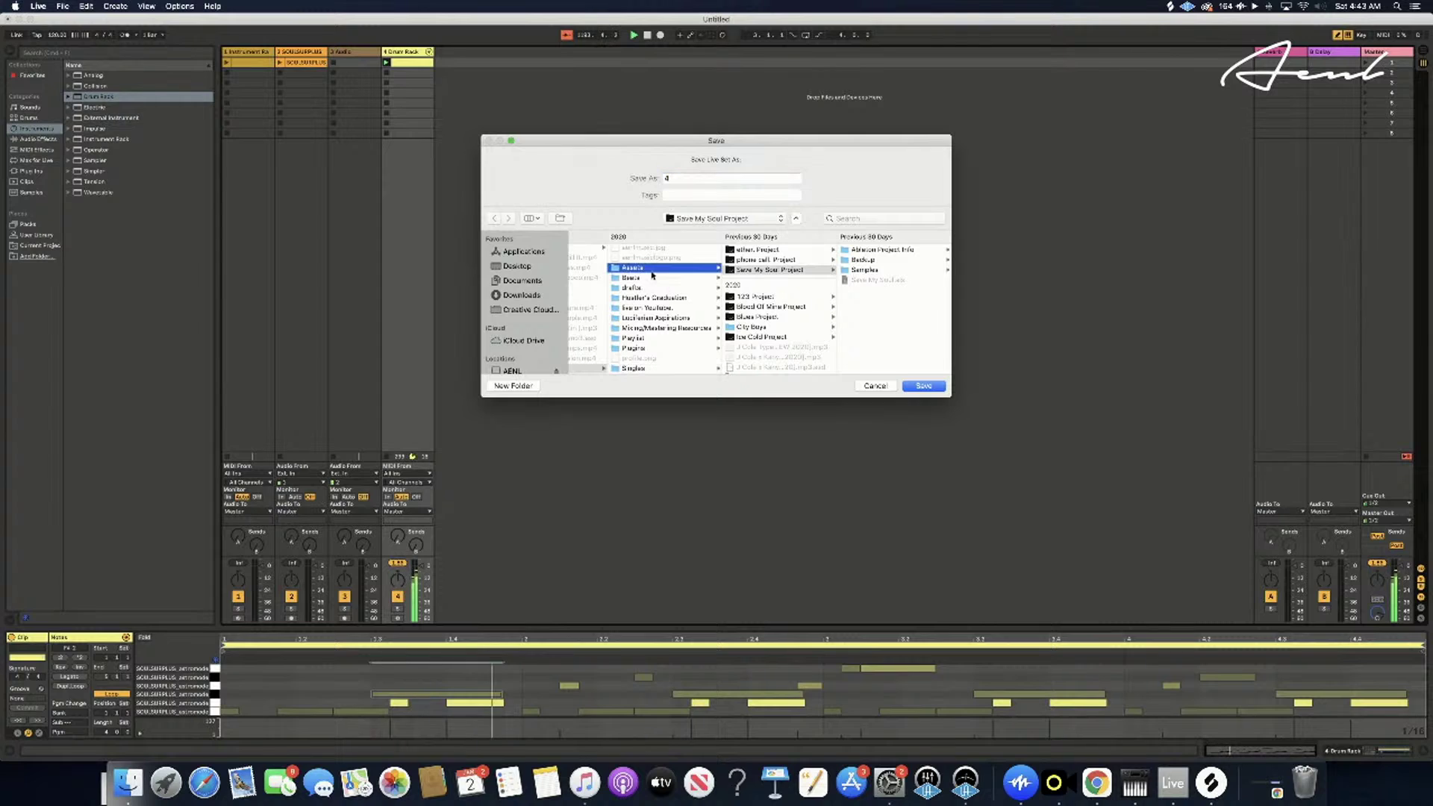
left_click(646, 278)
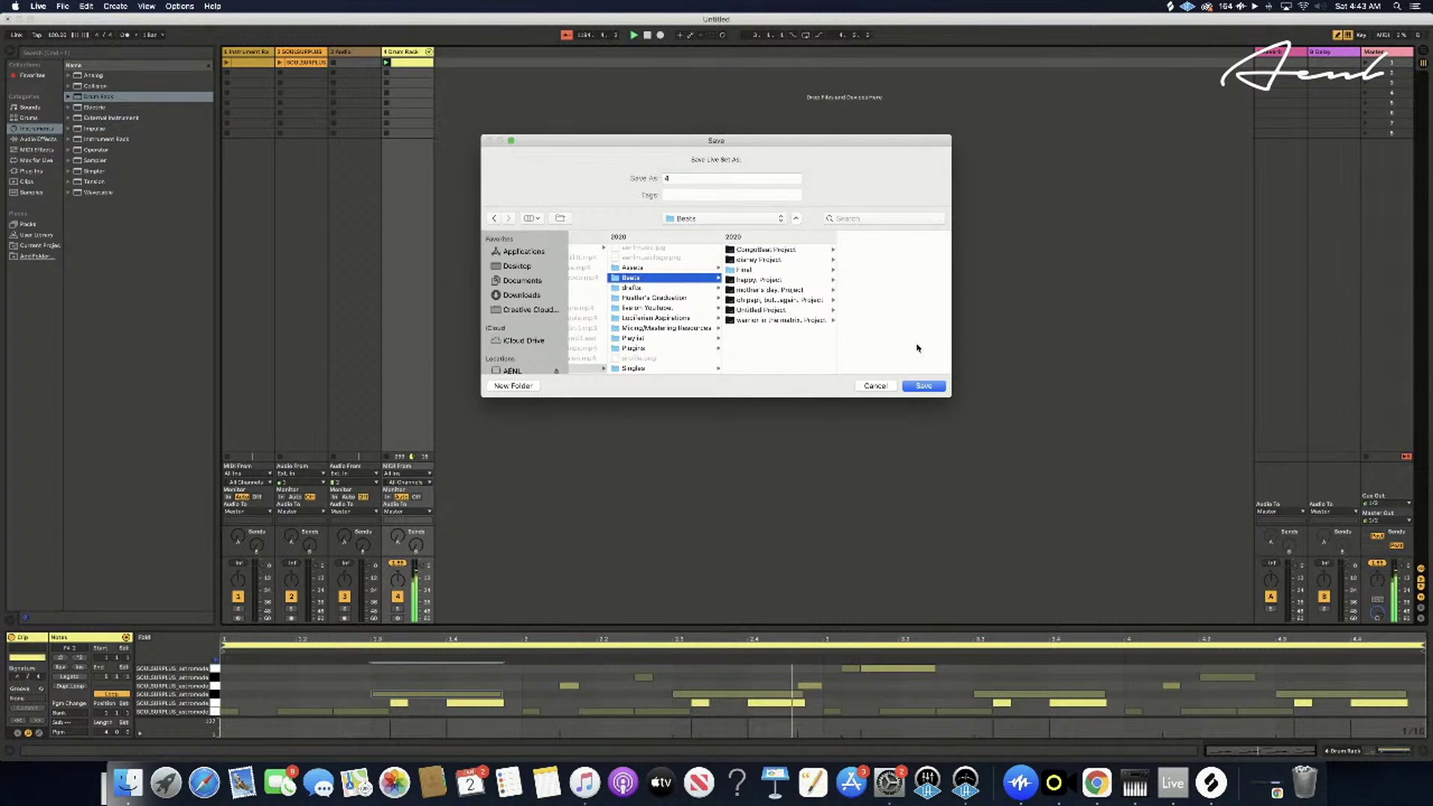
left_click(932, 390)
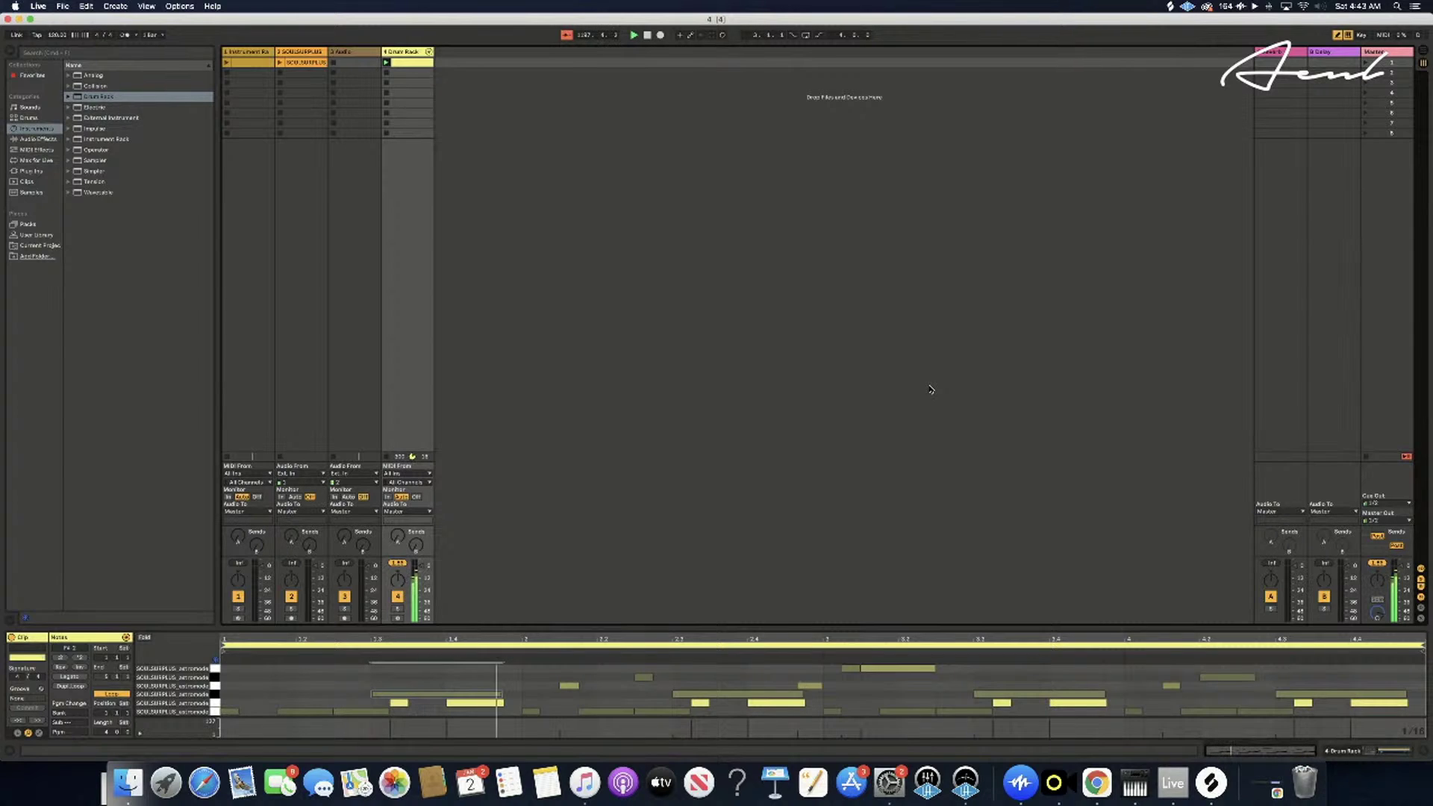
- Place the Drum Rack clip at the start of its track in Arrangement View
left_click(931, 389)
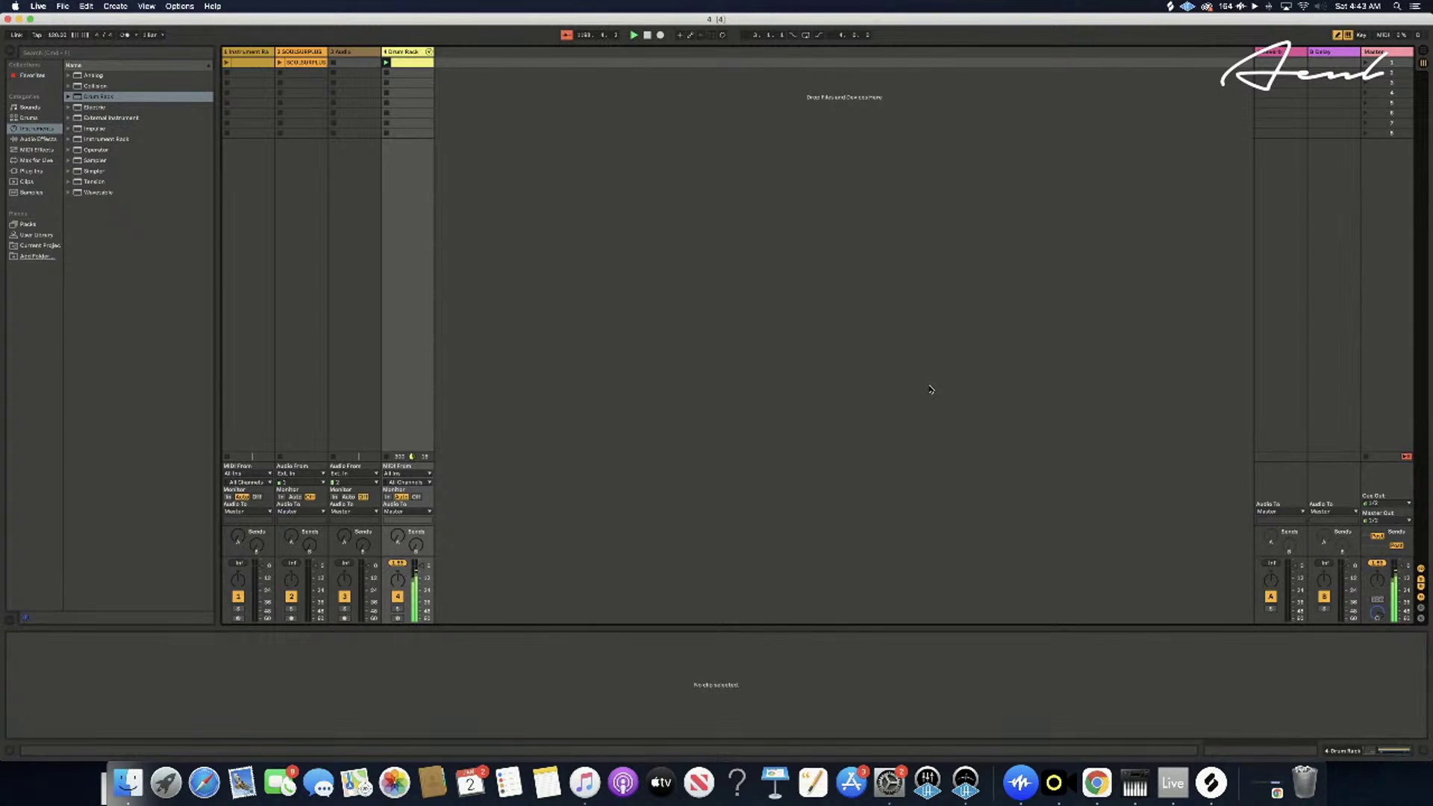
left_click(420, 54)
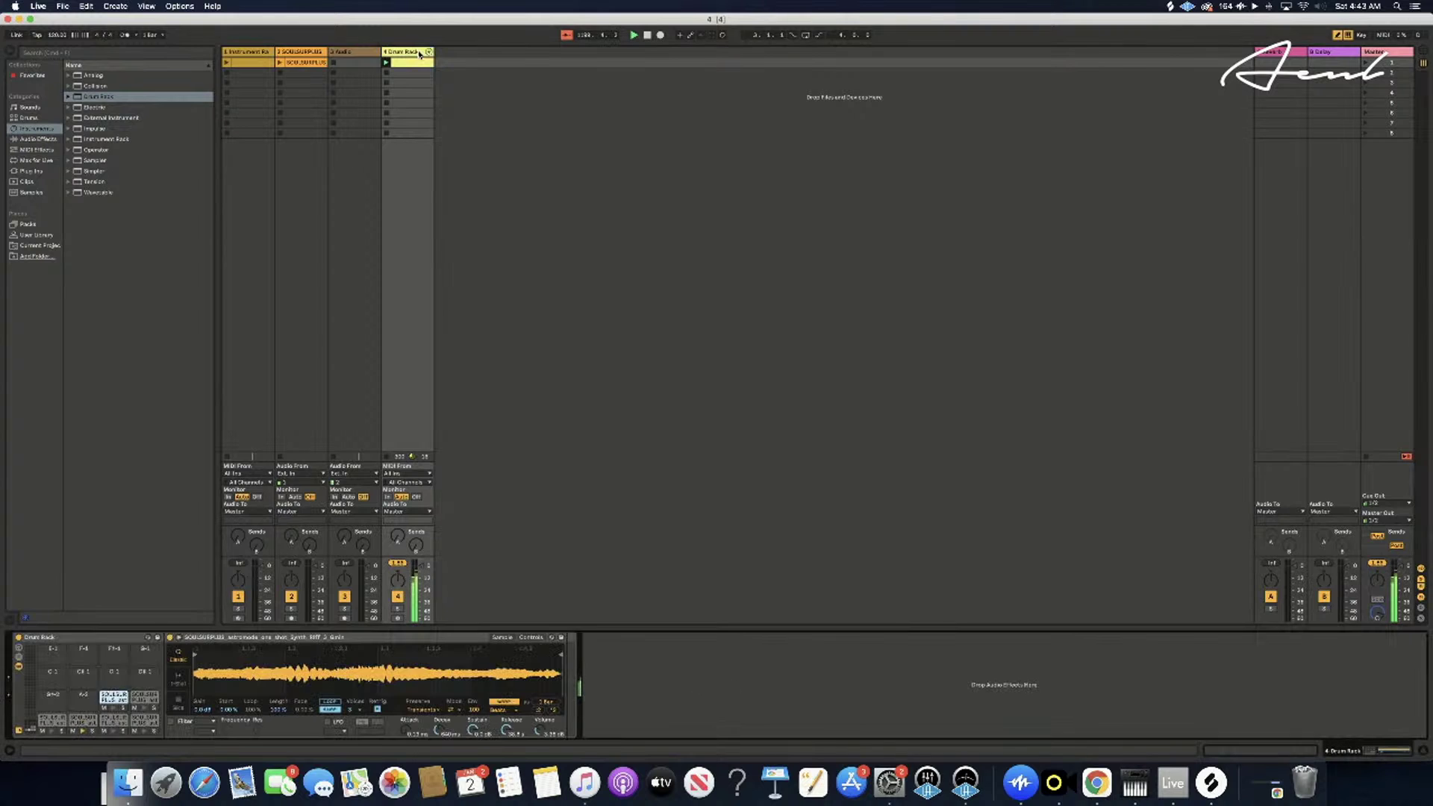
left_click(412, 64)
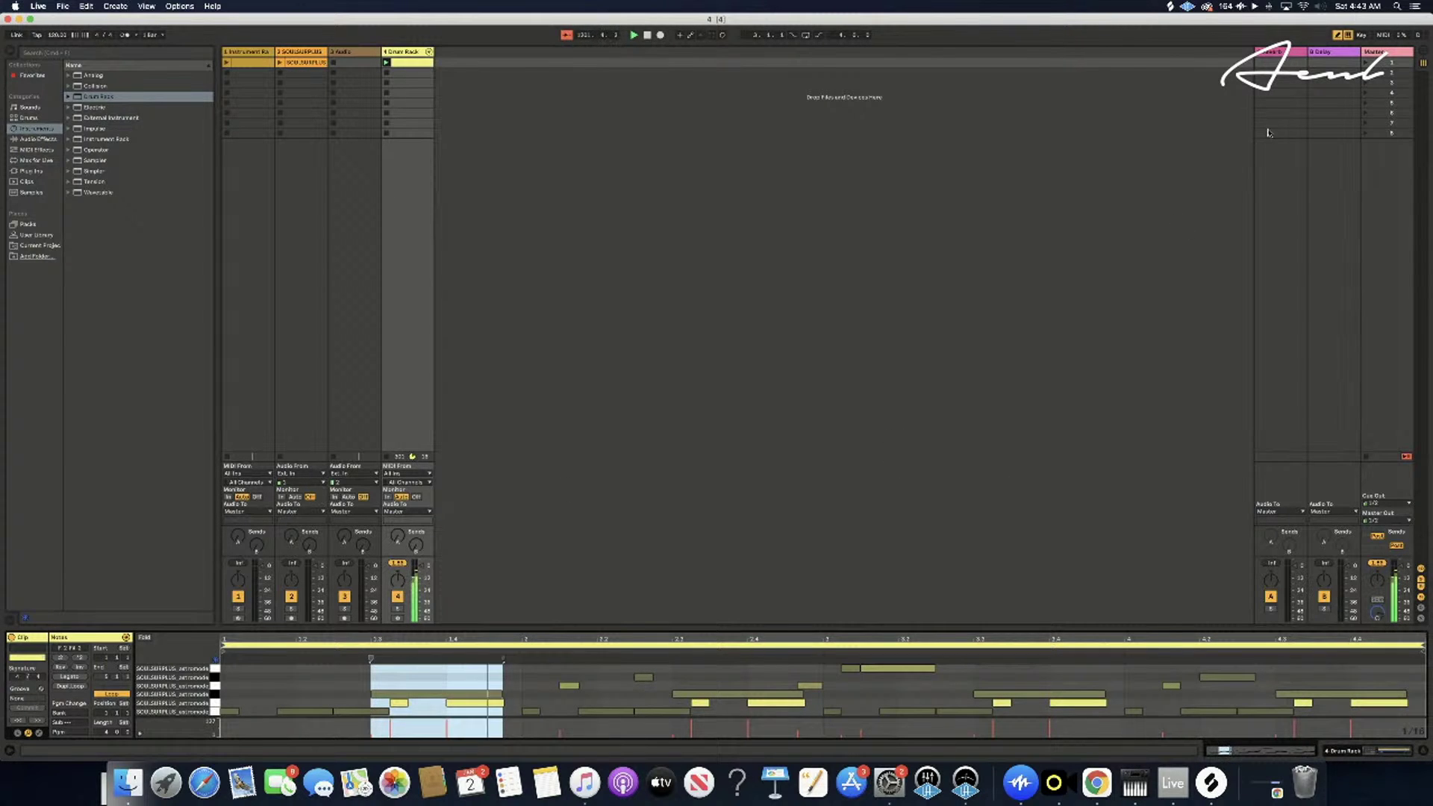
left_click(465, 664)
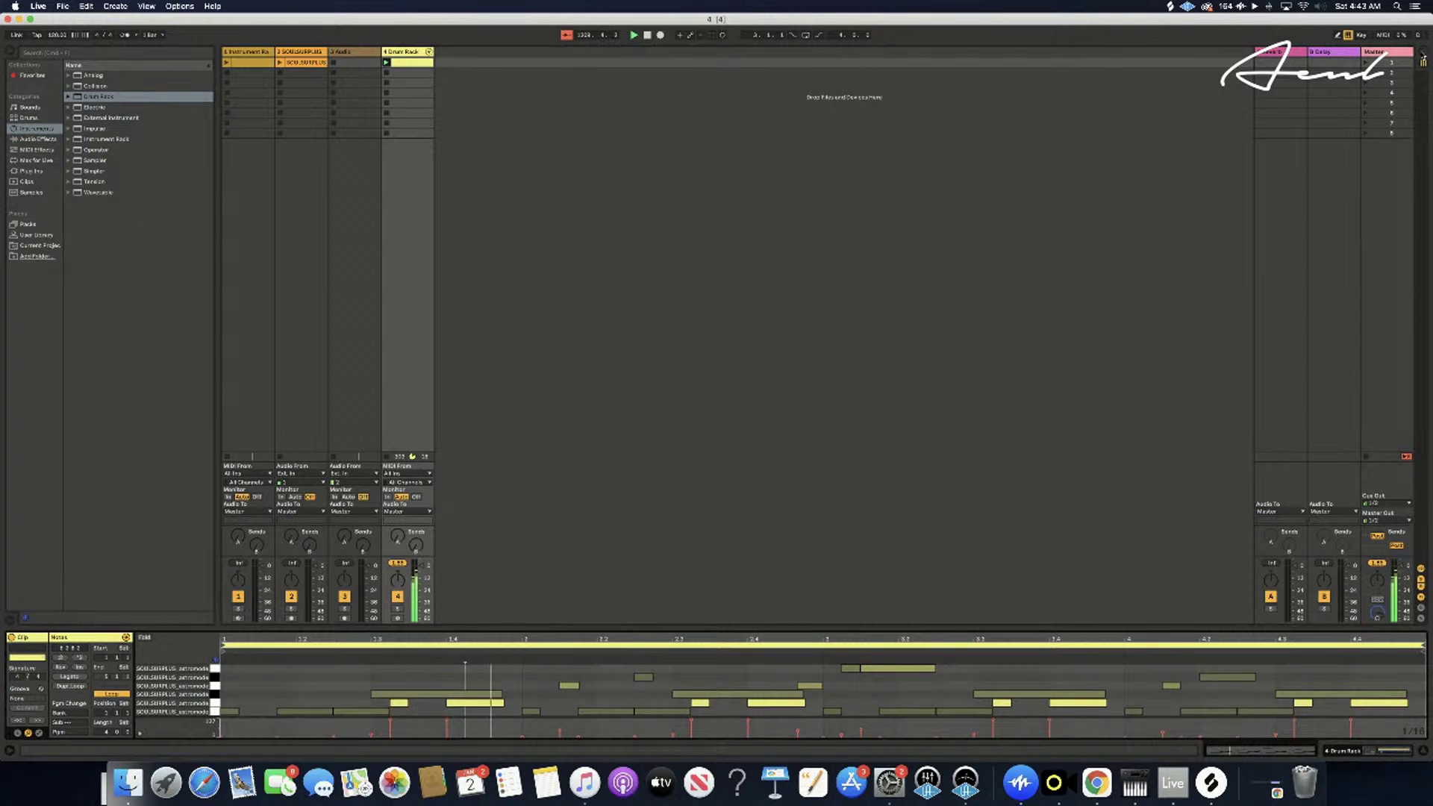
left_click(1422, 57)
left_click(1422, 64)
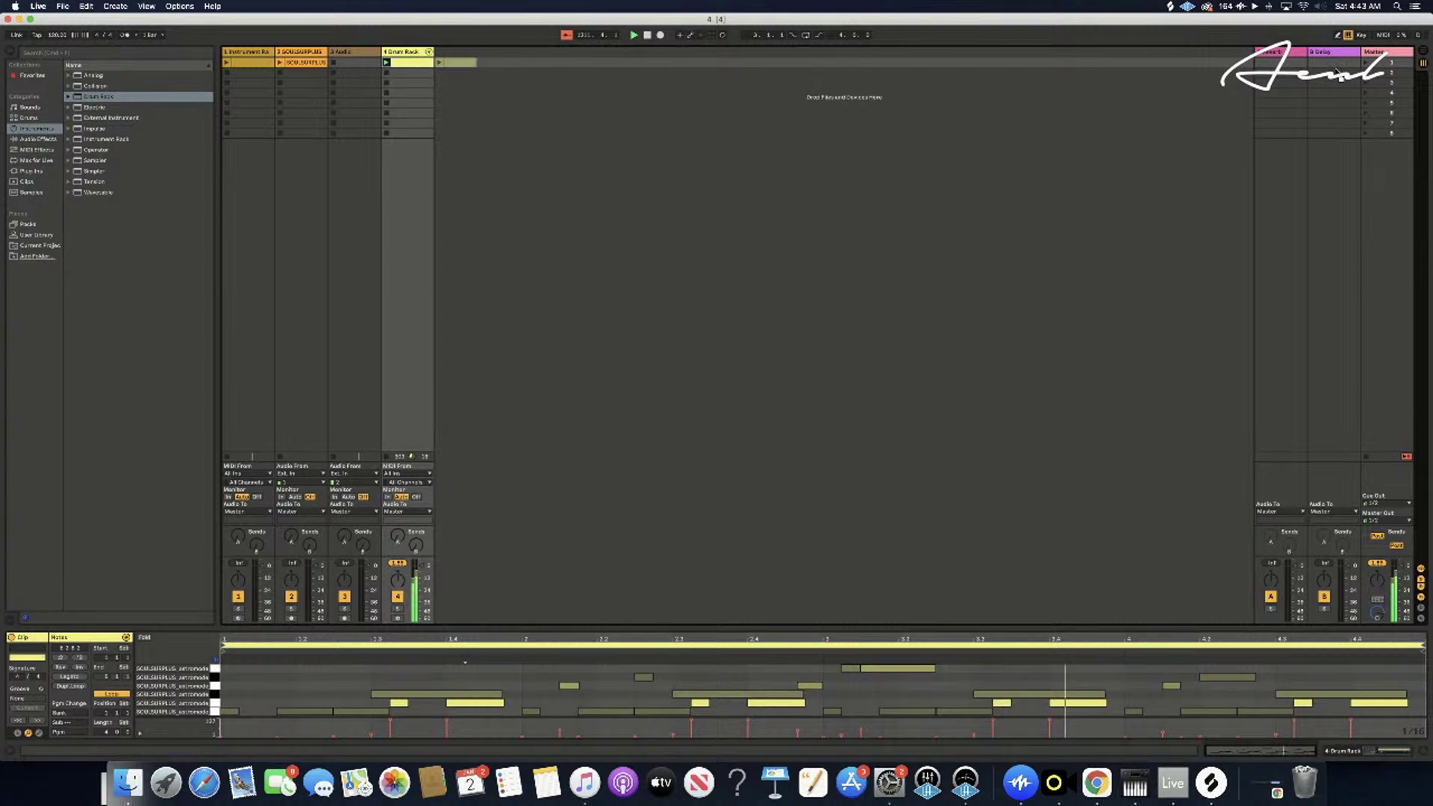
left_click(1422, 56)
left_click_drag(1425, 56, 228, 257)
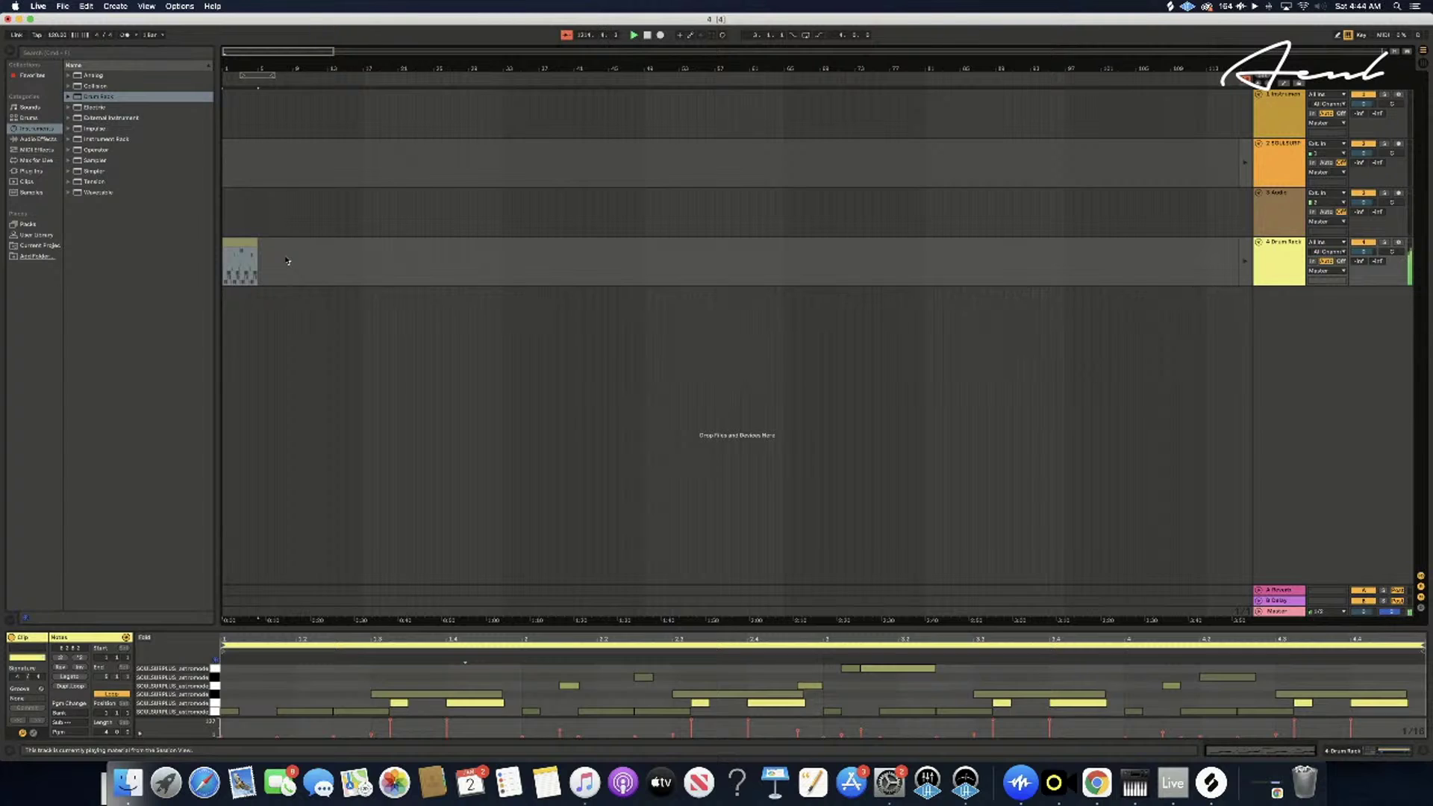
- Extend the arrangement's Drum Rack clip to 60 bars so the four-bar pattern loops
left_click(284, 260)
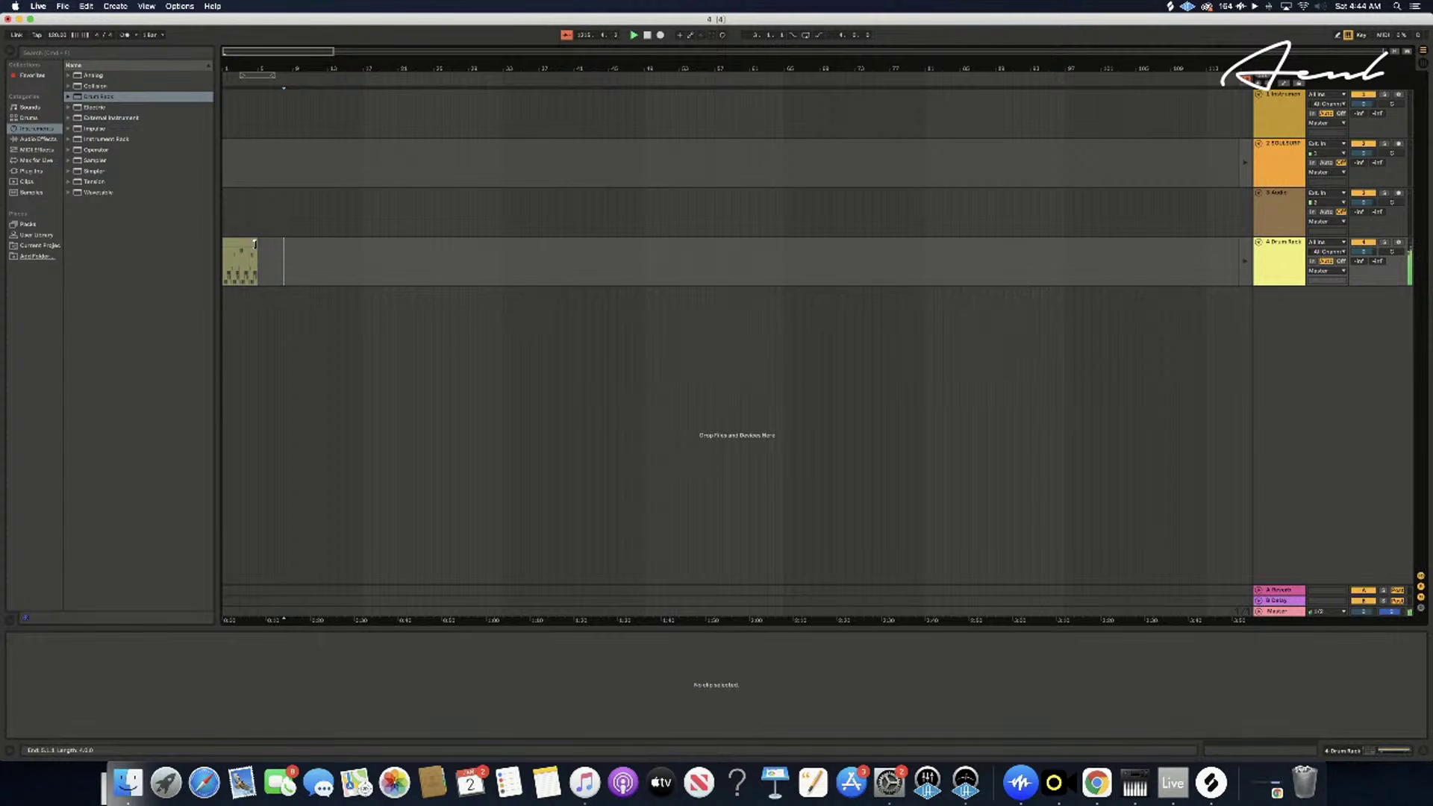
left_click_drag(254, 244, 754, 266)
left_click_drag(750, 265, 748, 265)
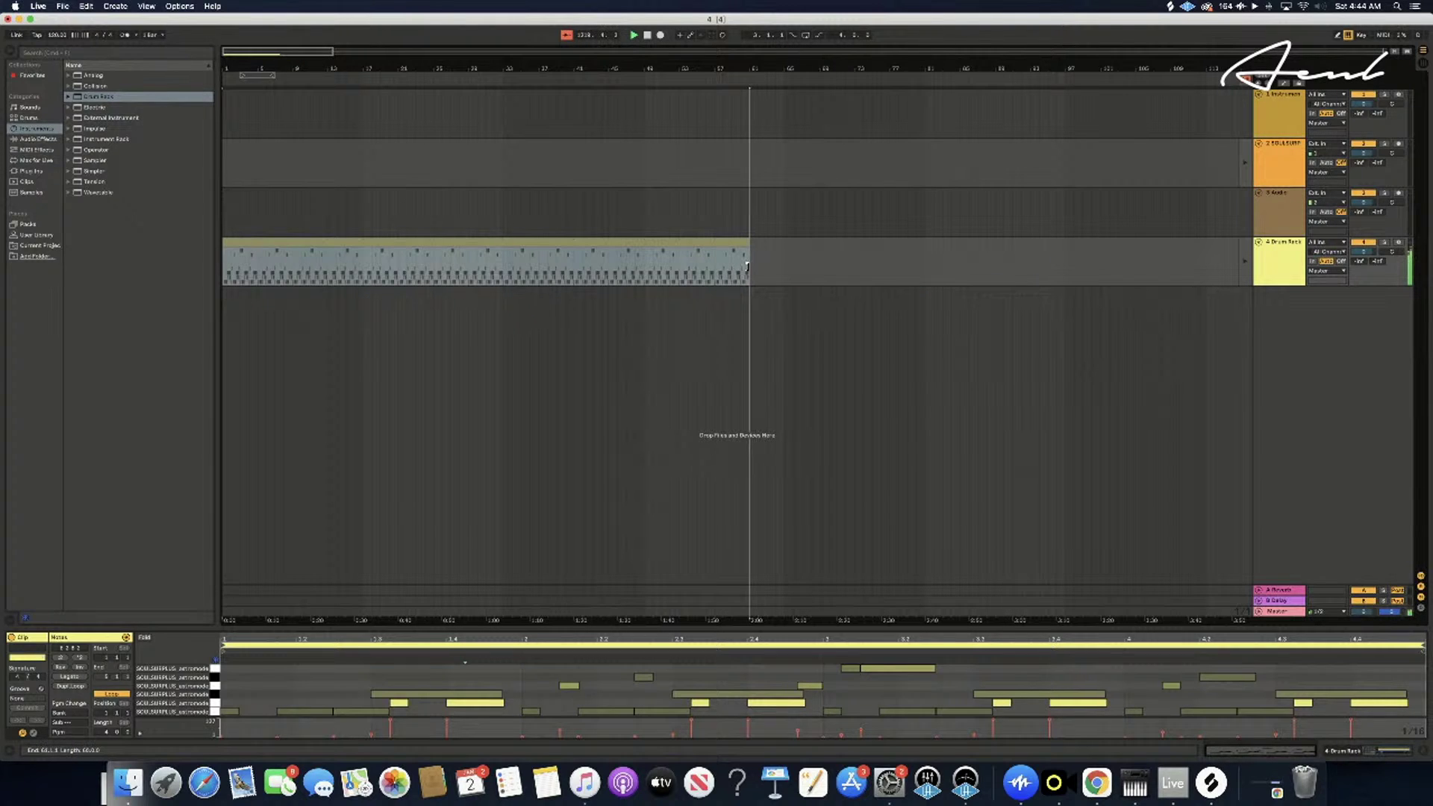
left_click(802, 266)
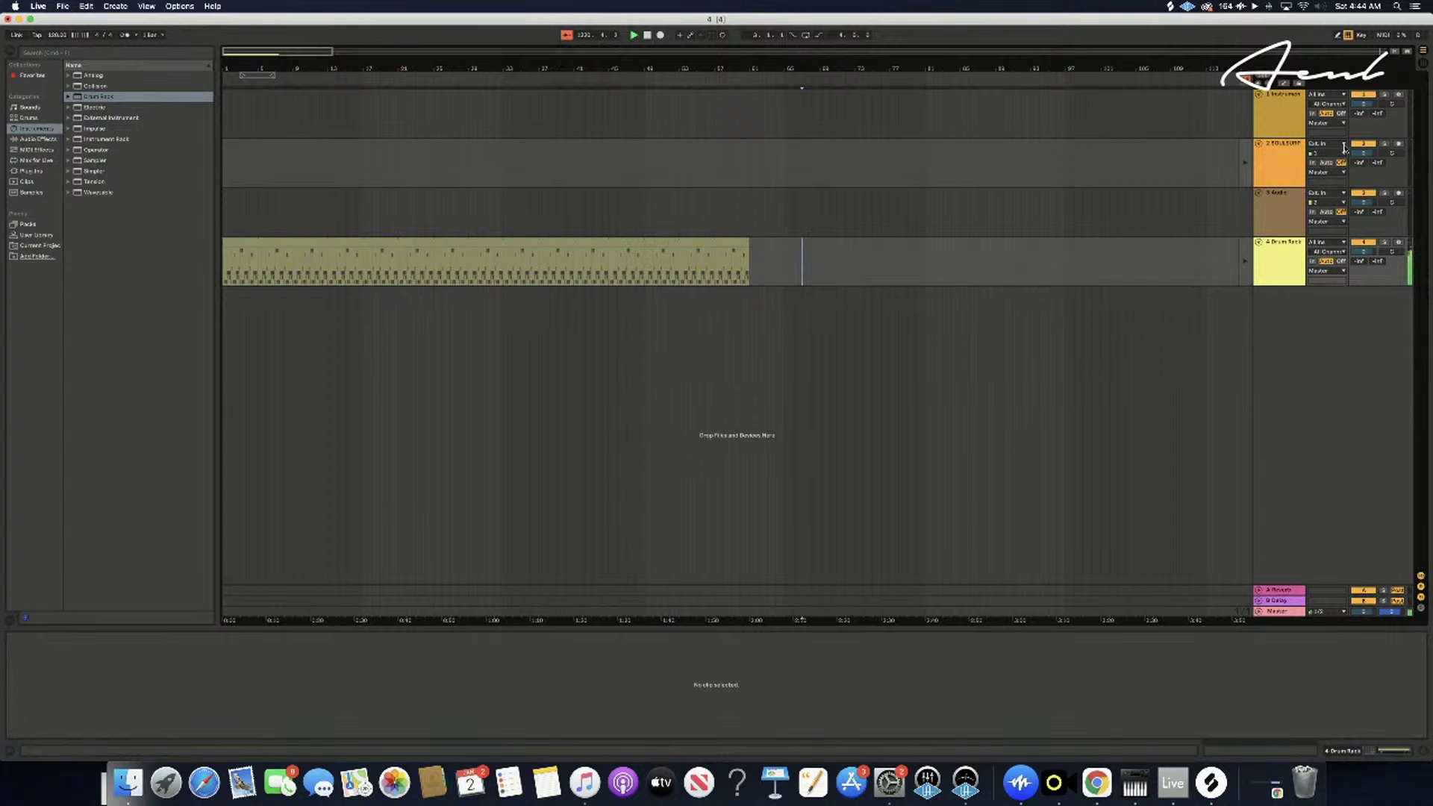
- Return to Session View and duplicate the Drum Rack track
left_click(1424, 64)
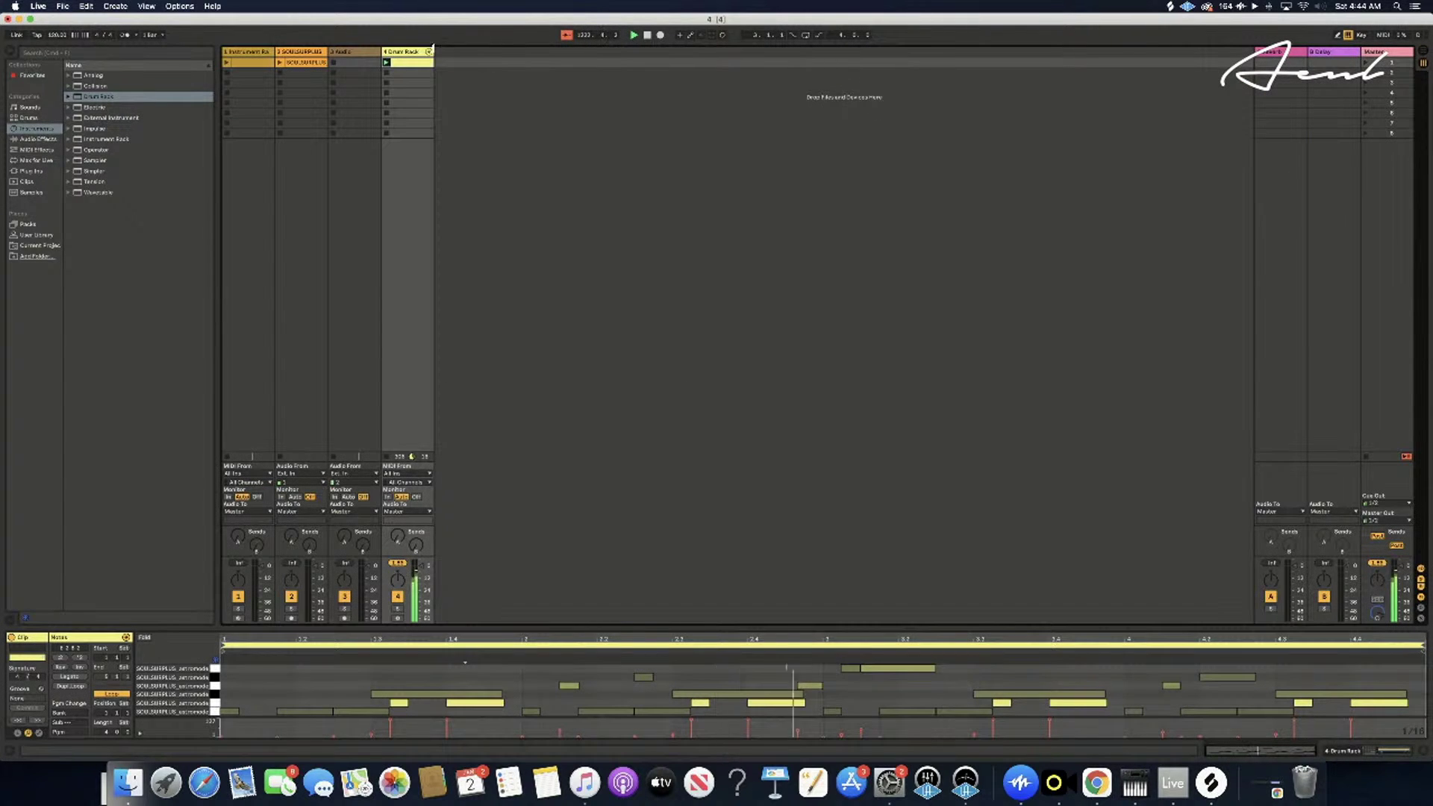
right_click(399, 54)
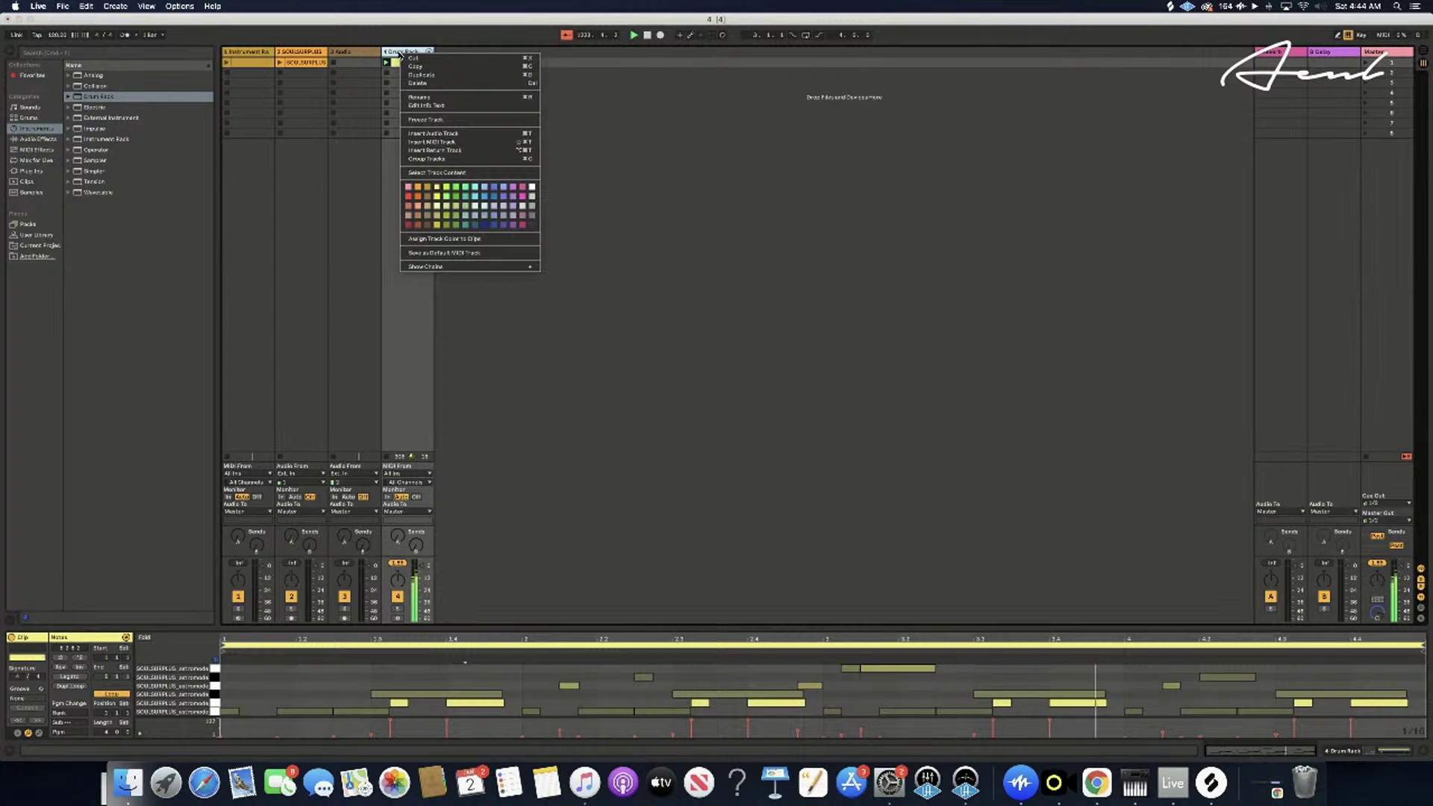
left_click(438, 76)
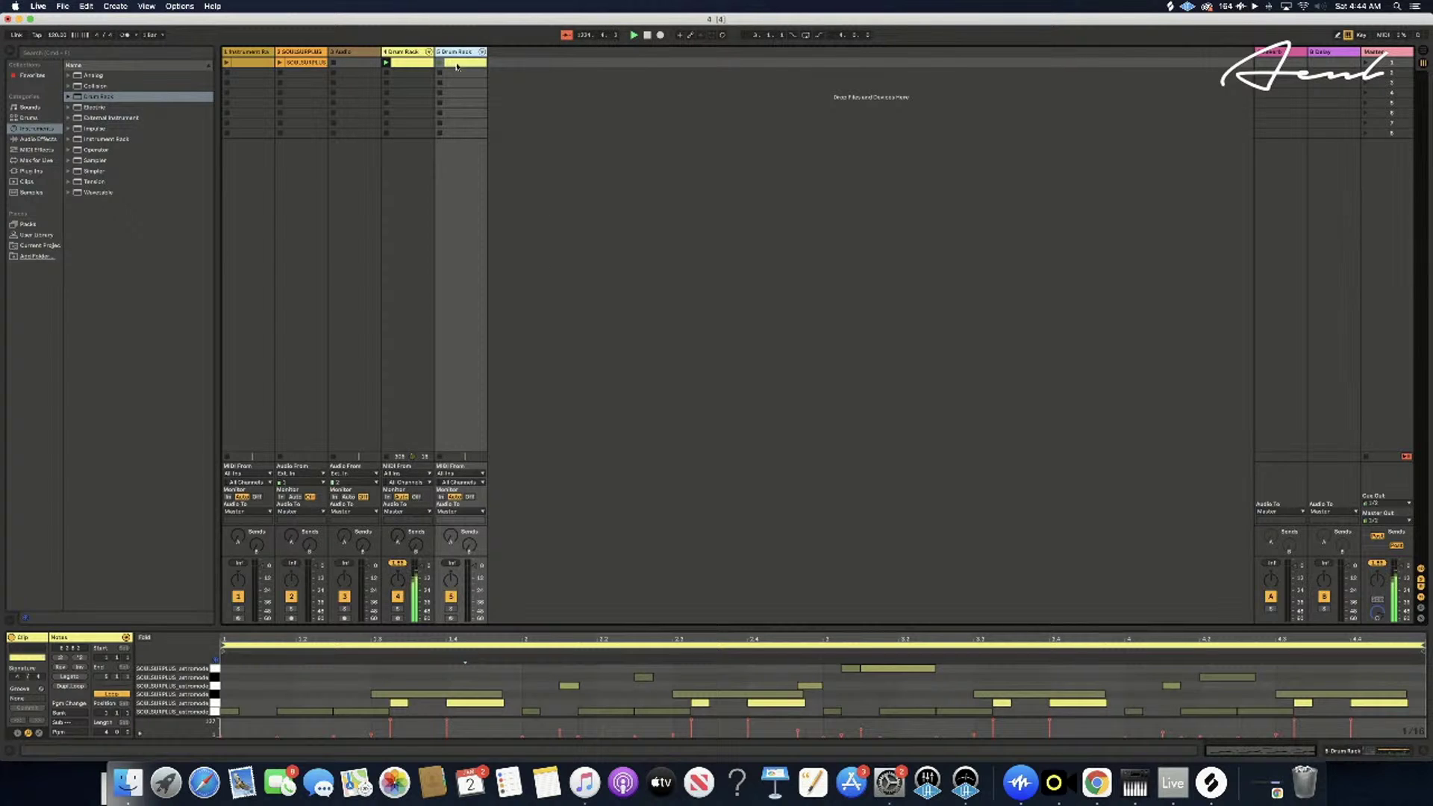
left_click(460, 62)
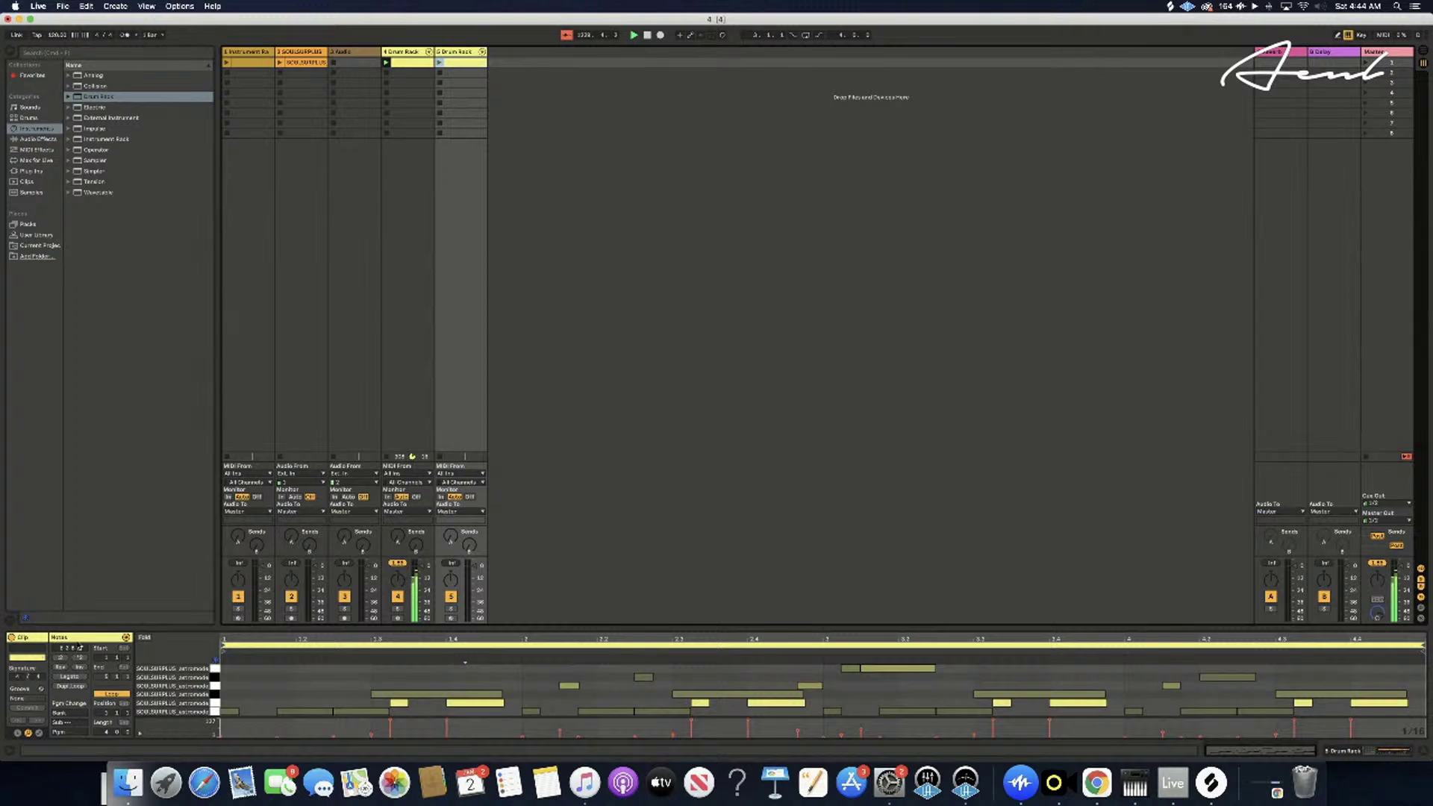
right_click(467, 61)
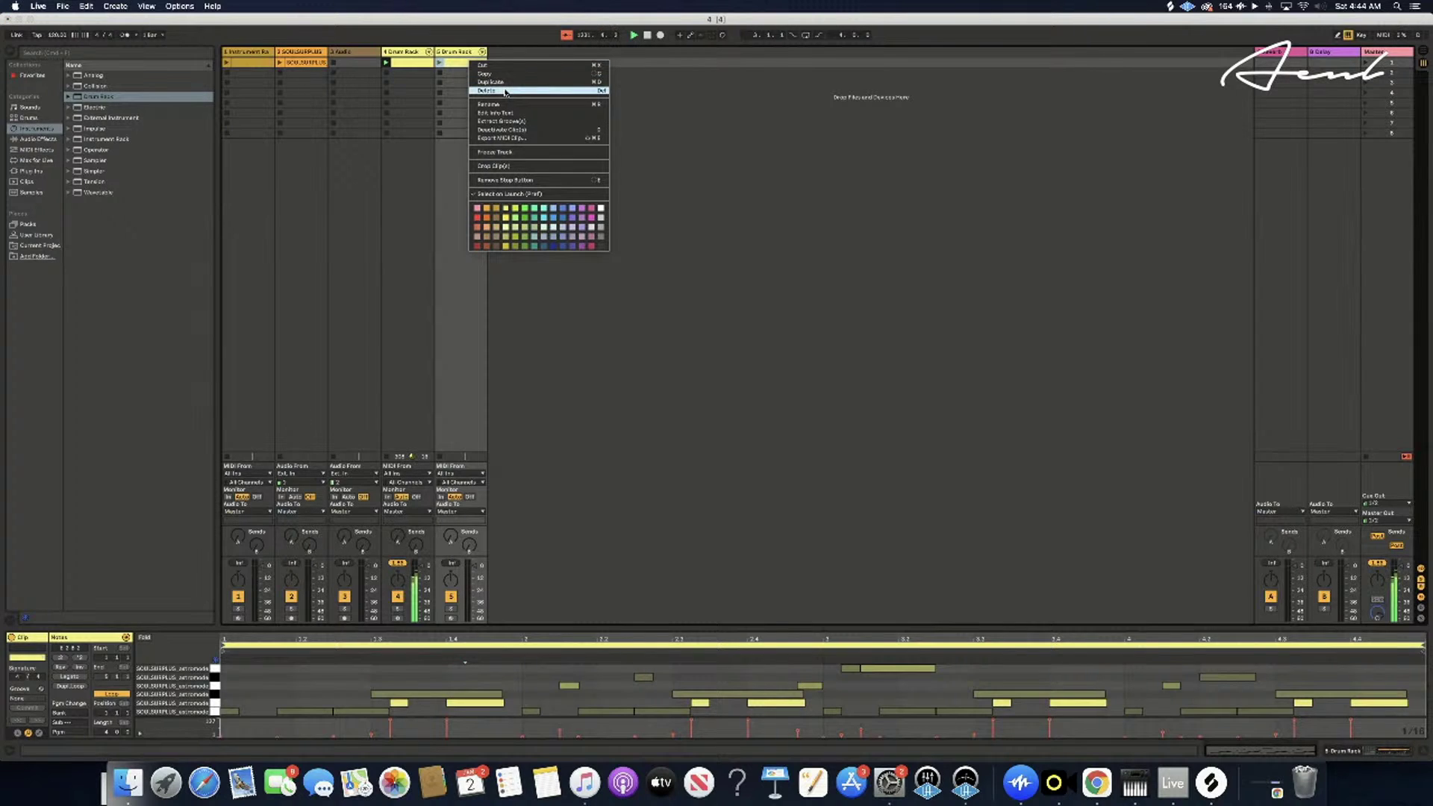
left_click(459, 64)
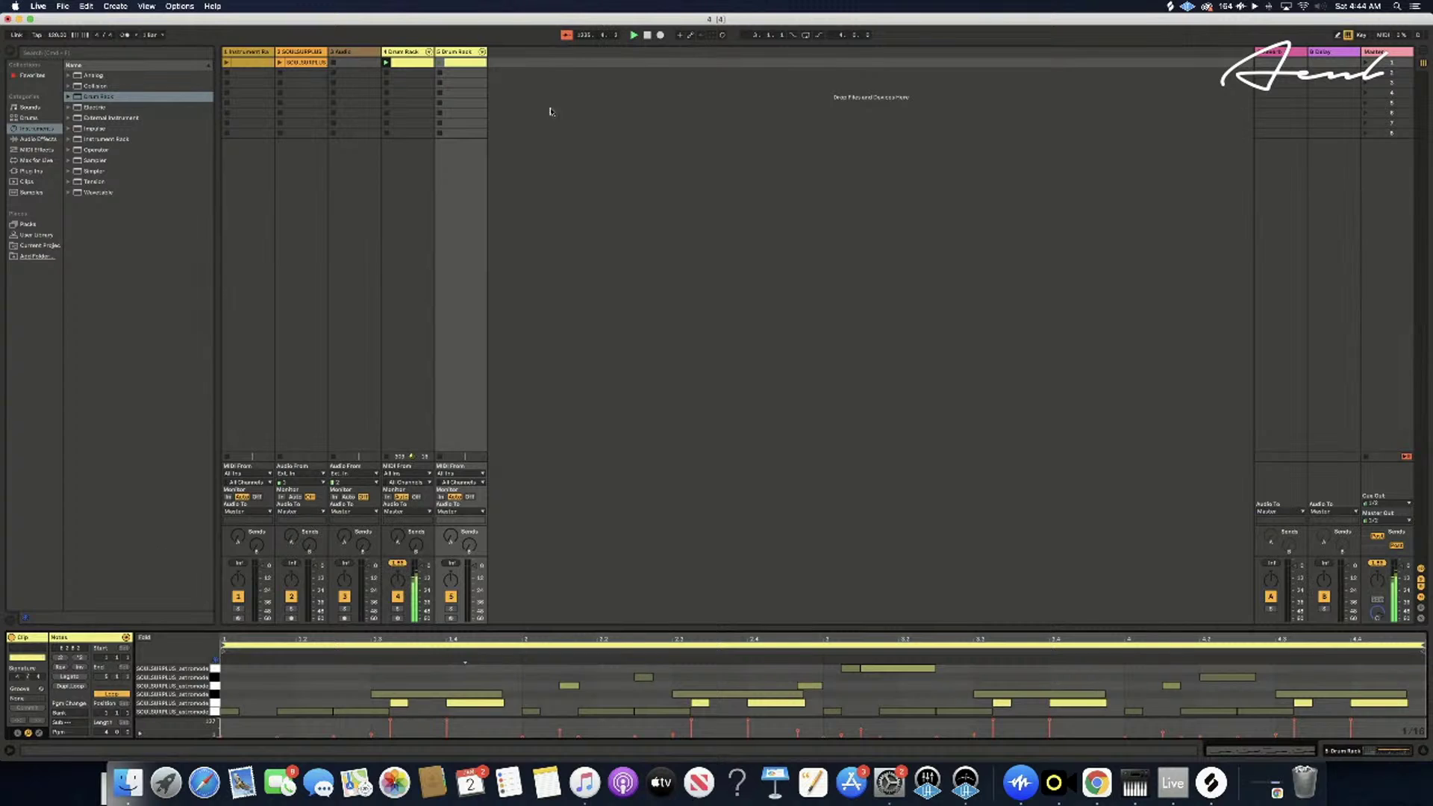
- Delete the samples from all six filled pads of the duplicated Drum Rack
left_click(465, 55)
left_click(65, 638)
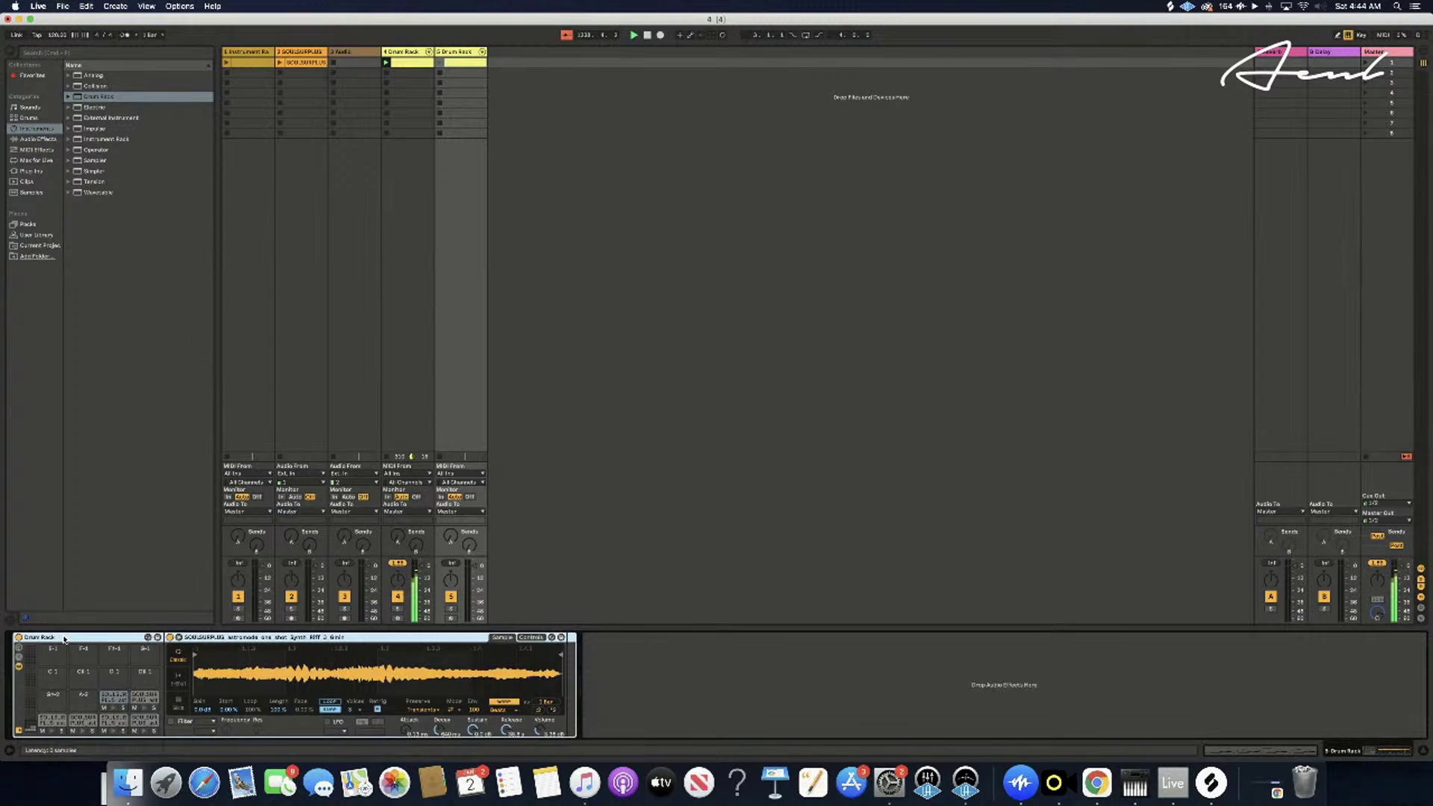
right_click(117, 698)
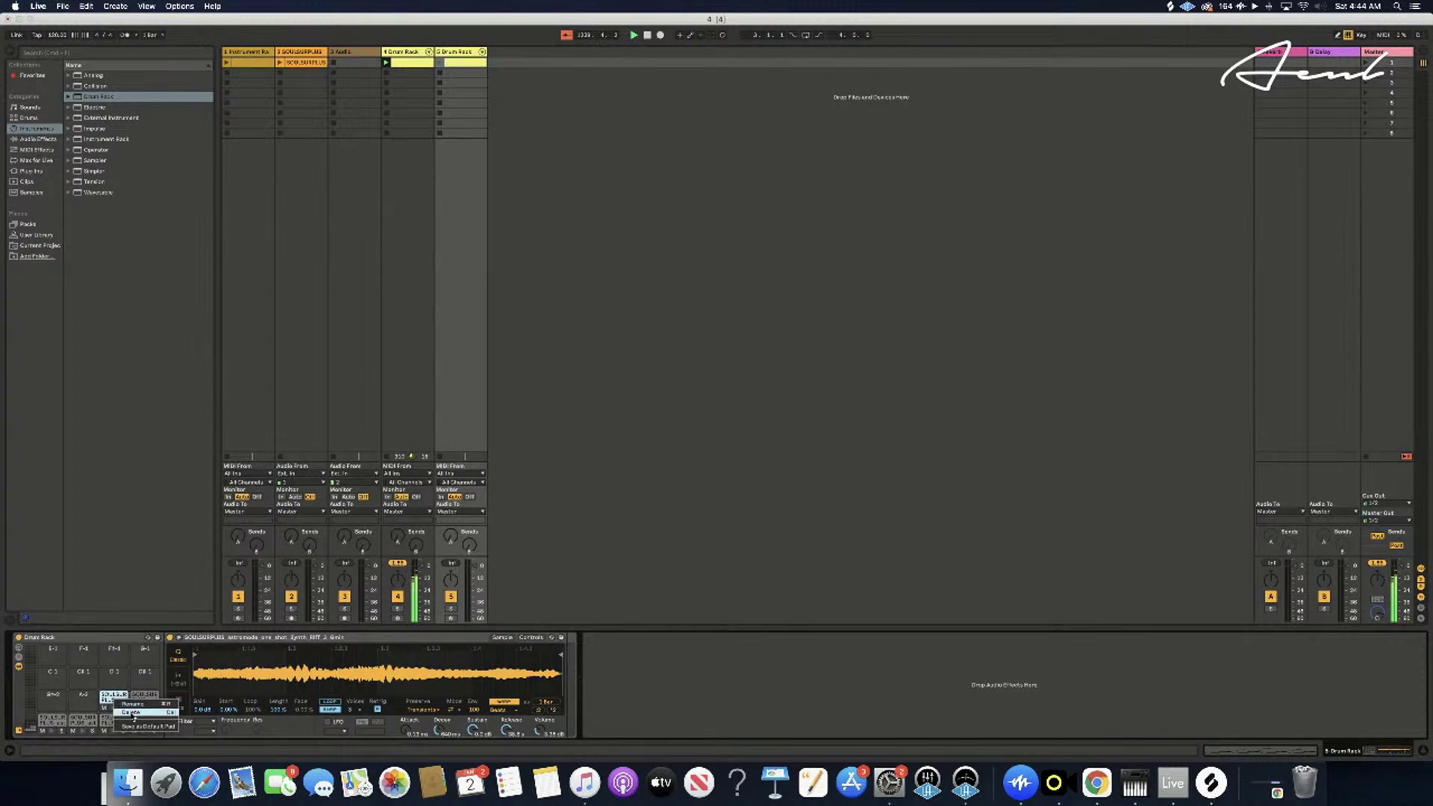
left_click(133, 712)
right_click(144, 696)
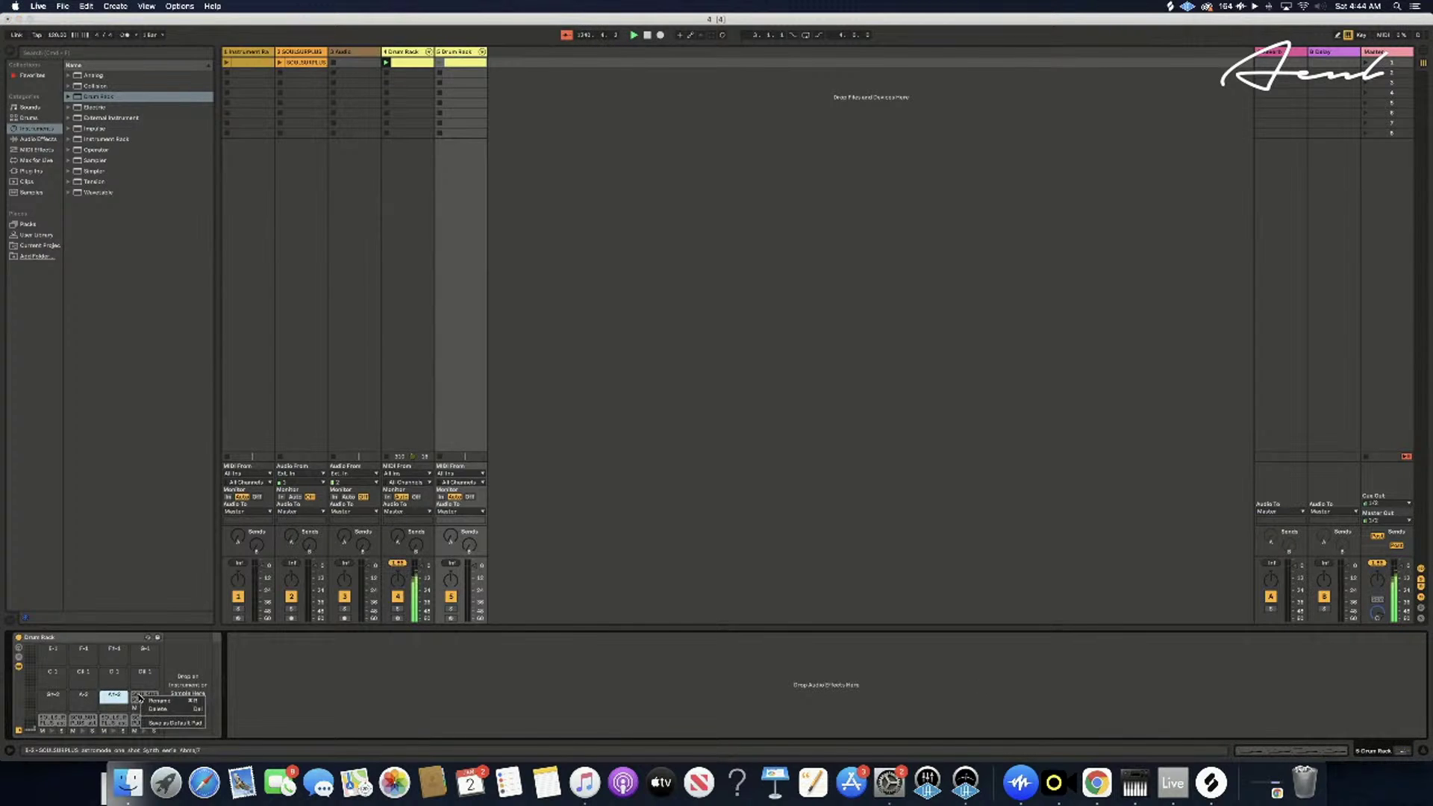
left_click(157, 710)
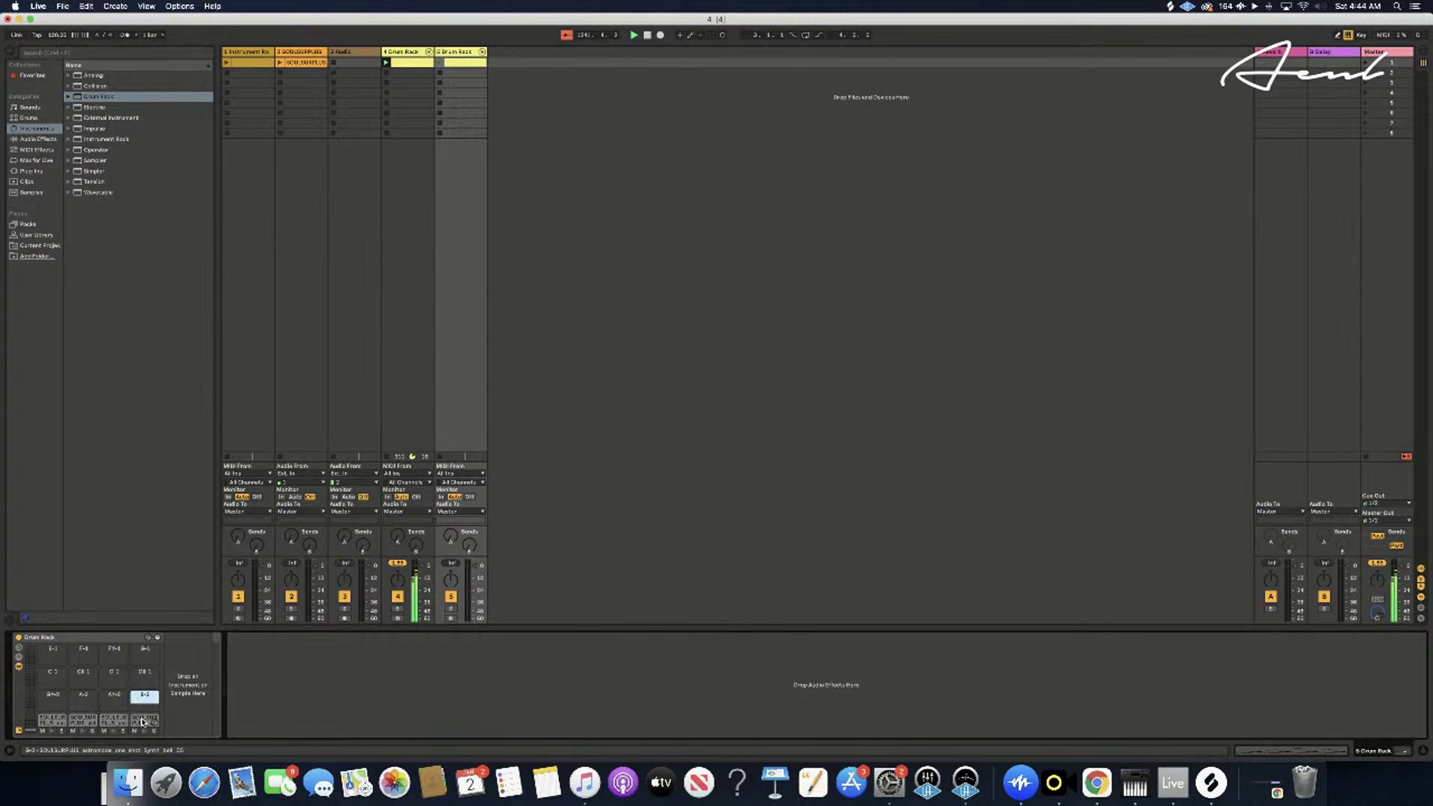
right_click(142, 720)
left_click(168, 730)
right_click(118, 720)
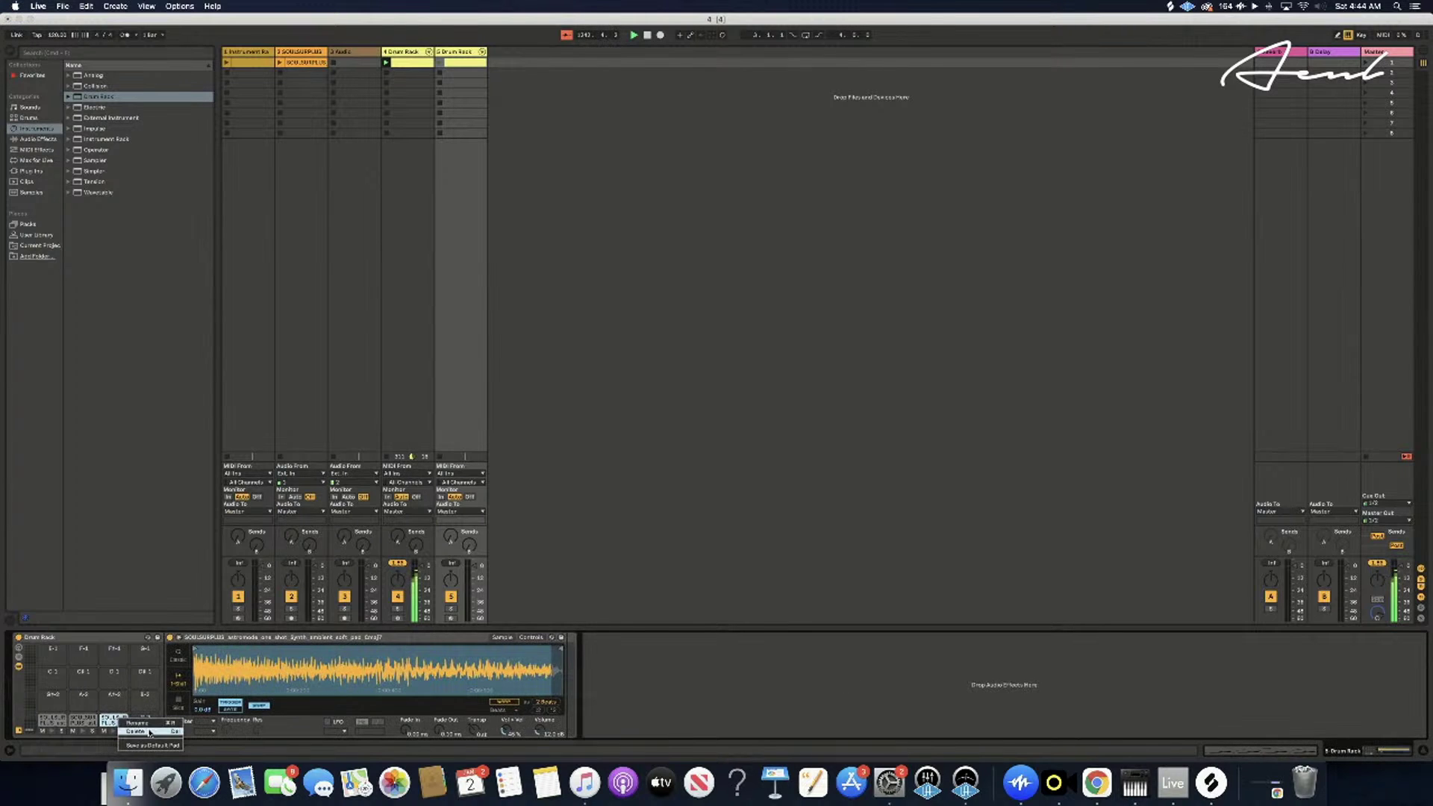
left_click(152, 732)
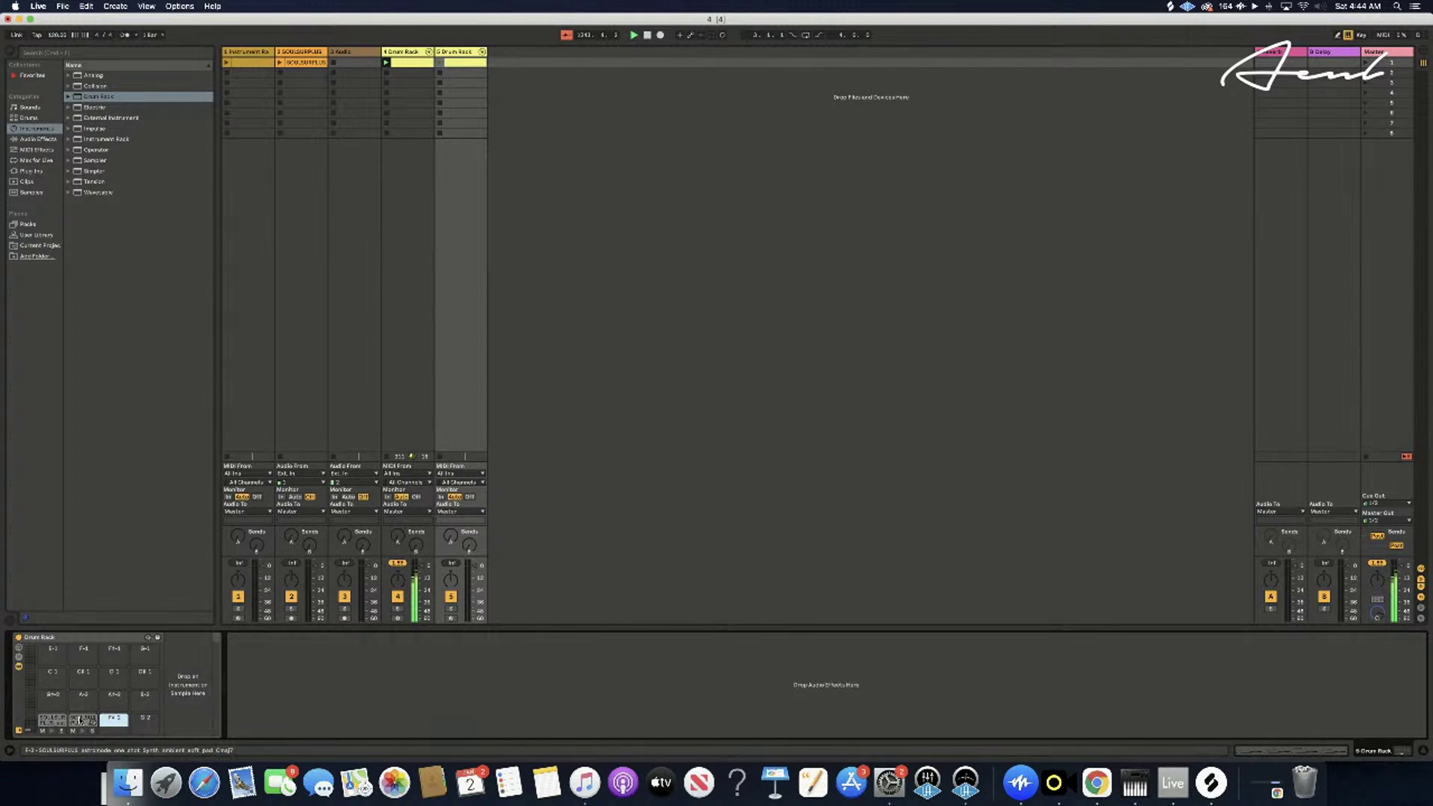
right_click(80, 721)
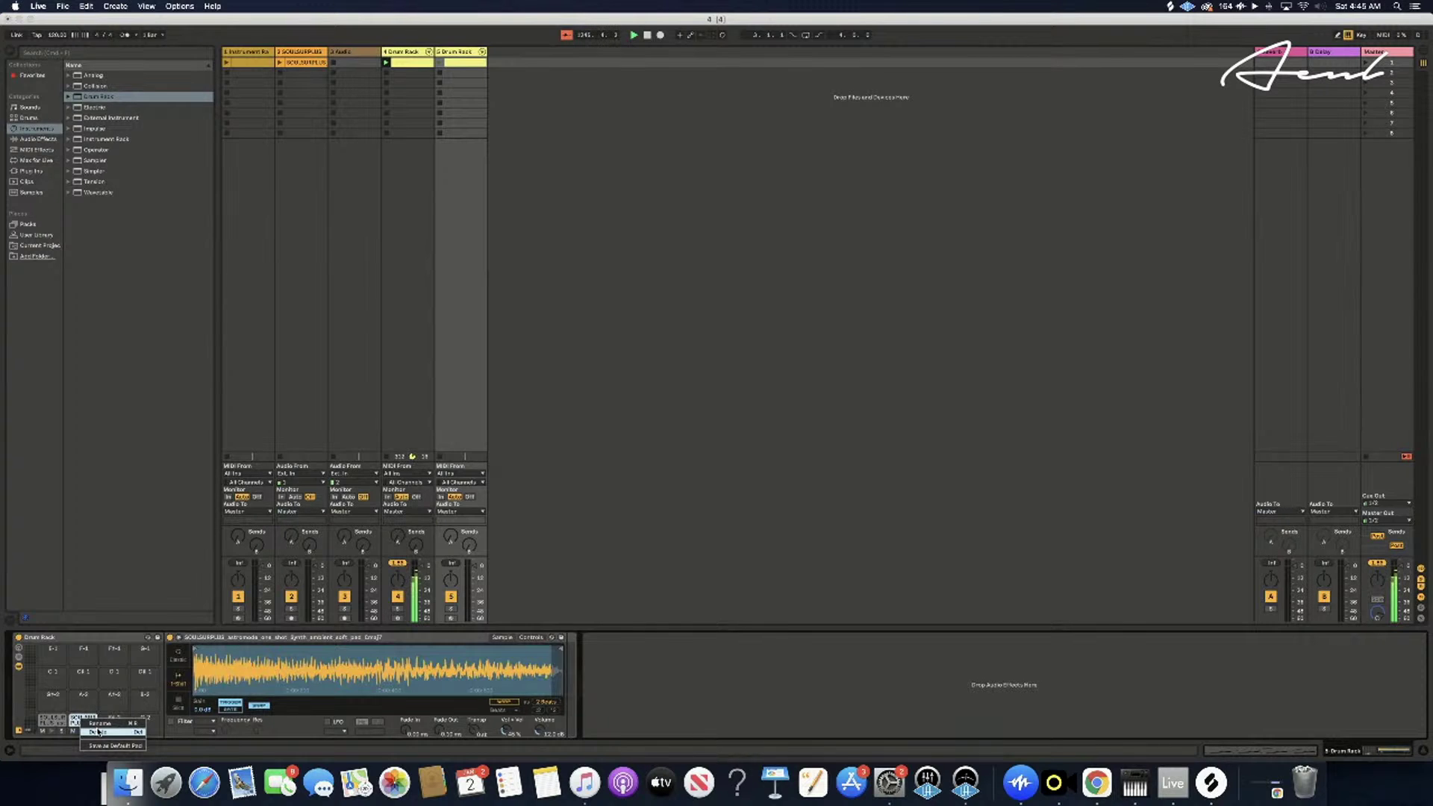
left_click(97, 731)
right_click(49, 718)
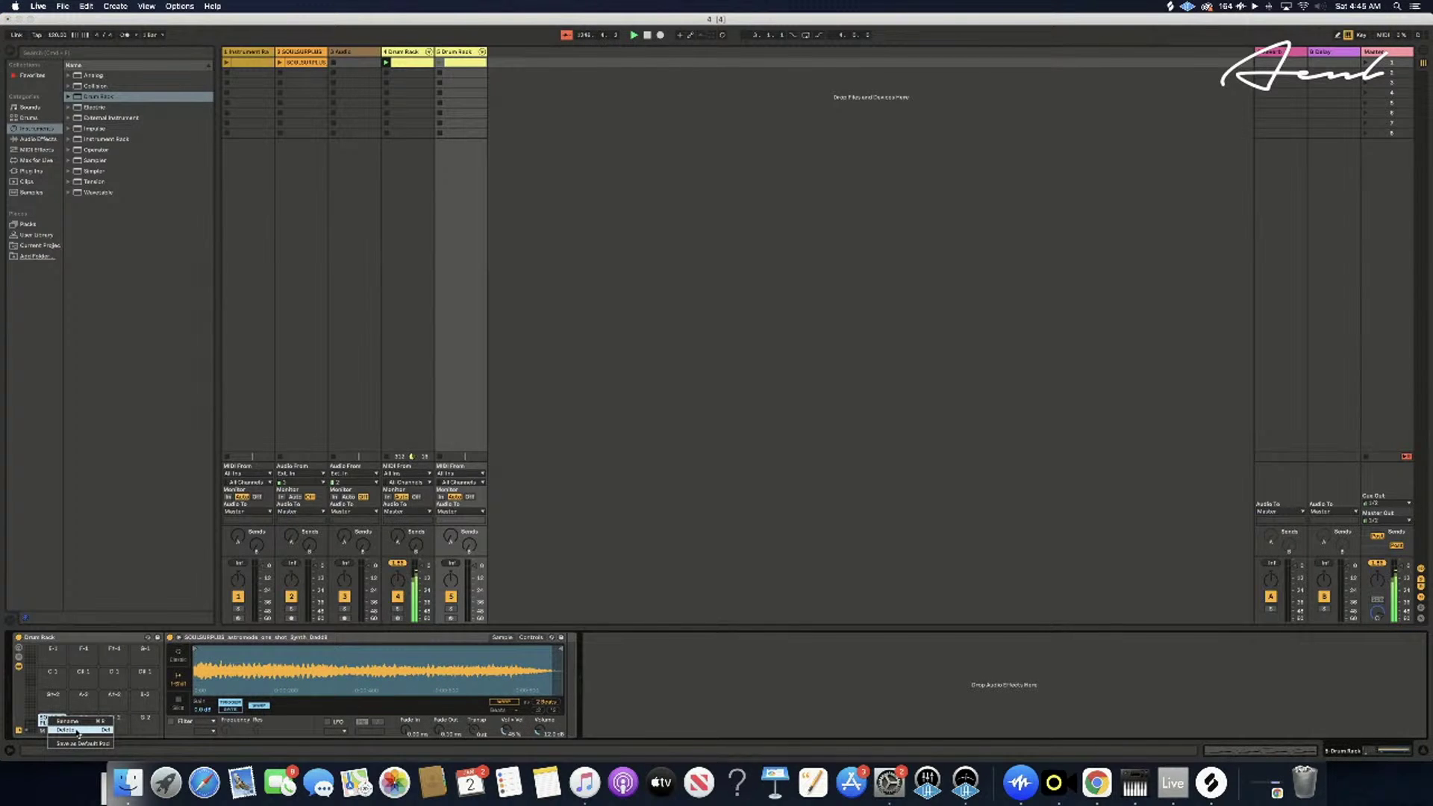
left_click(78, 731)
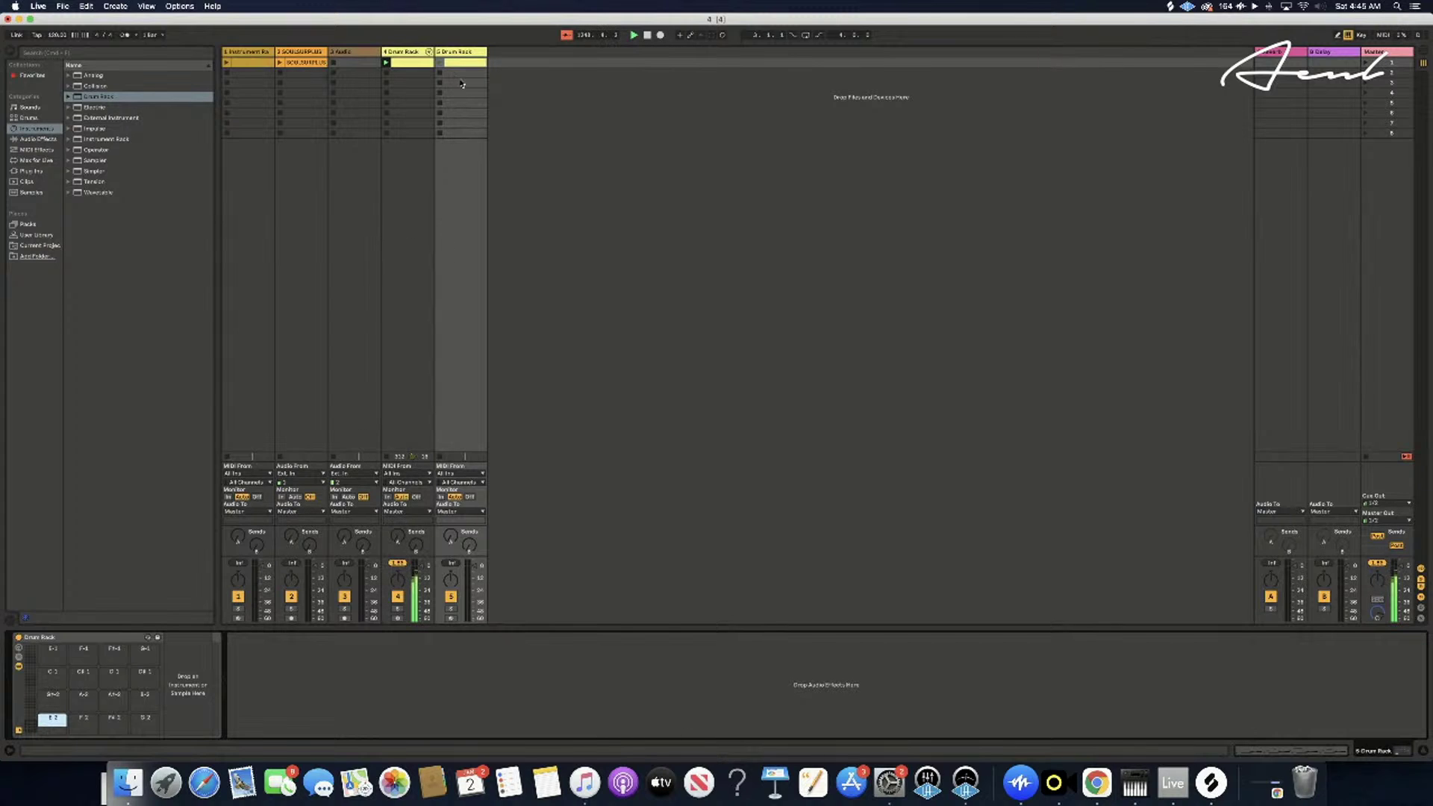
- Delete the duplicated Drum Rack track and make a fresh duplicate of the original Drum Rack track
right_click(469, 52)
left_click(488, 82)
right_click(419, 52)
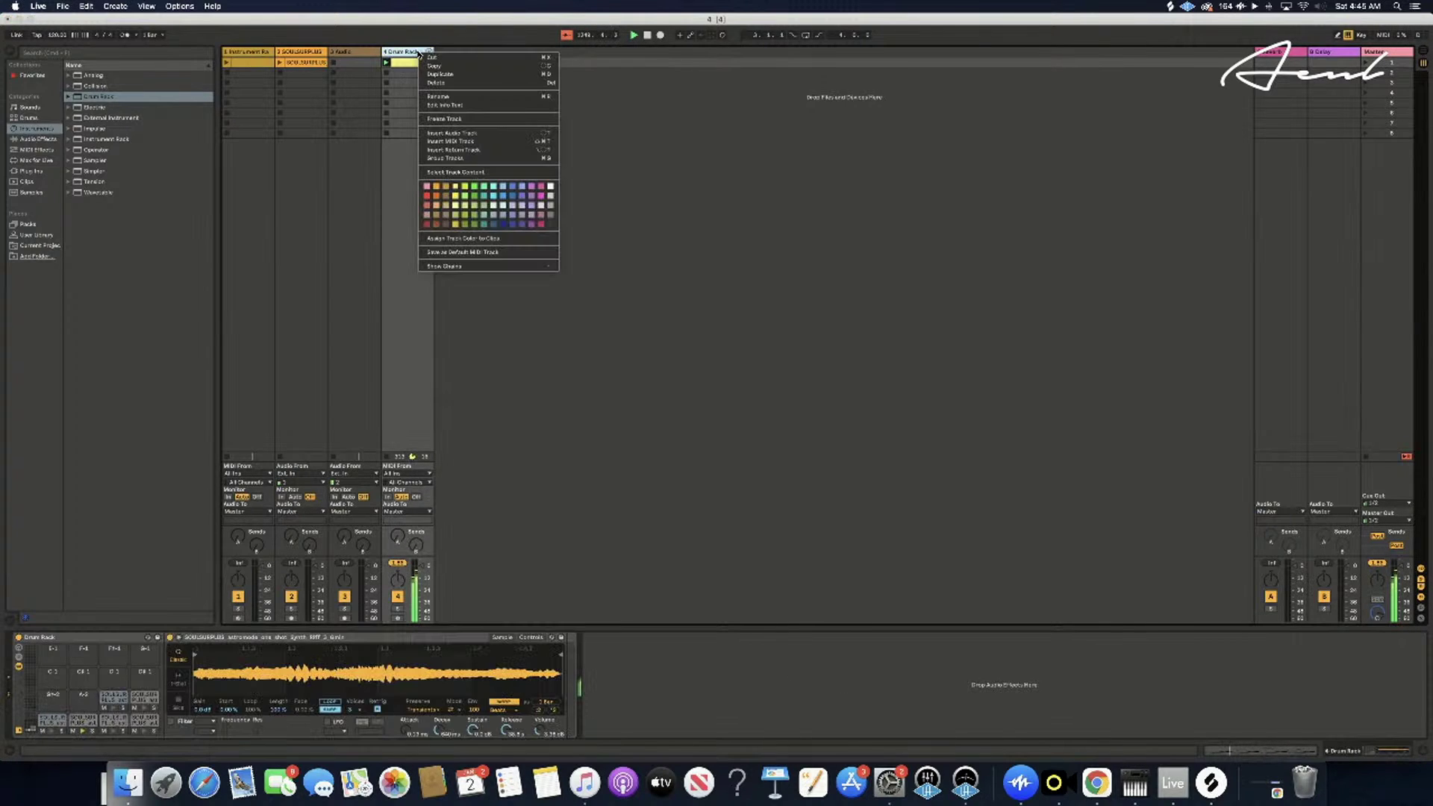
left_click(443, 75)
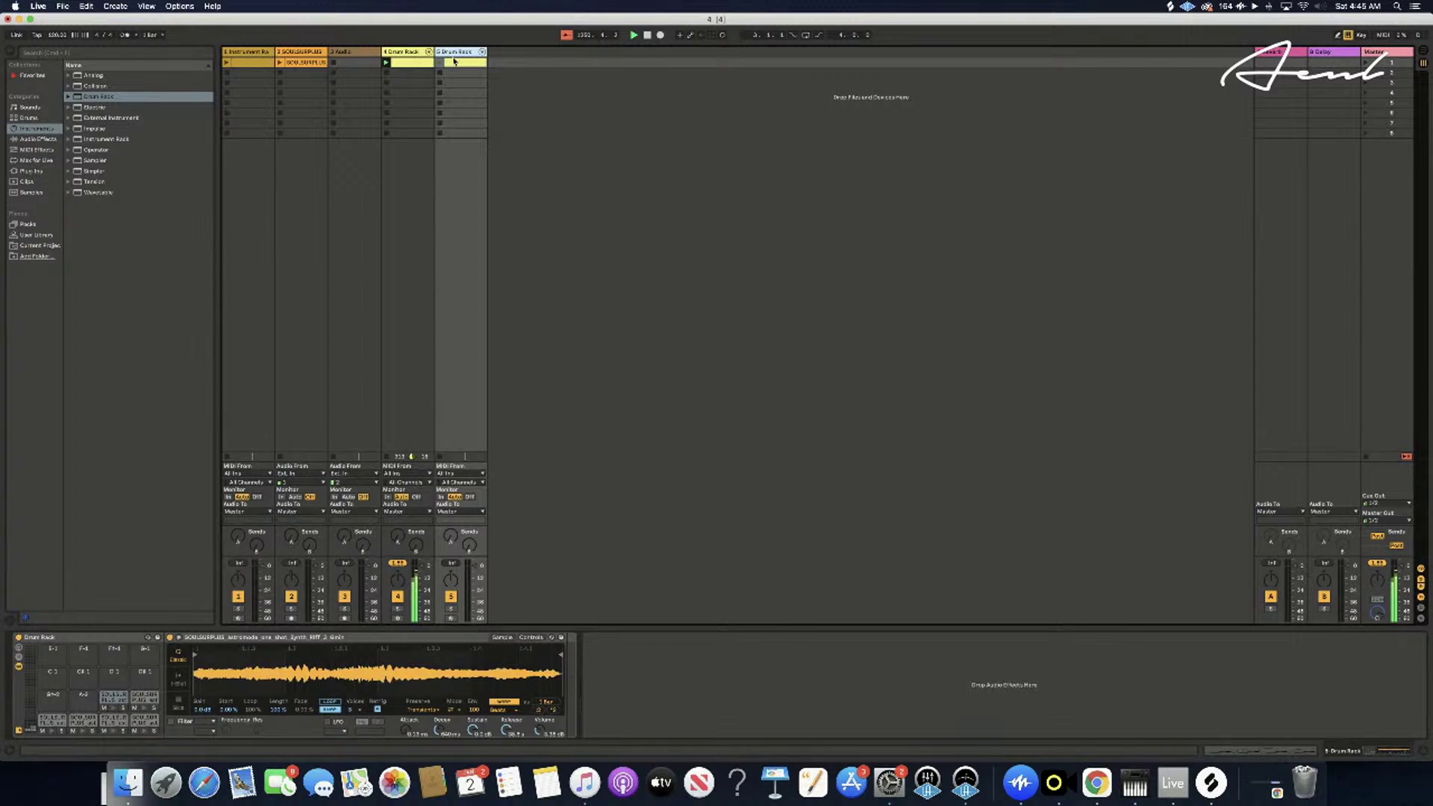
- Audition the duplicated Drum Rack's pads and delete the samples on pads F-2 and F#-2
left_click(144, 708)
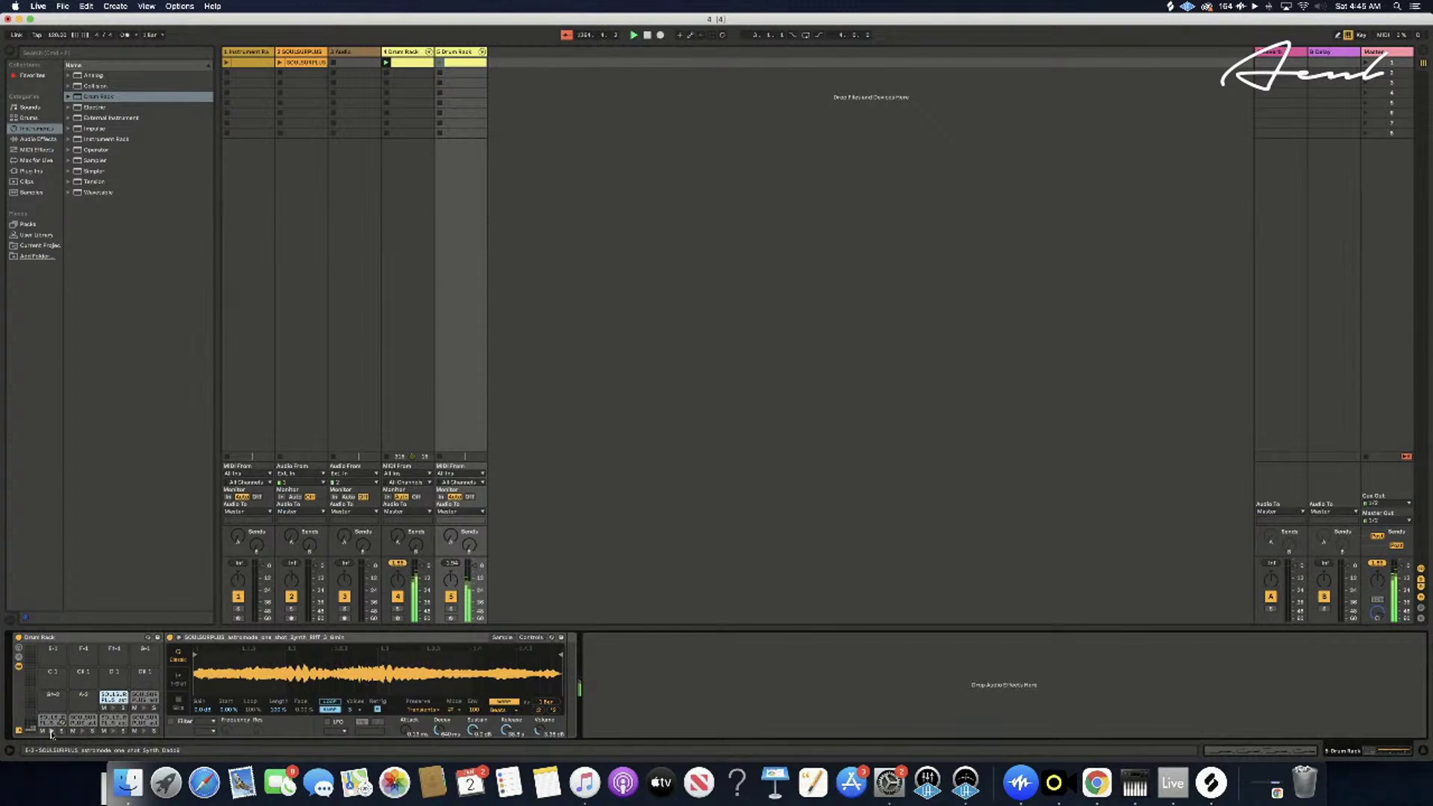
right_click(87, 720)
left_click(97, 734)
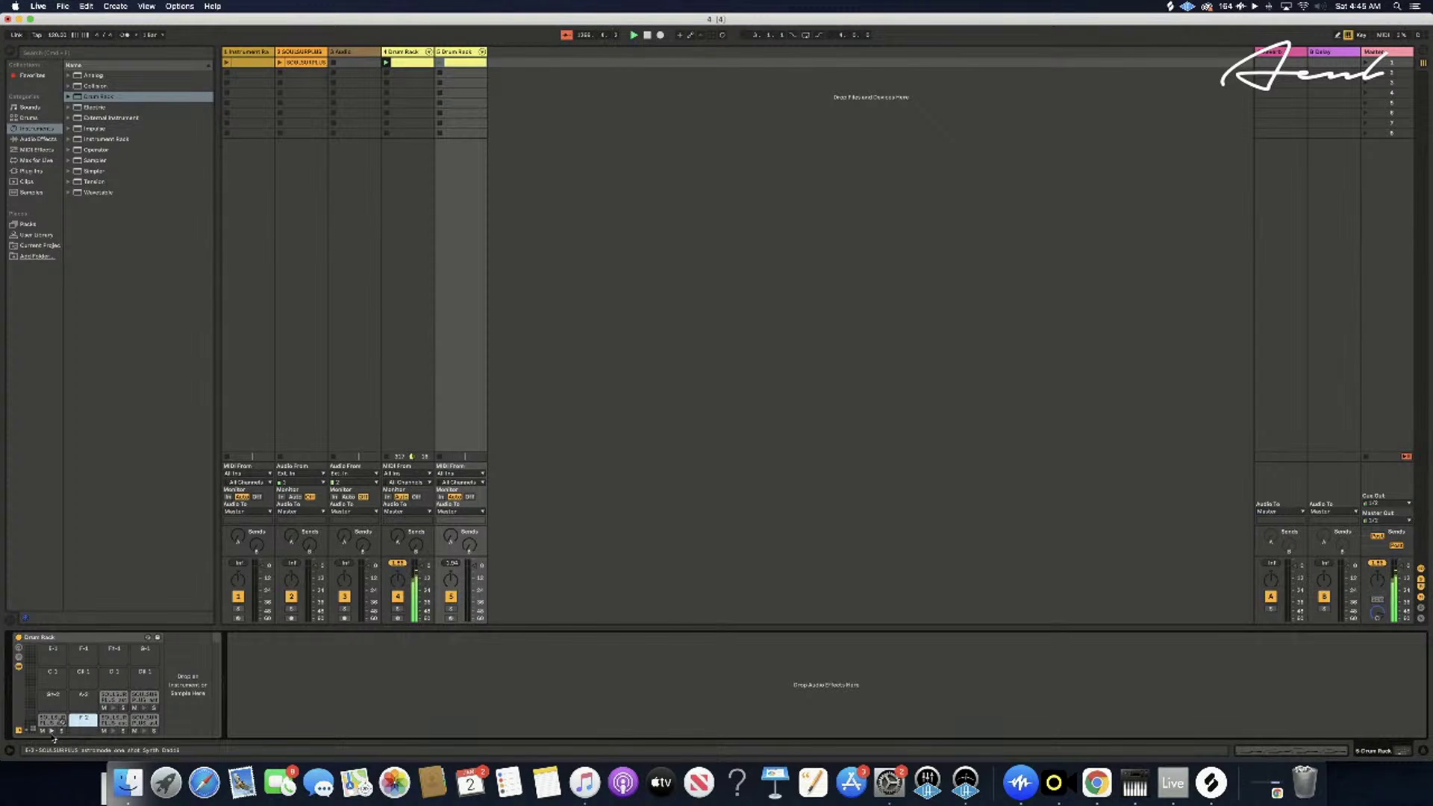
left_click(114, 724)
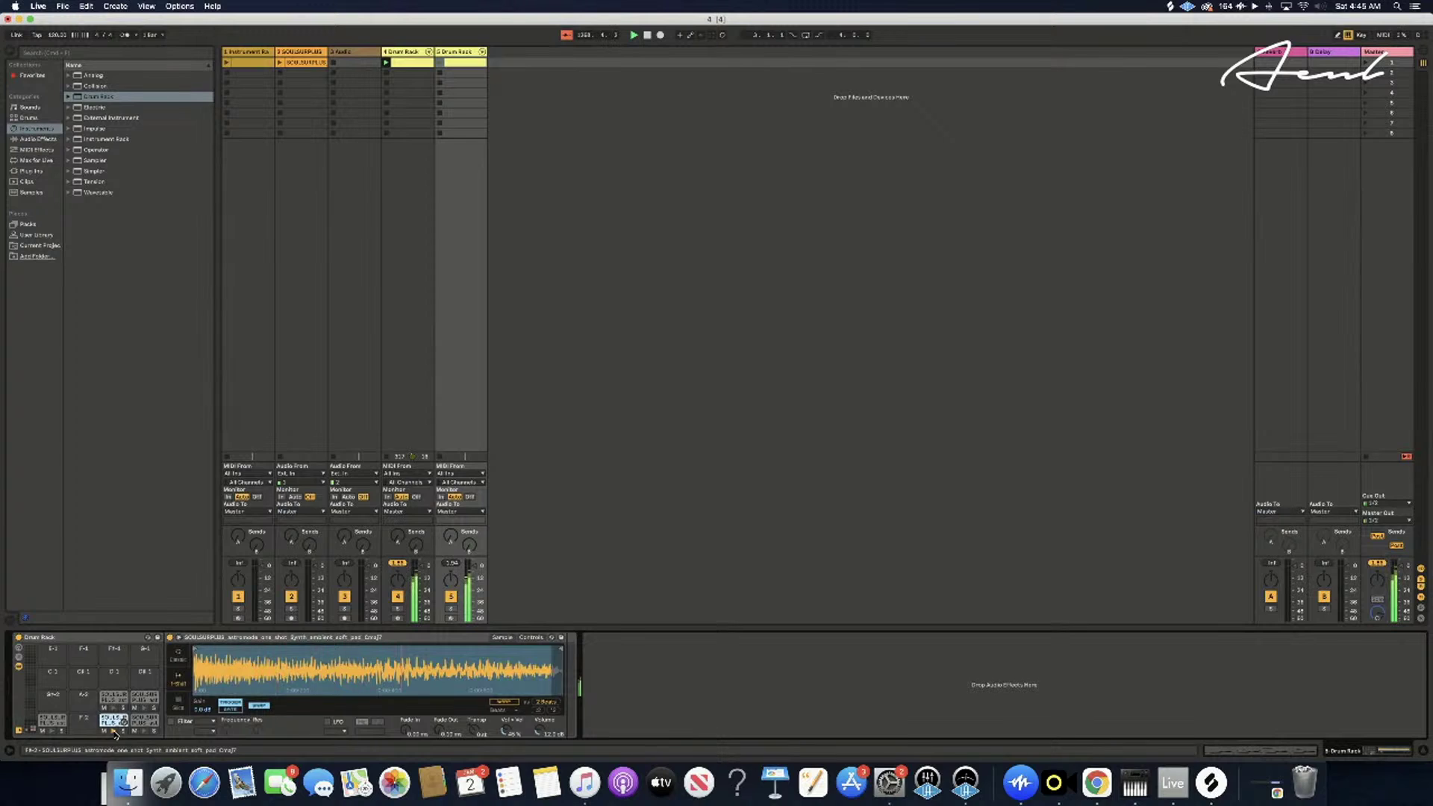
right_click(112, 722)
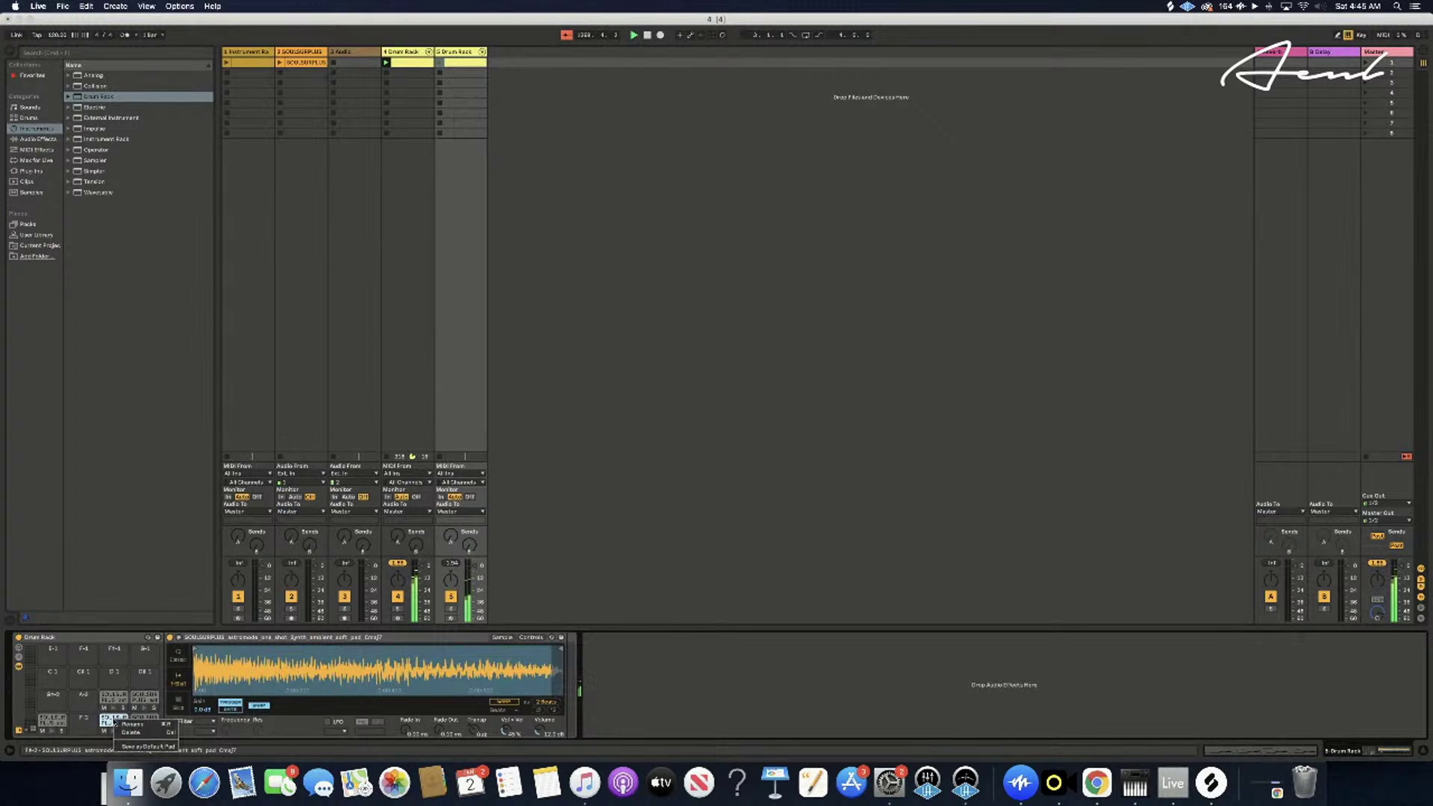
left_click(122, 734)
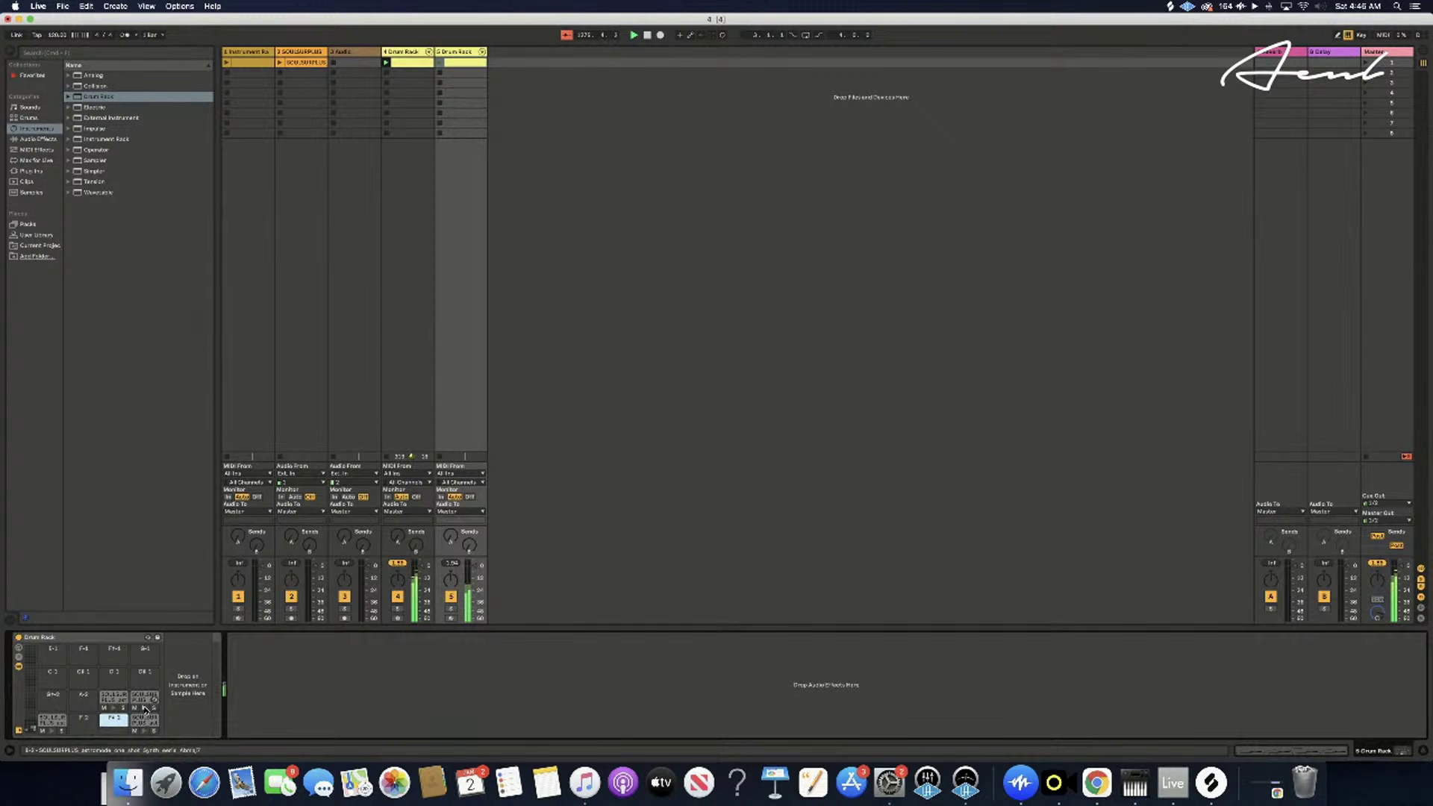
- Open the duplicated Drum Rack track's four-bar clip and play it in place of the original clip
left_click(460, 53)
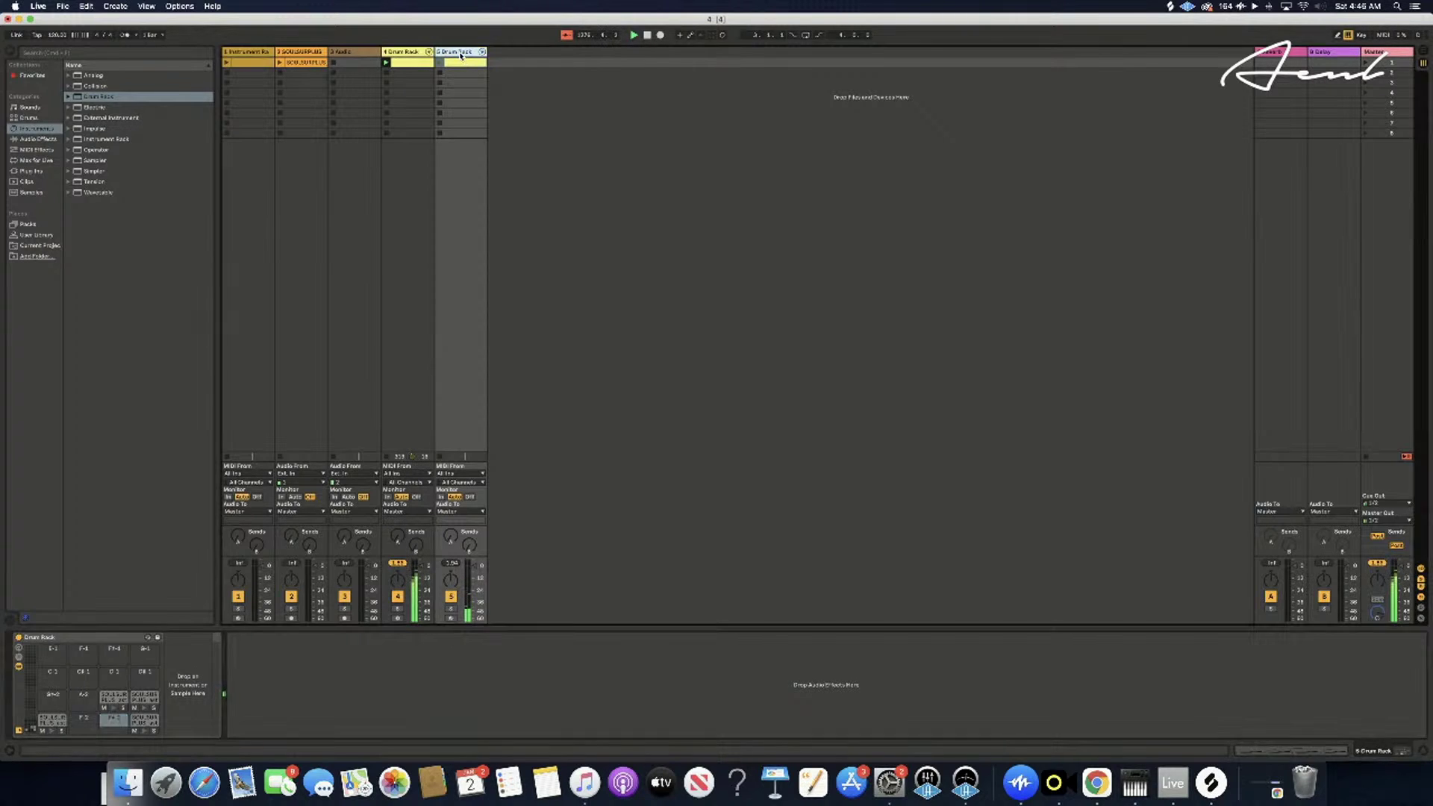
left_click(461, 63)
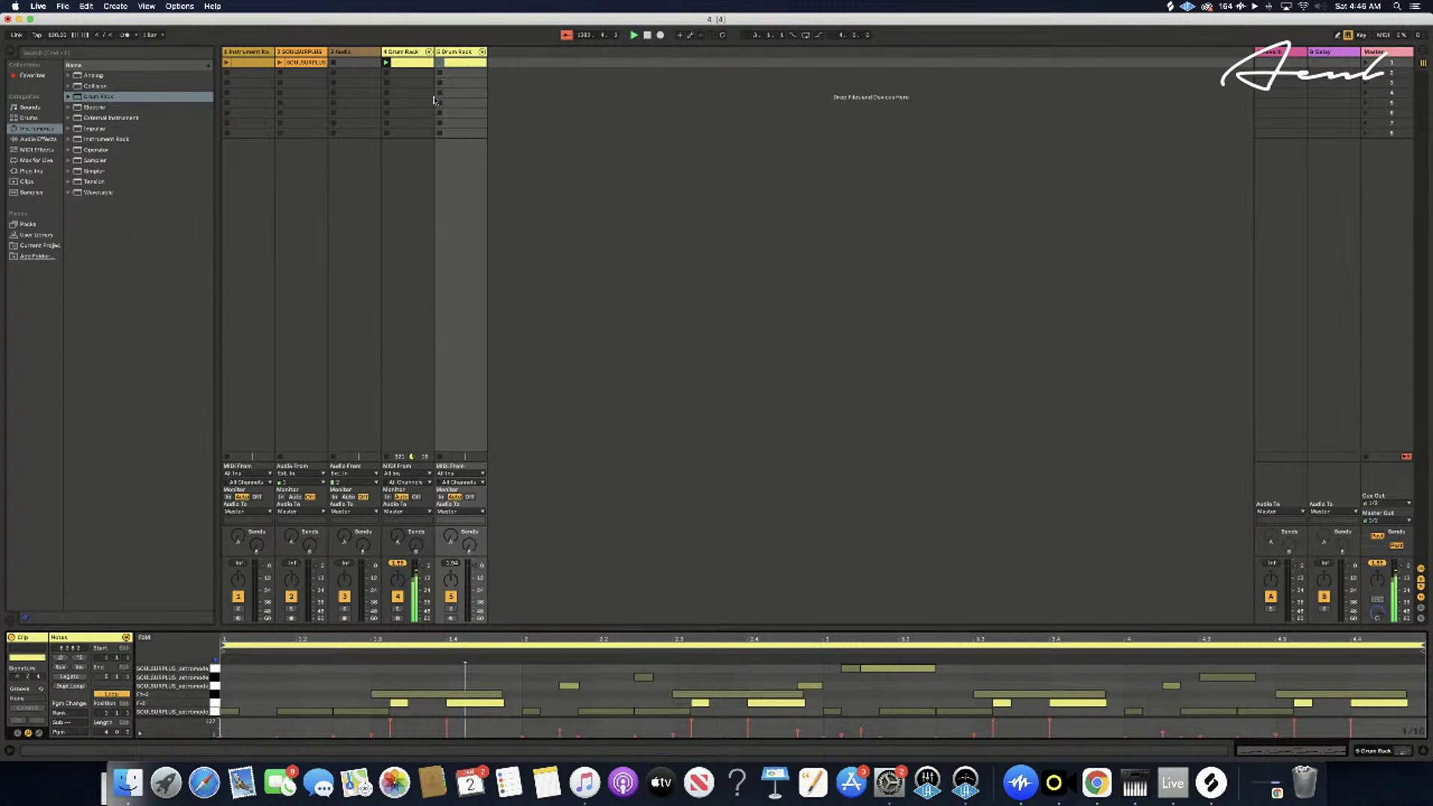
left_click(404, 705)
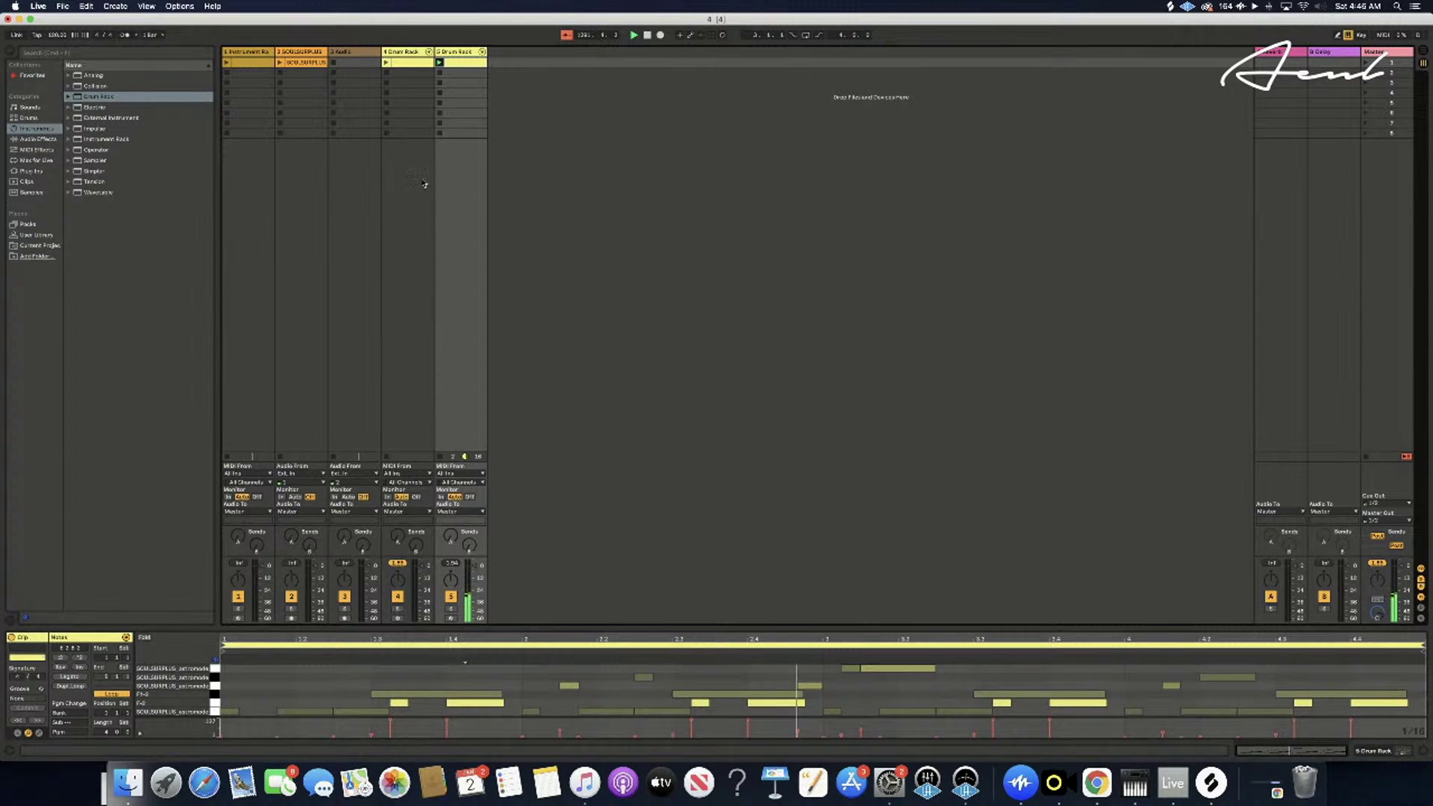
- Mute the E-2 and A#-2 pads in the duplicated Drum Rack and select the B-2 pad
left_click(463, 54)
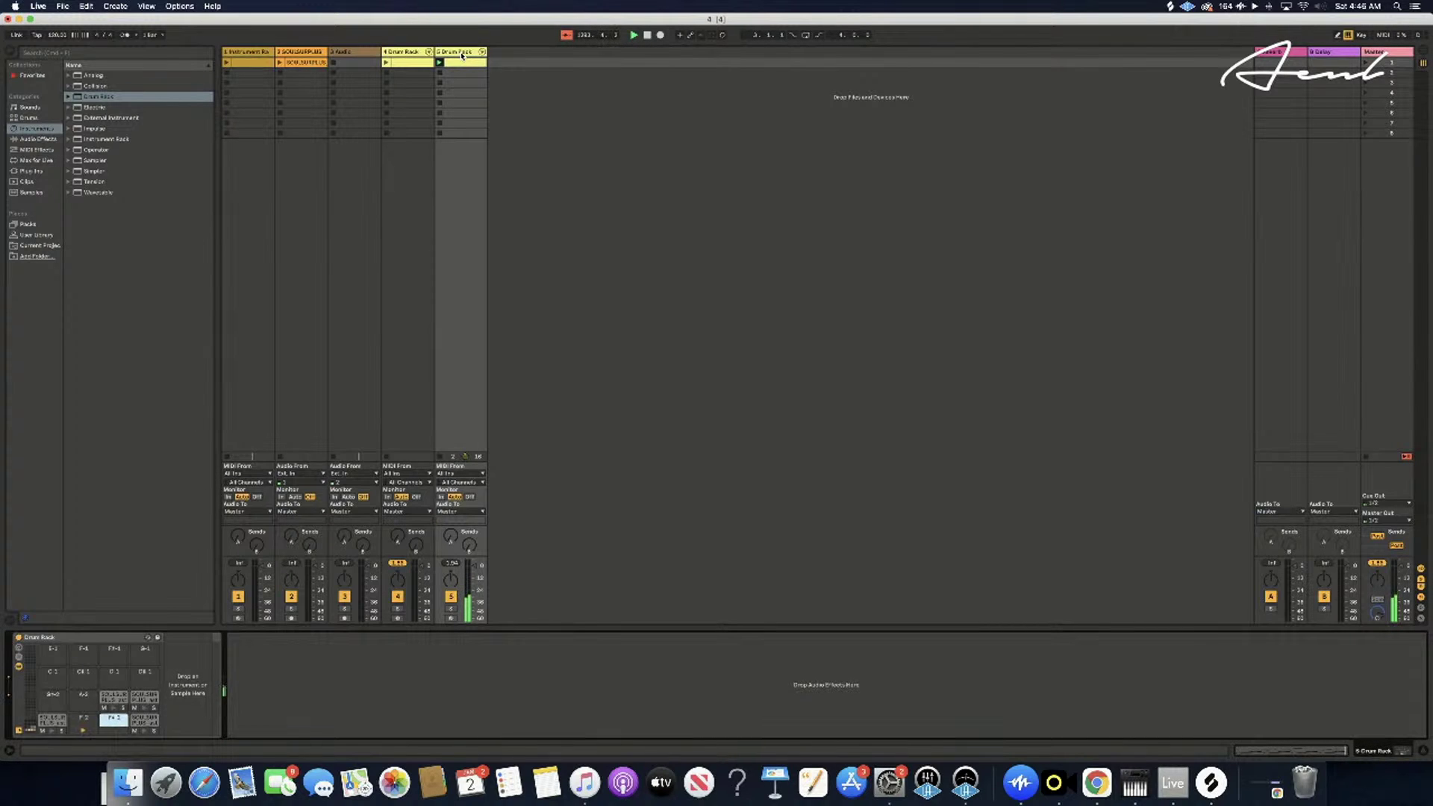
left_click(77, 718)
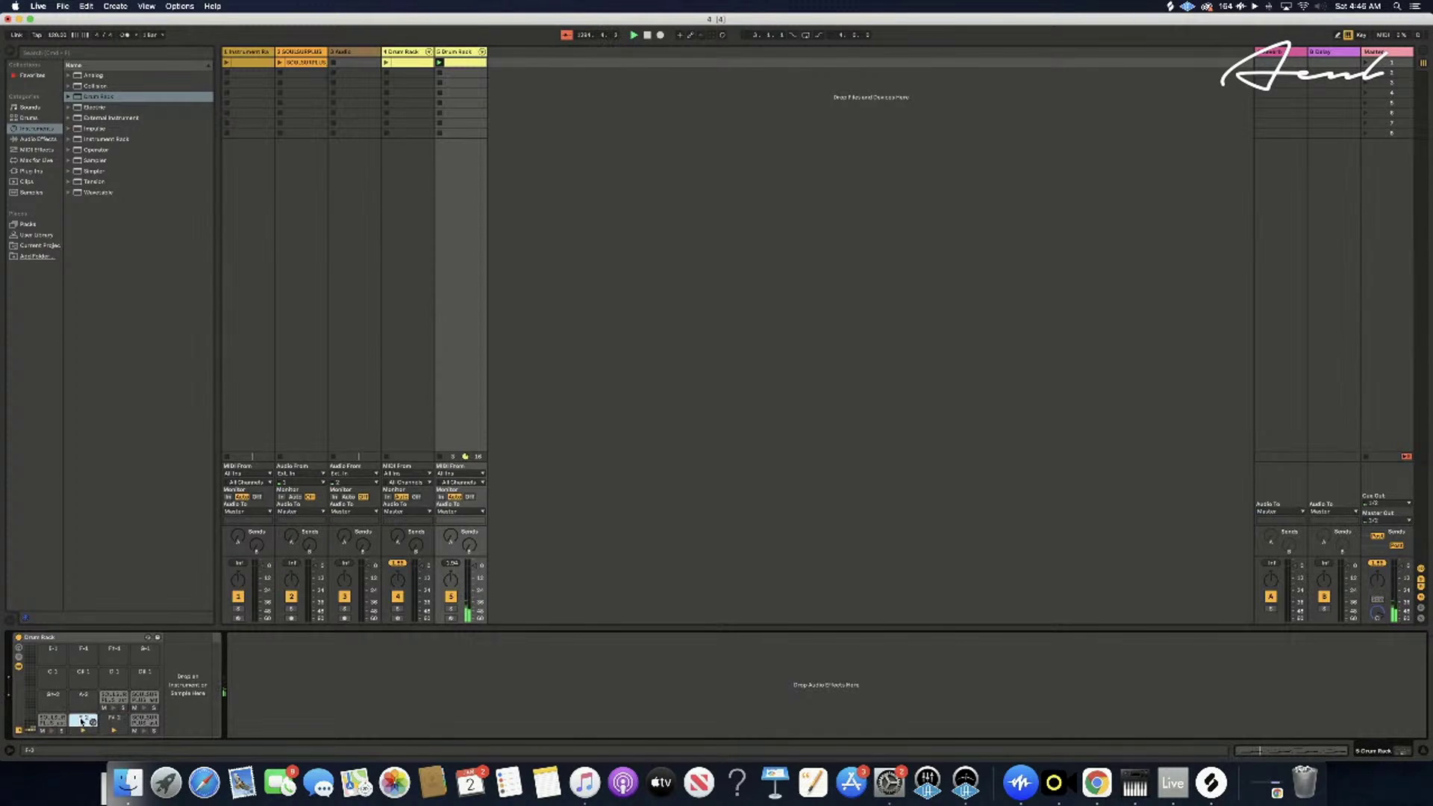
left_click(43, 731)
left_click(113, 707)
left_click(104, 708)
left_click(142, 699)
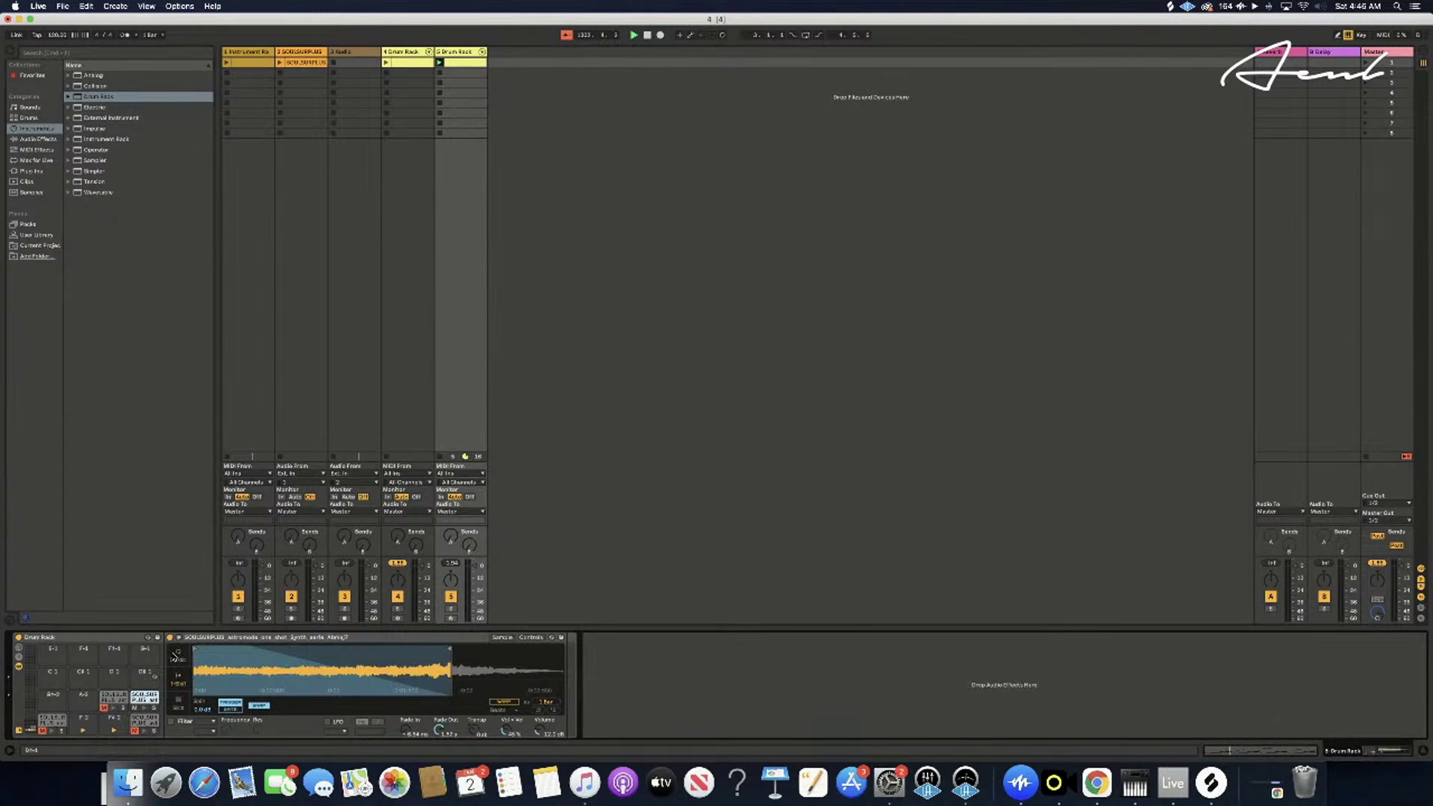
- Draw sixteenth notes in the duplicated clip's B-2 row at 1.1.1, 1.1.3 and 1.2.1
left_click(458, 62)
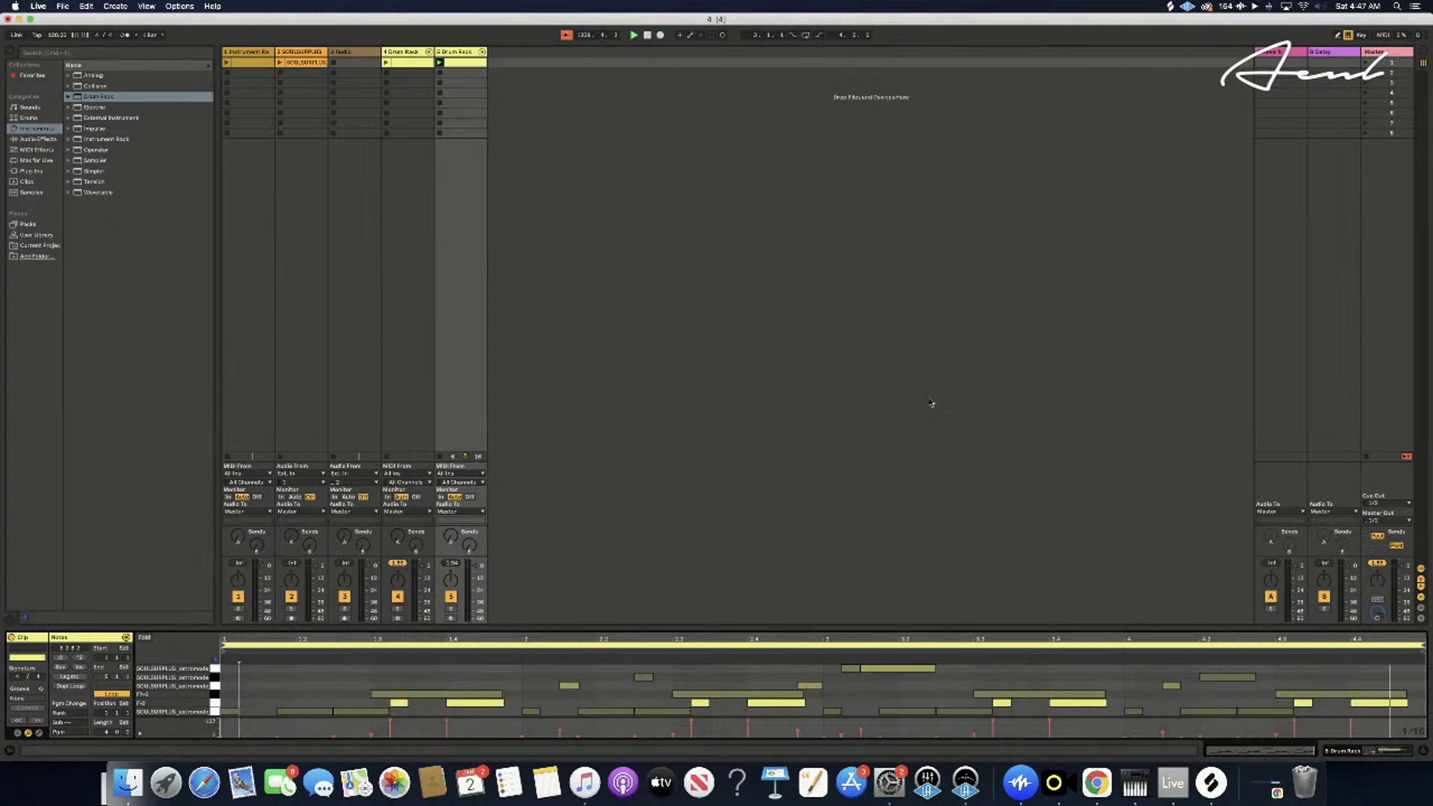
key("b")
left_click(231, 666)
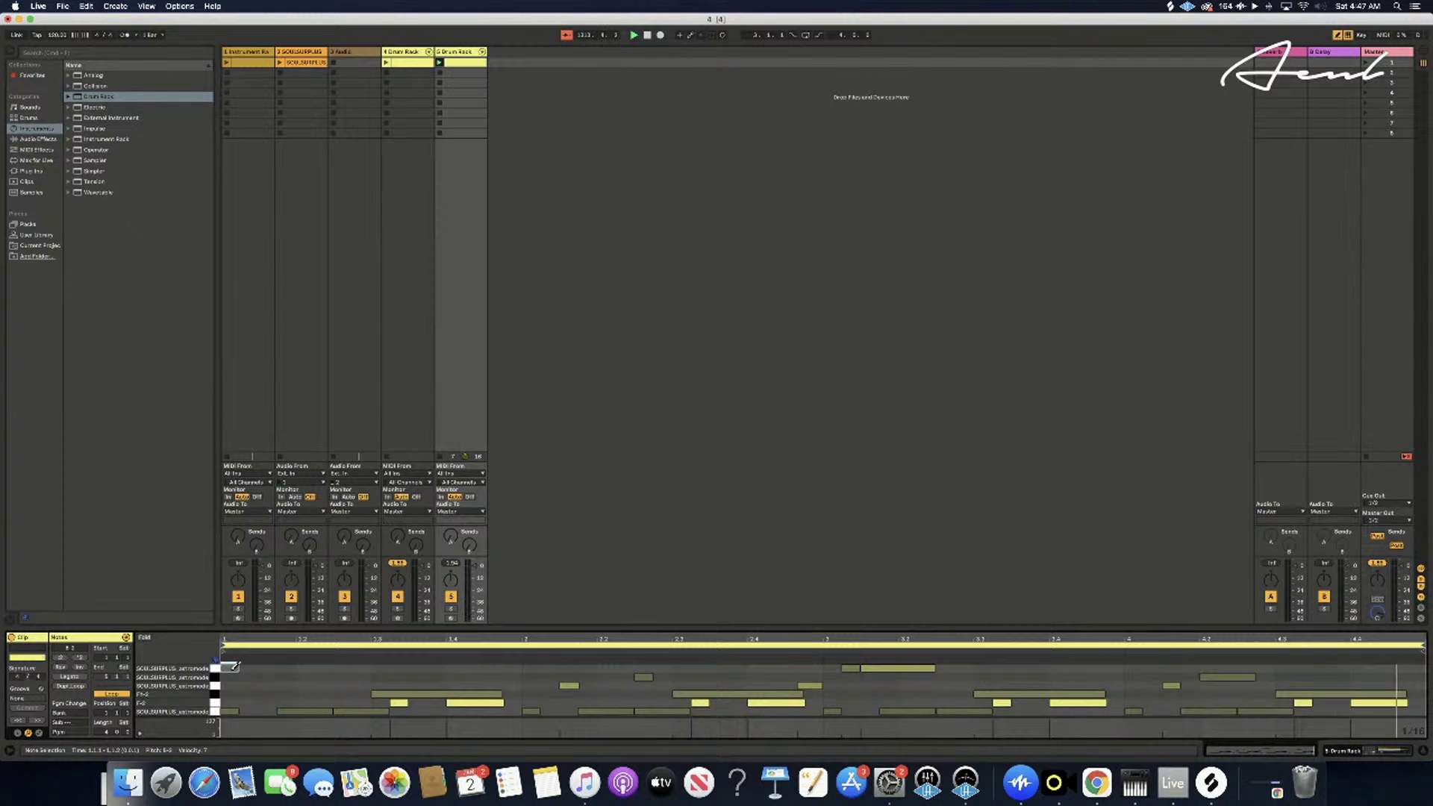
left_click(268, 666)
left_click(306, 666)
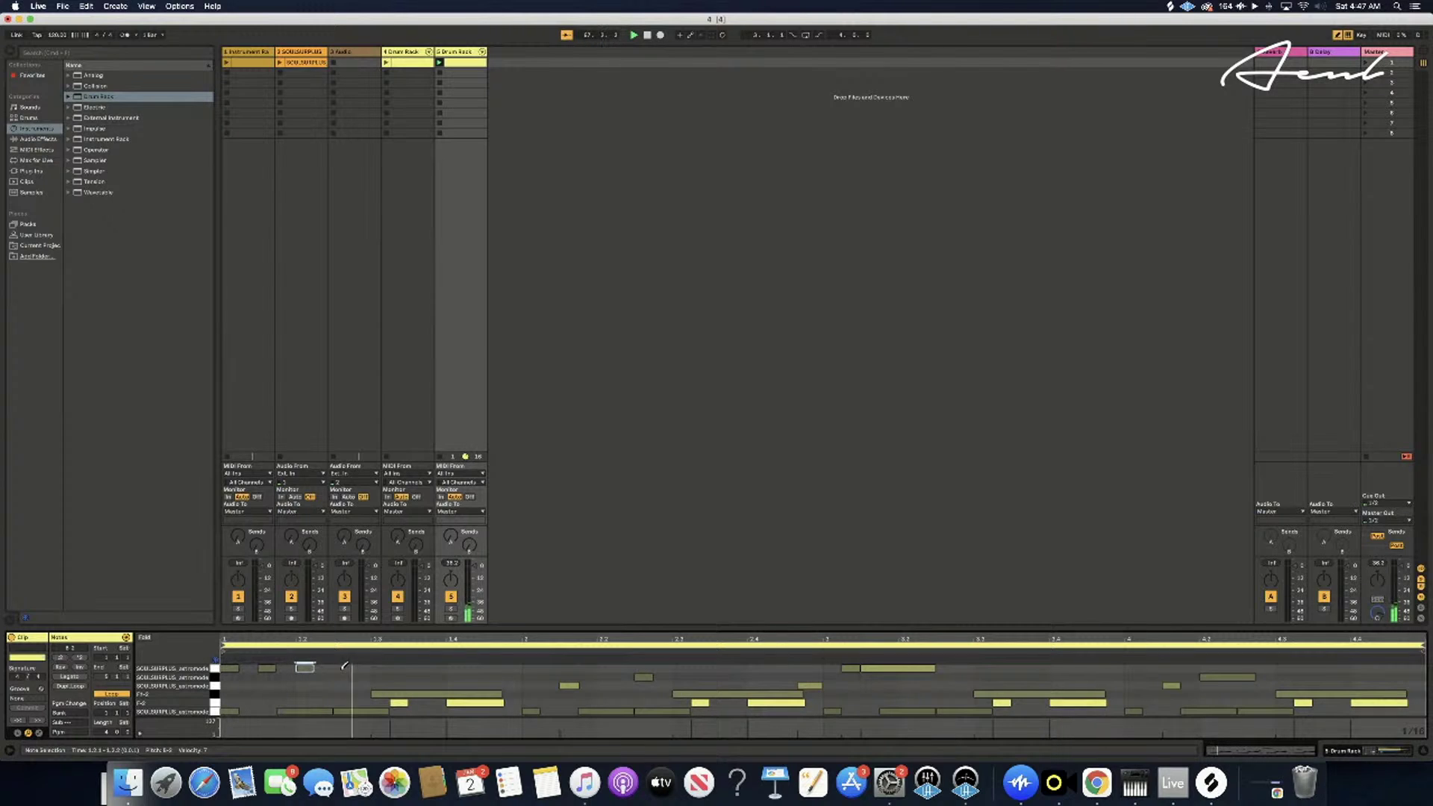
- Try B-2 notes in the second half of bar 1, keeping only a sixteenth note at 1.3.1
left_click(456, 666)
left_click(463, 665)
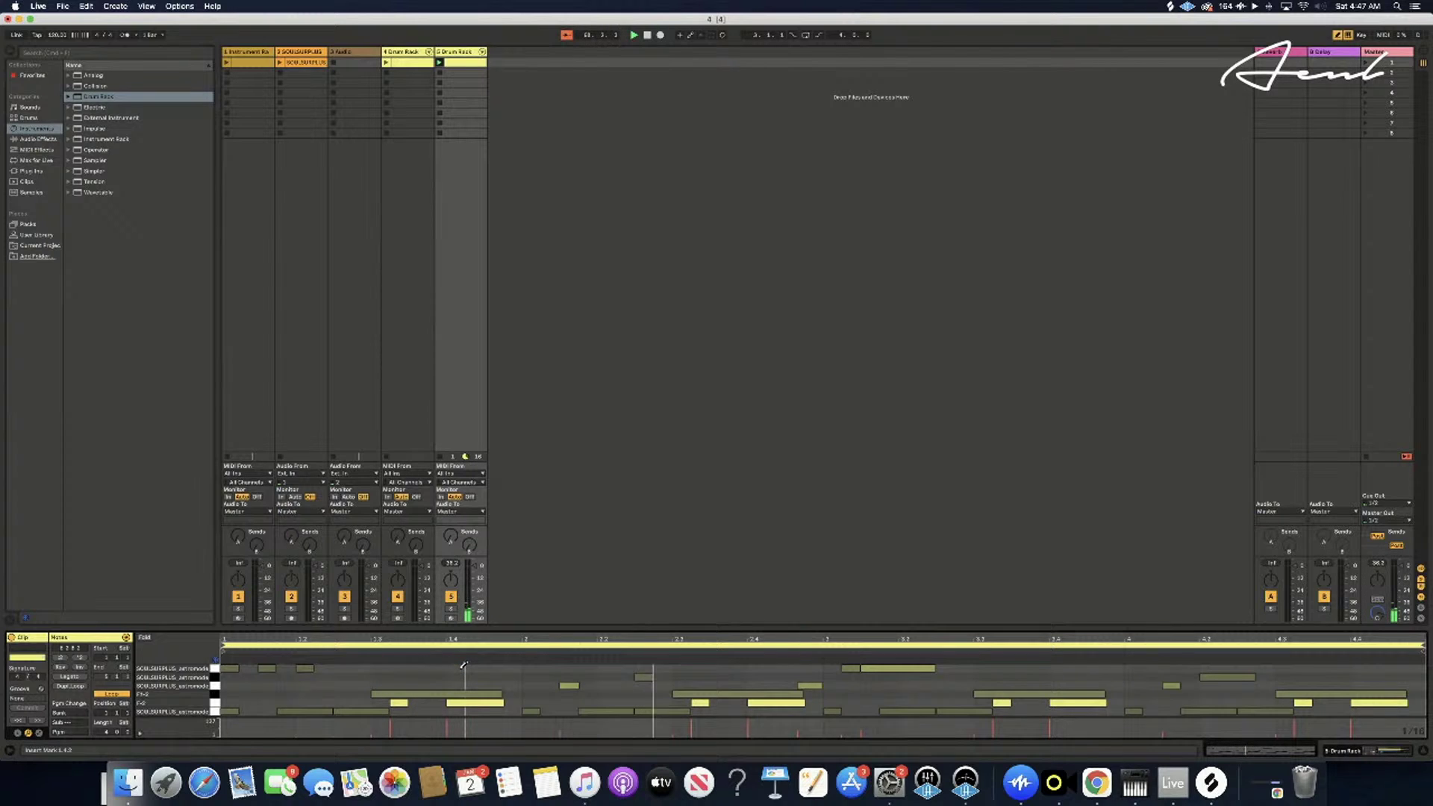
left_click(399, 667)
left_click_drag(404, 664, 423, 667)
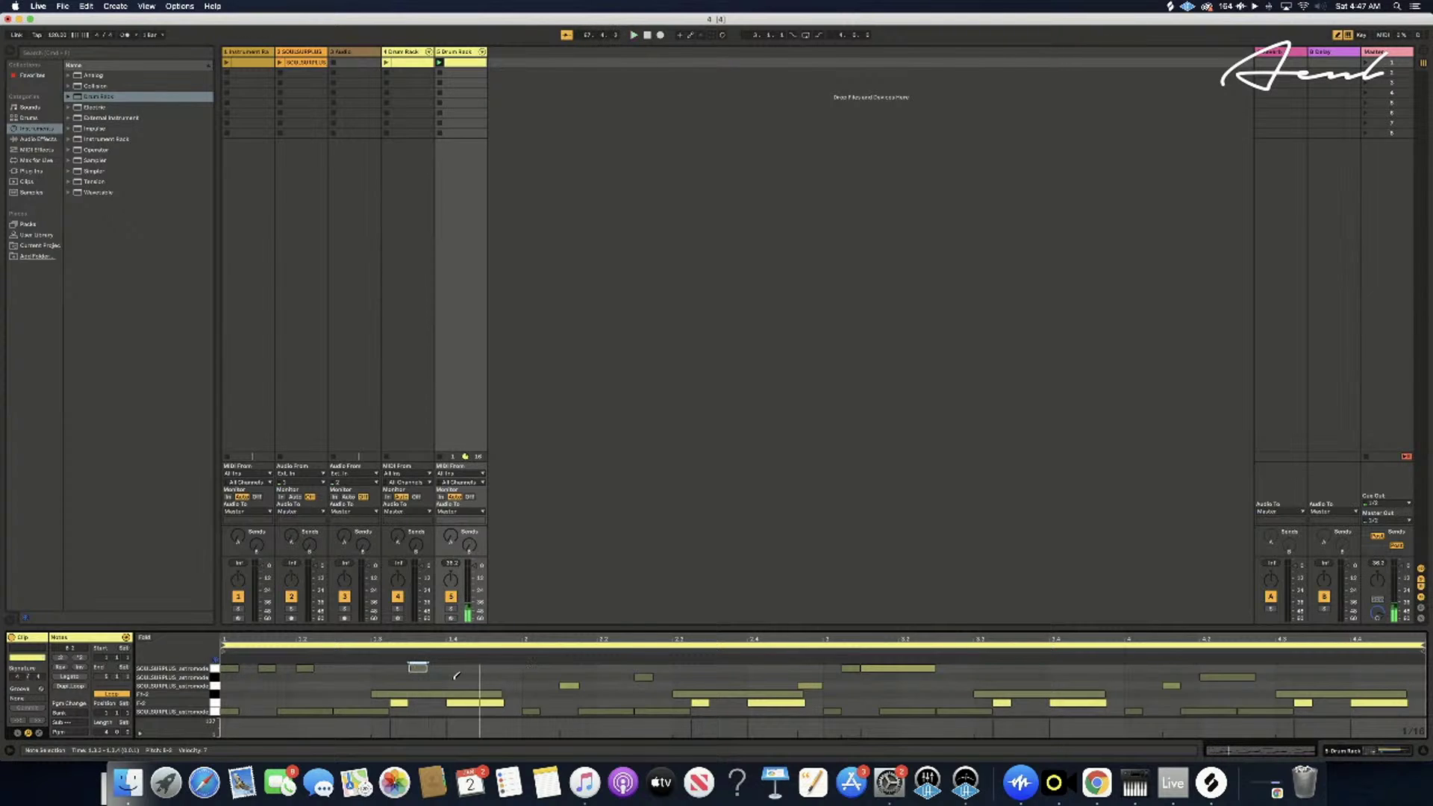
left_click(381, 668)
left_click(423, 668)
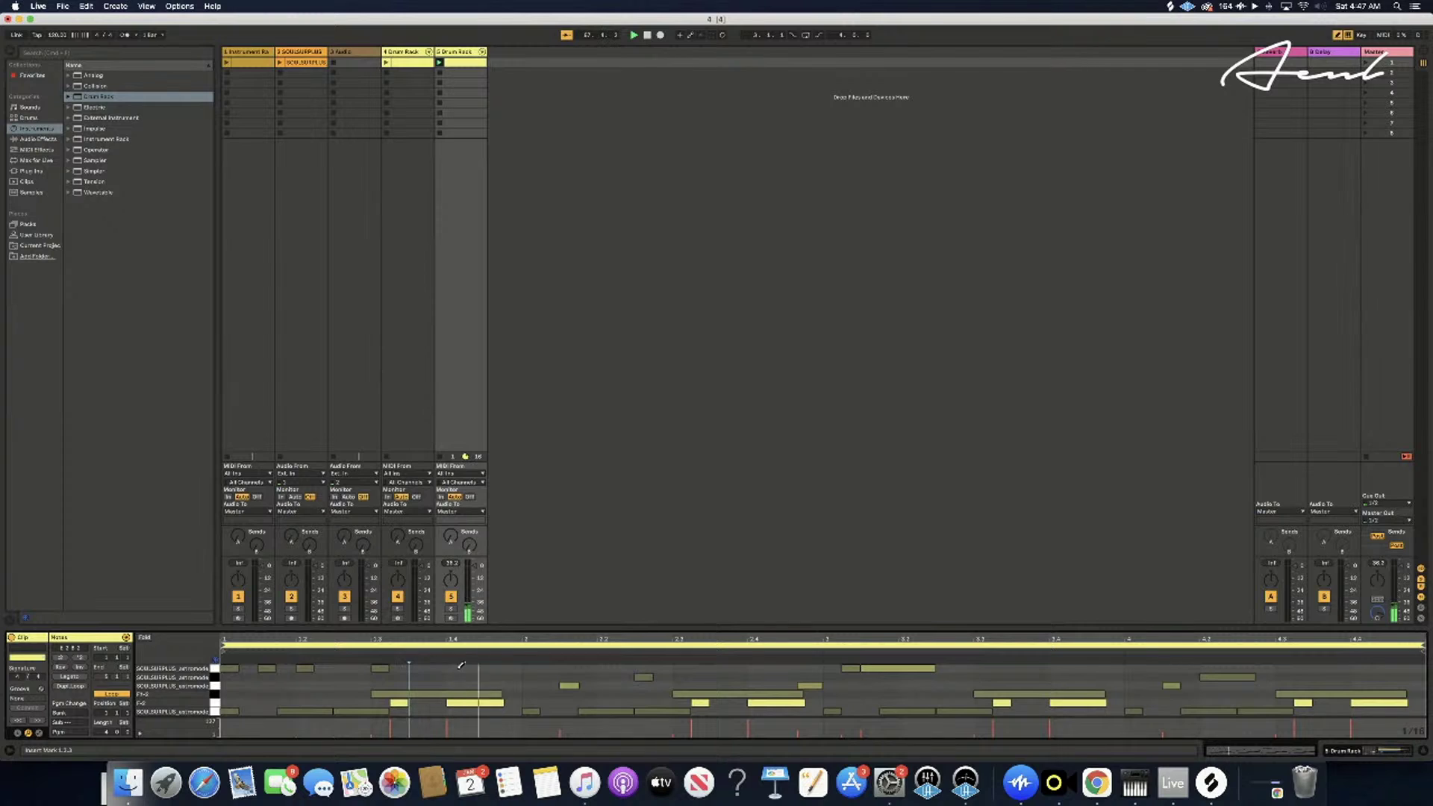
- Try extra sixteenth notes in the B-2 row between 1.3.3 and 1.4.4, removing each one again
left_click(513, 666)
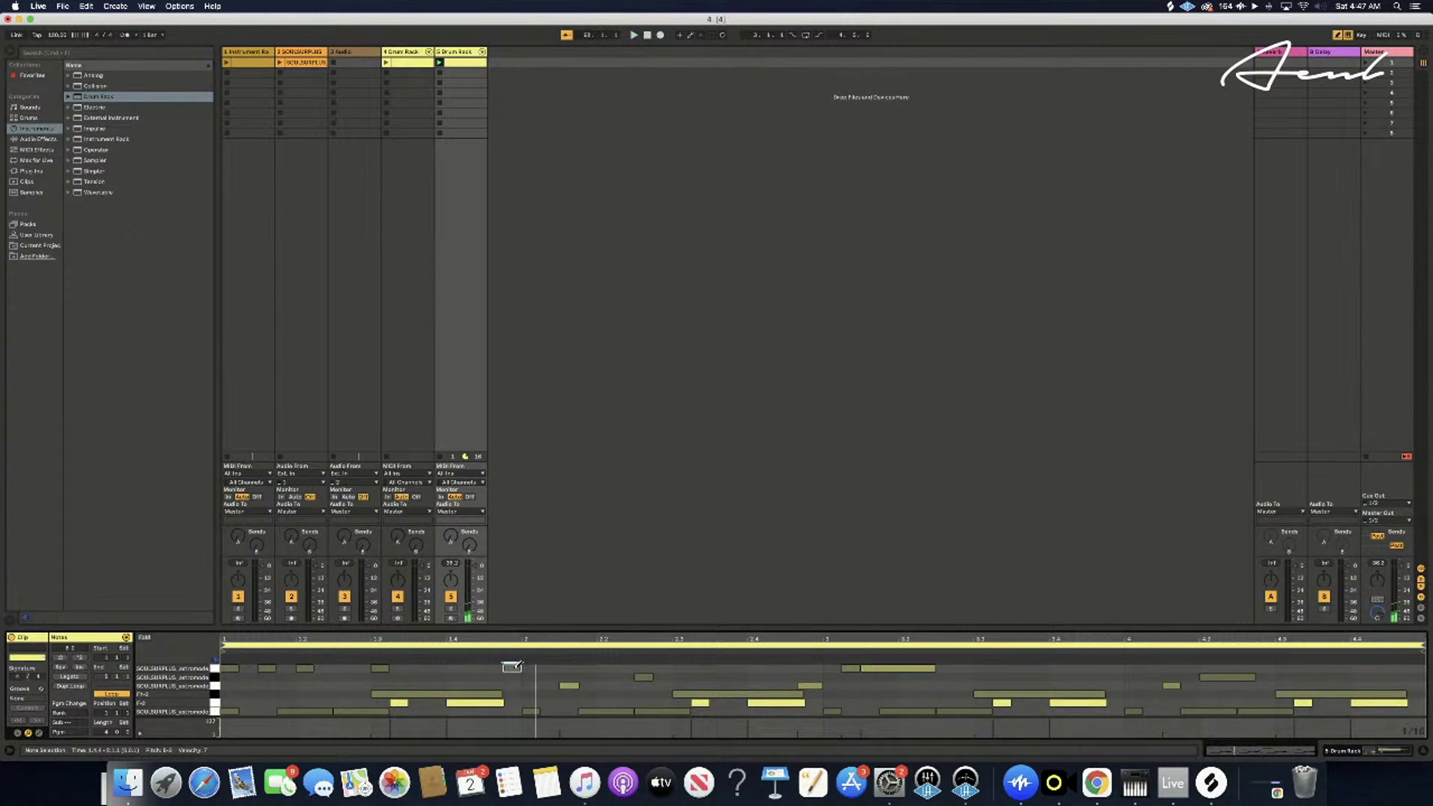
left_click(515, 666)
left_click(483, 667)
left_click(474, 667)
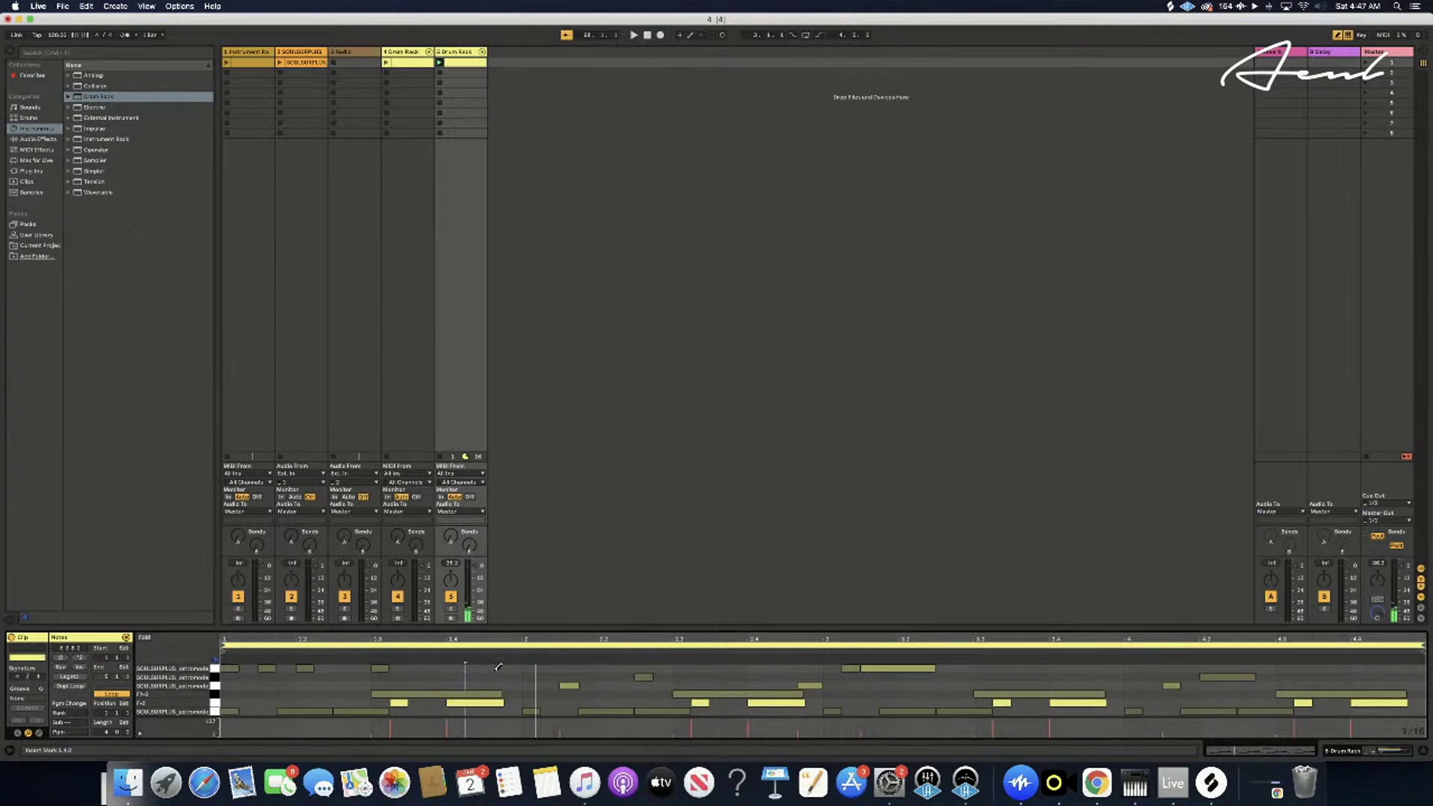
left_click(492, 667)
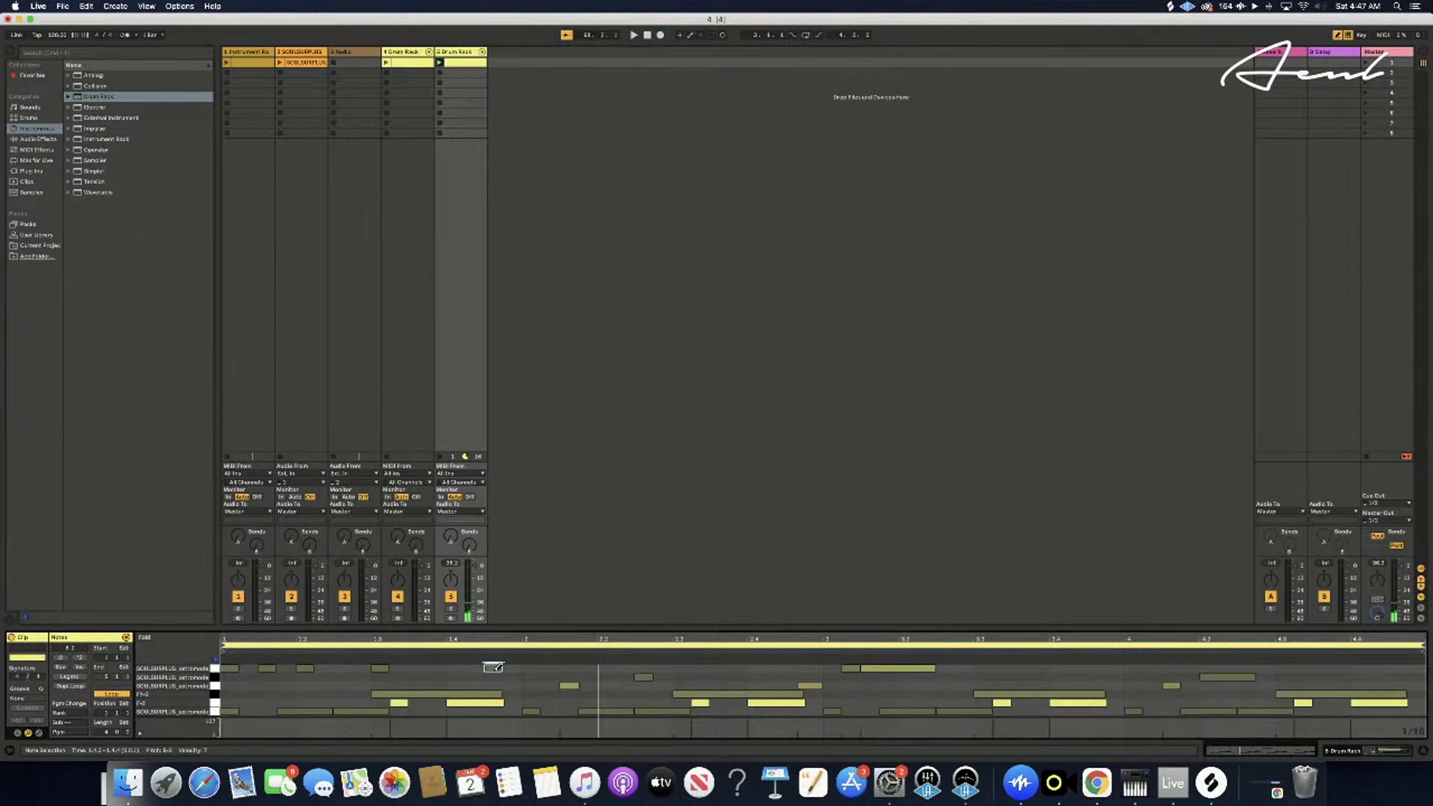
left_click(492, 667)
left_click(455, 666)
left_click(455, 667)
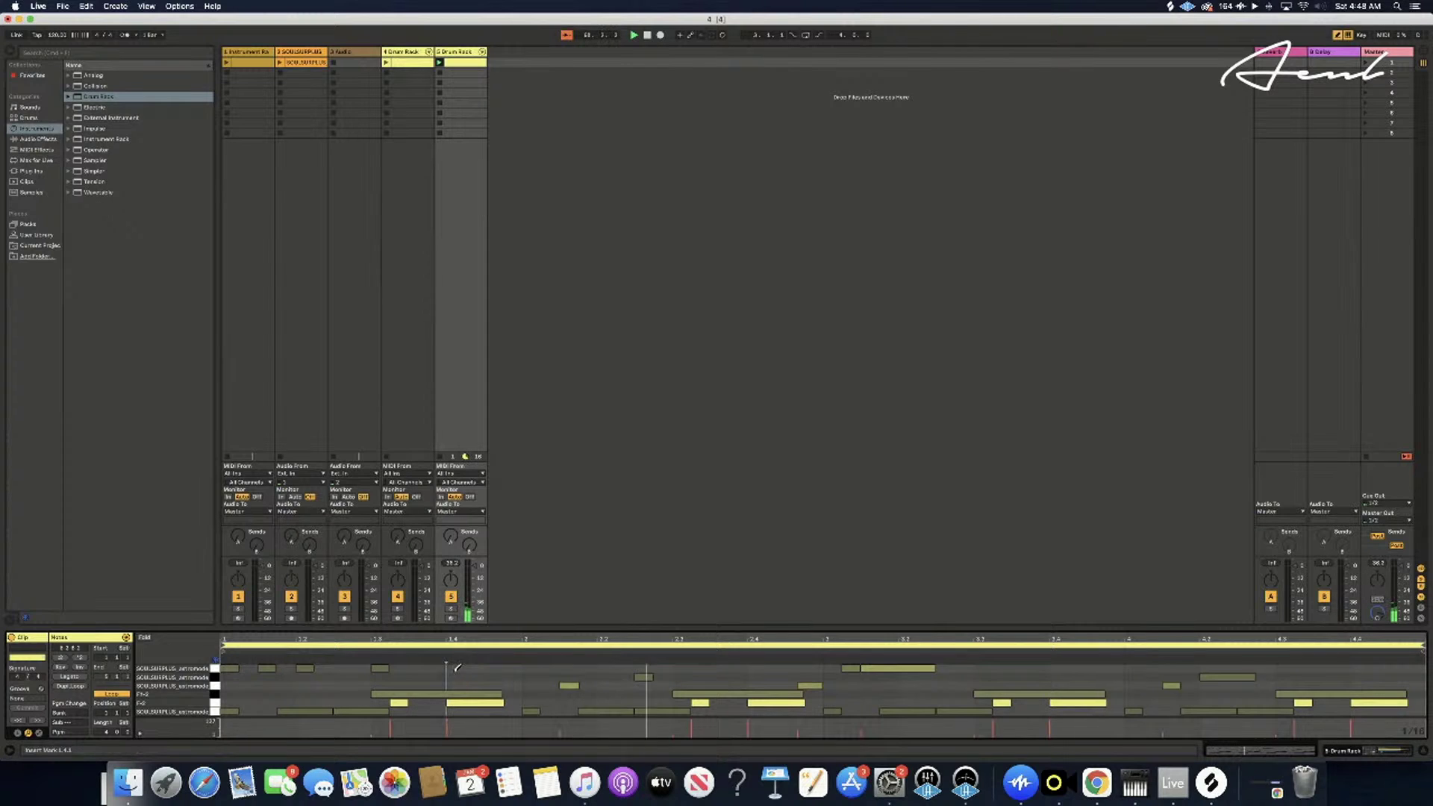
left_click(418, 667)
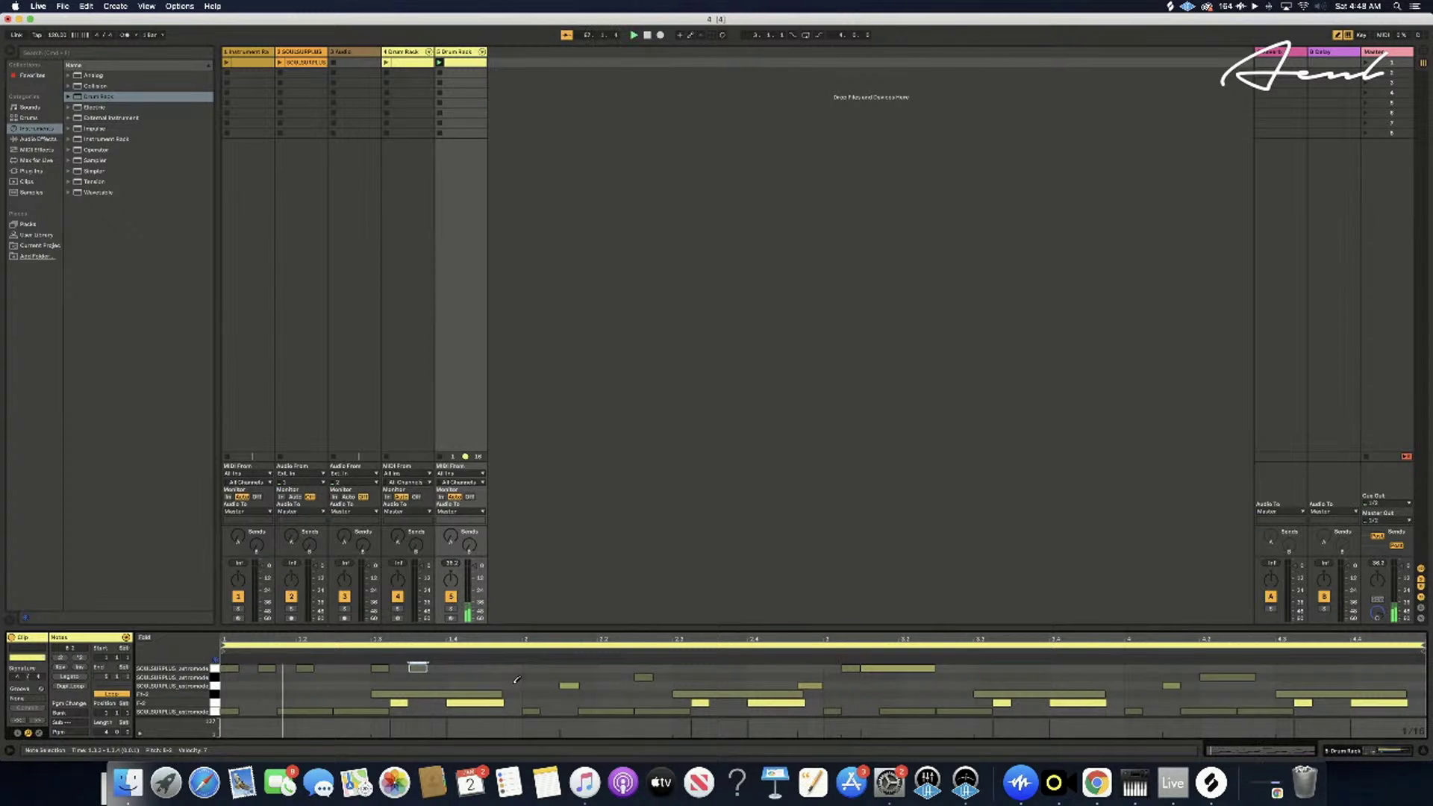
left_click(418, 666)
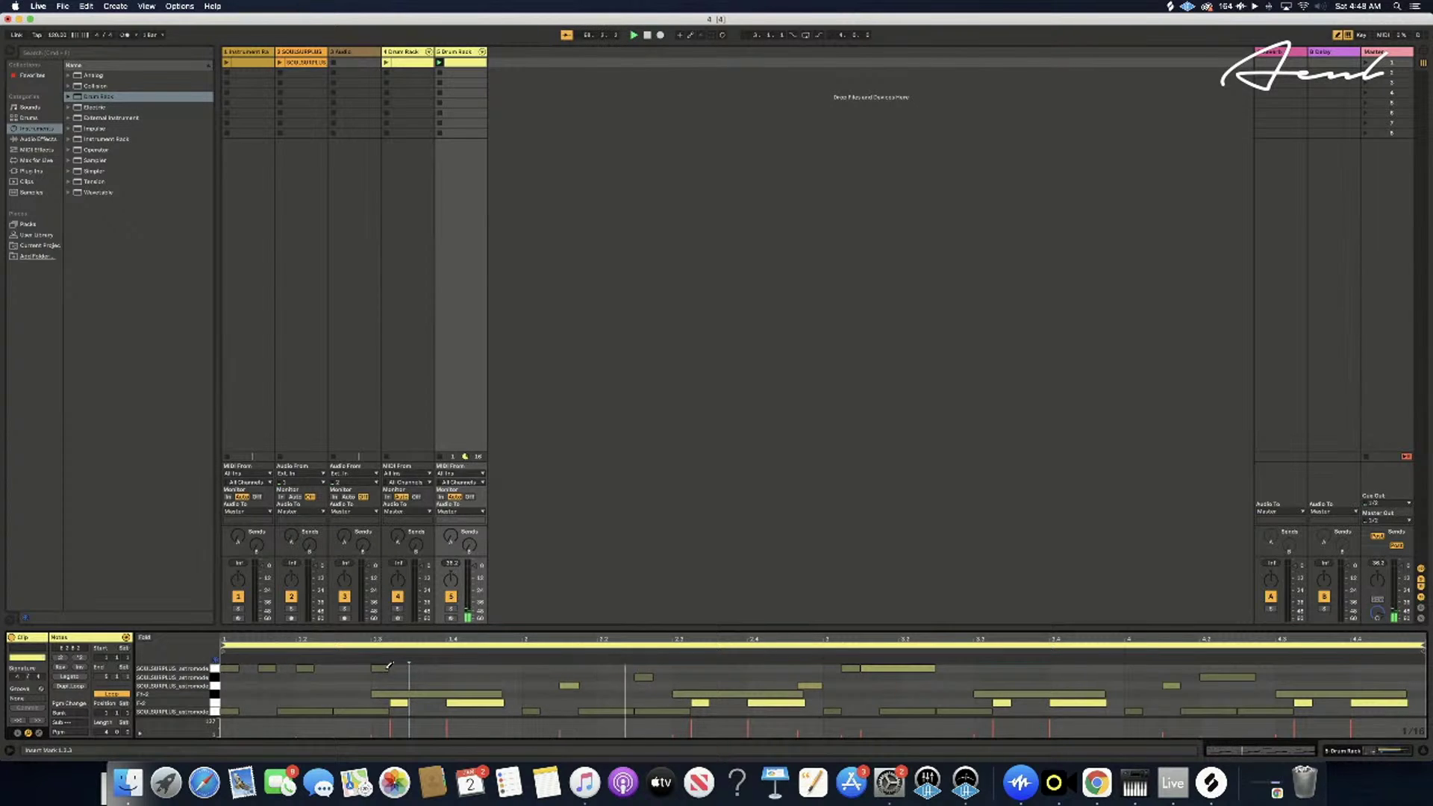
- Lengthen the B-2 note at 1.3.1 so it ends at about 2.2.4
left_click_drag(377, 667, 657, 664)
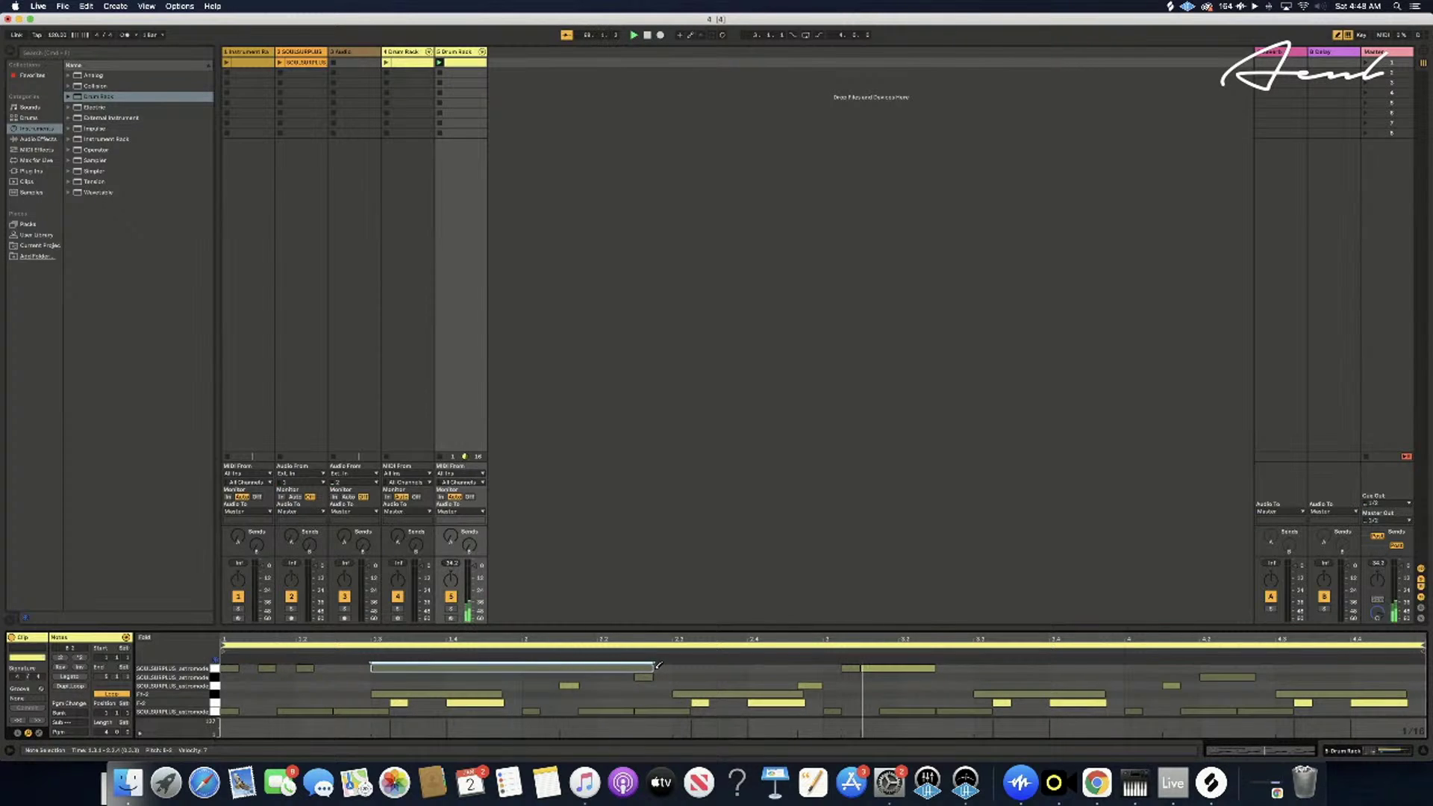
- Cut the long B-2 note at 1.3.1 back to a single sixteenth note
left_click(595, 666)
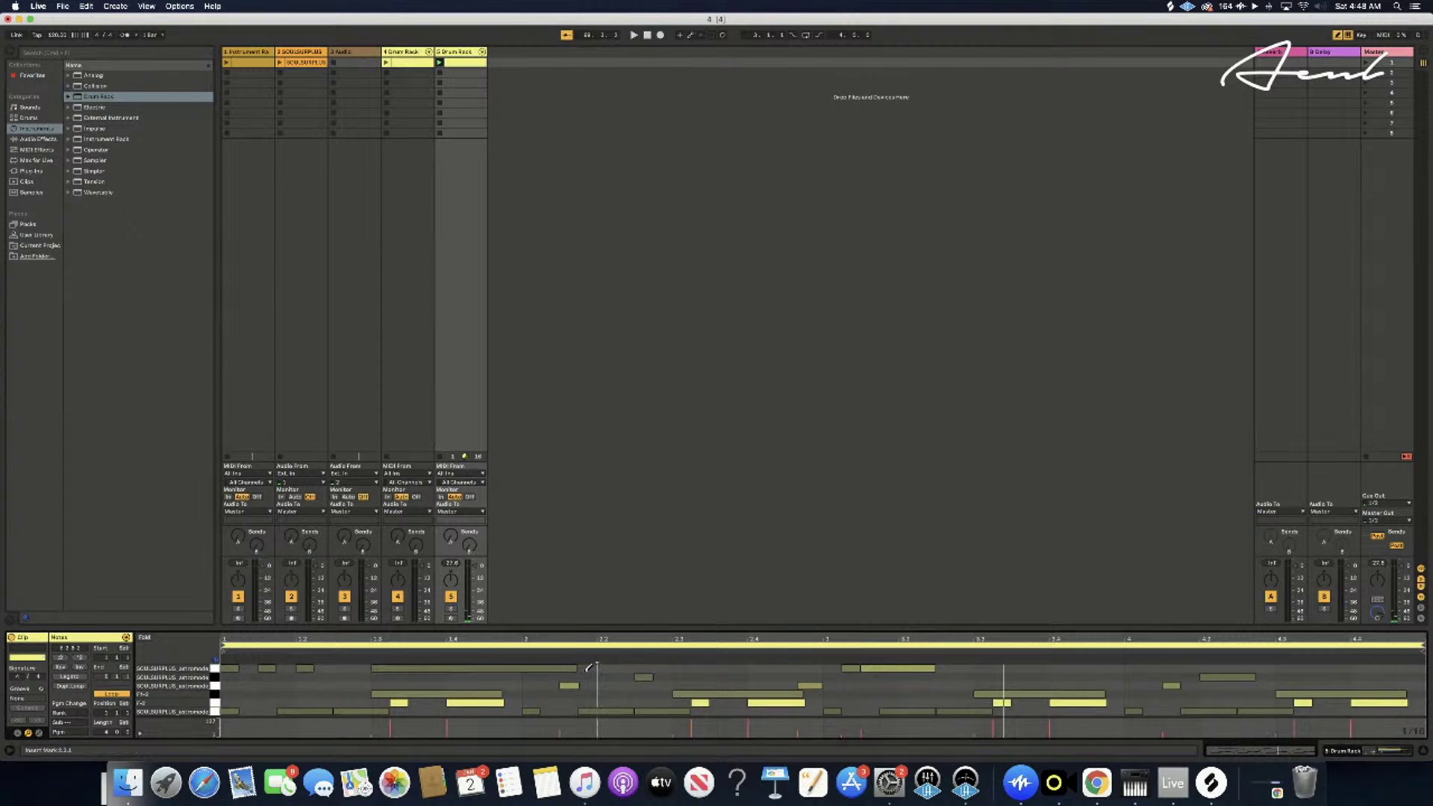
left_click(388, 665)
key("space")
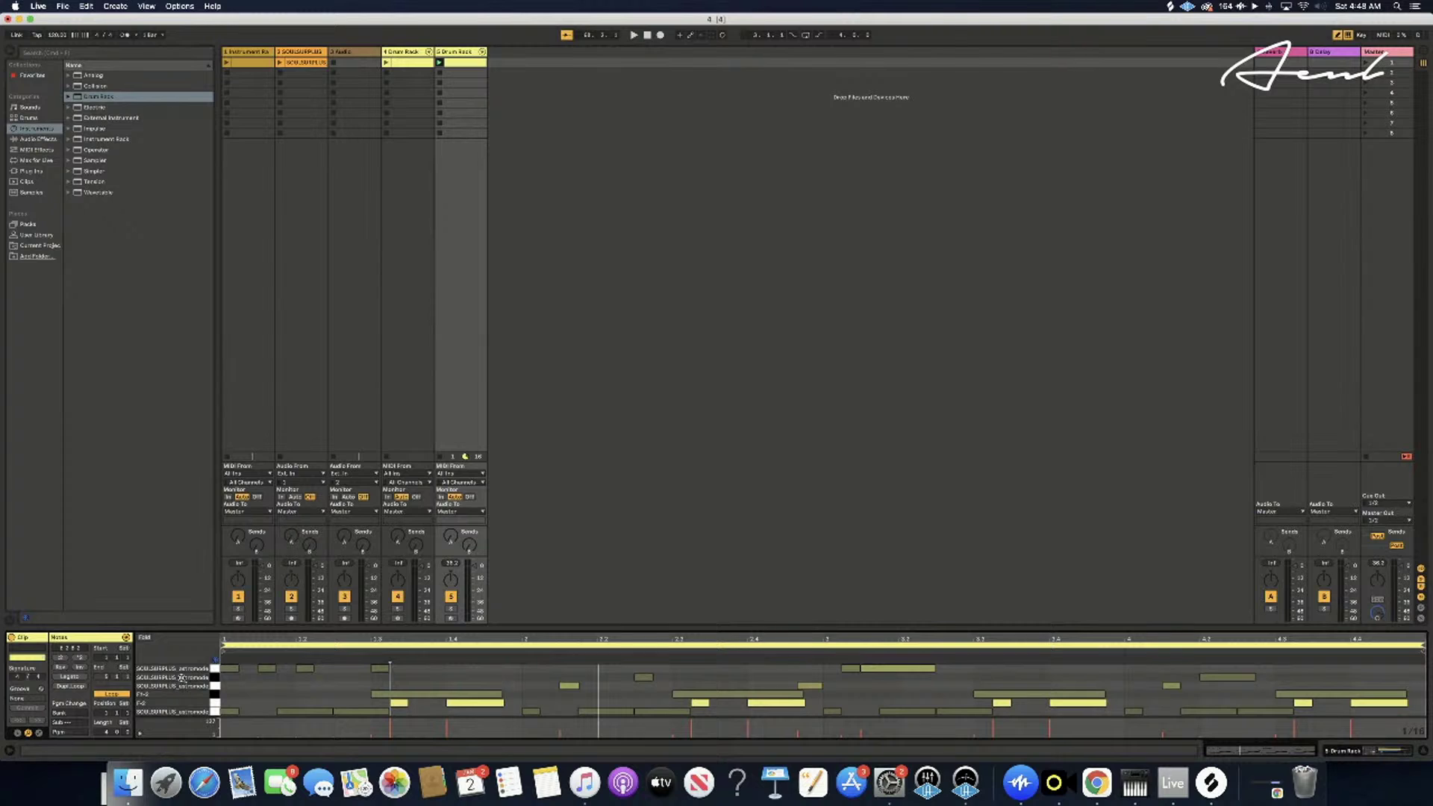
- Delete all B-2 notes in bar 3 of the clip
left_click(853, 667)
left_click(884, 667)
left_click_drag(840, 666, 905, 665)
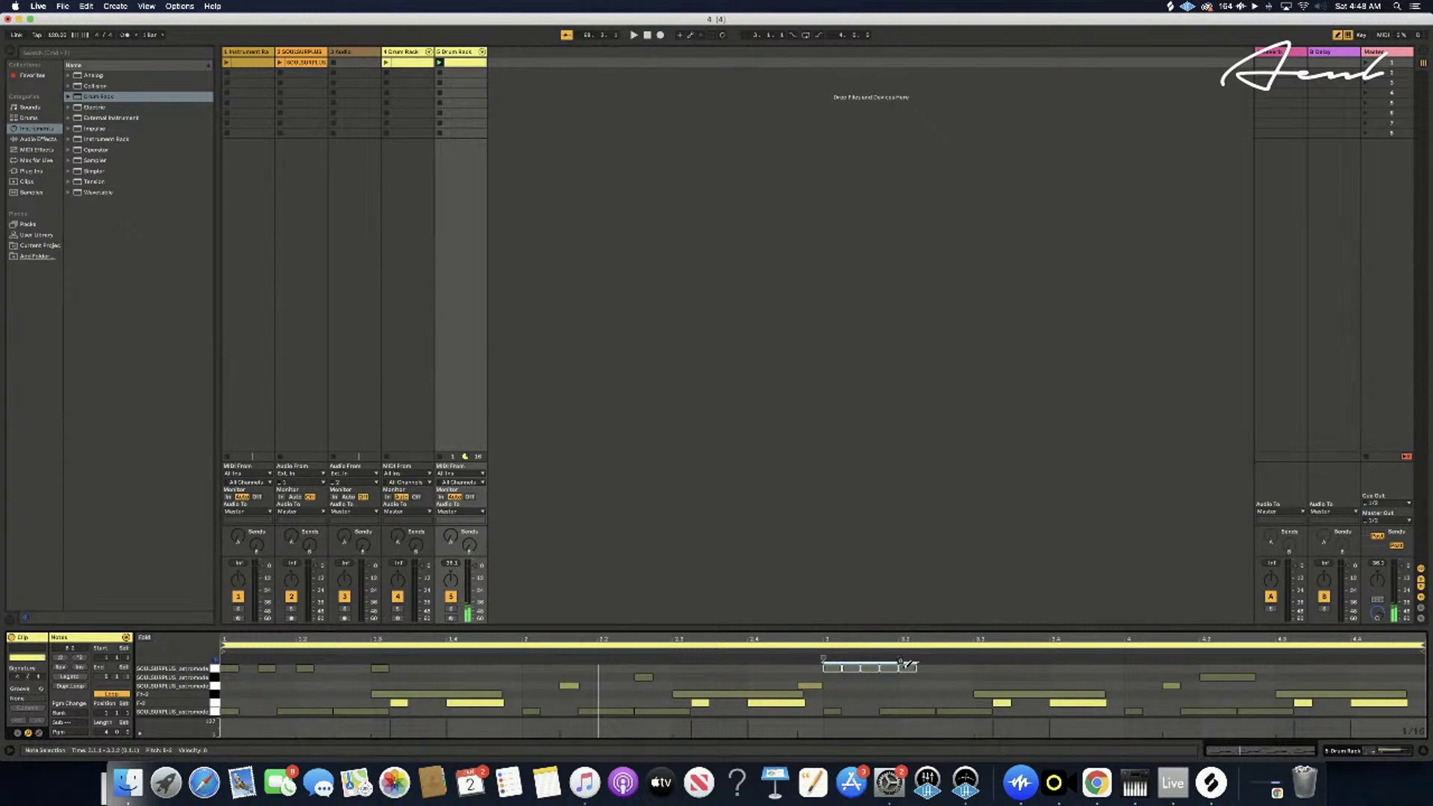
mouse_move(803, 662)
left_mouse_down()
mouse_move(916, 661)
mouse_move(820, 666)
left_mouse_up()
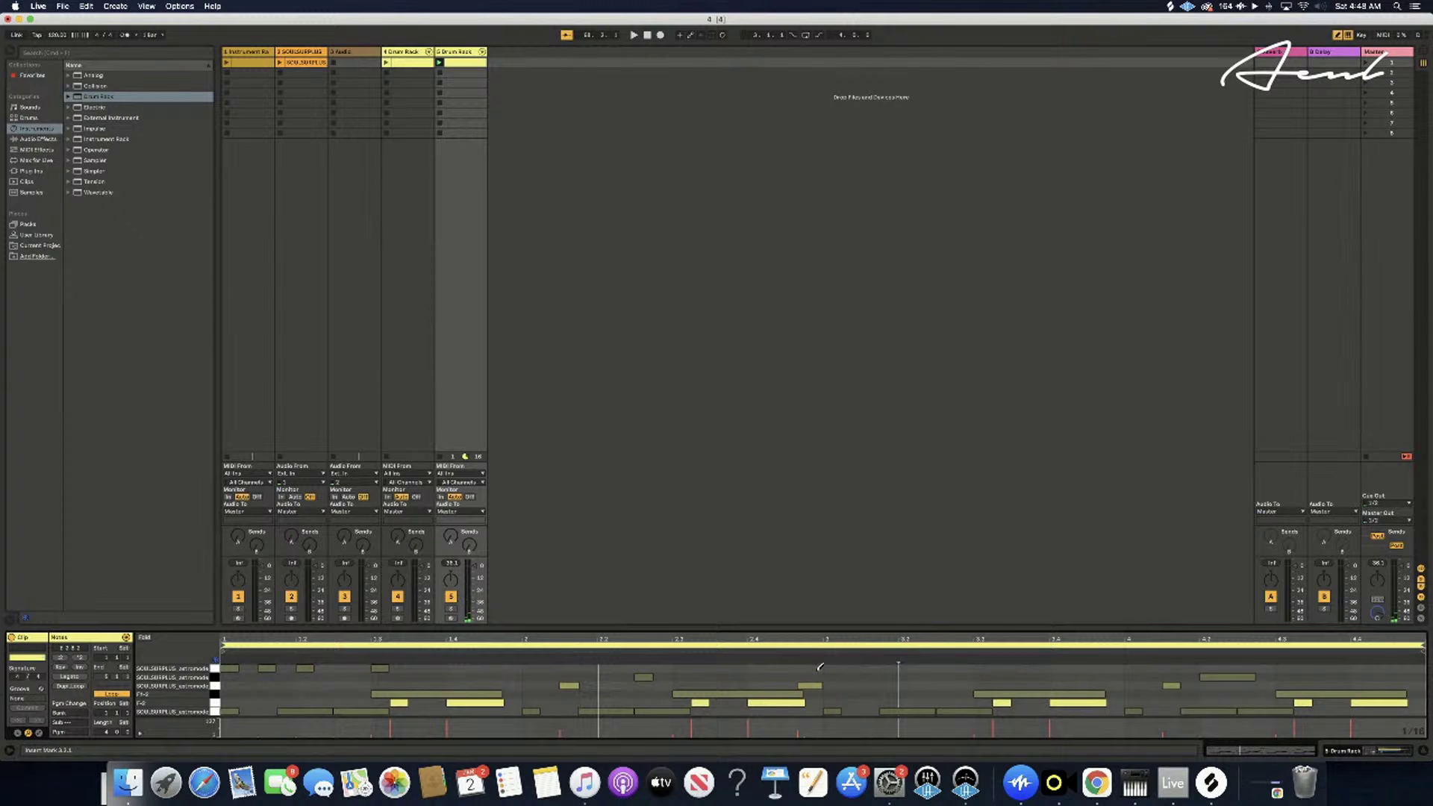
- Delete the A#-2 note and both A-2 notes in bar 2
left_click(648, 676)
left_click(820, 681)
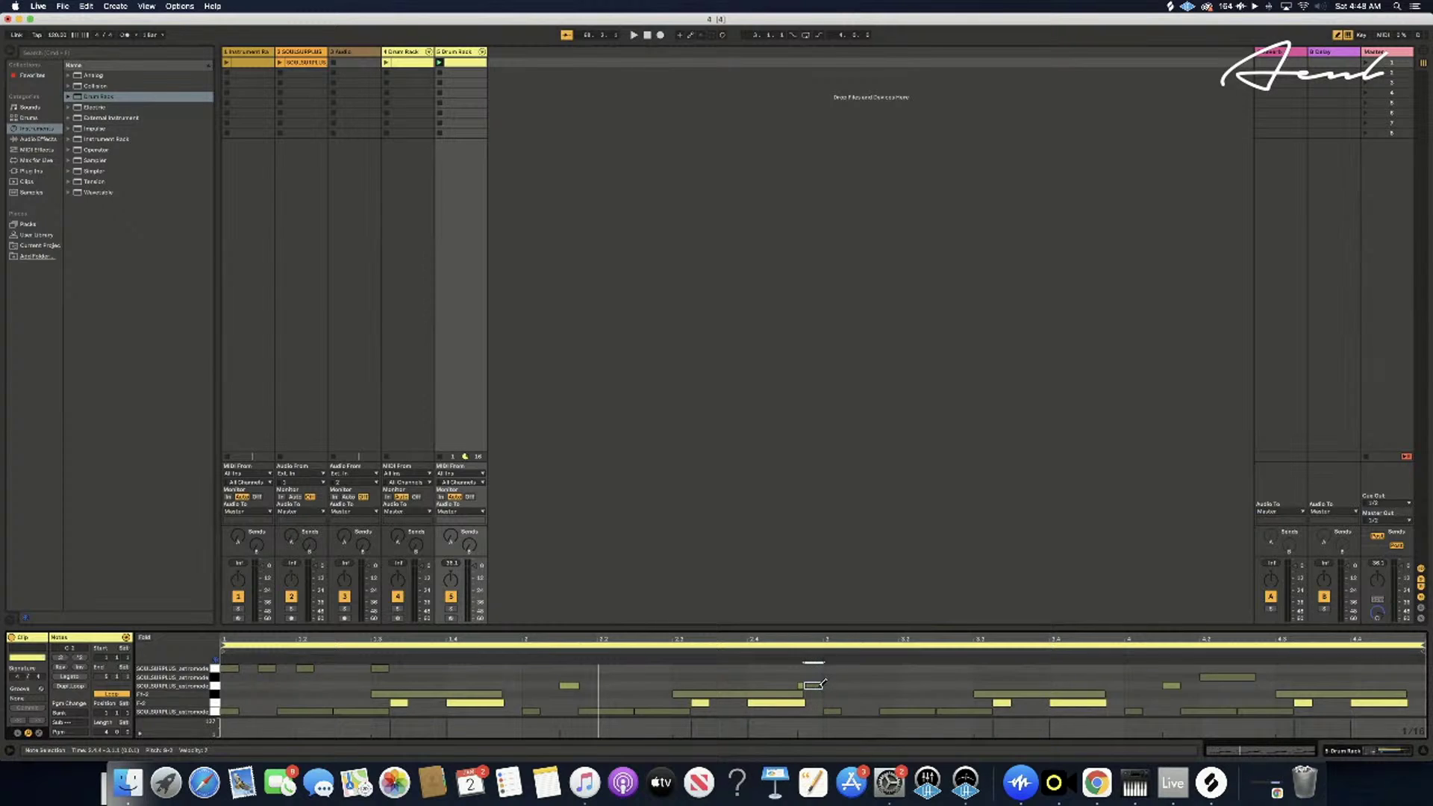
left_click(820, 685)
left_click(586, 685)
left_click(569, 685)
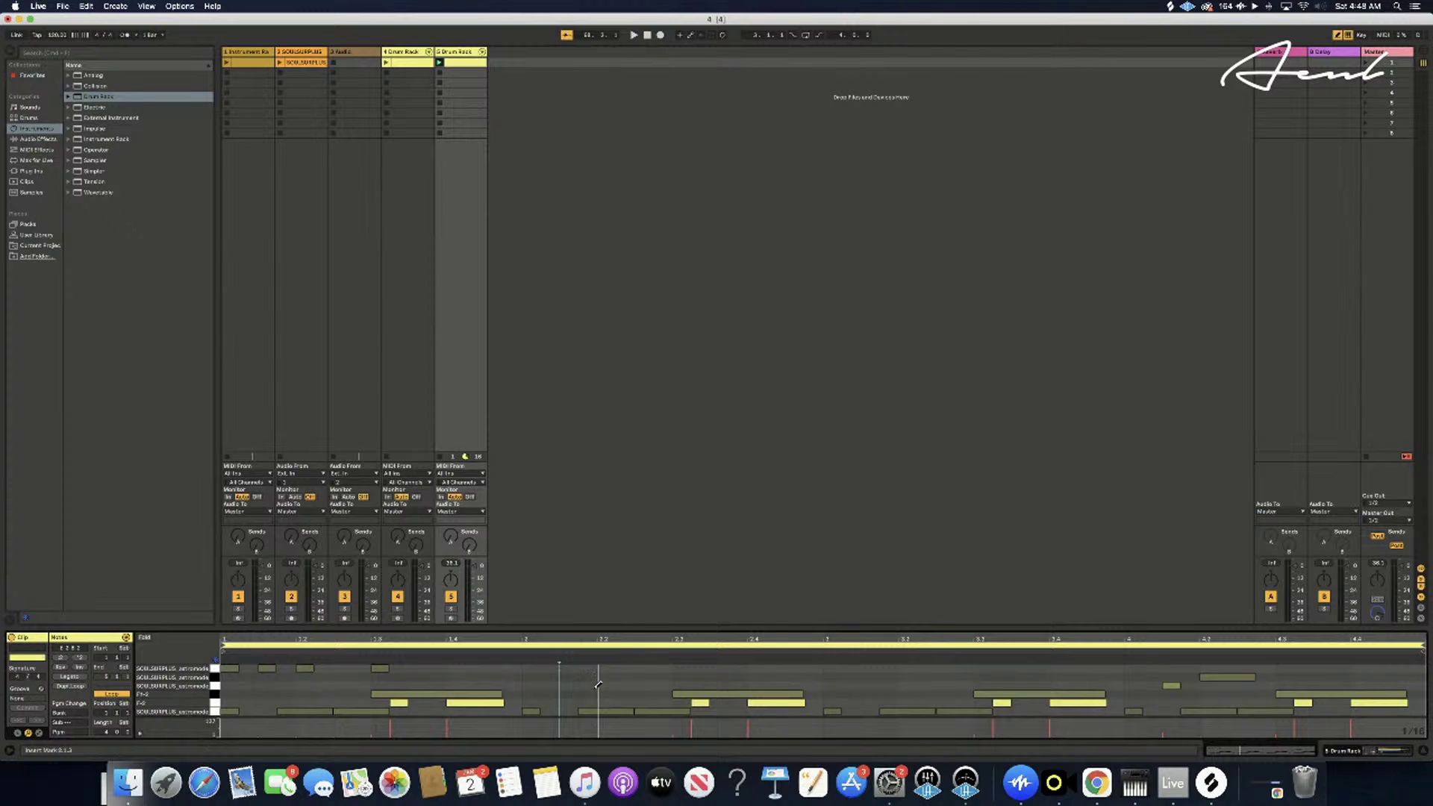
- Delete the long F#-2 notes in all four bars of the clip
left_click_drag(517, 692, 460, 694)
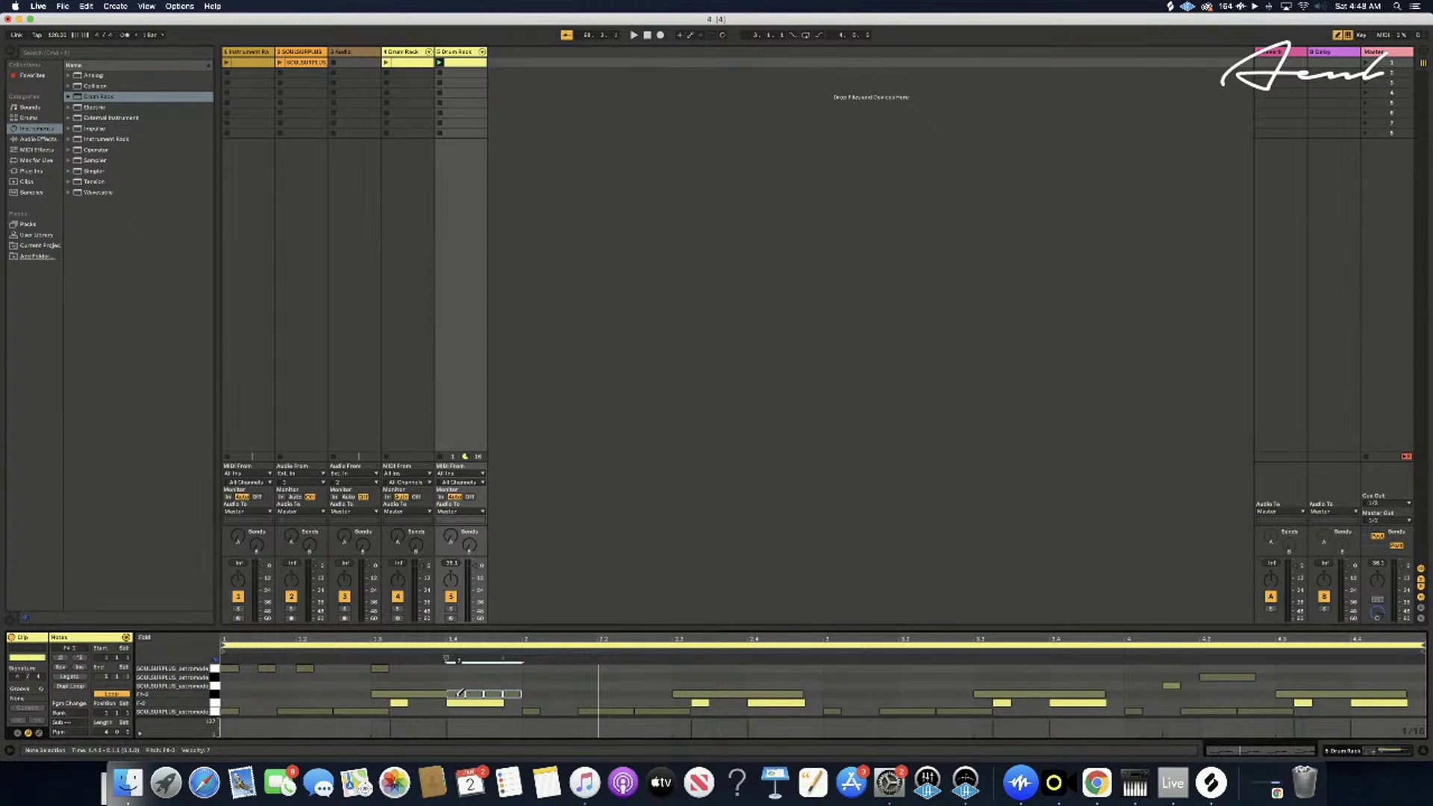
left_click(395, 691)
left_click(747, 687)
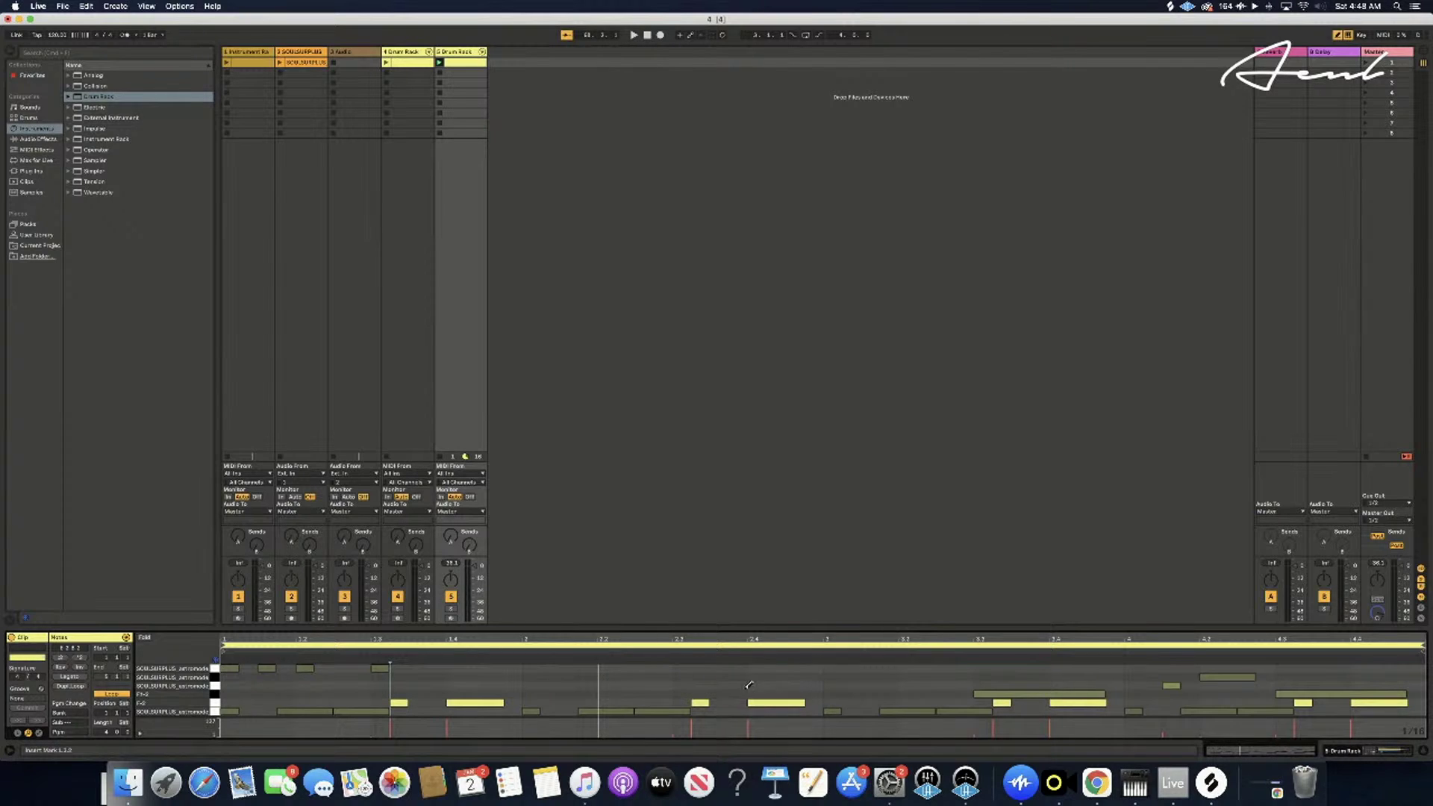
left_click(997, 691)
left_click(1285, 692)
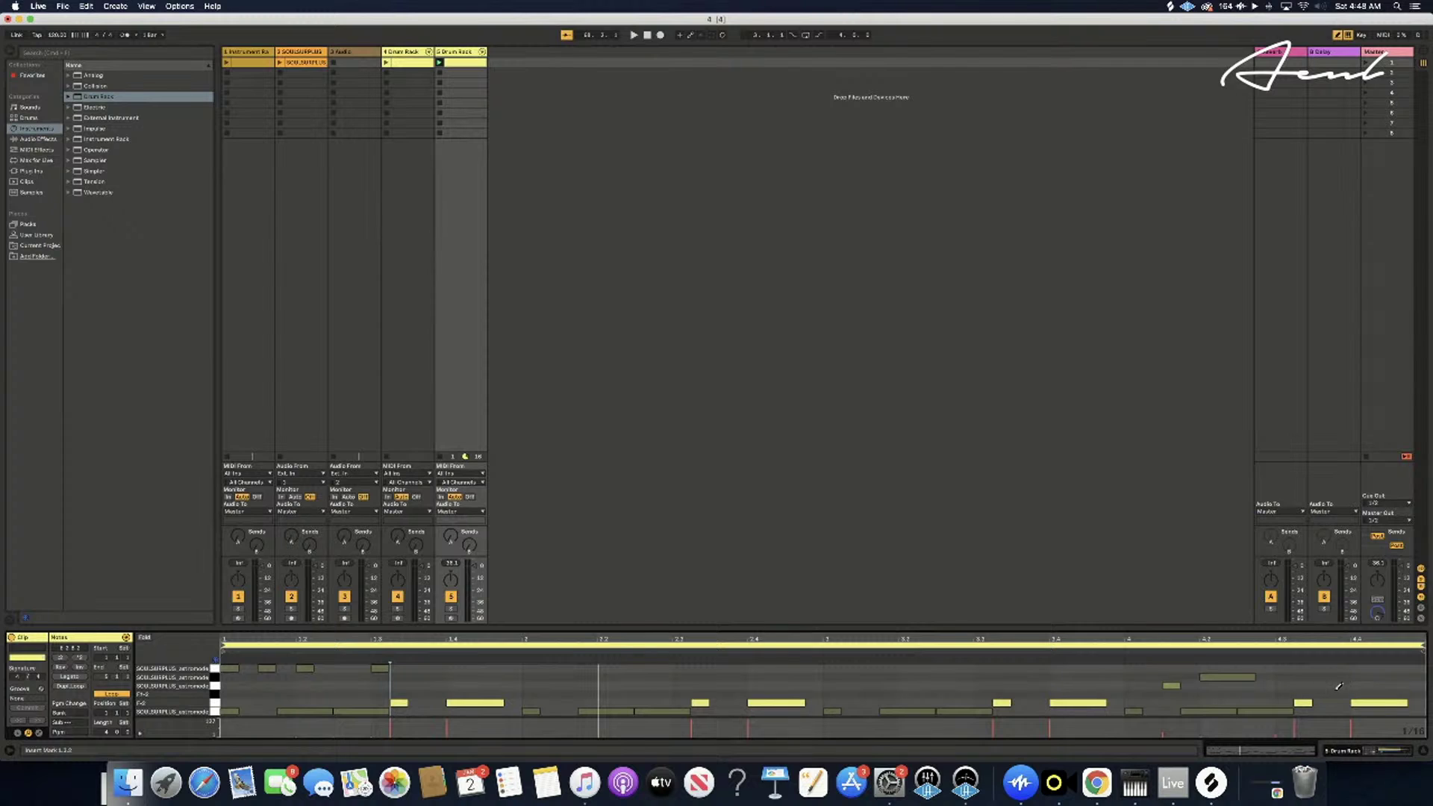
- Delete the remaining A#-2 and A-2 notes in bar 4
mouse_move(1102, 676)
left_mouse_down()
mouse_move(1247, 676)
mouse_move(1076, 676)
mouse_move(1240, 676)
mouse_move(1202, 678)
left_mouse_up()
left_click(1099, 676)
left_click(1177, 682)
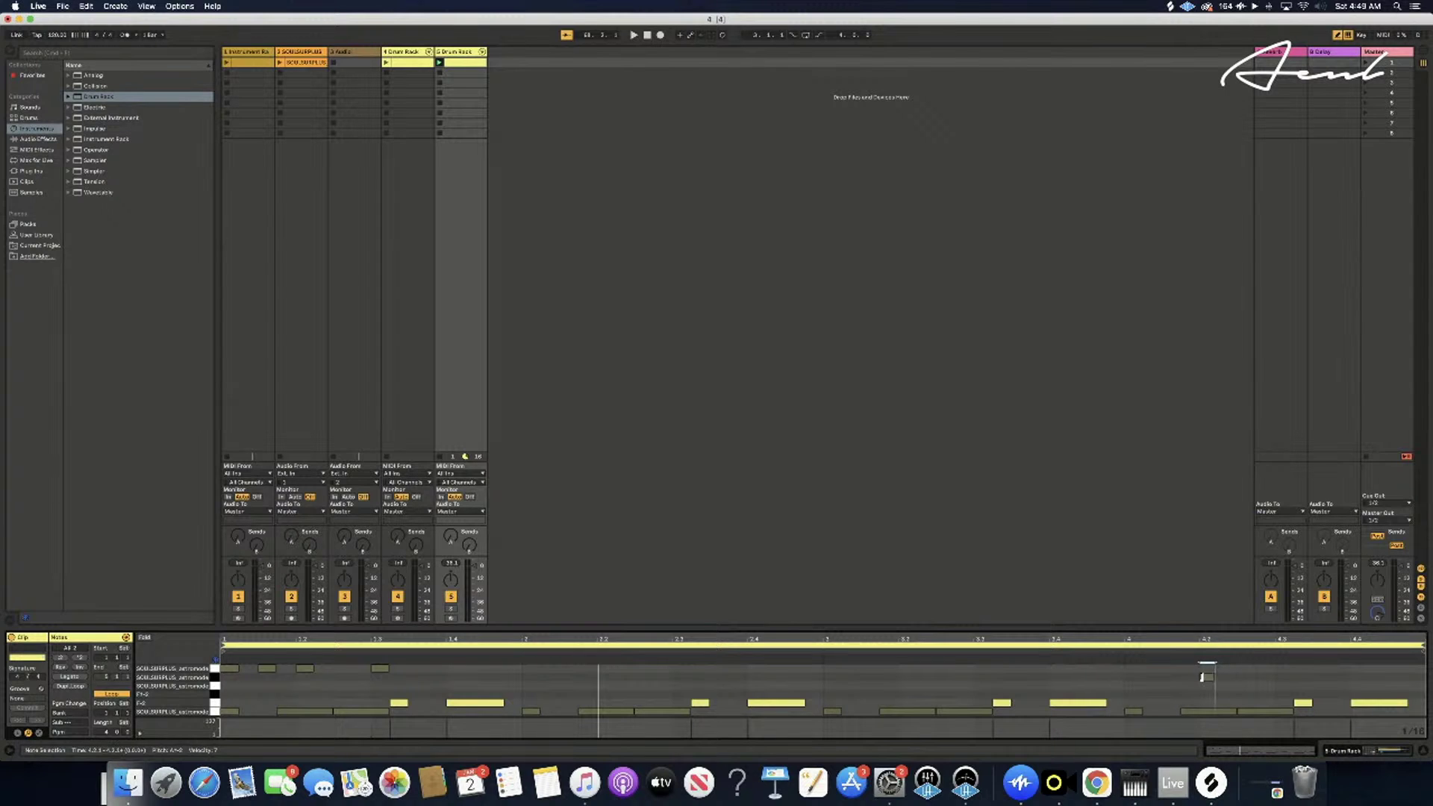
left_click(1201, 677)
left_click(1205, 673)
left_click(1211, 673)
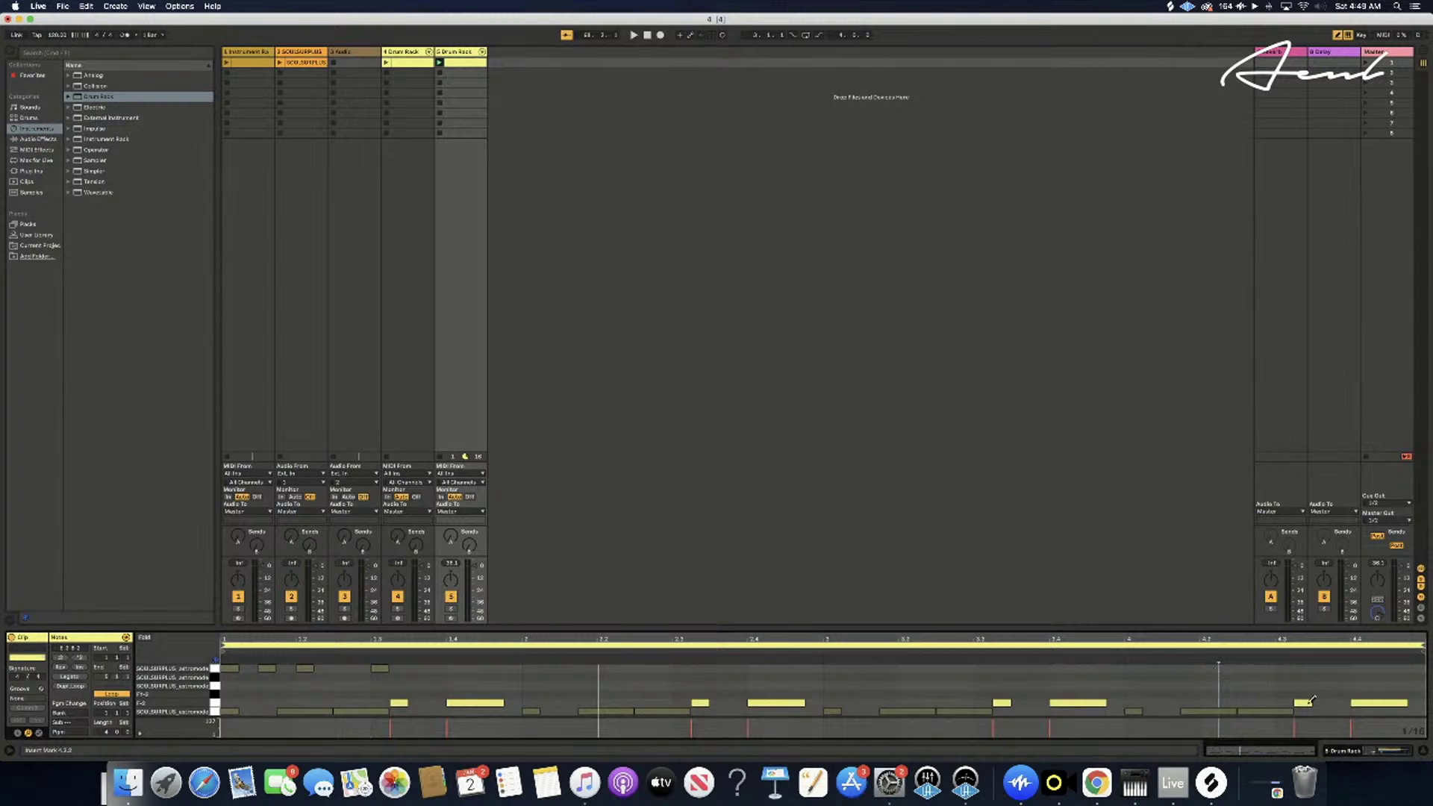
- Erase every note in the F-2 row and in the lowest sample row across all four bars
left_click_drag(1416, 699, 1306, 702)
left_click_drag(1188, 707, 1274, 705)
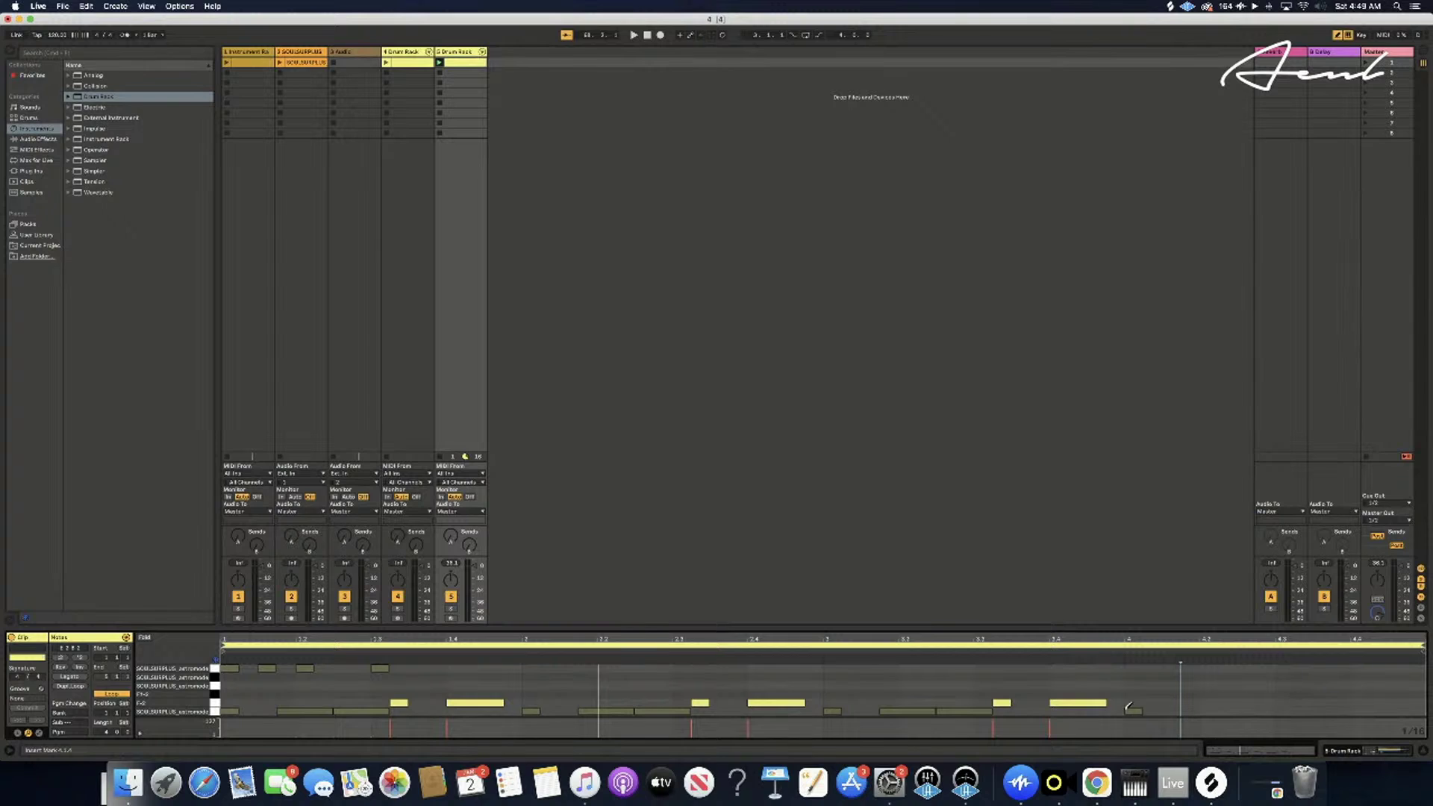
mouse_move(990, 700)
left_mouse_down()
mouse_move(1144, 701)
mouse_move(950, 702)
left_mouse_up()
left_click(1137, 710)
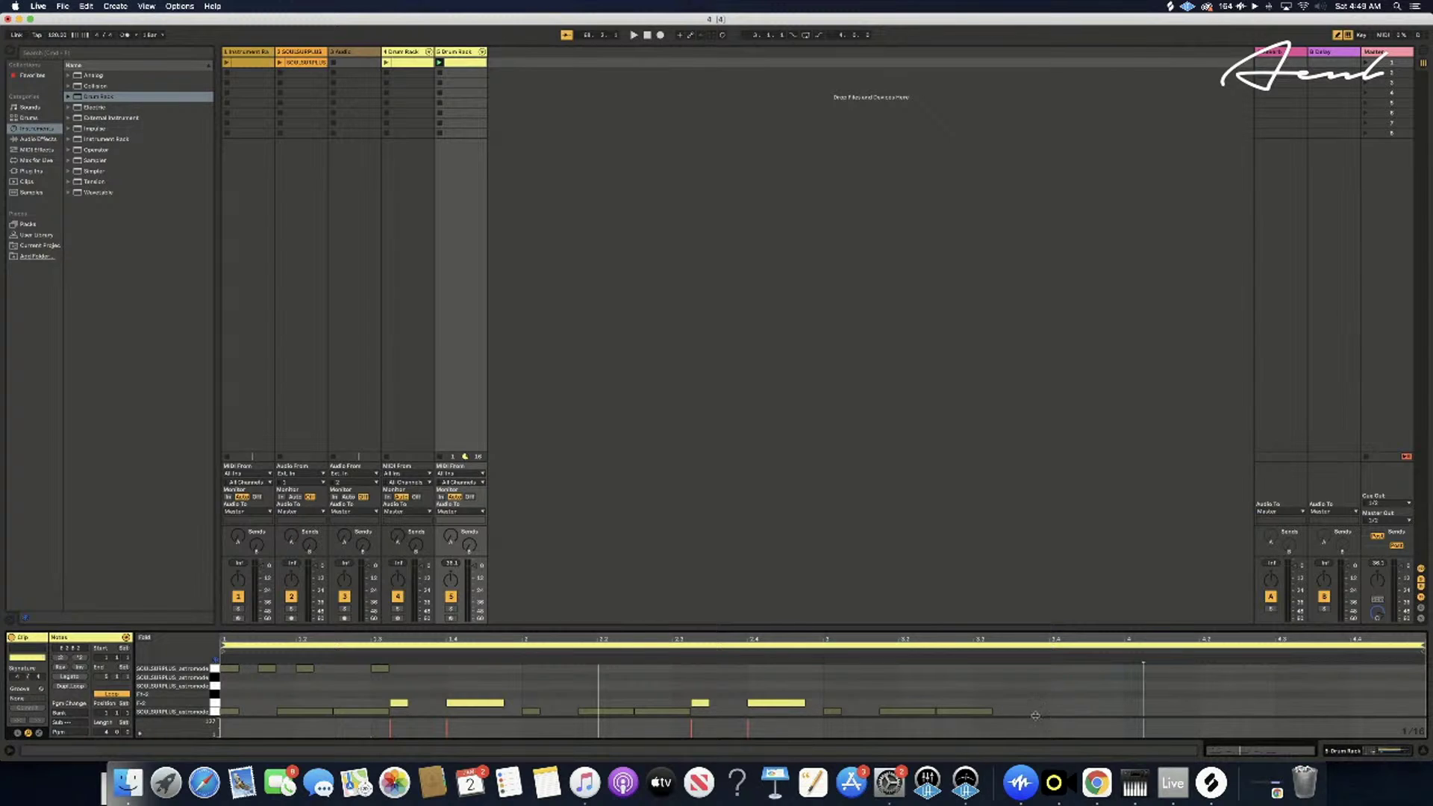
left_click_drag(990, 710, 786, 706)
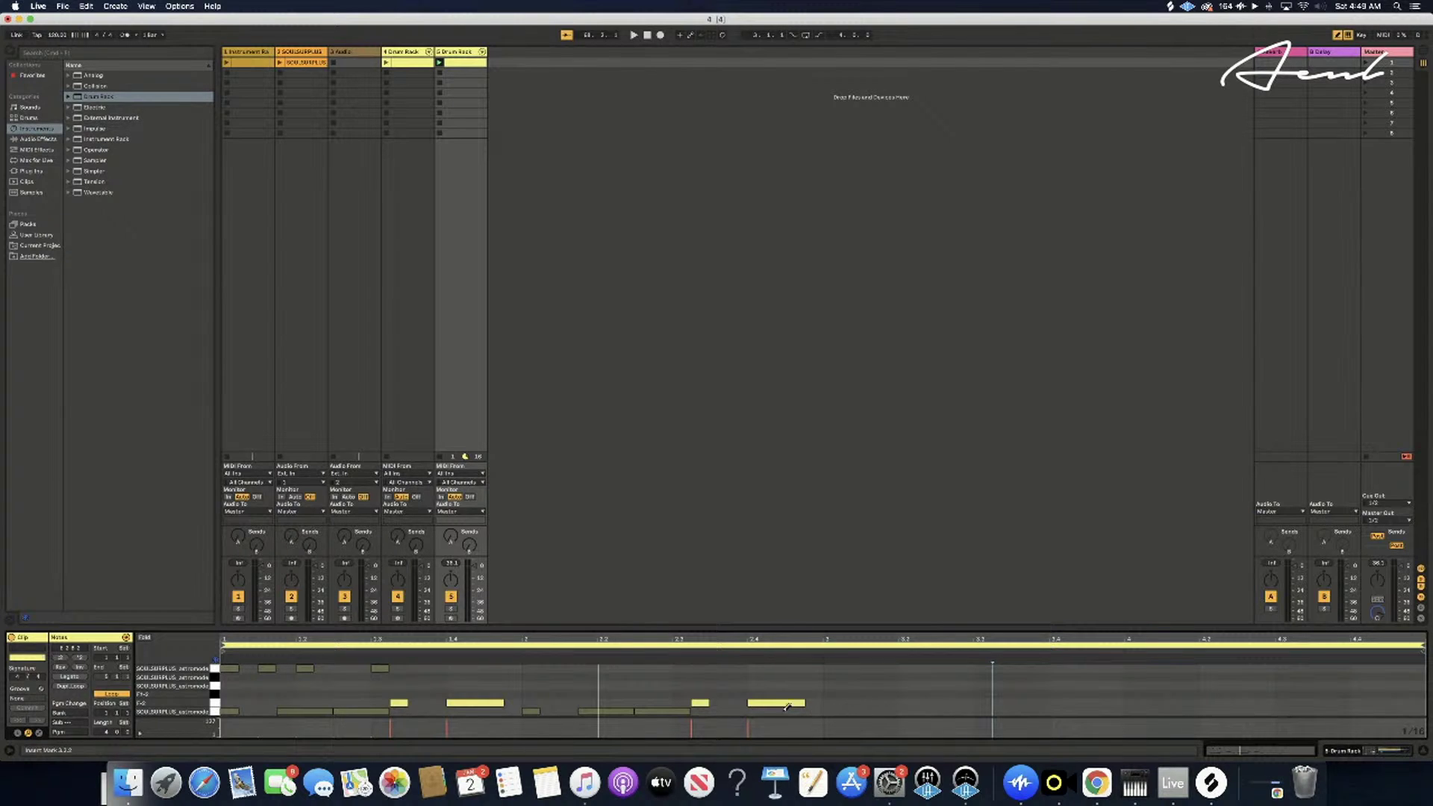
left_click_drag(681, 722, 201, 706)
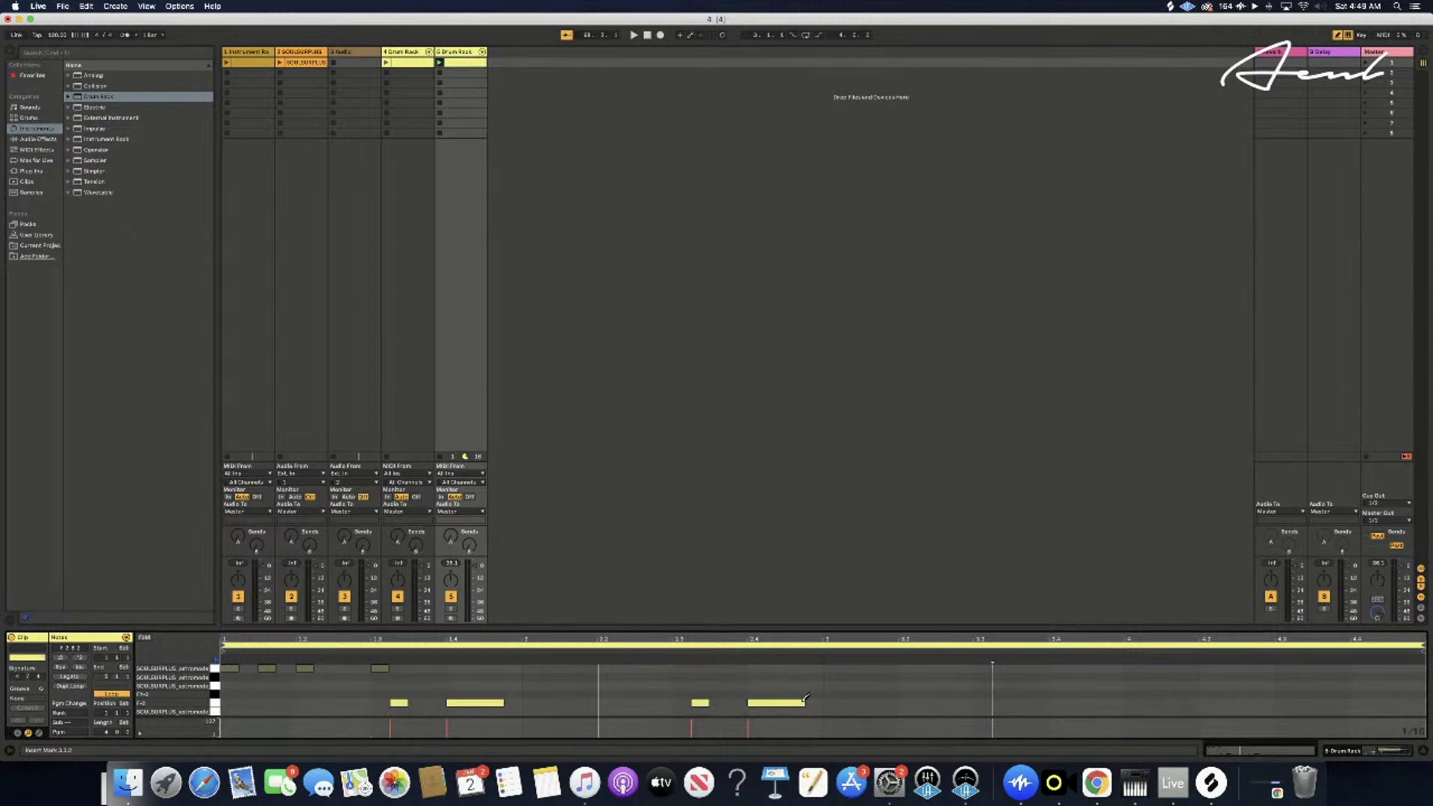
left_click_drag(804, 699, 423, 701)
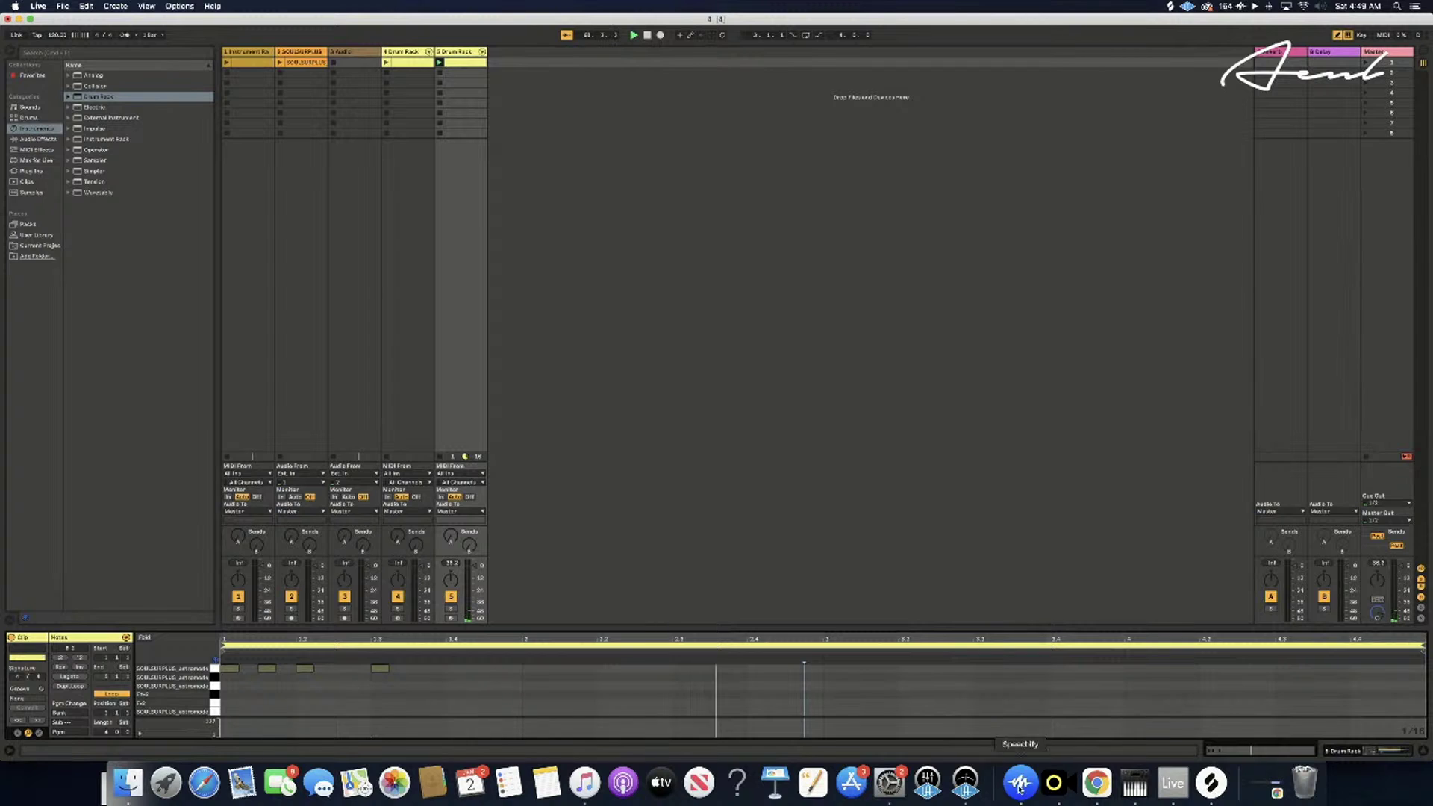
- Switch to Splice and audition the Vintage Soul samples Golden Bells, Purple Detuned Pad, Magnetic Plucks and Helpless Sax over the playing clip
left_click(1210, 781)
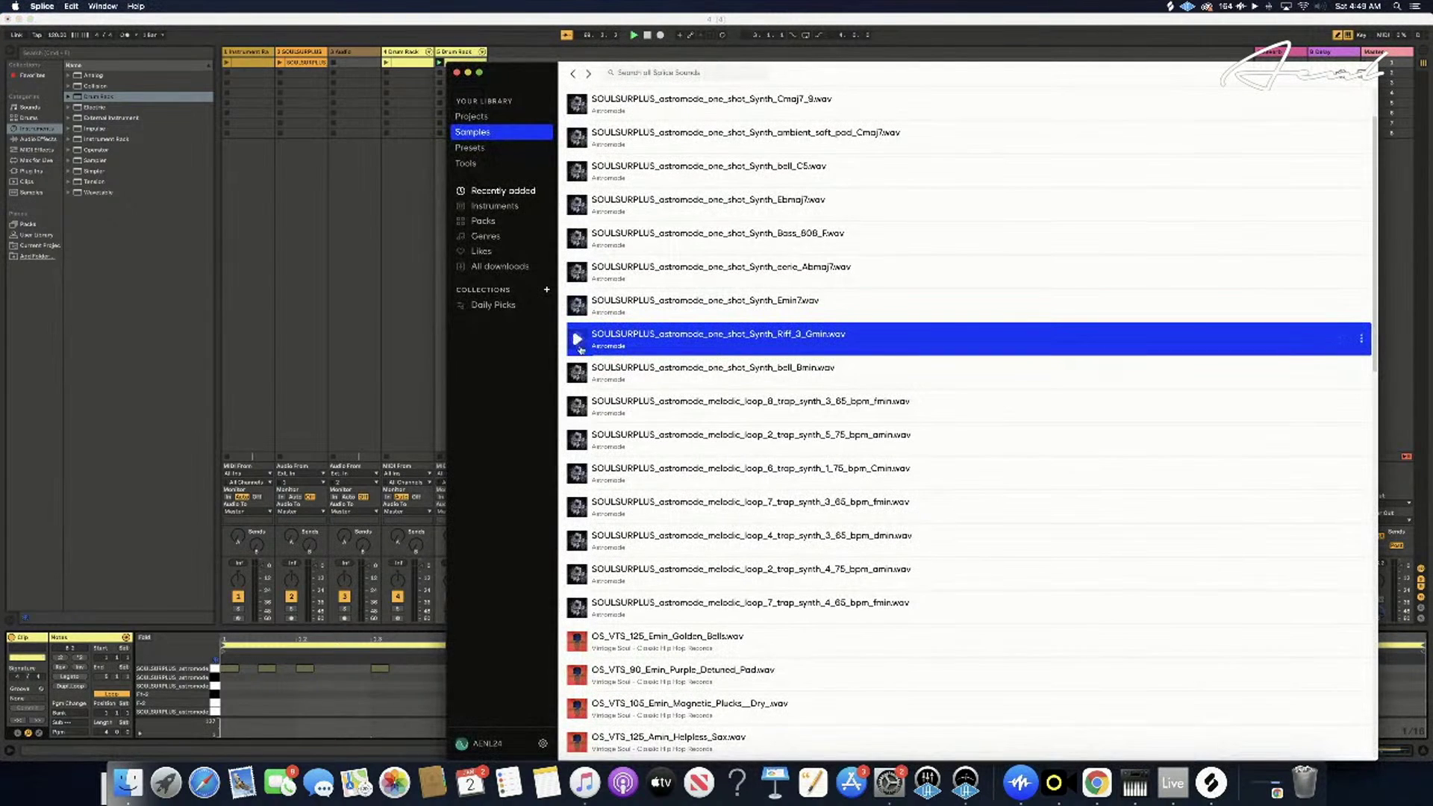
scroll(590, 433, "down", 5)
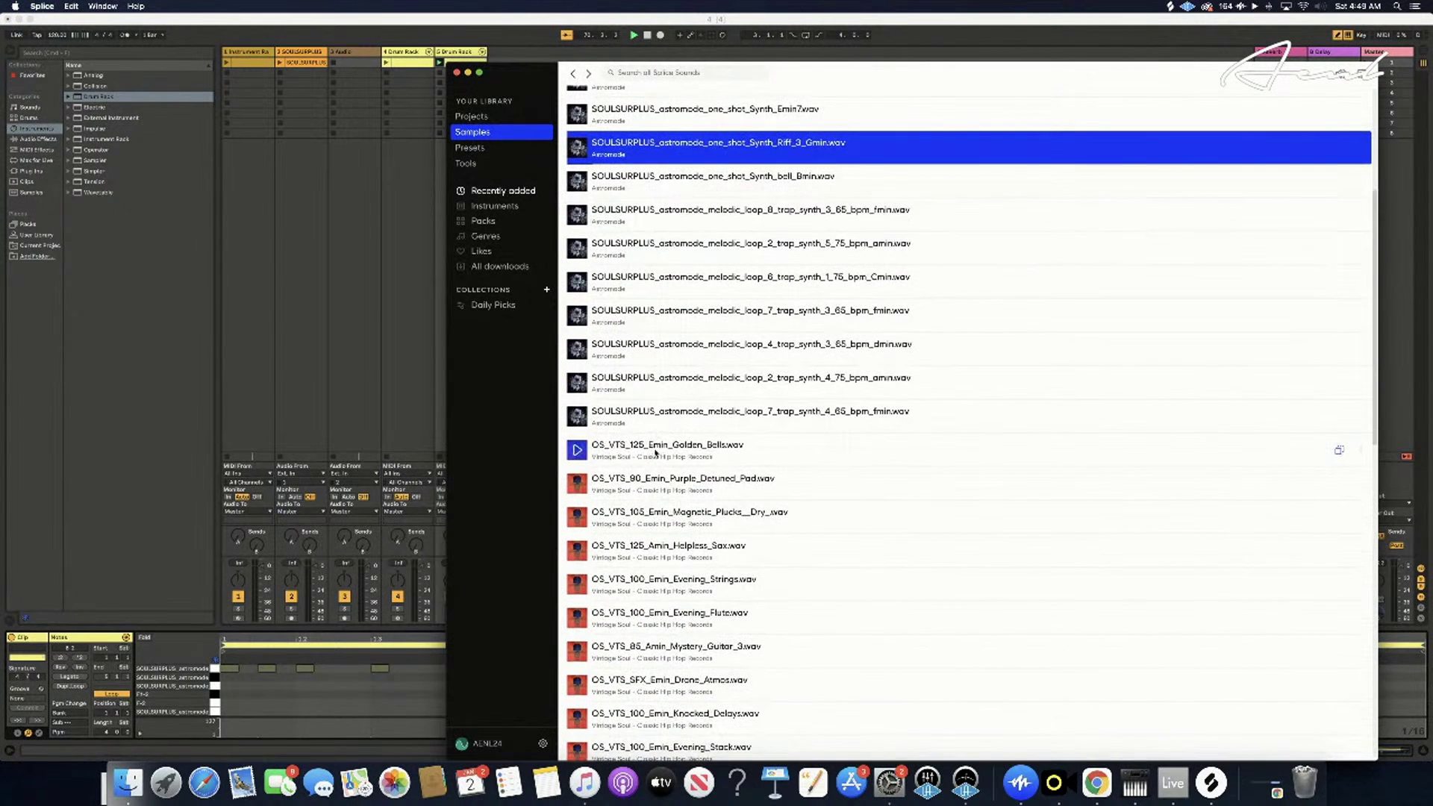
left_click(577, 449)
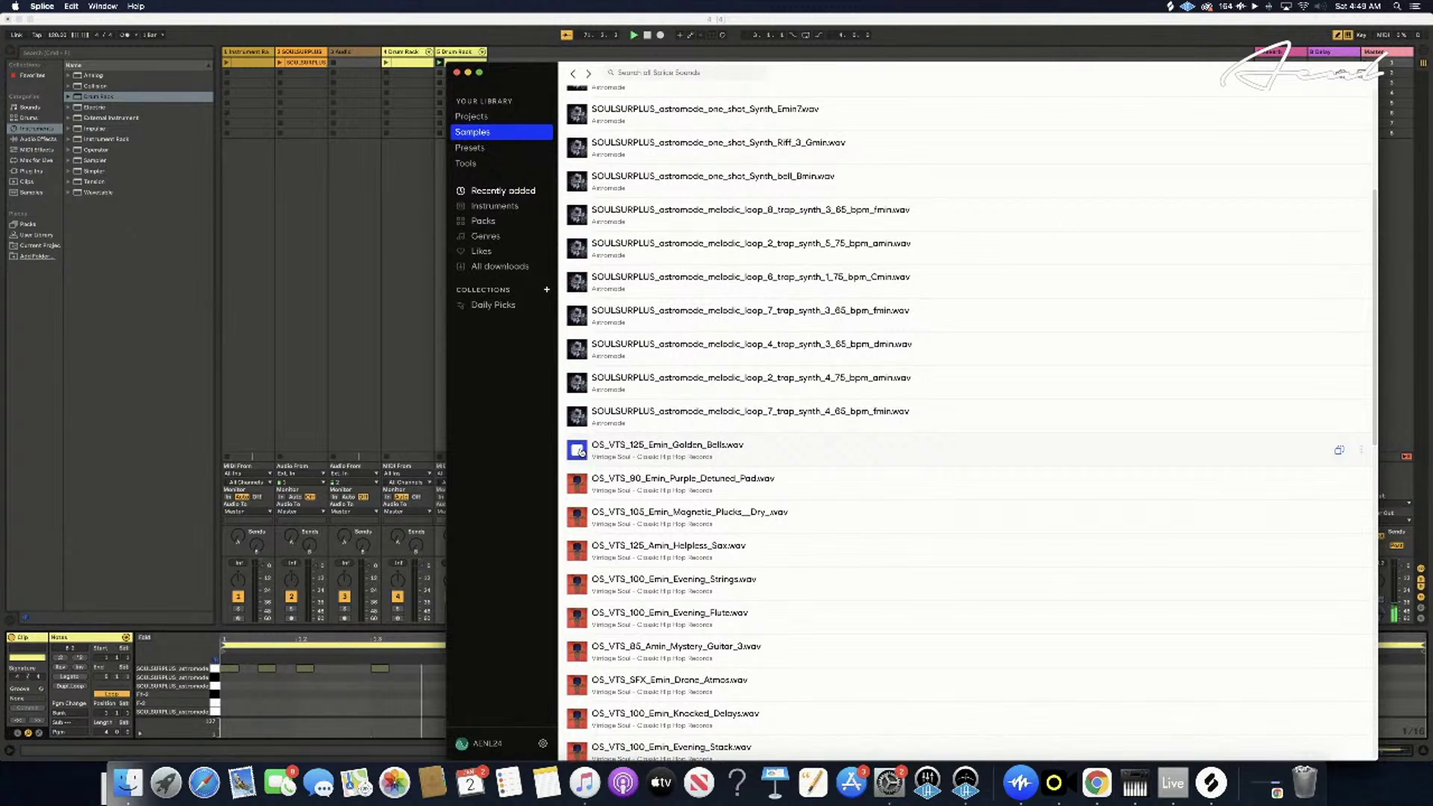
left_click(579, 489)
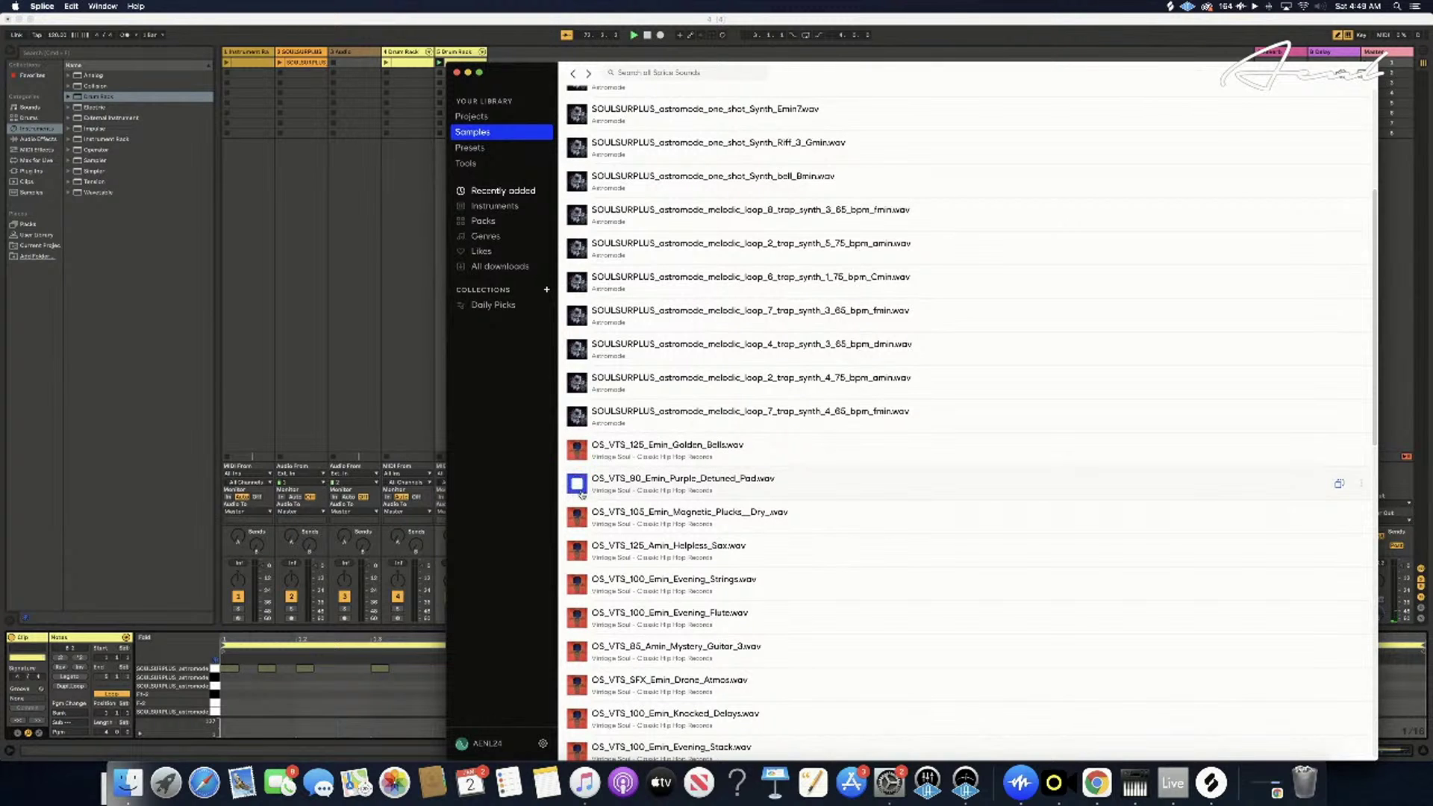
left_click(579, 515)
scroll(579, 515, "down", 3)
left_click(576, 446)
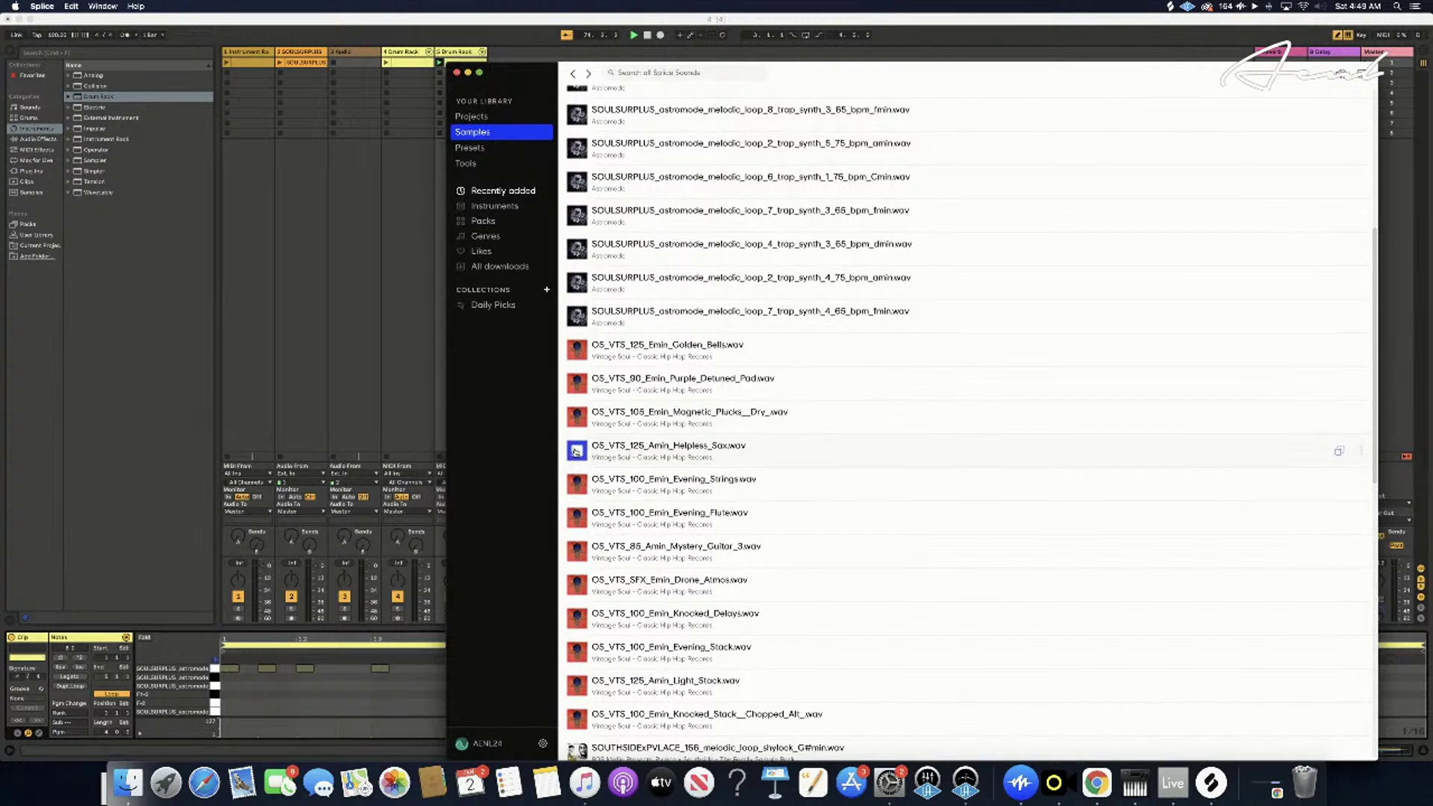
scroll(576, 440, "down", 2)
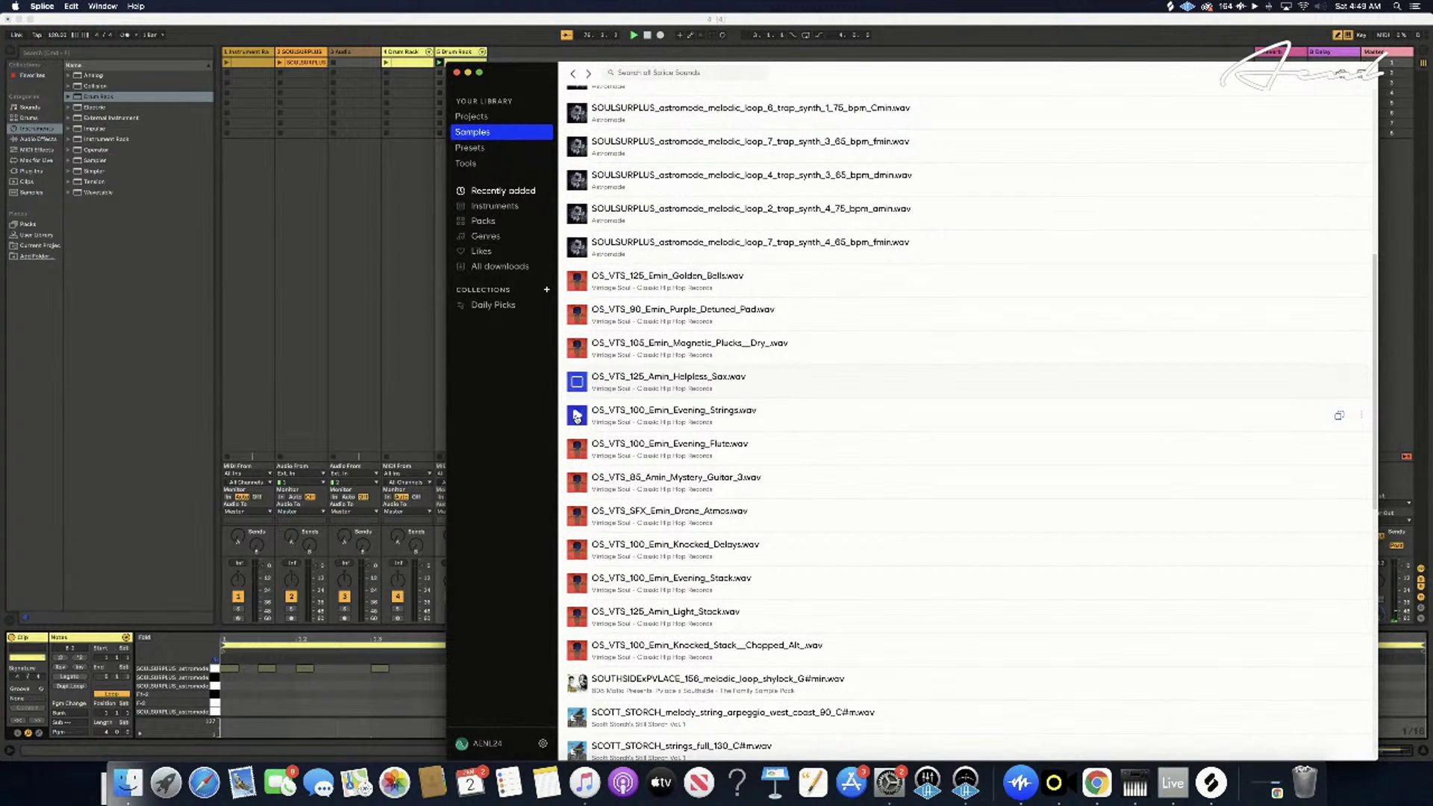
- Audition the Evening Strings, Evening Flute and Mystery Guitar 3 samples
left_click(576, 415)
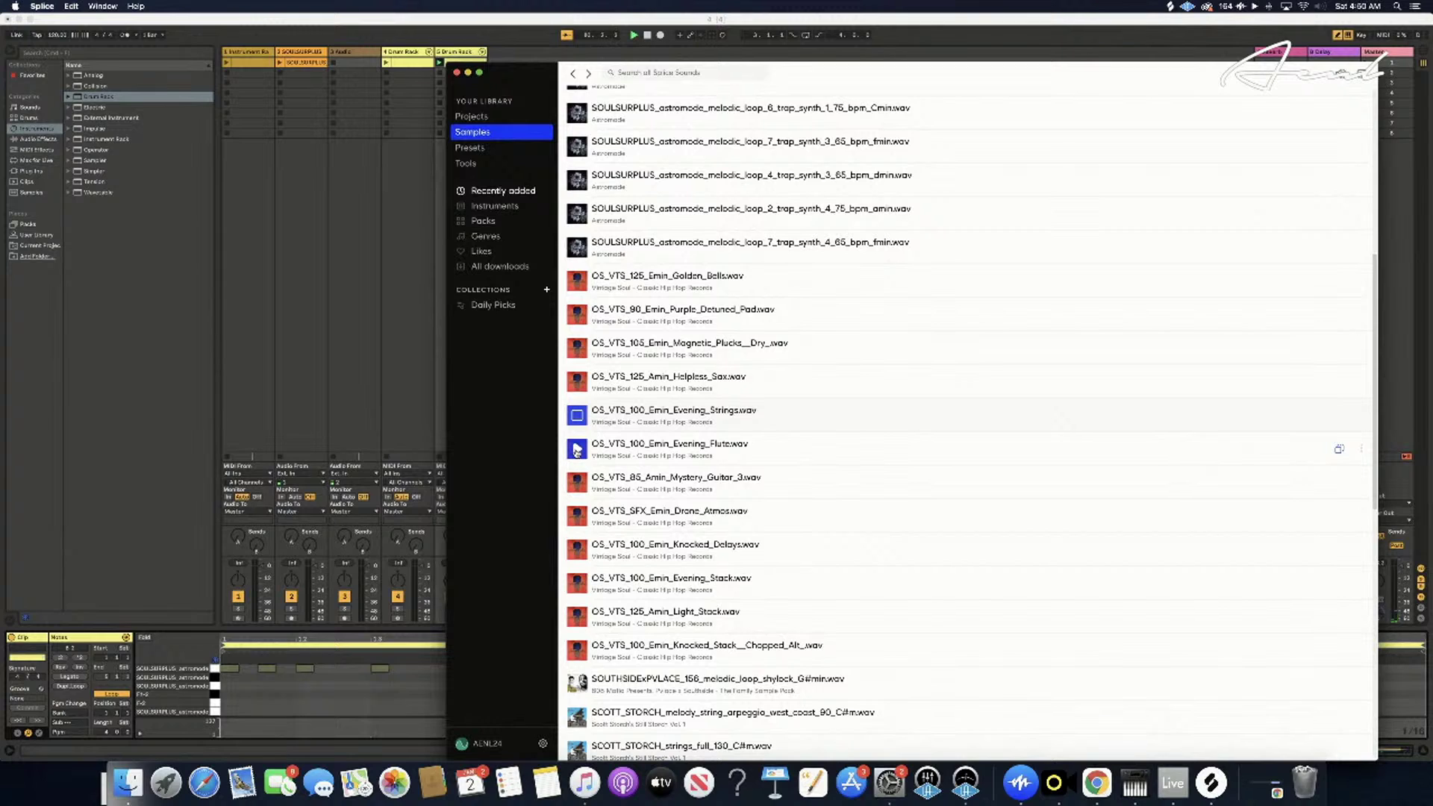
left_click(576, 449)
left_click(577, 450)
left_click(576, 450)
left_click(575, 482)
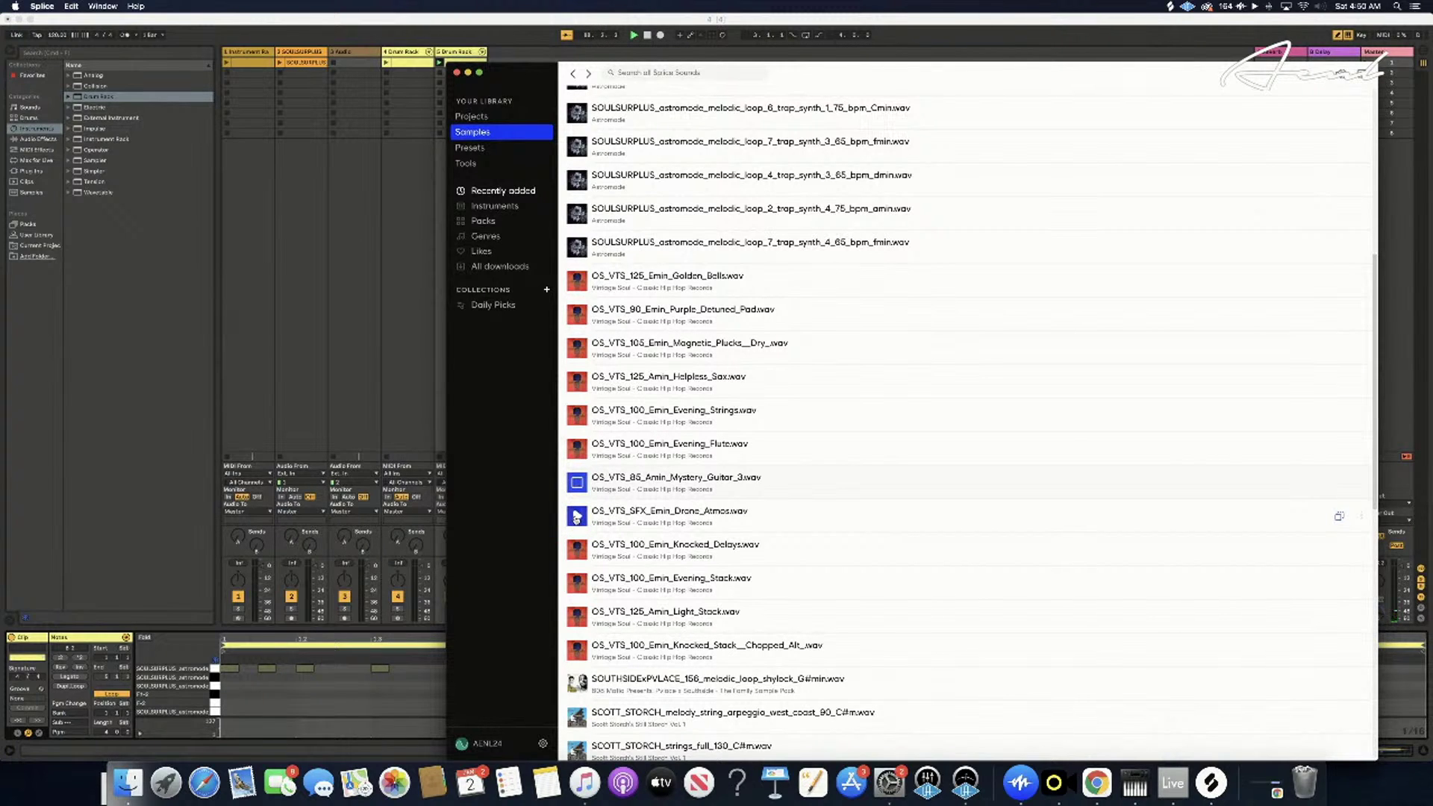
- Audition the Drone Atmos, Knocked Delays, Evening Stack and Light Stack samples
left_click(577, 515)
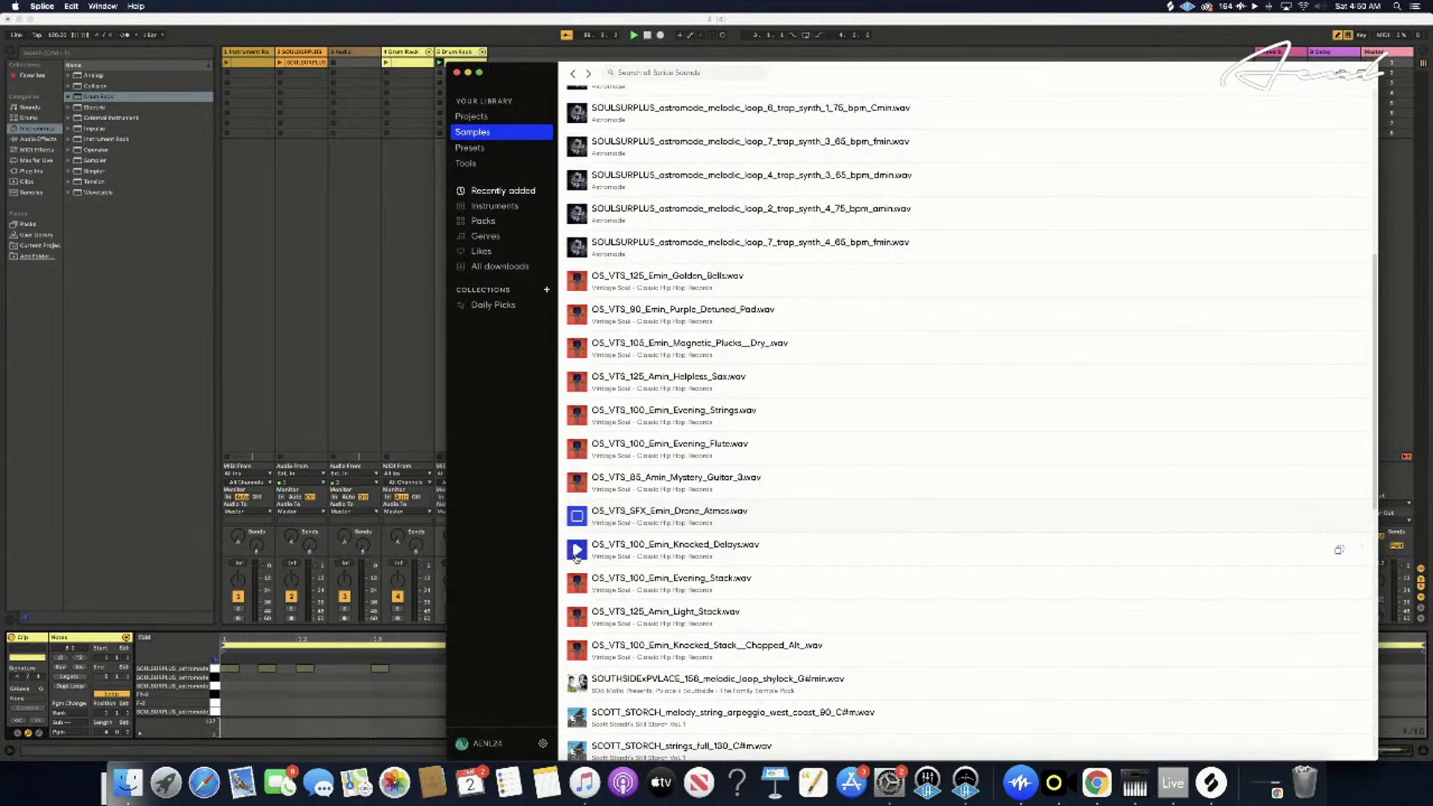
left_click(576, 552)
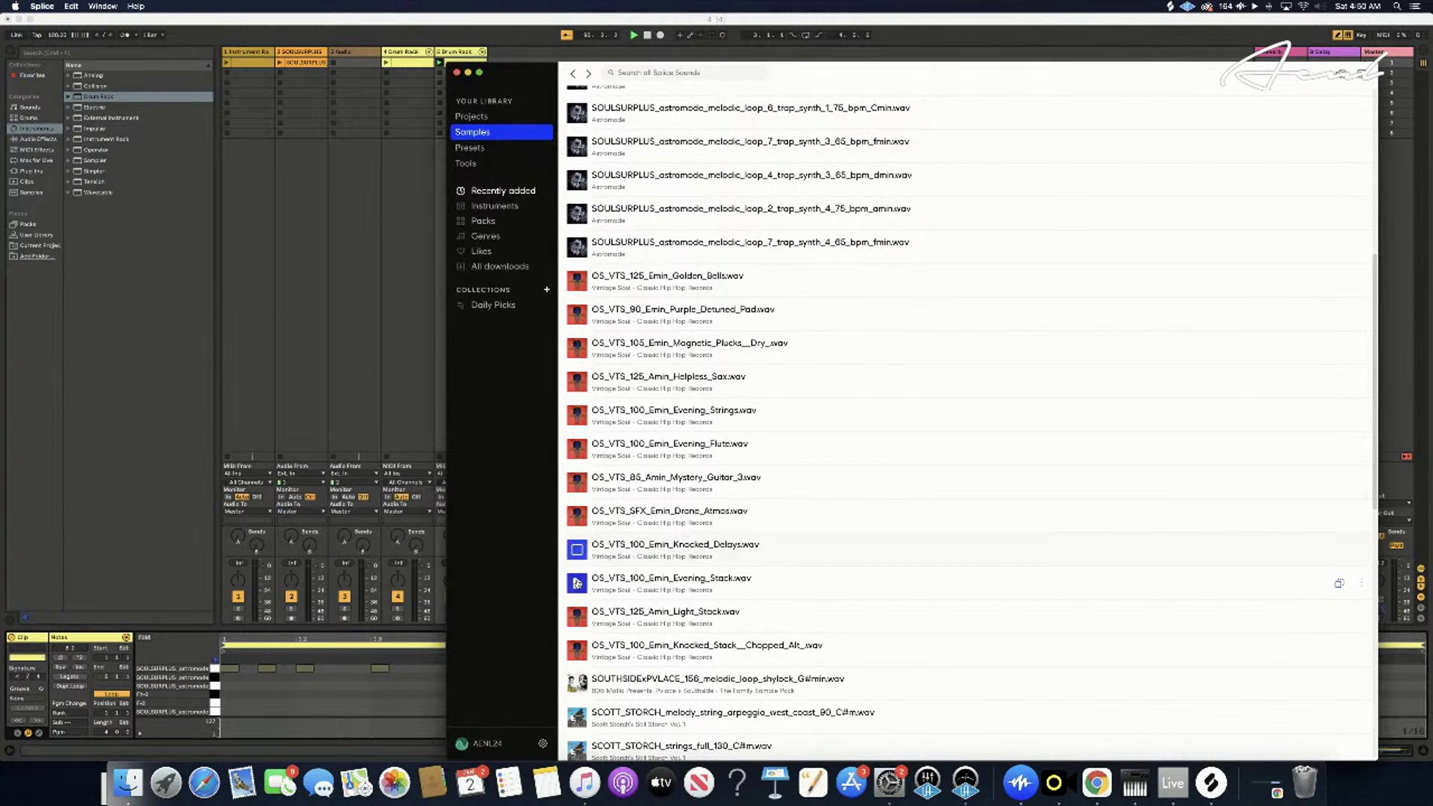
left_click(577, 583)
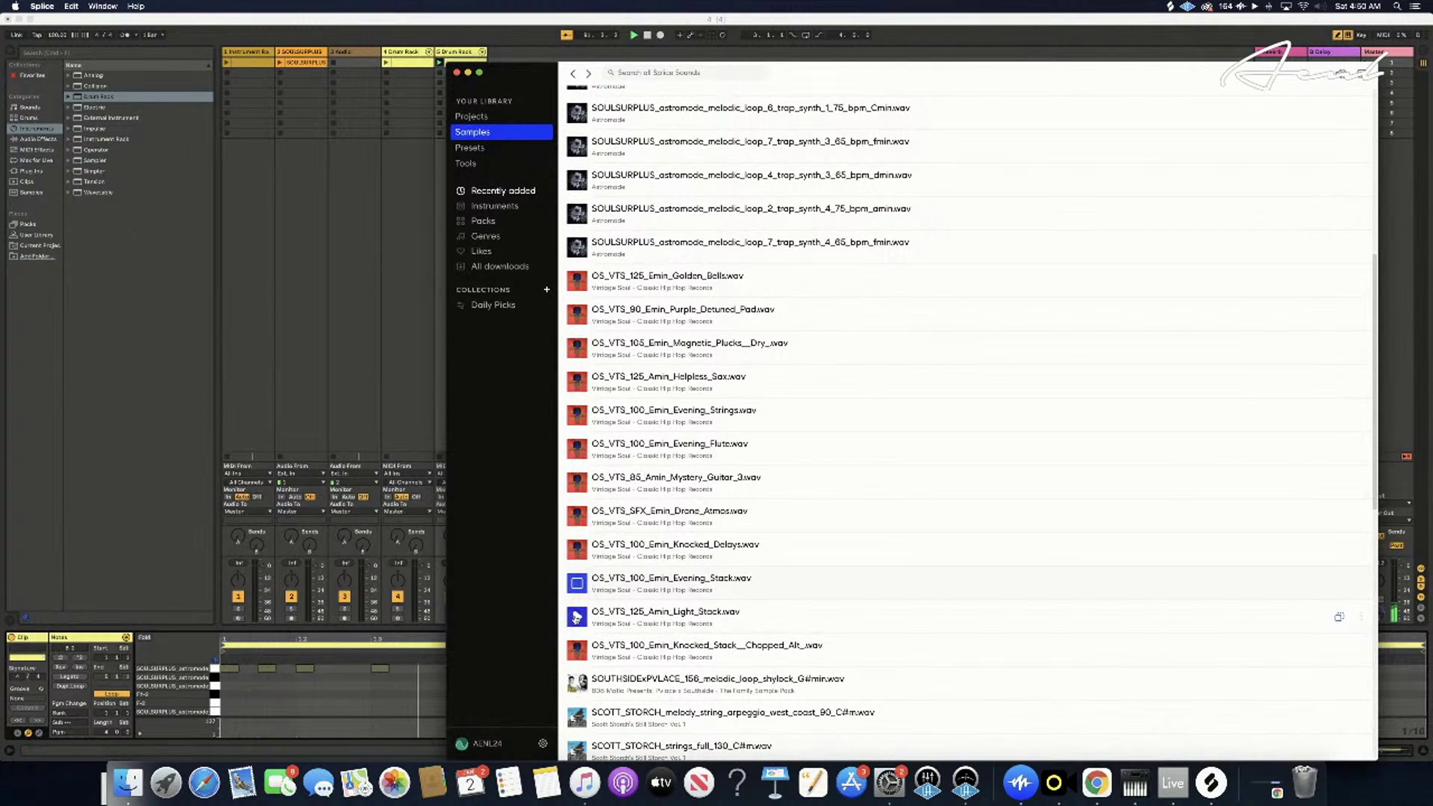
left_click(576, 617)
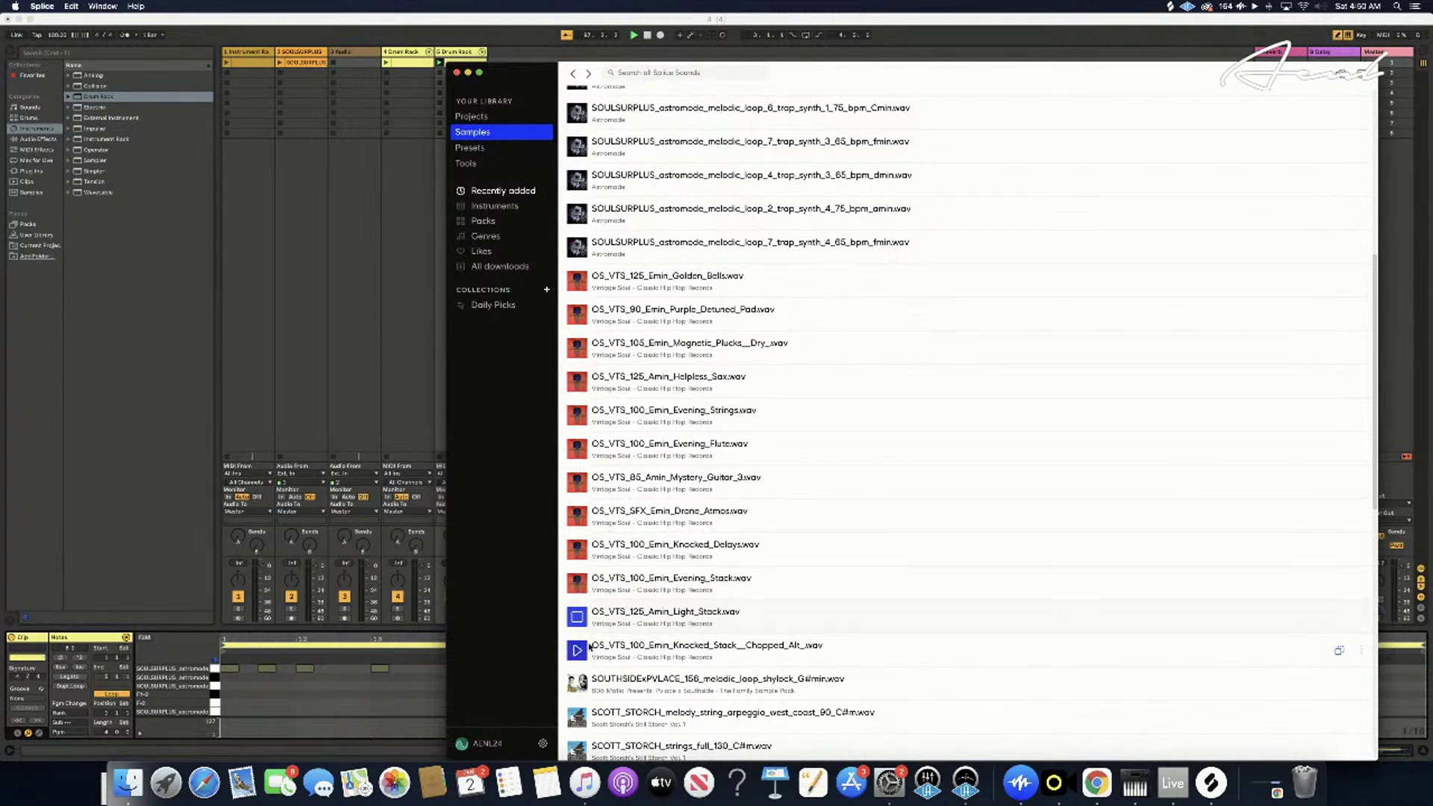
- Audition the two SCOTT_STORCH string samples and the SOUTHSIDExPVLACE_156_melodic_loop_shylock_G#min loop
scroll(590, 647, "down", 3)
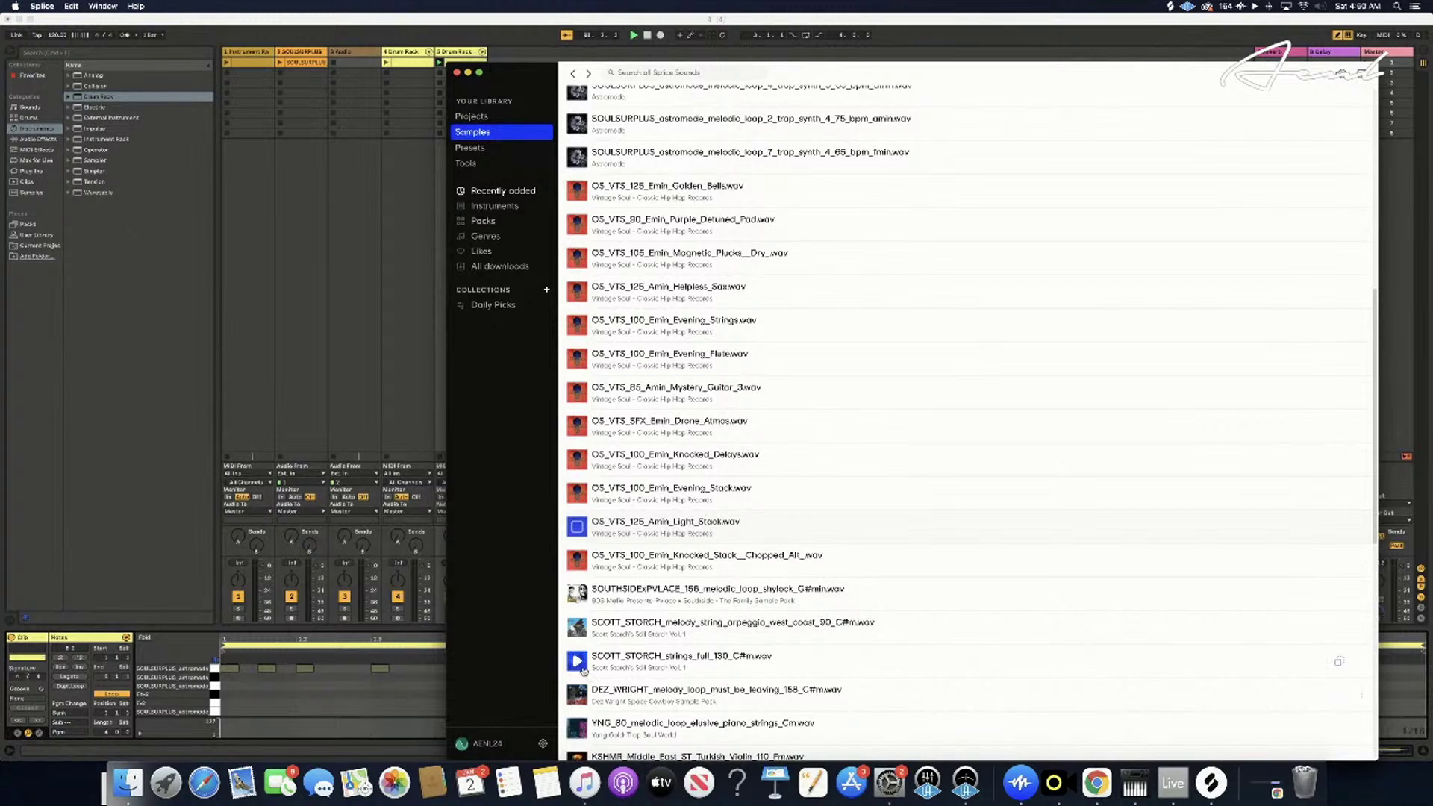
left_click(582, 669)
left_click(576, 629)
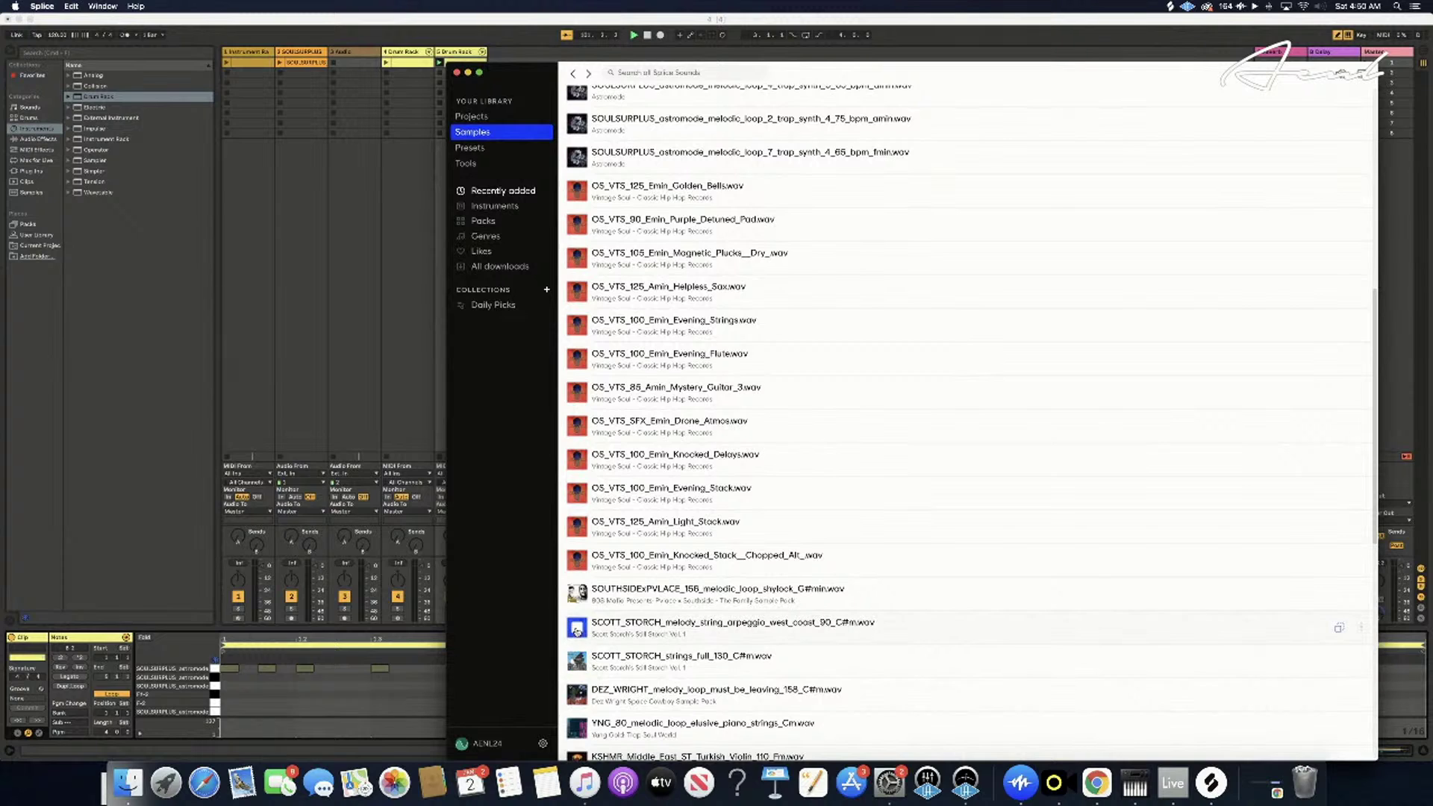
left_click(578, 596)
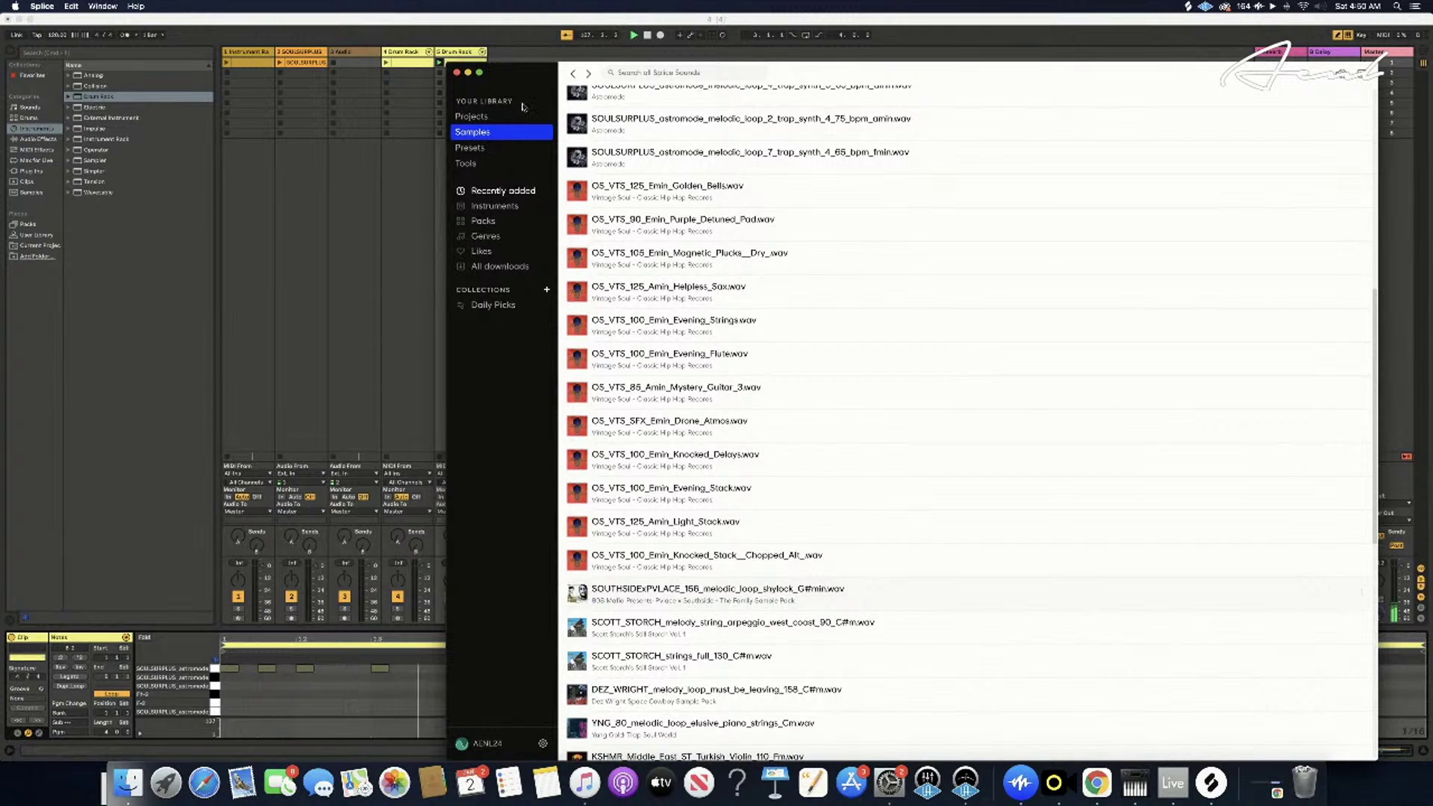
- Load SOUTHSIDExPVLACE_156_melodic_loop_shylock_G#min.wav from Splice onto the second Drum Rack's F#-2 pad and return to Ableton Live
left_click_drag(516, 78, 611, 77)
left_click(458, 55)
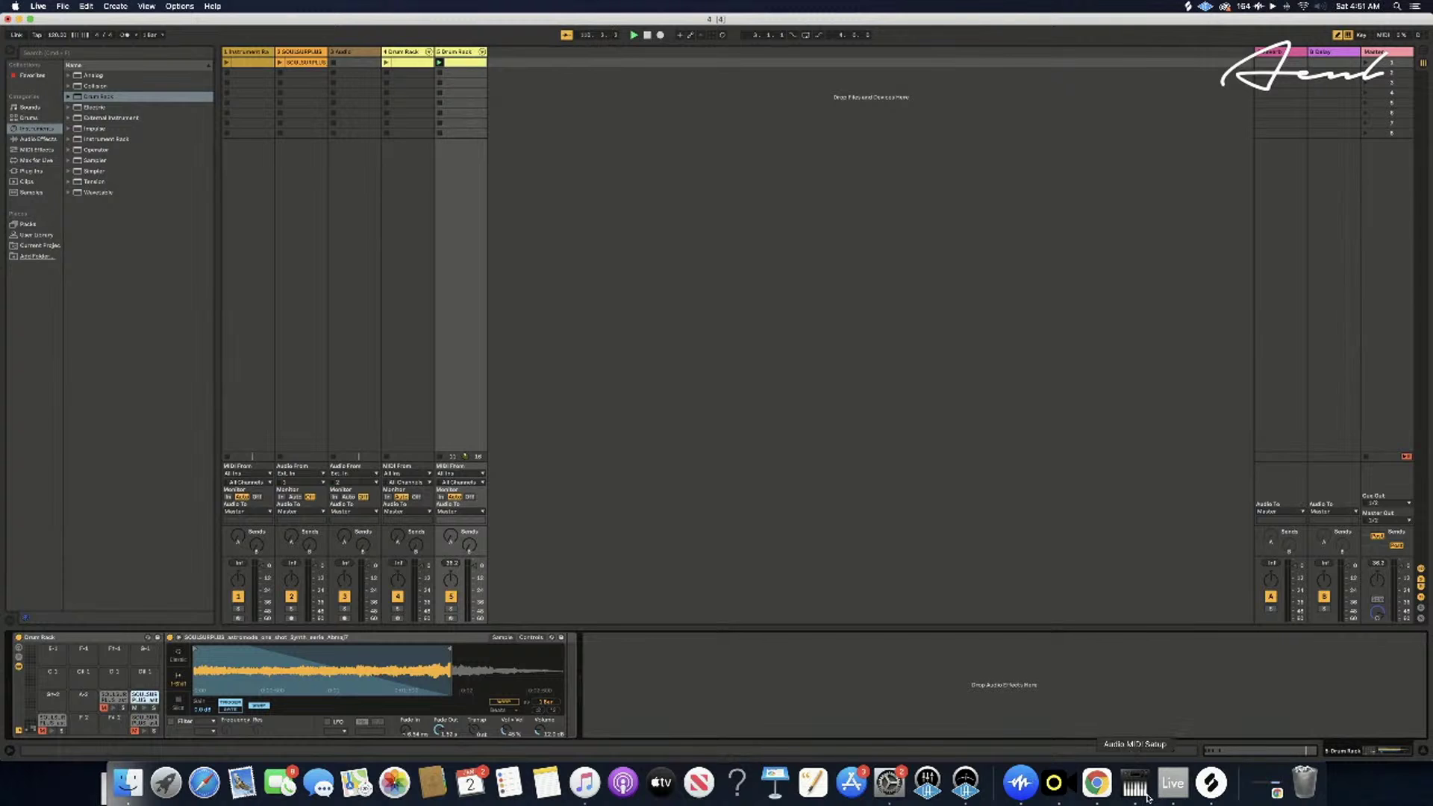
left_click(1210, 783)
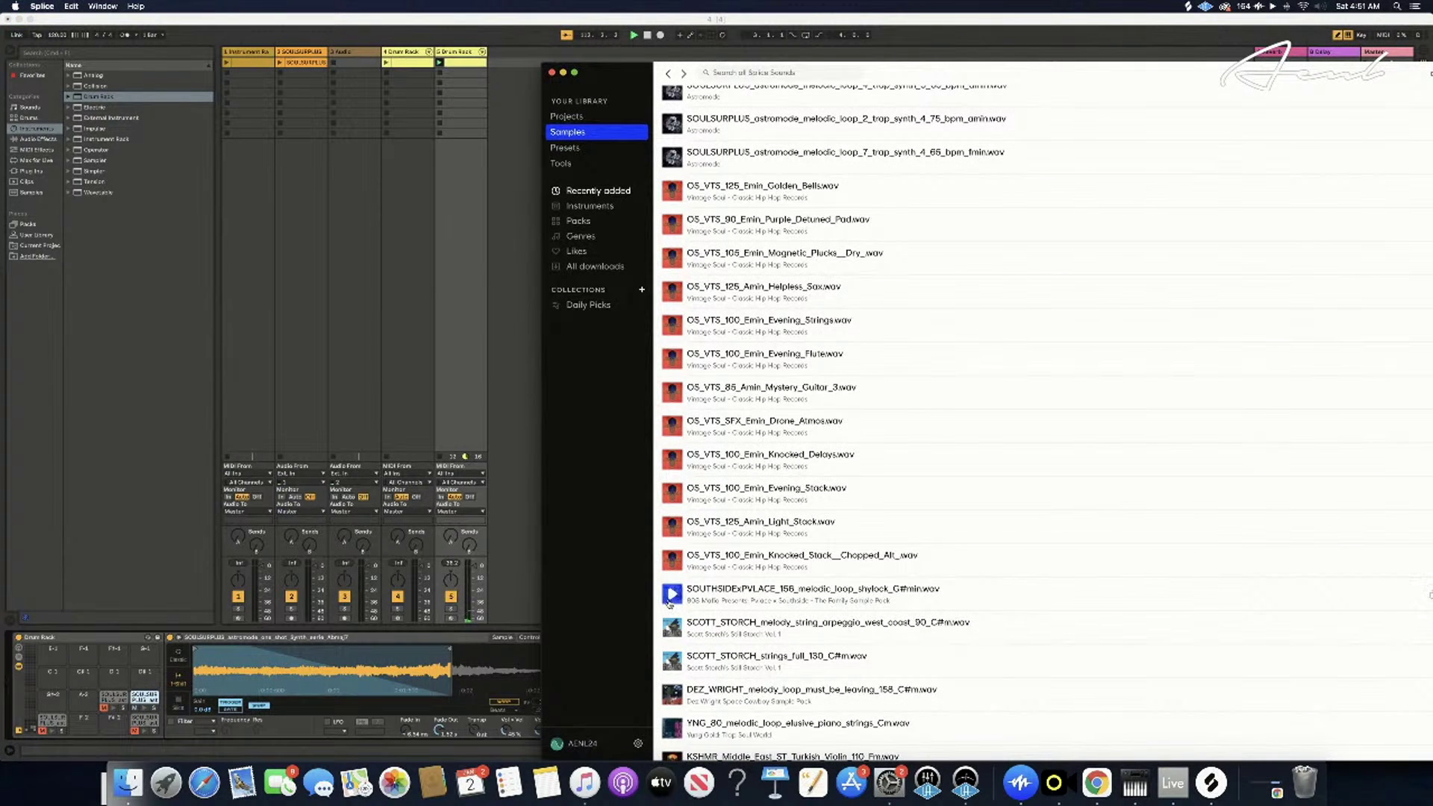
left_click_drag(705, 589, 119, 728)
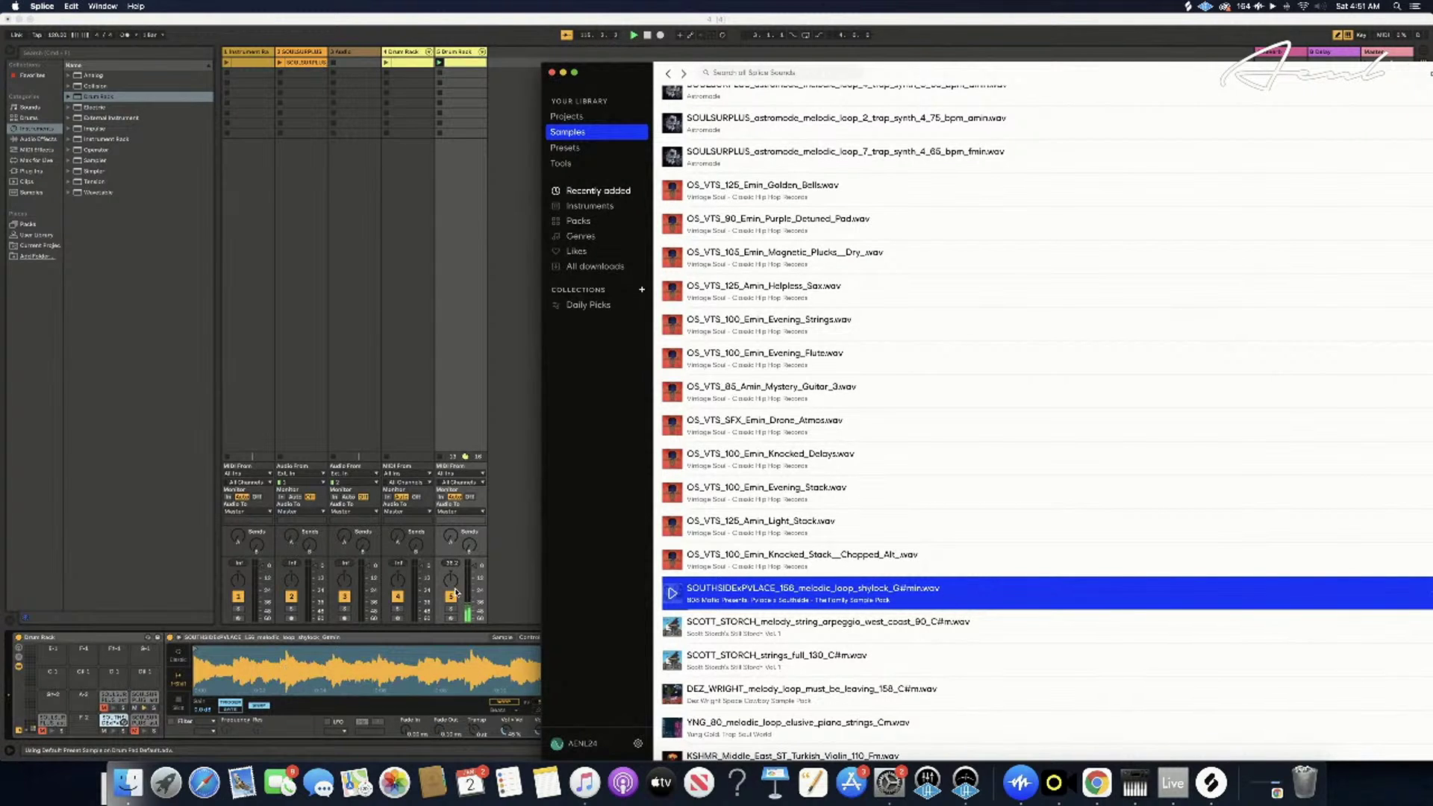
left_click(517, 591)
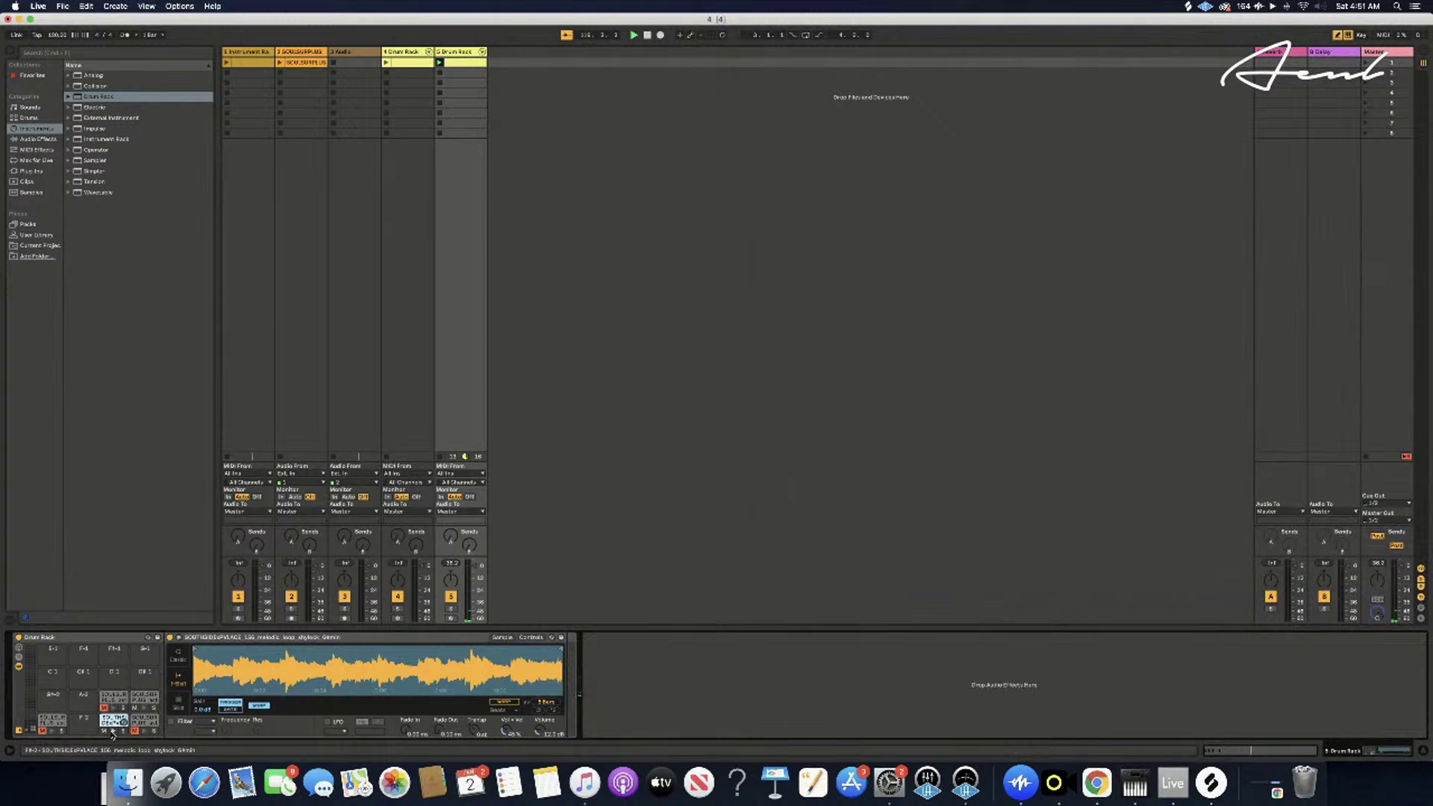
- Trim the end of the shylock melodic loop on the F#-2 pad to about its first tenth and preview the pad
left_click(1210, 783)
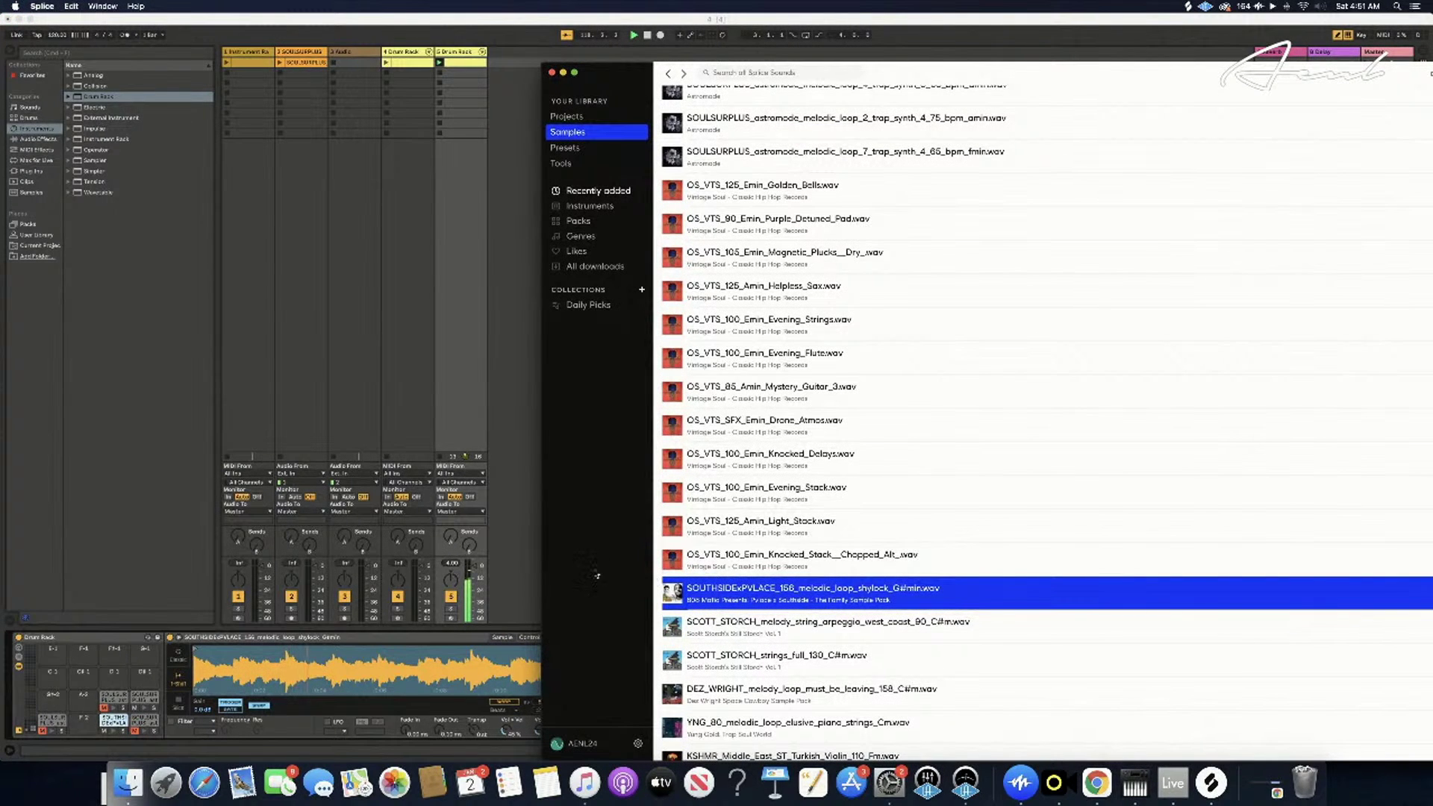
left_click(520, 514)
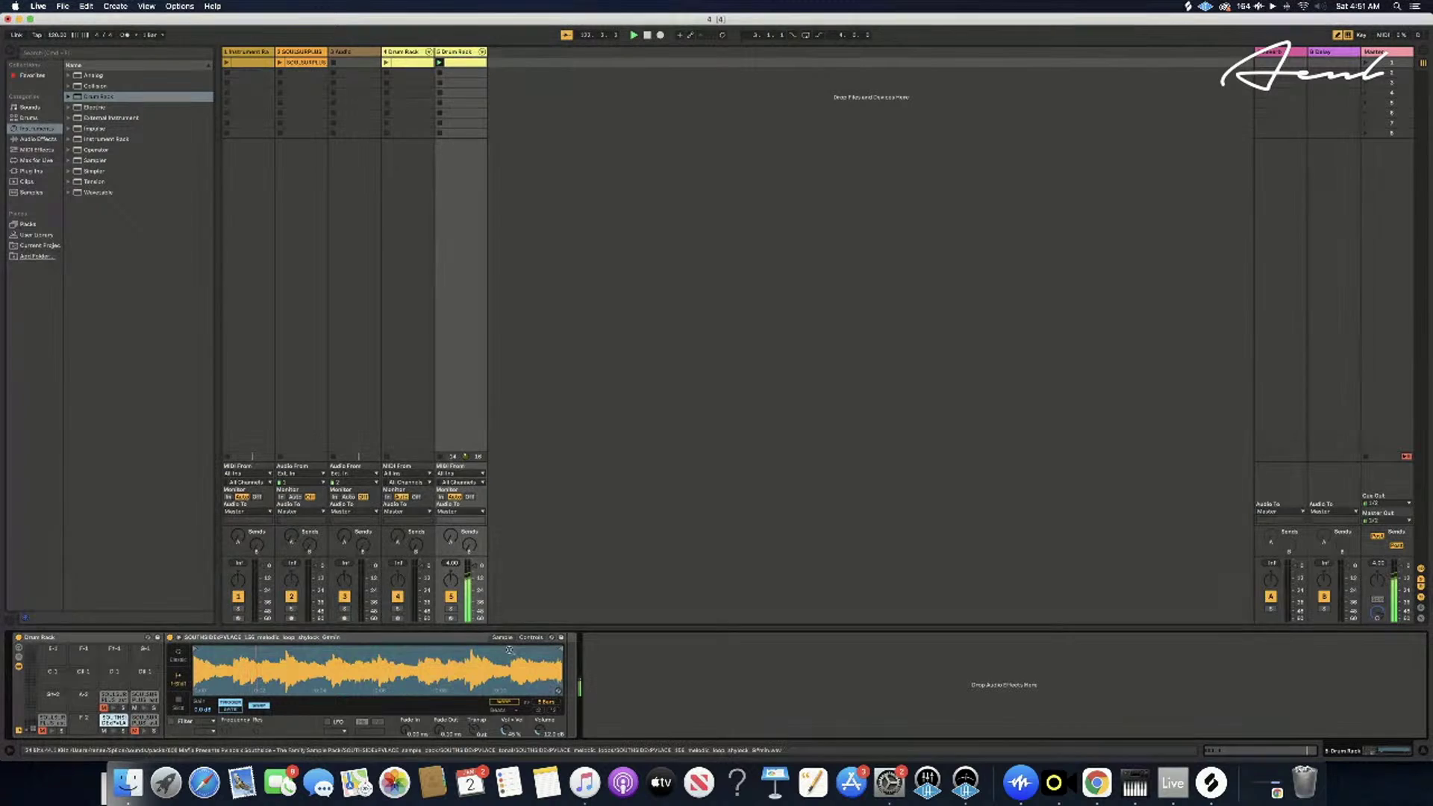
left_click_drag(561, 649, 228, 657)
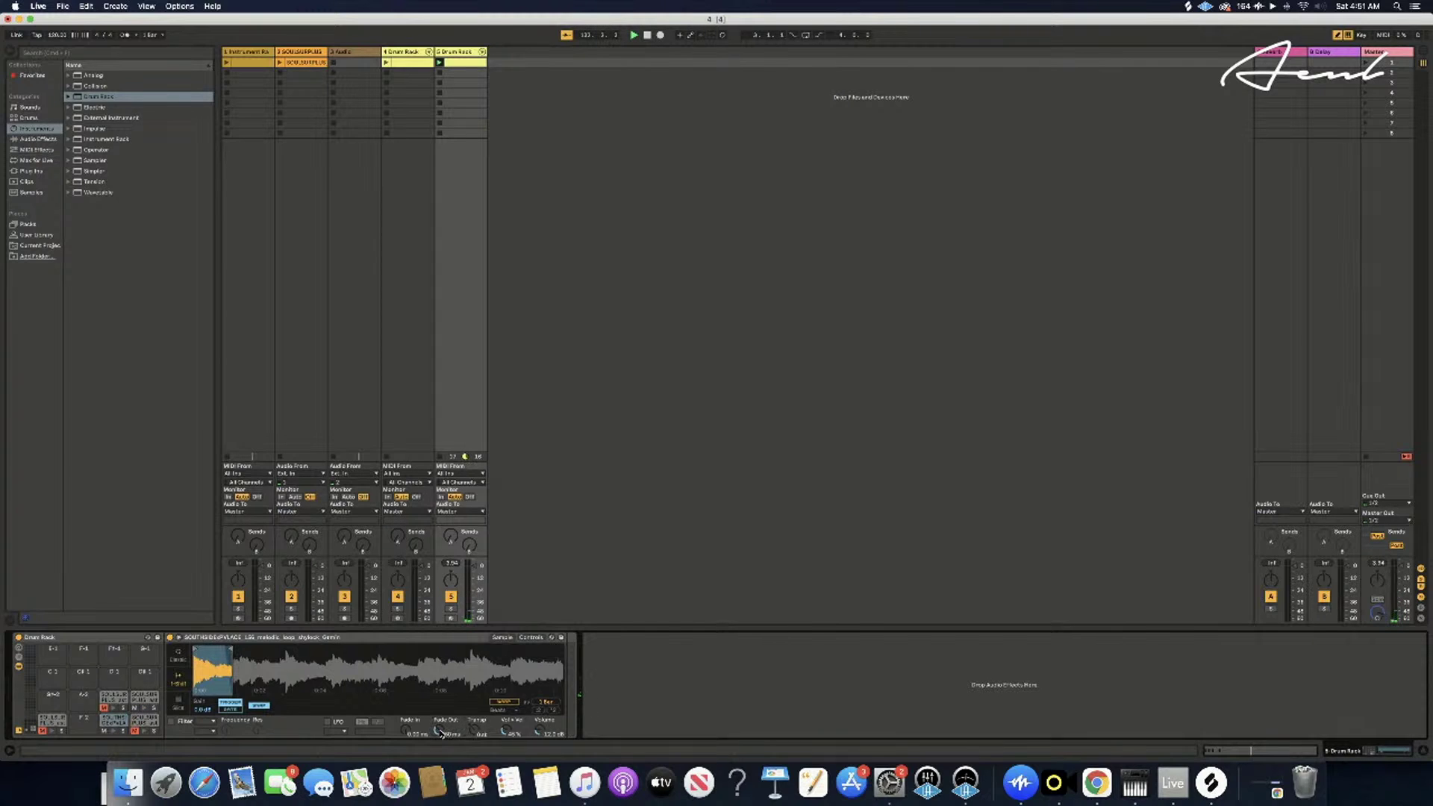
left_click(114, 734)
left_click(114, 733)
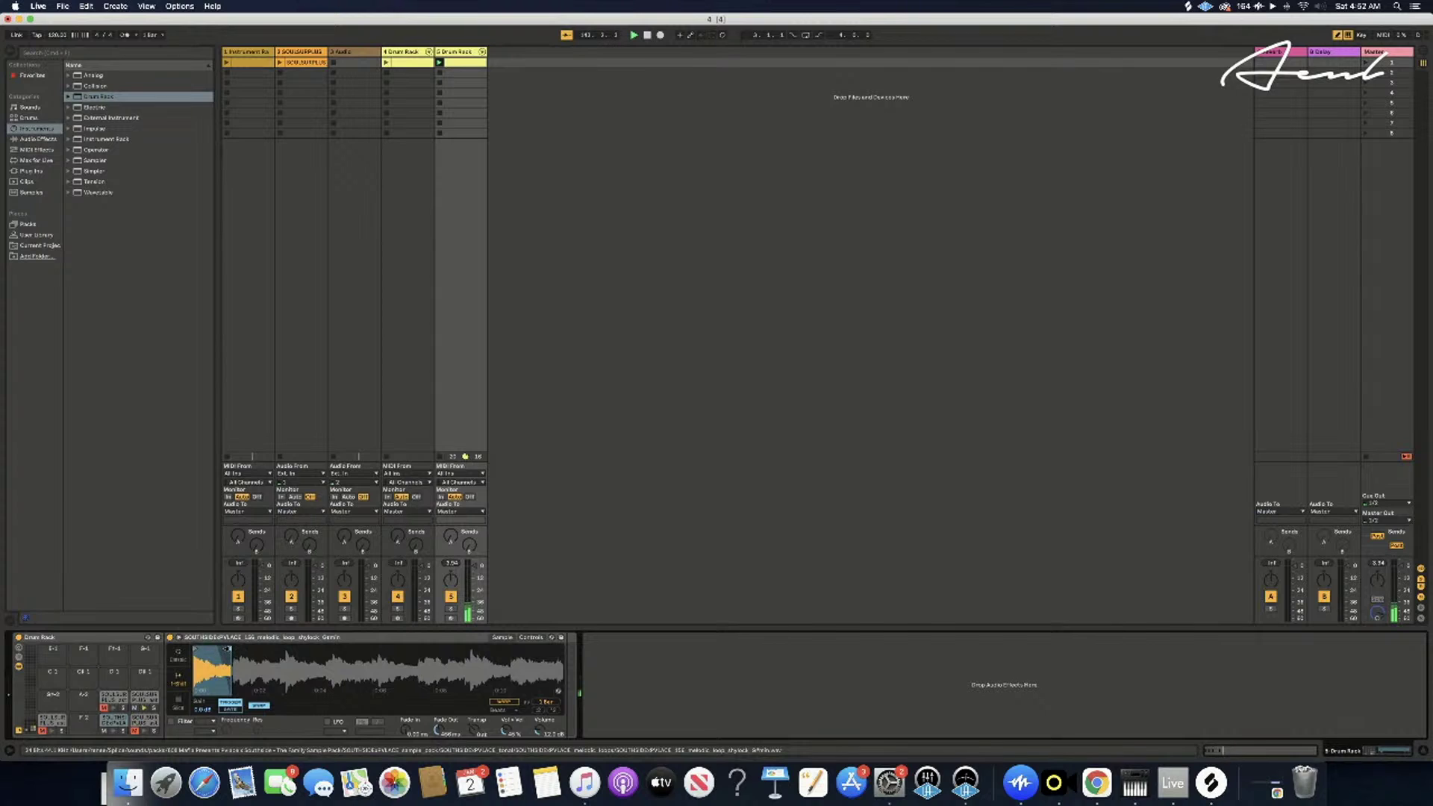
left_click(114, 729)
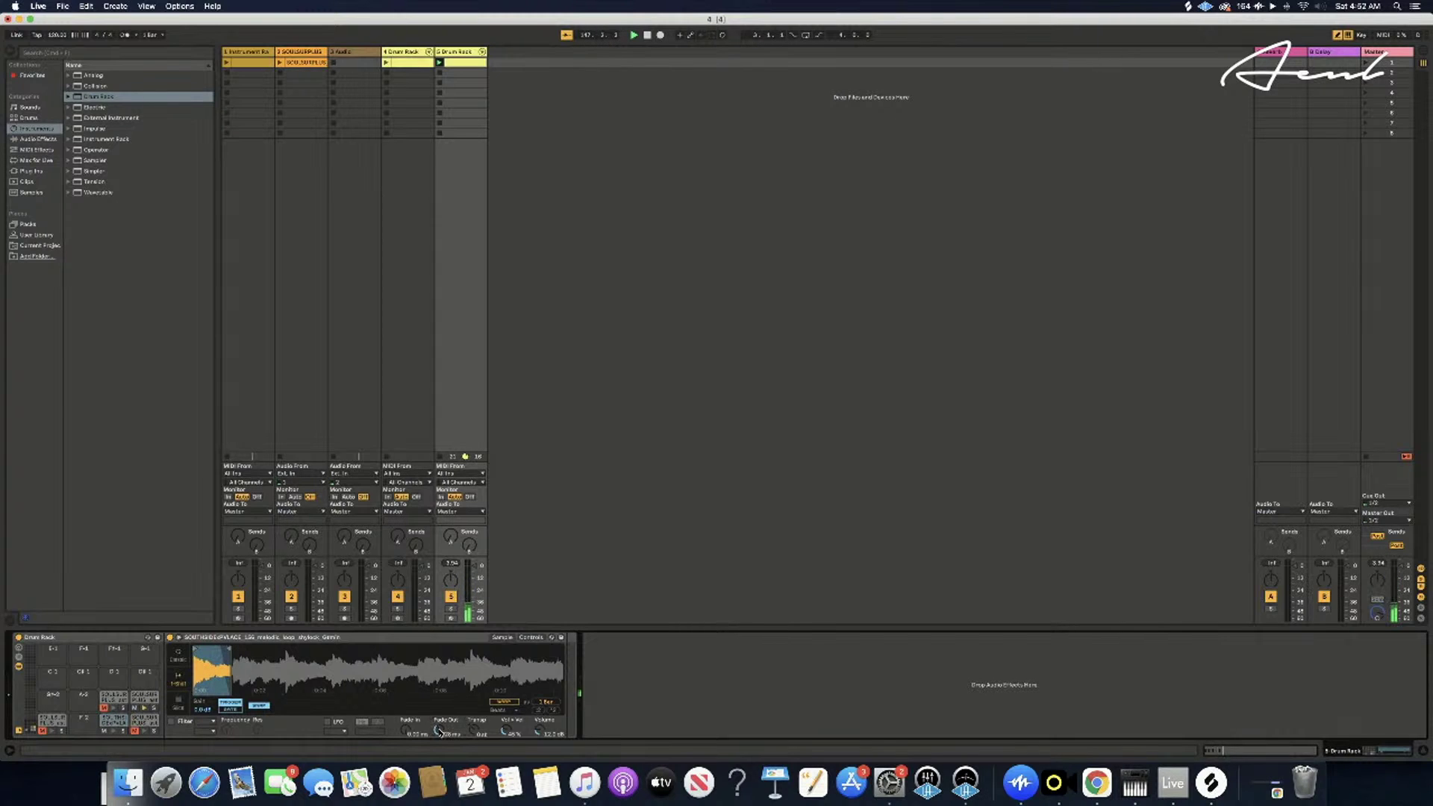
left_click(117, 733)
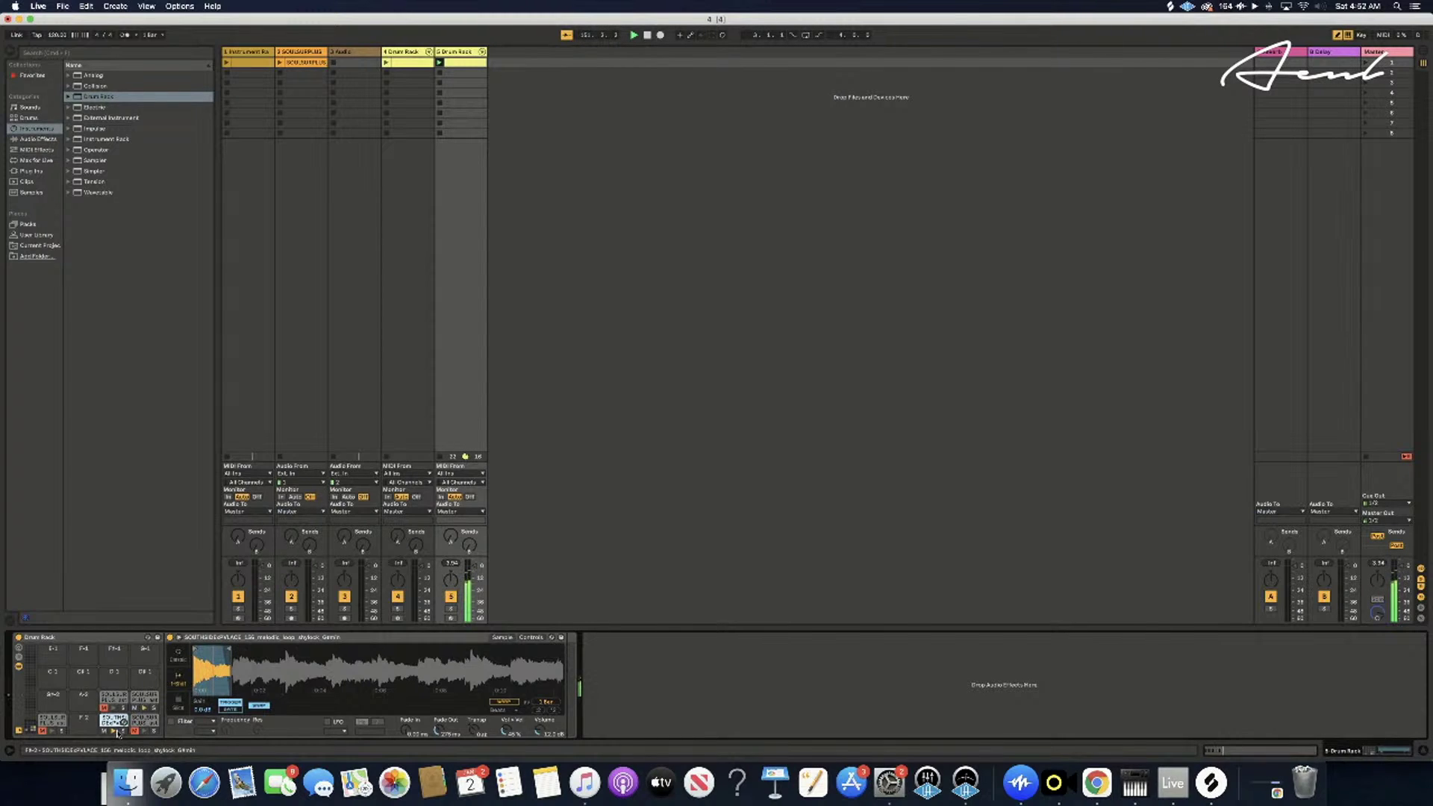
- In the second Drum Rack's clip, draw shylock notes at 1.3.2 and 1.3.3 and remove the trial notes at the clip's start
left_click(462, 64)
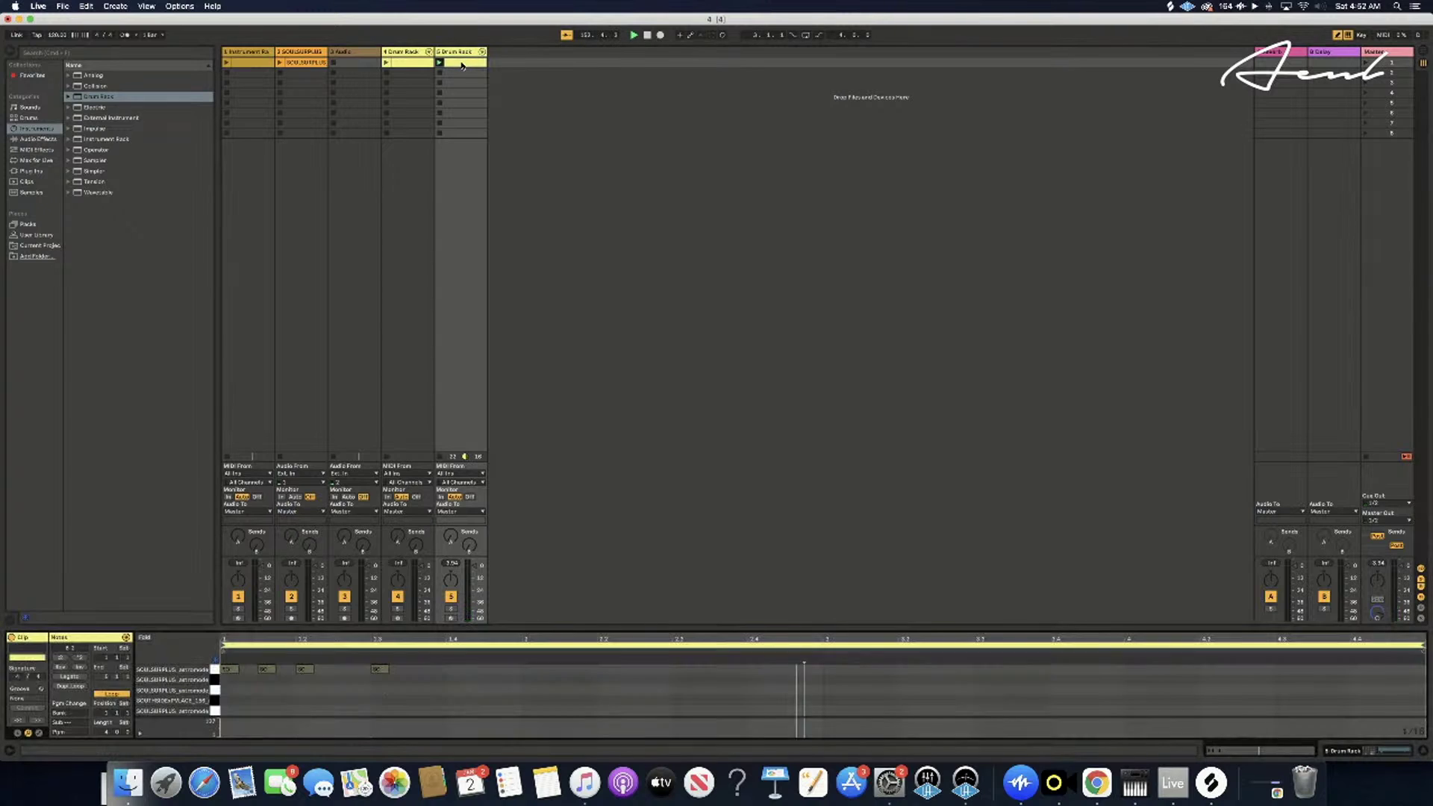
left_click(228, 699)
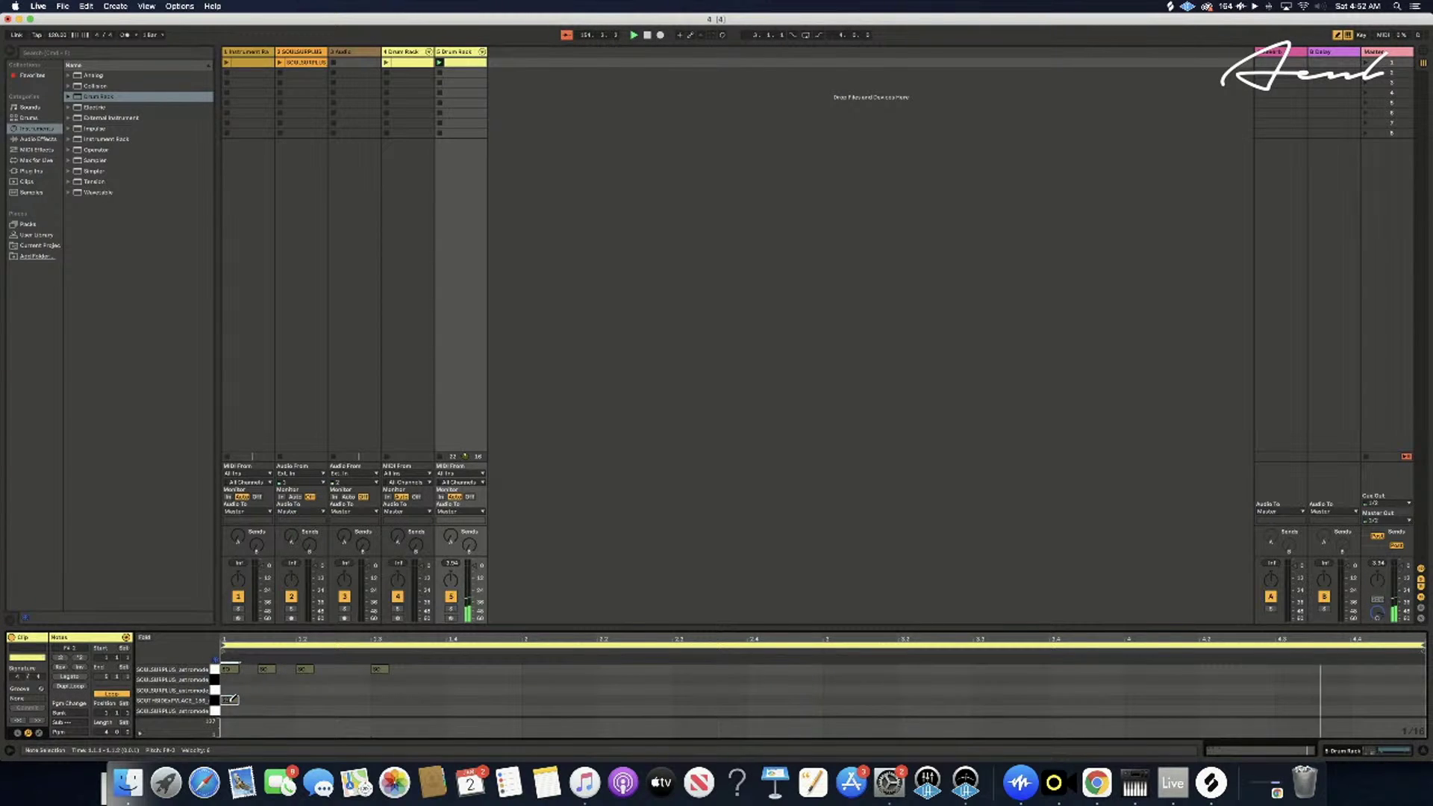
left_click(247, 700)
left_click(399, 699)
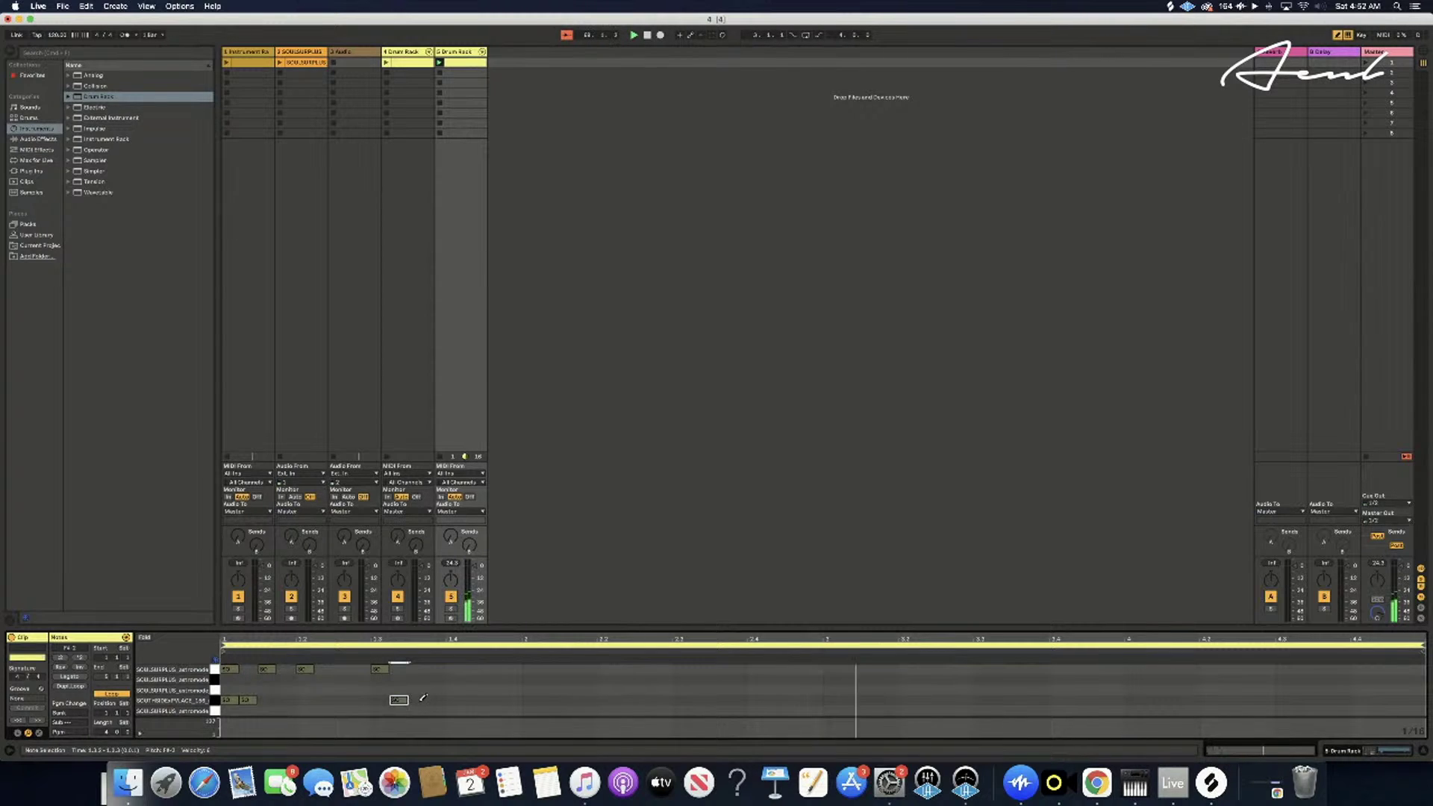
left_click(418, 699)
left_click(250, 699)
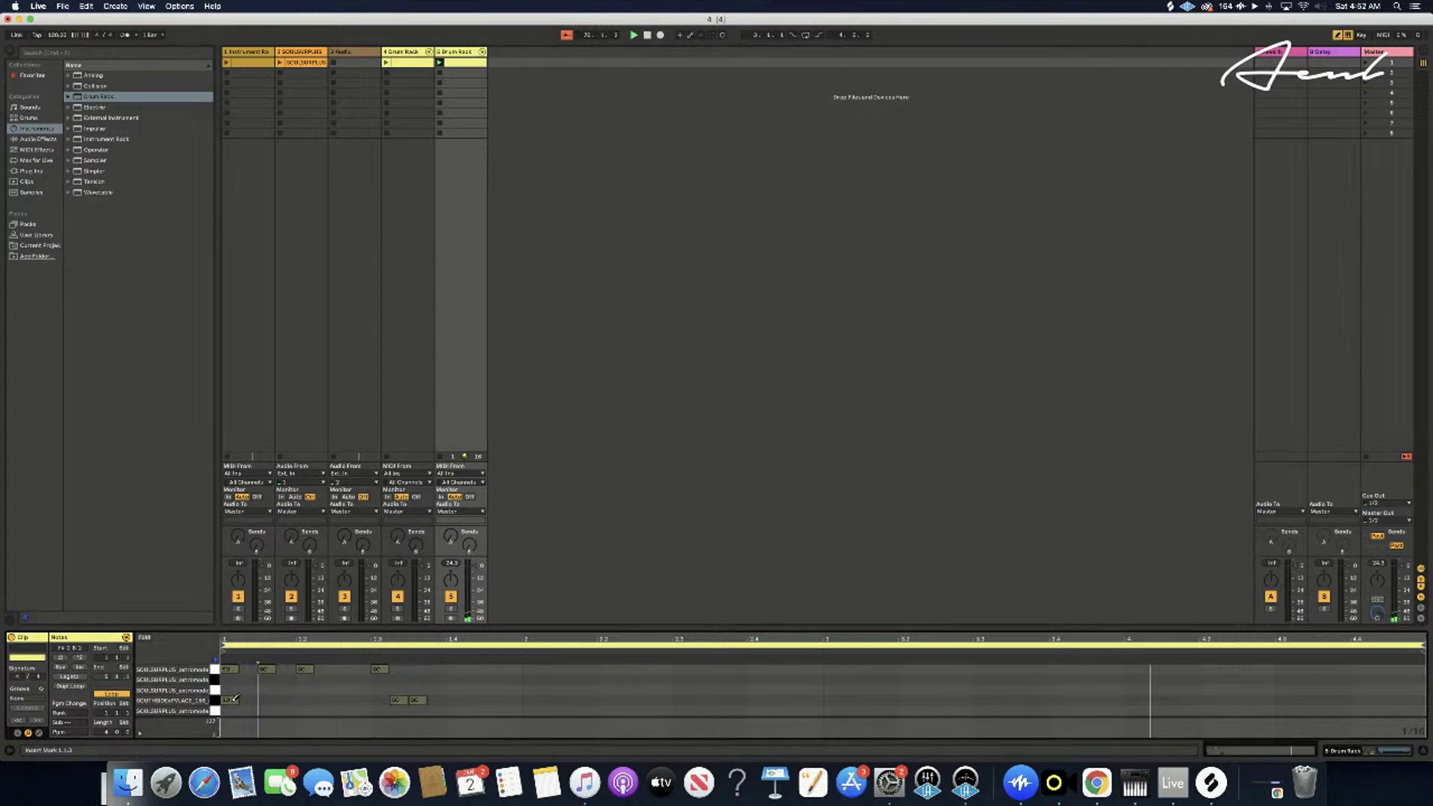
left_click(232, 699)
- Try a single shylock note at 2.1.1 and another at 2.1.2, deleting each after listening
left_click(530, 699)
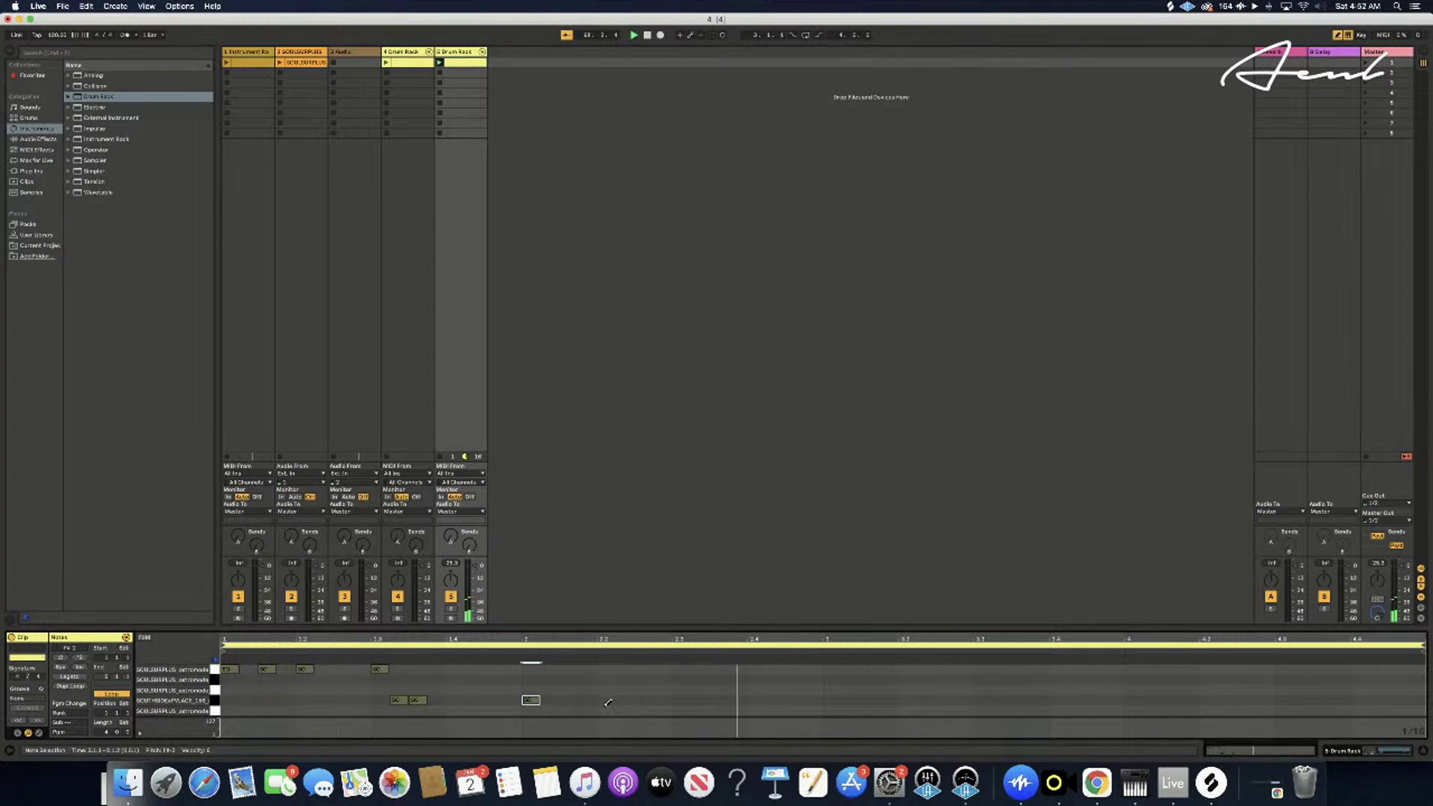
left_click(531, 699)
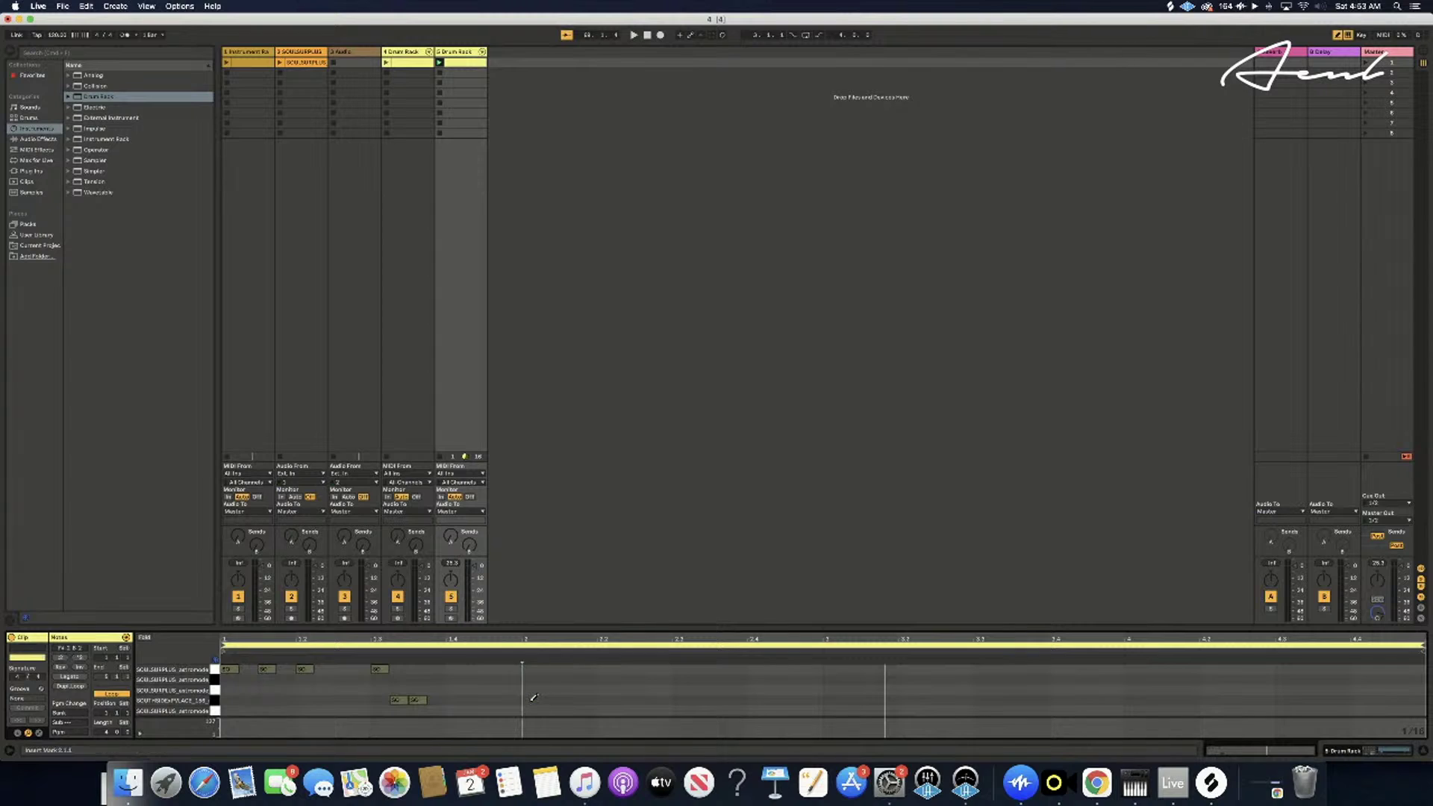
left_click(555, 697)
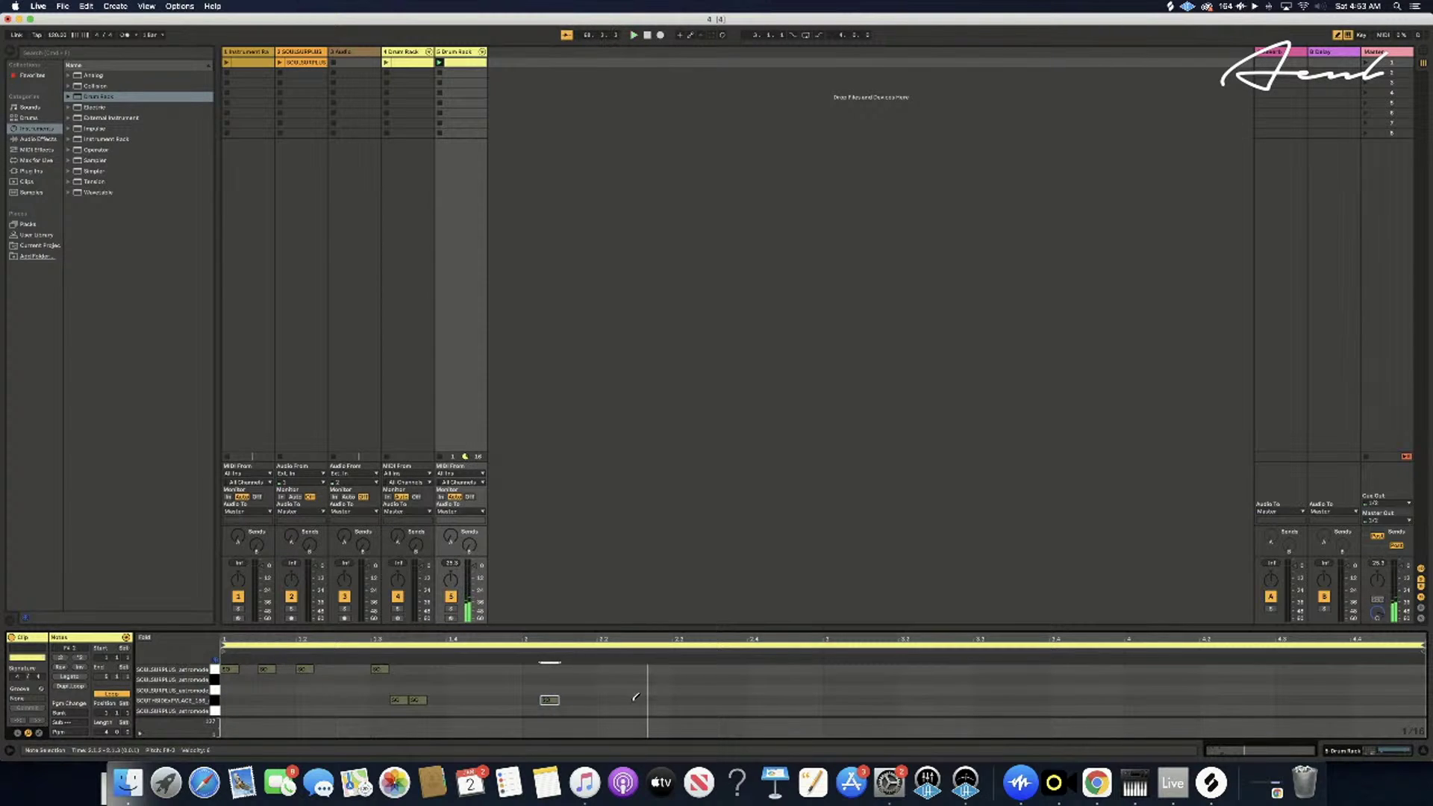
left_click(556, 700)
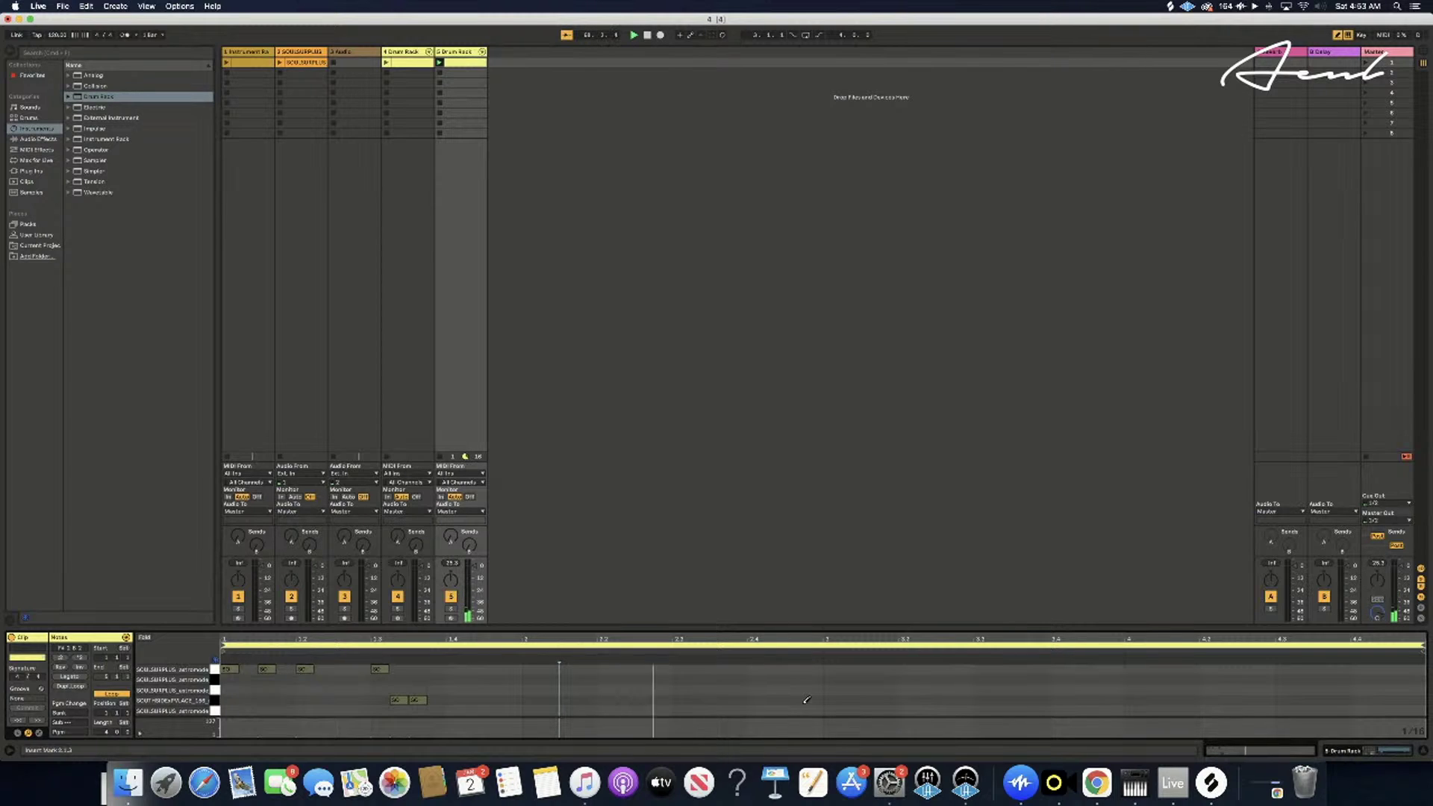
- Try shylock notes at 2.2.4, 2.2.3 and 2.2.2, replacing them with a single note at 2.2.1
left_click(661, 699)
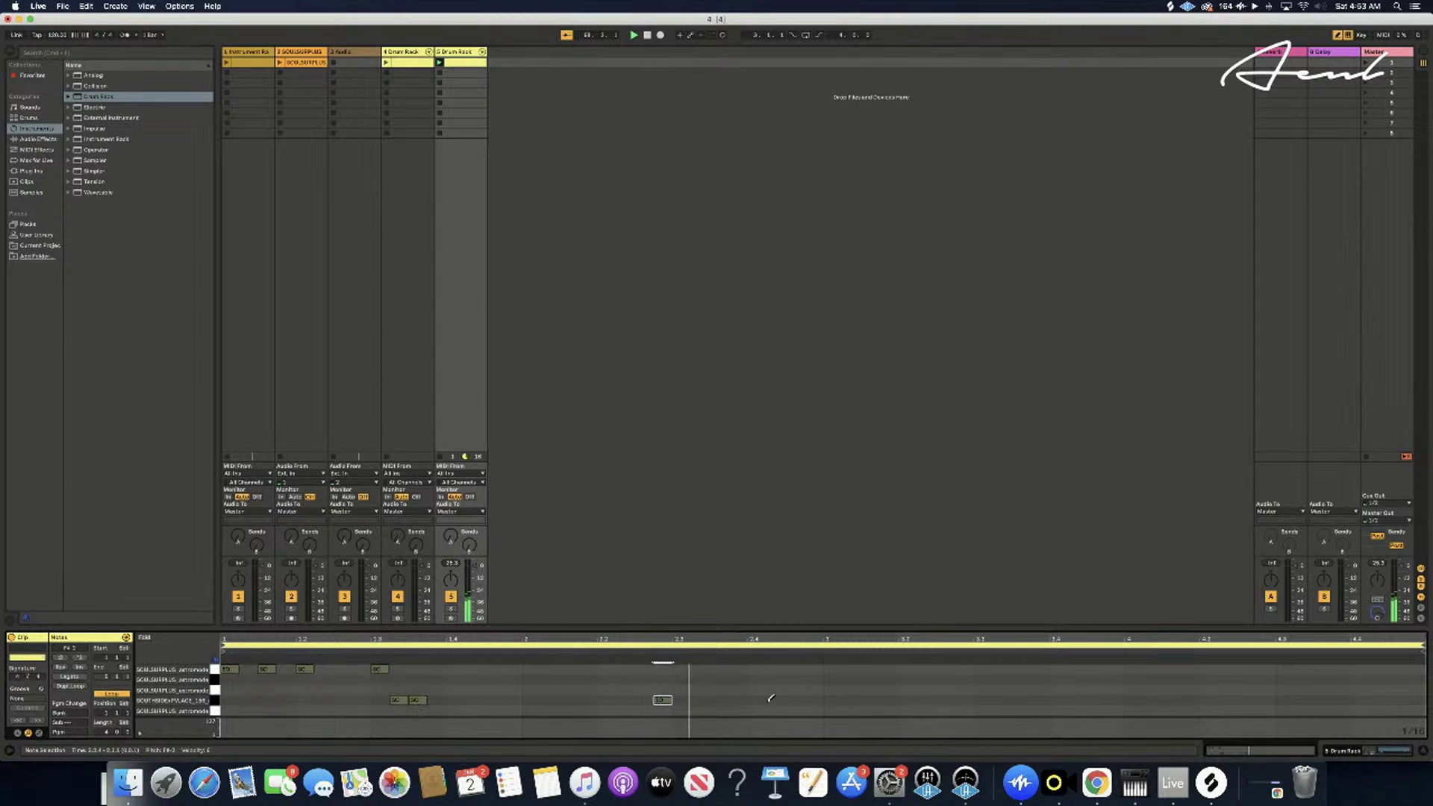
left_click(642, 699)
left_click(624, 699)
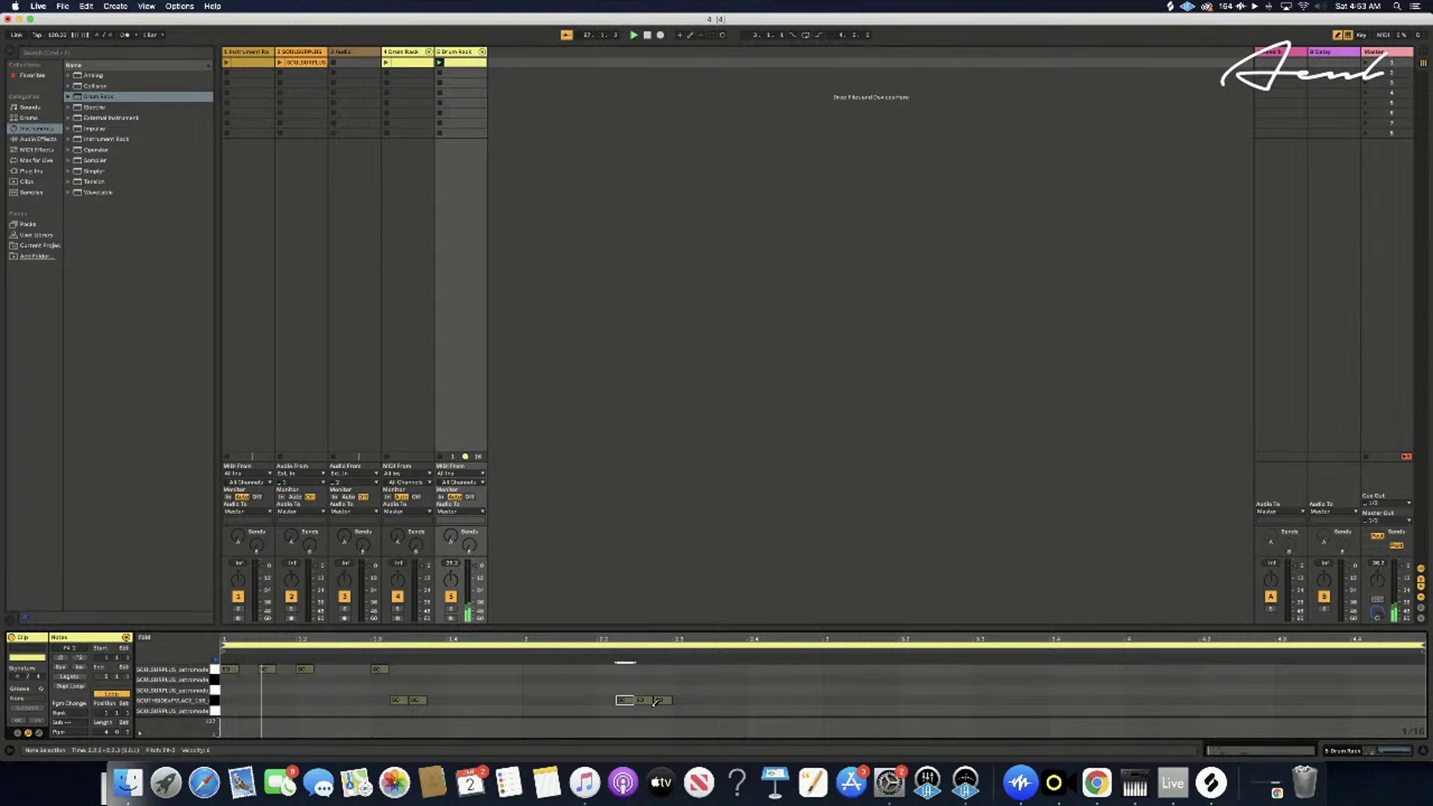
left_click(643, 700)
left_click(666, 700)
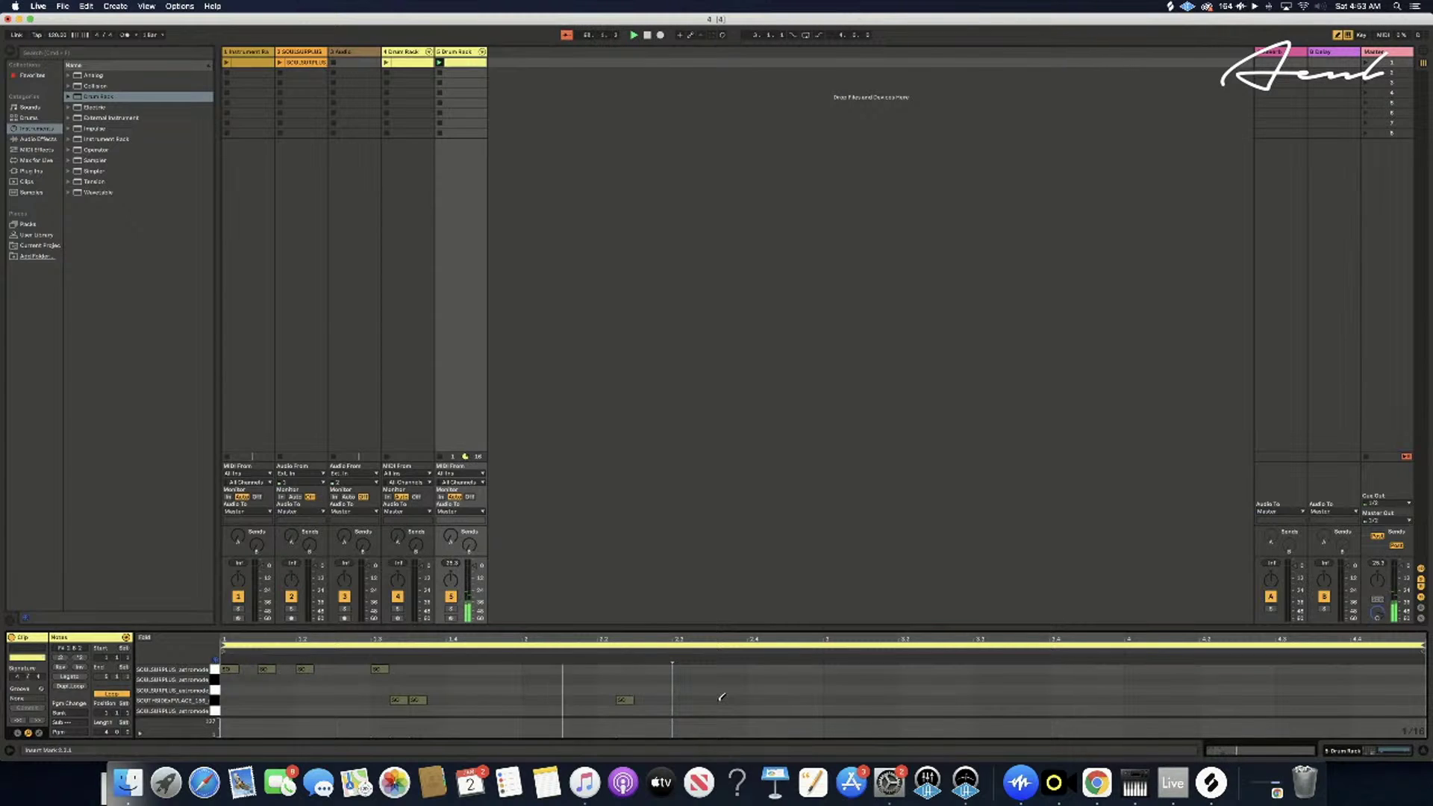
left_click(605, 699)
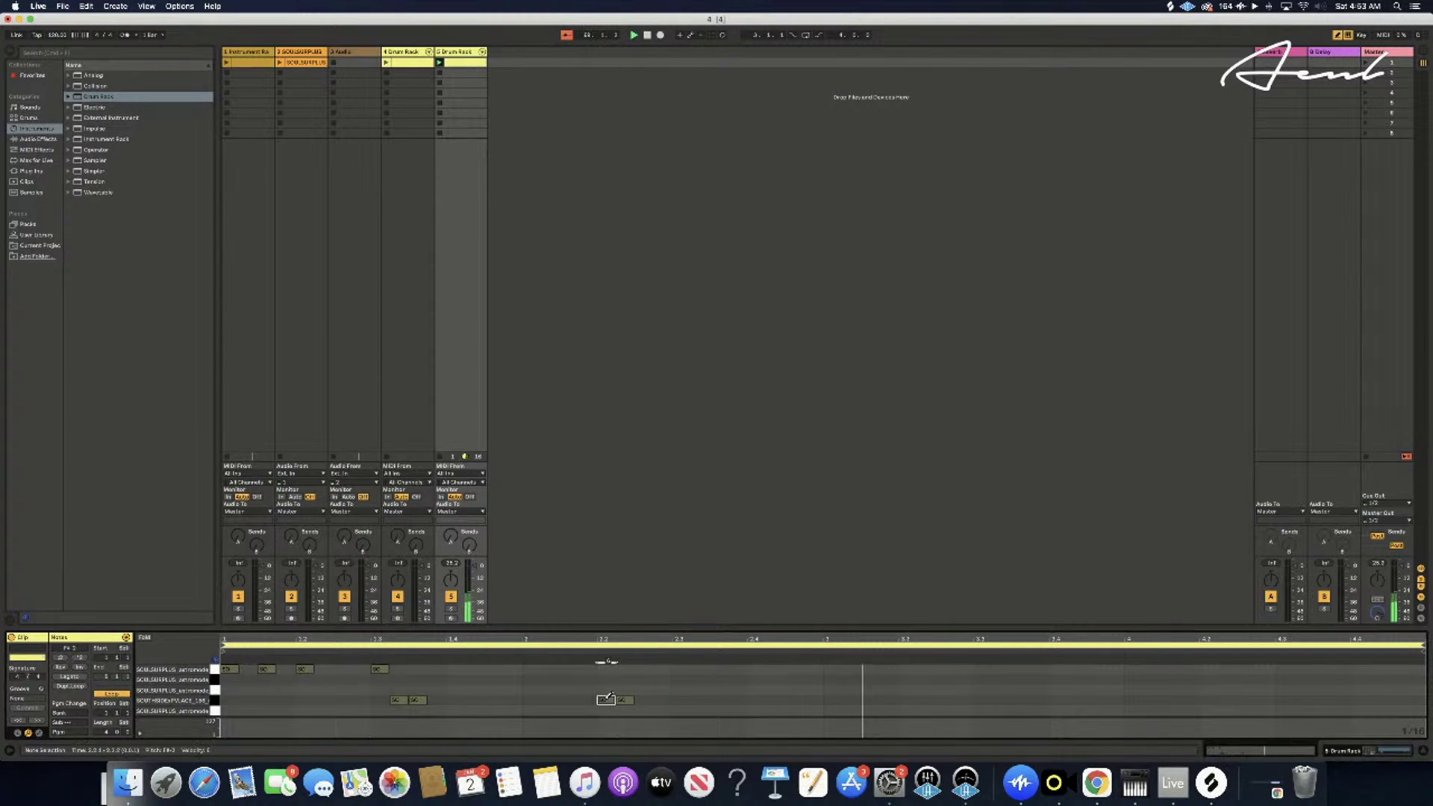
left_click(628, 698)
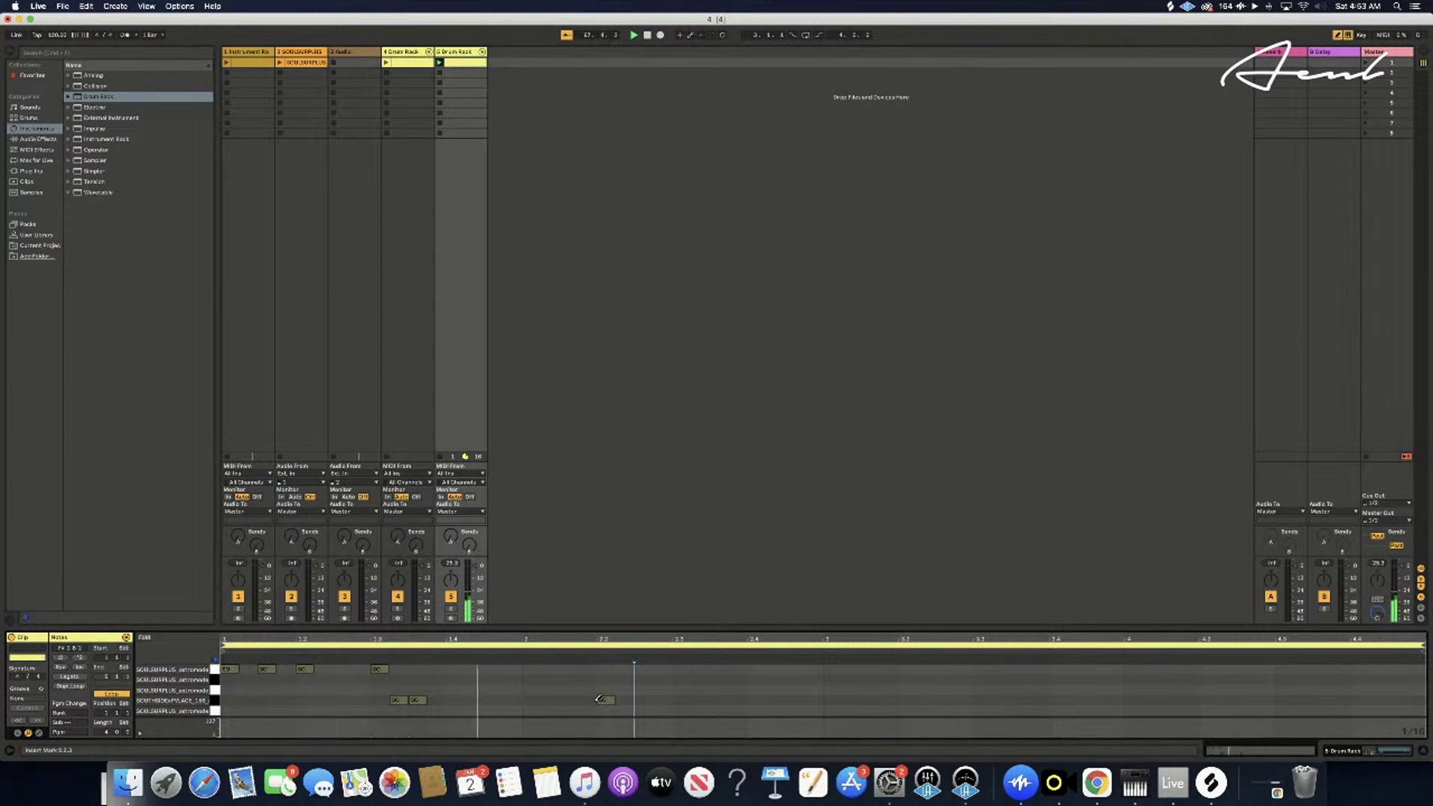
- Try a shylock note at 2.1.2 instead of 2.2.1, stretch it to about 2.4.4, and delete it
left_click_drag(600, 698, 544, 699)
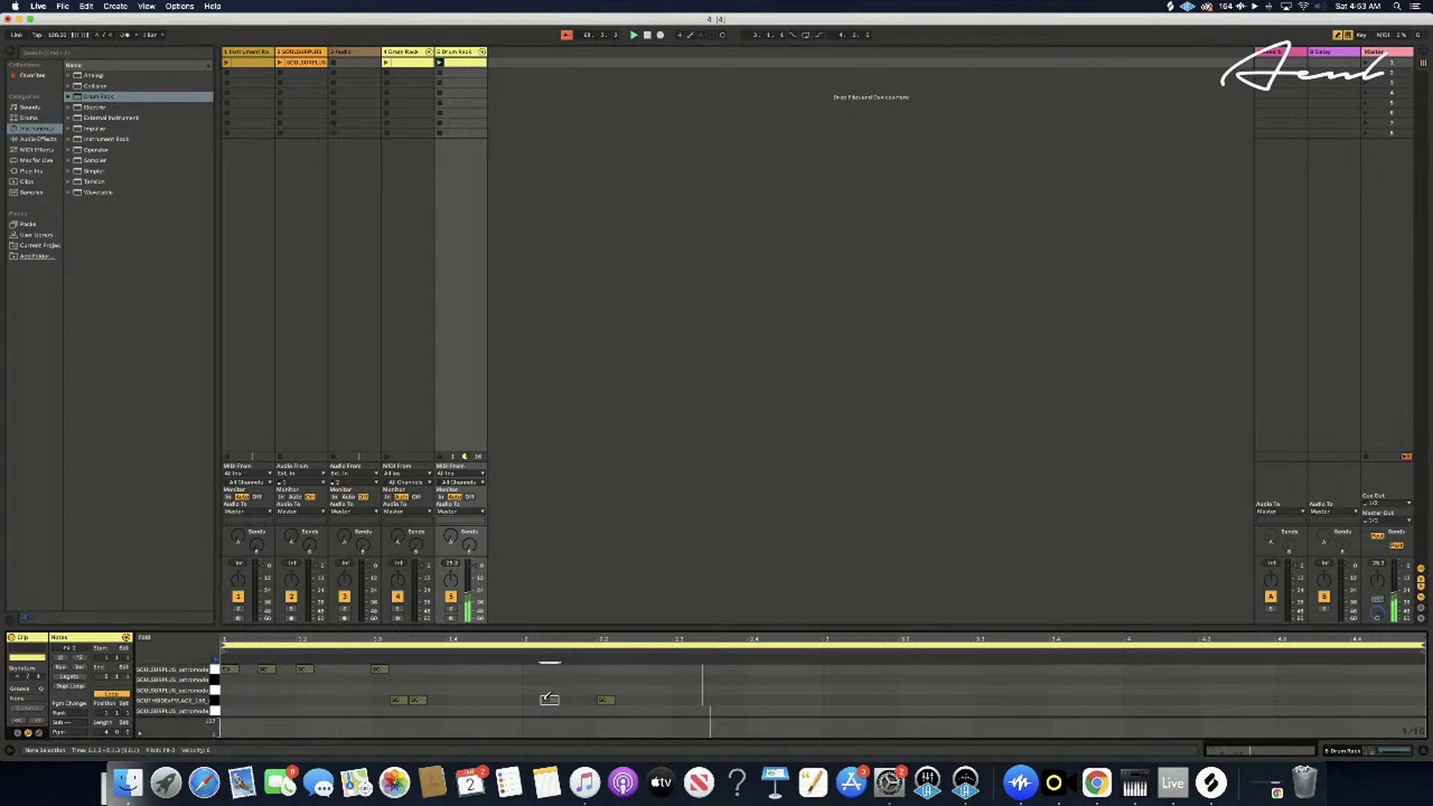
left_click(606, 695)
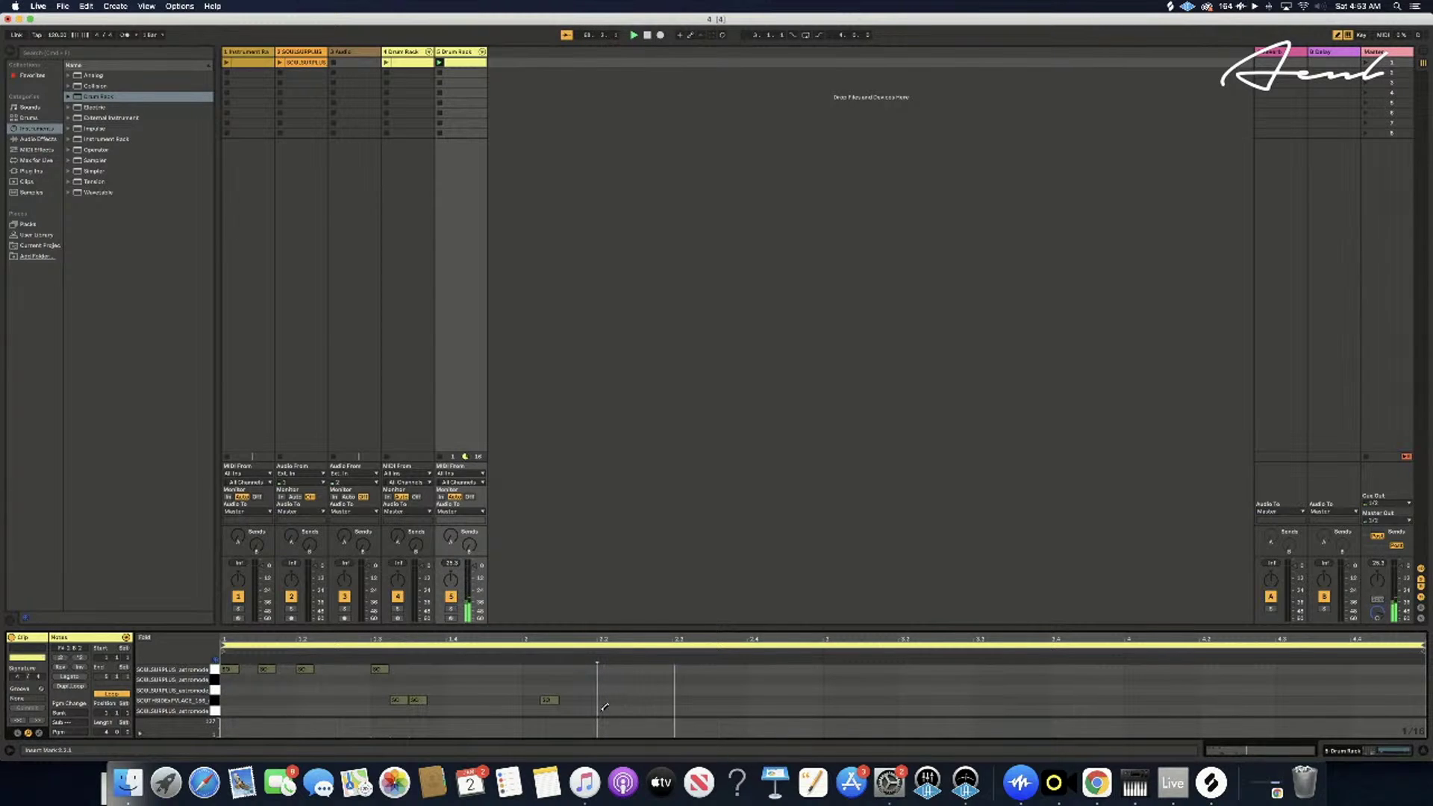
left_click_drag(558, 699, 808, 700)
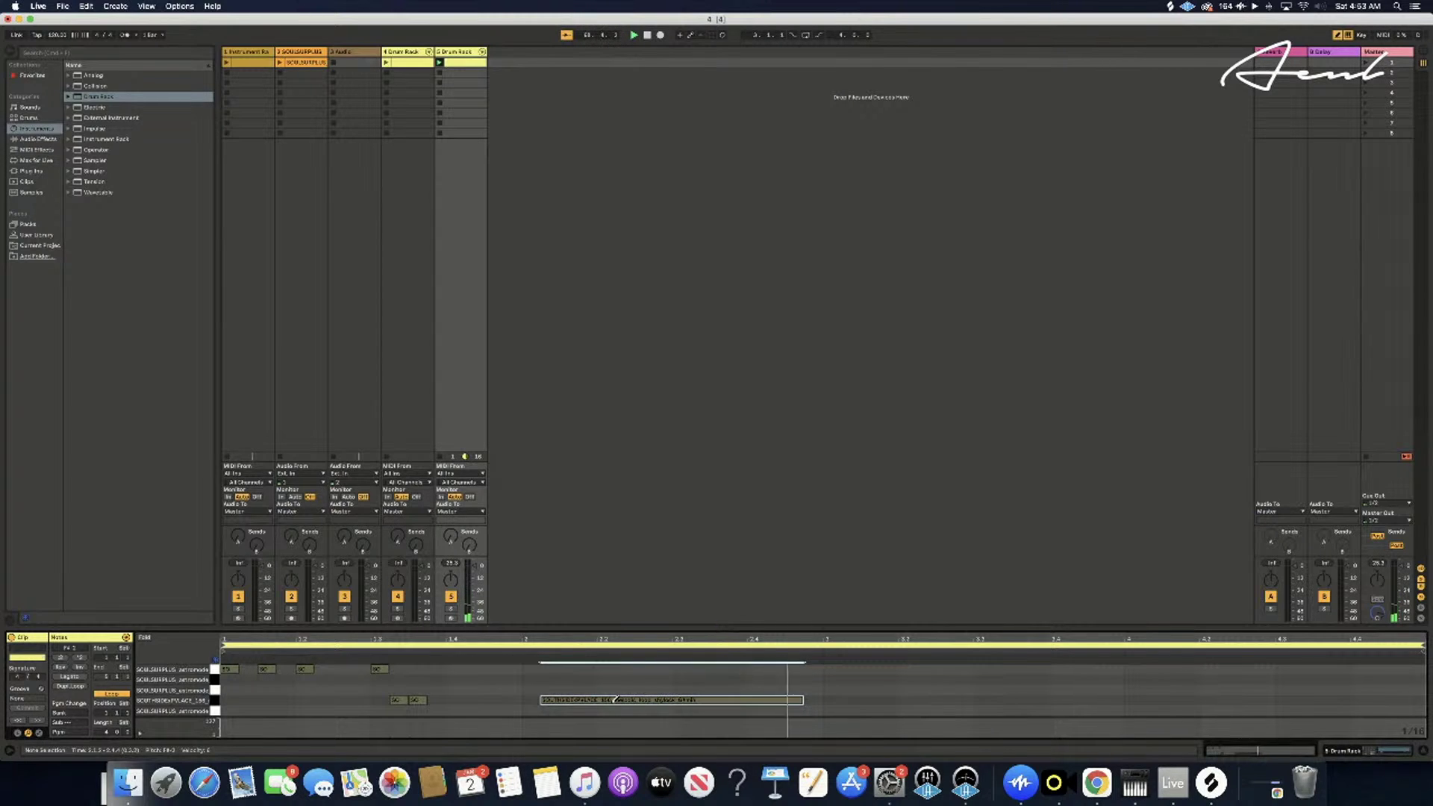
left_click_drag(803, 700, 593, 700)
left_click(584, 699)
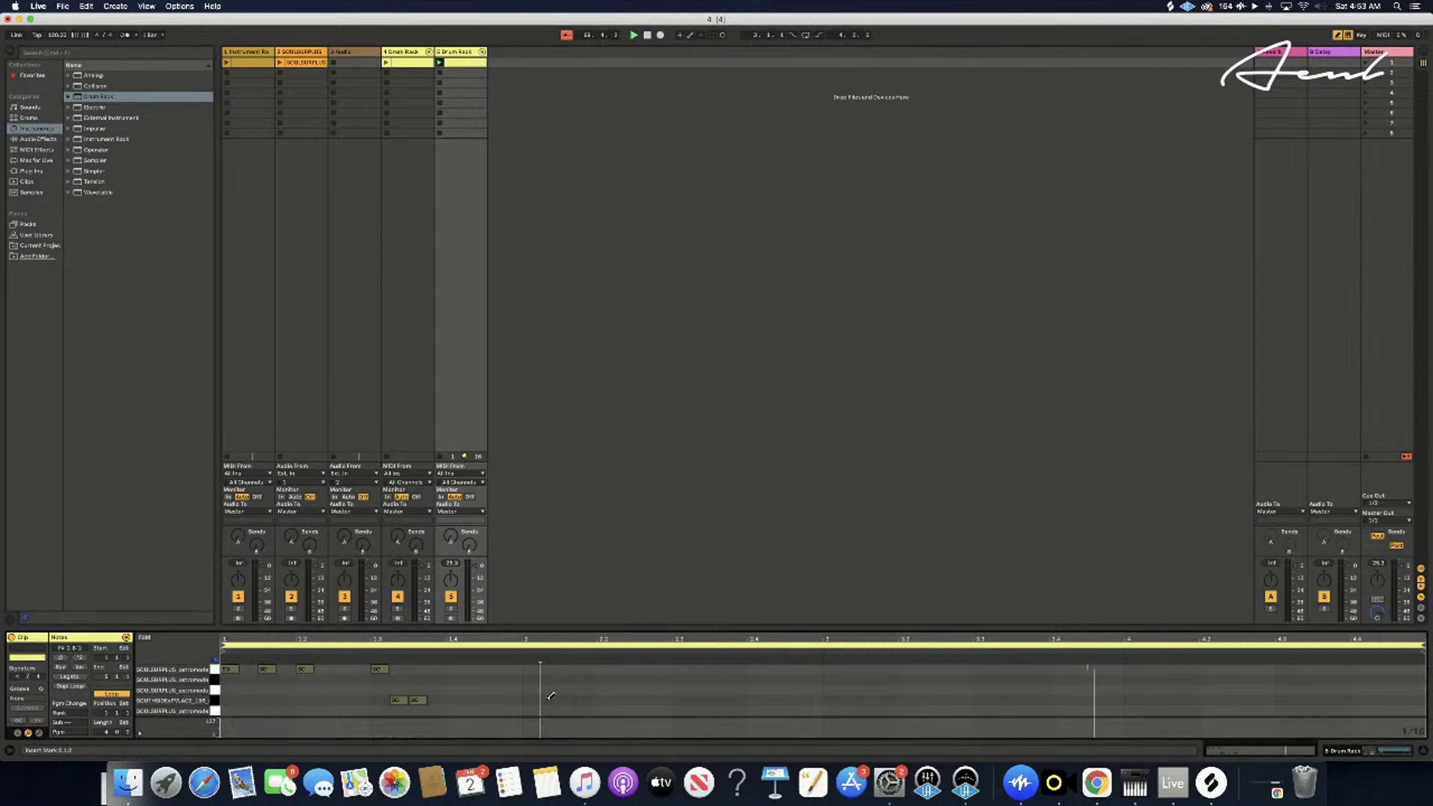
- Place shylock notes at 2.2.1 and 2.3.4, and stretch the first one's start slightly earlier
left_click(585, 698)
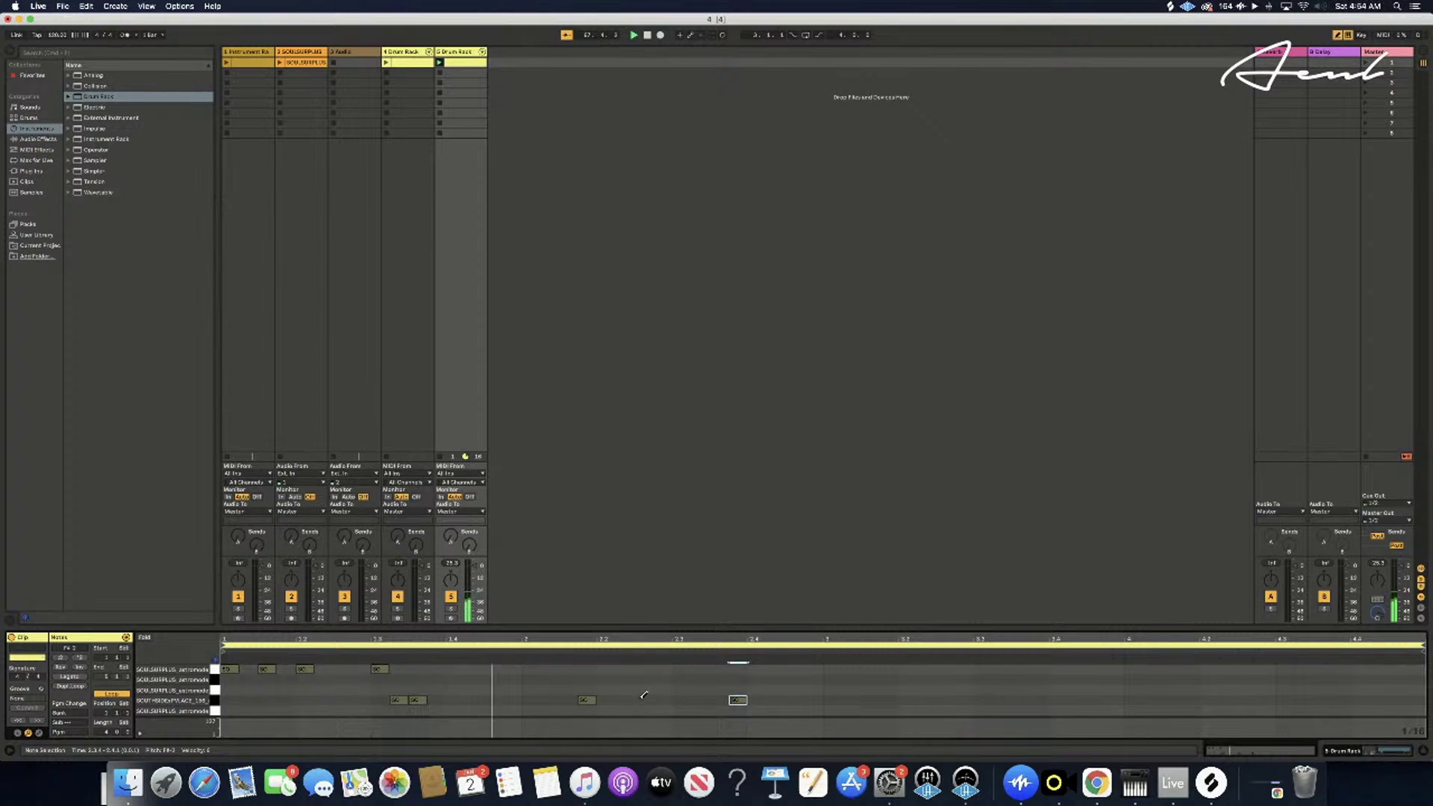
left_click(606, 699)
left_click(588, 700)
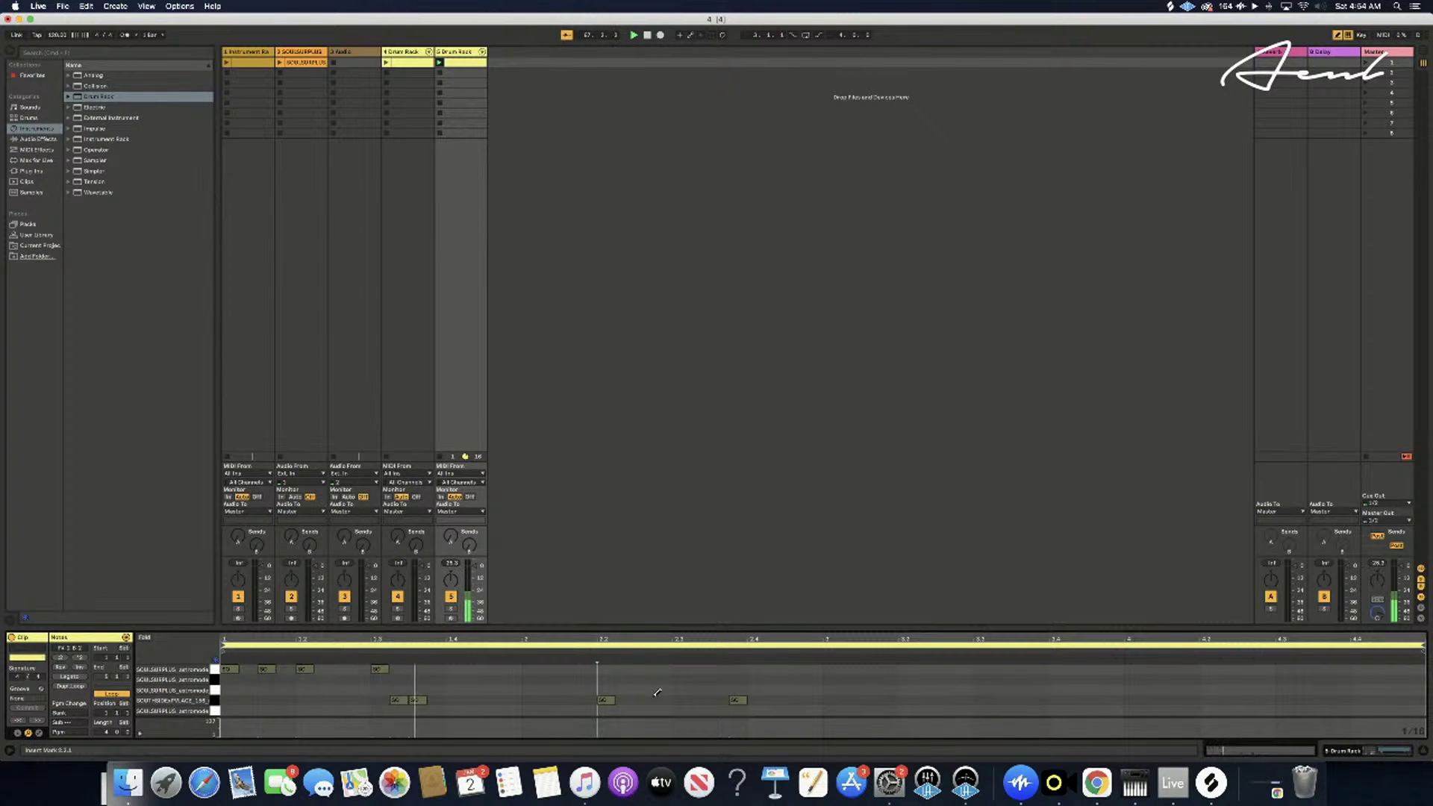
left_click(592, 701)
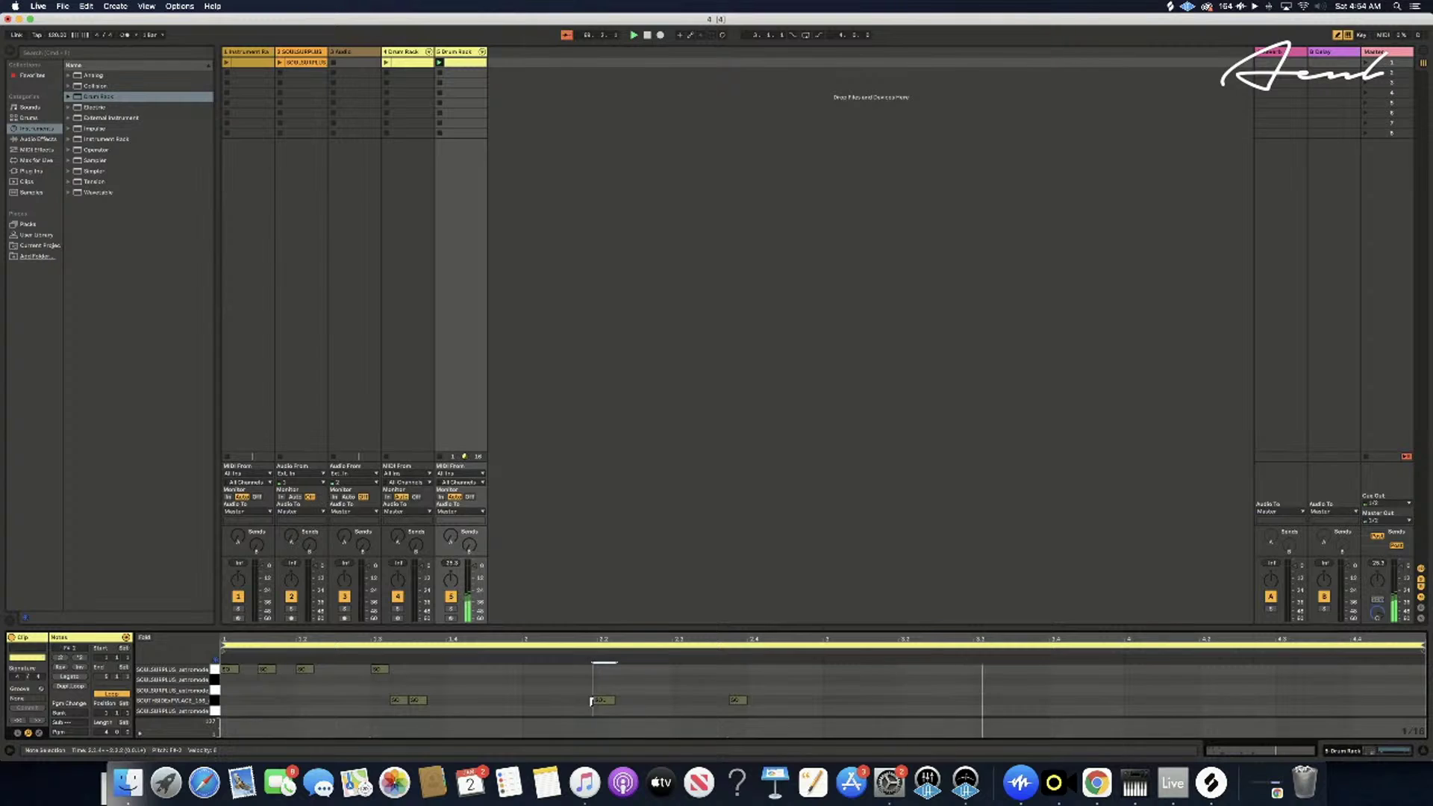
left_click_drag(591, 701, 587, 699)
left_click_drag(585, 701, 584, 702)
- Replace the shylock note at 2.3.4 with two notes at 2.3.2 and 2.3.3
left_click(698, 700)
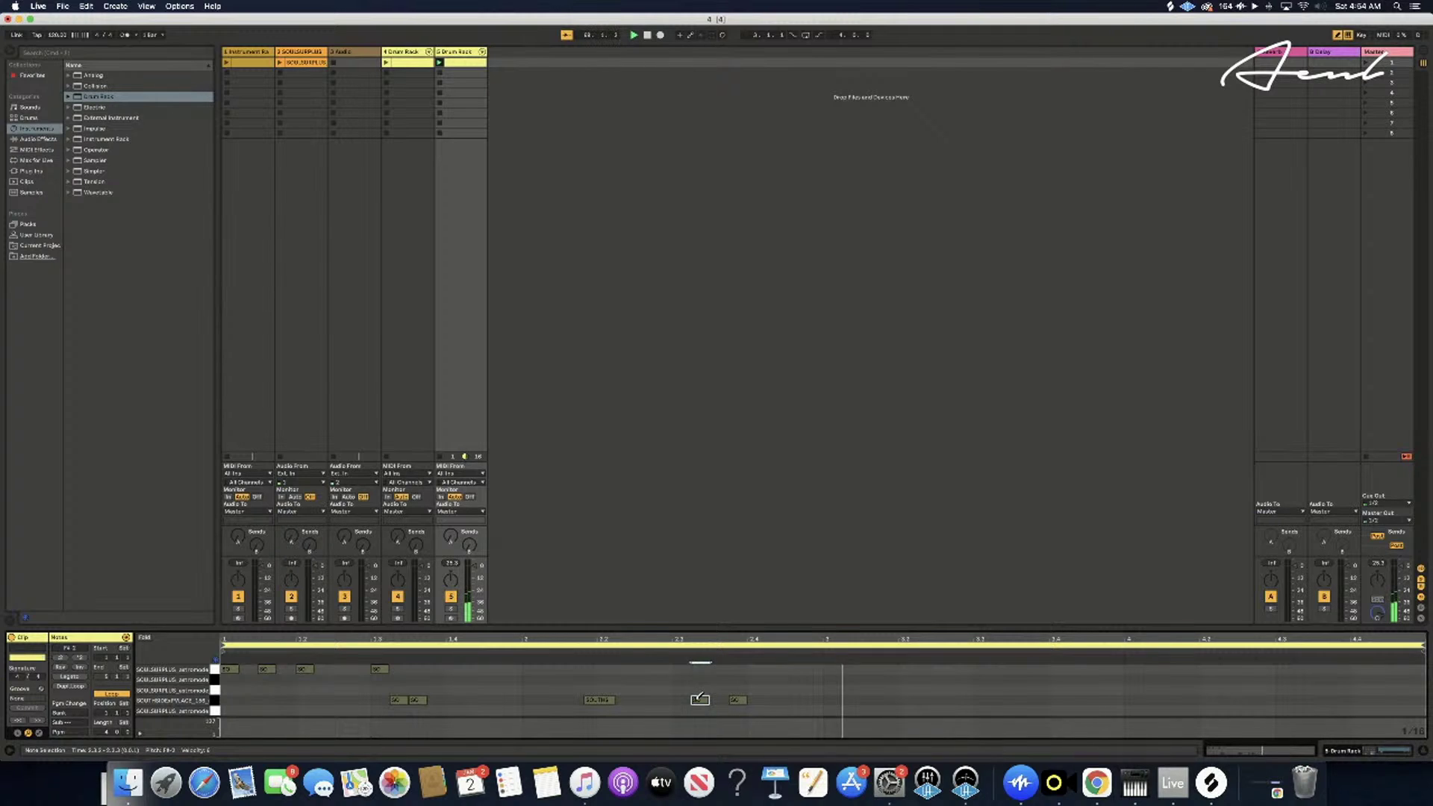
left_click(718, 699)
left_click(744, 697)
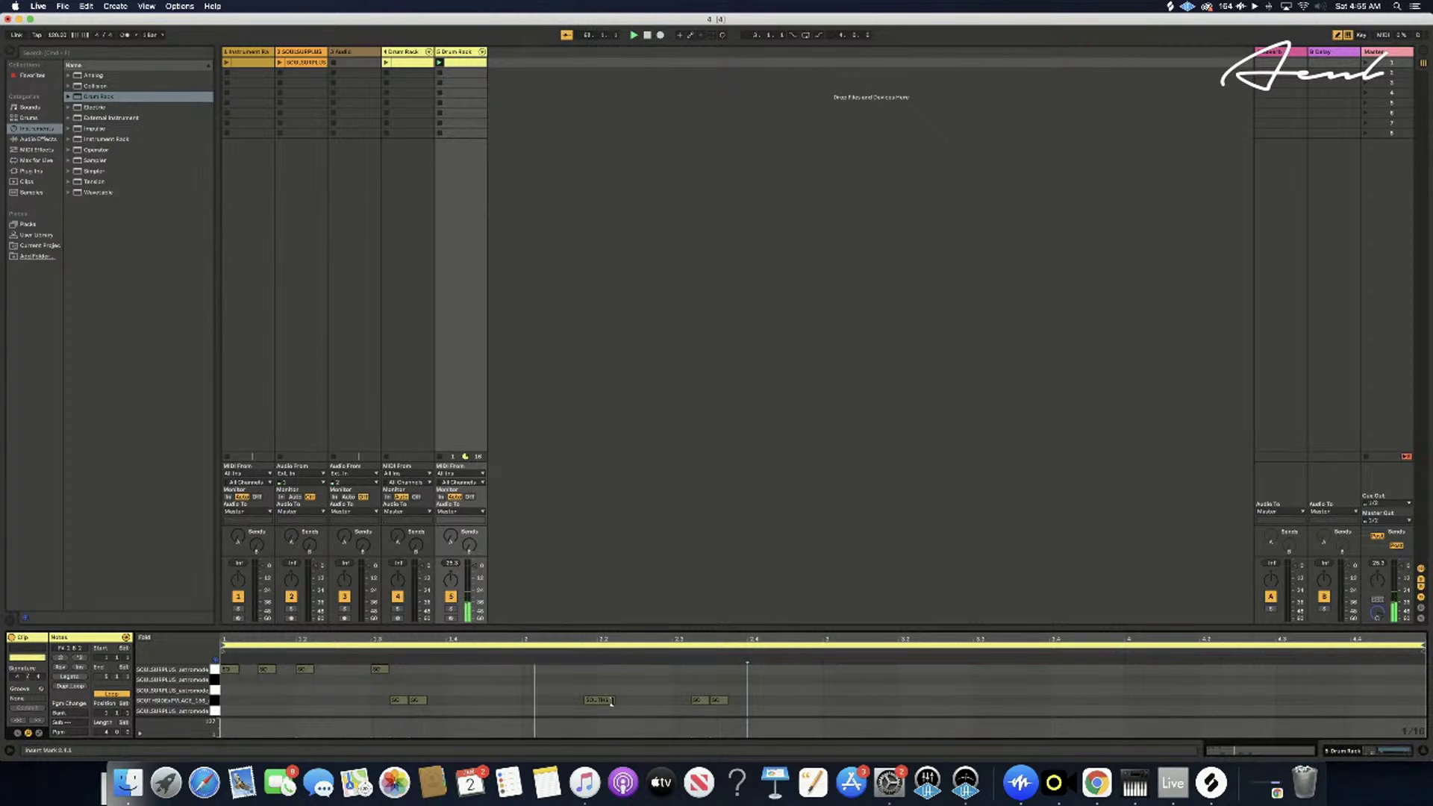
- Draw two long shylock notes, one from 2.2.4 to 2.4.3 and one from 2.1.2 to 2.2.2
double_click(662, 699)
left_click_drag(671, 699, 785, 699)
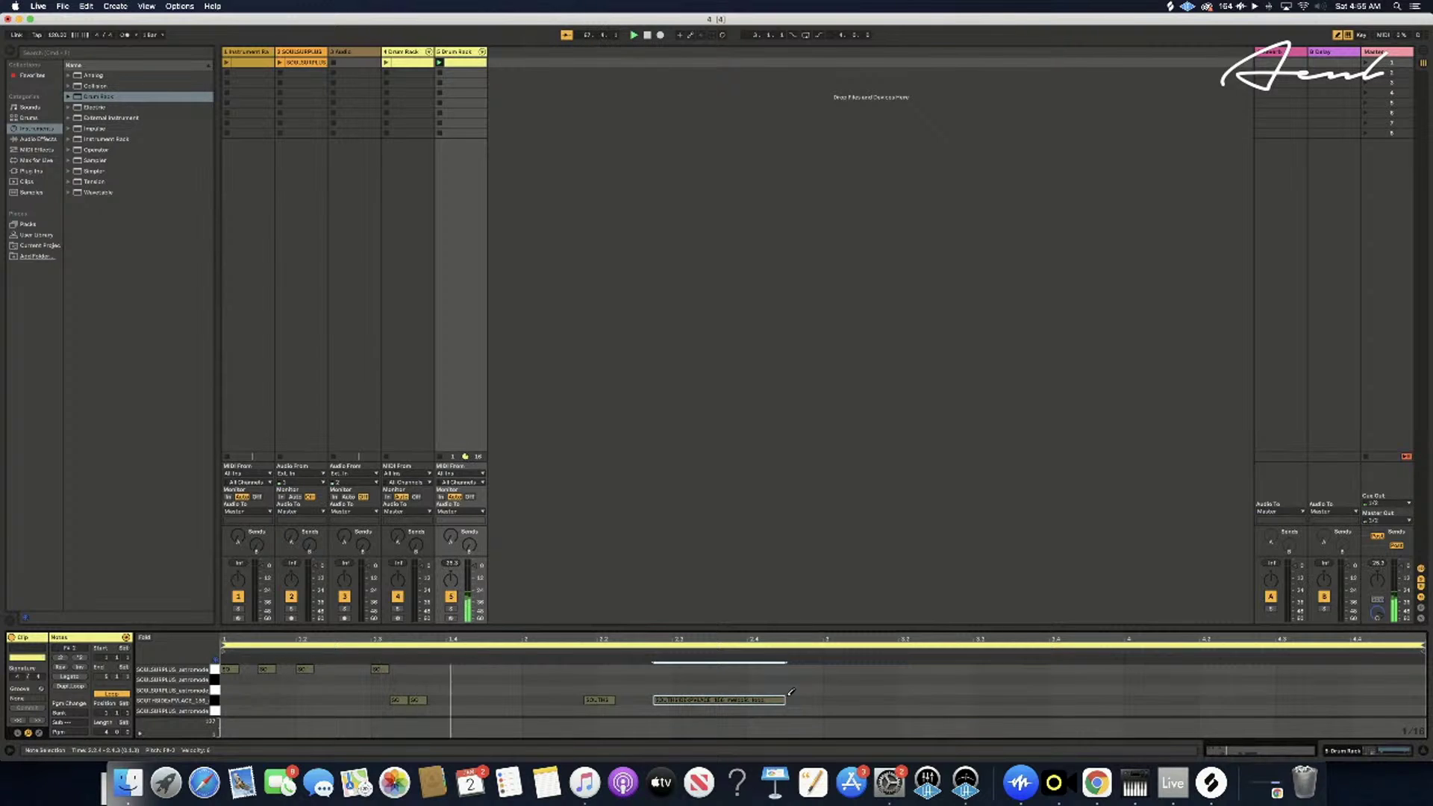
left_click(556, 699)
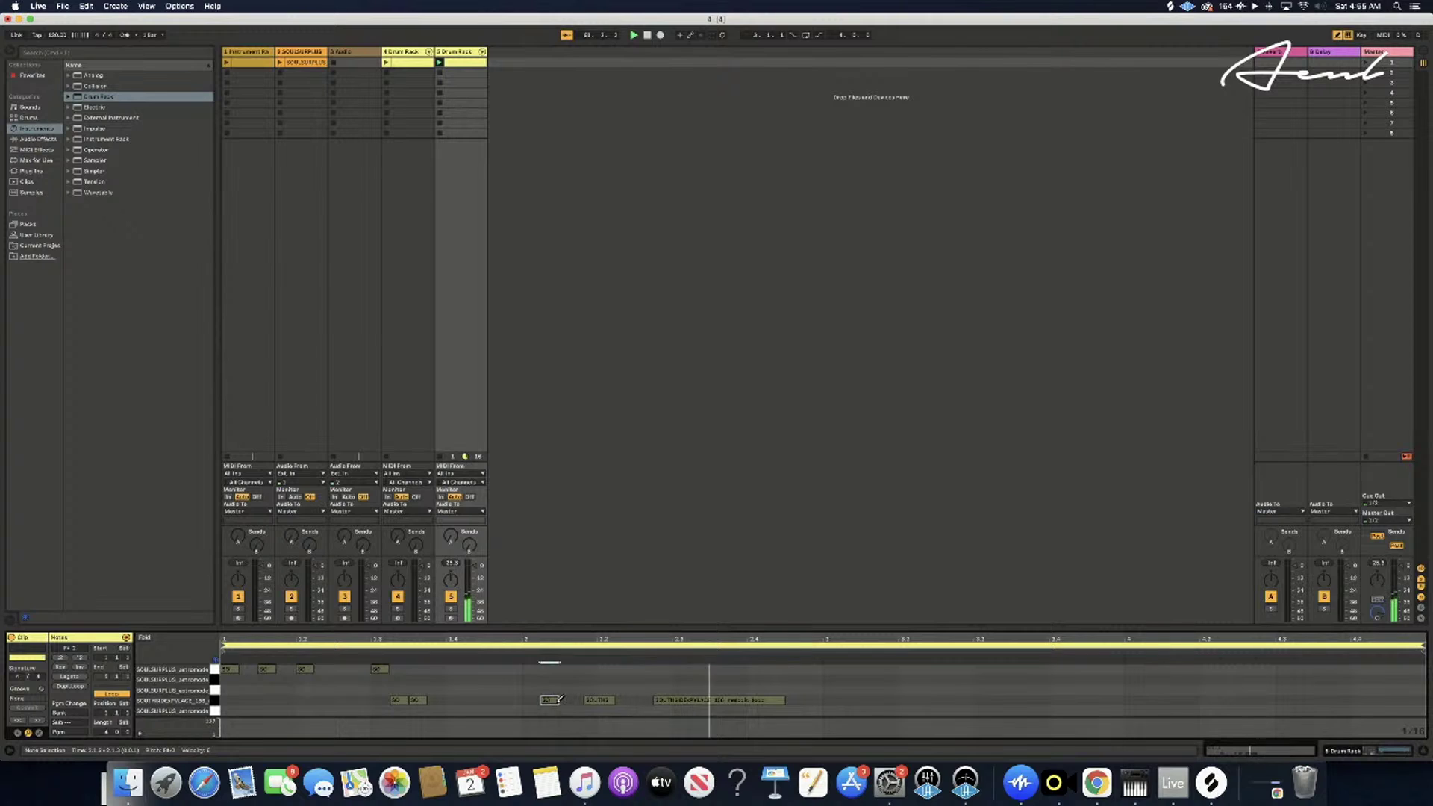
left_click_drag(557, 700, 616, 700)
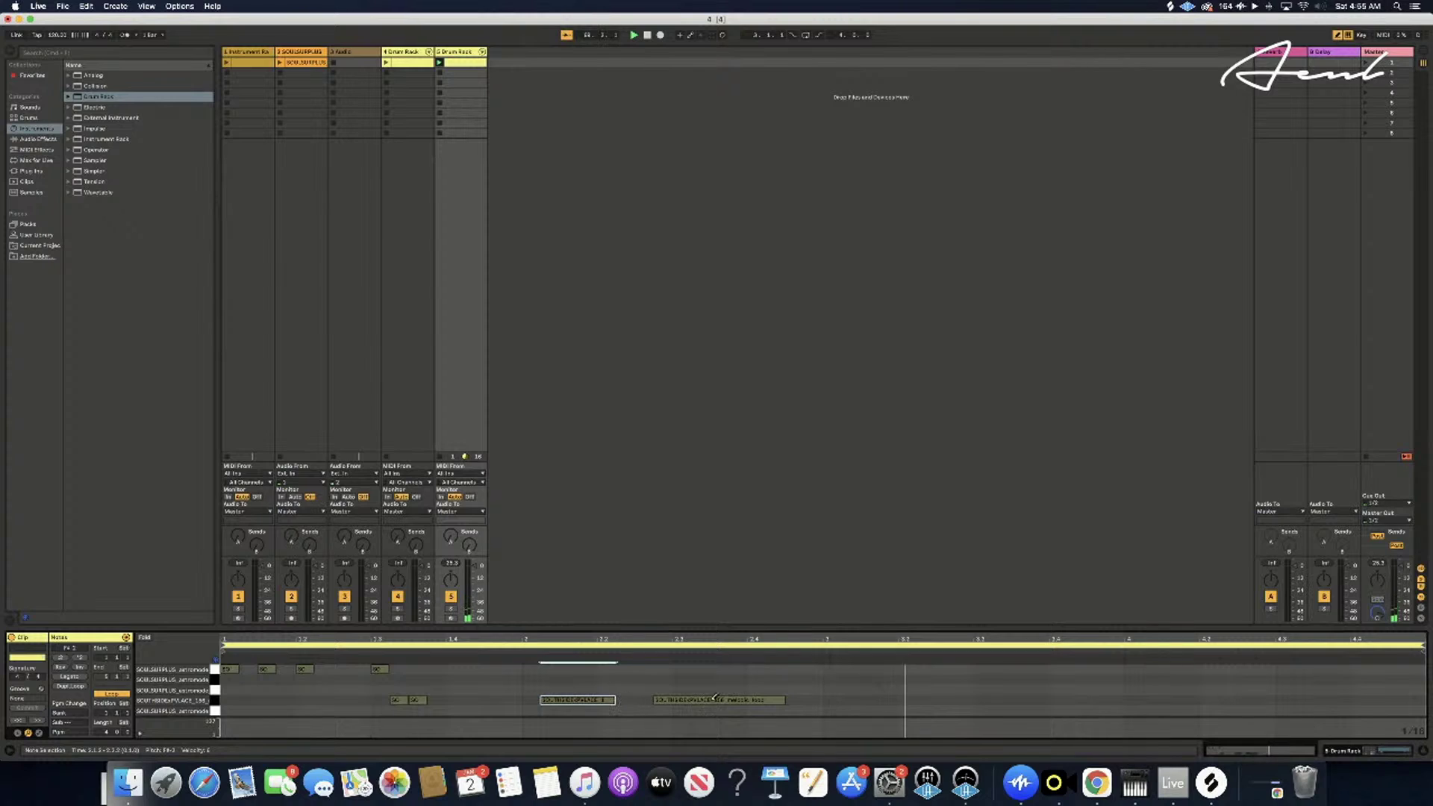
- Extend the shylock note at 2.2.4 to about 3.1.4 and move the start of the note at 2.1.2 slightly later
left_click_drag(784, 700, 879, 700)
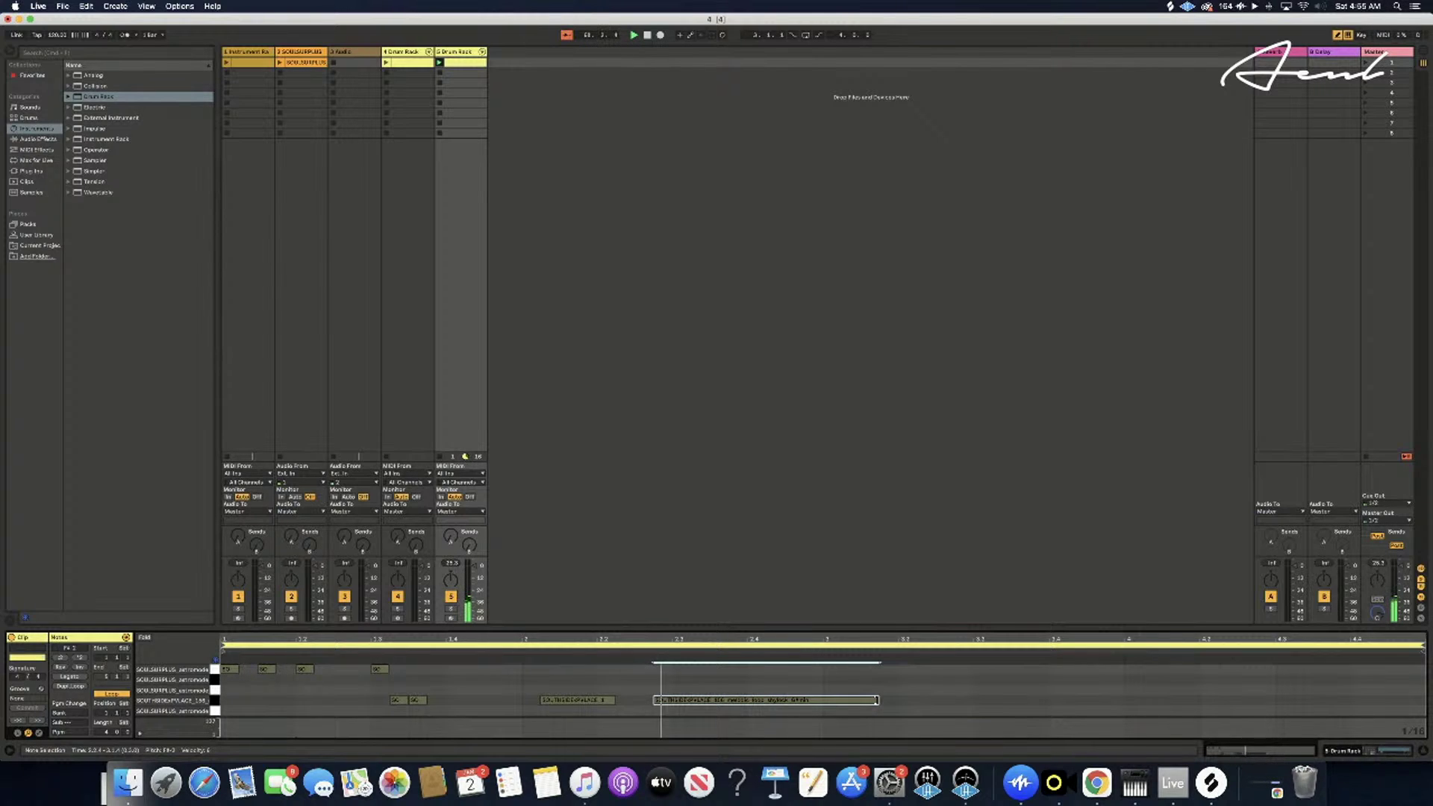
left_click(545, 702)
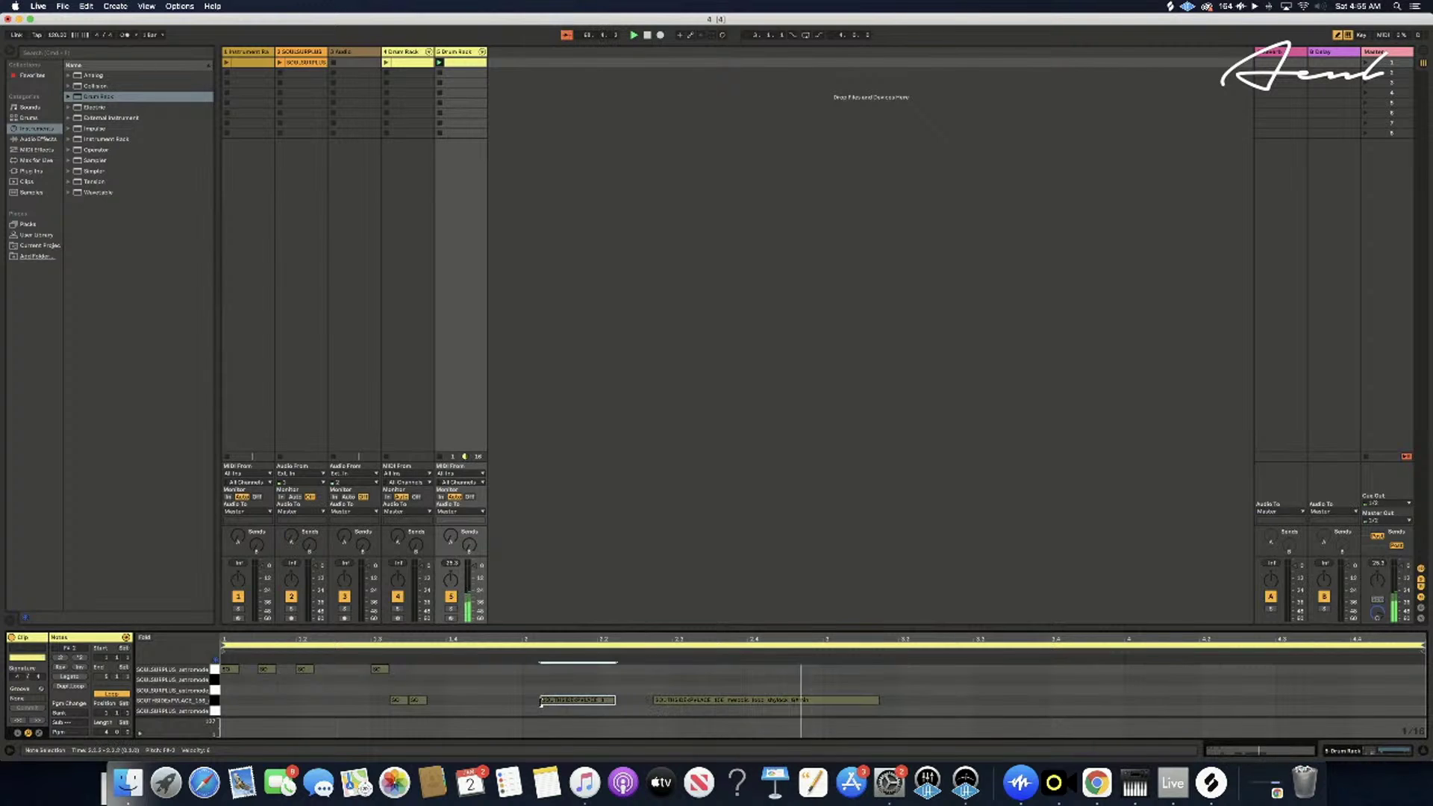
left_click(547, 701)
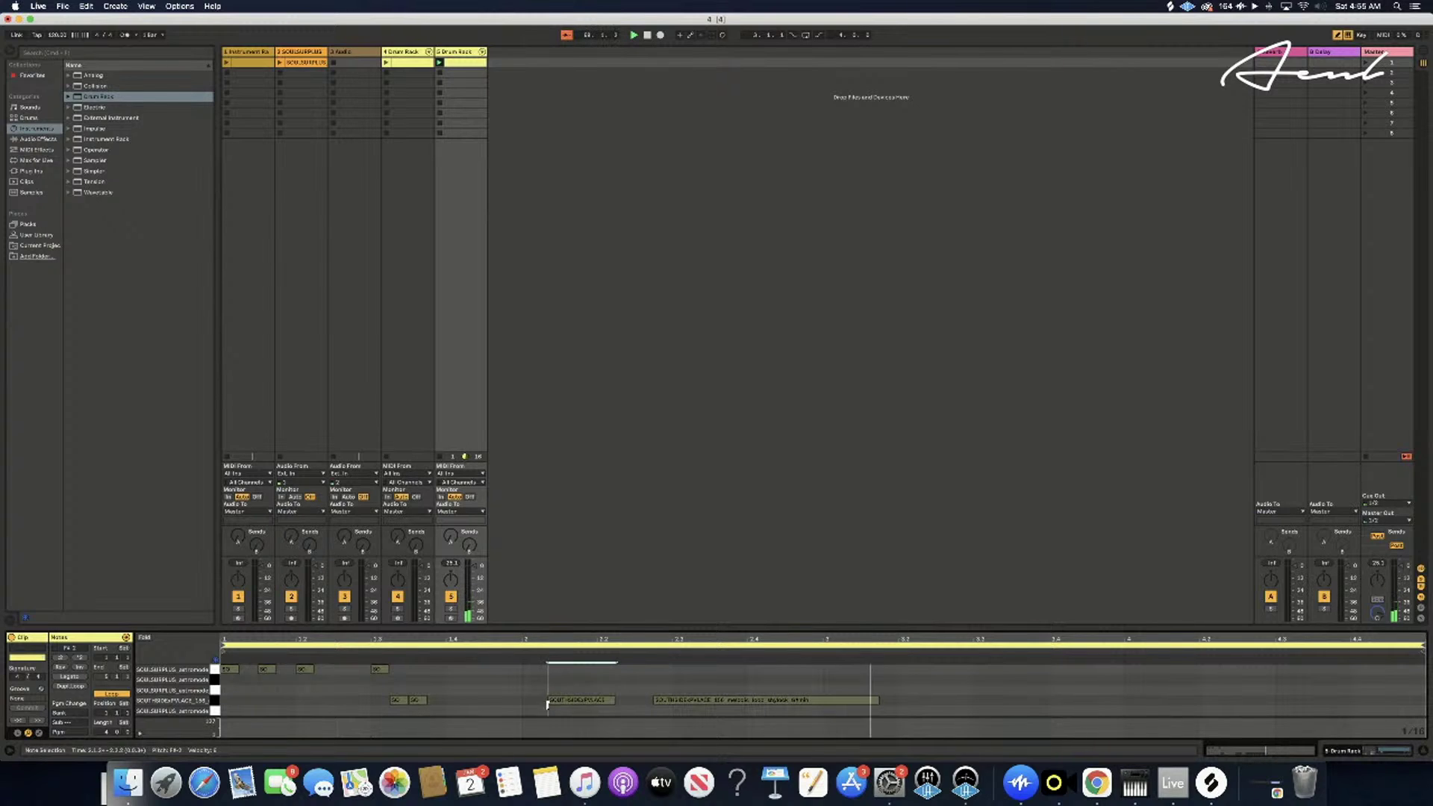
left_click(547, 705)
left_click(548, 702)
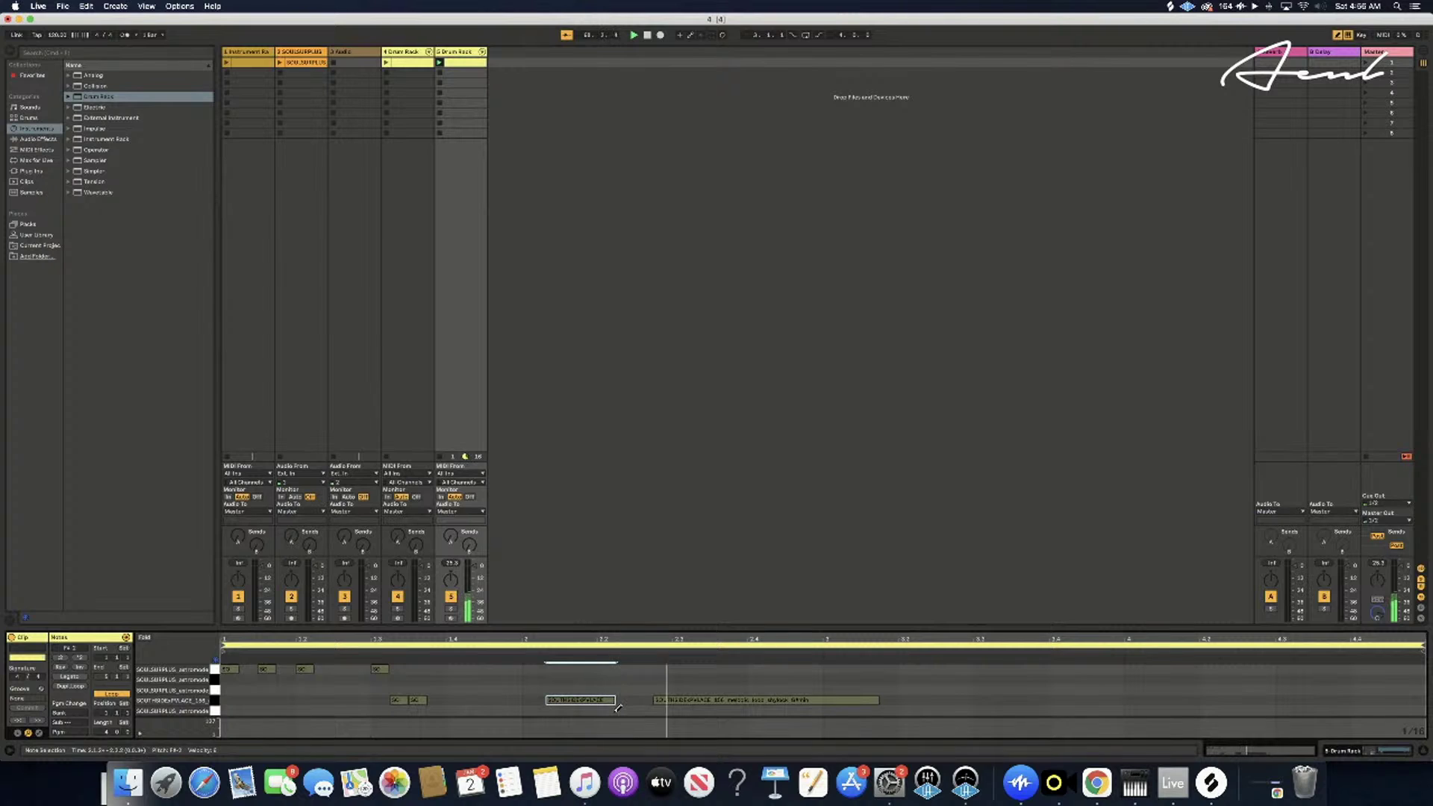
- Move the start of the long shylock note at 2.2.4 slightly earlier and play the clip to check its timing
left_click_drag(653, 700, 645, 700)
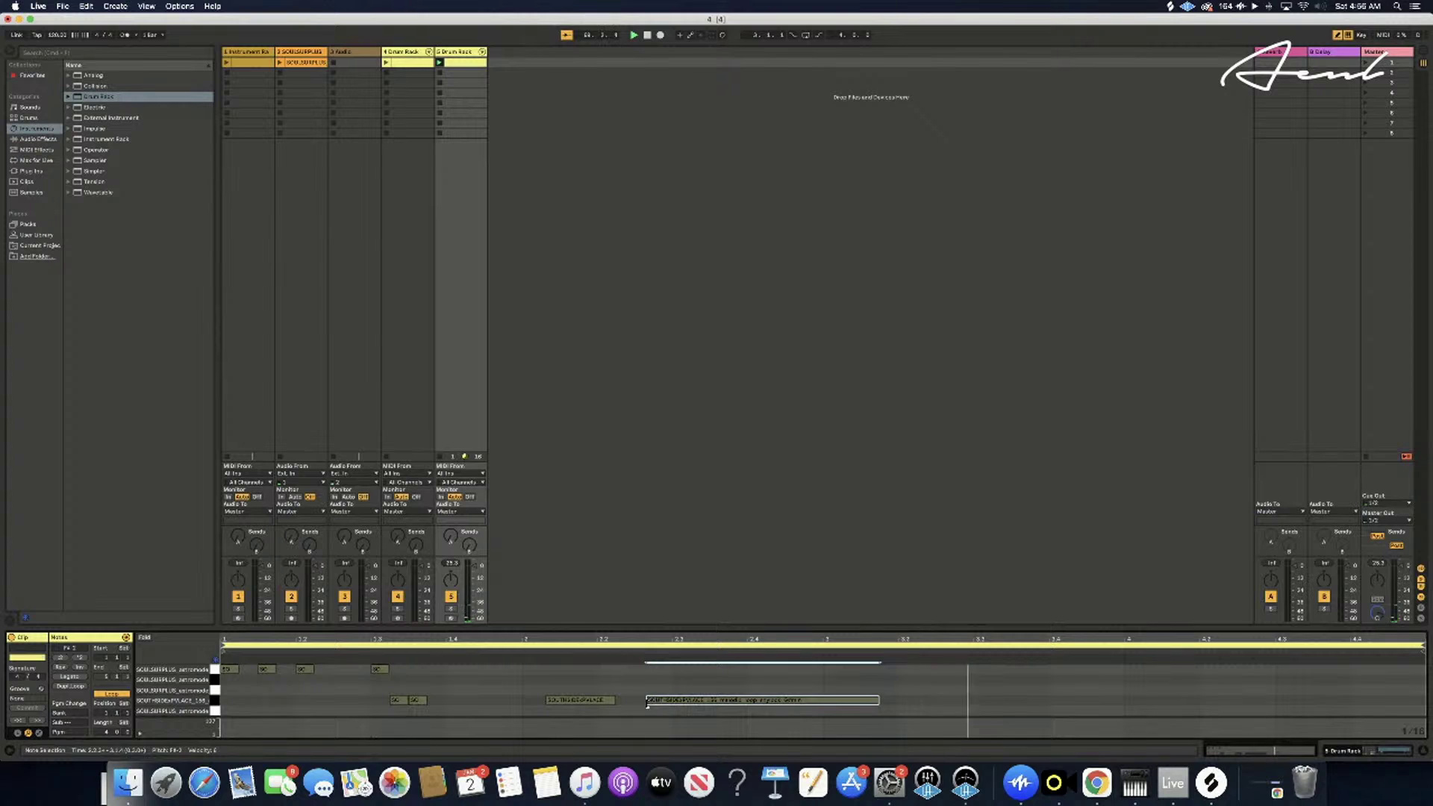
left_click_drag(647, 704, 643, 705)
left_click(546, 703)
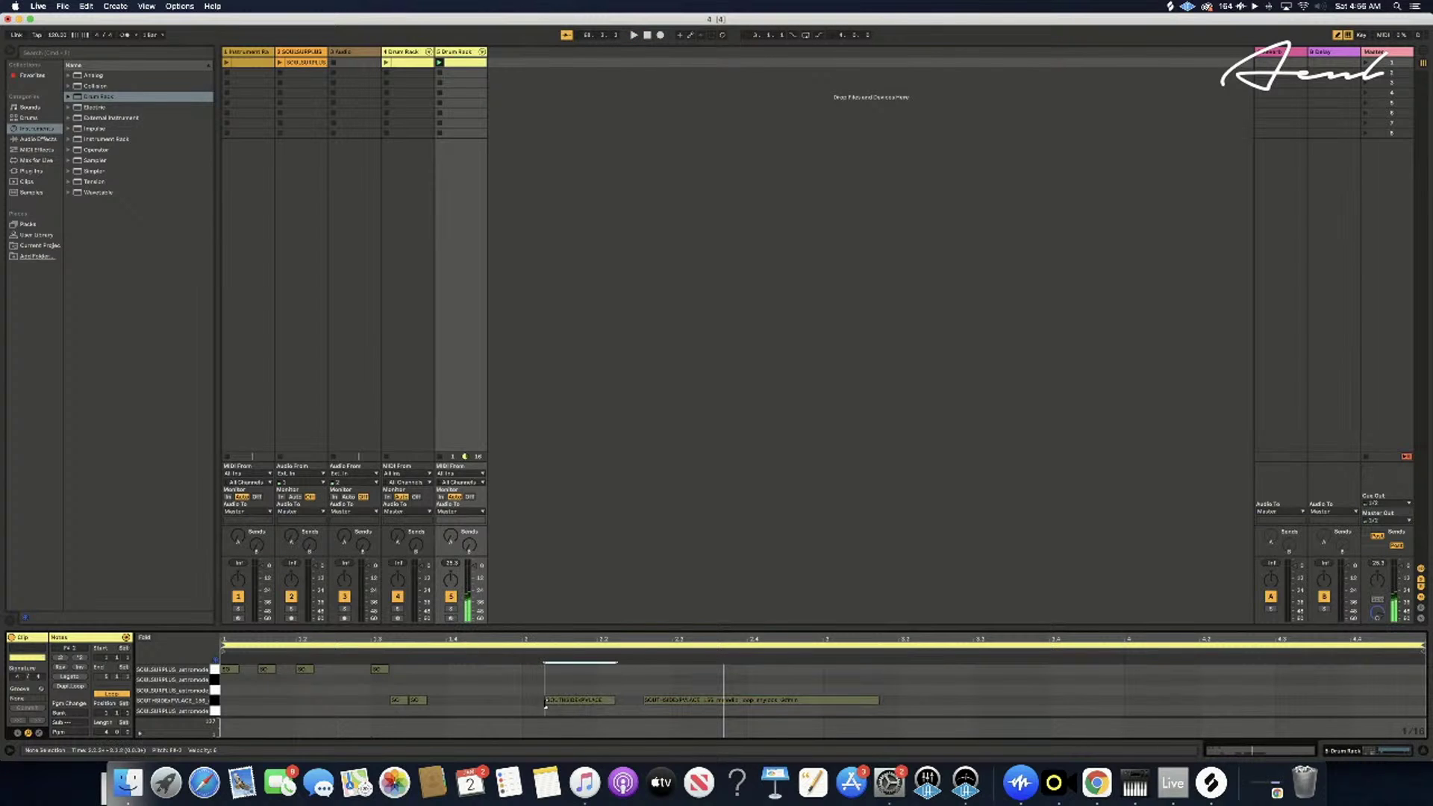
key("space")
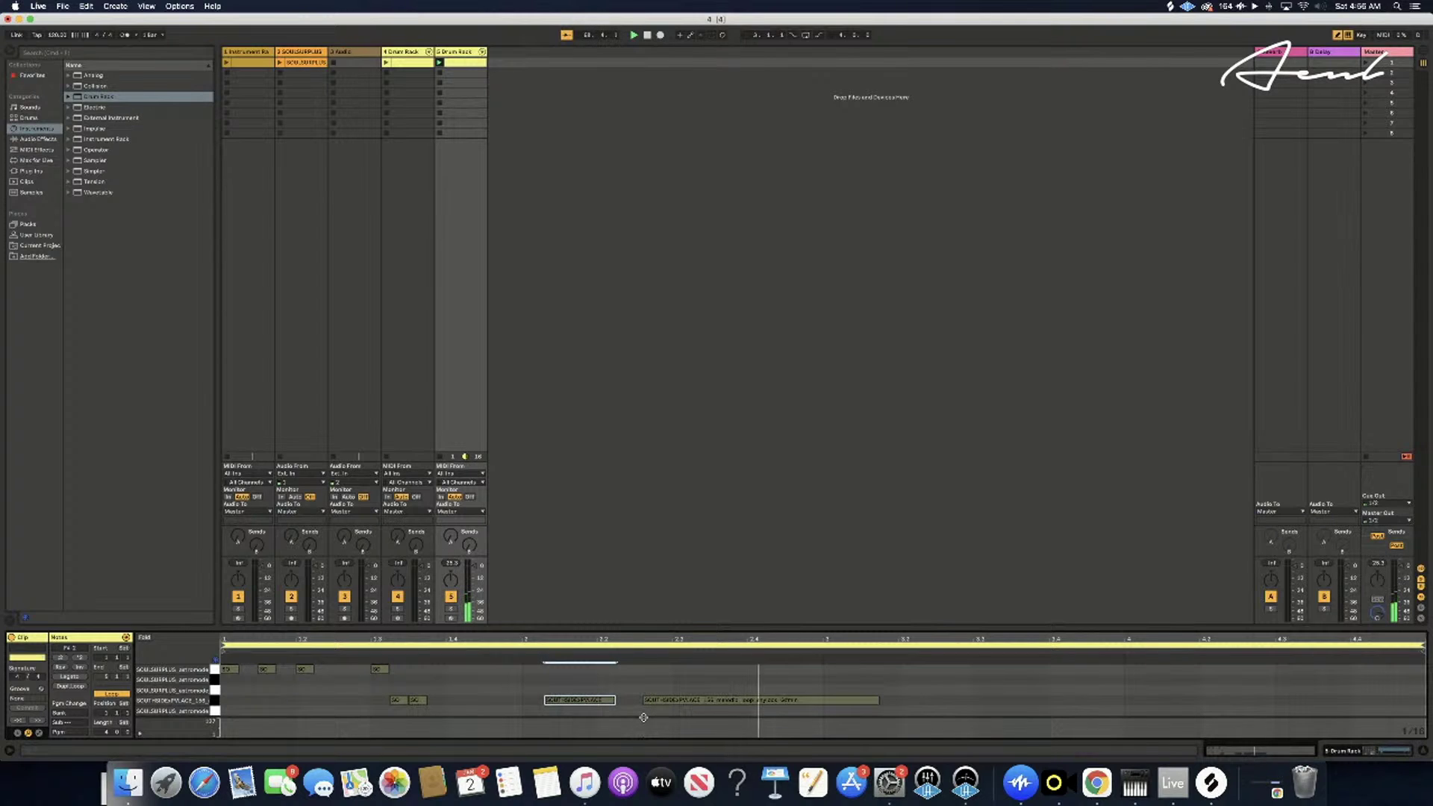
left_click(546, 702)
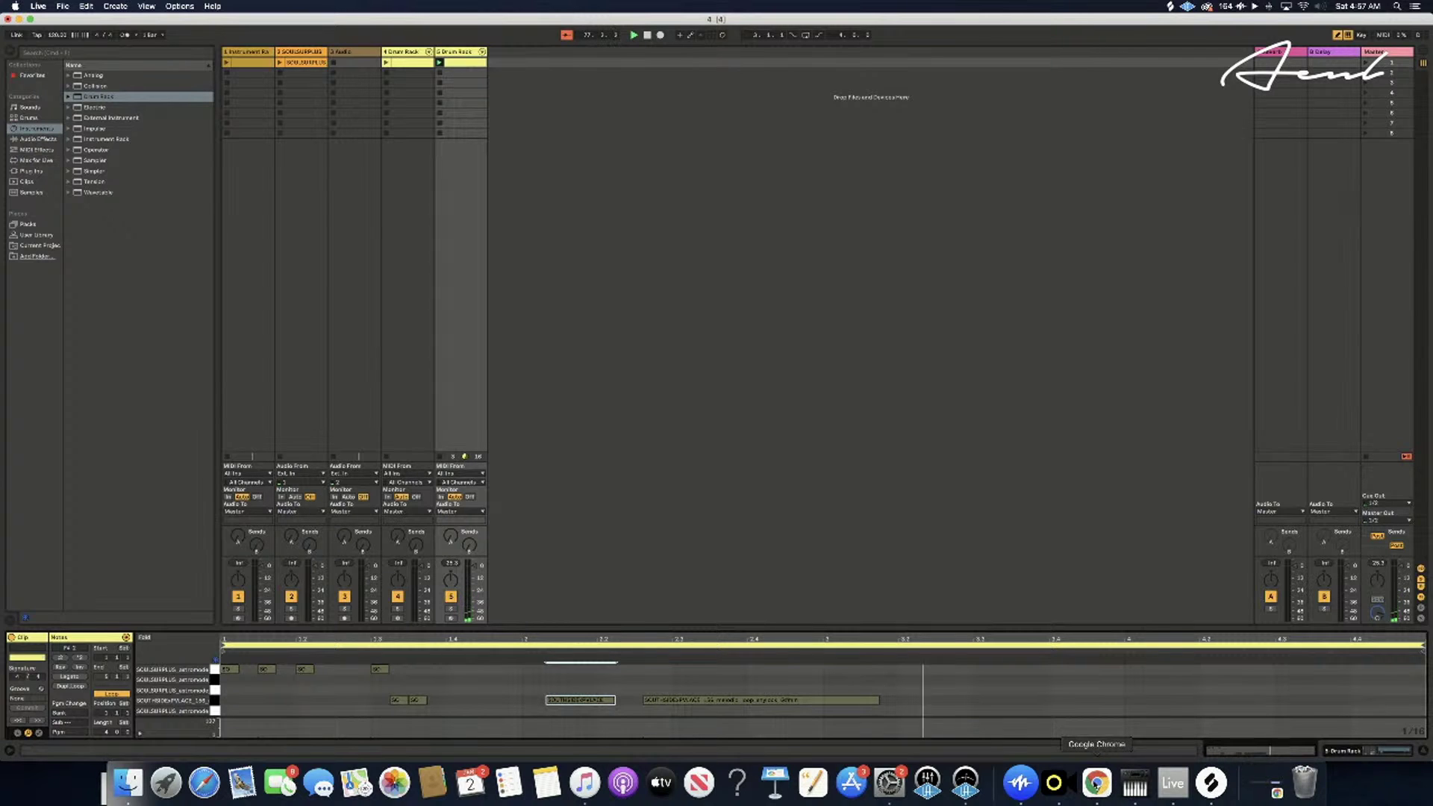
- Add SOUTHSIDExPVLACE_156_melodic_loop_shylock_G#min.wav from Splice to another pad of the second Drum Rack and audition it
left_click(1210, 782)
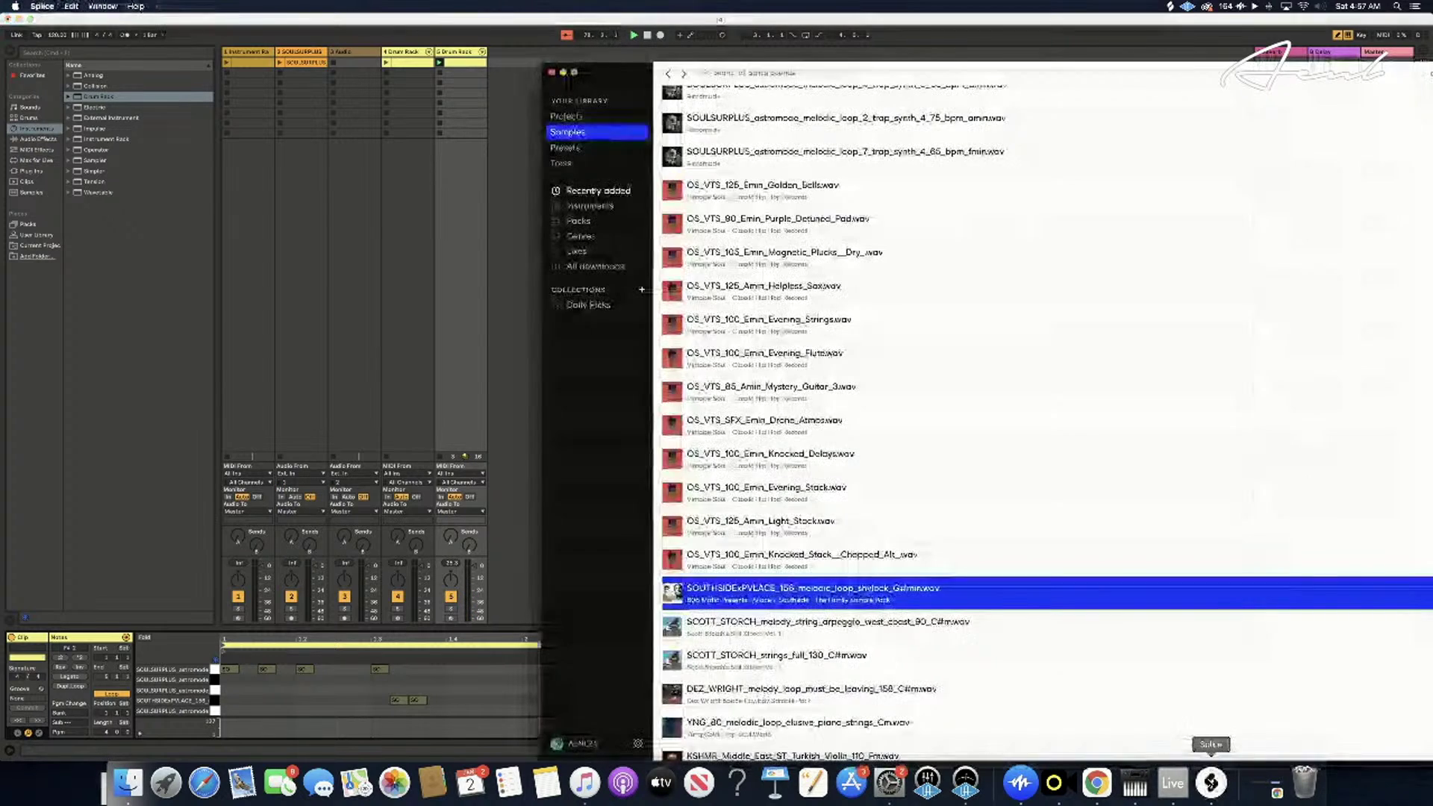
left_click(457, 57)
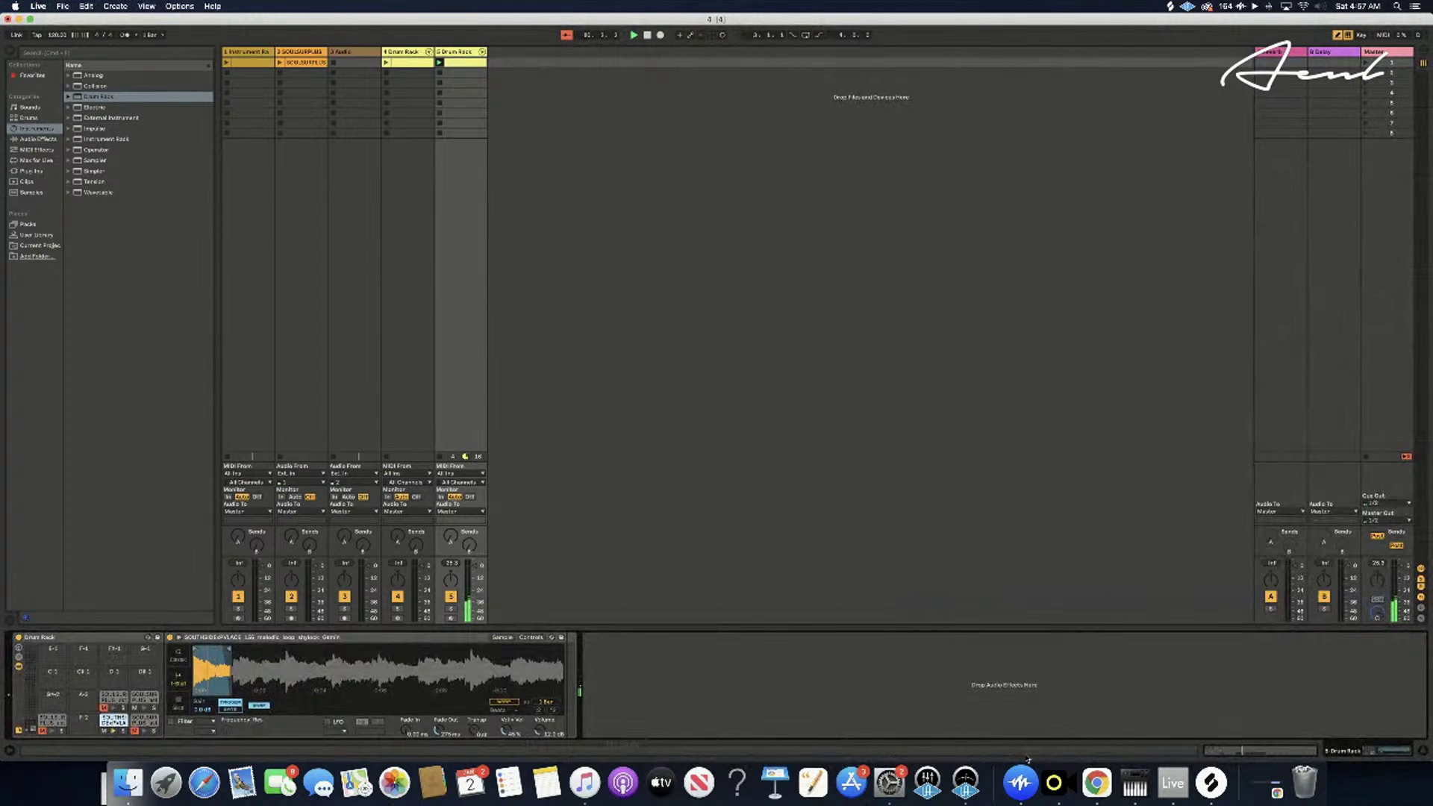
left_click(1210, 782)
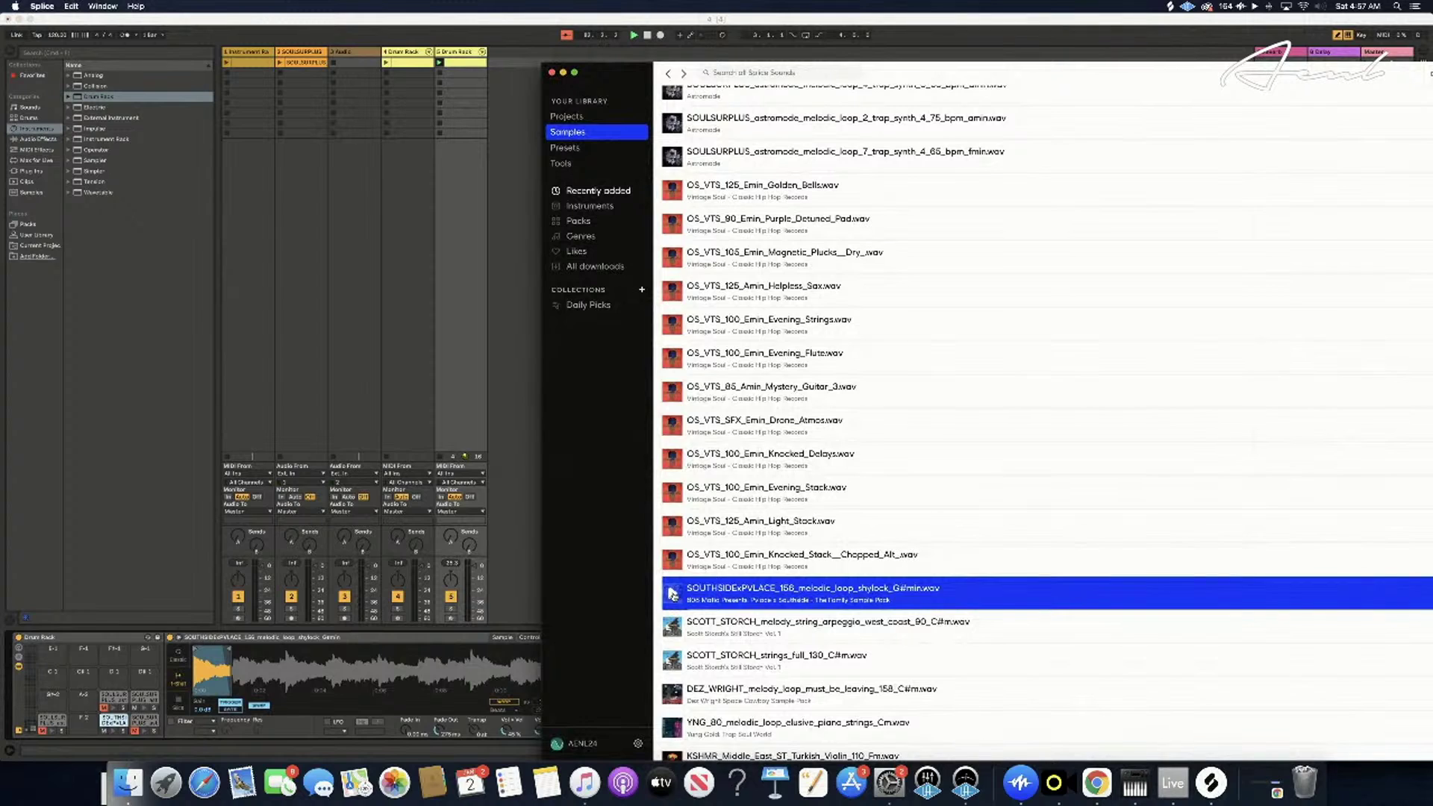
left_click_drag(705, 591, 84, 723)
left_click(84, 731)
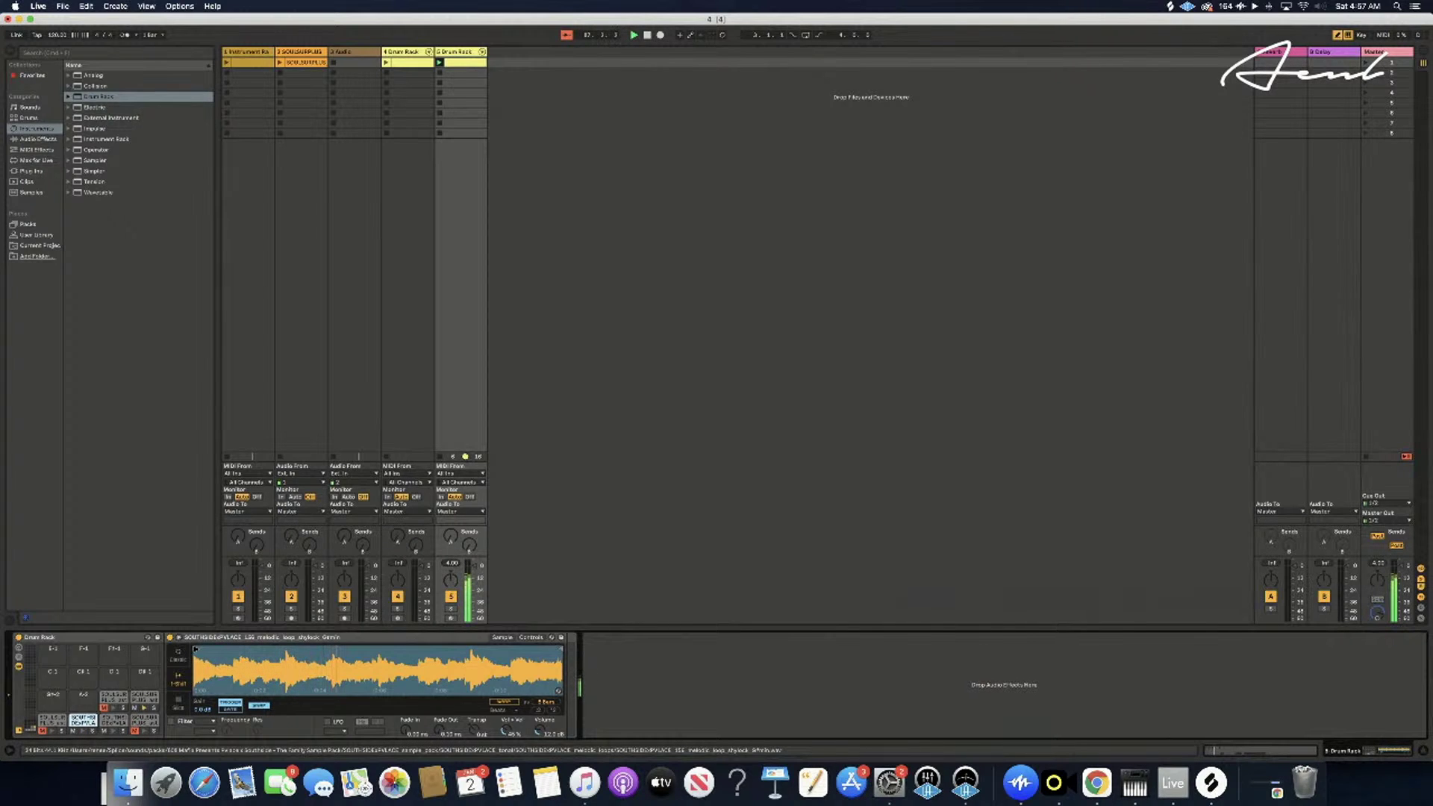
- Trim the end of the new pad's shylock sample to just under half the waveform, keep its start at the beginning, and audition it
left_click_drag(195, 648, 233, 648)
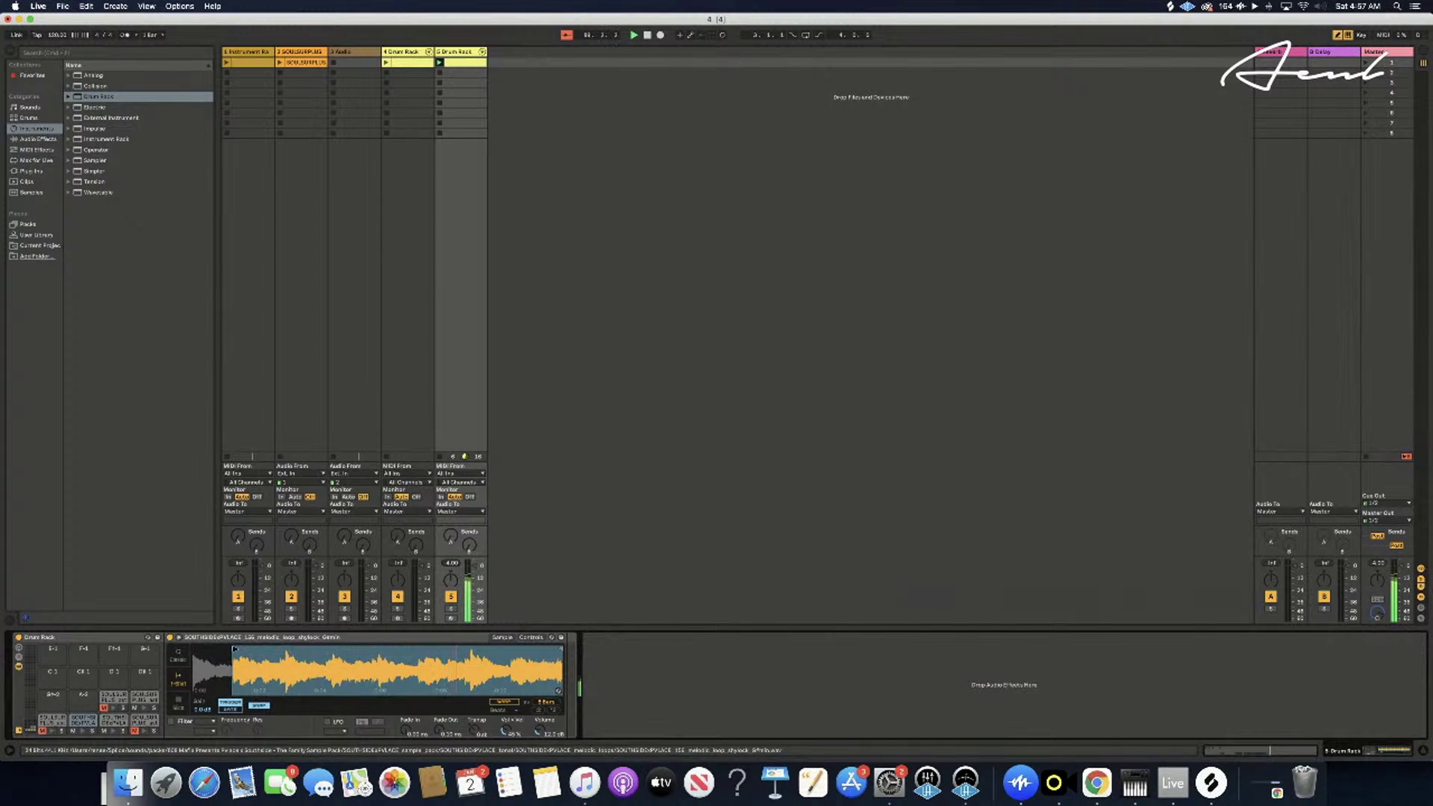
left_click_drag(234, 648, 170, 649)
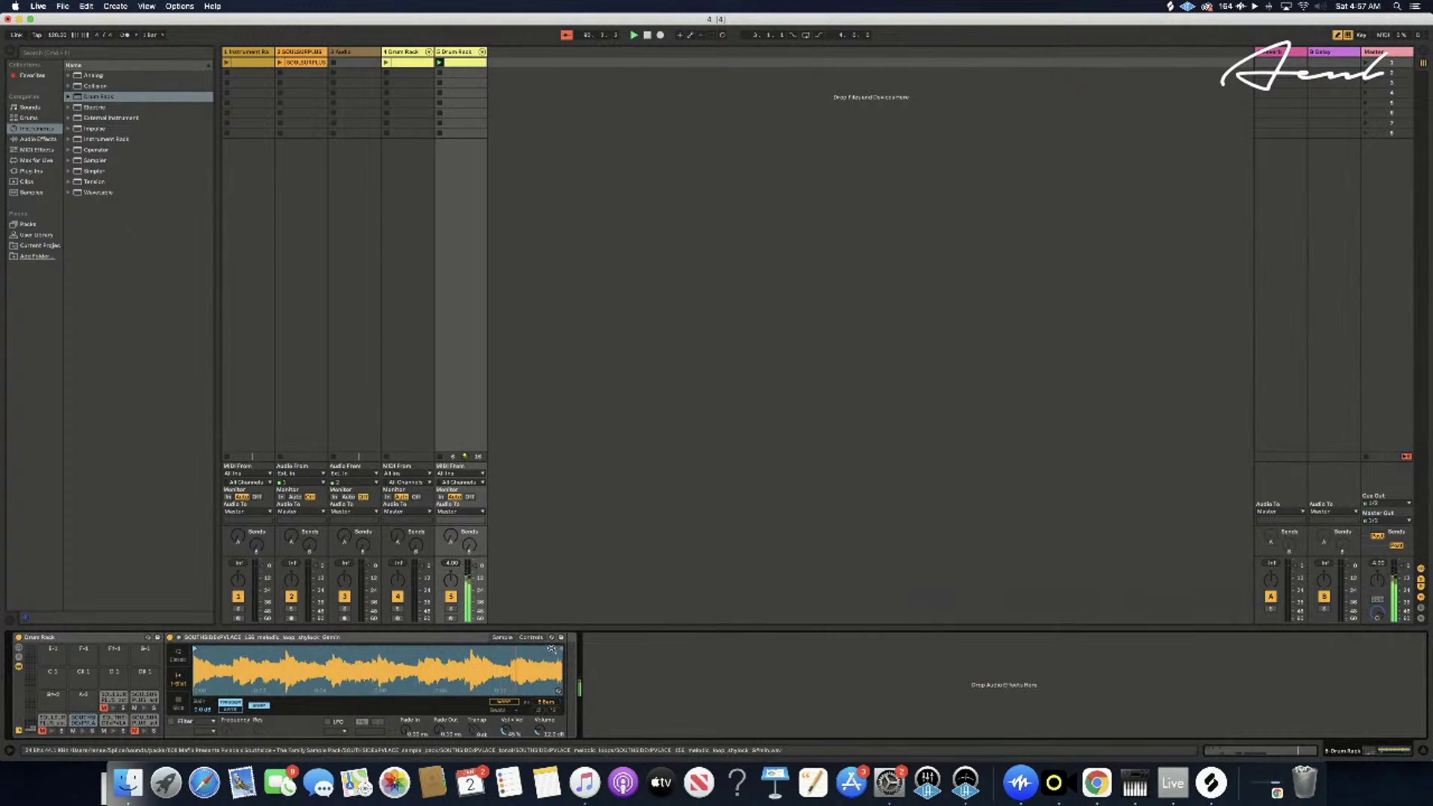
left_click_drag(558, 648, 456, 650)
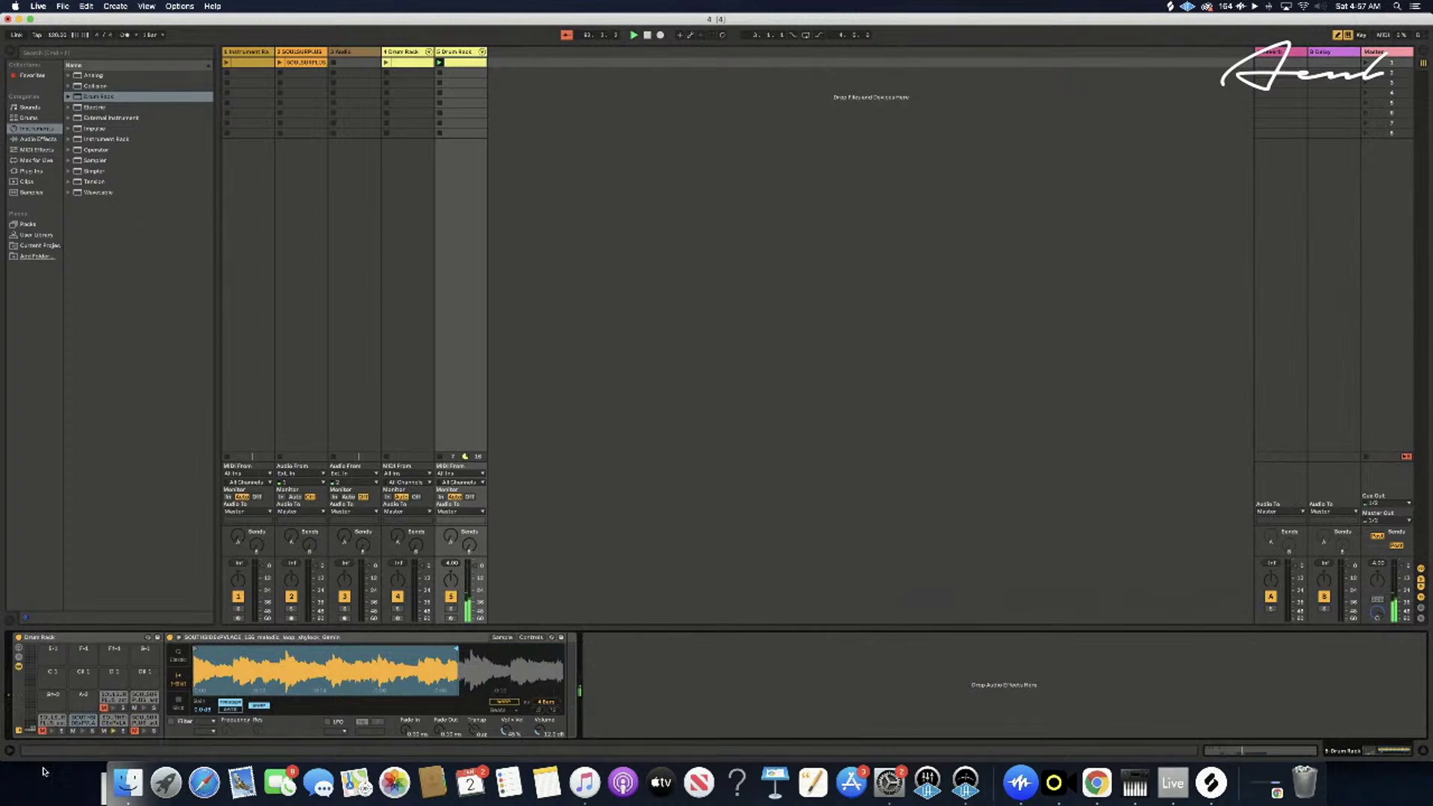
left_click(84, 729)
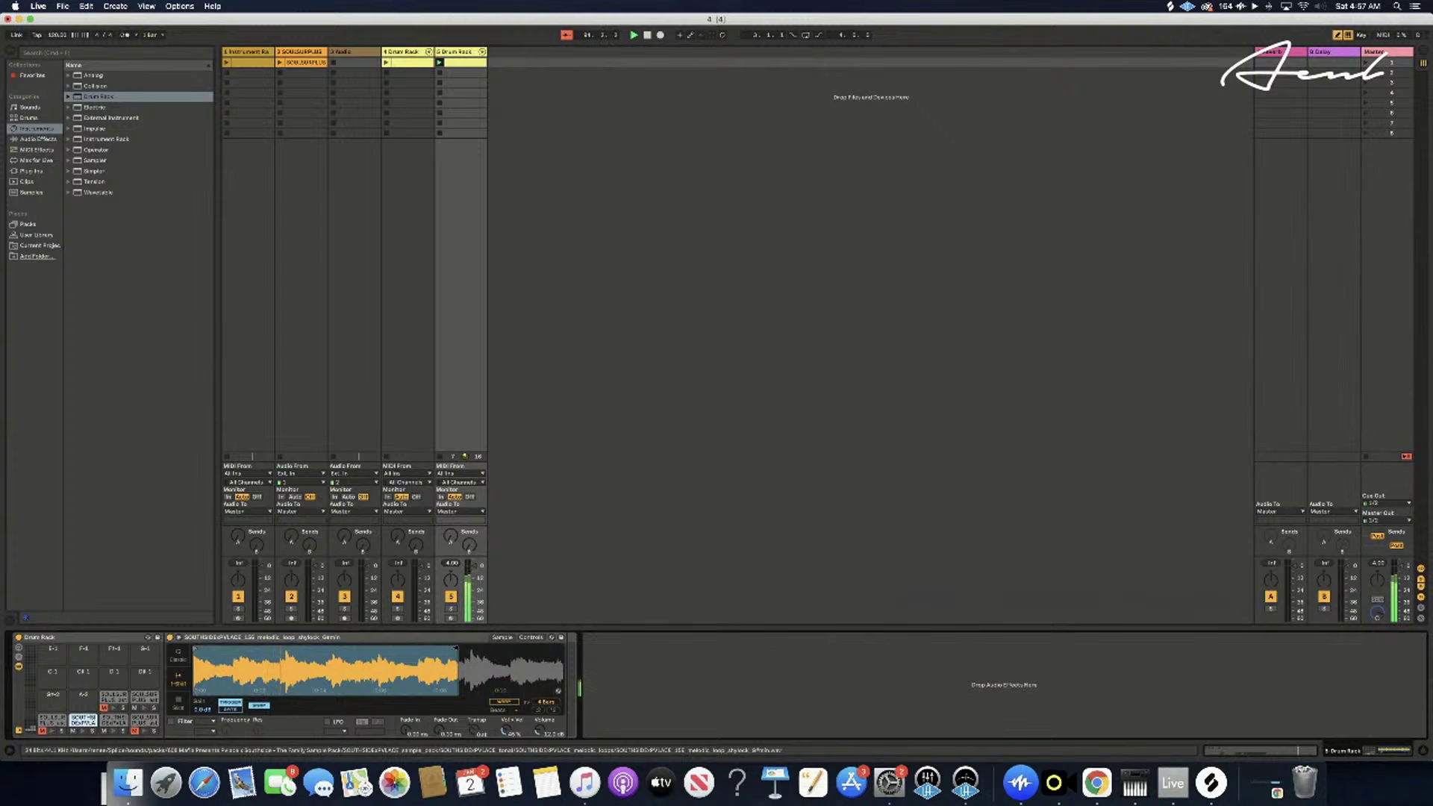
left_click_drag(449, 648, 363, 649)
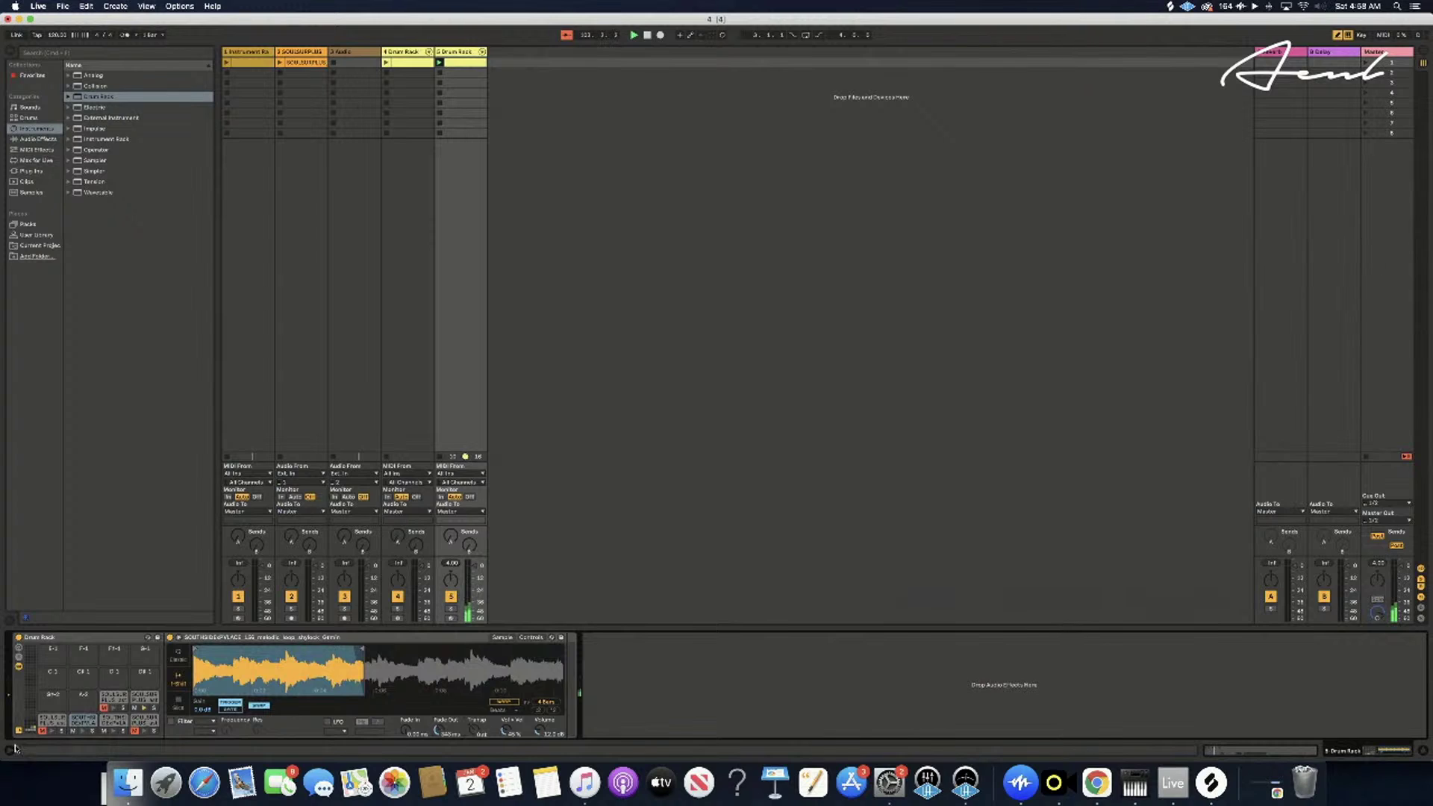
left_click(80, 725)
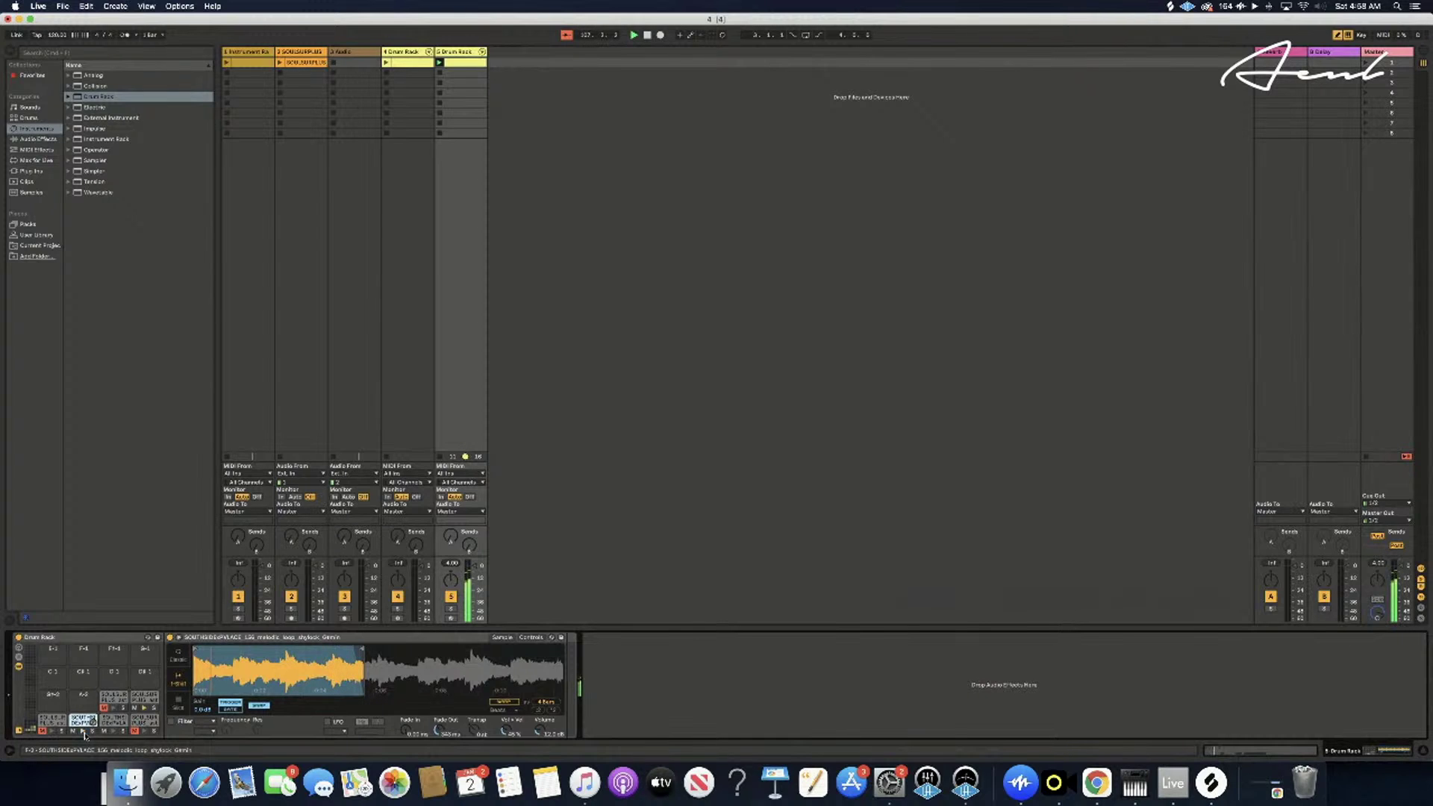
- Try different Fade Out times on the new shylock sample, set Fade Out to 0.00 ms, and audition the pad
left_click_drag(441, 730, 438, 729)
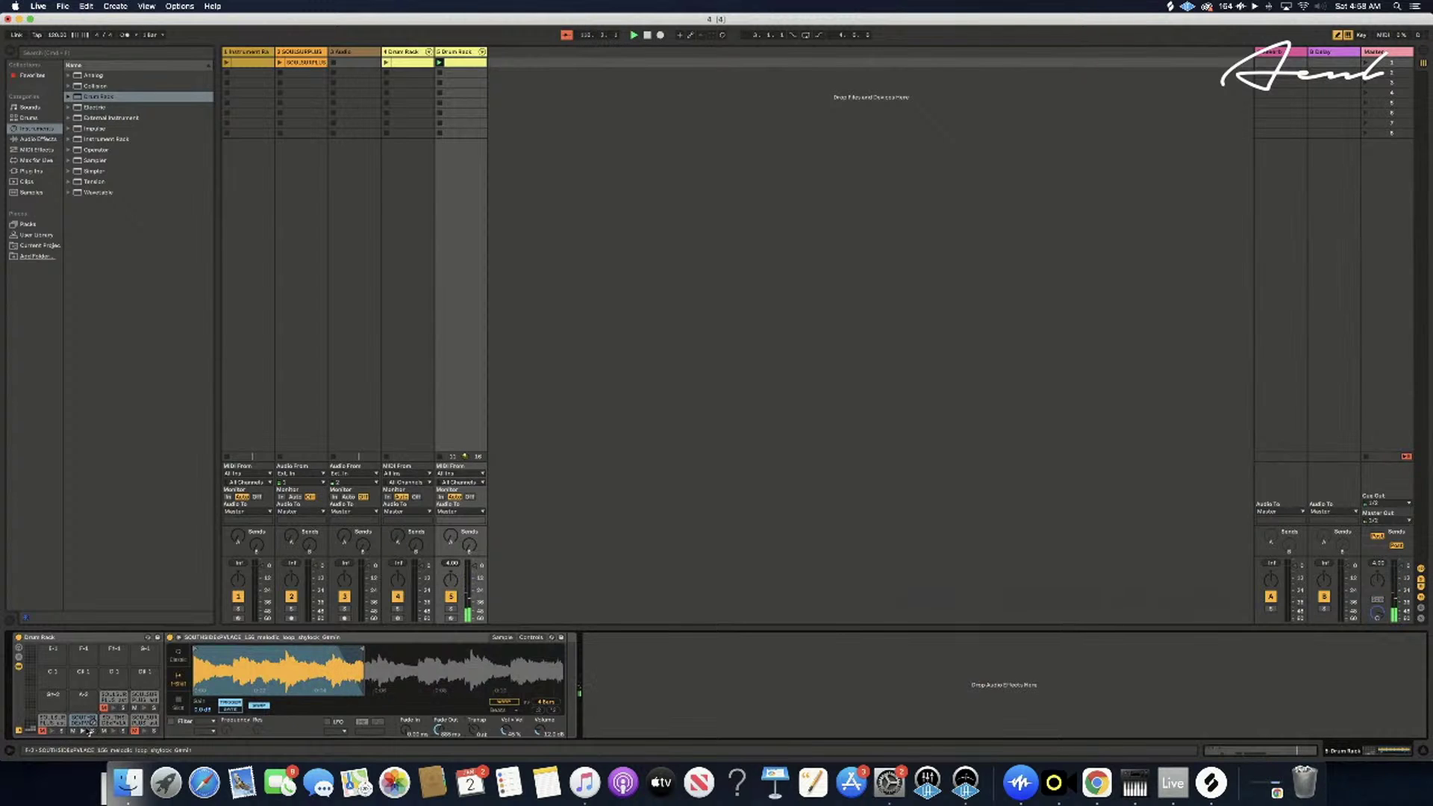
left_click(84, 722)
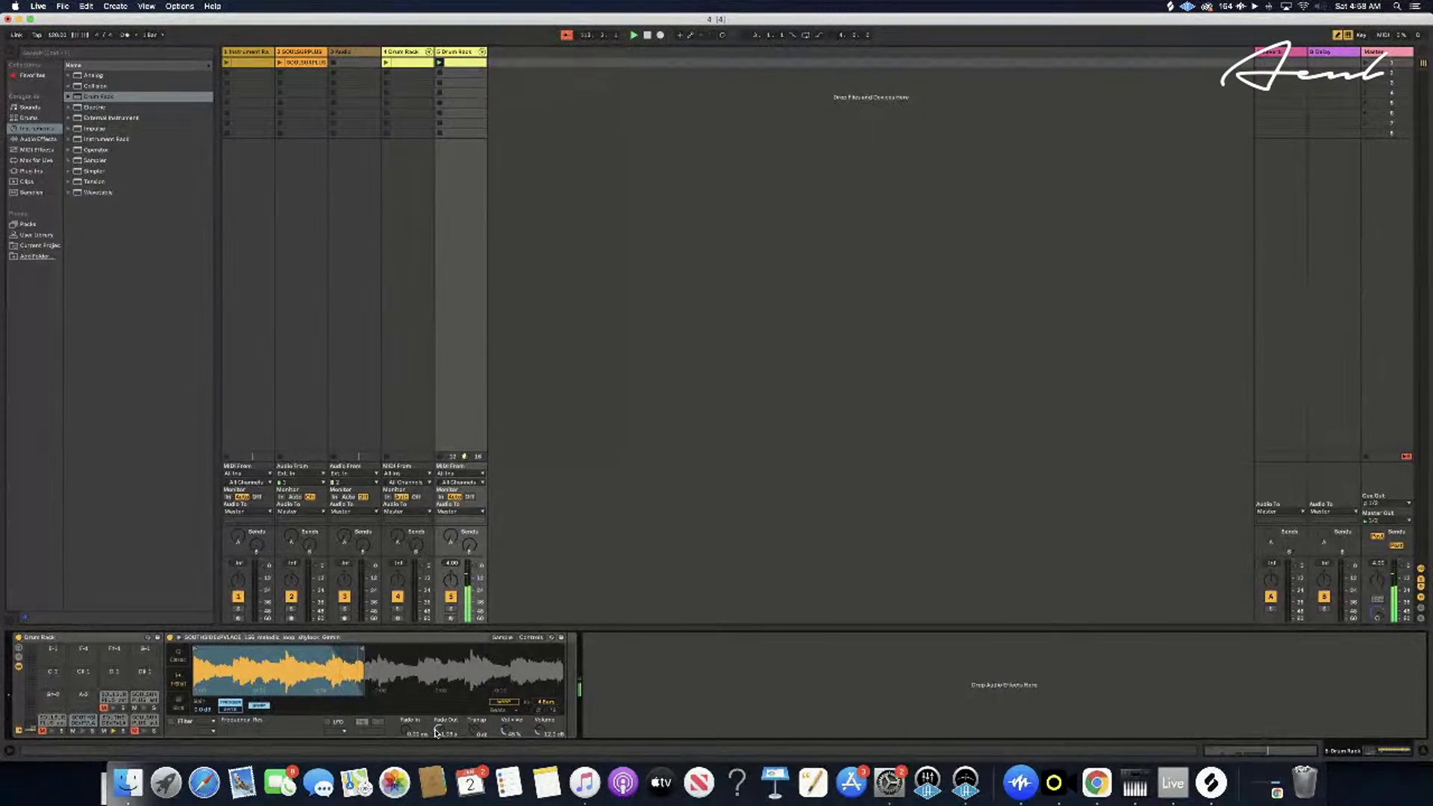
left_click_drag(436, 733, 435, 733)
left_click(84, 732)
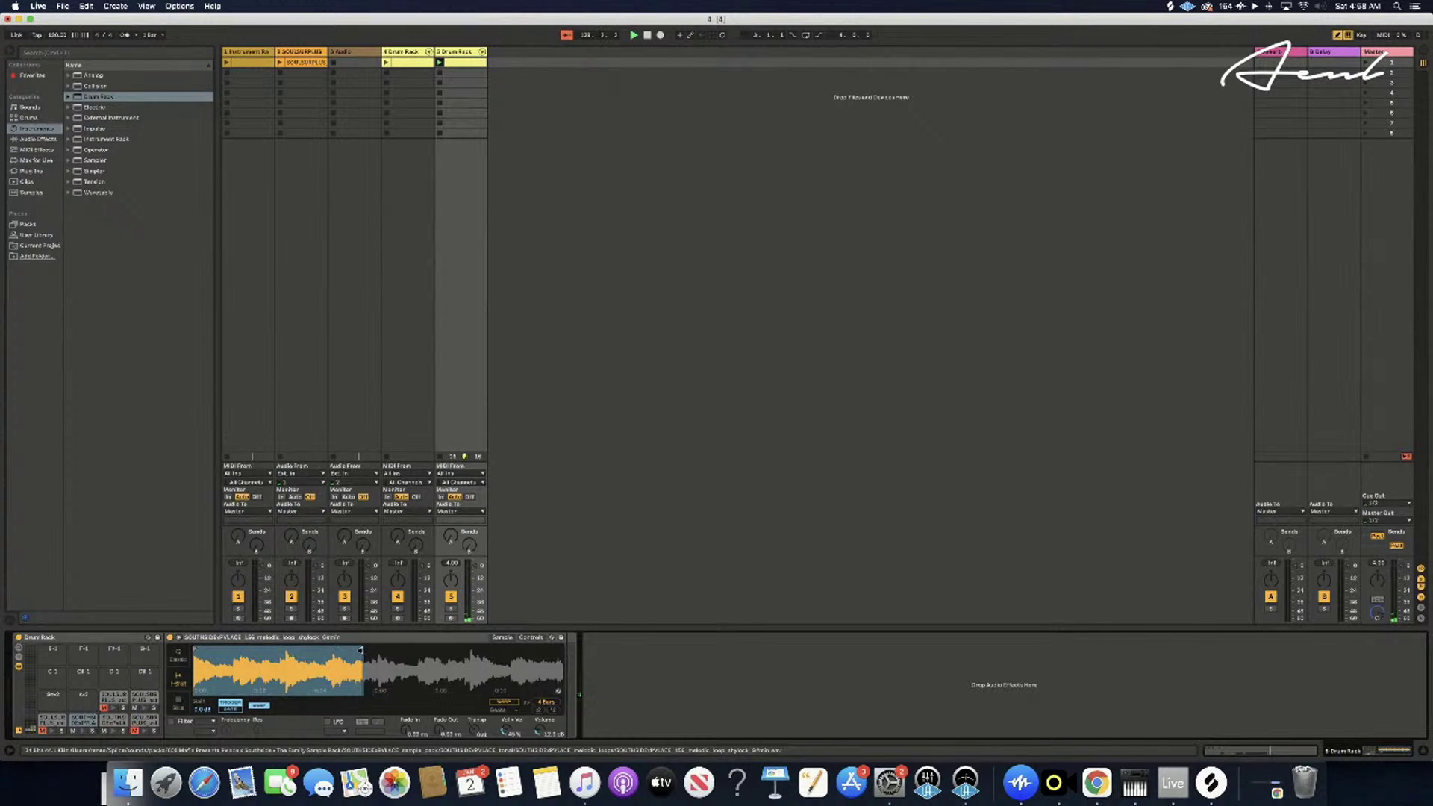
left_click(82, 735)
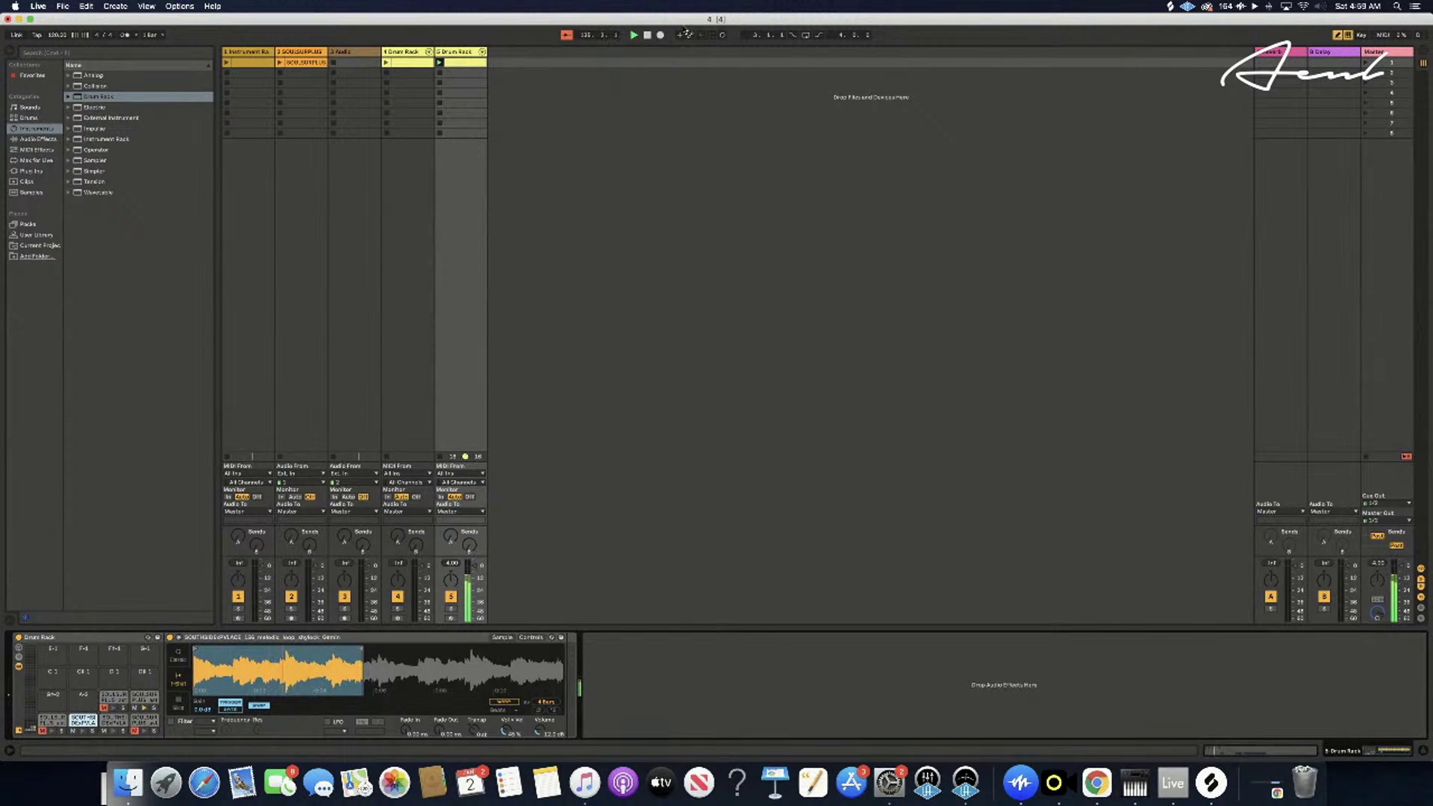
- Place a note for the new shylock pad at 3.2.1 in the second Drum Rack's clip and extend the loop length to 9 bars
left_click(462, 62)
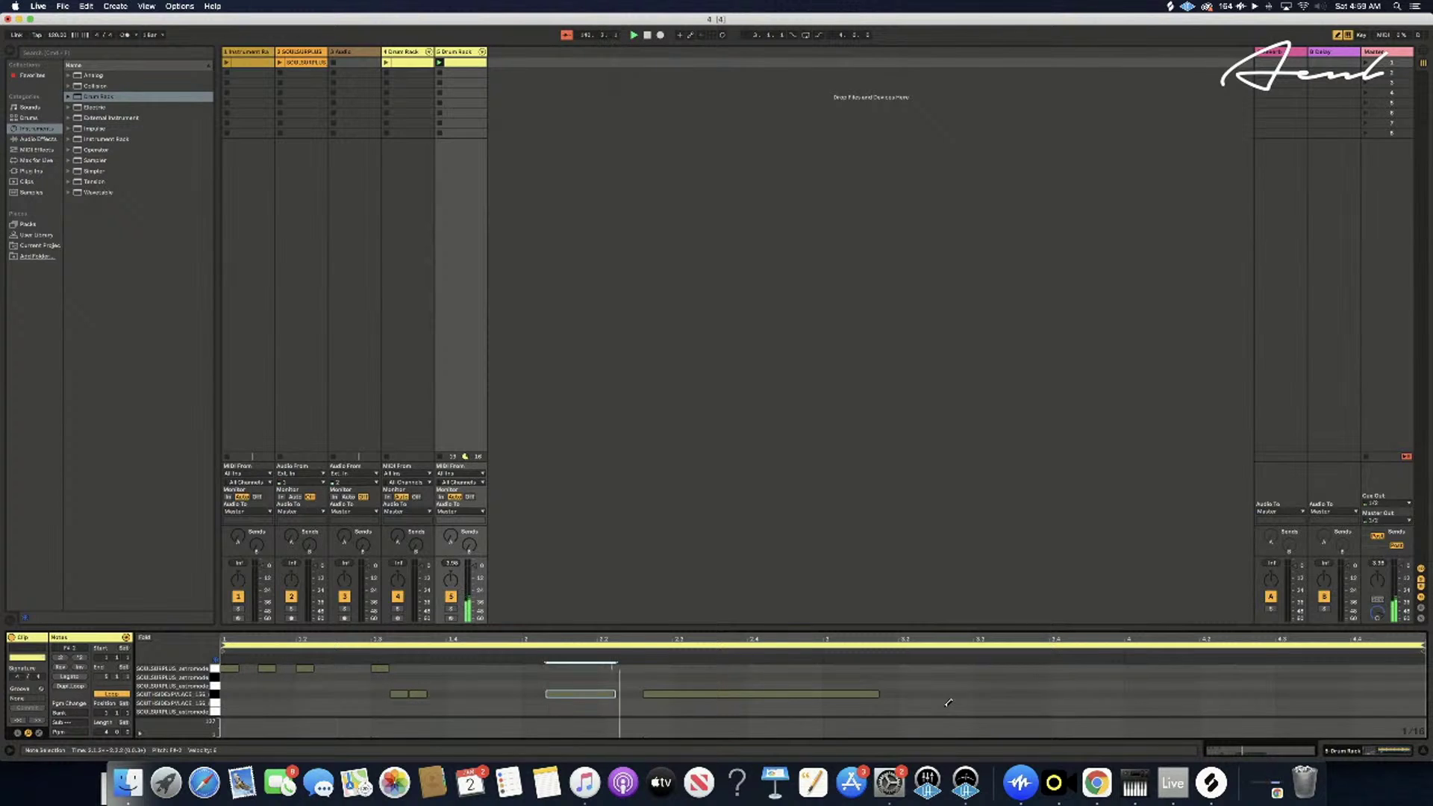
left_click(906, 702)
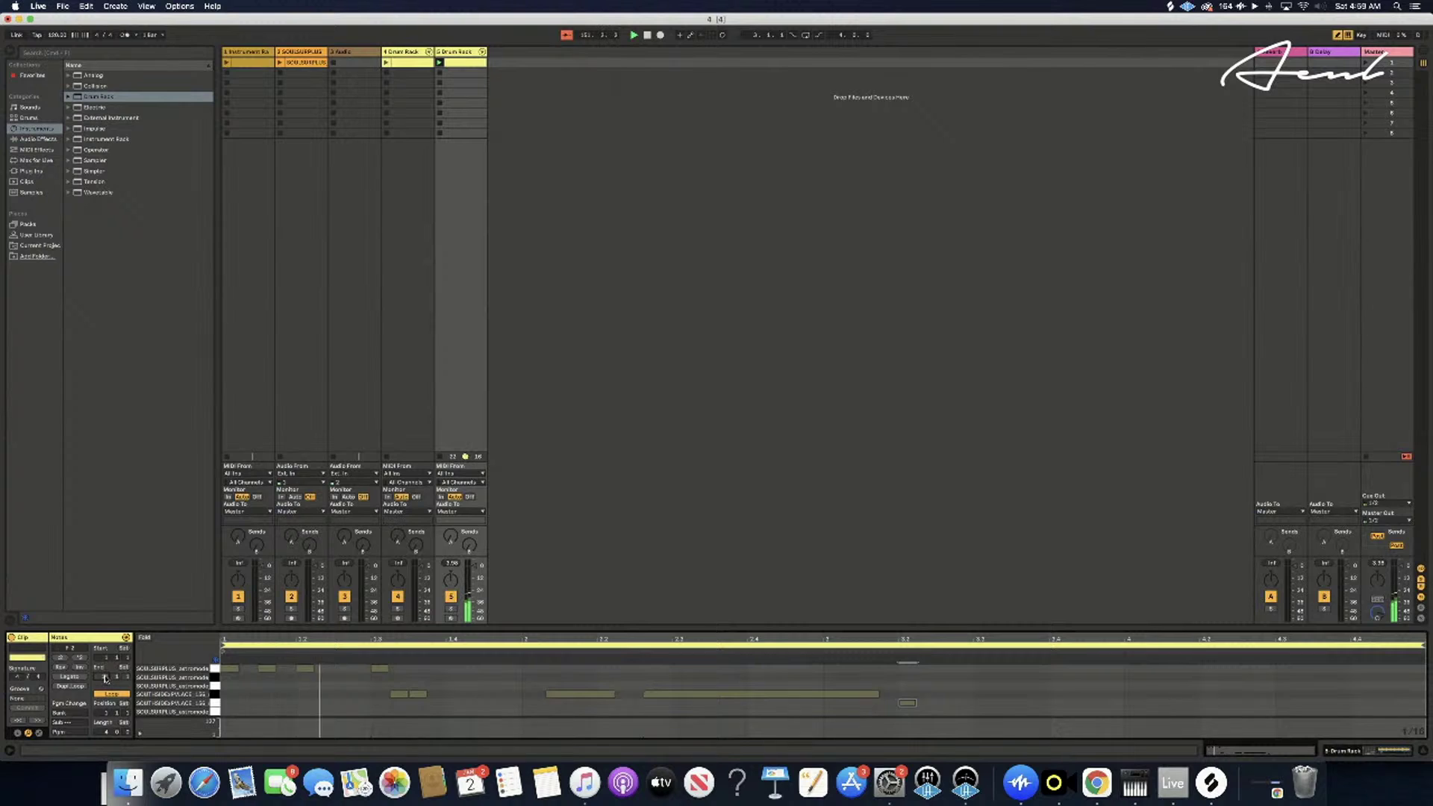
left_click_drag(106, 733, 105, 721)
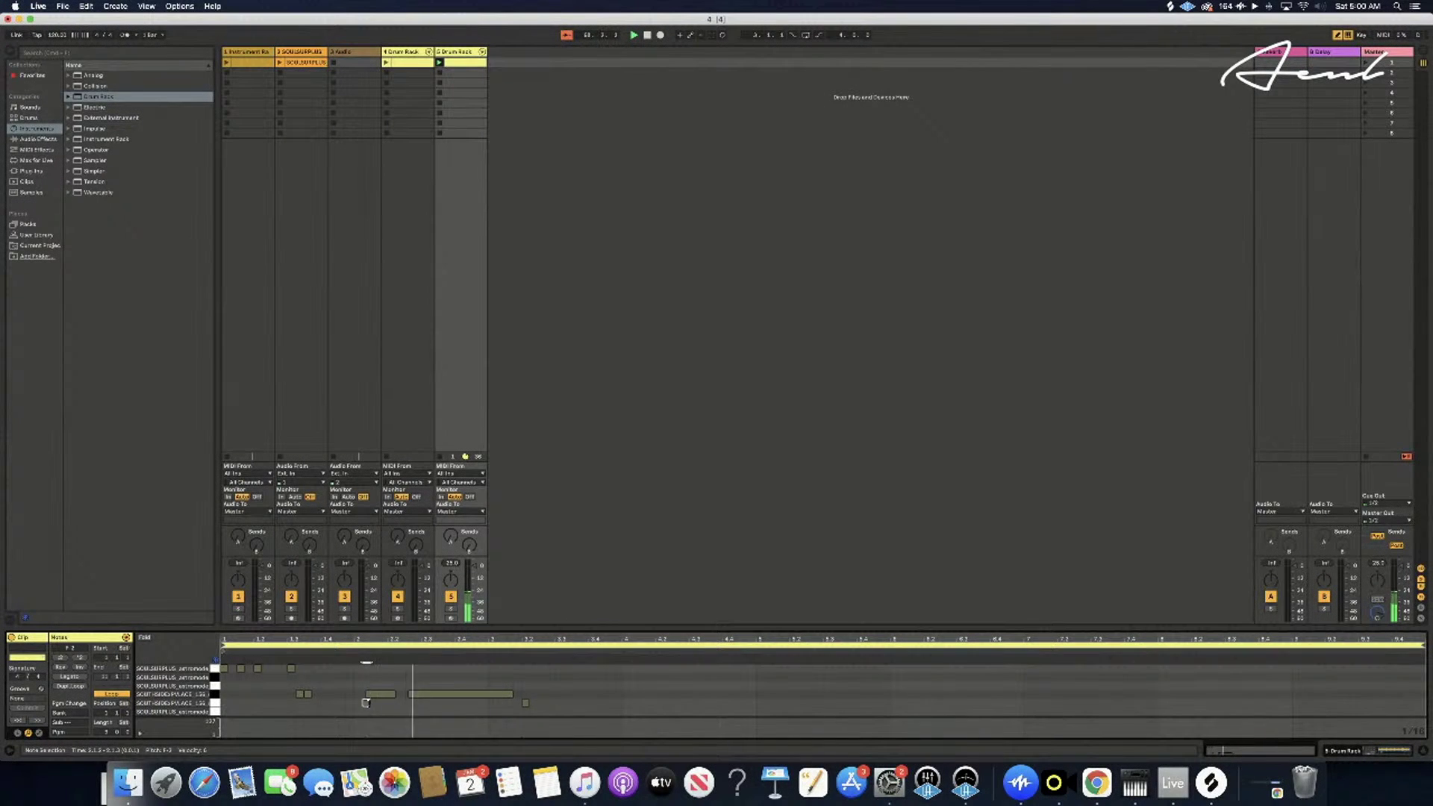
- Draw a long note on the new shylock row from about 2.1.2 to 5.1.1 and play the clip from the start
left_click_drag(365, 702, 850, 705)
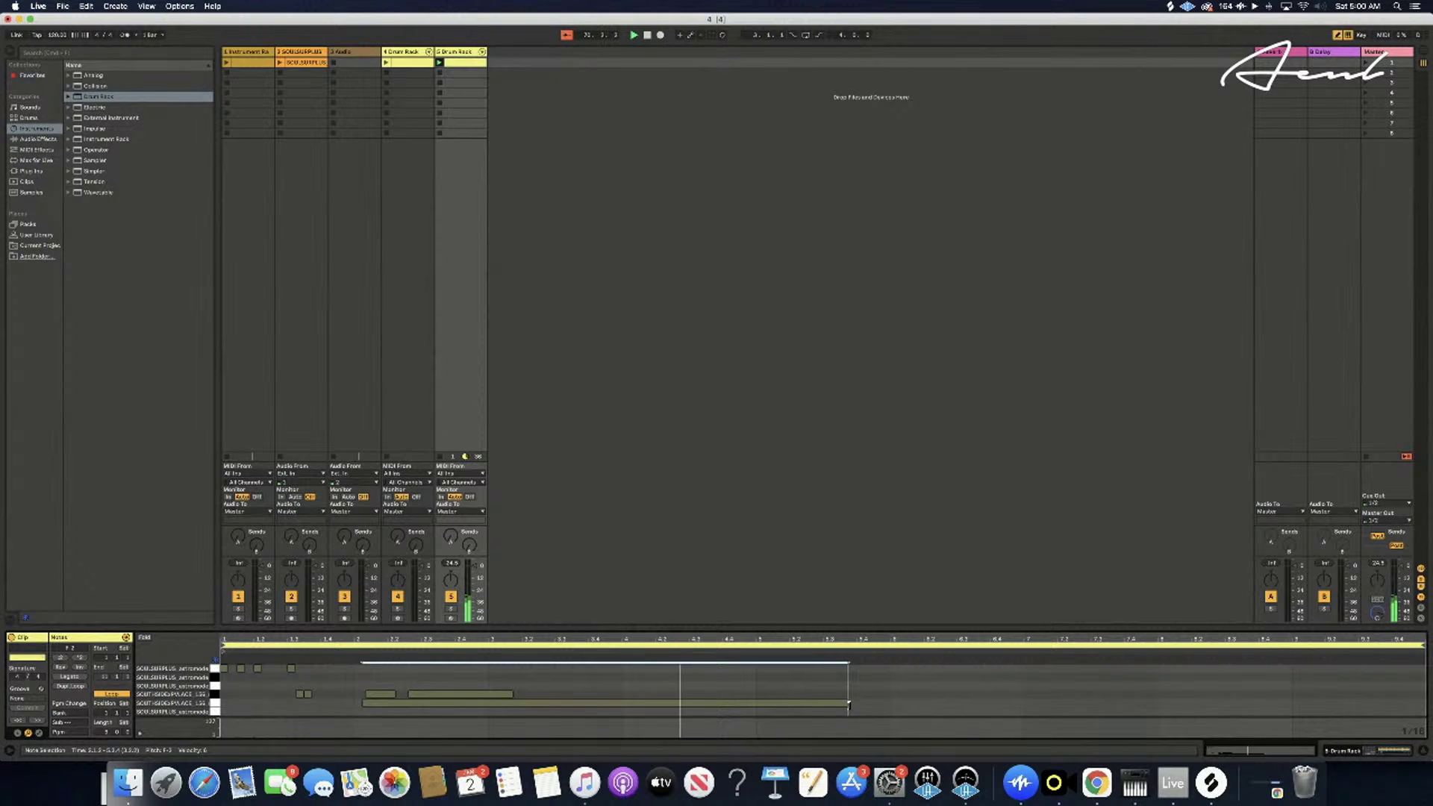
left_click_drag(849, 704, 756, 703)
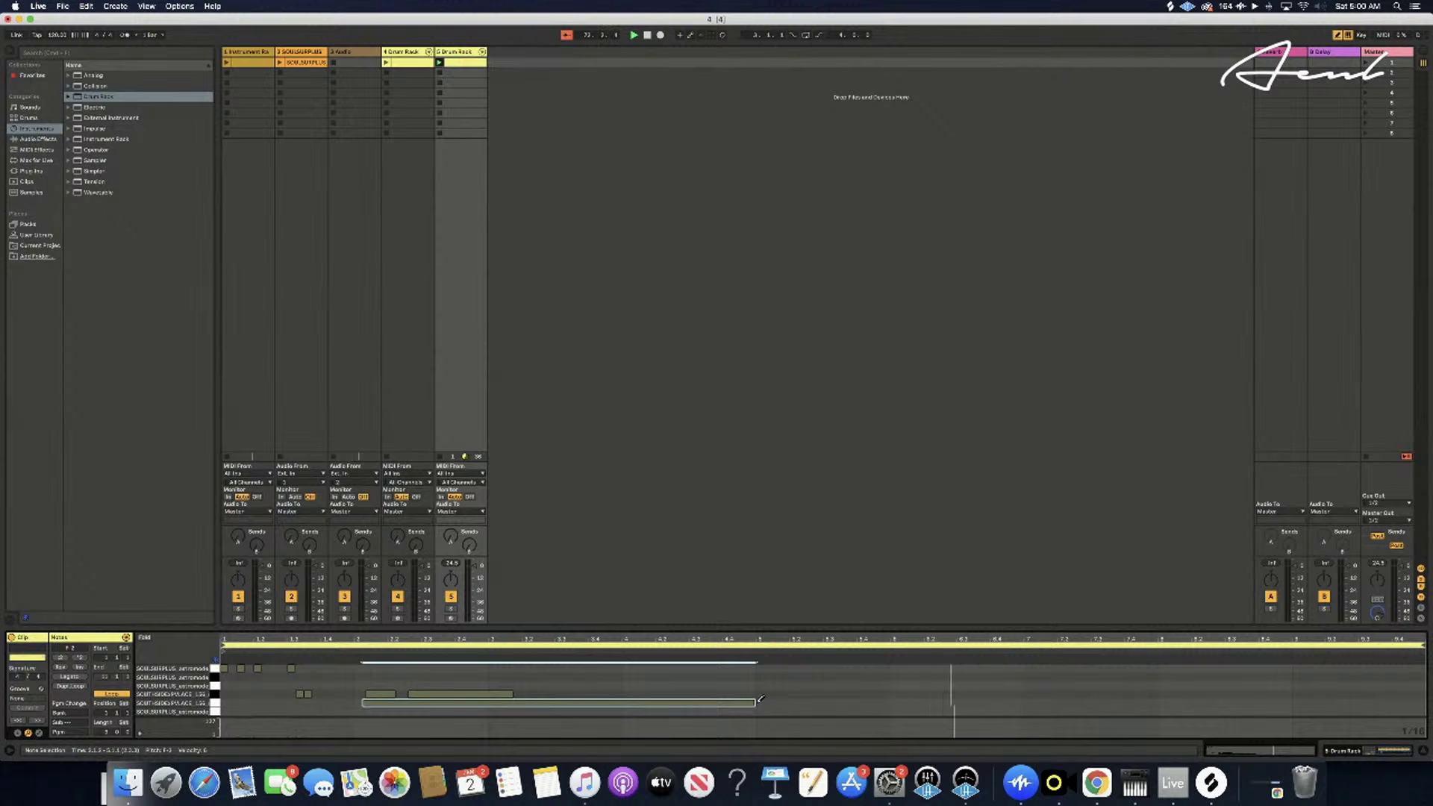
key("space")
key("space")
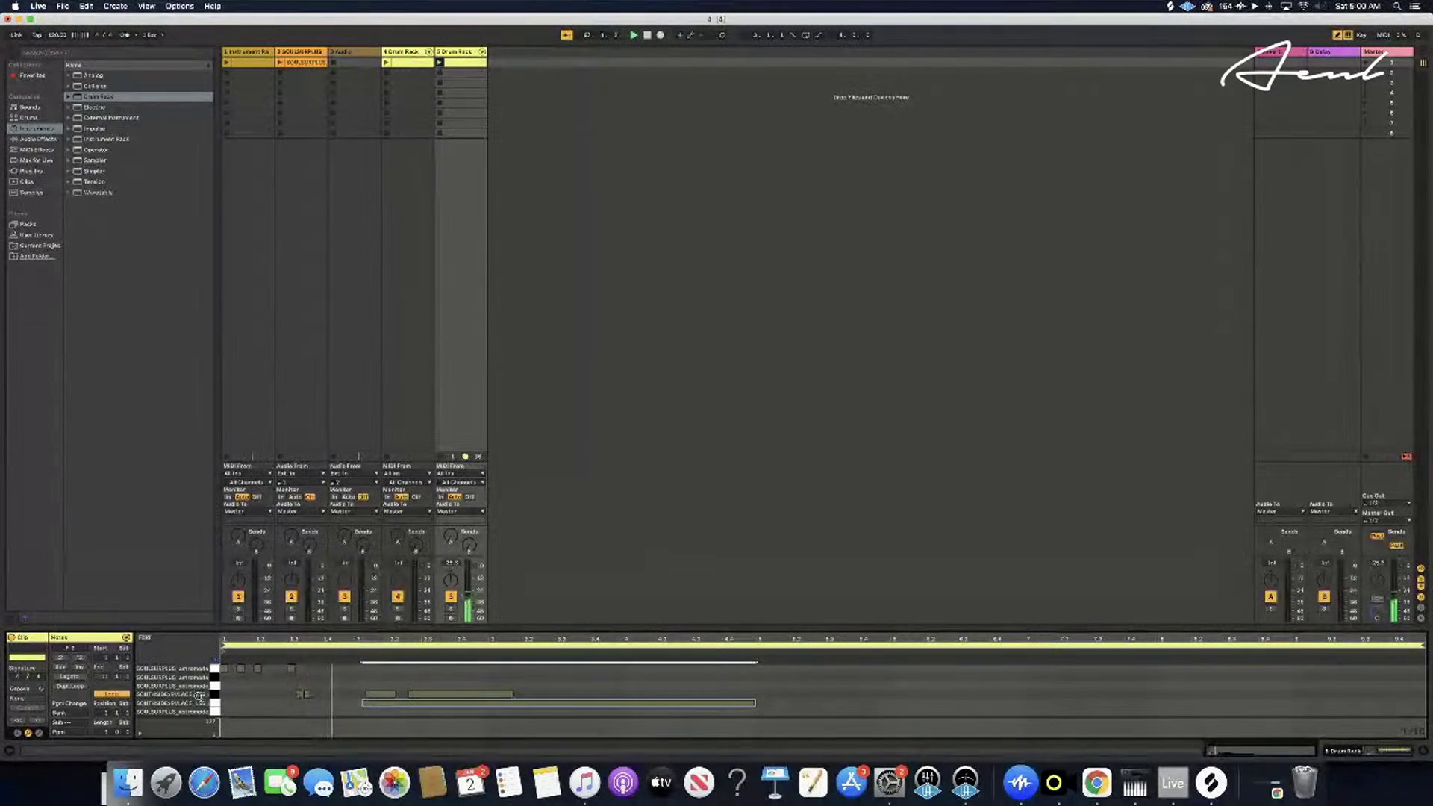
- Audition the two shylock rows and the astromode rows directly above and below them
left_click(216, 686)
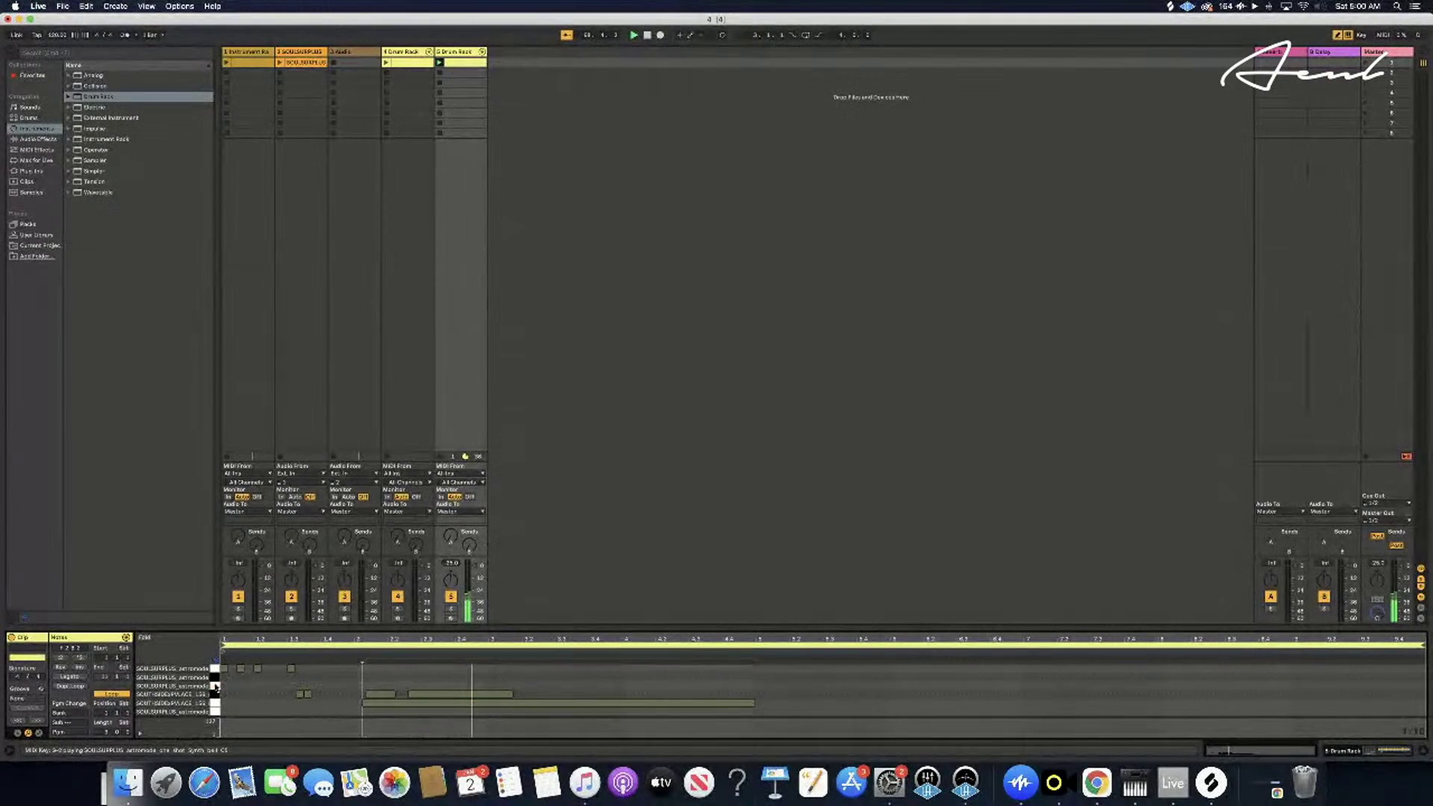
left_click(216, 694)
left_click(216, 695)
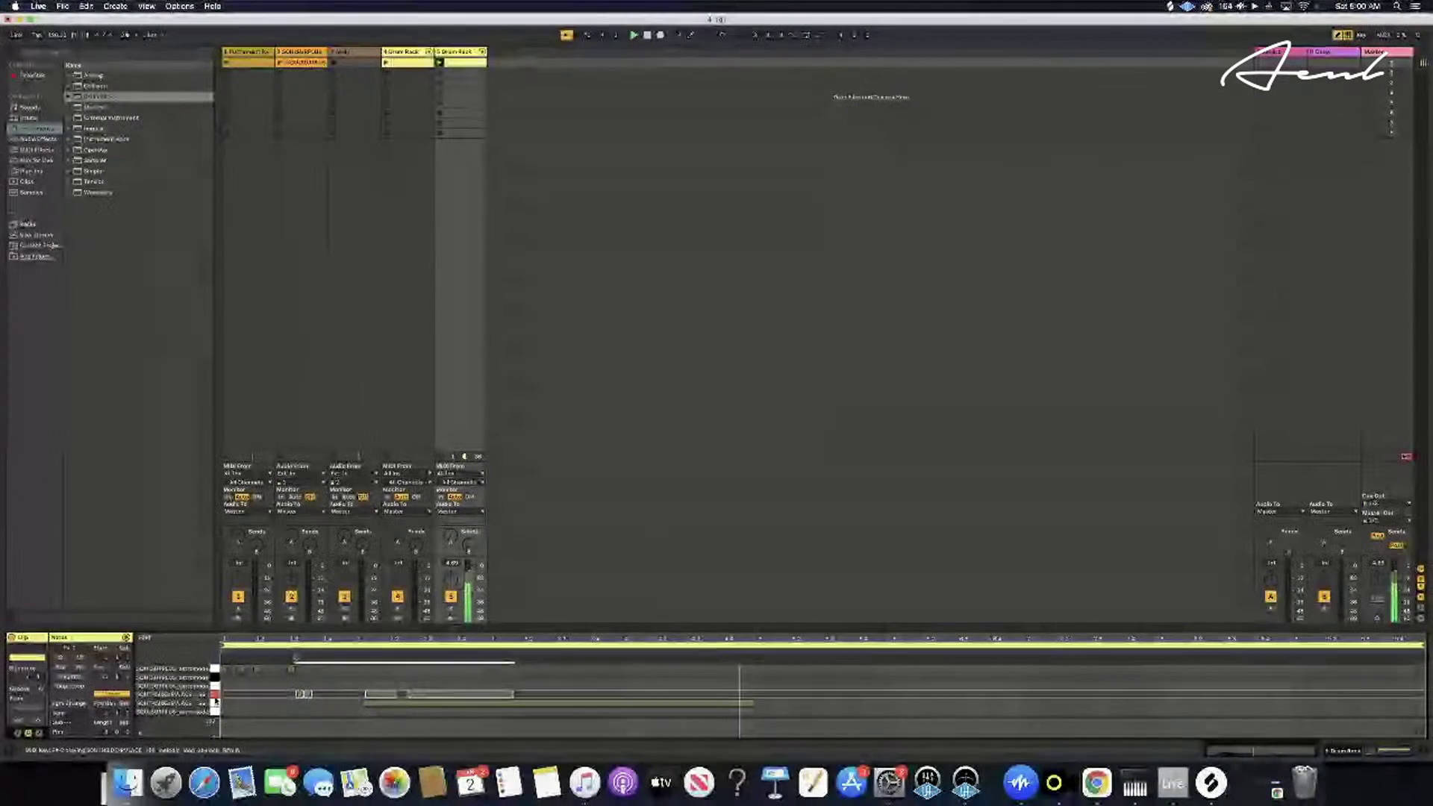
left_click(215, 703)
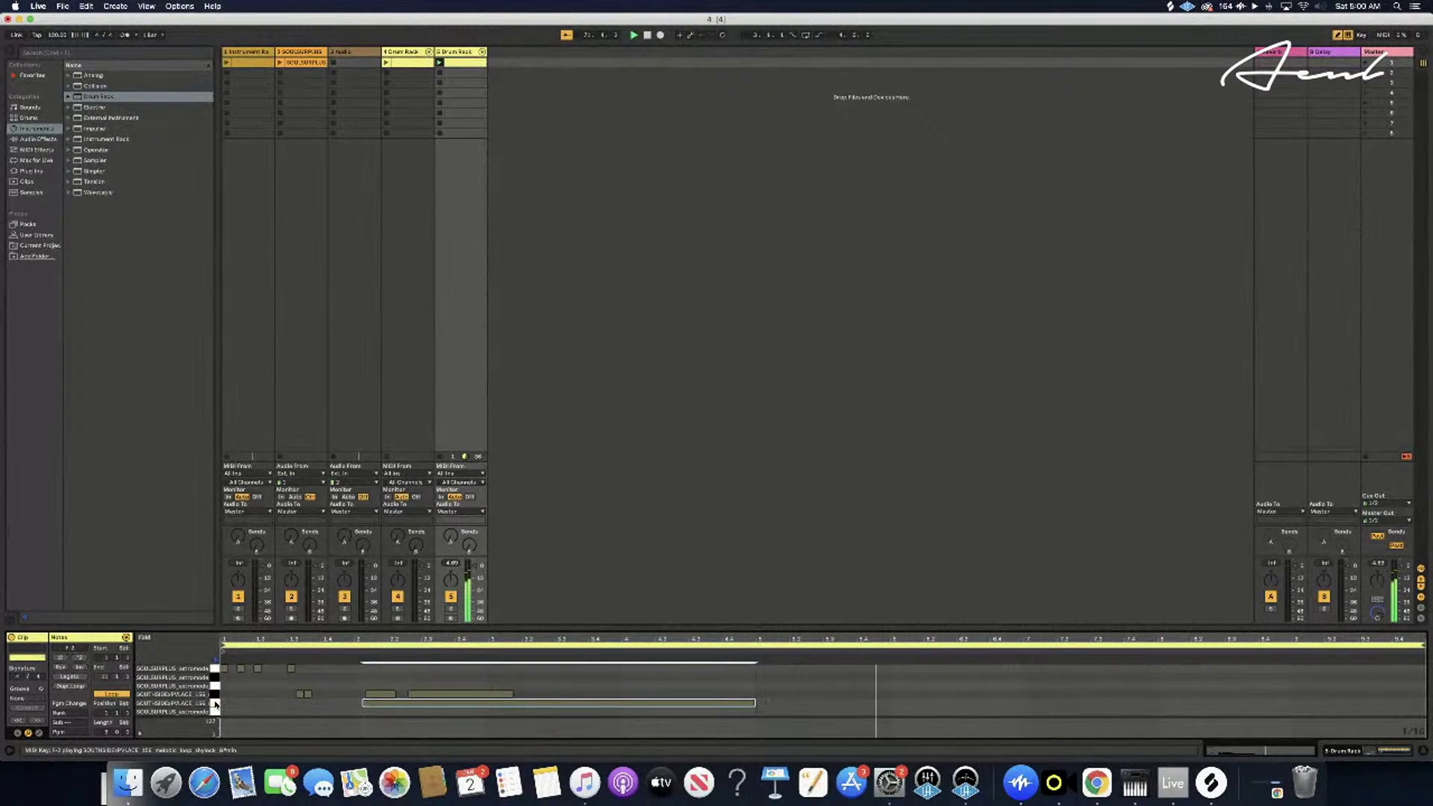
left_click(216, 711)
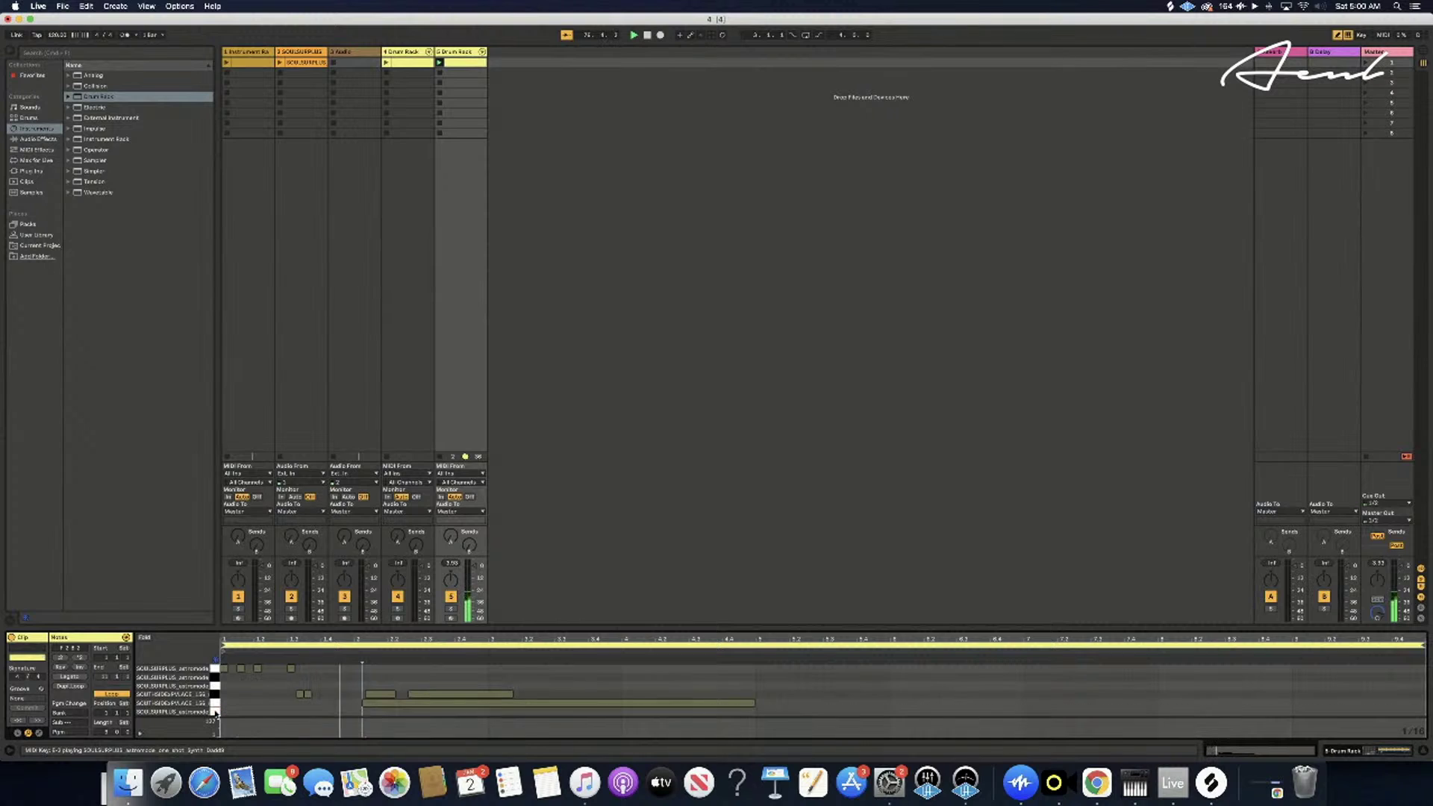
- Save the current Live Set
left_click(63, 6)
left_click(88, 105)
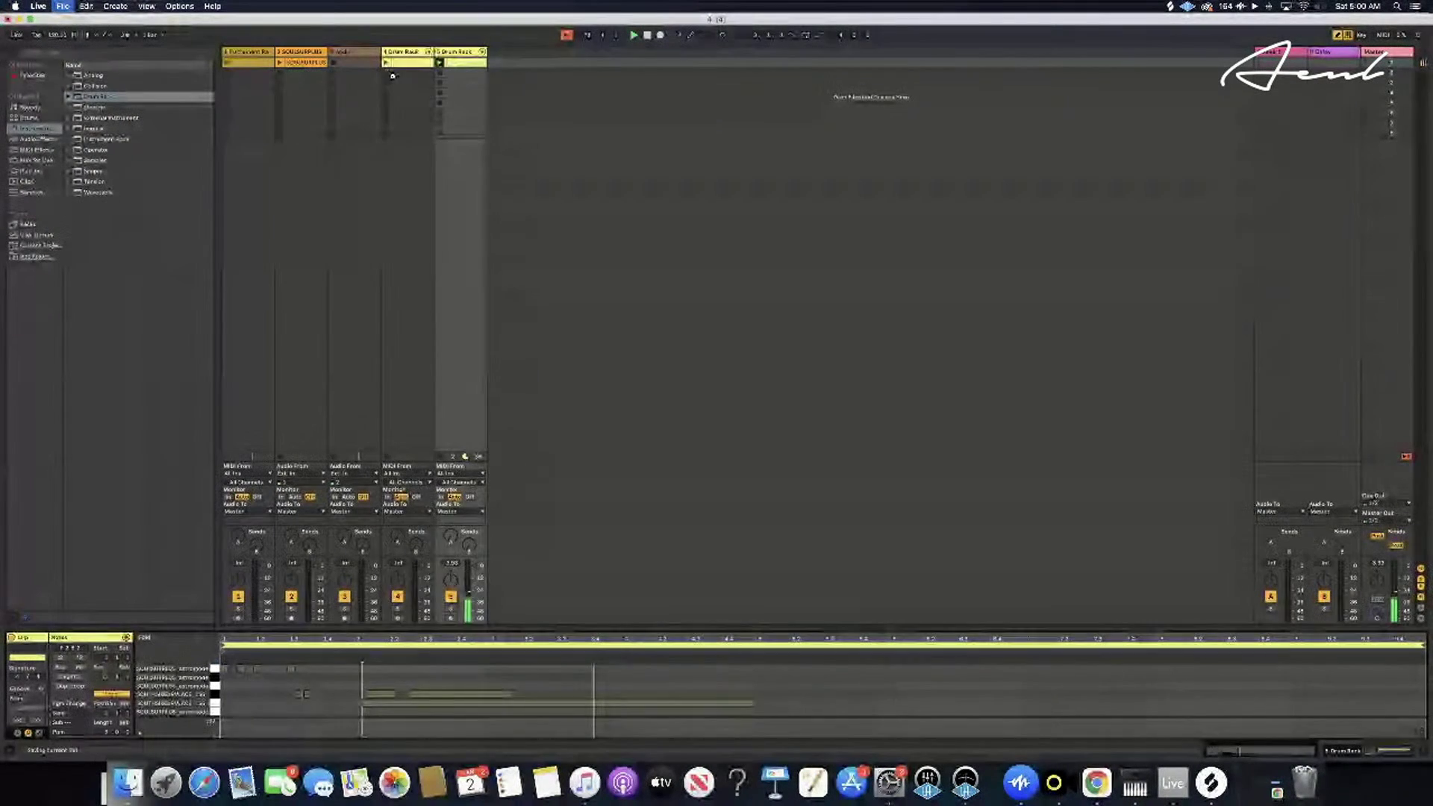
- Play the first Drum Rack's clip with the second's, stop the second, and relaunch the first clip to hear it alone
left_click(390, 72)
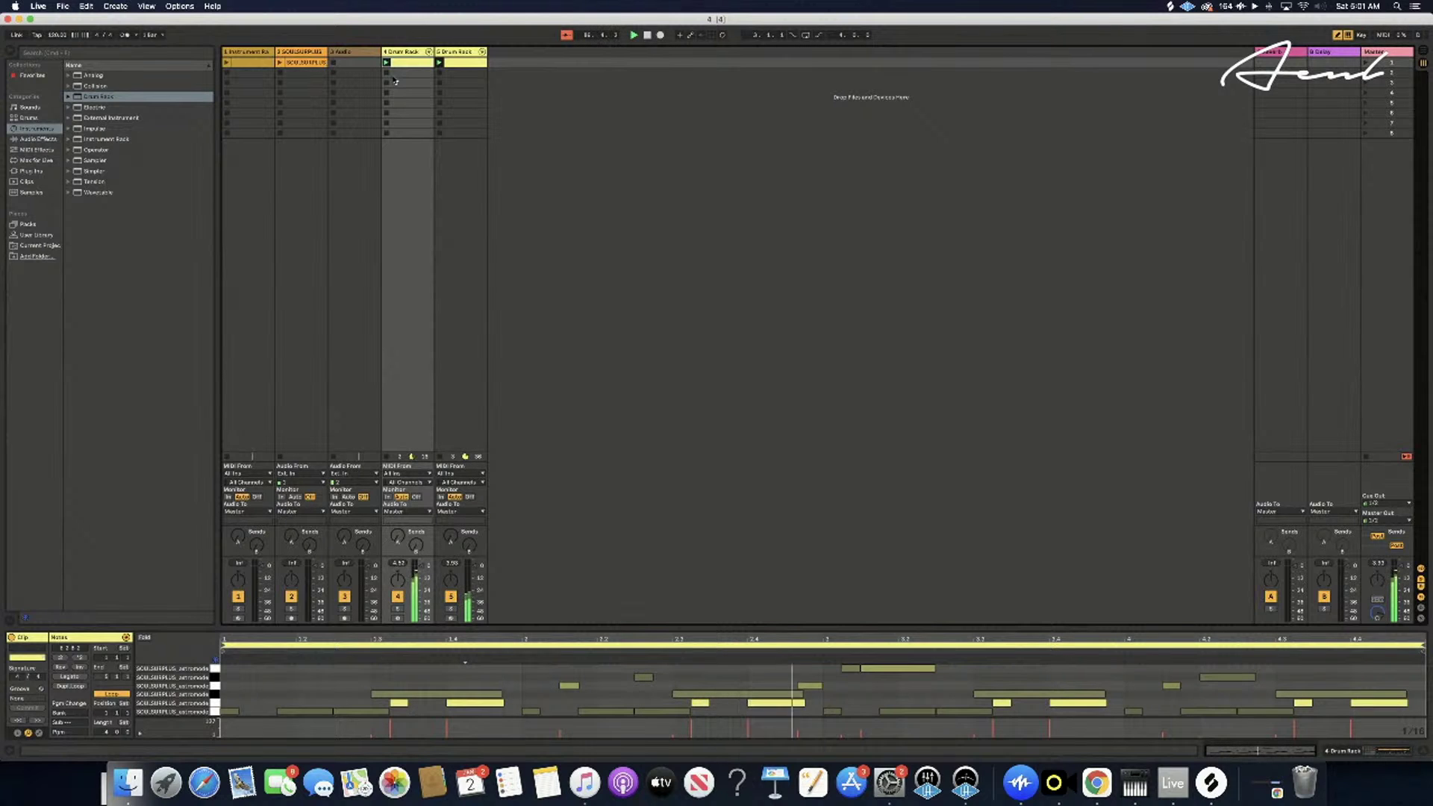
left_click(439, 64)
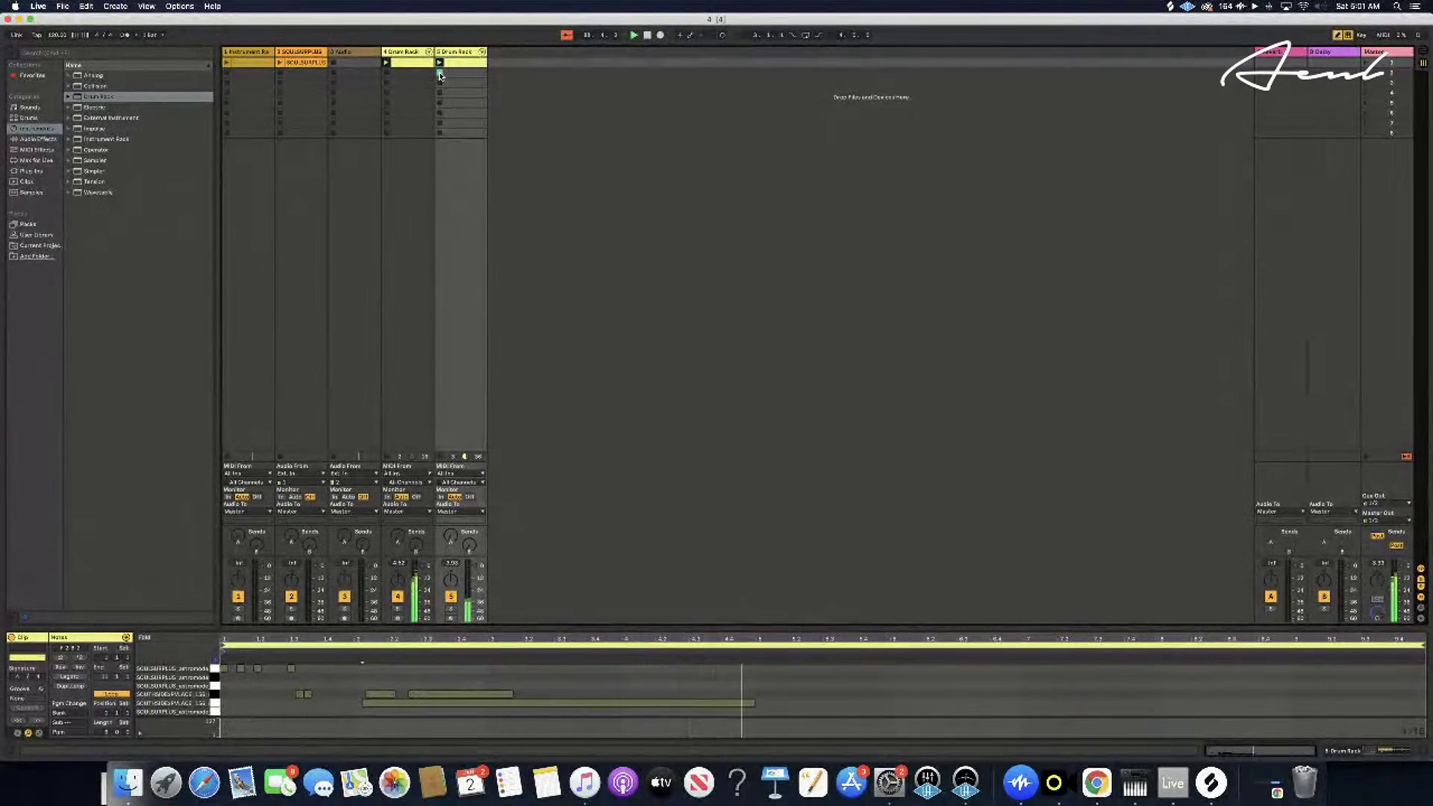
left_click(439, 75)
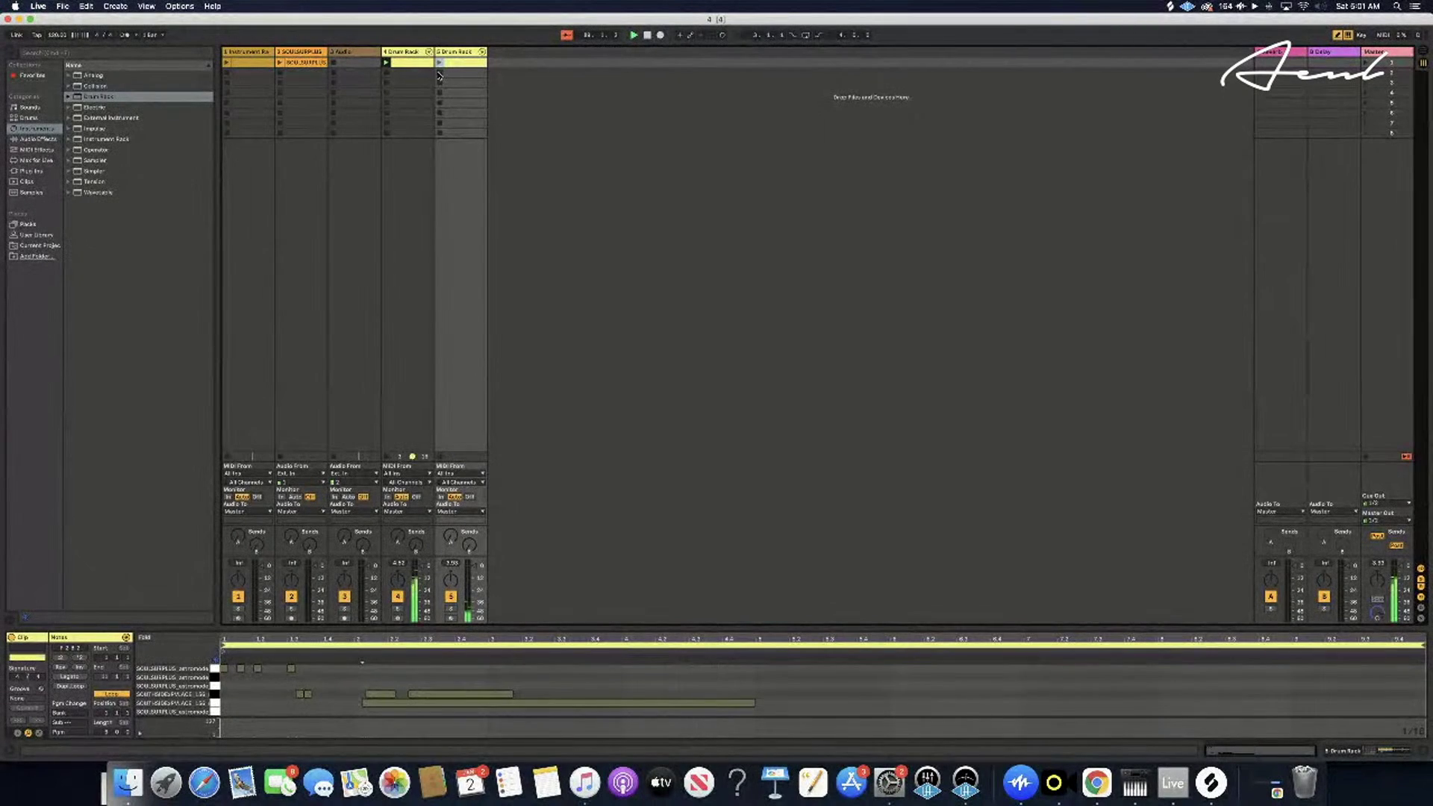
left_click(388, 66)
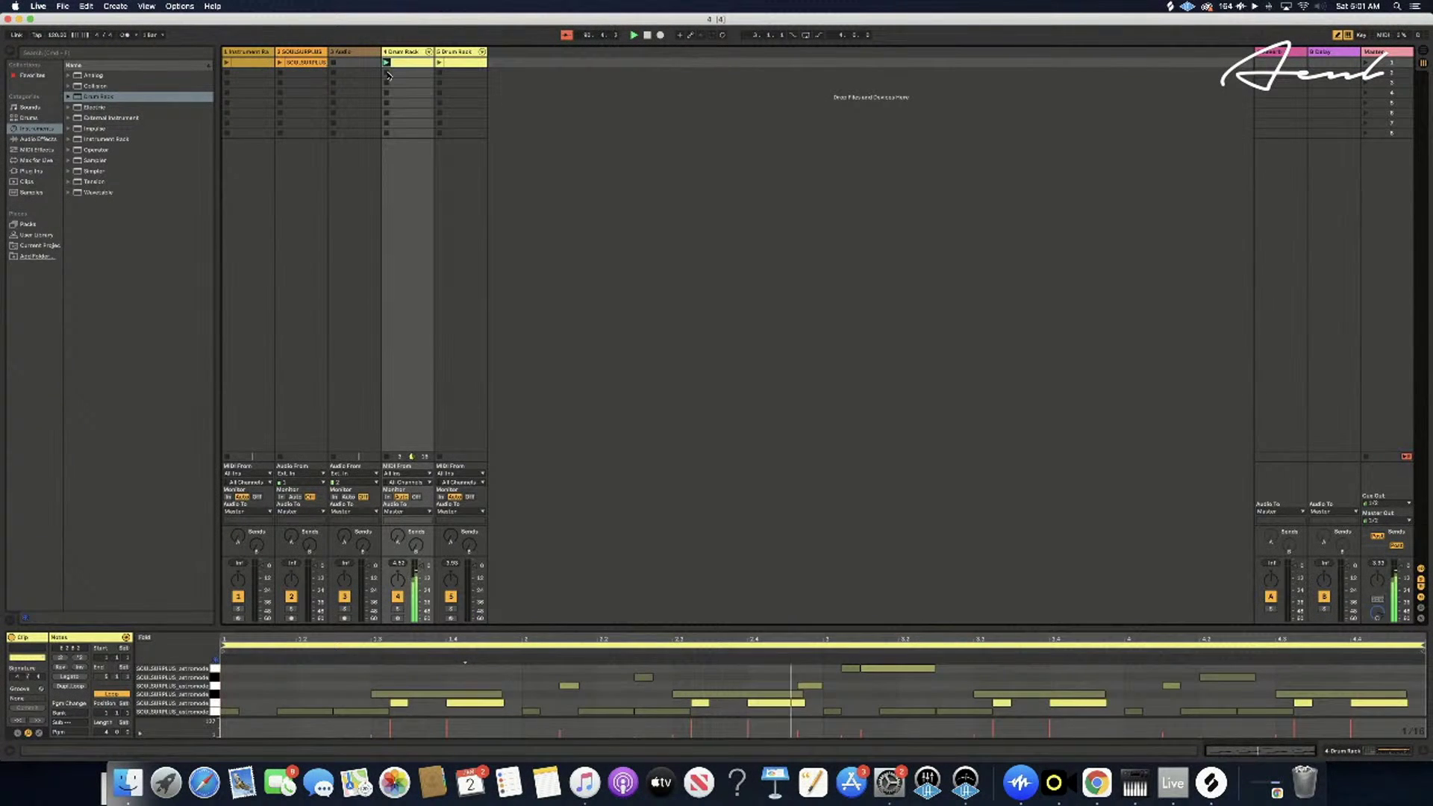
left_click(389, 74)
left_click(387, 64)
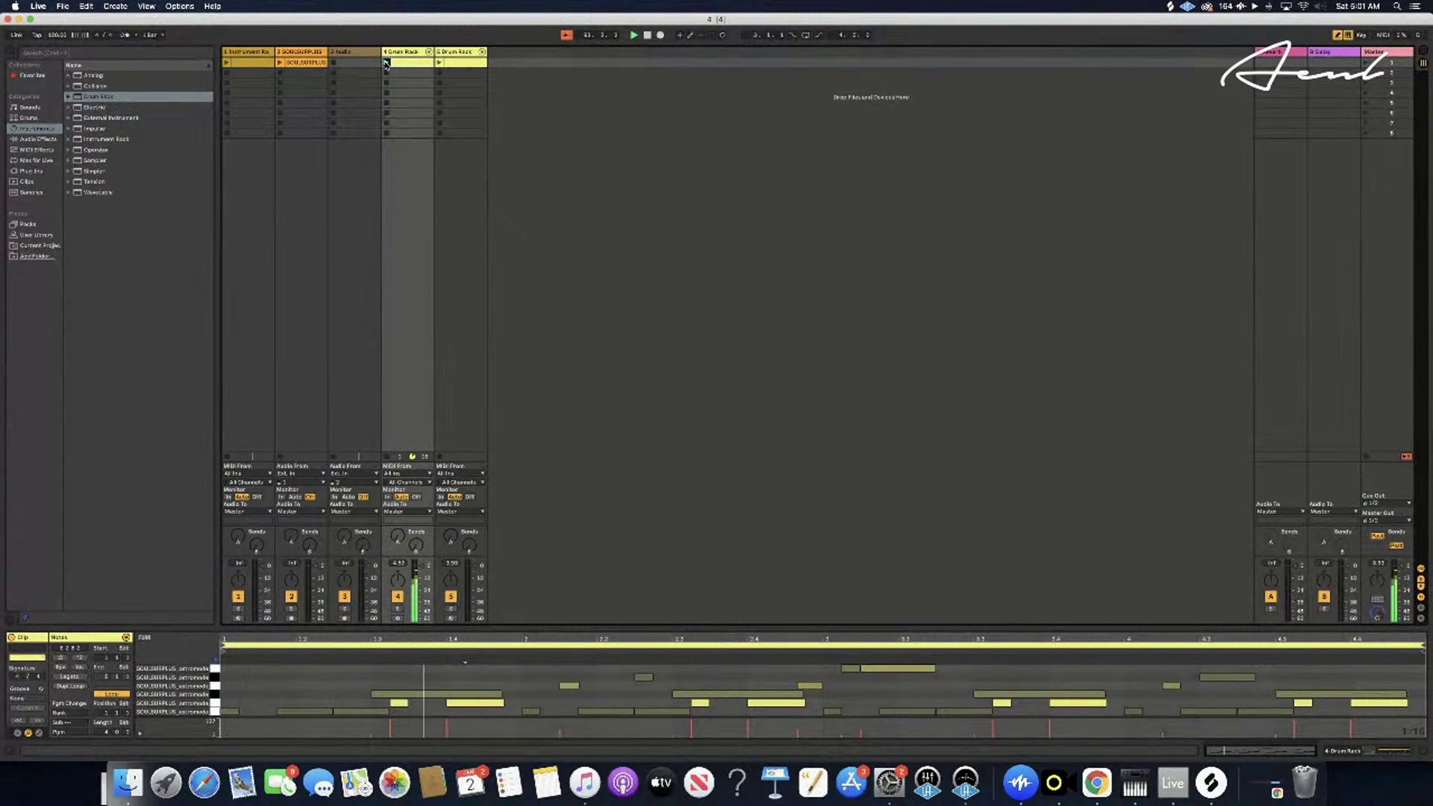